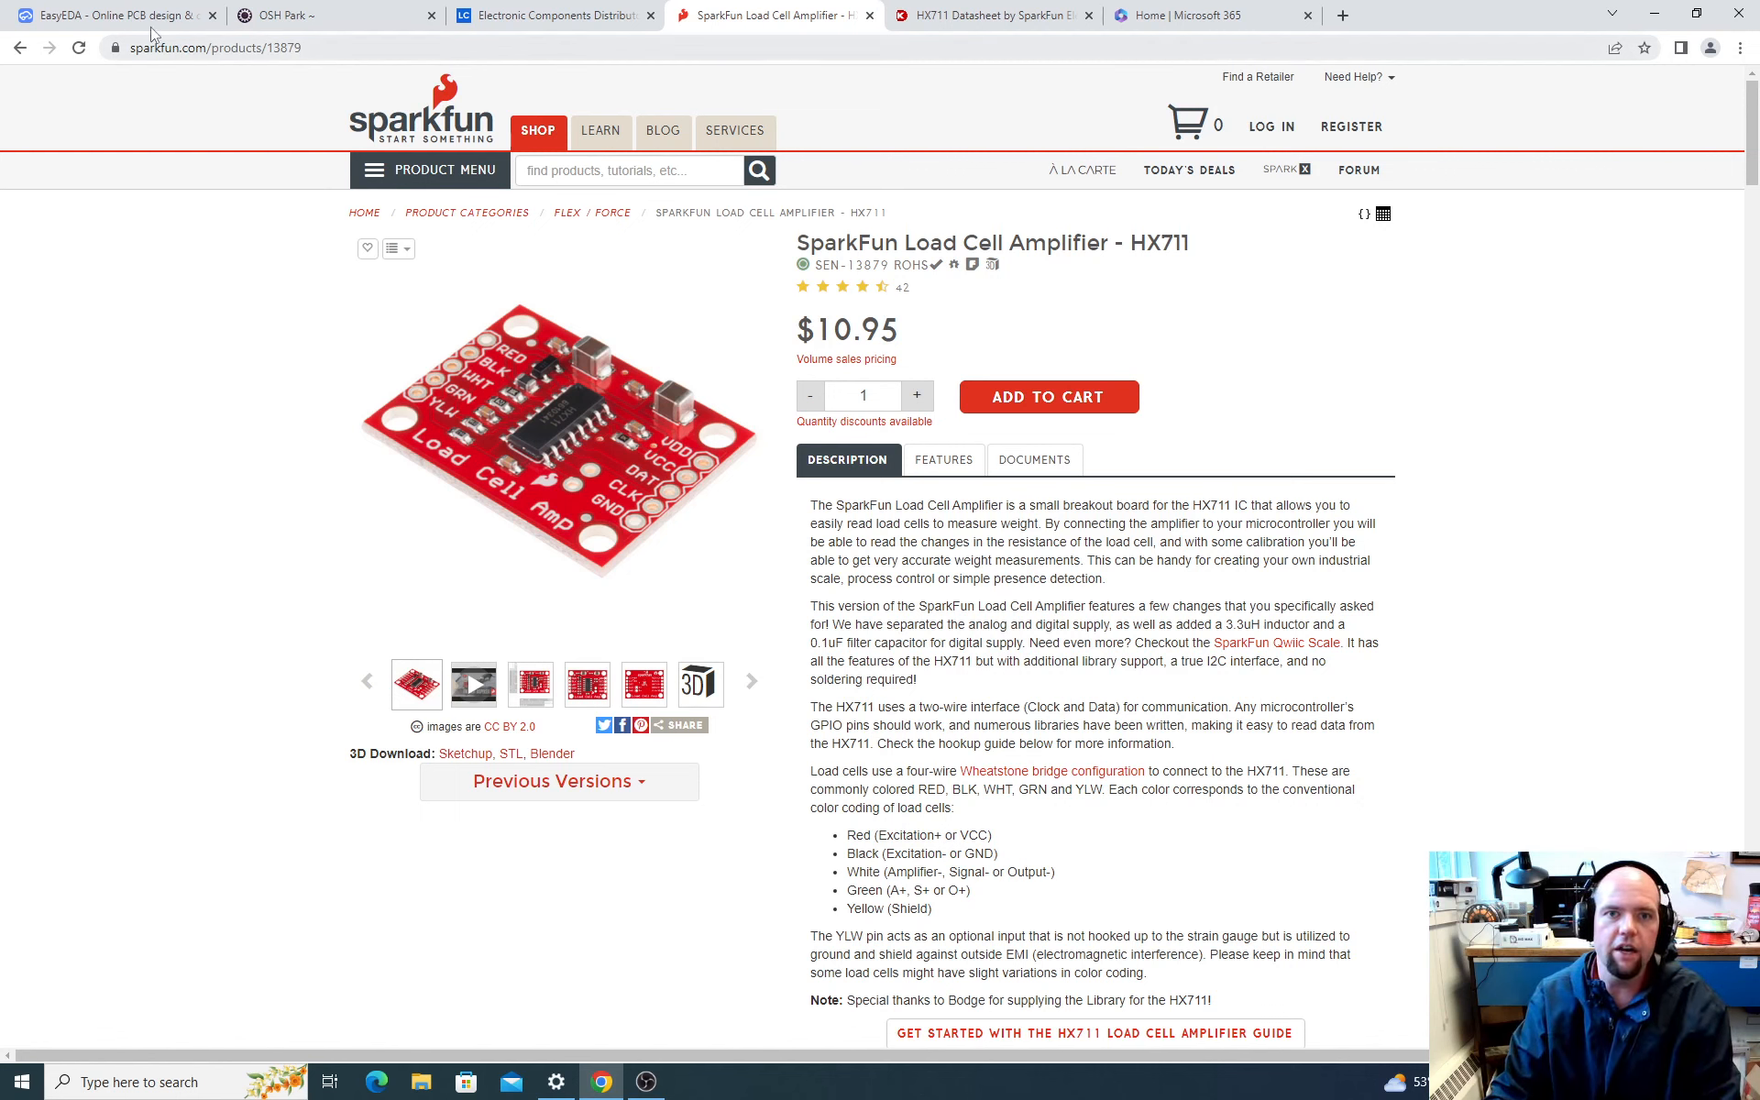
Step: Download the 64-bit Windows installer of EasyEDA Std Edition, easyeda-windows-x64-6.5.23.exe, from the EasyEDA website
{"action": "left_click", "coordinate": [83, 17]}
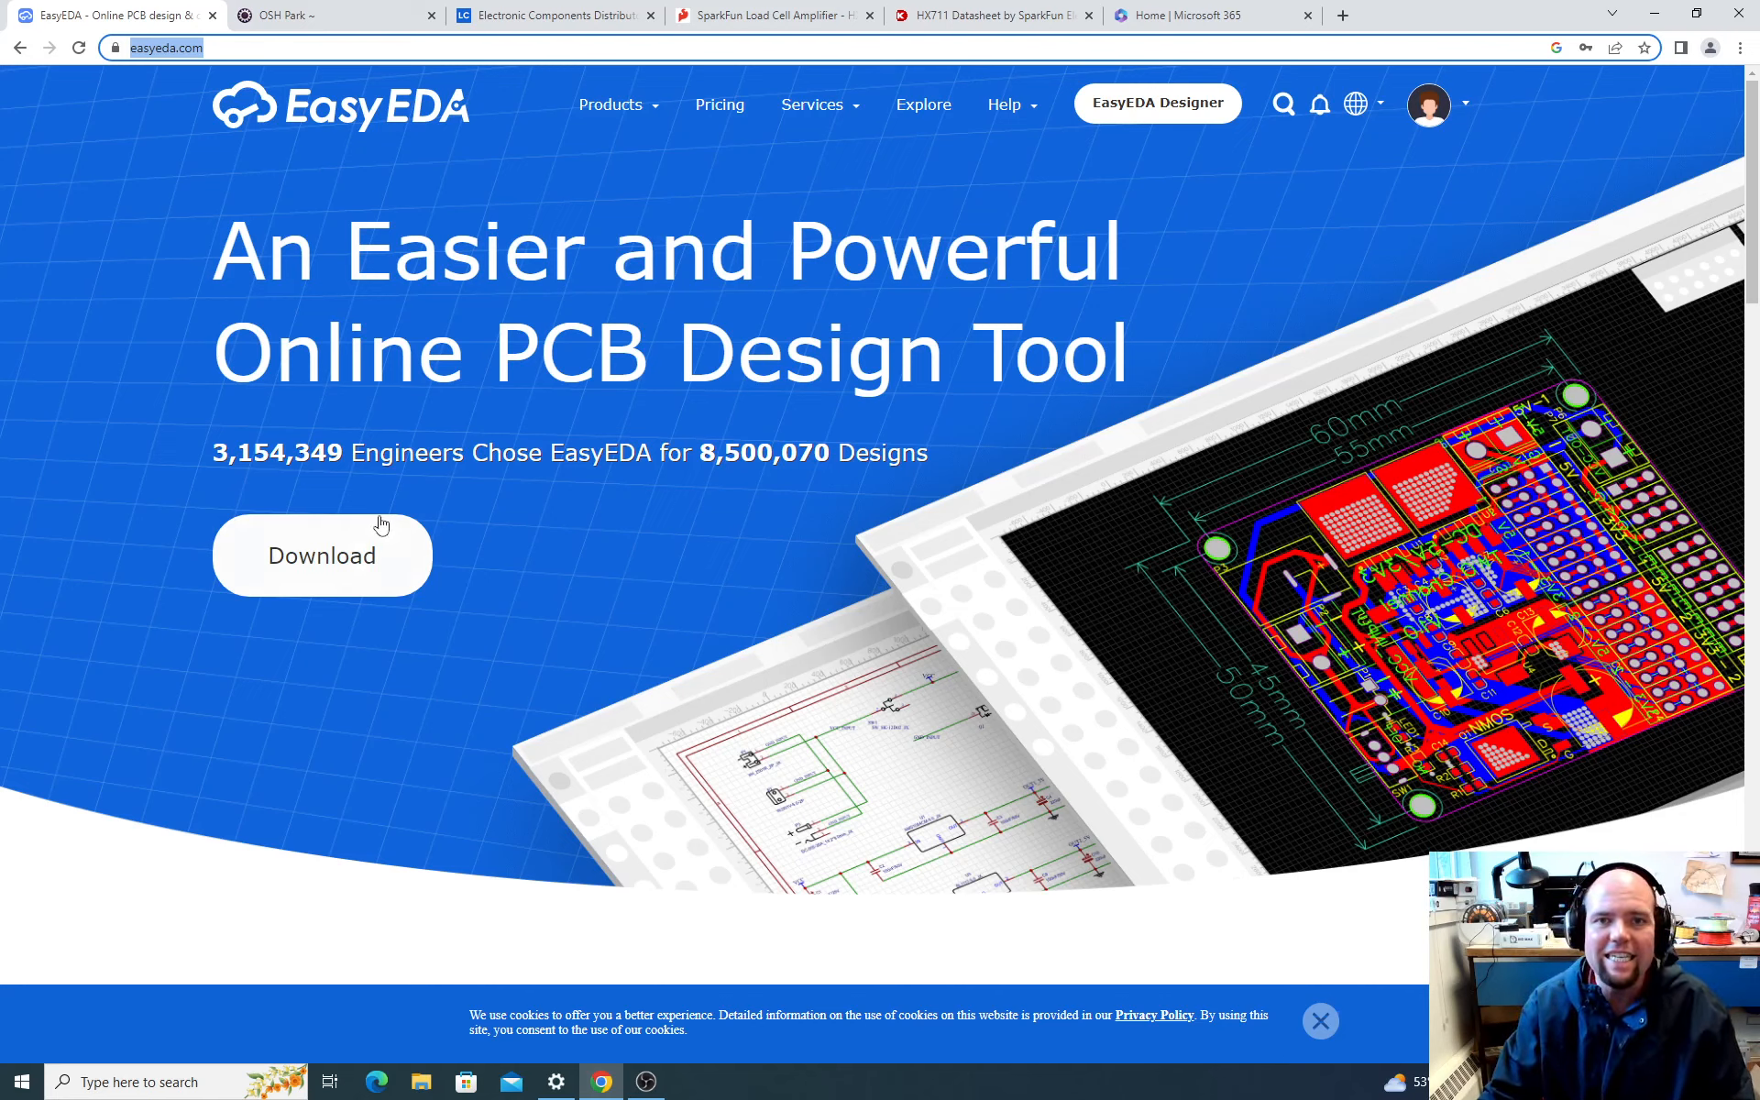
{"action": "mouse_move", "coordinate": [1444, 78]}
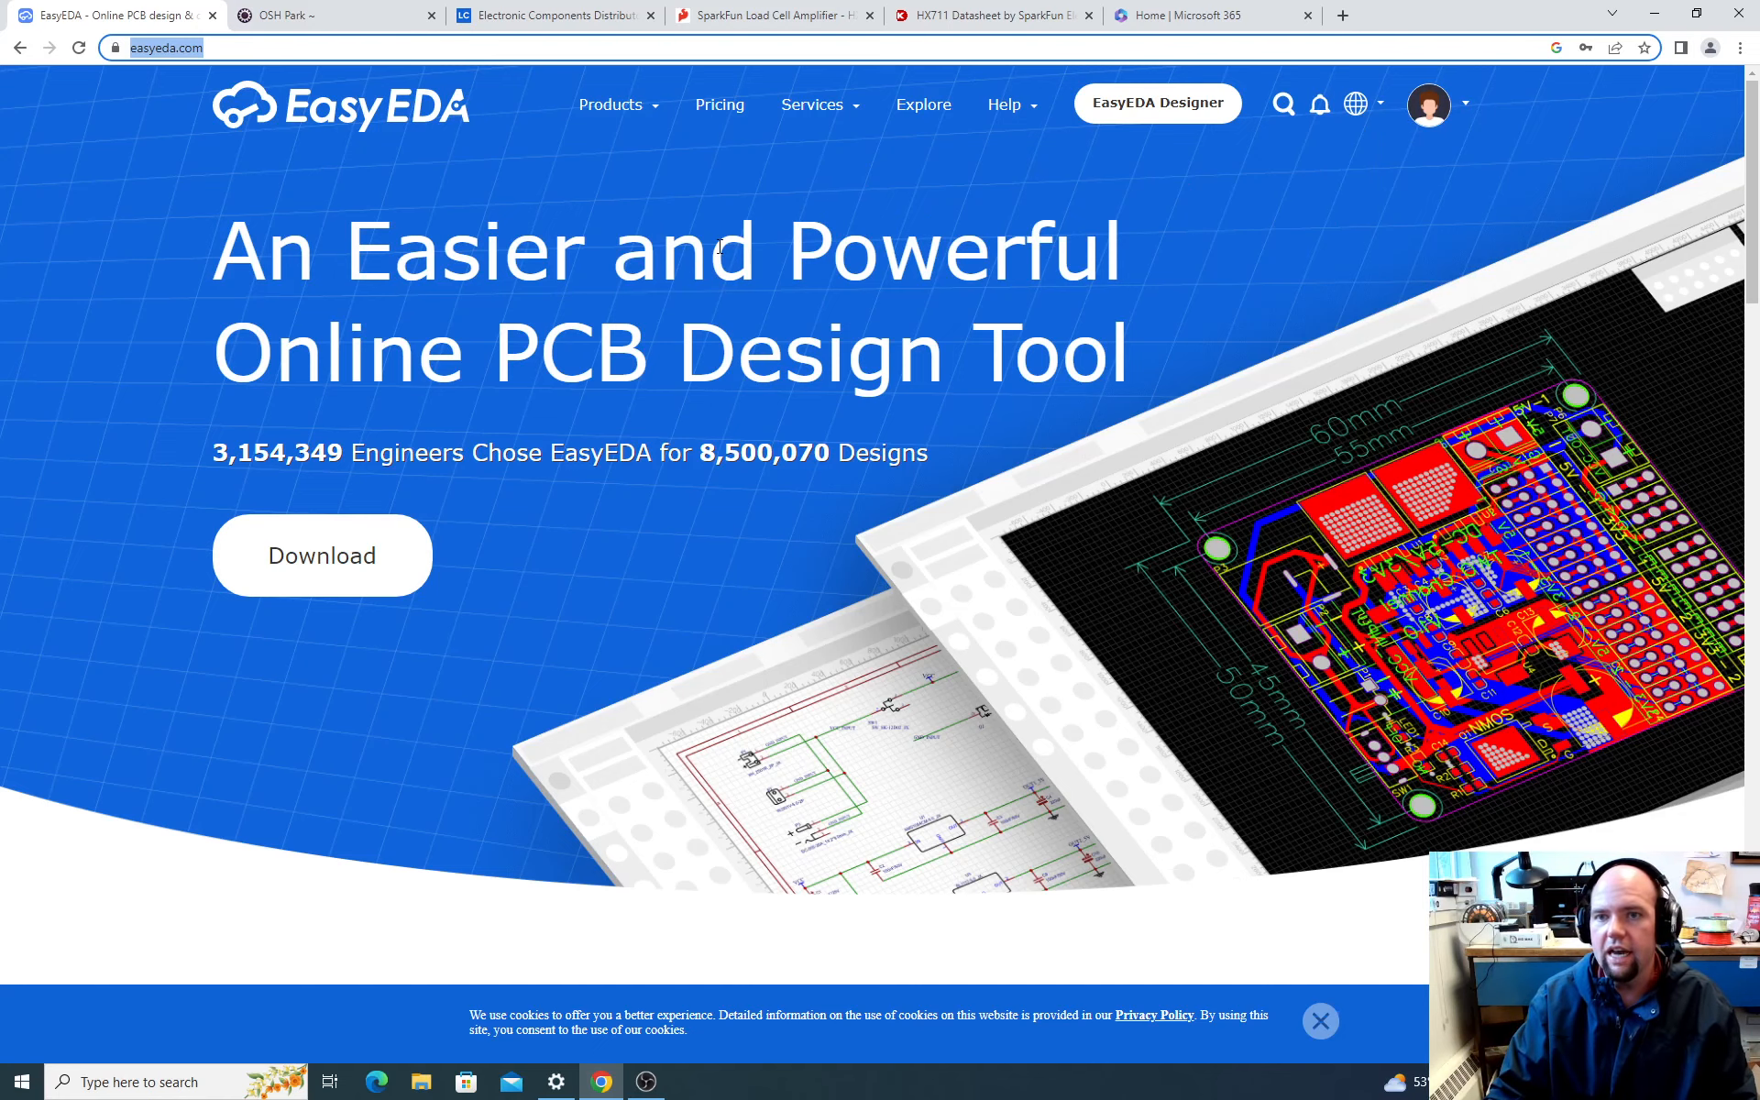
{"action": "left_click", "coordinate": [347, 563]}
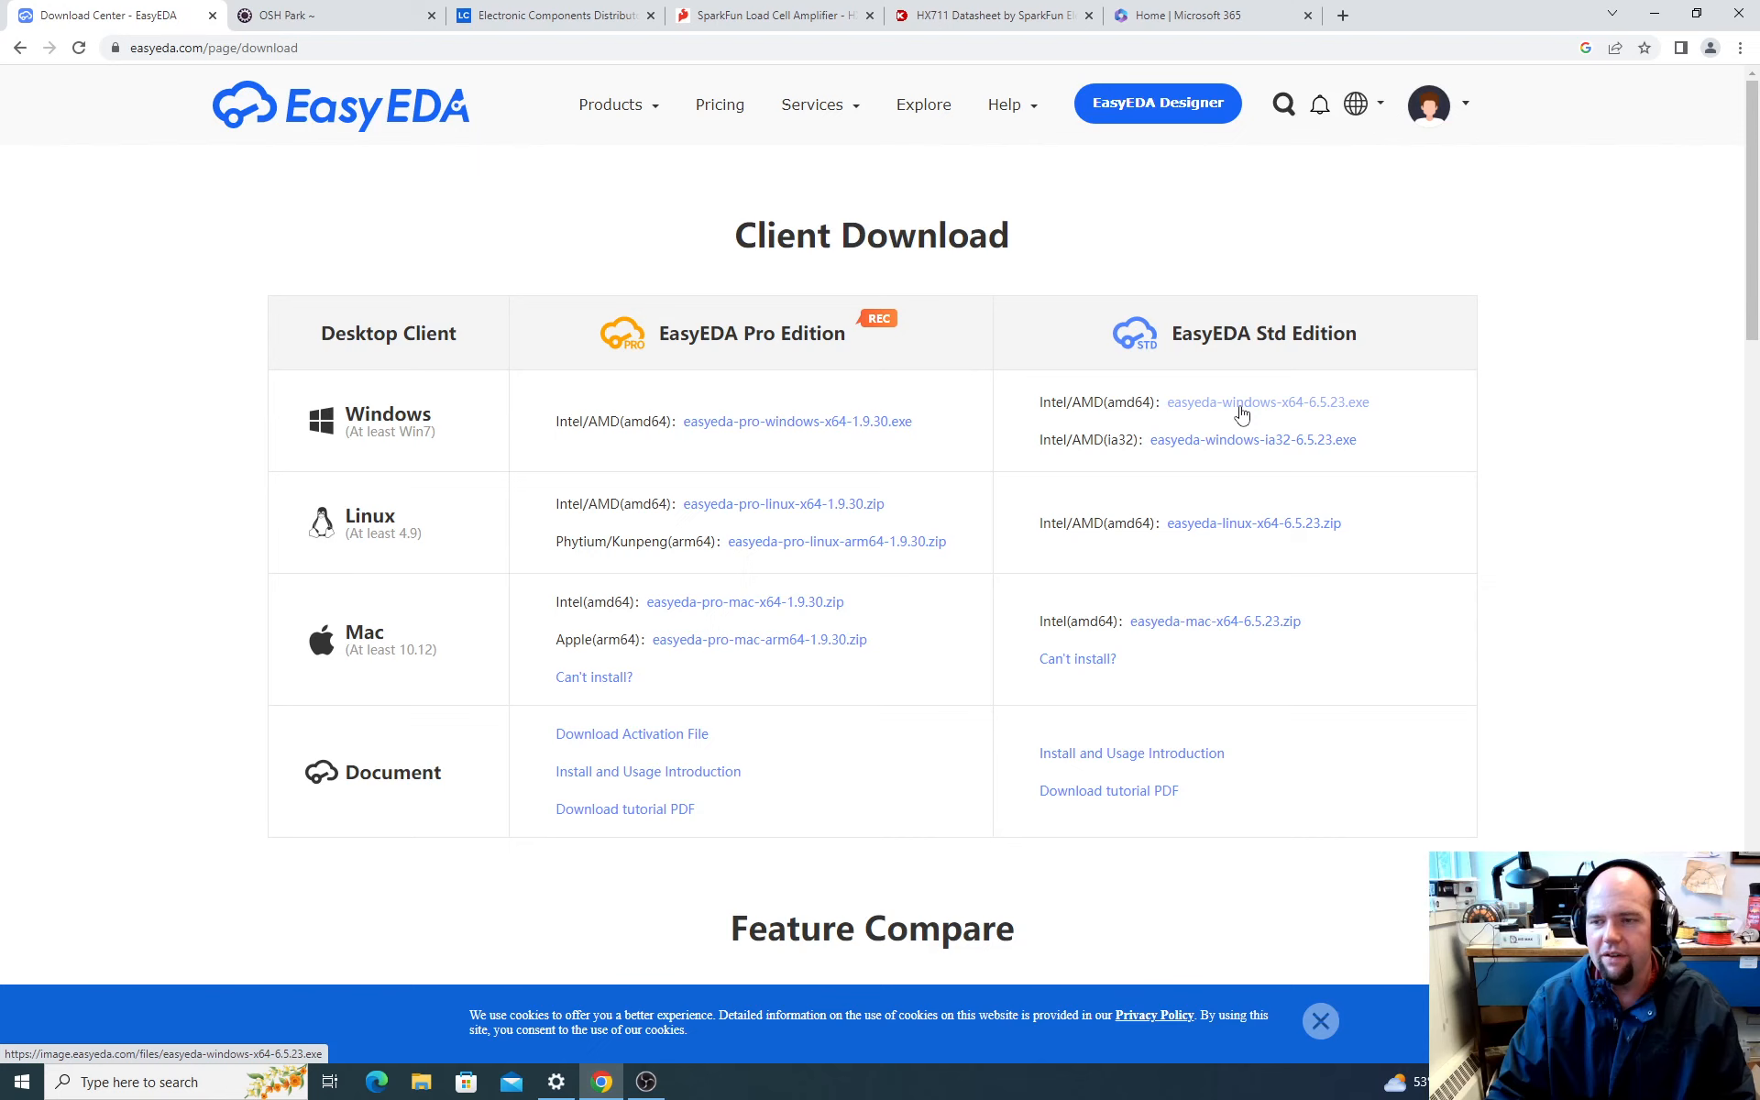
{"action": "left_click", "coordinate": [1238, 404]}
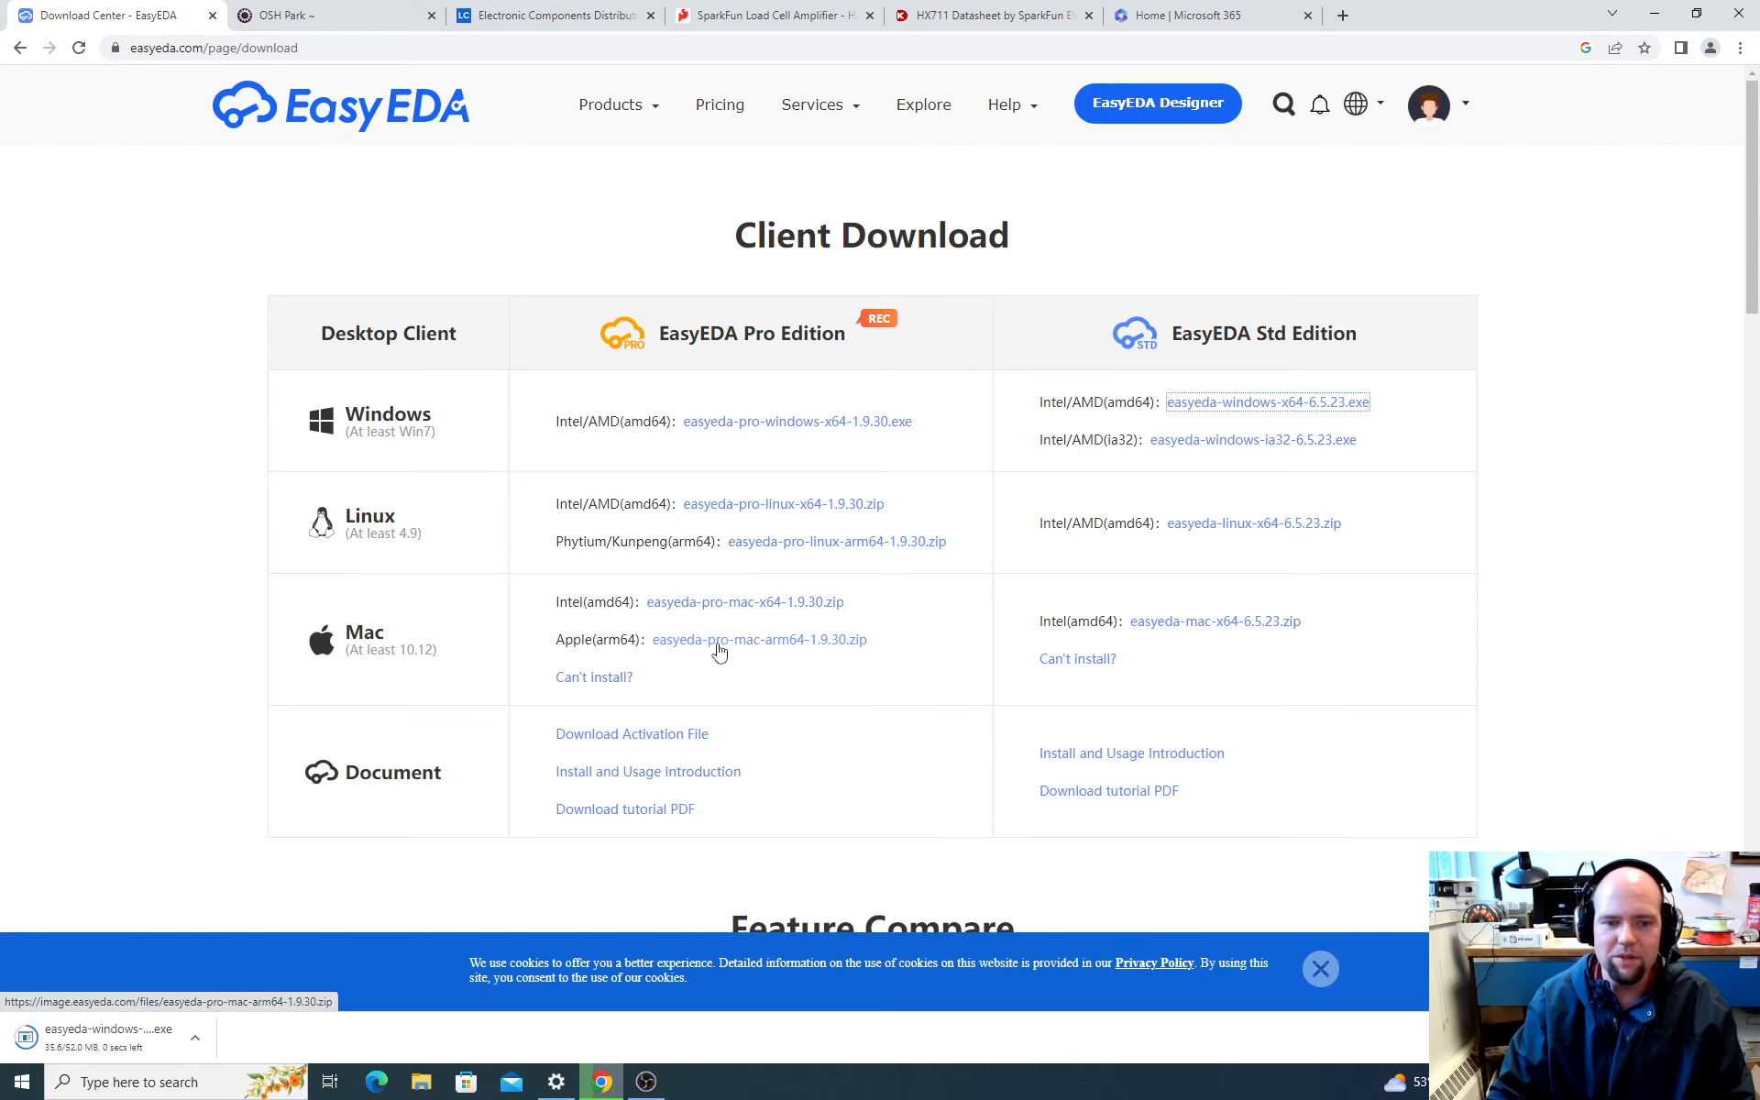
Step: Run the downloaded EasyEDA installer and allow EASYEDA(Standard) through the firewall on both private and public networks
{"action": "left_click", "coordinate": [99, 1037]}
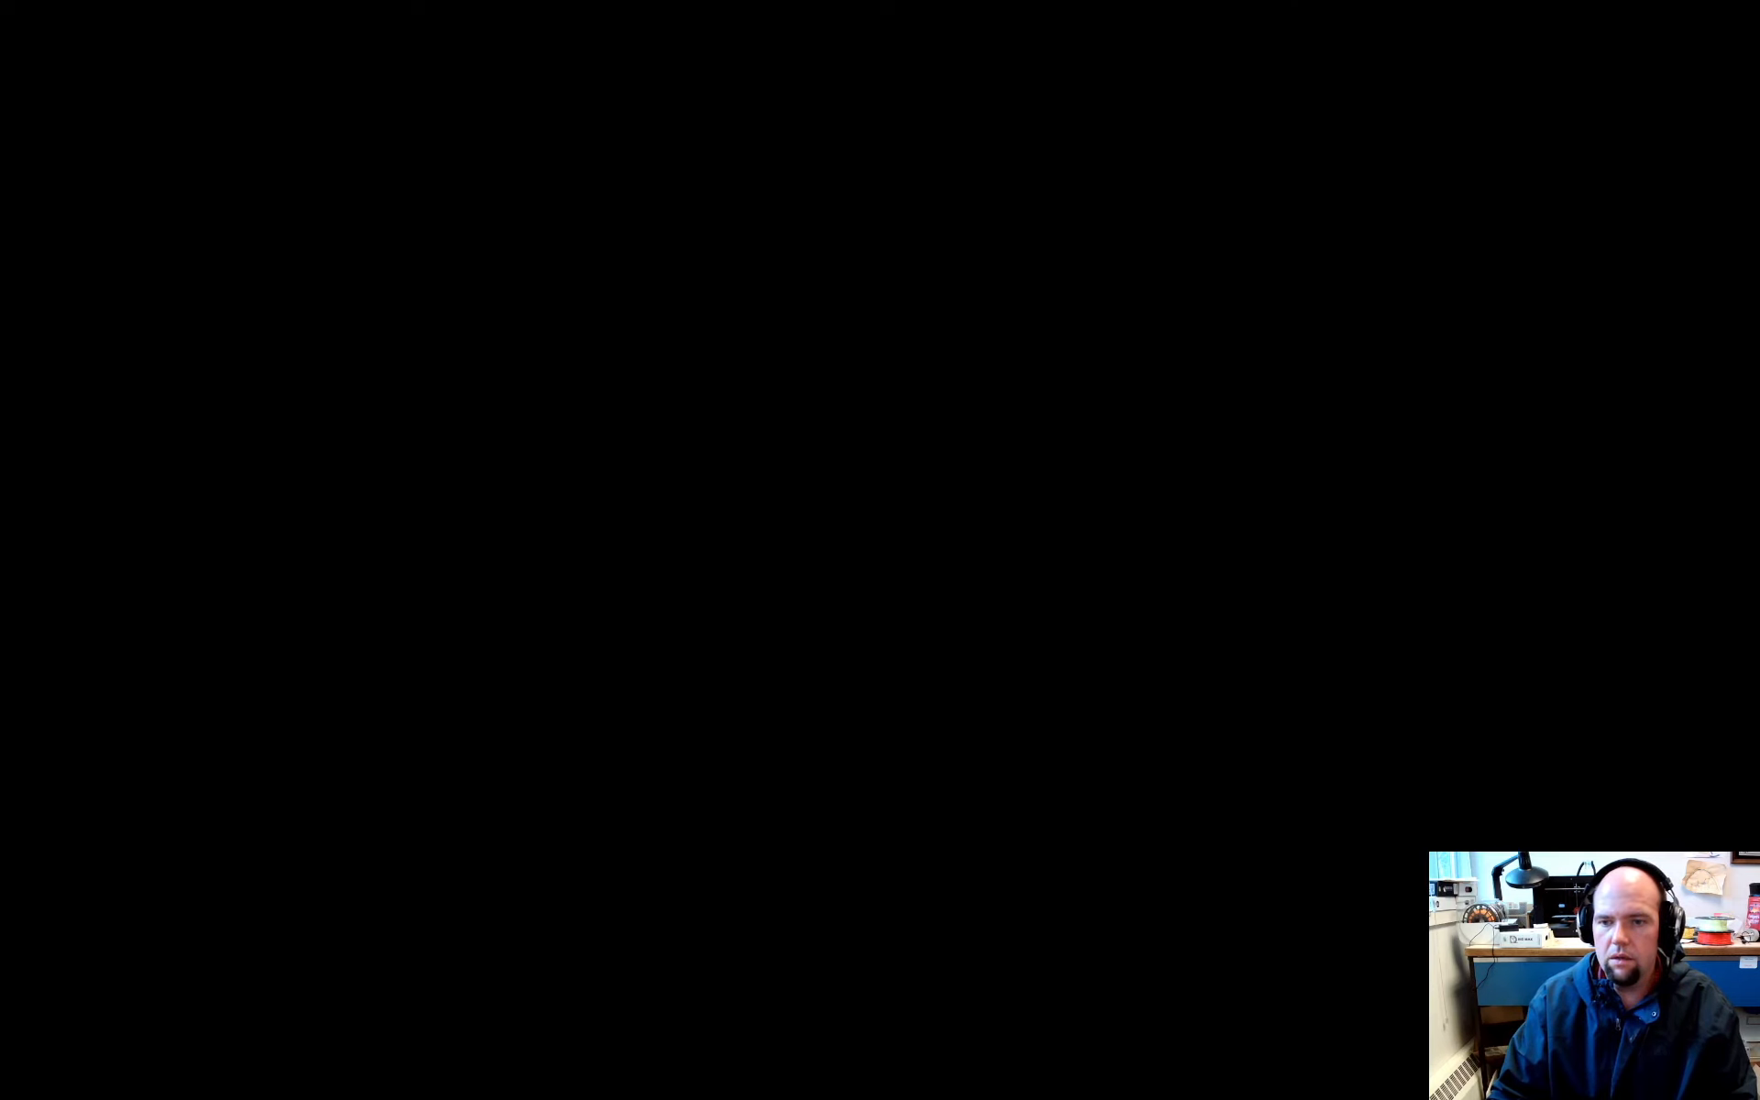
{"action": "left_click", "coordinate": [1011, 682]}
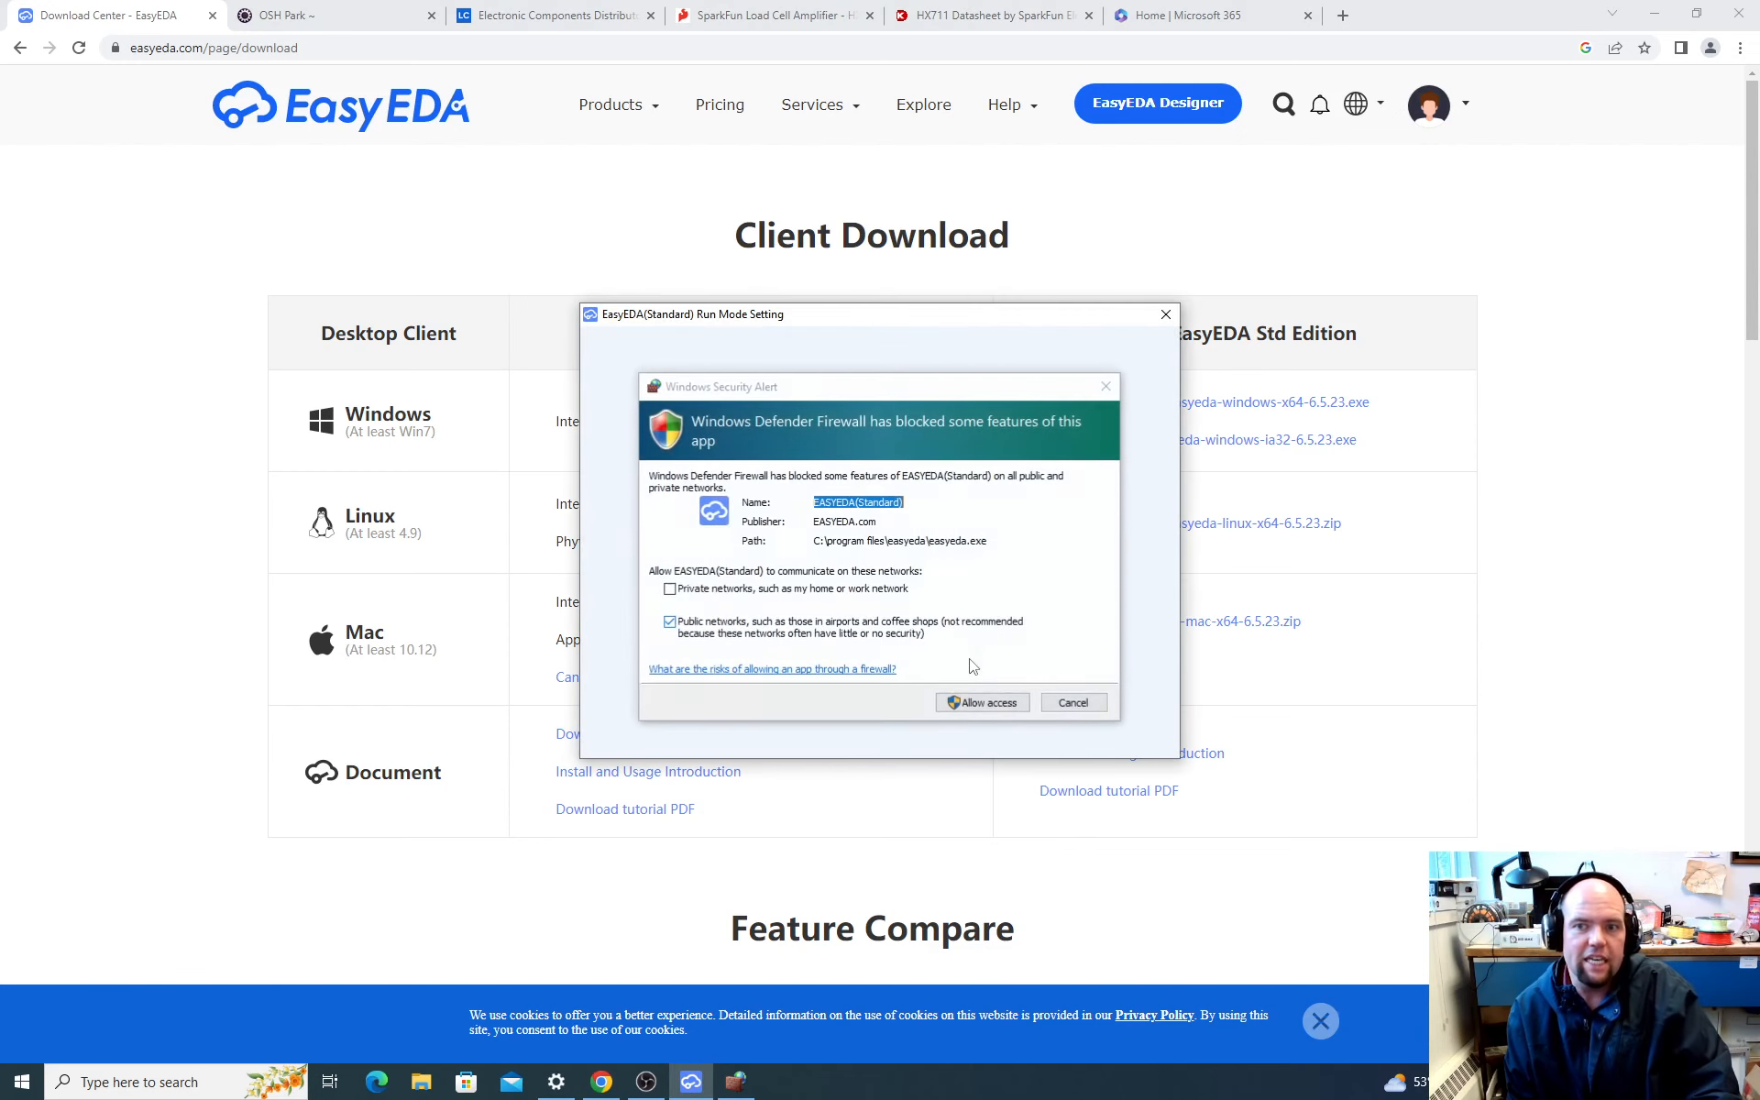
{"action": "left_click", "coordinate": [670, 589]}
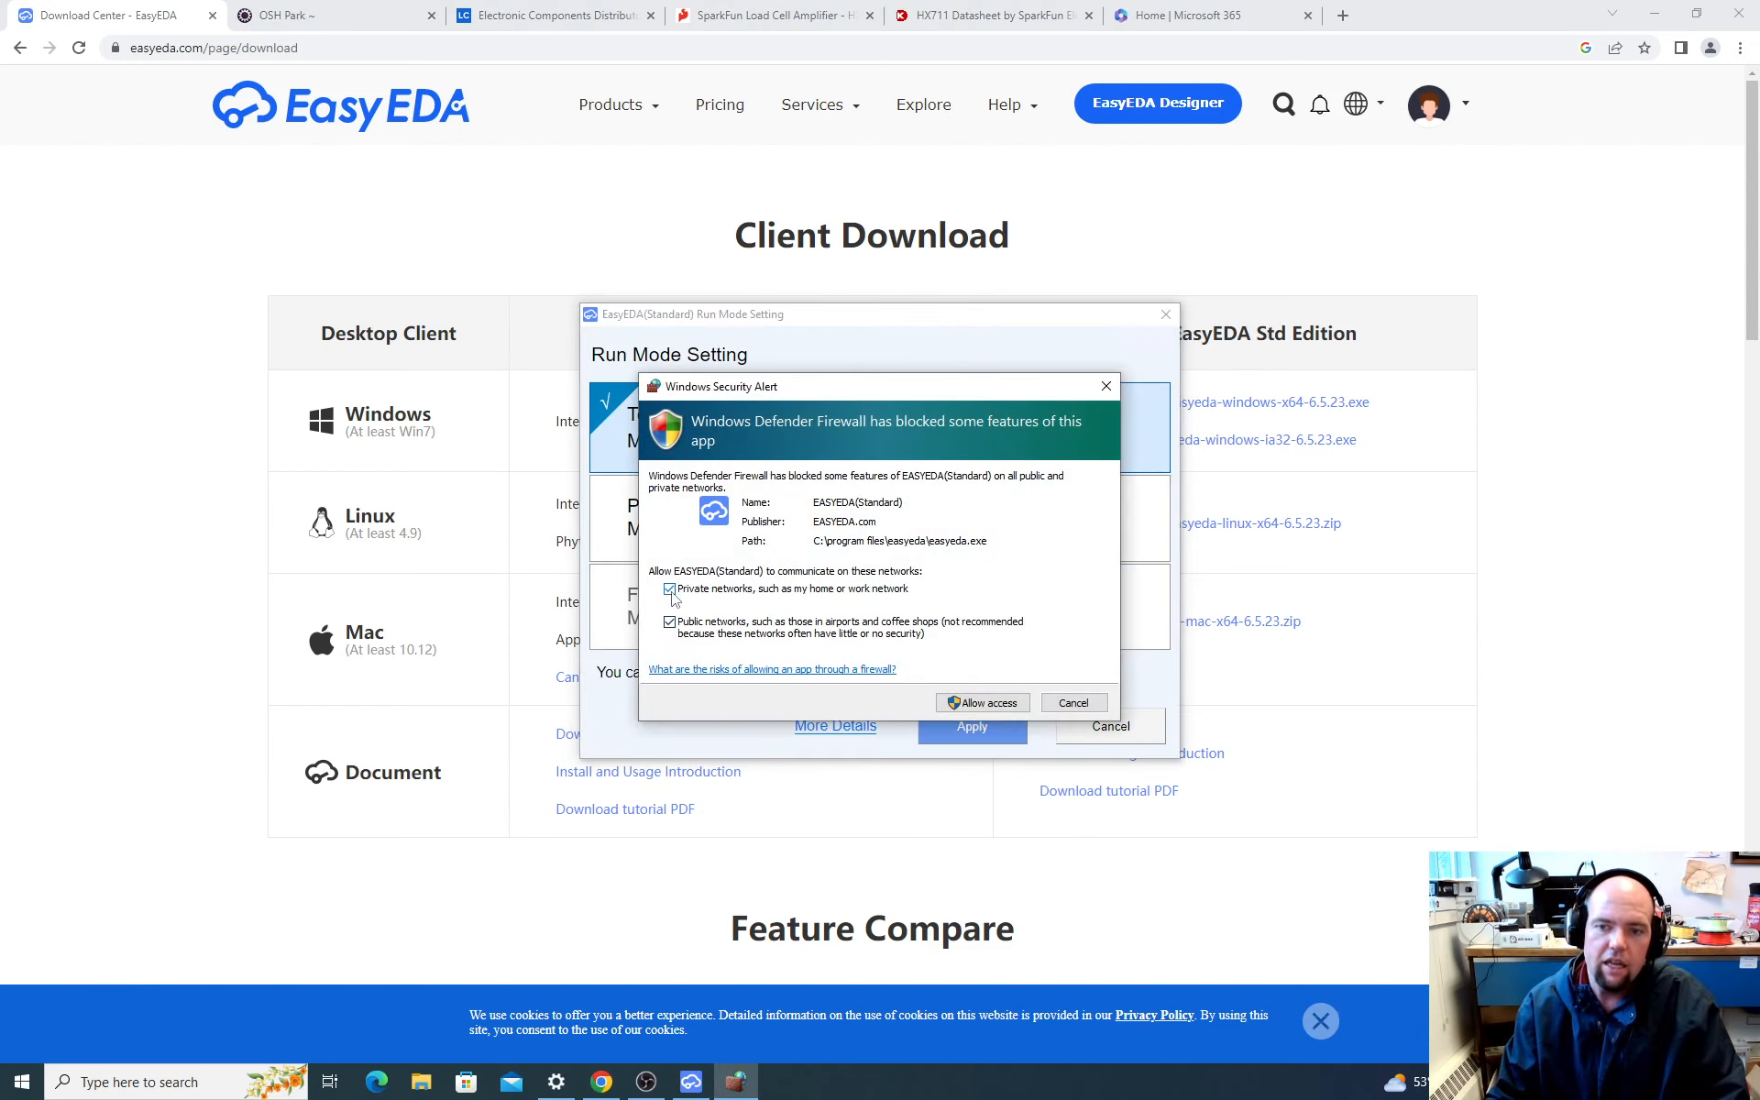
{"action": "left_click", "coordinate": [986, 704]}
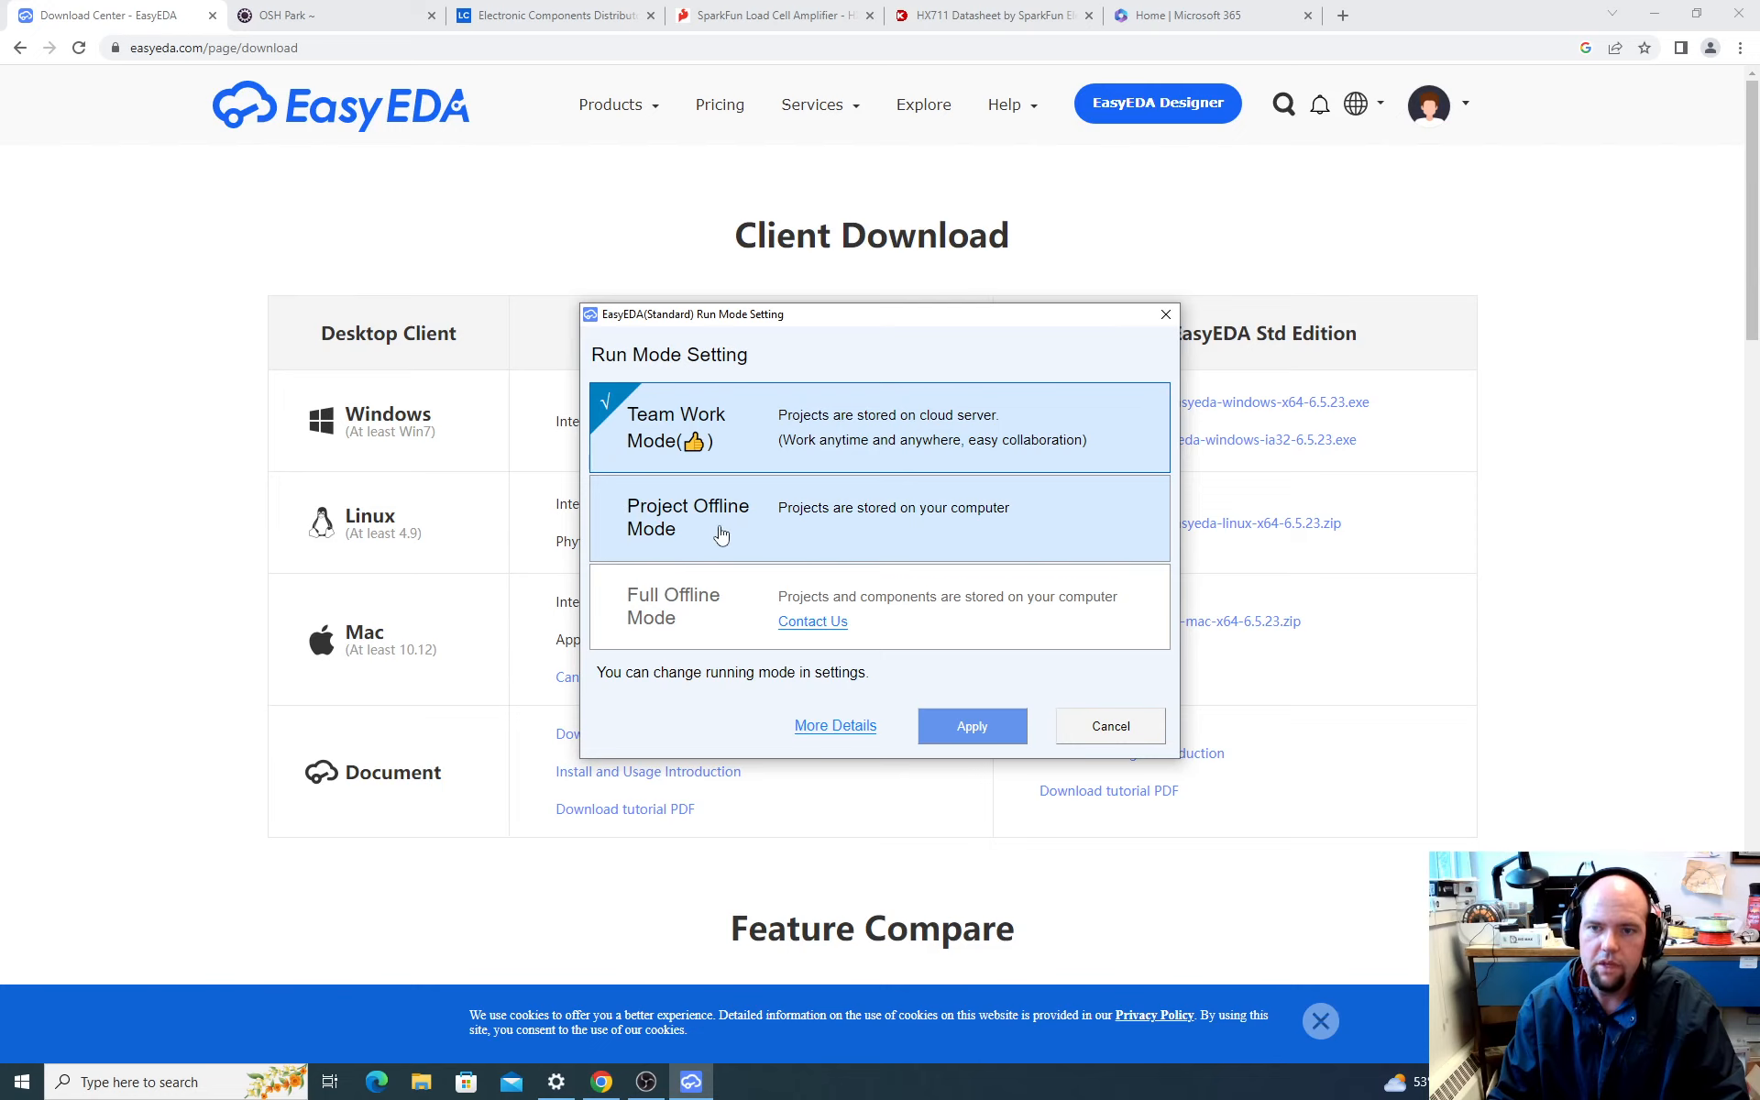
Step: Set the run mode to Project Offline Mode, accept D:\easyeda-data as the data storage directory and skip the introductory tour
{"action": "left_click", "coordinate": [776, 530]}
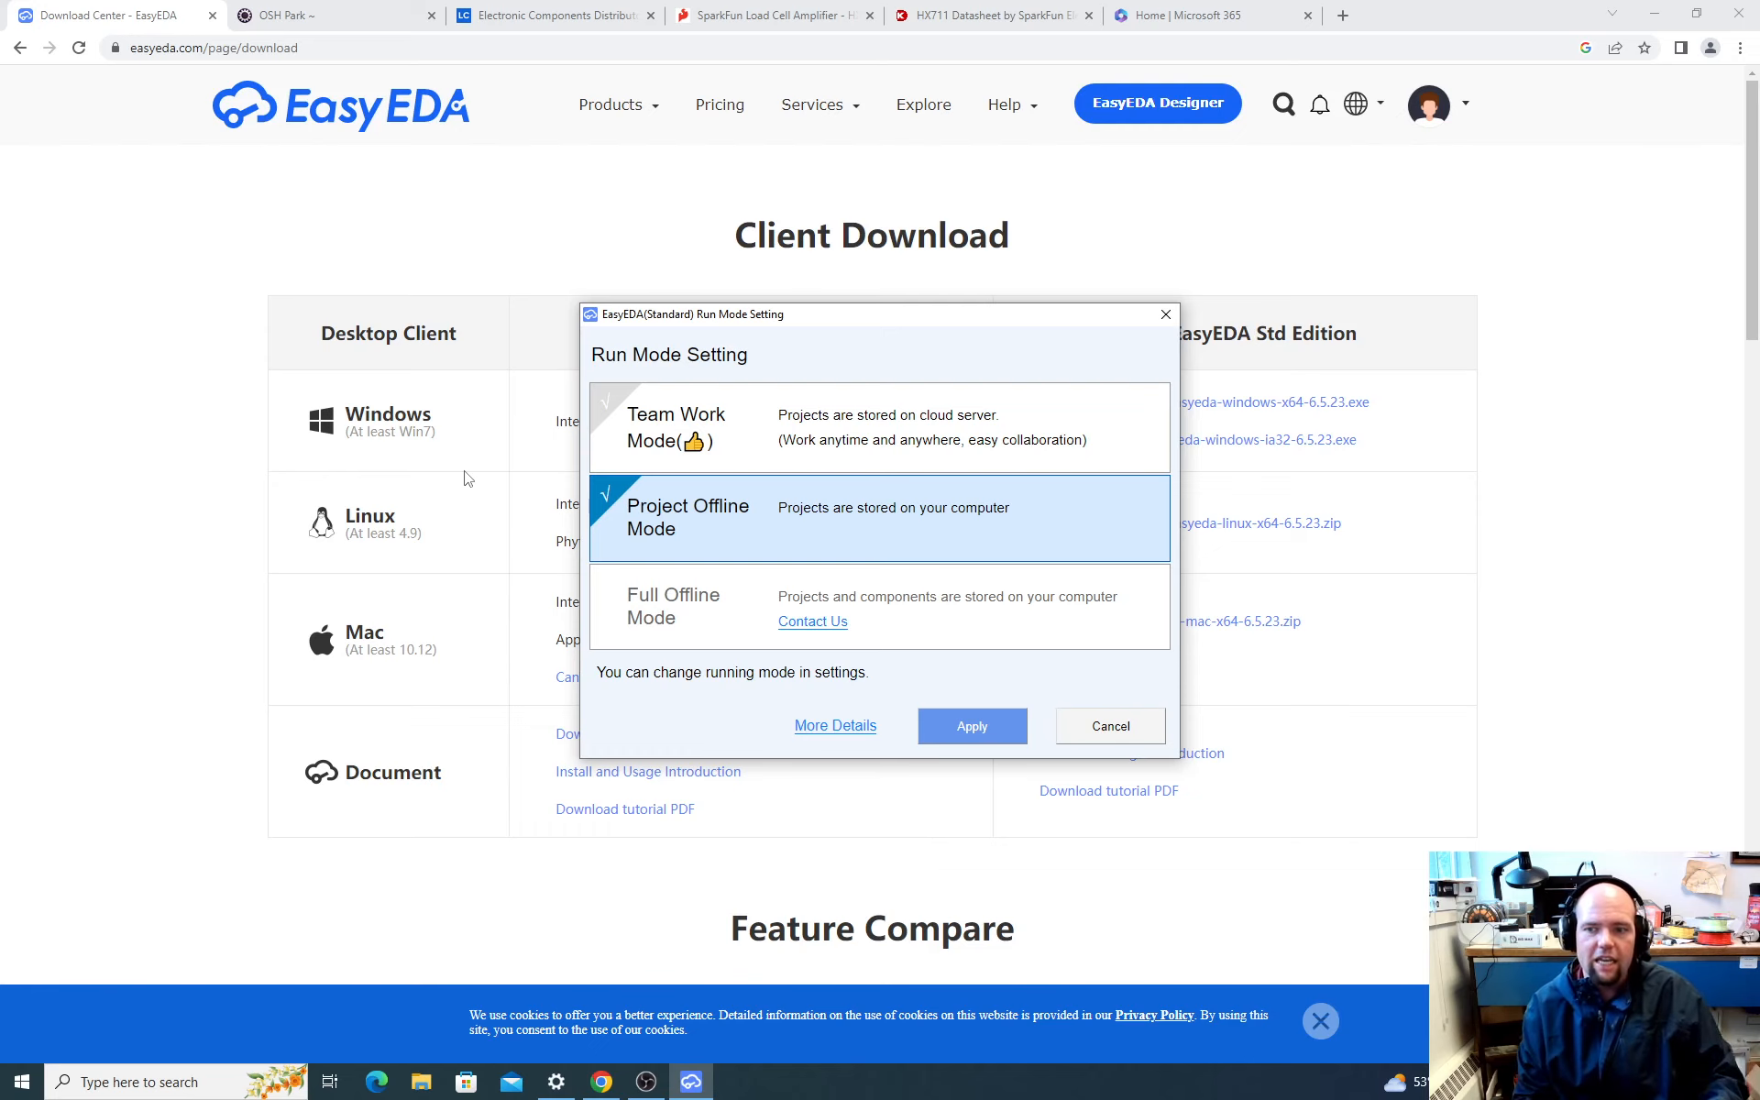
{"action": "left_click", "coordinate": [967, 729]}
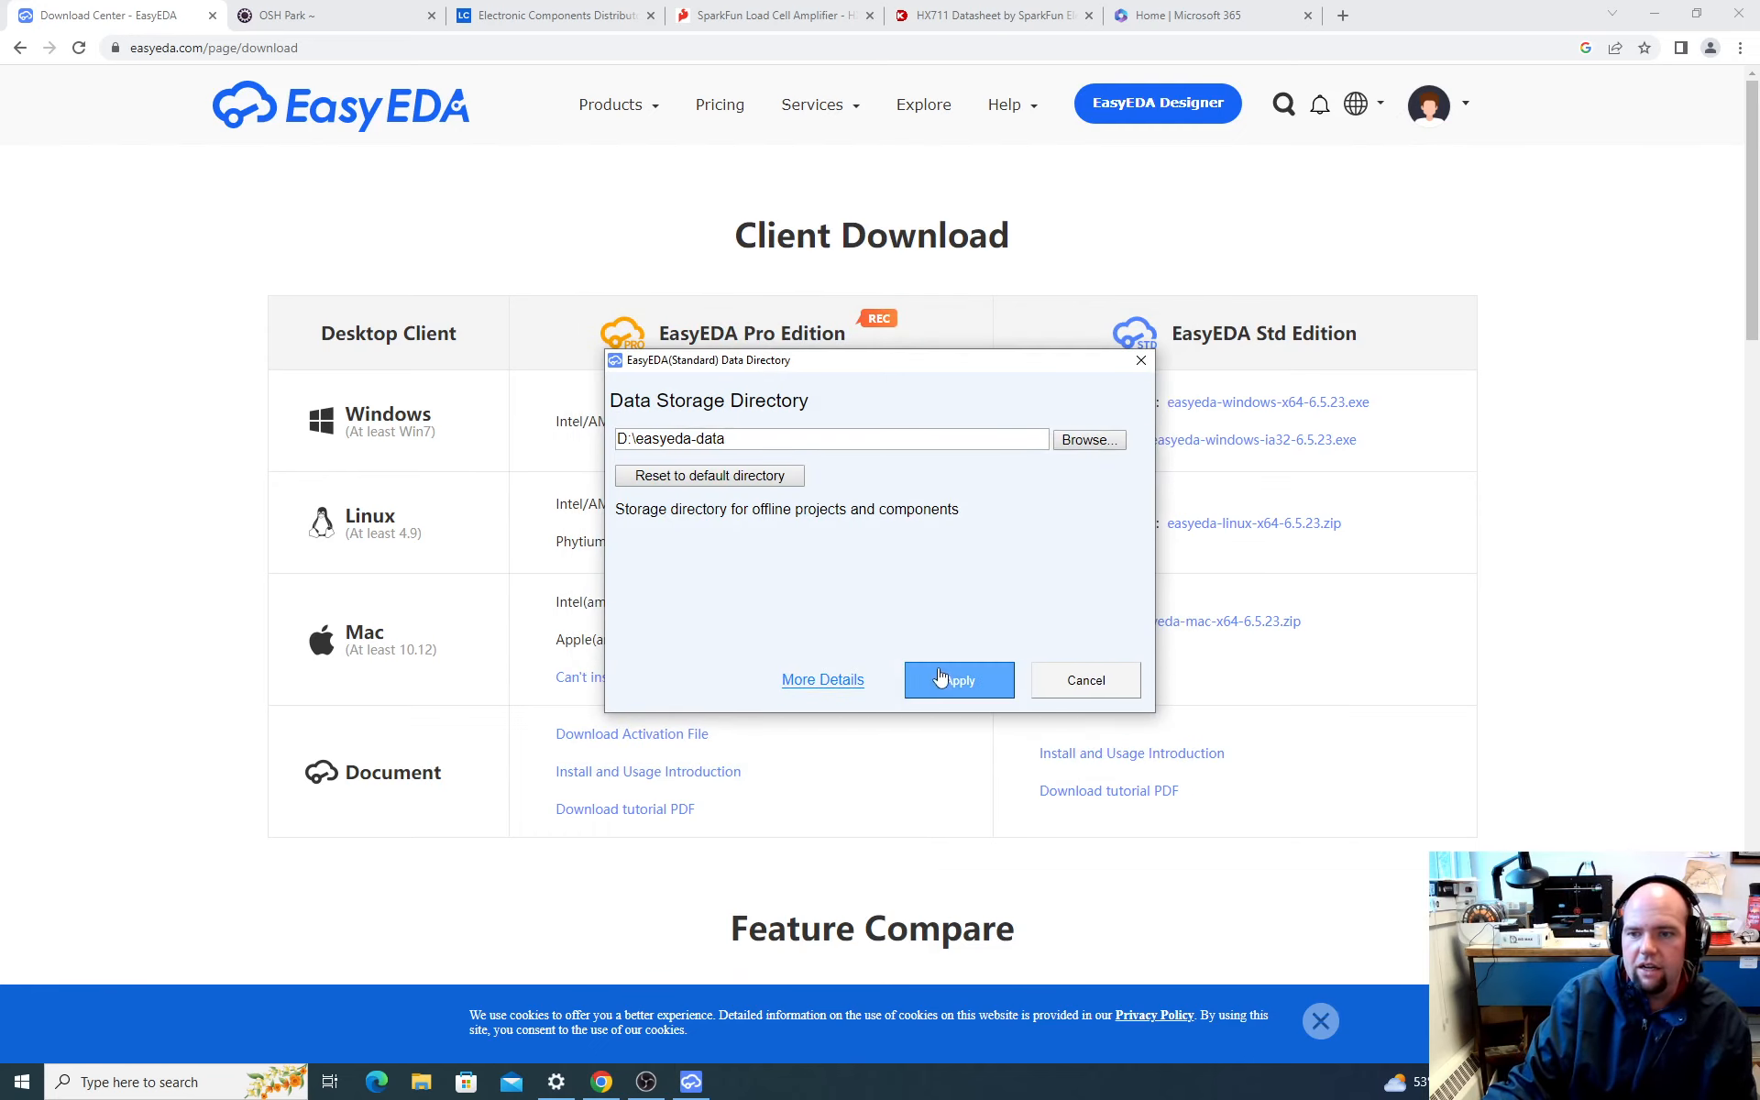
{"action": "left_click", "coordinate": [941, 677]}
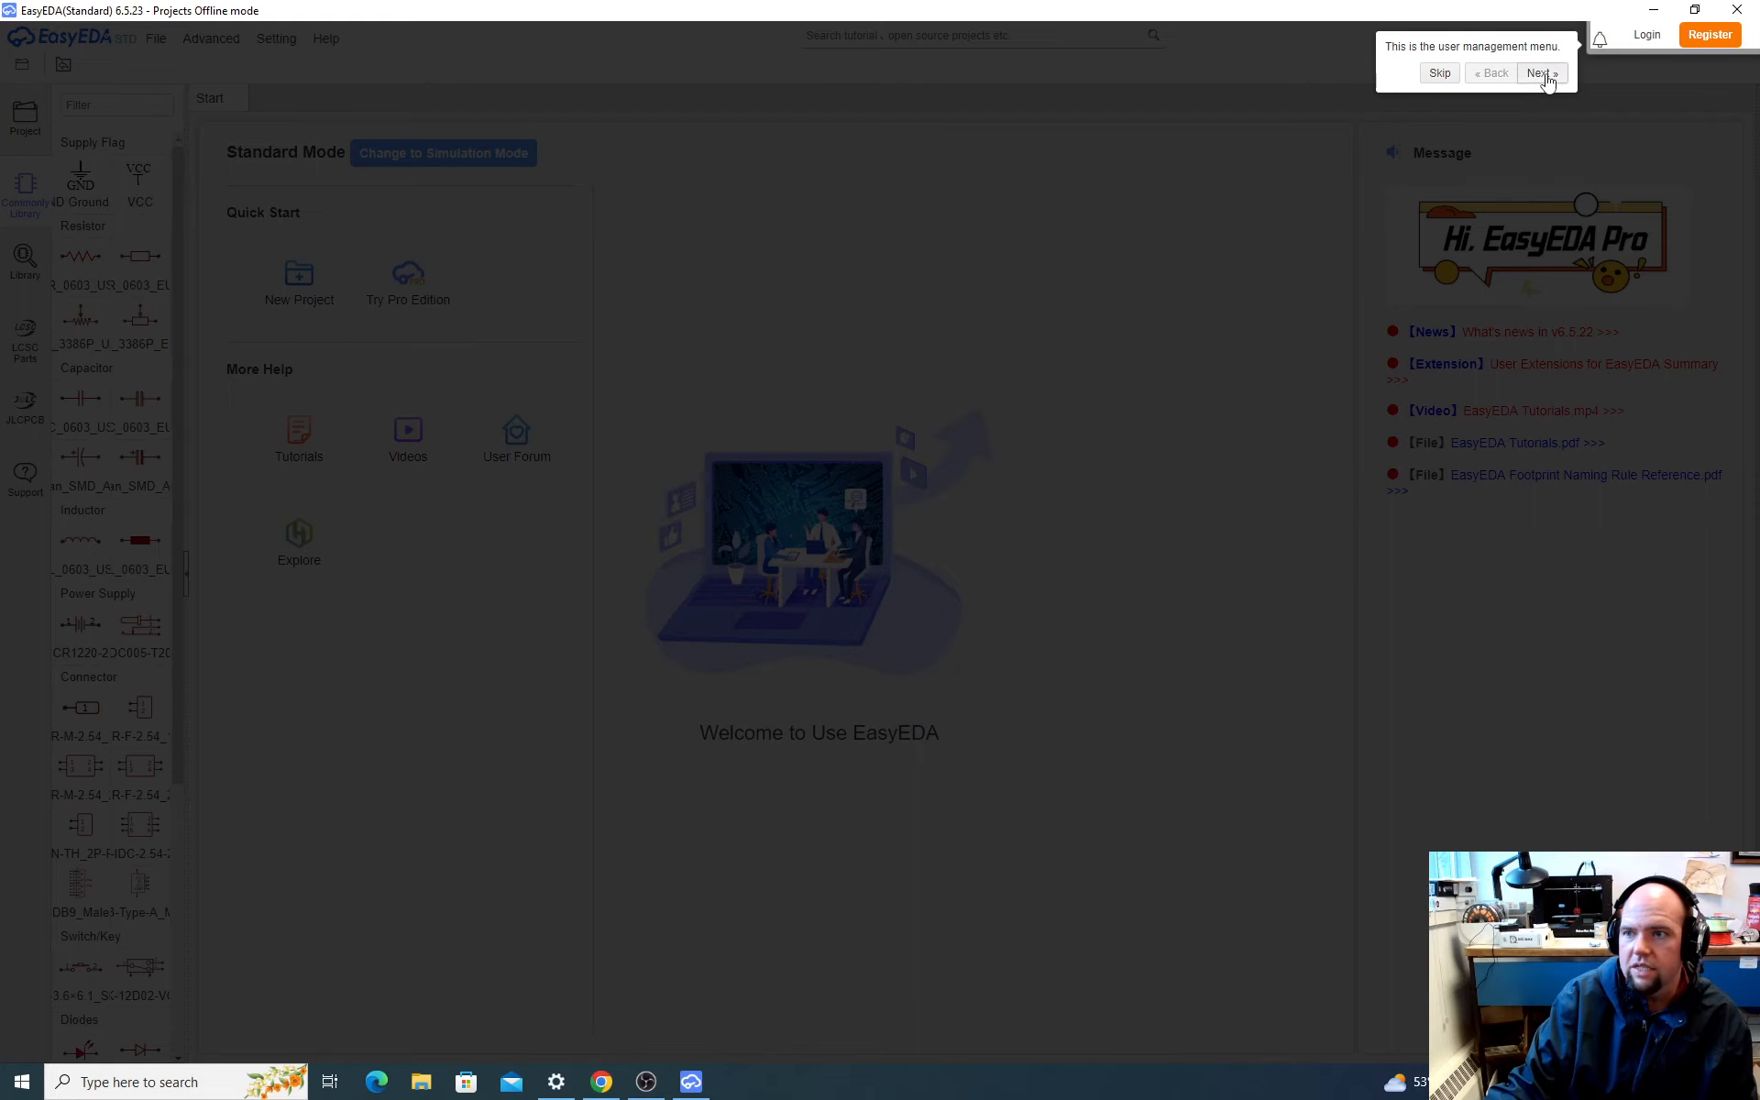
{"action": "left_click", "coordinate": [1432, 77]}
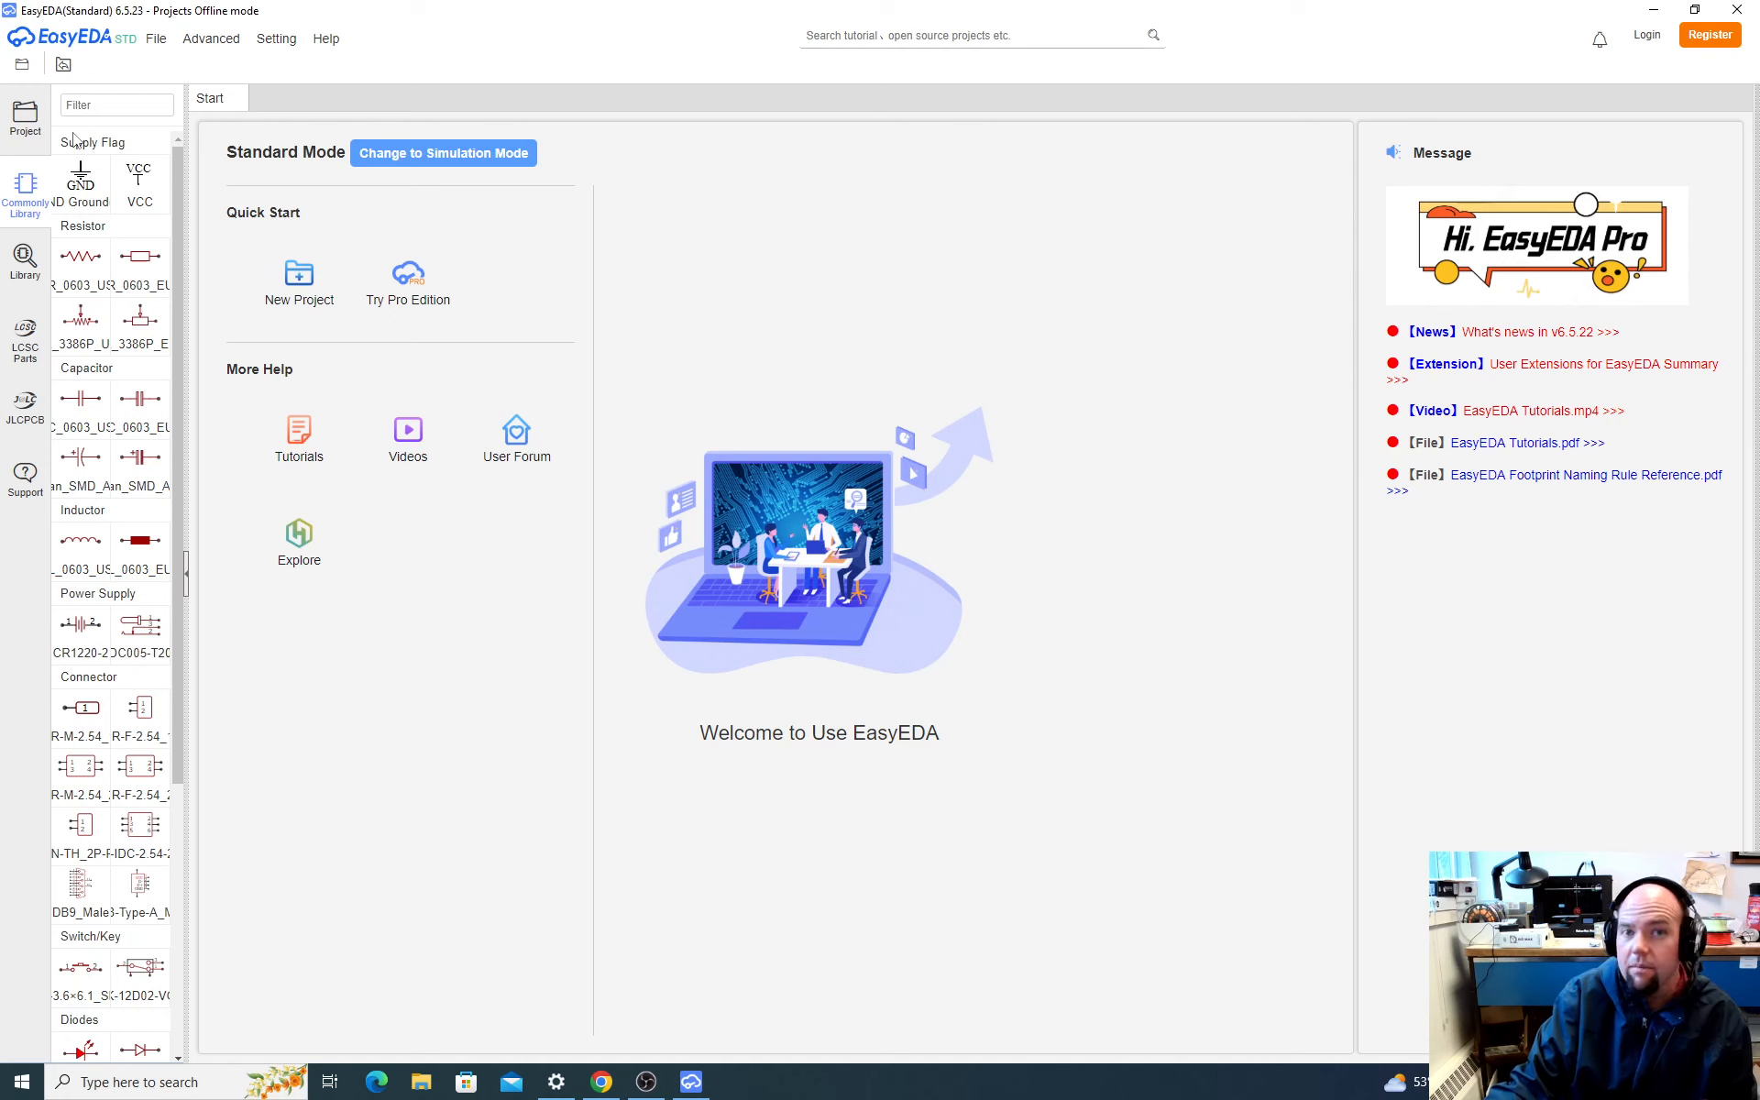
Step: Open the component library, then switch to Chrome and search the LCSC Electronics website for HX711
{"action": "left_click", "coordinate": [24, 262]}
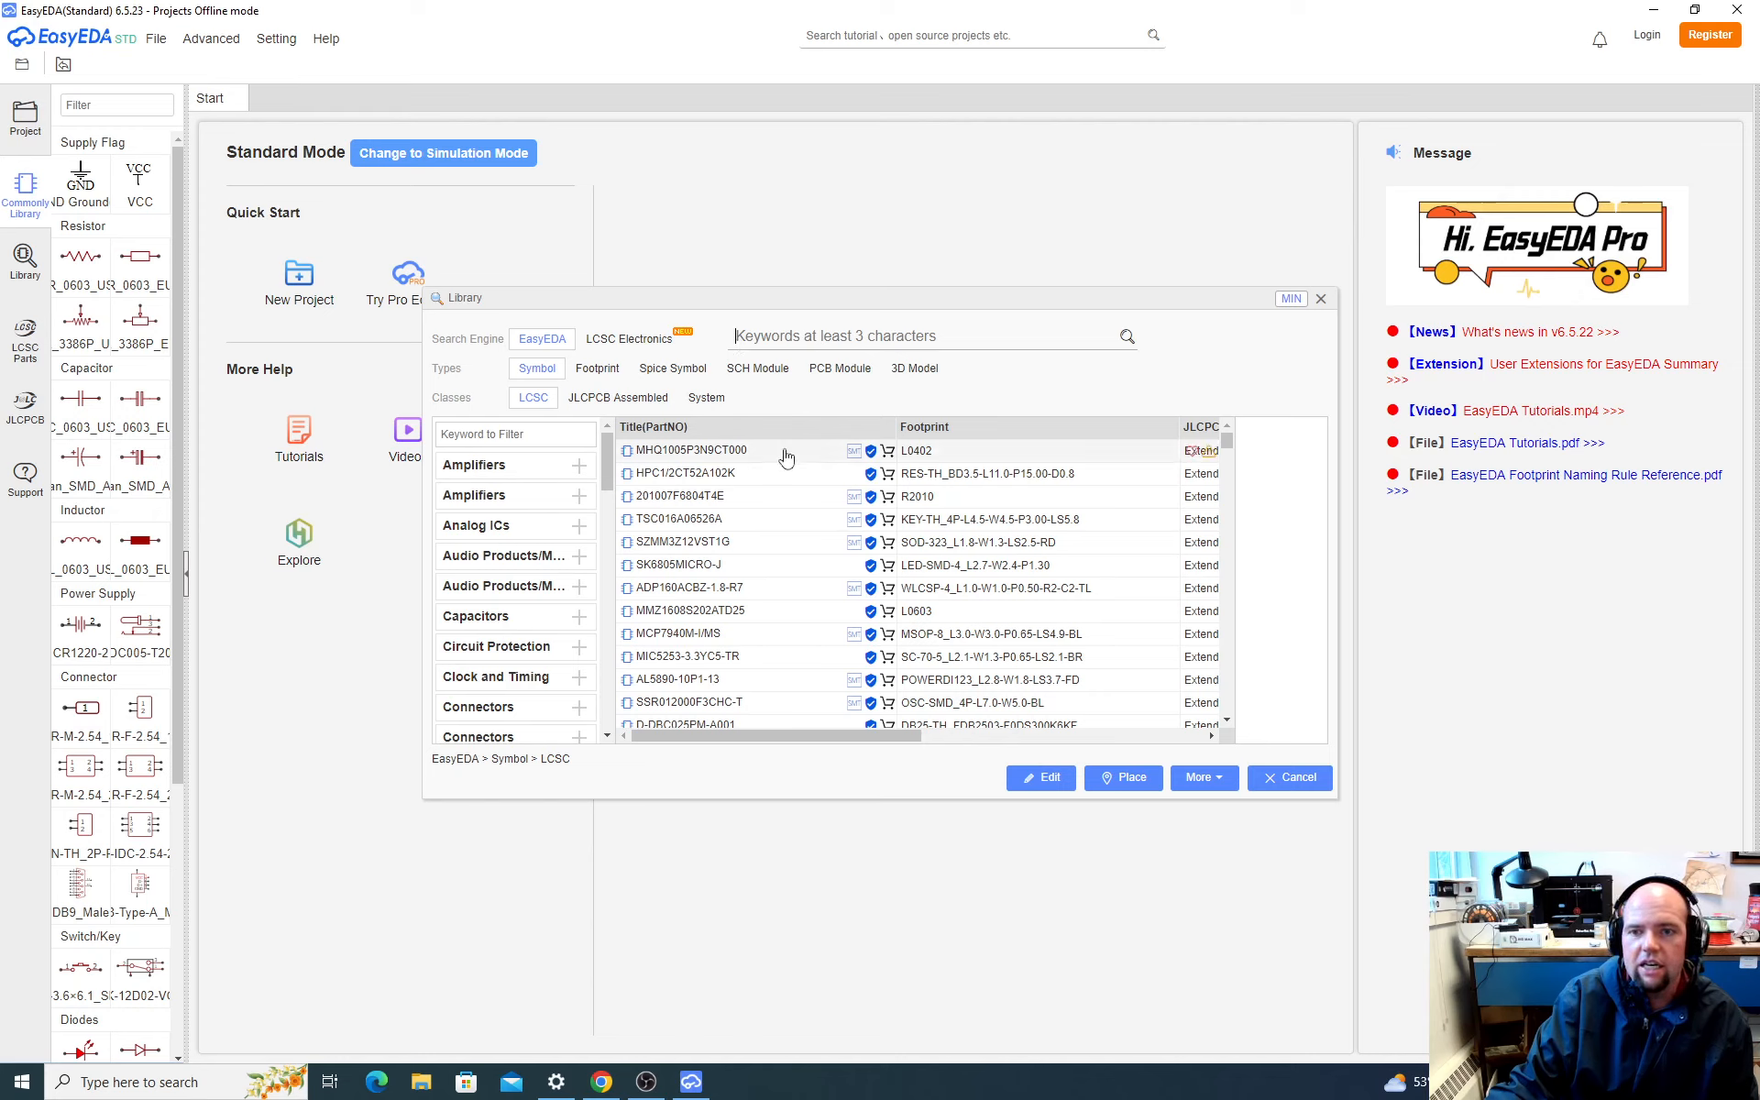
{"action": "left_click", "coordinate": [601, 1082]}
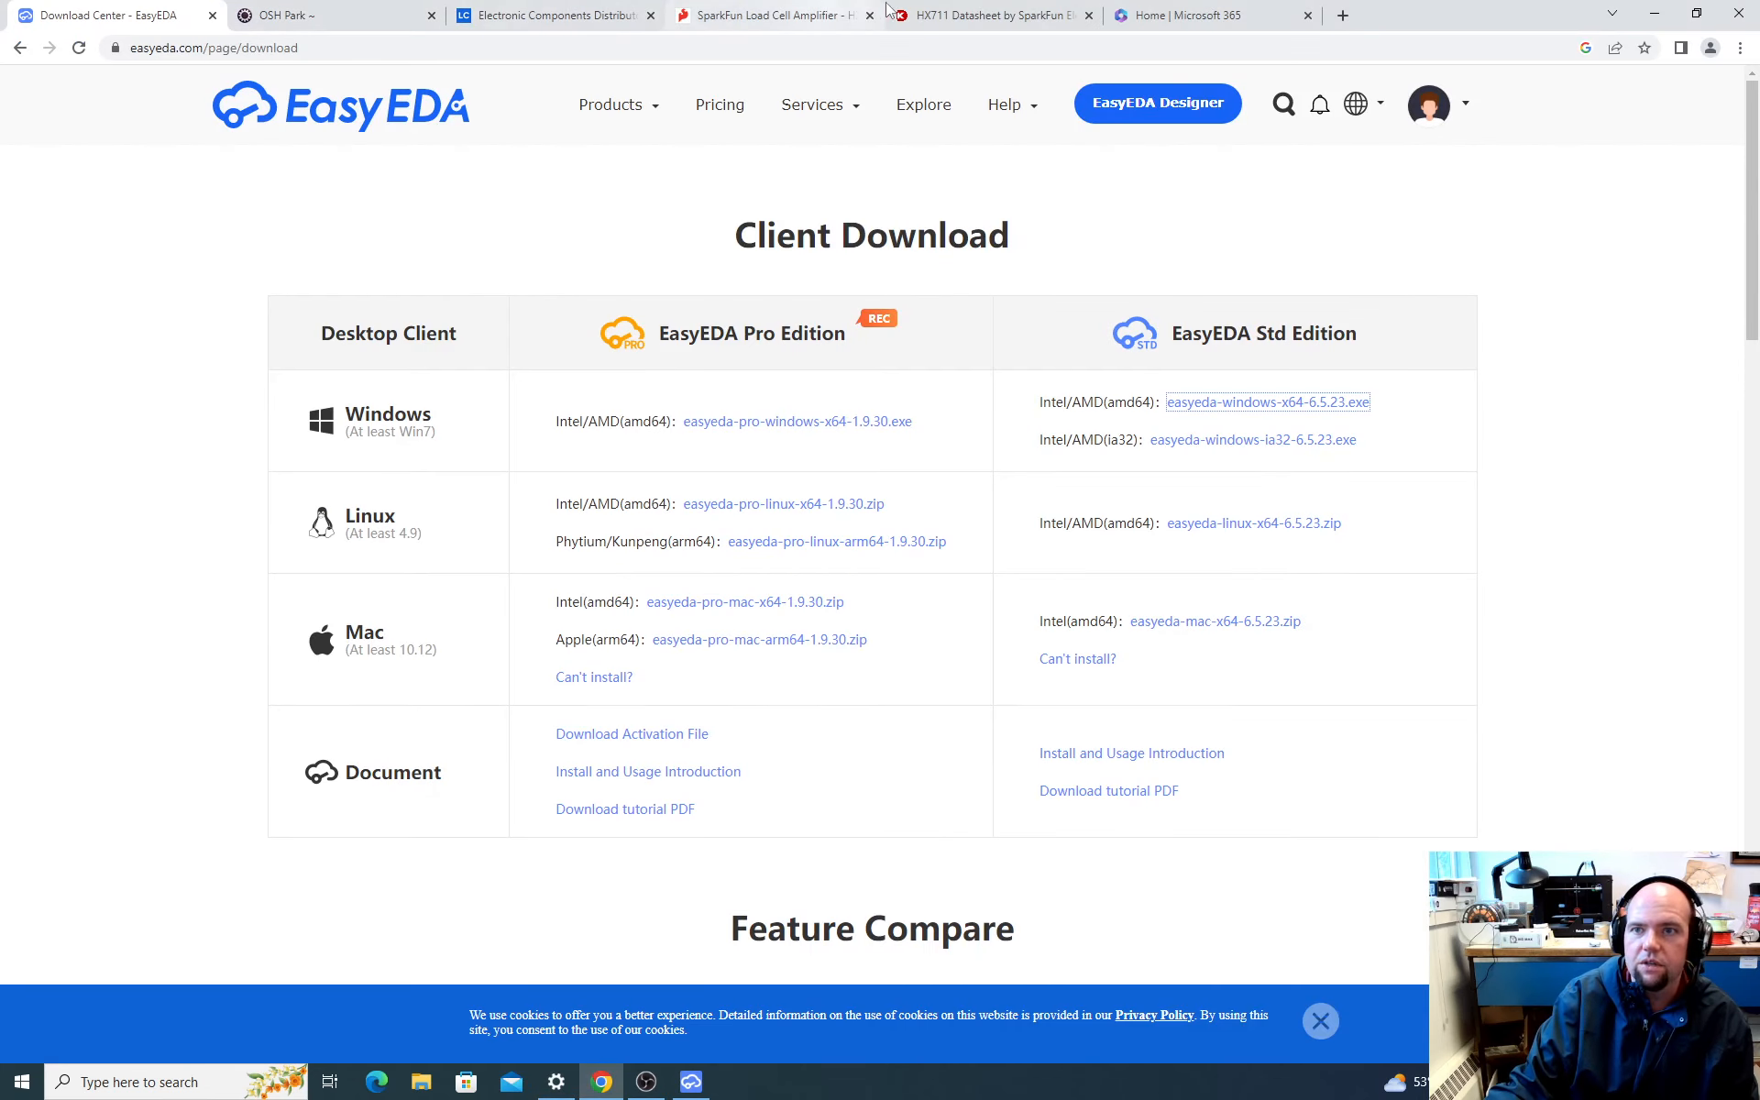
{"action": "left_click", "coordinate": [337, 17]}
{"action": "left_click", "coordinate": [492, 19]}
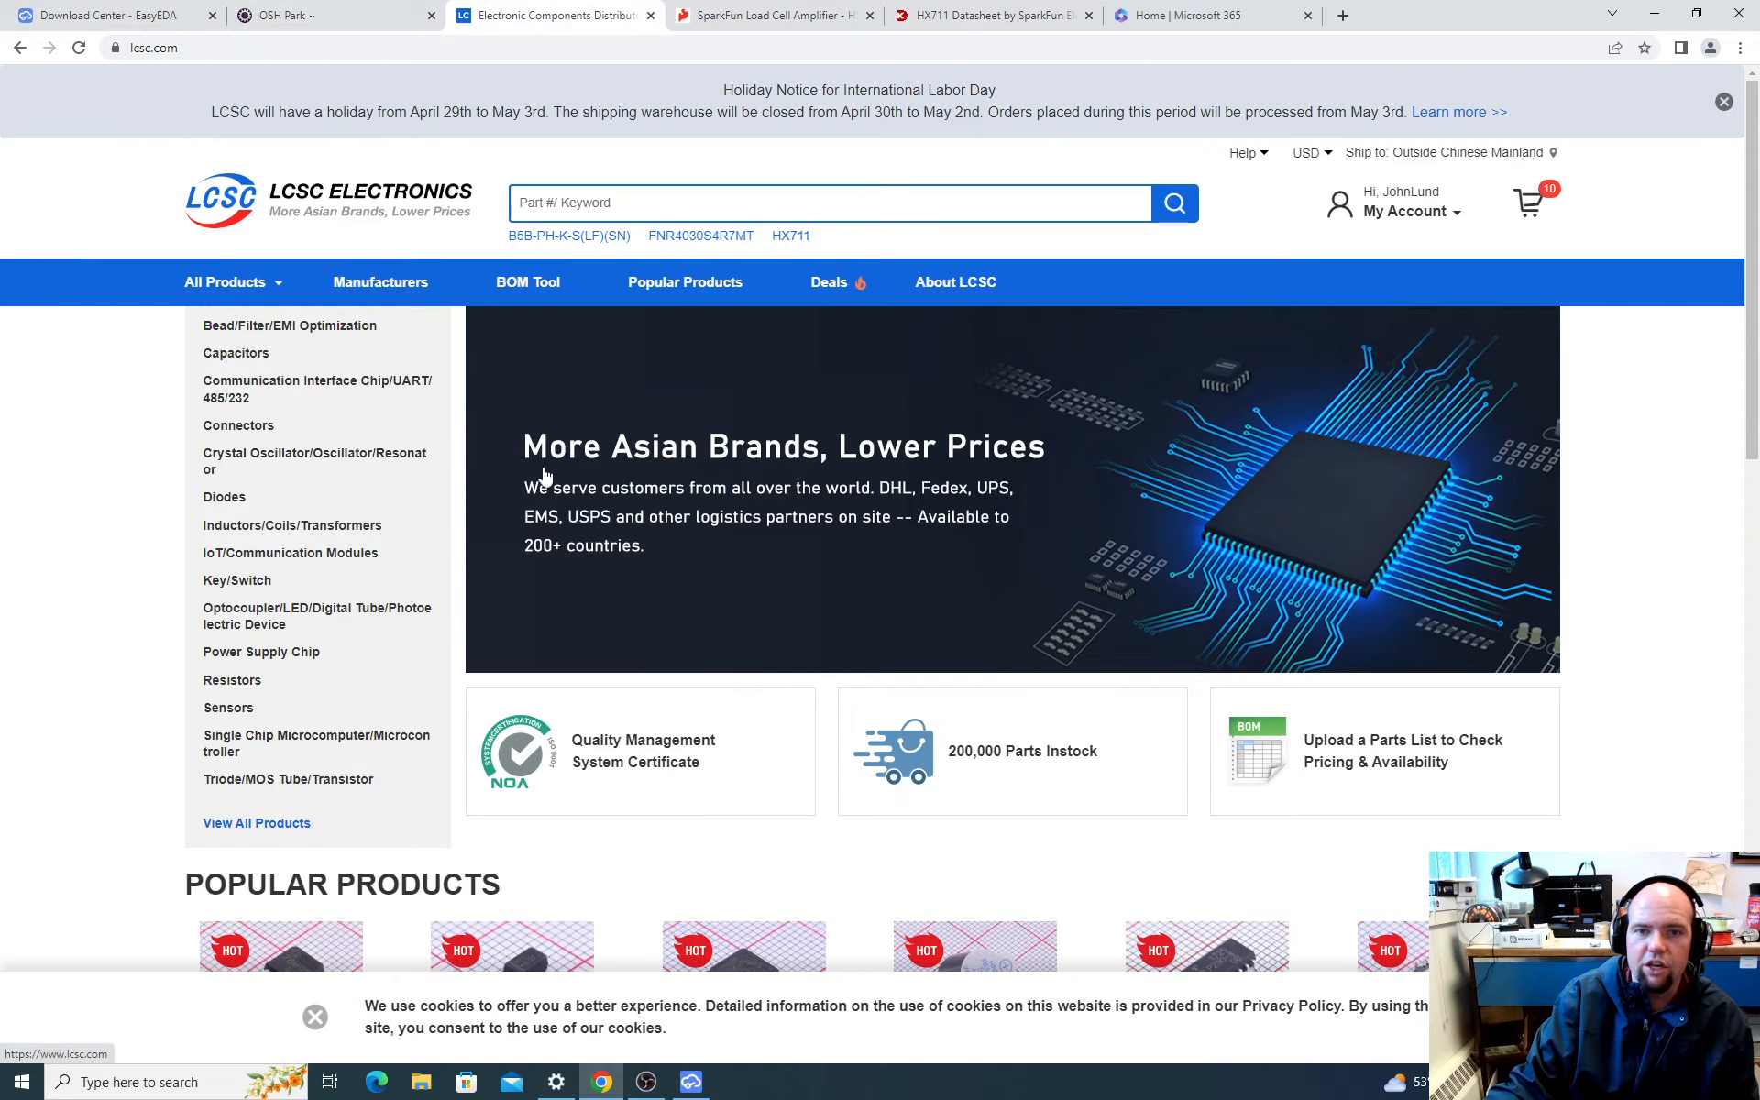
{"action": "left_click", "coordinate": [639, 211]}
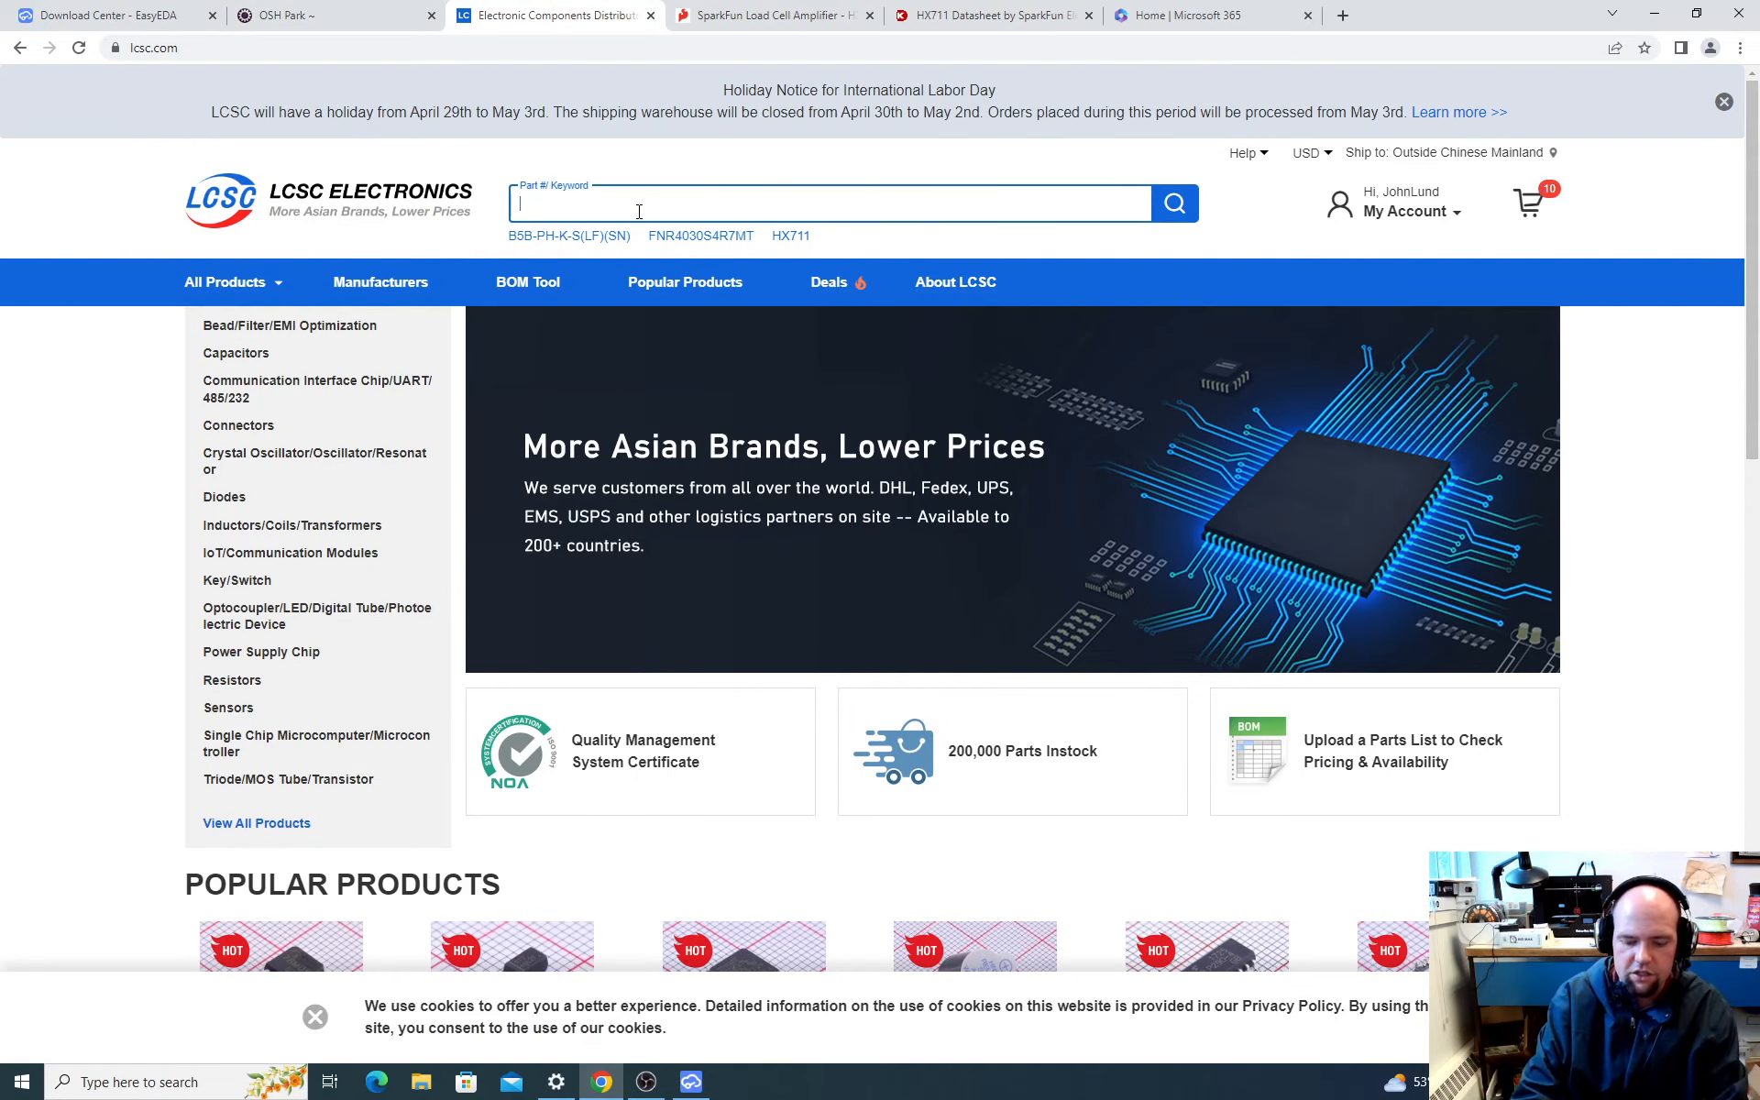
{"action": "type", "text": "H"}
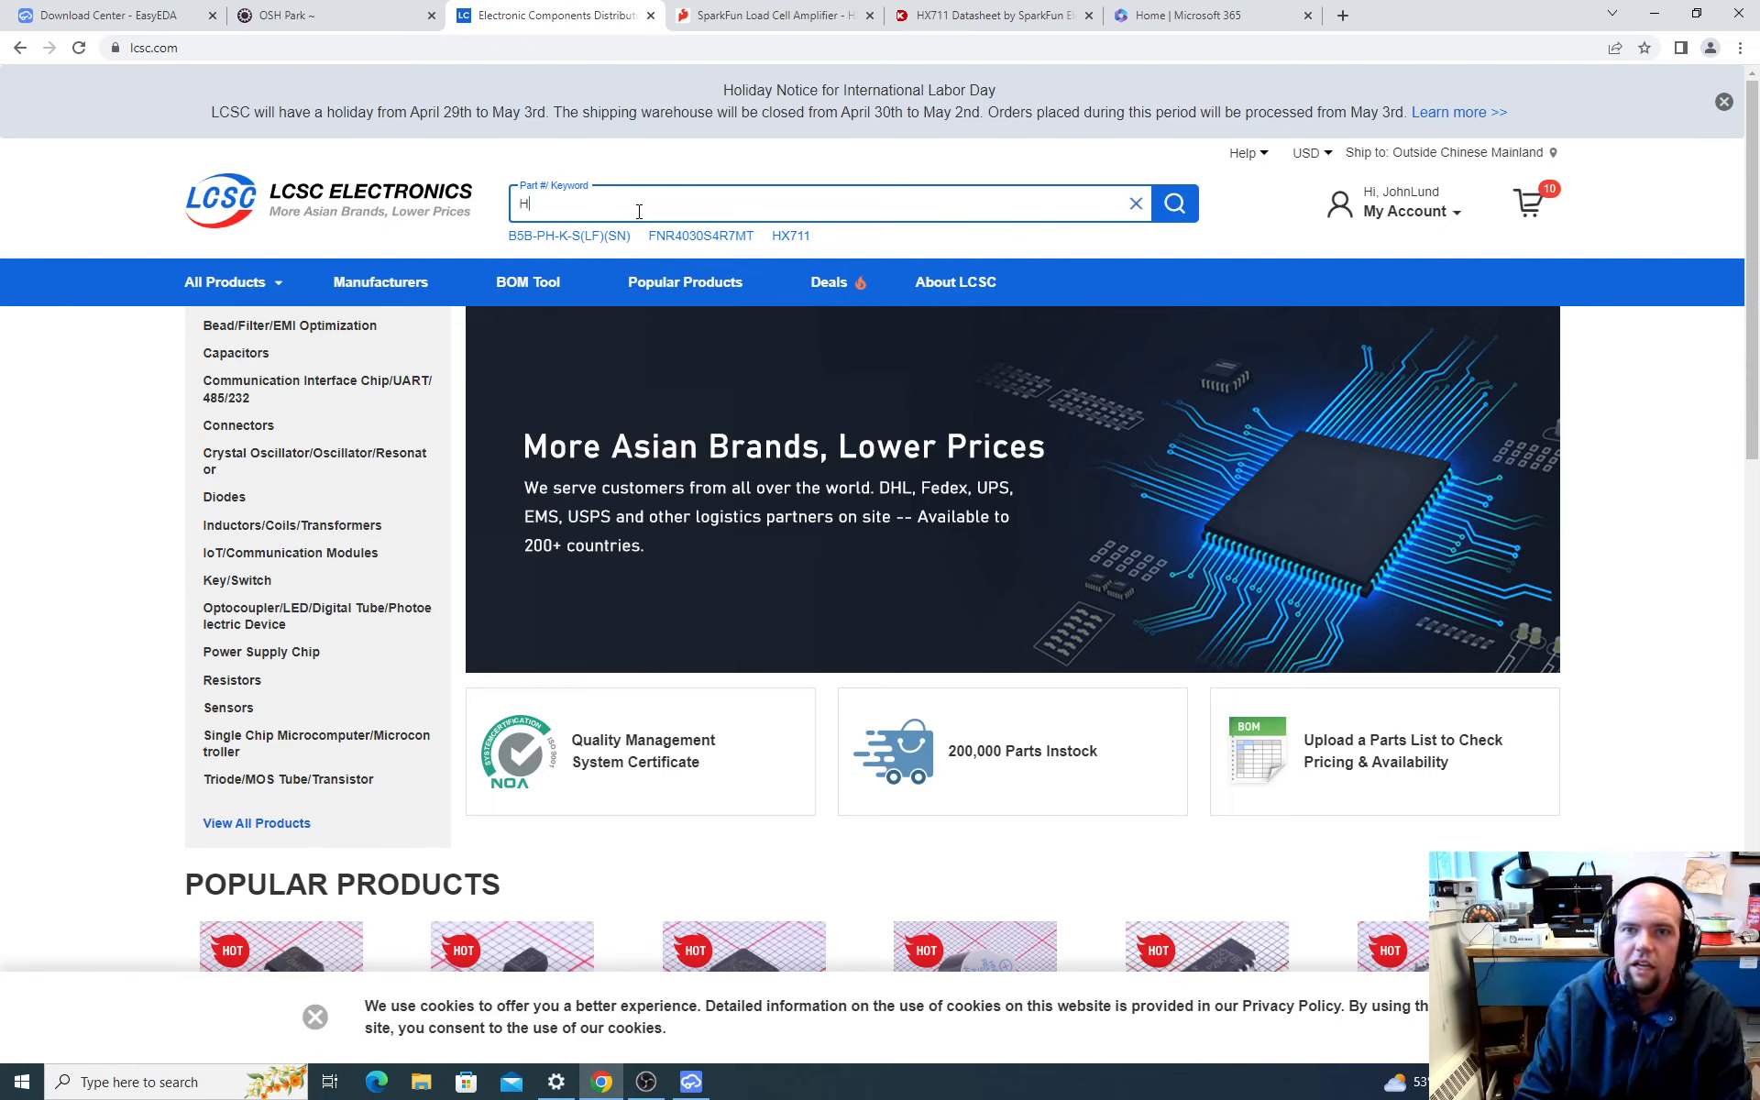
{"action": "type", "text": "X711"}
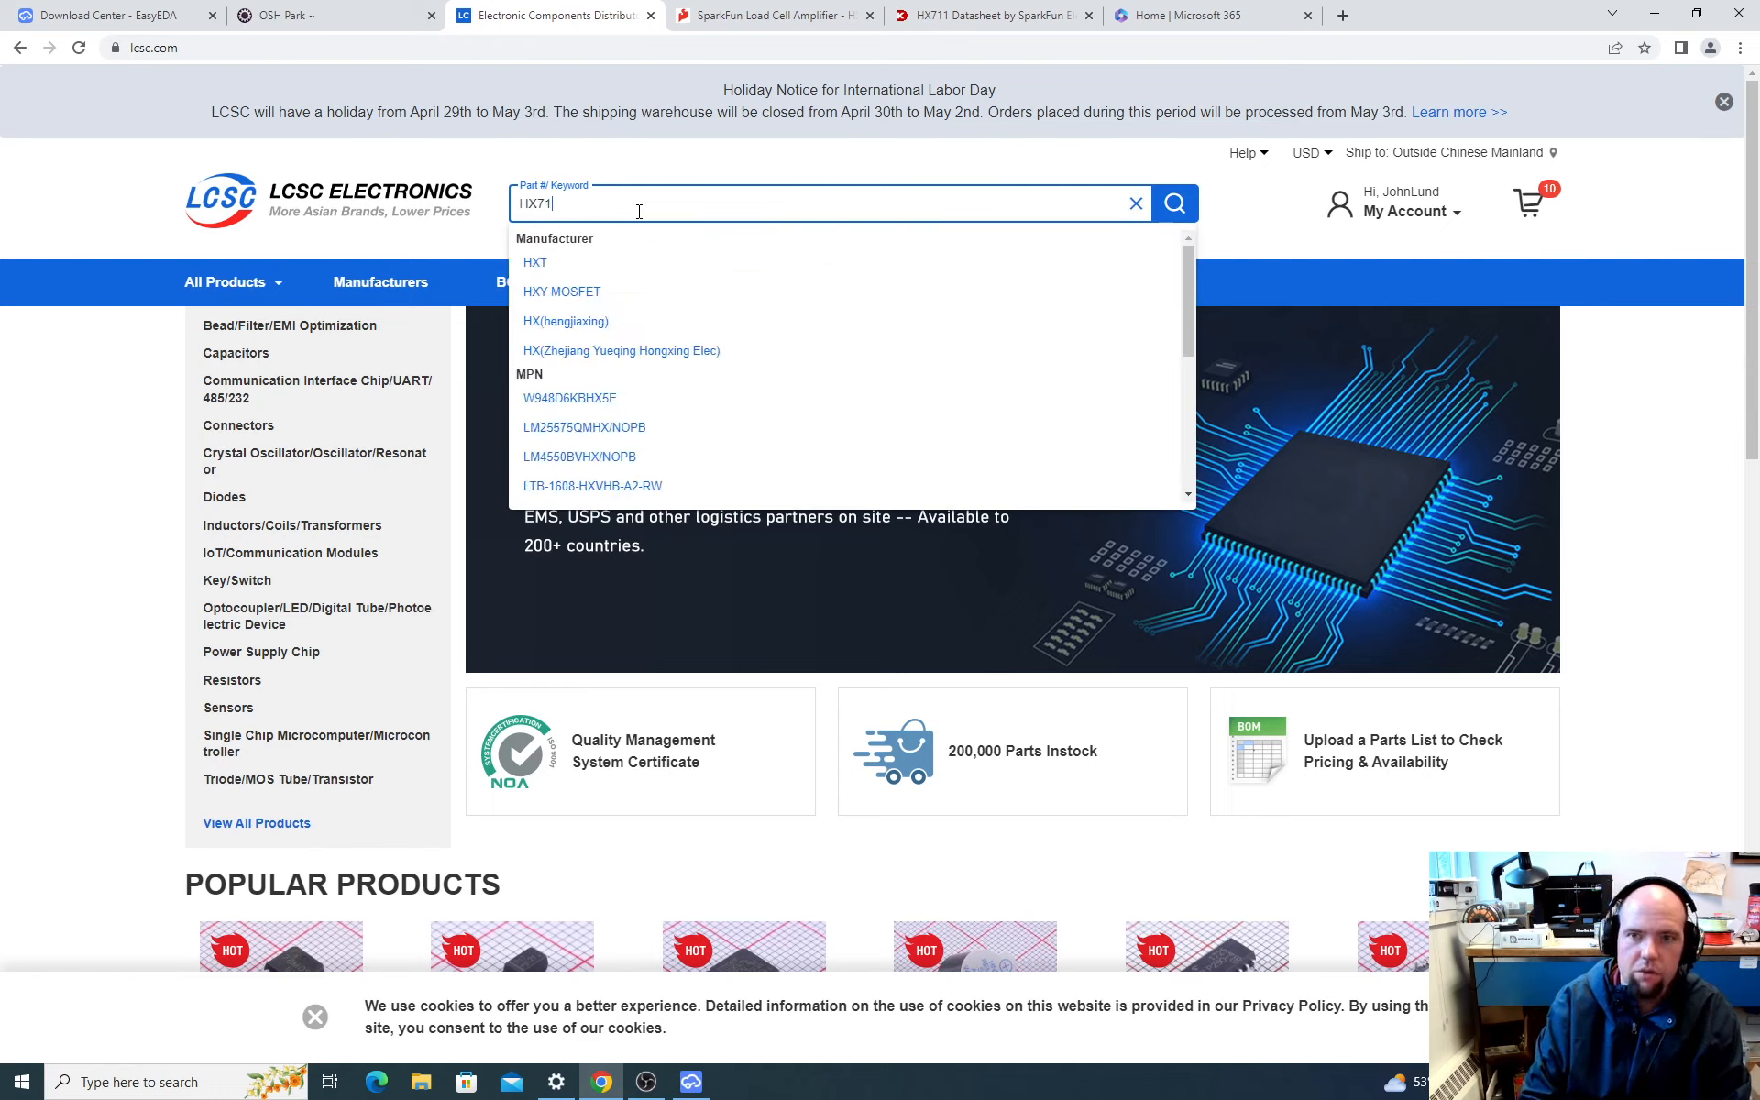
{"action": "key", "text": "Return"}
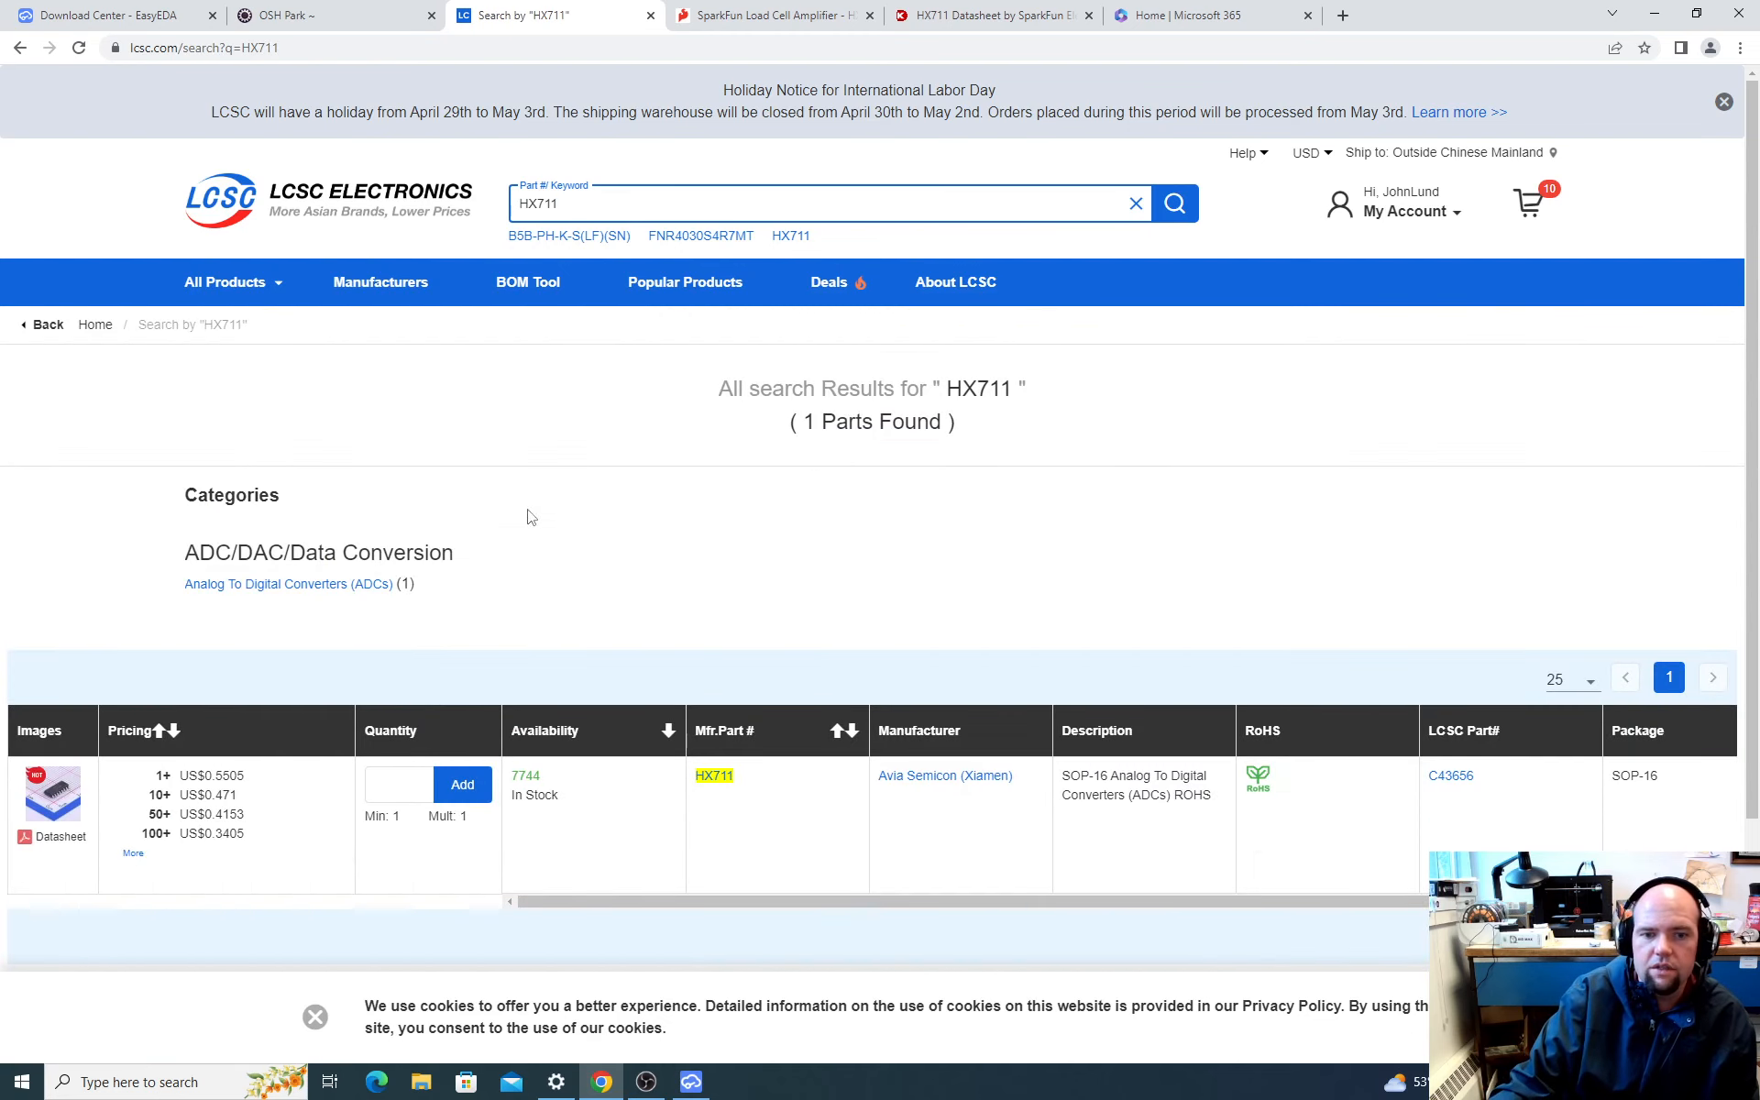
Step: Open the HX711 product page on LCSC and compare its pricing with SparkFun's HX711 Load Cell Amplifier board
{"action": "left_click", "coordinate": [60, 799]}
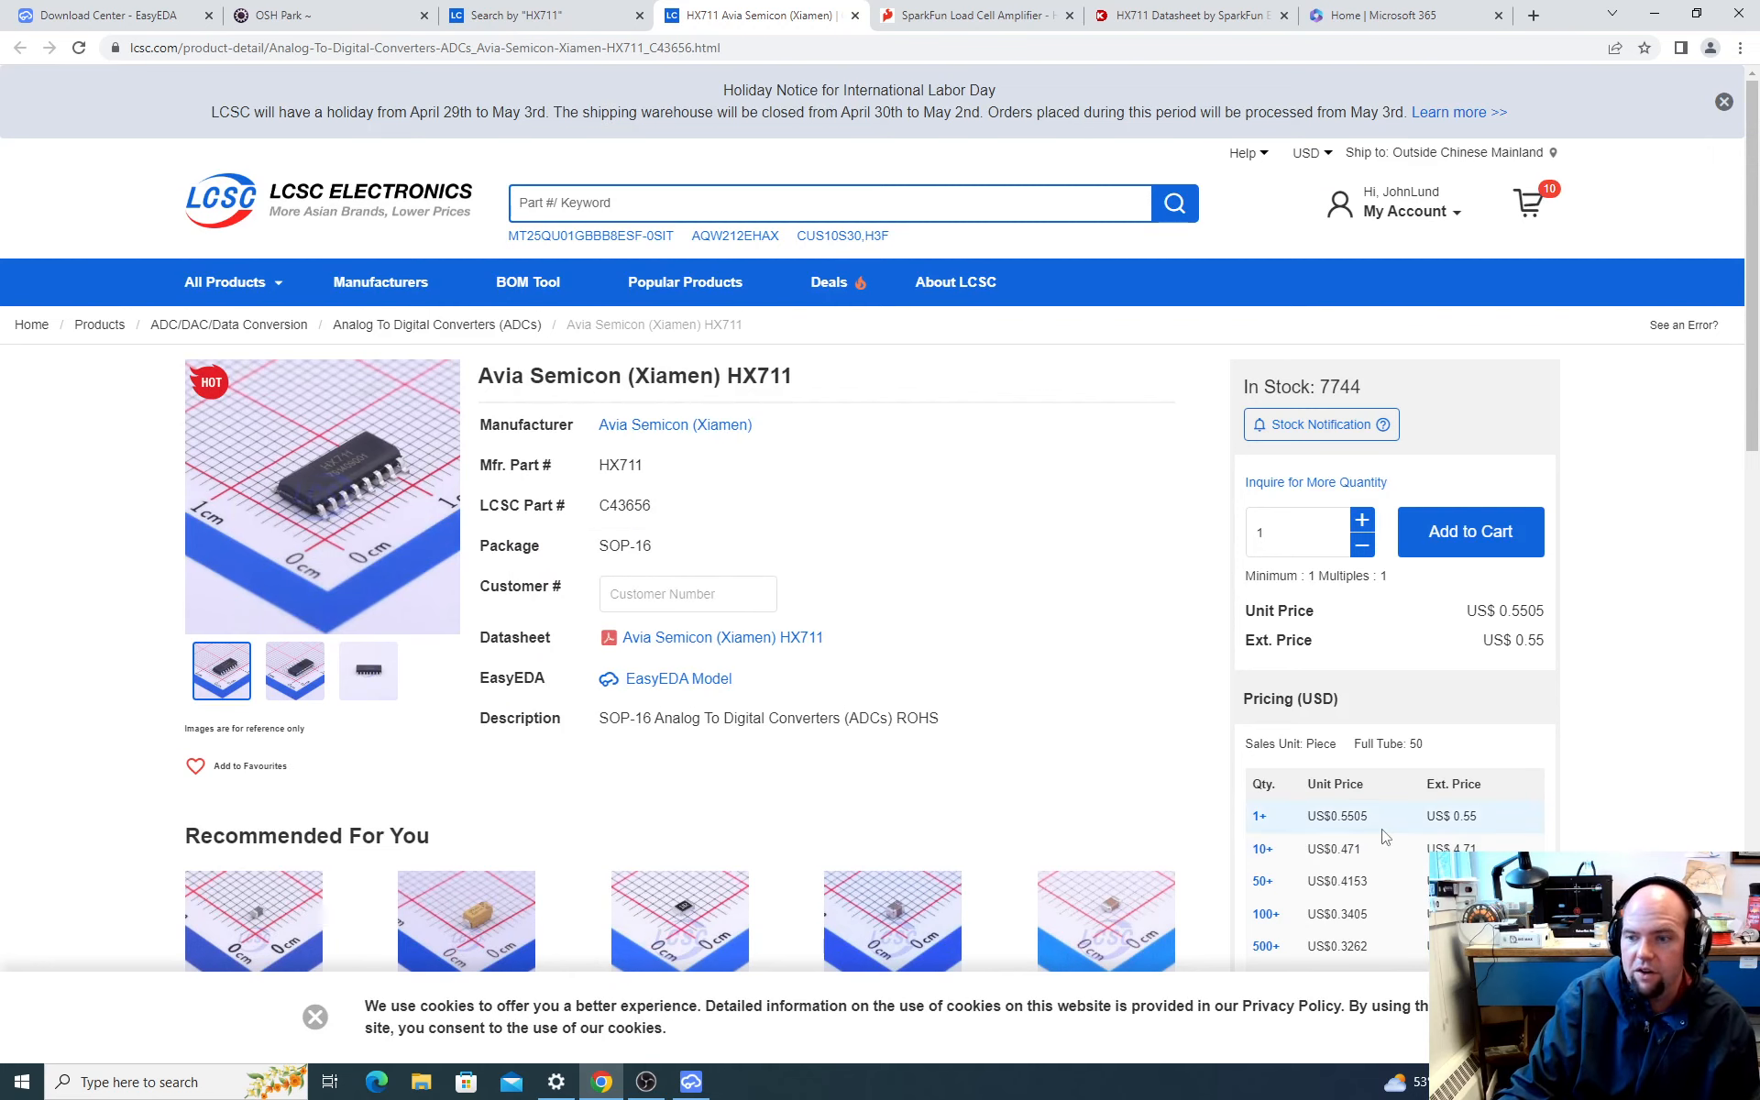
{"action": "scroll", "coordinate": [1458, 807], "scroll_direction": "down", "scroll_amount": 2}
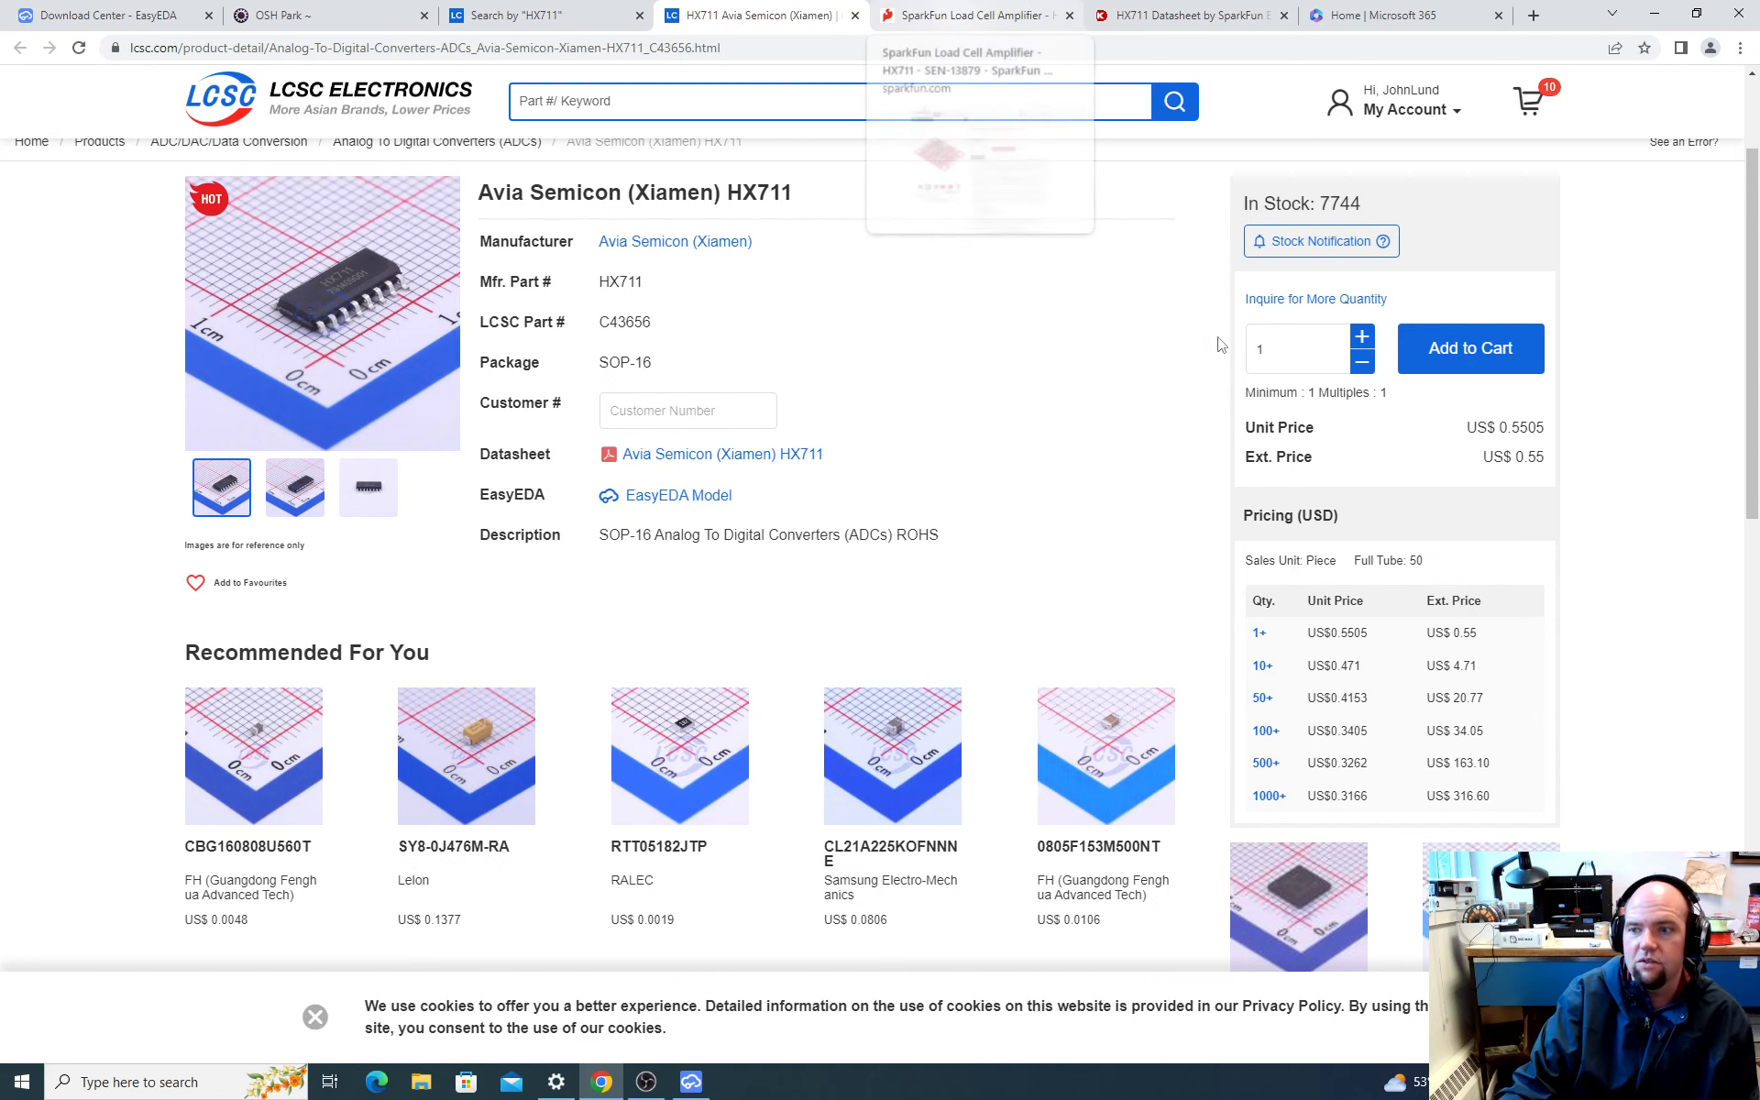
{"action": "left_click", "coordinate": [912, 15]}
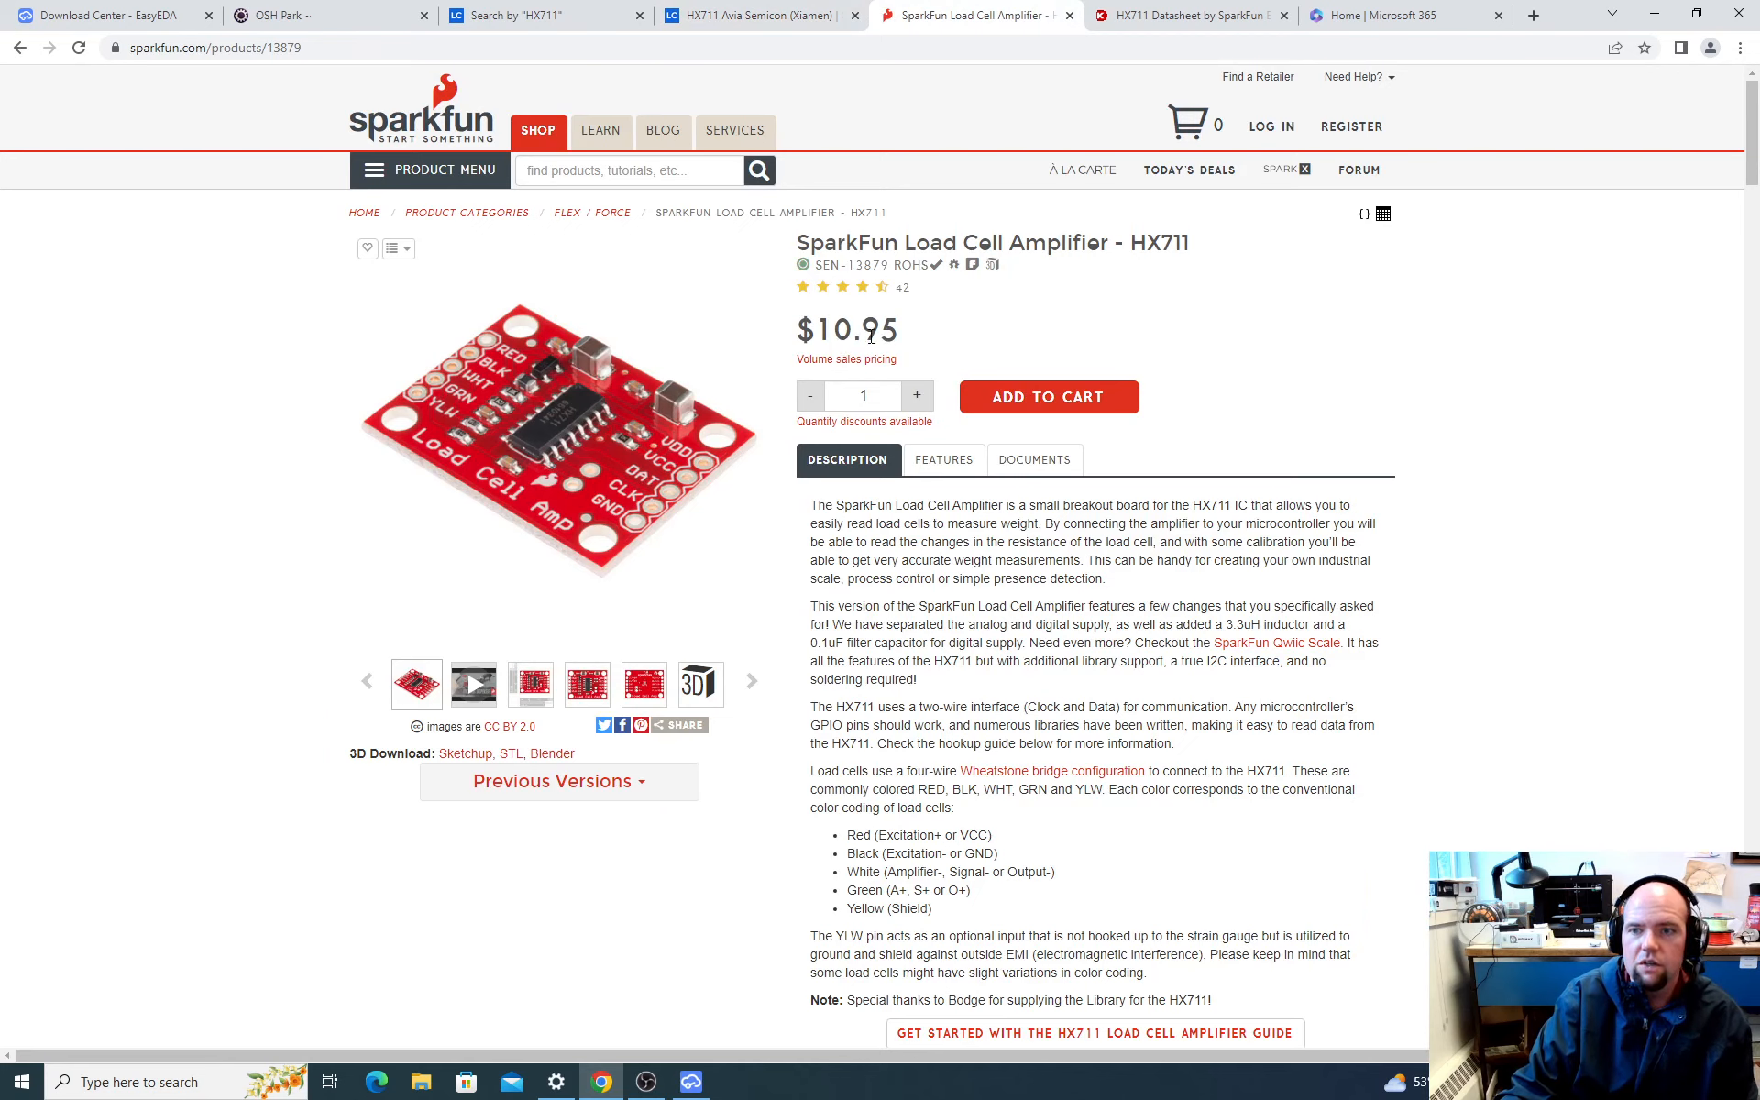
{"action": "left_click_drag", "start_coordinate": [903, 328], "coordinate": [815, 330]}
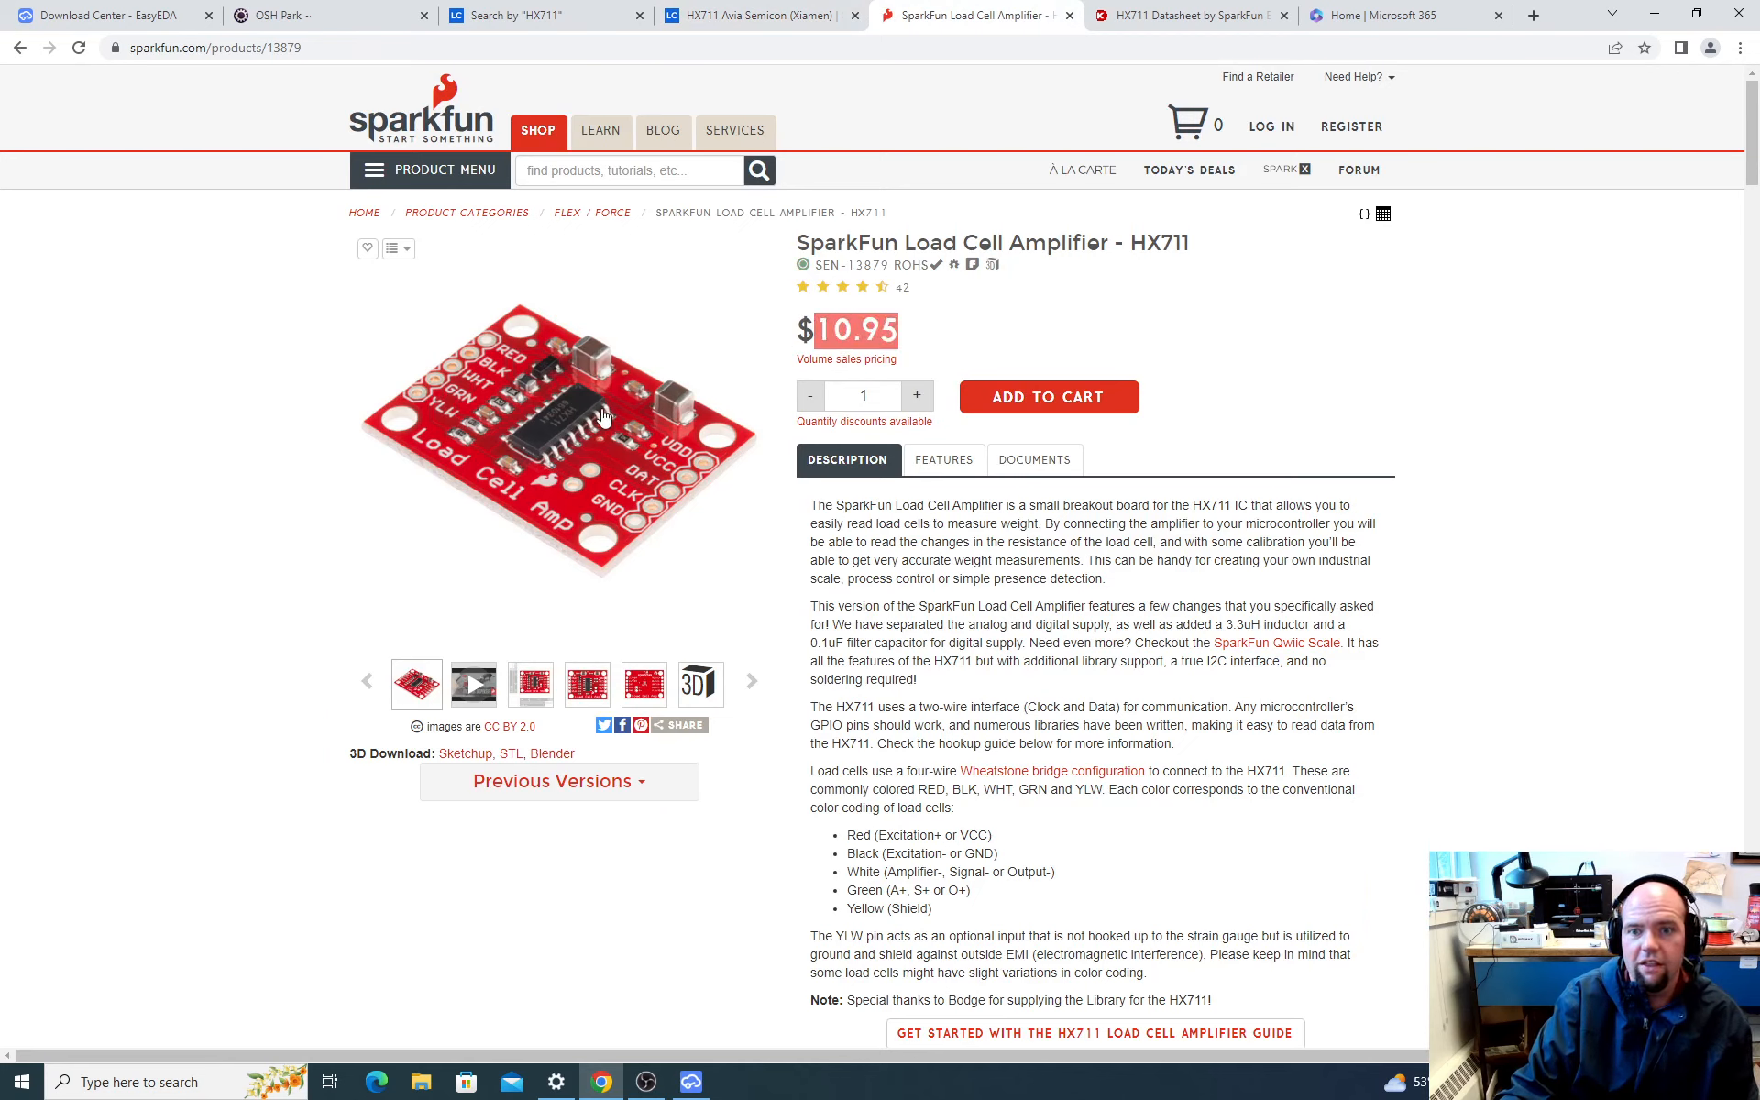
{"action": "left_click", "coordinate": [906, 345]}
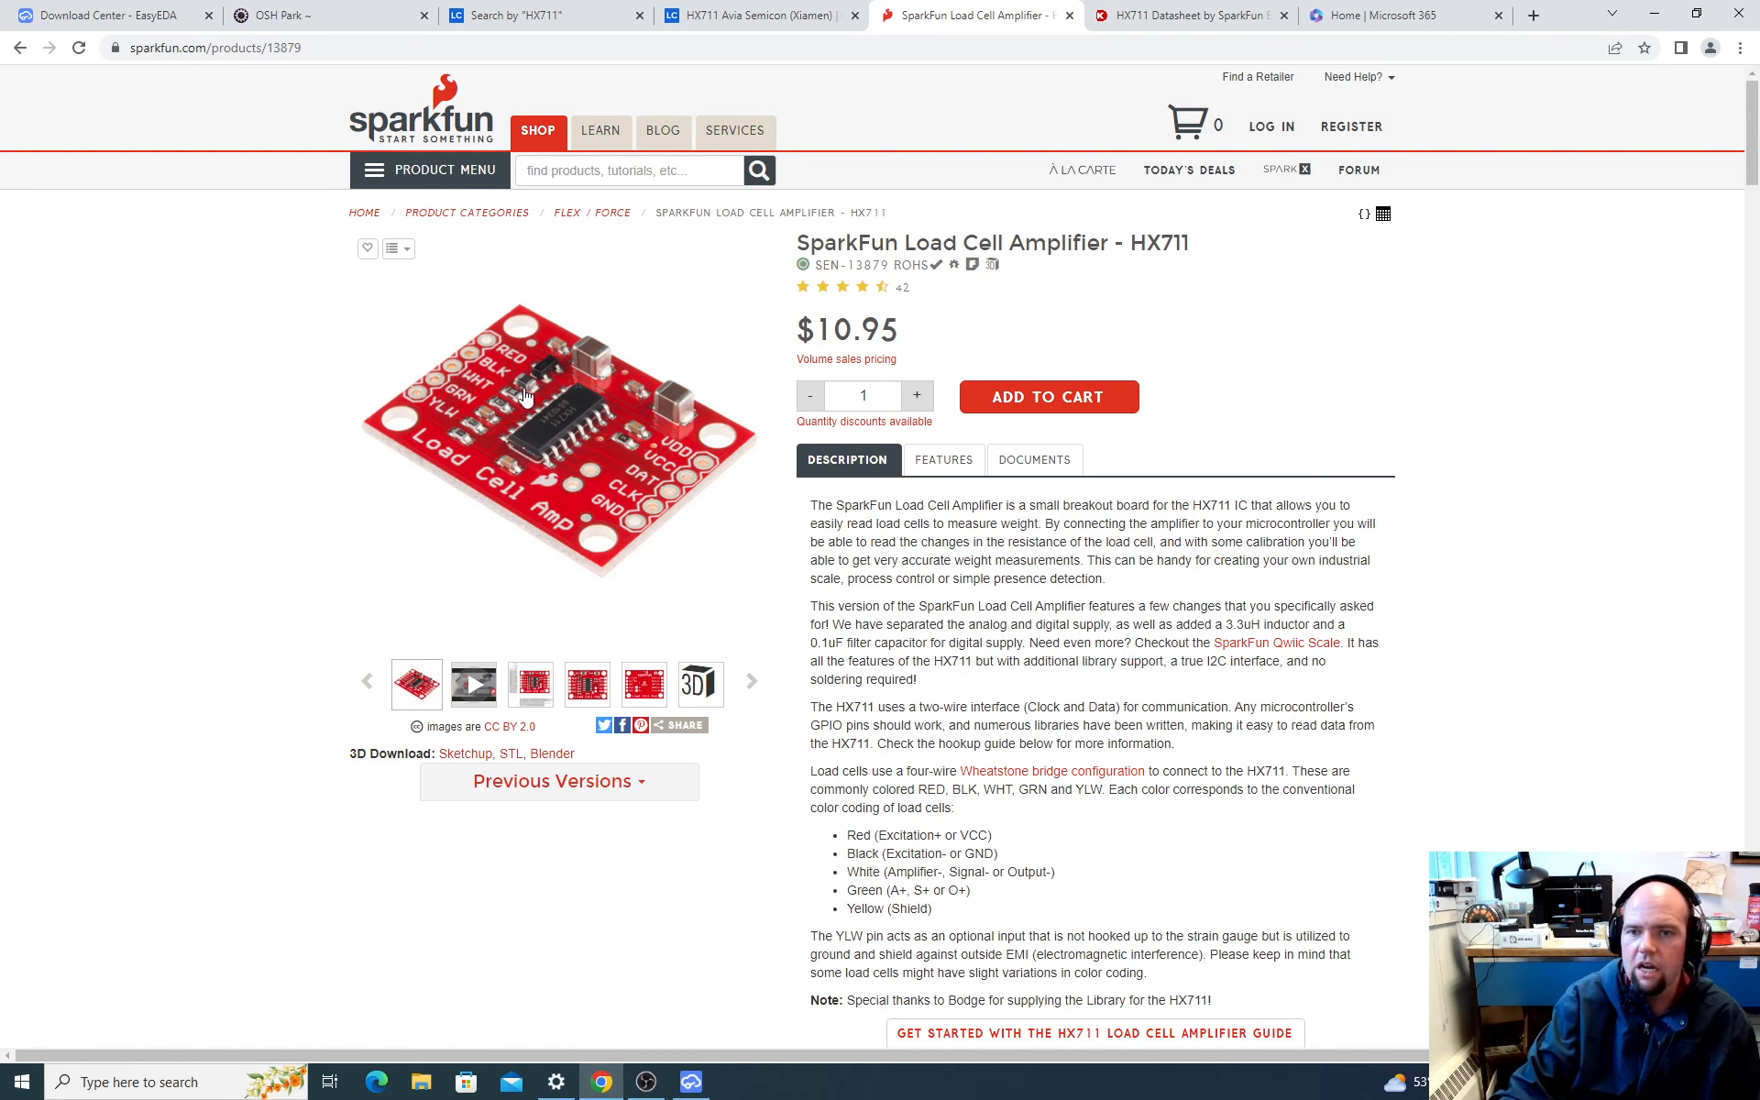
Step: Switch back to EasyEDA, close the library, create a new offline project titled Strain Gauge Amp and dismiss the rotation tip
{"action": "left_click", "coordinate": [692, 1083]}
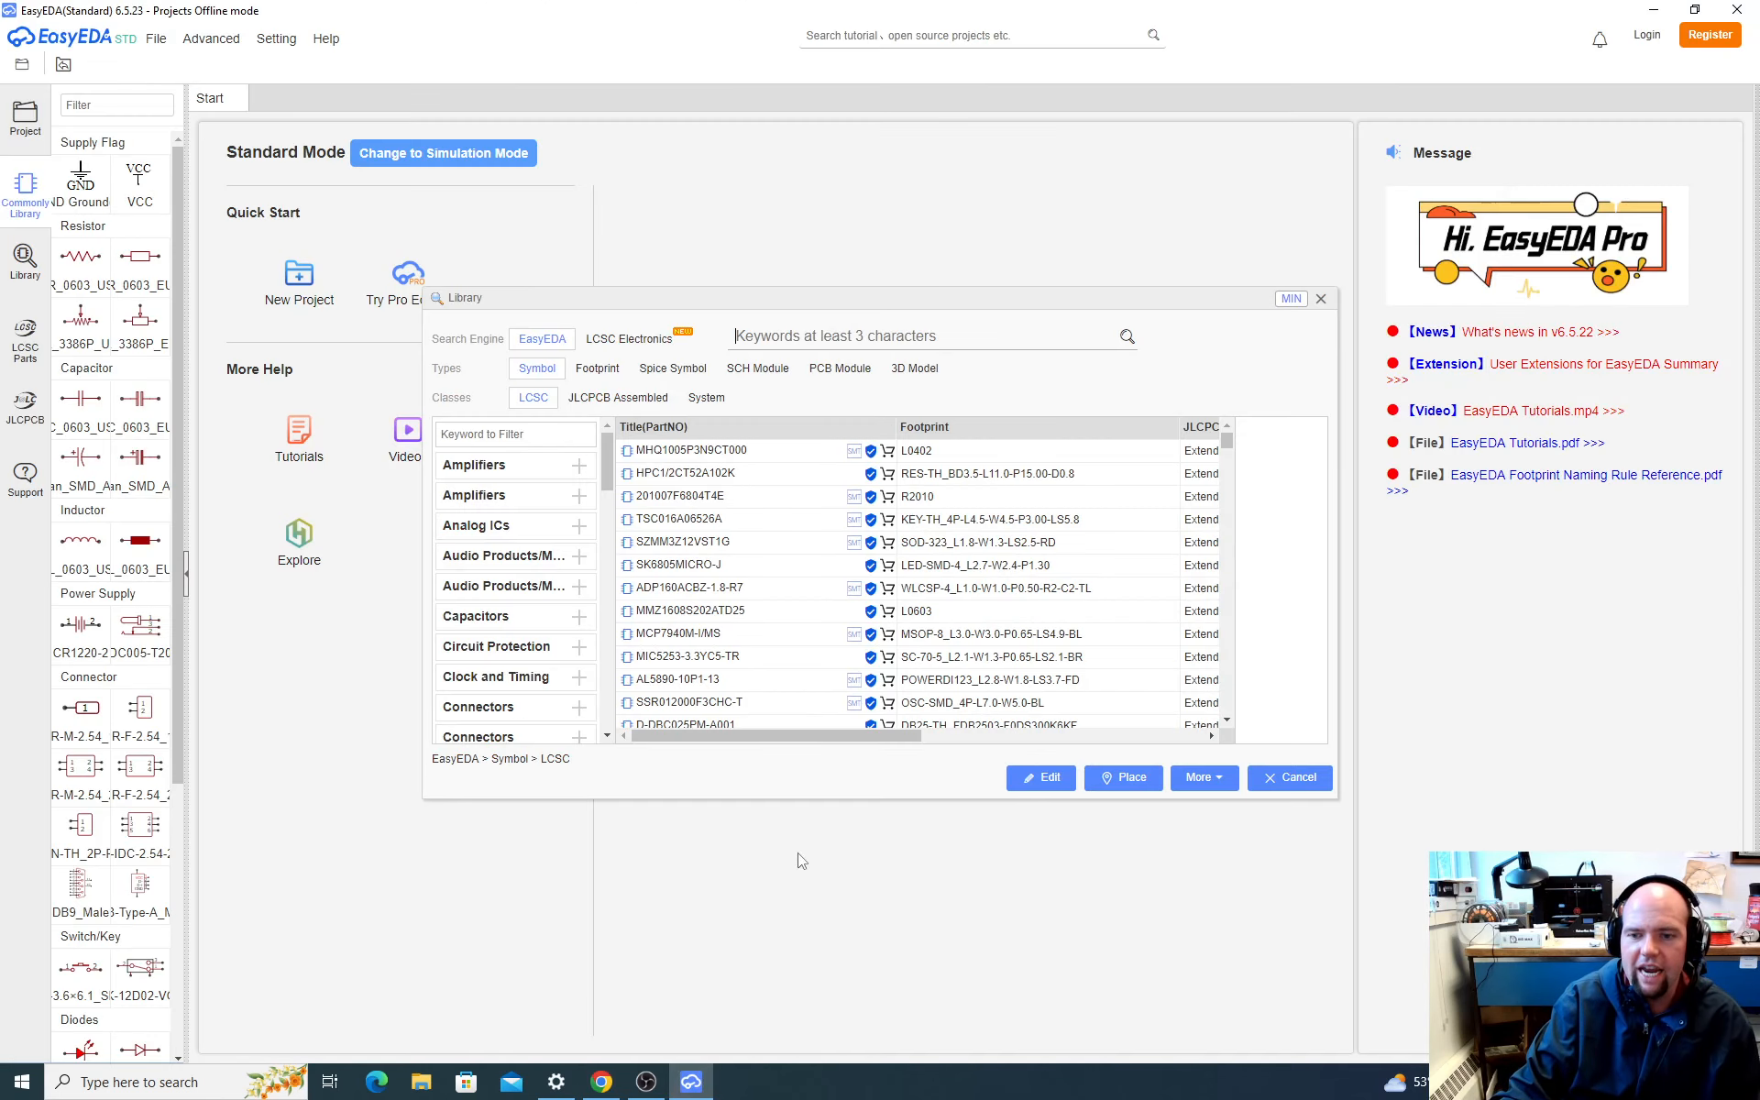
{"action": "left_click", "coordinate": [1321, 299]}
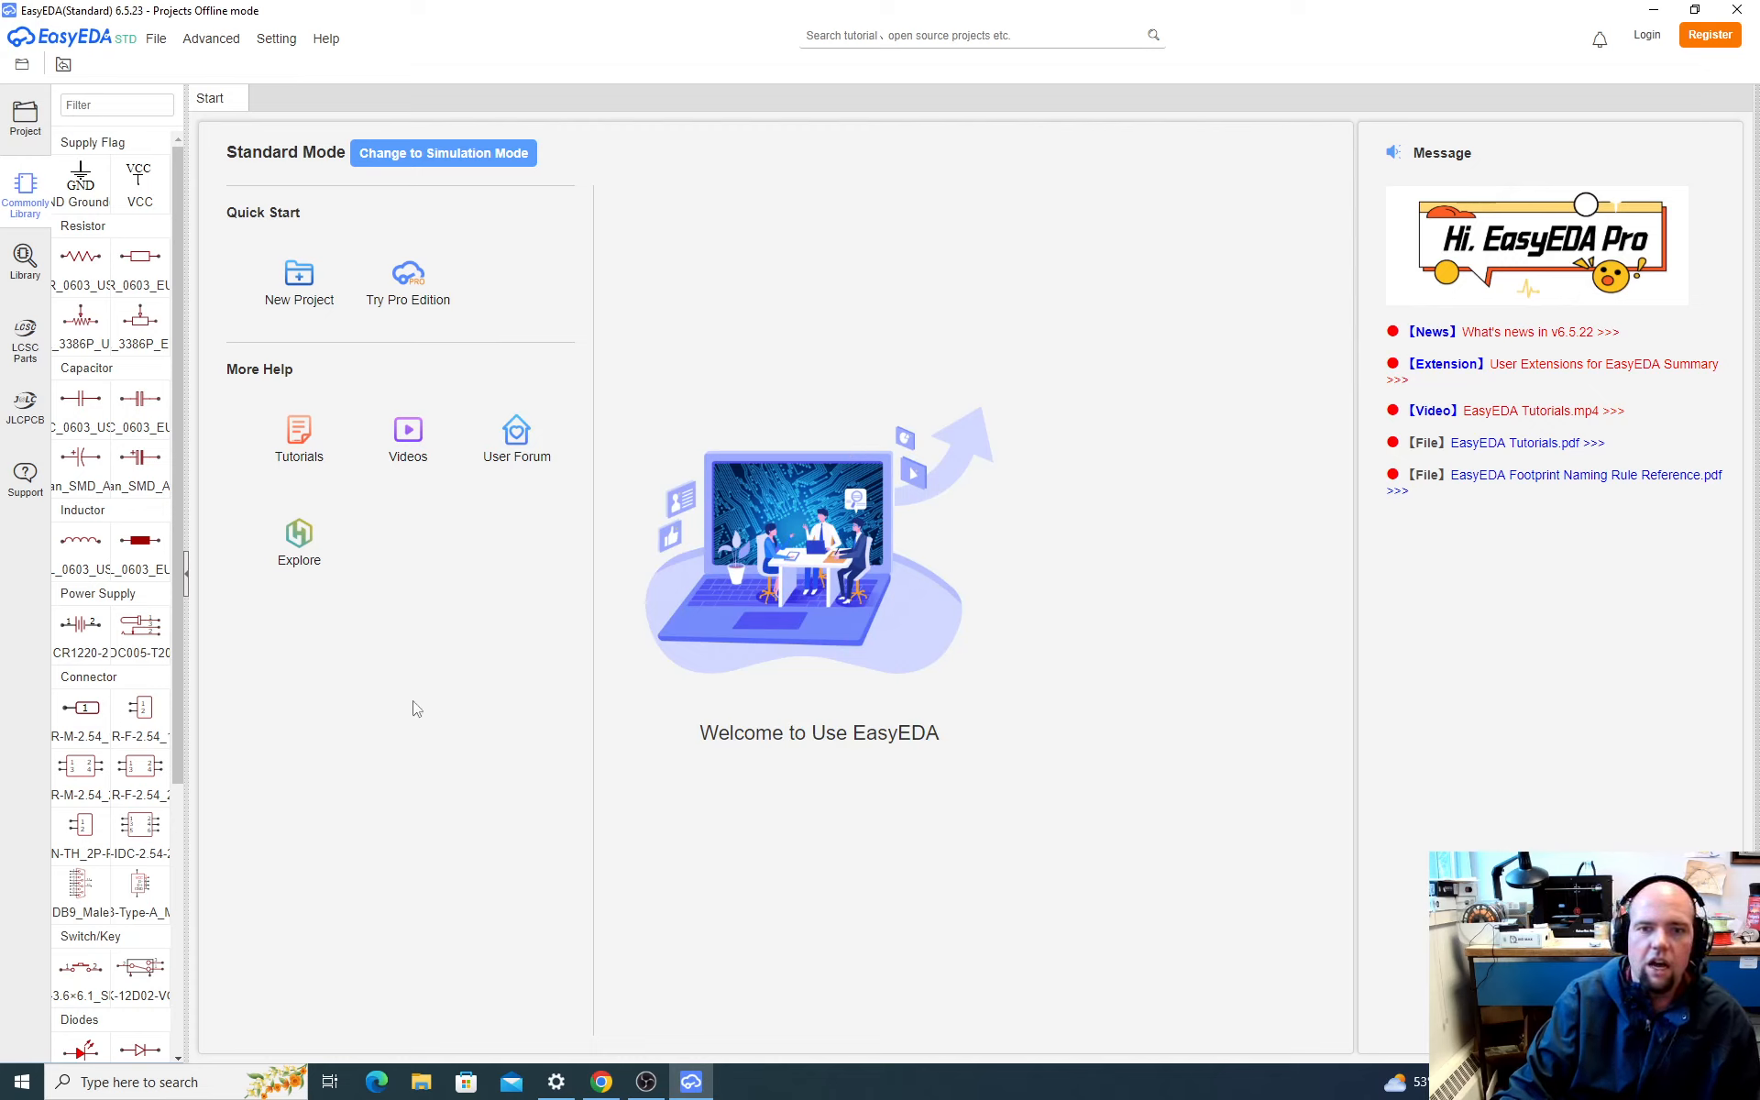
{"action": "left_click", "coordinate": [298, 275]}
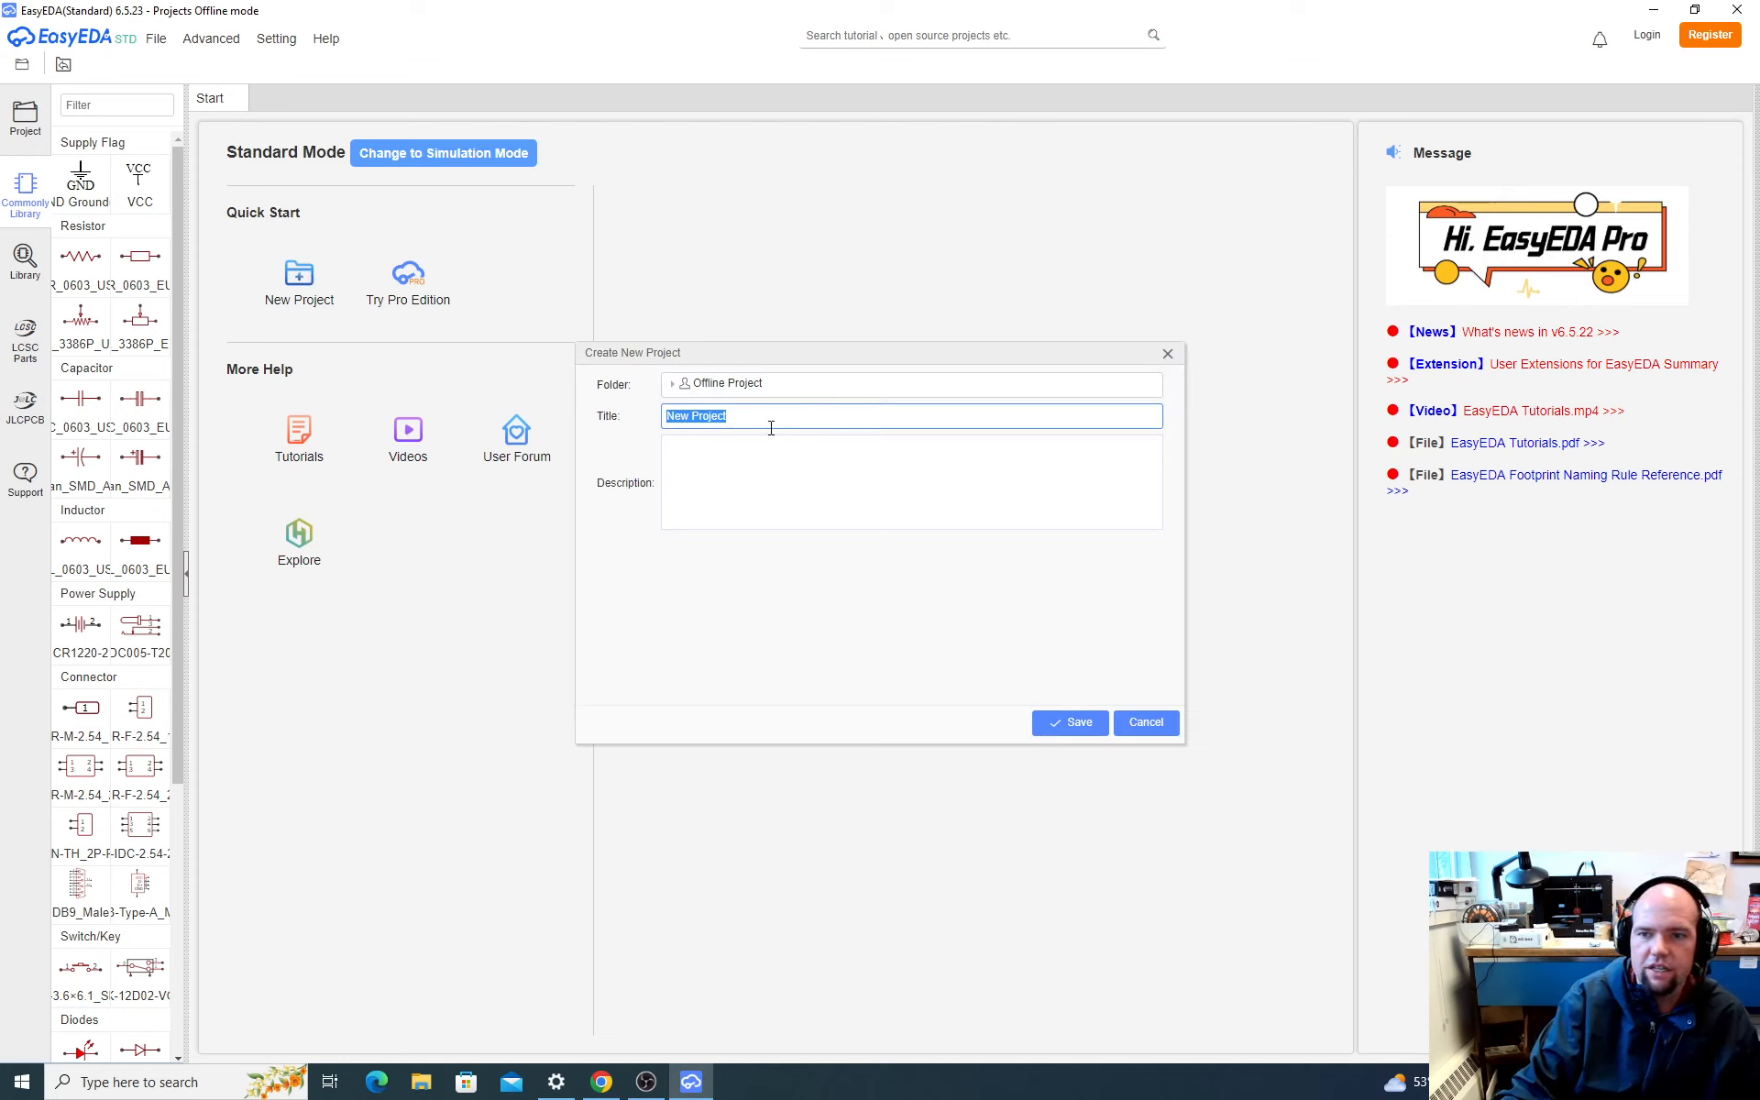
{"action": "type", "text": "Strain Gauge Amplifier"}
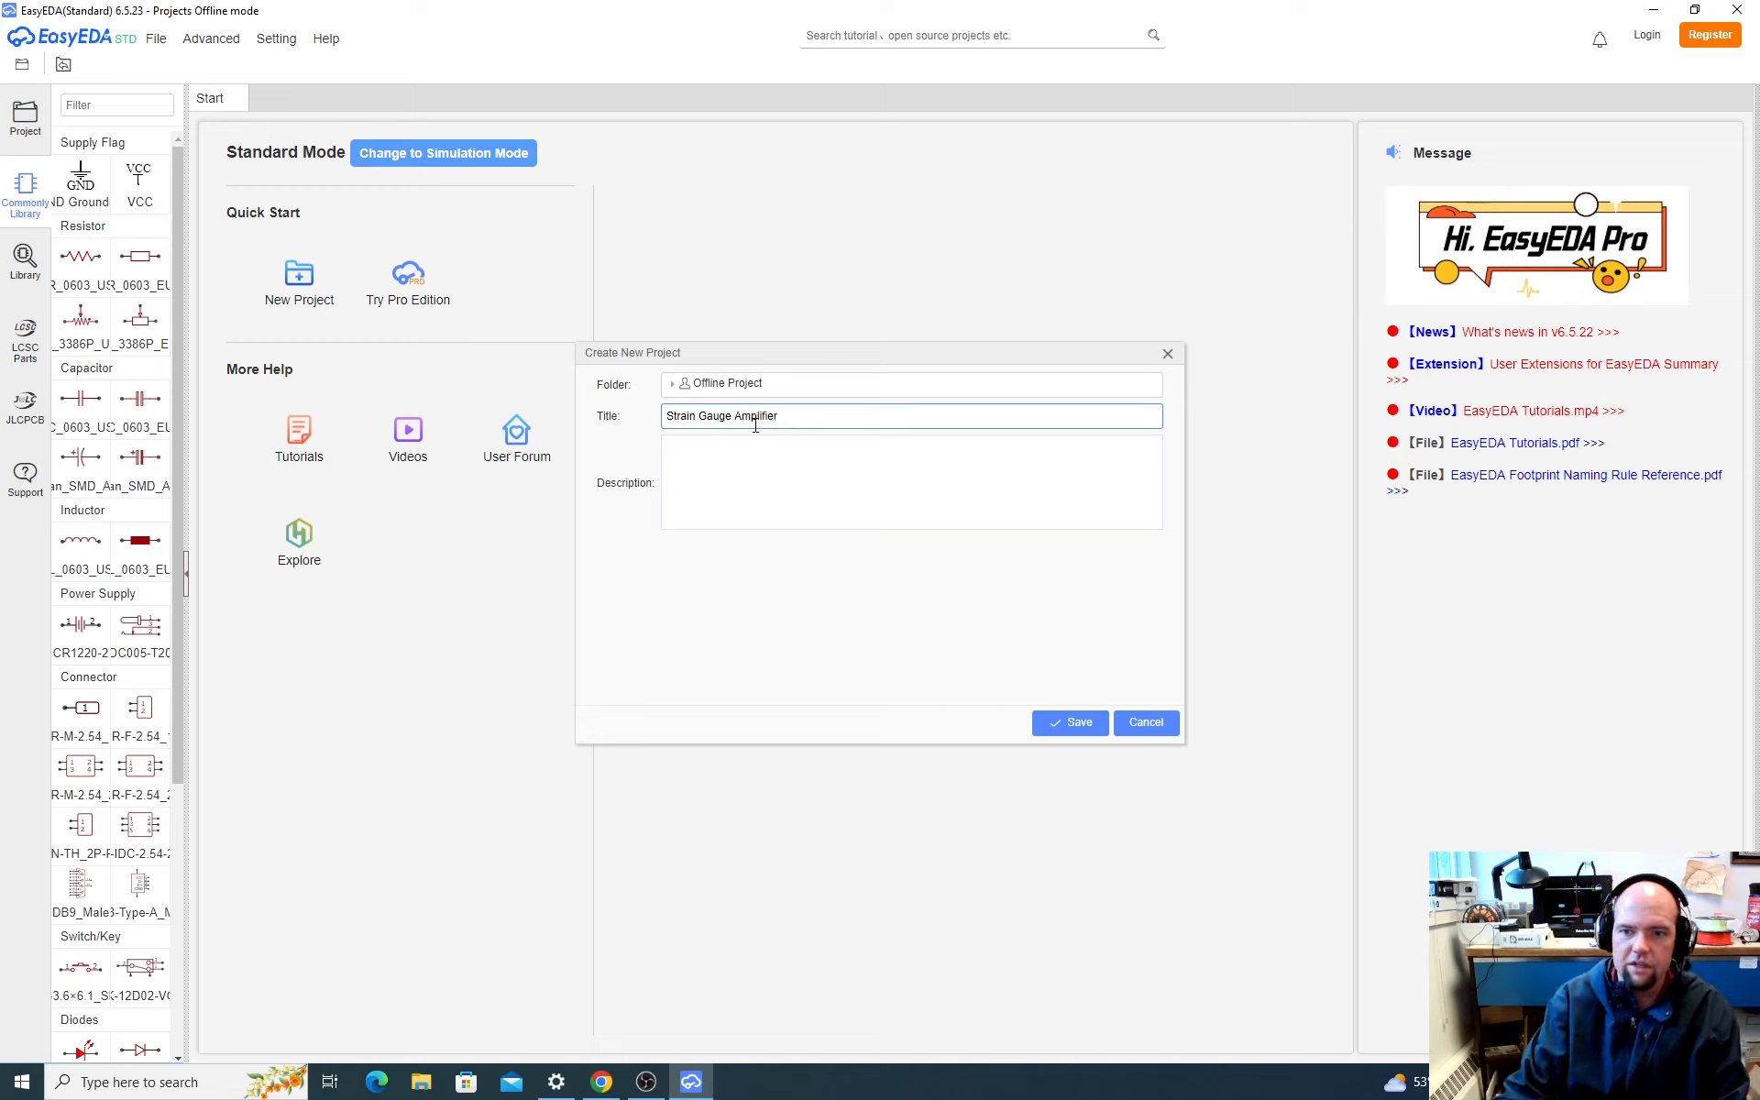
{"action": "left_click", "coordinate": [1040, 723]}
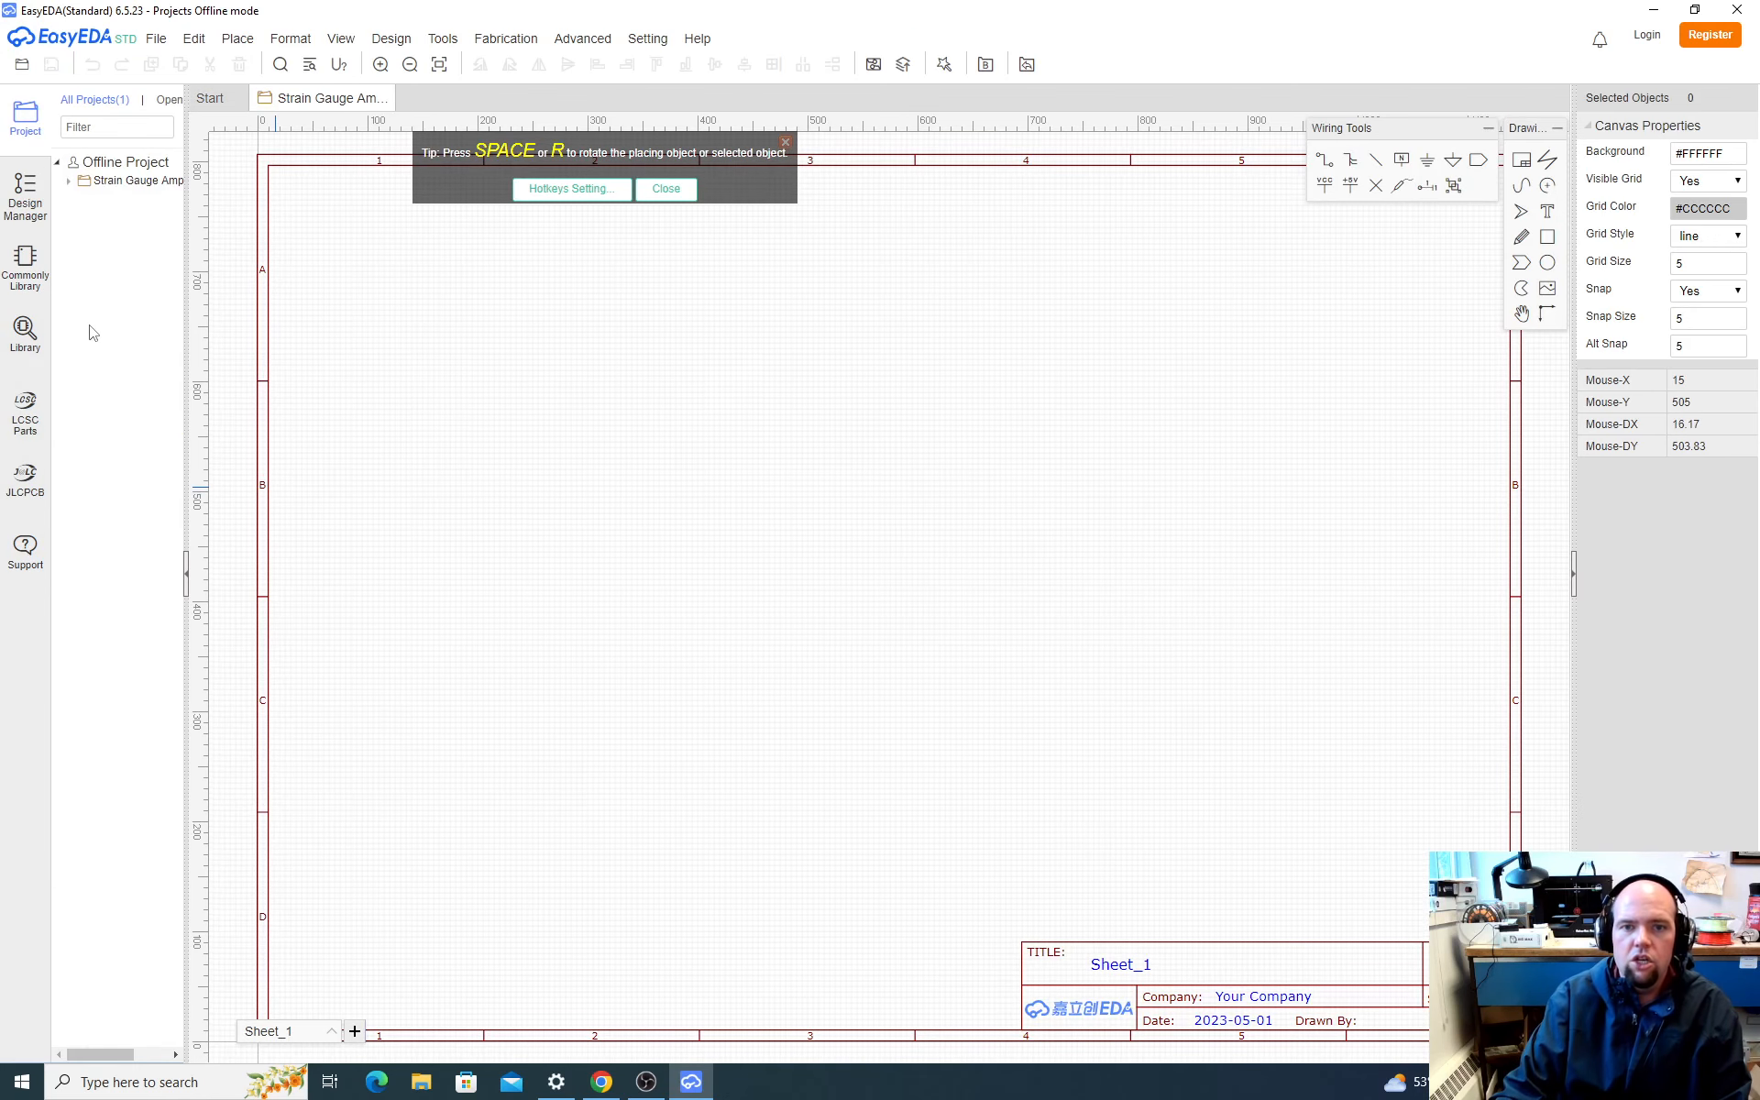
{"action": "left_click", "coordinate": [785, 143]}
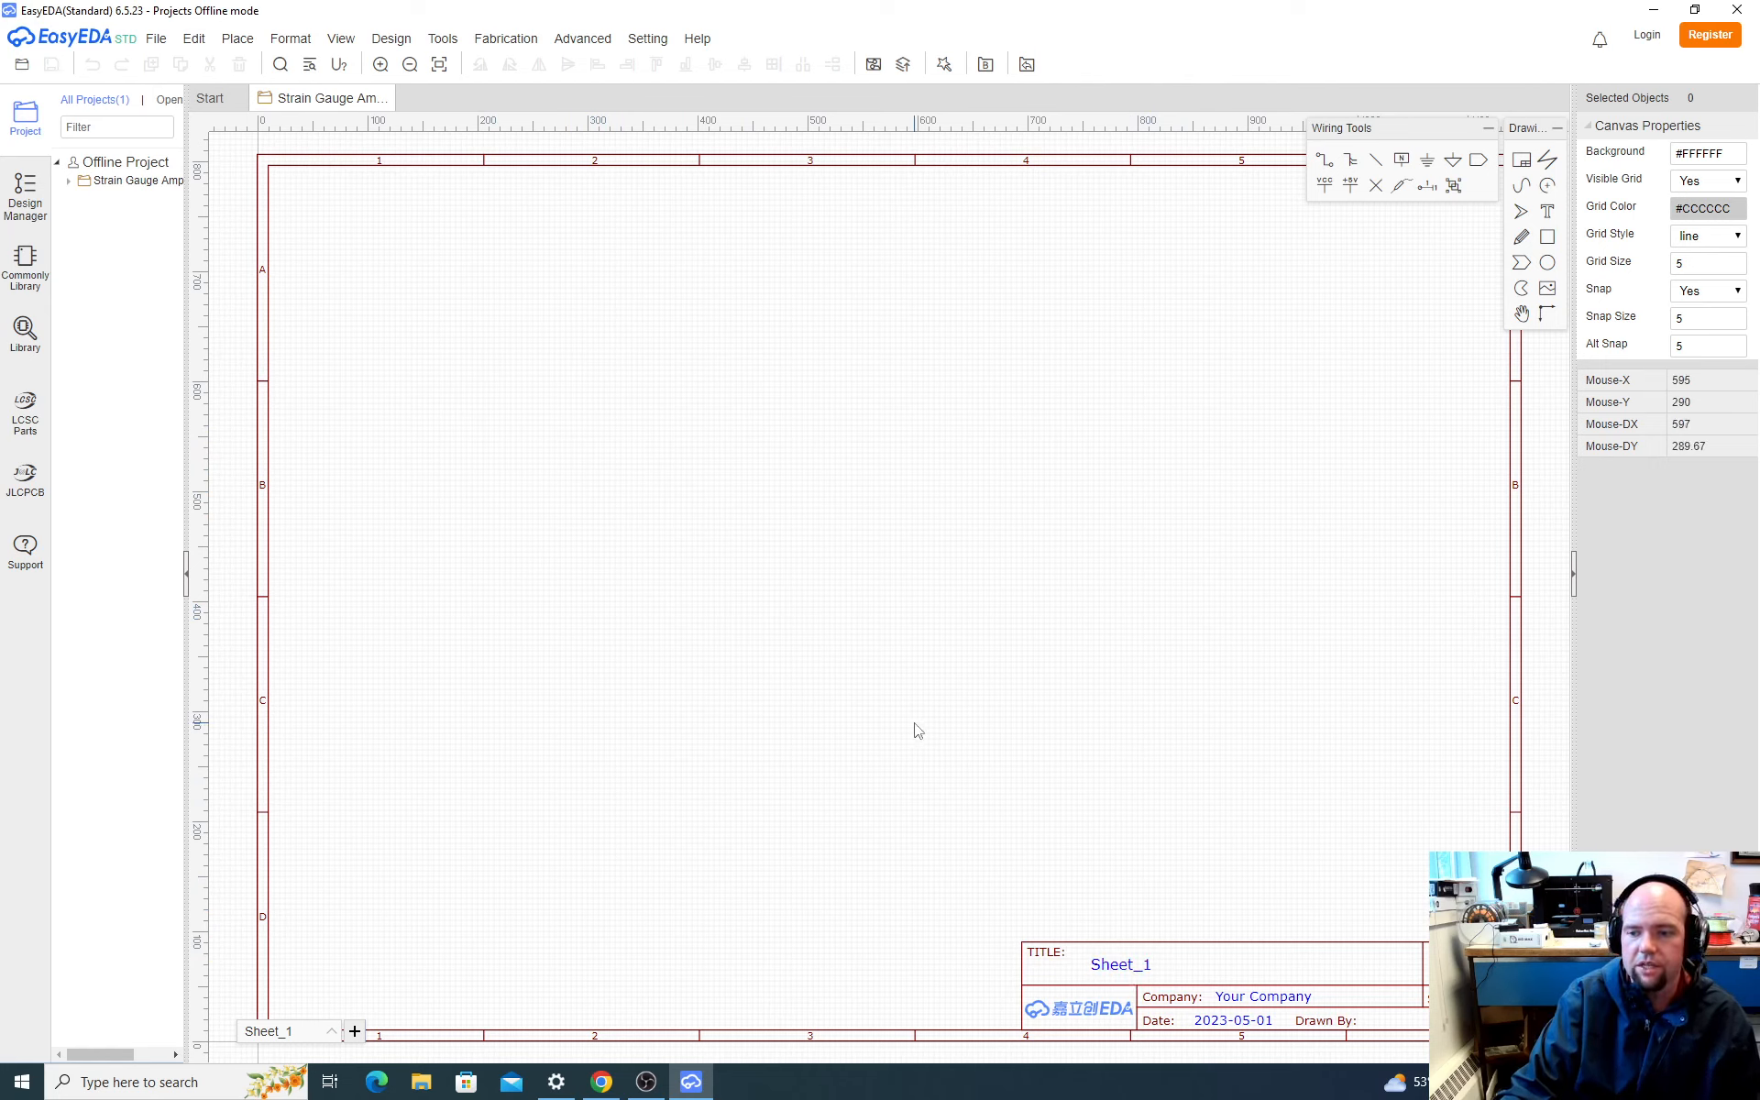
Step: Change the sheet's title block title to Strain Gauge Amp
{"action": "double_click", "coordinate": [1135, 967]}
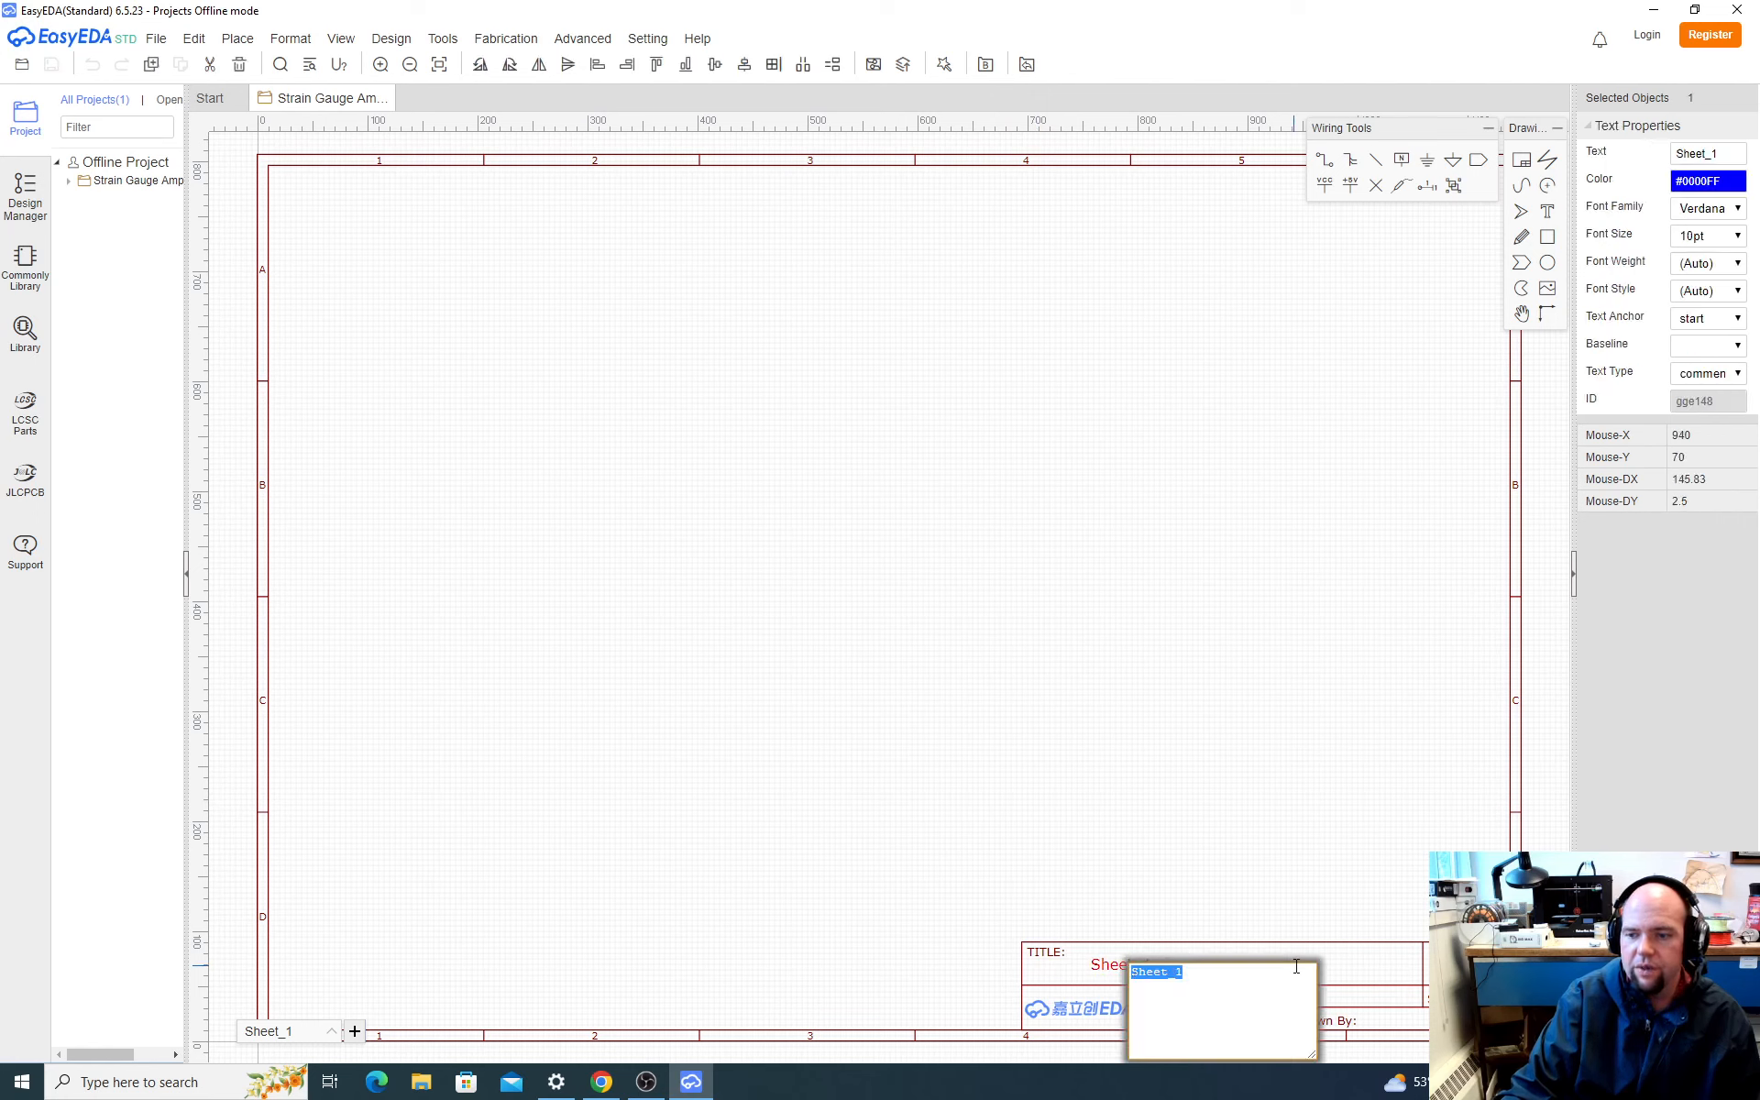
{"action": "type", "text": "S"}
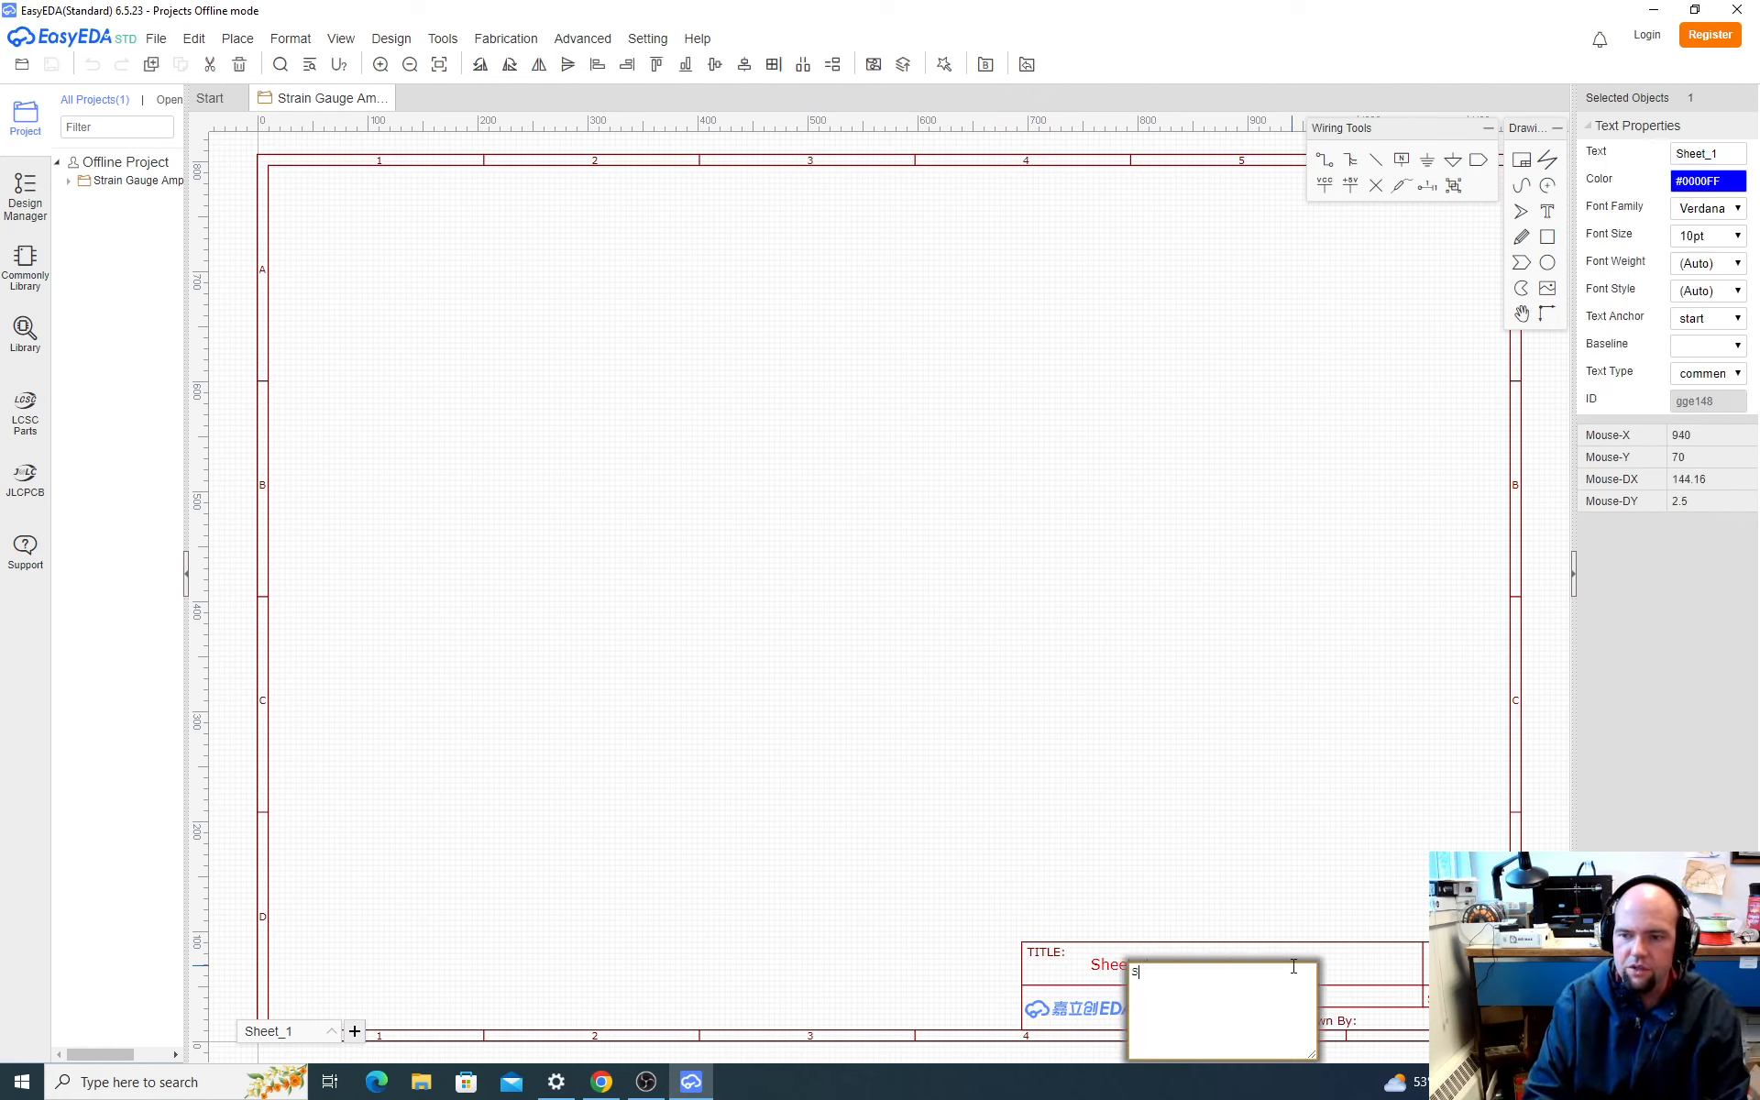
{"action": "type", "text": "train Gauge Am"}
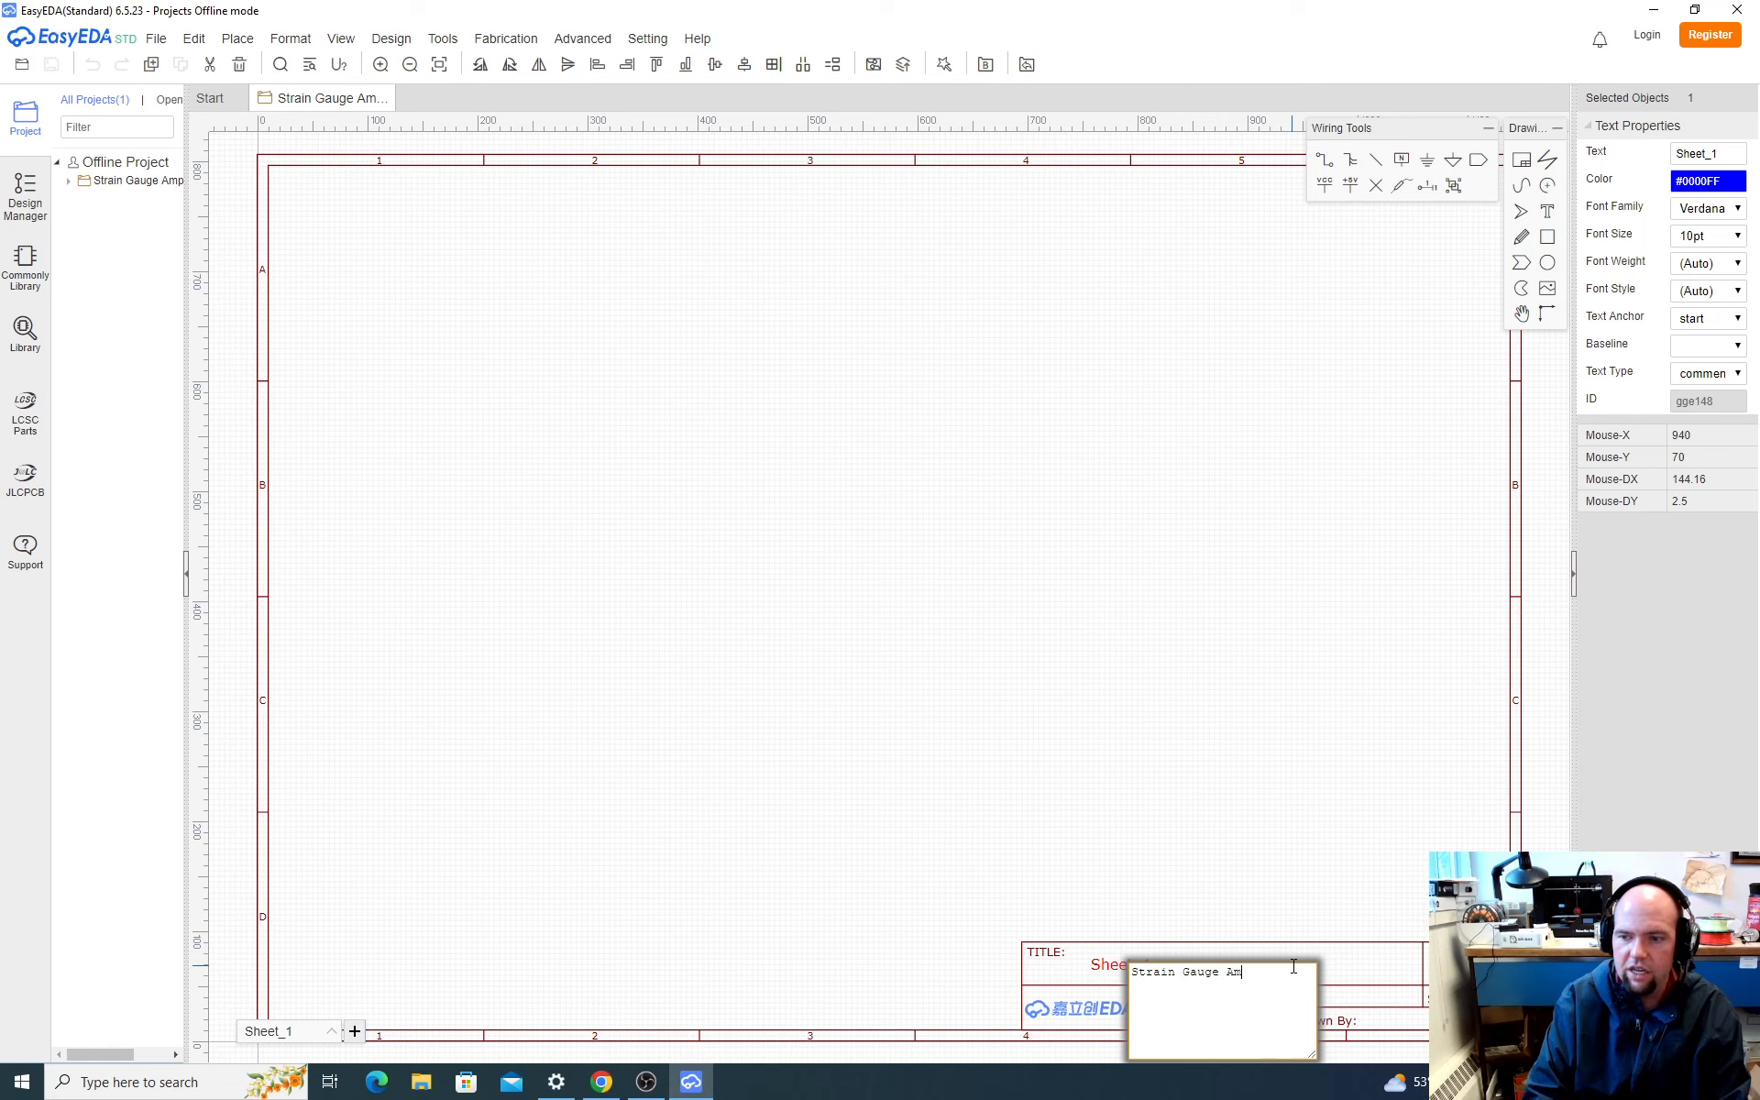
{"action": "type", "text": "p"}
{"action": "key", "text": "Return"}
Step: Set the company in the title block to WWU
{"action": "left_click", "coordinate": [1276, 999]}
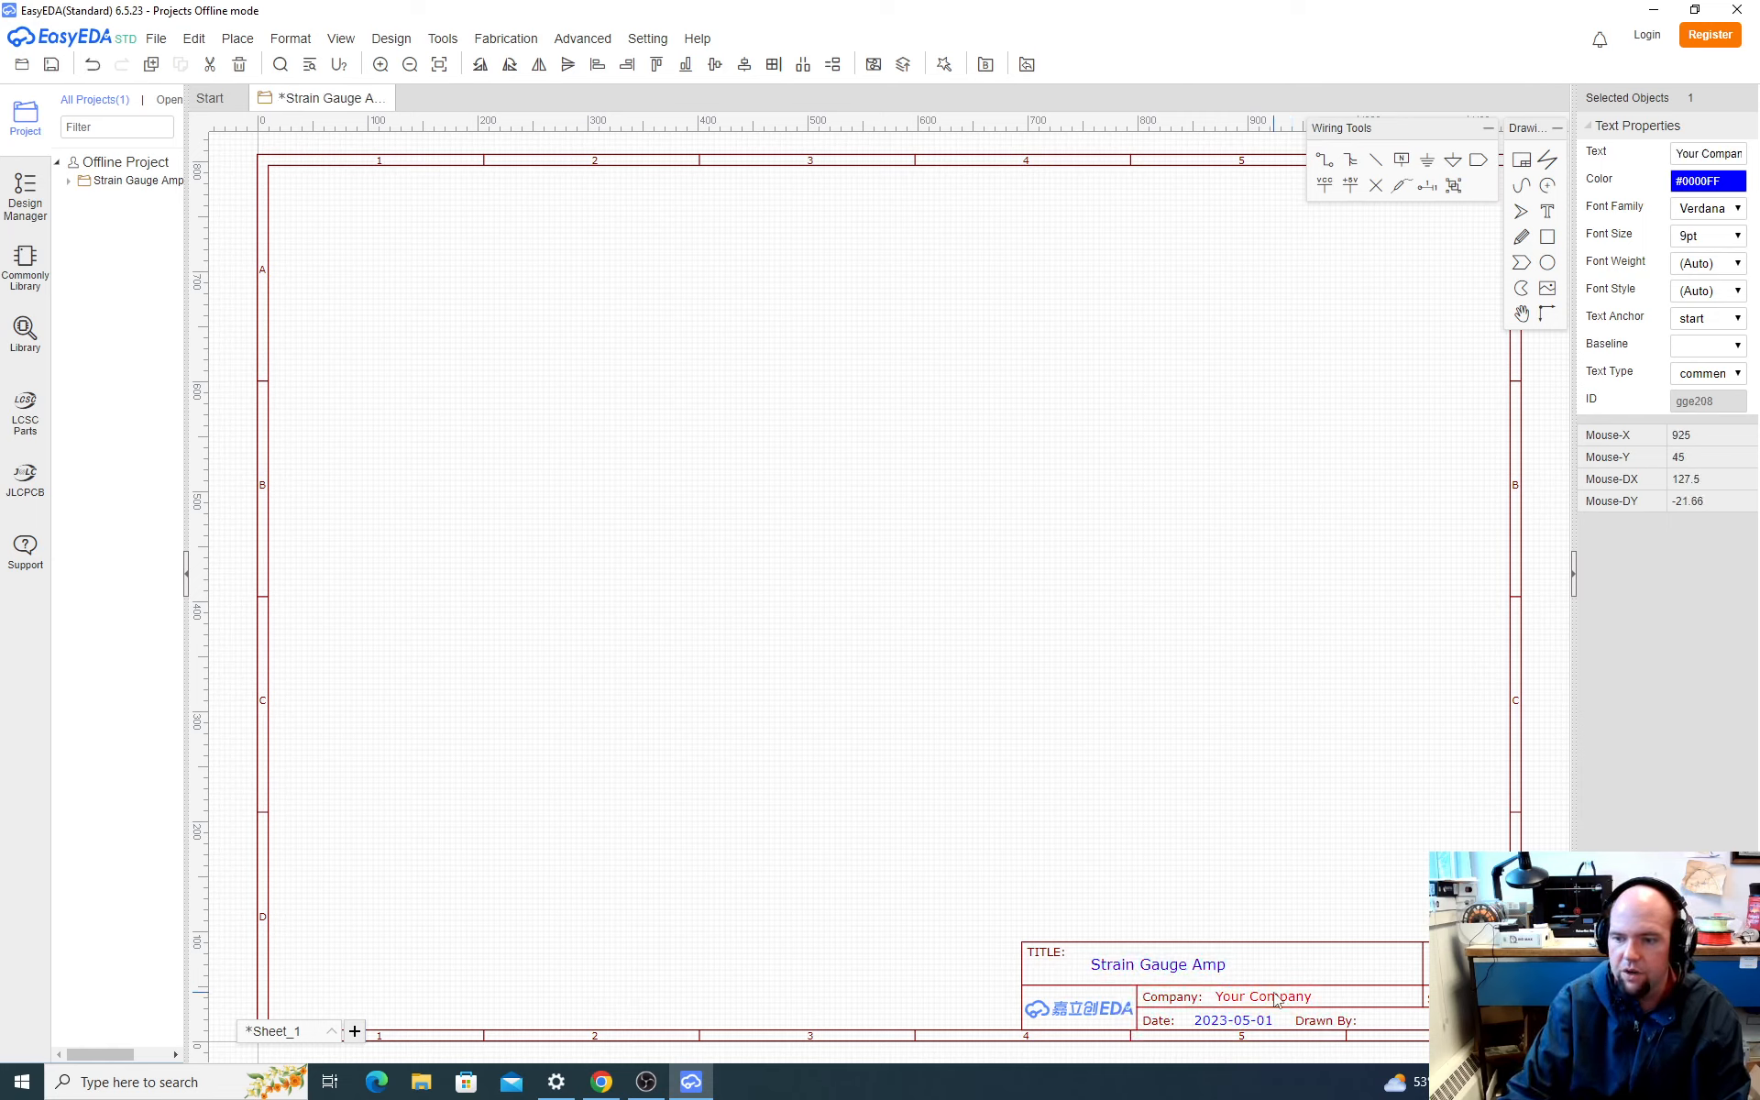
{"action": "double_click", "coordinate": [1276, 999]}
{"action": "type", "text": "WWU"}
{"action": "key", "text": "Return"}
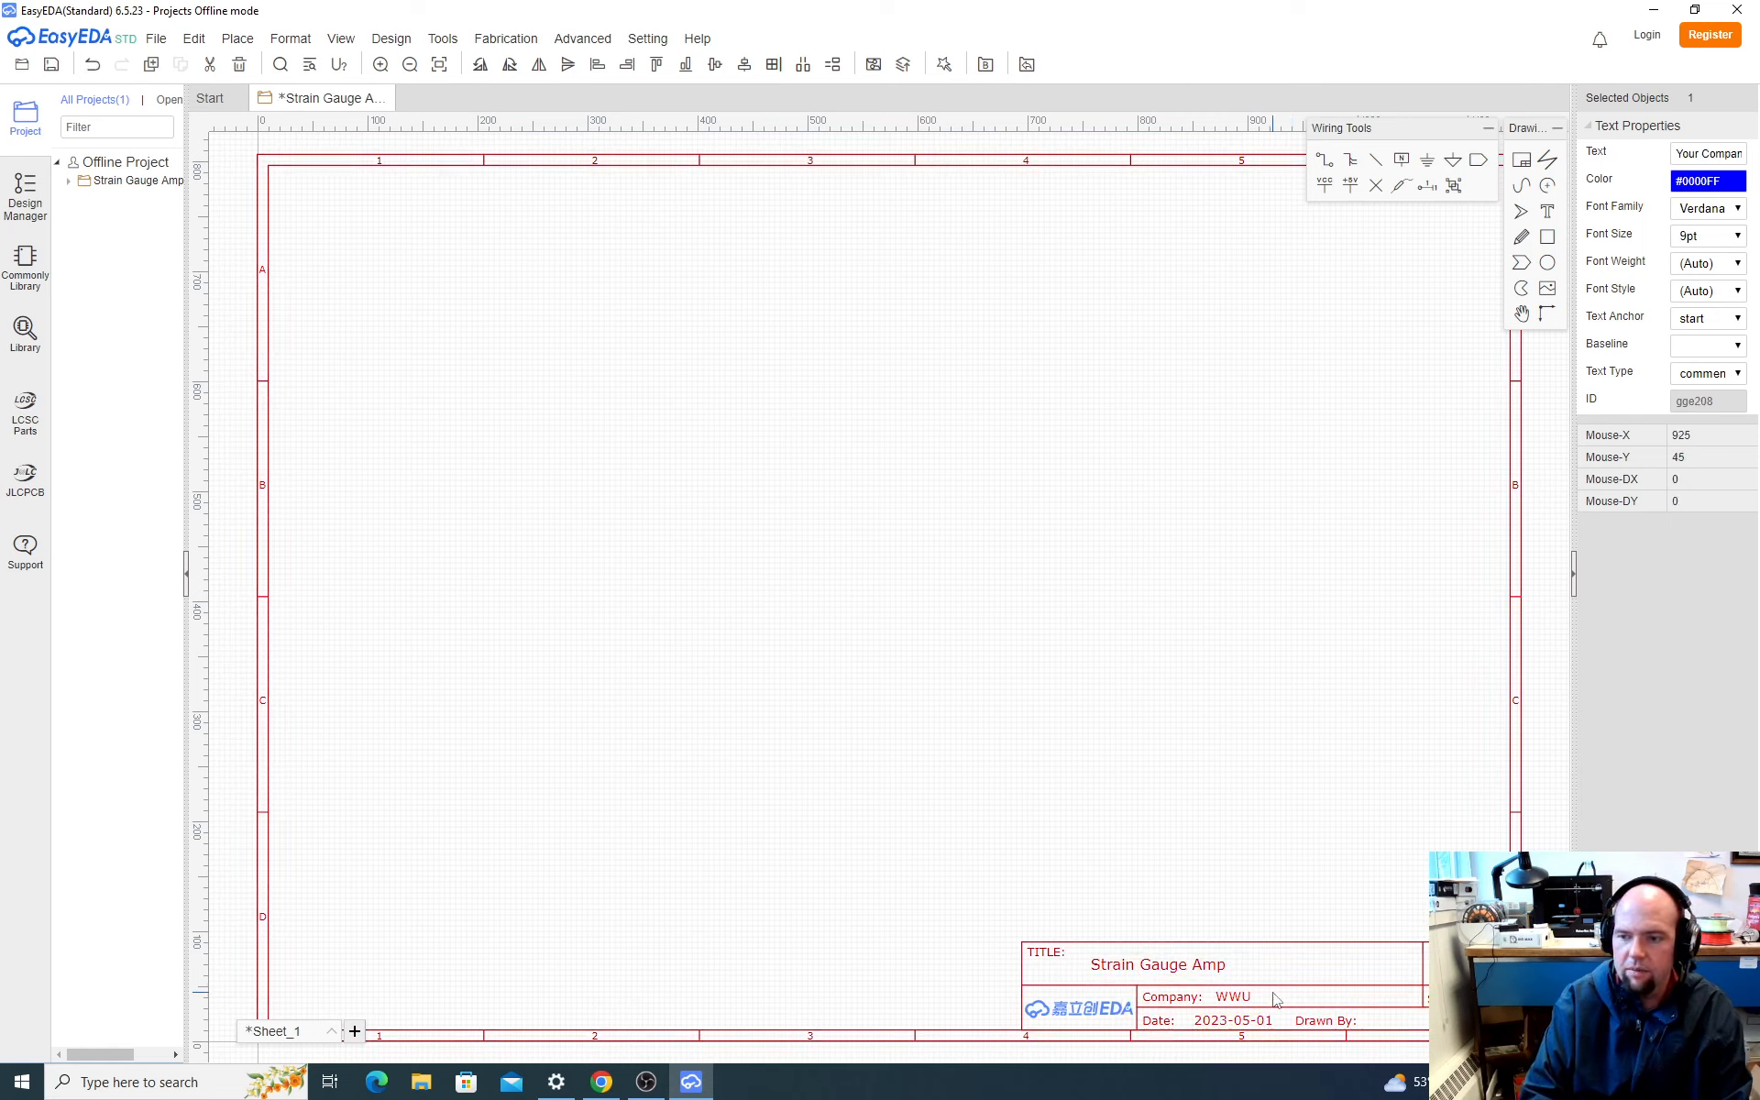
{"action": "left_click", "coordinate": [1365, 1021]}
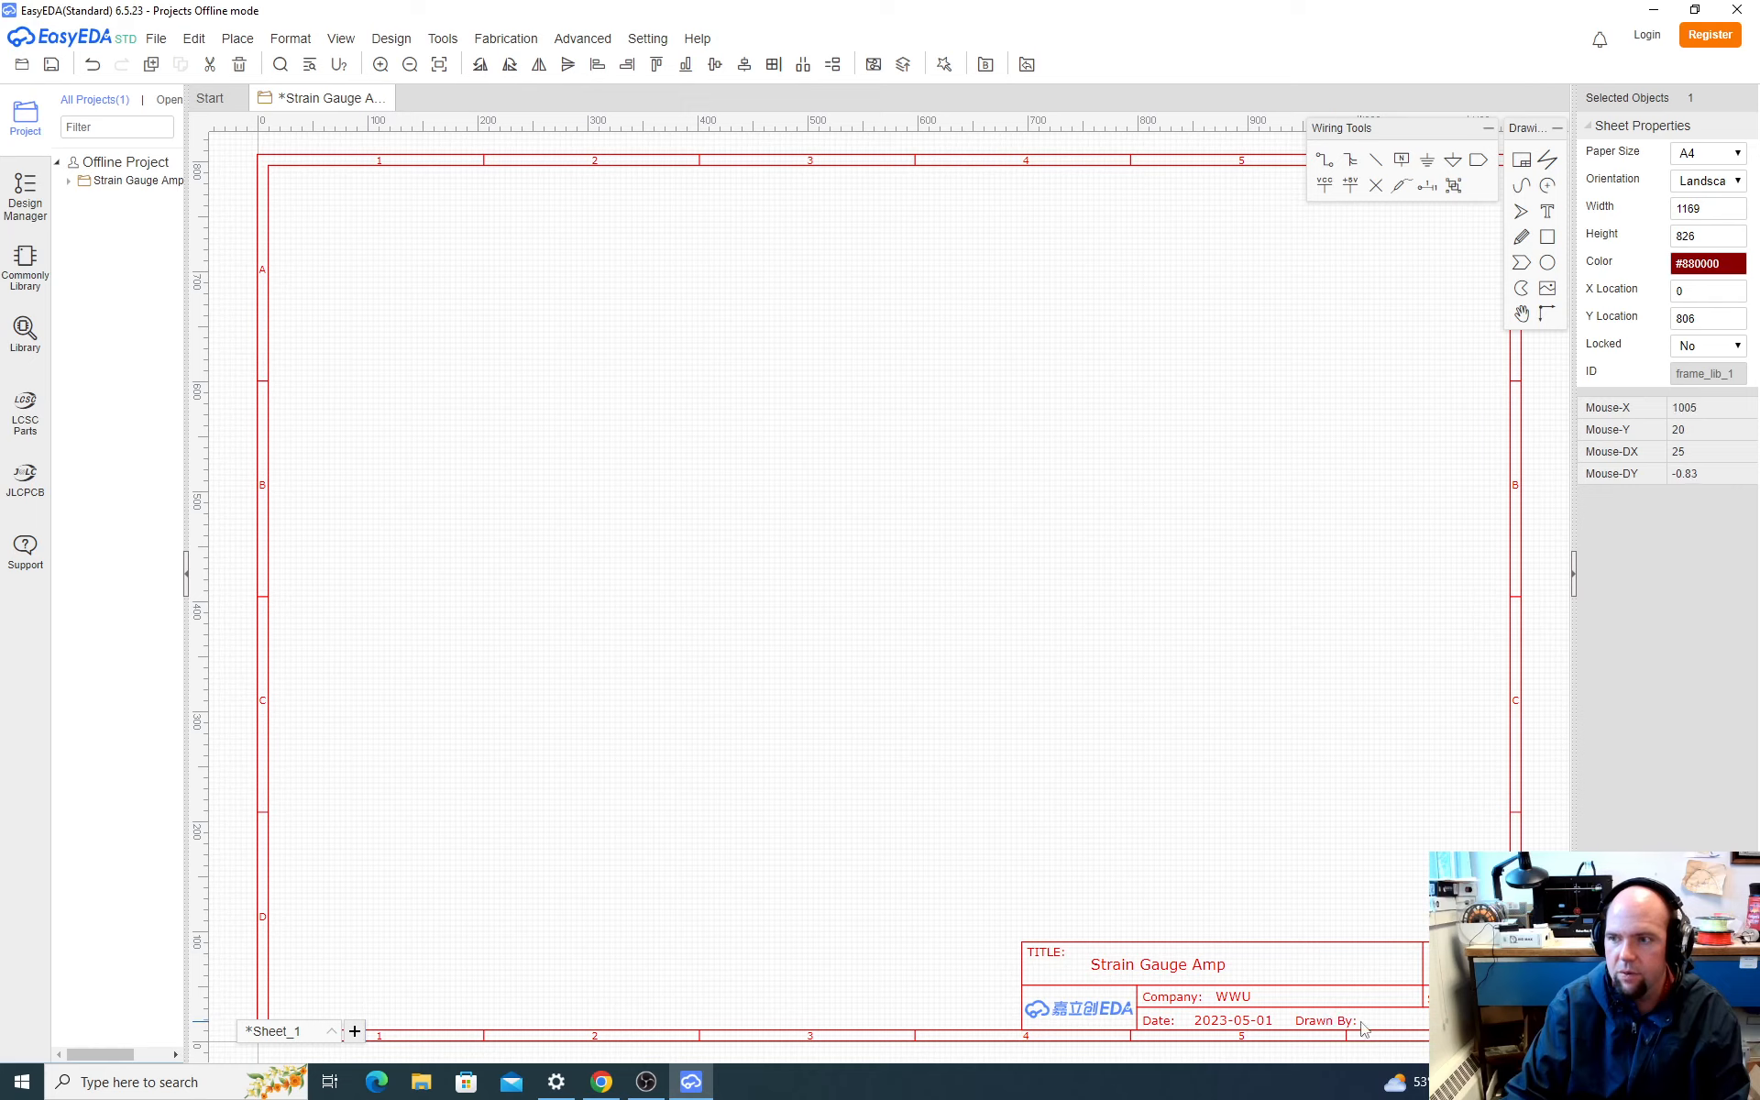
{"action": "right_click", "coordinate": [1364, 1028]}
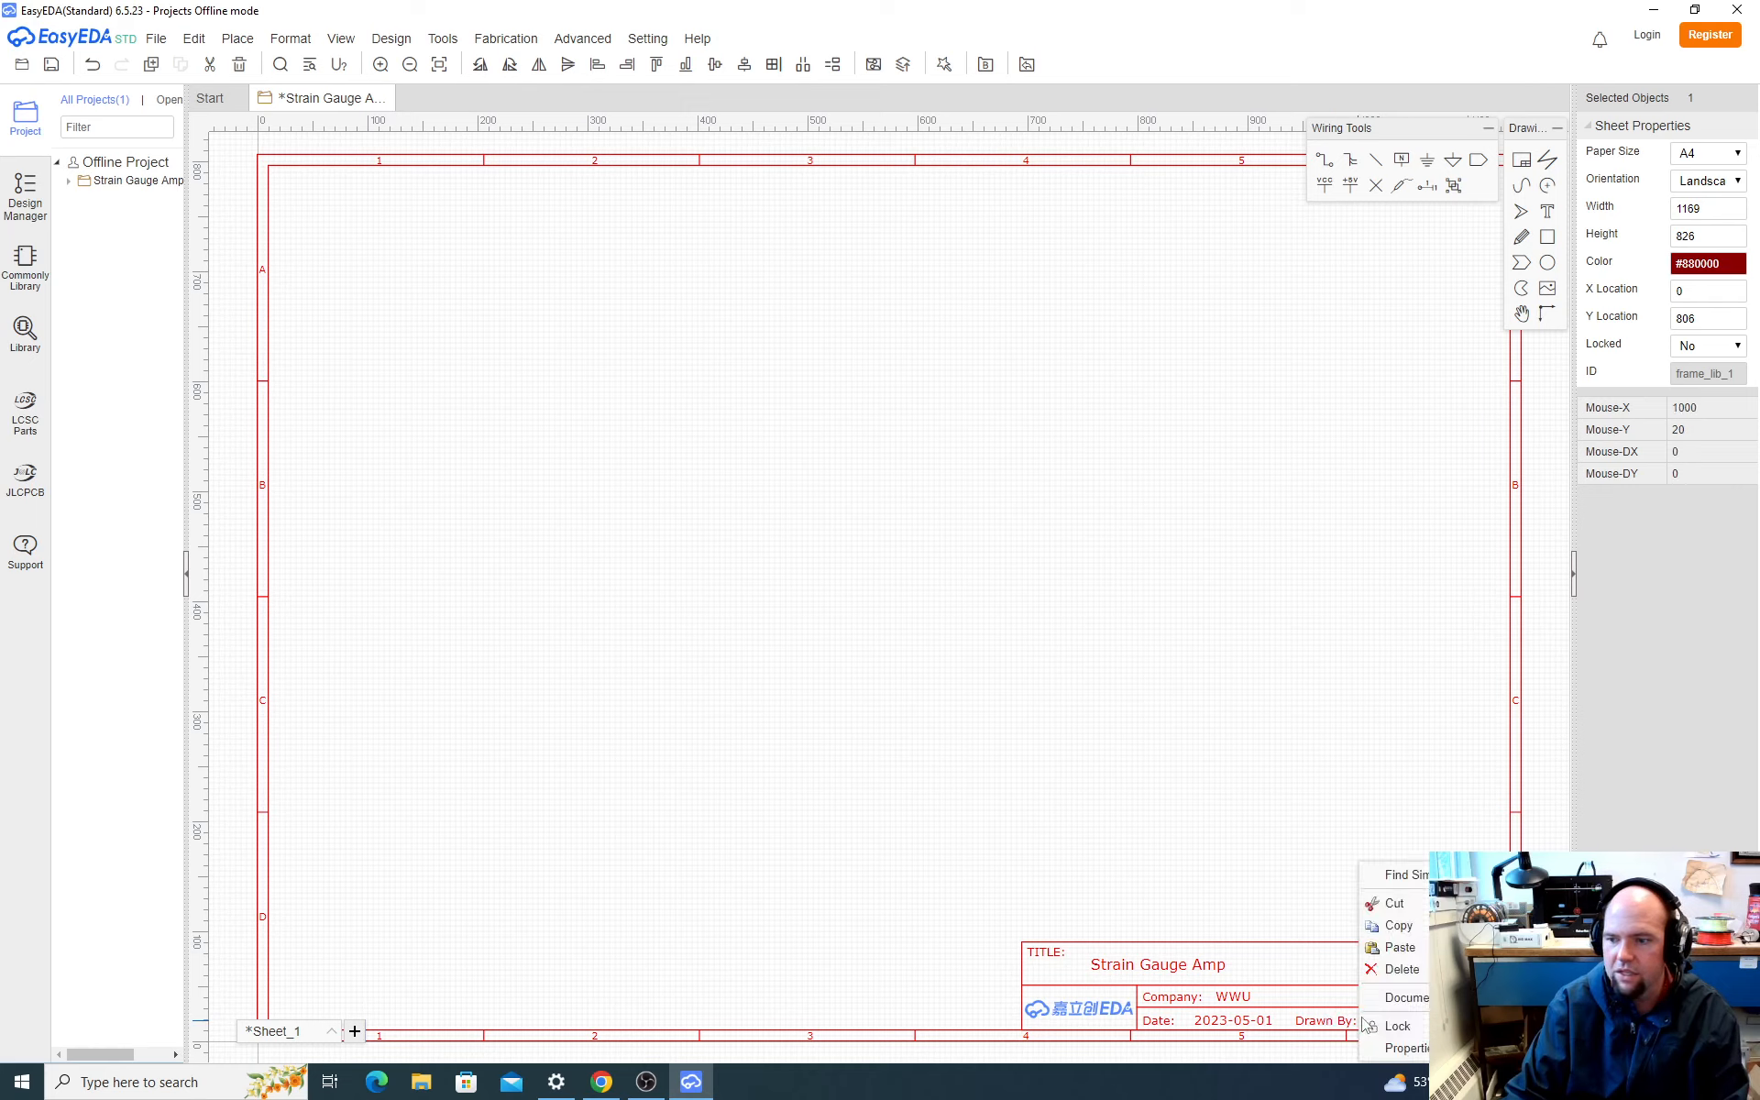
{"action": "left_click", "coordinate": [1401, 998]}
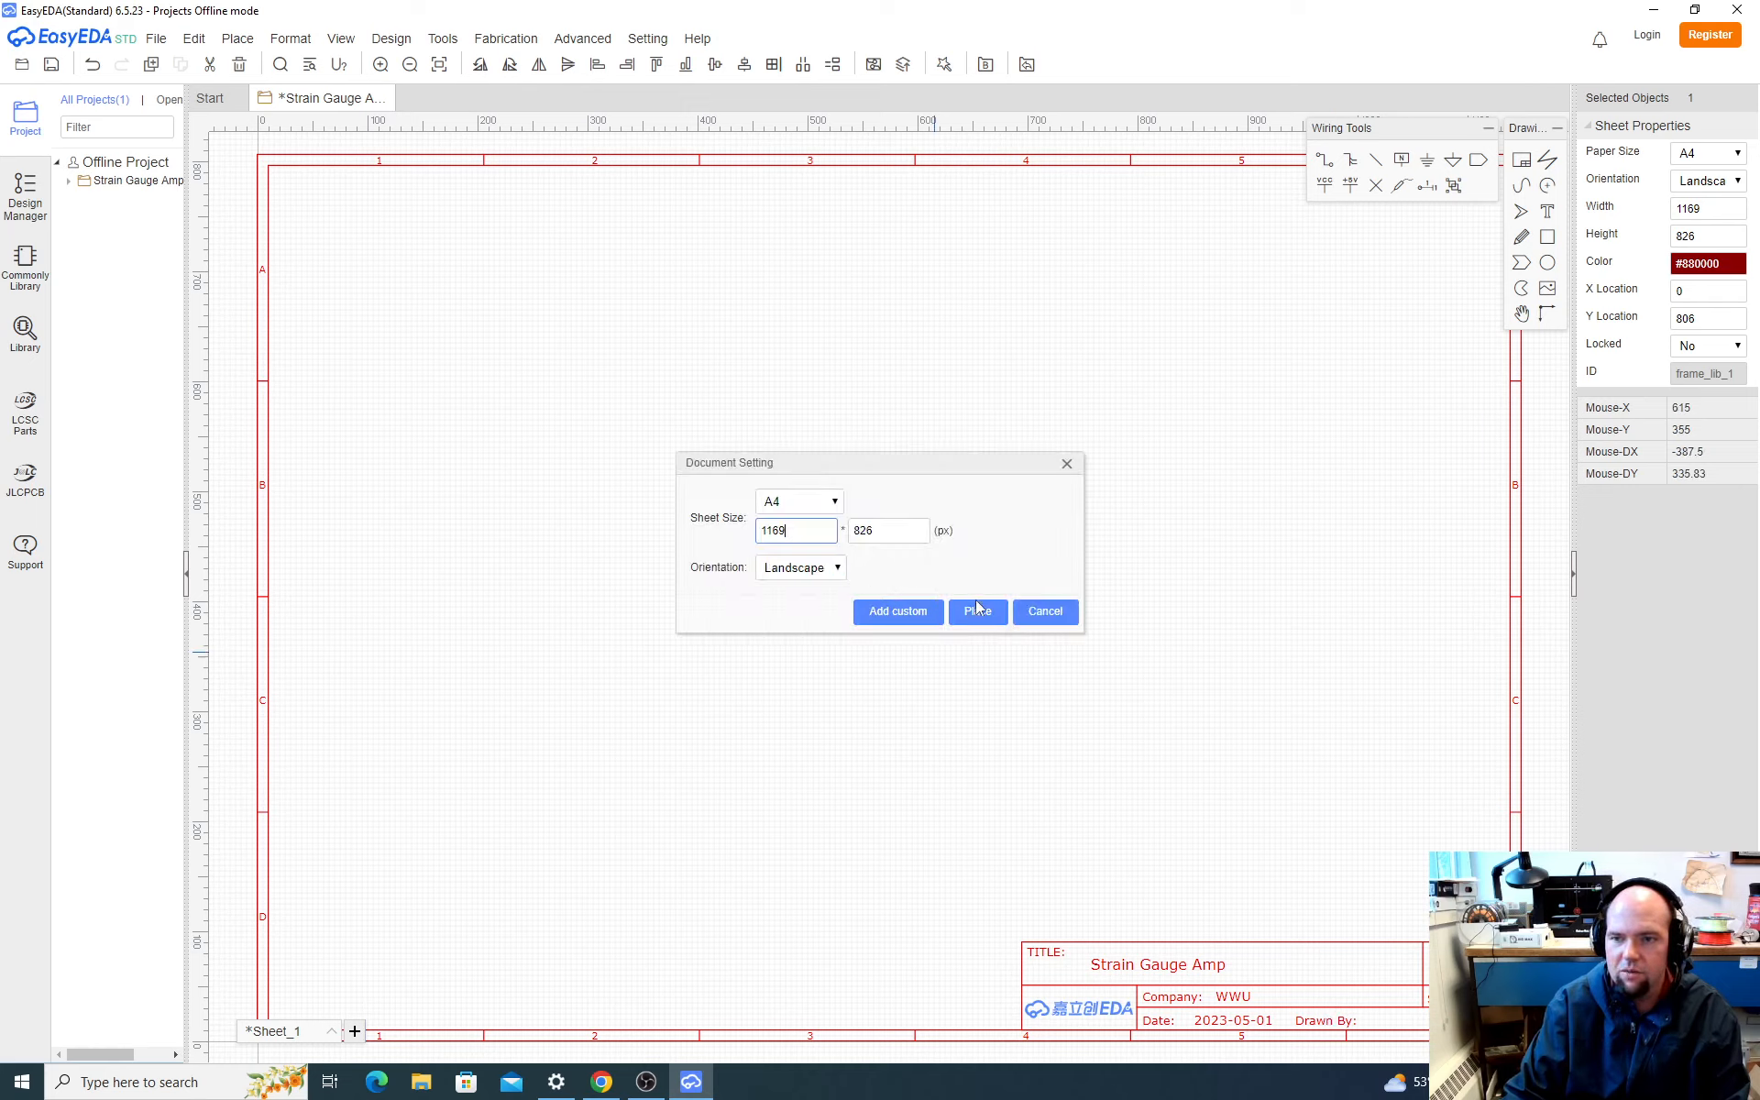
{"action": "left_click", "coordinate": [1043, 614]}
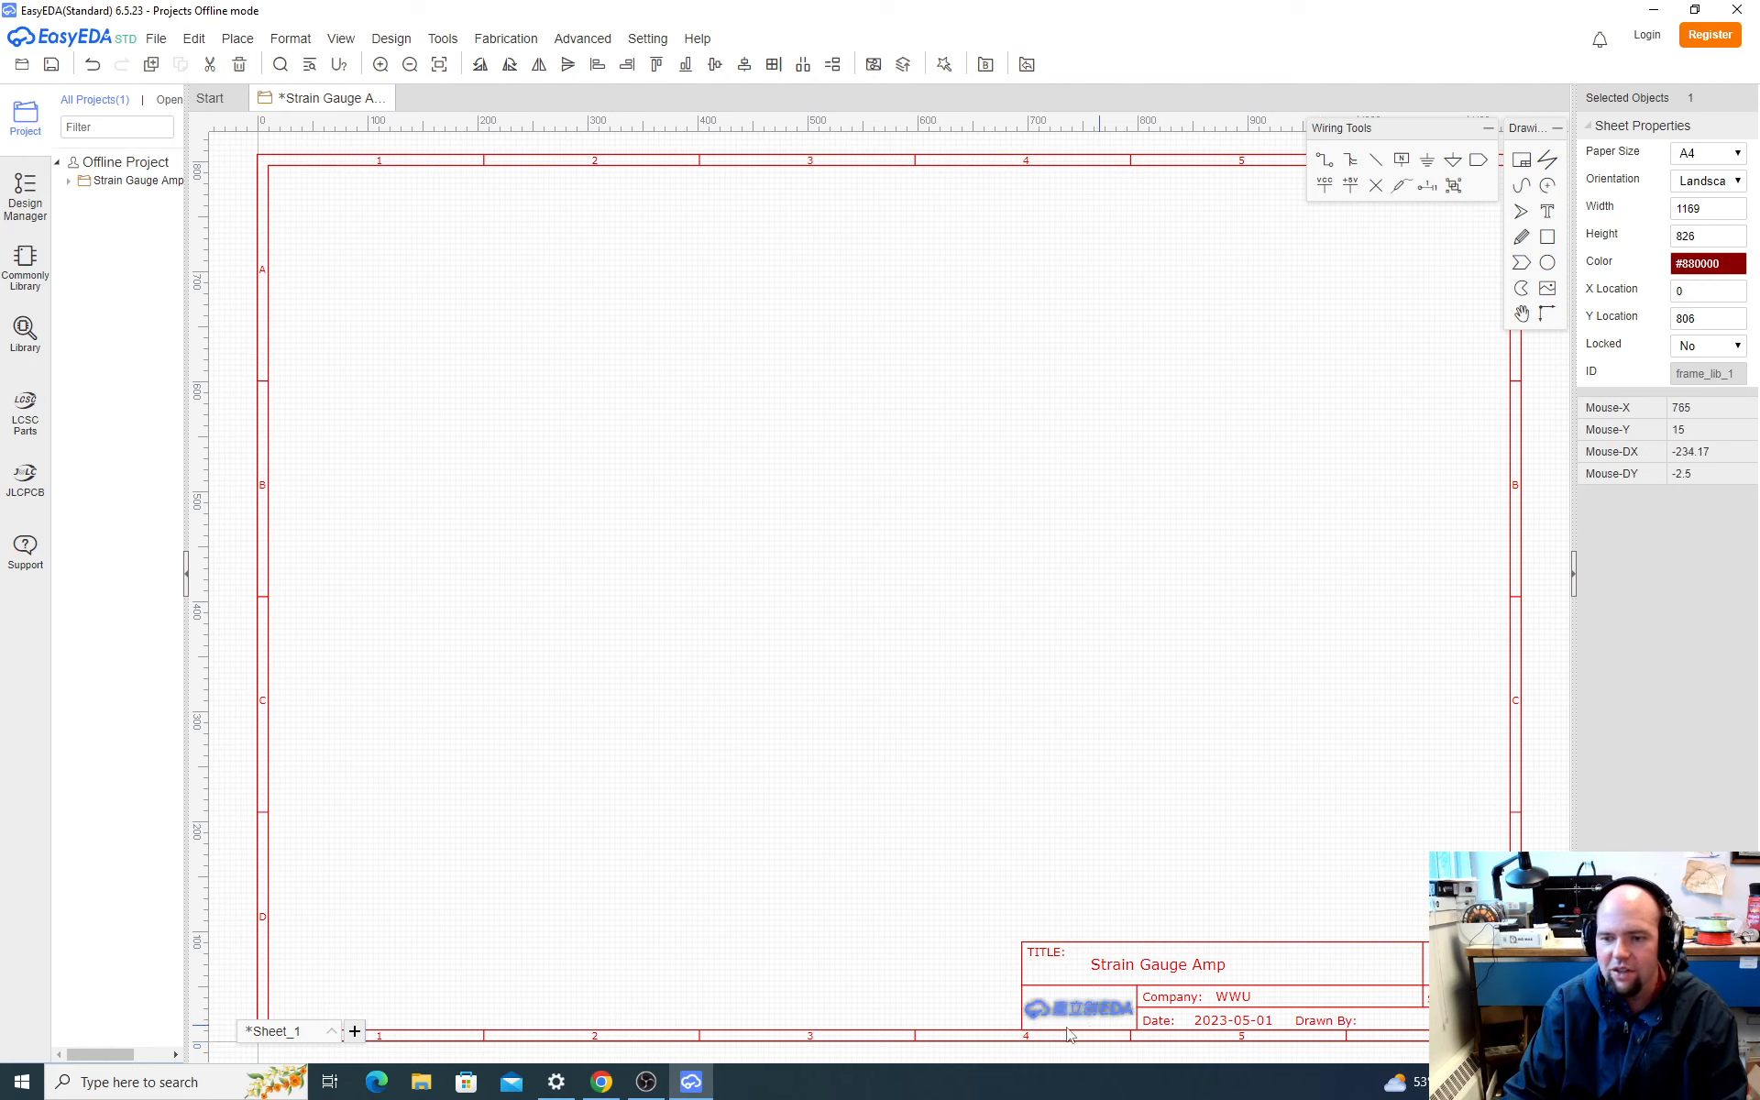
{"action": "left_click", "coordinate": [999, 503]}
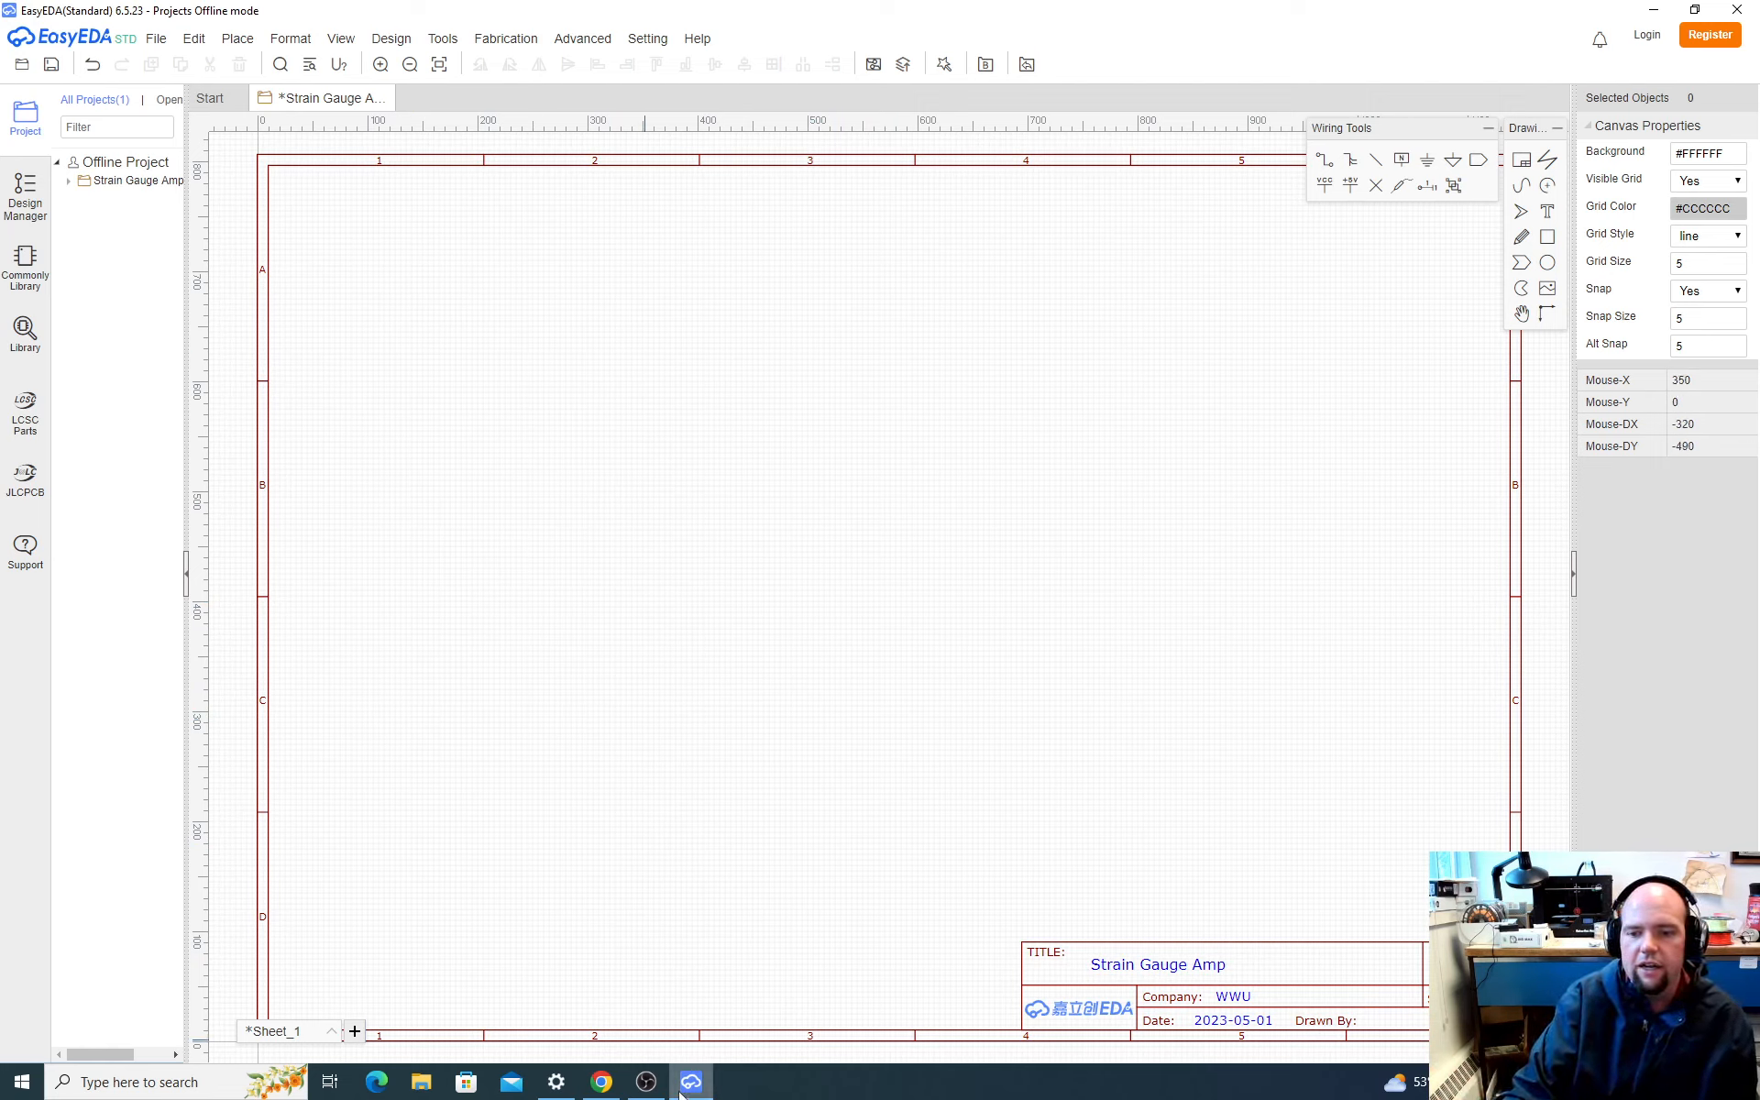
Step: Switch to Chrome and open the schematic from the SparkFun HX711 product page's documents to examine the amplifier circuit
{"action": "mouse_move", "coordinate": [672, 1085]}
{"action": "left_click", "coordinate": [602, 1083]}
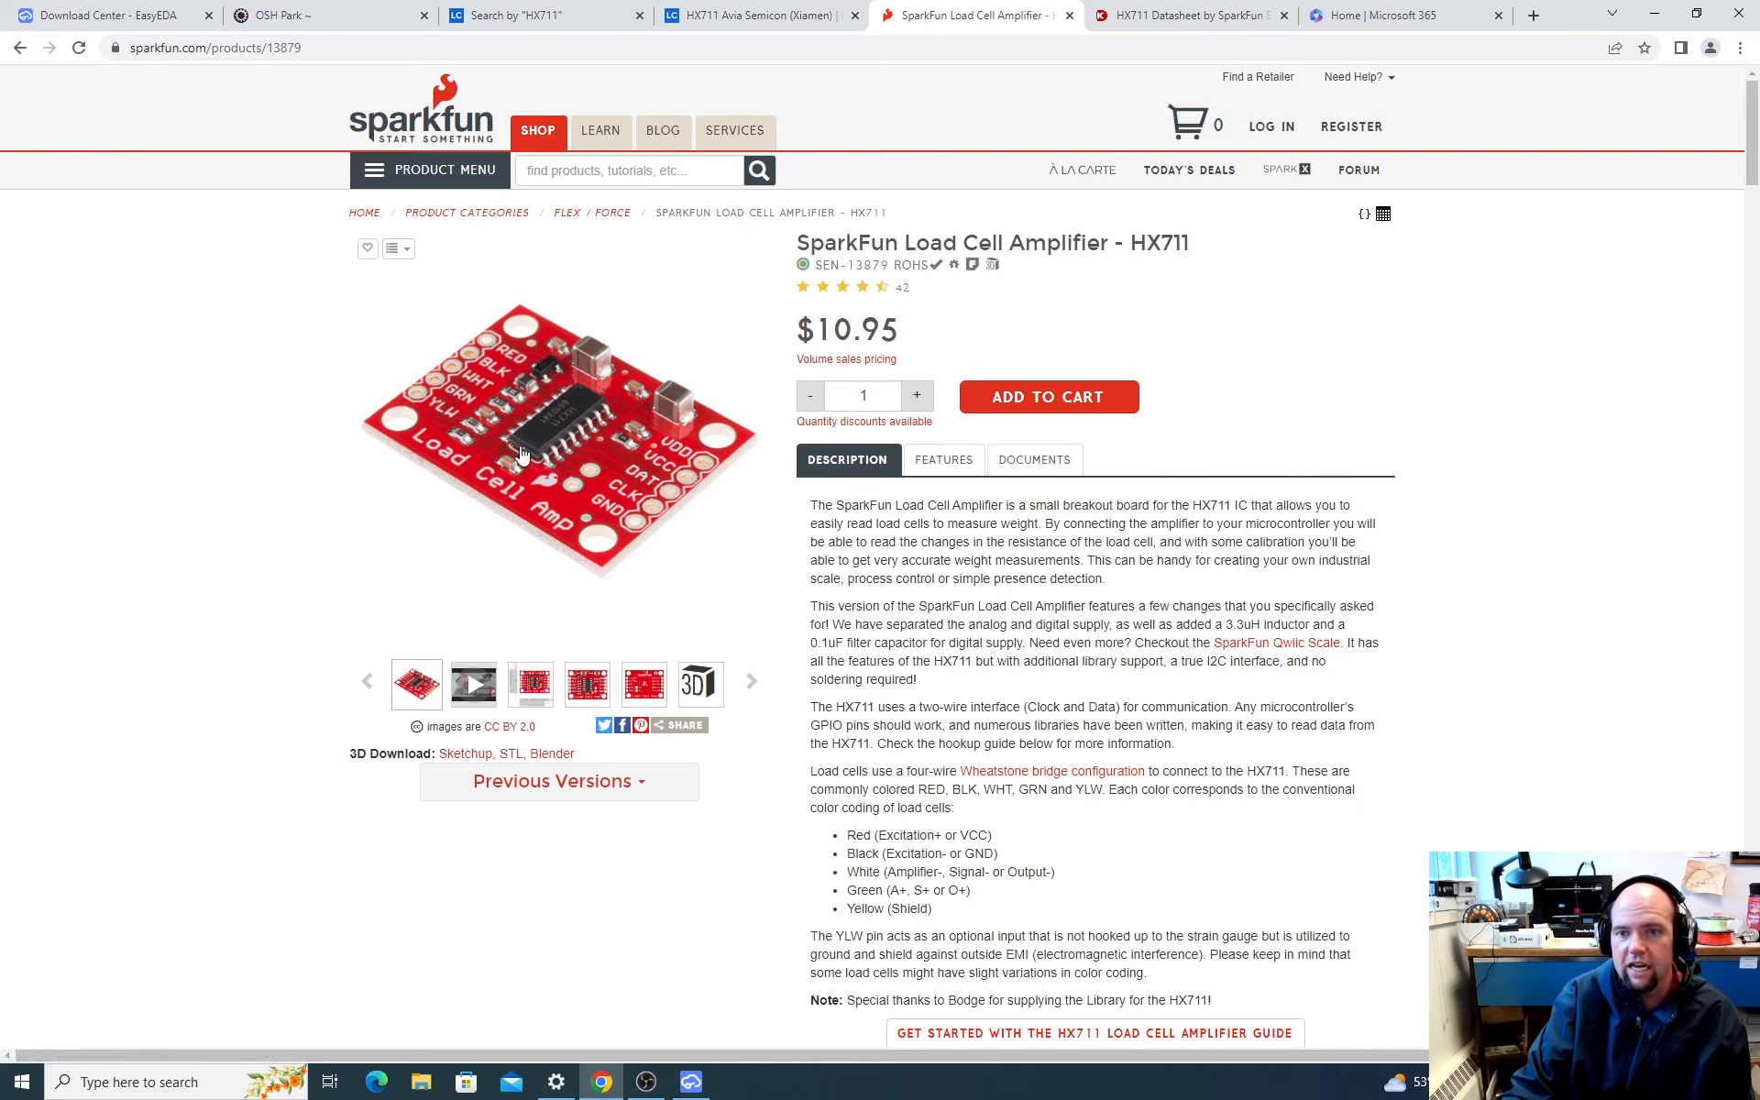
{"action": "left_click", "coordinate": [1034, 463]}
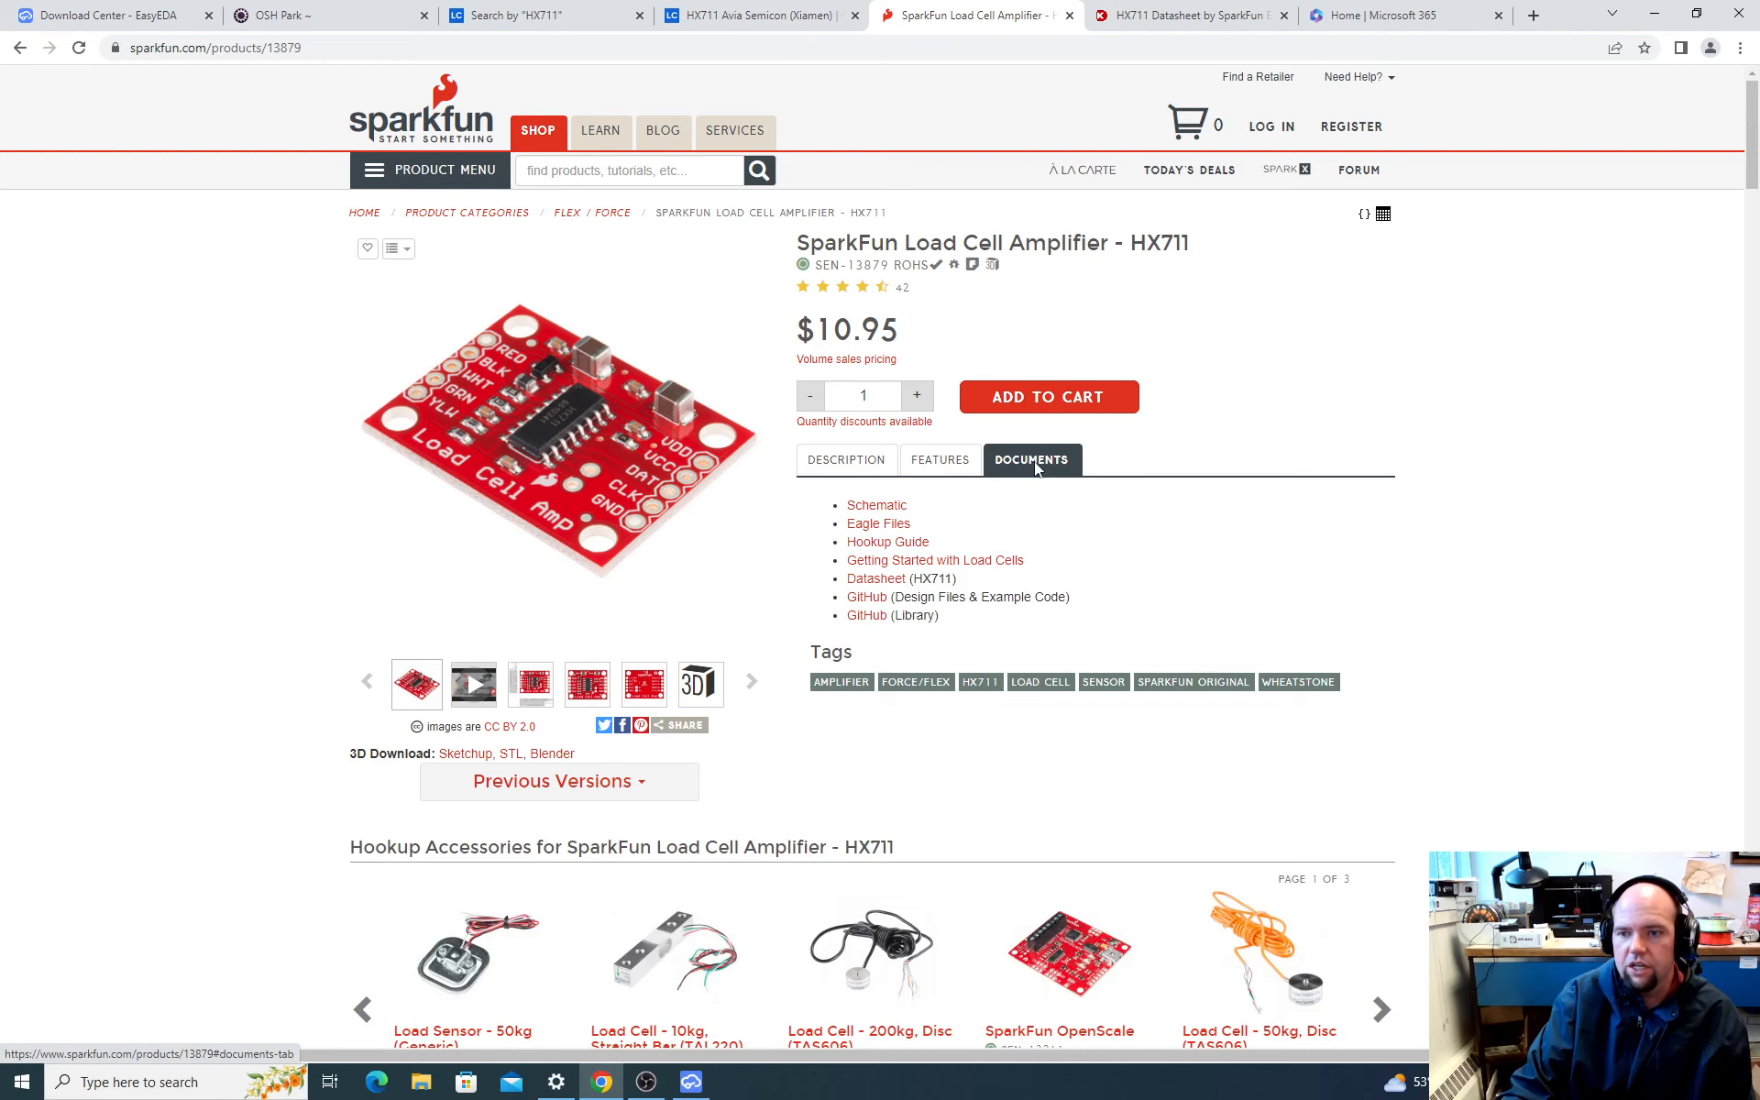
{"action": "left_click", "coordinate": [882, 507]}
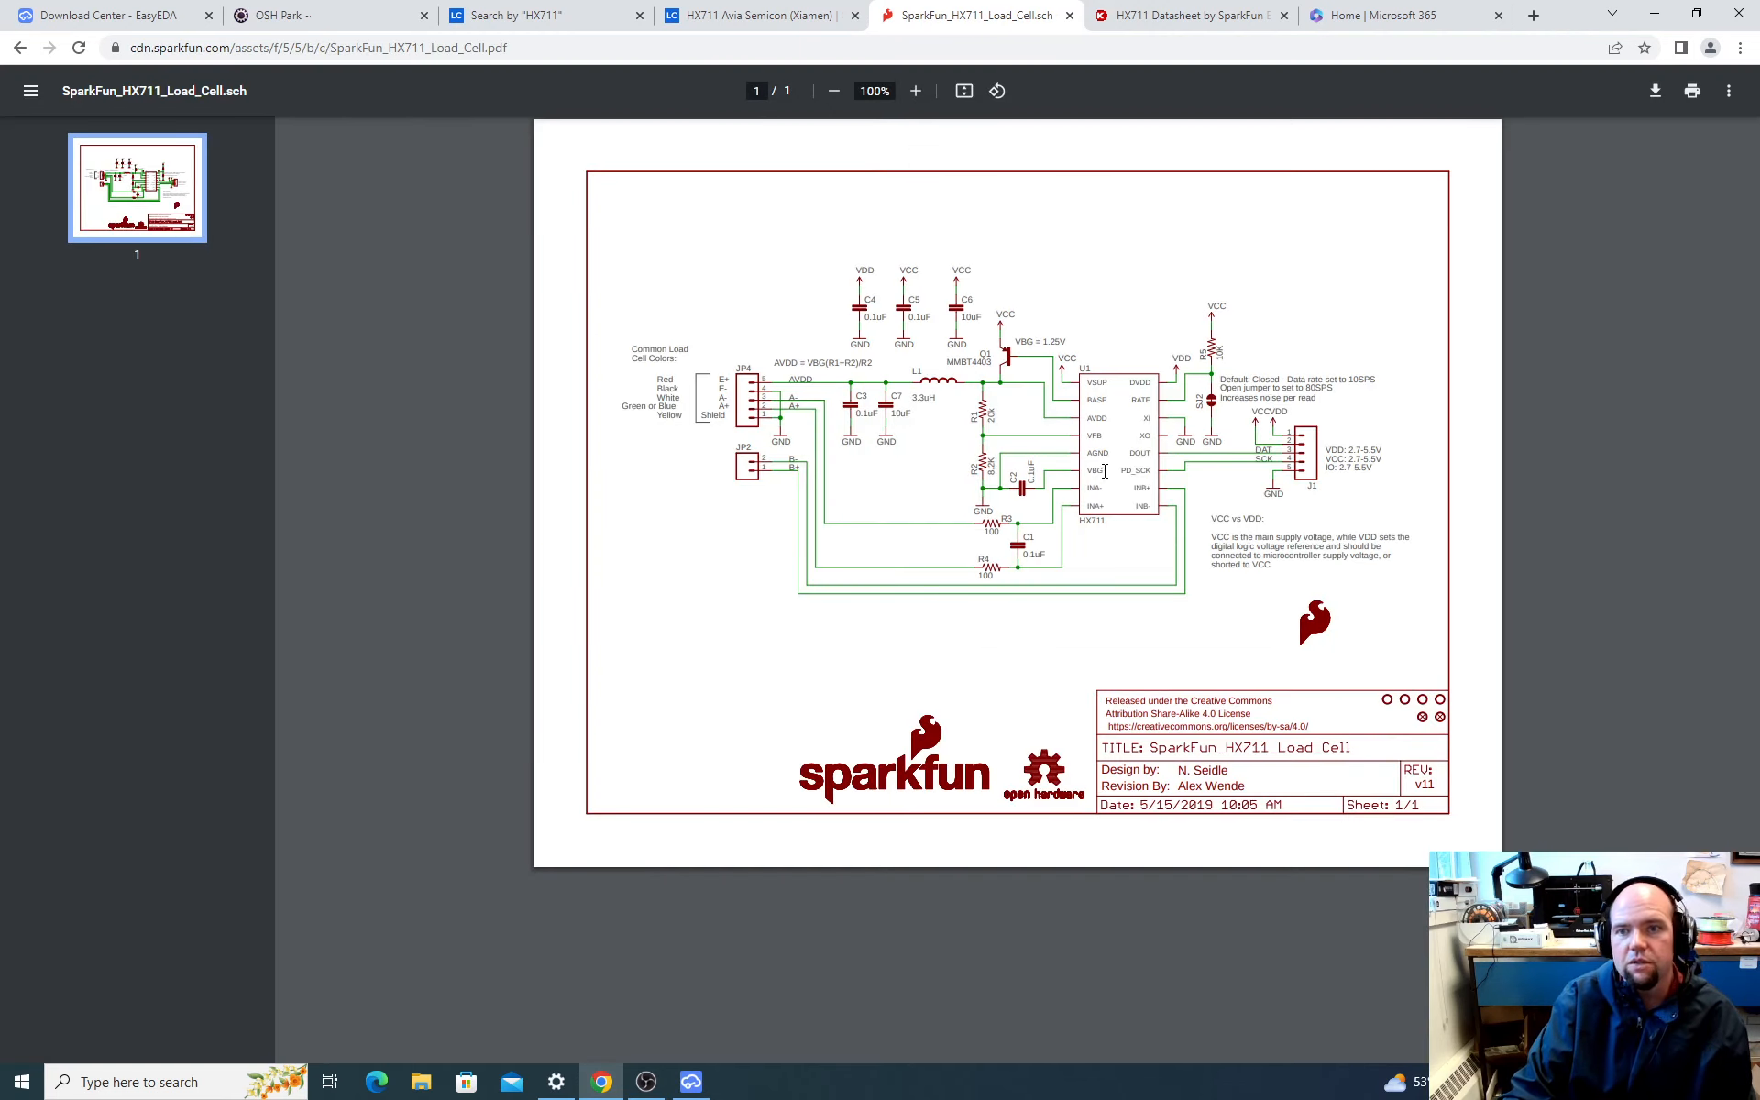
{"action": "scroll", "coordinate": [1094, 477], "scroll_direction": "up", "scroll_amount": 3, "text": "ctrl"}
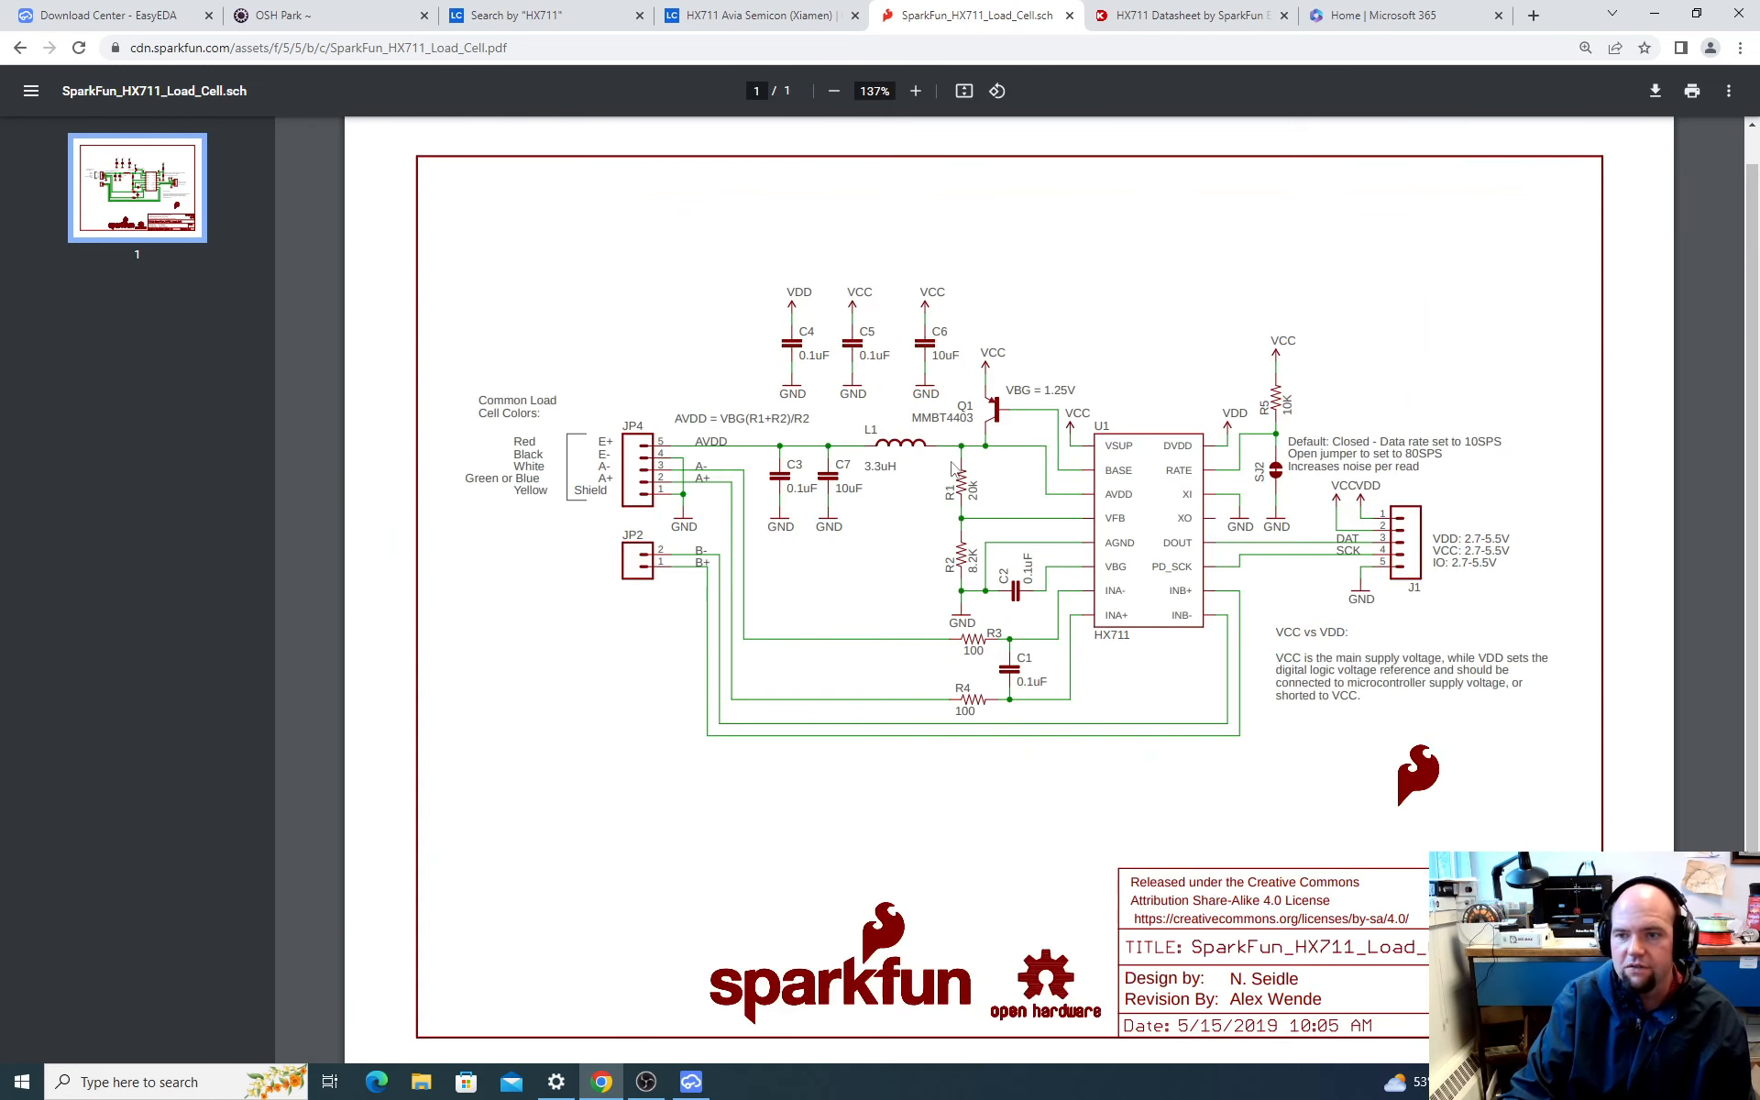
{"action": "scroll", "coordinate": [1024, 514], "scroll_direction": "up", "scroll_amount": 2, "text": "ctrl"}
{"action": "scroll", "coordinate": [1024, 514], "scroll_direction": "down", "scroll_amount": 2, "text": "ctrl"}
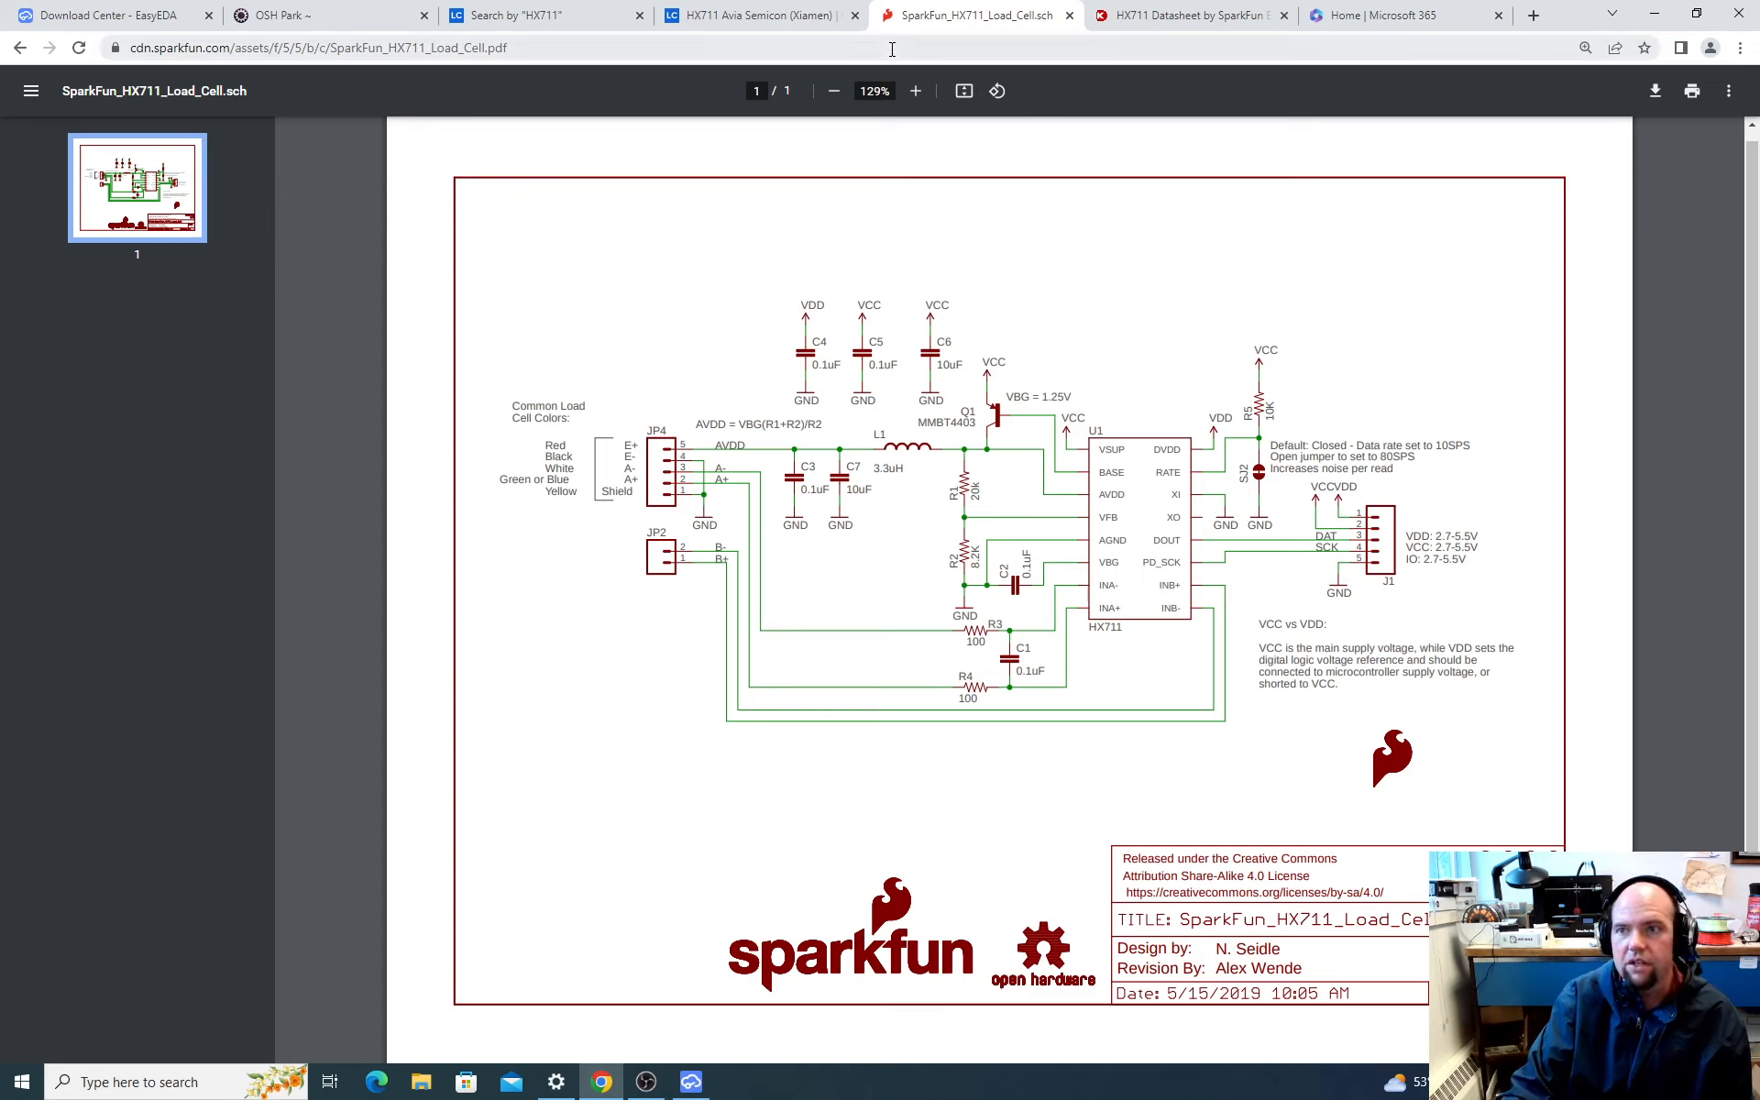
Step: Revisit the SparkFun product page, return to the schematic PDF and examine the HX711 circuit enlarged
{"action": "left_click", "coordinate": [18, 48]}
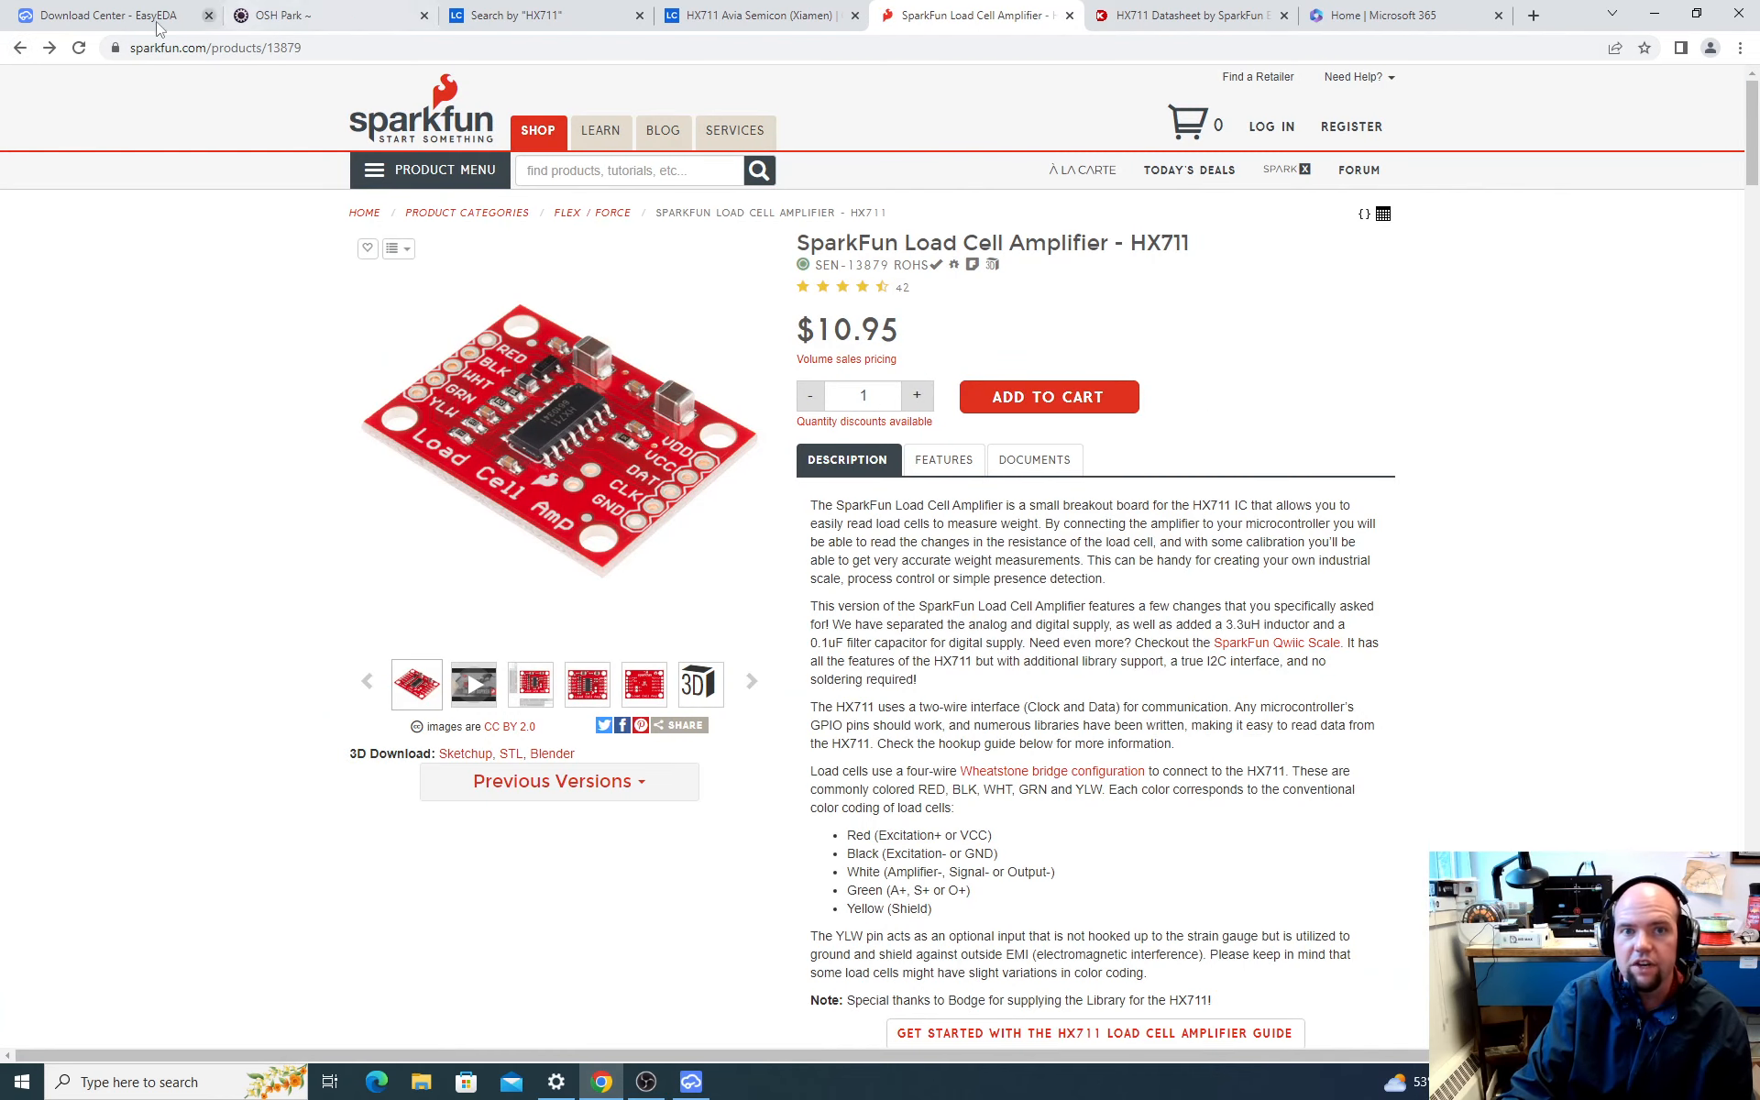
{"action": "left_click", "coordinate": [50, 47]}
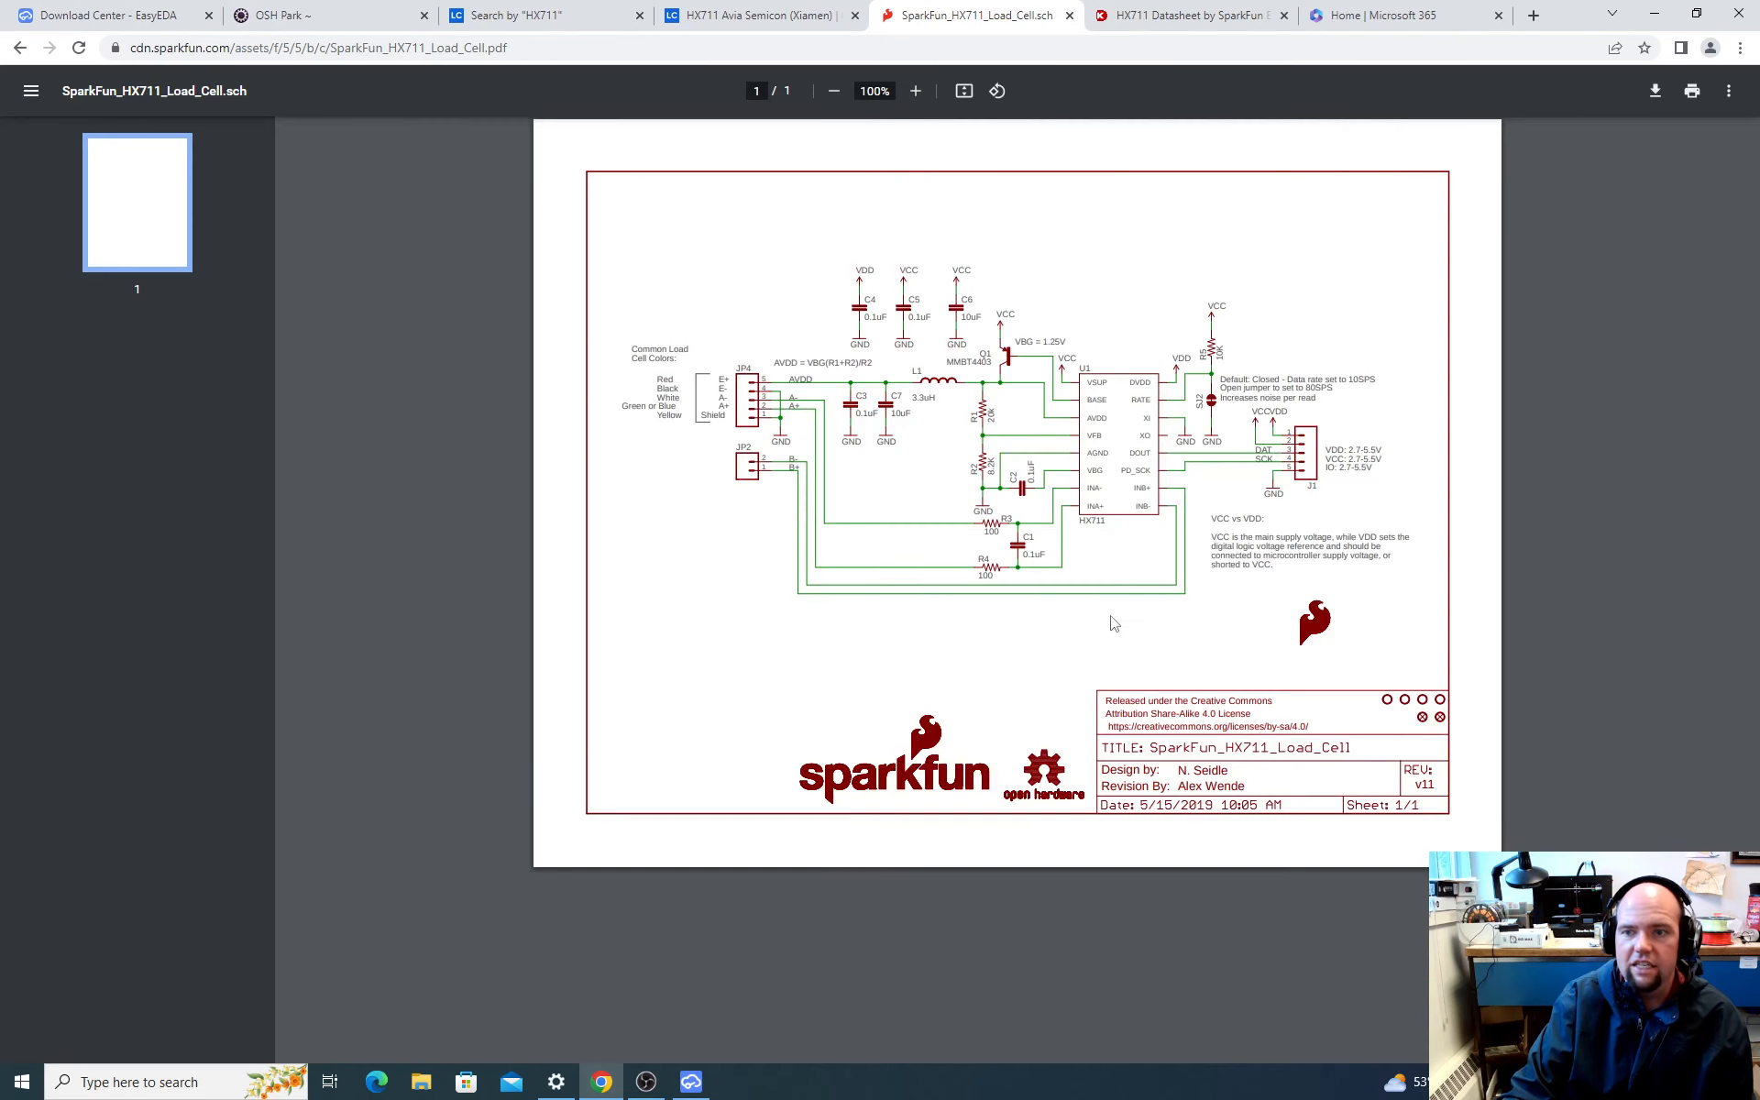
{"action": "scroll", "coordinate": [978, 485], "scroll_direction": "up", "scroll_amount": 3, "text": "ctrl"}
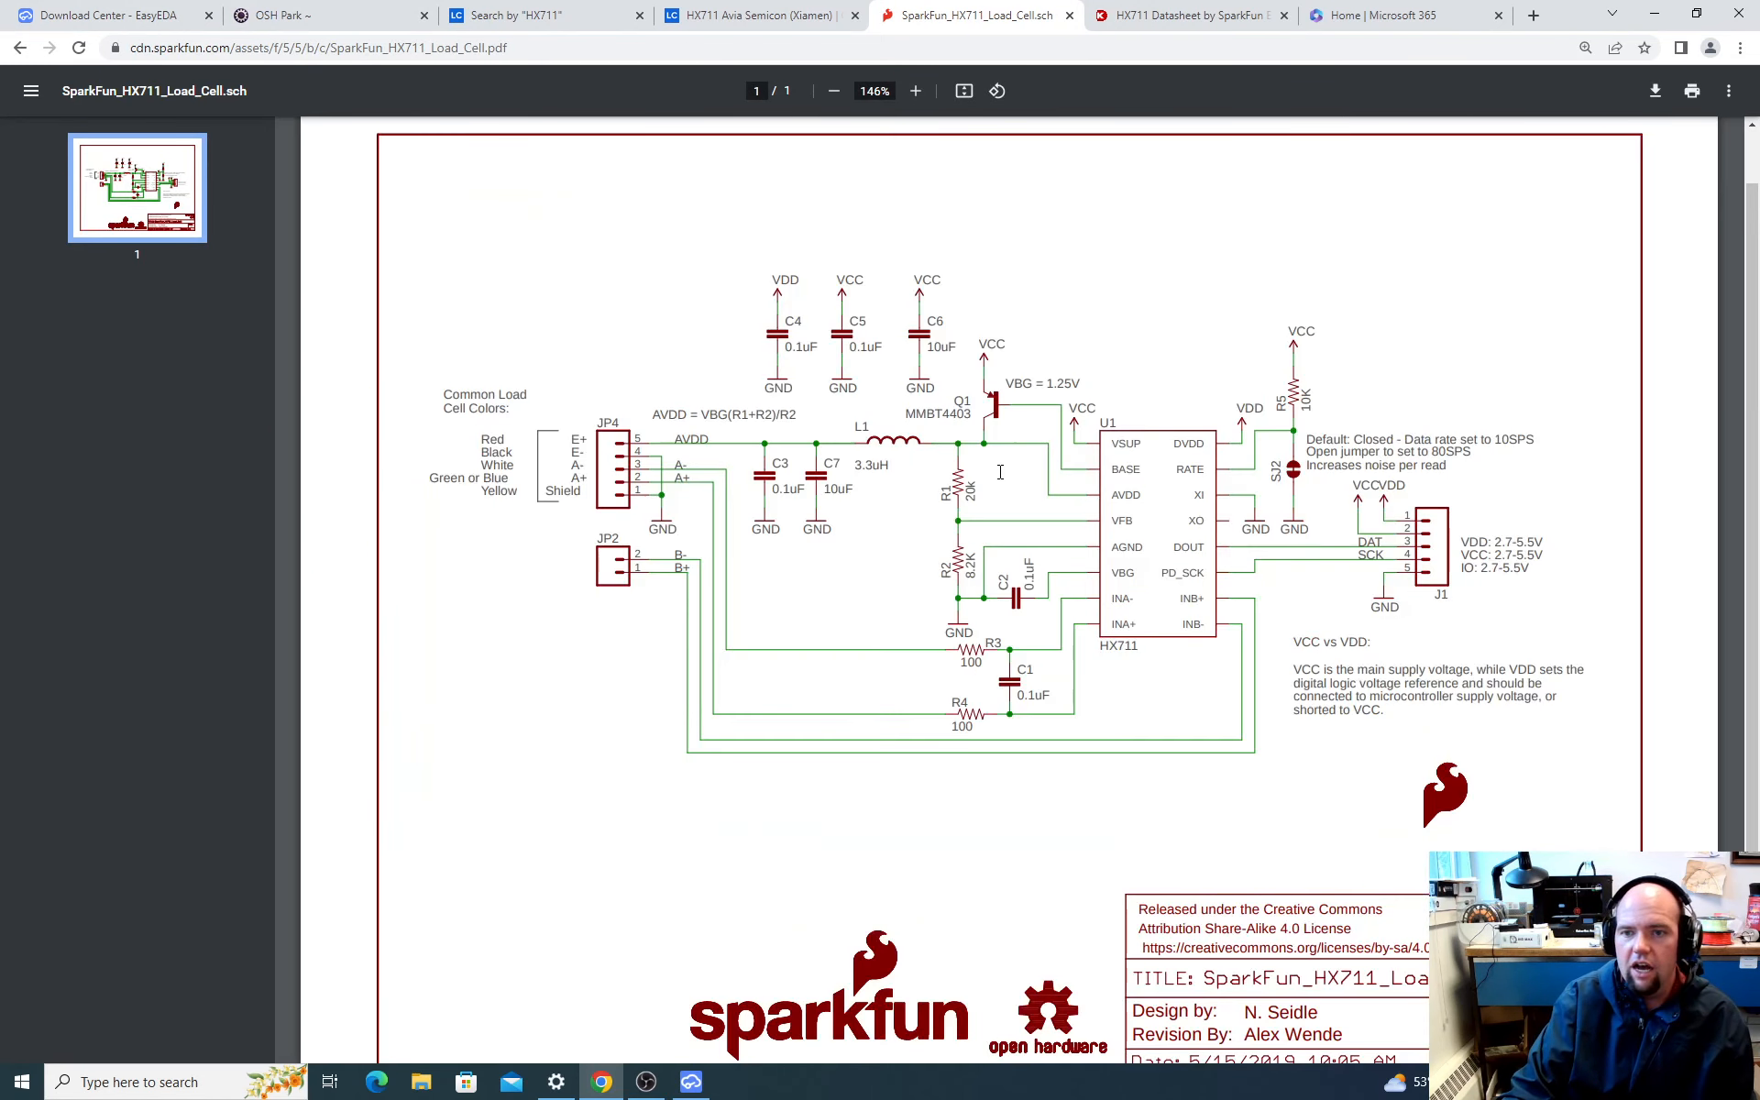
{"action": "scroll", "coordinate": [986, 413], "scroll_direction": "up", "scroll_amount": 1}
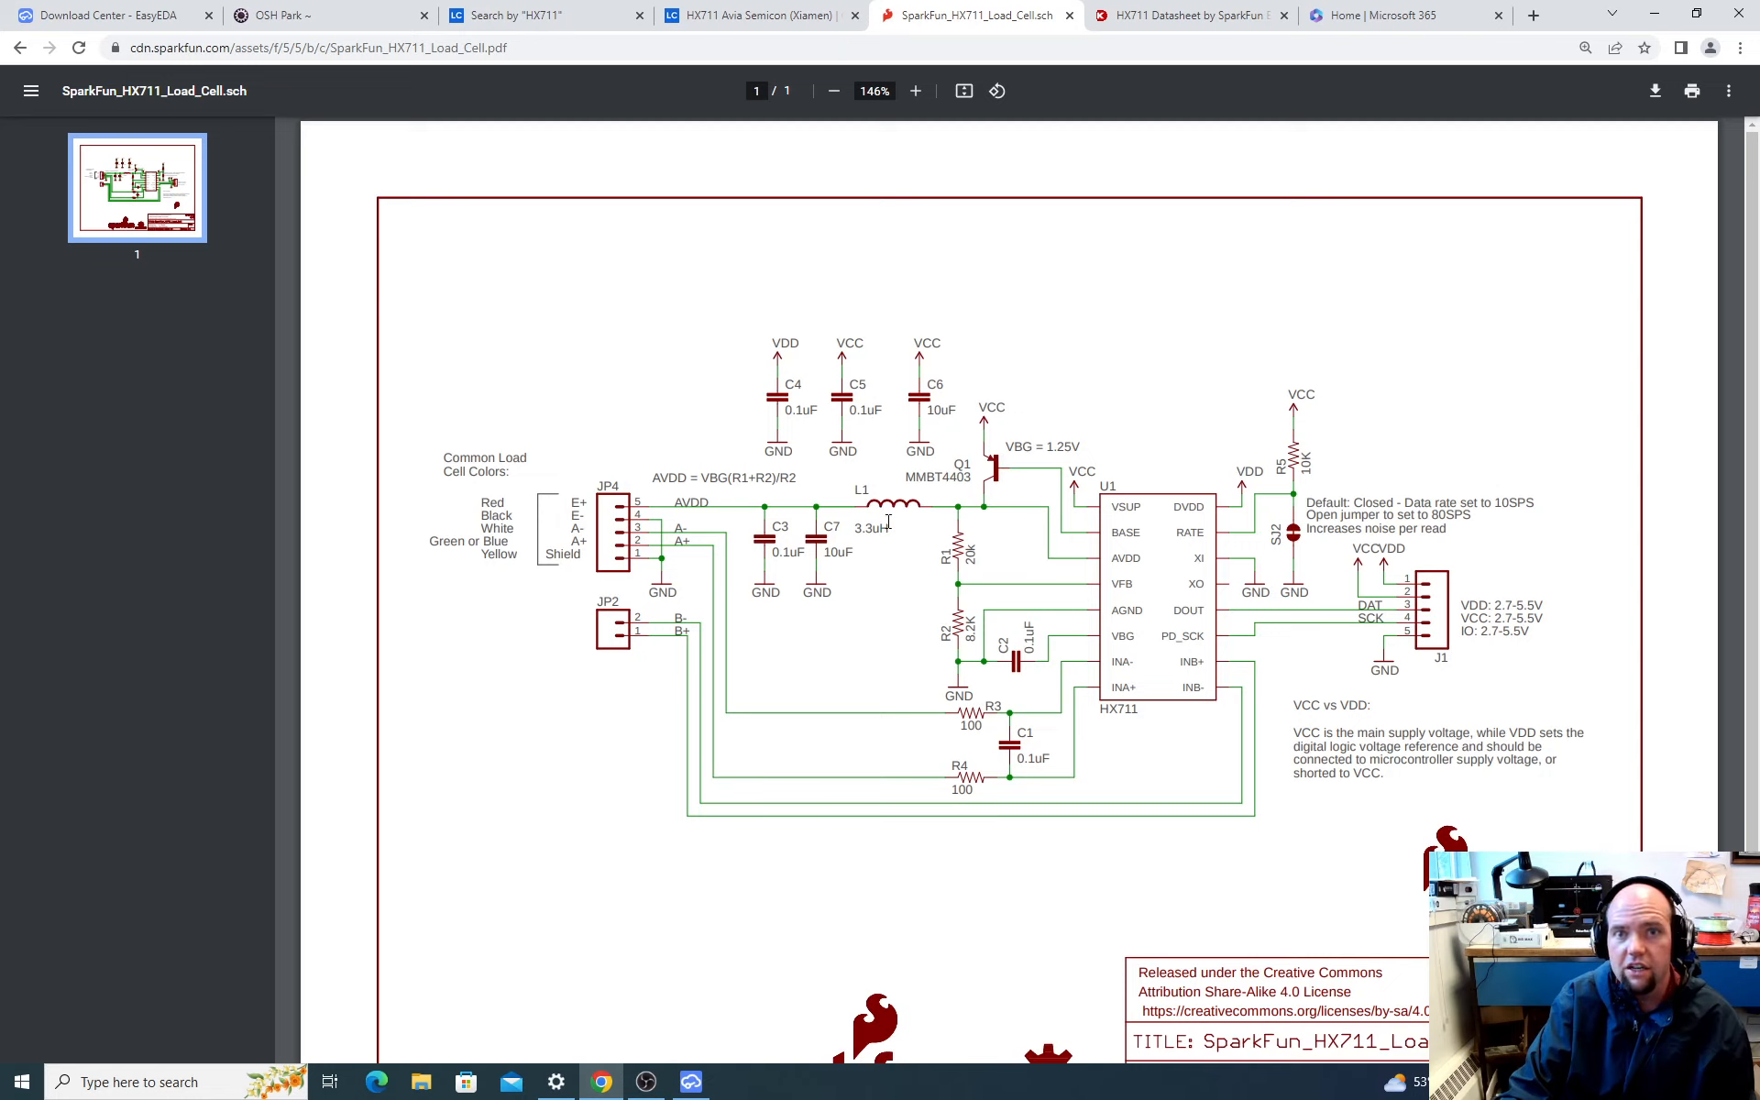
Step: Go back to the SparkFun product page and inspect the board photo at 200% zoom
{"action": "left_click", "coordinate": [20, 47]}
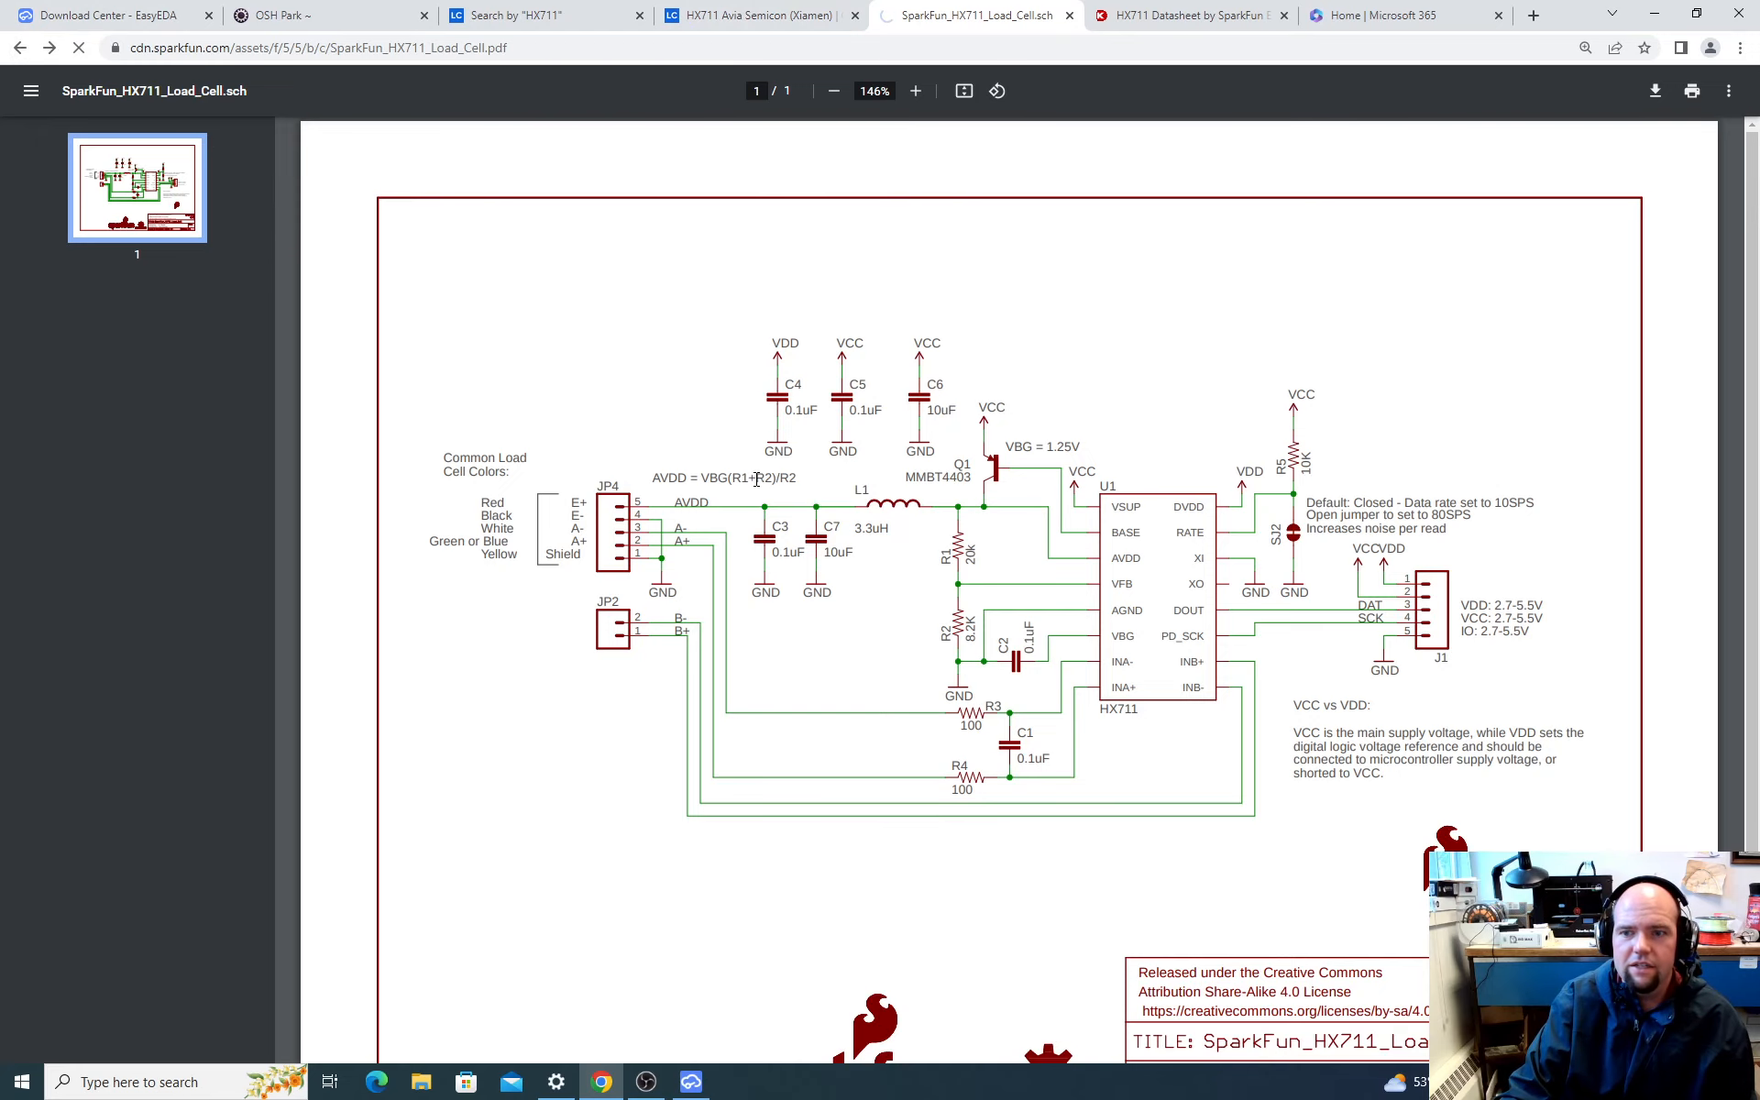
{"action": "scroll", "coordinate": [451, 471], "scroll_direction": "up", "scroll_amount": 5, "text": "ctrl"}
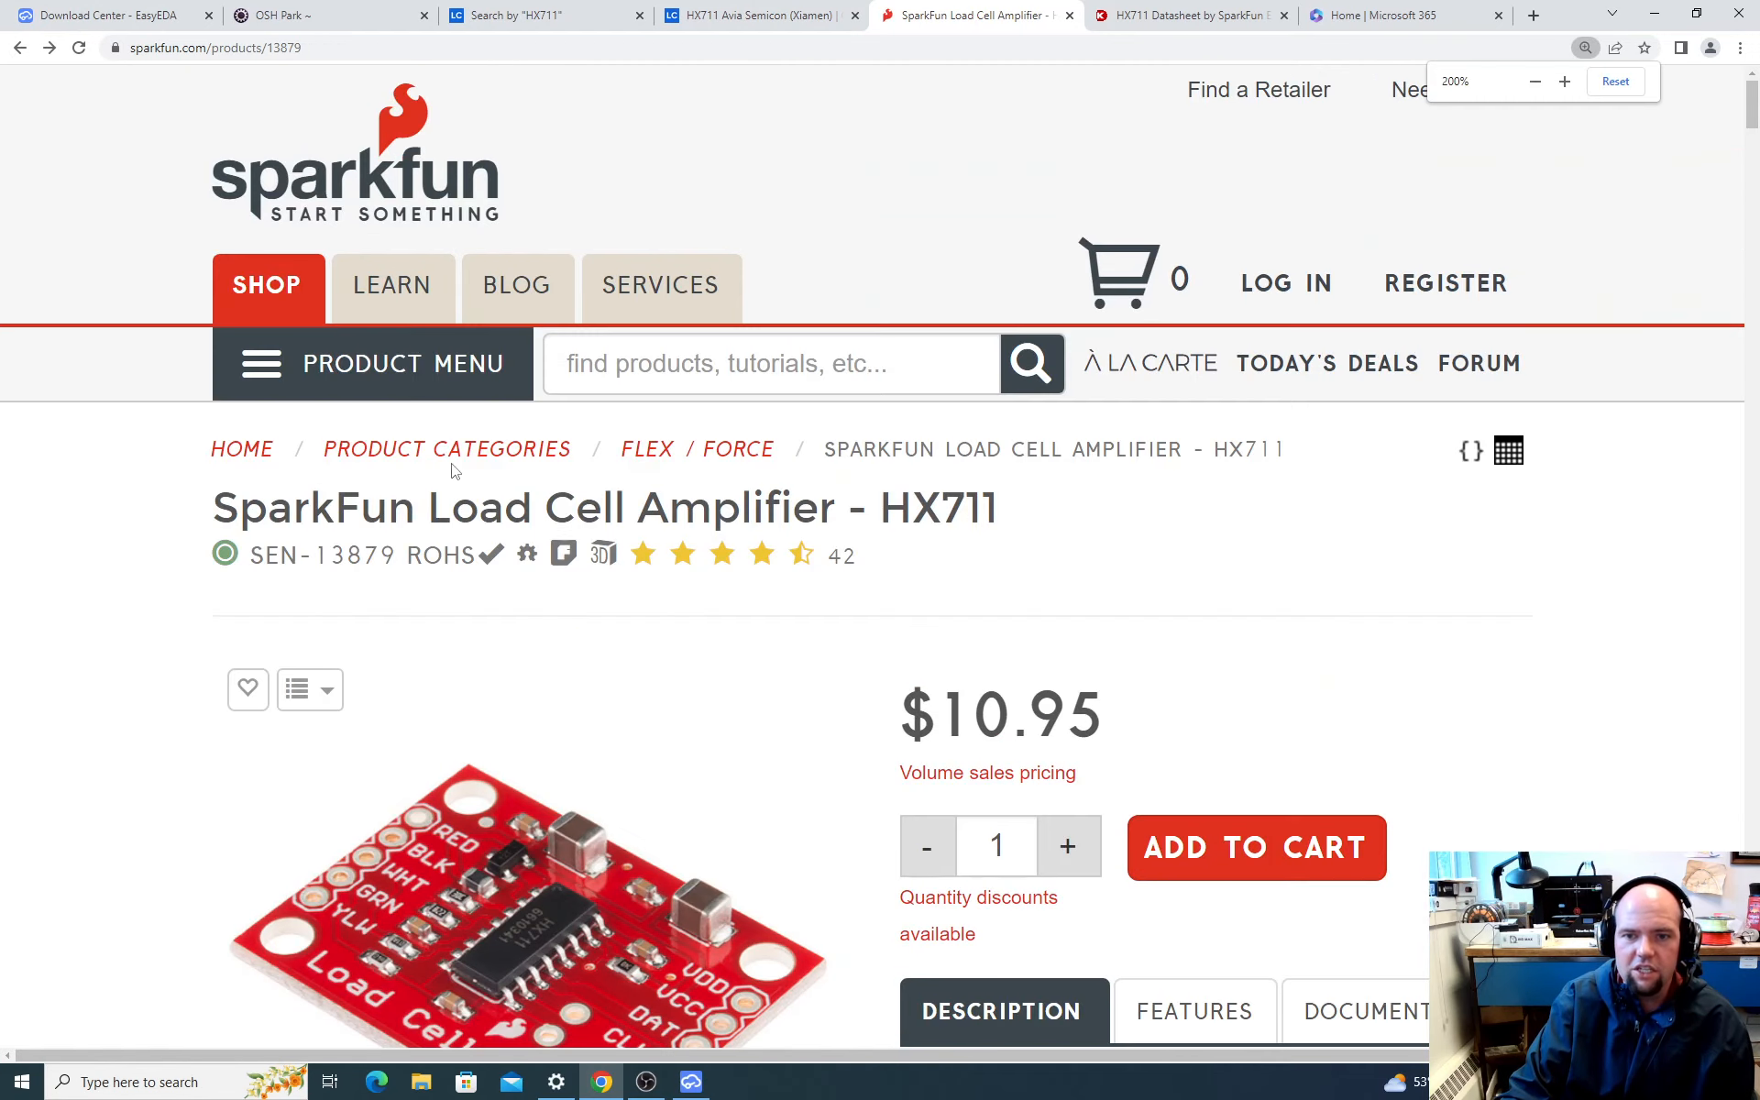
{"action": "scroll", "coordinate": [528, 715], "scroll_direction": "down", "scroll_amount": 3}
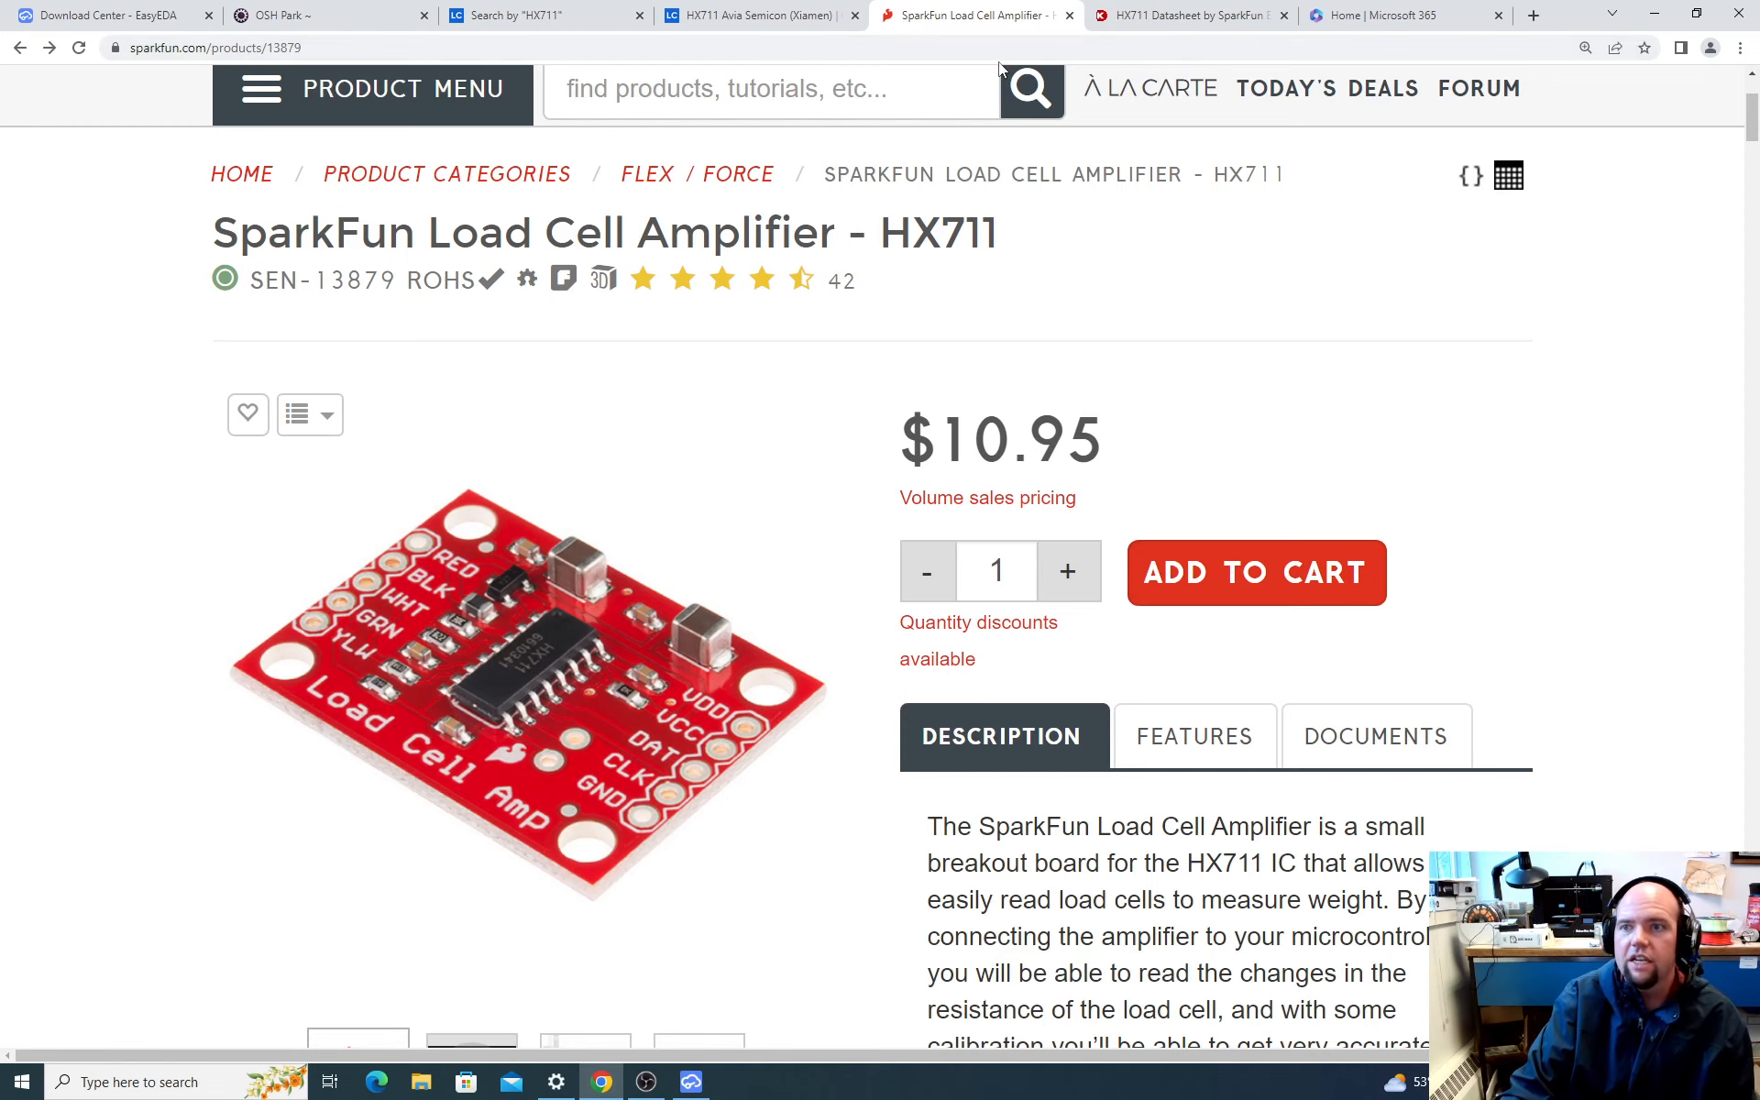
Step: Reopen the SparkFun schematic PDF and examine the connections and component values around the HX711
{"action": "left_click", "coordinate": [51, 48]}
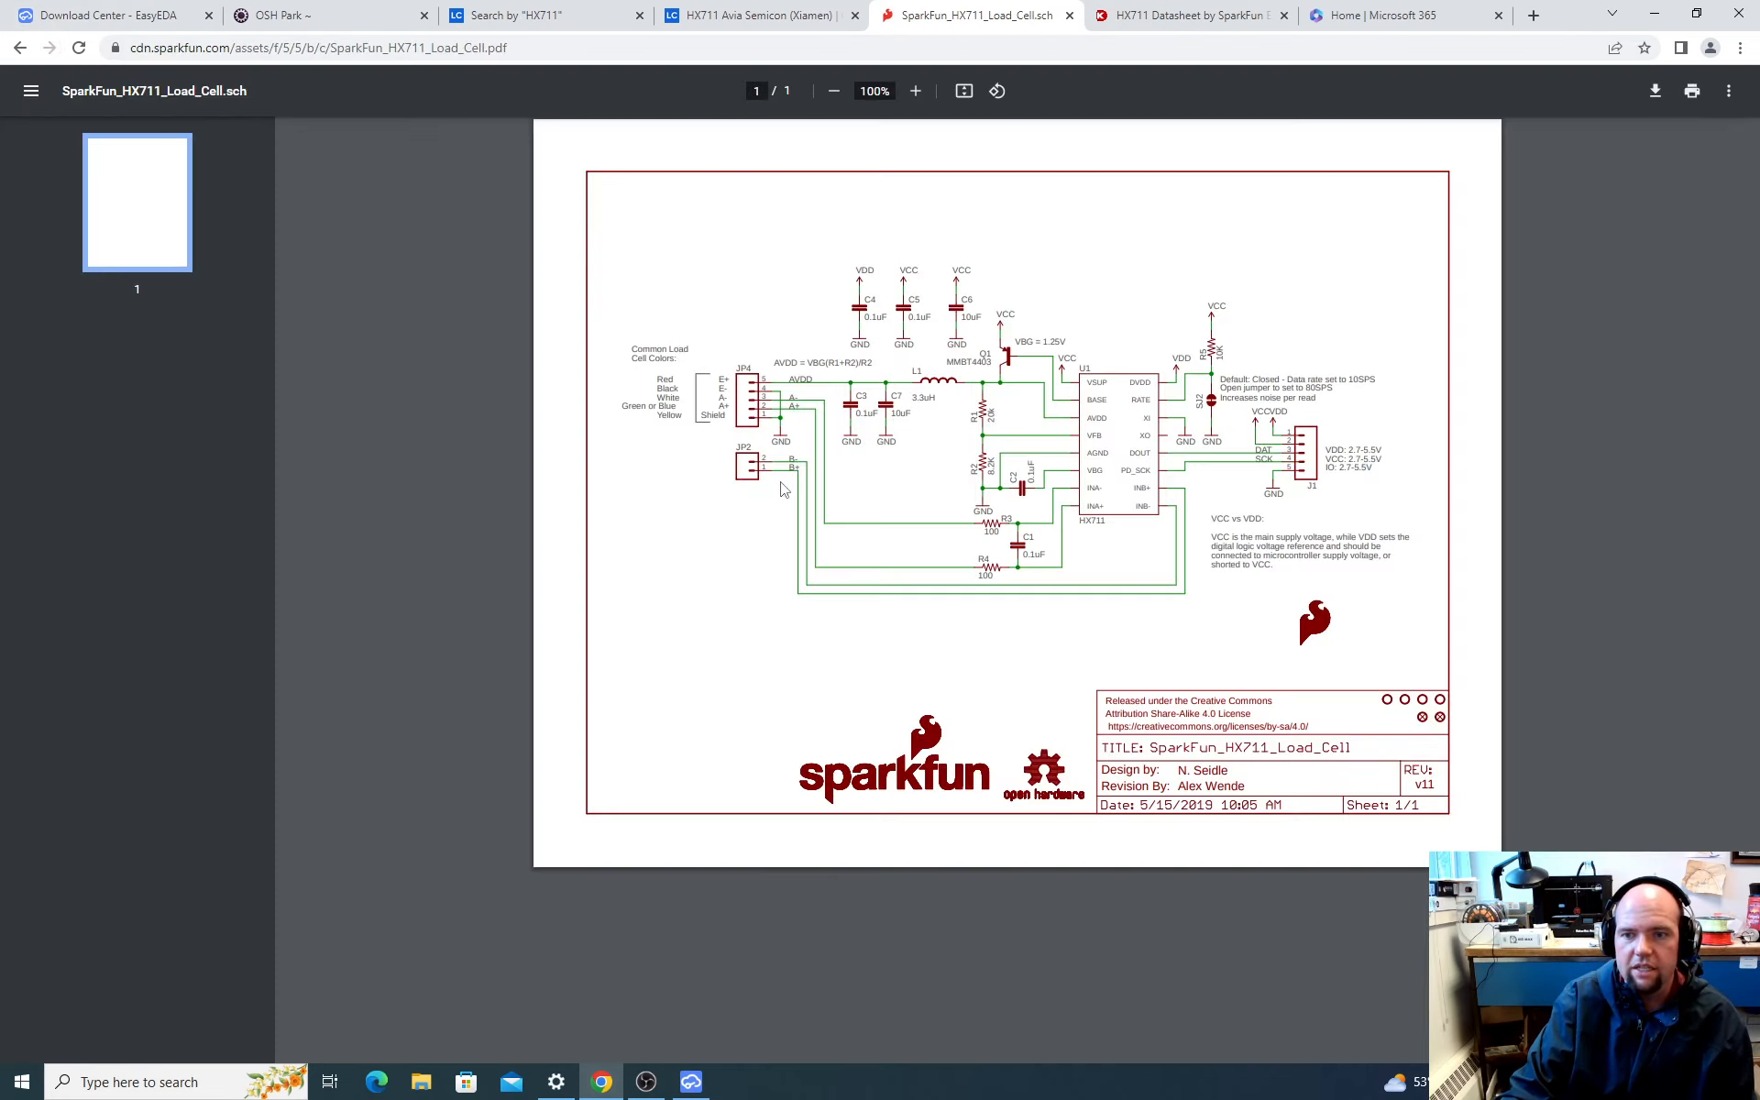
{"action": "scroll", "coordinate": [920, 446], "scroll_direction": "down", "scroll_amount": 5, "text": "ctrl"}
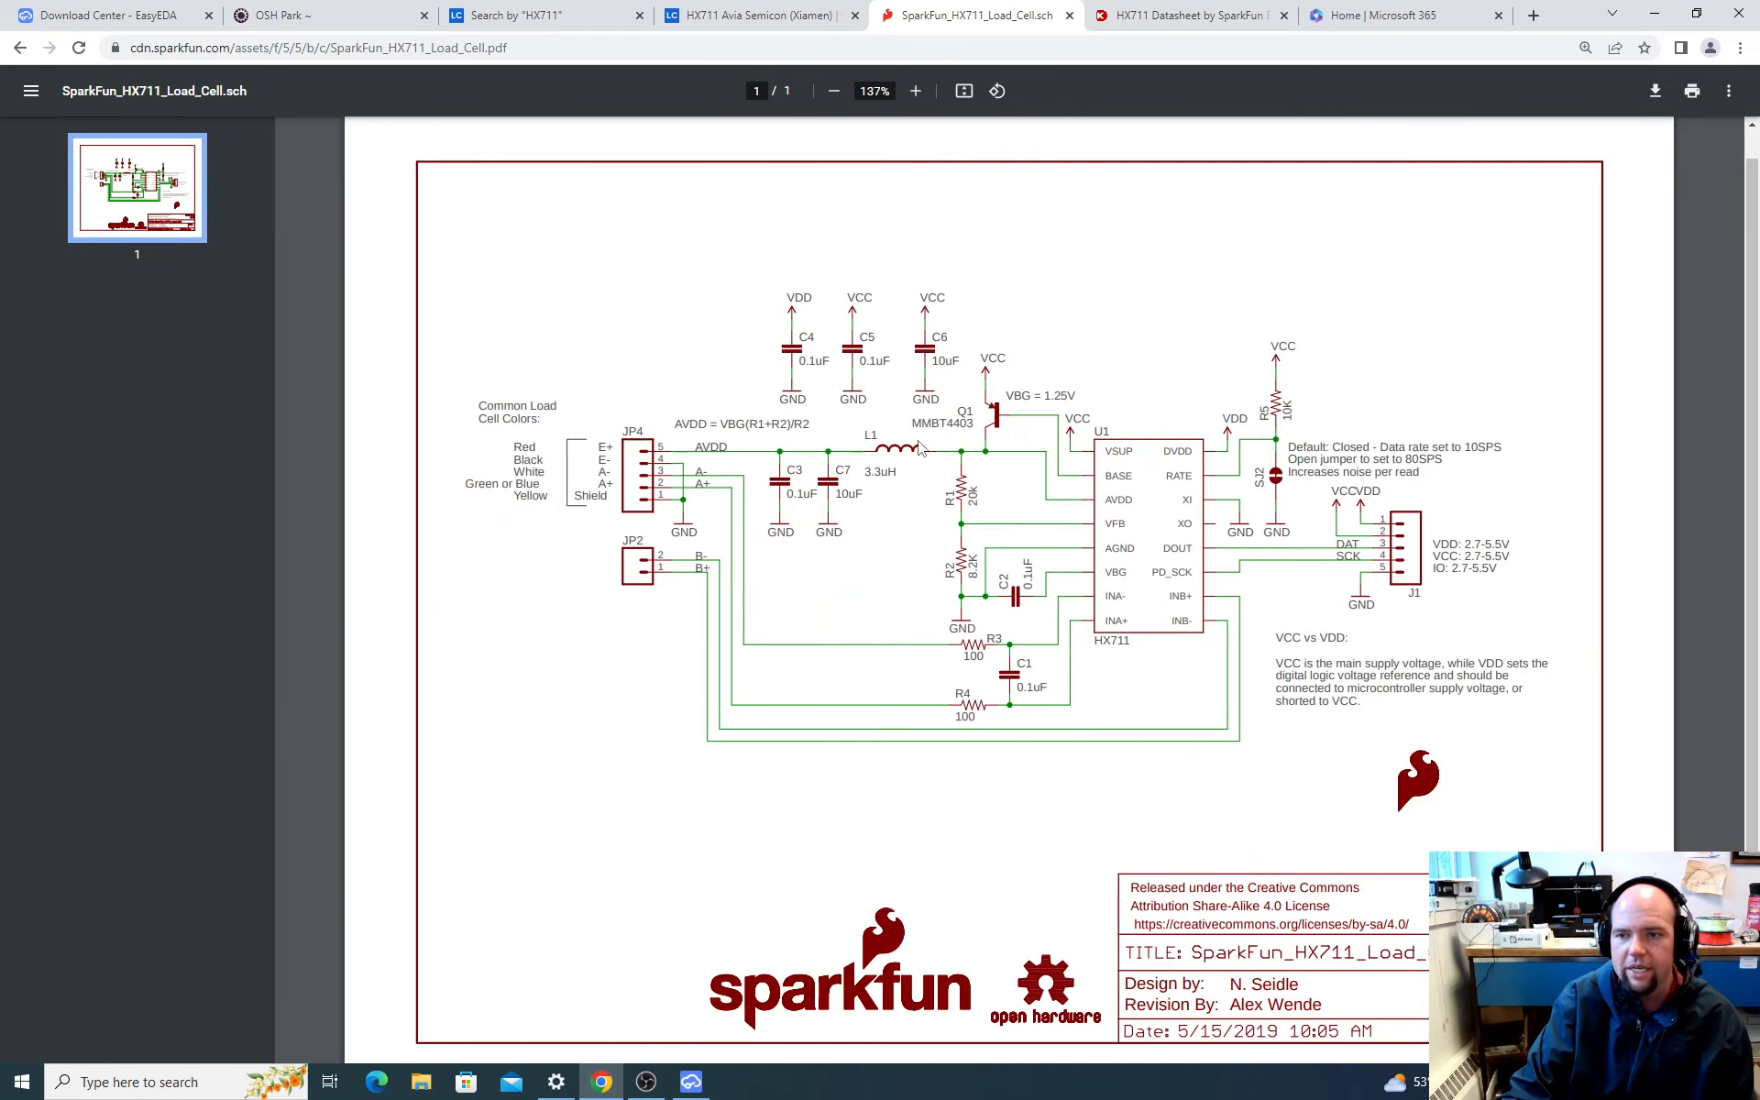
{"action": "scroll", "coordinate": [921, 443], "scroll_direction": "up", "scroll_amount": 4, "text": "ctrl"}
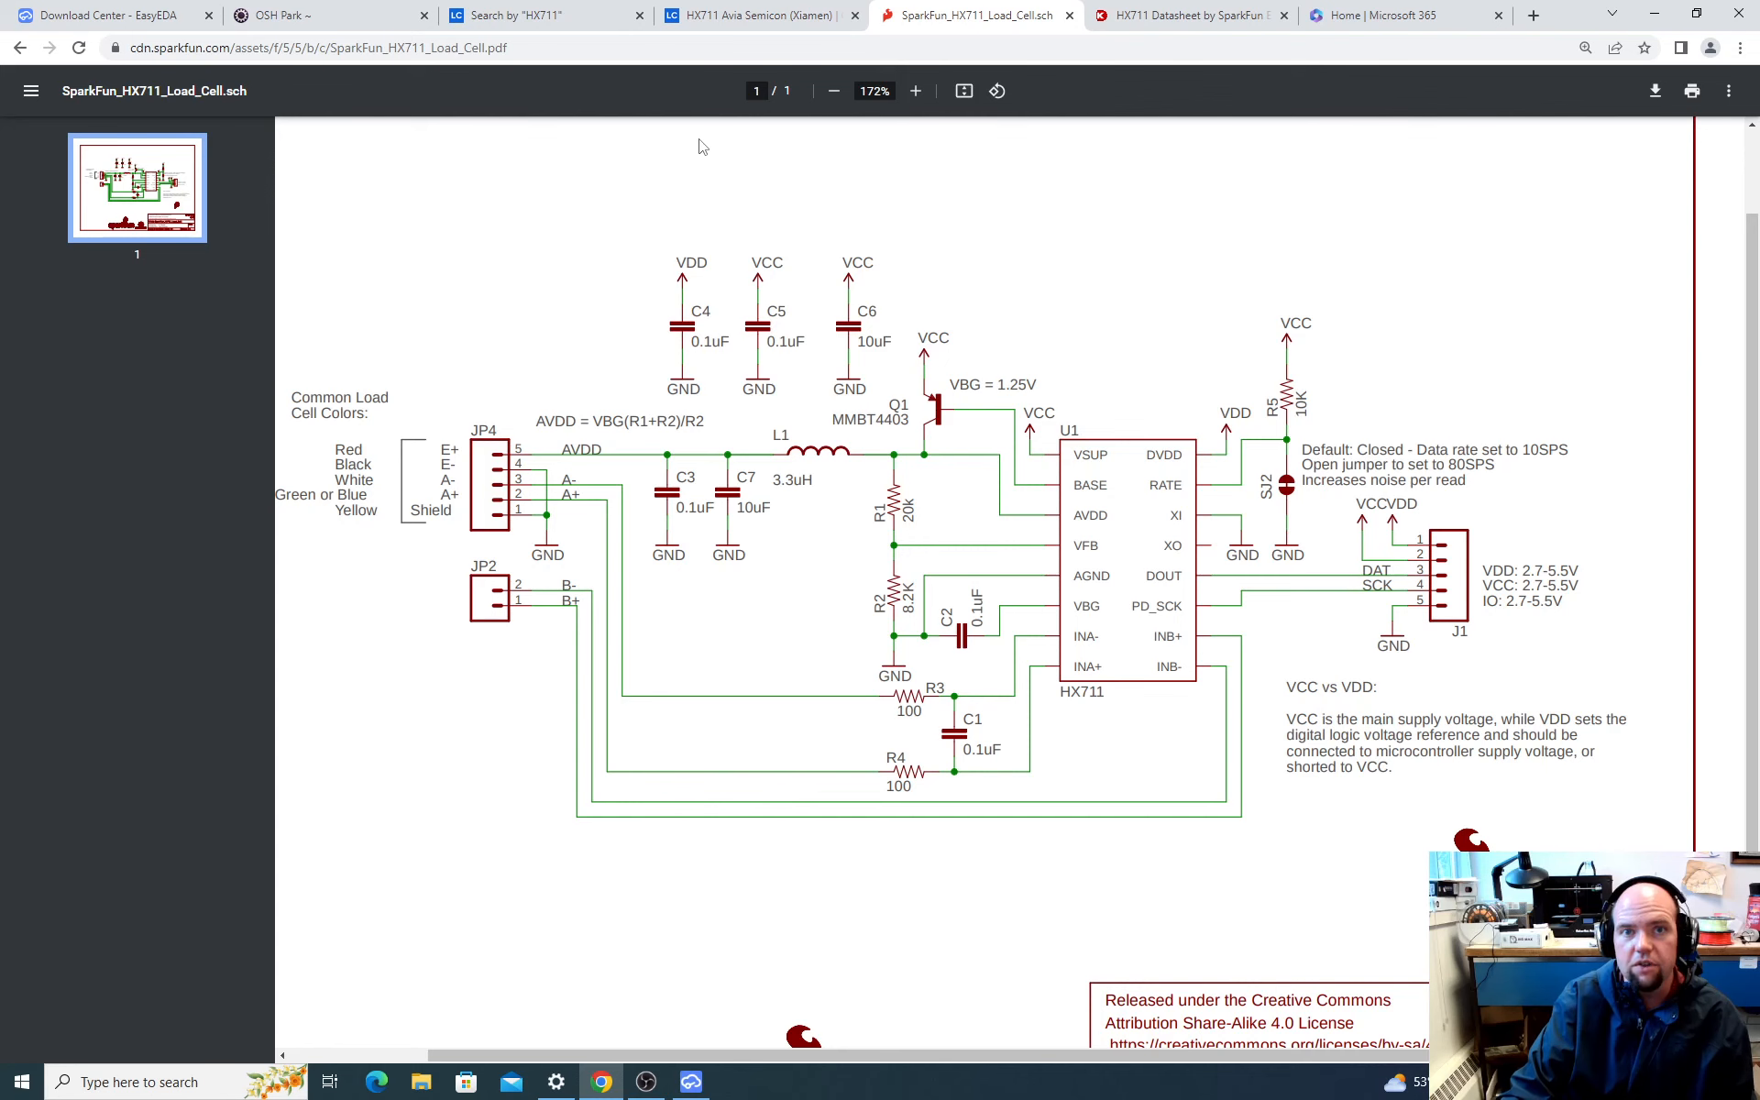
Step: Find the open HX711 datasheet on Digi-Key and read its description, features, pin table and power supply options
{"action": "left_click", "coordinate": [717, 21]}
{"action": "left_click", "coordinate": [548, 20]}
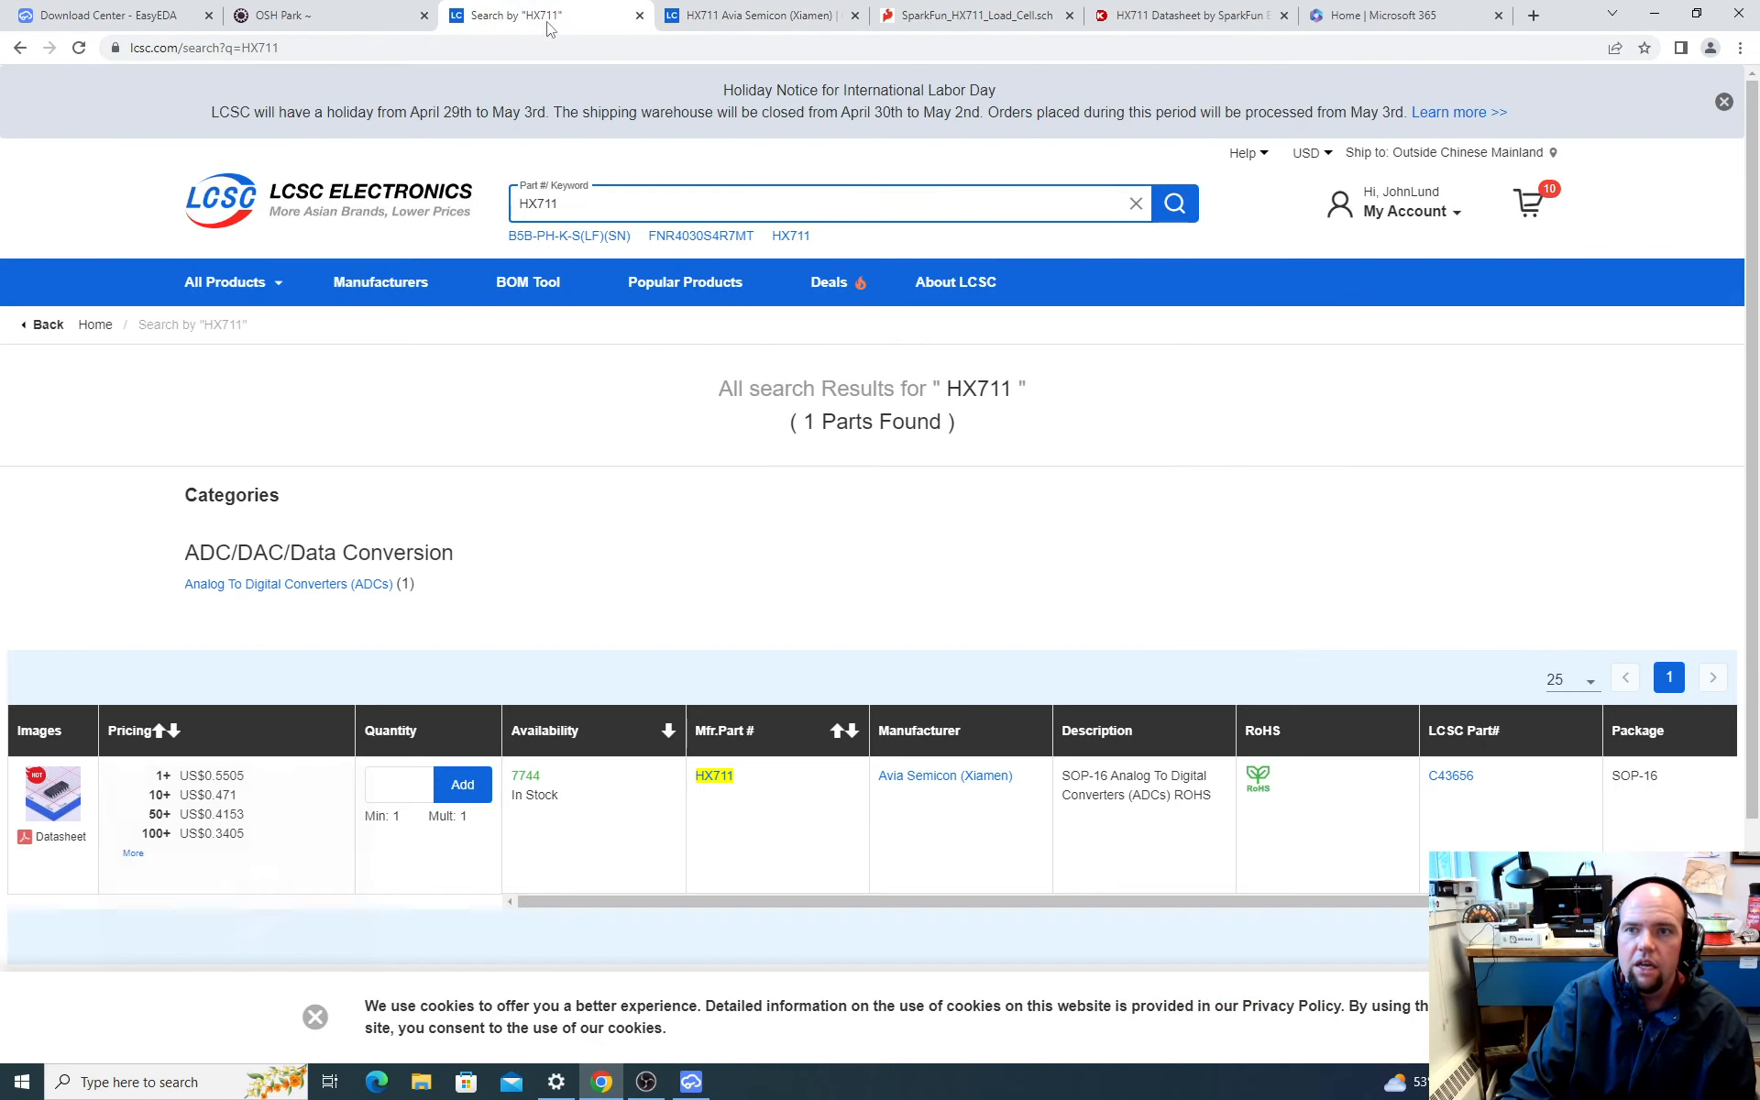
{"action": "left_click", "coordinate": [1142, 15]}
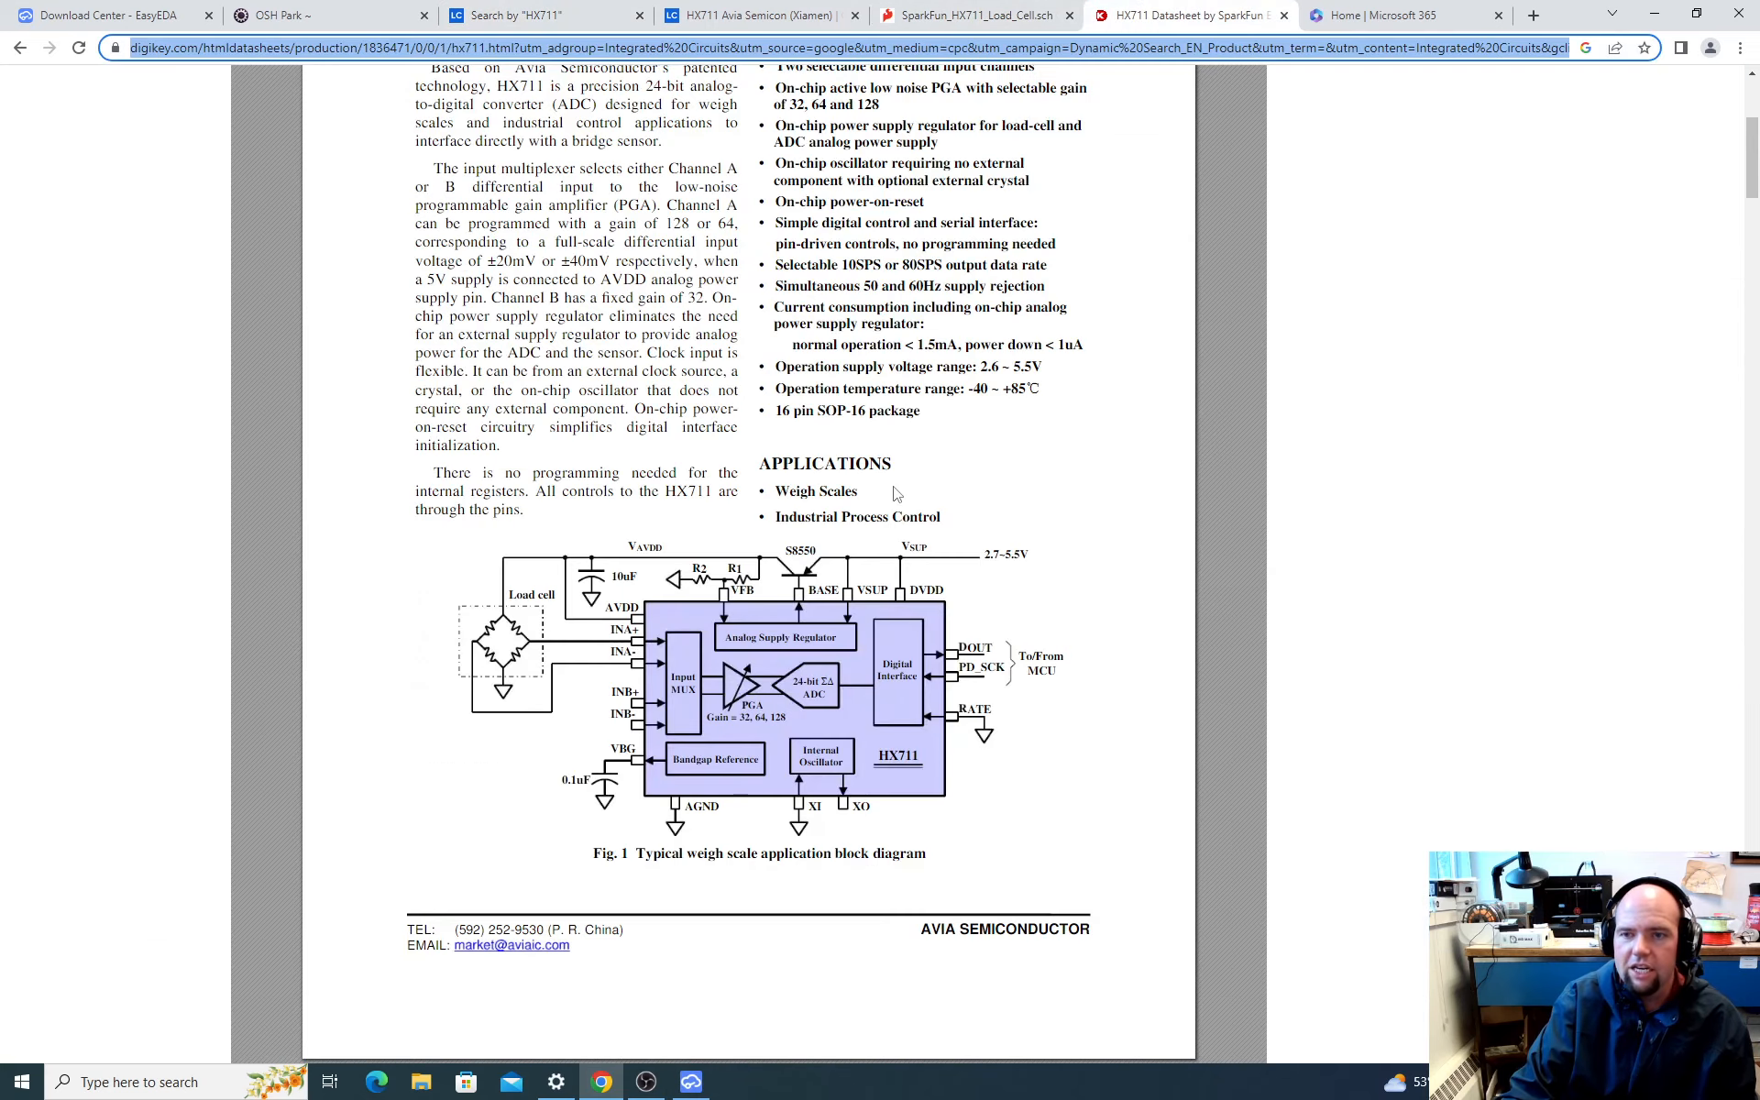
{"action": "scroll", "coordinate": [631, 491], "scroll_direction": "up", "scroll_amount": 2, "text": "ctrl"}
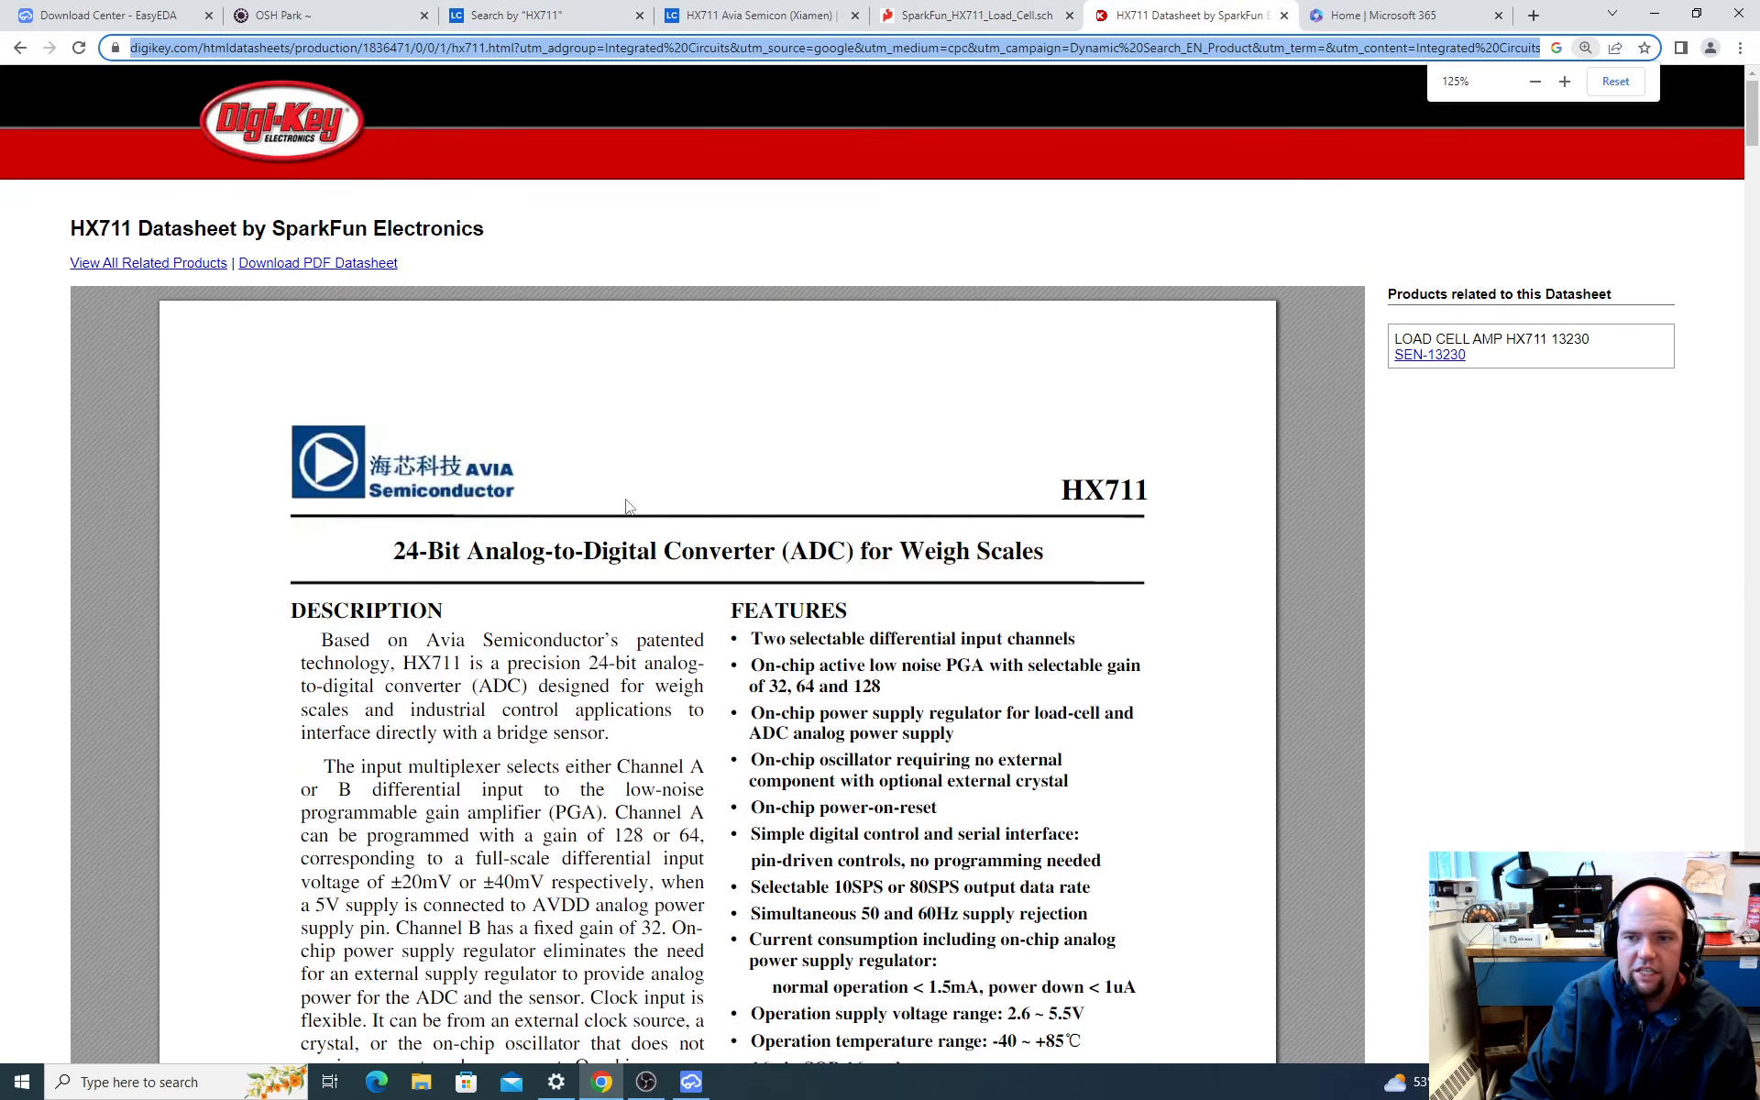
{"action": "scroll", "coordinate": [527, 536], "scroll_direction": "down", "scroll_amount": 1}
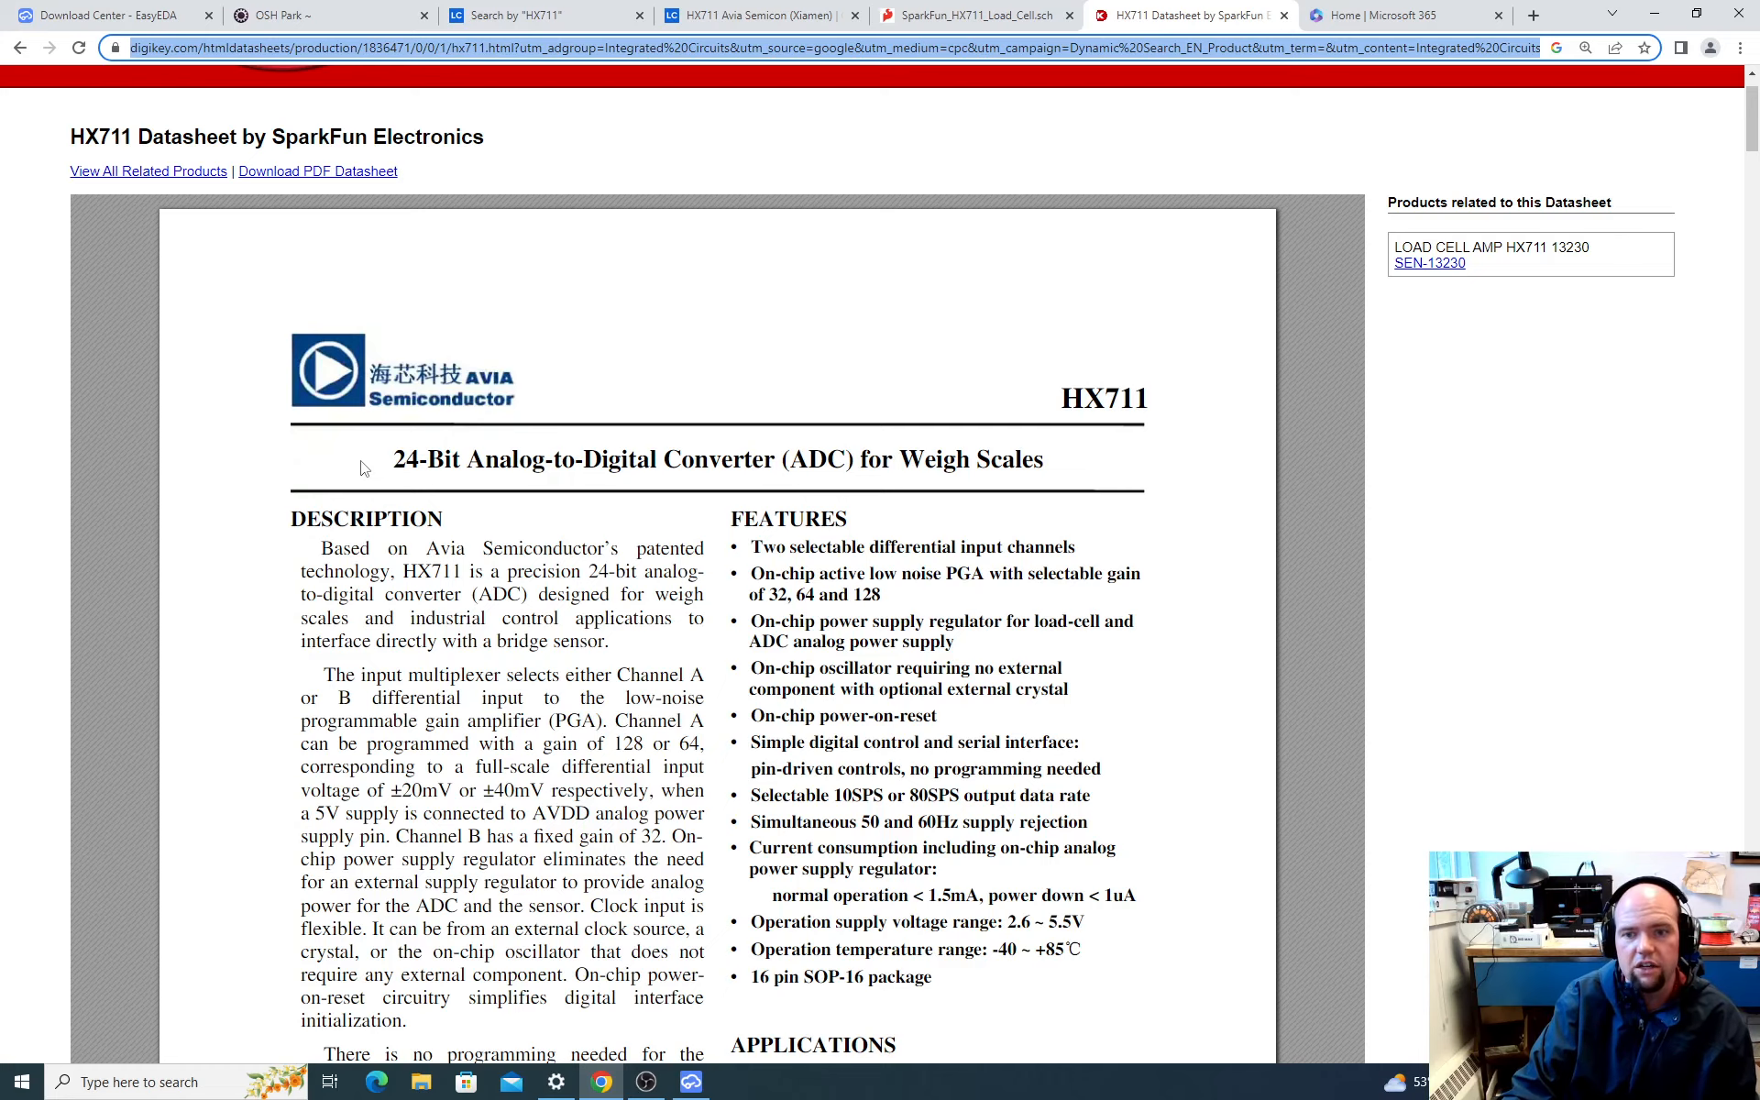
{"action": "scroll", "coordinate": [367, 472], "scroll_direction": "down", "scroll_amount": 1}
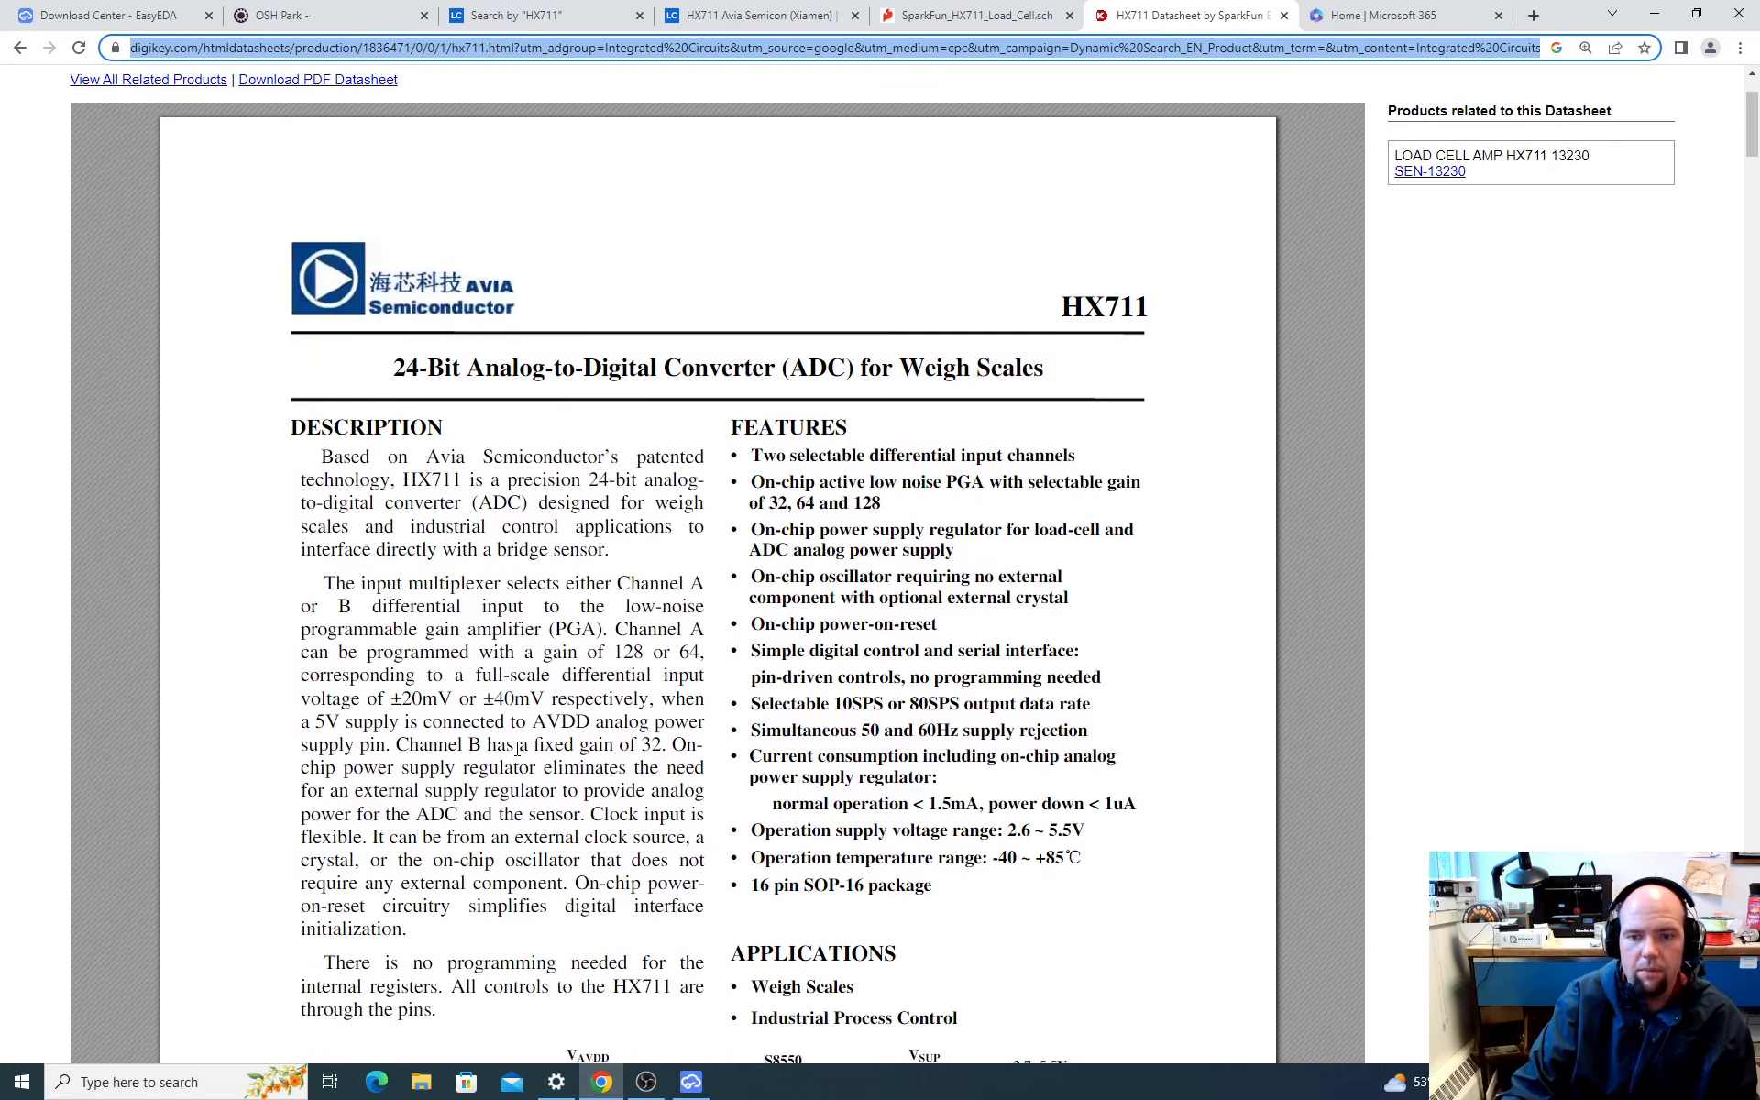
{"action": "scroll", "coordinate": [516, 749], "scroll_direction": "down", "scroll_amount": 2}
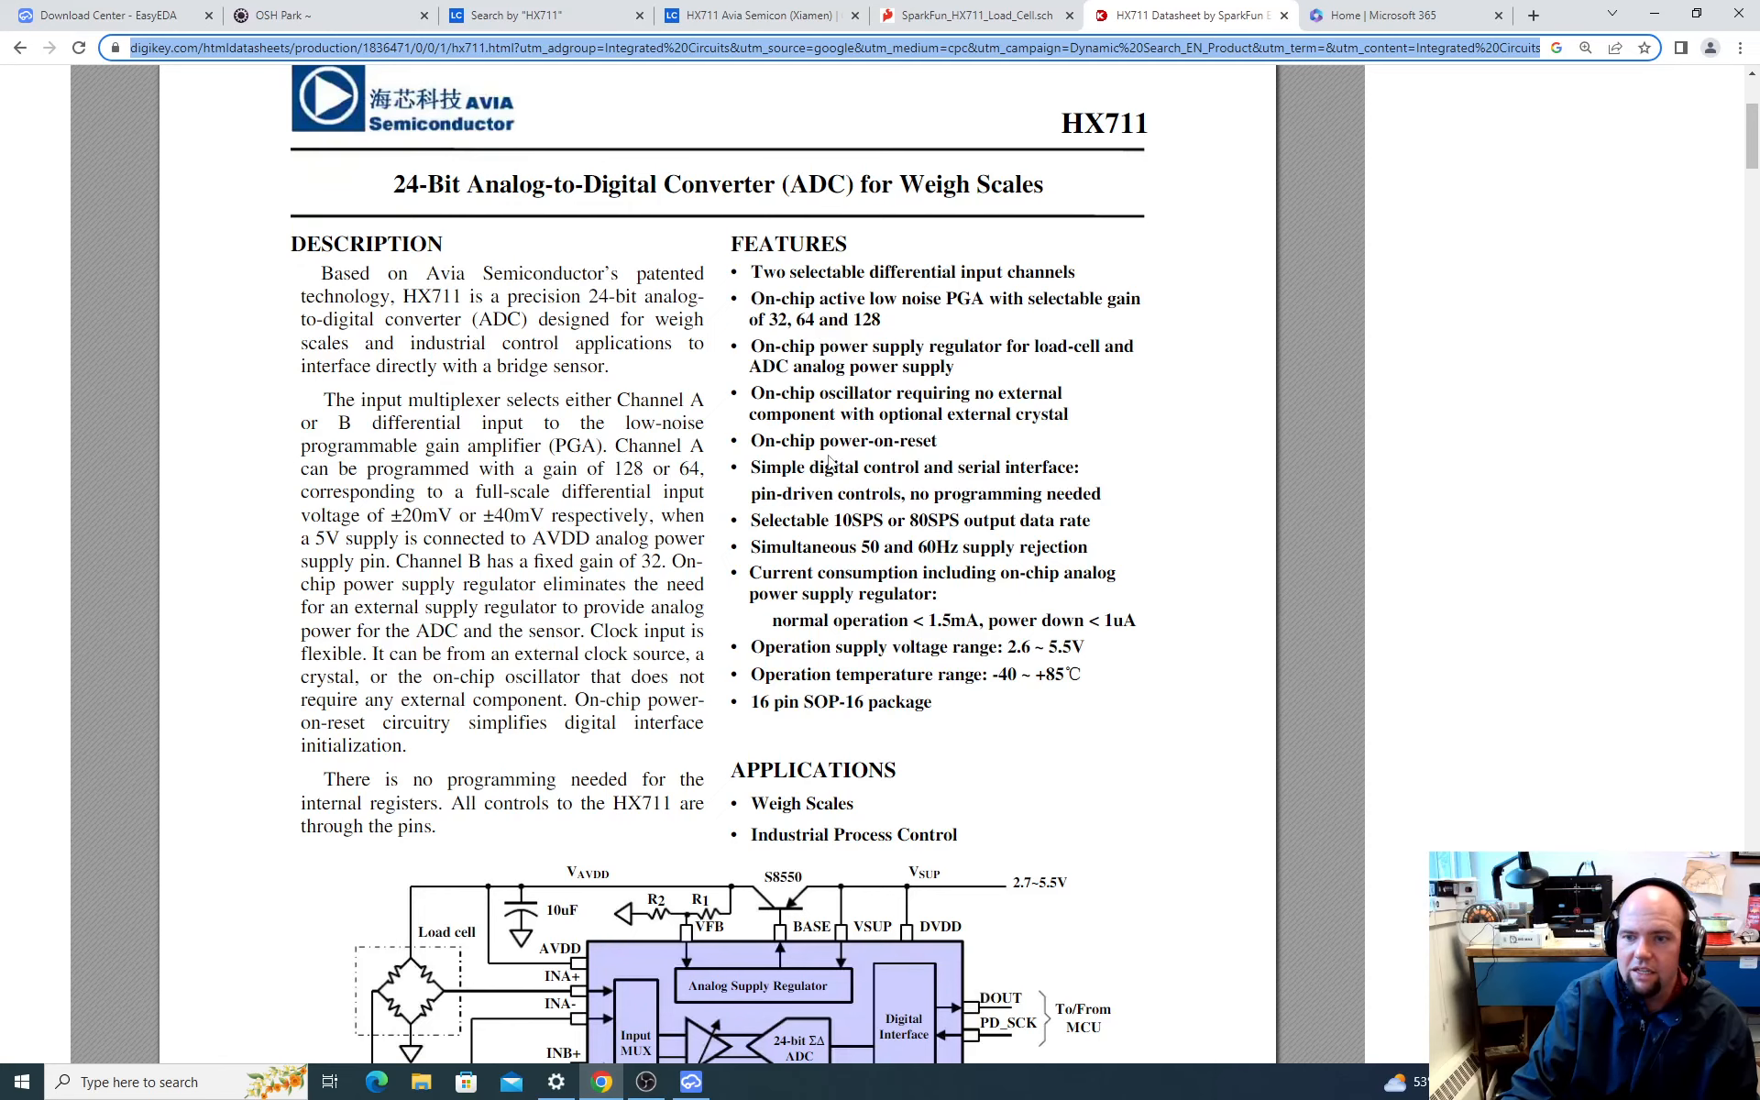
{"action": "scroll", "coordinate": [821, 488], "scroll_direction": "down", "scroll_amount": 20}
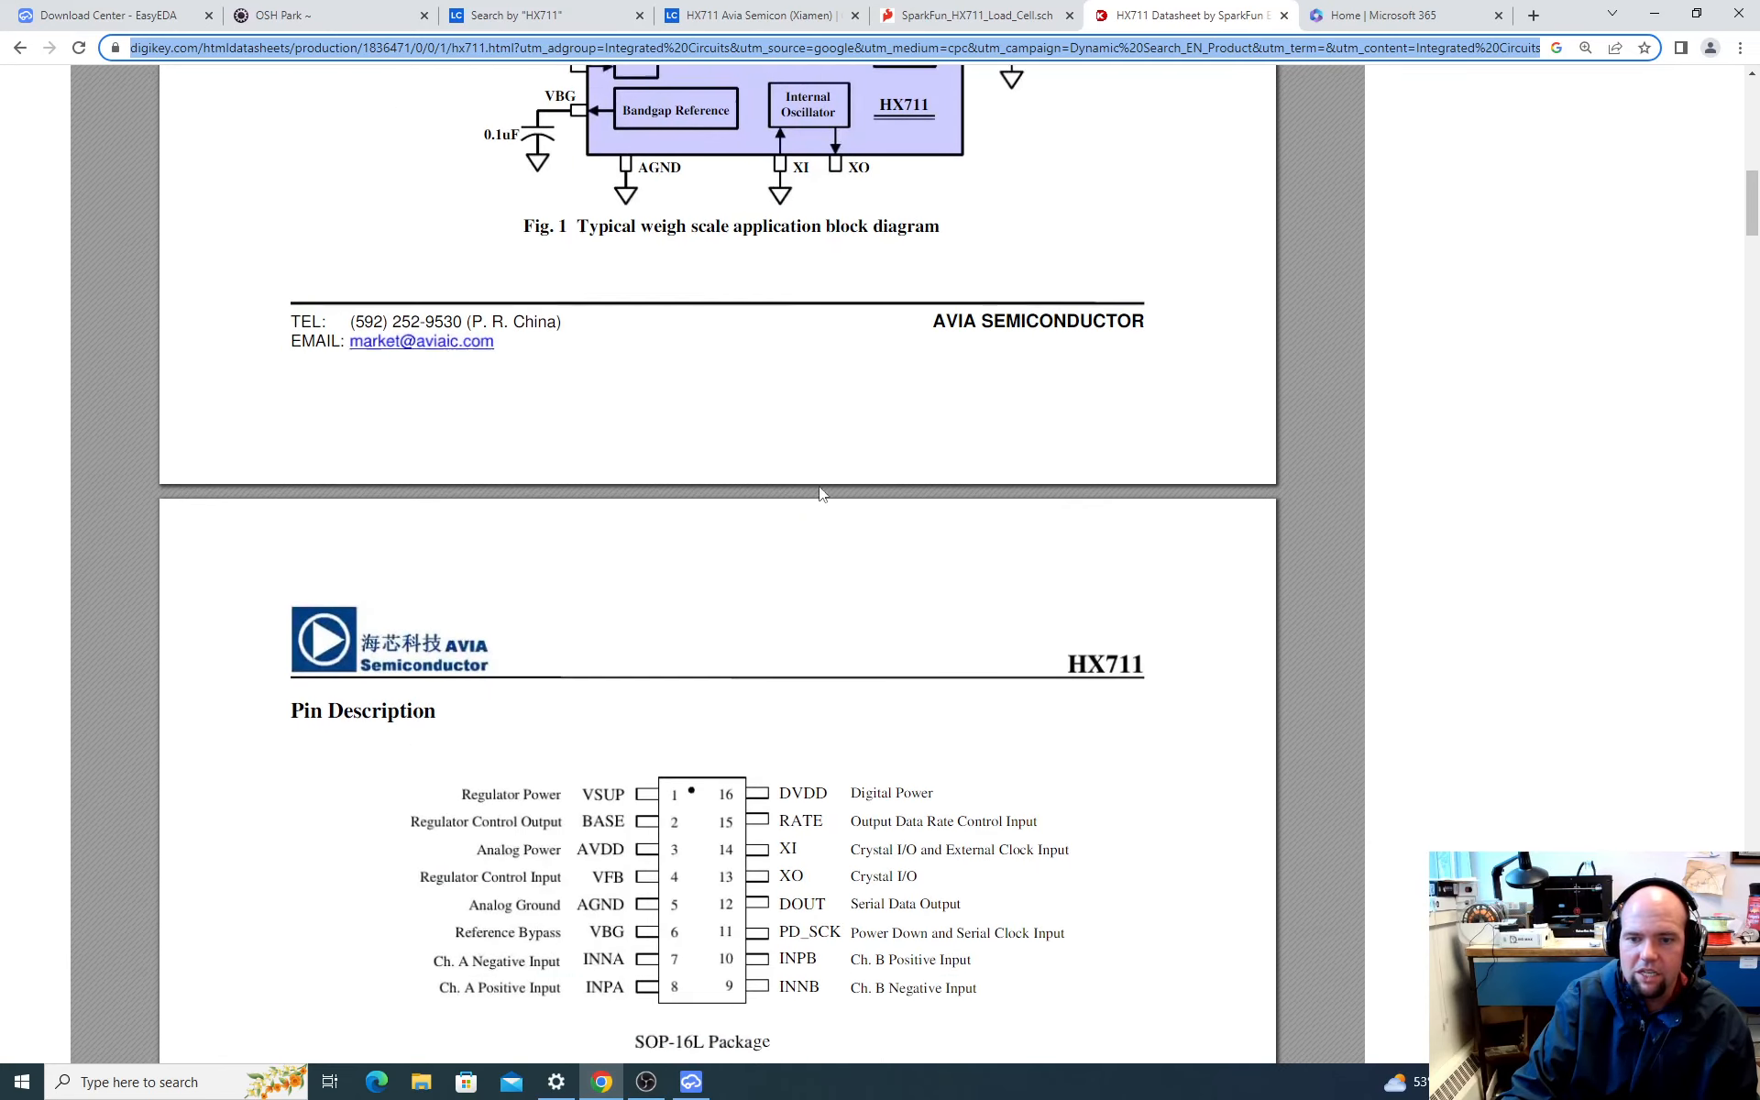
{"action": "scroll", "coordinate": [752, 496], "scroll_direction": "down", "scroll_amount": 10}
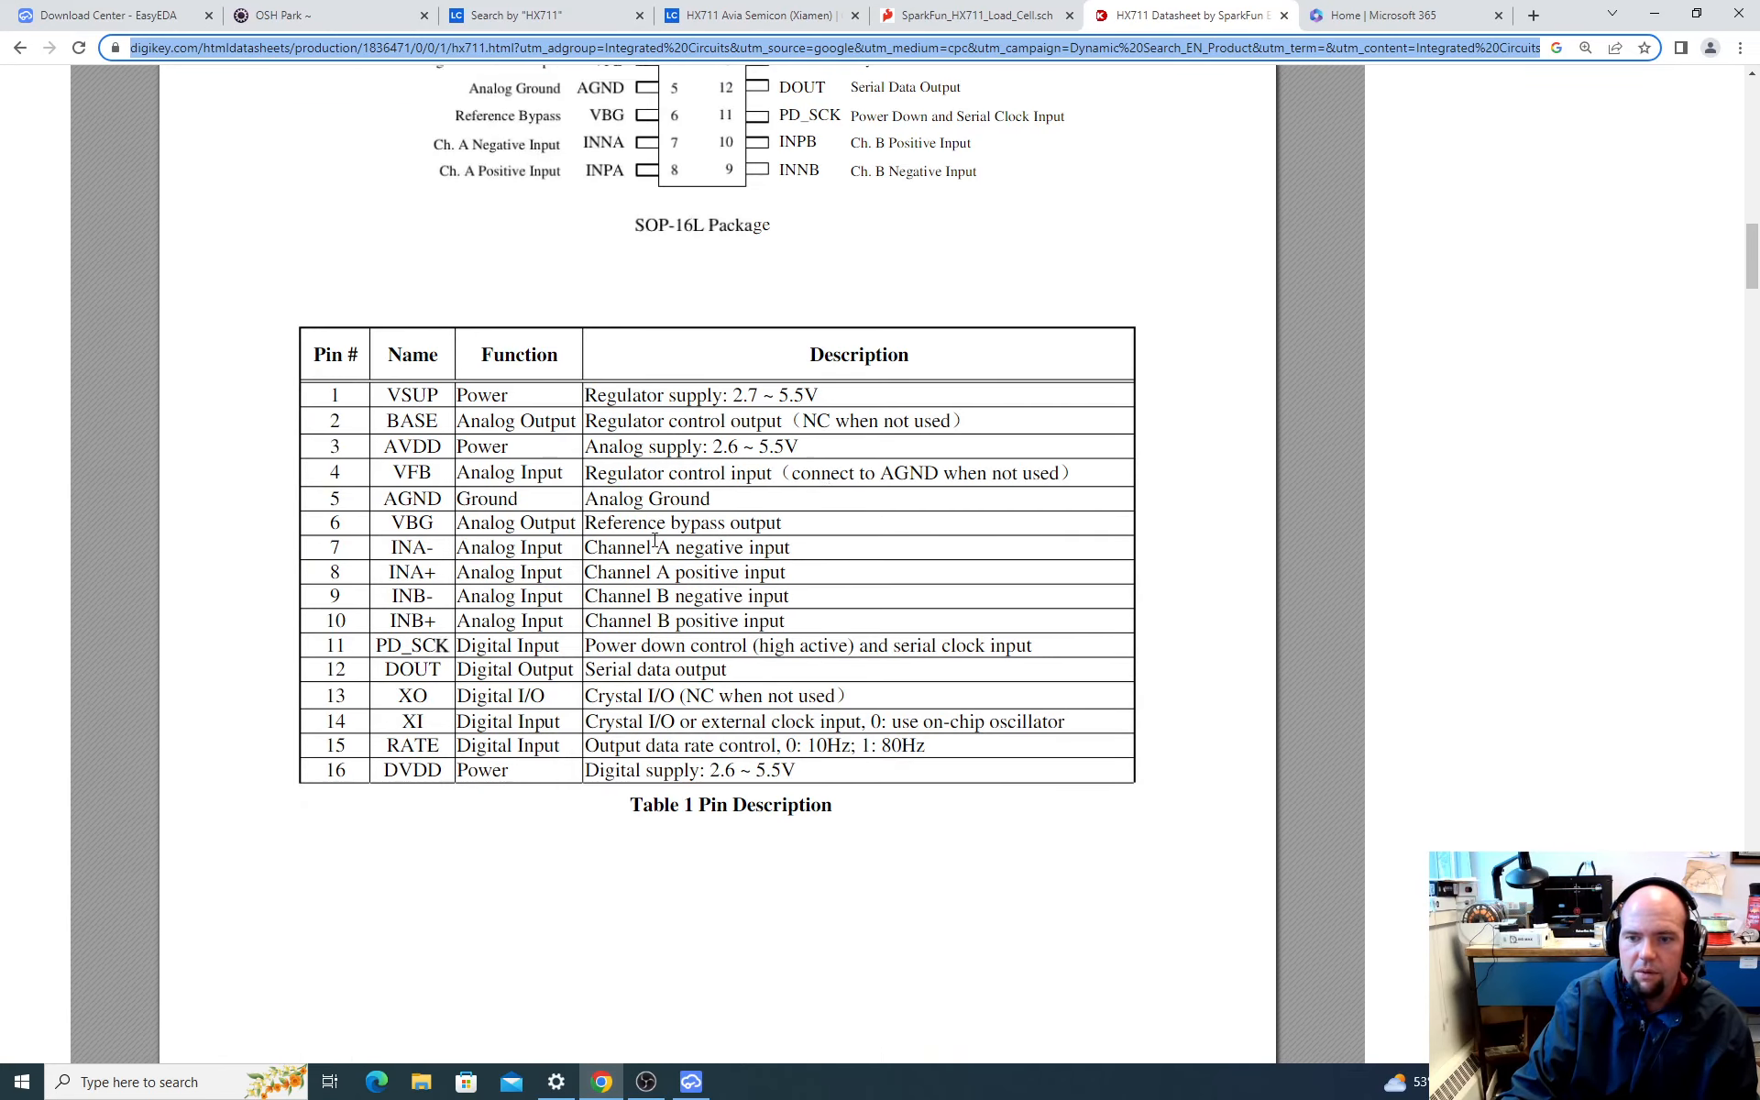
{"action": "scroll", "coordinate": [654, 541], "scroll_direction": "down", "scroll_amount": 15}
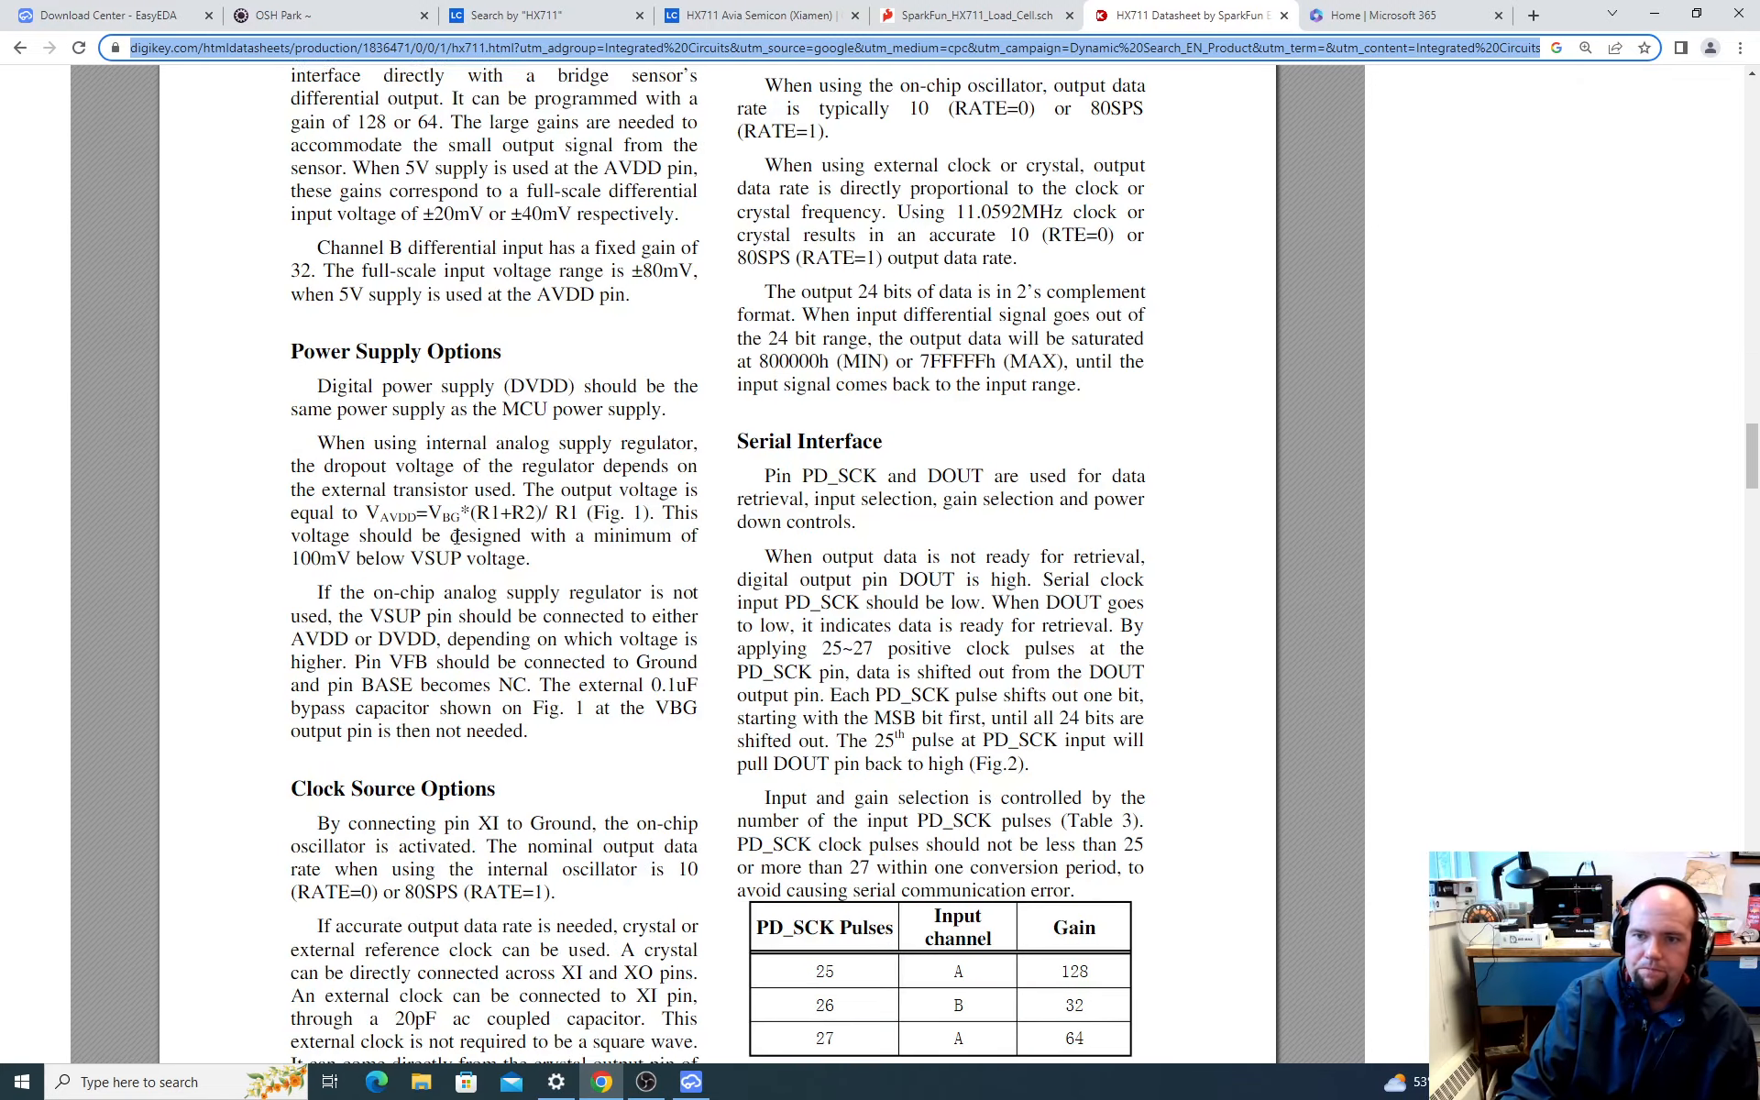
Step: Return to the datasheet's first page and examine the typical weigh scale application block diagram
{"action": "scroll", "coordinate": [456, 539], "scroll_direction": "up", "scroll_amount": 5}
{"action": "scroll", "coordinate": [457, 537], "scroll_direction": "up", "scroll_amount": 20}
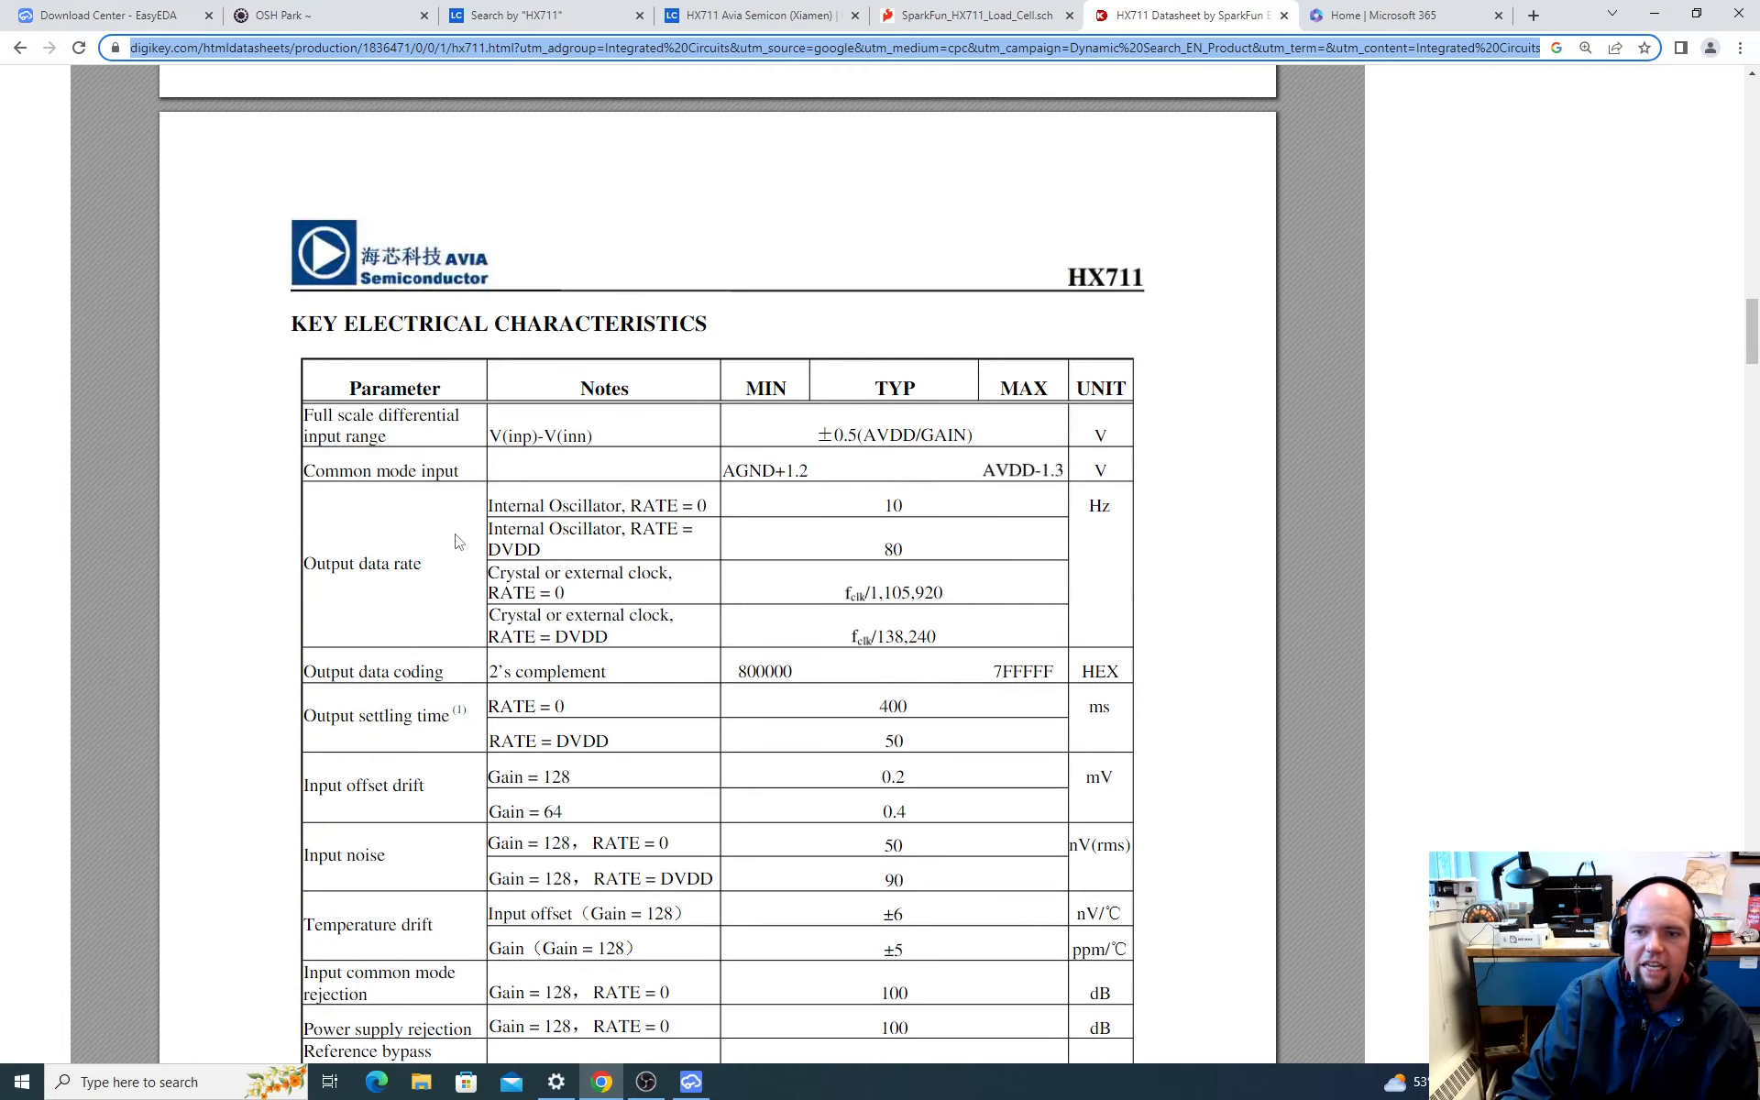
{"action": "scroll", "coordinate": [456, 540], "scroll_direction": "up", "scroll_amount": 5}
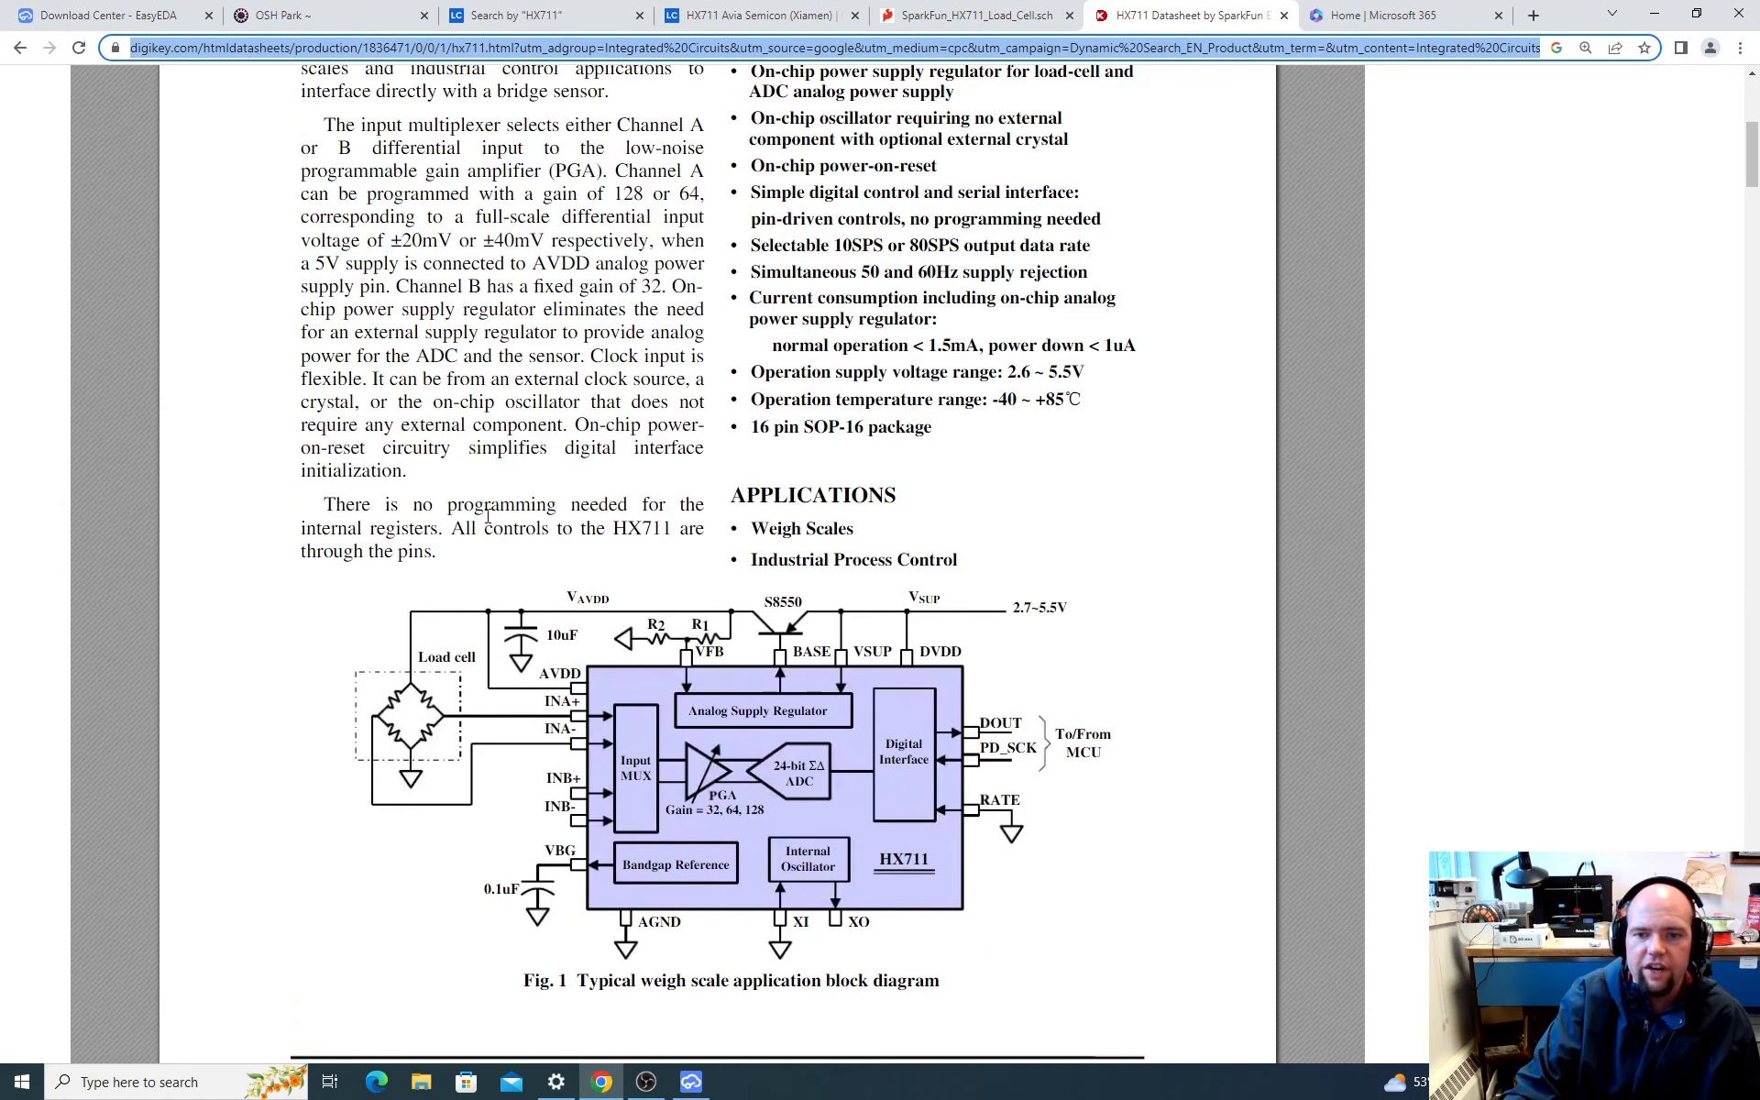
{"action": "scroll", "coordinate": [576, 626], "scroll_direction": "down", "scroll_amount": 2}
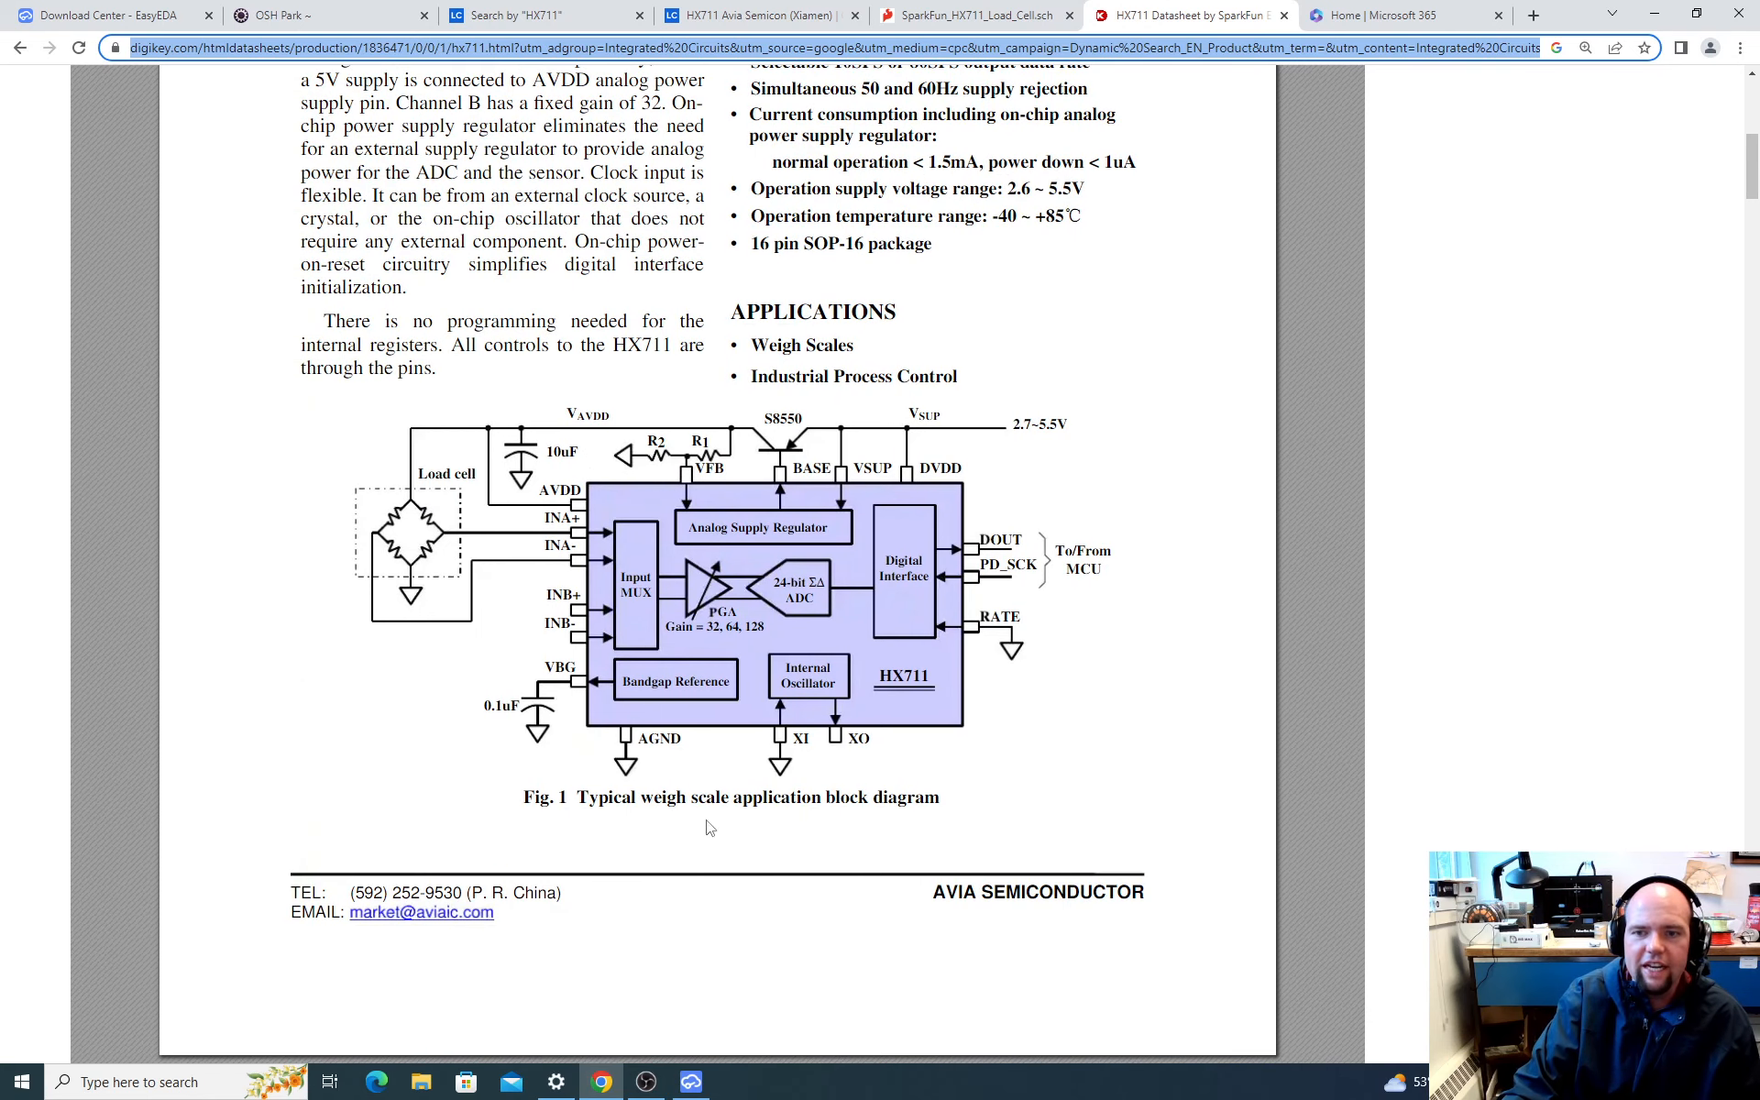
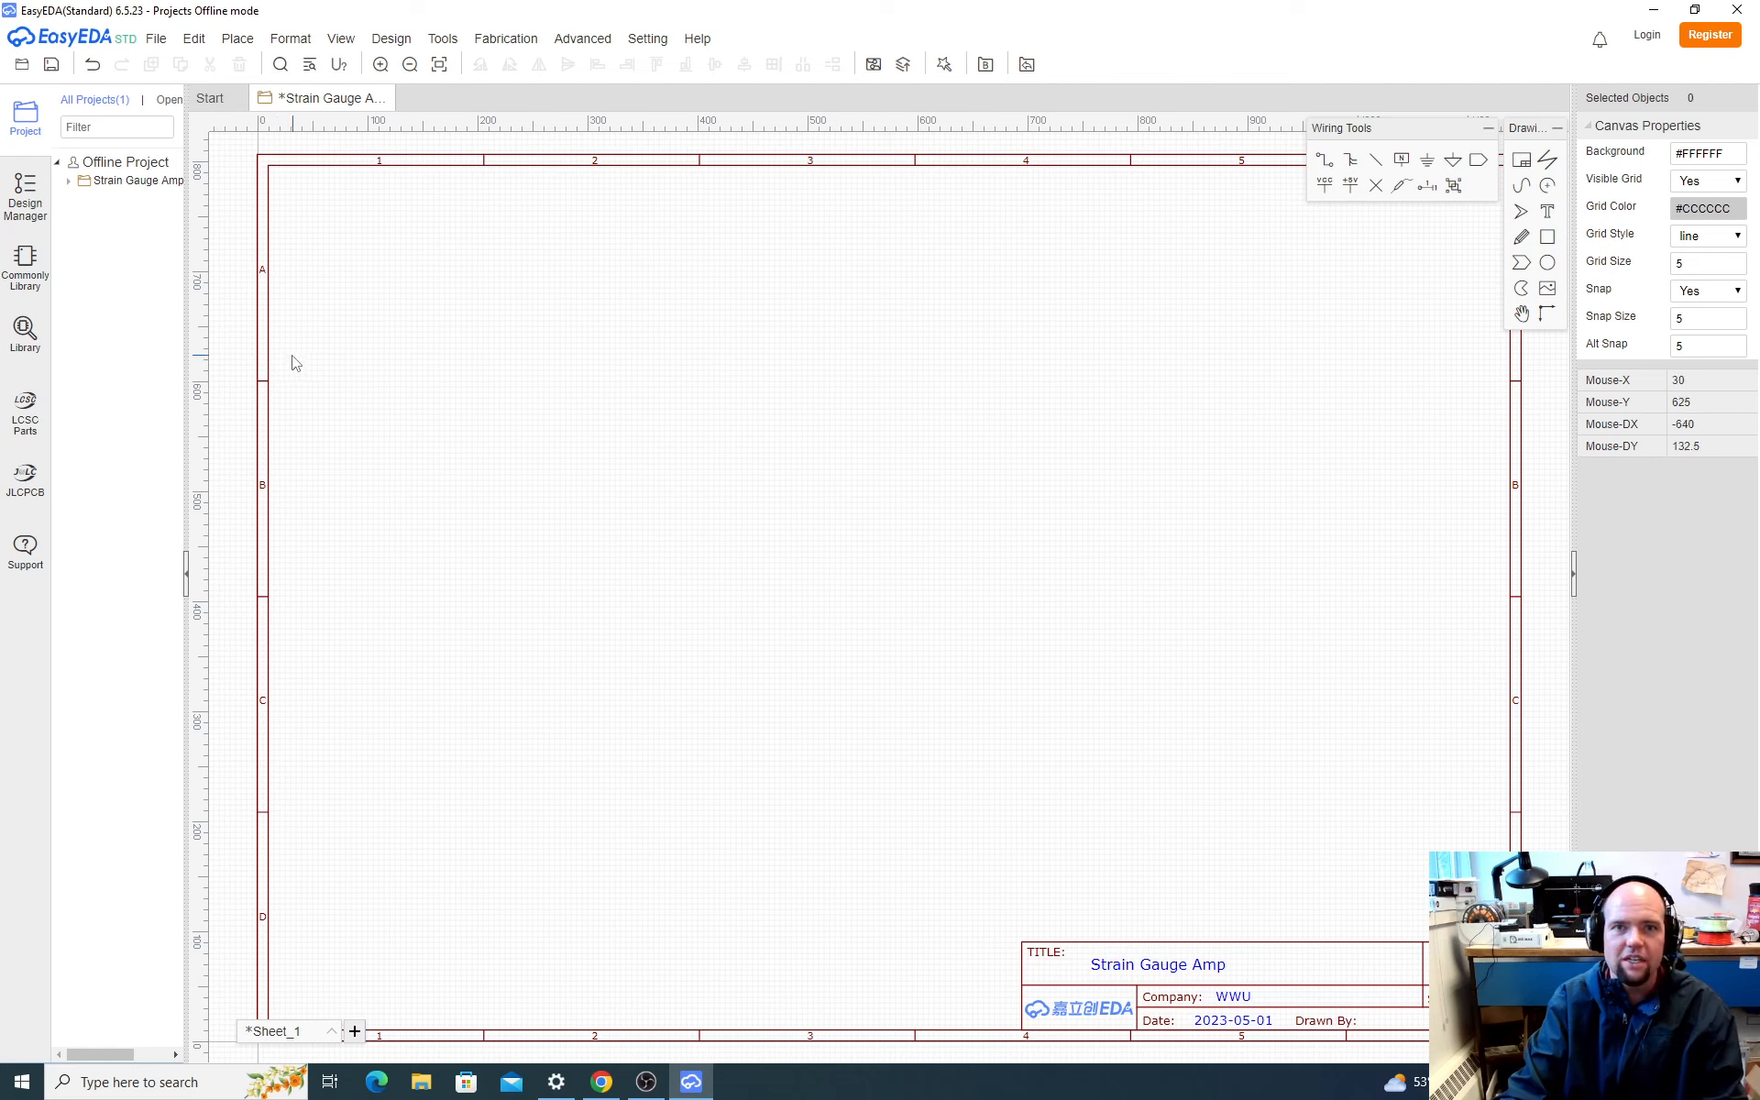
Step: Open the component library and search it for HX711
{"action": "left_click", "coordinate": [24, 335]}
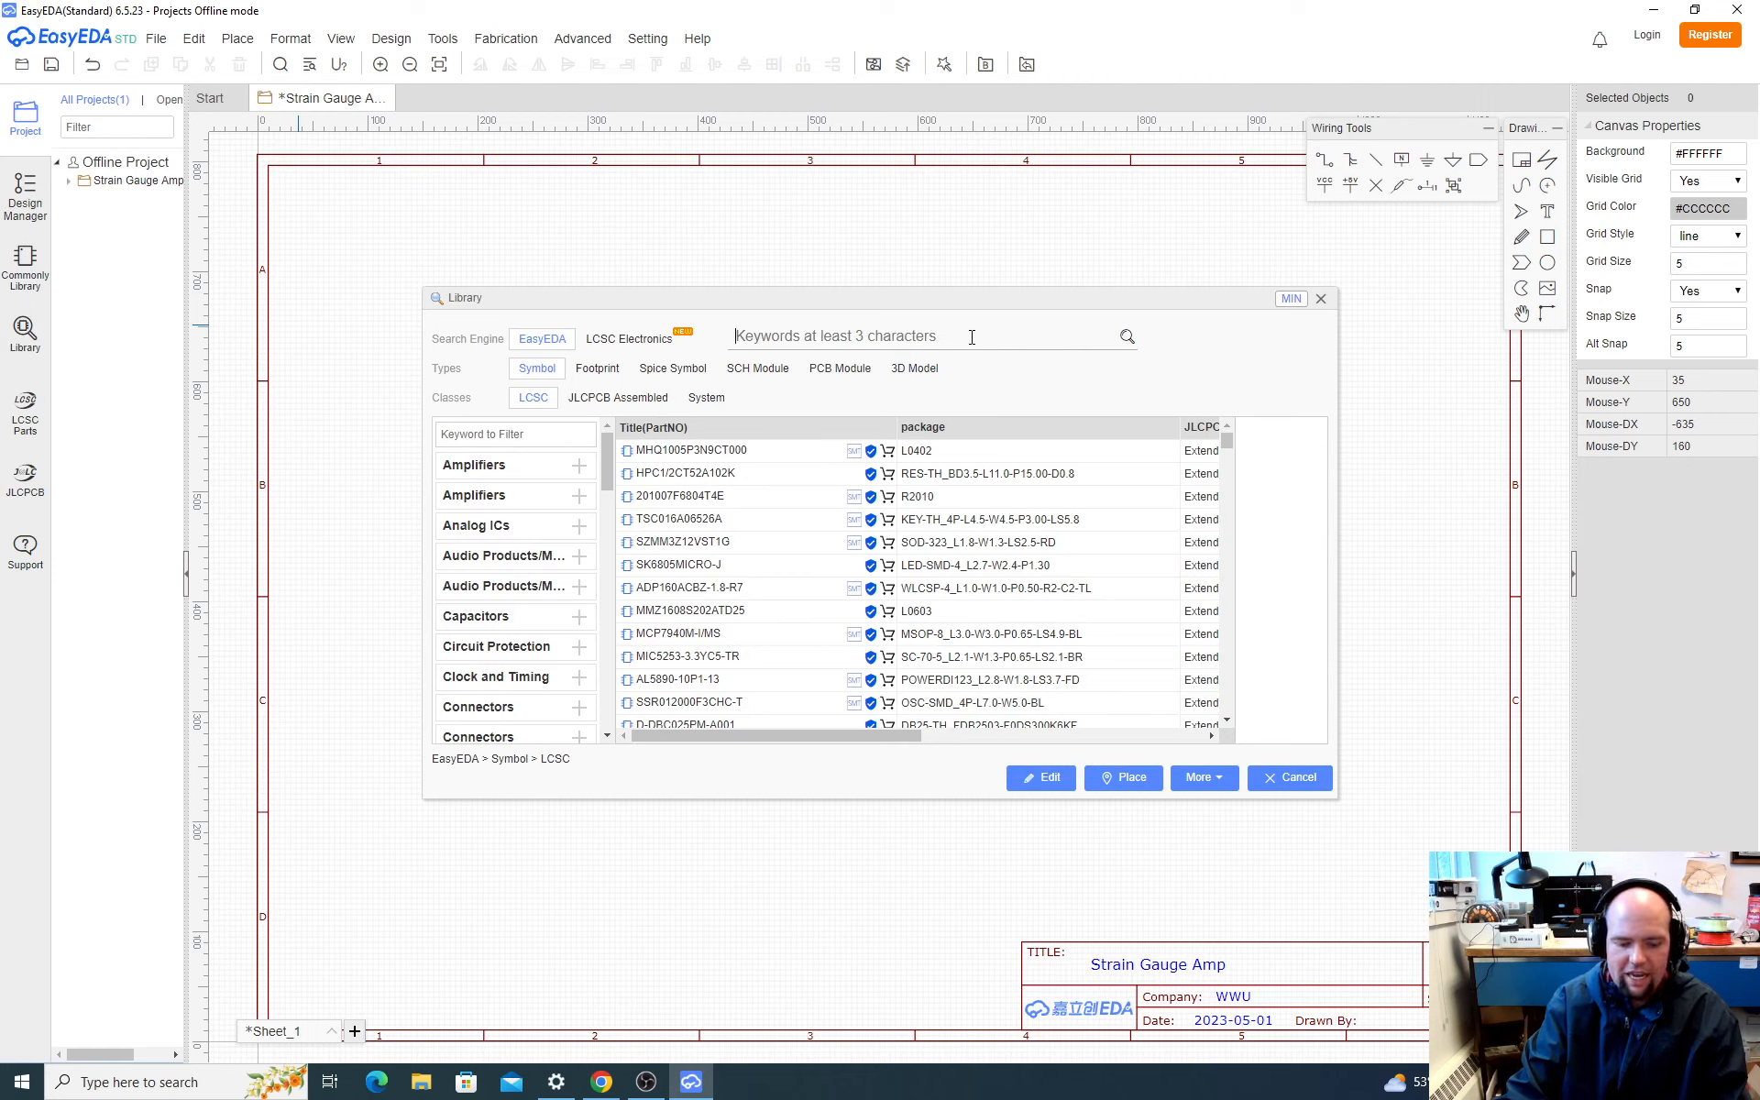
{"action": "type", "text": "HX"}
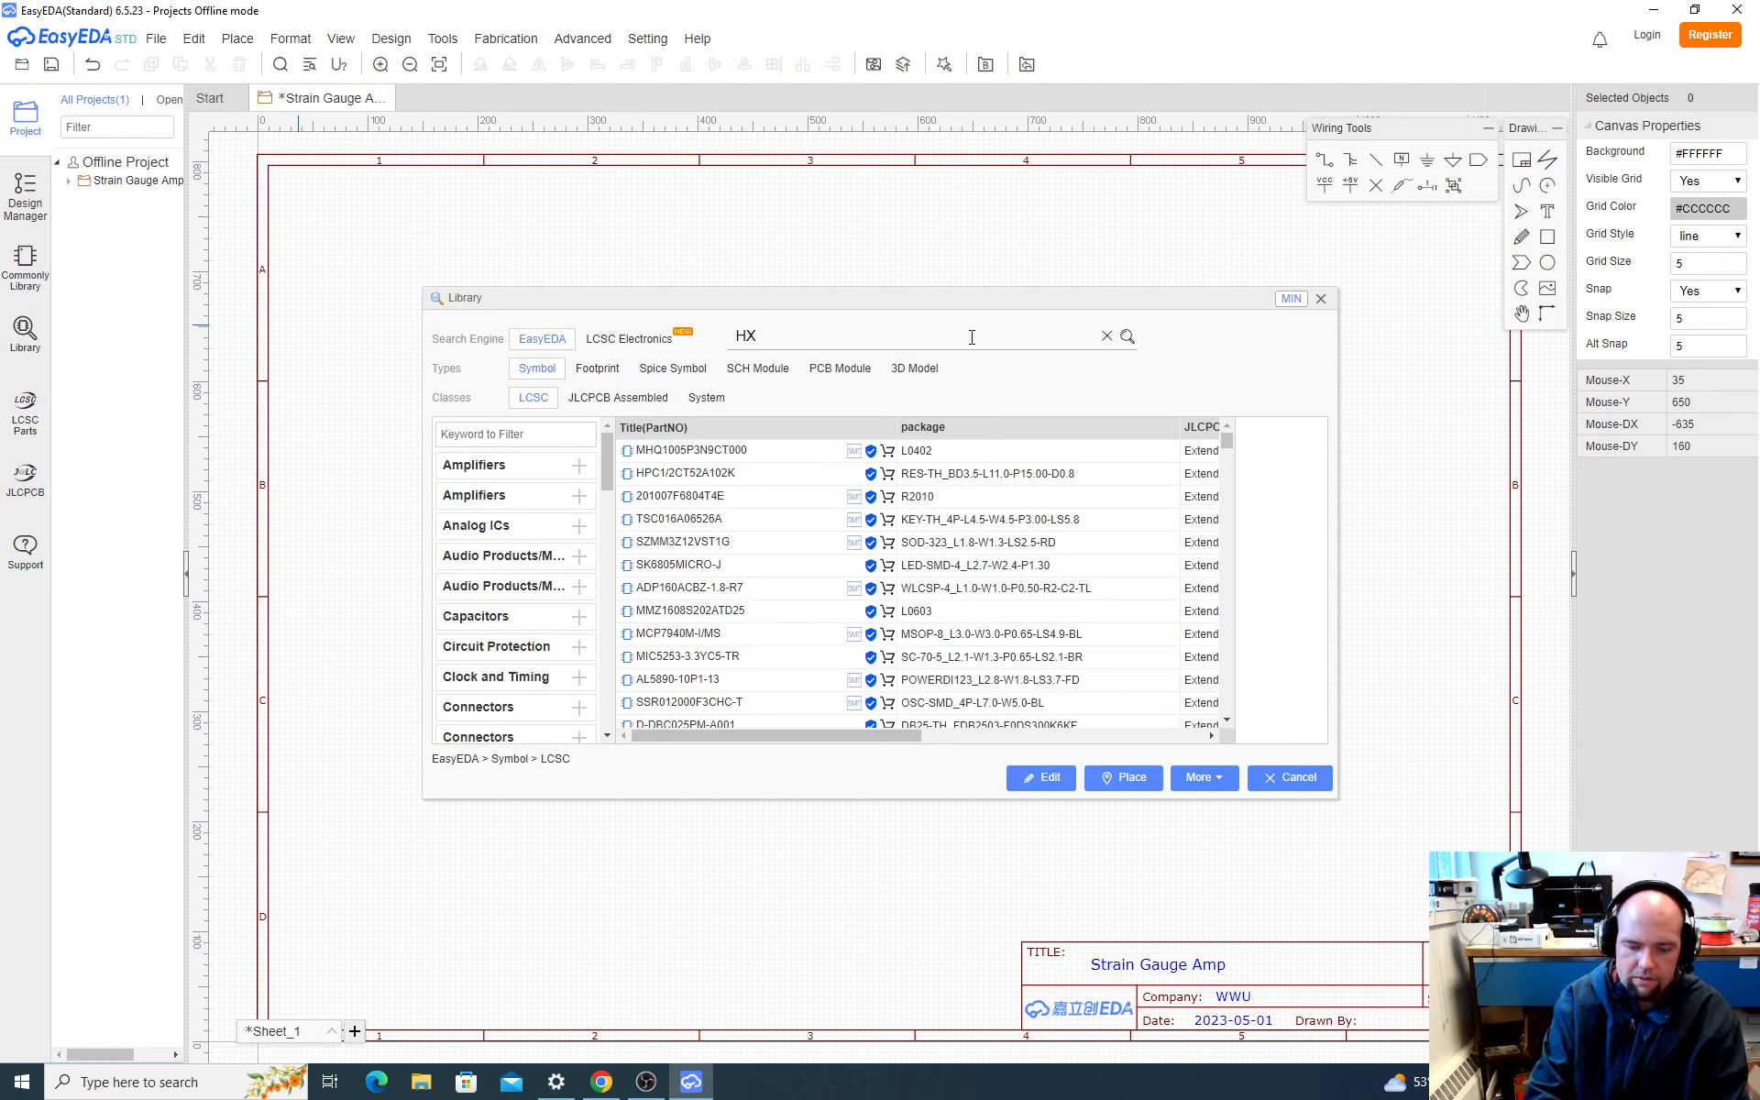
{"action": "type", "text": "711"}
{"action": "key", "text": "Return"}
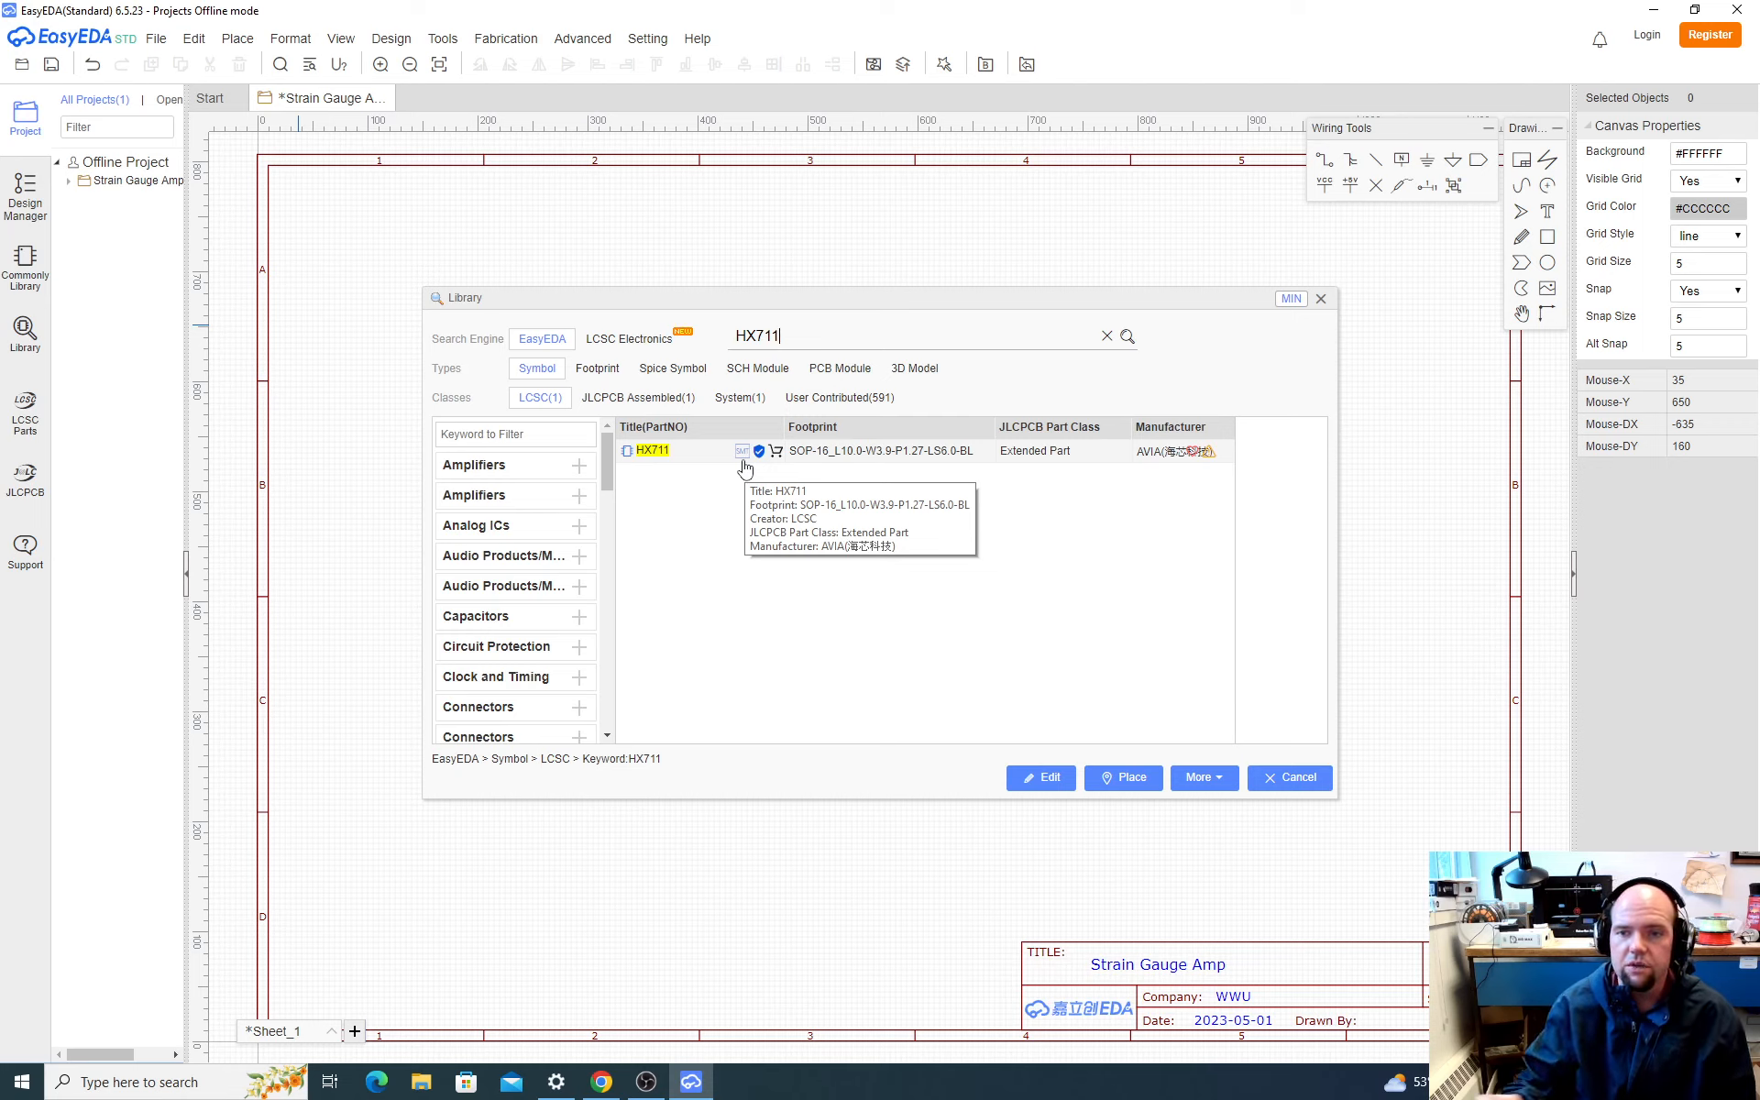
Step: Place one LCSC HX711 symbol with the SOP-16 footprint in the upper middle of the schematic sheet
{"action": "left_click", "coordinate": [883, 459]}
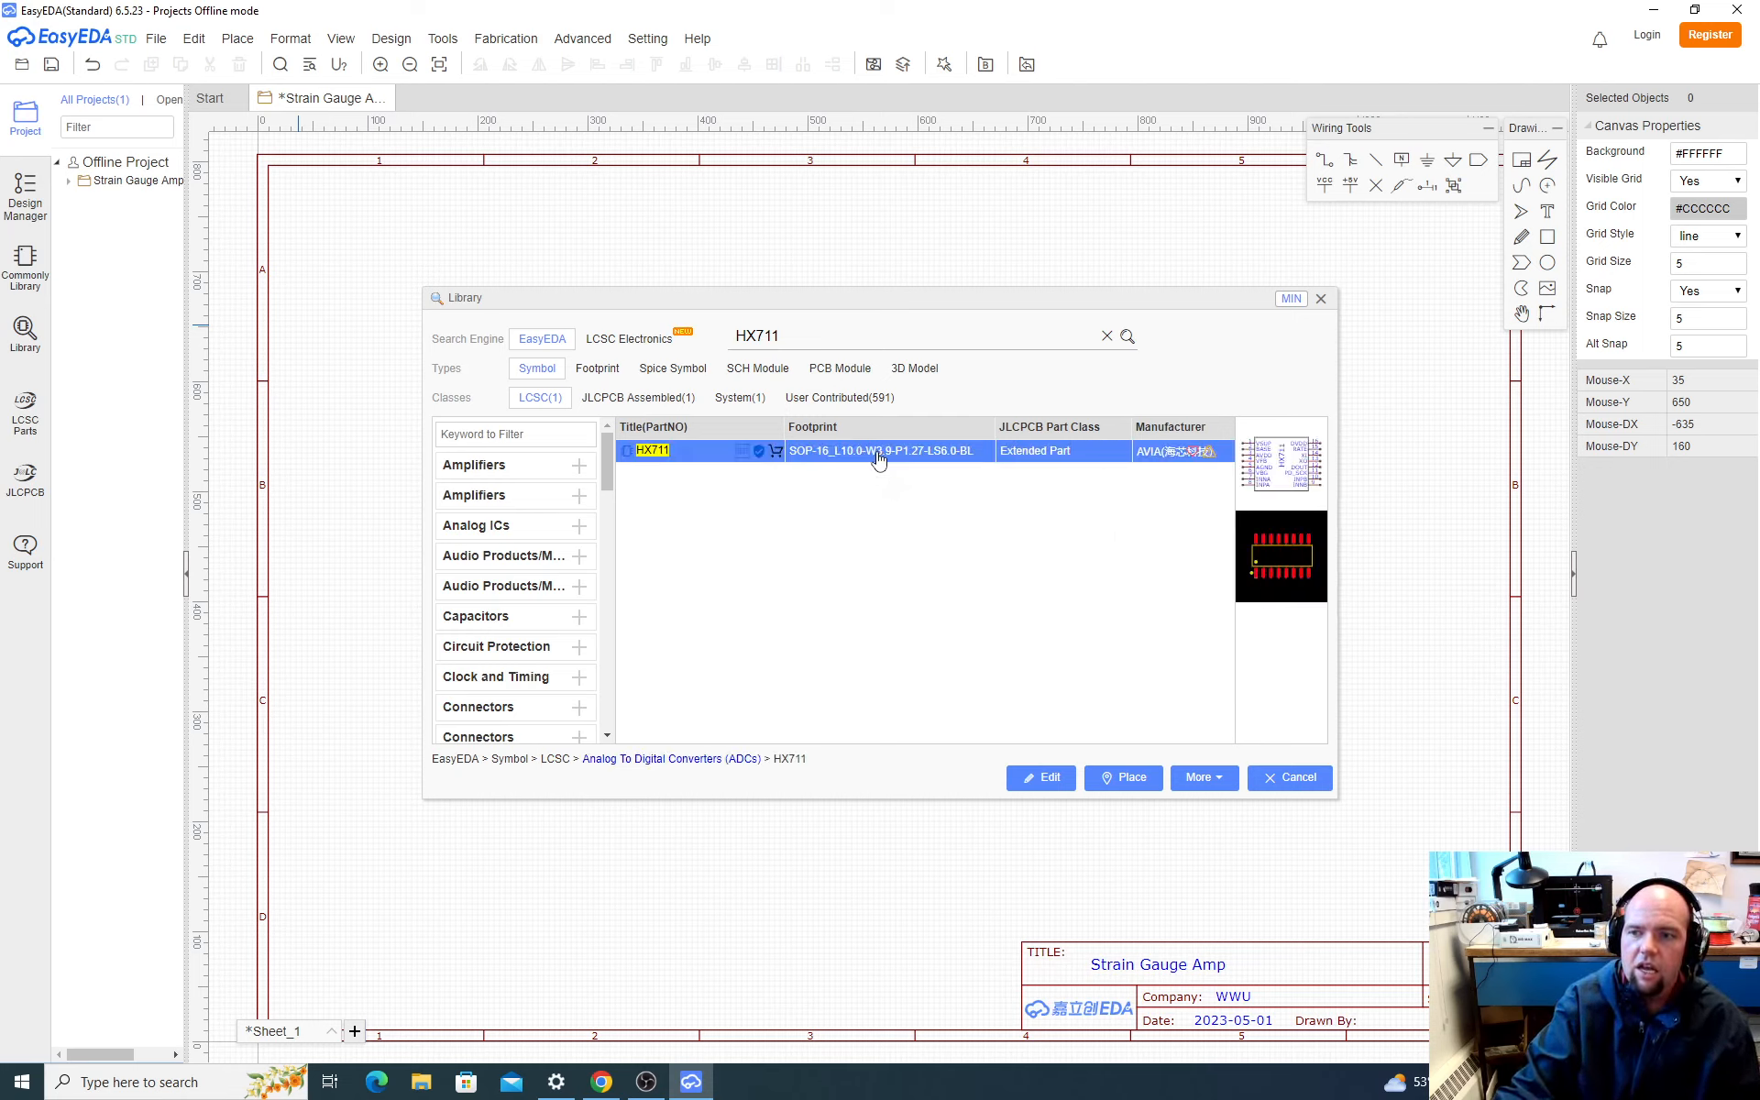
{"action": "left_click", "coordinate": [1125, 778]}
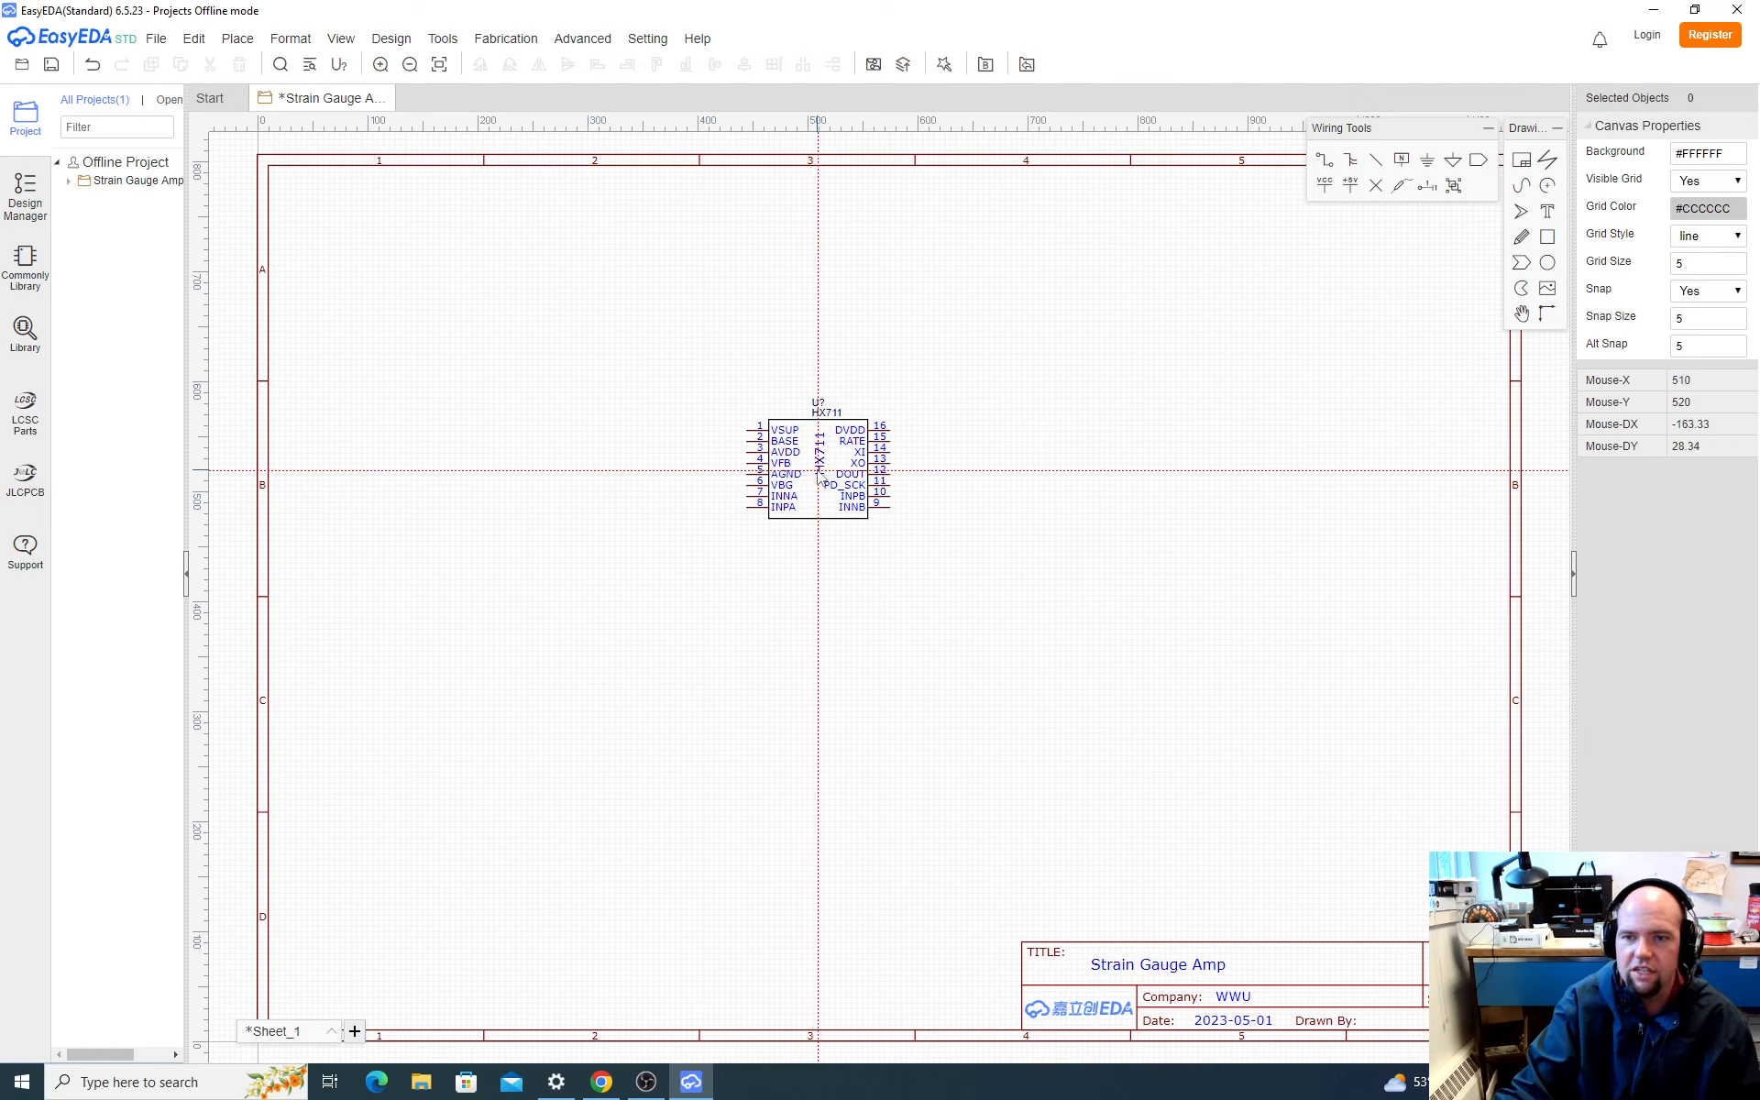
{"action": "left_click", "coordinate": [819, 470]}
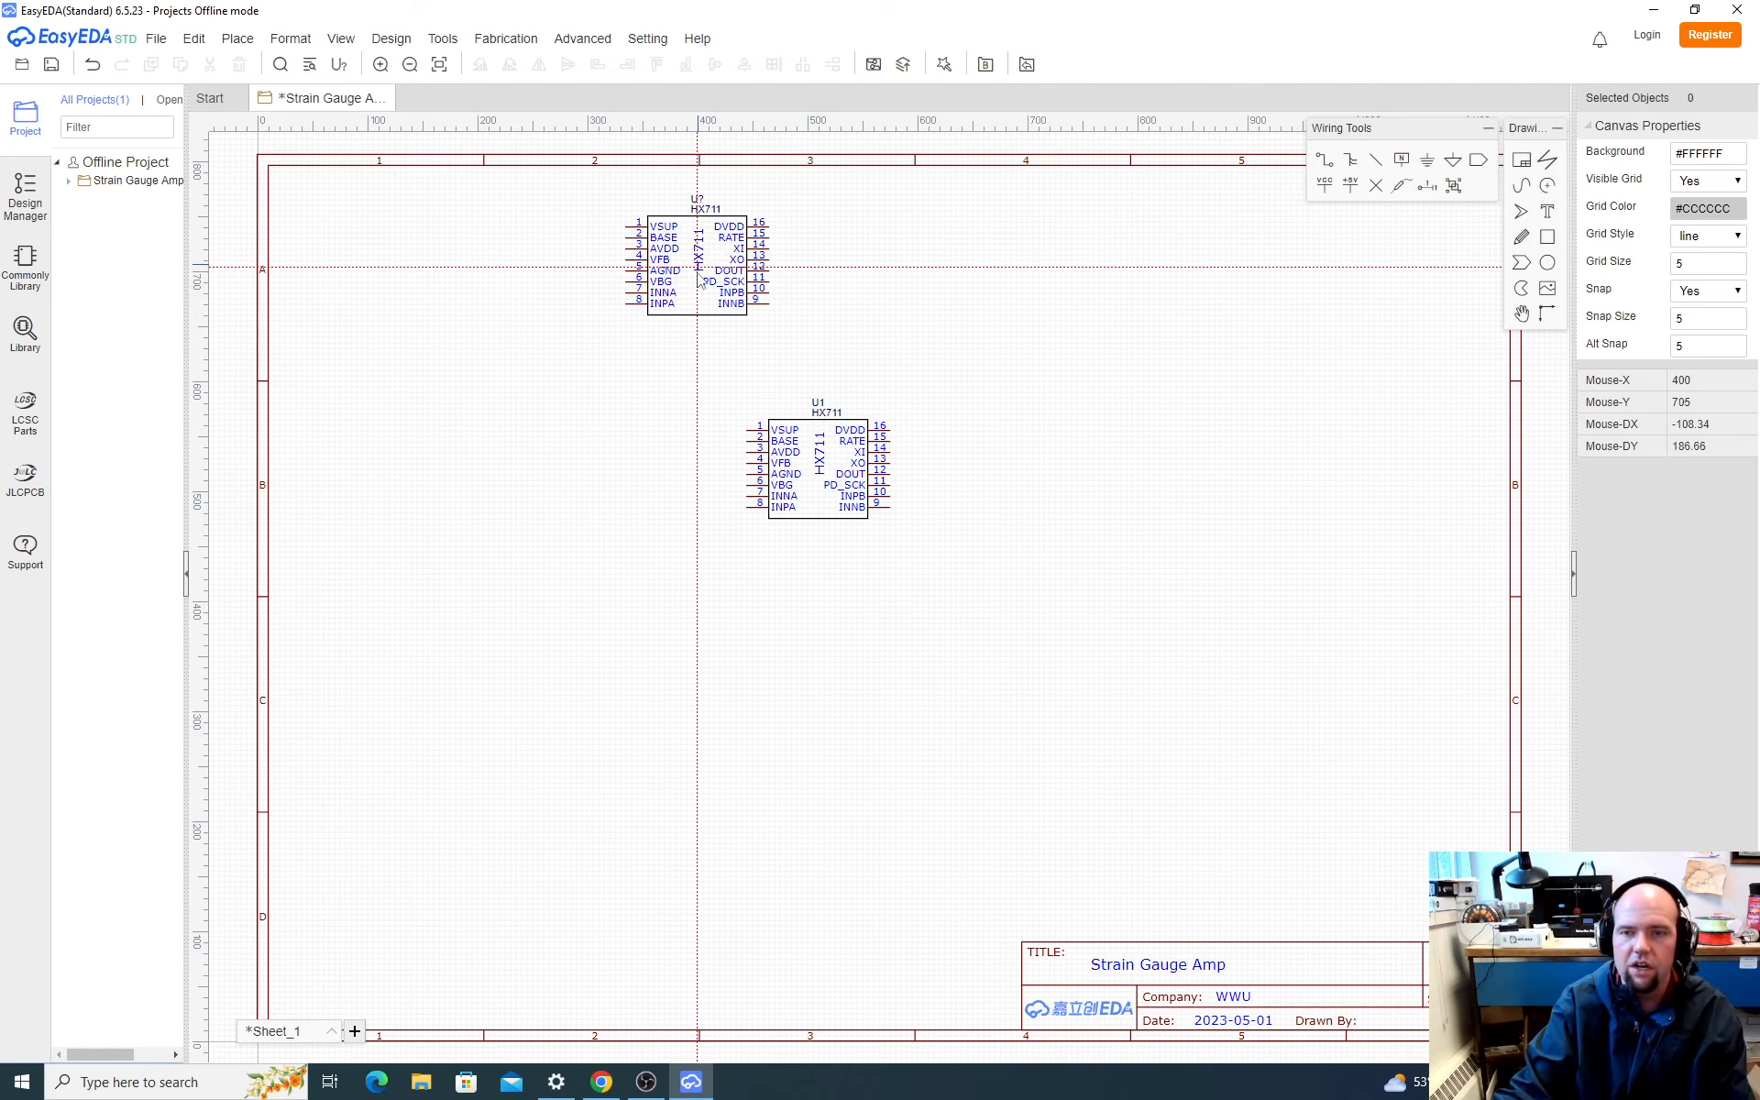
{"action": "key", "text": "Escape"}
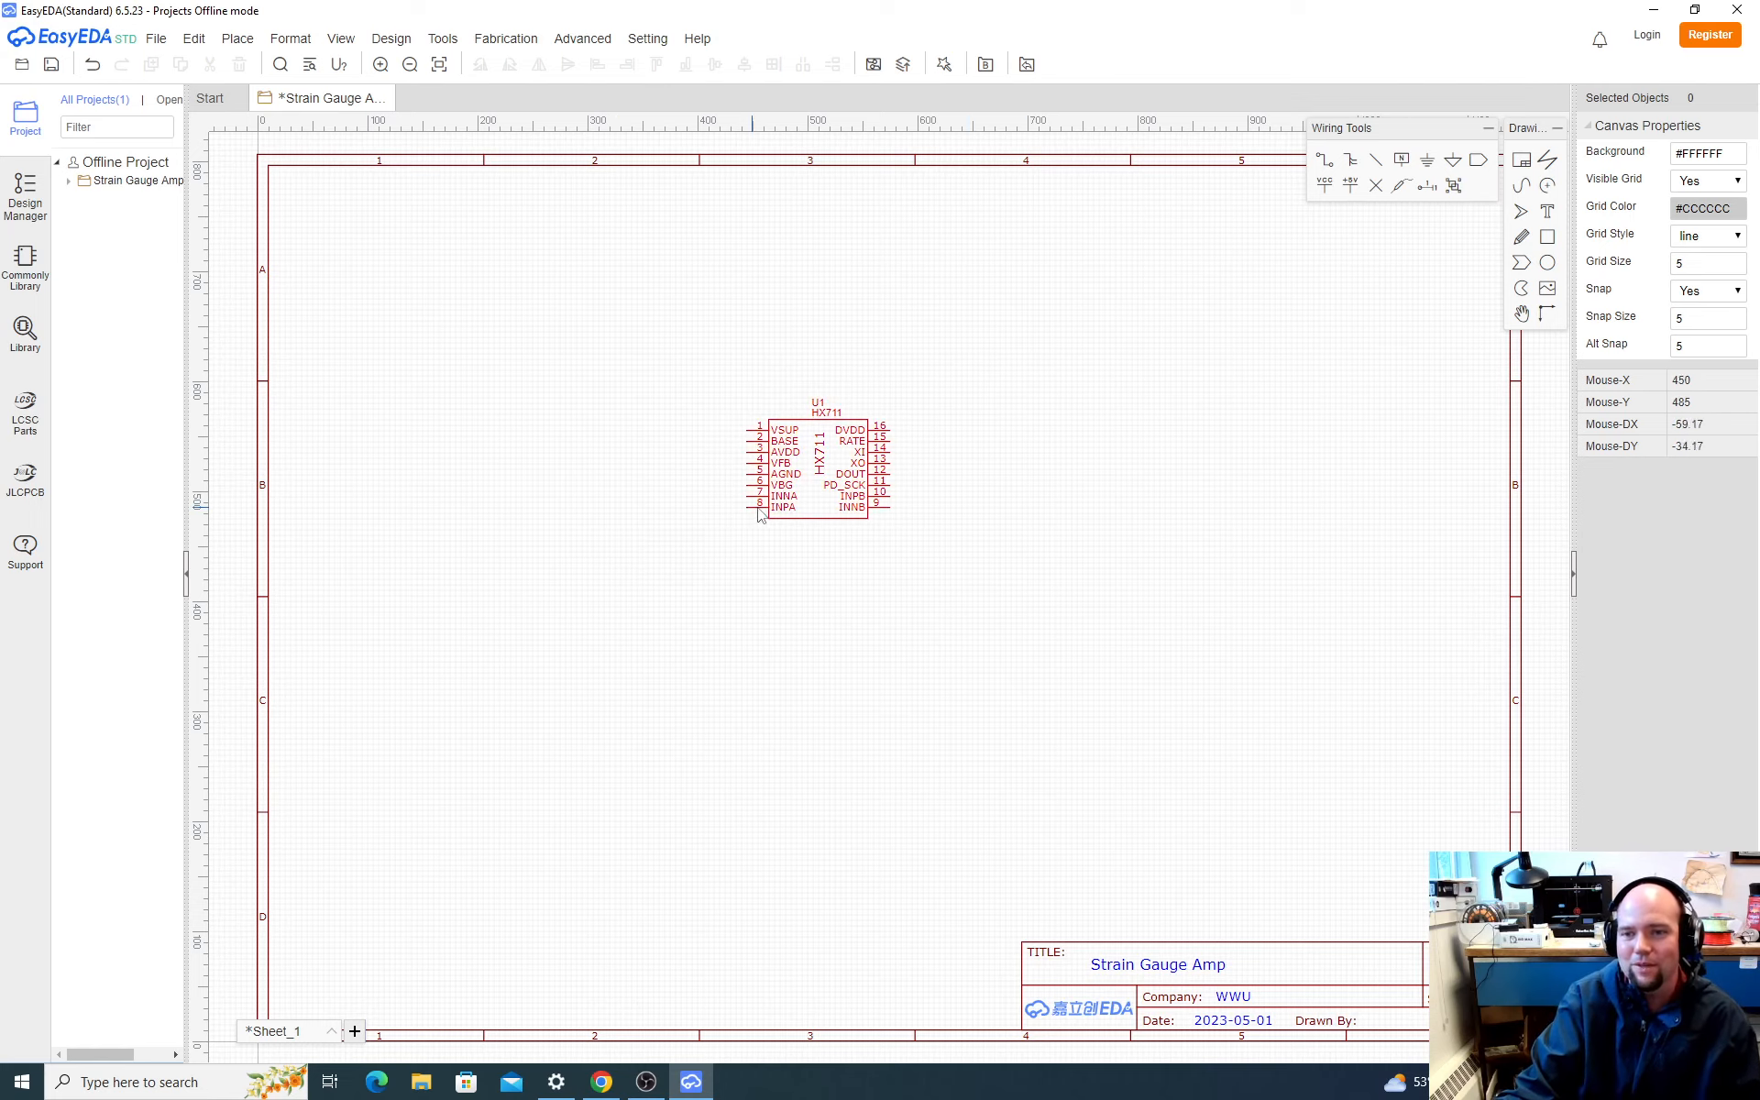
{"action": "scroll", "coordinate": [824, 457], "scroll_direction": "up", "scroll_amount": 1}
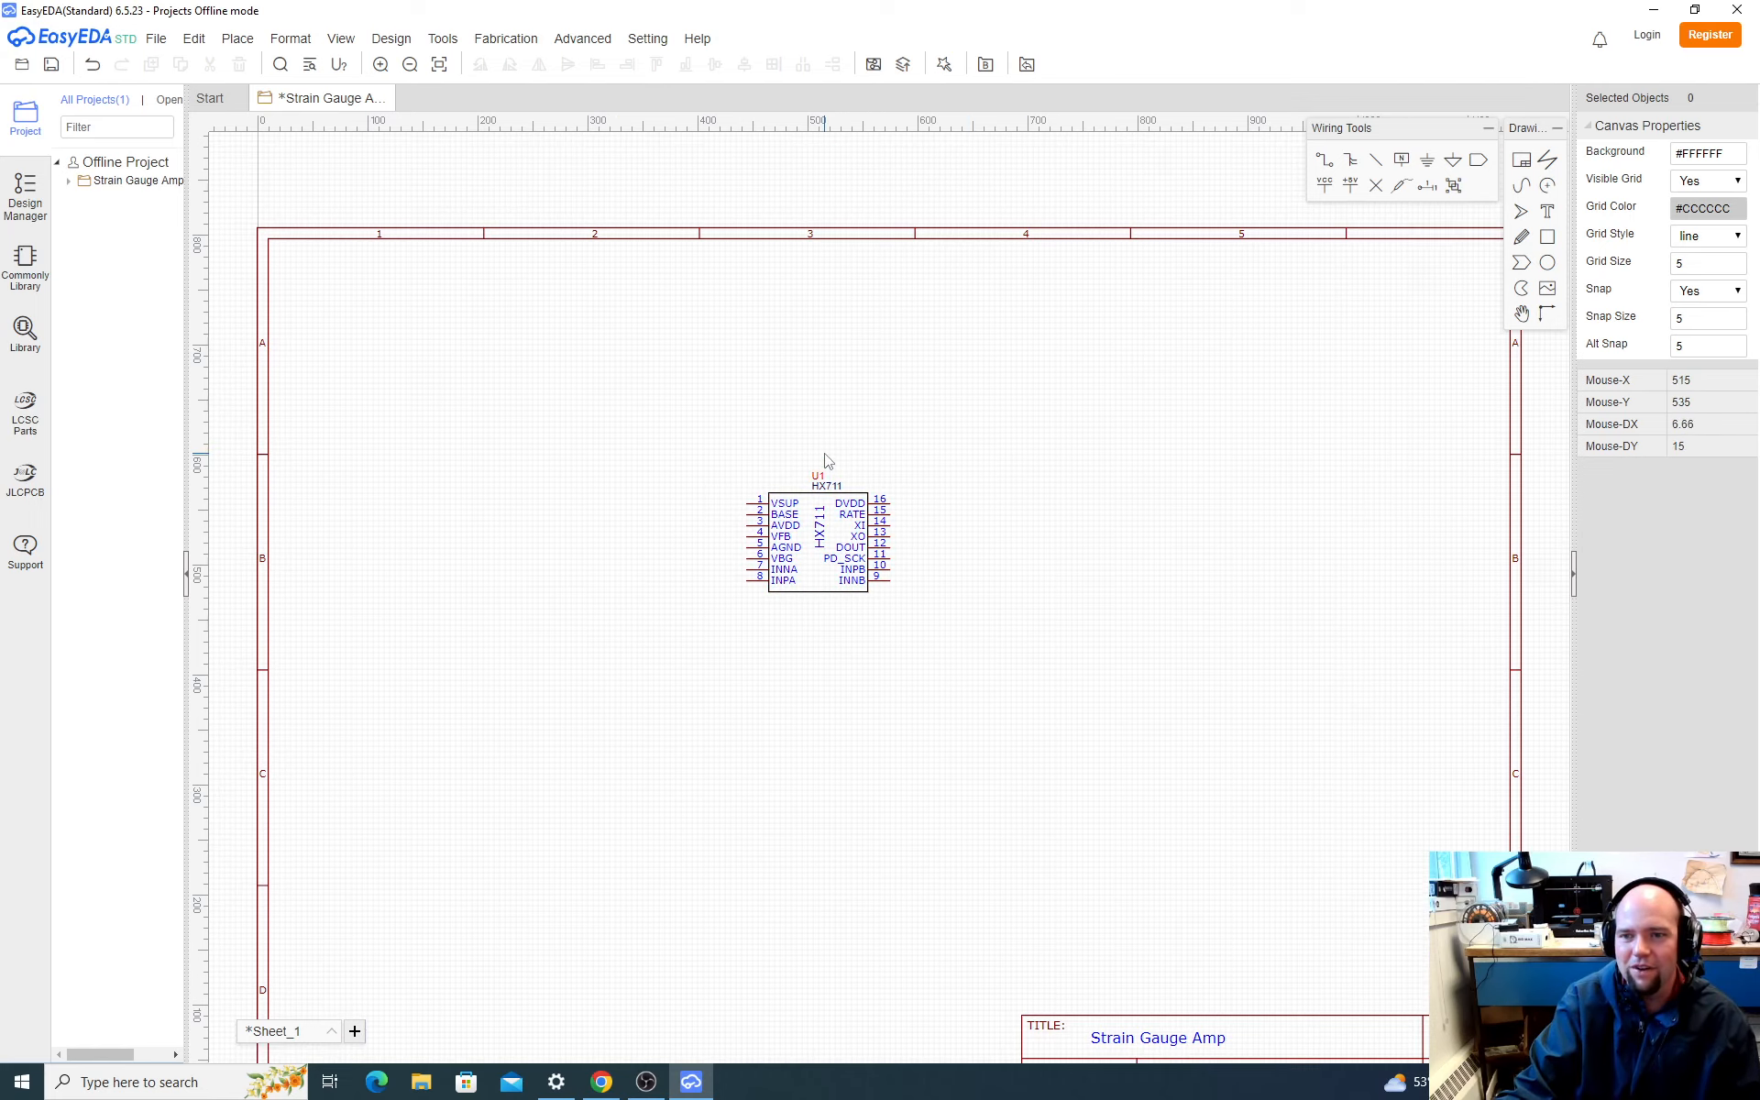
{"action": "scroll", "coordinate": [821, 521], "scroll_direction": "up", "scroll_amount": 3}
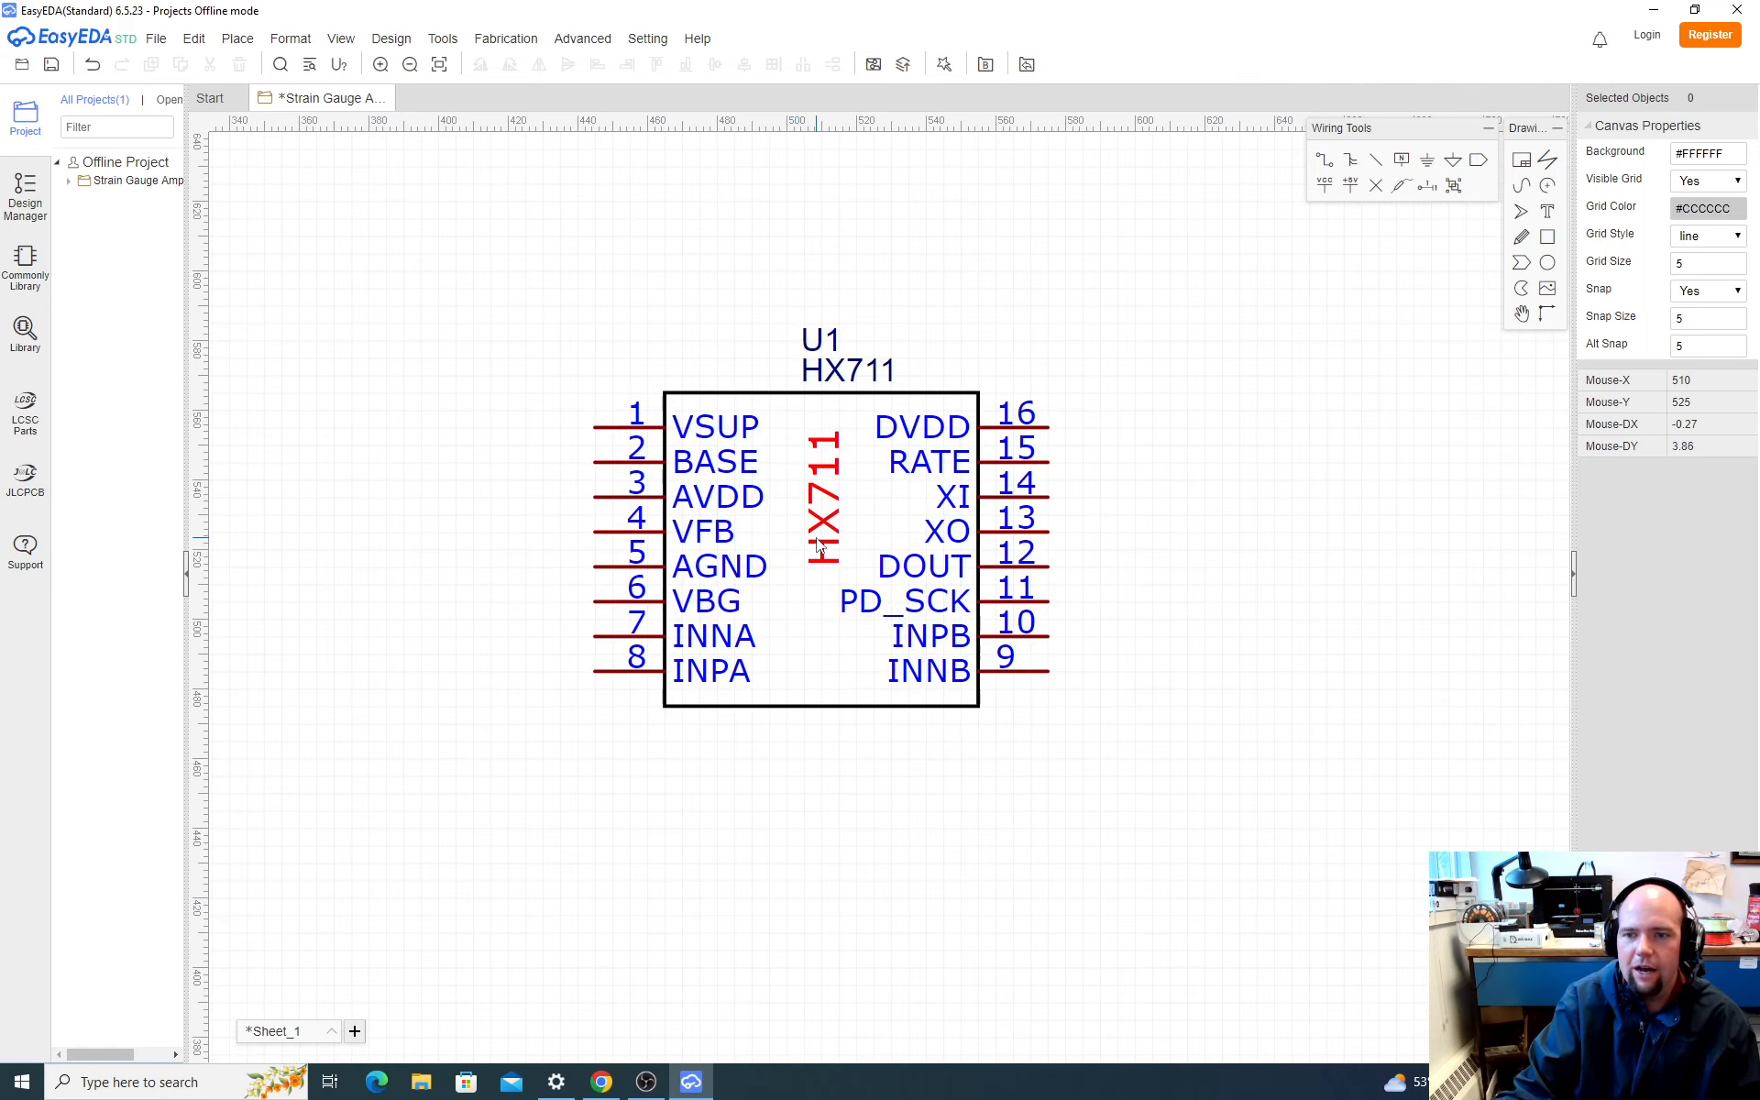
{"action": "scroll", "coordinate": [819, 546], "scroll_direction": "down", "scroll_amount": 1}
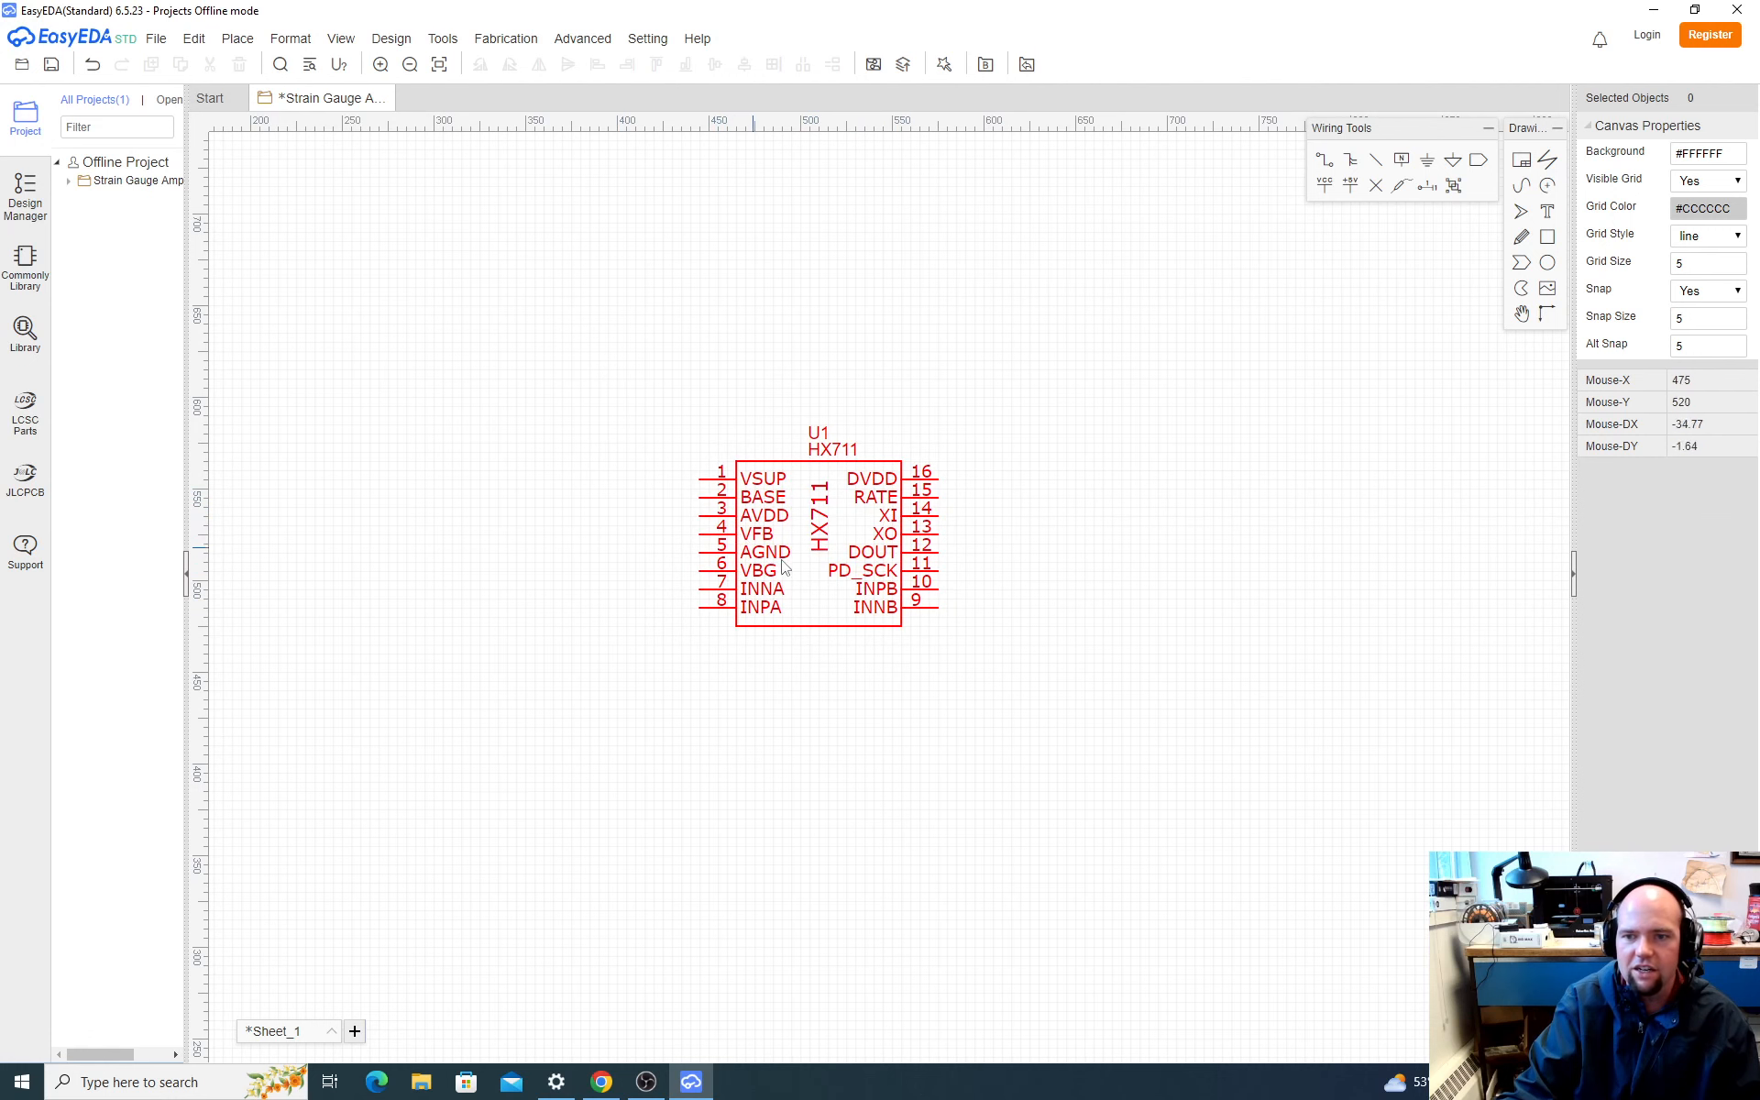
Step: Switch to the SparkFun schematic PDF in Chrome and examine the VCC and VDD supply connections at the HX711 and header J1
{"action": "key", "text": "alt+Tab"}
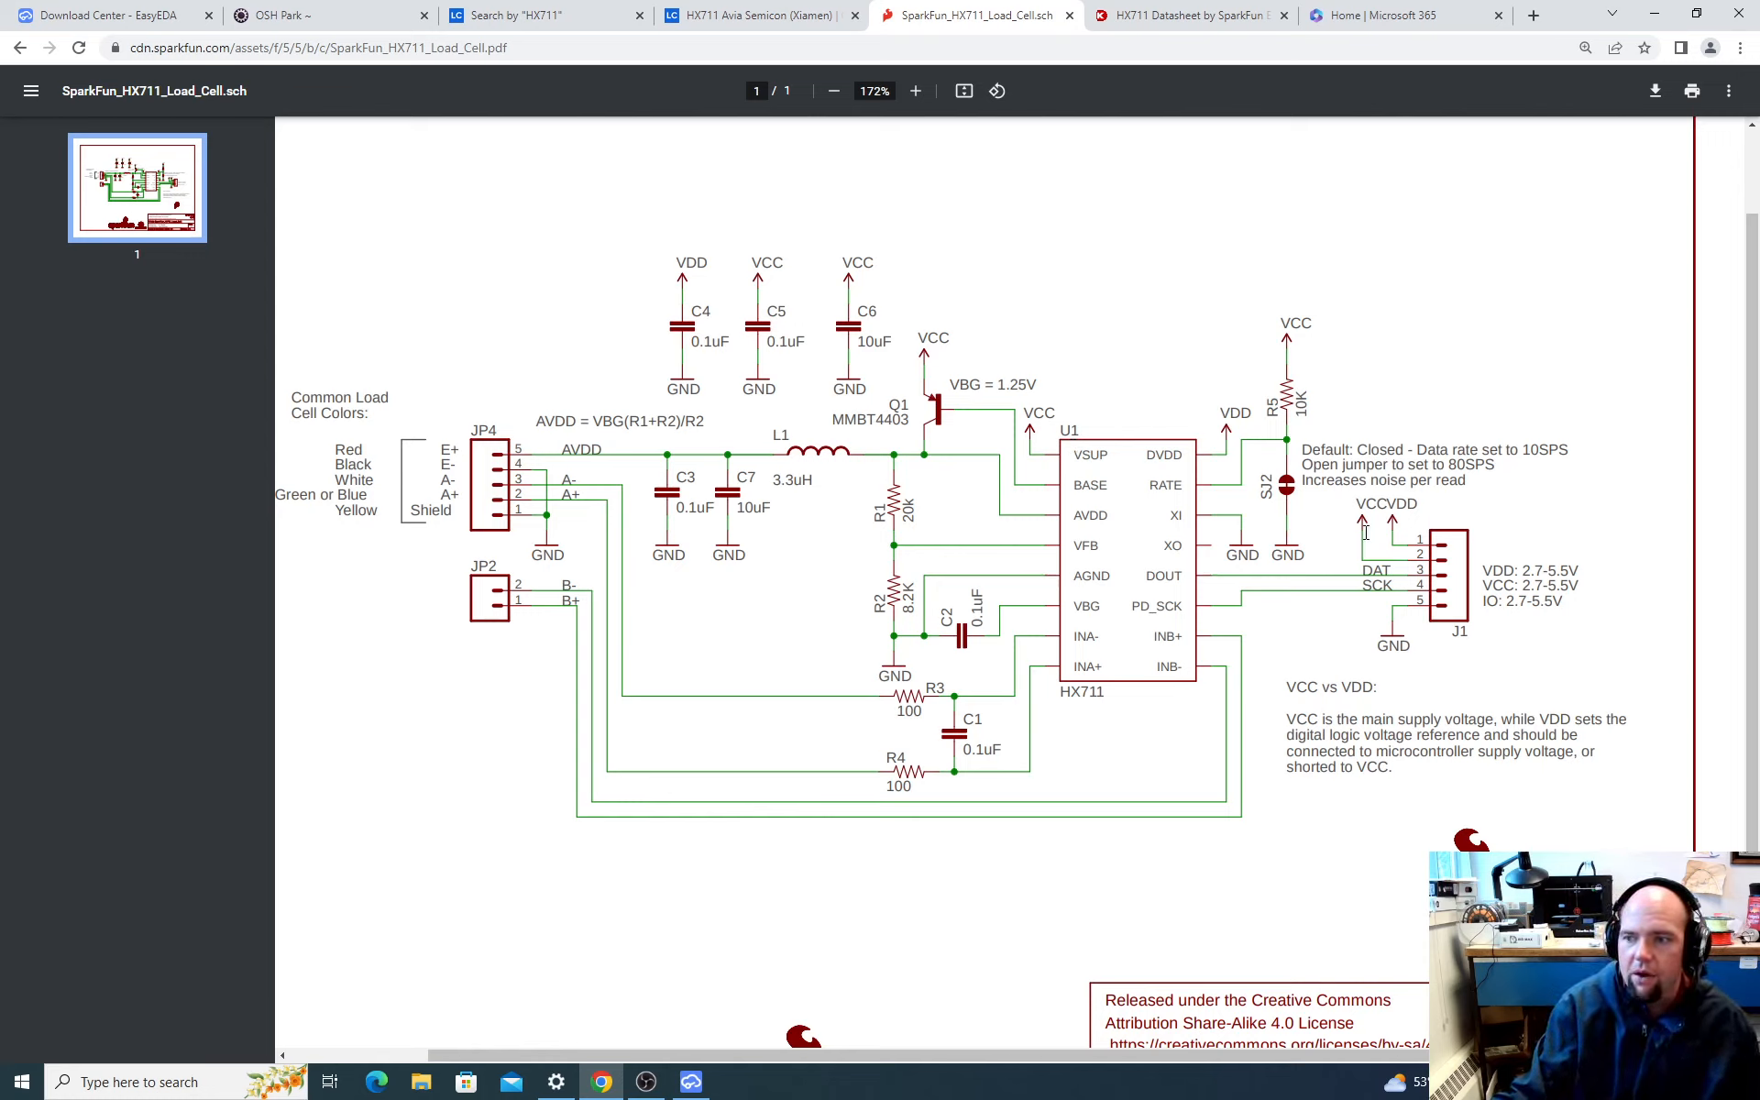
{"action": "scroll", "coordinate": [1490, 576], "scroll_direction": "up", "scroll_amount": 5, "text": "ctrl"}
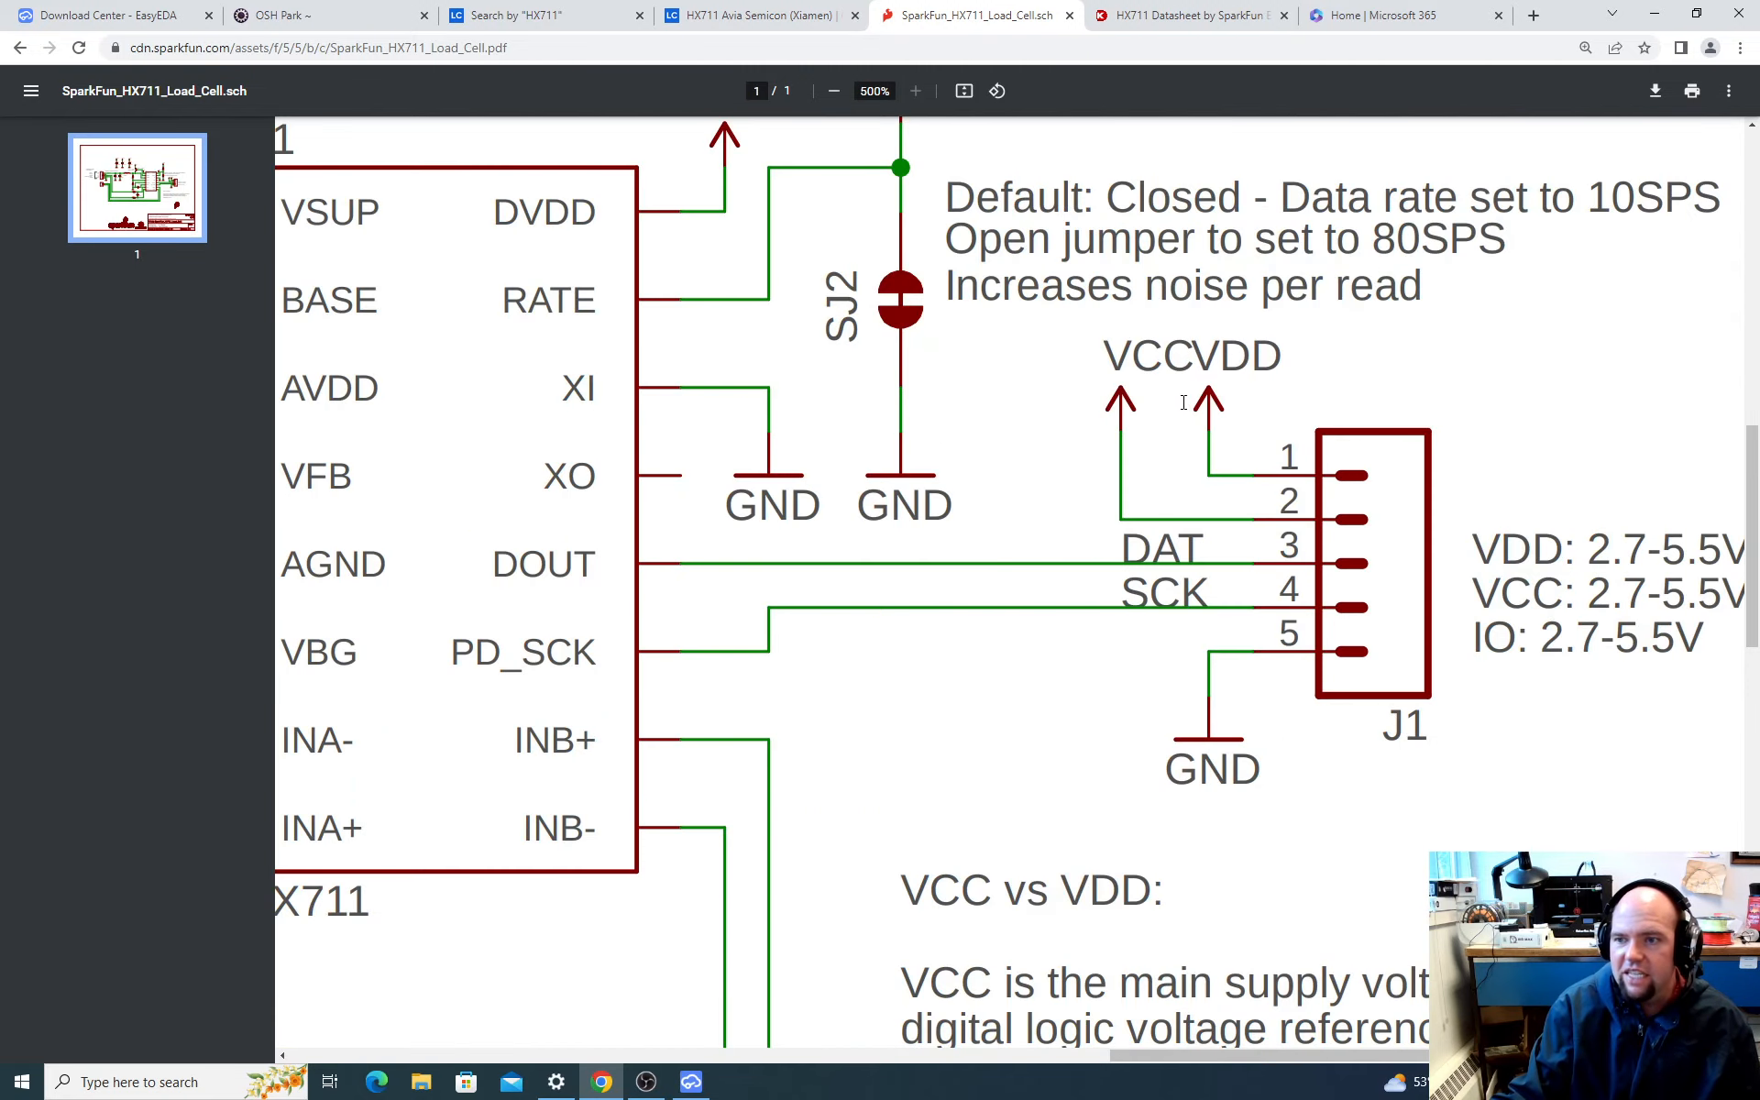
{"action": "scroll", "coordinate": [1185, 405], "scroll_direction": "down", "scroll_amount": 3, "text": "ctrl"}
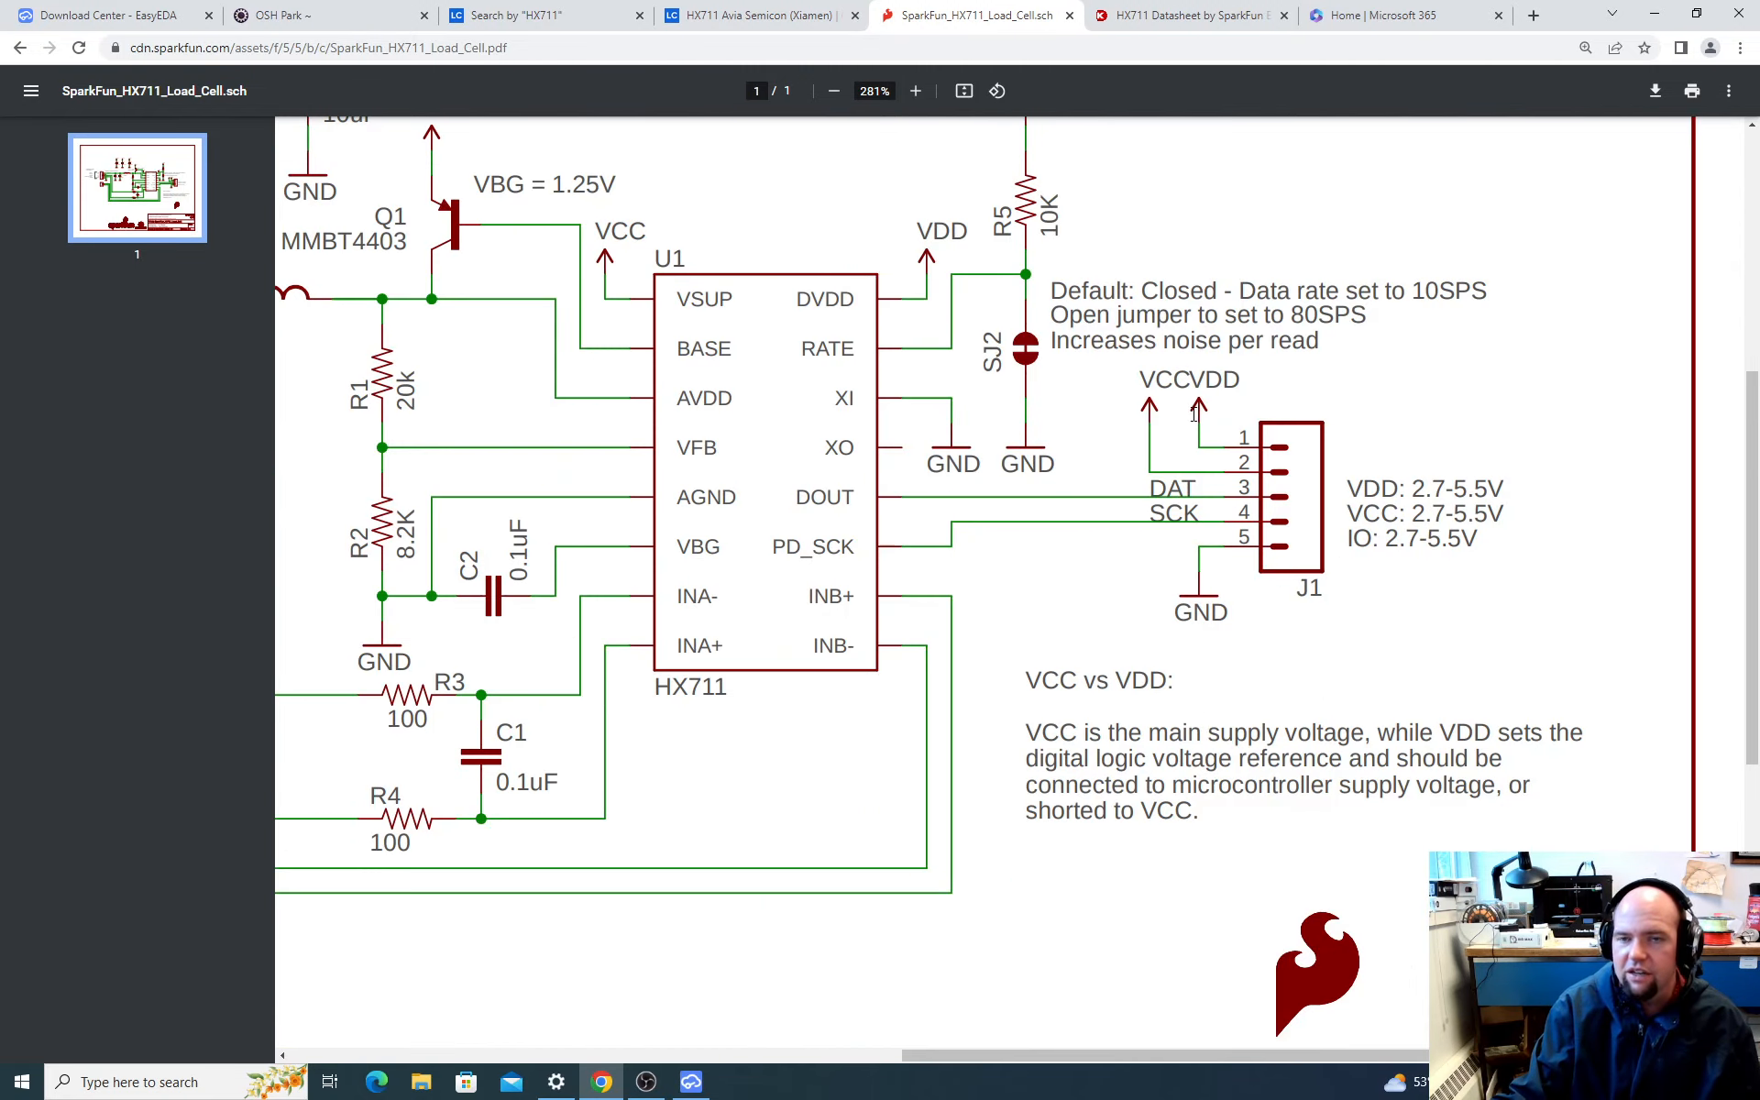
{"action": "scroll", "coordinate": [1206, 419], "scroll_direction": "up", "scroll_amount": 1}
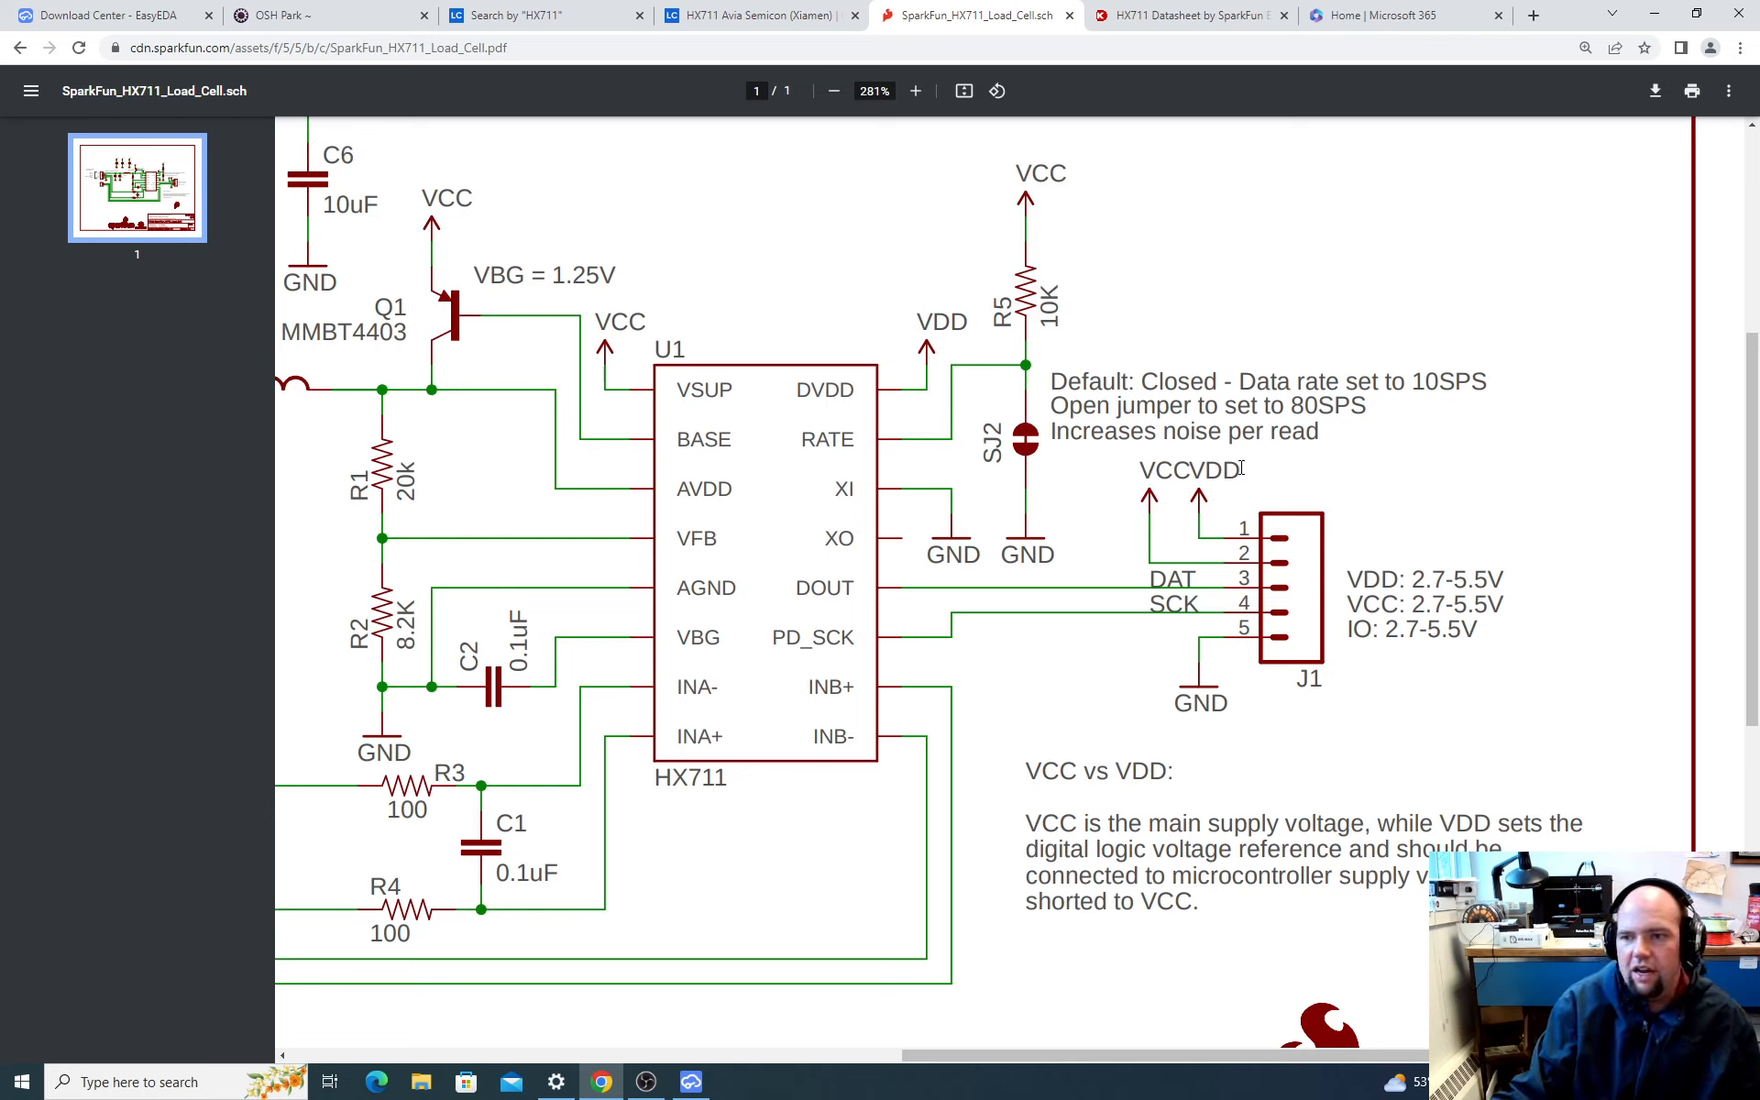
{"action": "left_click_drag", "start_coordinate": [1241, 468], "coordinate": [1141, 471]}
{"action": "left_click", "coordinate": [1197, 471]}
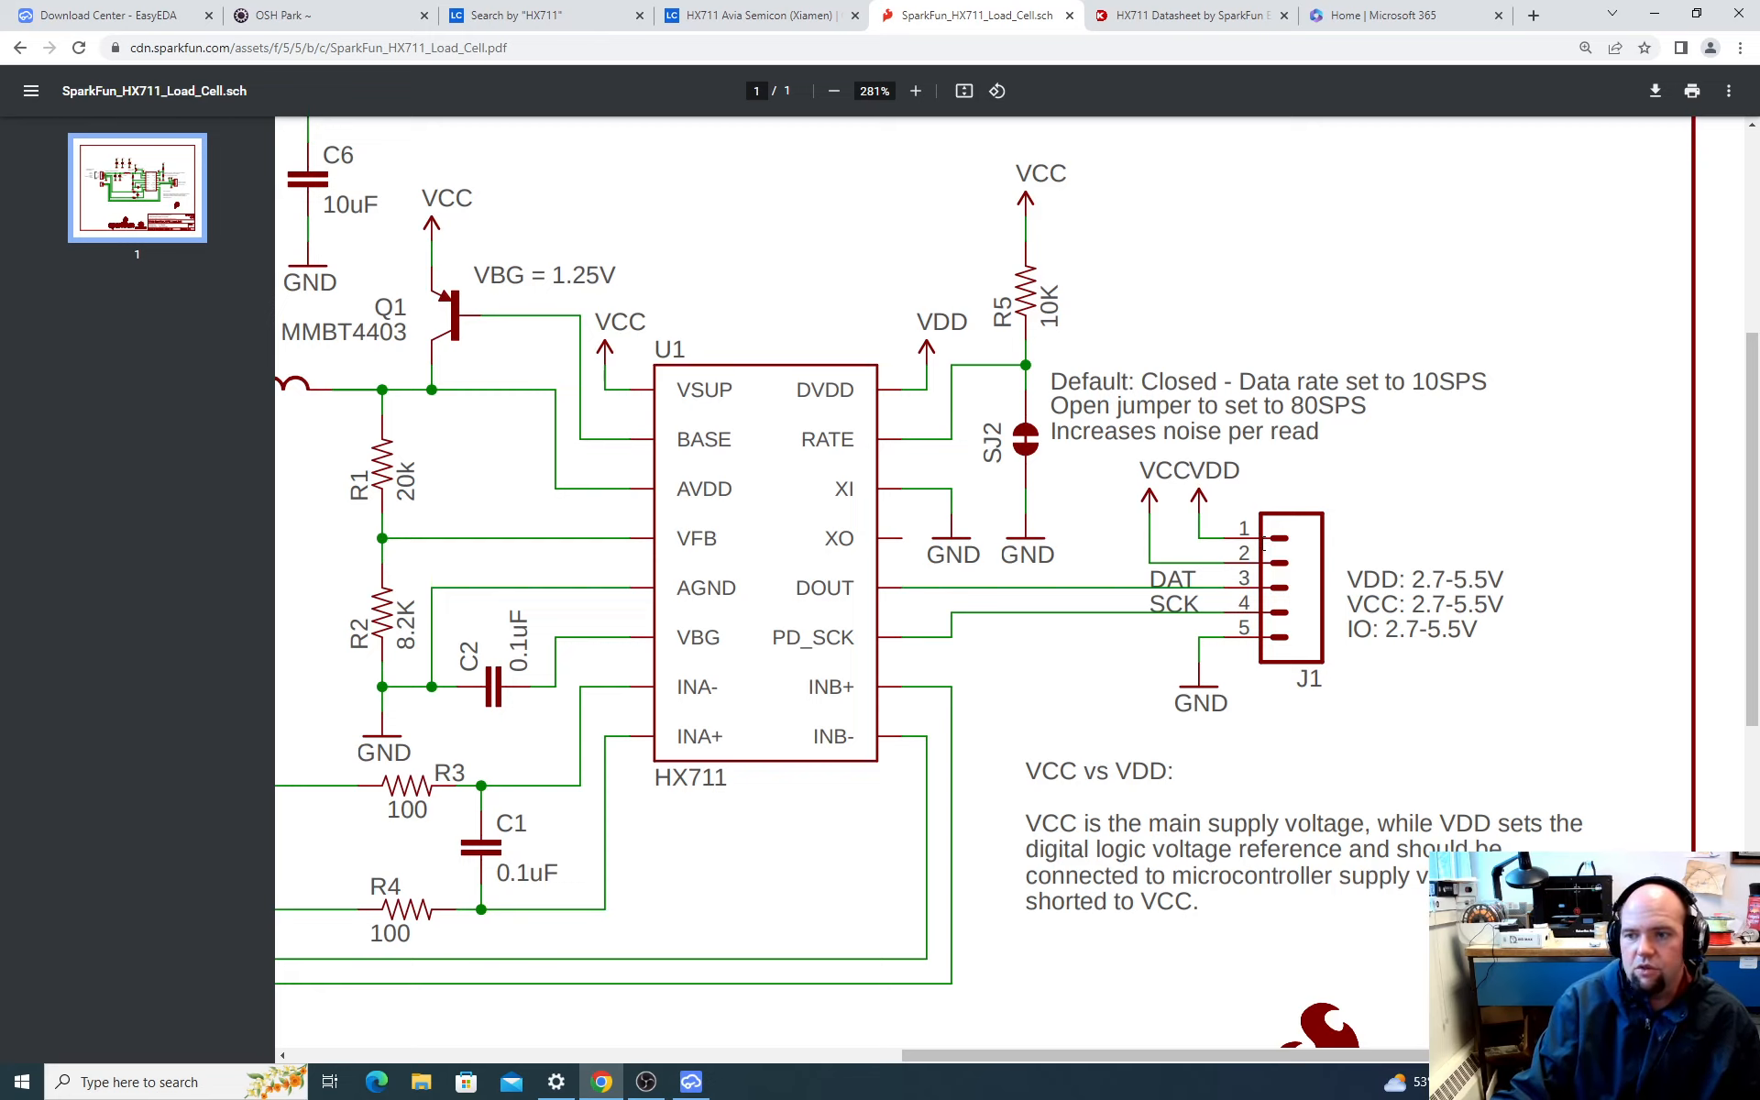
{"action": "scroll", "coordinate": [1264, 548], "scroll_direction": "down", "scroll_amount": 1}
{"action": "scroll", "coordinate": [1229, 605], "scroll_direction": "up", "scroll_amount": 2}
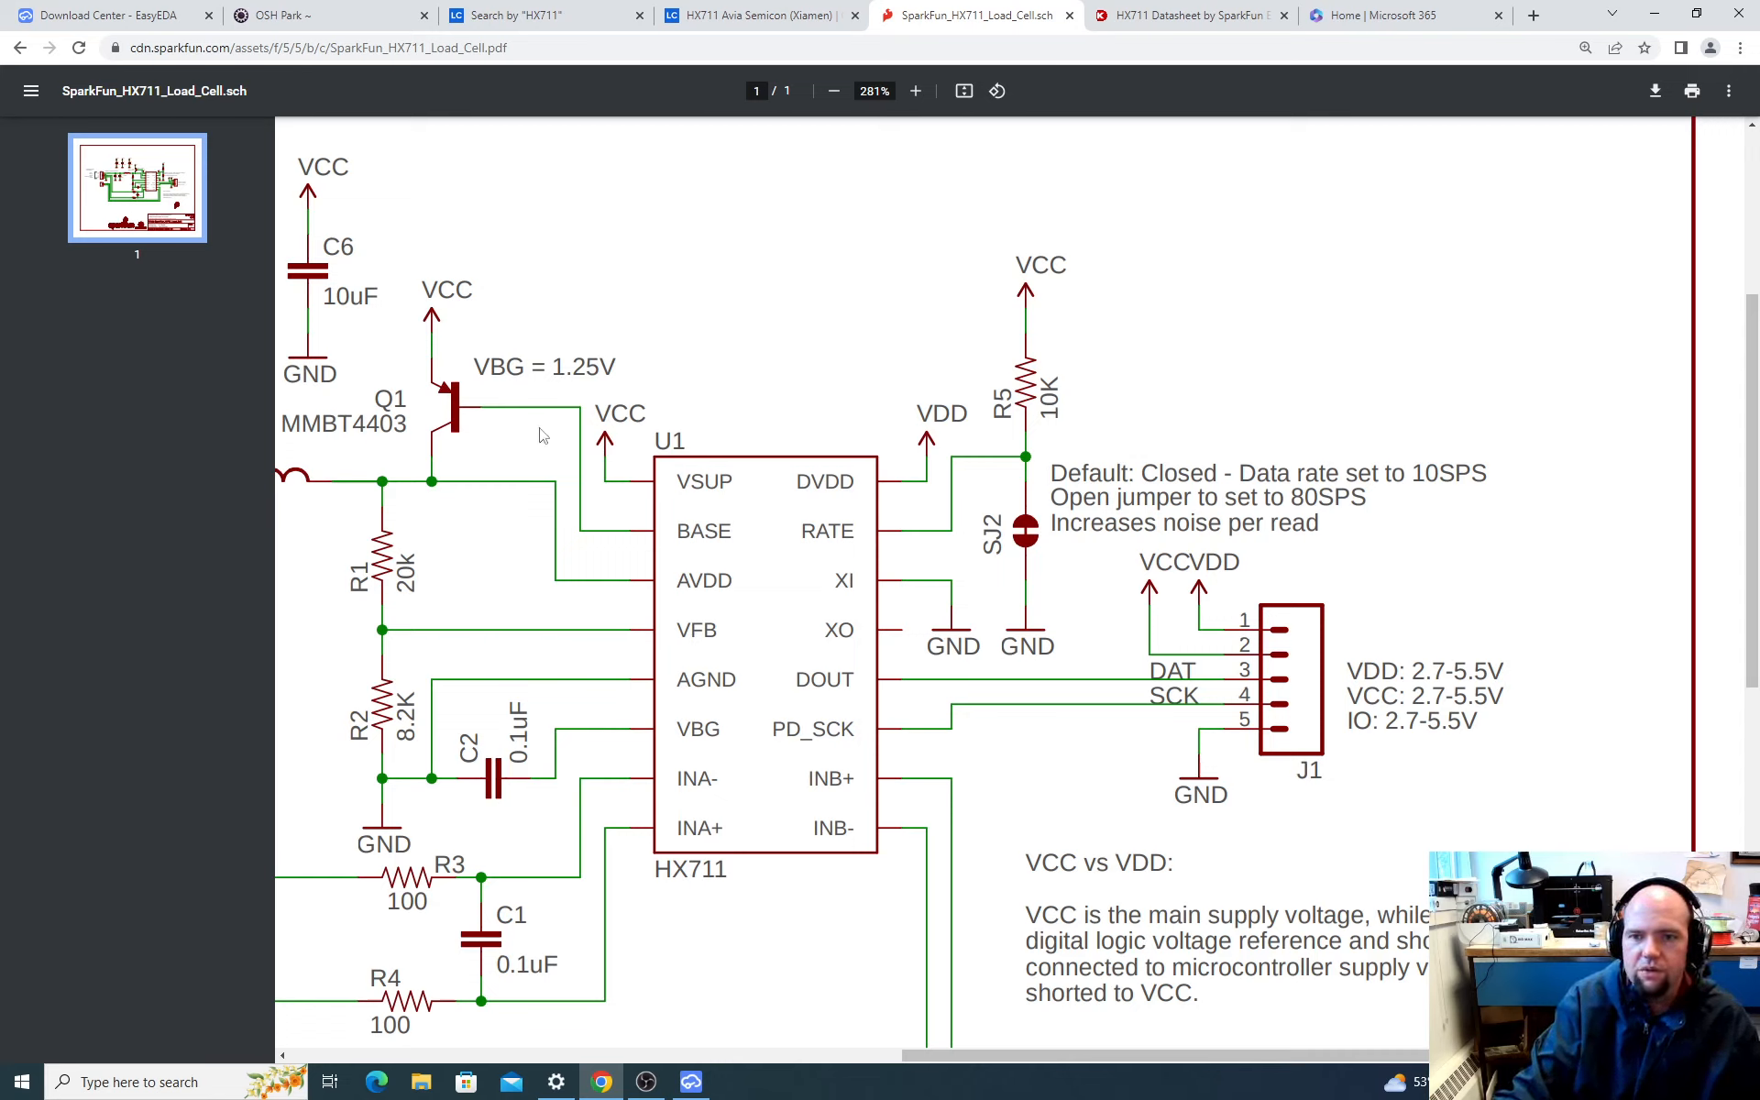
{"action": "key", "text": "alt+Tab"}
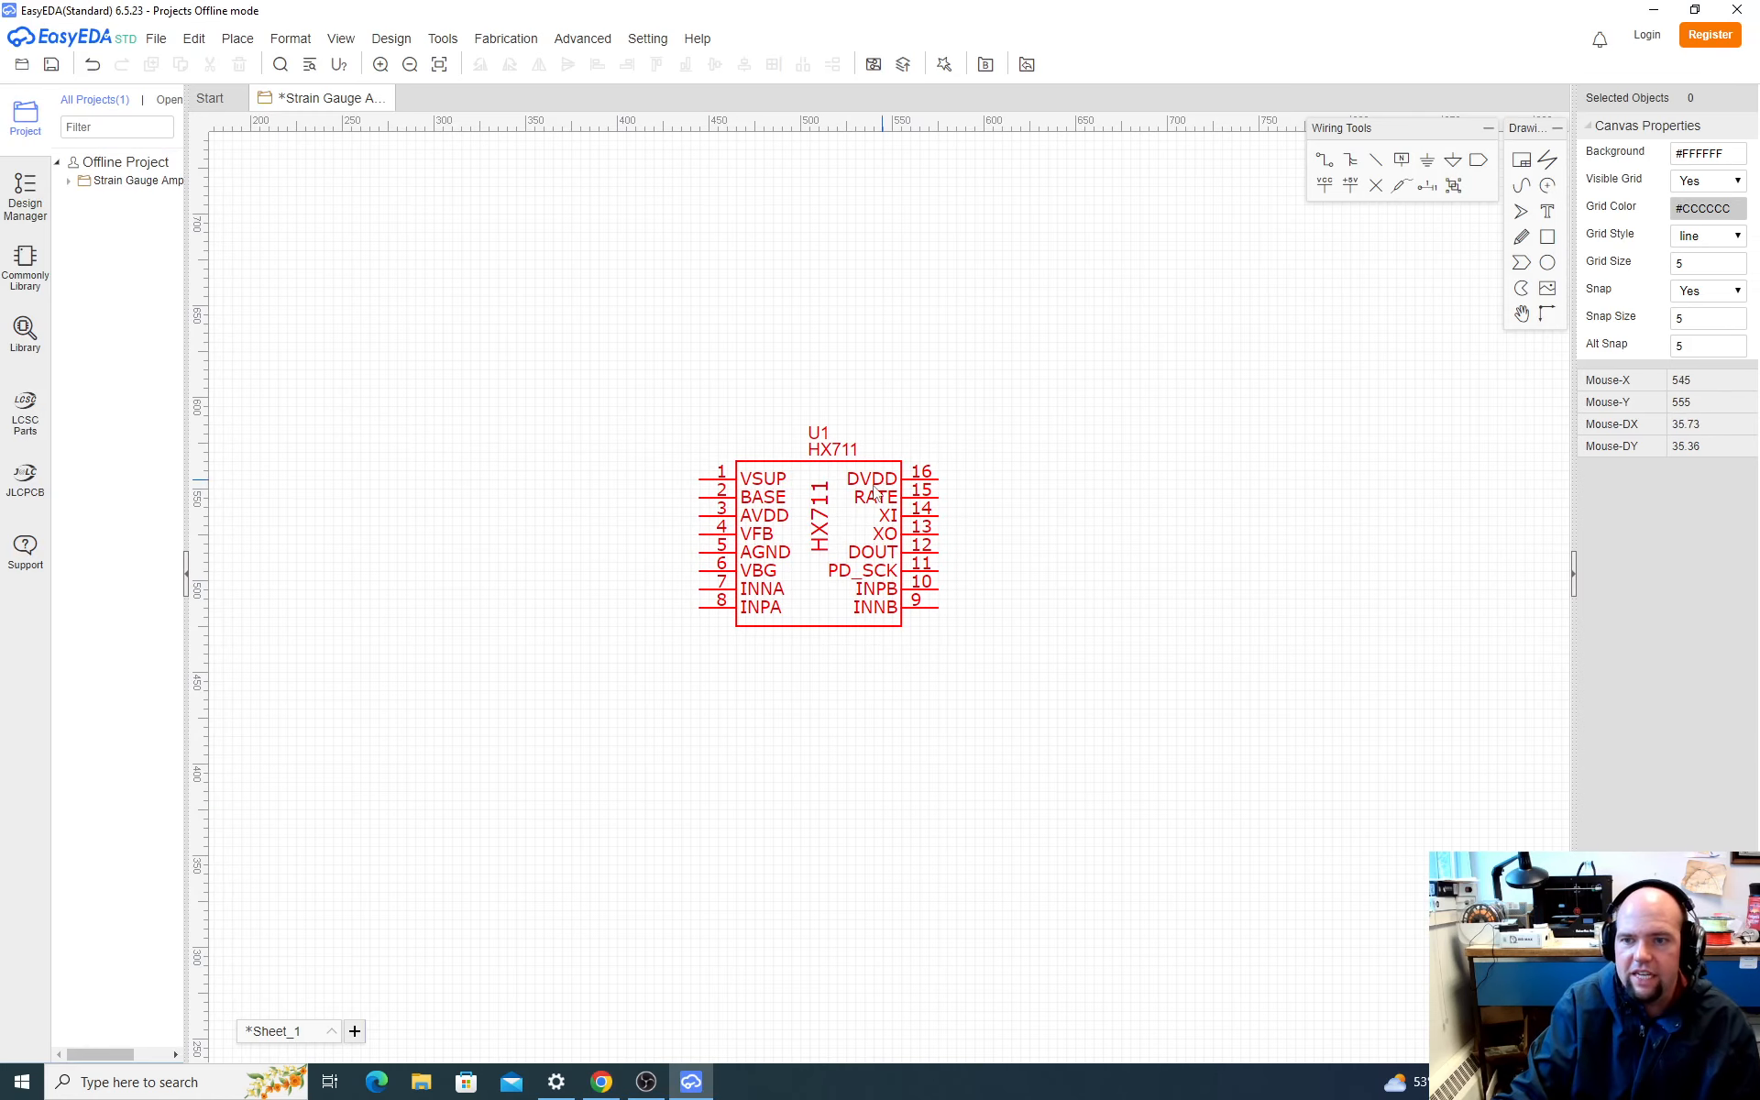
{"action": "key", "text": "alt+Tab"}
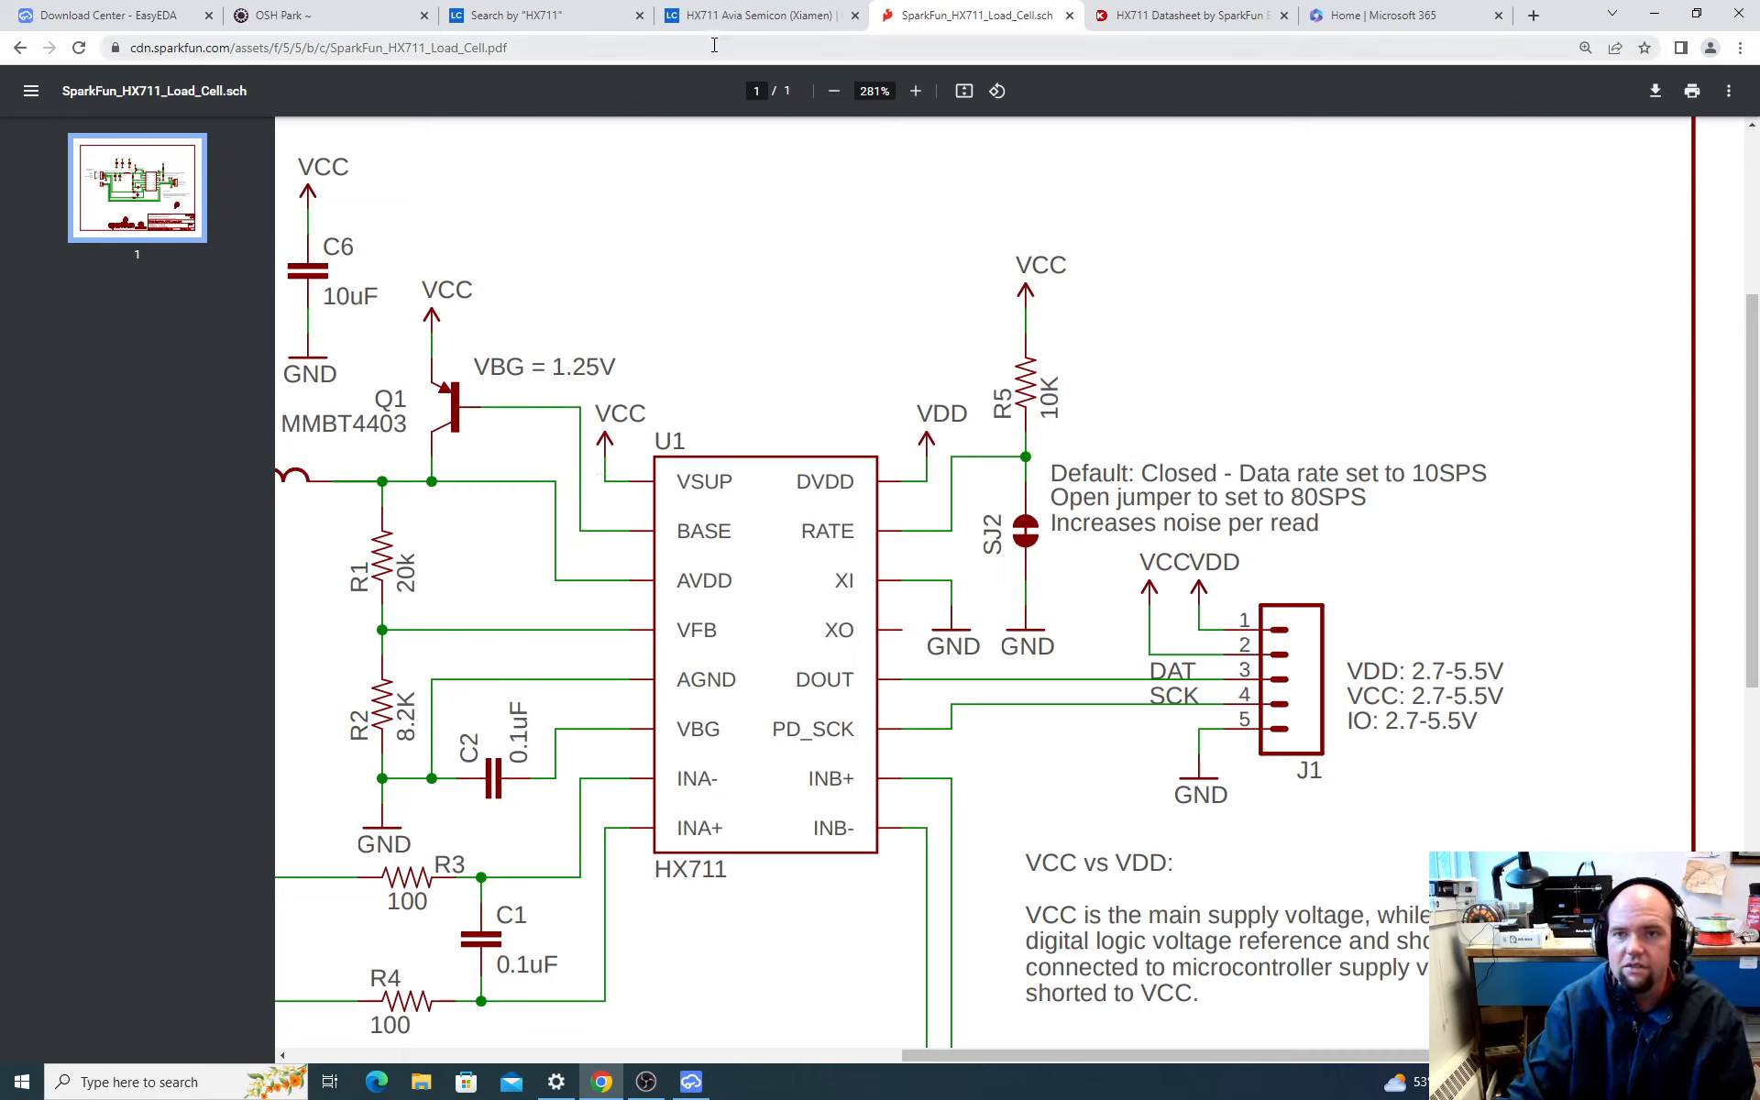
Step: Switch back to EasyEDA and place VCC supply flags on the HX711's VSUP pin 1 and DVDD pin 16
{"action": "key", "text": "alt+Tab"}
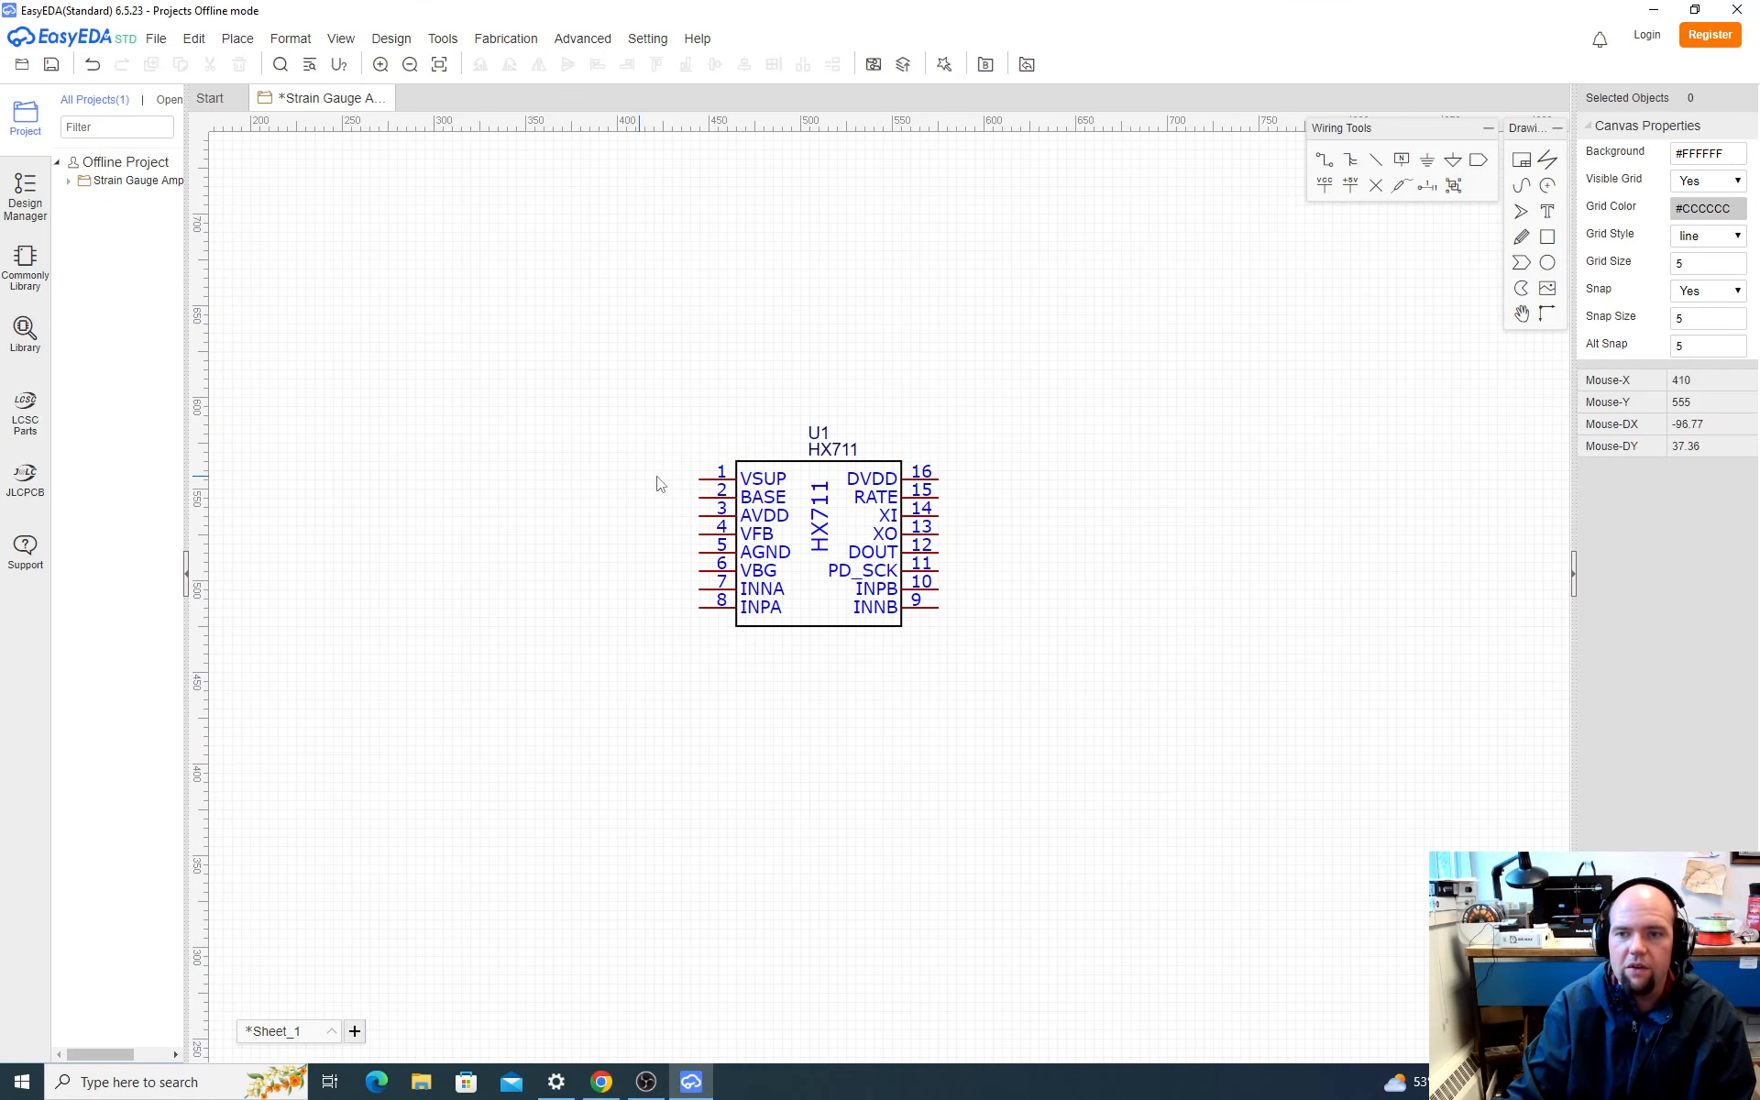
{"action": "left_click", "coordinate": [154, 39]}
{"action": "left_click", "coordinate": [154, 38]}
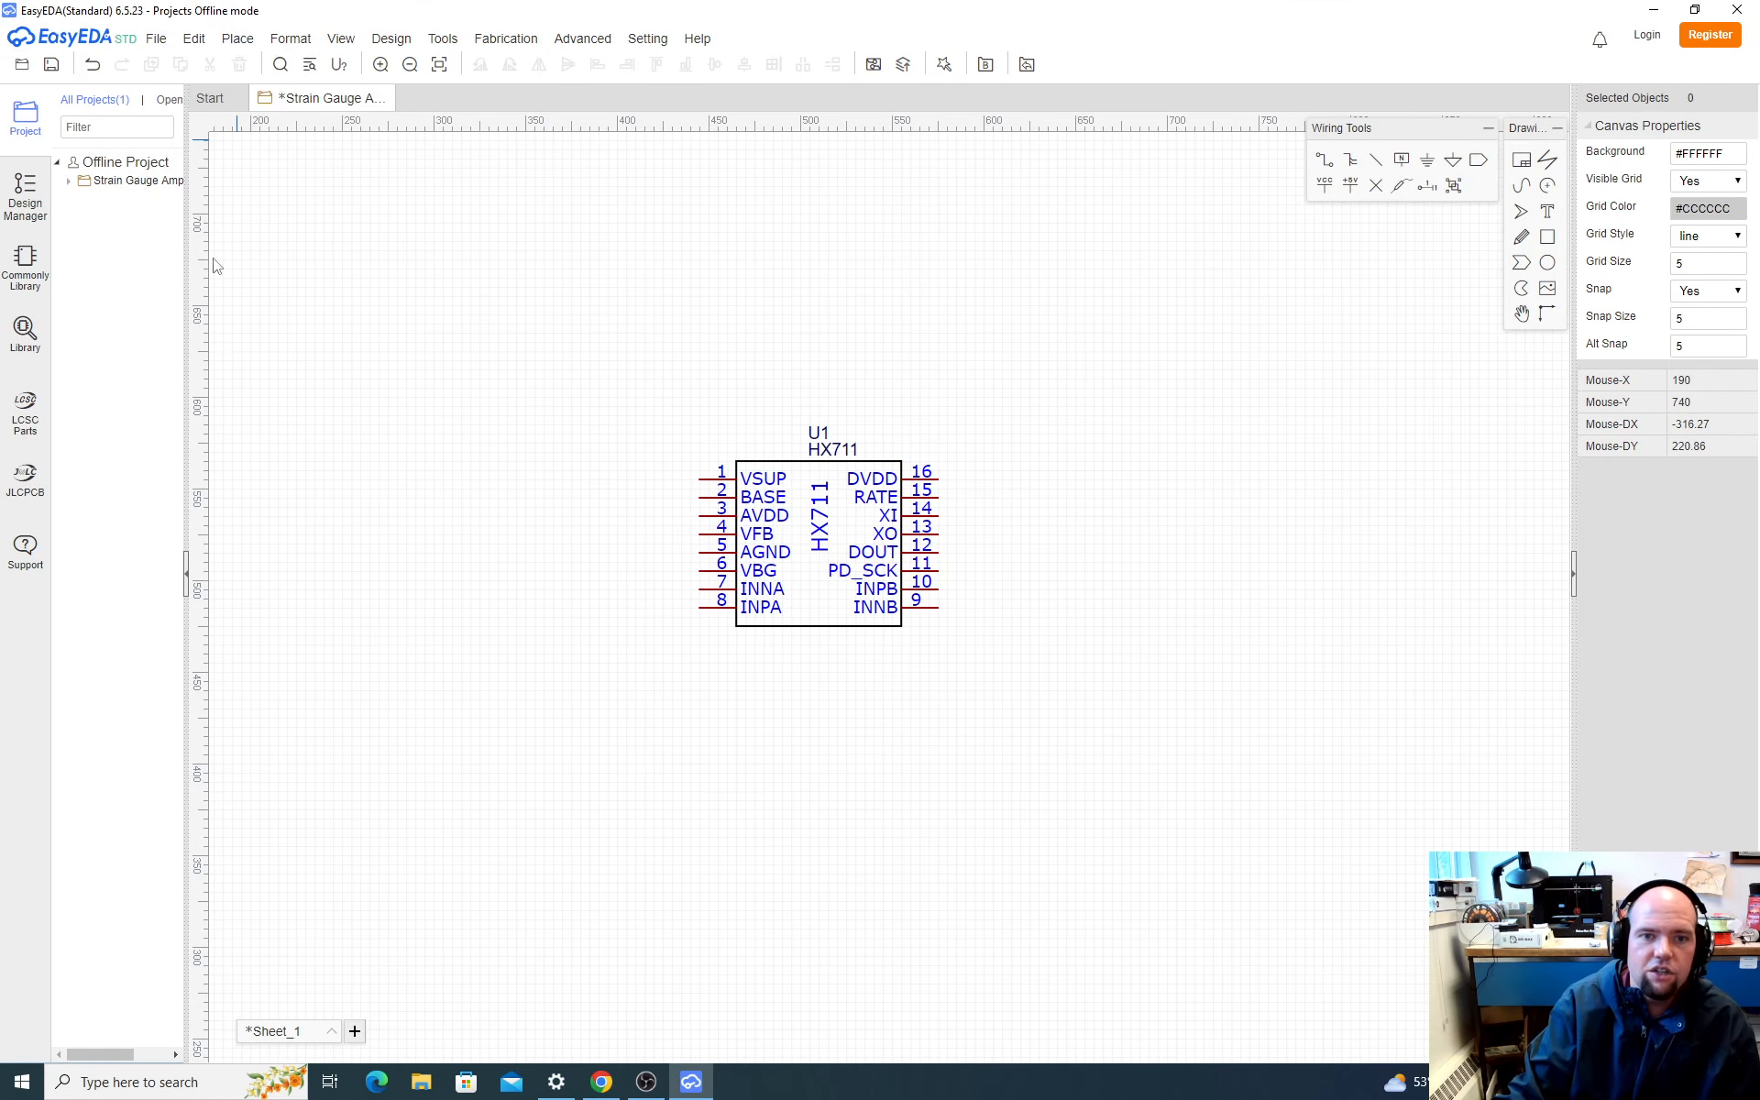
{"action": "left_click", "coordinate": [154, 39]}
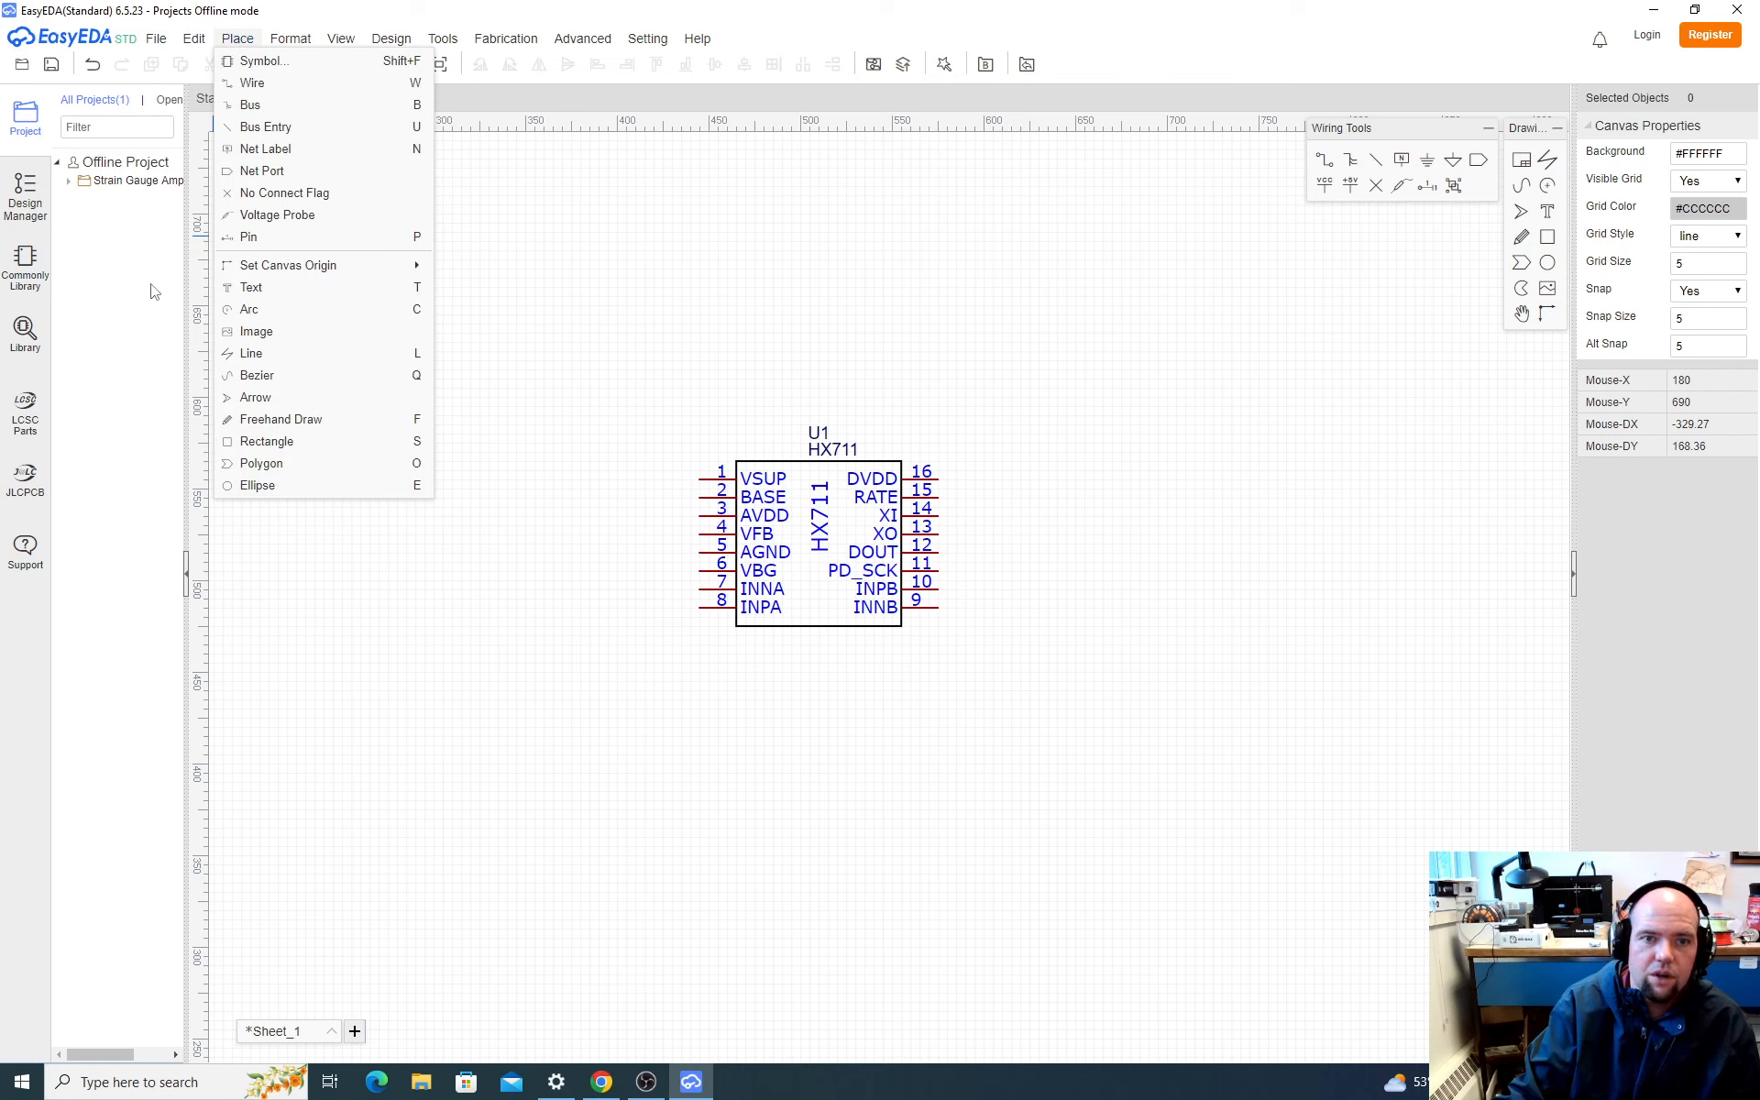
{"action": "left_click", "coordinate": [20, 280]}
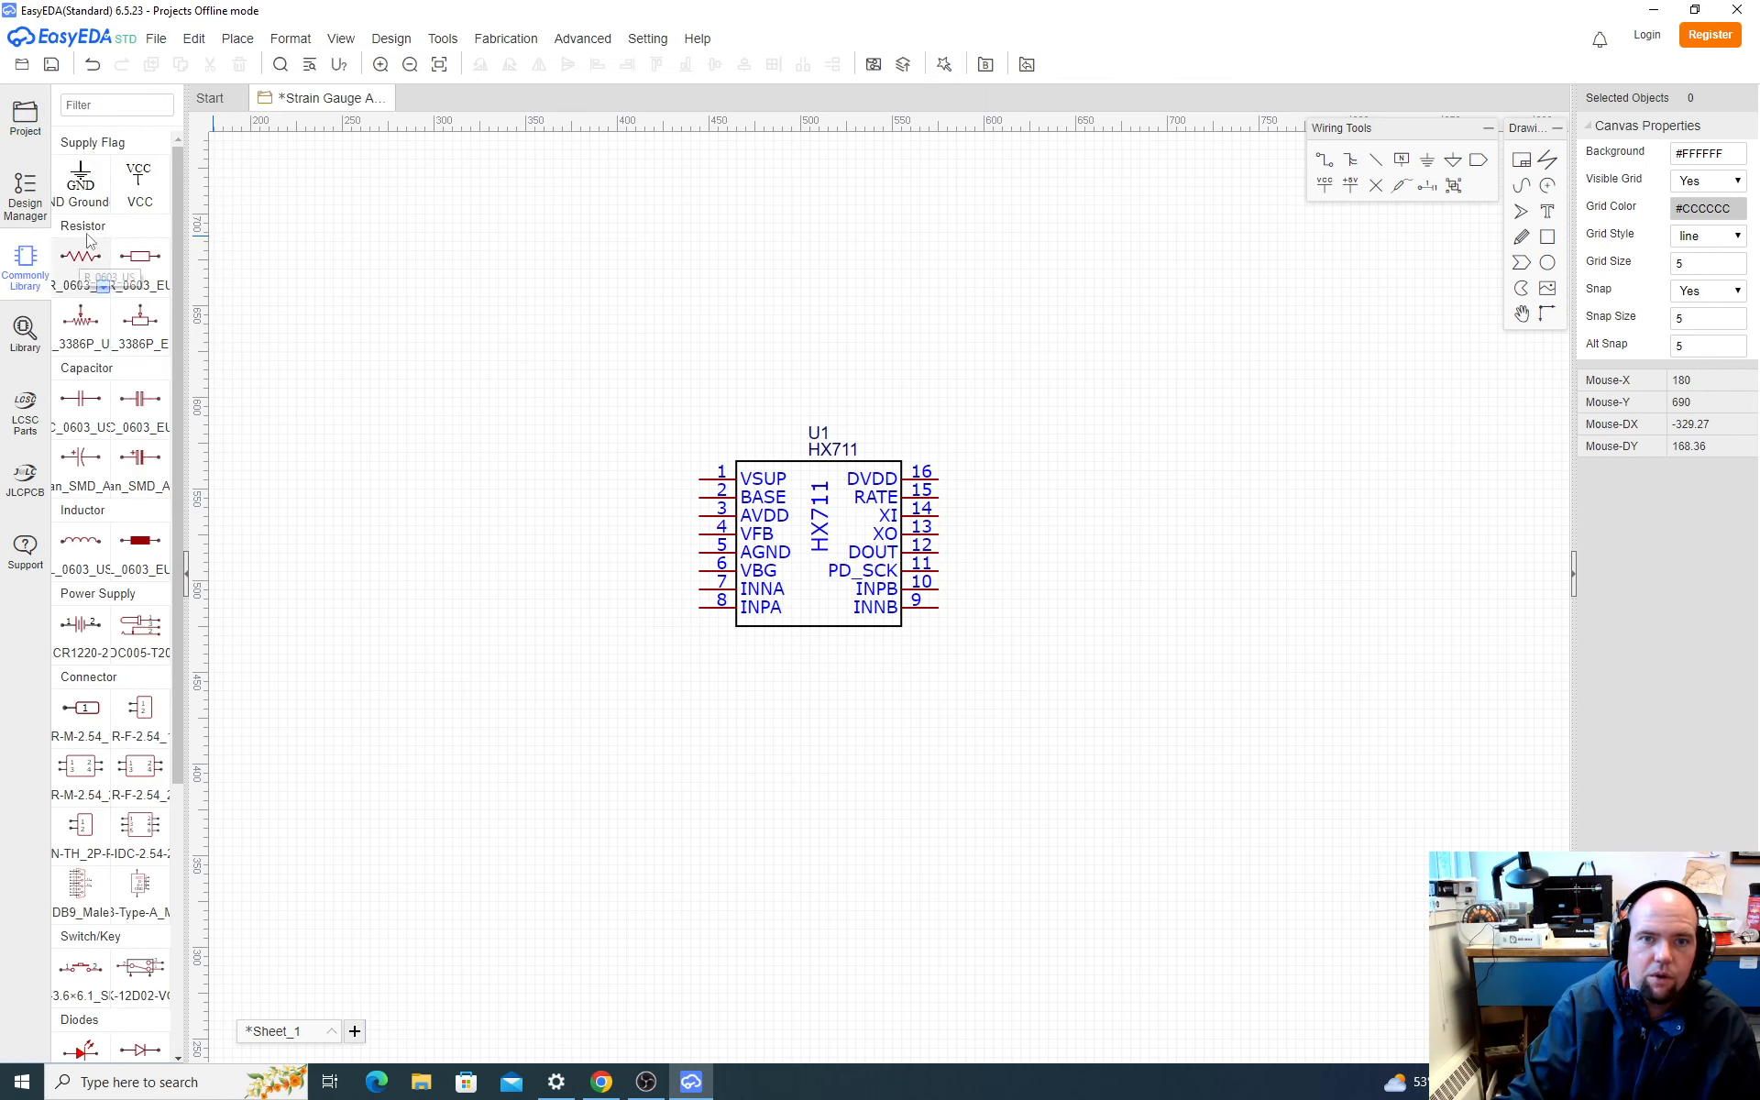
{"action": "left_click", "coordinate": [163, 202]}
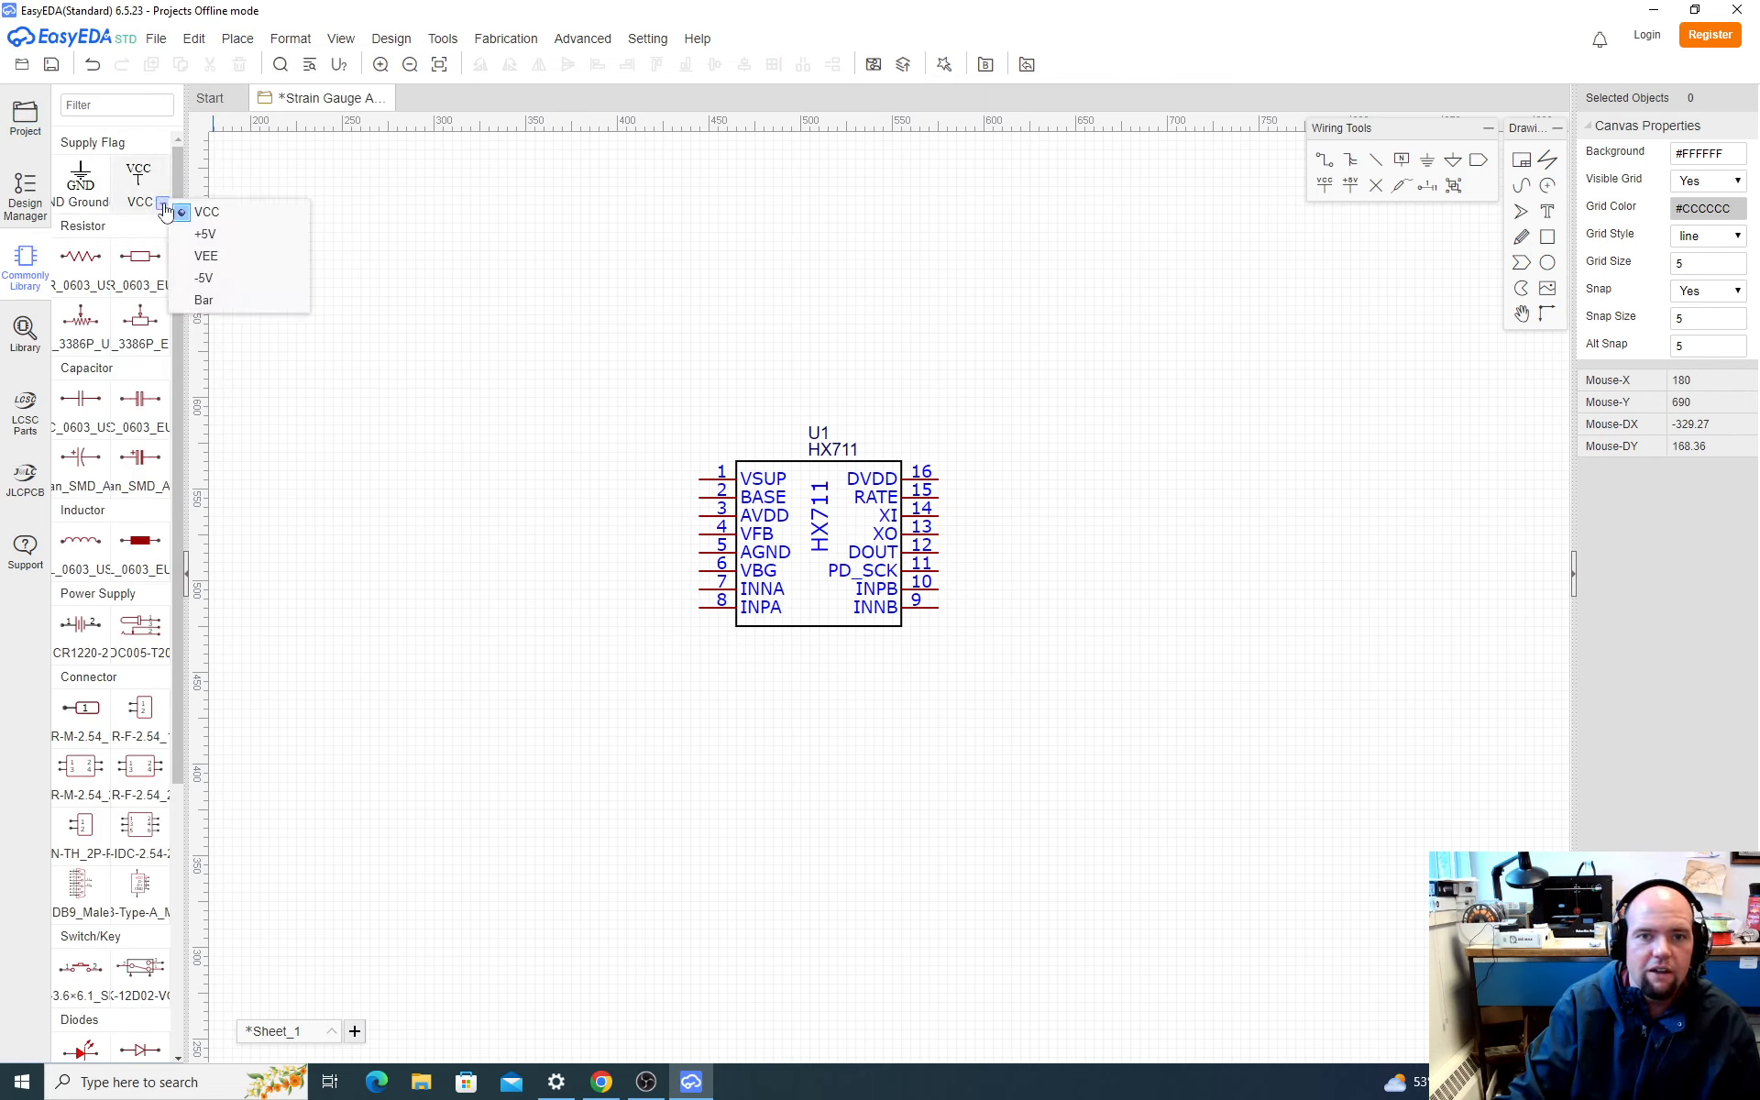
{"action": "left_click", "coordinate": [205, 212]}
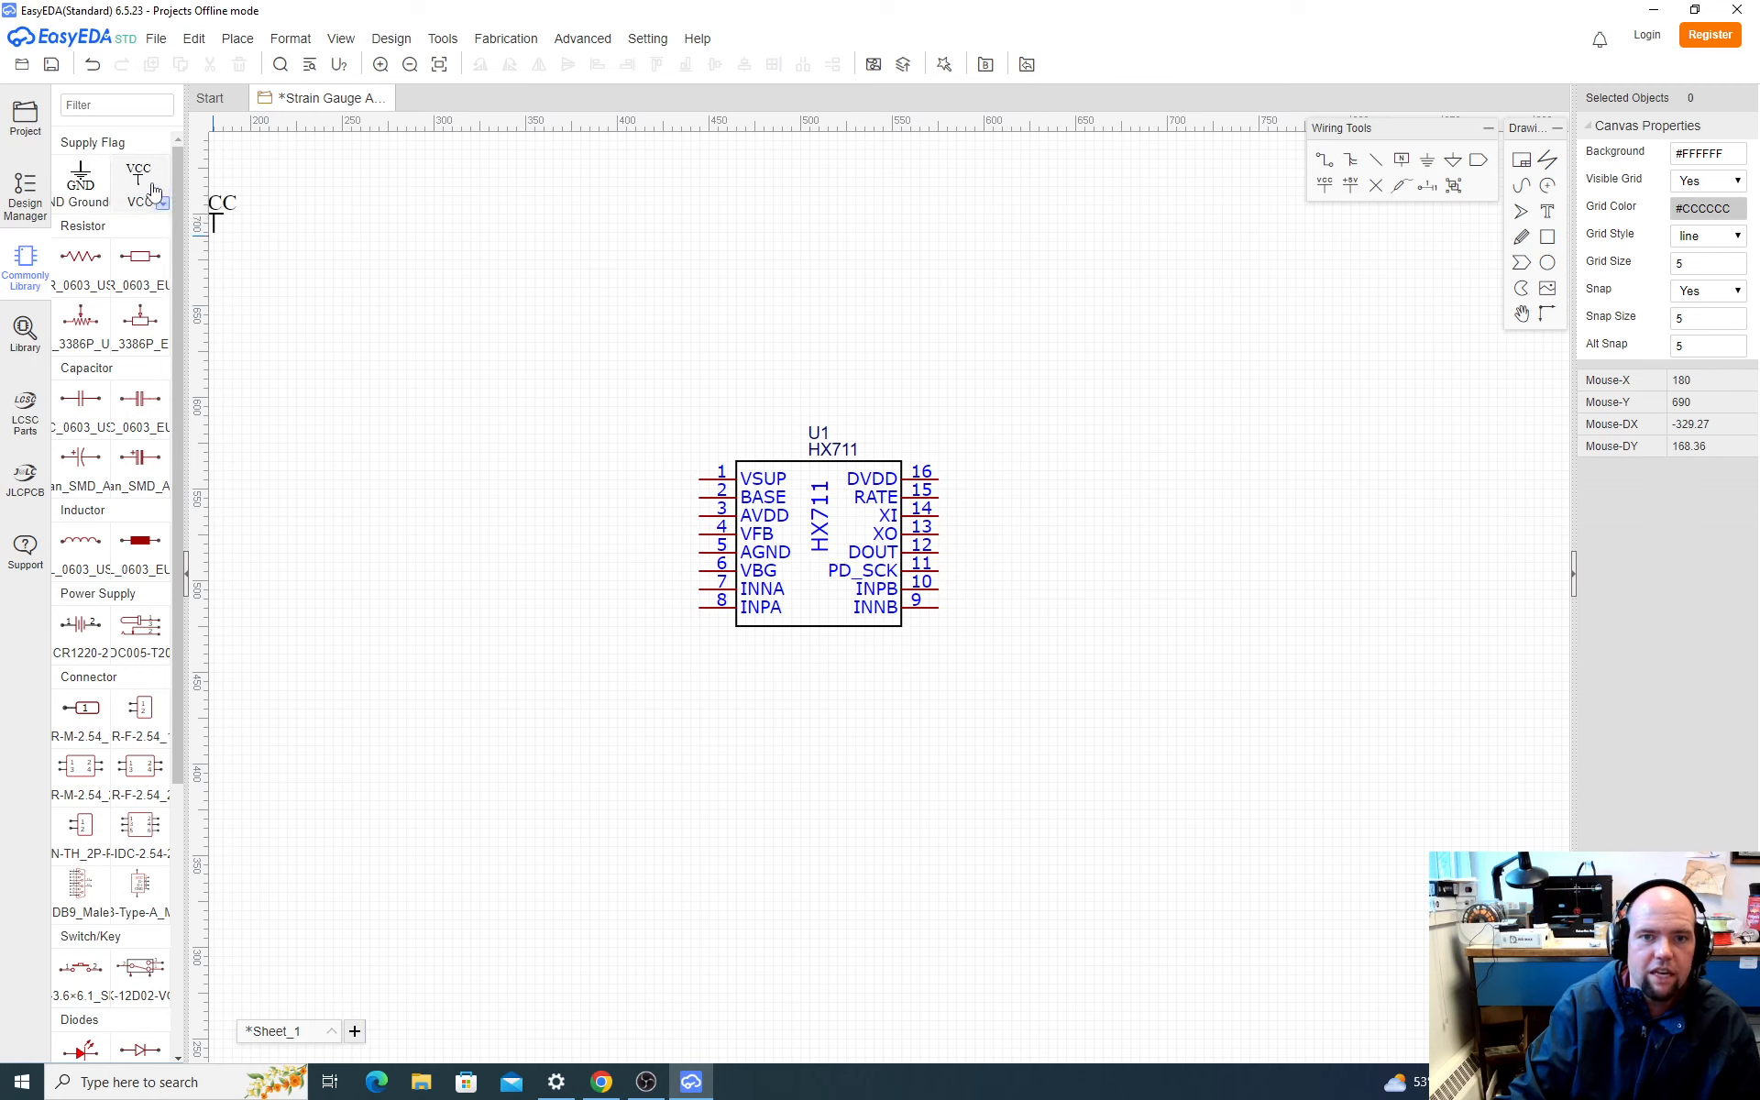
{"action": "left_click", "coordinate": [706, 486]}
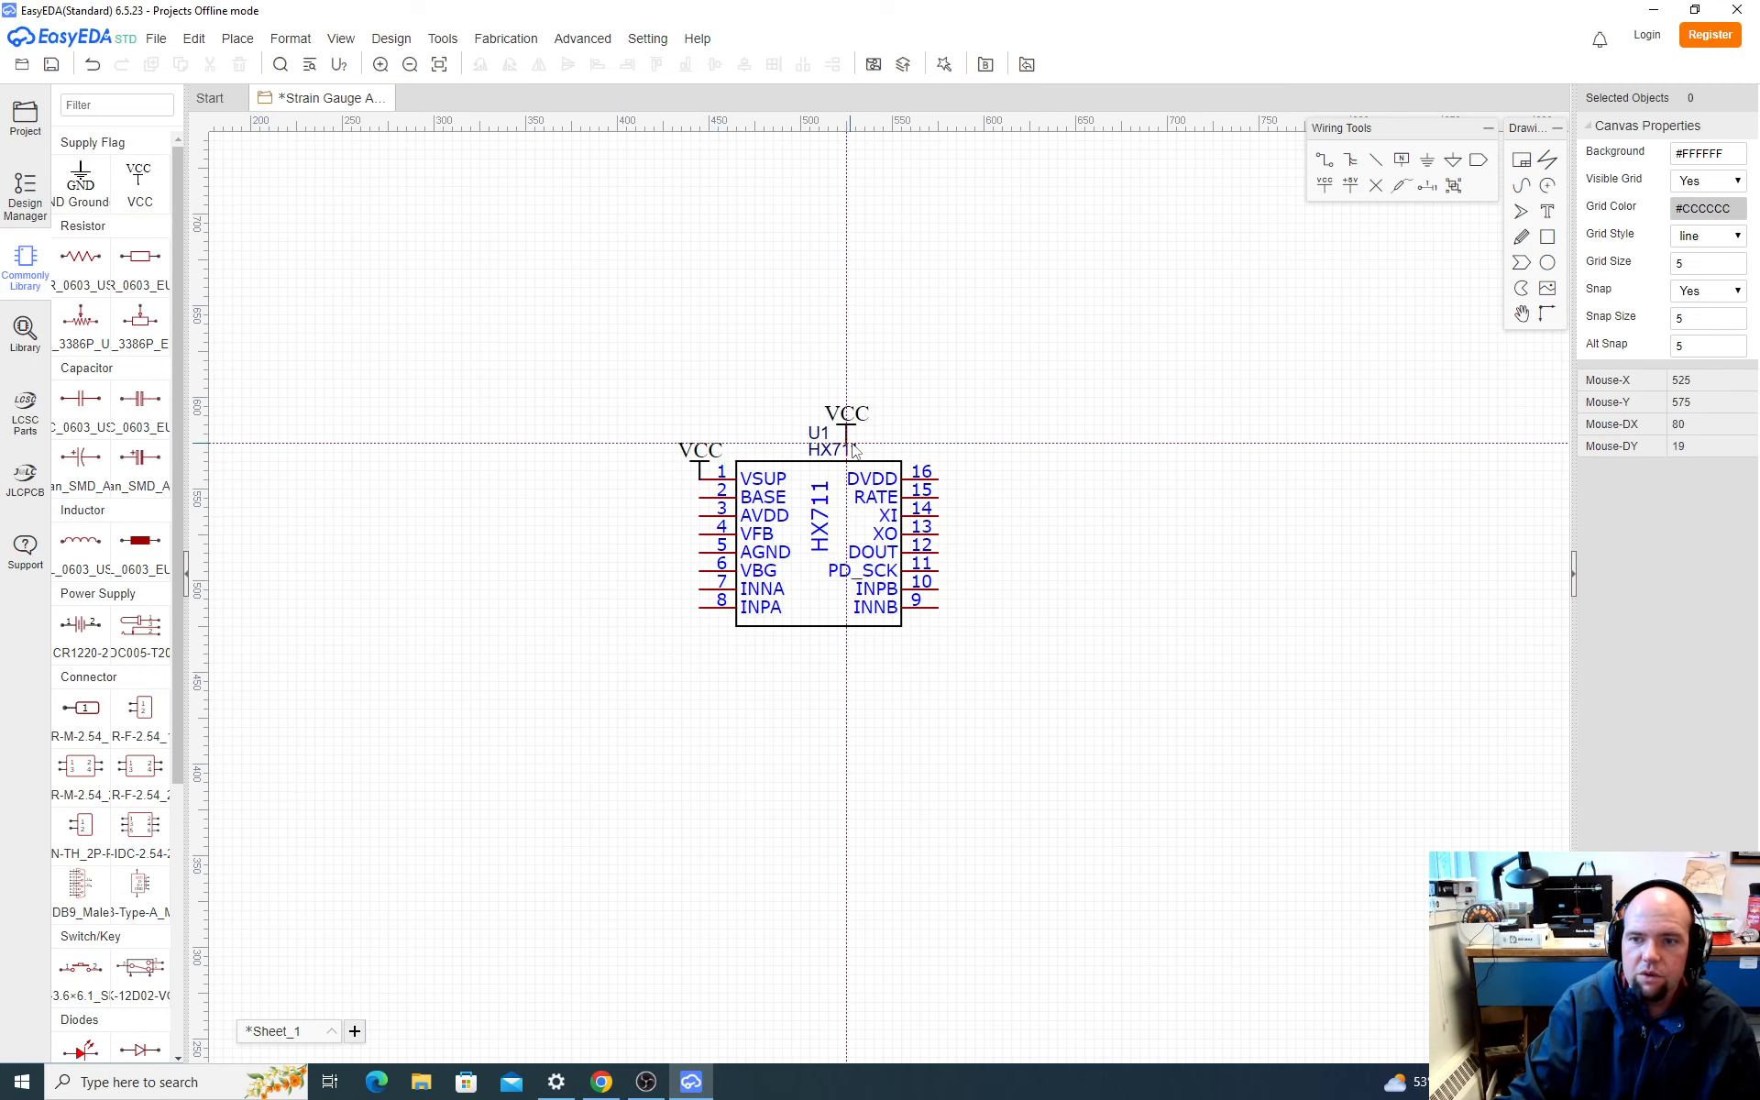
{"action": "left_click", "coordinate": [942, 486]}
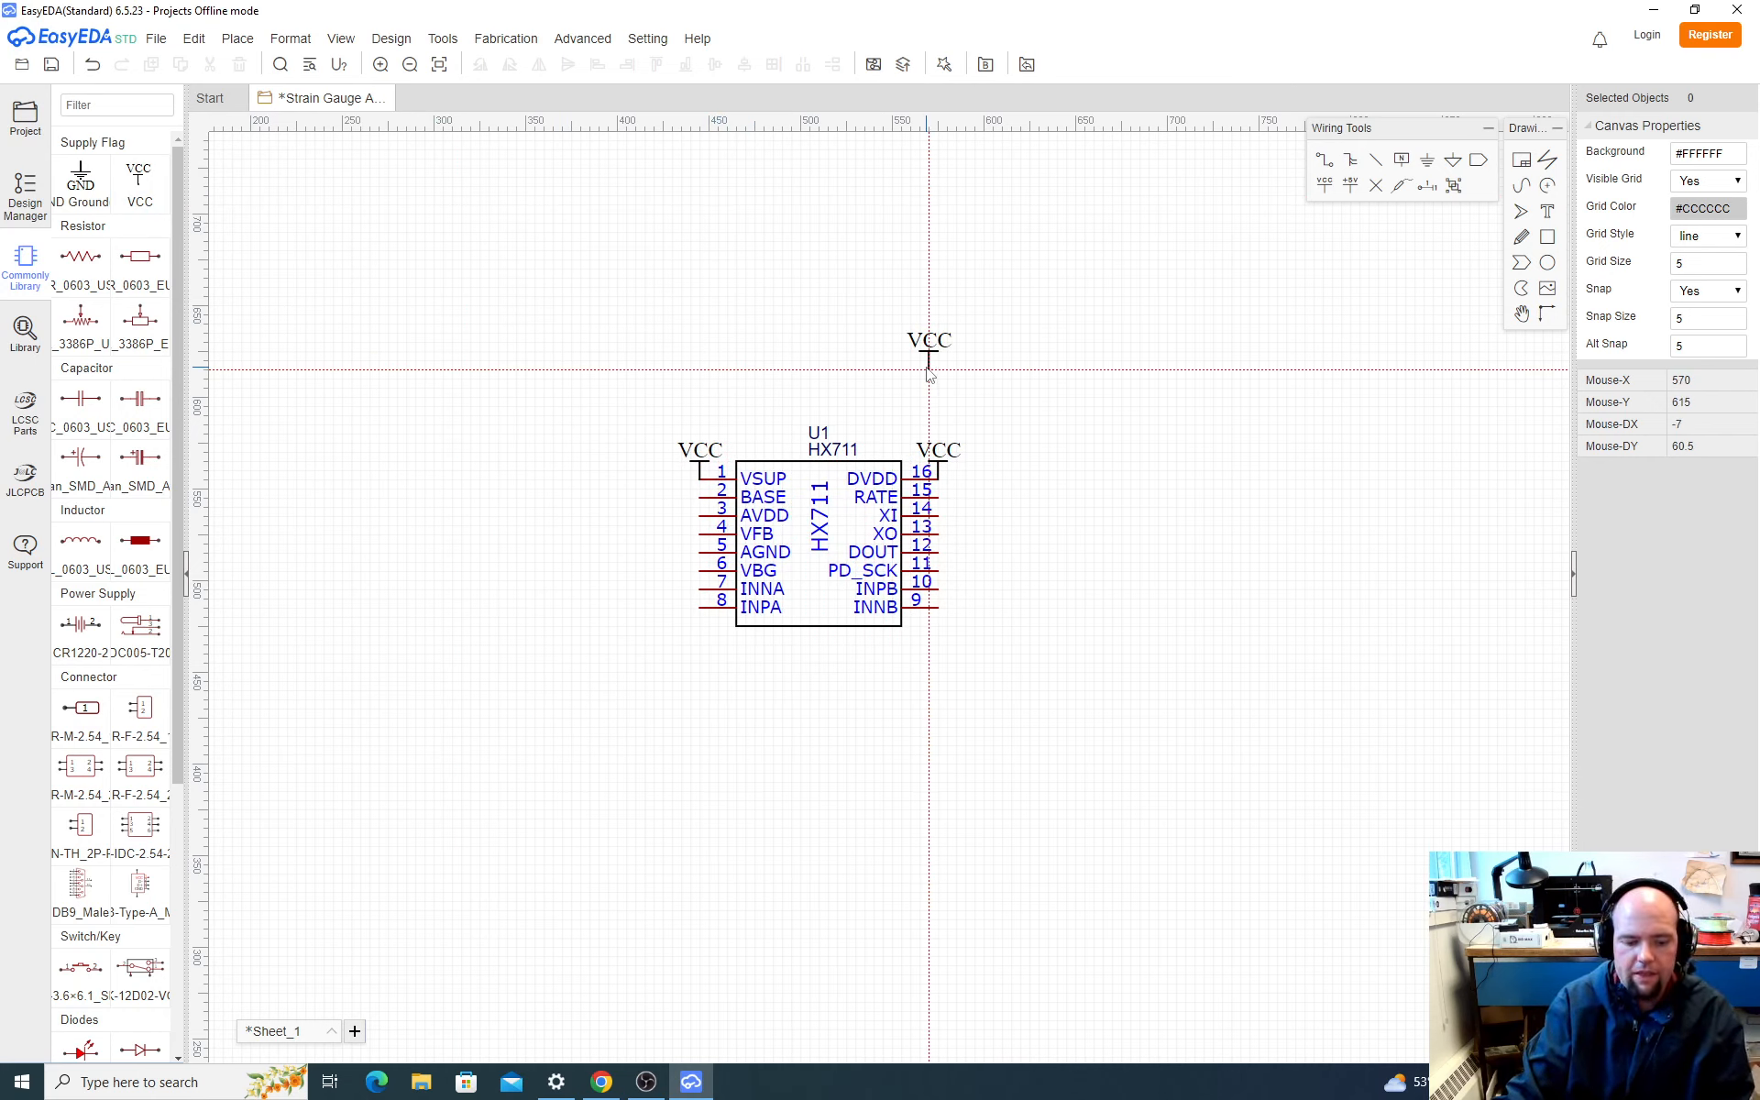
{"action": "key", "text": "Escape"}
Step: Return to the SparkFun schematic in Chrome and examine the RATE pin wiring with R5, jumper SJ2 and the data rate note
{"action": "key", "text": "alt+Tab"}
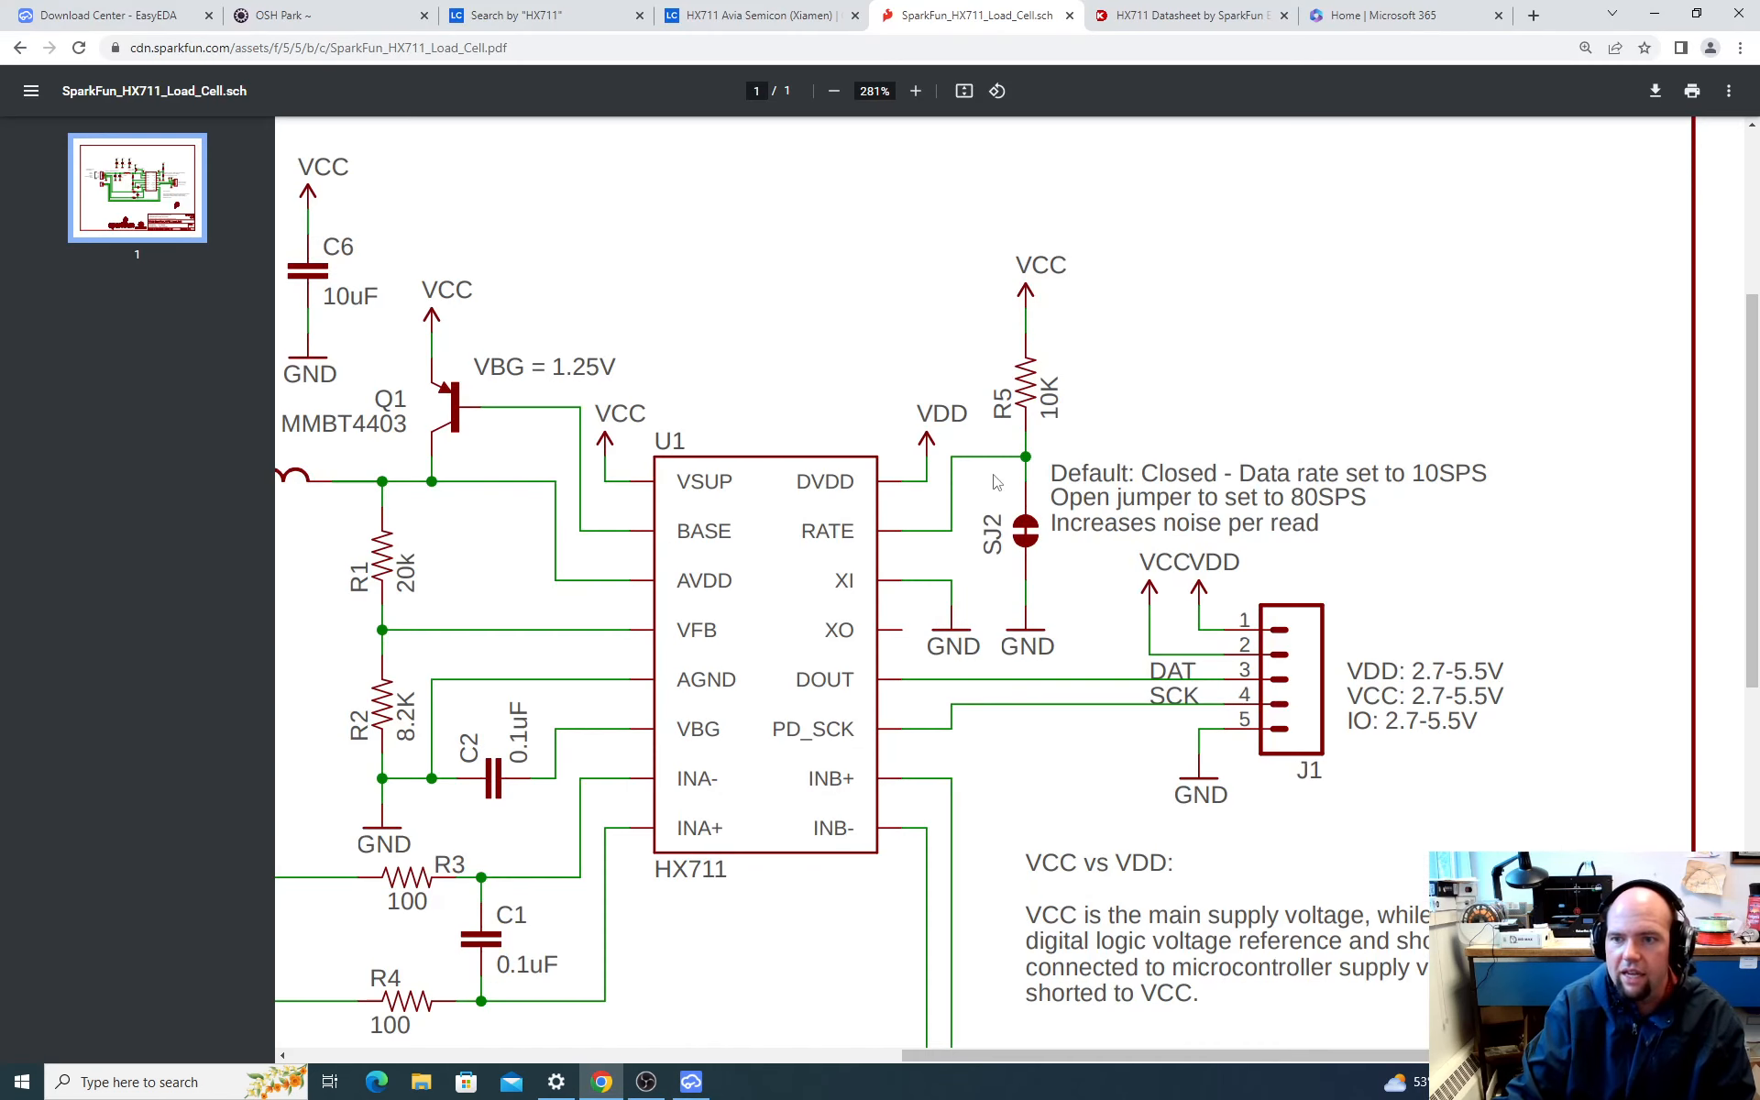
{"action": "scroll", "coordinate": [845, 473], "scroll_direction": "down", "scroll_amount": 1}
{"action": "scroll", "coordinate": [775, 492], "scroll_direction": "up", "scroll_amount": 2}
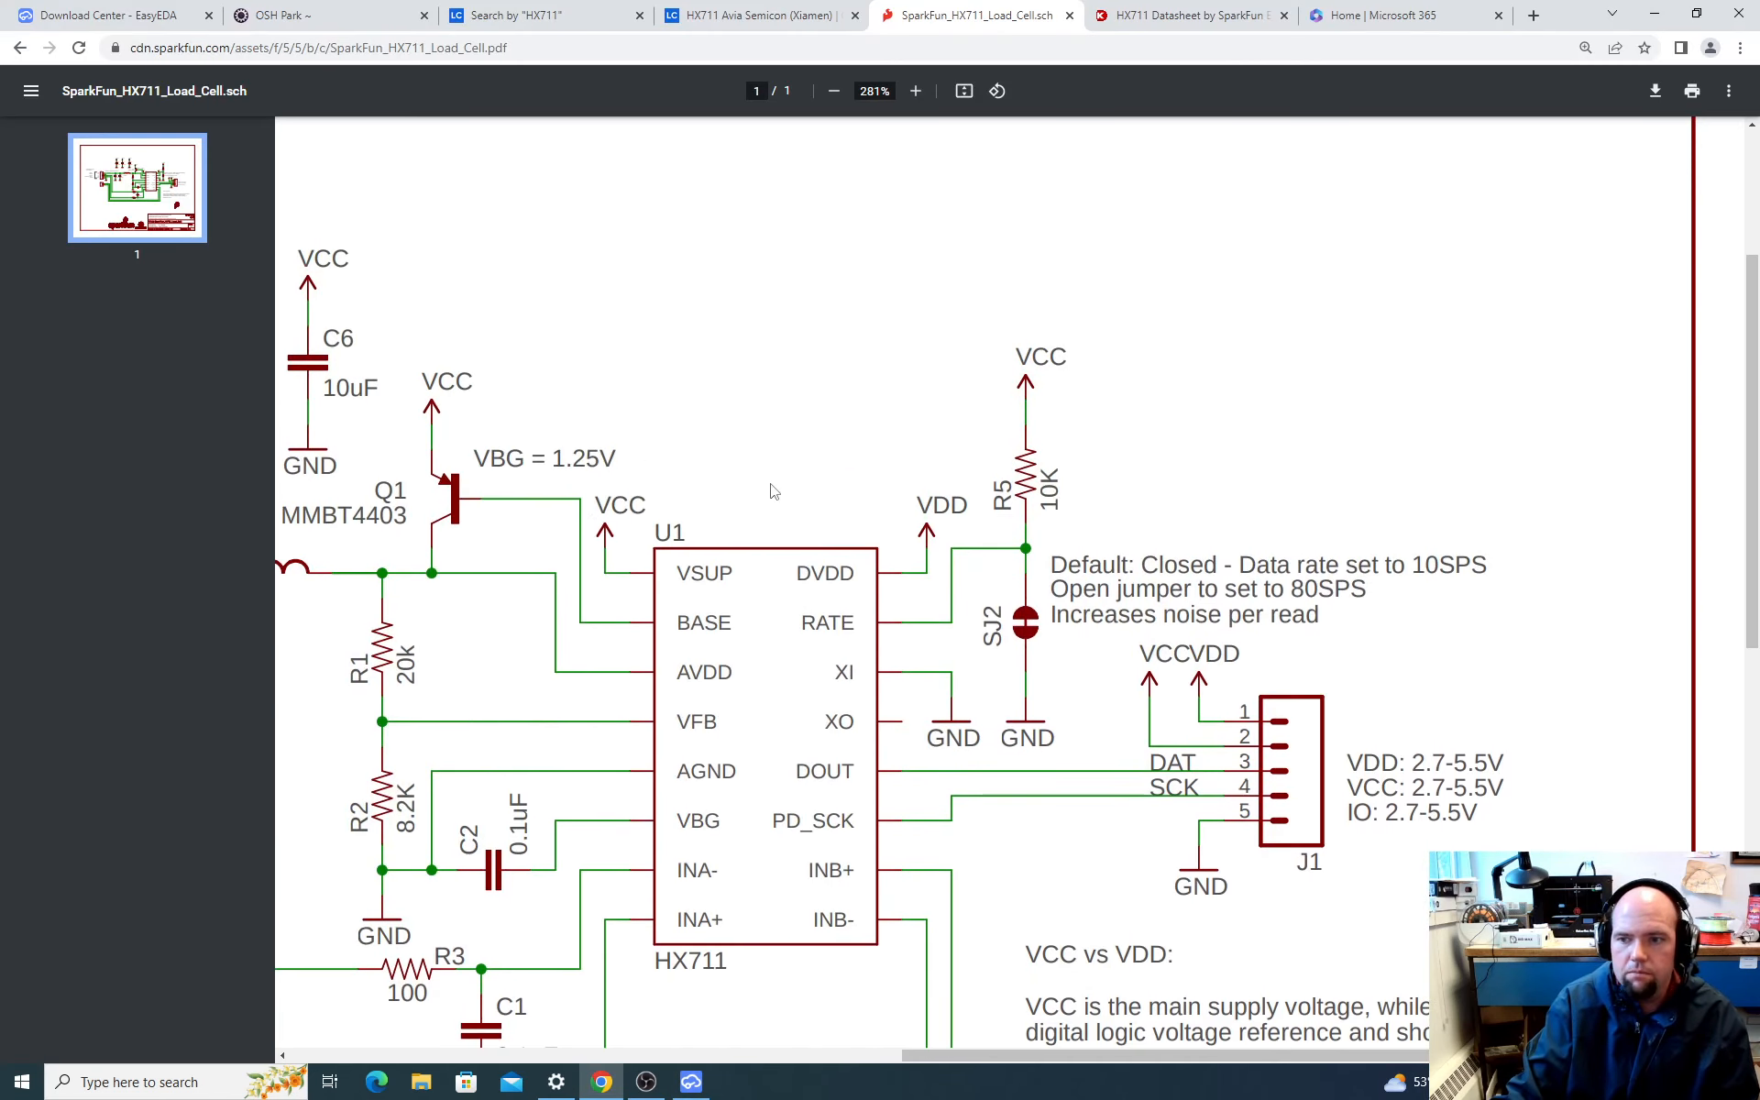
{"action": "scroll", "coordinate": [775, 491], "scroll_direction": "down", "scroll_amount": 3, "text": "ctrl"}
{"action": "scroll", "coordinate": [826, 550], "scroll_direction": "up", "scroll_amount": 5, "text": "ctrl"}
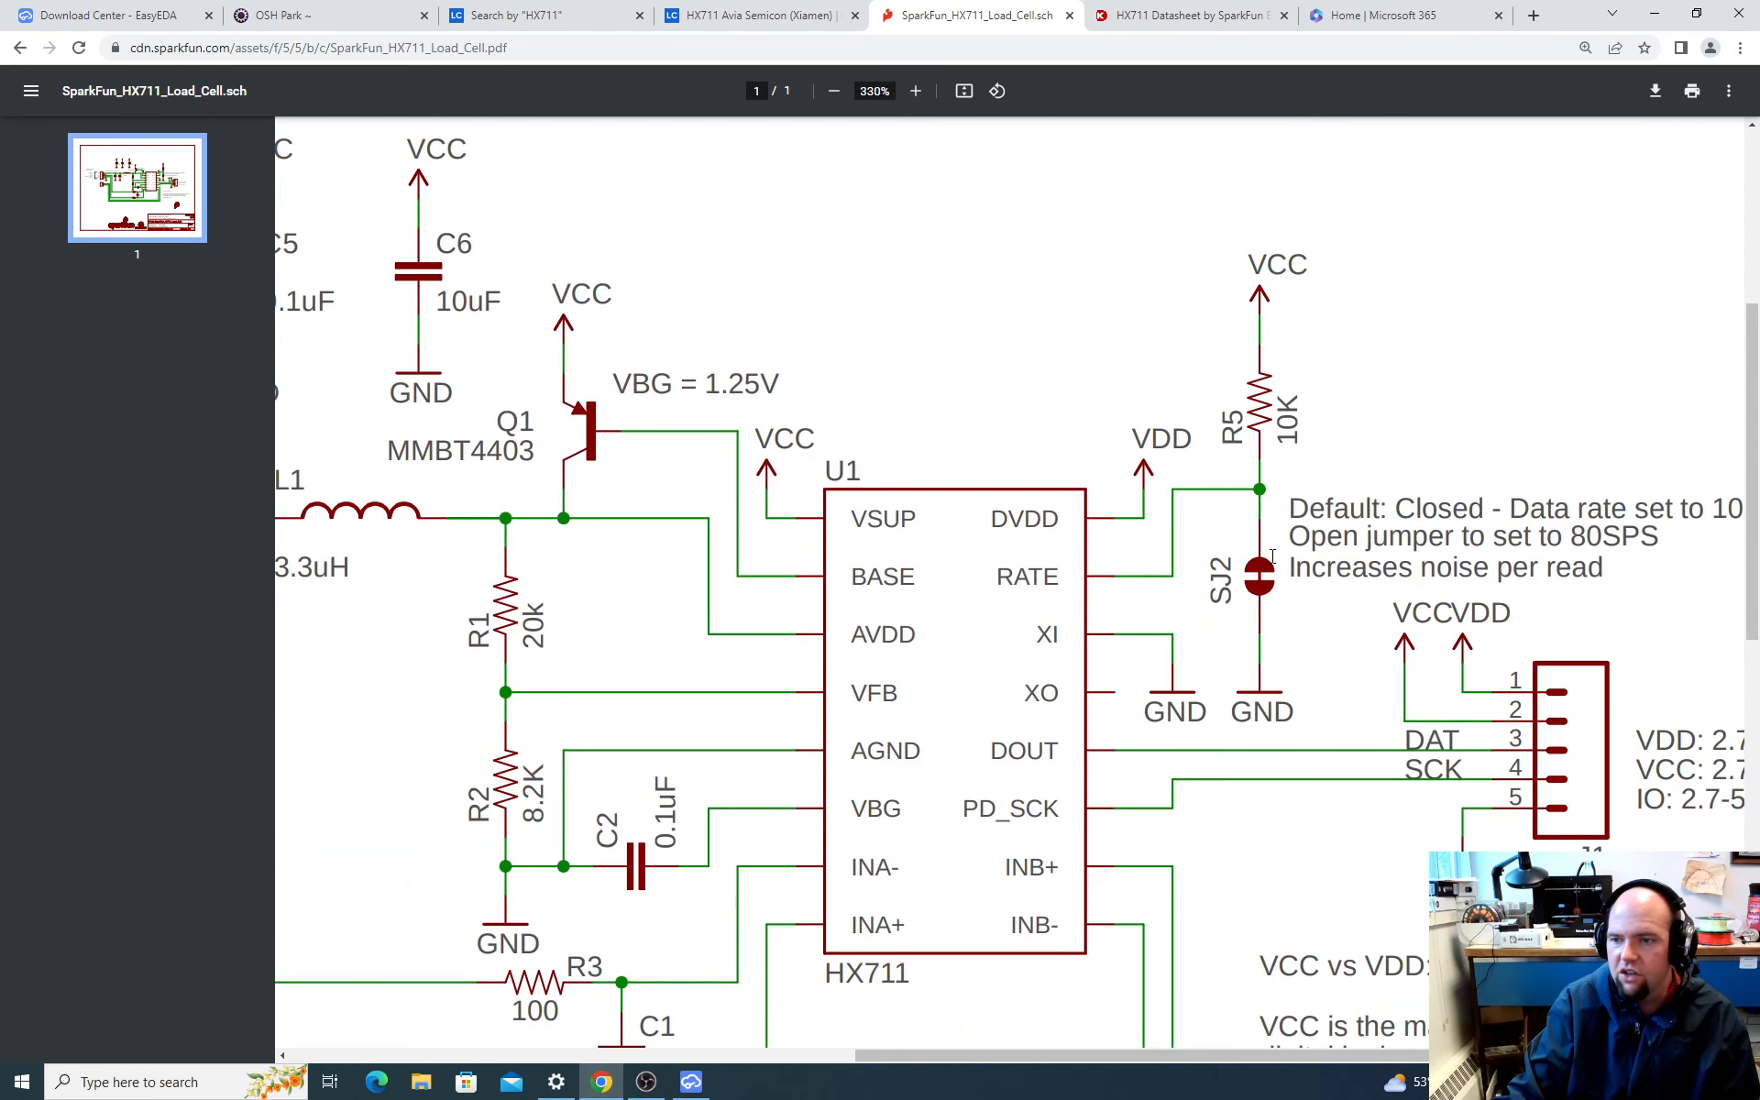
{"action": "scroll", "coordinate": [1269, 578], "scroll_direction": "down", "scroll_amount": 4, "text": "ctrl"}
{"action": "right_click", "coordinate": [1191, 591]}
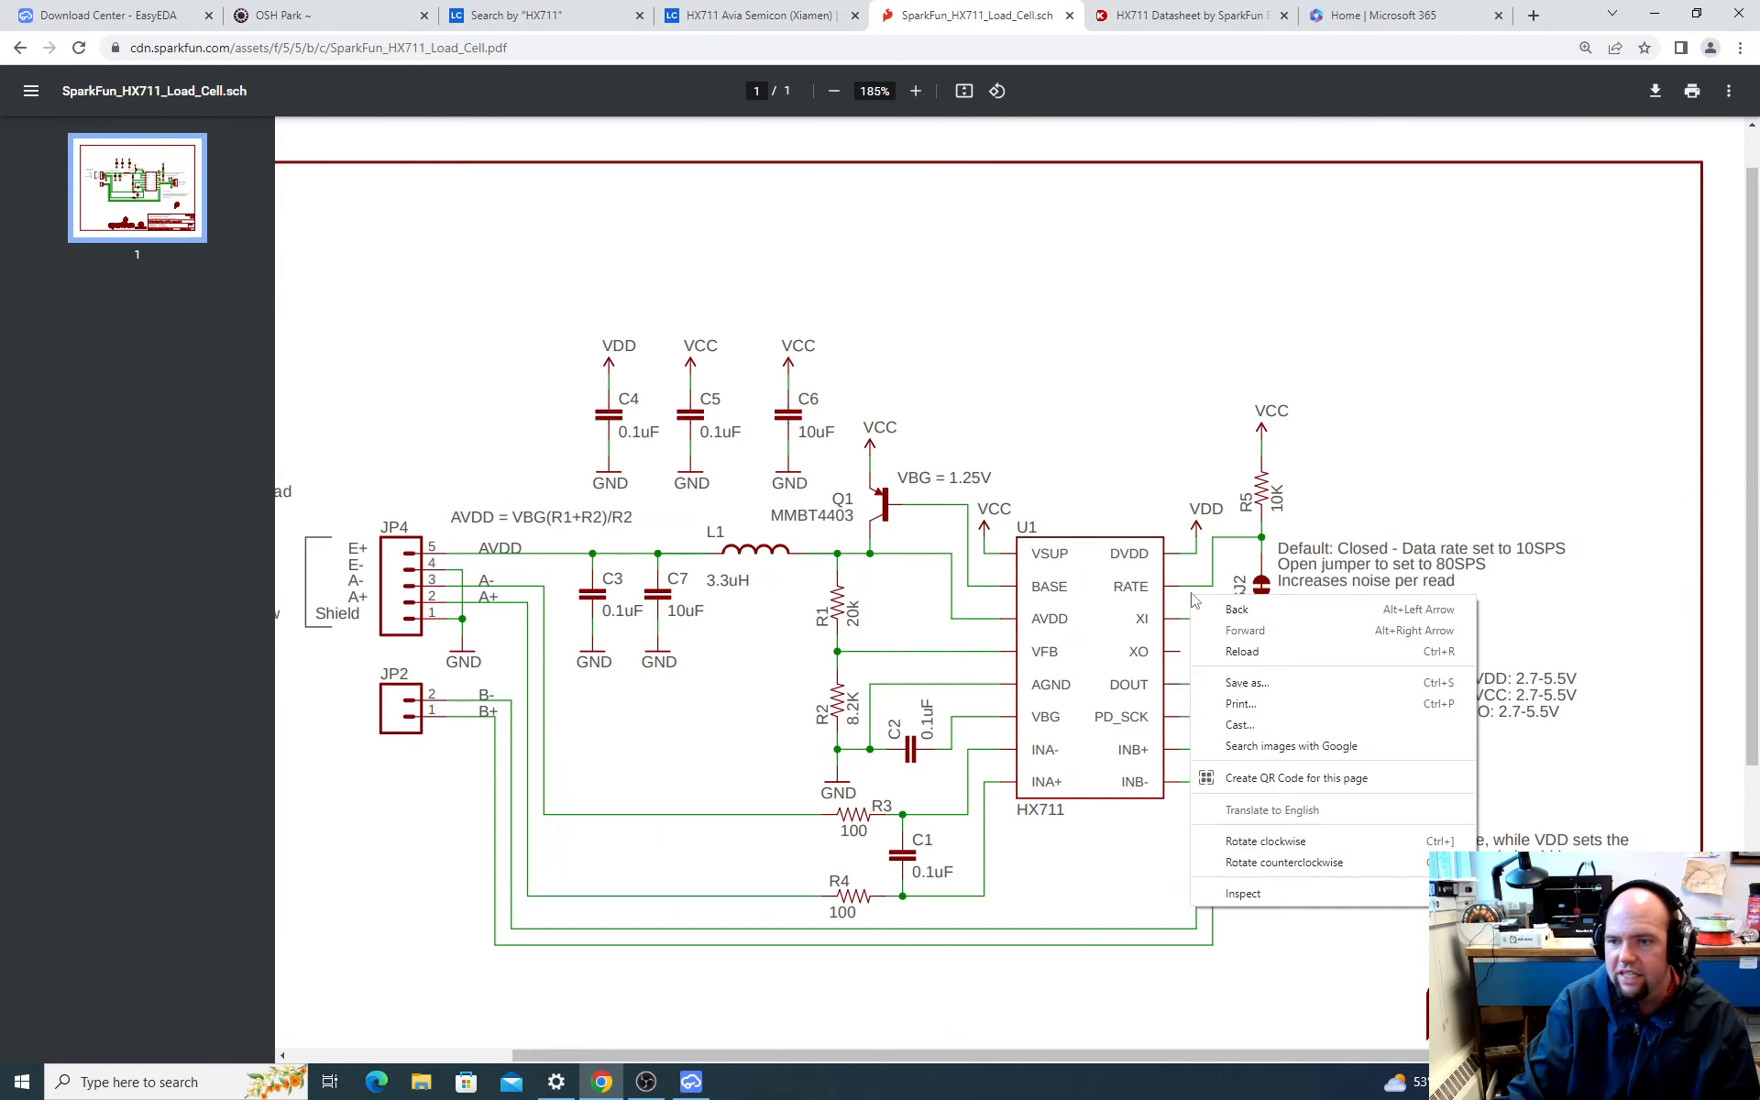
{"action": "left_click", "coordinate": [1320, 576]}
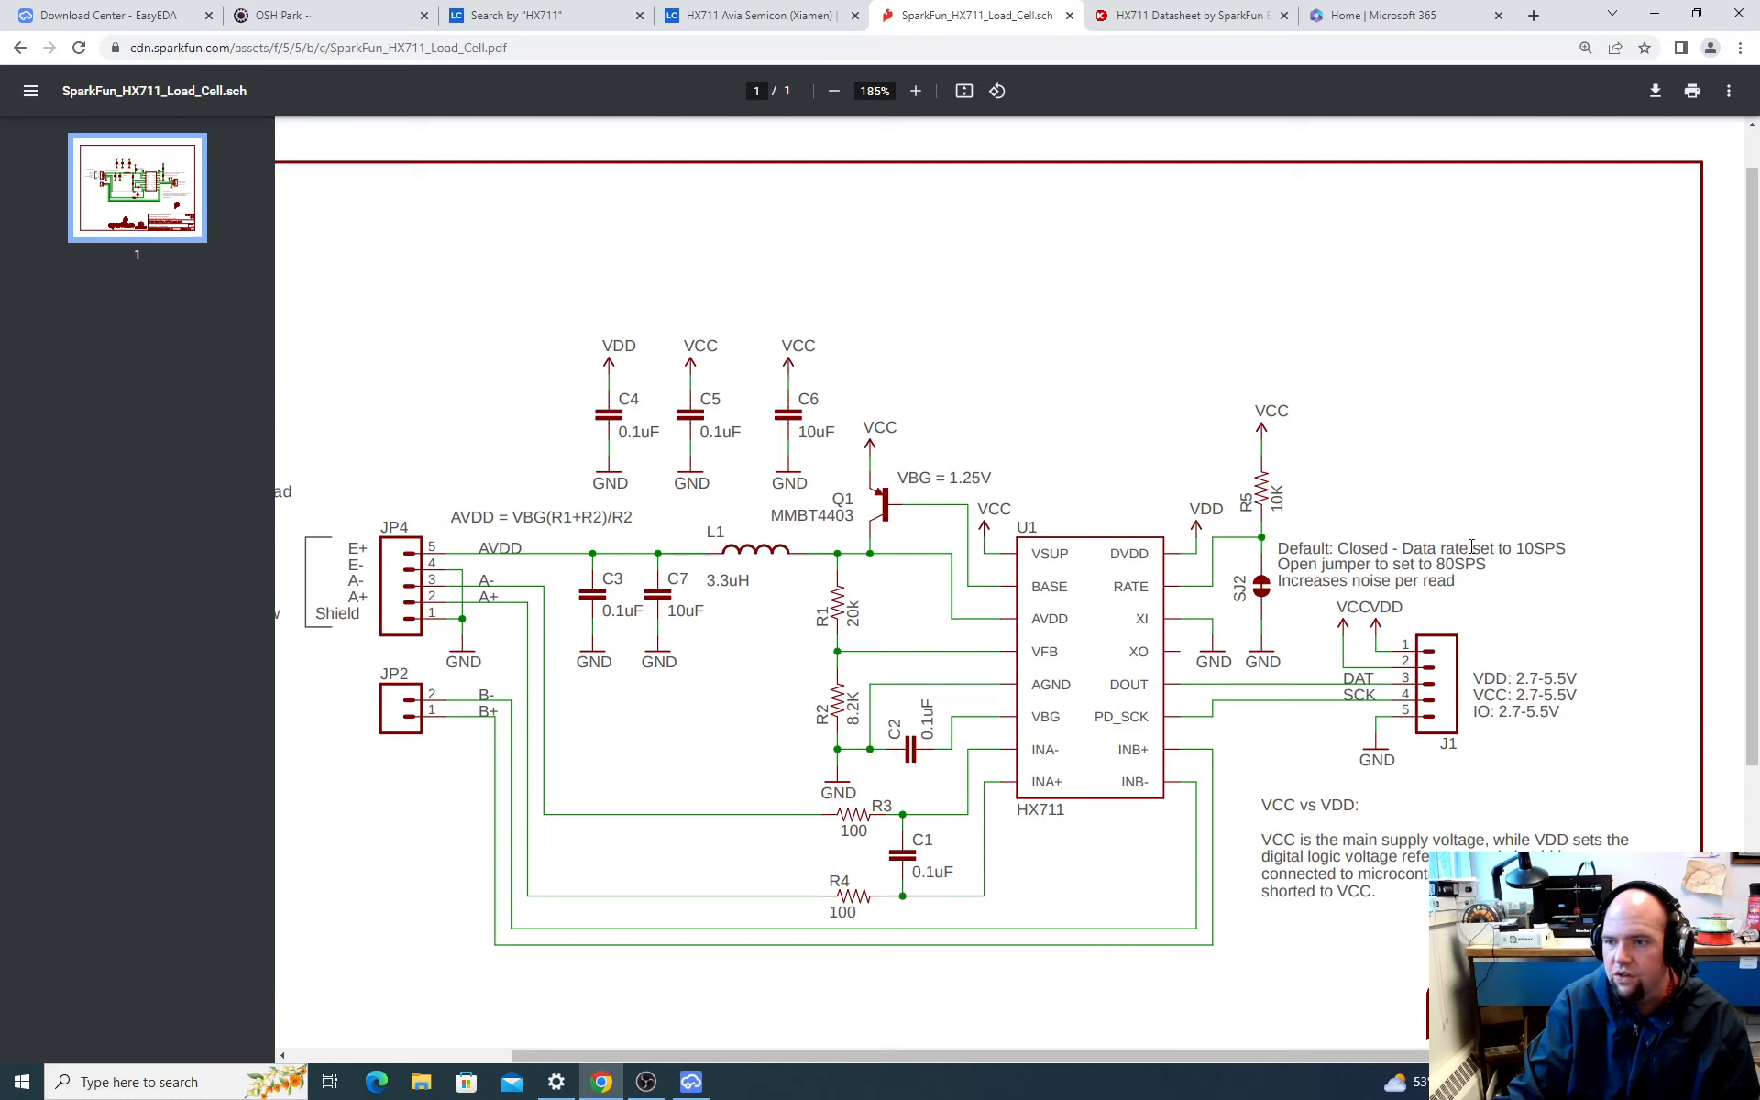
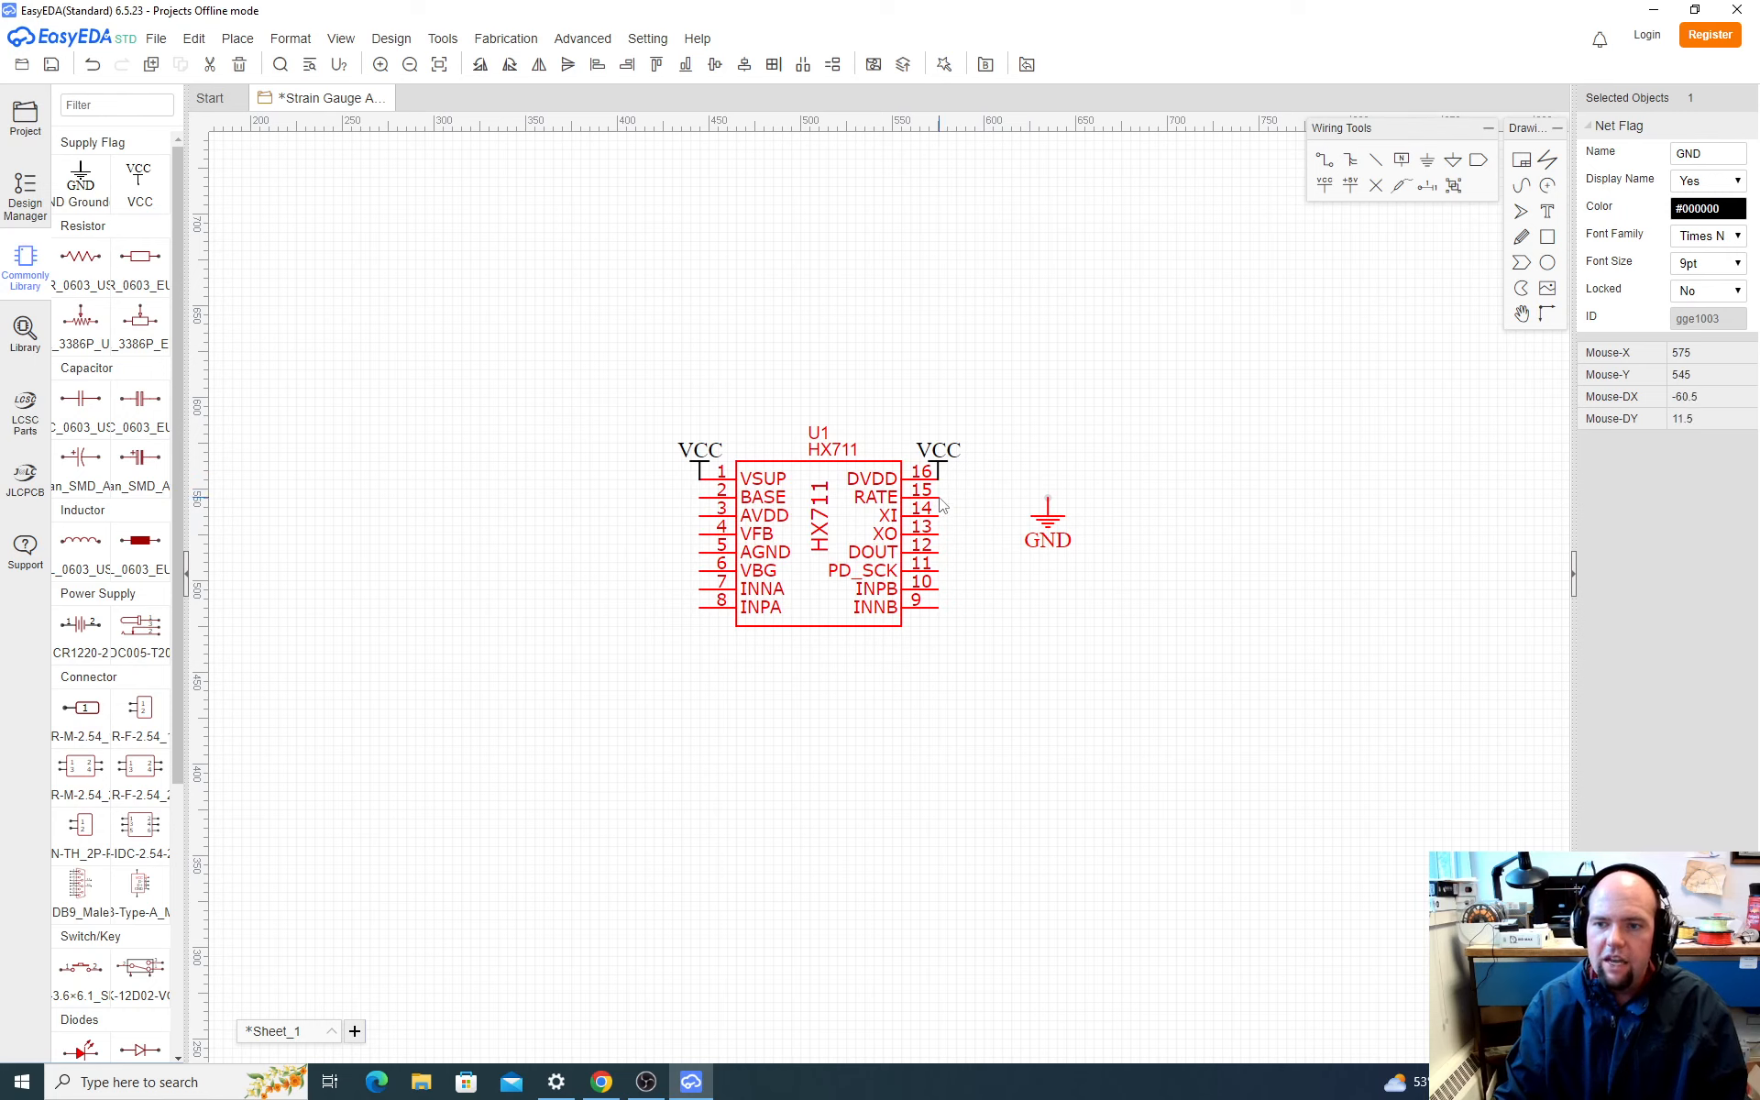
Step: Wire the HX711's RATE pin 15 to the GND flag beside the chip
{"action": "key", "text": "w"}
{"action": "left_click", "coordinate": [940, 499]}
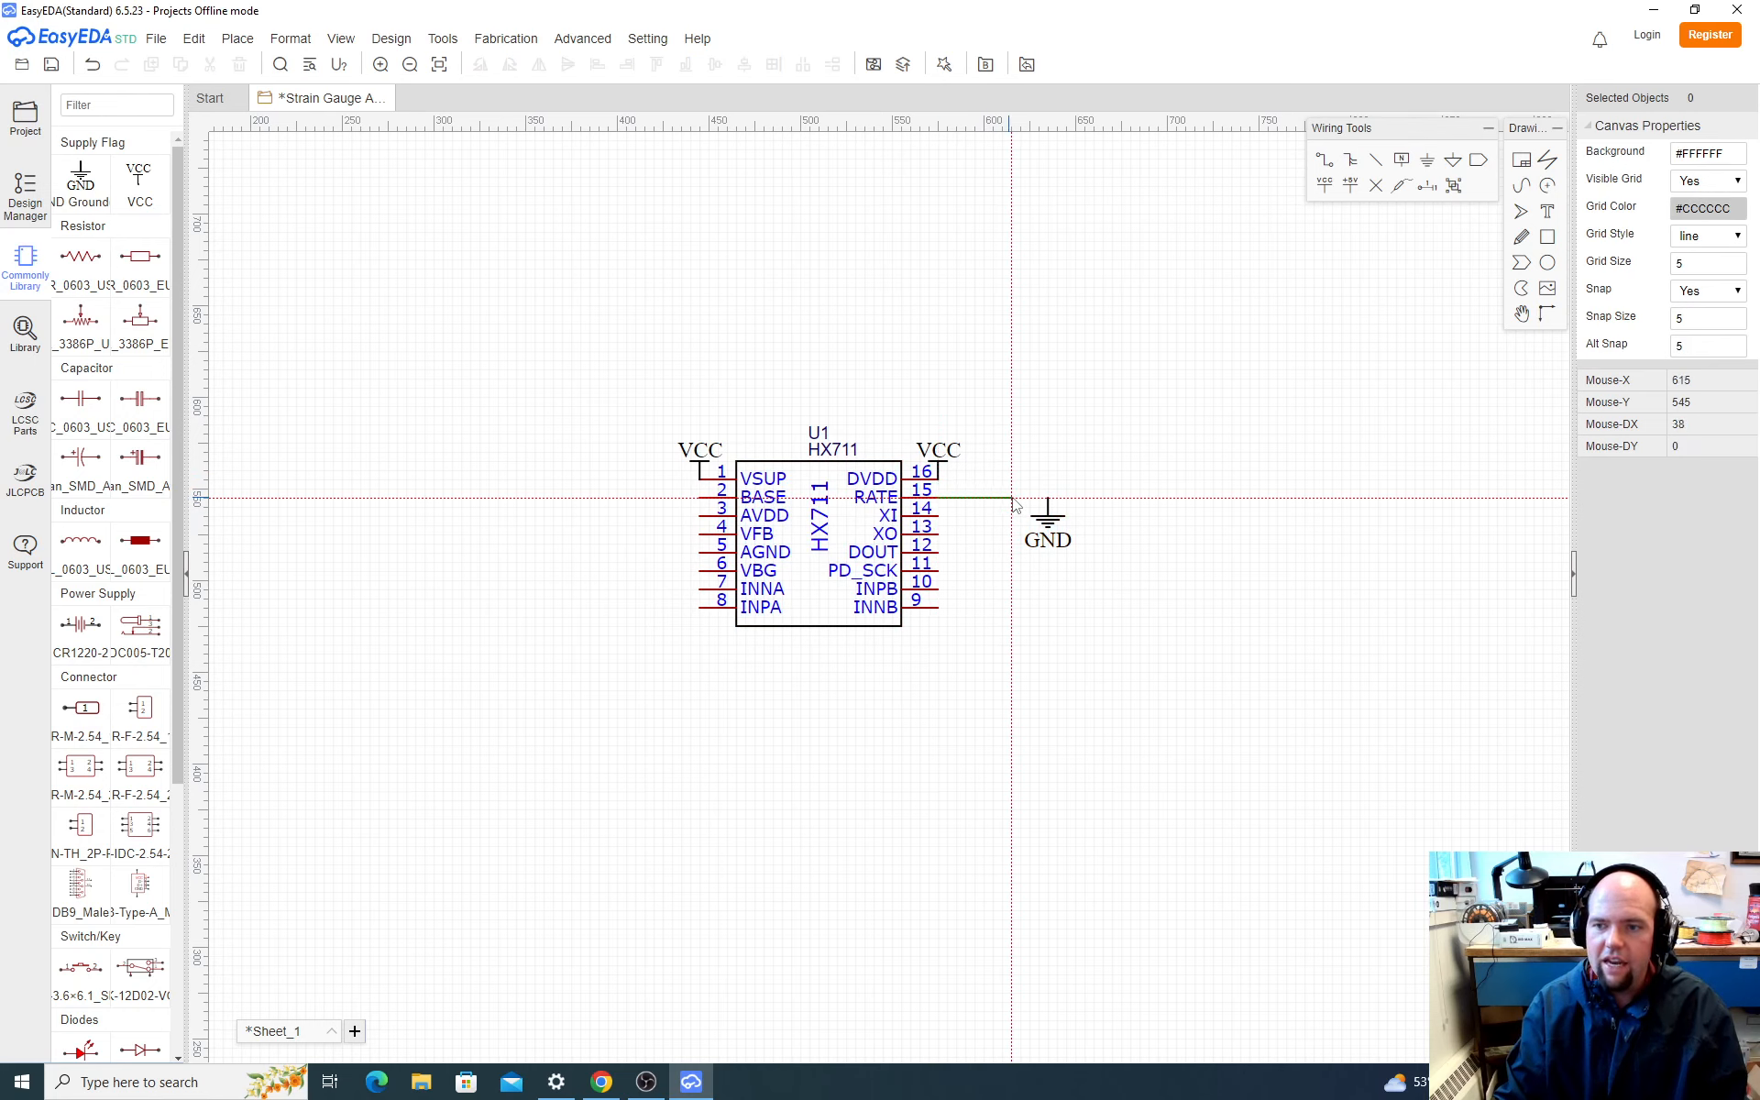
{"action": "left_click", "coordinate": [1048, 500]}
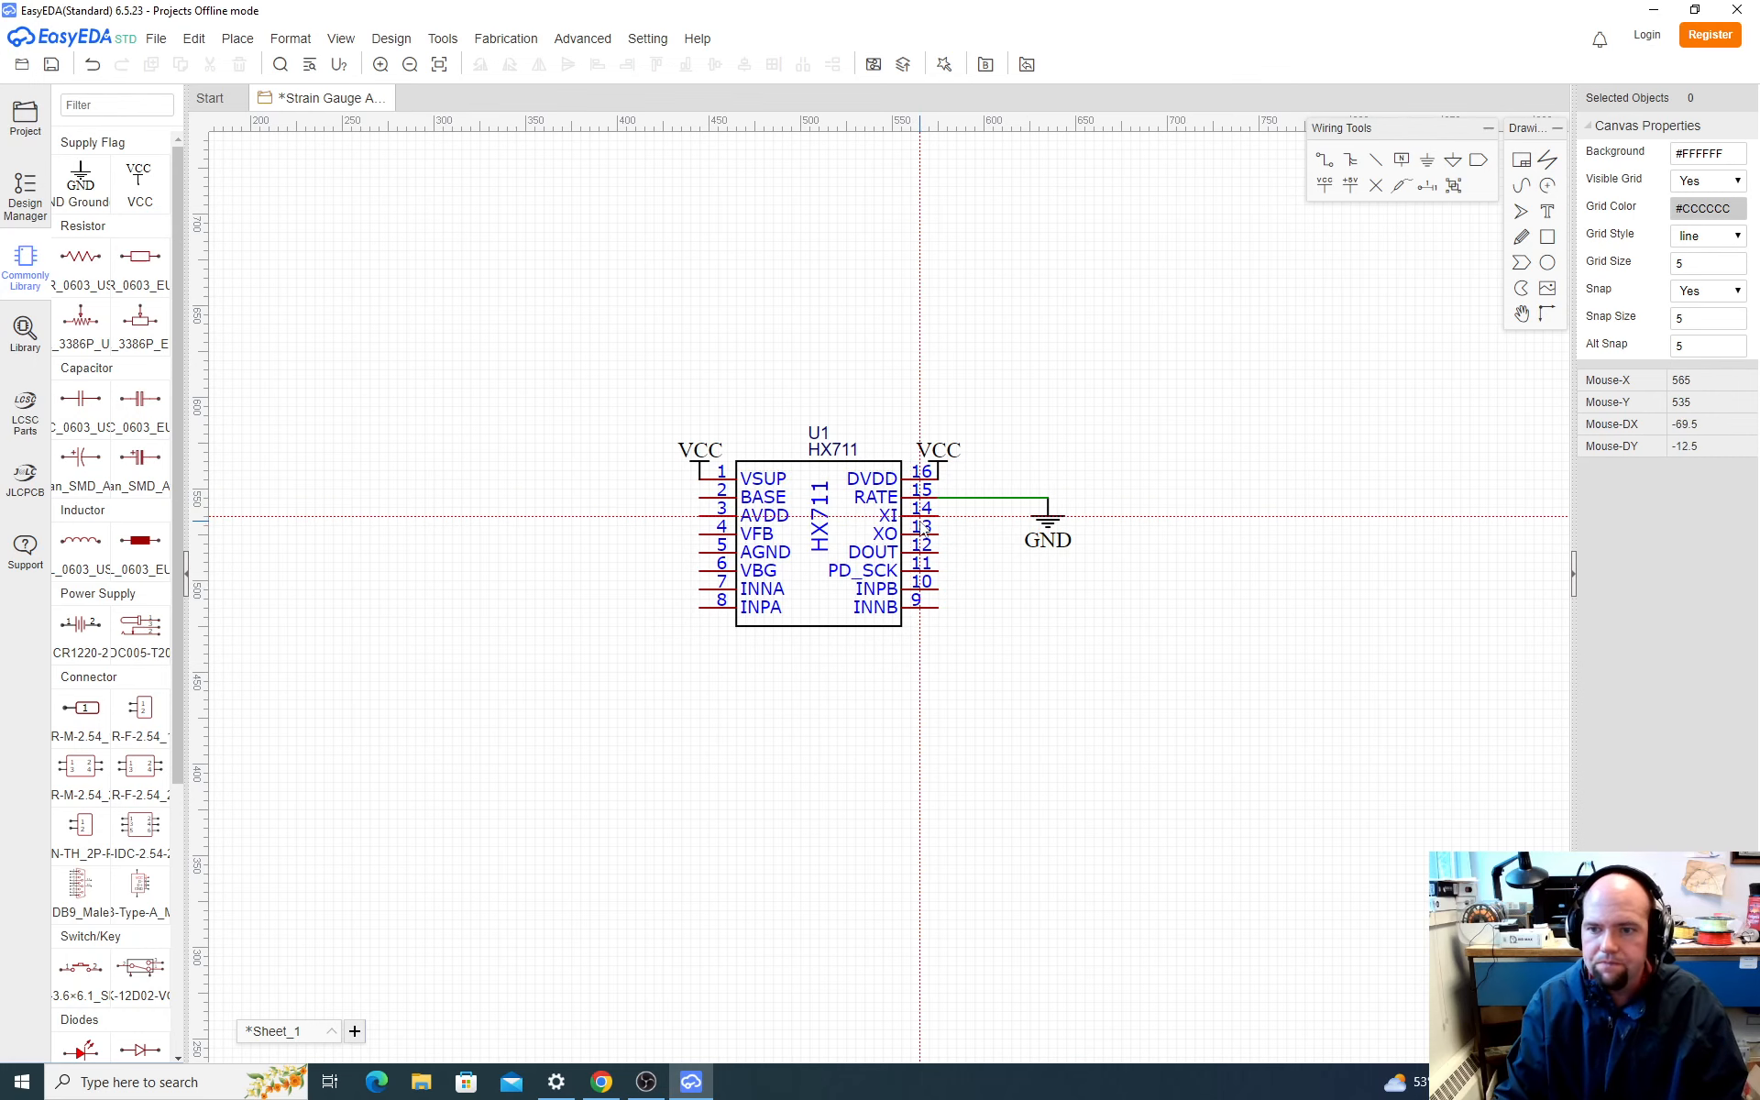
Step: Switch to Chrome and examine the XI and XO oscillator pin wiring in the SparkFun schematic and the HX711 datasheet's block diagram
{"action": "key", "text": "alt+Tab"}
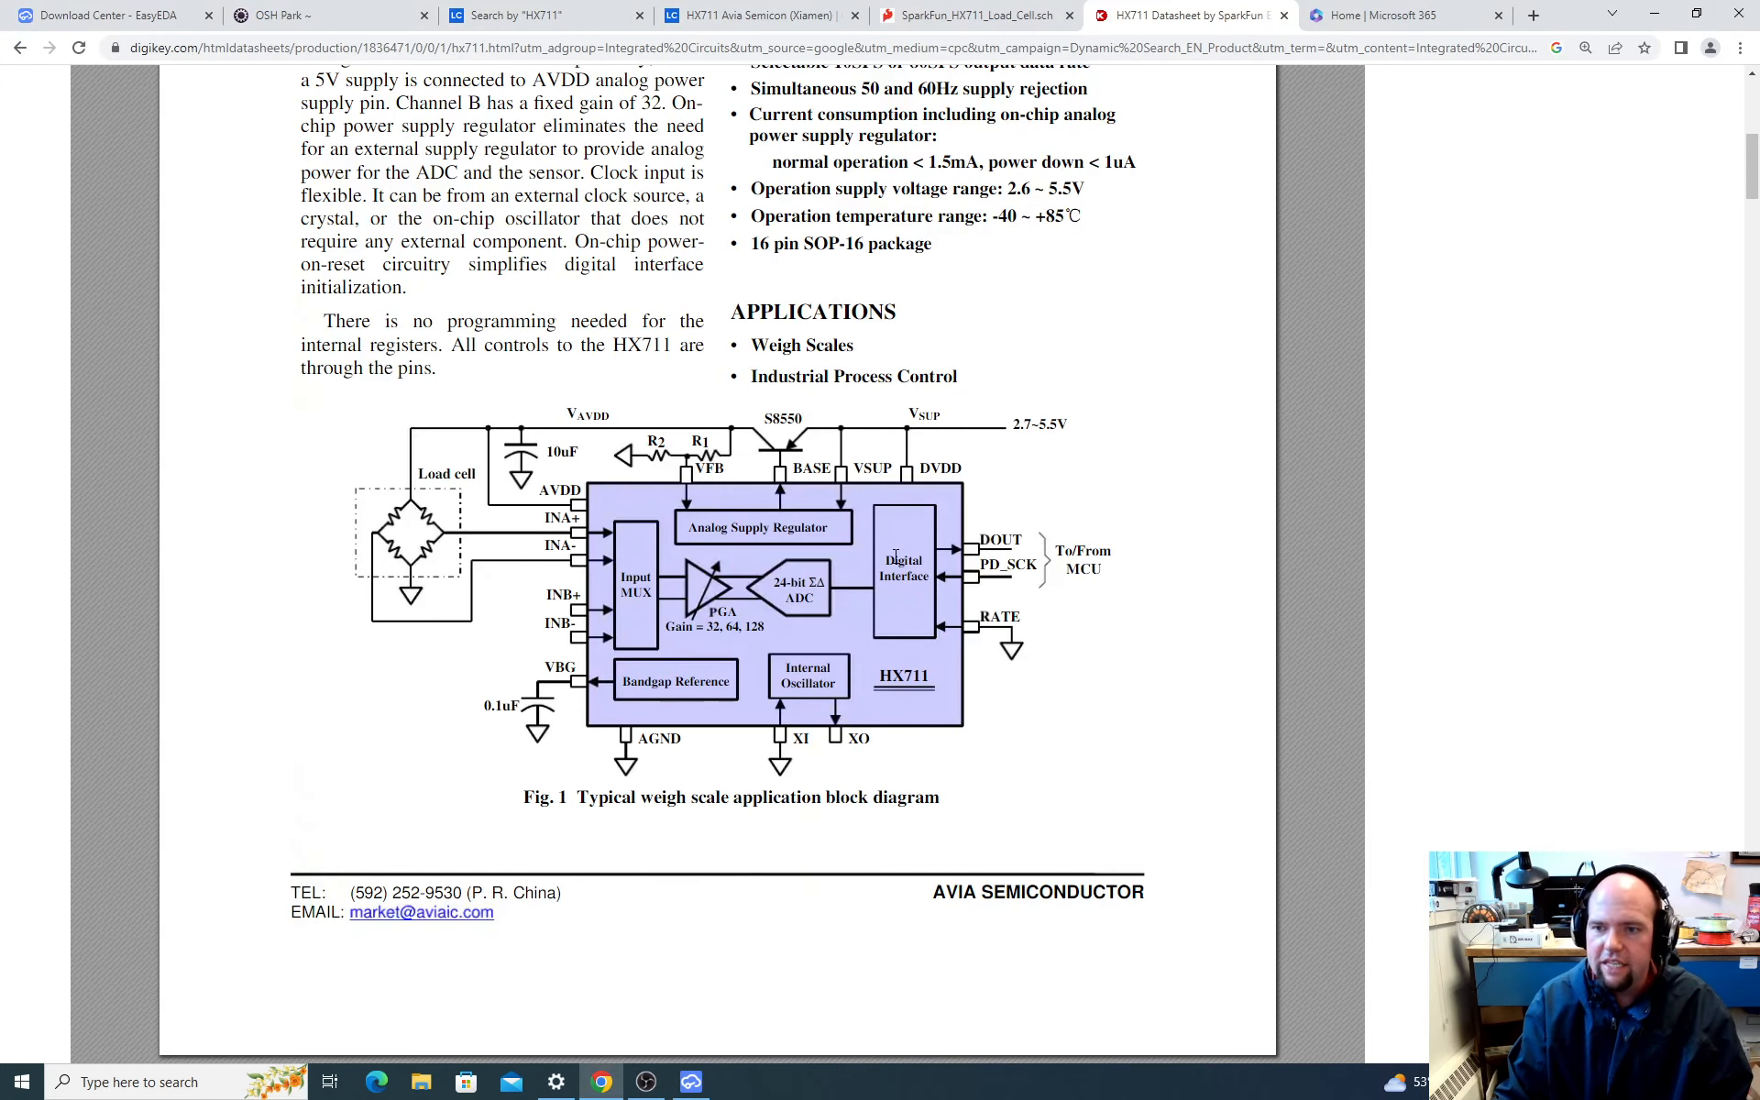
{"action": "key", "text": "alt+Tab"}
{"action": "key", "text": "alt+Tab"}
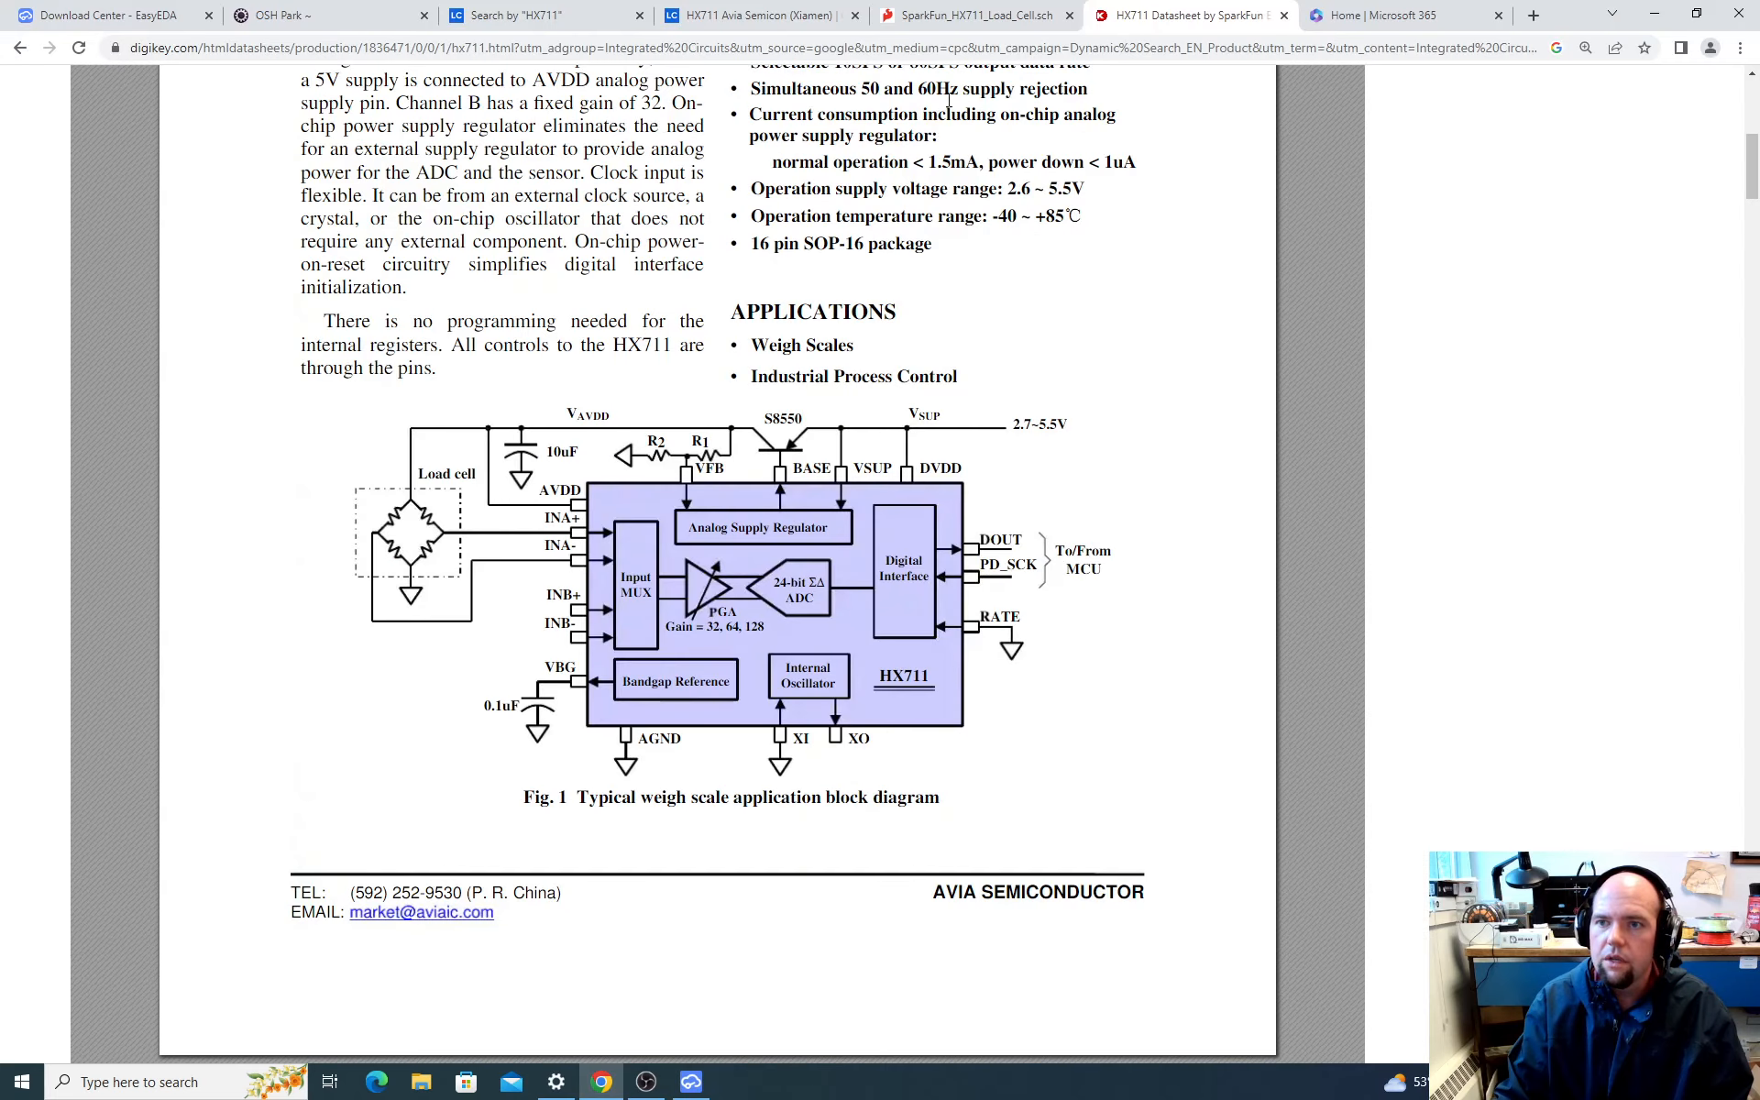
{"action": "left_click", "coordinate": [977, 15]}
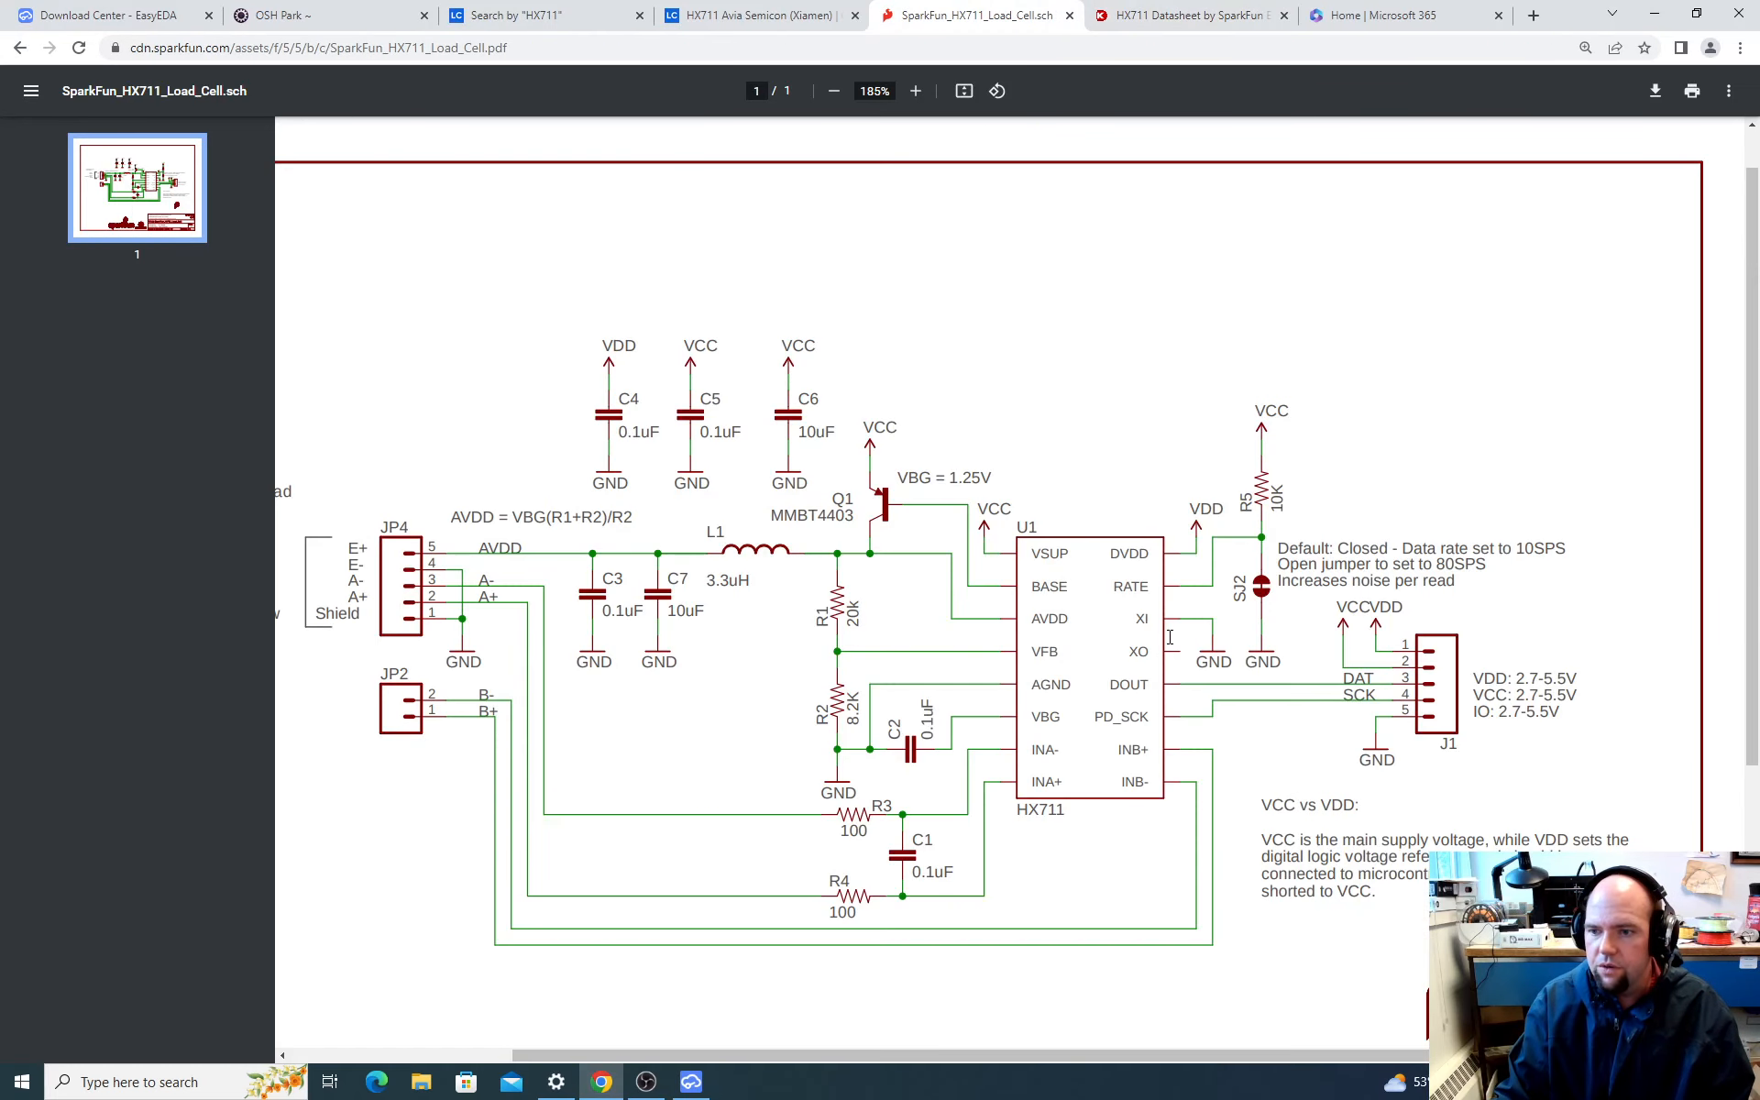
{"action": "scroll", "coordinate": [1170, 636], "scroll_direction": "down", "scroll_amount": 1}
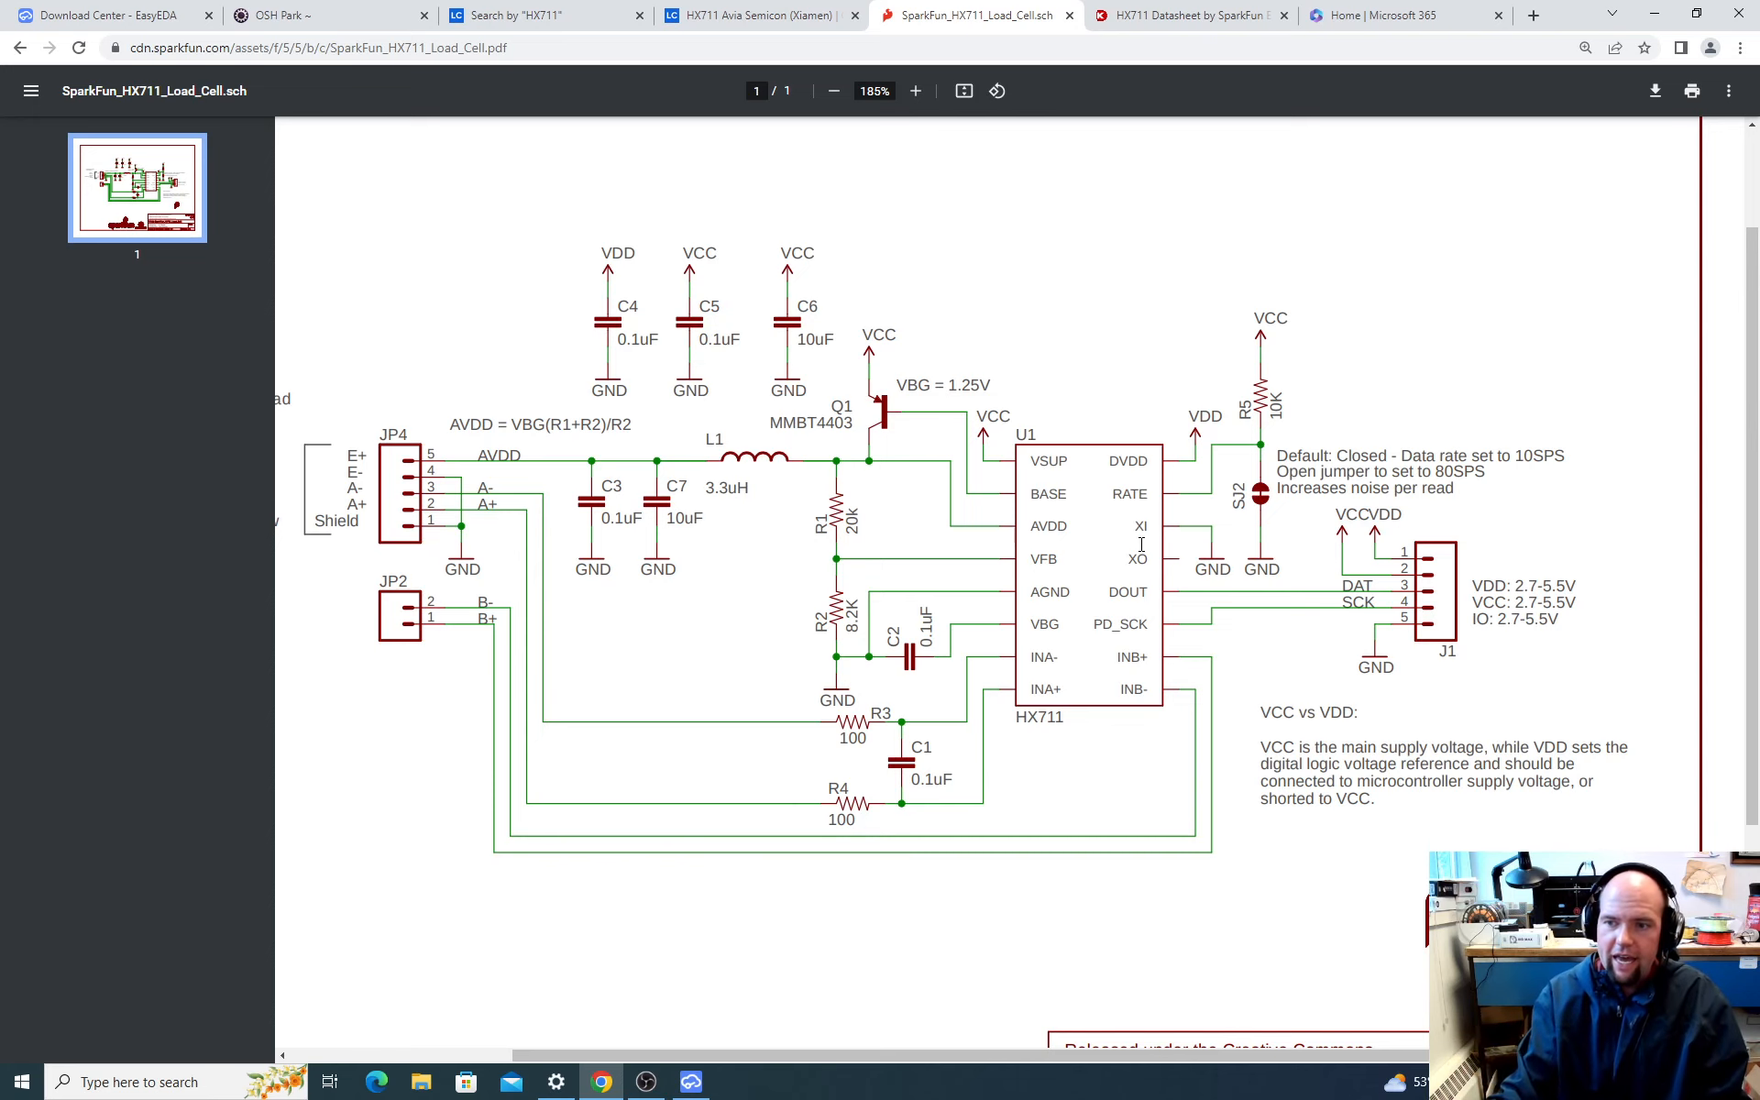
{"action": "left_click", "coordinate": [1101, 30]}
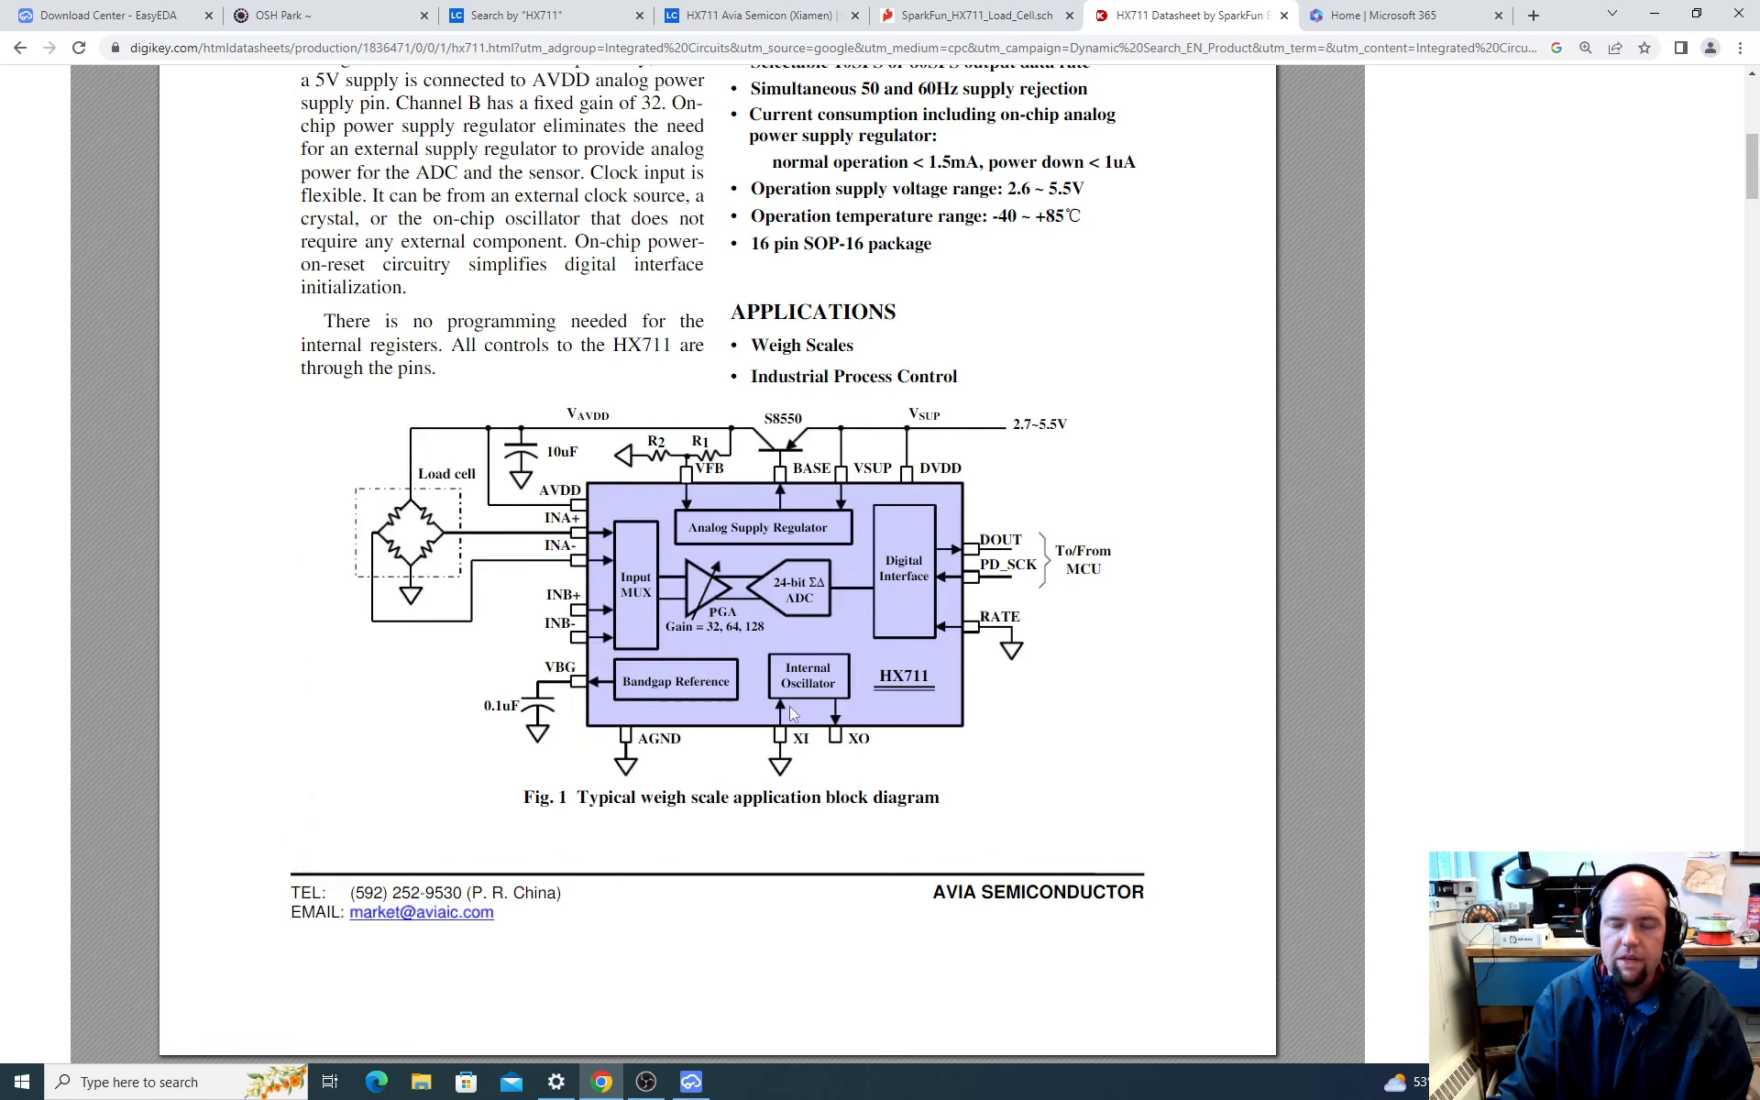
Step: Switch back to EasyEDA and wire the HX711's XI pin 14 to the grounded RATE wire
{"action": "key", "text": "alt+Tab"}
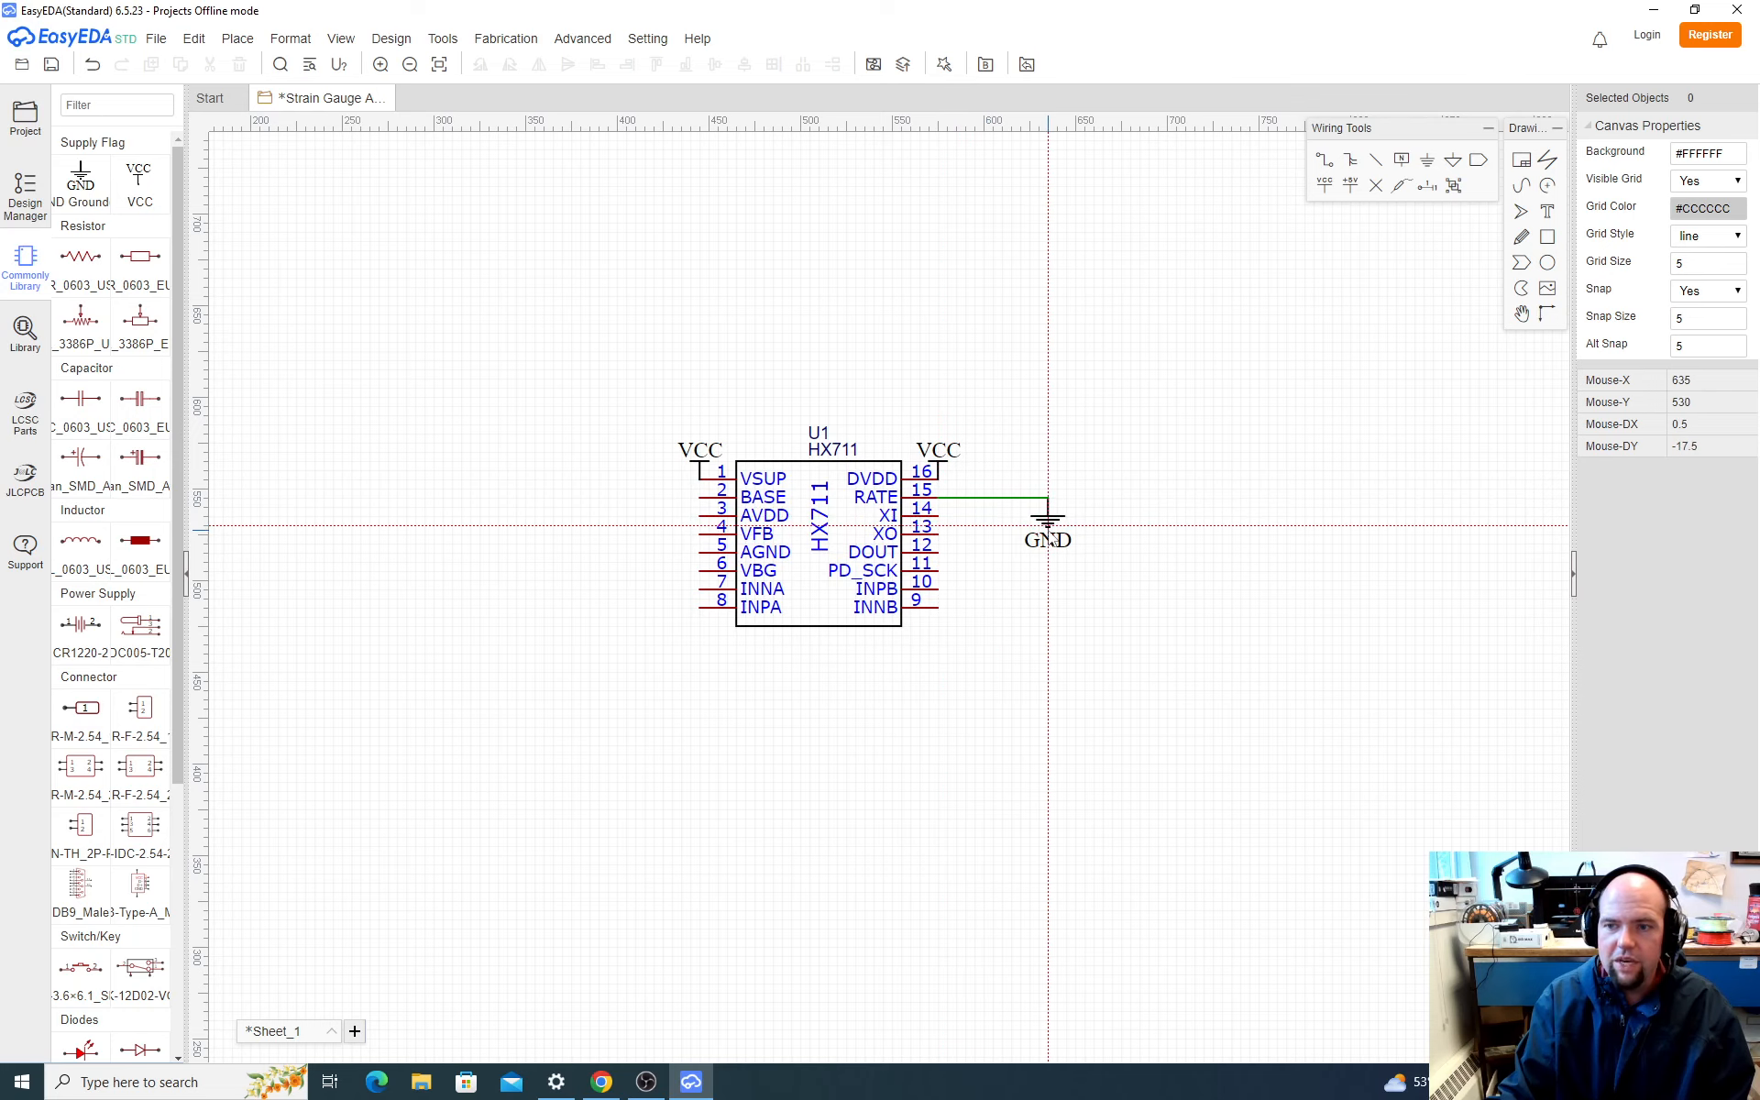
{"action": "left_click", "coordinate": [937, 515]}
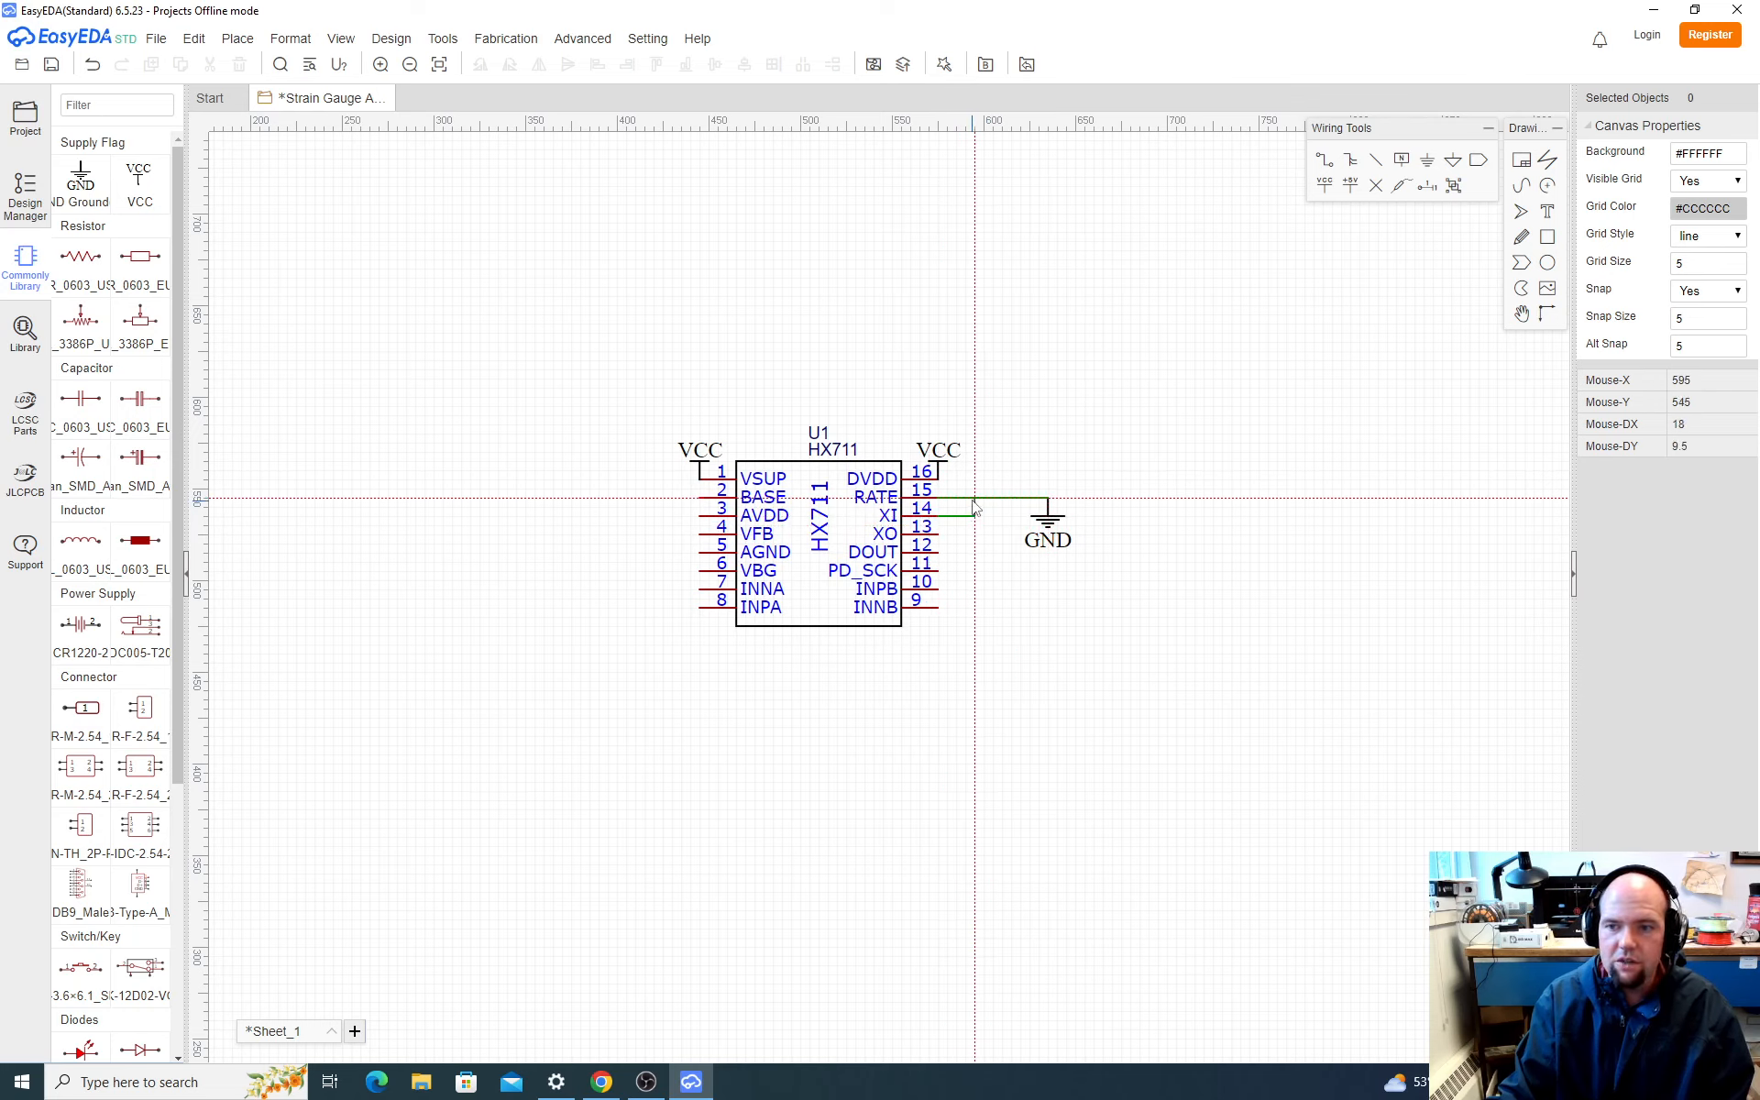
{"action": "left_click", "coordinate": [975, 500]}
{"action": "key", "text": "Escape"}
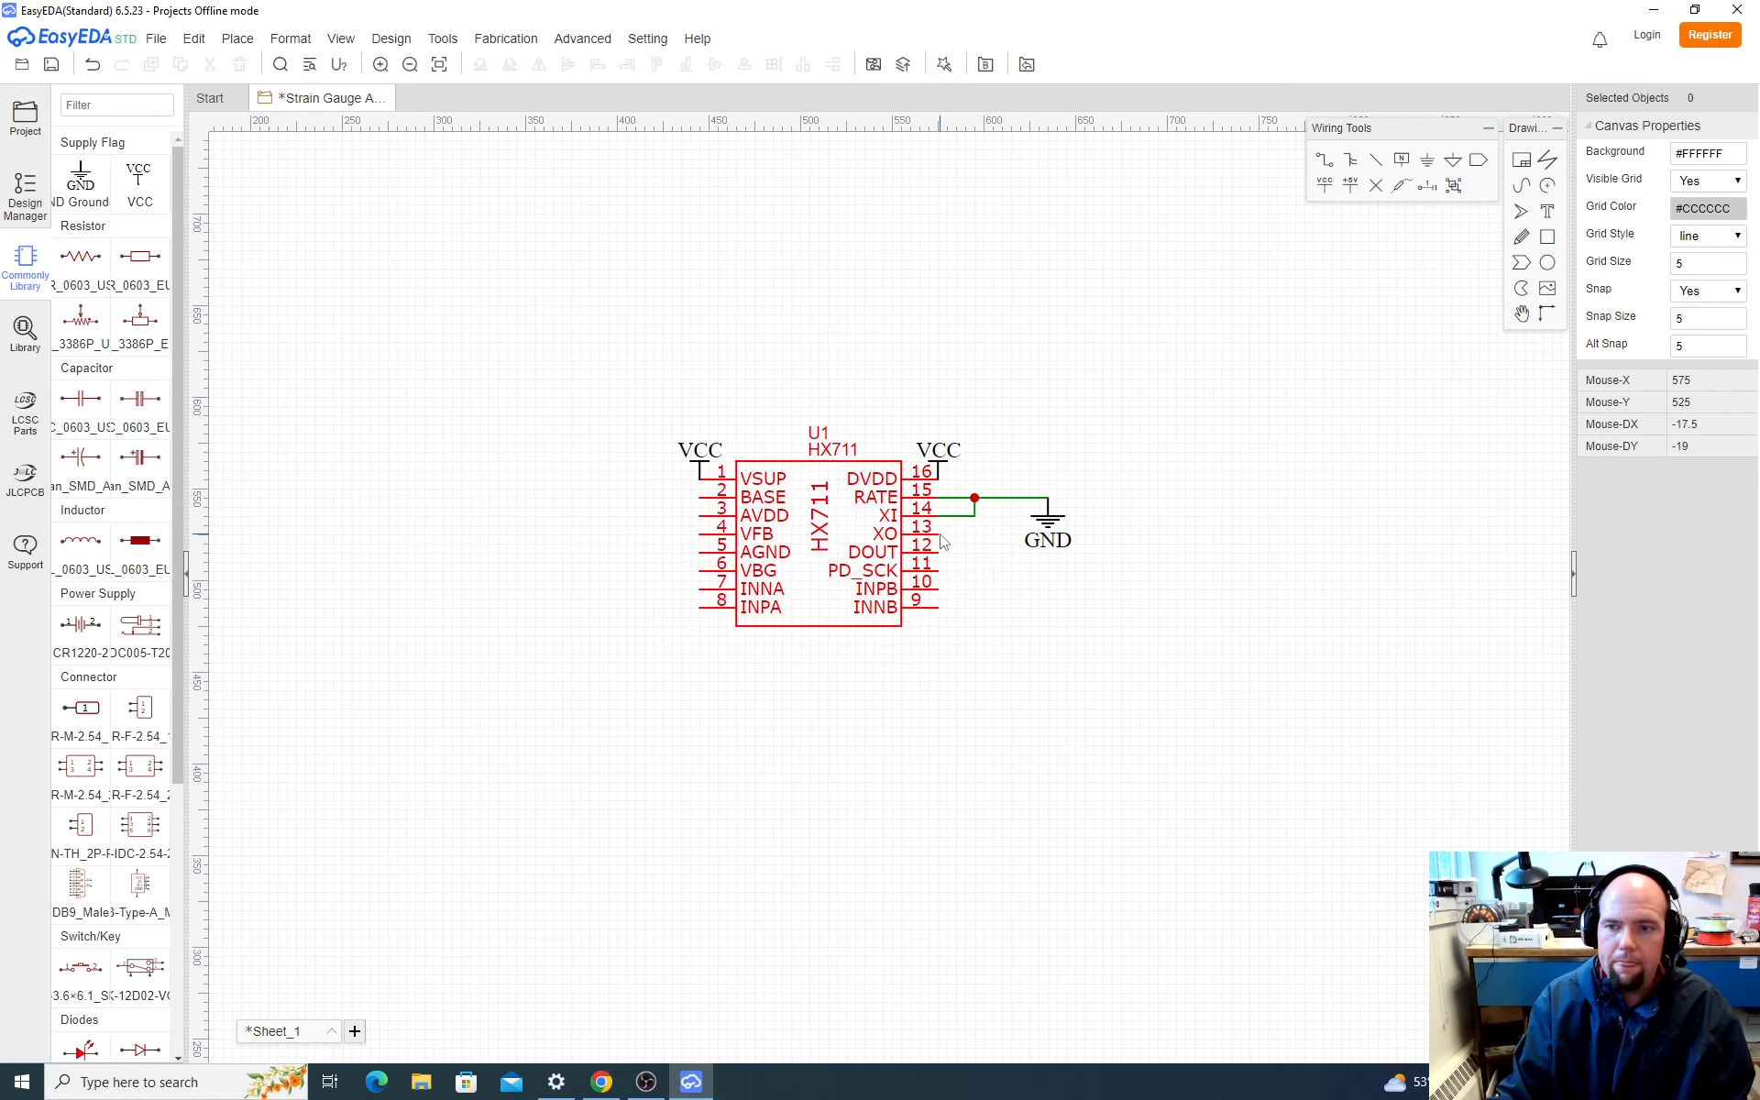
Step: Check the XO pin in Chrome's datasheet and SparkFun schematic, then return to EasyEDA and place a No Connect Flag on XO pin 13
{"action": "key", "text": "alt+Tab"}
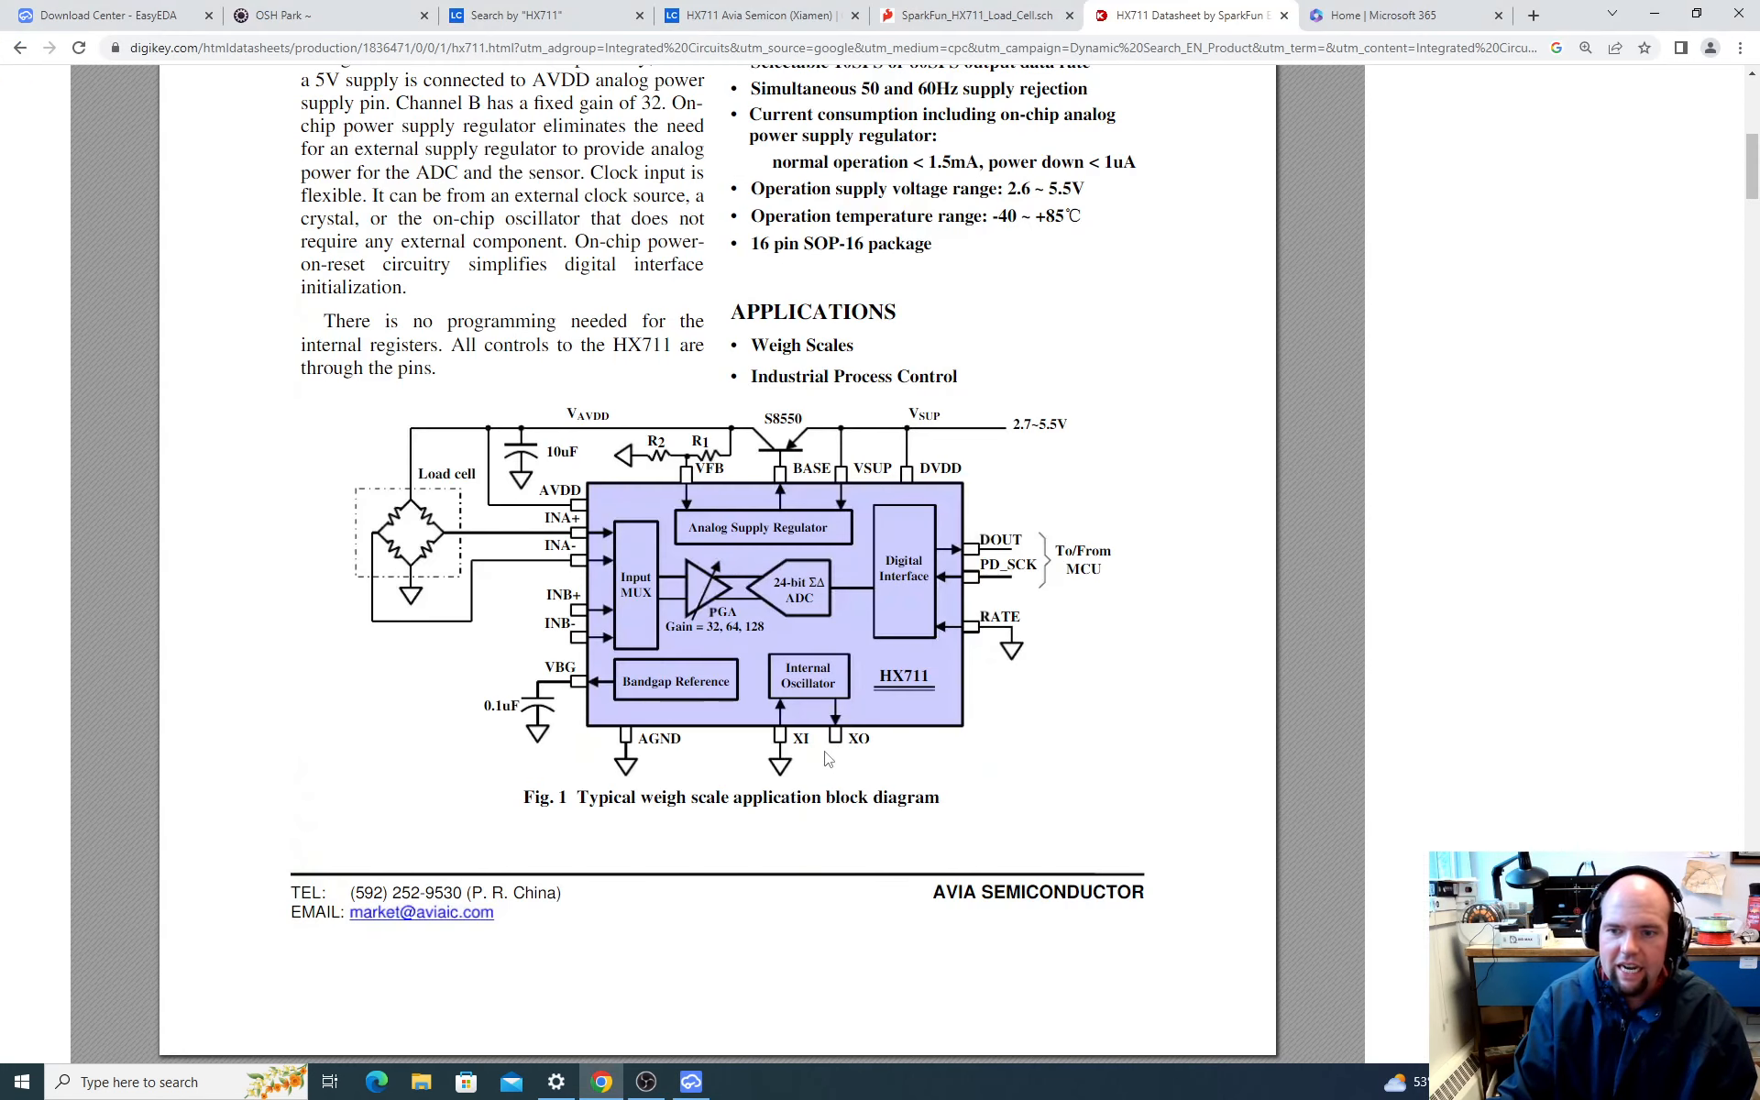
{"action": "left_click", "coordinate": [1034, 18]}
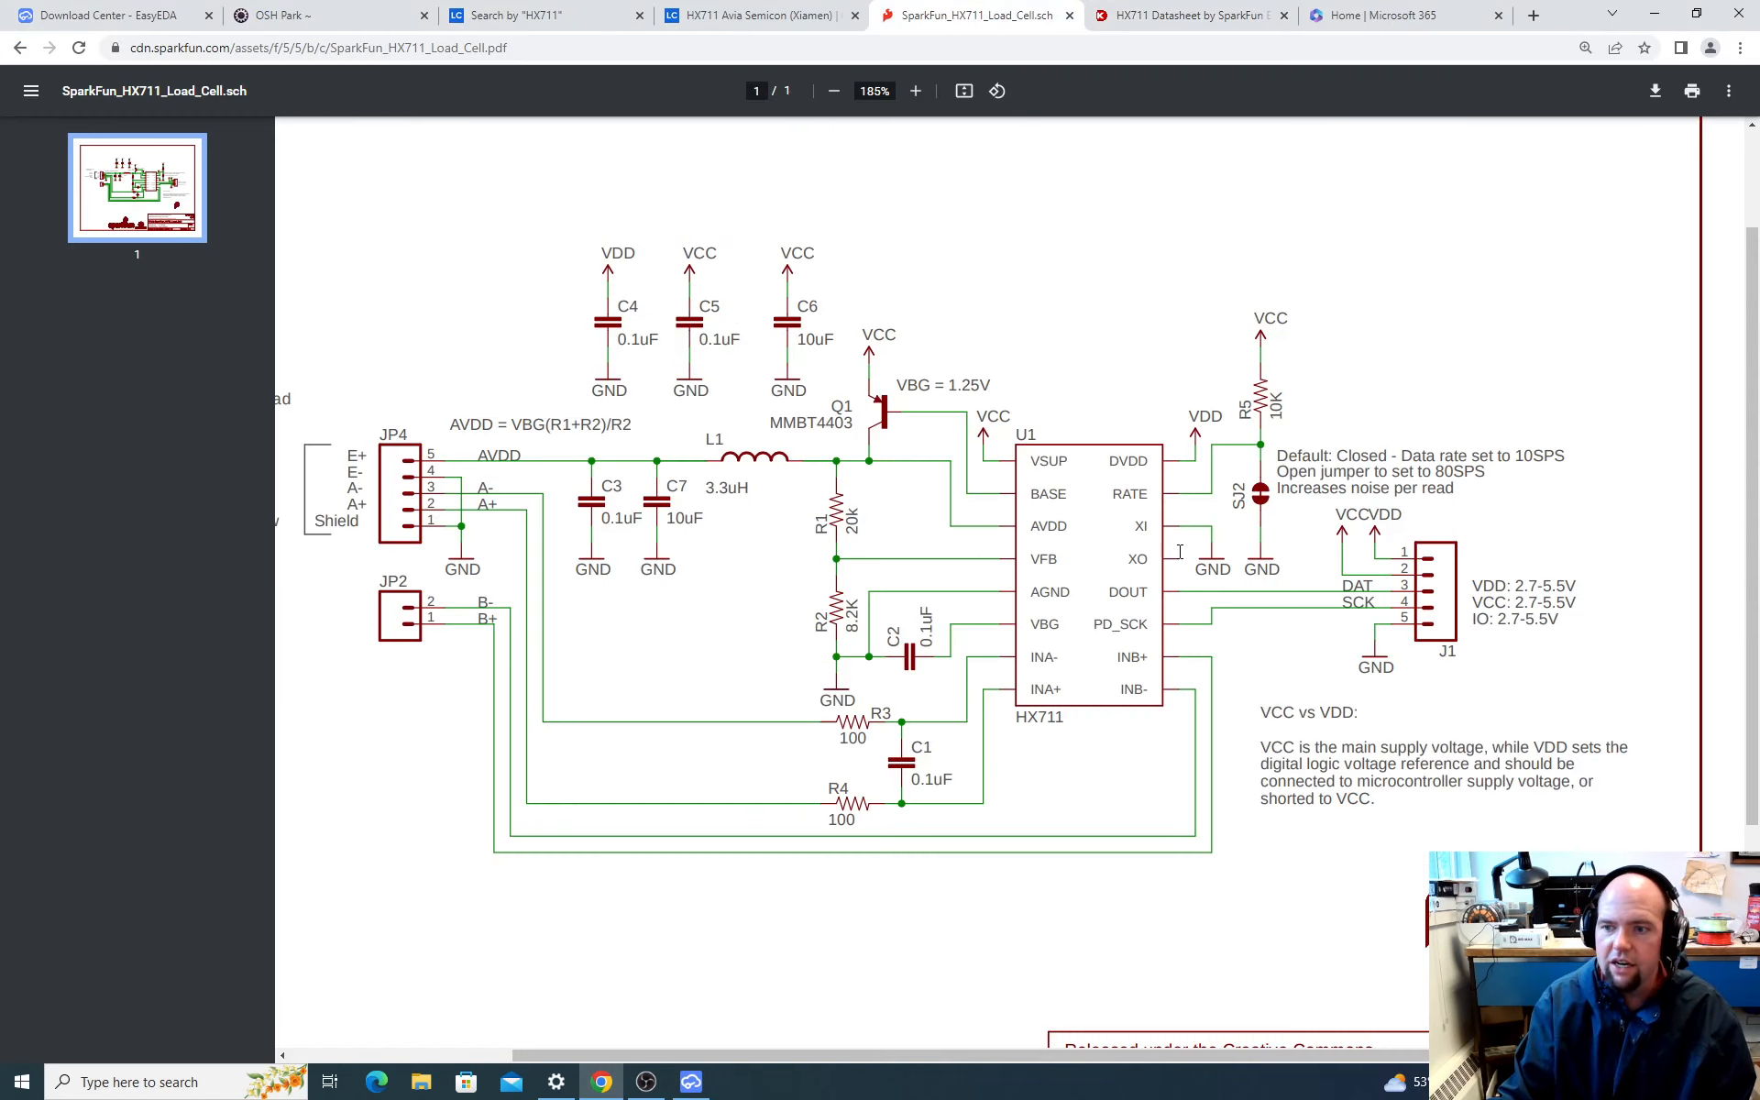
{"action": "key", "text": "alt+Tab"}
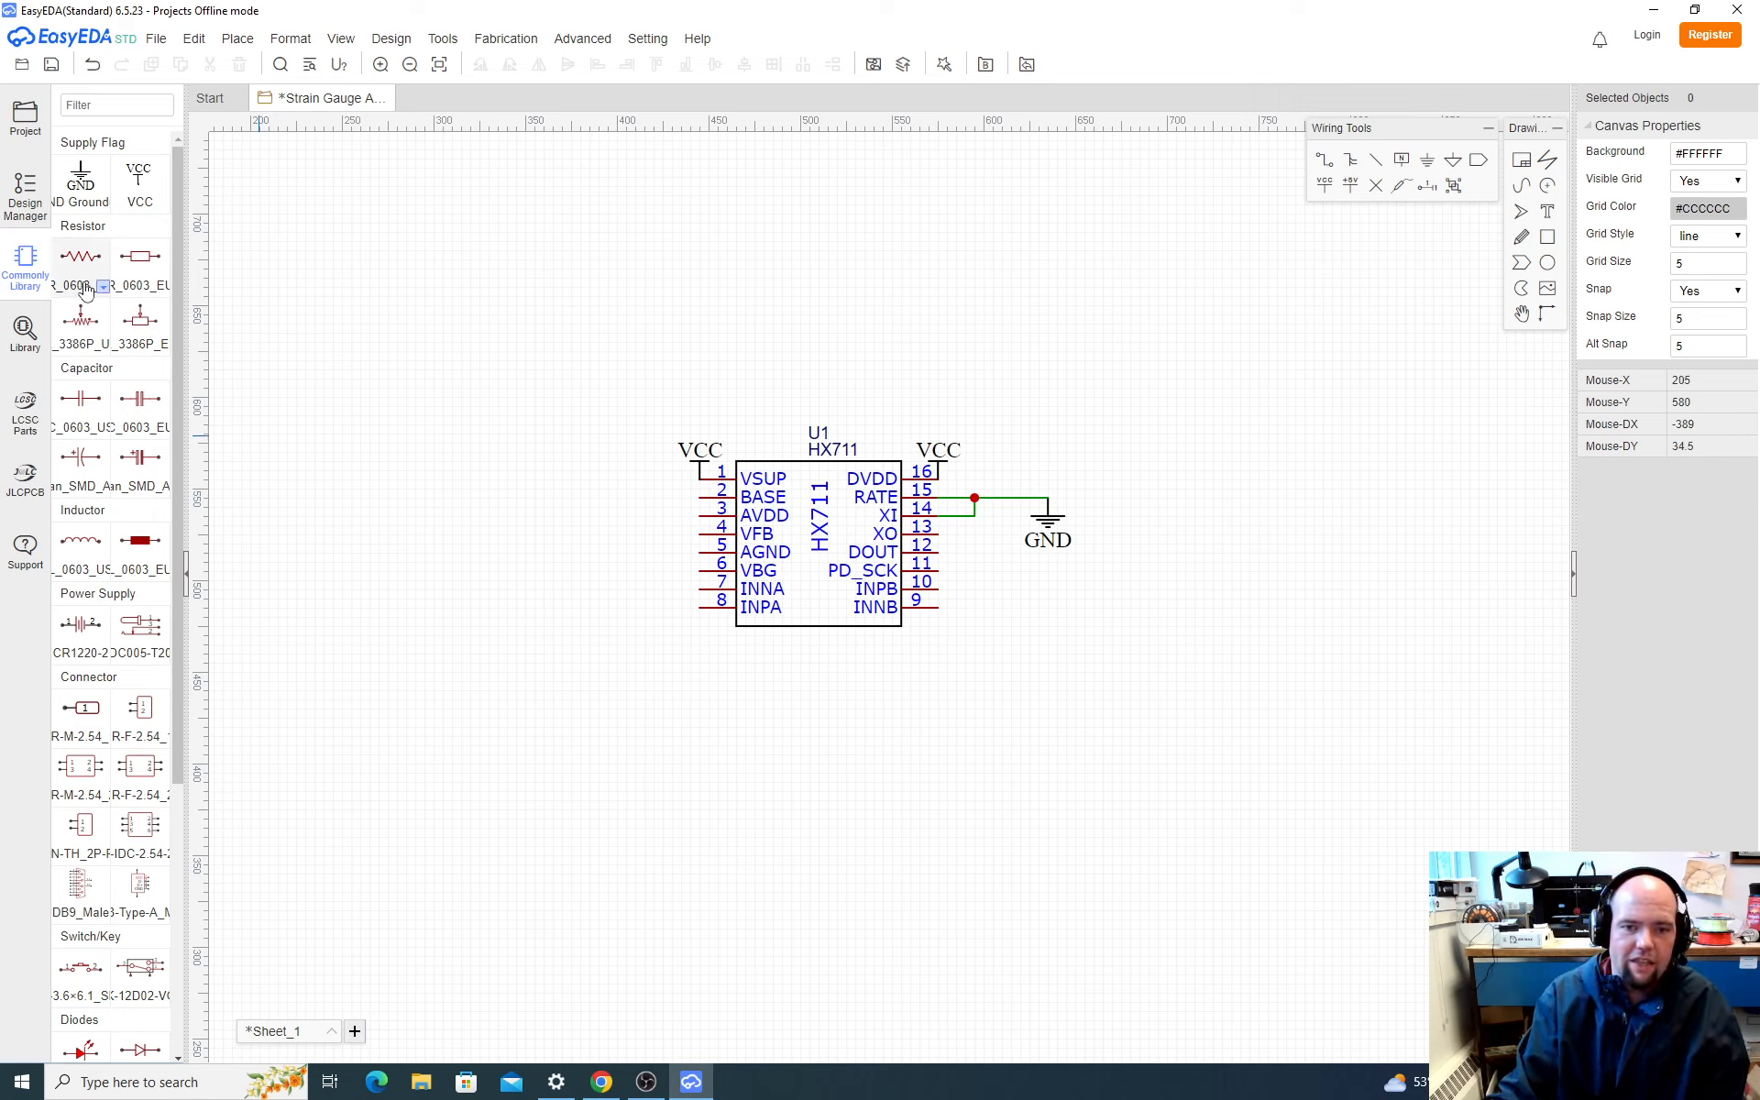
{"action": "scroll", "coordinate": [181, 401], "scroll_direction": "down", "scroll_amount": 4}
{"action": "scroll", "coordinate": [181, 402], "scroll_direction": "up", "scroll_amount": 5}
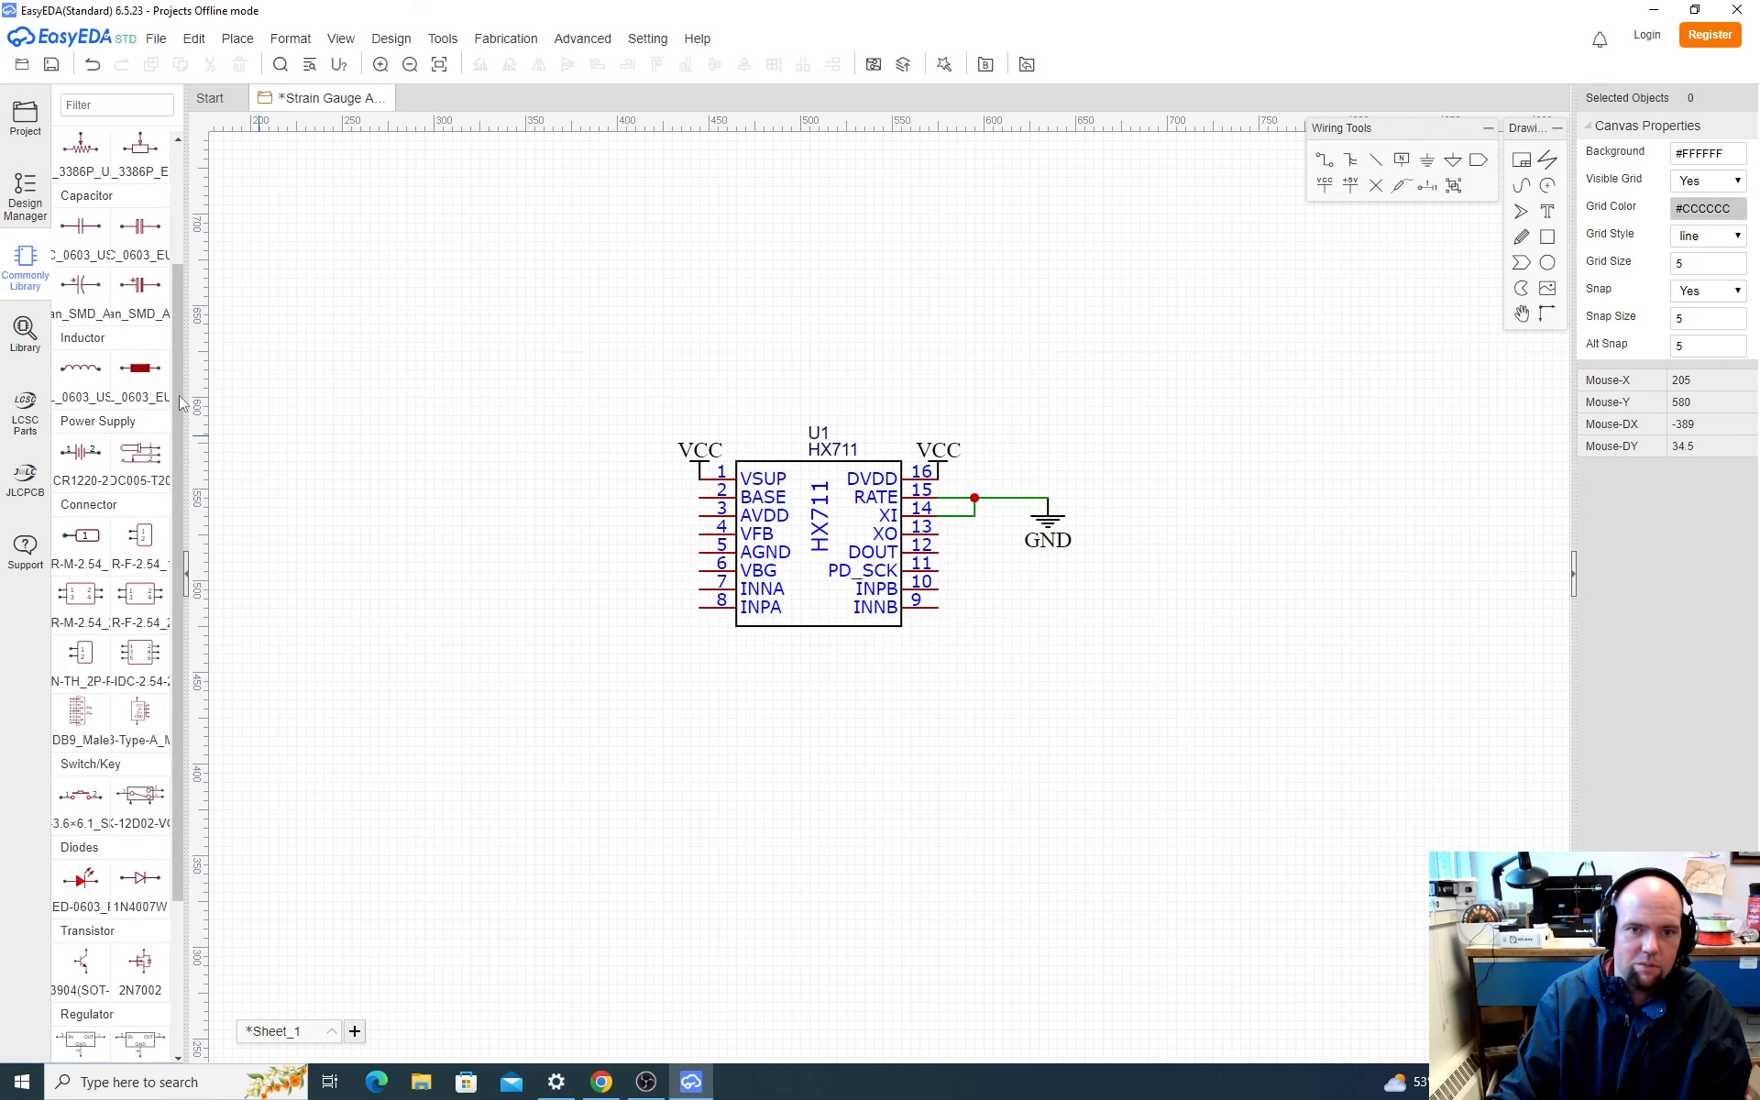
{"action": "left_click", "coordinate": [237, 38]}
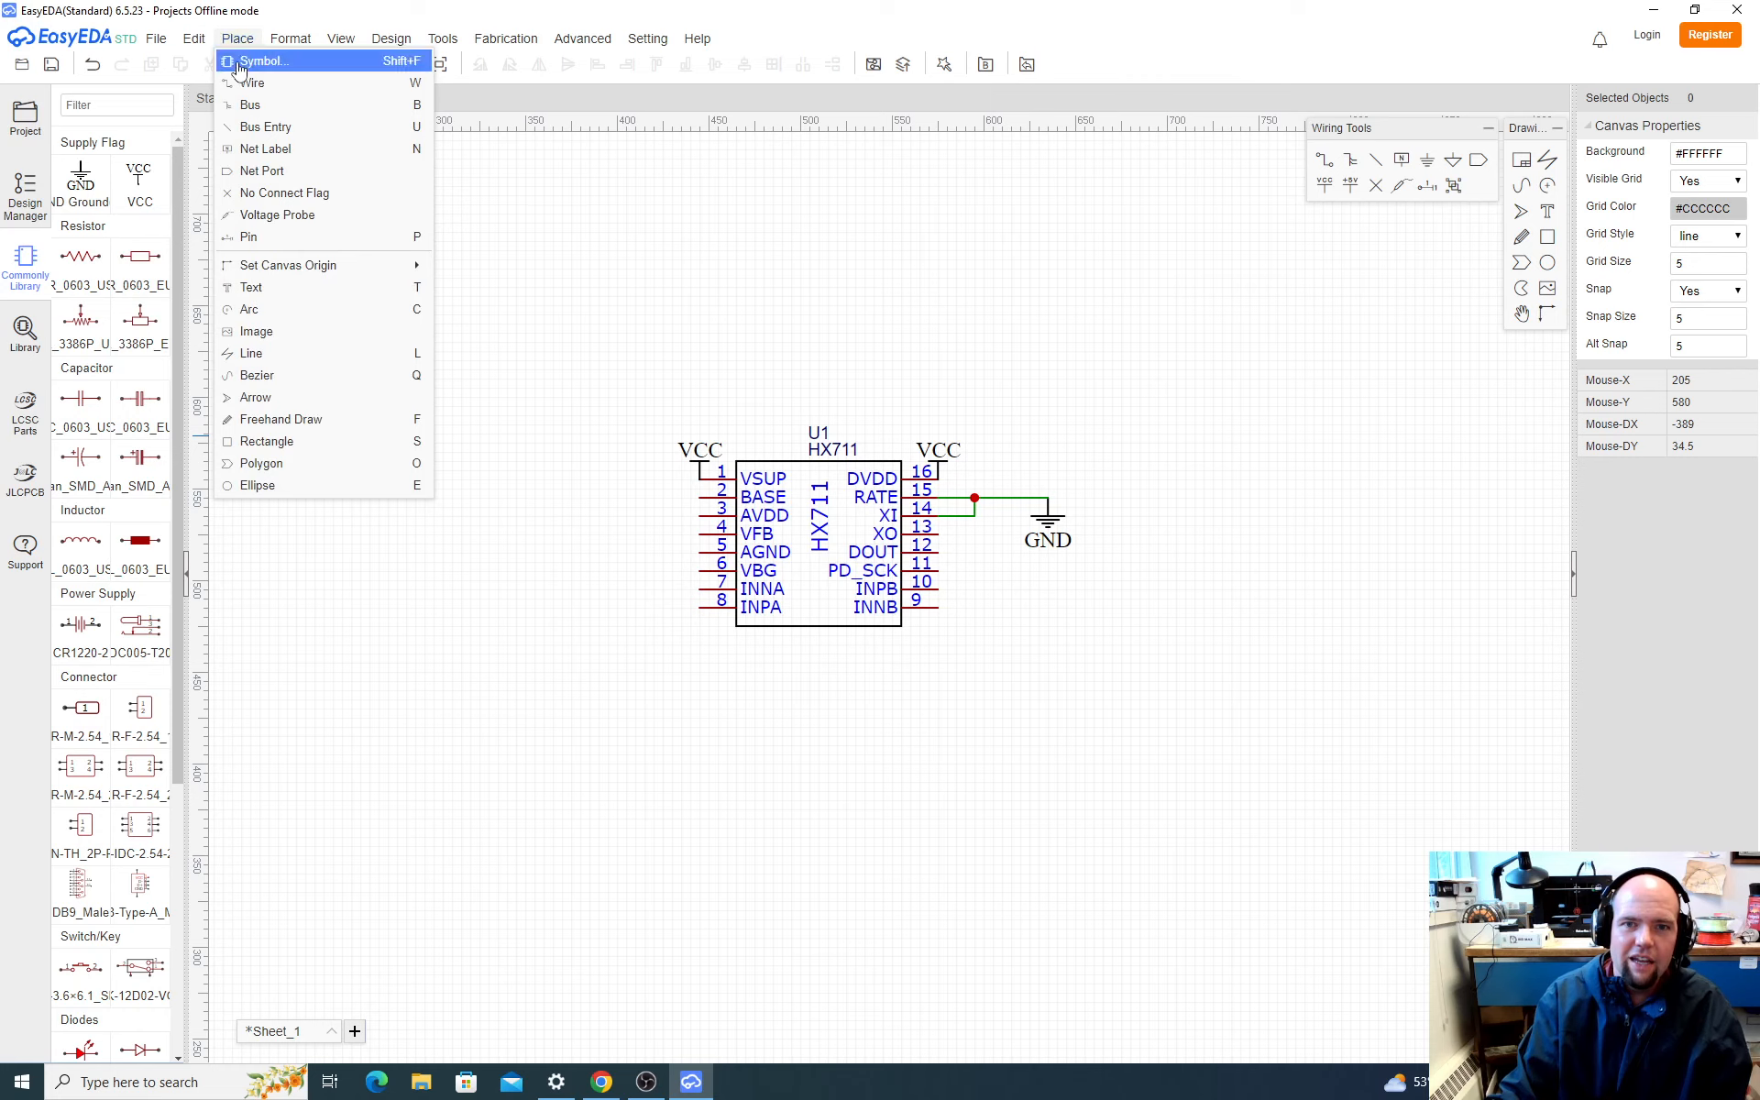
{"action": "left_click", "coordinate": [276, 193]}
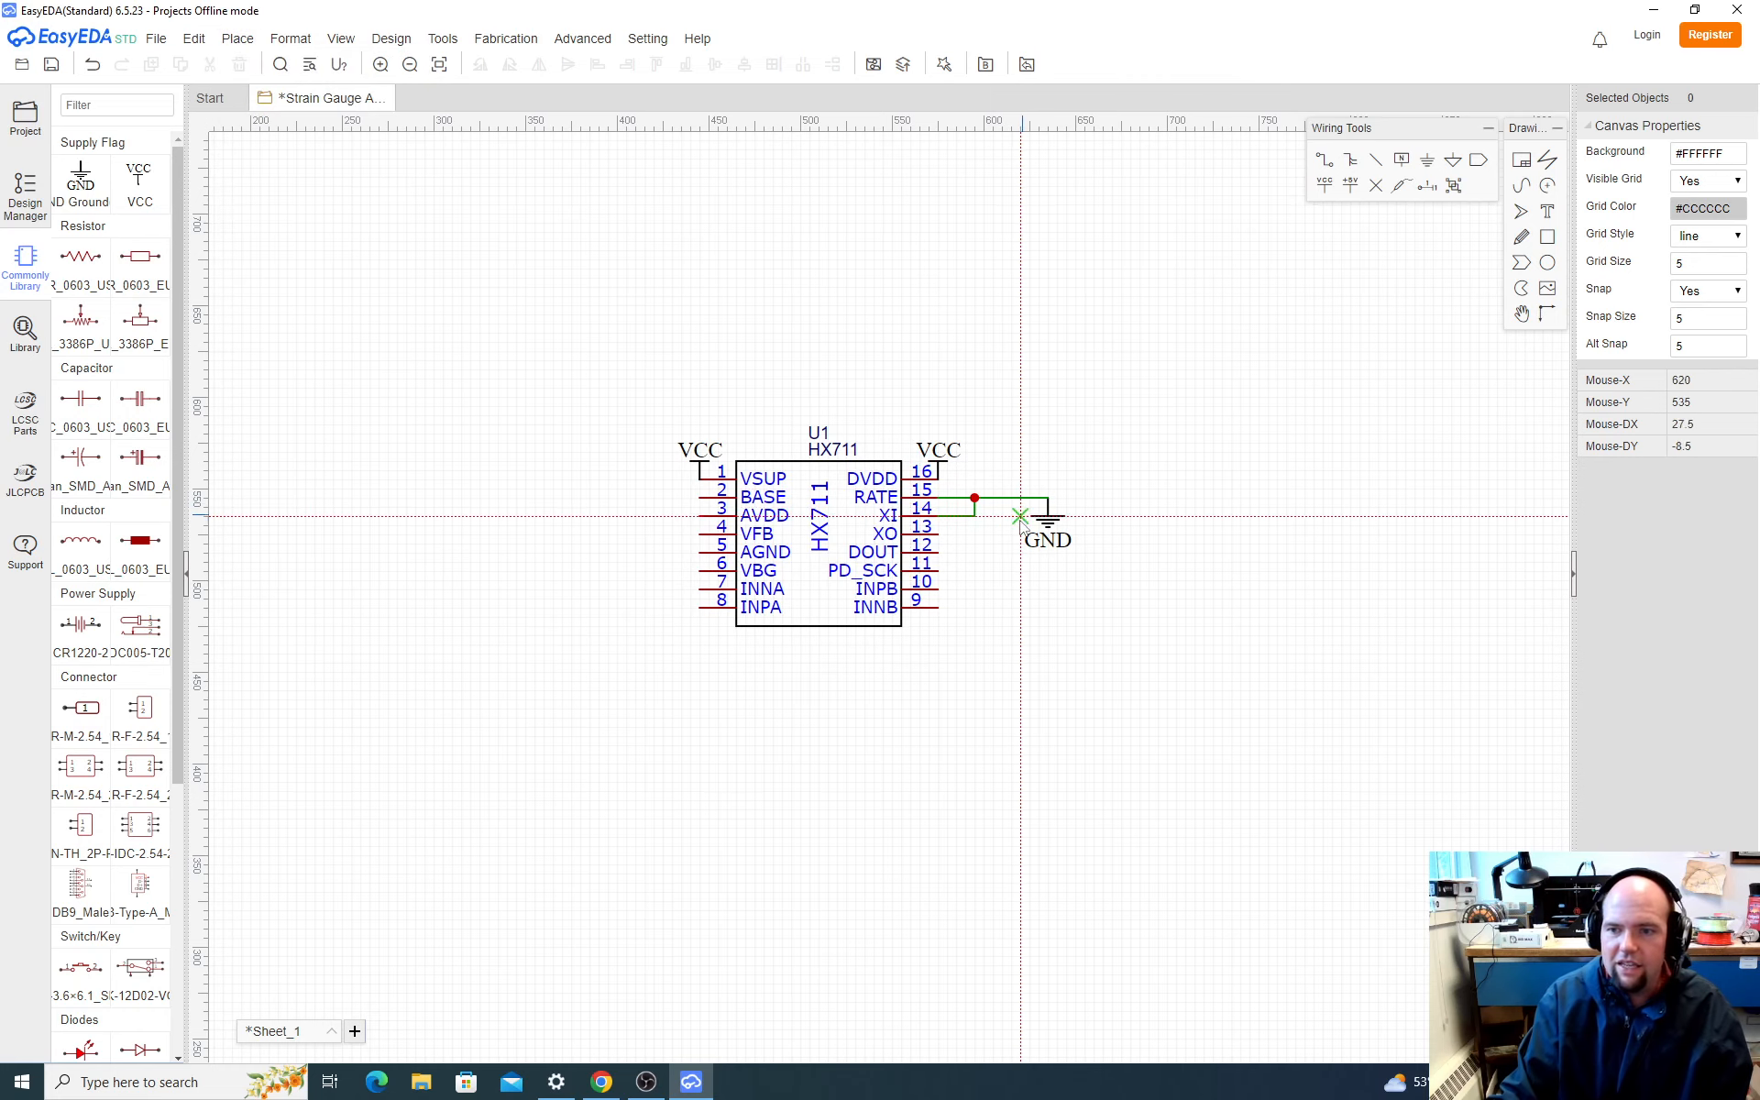
{"action": "left_click", "coordinate": [939, 534]}
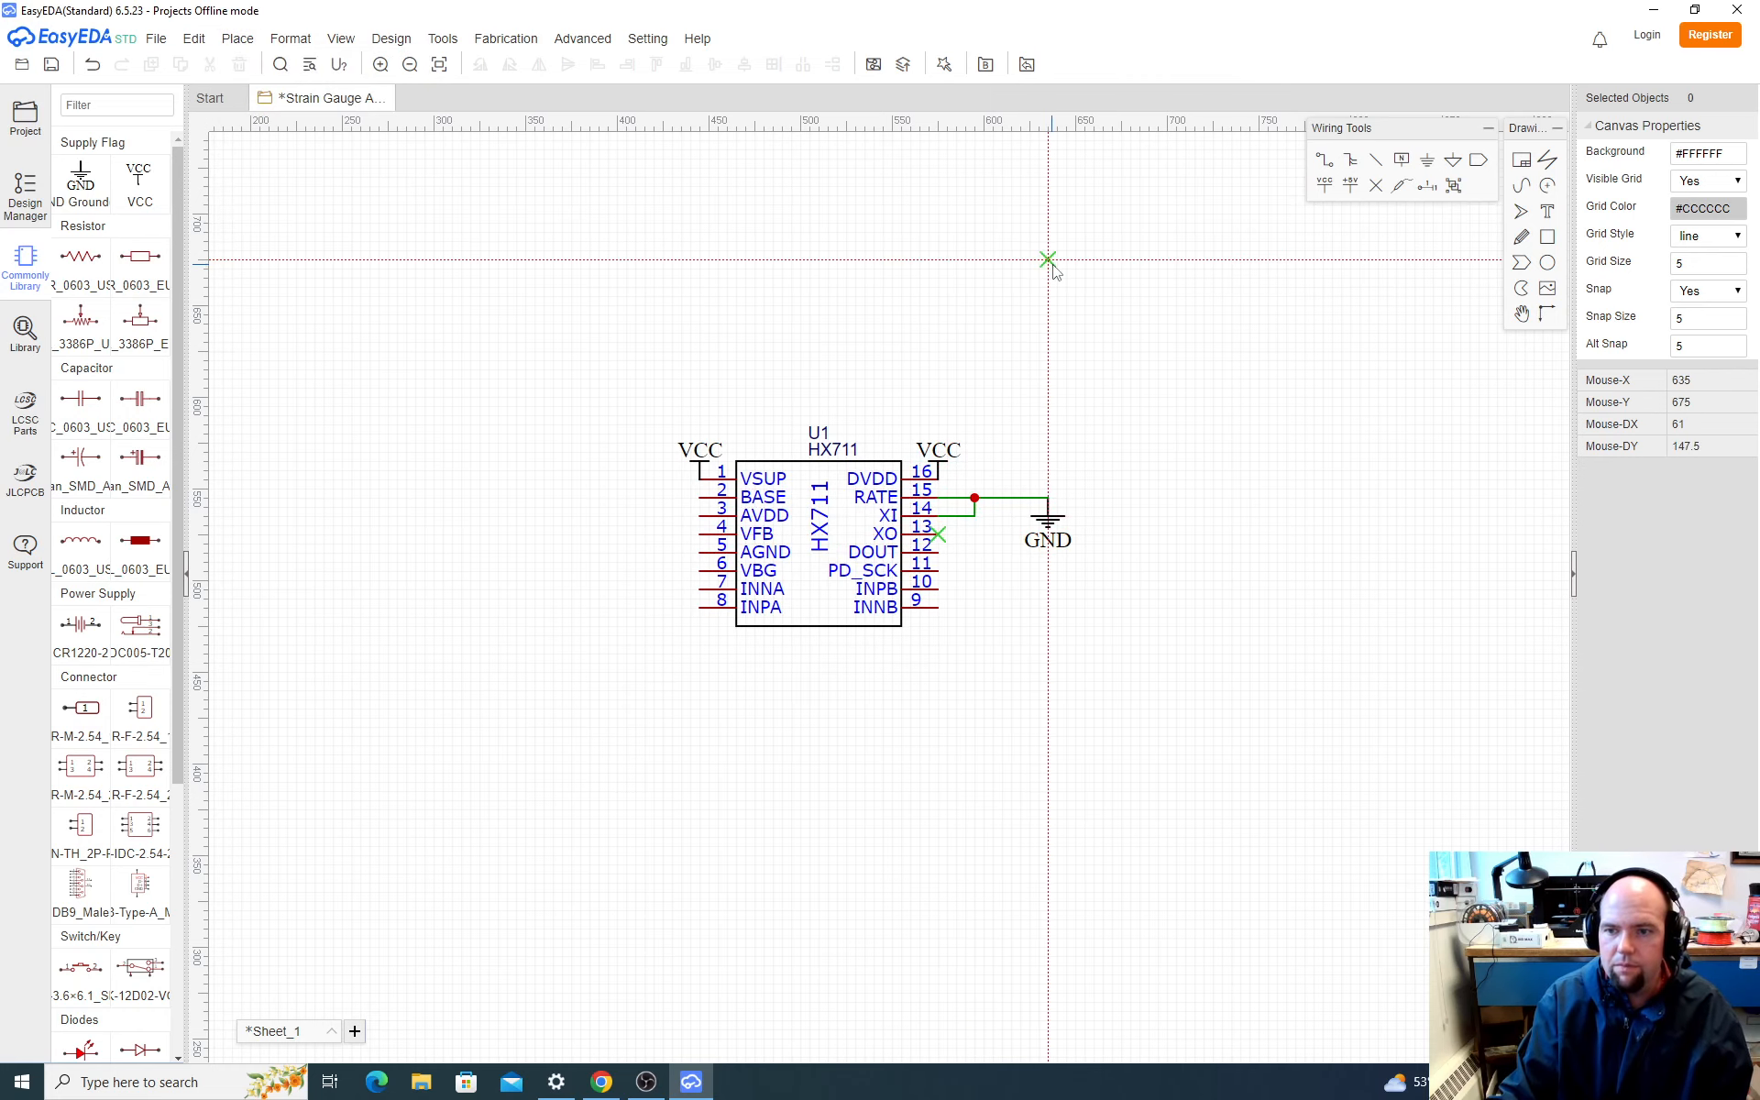
{"action": "key", "text": "Escape"}
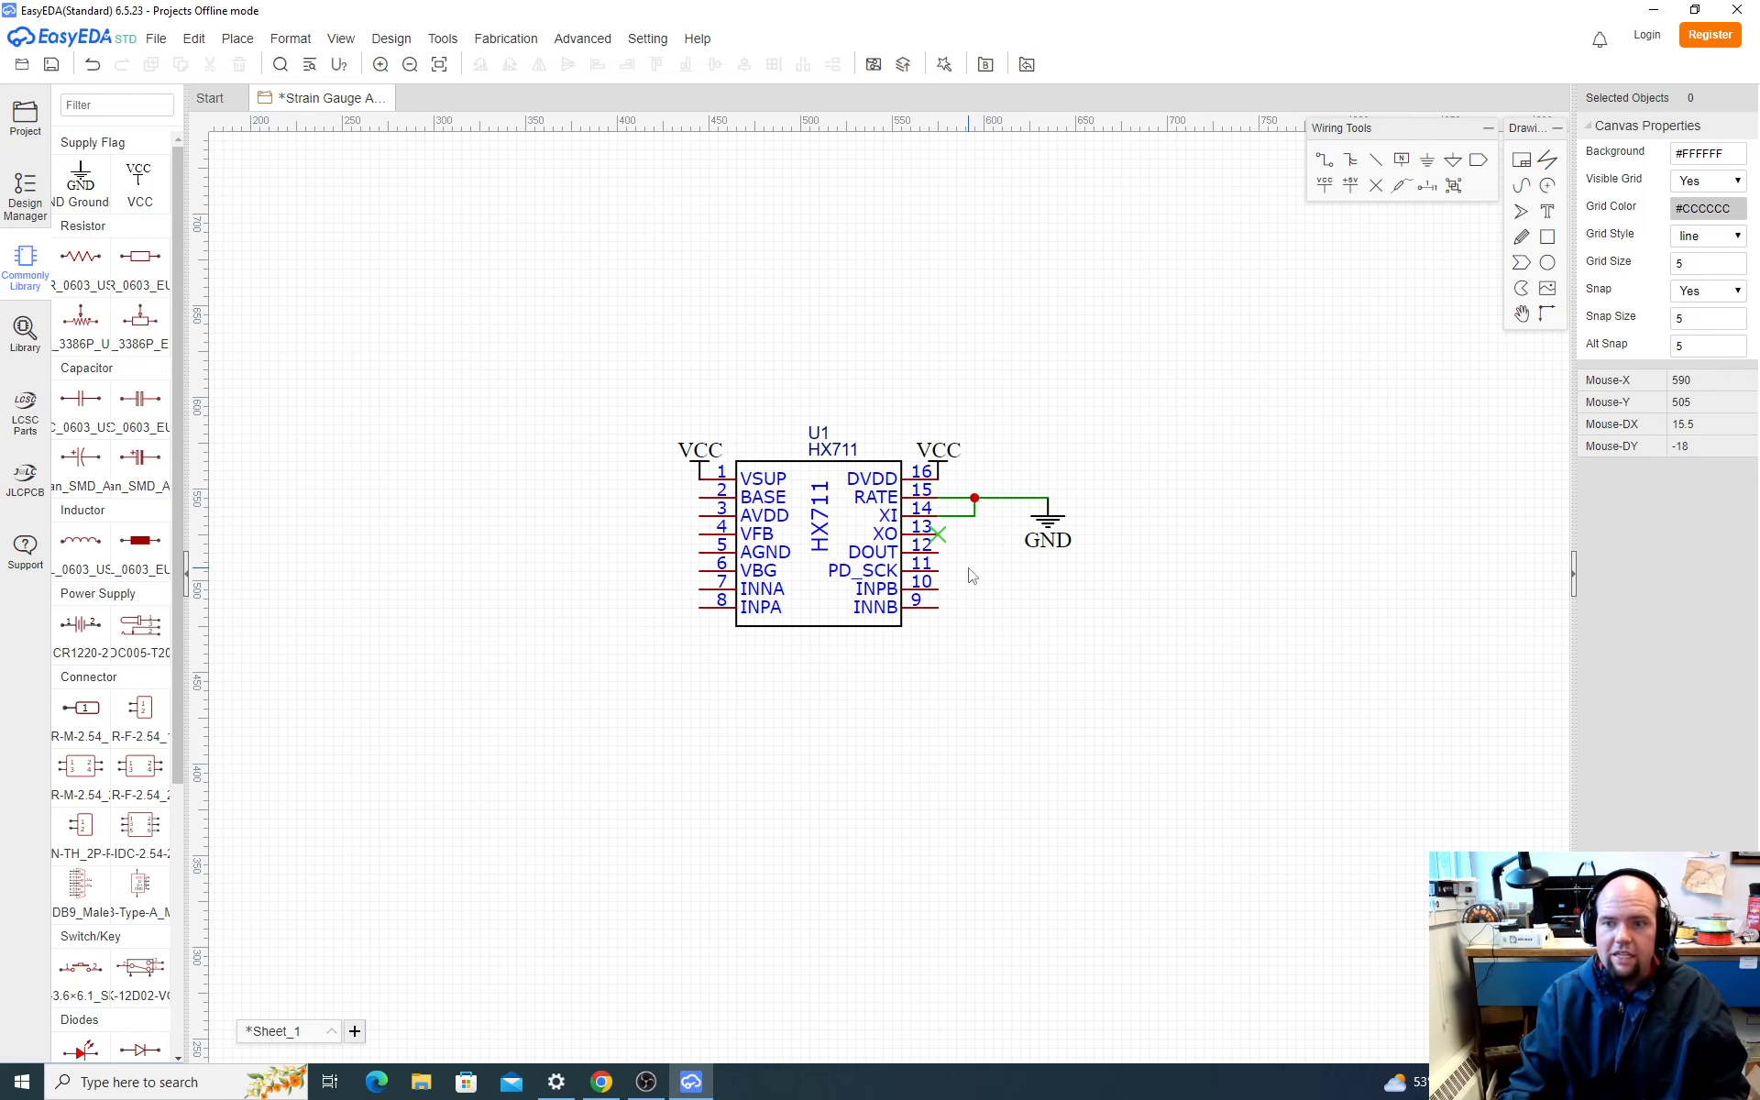
Step: Compare the remaining HX711 pins in Chrome's SparkFun schematic with the unconnected pins of the EasyEDA symbol
{"action": "key", "text": "alt+Tab"}
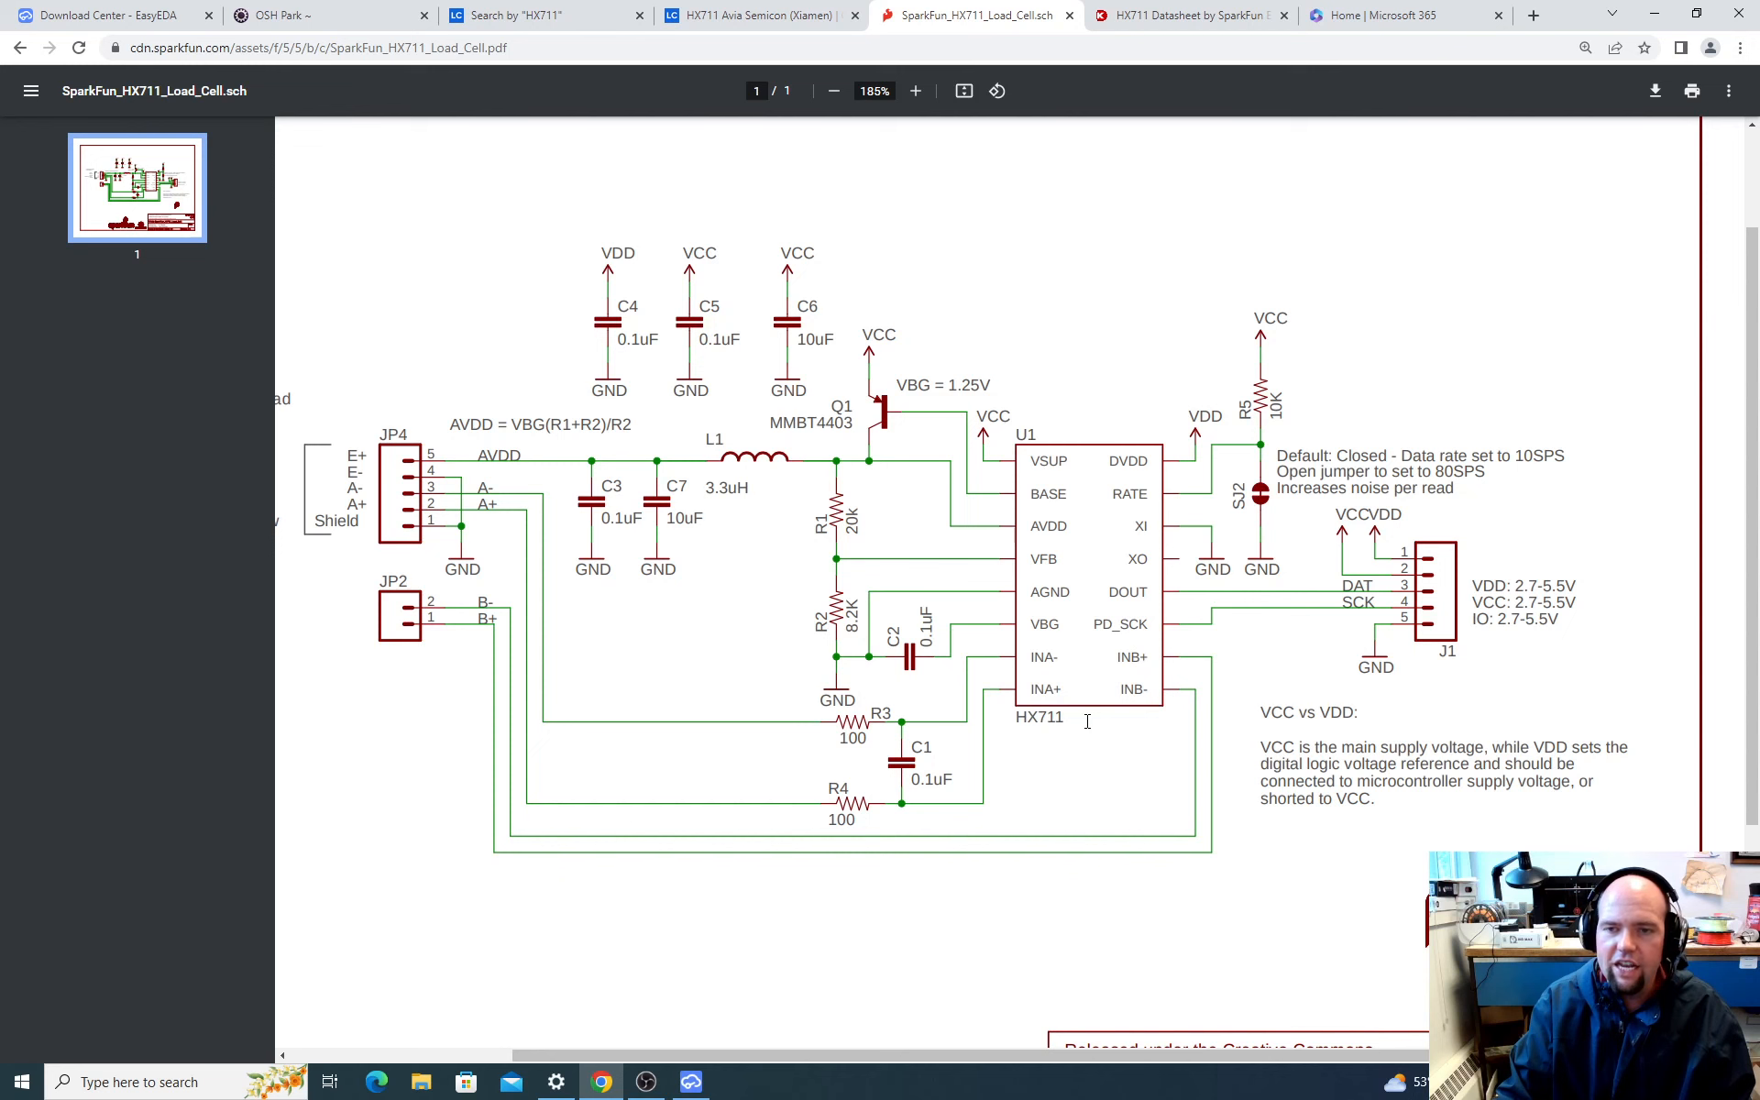
{"action": "key", "text": "alt+Tab"}
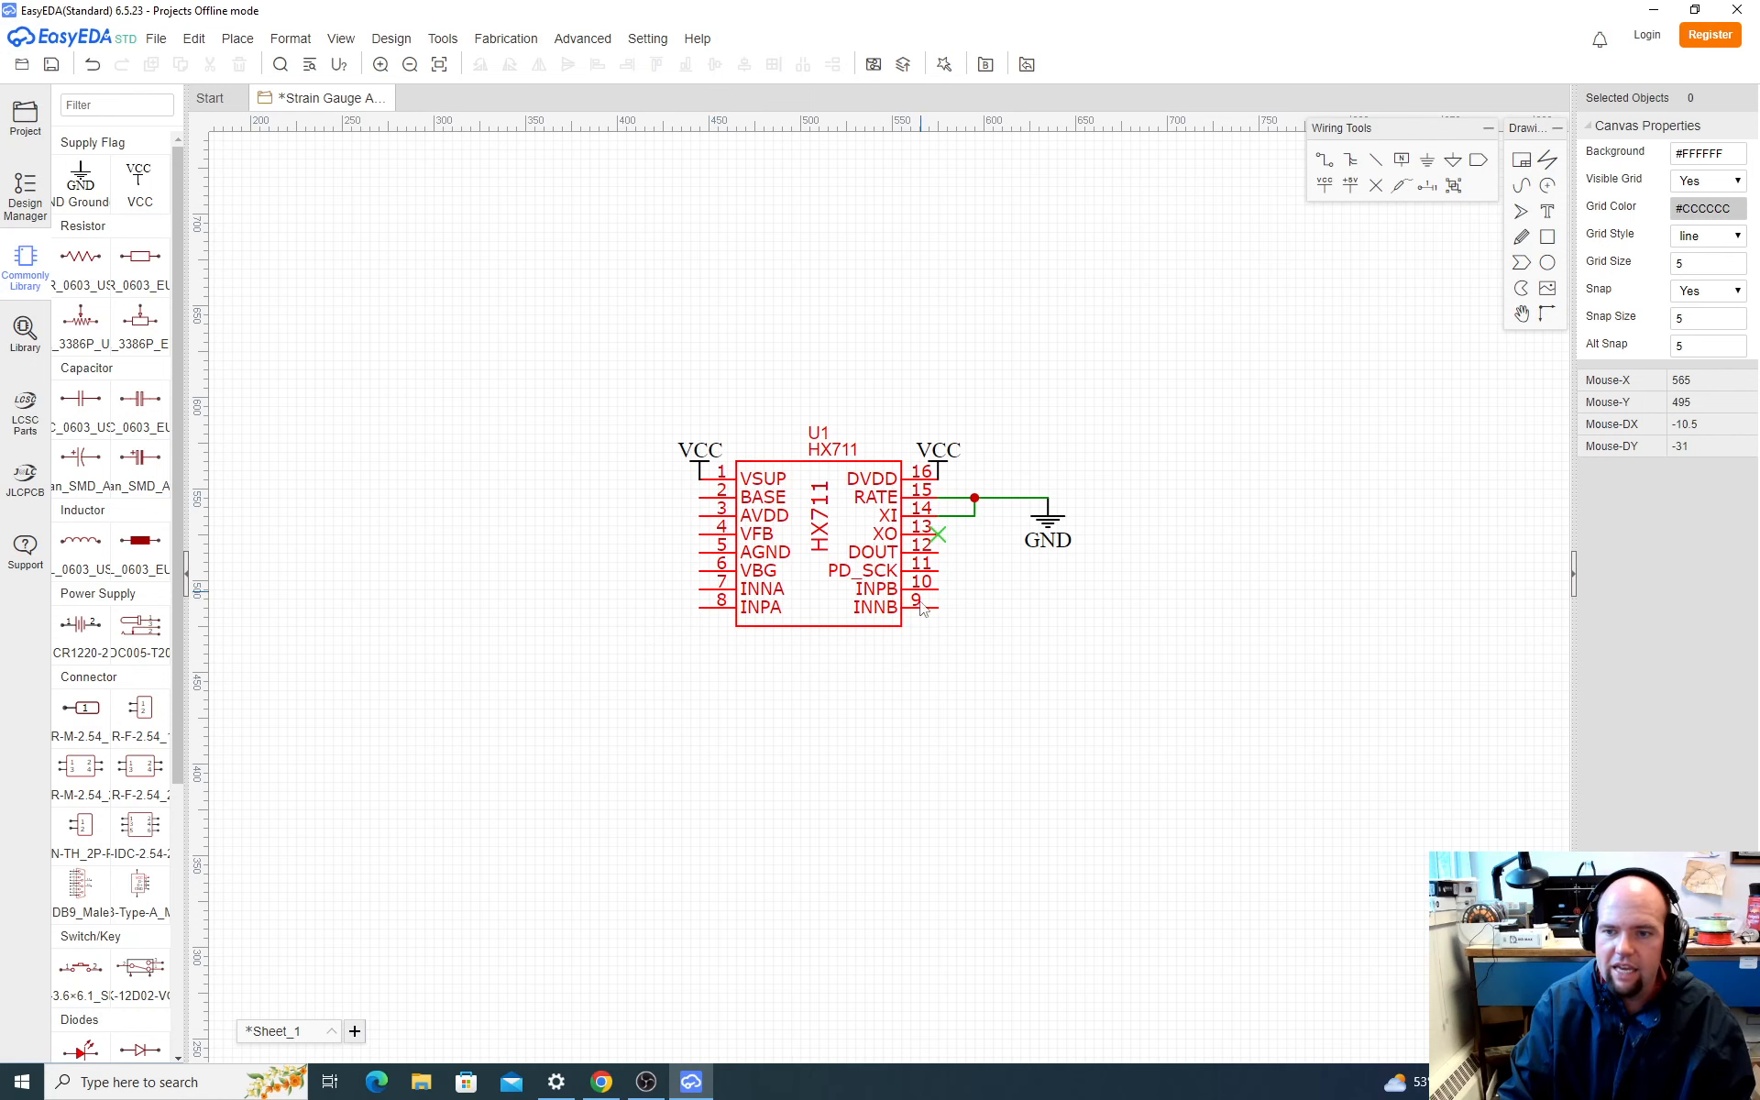
{"action": "key", "text": "alt+Tab"}
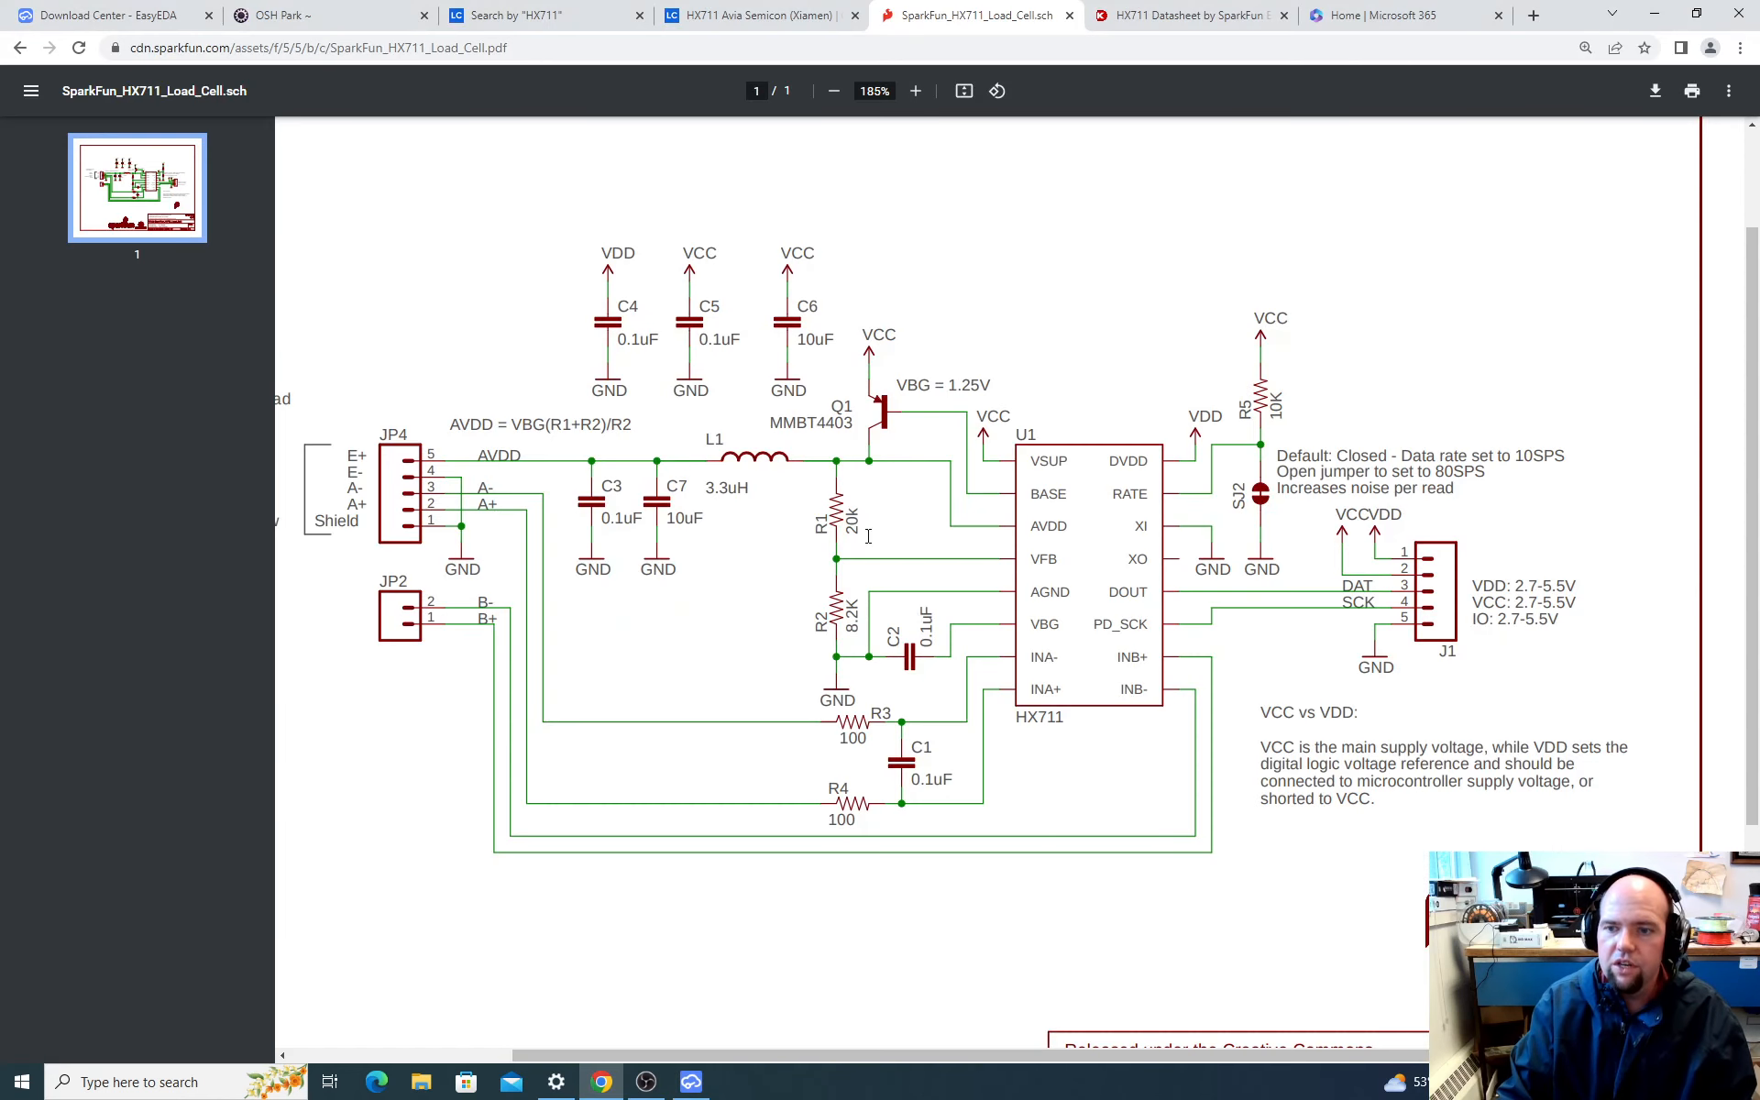
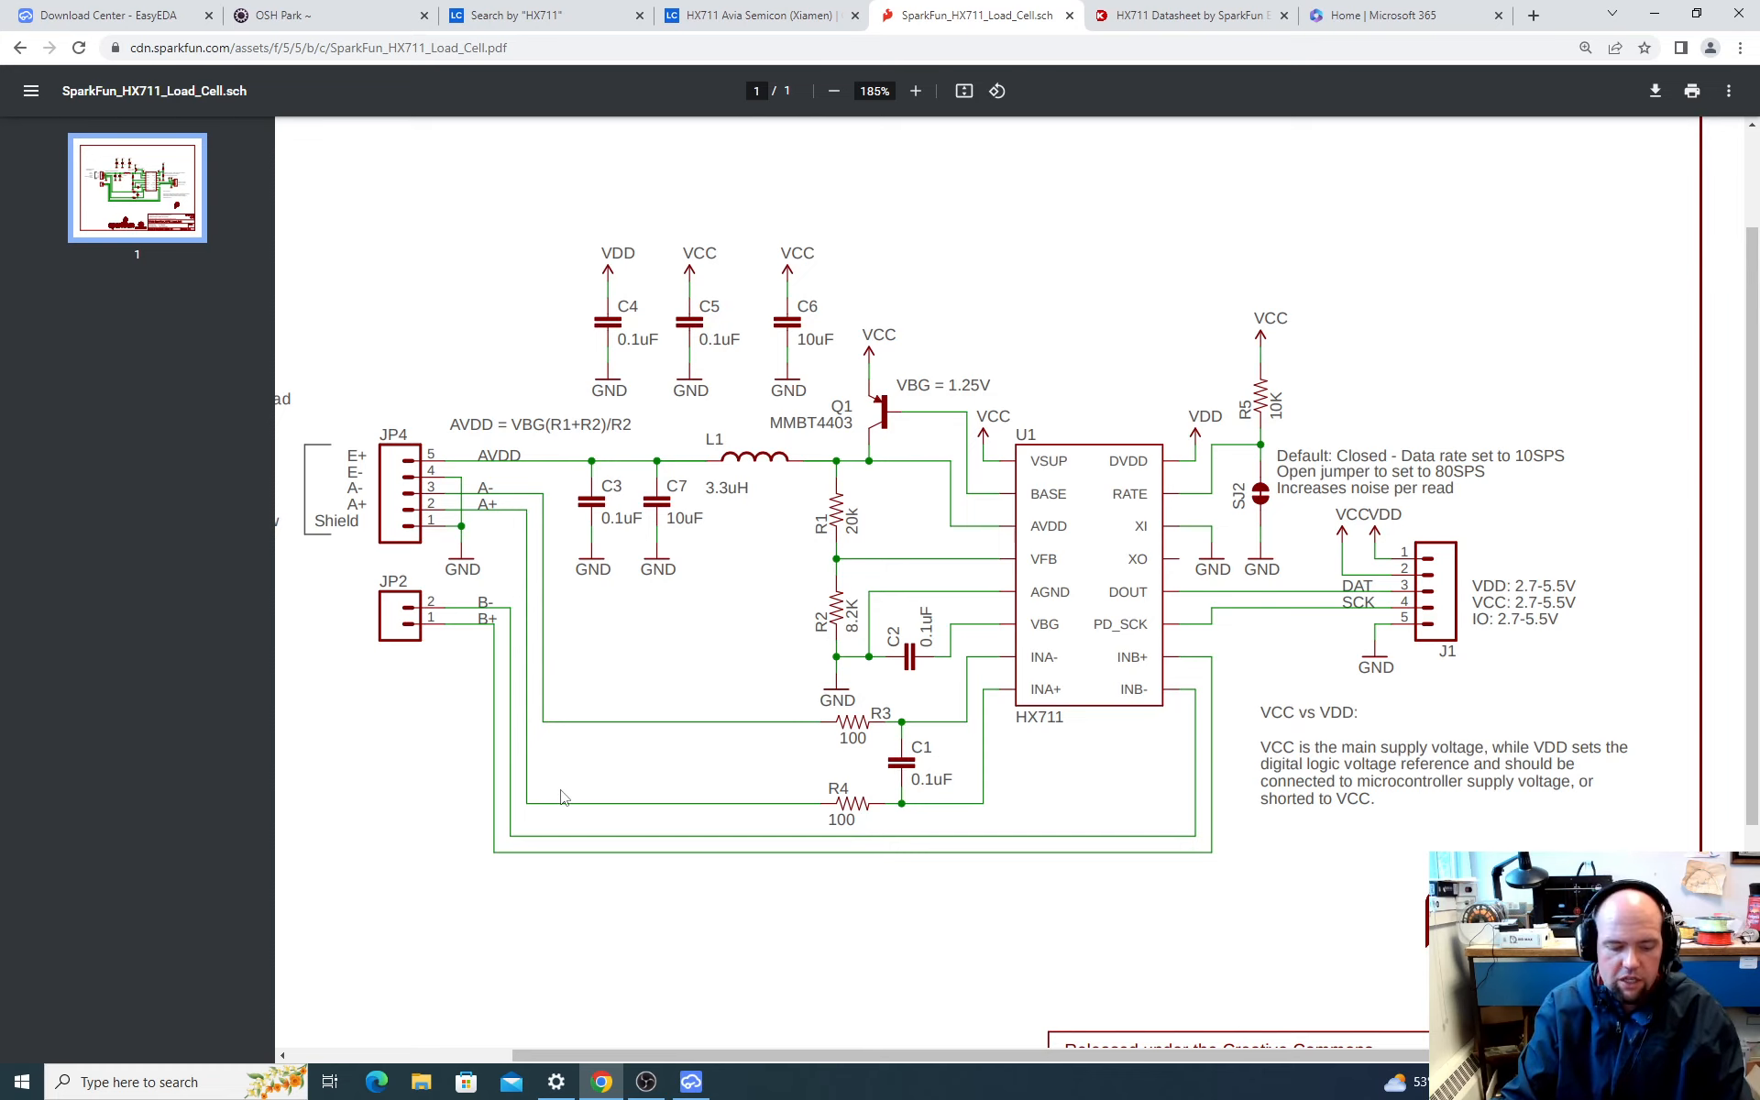
Step: Switch to EasyEDA and search the component library for "0.1uF"
{"action": "key", "text": "alt+Tab"}
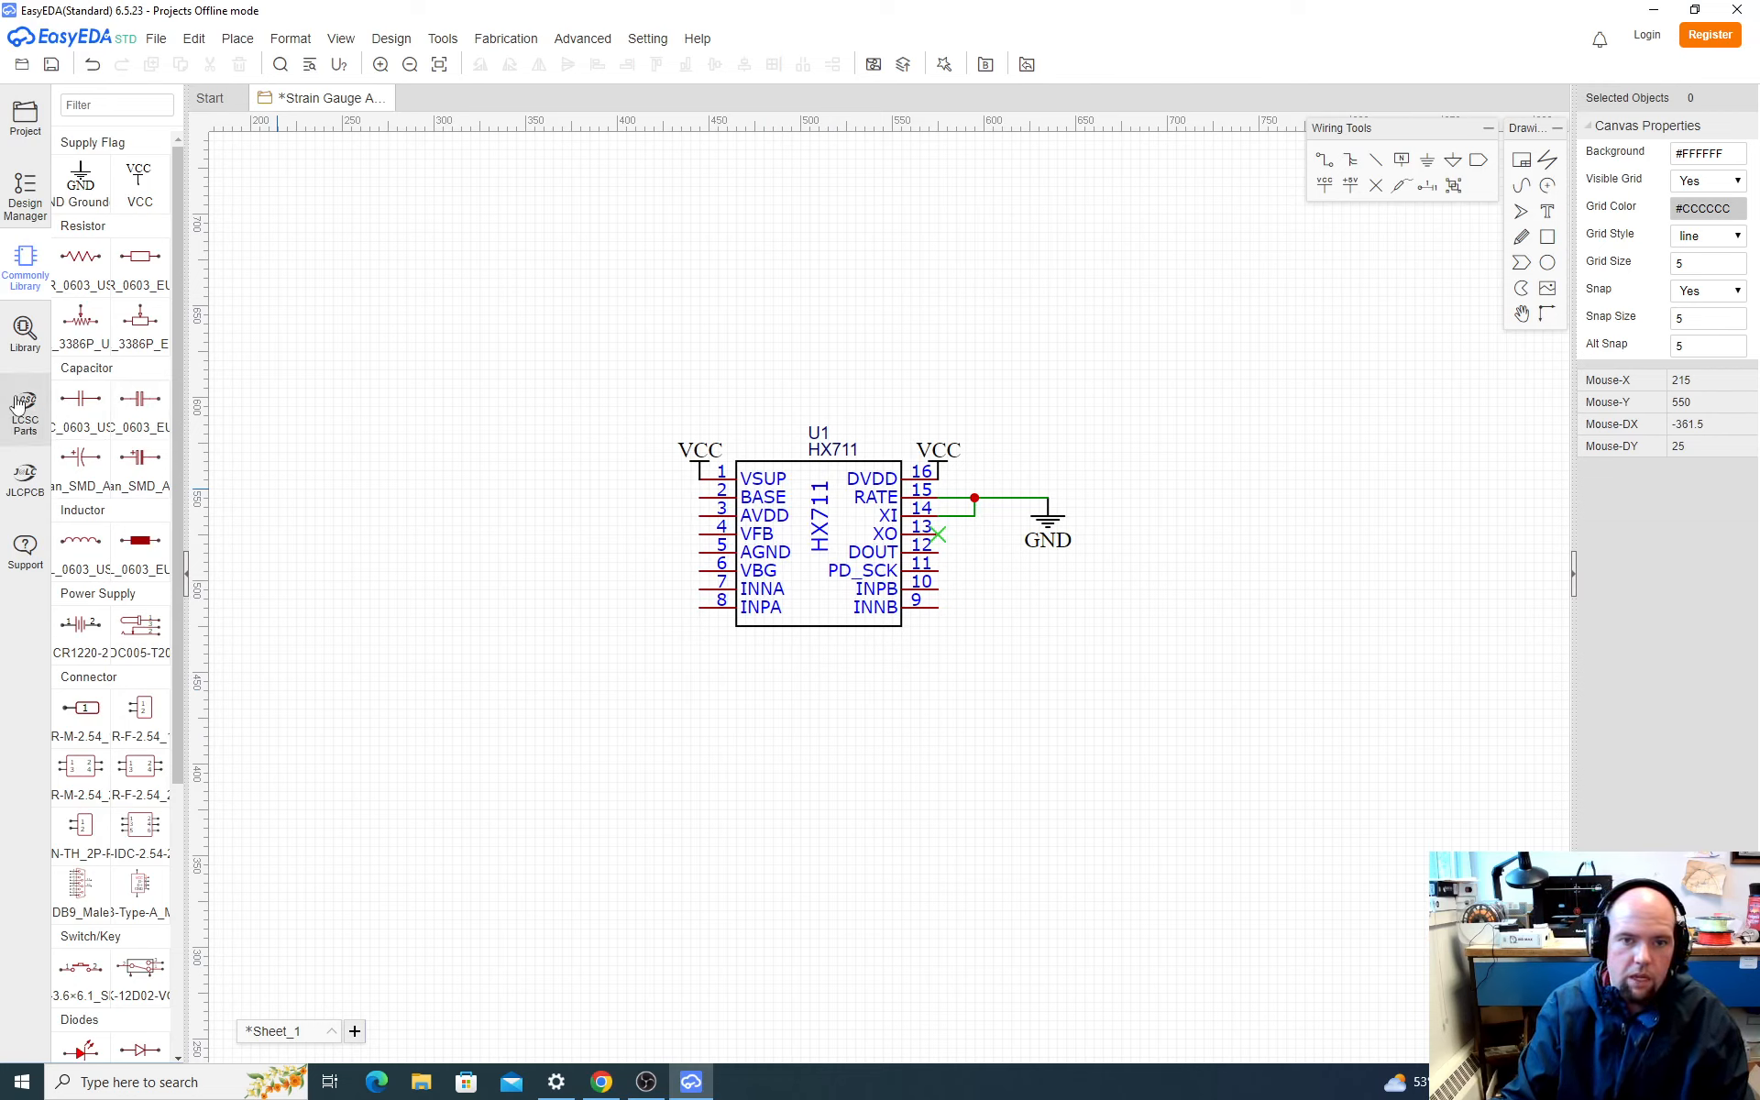
{"action": "left_click", "coordinate": [105, 431]}
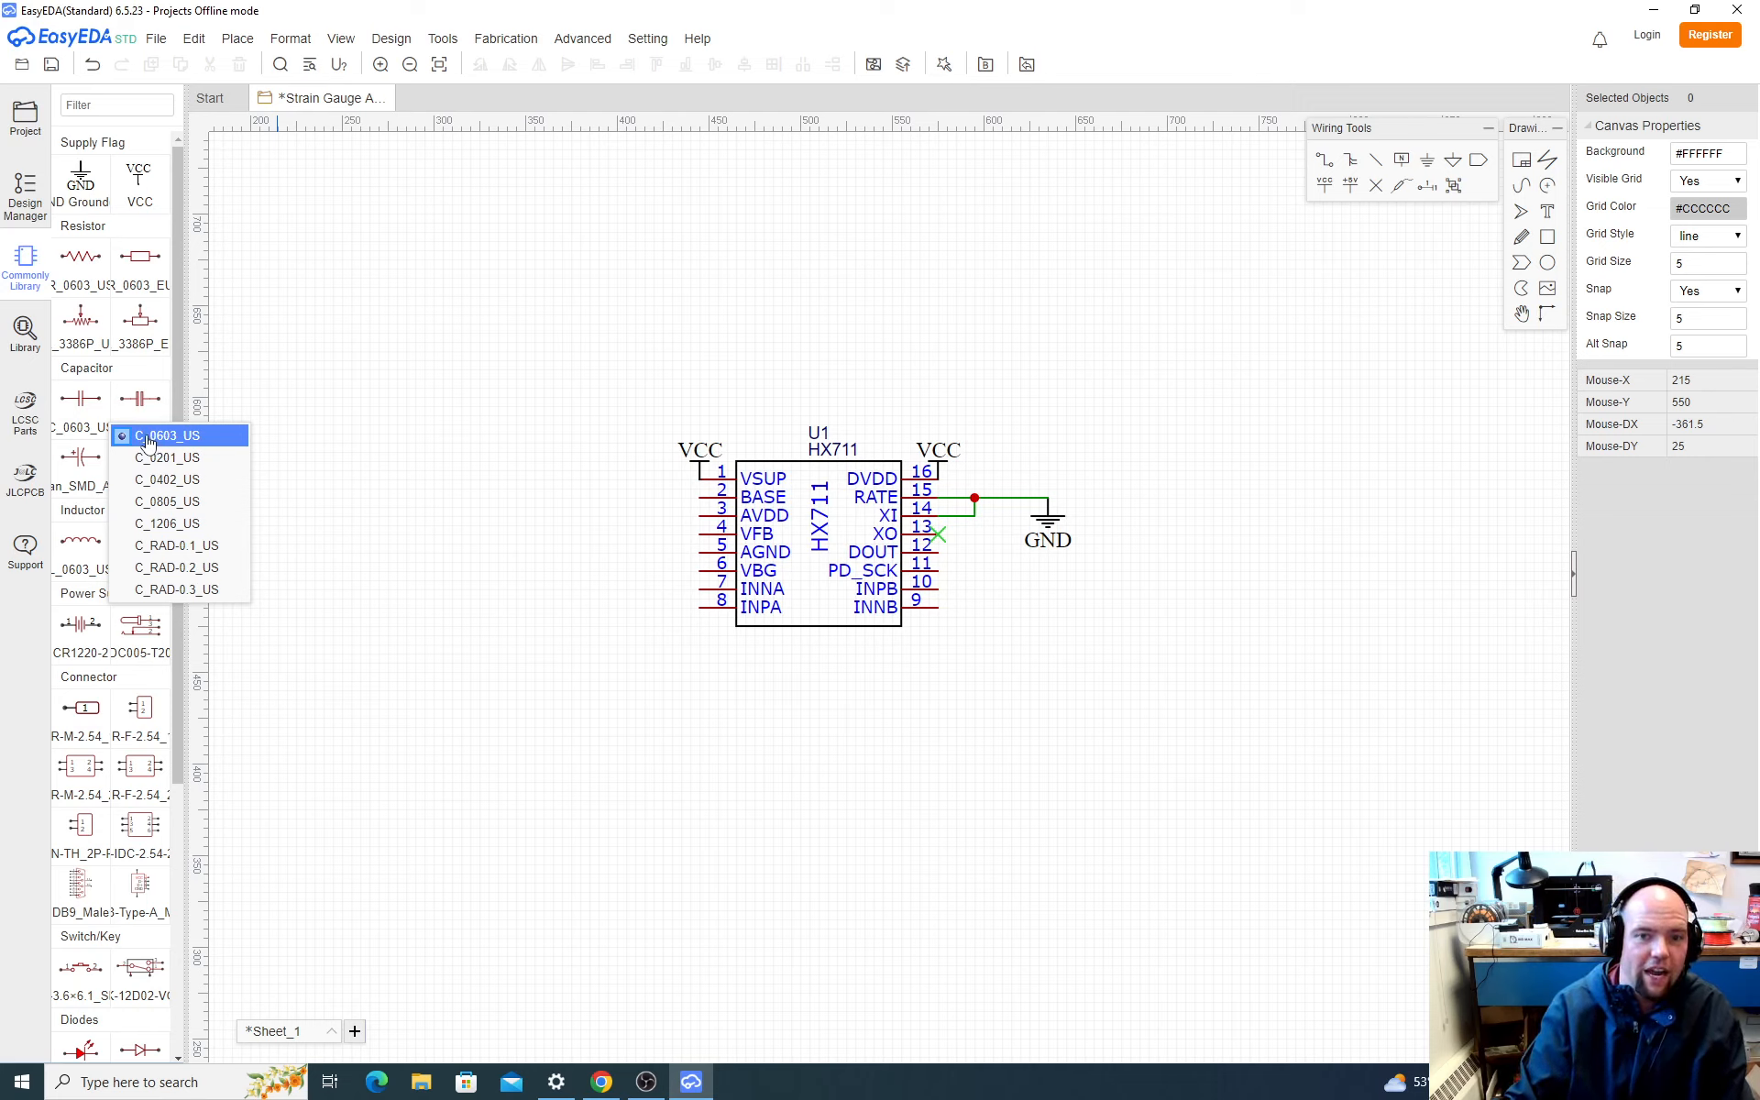
{"action": "left_click", "coordinate": [25, 332]}
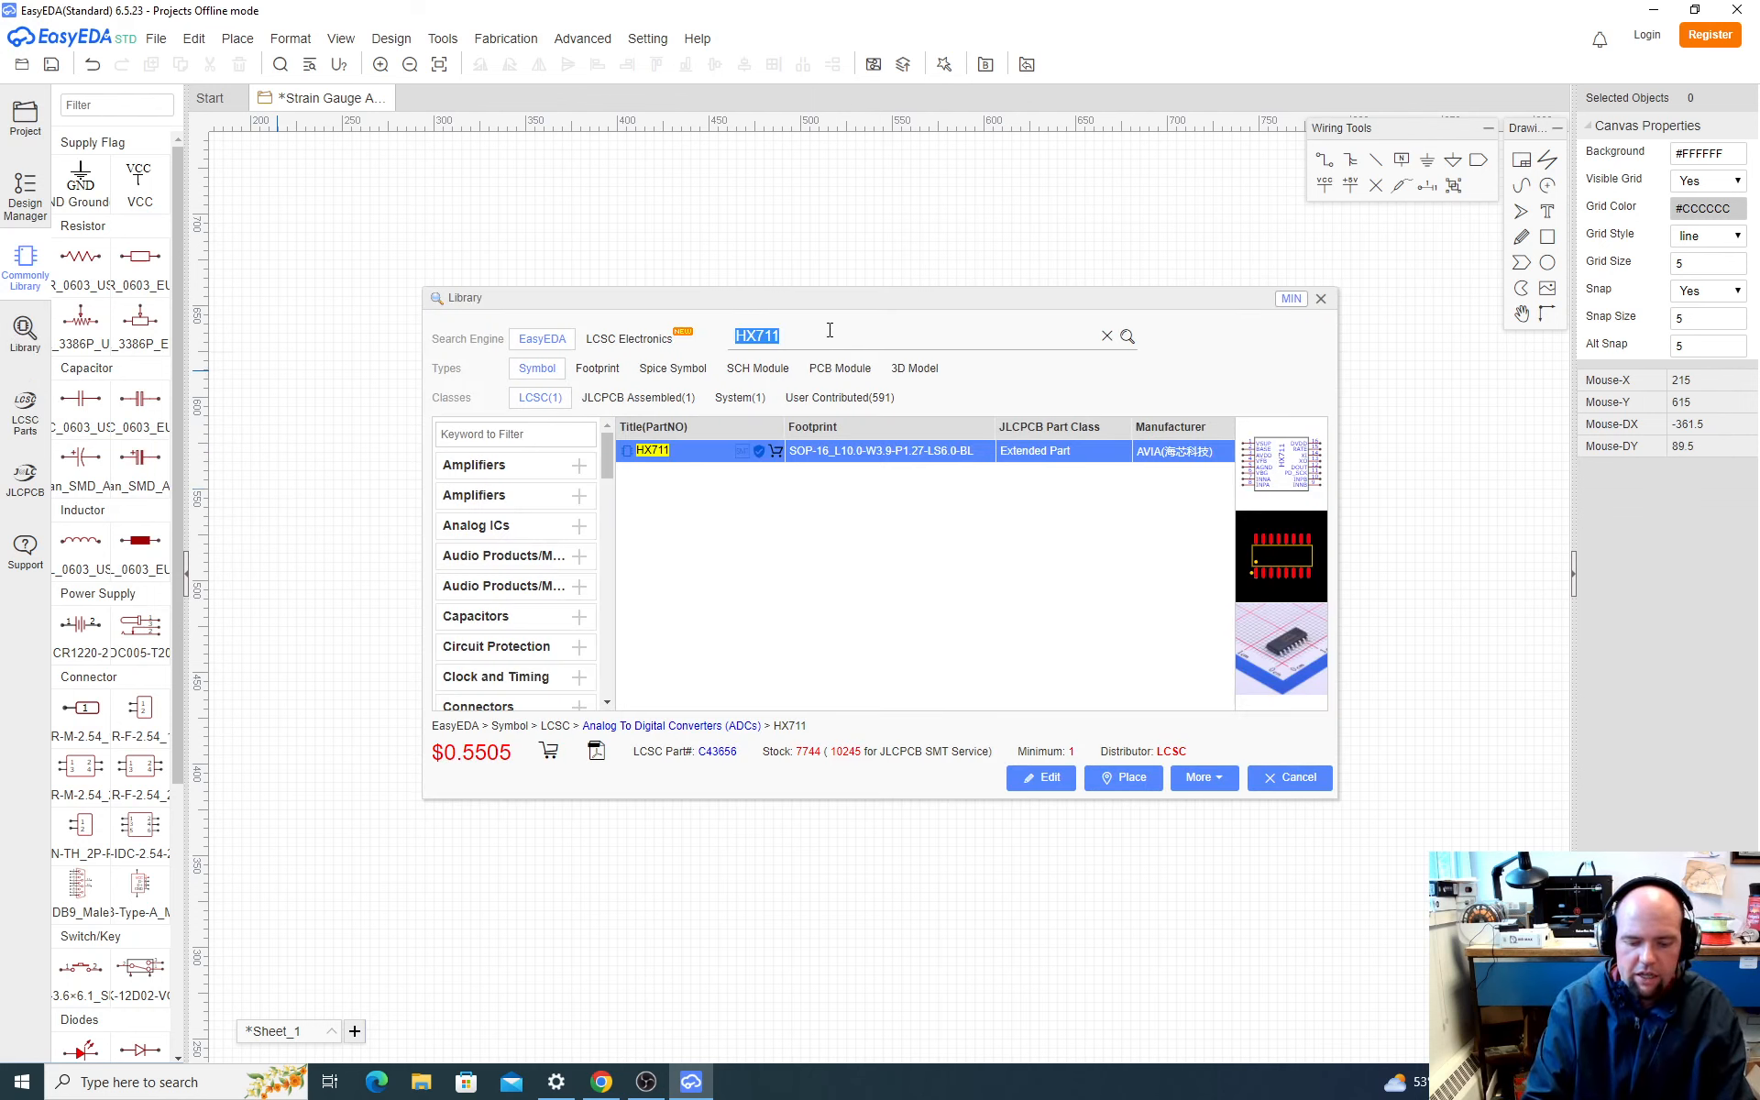
{"action": "type", "text": "0.1u"}
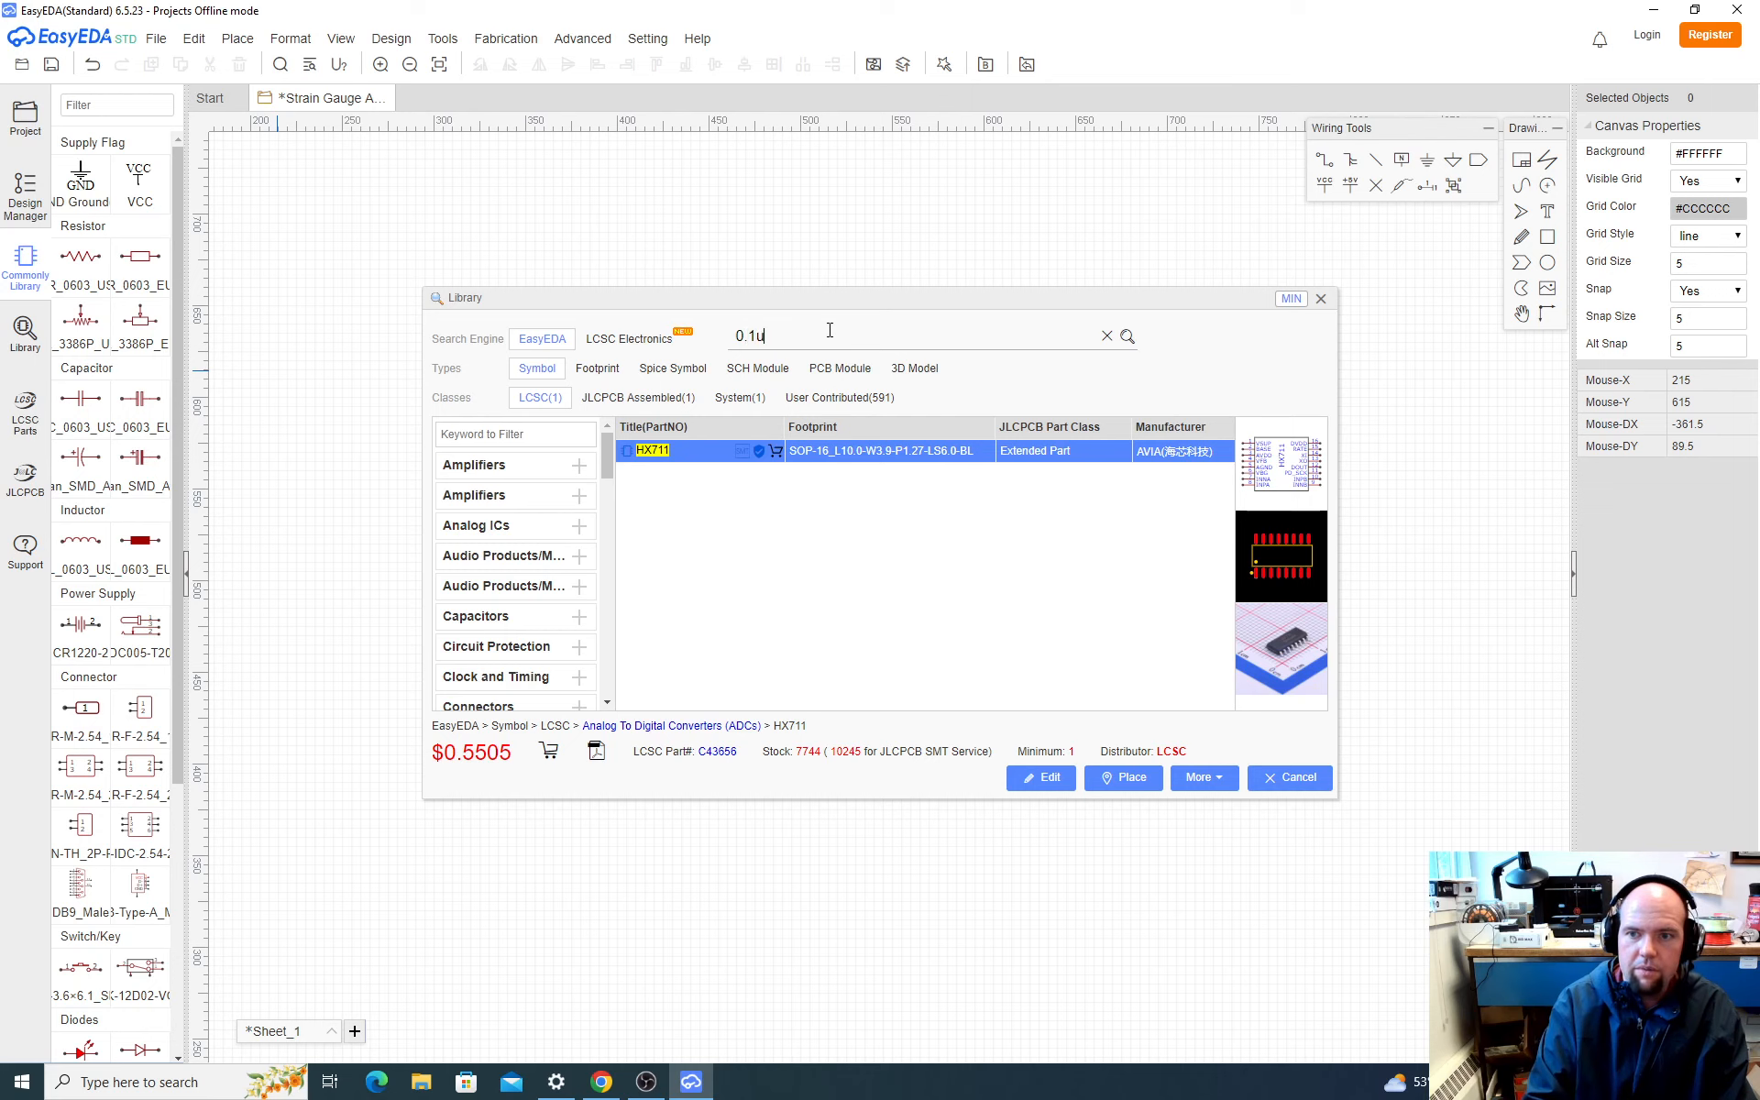
{"action": "type", "text": "F"}
{"action": "key", "text": "Return"}
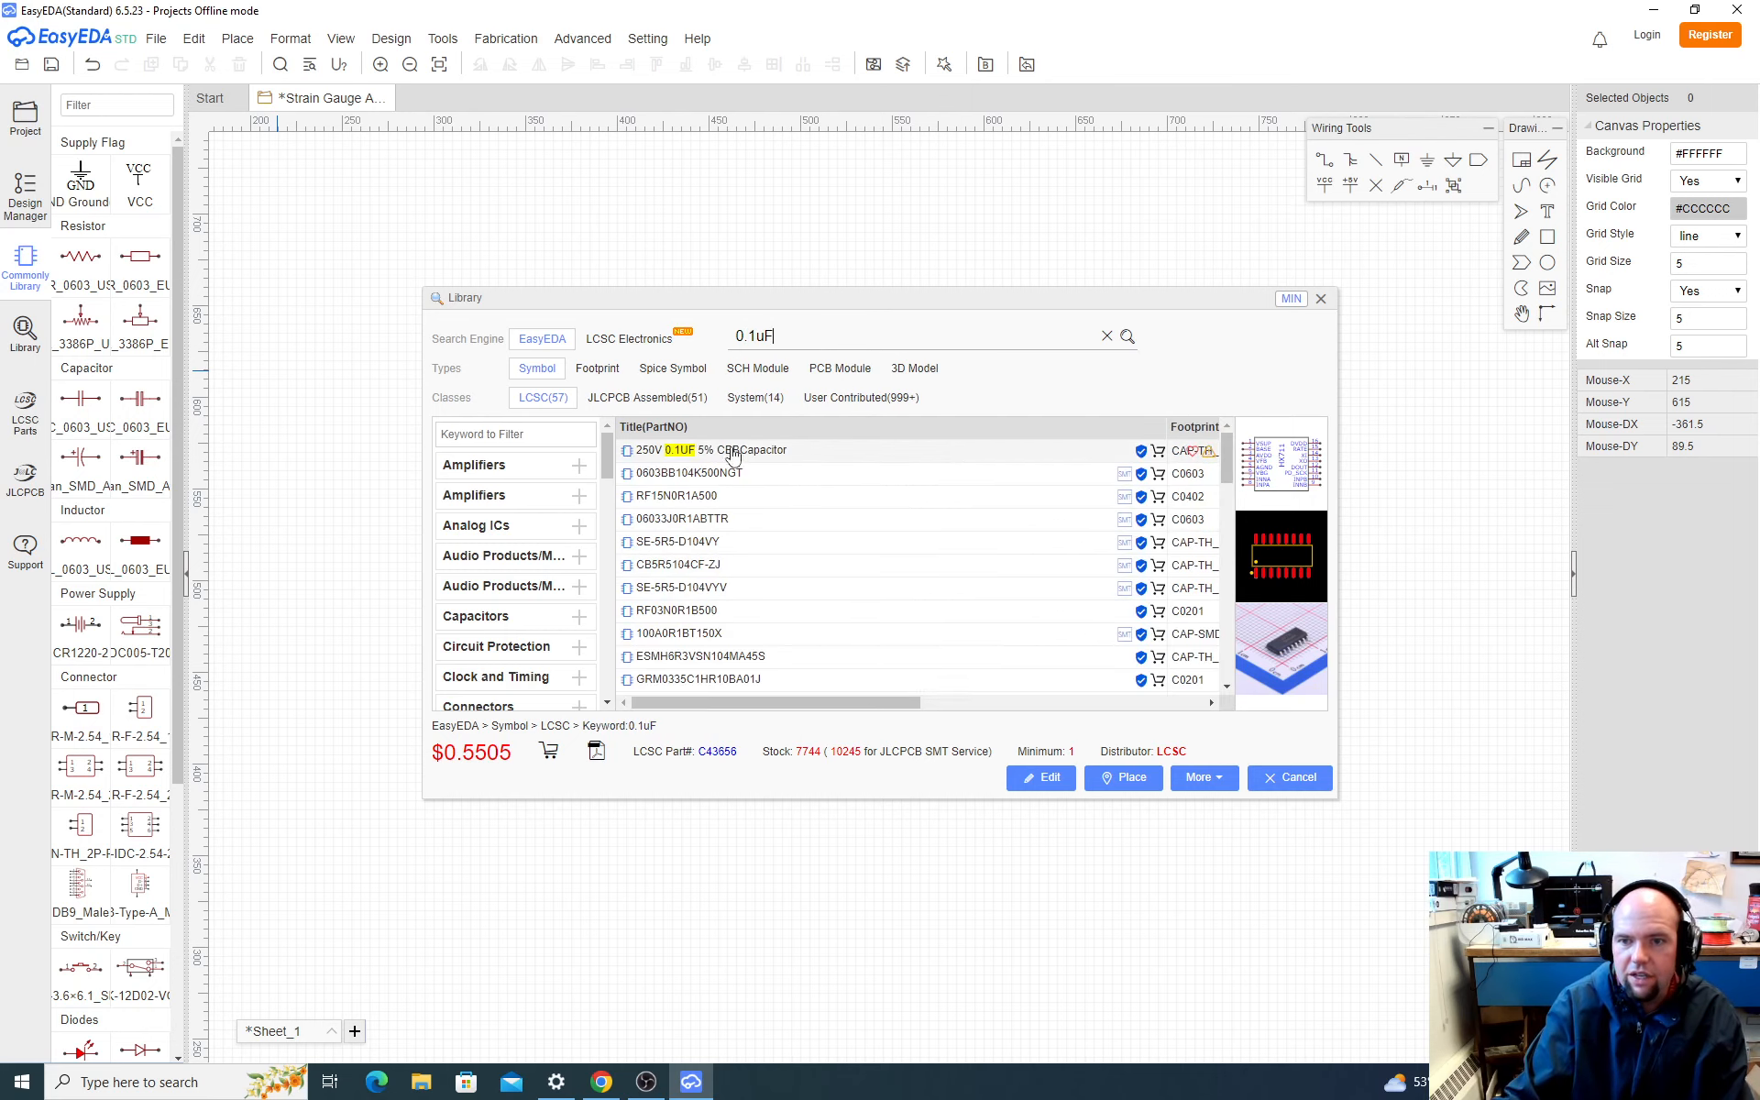
Step: Compare the 0.1uF search results and place the 0603BB104K500NGT capacitor, rotated vertically, to the left of the HX711's INPA pin
{"action": "left_click_drag", "start_coordinate": [799, 704], "coordinate": [979, 711]}
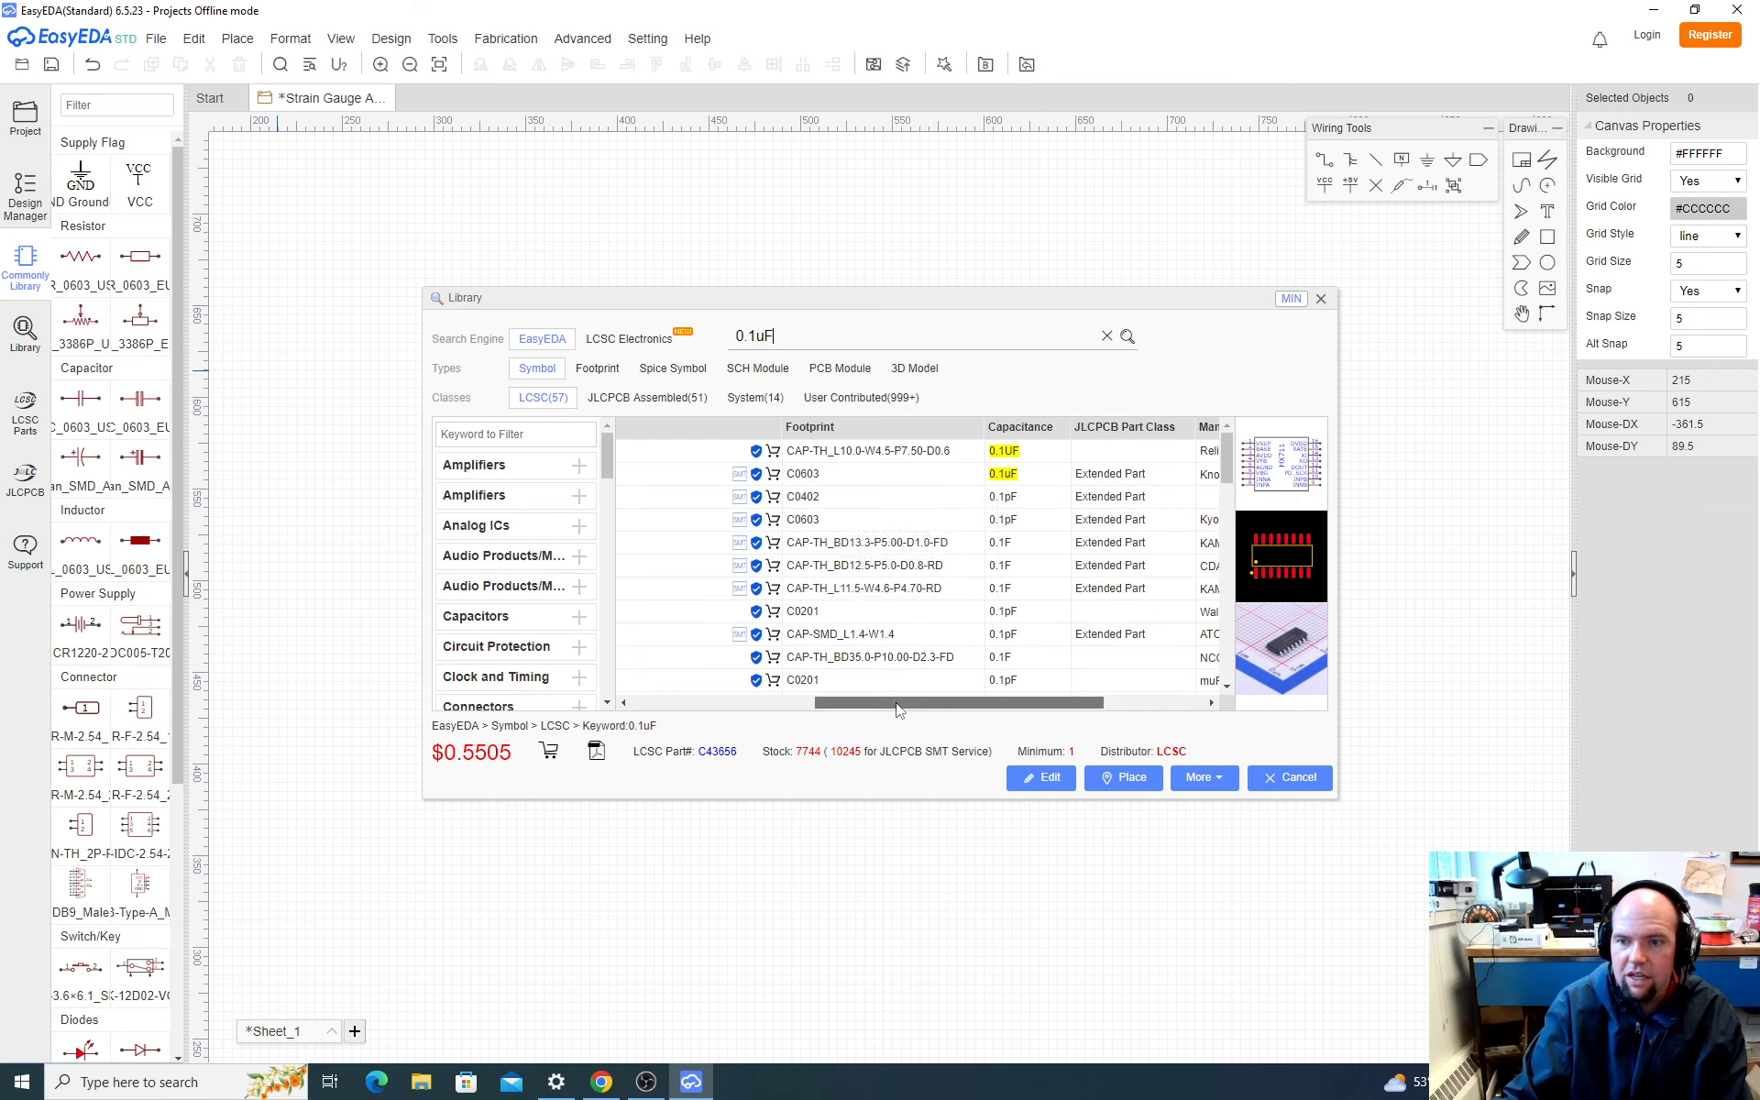
{"action": "left_click_drag", "start_coordinate": [895, 711], "coordinate": [712, 688]}
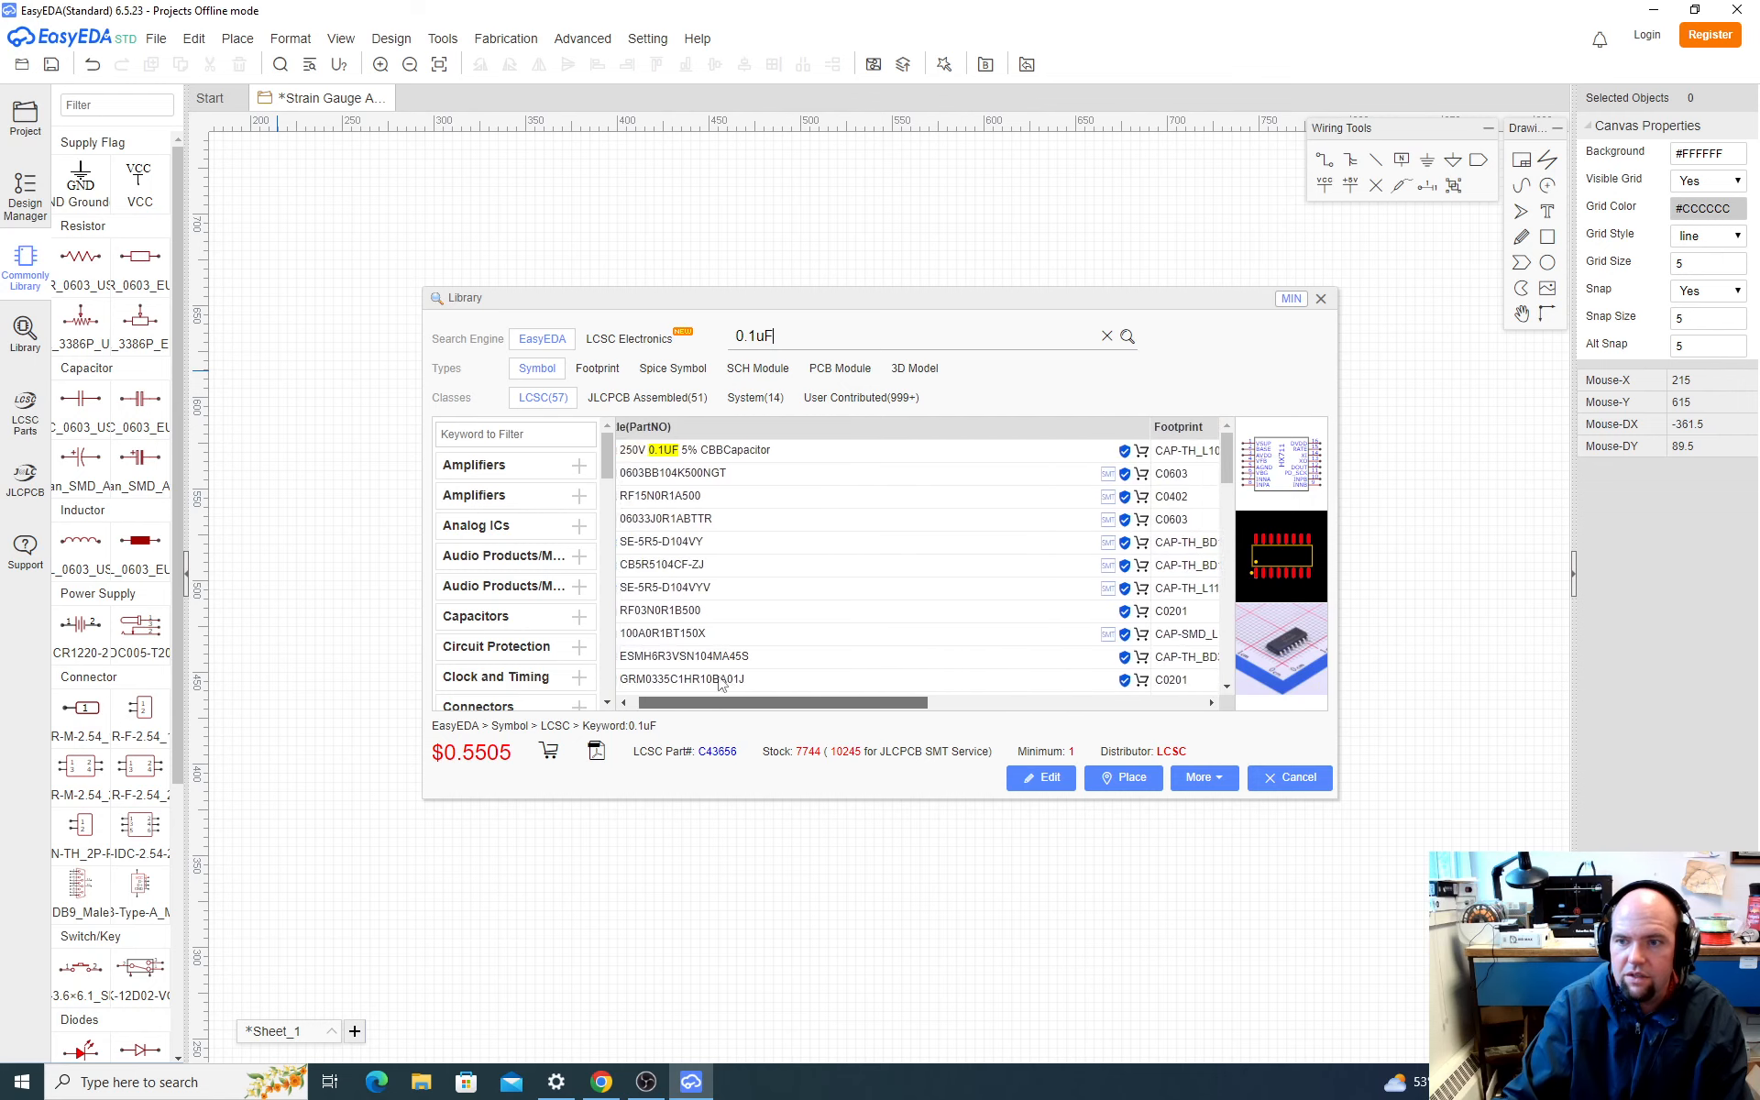
{"action": "left_click", "coordinate": [743, 473]}
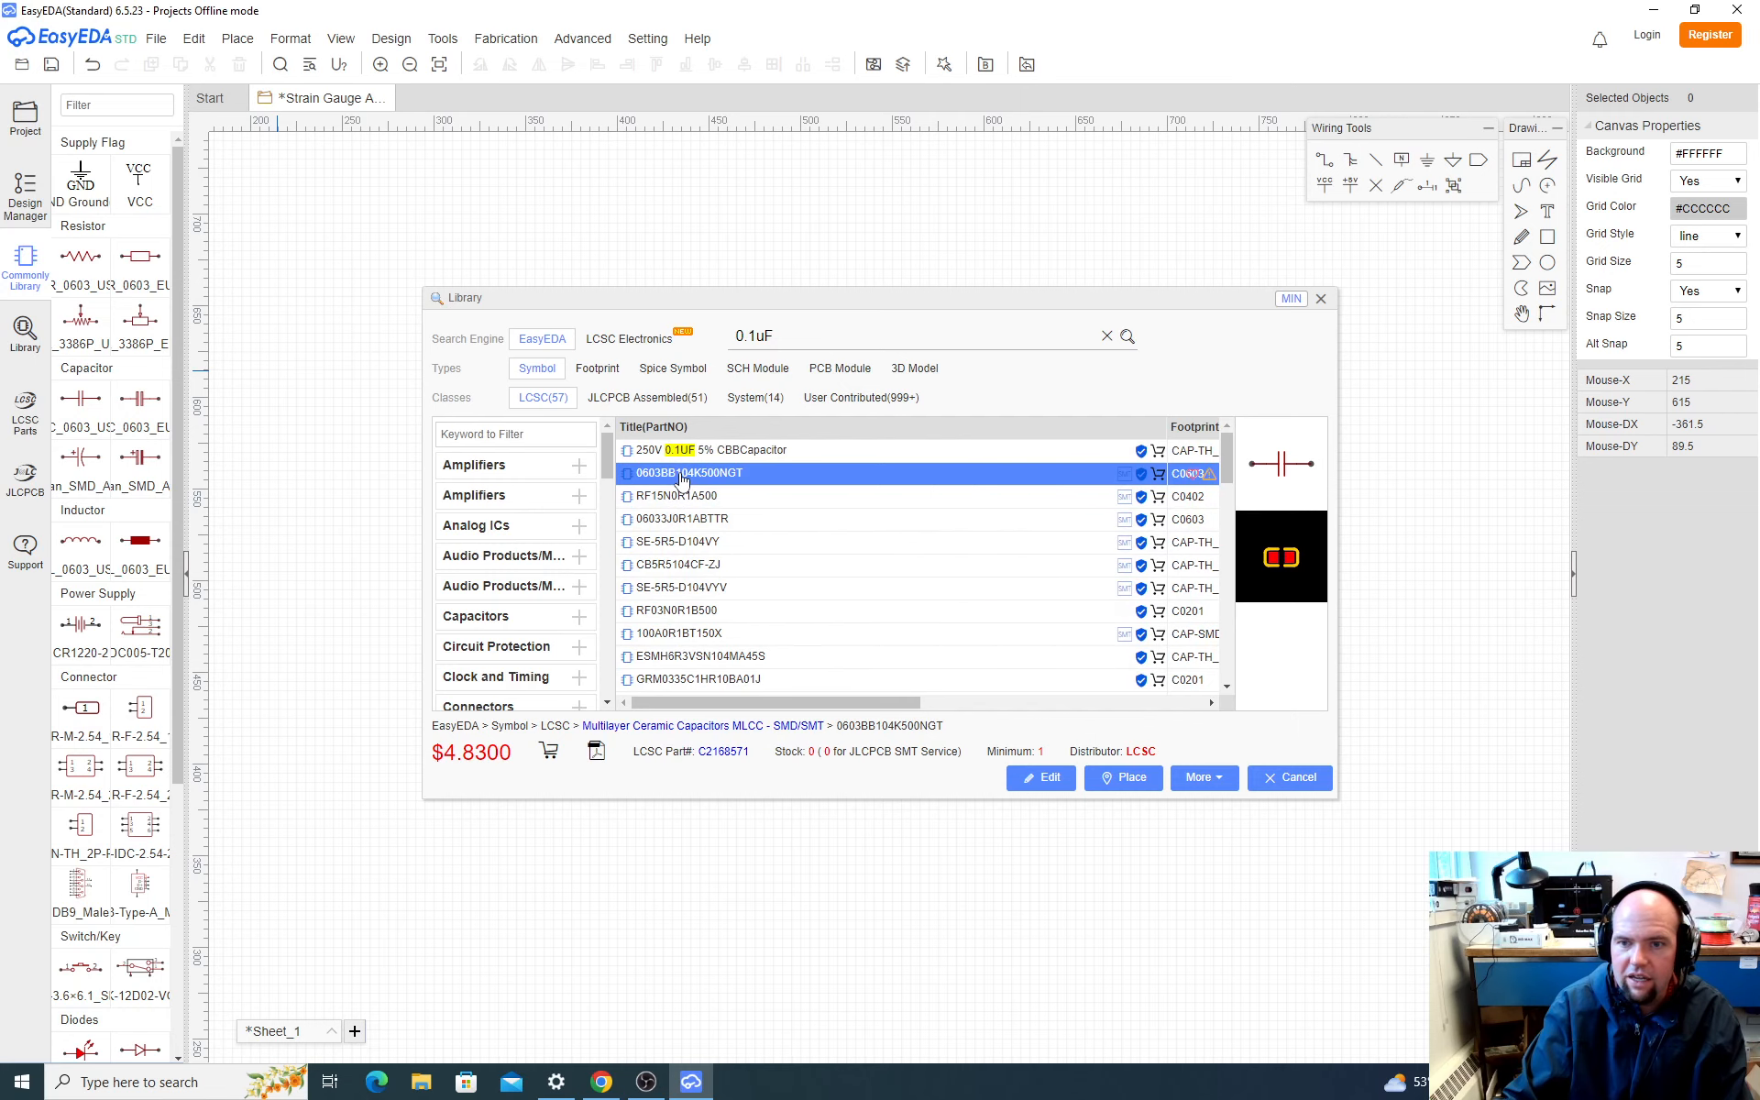
{"action": "key", "text": "Escape"}
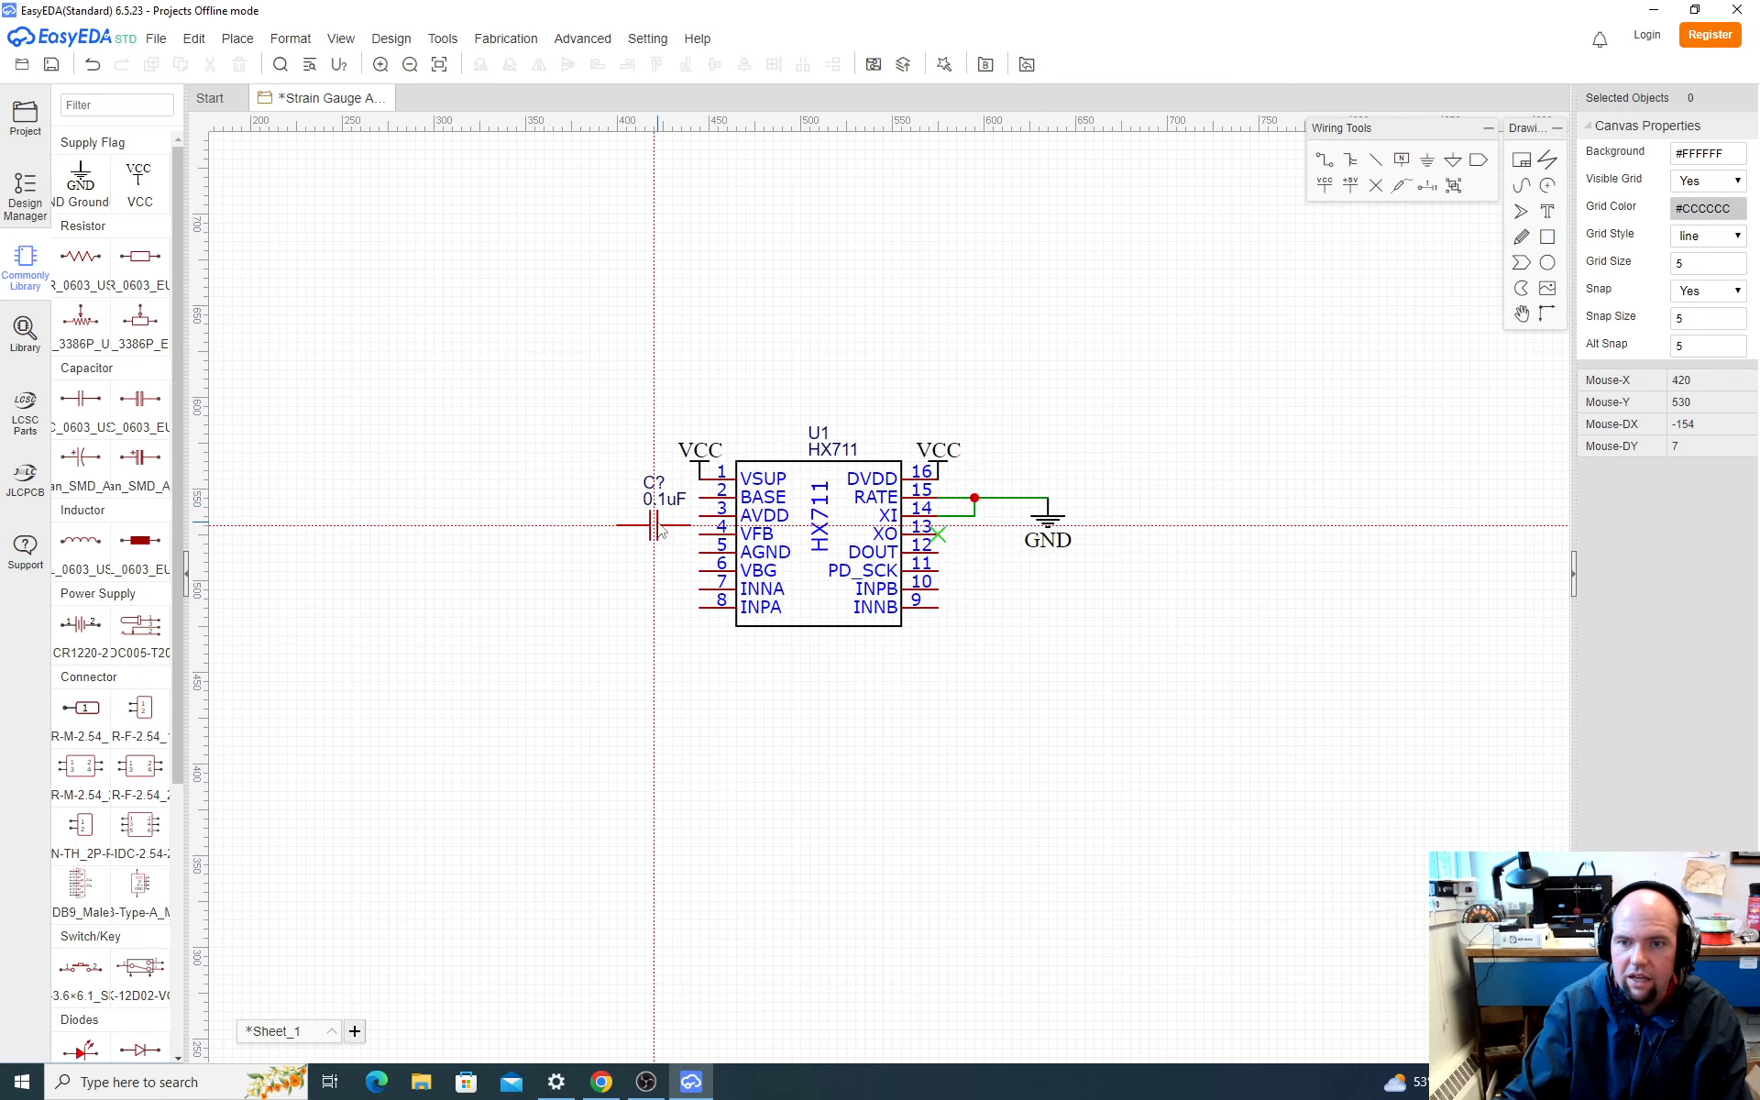
{"action": "key", "text": "space"}
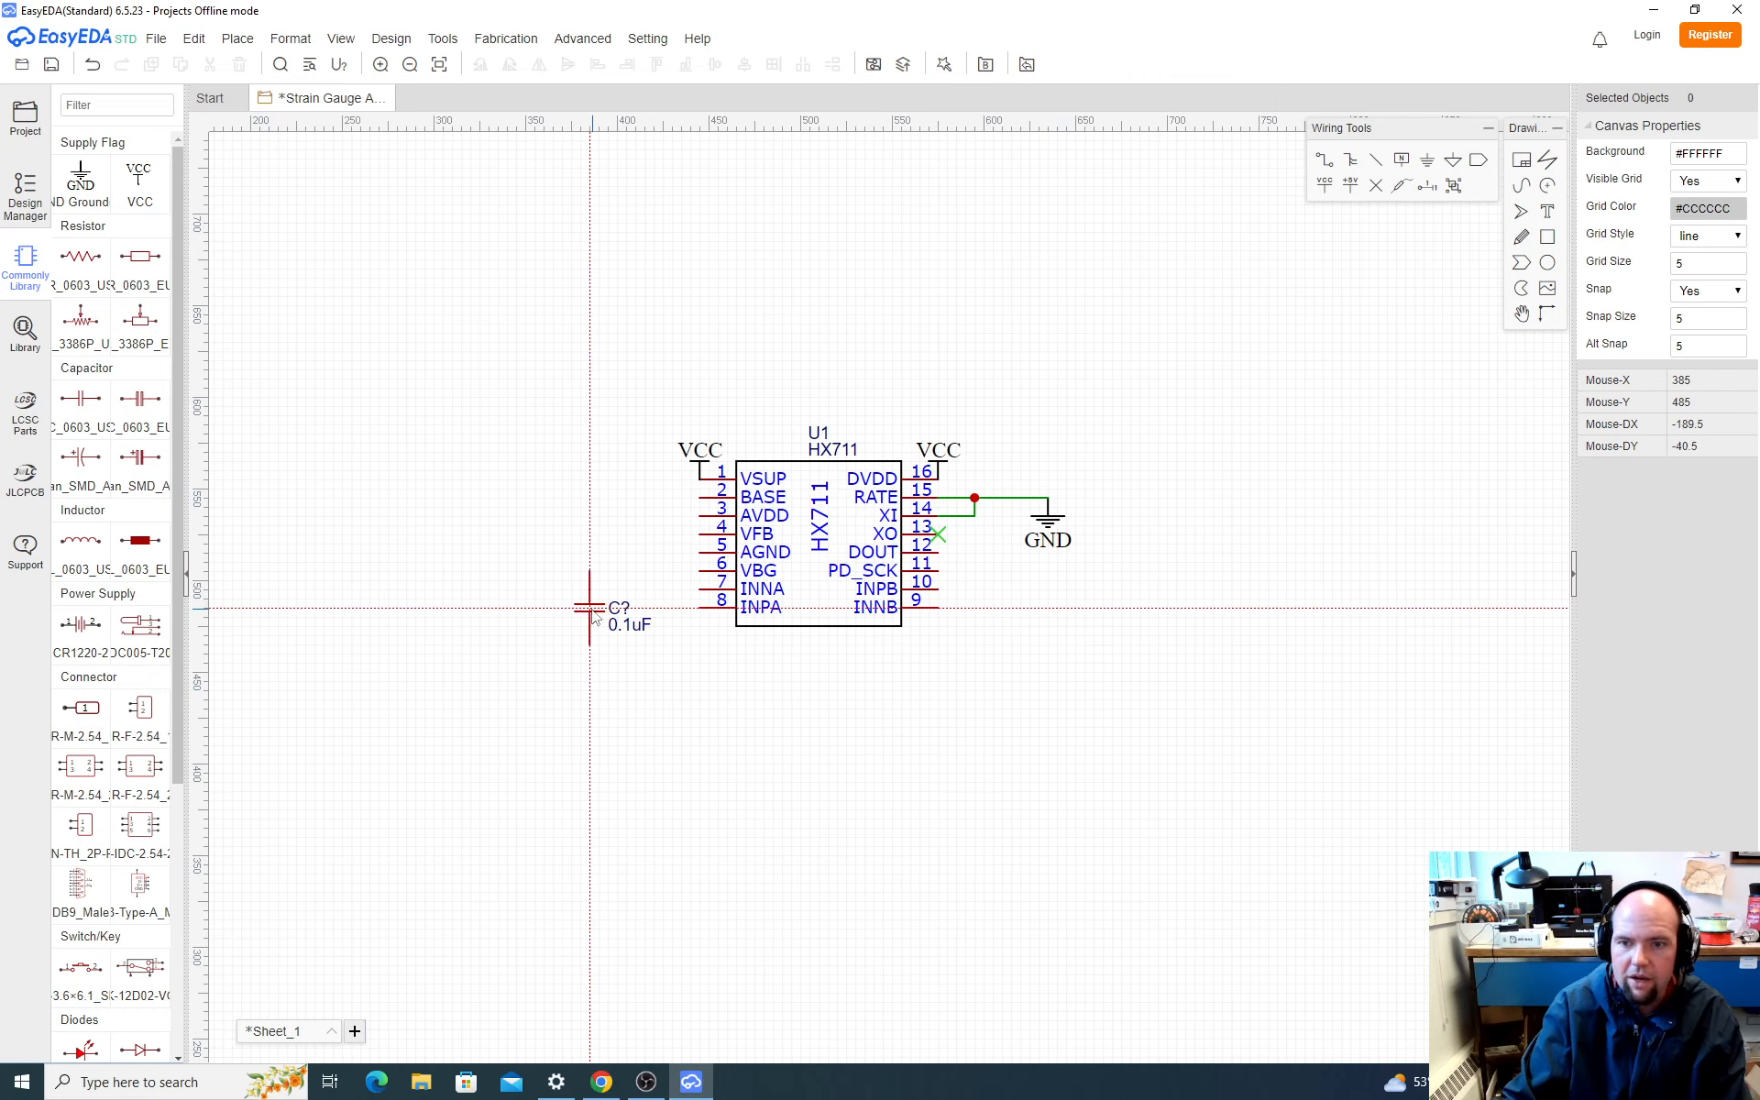
{"action": "left_click", "coordinate": [571, 613]}
{"action": "key", "text": "Escape"}
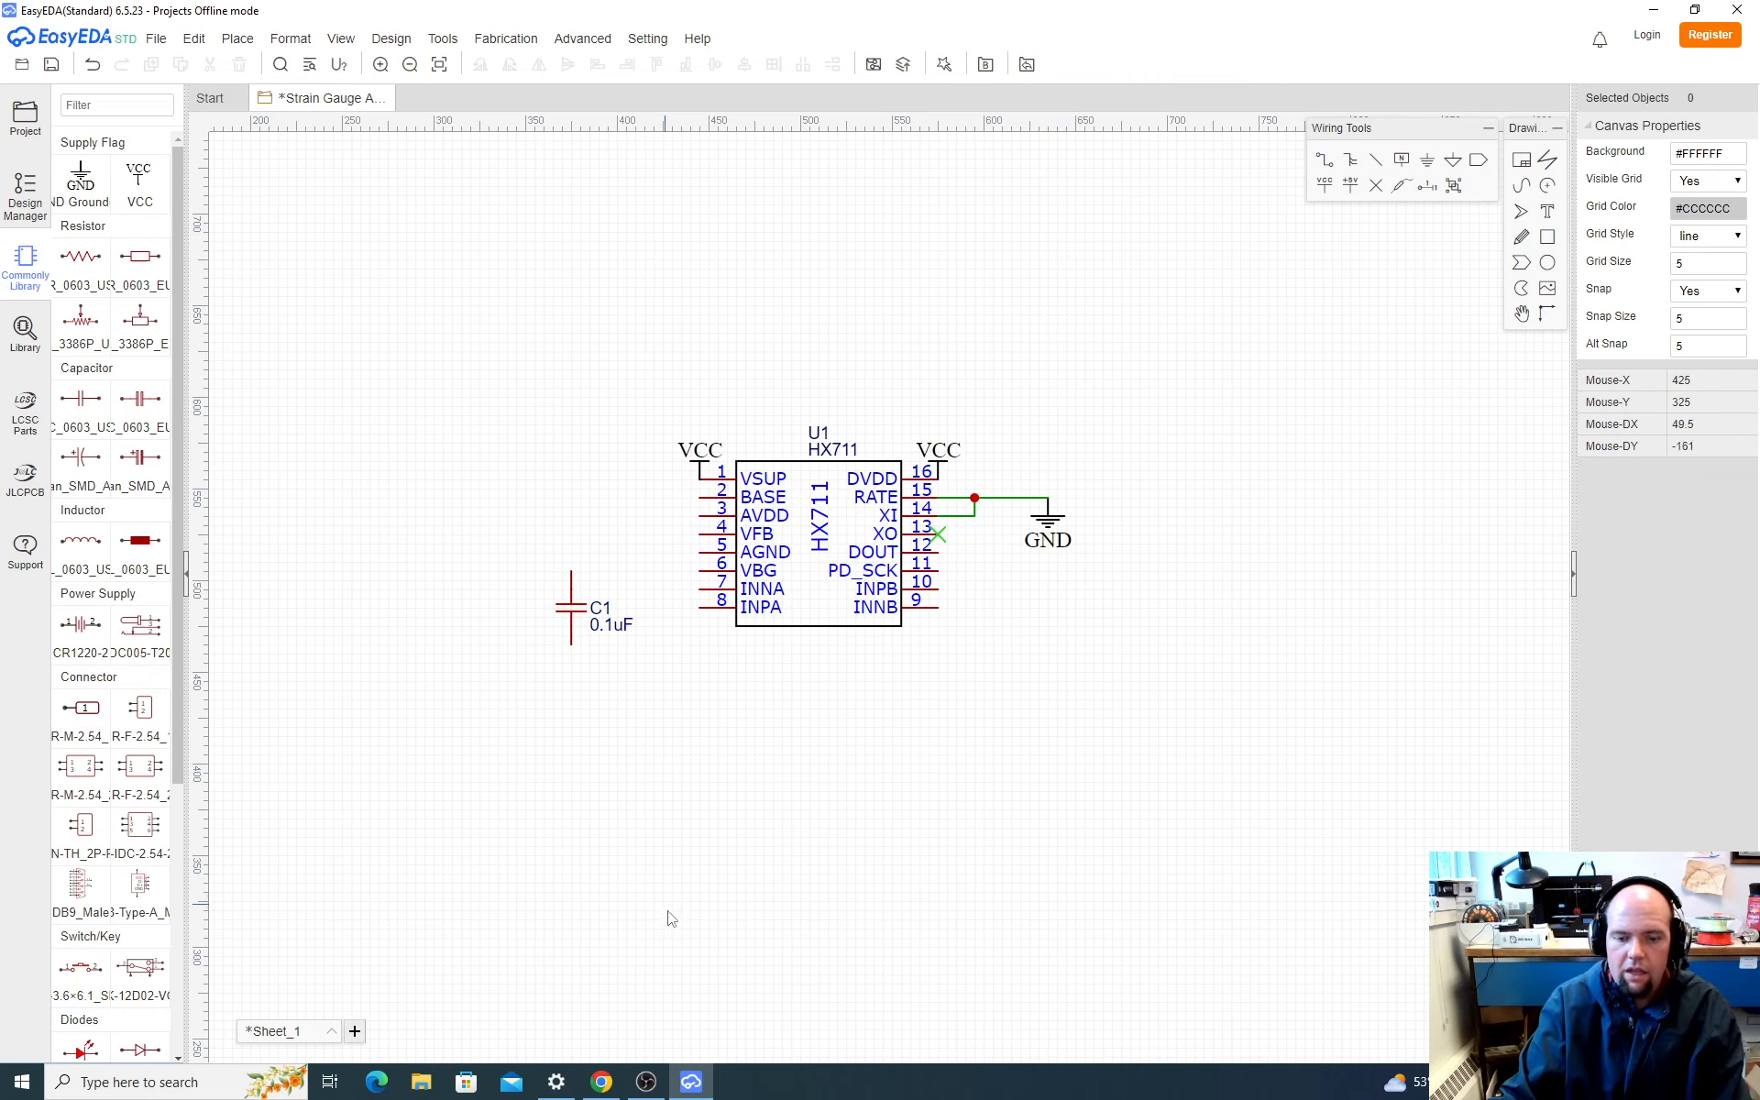
Step: Open the LCSC product page for the 0603BB104K500NGT capacitor from the component library and dismiss the shipping destination prompt
{"action": "left_click", "coordinate": [24, 335]}
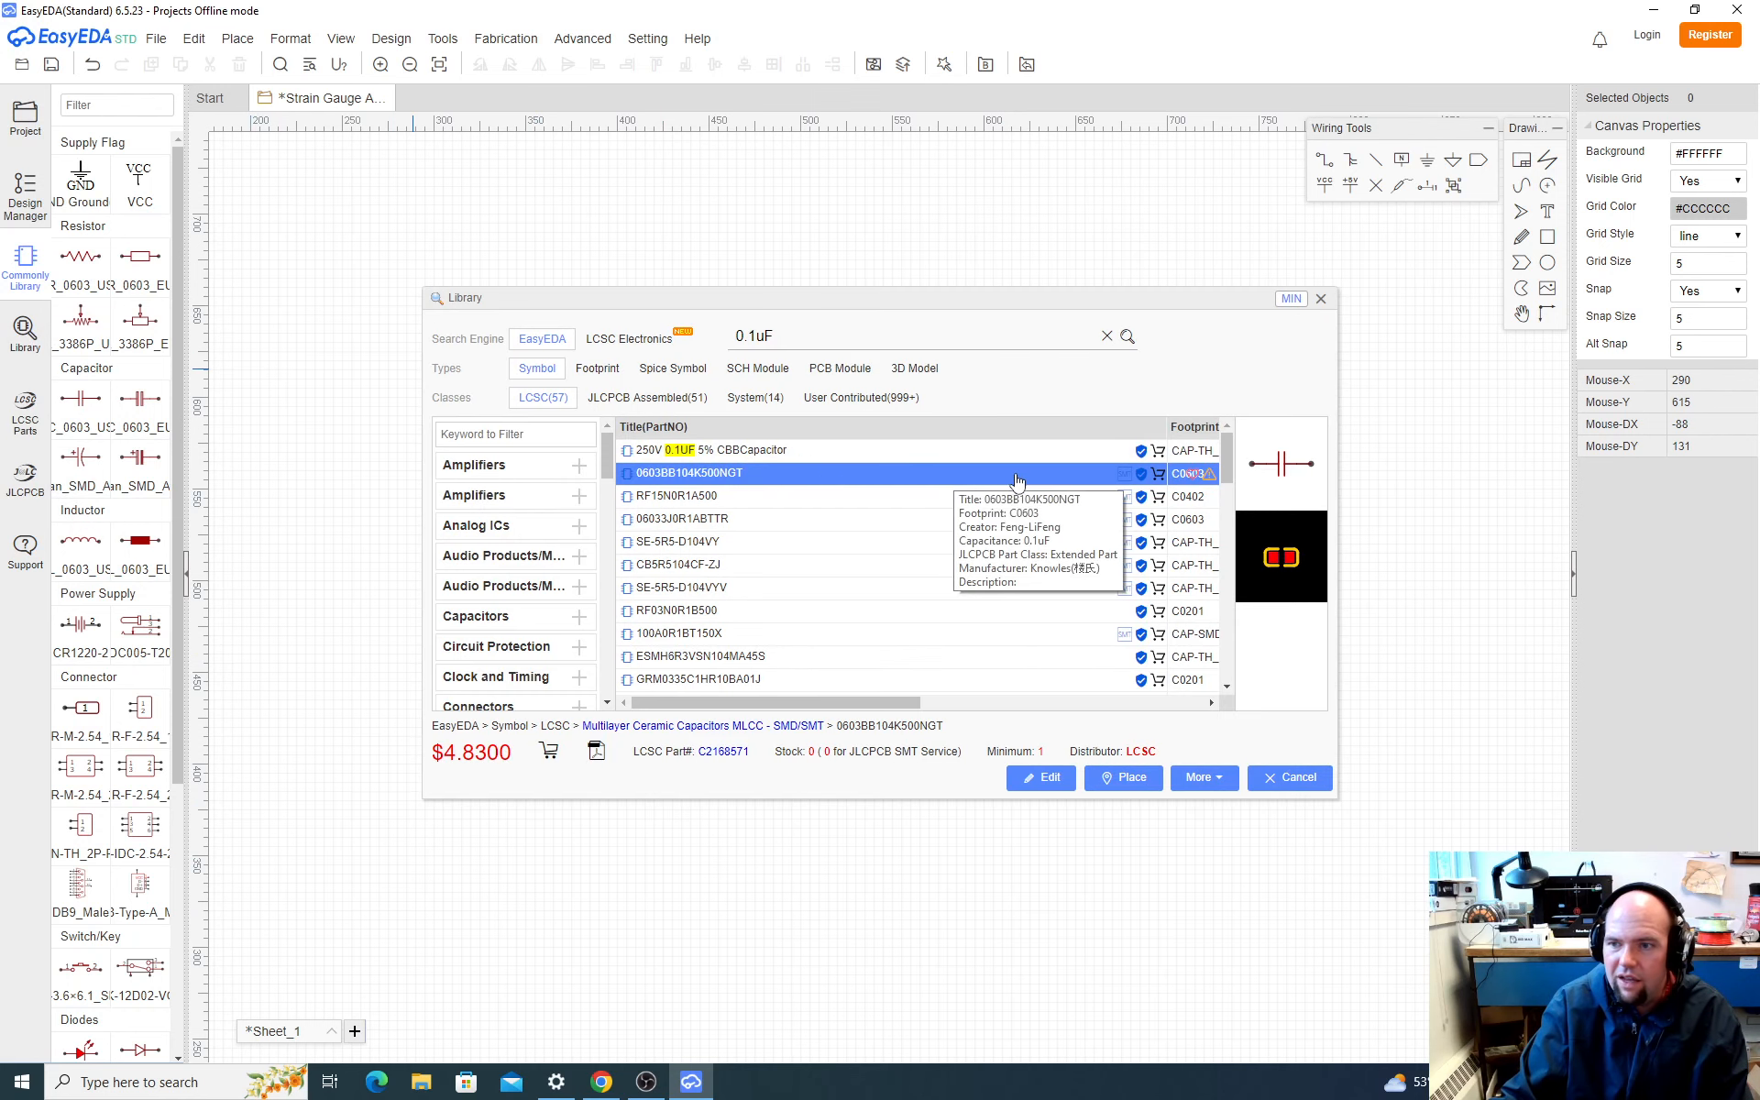
{"action": "left_click_drag", "start_coordinate": [896, 703], "coordinate": [786, 702]}
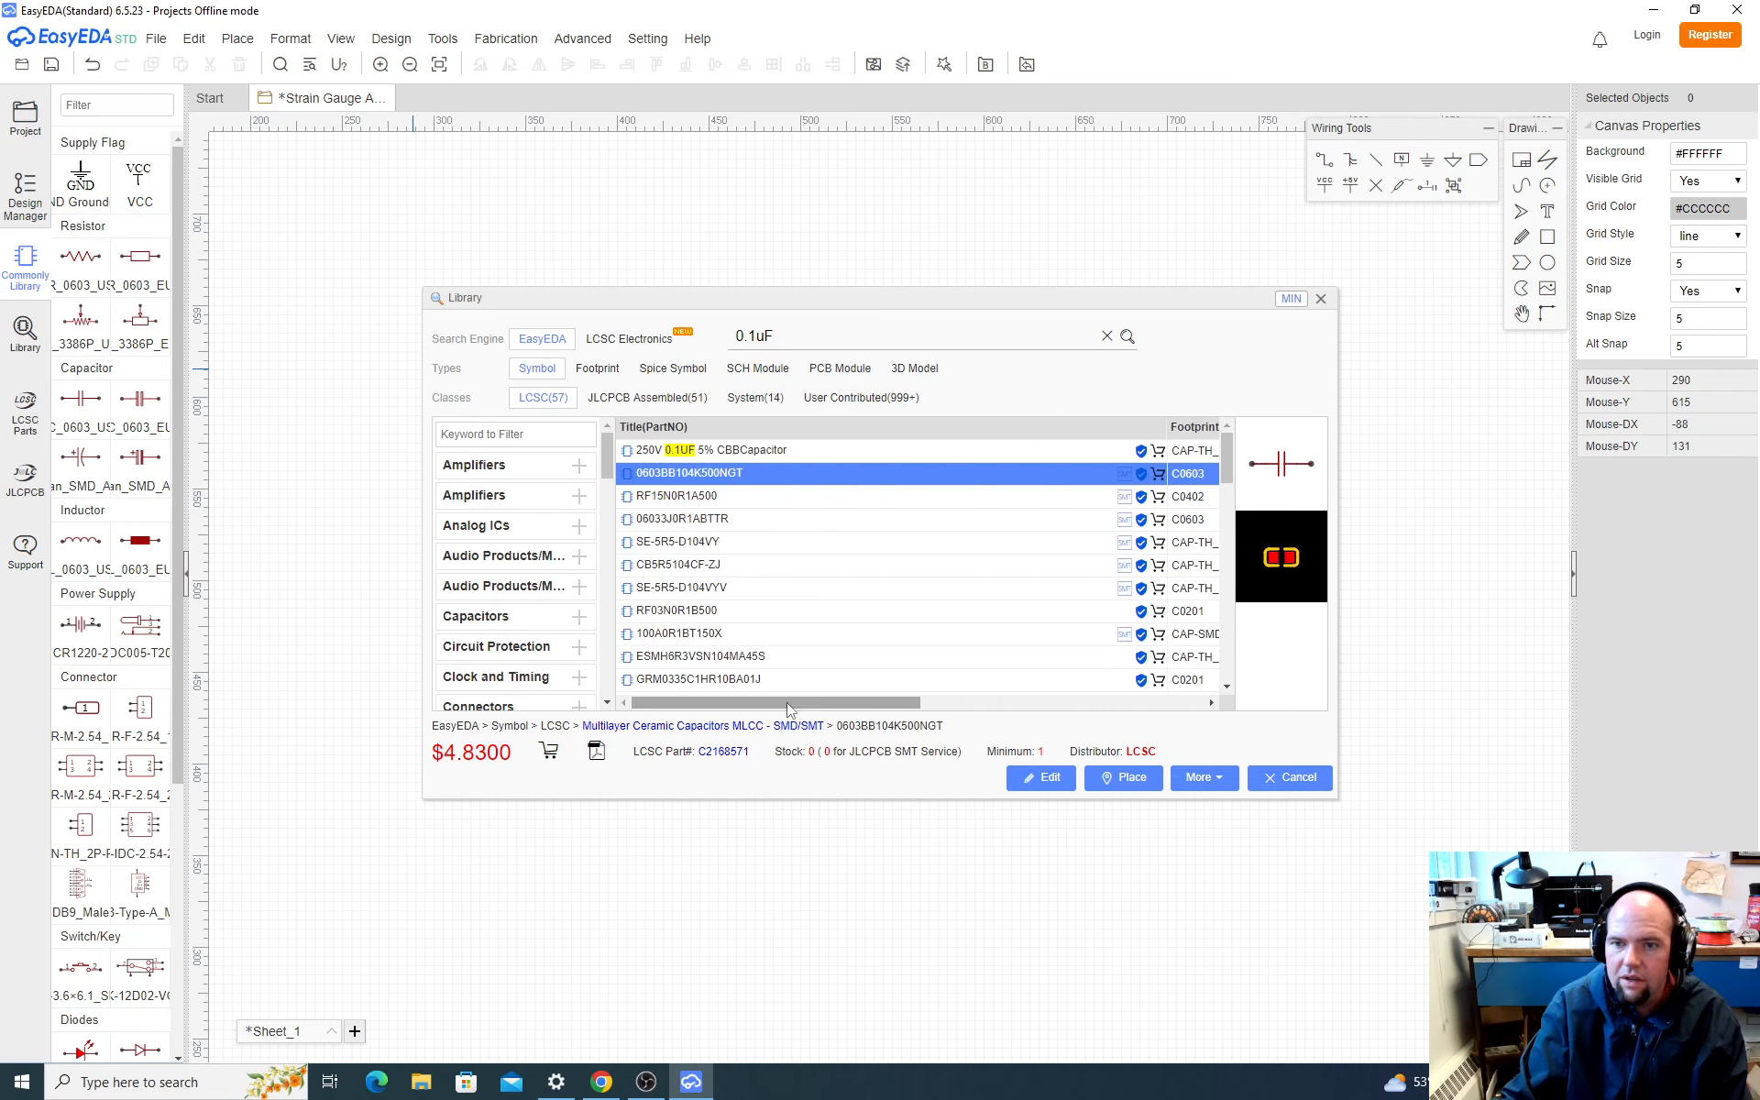
{"action": "right_click", "coordinate": [700, 475]}
{"action": "key", "text": "Escape"}
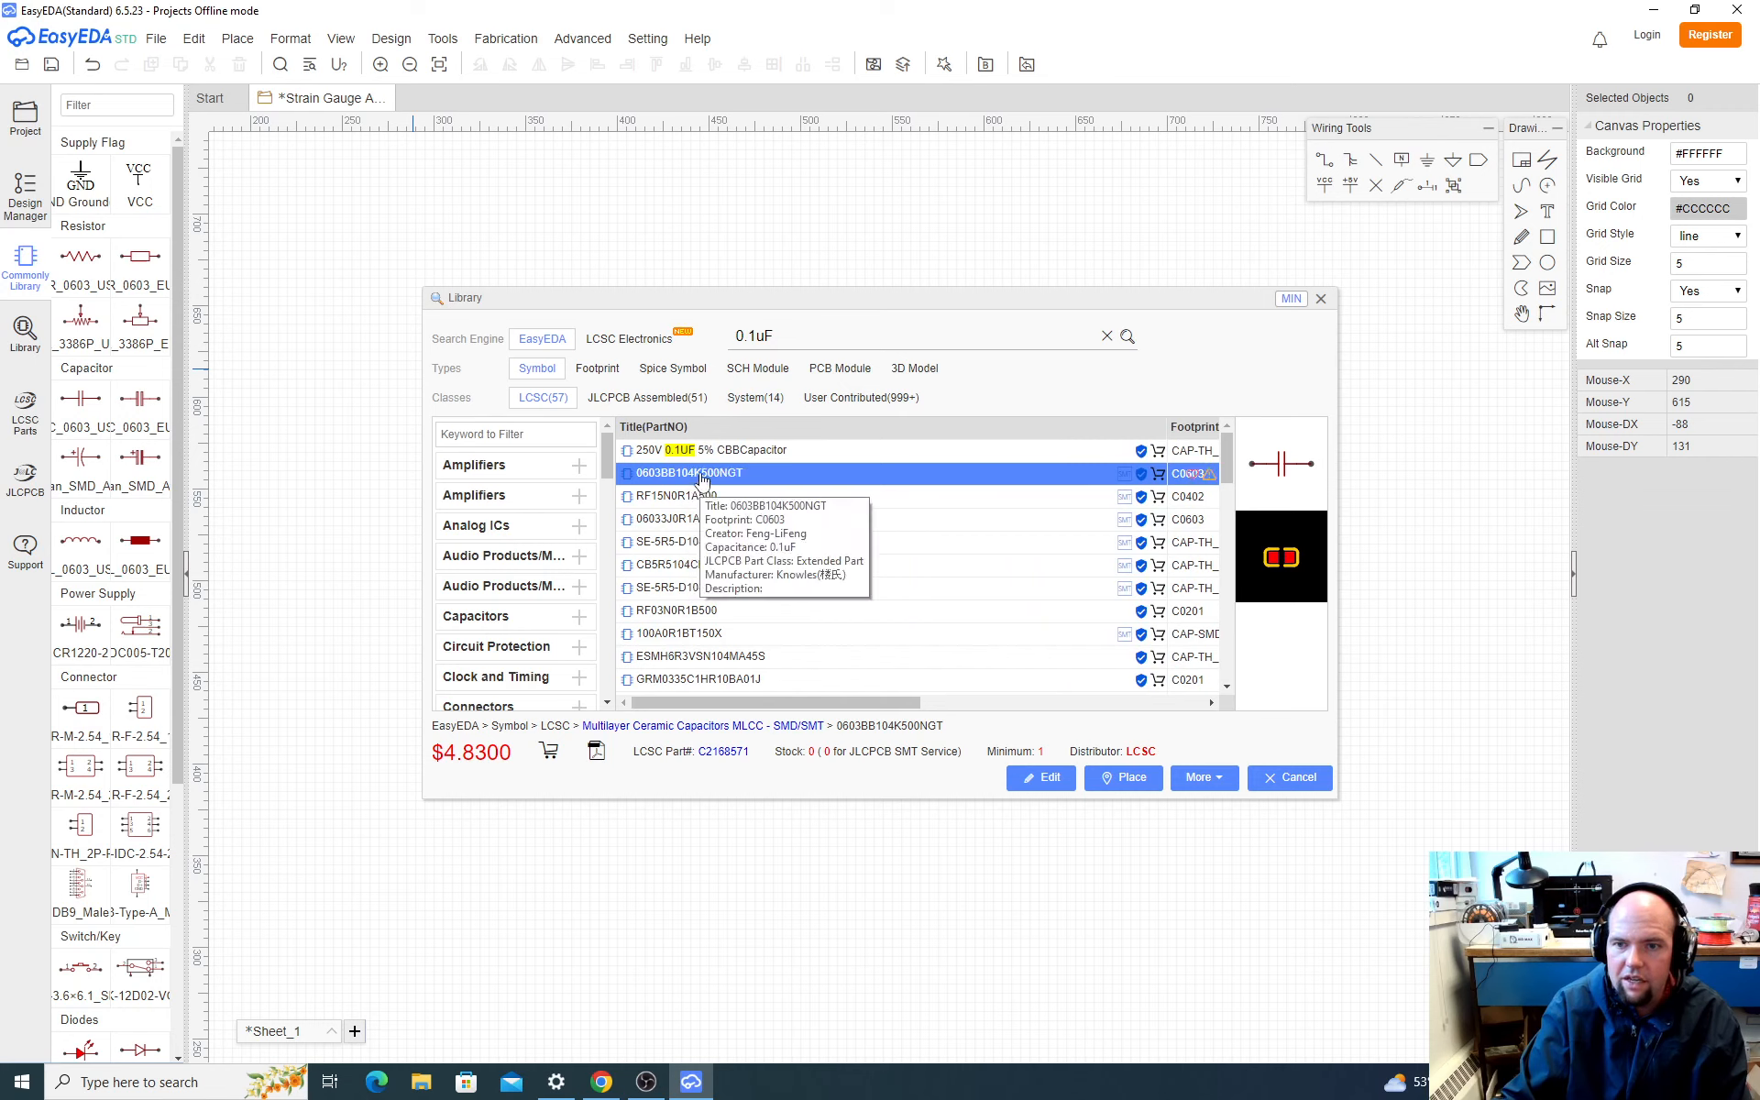
{"action": "right_click", "coordinate": [683, 477]}
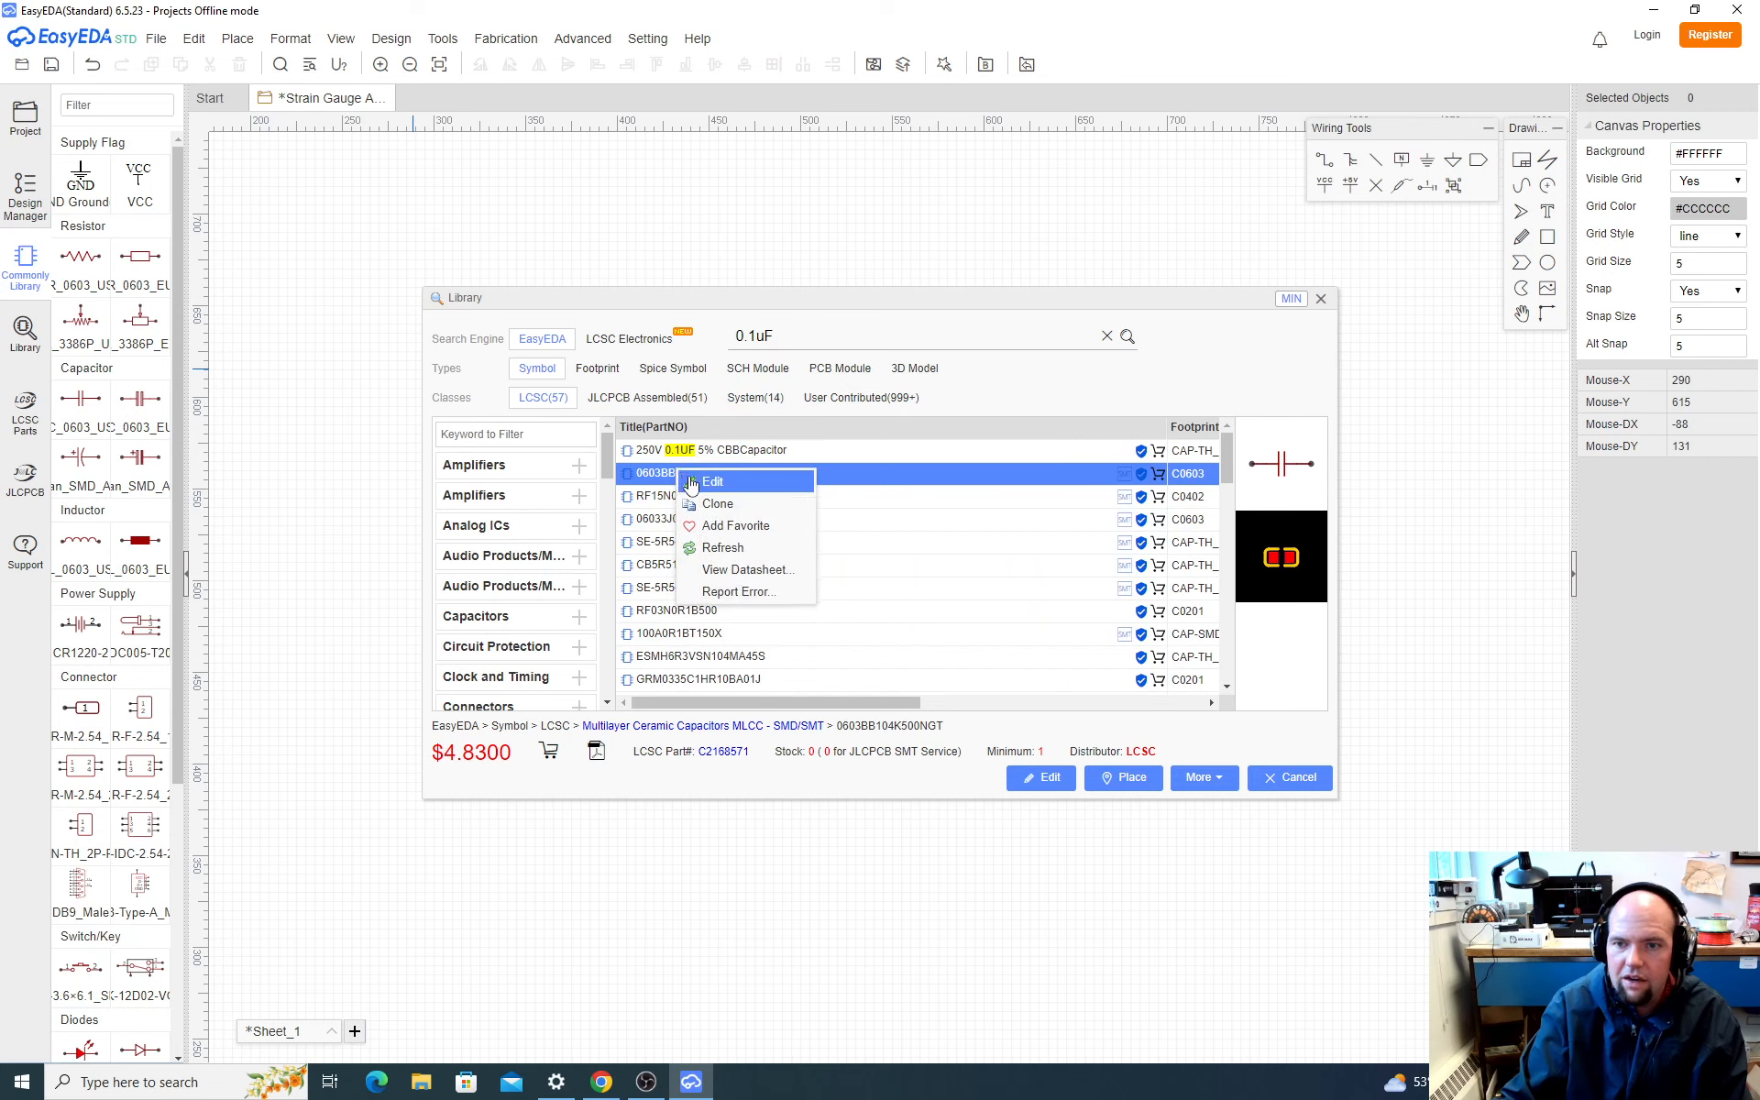
{"action": "left_click", "coordinate": [739, 570]}
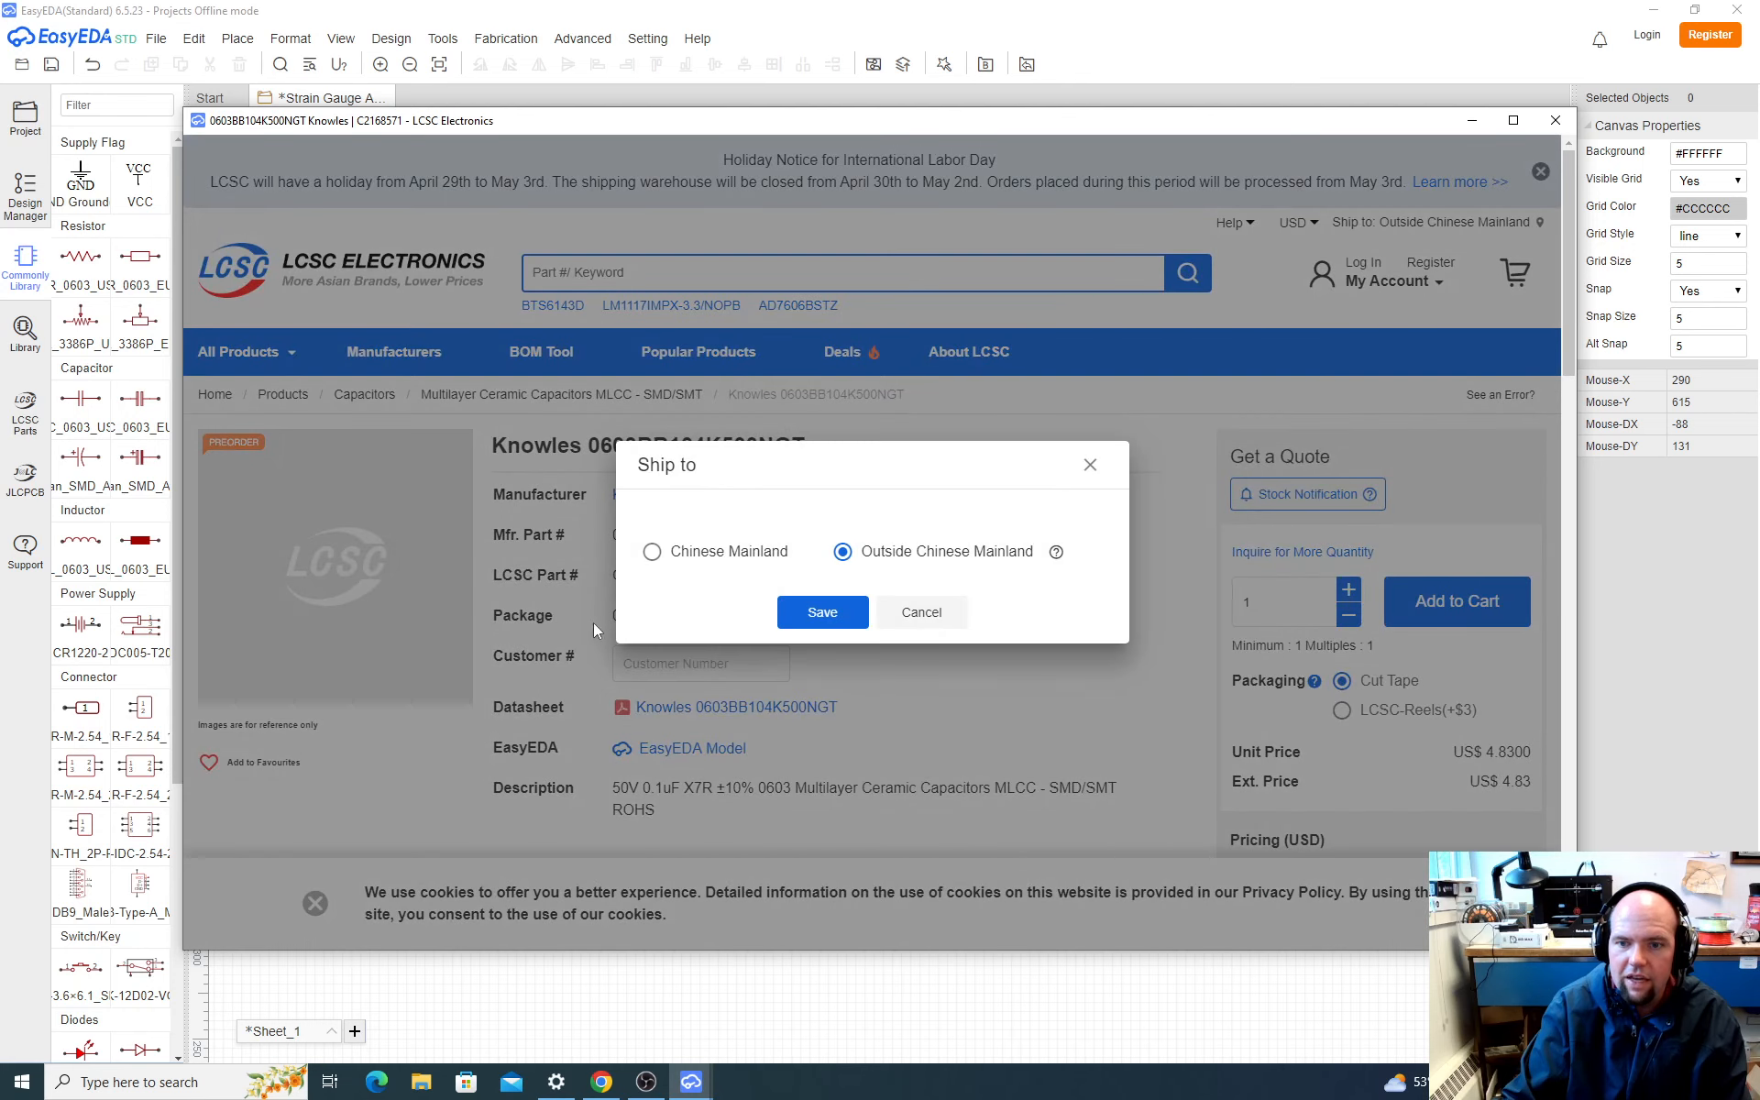
{"action": "left_click", "coordinate": [1091, 465]}
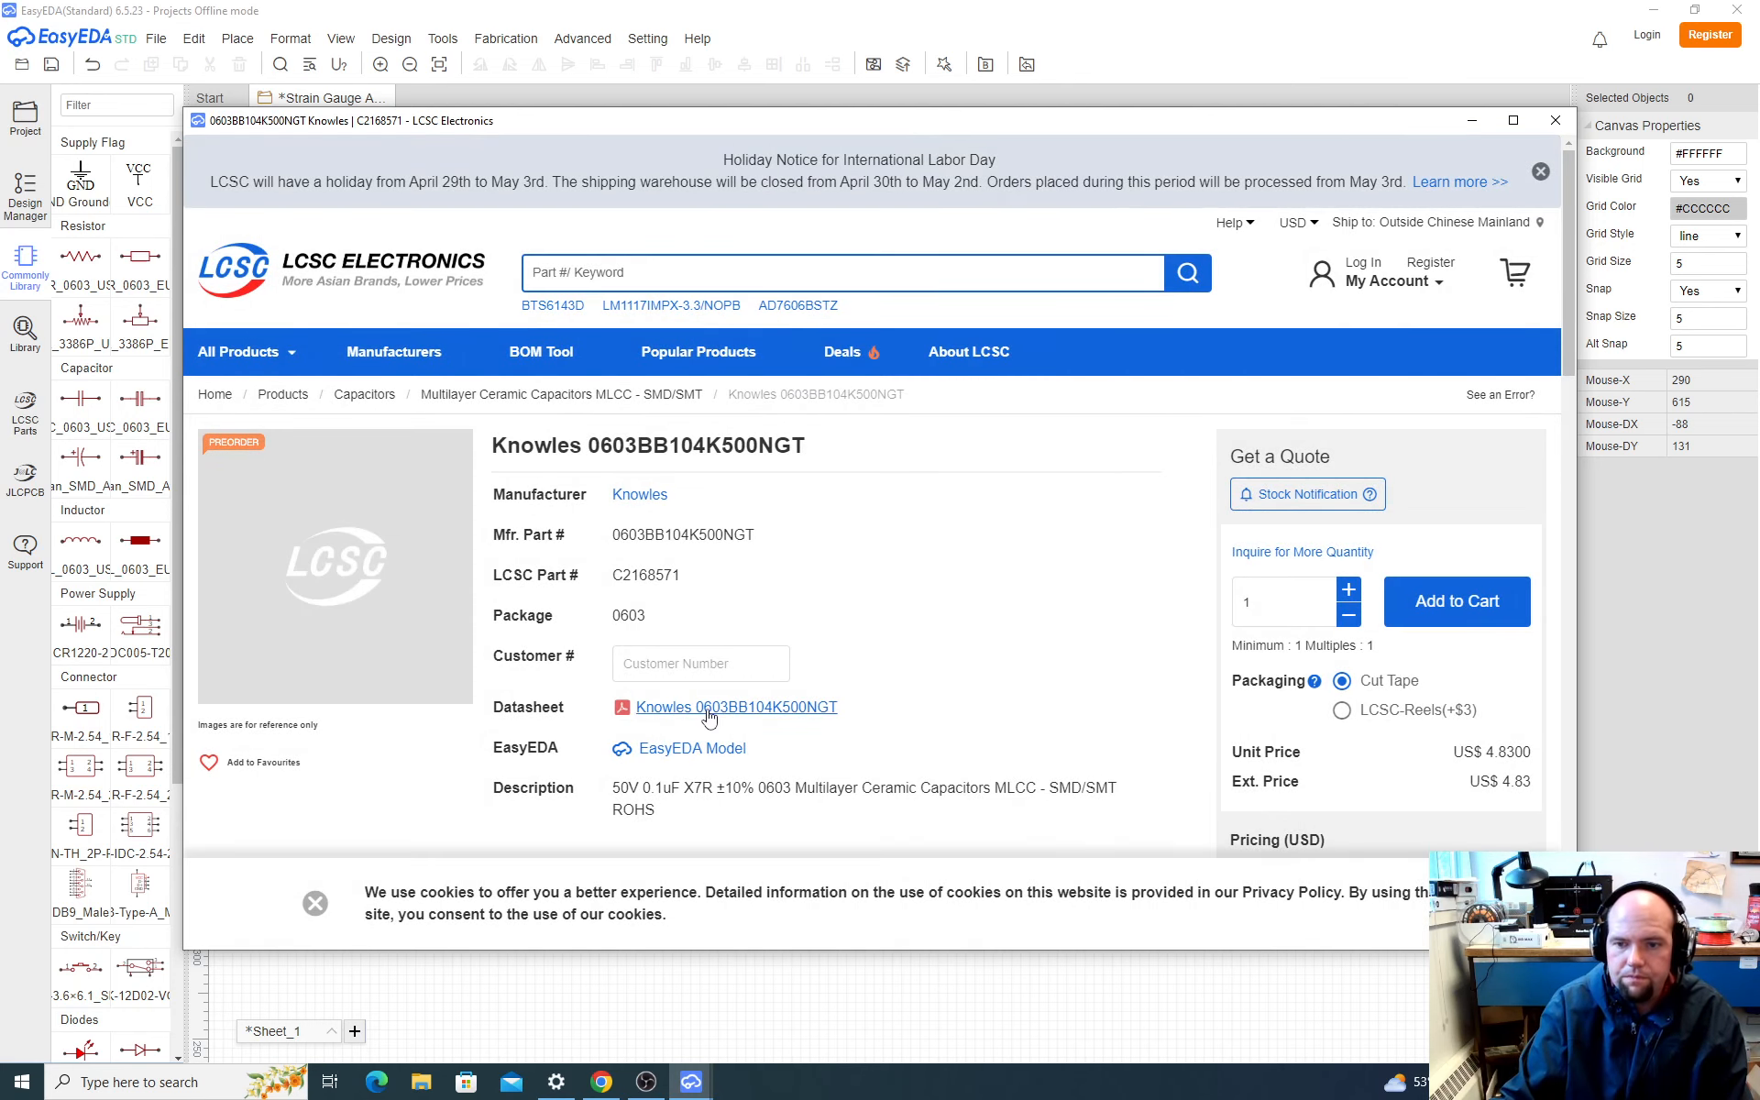
Step: Request the capacitor's datasheet, cancel the download, and examine the package, description and specifications on its LCSC product page
{"action": "left_click", "coordinate": [704, 708]}
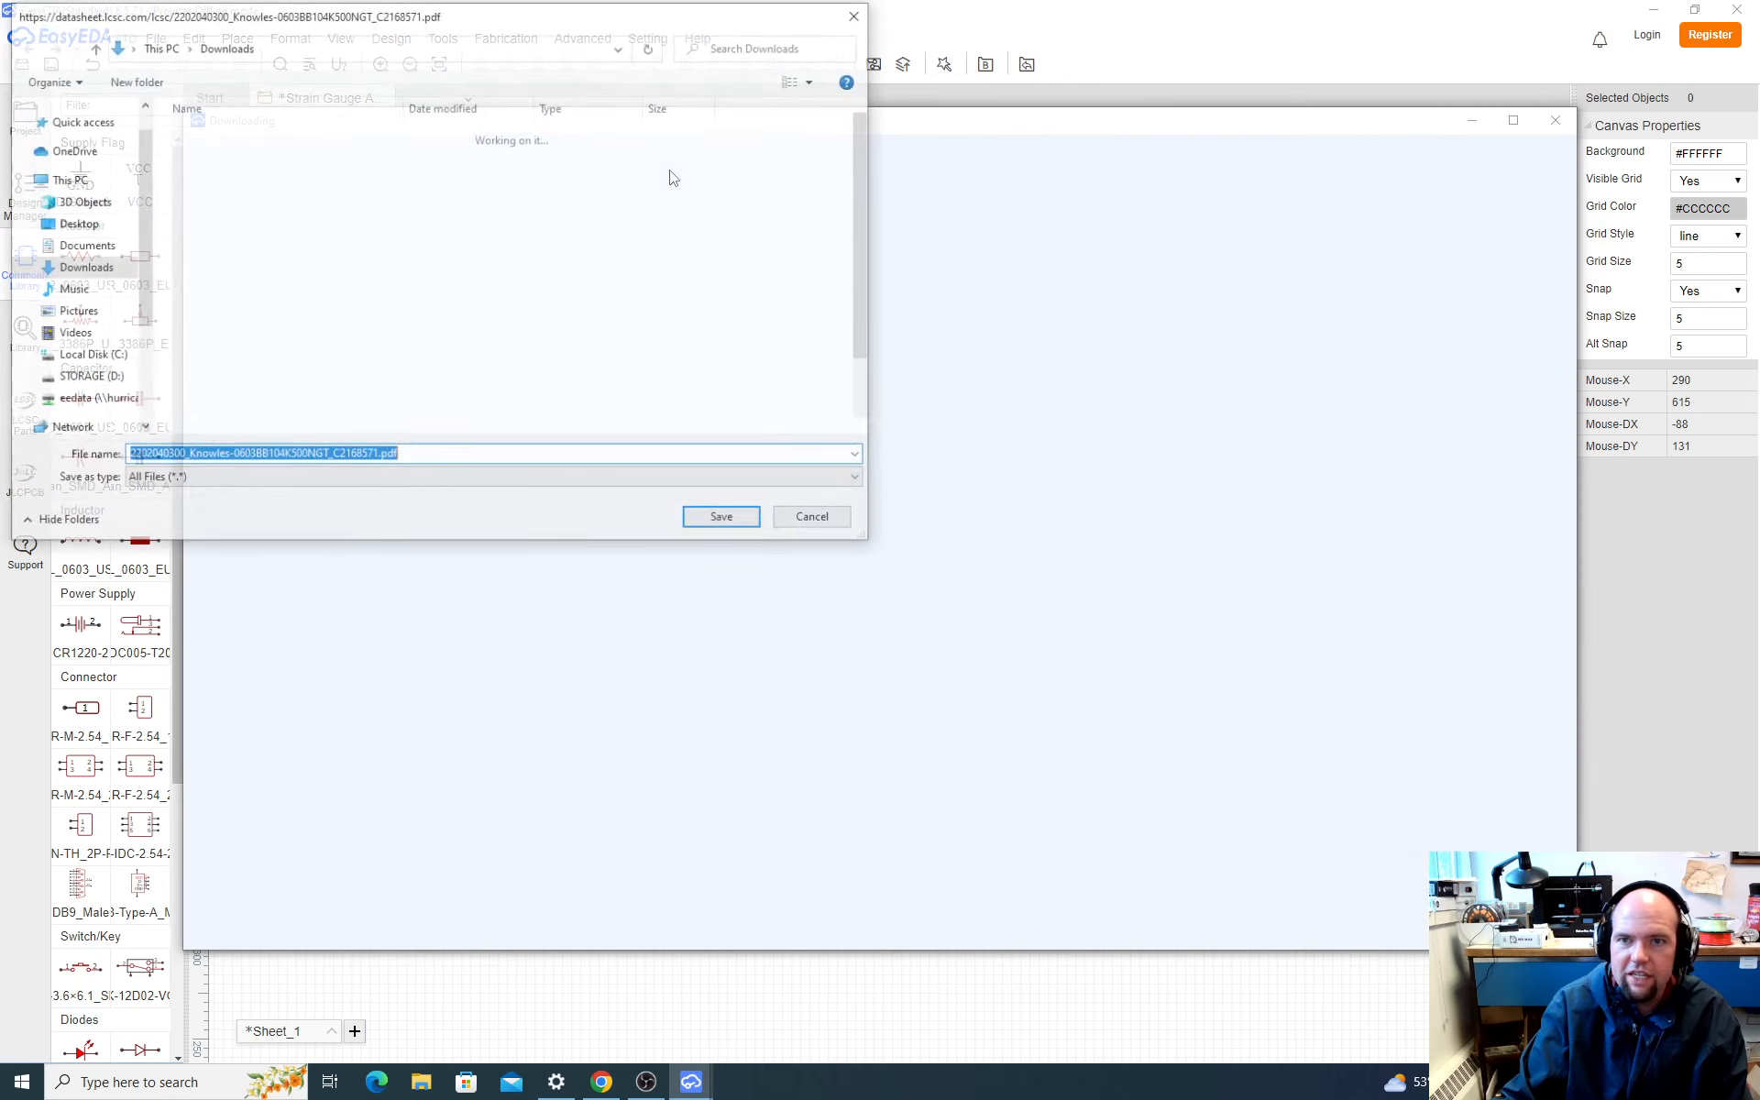
{"action": "left_click", "coordinate": [831, 520]}
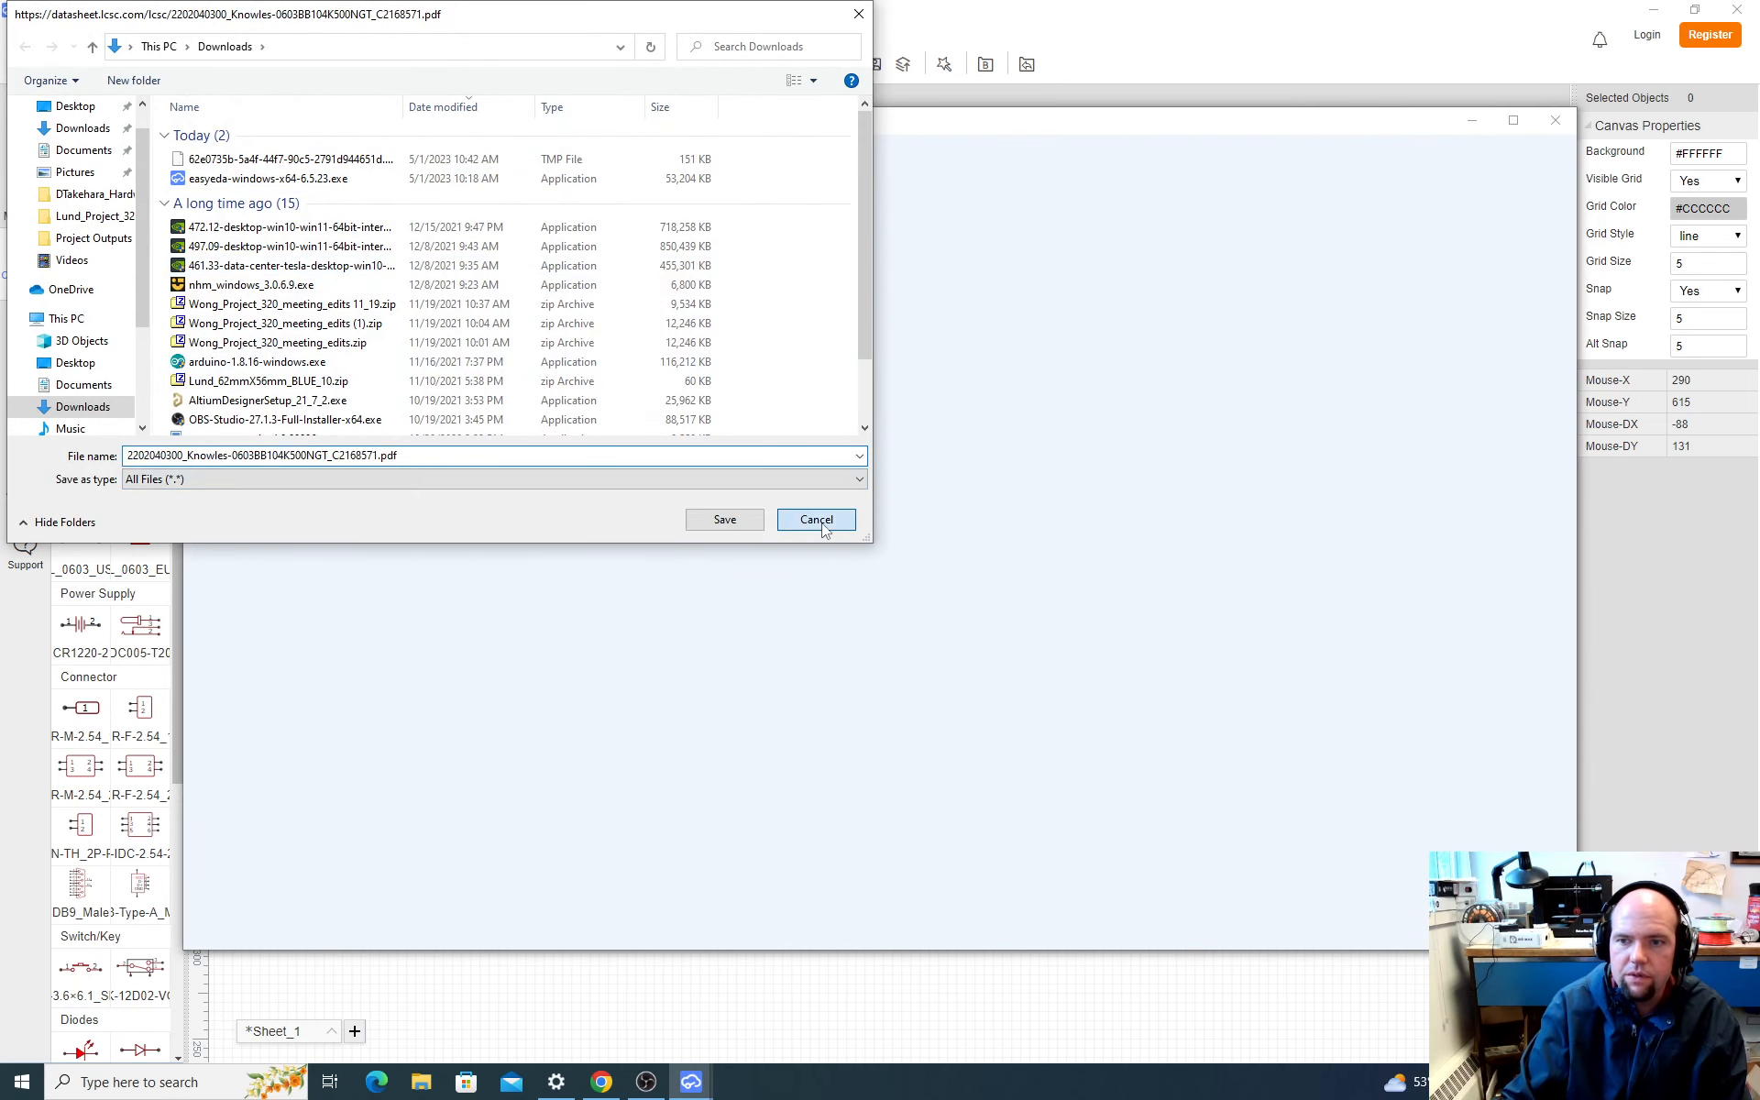
{"action": "scroll", "coordinate": [790, 554], "scroll_direction": "down", "scroll_amount": 10}
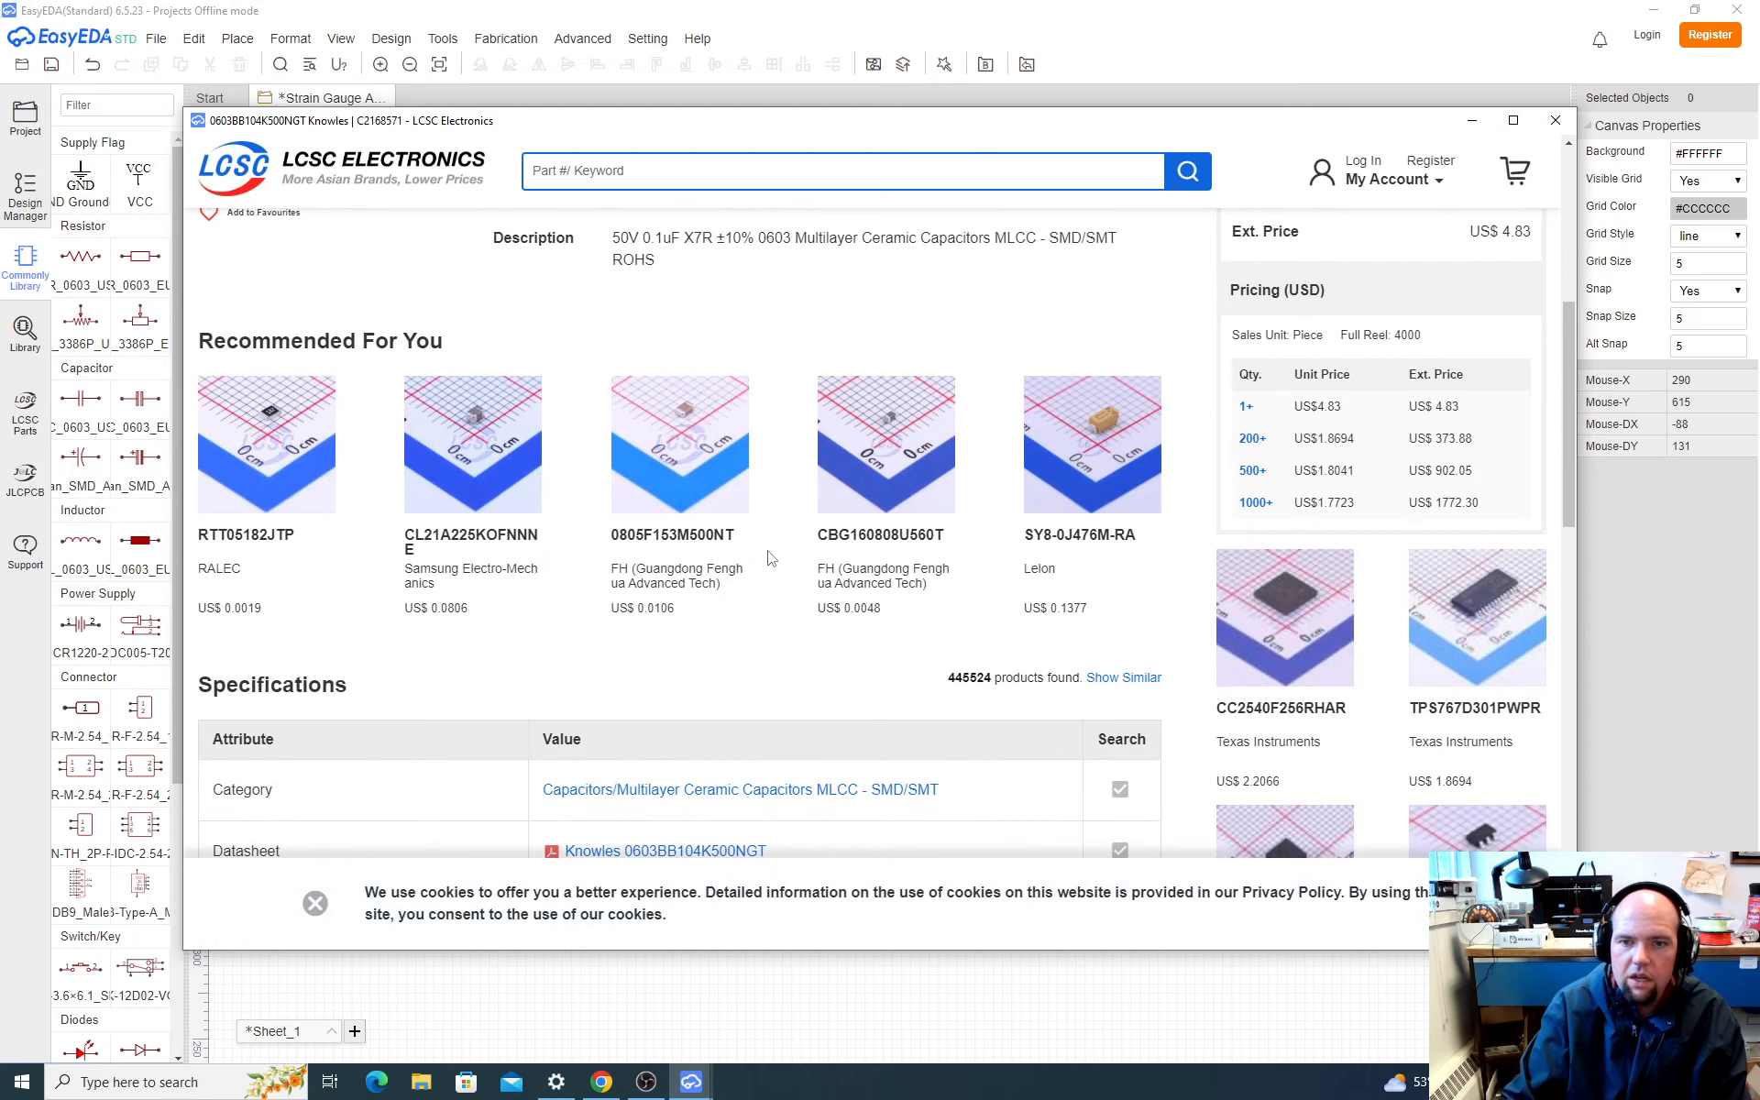
{"action": "scroll", "coordinate": [561, 558], "scroll_direction": "up", "scroll_amount": 10}
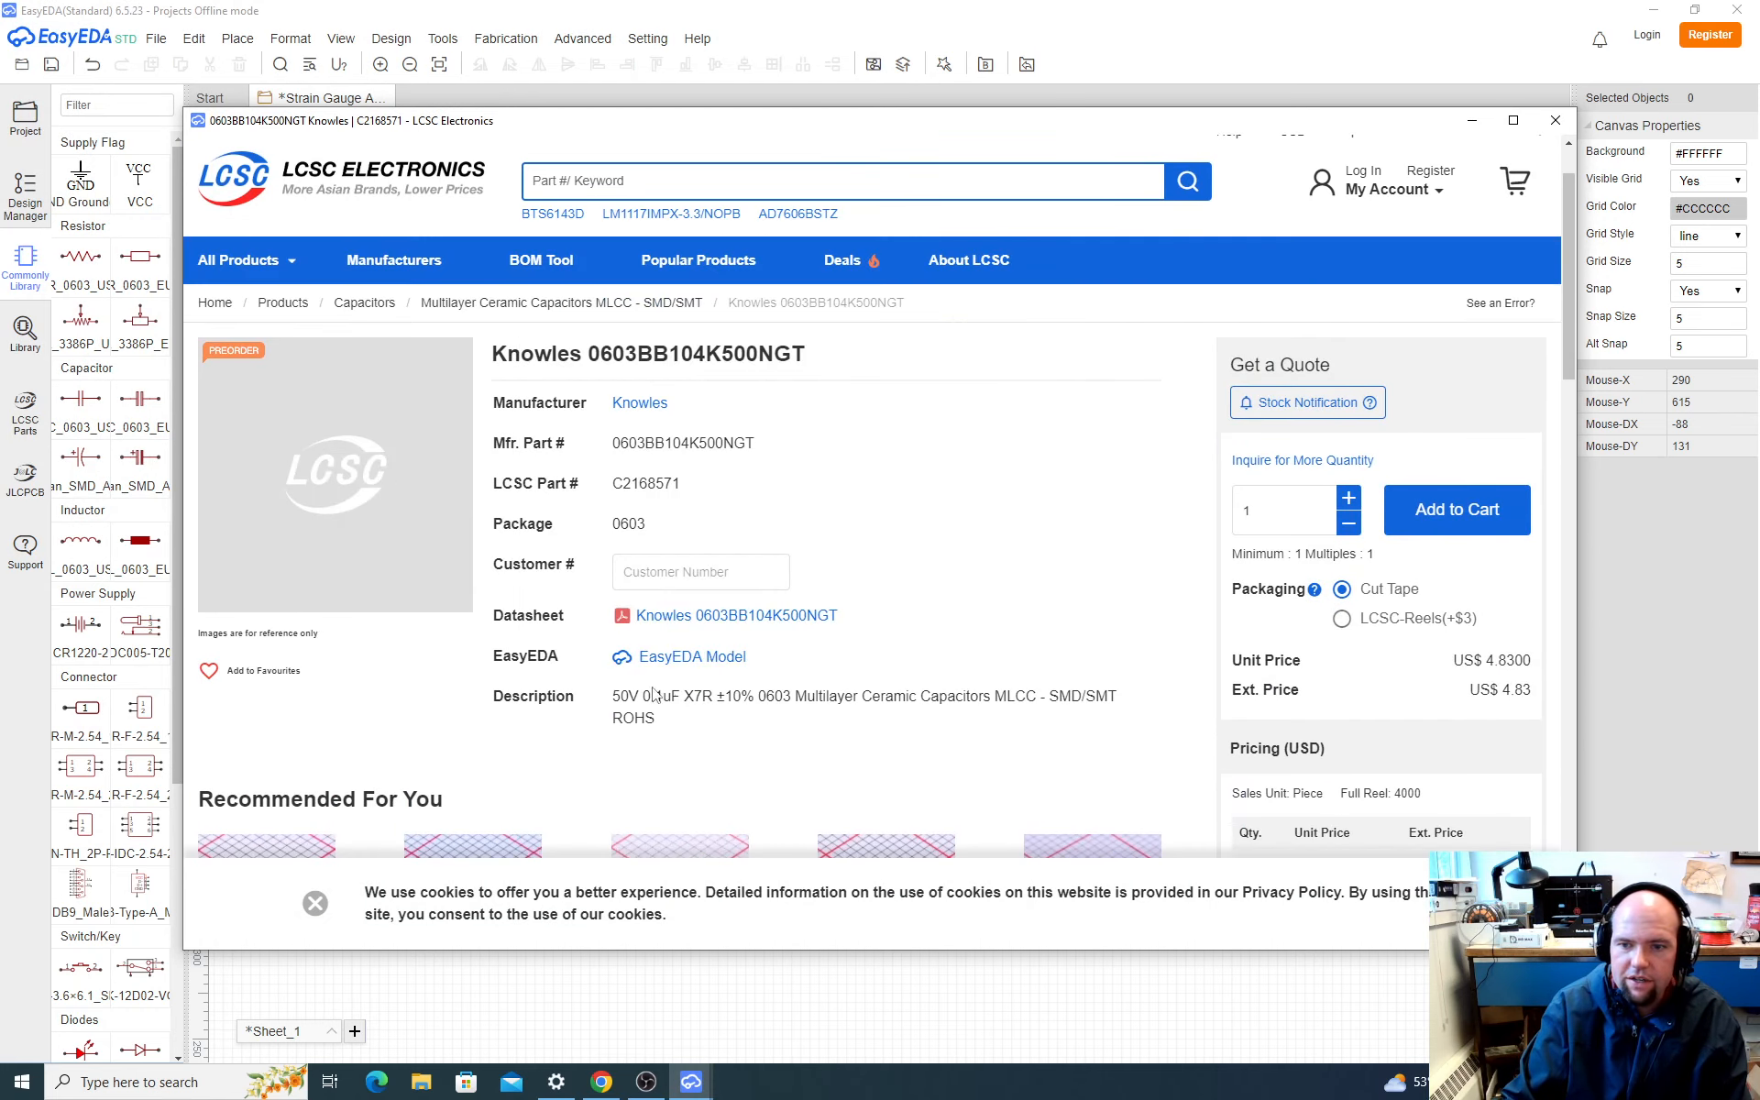
{"action": "left_click_drag", "start_coordinate": [761, 696], "coordinate": [787, 697]}
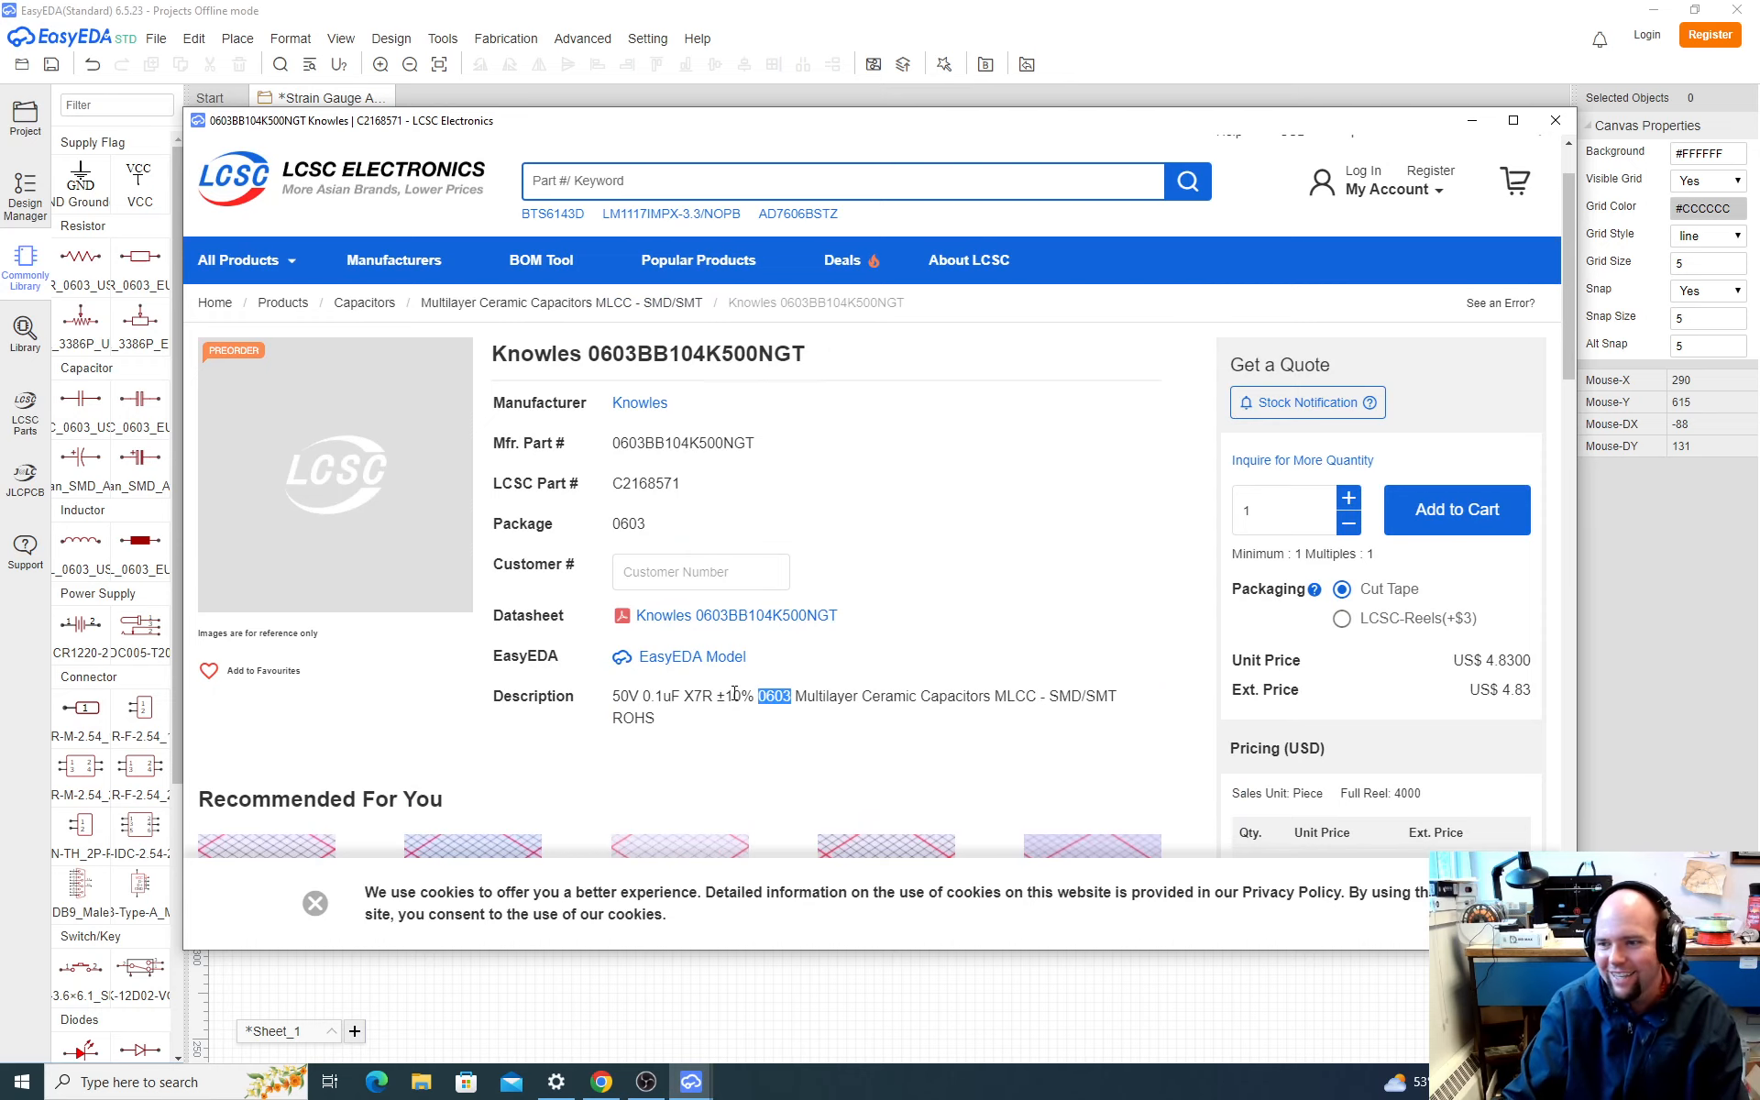
{"action": "scroll", "coordinate": [745, 670], "scroll_direction": "down", "scroll_amount": 2}
{"action": "scroll", "coordinate": [744, 670], "scroll_direction": "down", "scroll_amount": 2}
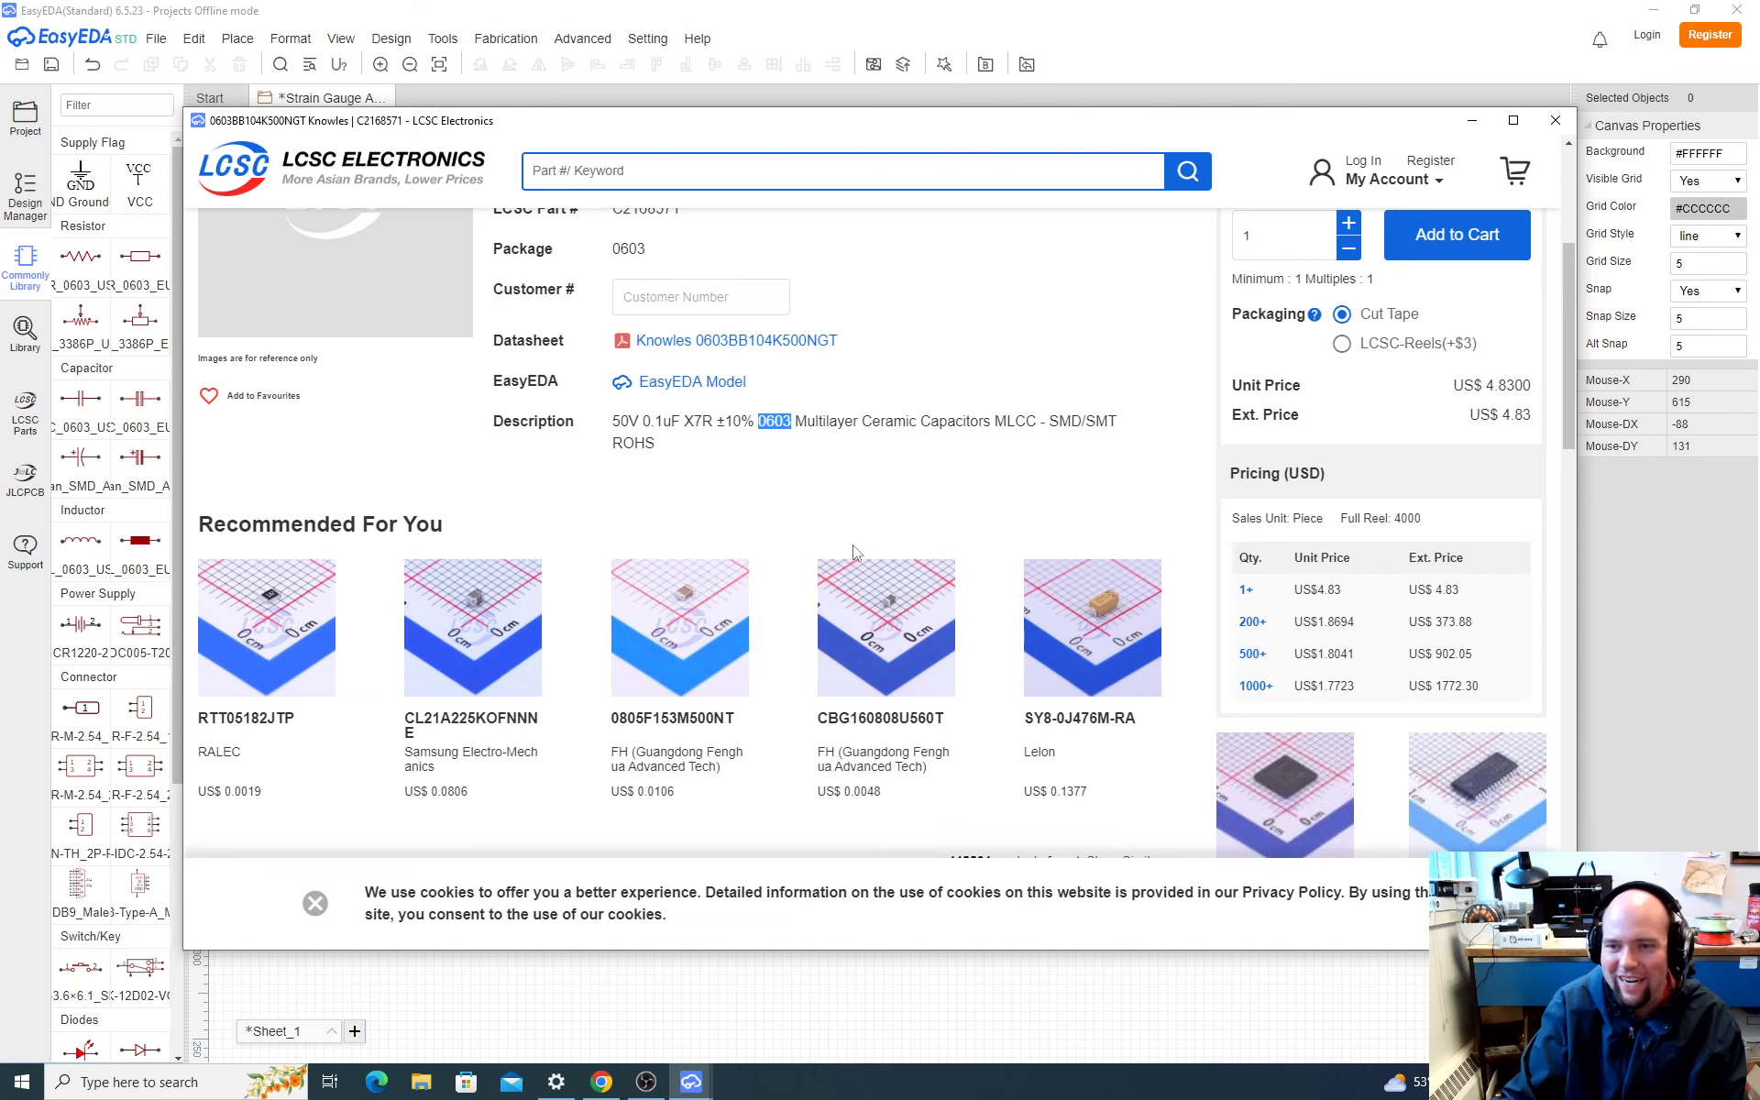
{"action": "scroll", "coordinate": [844, 596], "scroll_direction": "up", "scroll_amount": 4}
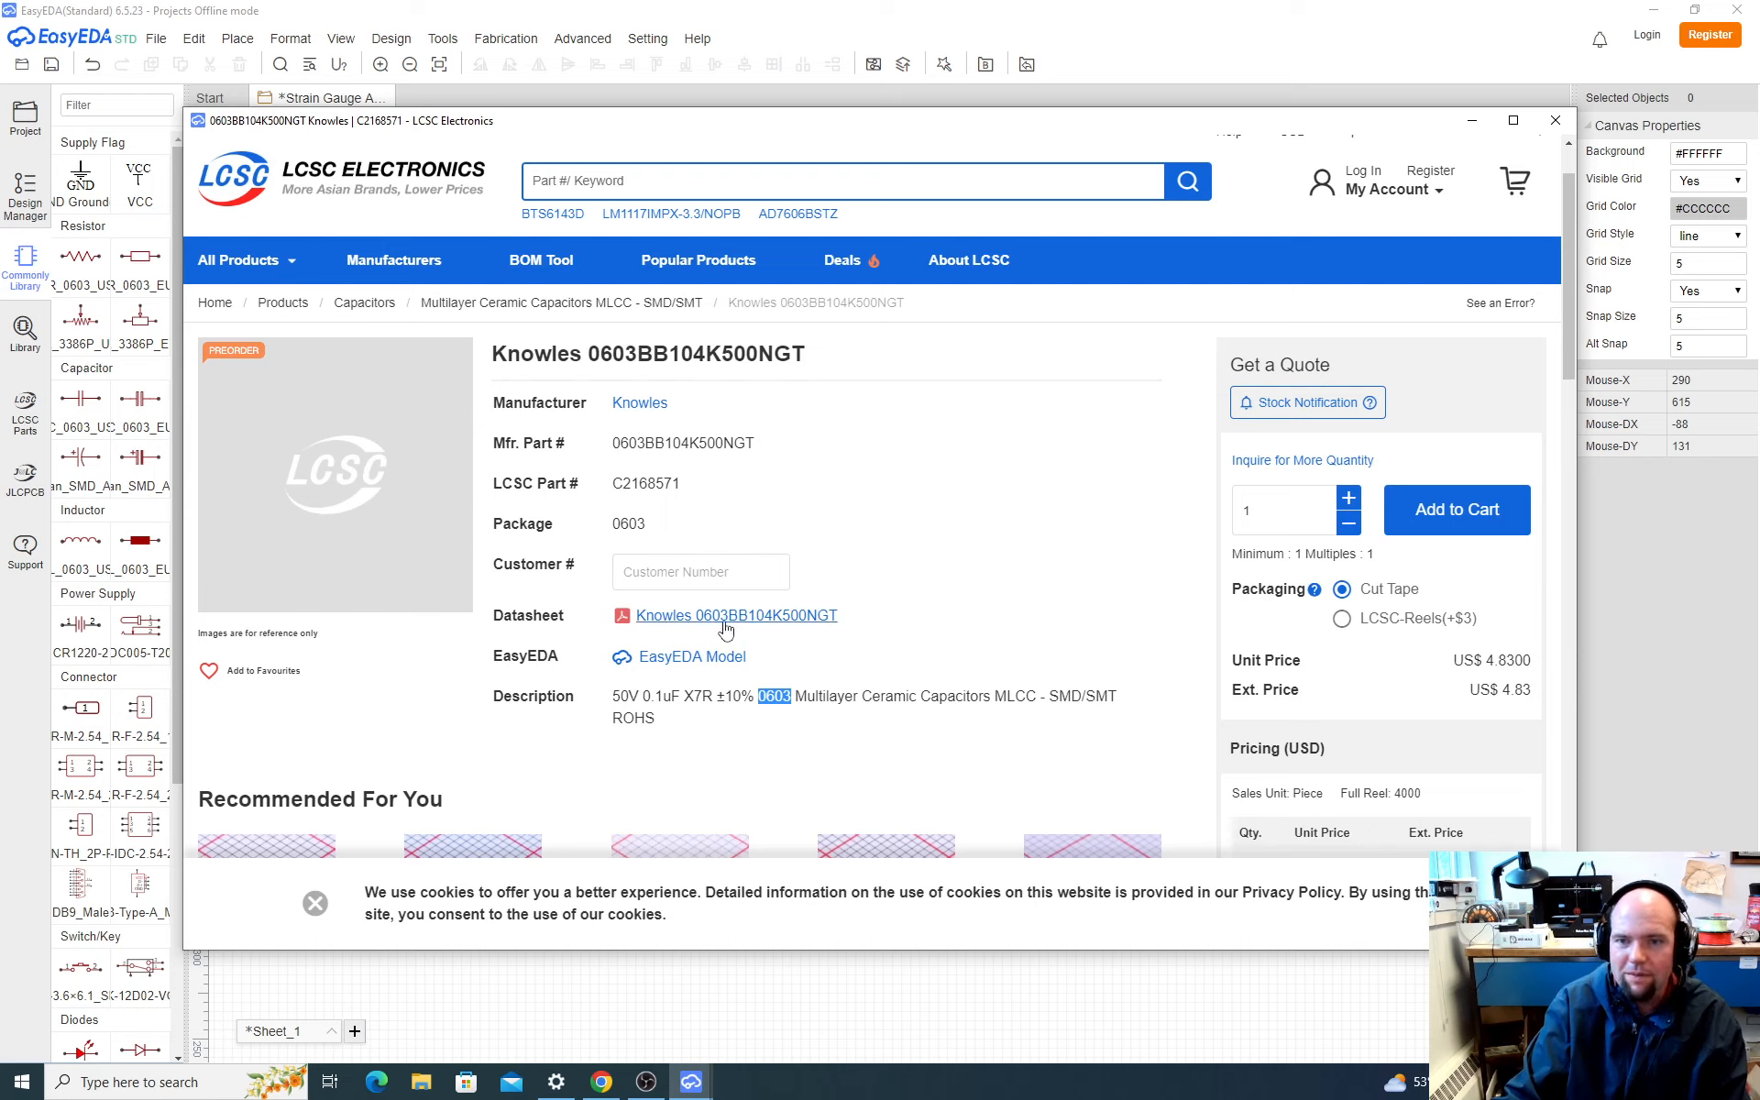
{"action": "scroll", "coordinate": [692, 527], "scroll_direction": "down", "scroll_amount": 8}
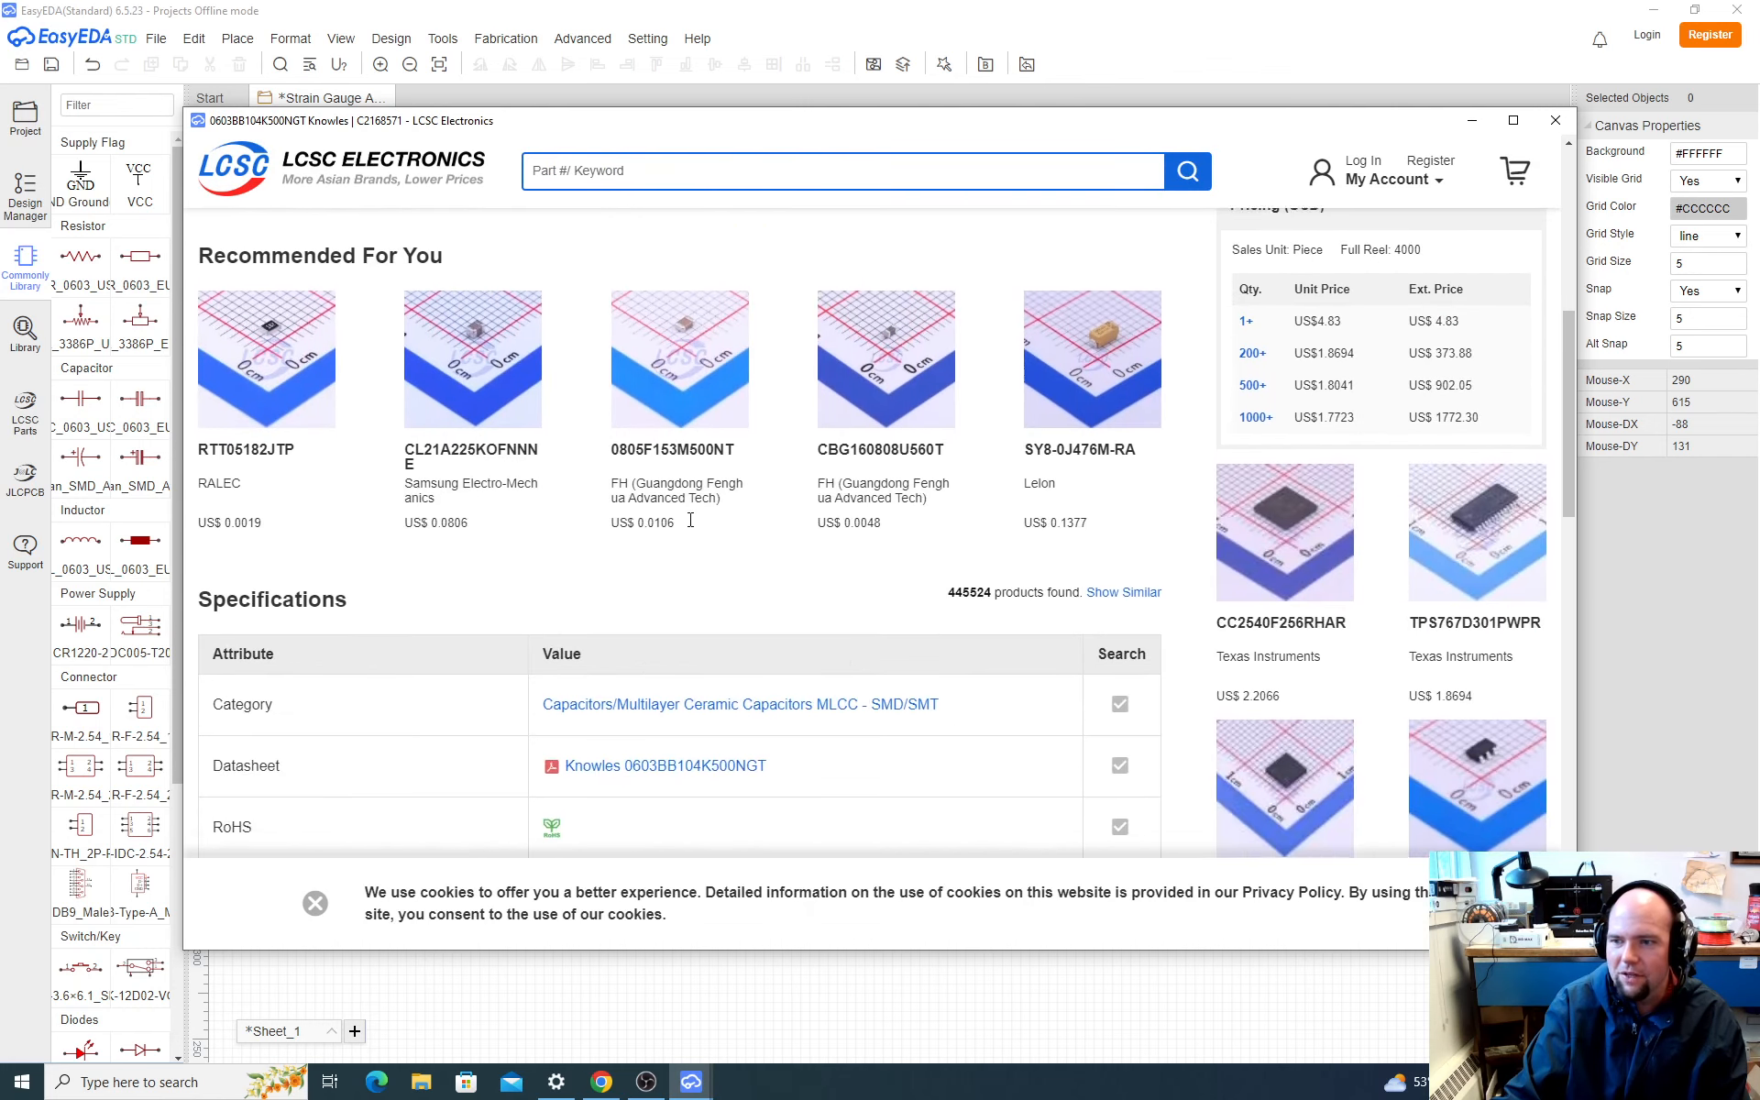
{"action": "scroll", "coordinate": [692, 528], "scroll_direction": "down", "scroll_amount": 3}
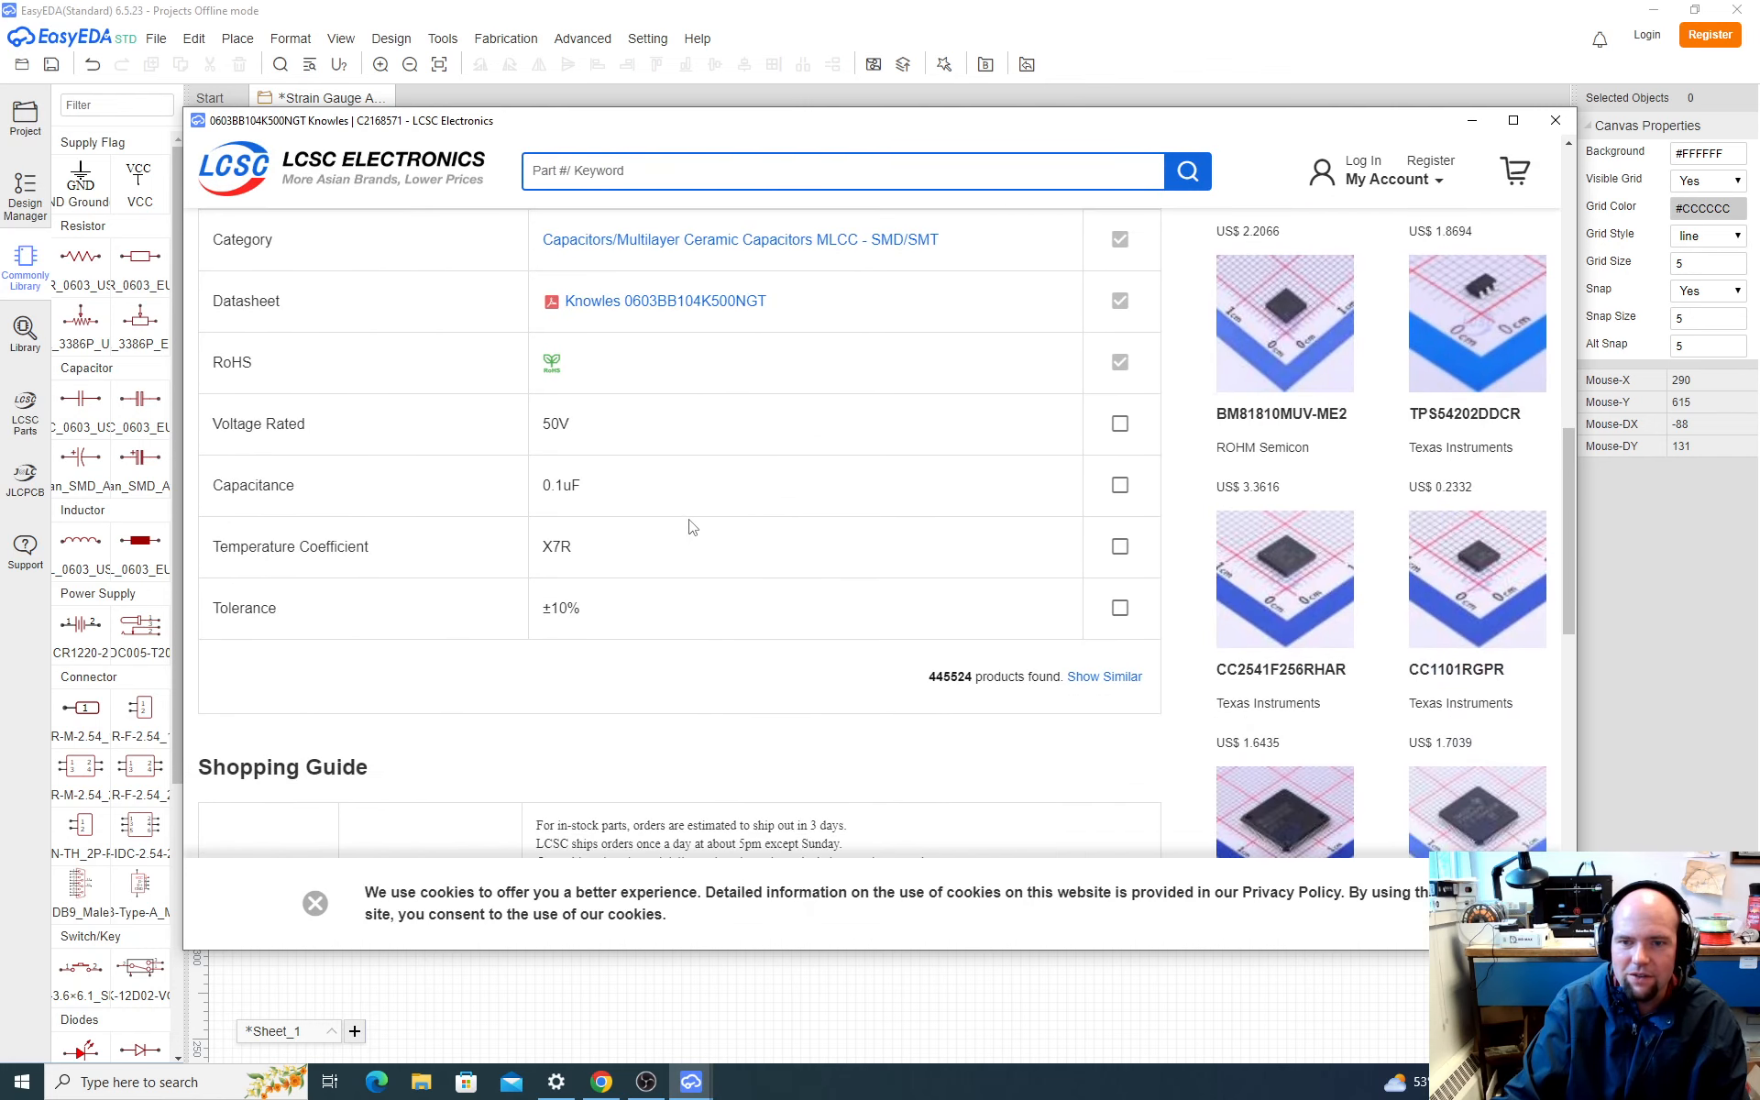
{"action": "scroll", "coordinate": [692, 527], "scroll_direction": "down", "scroll_amount": 4}
{"action": "scroll", "coordinate": [692, 527], "scroll_direction": "up", "scroll_amount": 5}
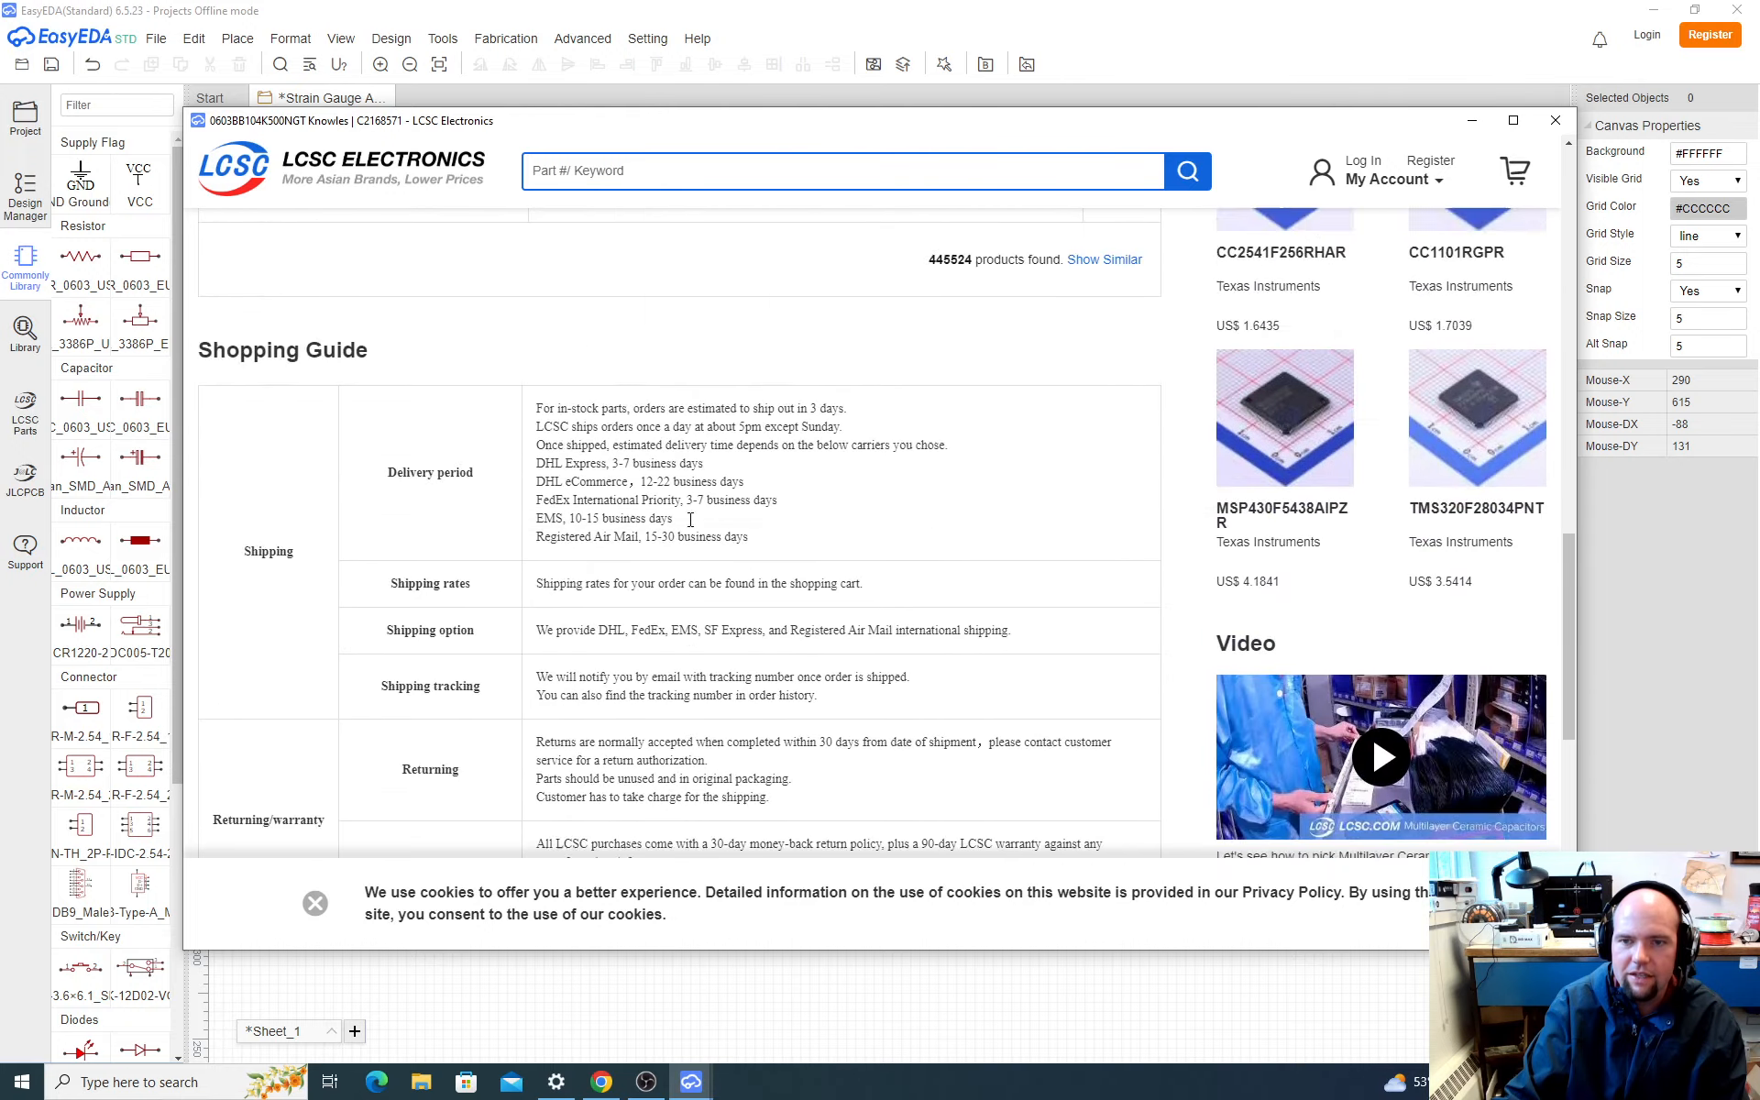
{"action": "scroll", "coordinate": [691, 525], "scroll_direction": "up", "scroll_amount": 1}
Step: Save the Knowles 0603BB104K500NGT datasheet PDF to Downloads and open it from File Explorer
{"action": "left_click", "coordinate": [687, 485]}
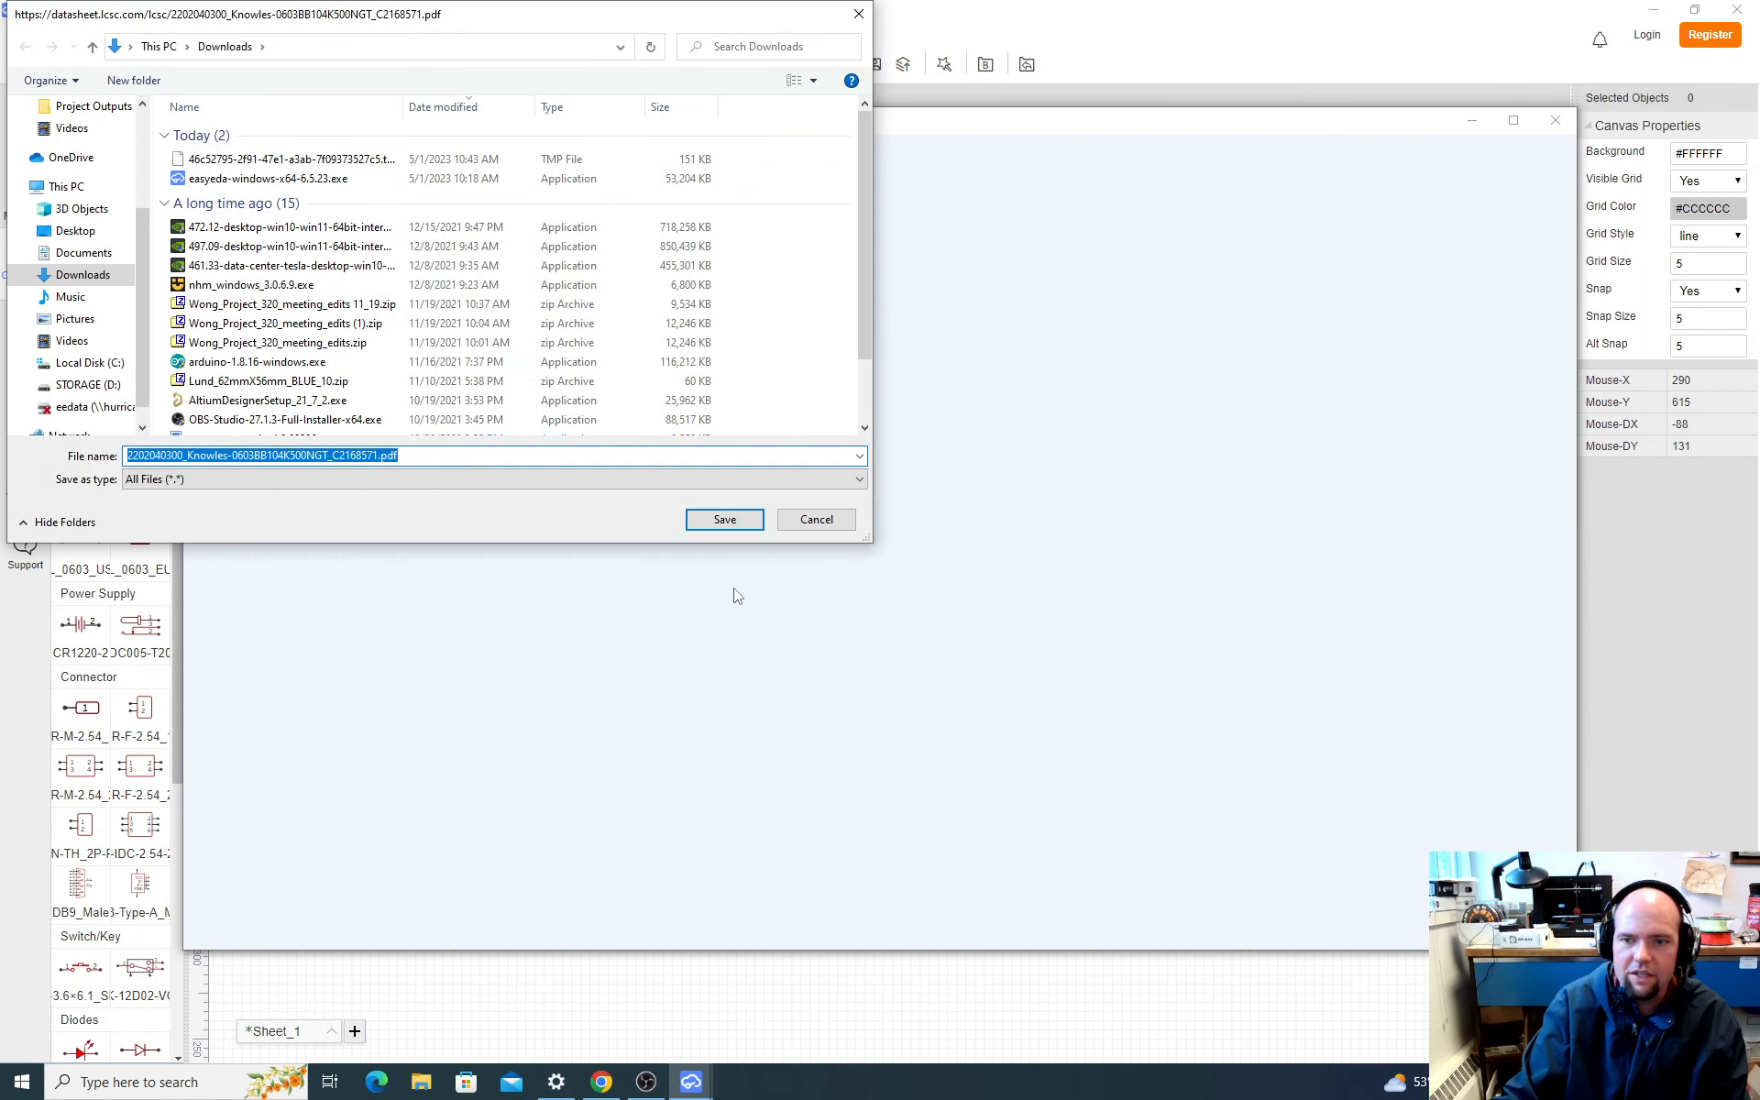
{"action": "left_click", "coordinate": [724, 520]}
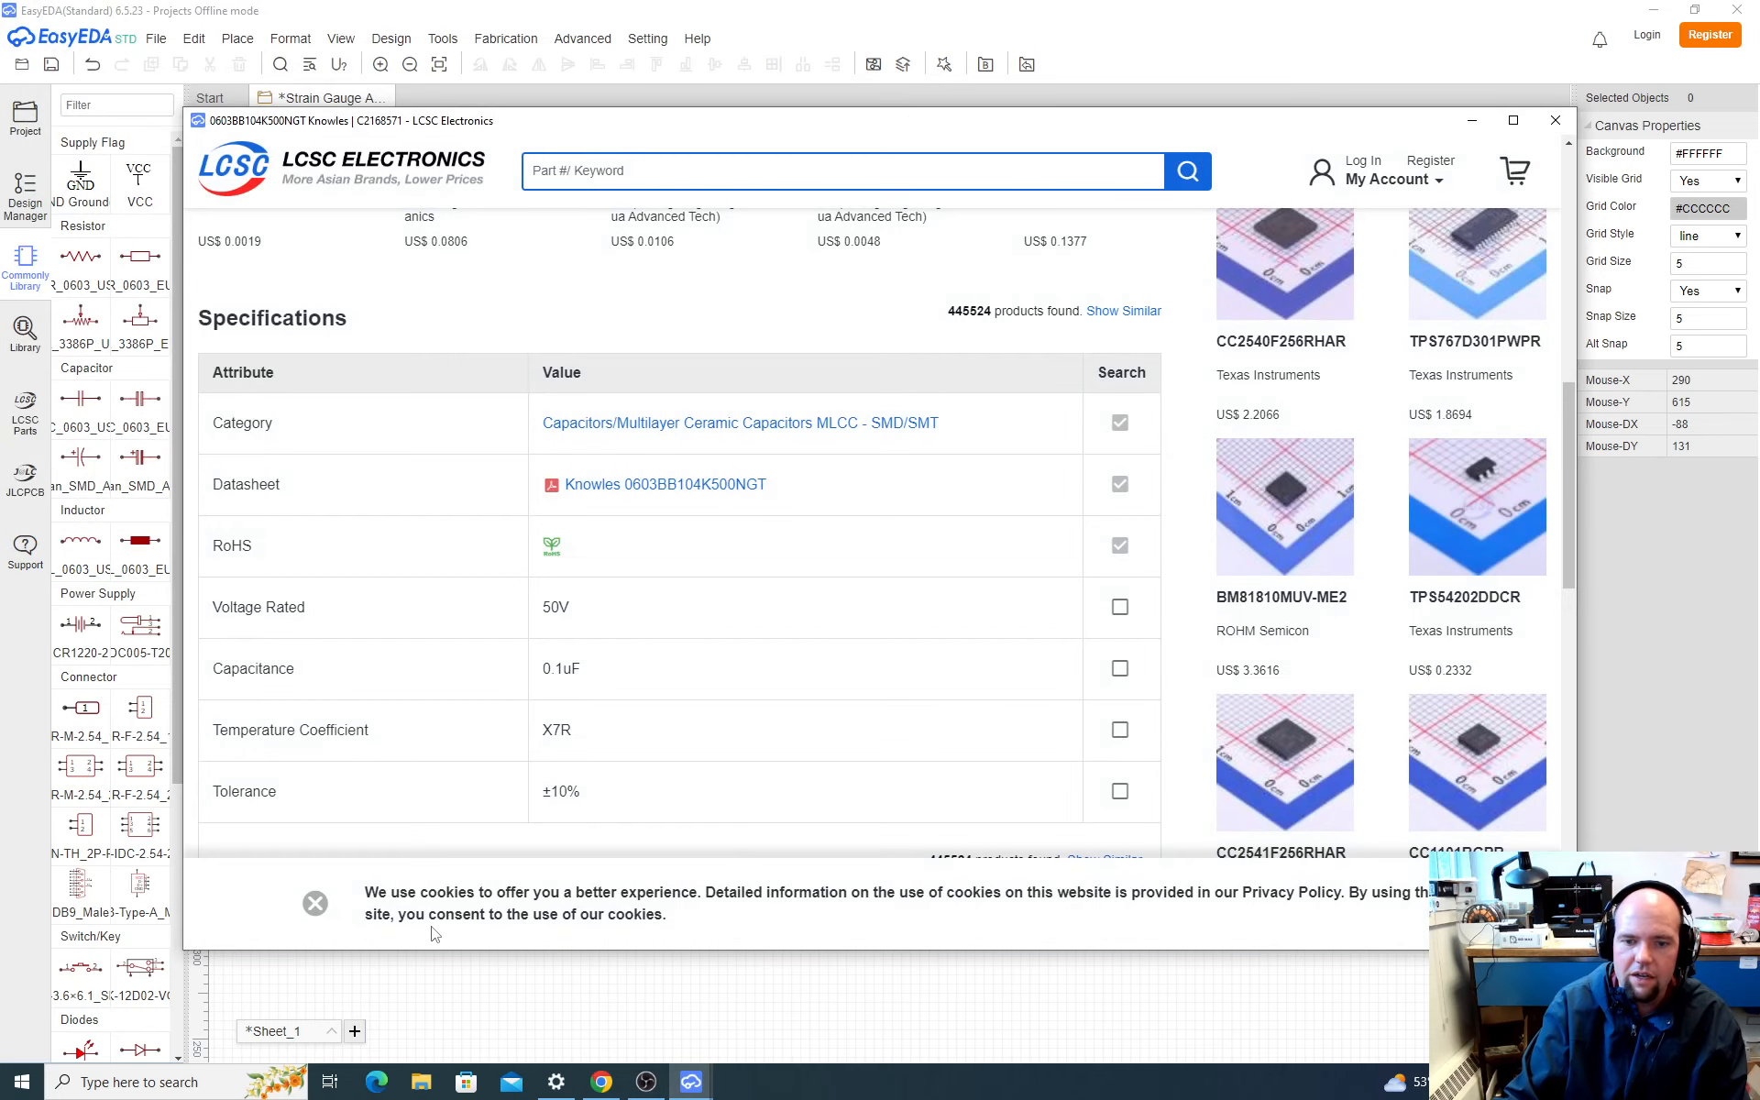
{"action": "left_click", "coordinate": [422, 1083]}
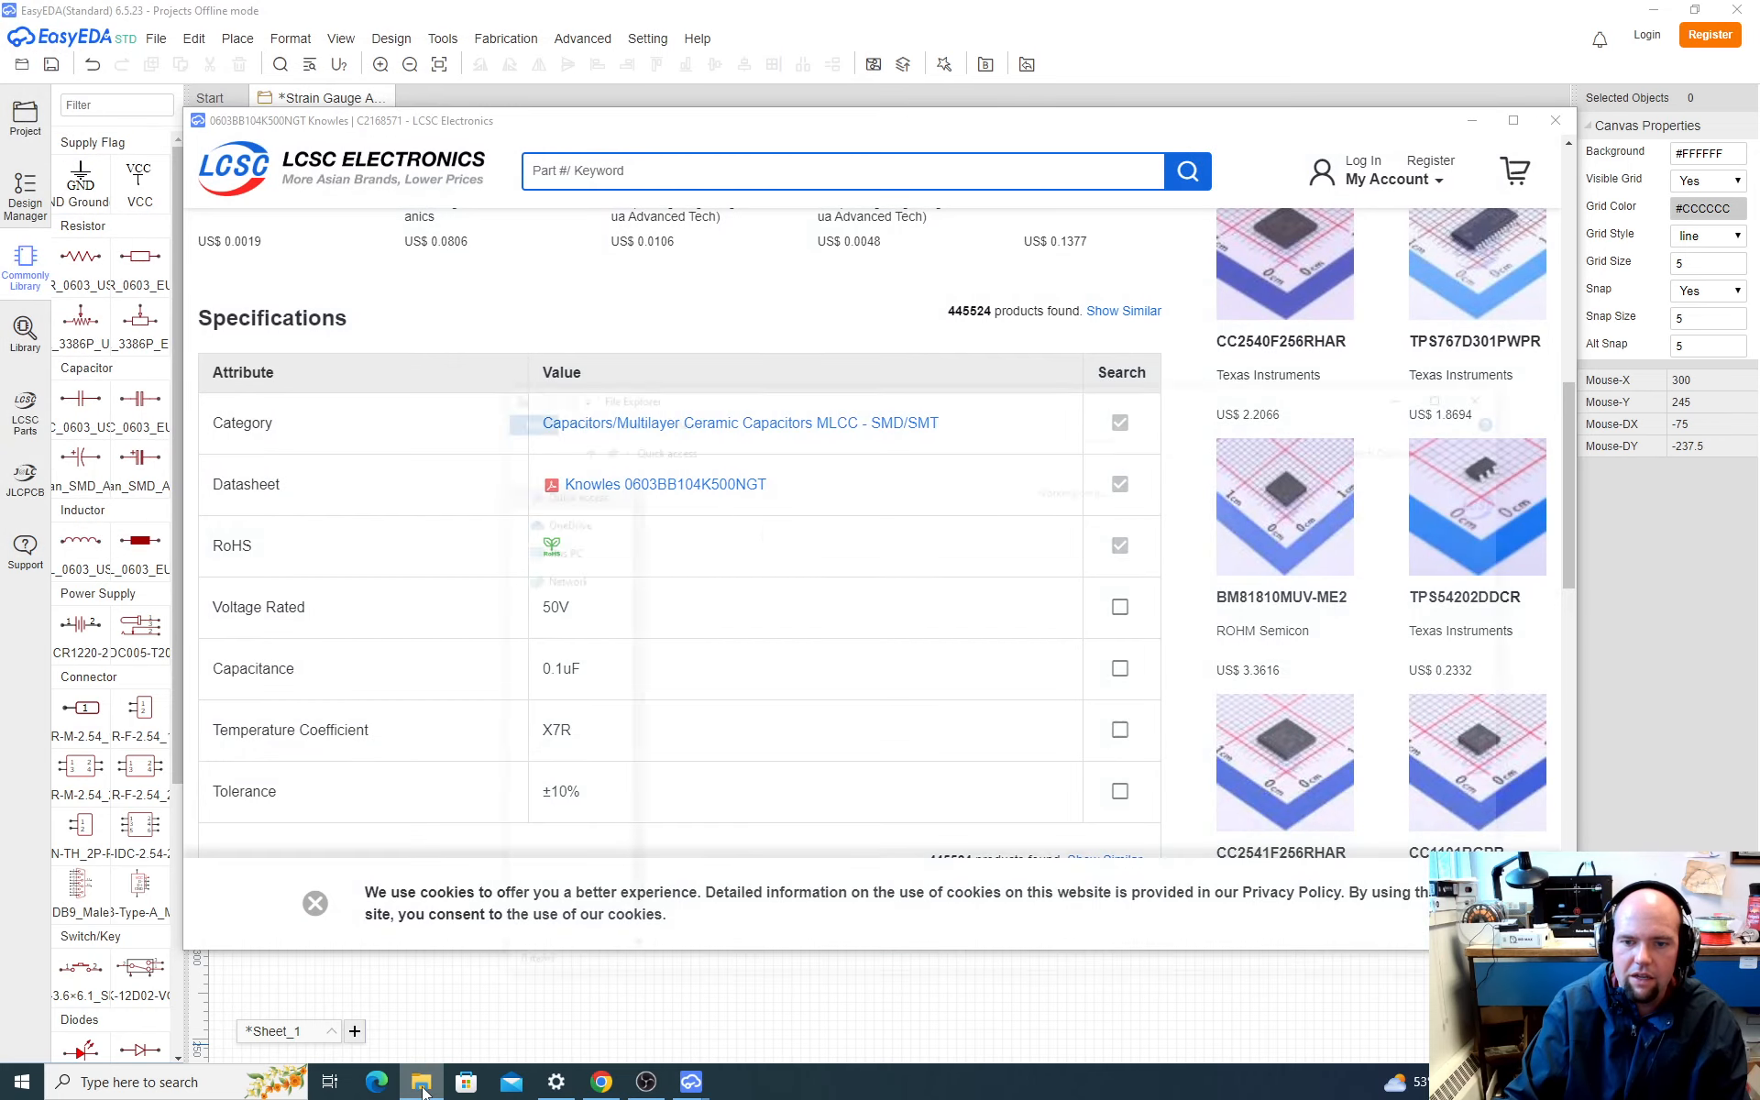
{"action": "left_click", "coordinate": [550, 815]}
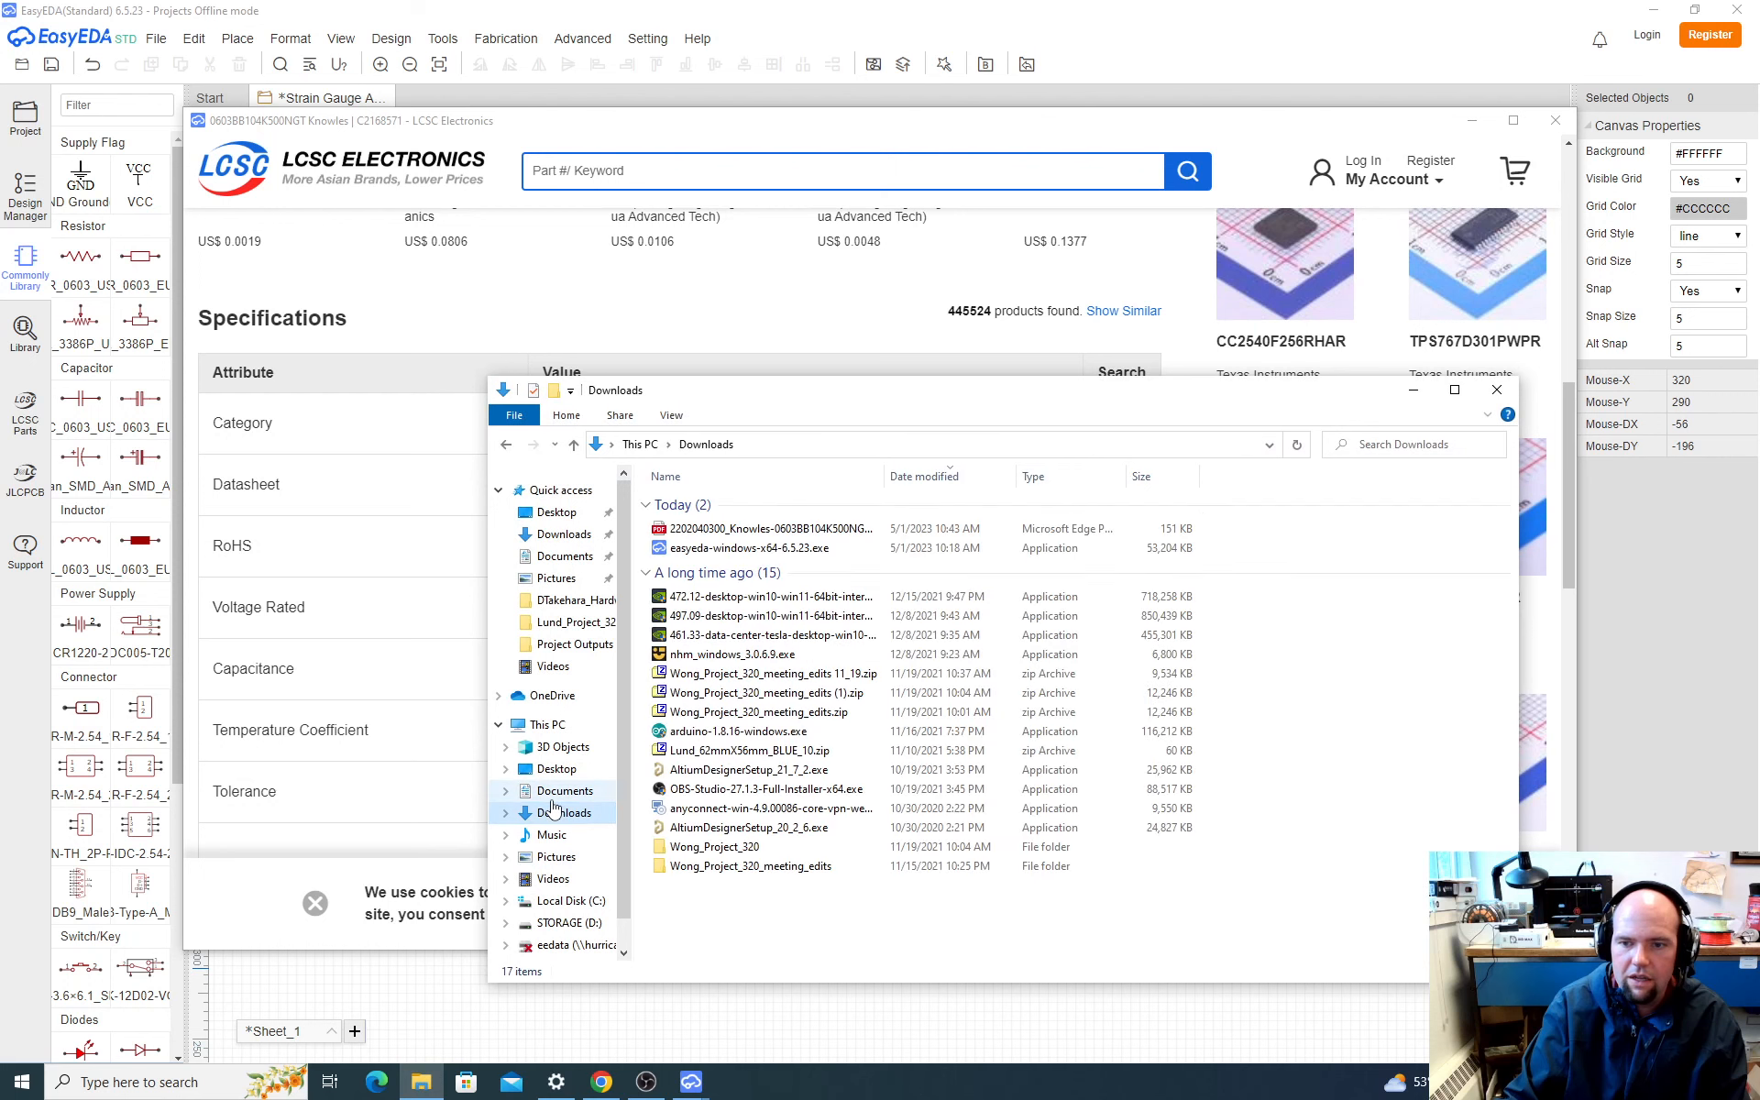
{"action": "left_click", "coordinate": [766, 530]}
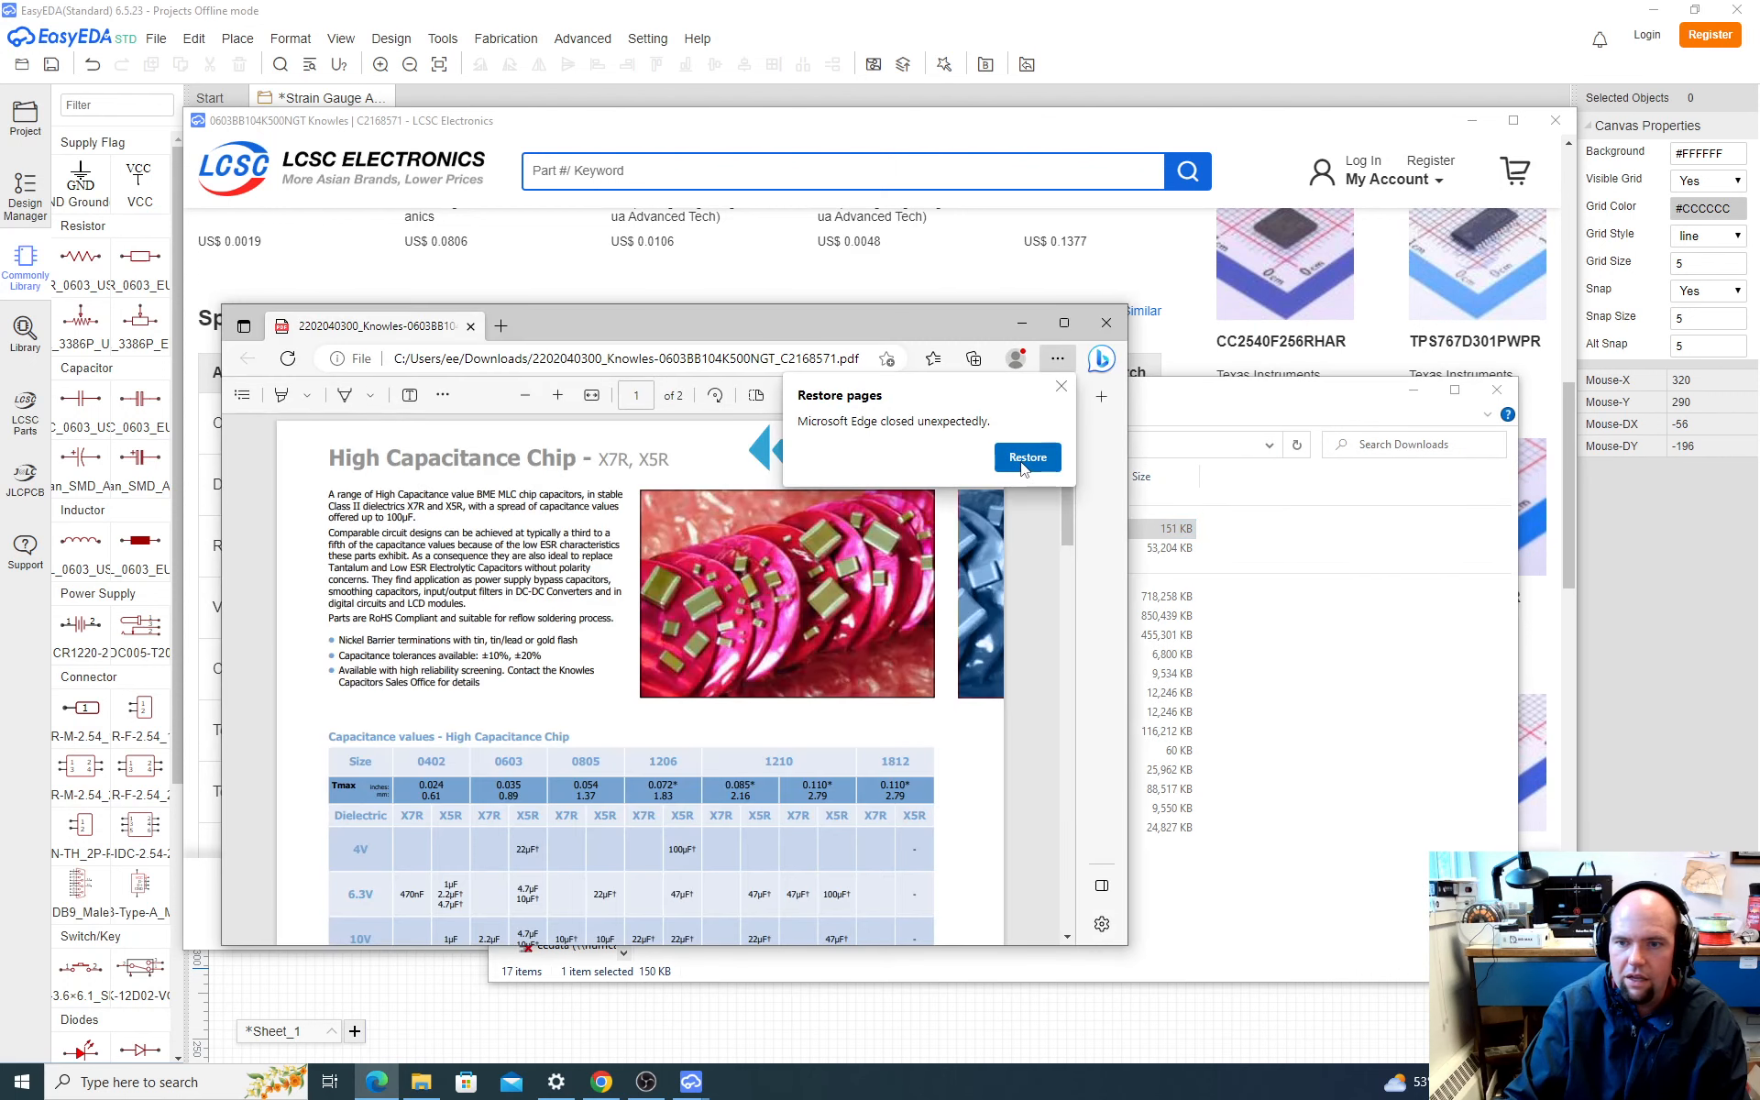
Step: Dismiss the browser's restore and personalization prompts and review the Knowles datasheet's capacitance table and its comparison curves and dielectric characteristics
{"action": "left_click", "coordinate": [1061, 386]}
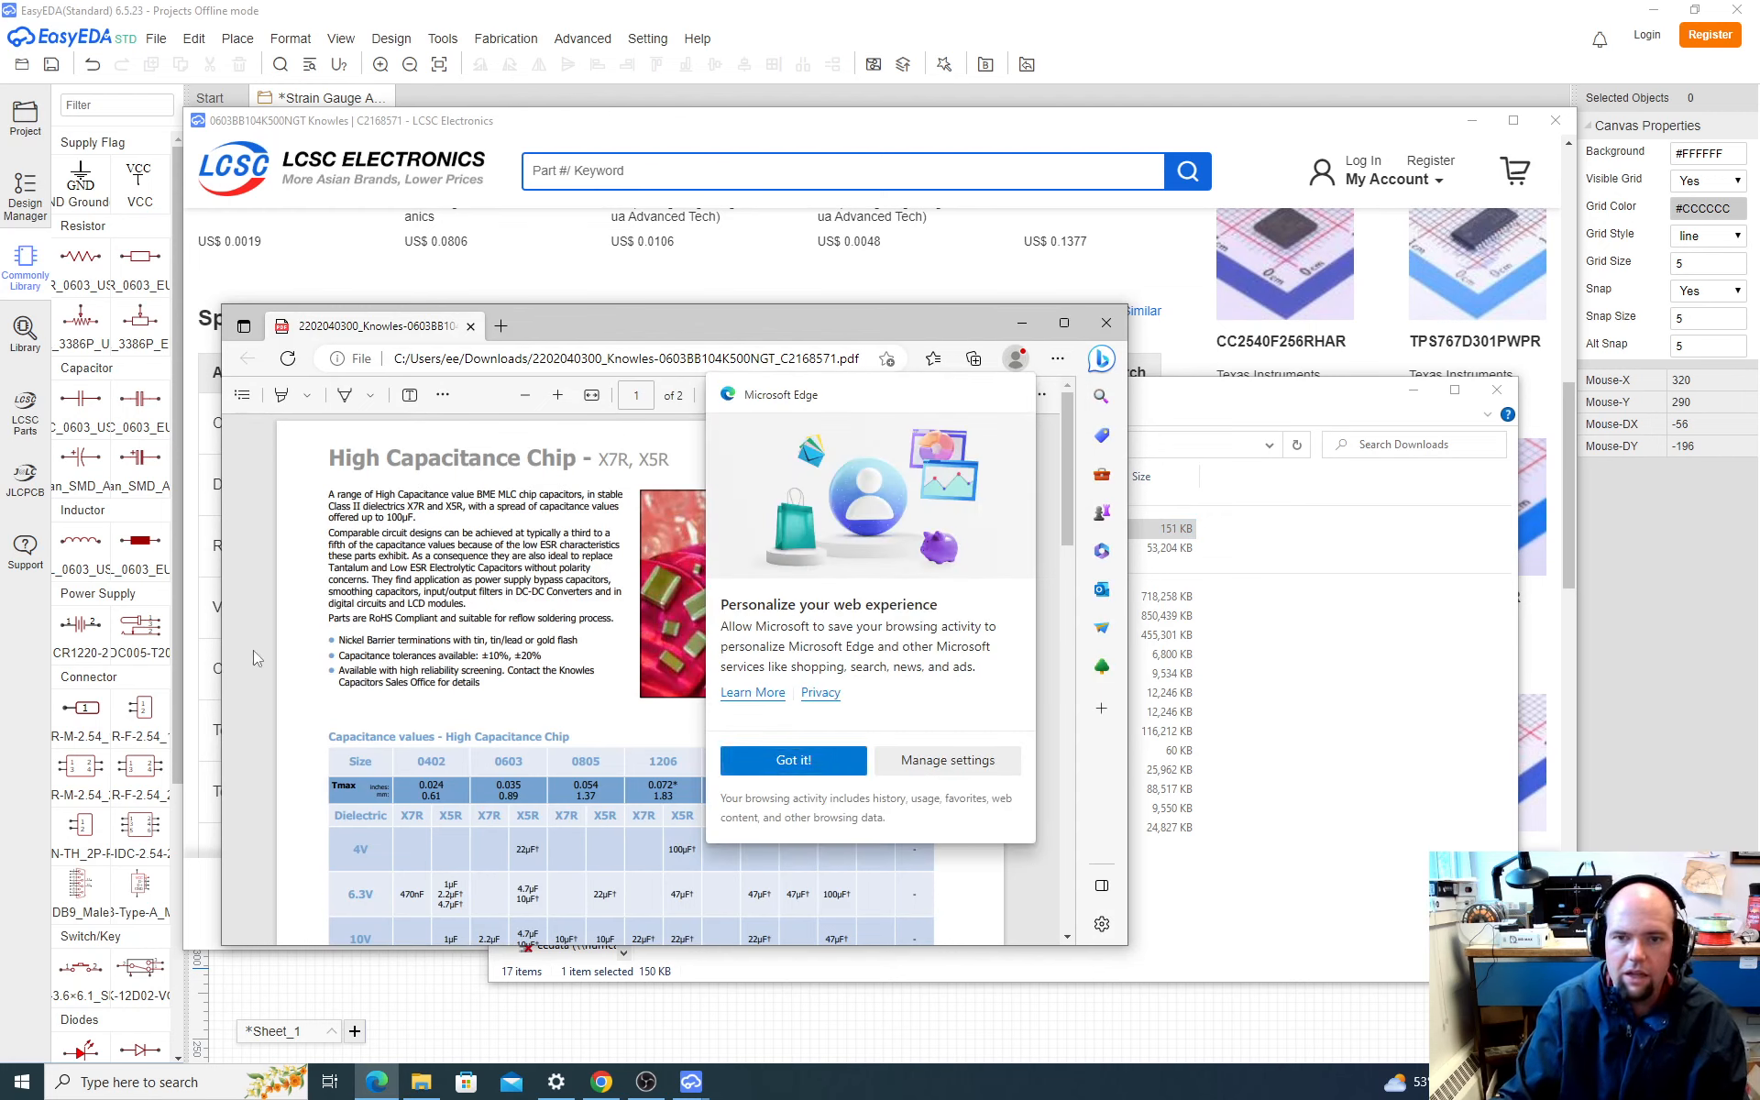
{"action": "scroll", "coordinate": [324, 624], "scroll_direction": "down", "scroll_amount": 2}
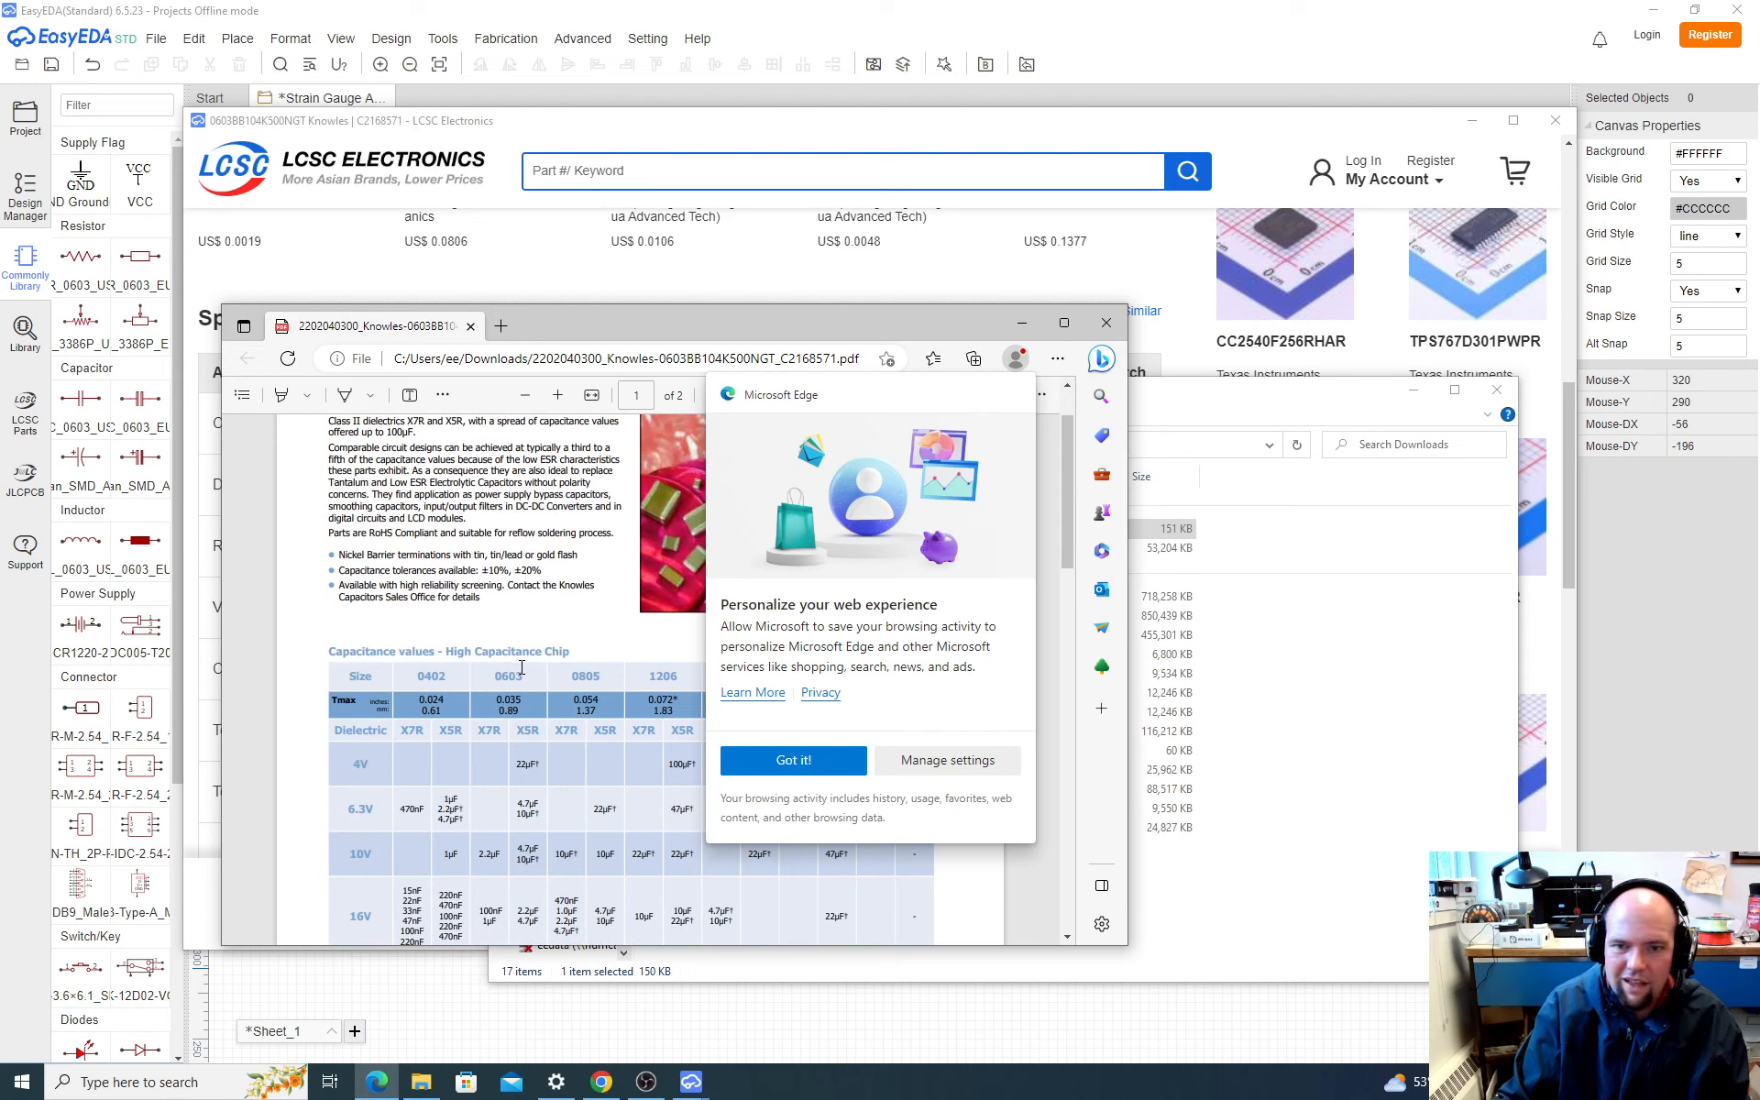
{"action": "scroll", "coordinate": [522, 666], "scroll_direction": "down", "scroll_amount": 4}
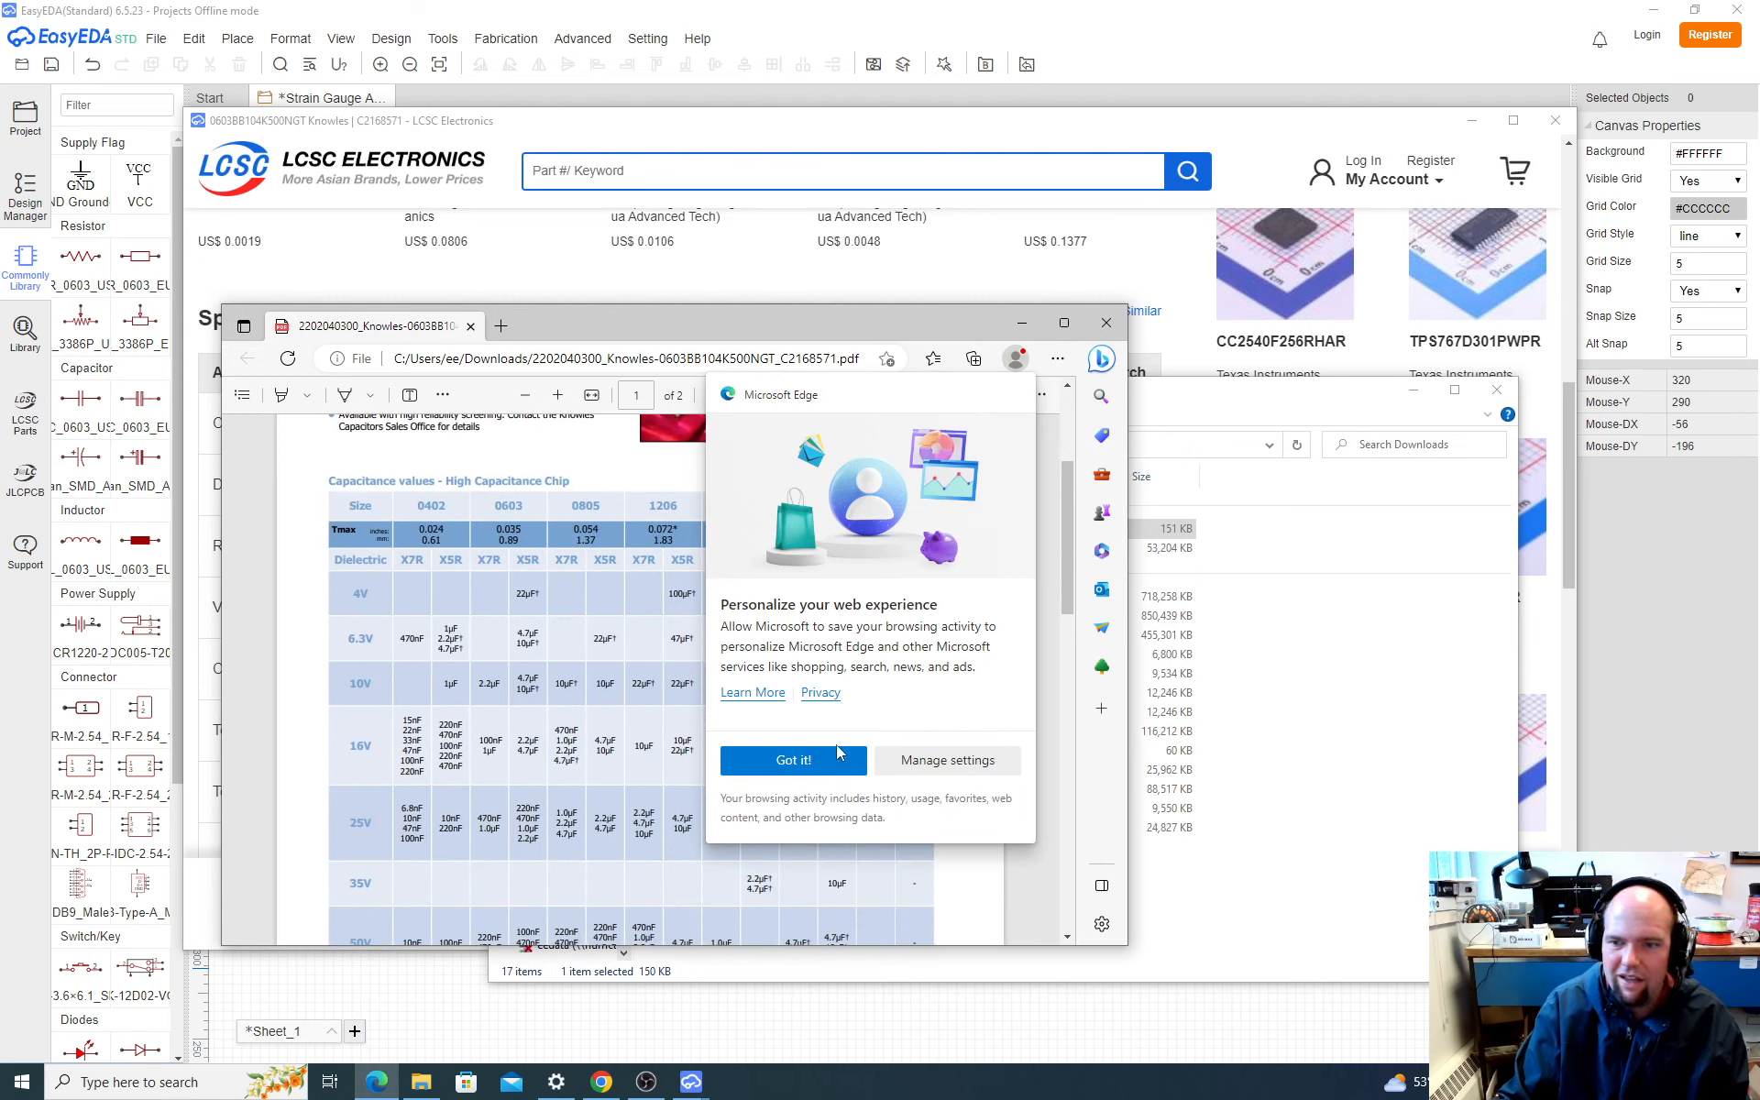
{"action": "left_click", "coordinate": [837, 754]}
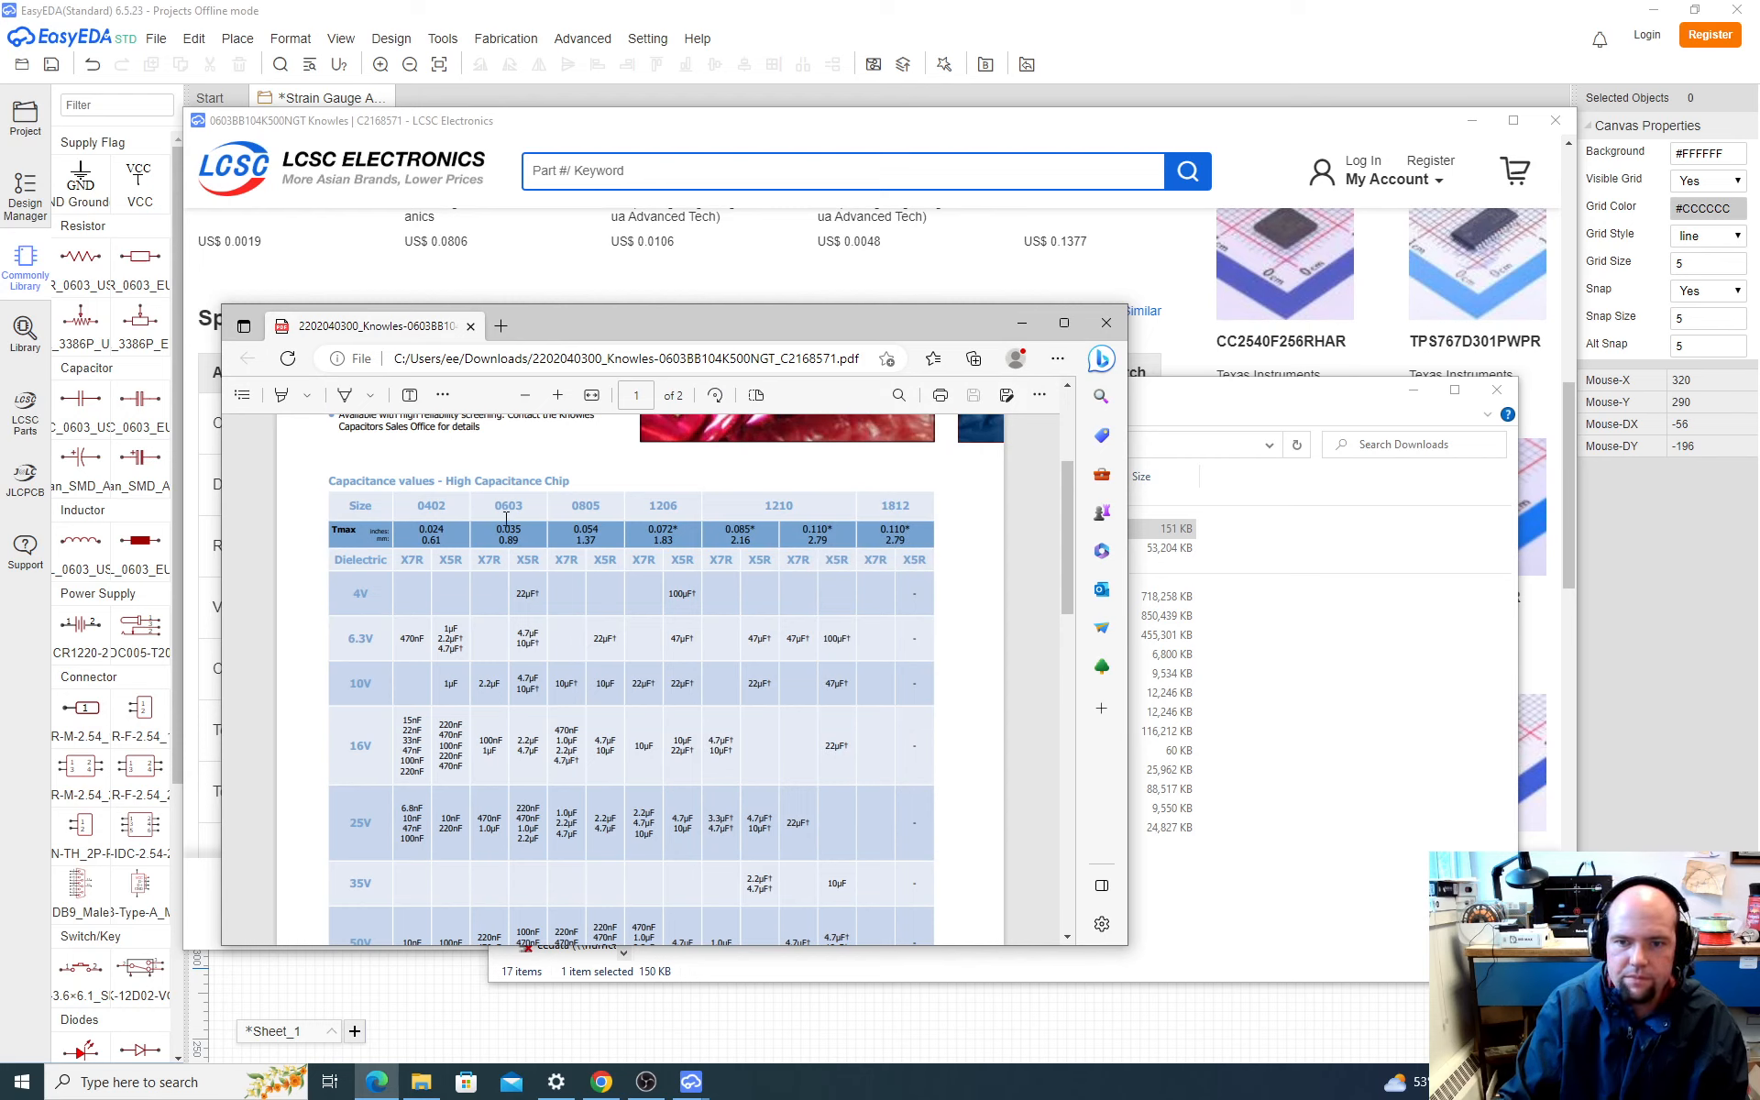
{"action": "scroll", "coordinate": [507, 532], "scroll_direction": "down", "scroll_amount": 2}
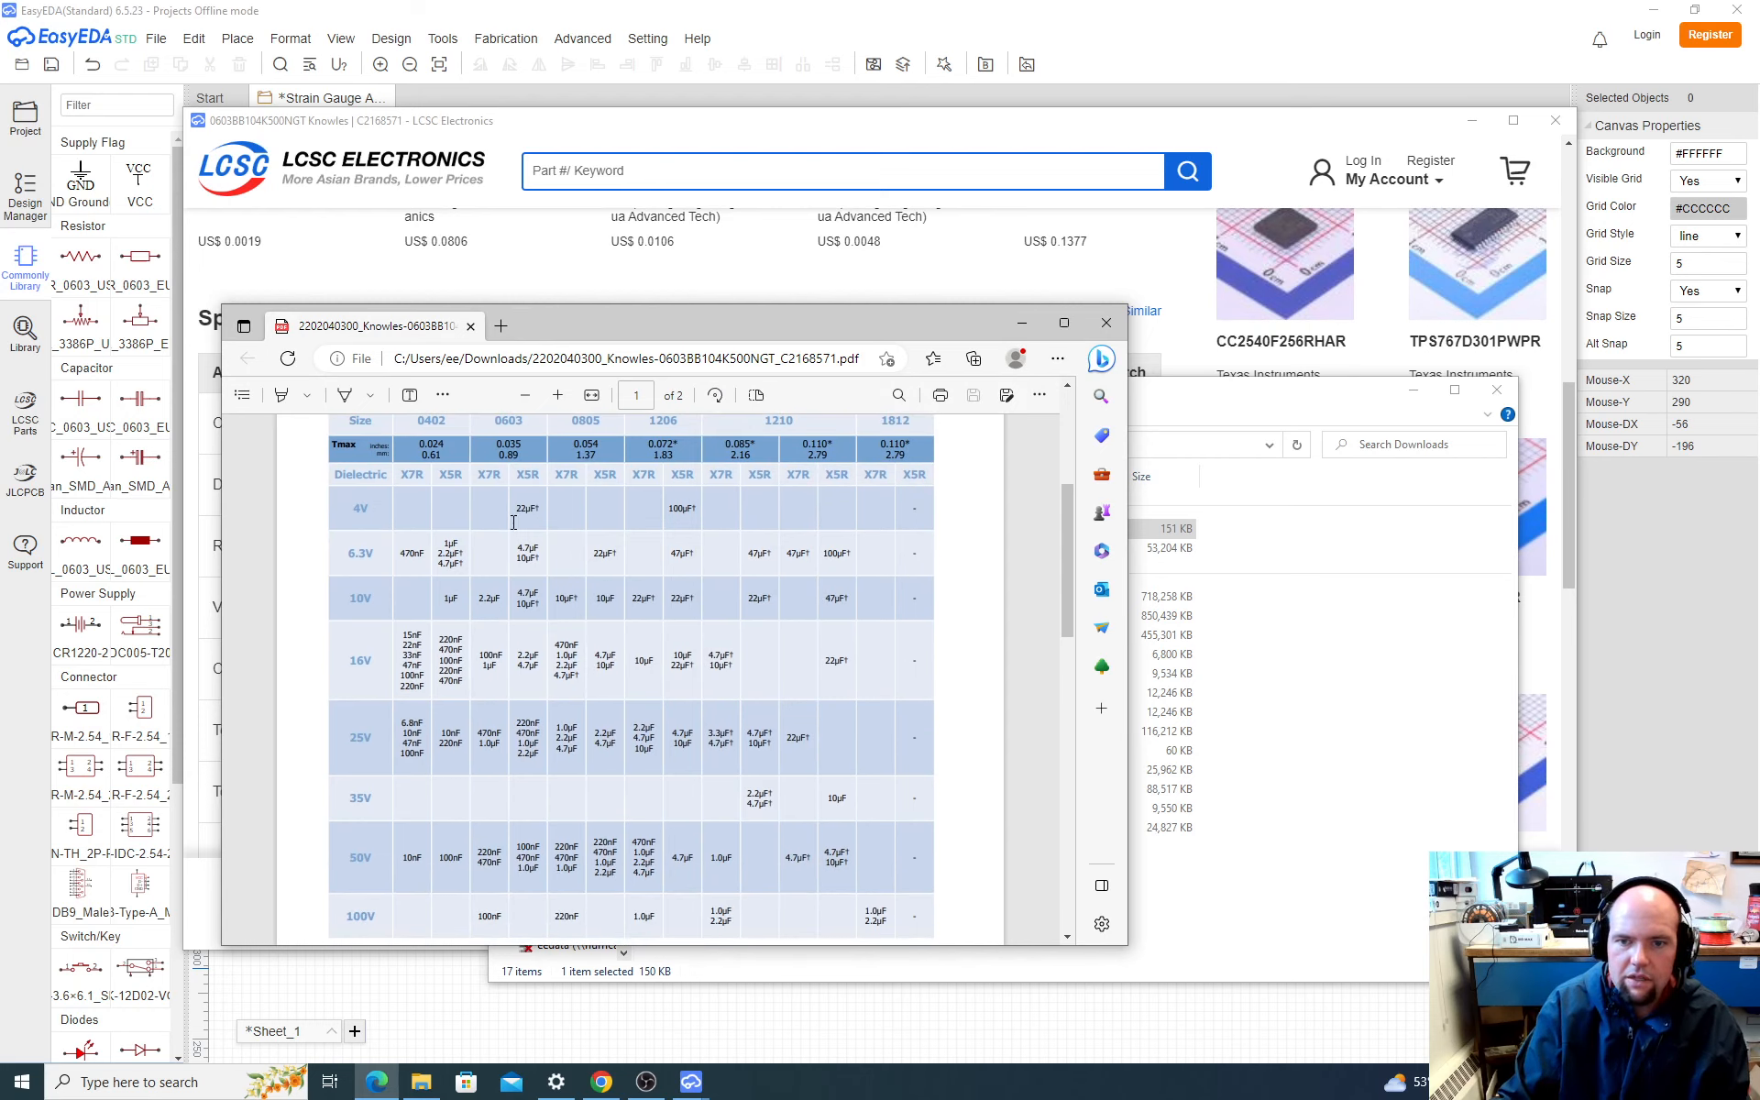
{"action": "scroll", "coordinate": [513, 522], "scroll_direction": "down", "scroll_amount": 15}
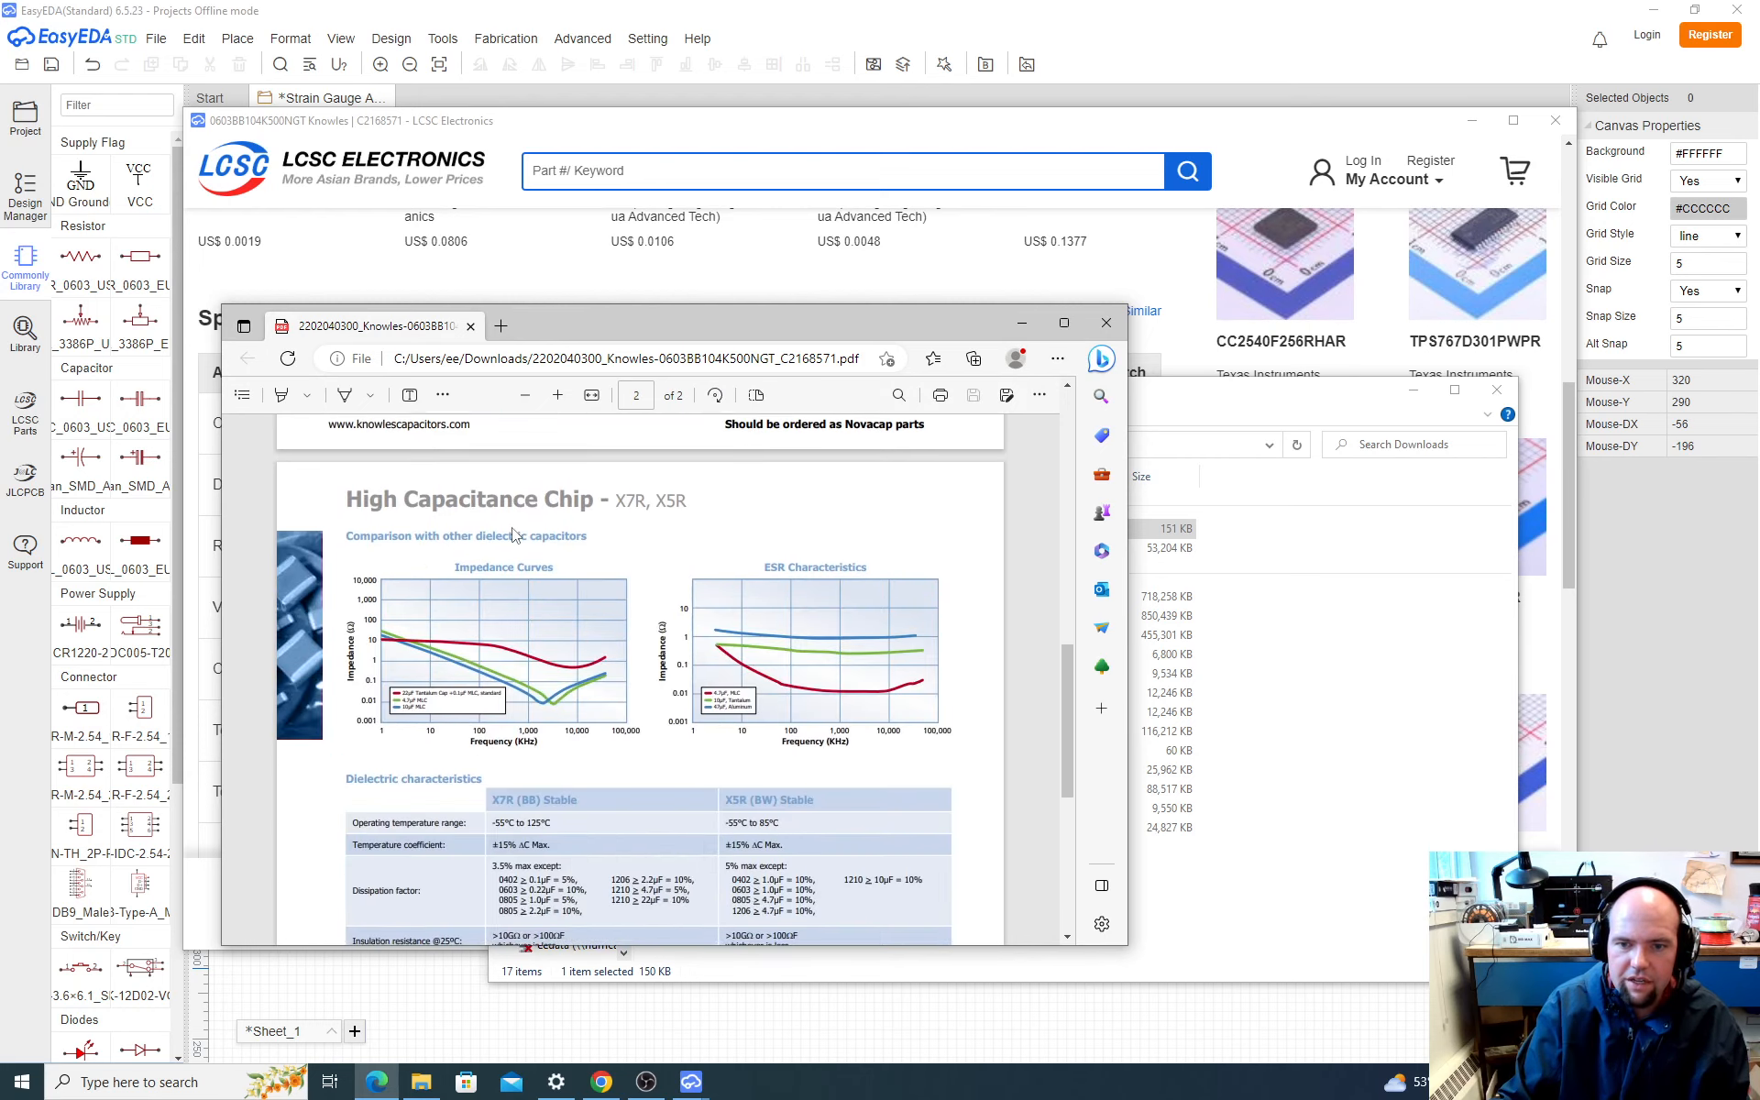
{"action": "scroll", "coordinate": [513, 535], "scroll_direction": "down", "scroll_amount": 10}
{"action": "scroll", "coordinate": [514, 535], "scroll_direction": "up", "scroll_amount": 20}
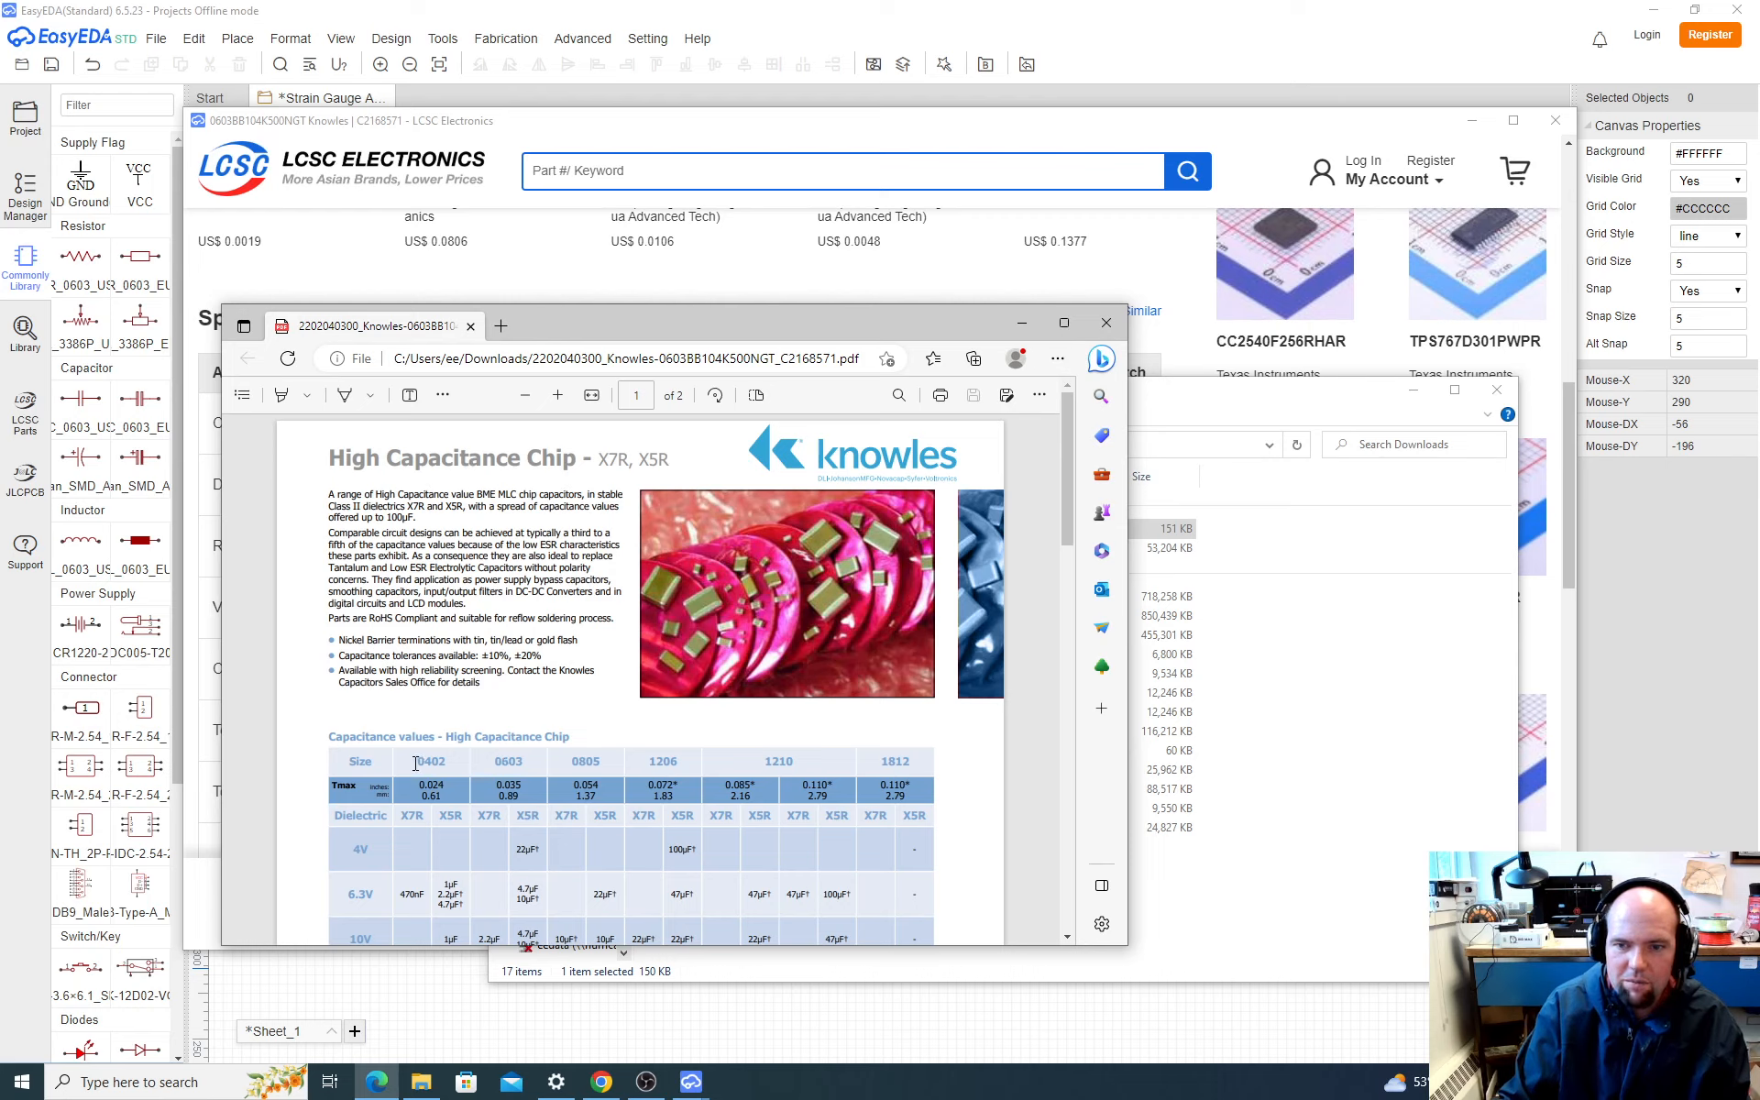
Step: Examine the chip size codes from 0402 to 1812 and their maximum thickness row in the capacitance table, and close the datasheet
{"action": "left_click_drag", "start_coordinate": [415, 763], "coordinate": [786, 758]}
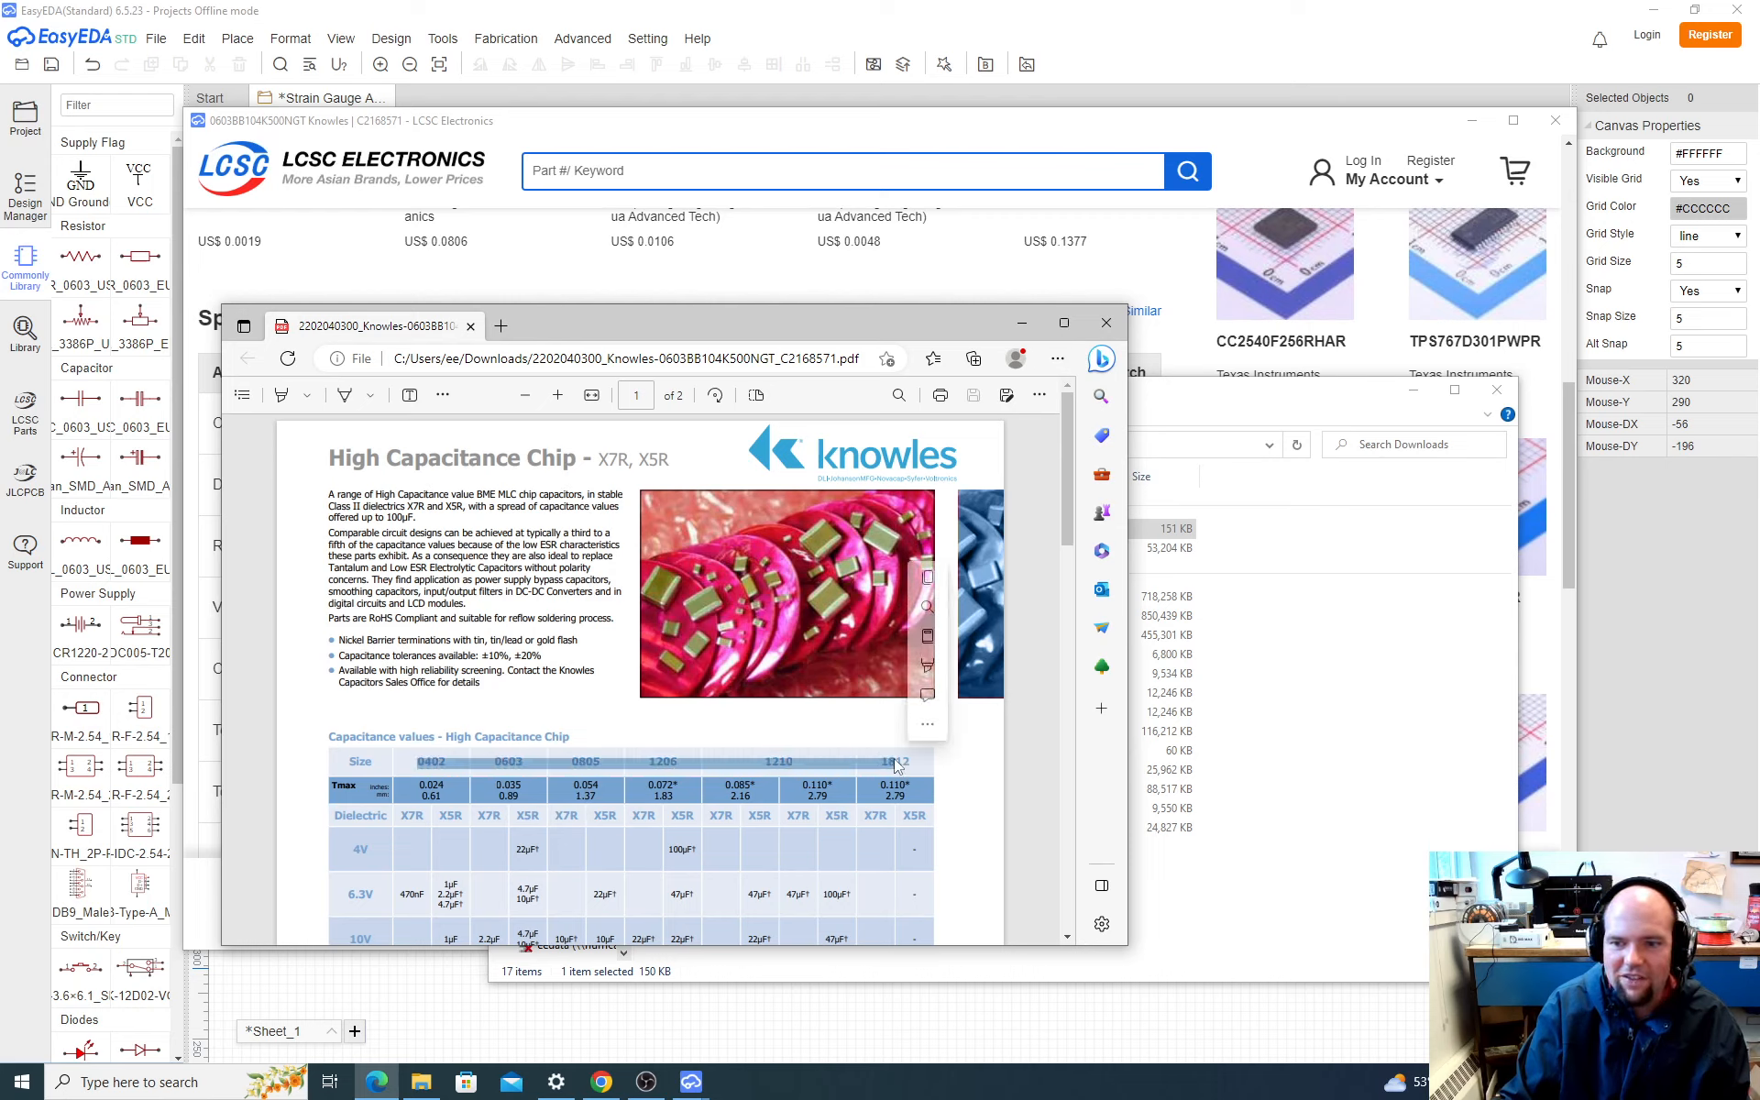
{"action": "scroll", "coordinate": [510, 794], "scroll_direction": "up", "scroll_amount": 5, "text": "ctrl"}
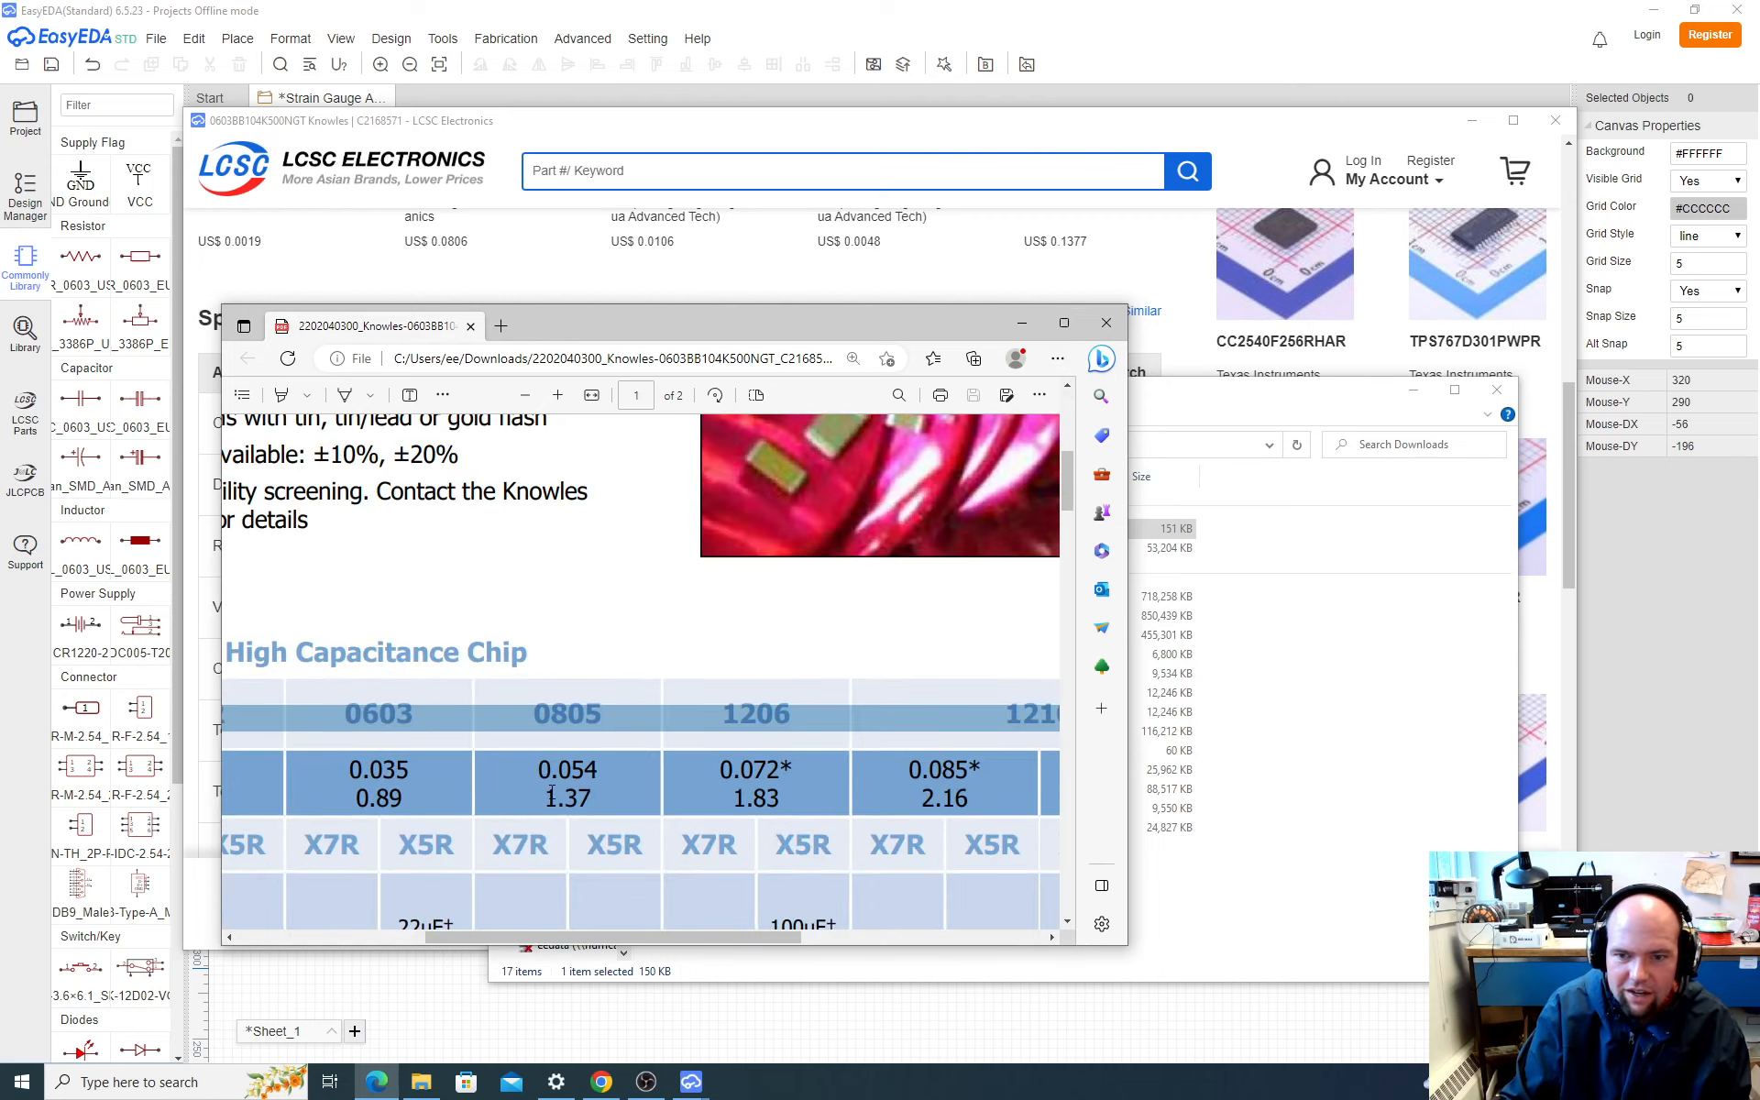
{"action": "scroll", "coordinate": [552, 792], "scroll_direction": "down", "scroll_amount": 3, "text": "ctrl"}
{"action": "scroll", "coordinate": [552, 792], "scroll_direction": "down", "scroll_amount": 2, "text": "ctrl"}
{"action": "scroll", "coordinate": [552, 792], "scroll_direction": "up", "scroll_amount": 4, "text": "ctrl"}
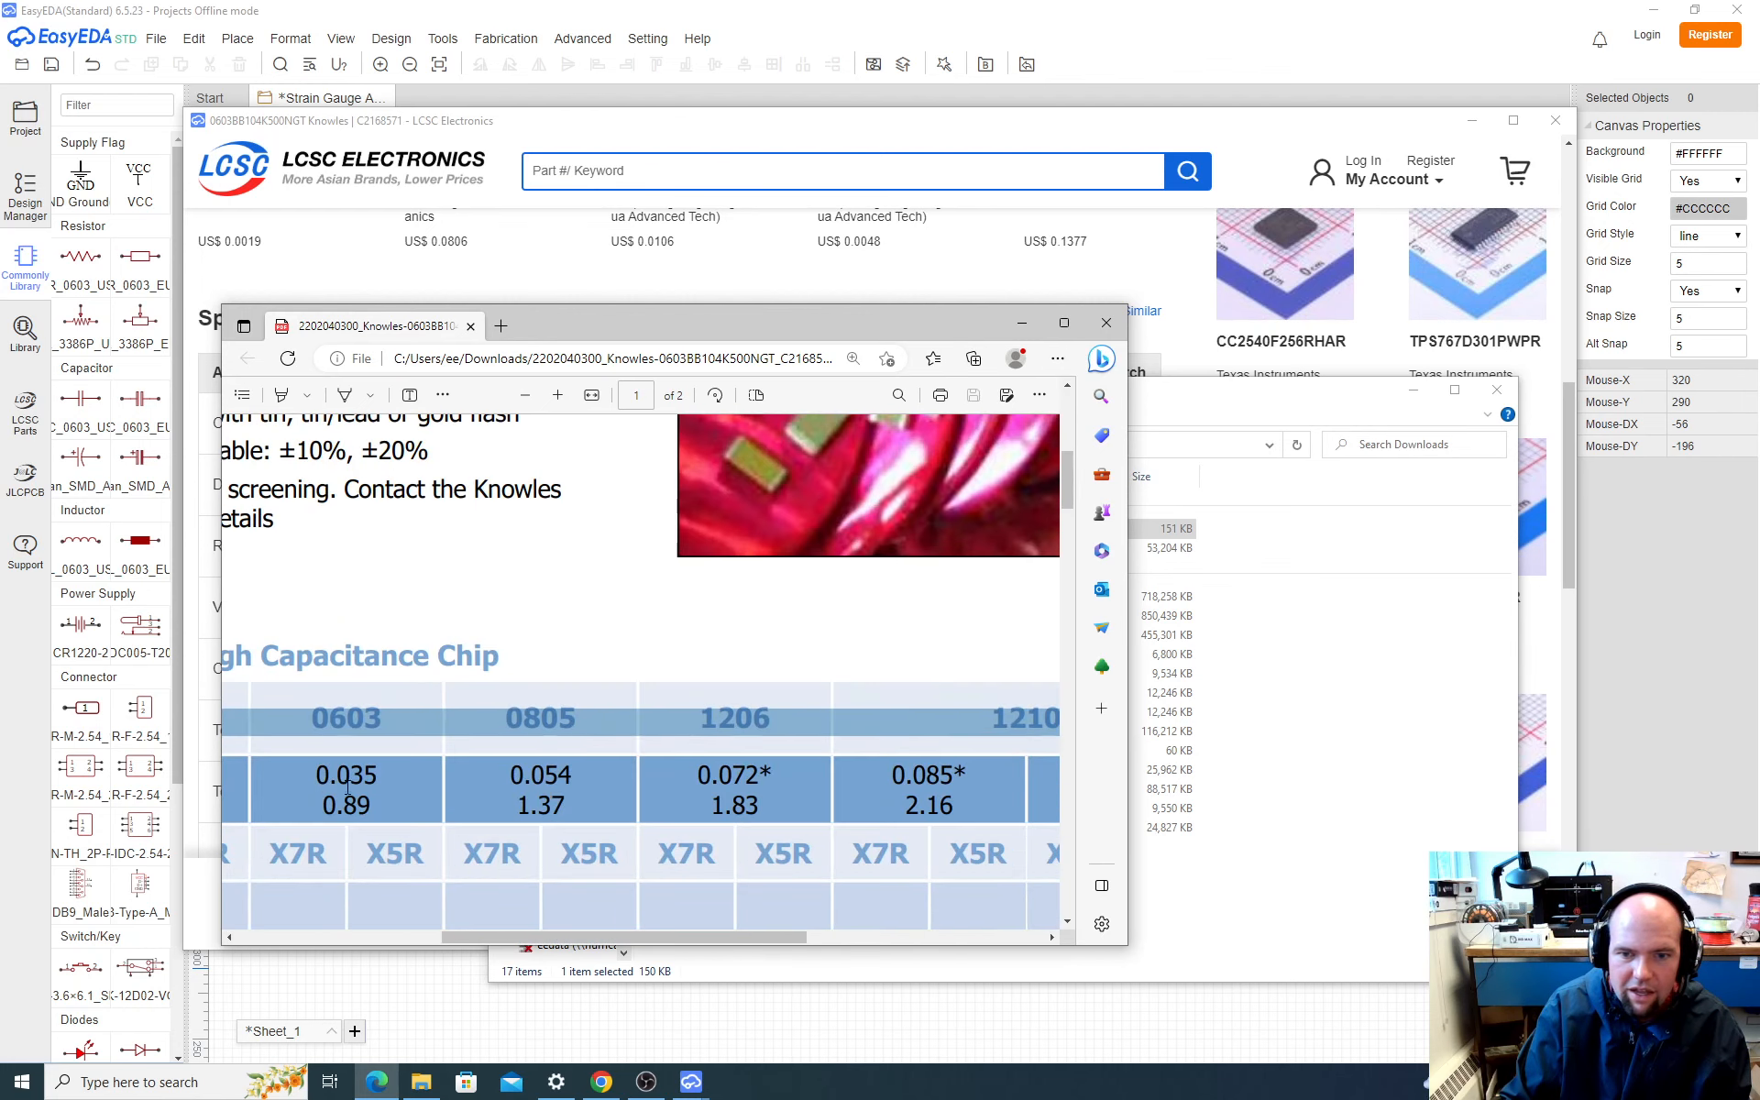
{"action": "left_click", "coordinate": [348, 785]}
{"action": "mouse_move", "coordinate": [516, 938]}
{"action": "left_mouse_down"}
{"action": "mouse_move", "coordinate": [311, 935]}
{"action": "mouse_move", "coordinate": [509, 912]}
{"action": "left_mouse_up"}
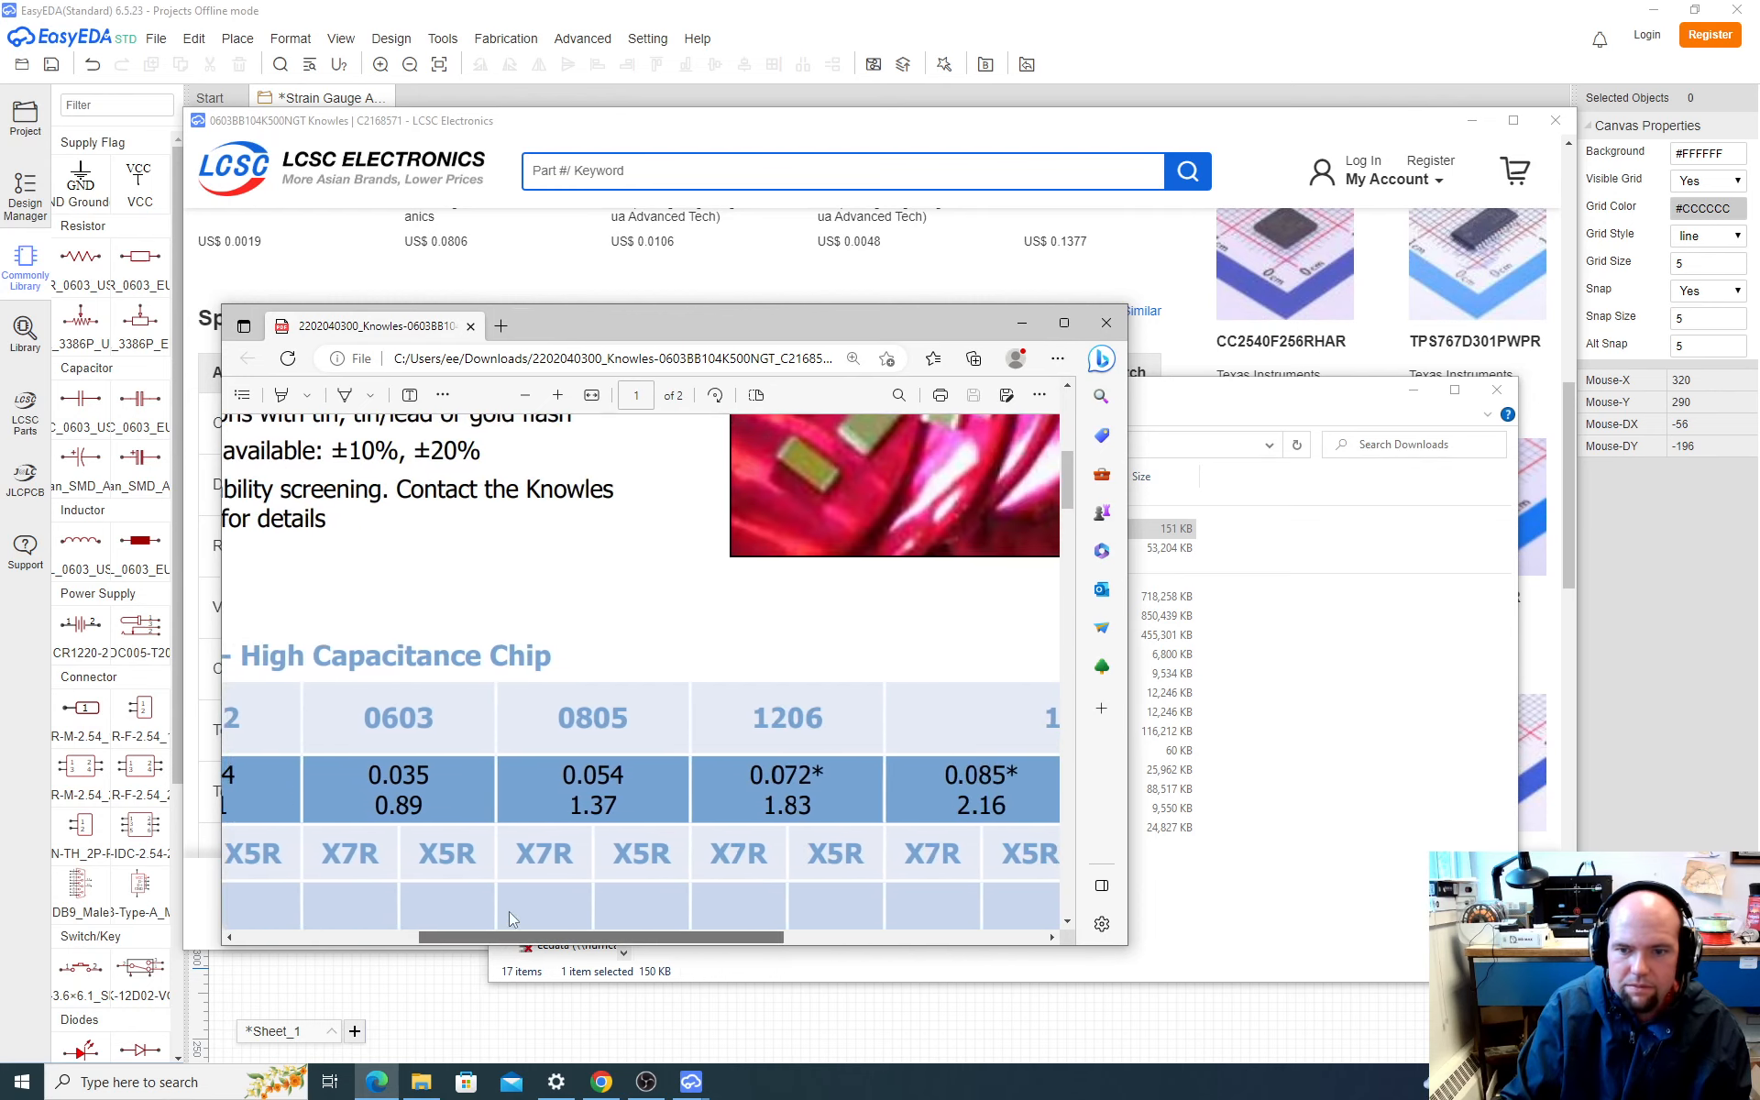
{"action": "scroll", "coordinate": [542, 714], "scroll_direction": "down", "scroll_amount": 4, "text": "ctrl"}
{"action": "scroll", "coordinate": [539, 535], "scroll_direction": "up", "scroll_amount": 2, "text": "ctrl"}
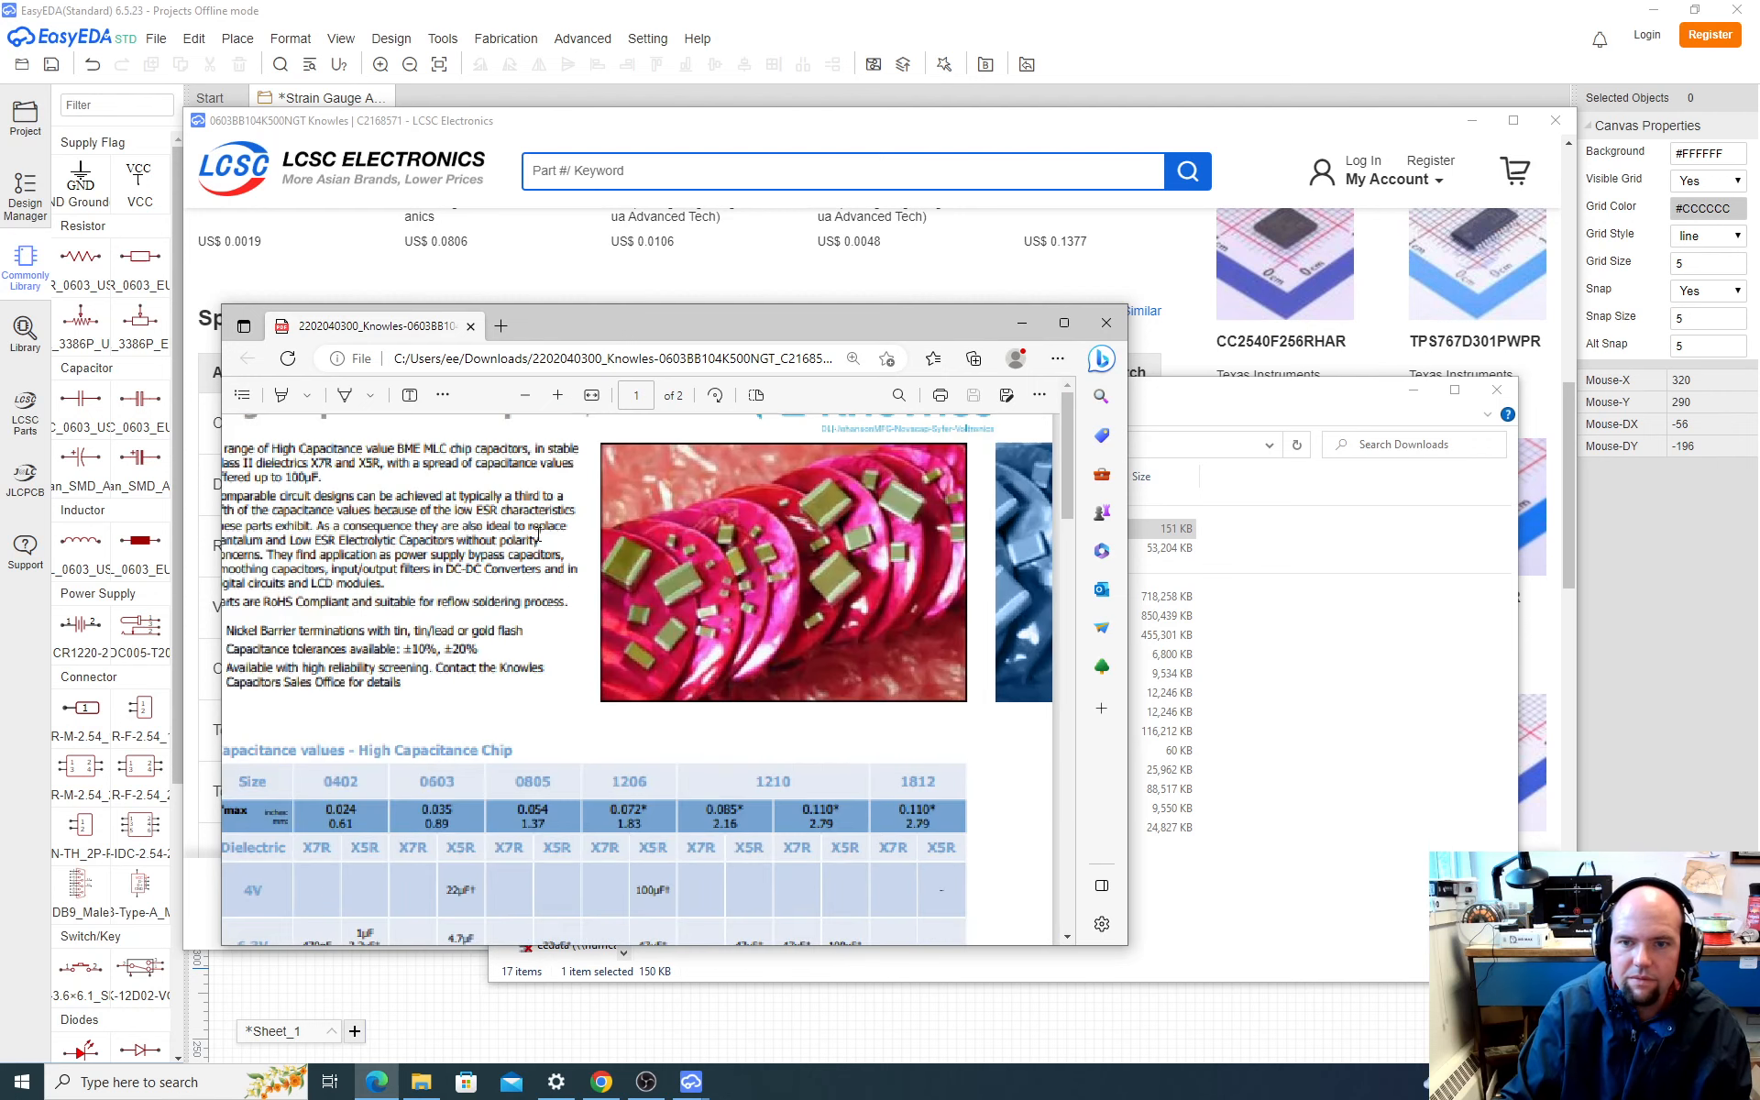
{"action": "scroll", "coordinate": [539, 534], "scroll_direction": "down", "scroll_amount": 2, "text": "ctrl"}
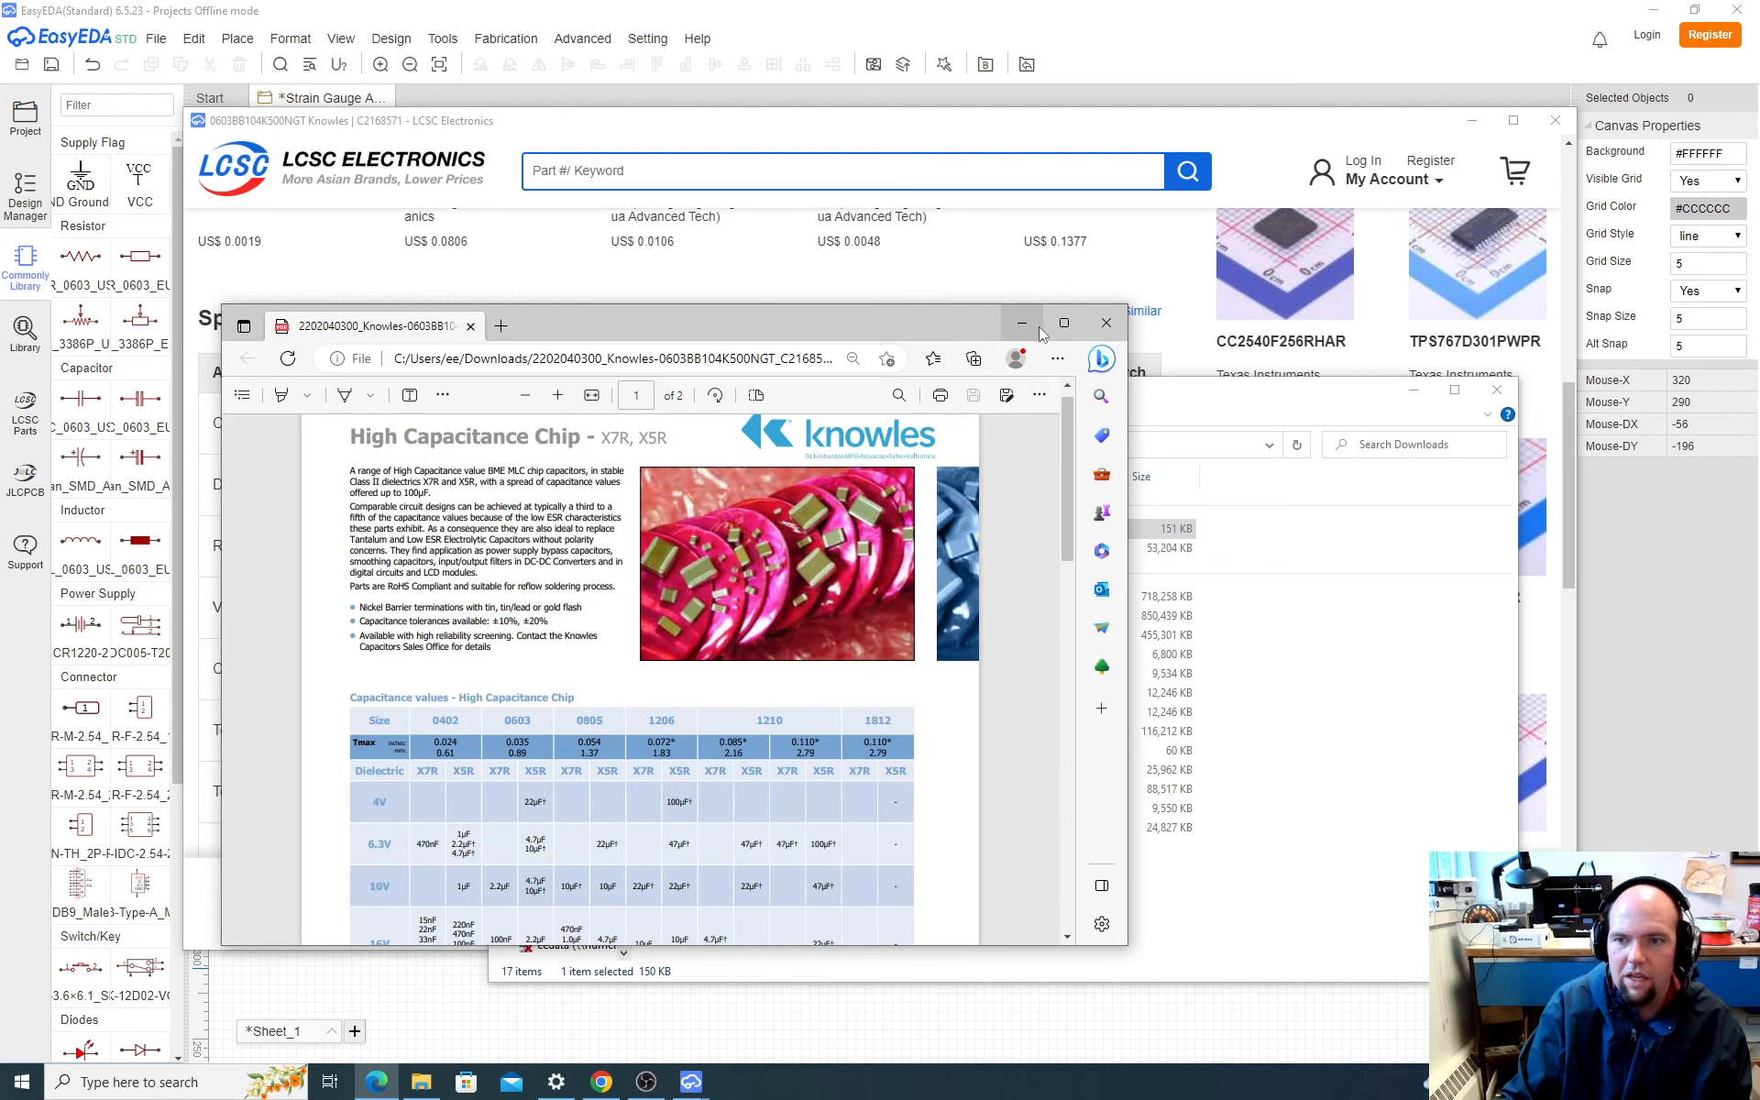
{"action": "left_click", "coordinate": [1107, 323]}
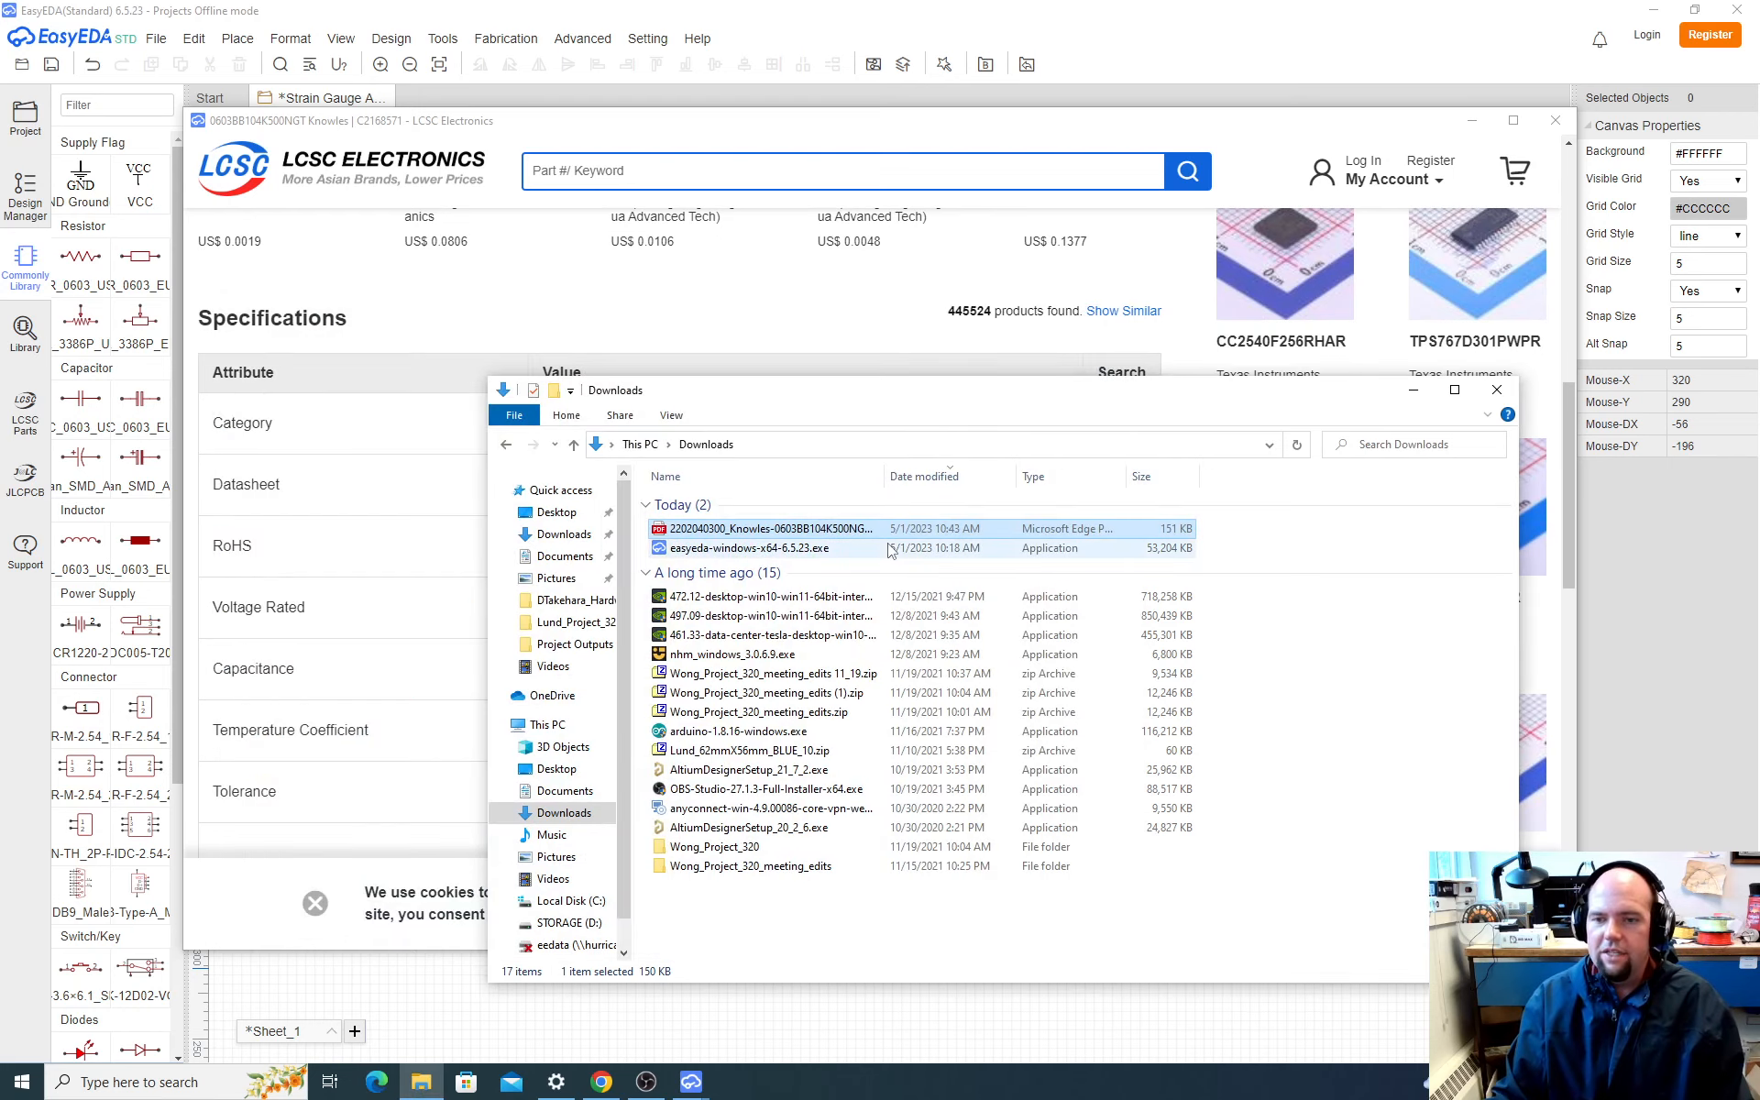
Step: Return to the EasyEDA main window and close the component library to show the schematic
{"action": "left_click", "coordinate": [680, 154]}
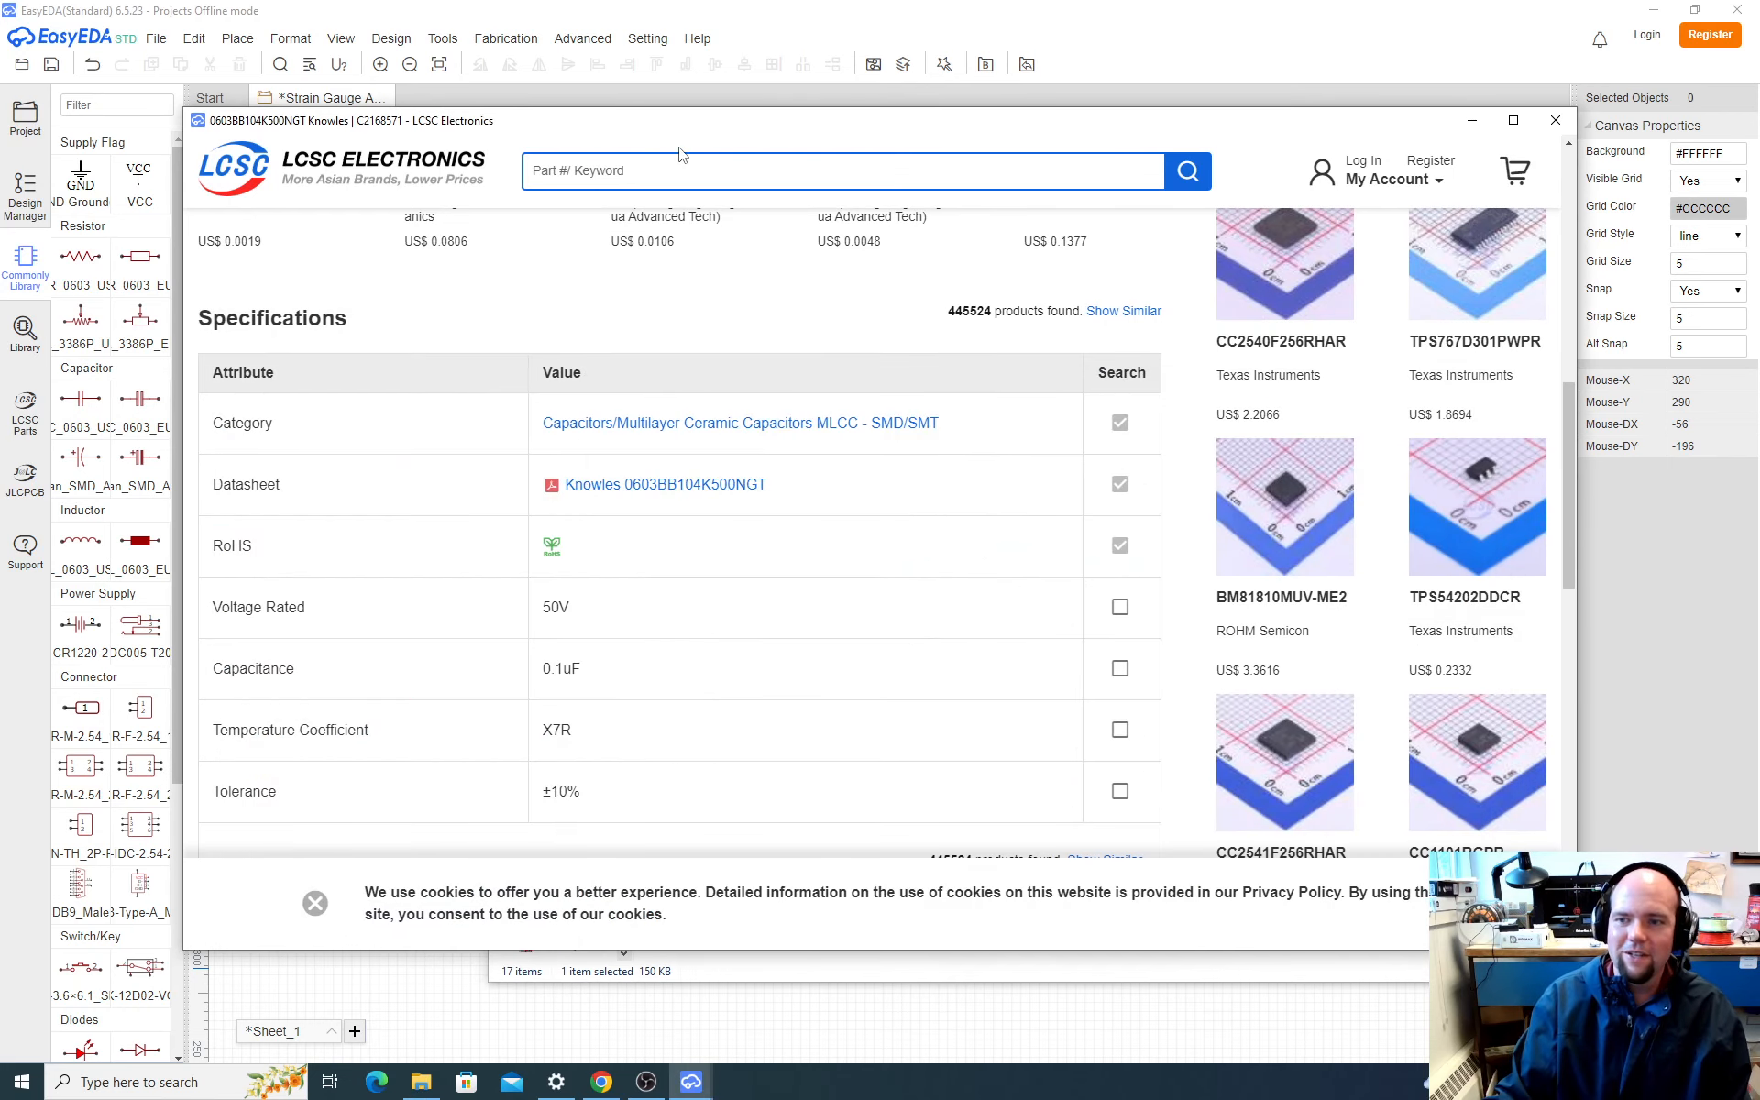
{"action": "left_click", "coordinate": [1250, 6]}
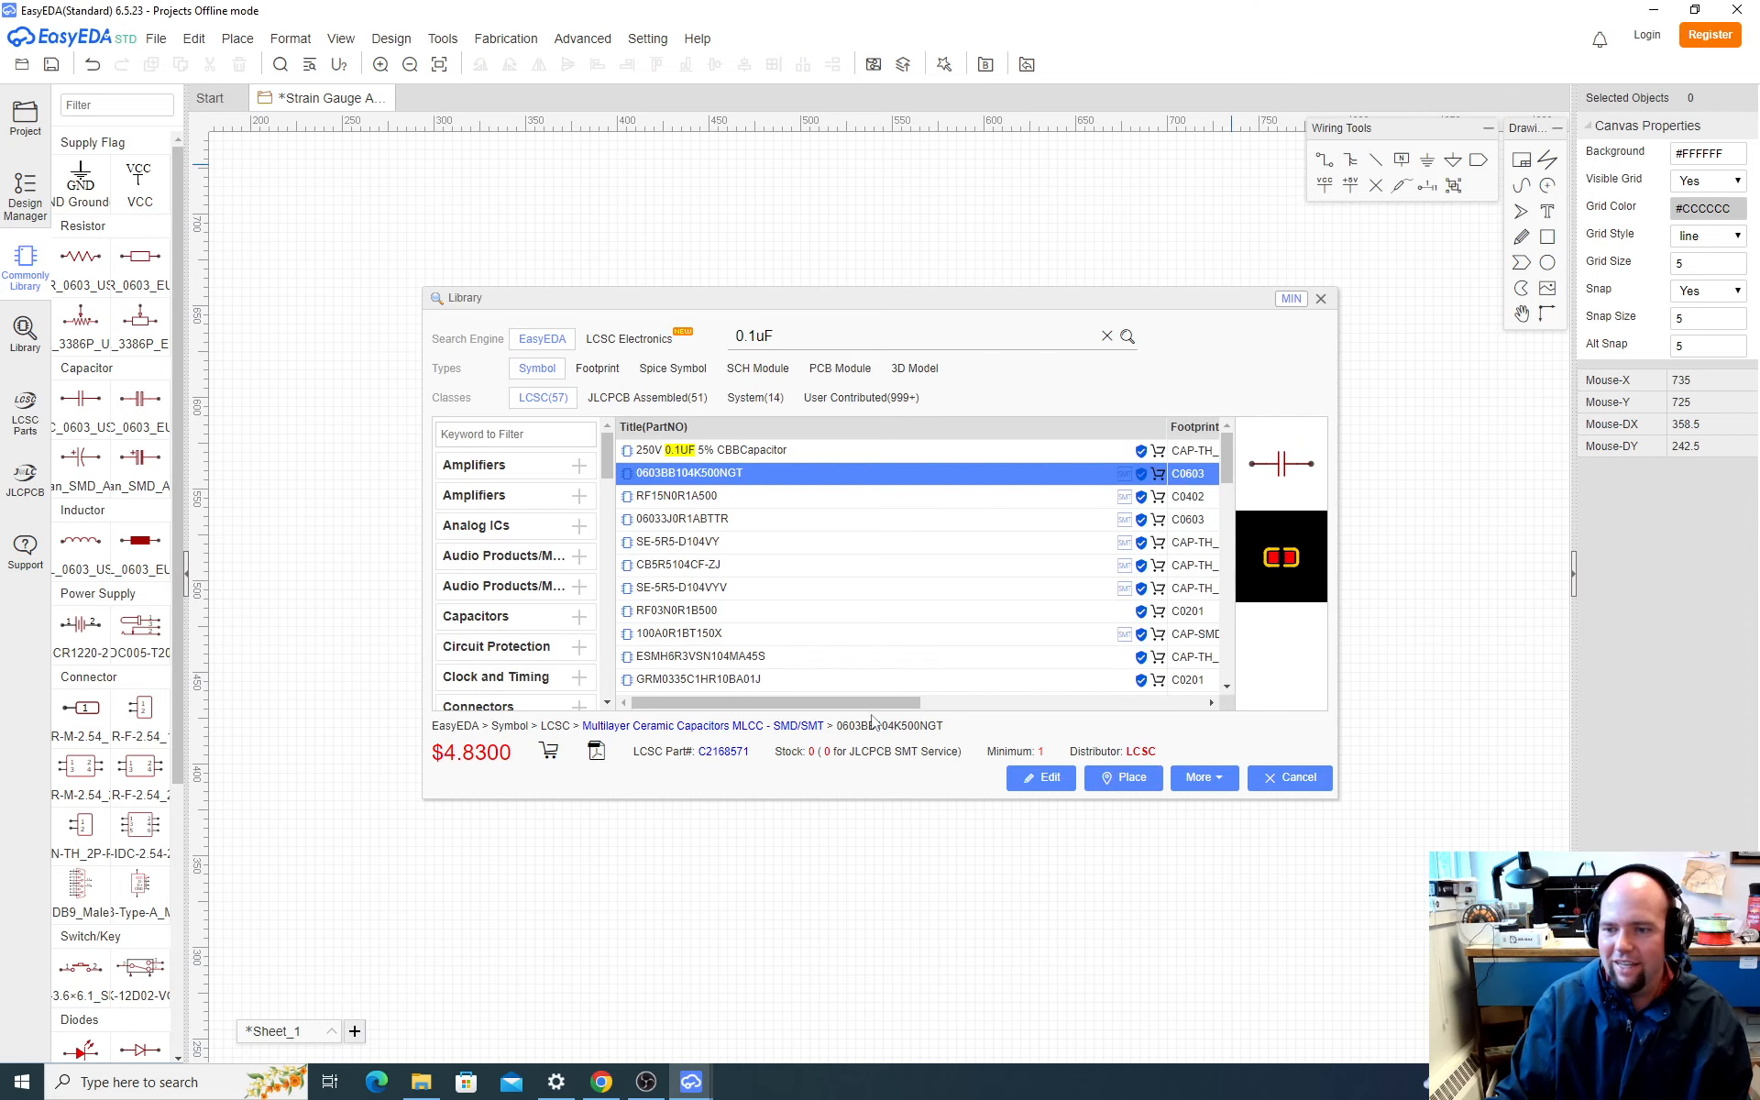
{"action": "left_click", "coordinate": [1292, 781]}
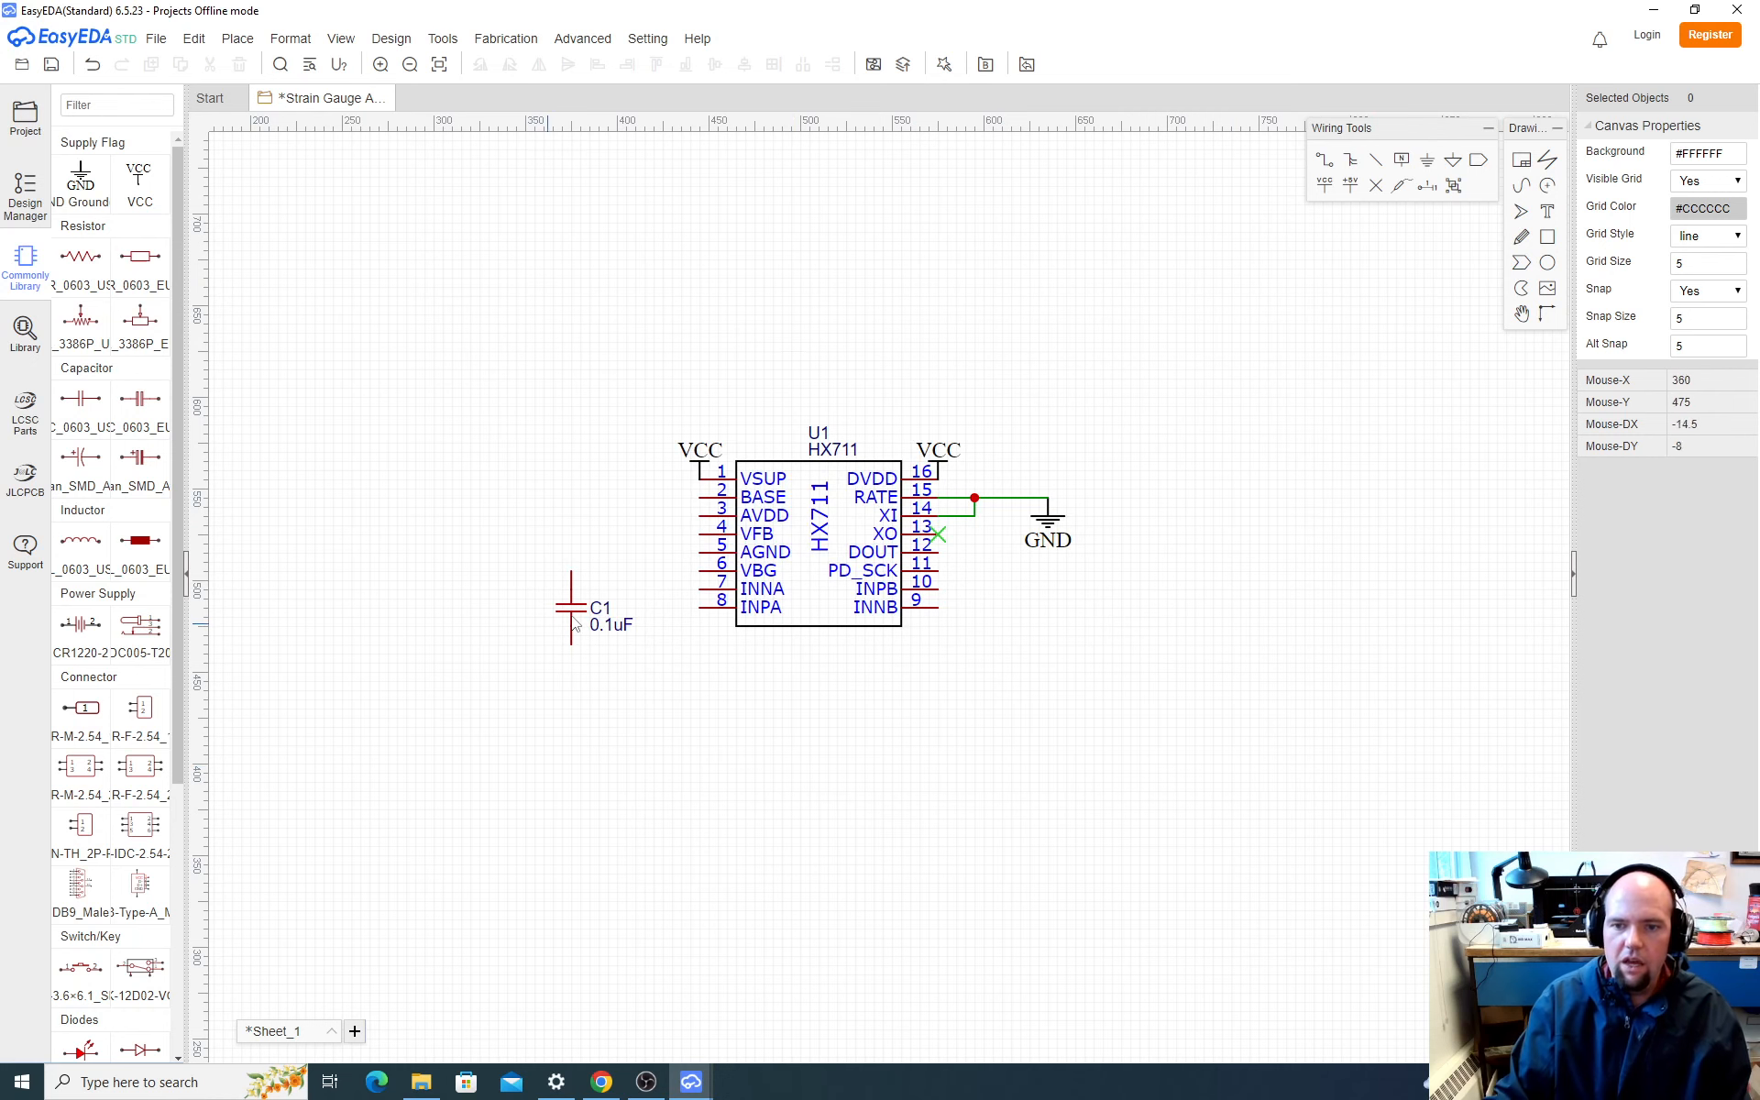
Step: Switch to Chrome and examine SparkFun's load cell schematic alongside the HX711 datasheet's application diagram and pin description
{"action": "key", "text": "alt+Tab"}
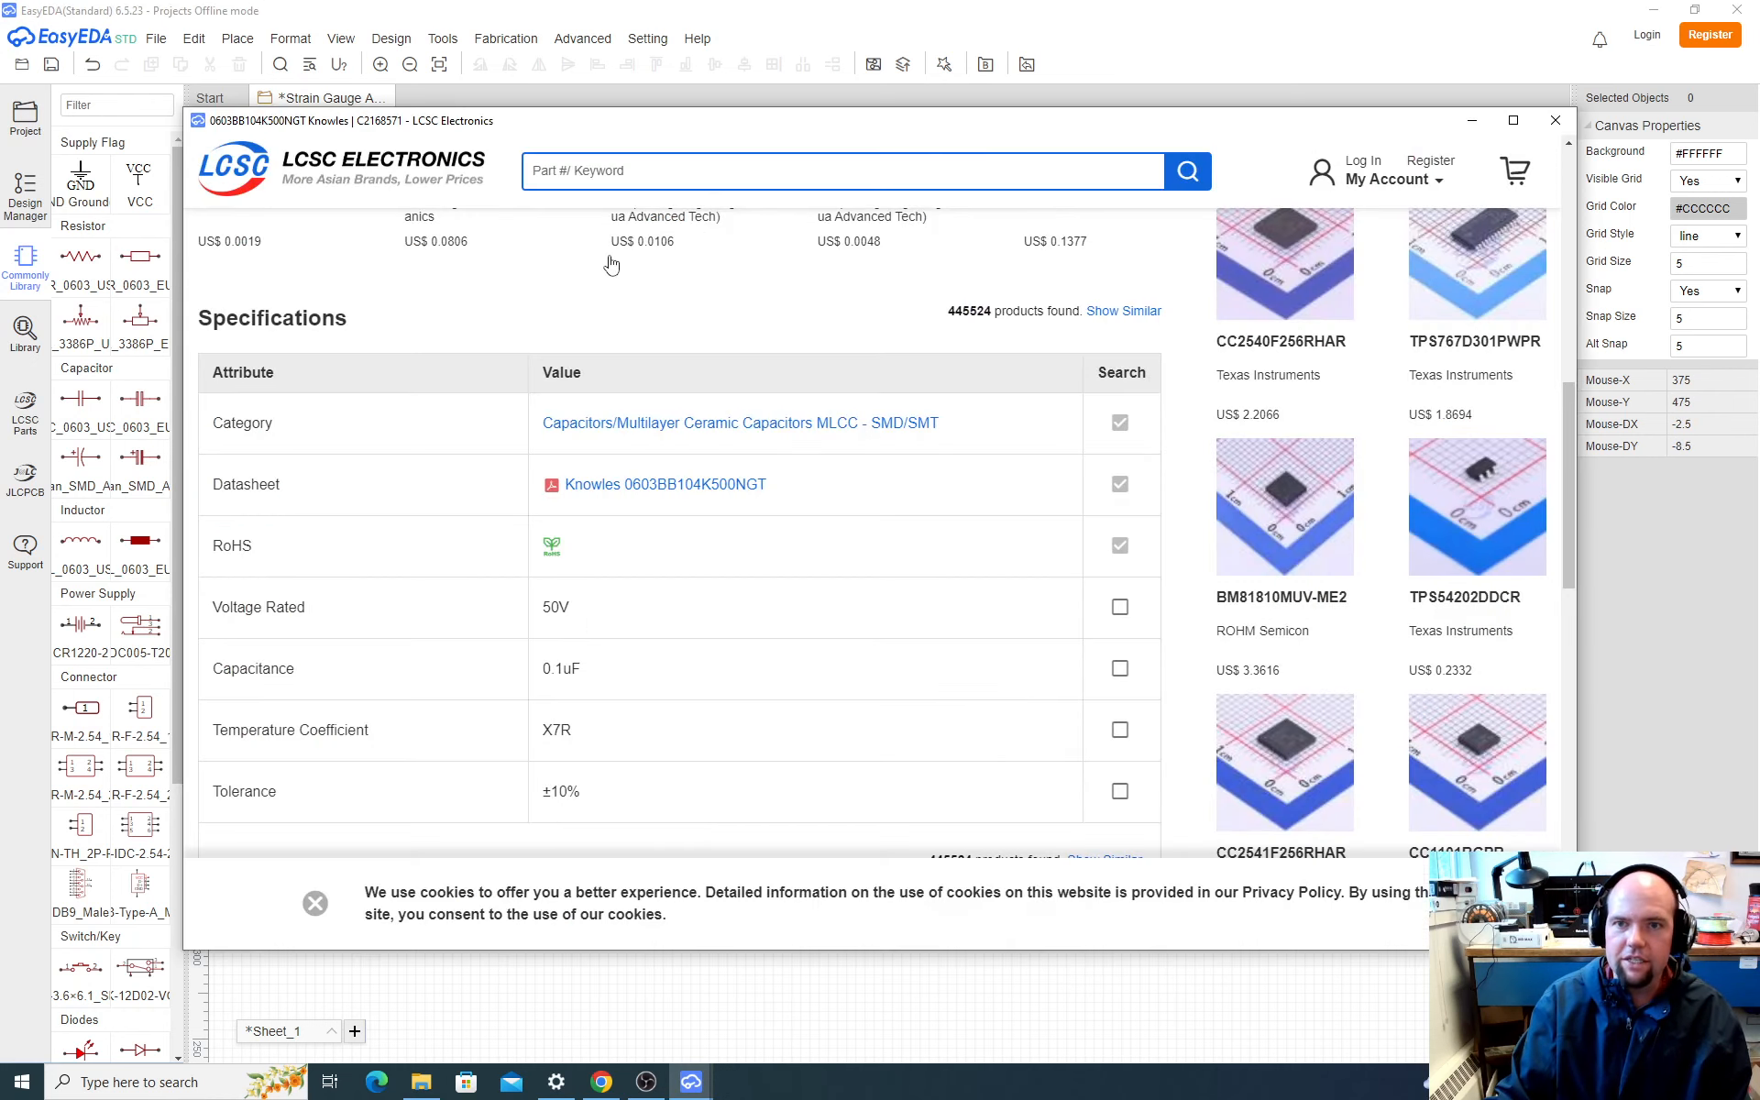
{"action": "key", "text": "alt+Tab"}
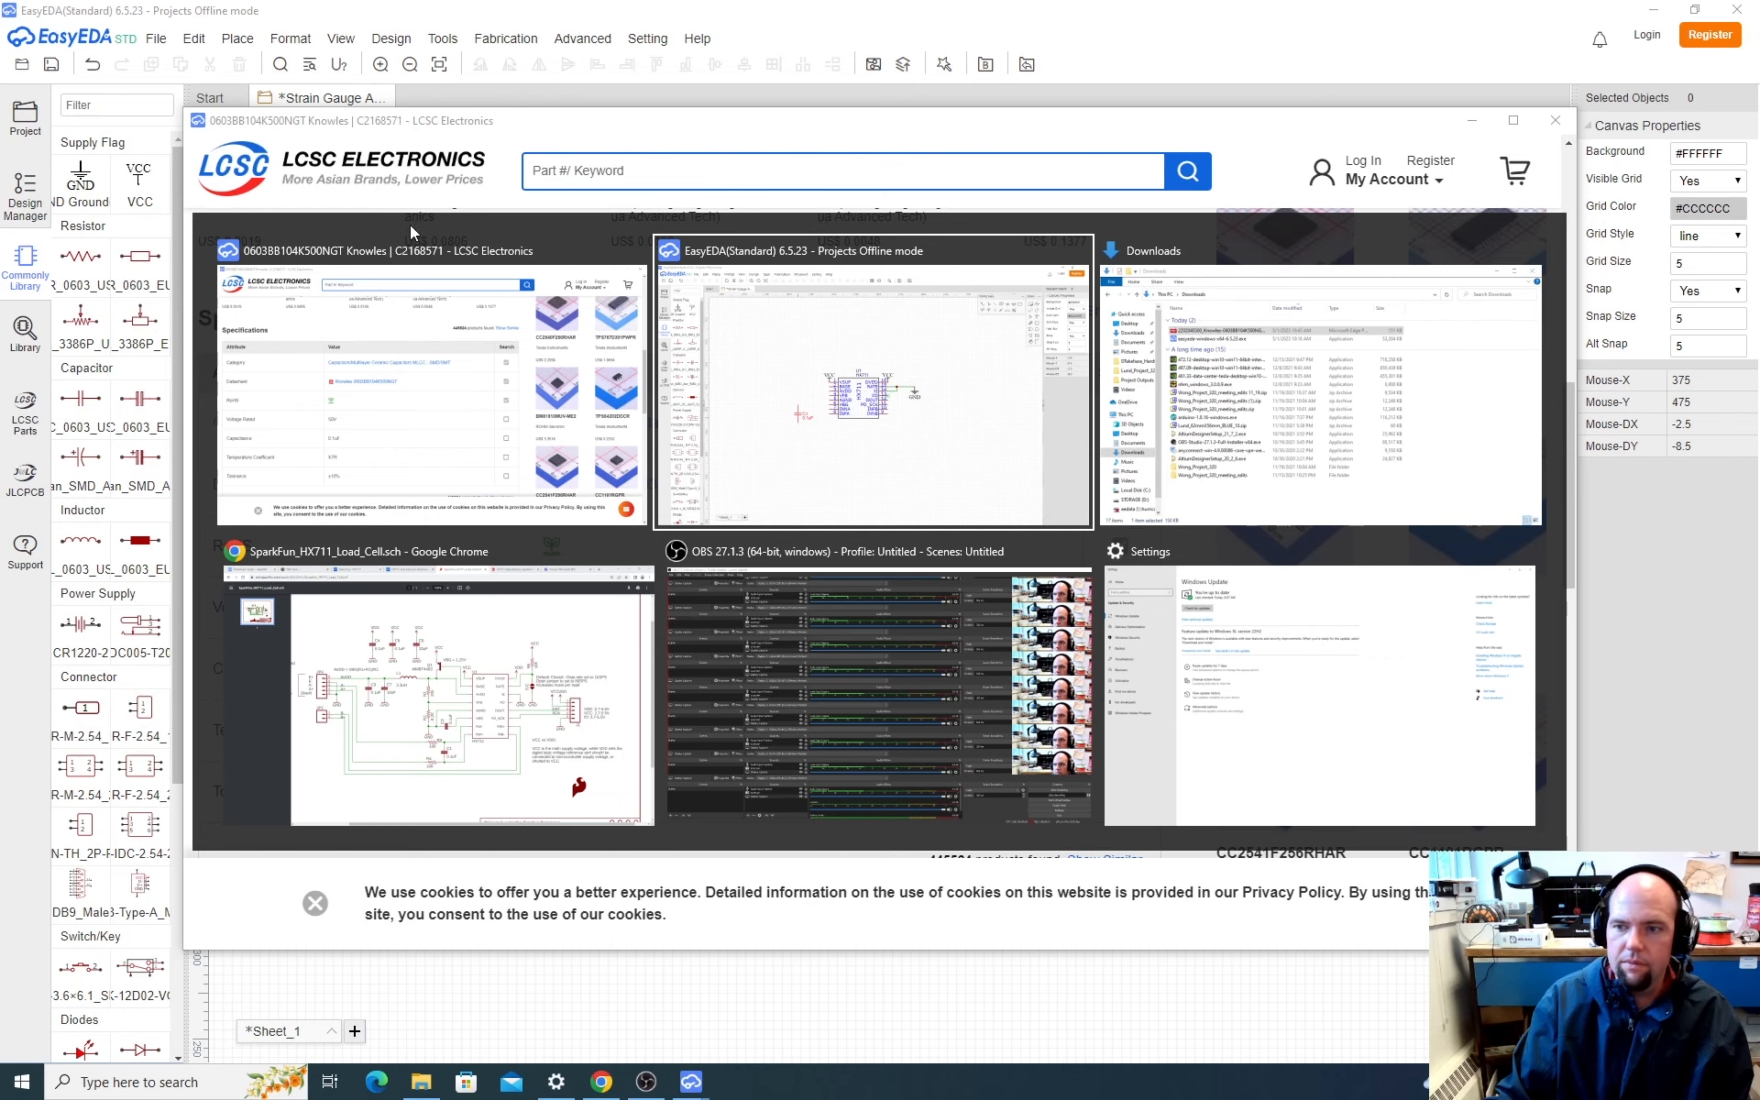
{"action": "key", "text": "alt+Tab"}
{"action": "key", "text": "alt+Tab"}
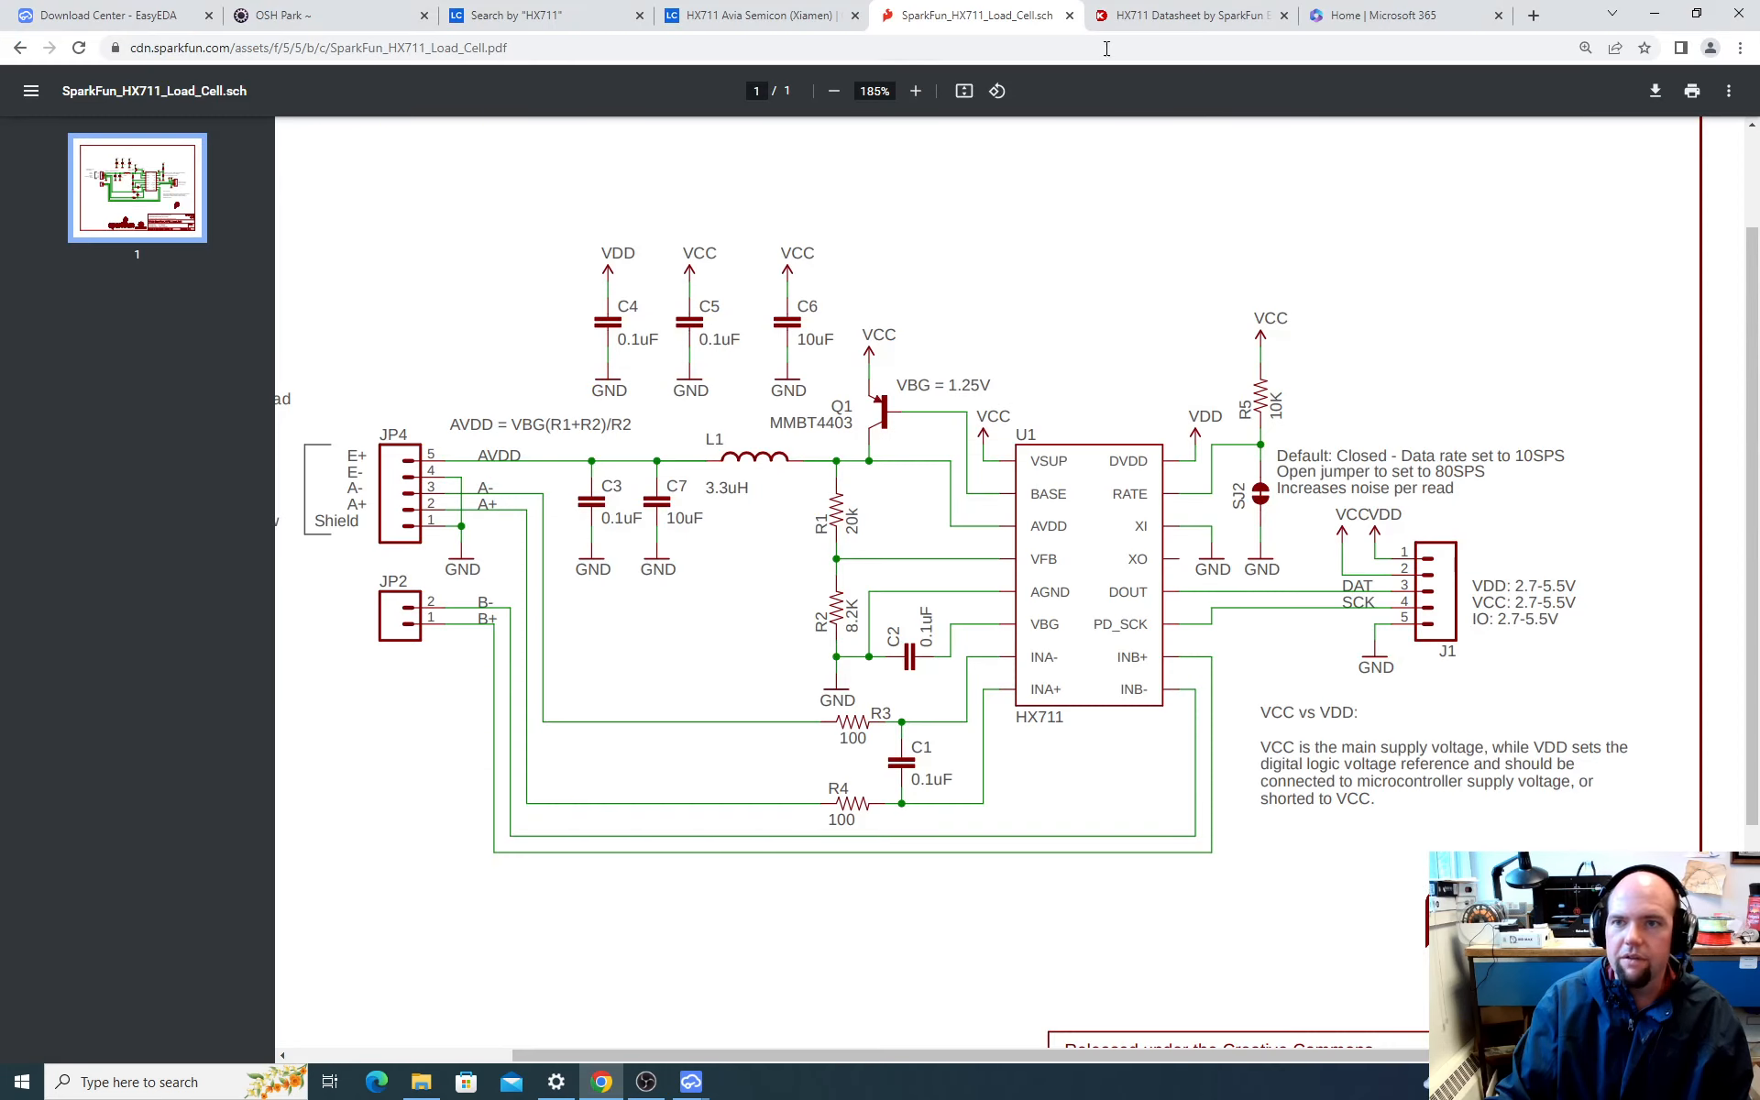
{"action": "left_click", "coordinate": [1180, 18]}
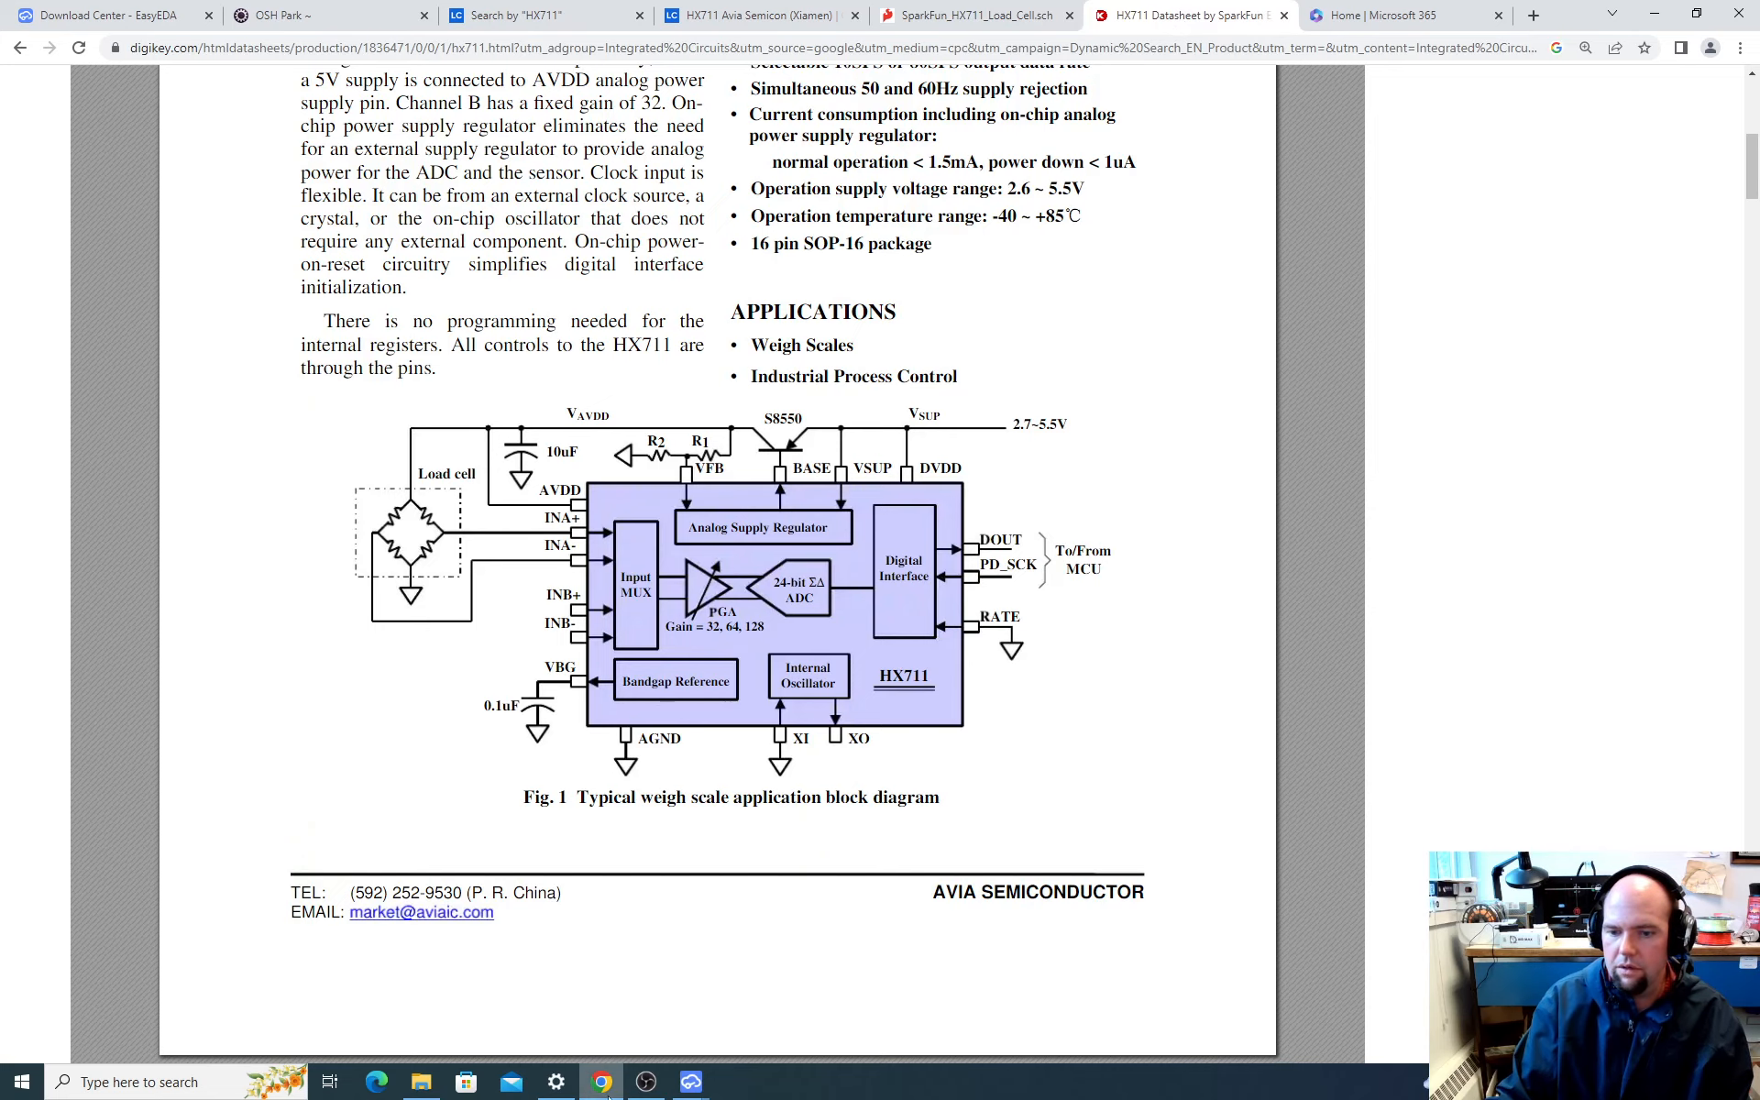
{"action": "left_click", "coordinate": [647, 1082]}
{"action": "left_click", "coordinate": [647, 1082]}
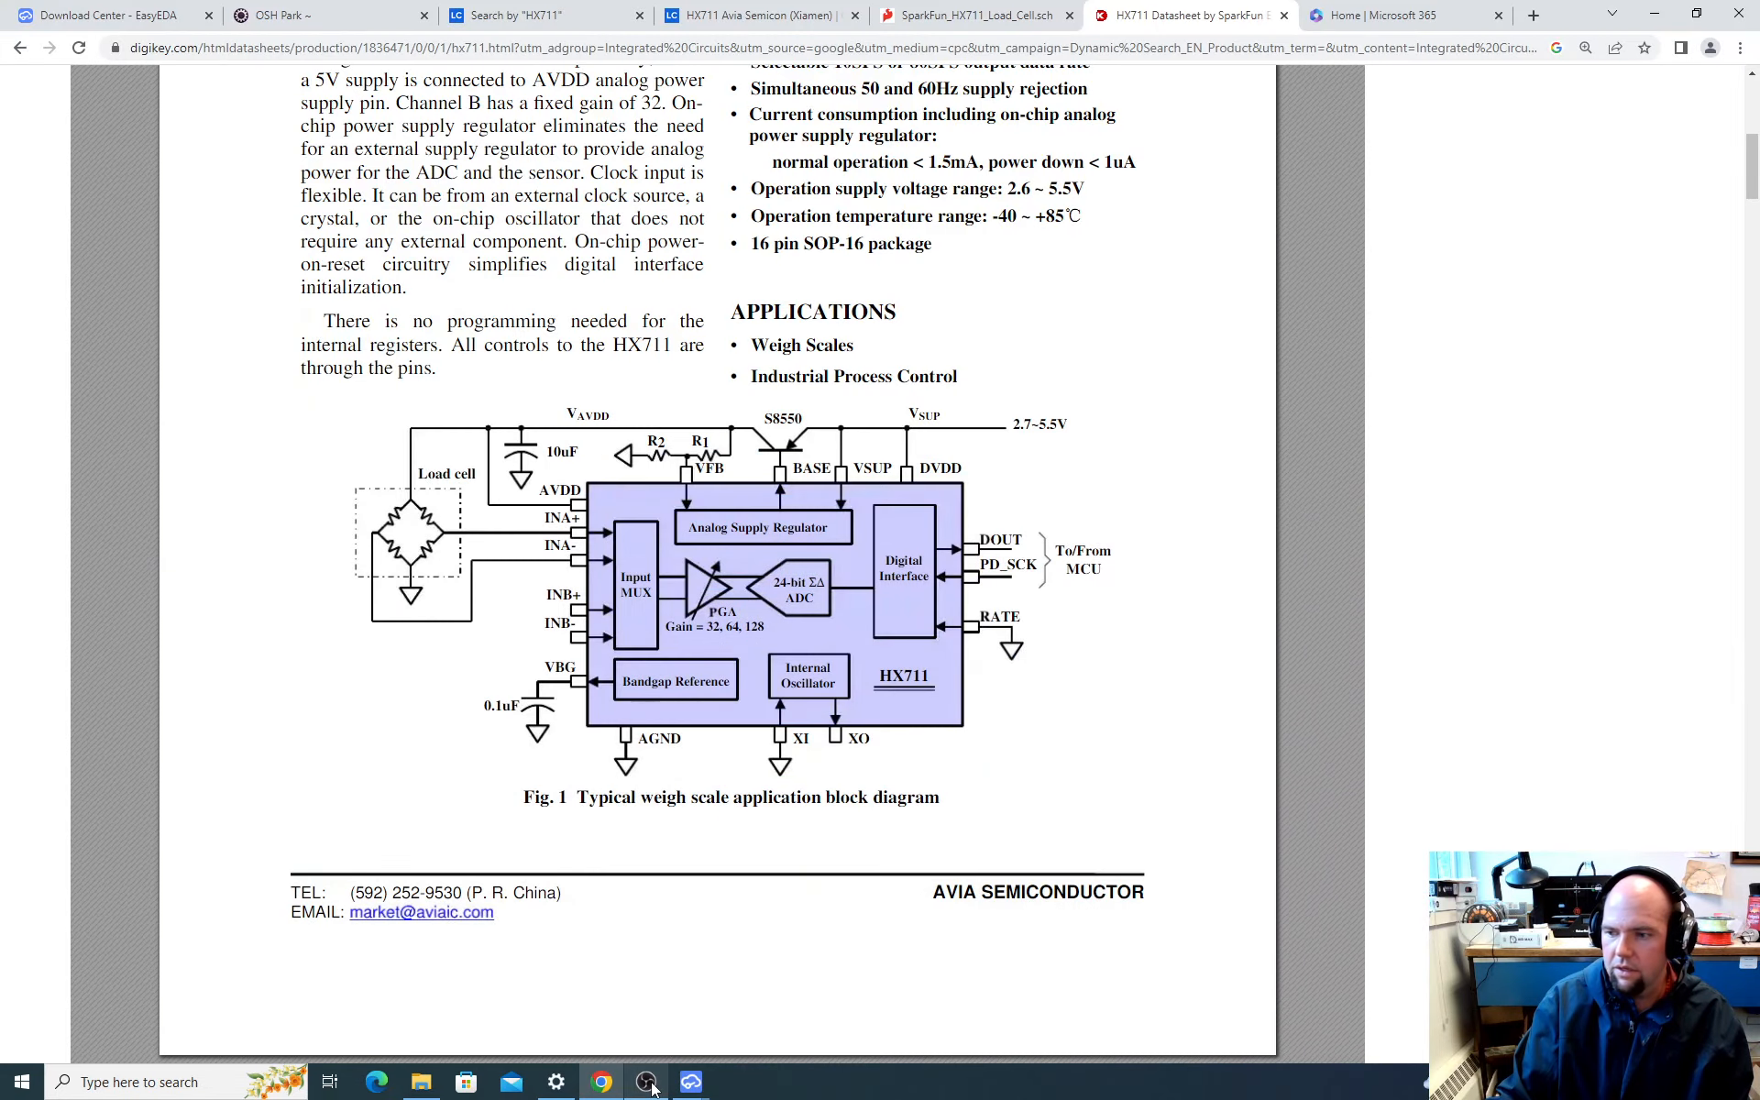
{"action": "scroll", "coordinate": [730, 415], "scroll_direction": "down", "scroll_amount": 2}
{"action": "scroll", "coordinate": [731, 415], "scroll_direction": "down", "scroll_amount": 5}
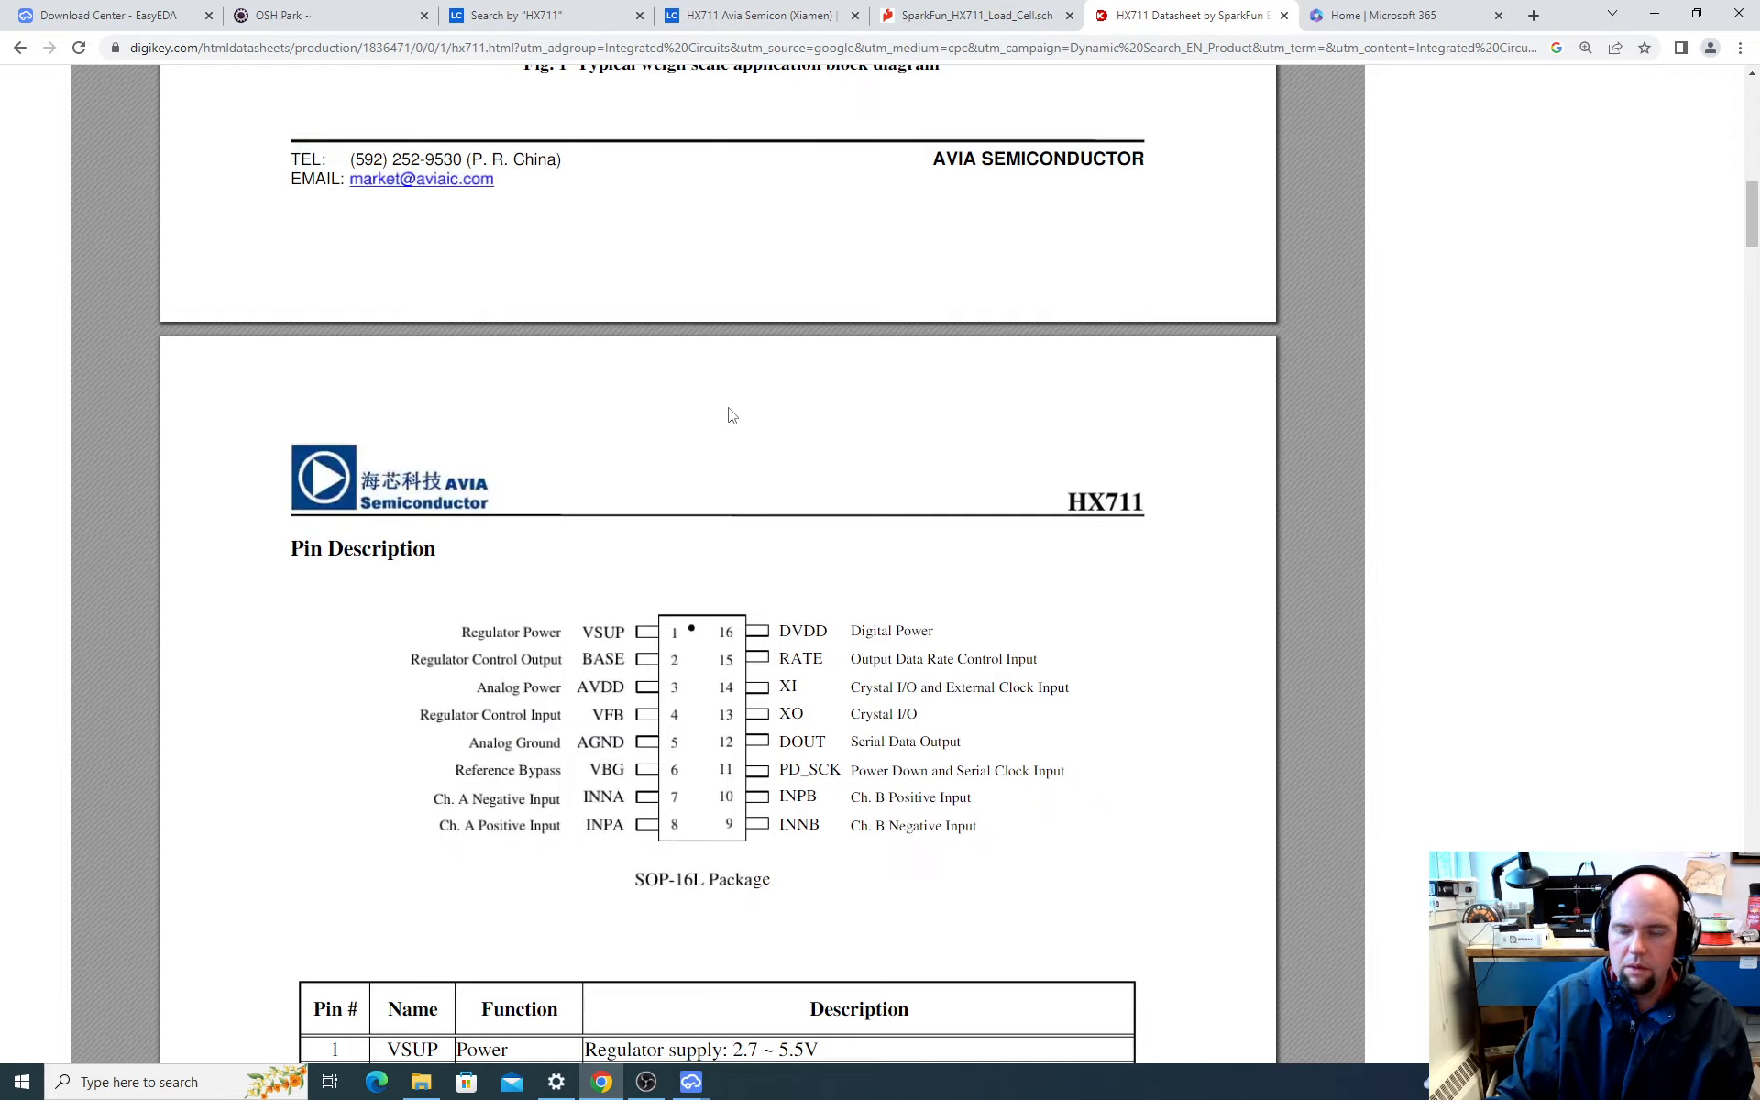
{"action": "scroll", "coordinate": [731, 415], "scroll_direction": "up", "scroll_amount": 10}
{"action": "left_click", "coordinate": [933, 9]}
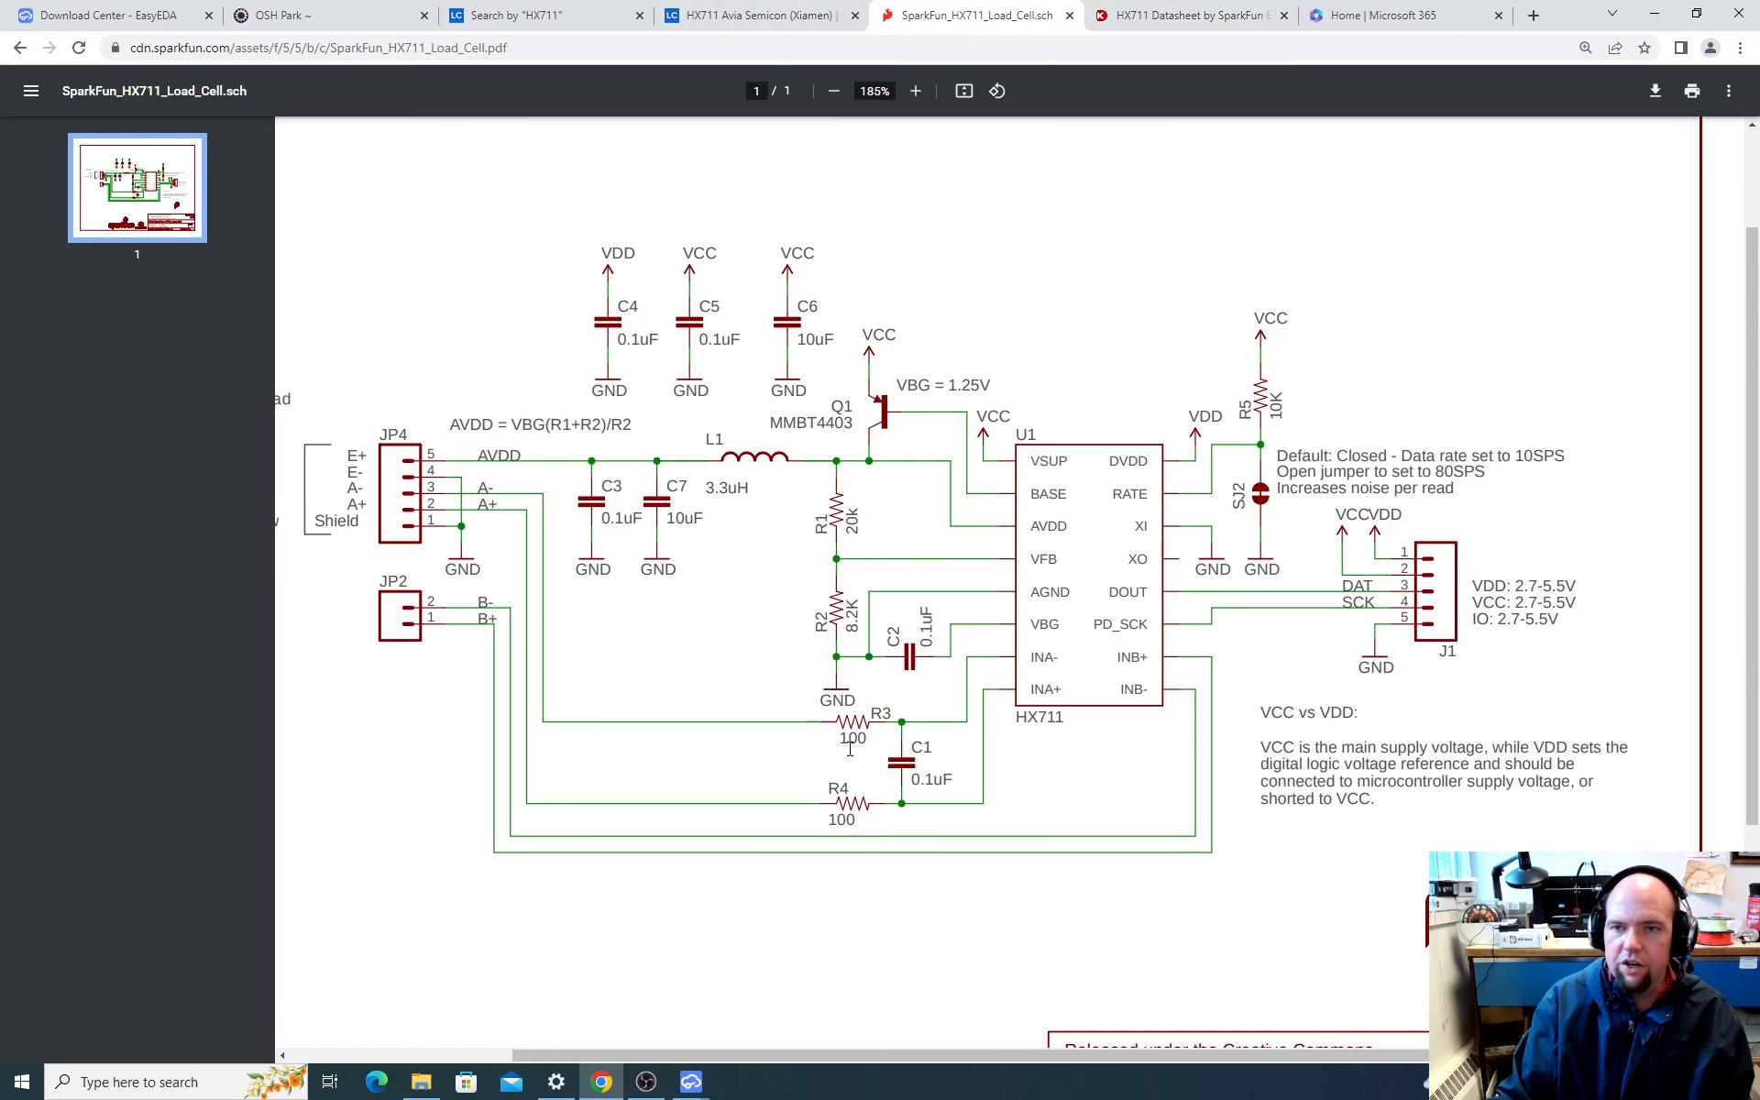
Step: Switch back to EasyEDA and search the component library for "100 R"
{"action": "key", "text": "alt+Tab"}
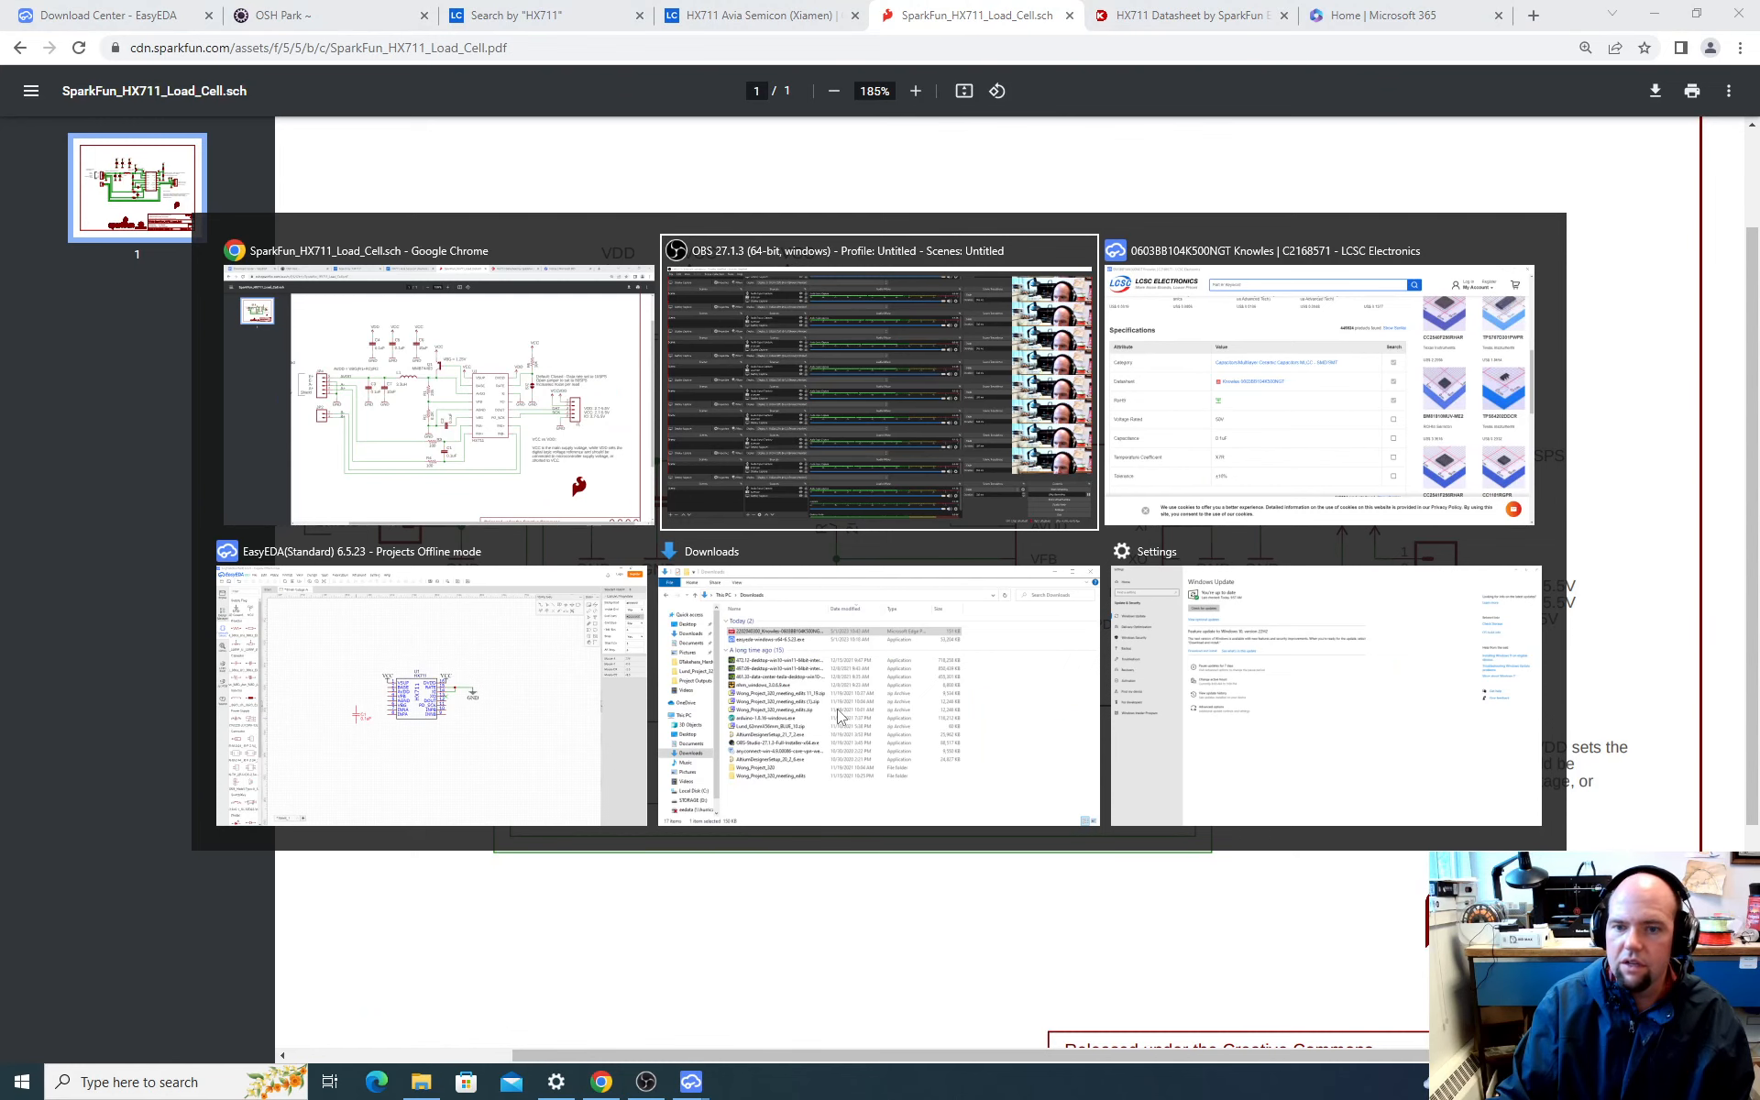
{"action": "key", "text": "alt+Tab"}
{"action": "key", "text": "alt+Tab"}
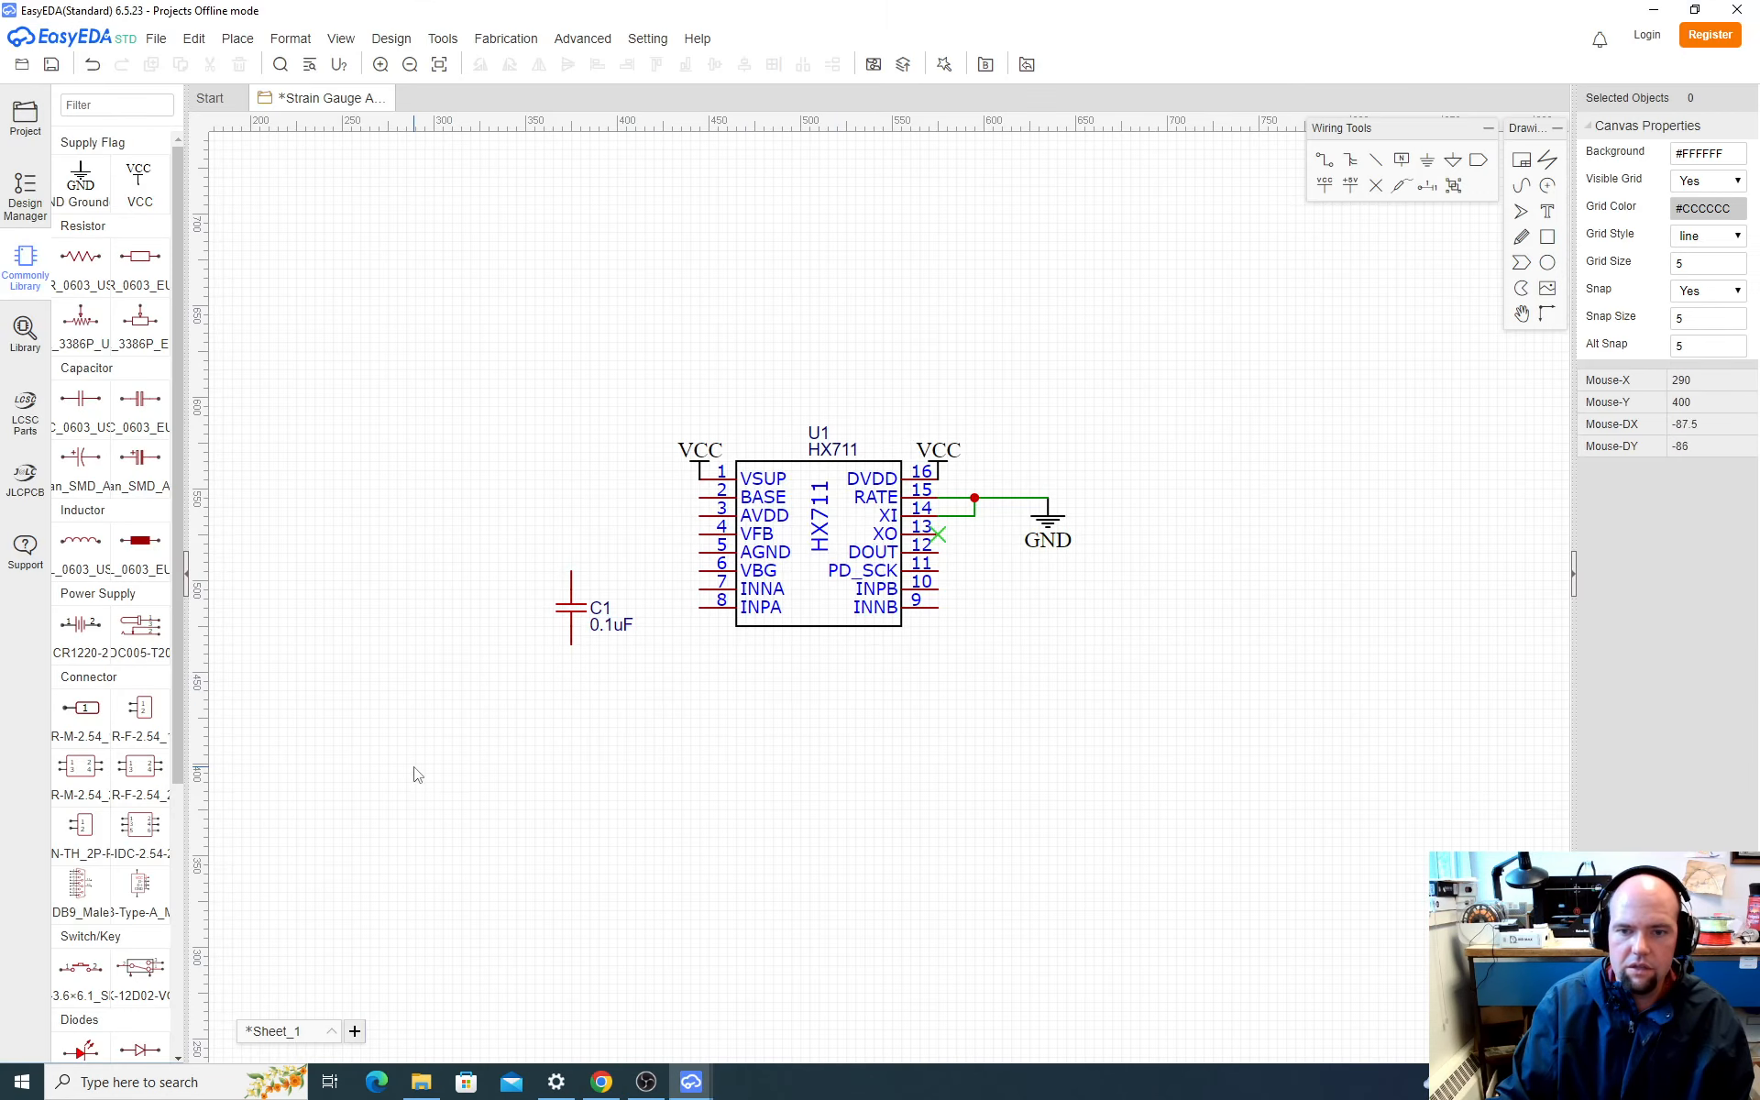
{"action": "left_click", "coordinate": [37, 330]}
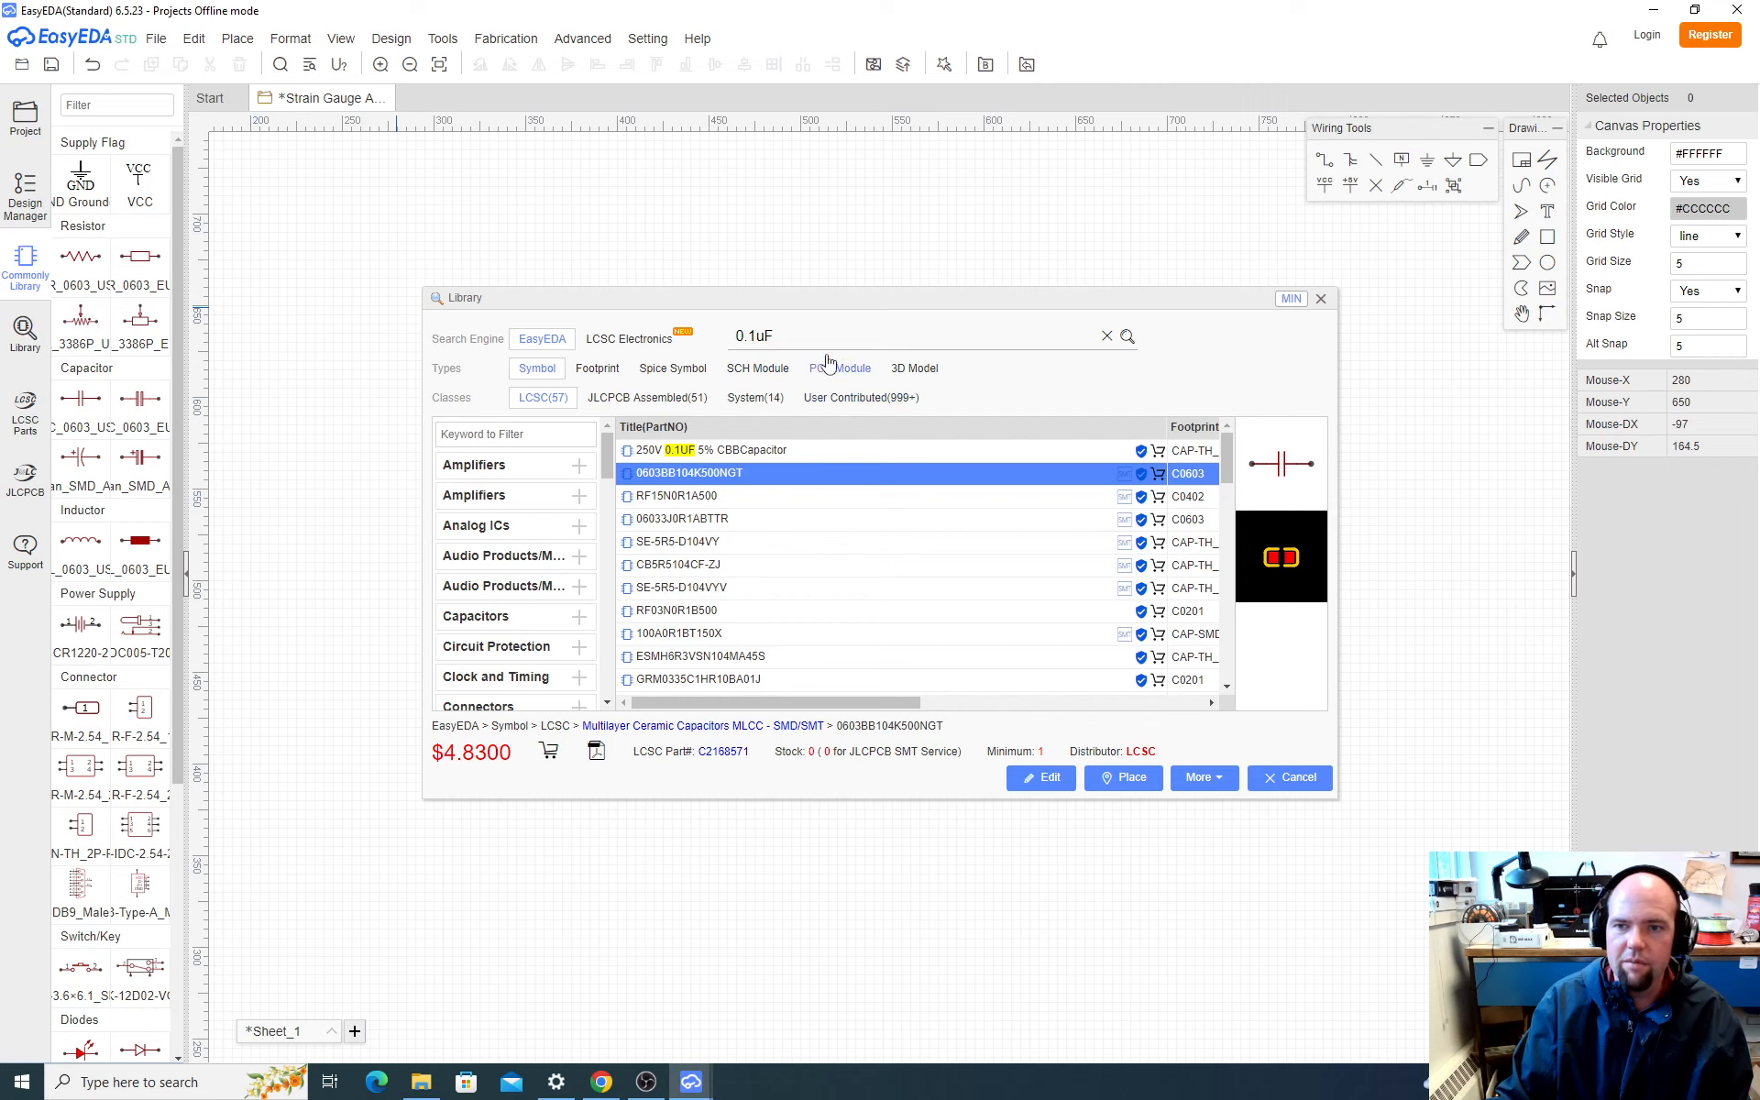
{"action": "type", "text": "100 R"}
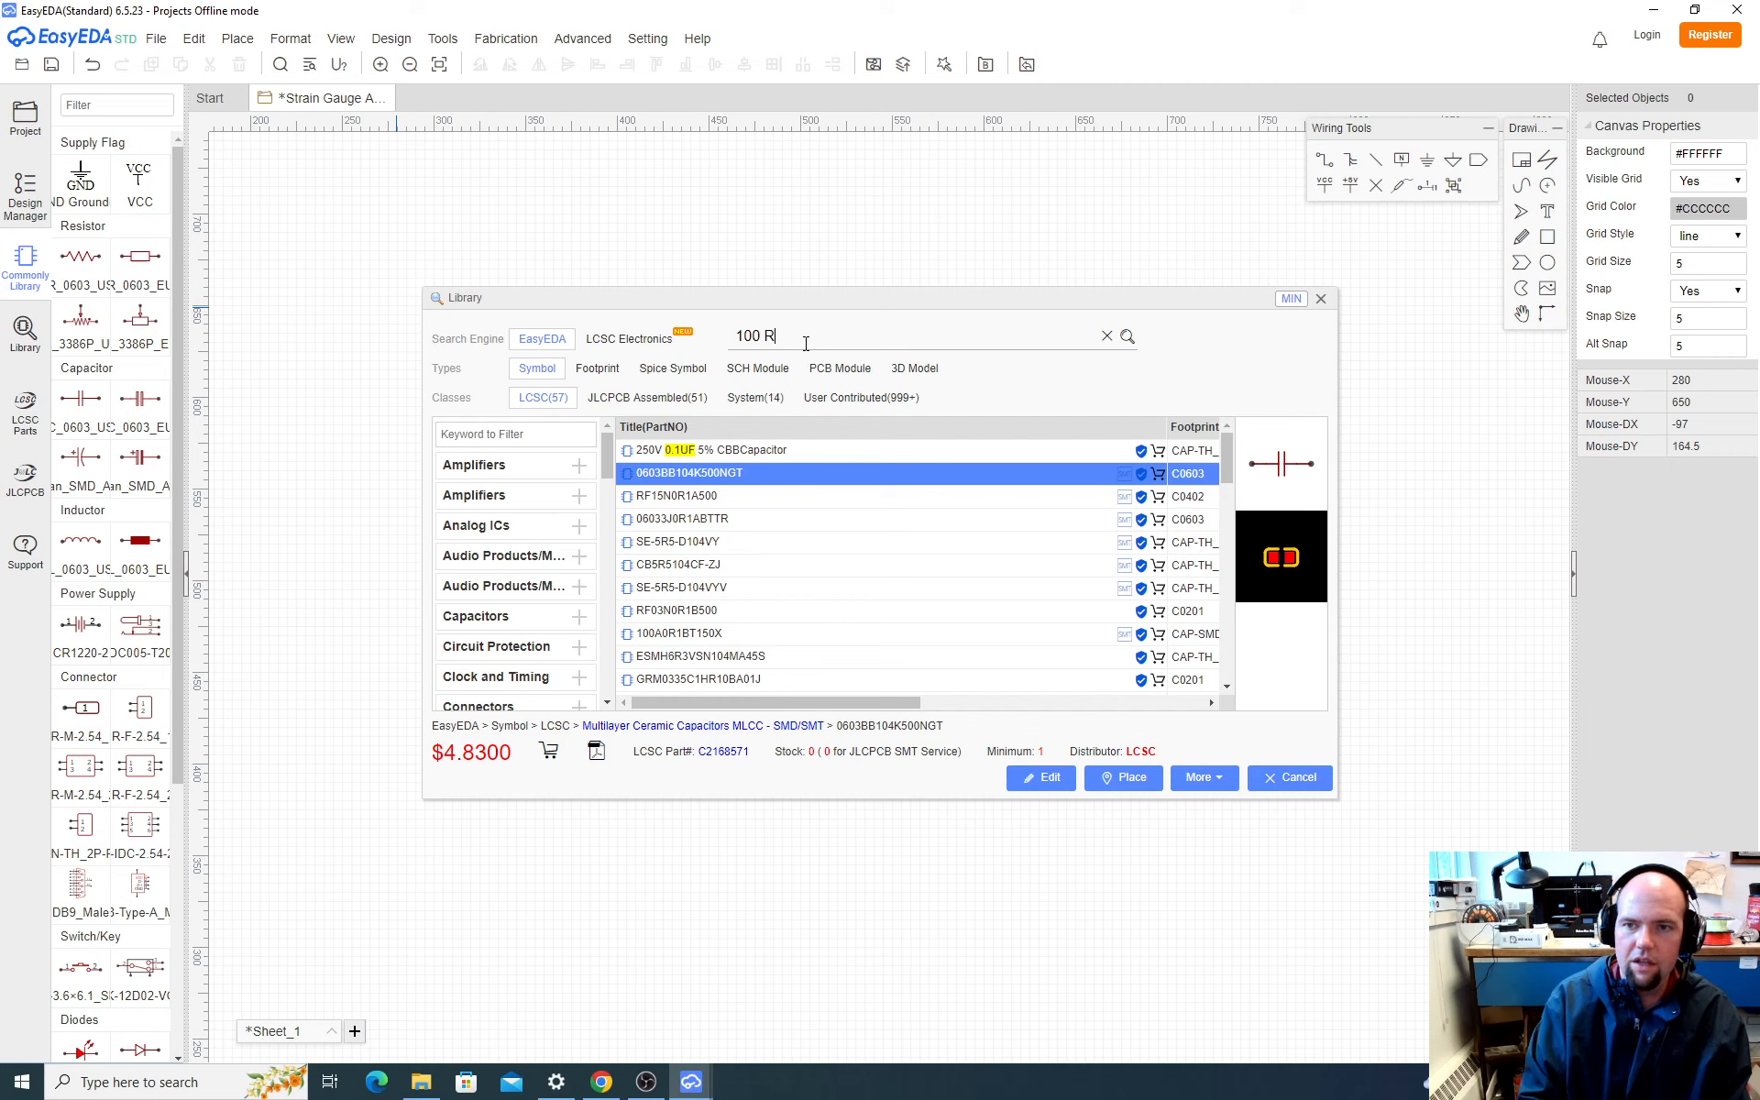
{"action": "key", "text": "Return"}
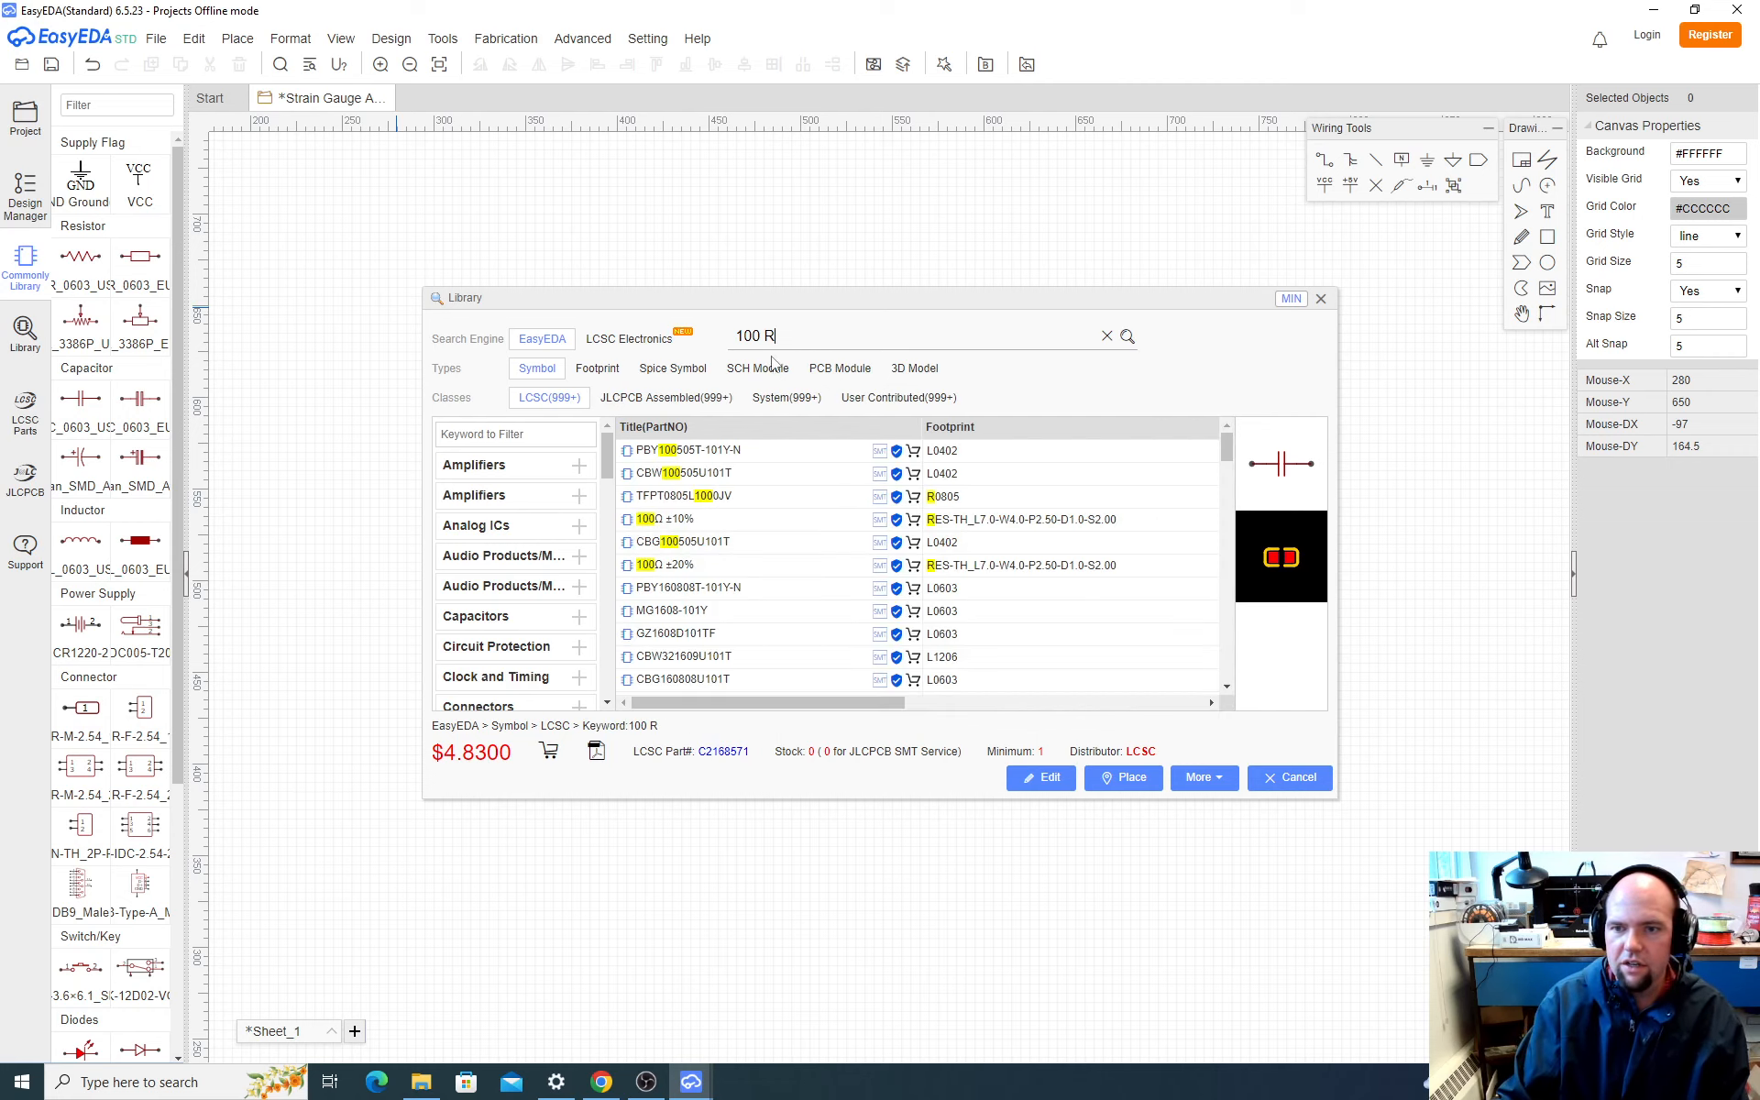
{"action": "mouse_move", "coordinate": [828, 703]}
{"action": "left_mouse_down"}
{"action": "mouse_move", "coordinate": [887, 708]}
{"action": "mouse_move", "coordinate": [794, 702]}
{"action": "left_mouse_up"}
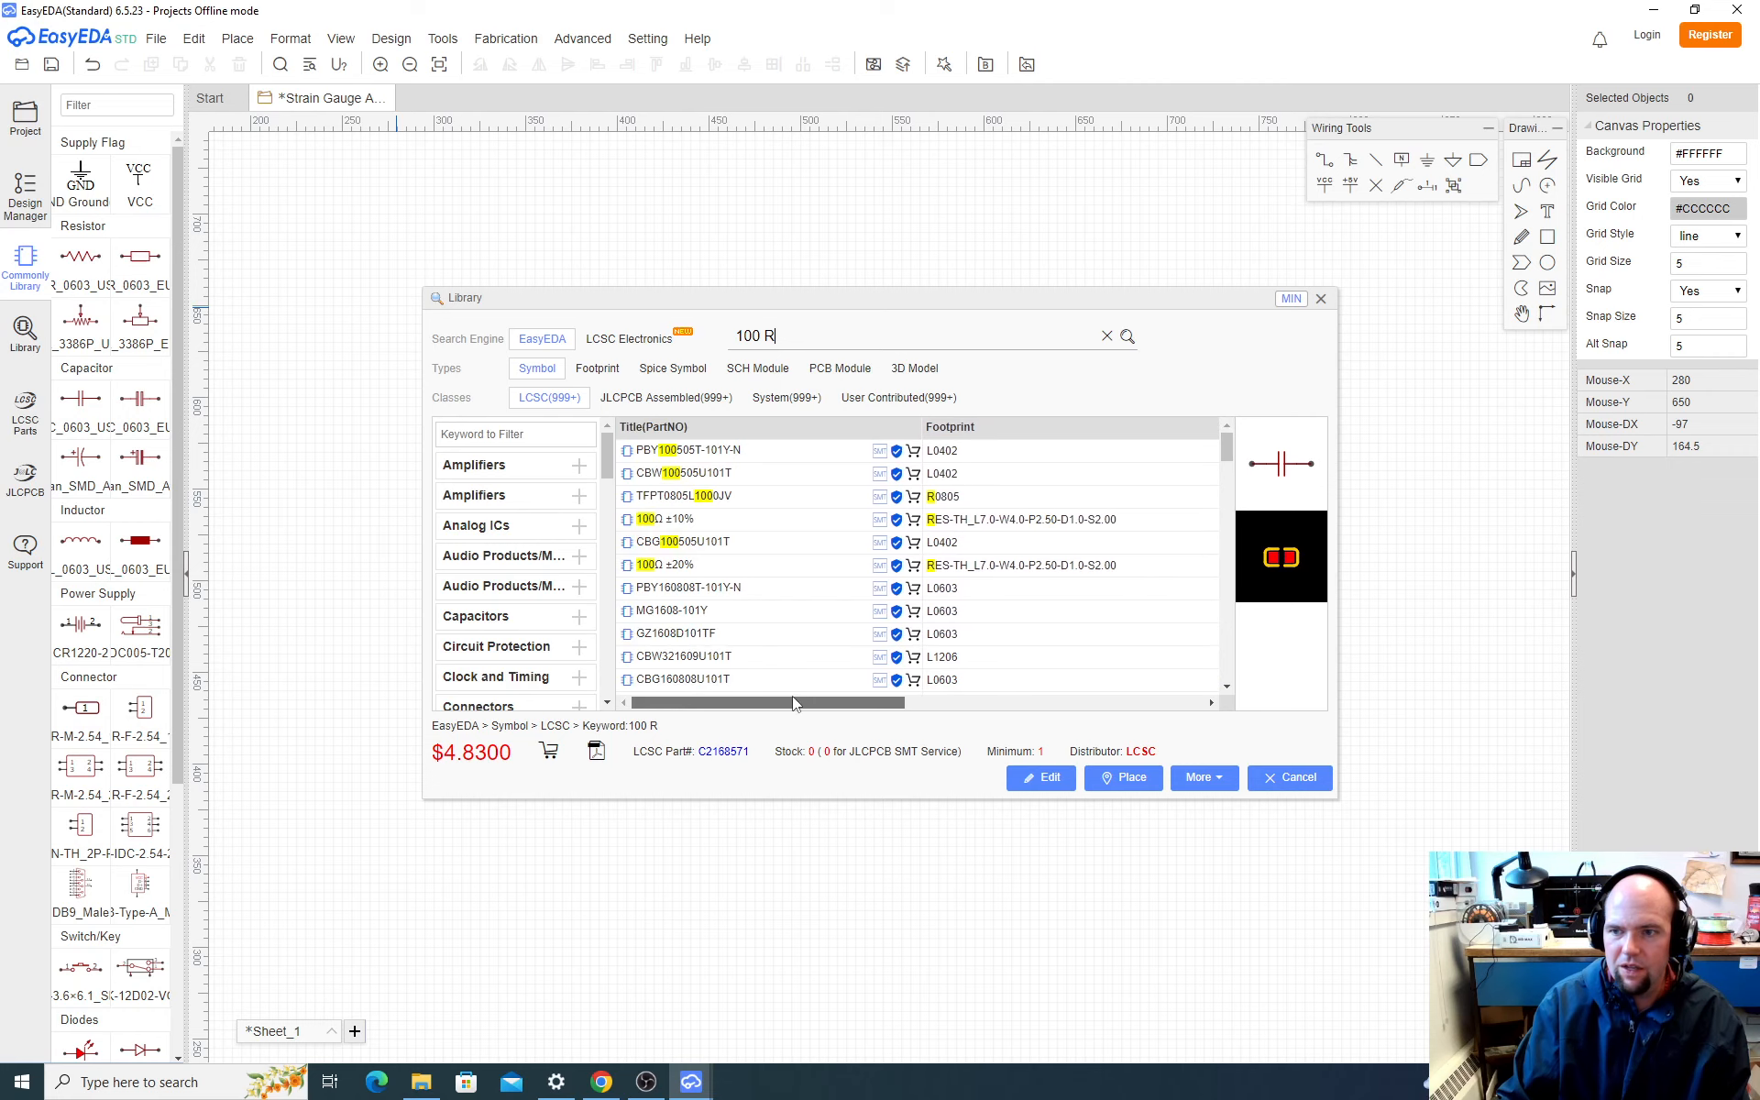
Step: Correct the component library search term to "100R" and run the search again
{"action": "left_click", "coordinate": [765, 337]}
{"action": "key", "text": "BackSpace"}
{"action": "key", "text": "Return"}
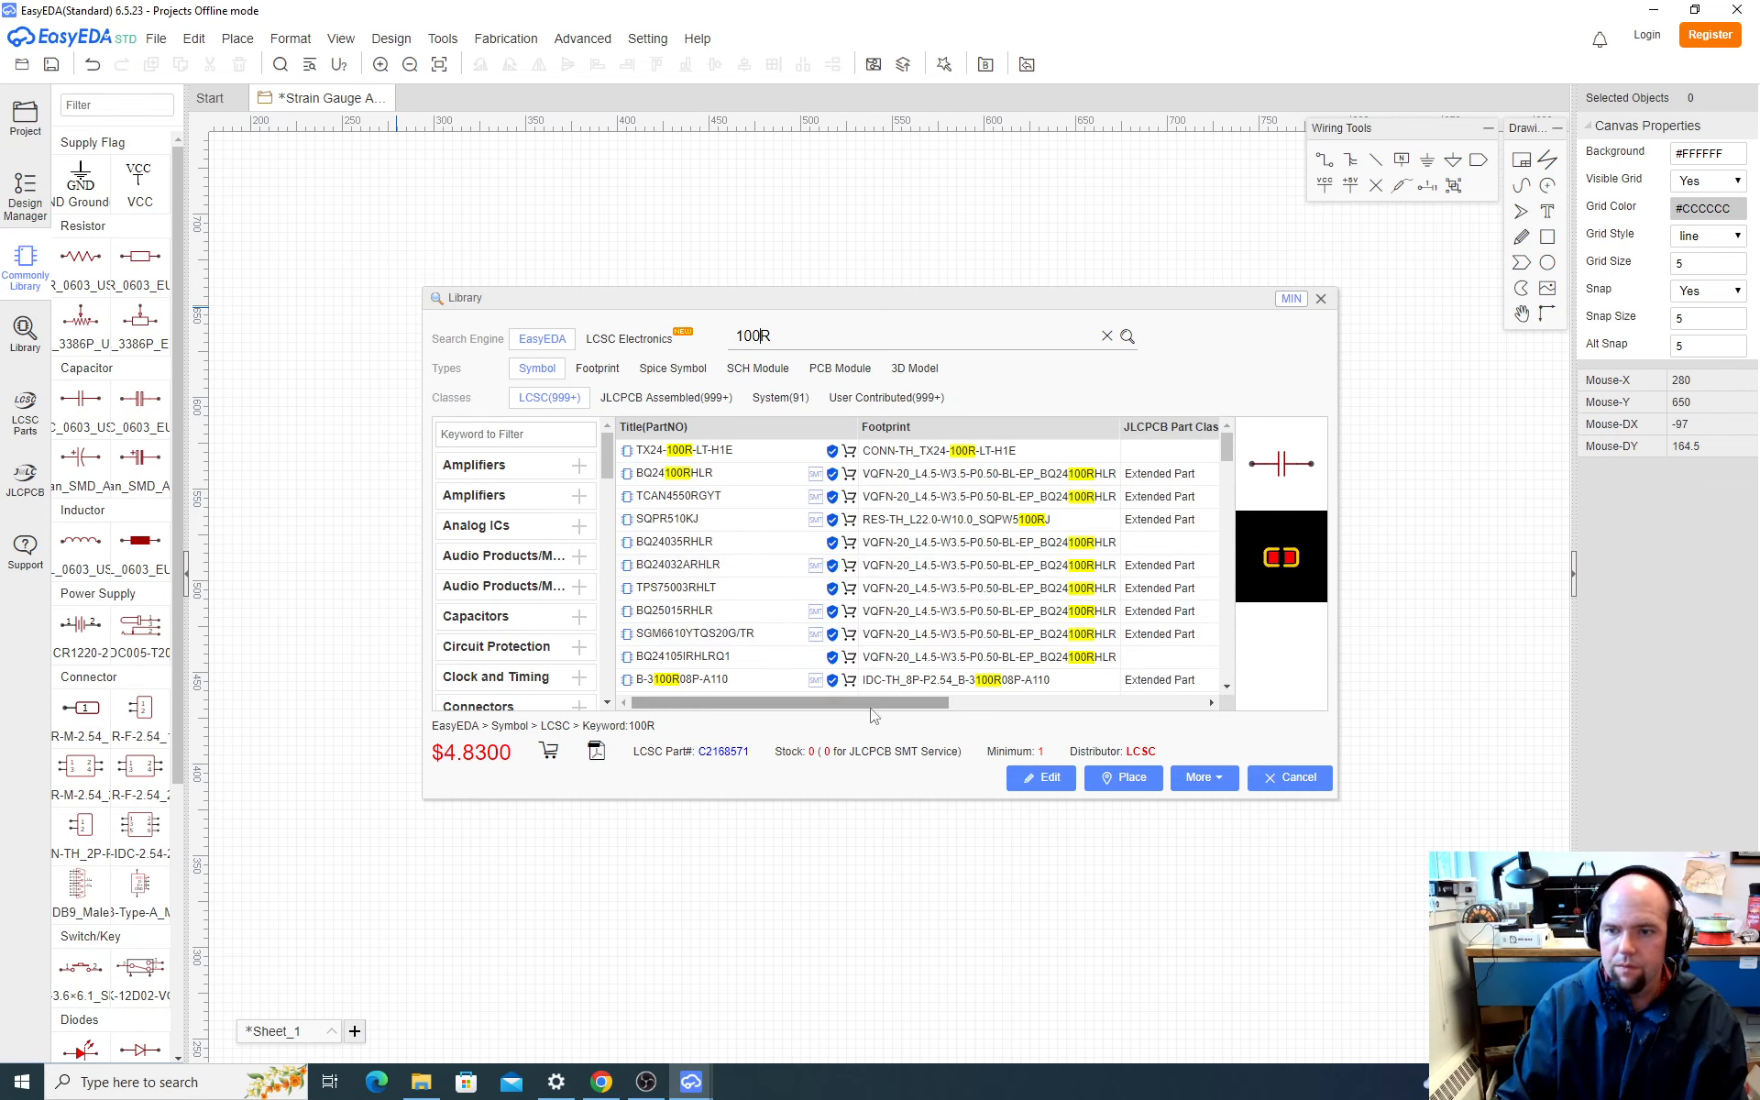
Step: Find the 100Ω resistor RT0603DRD07100RL with the R0603 footprint among the library results and select it
{"action": "left_click_drag", "start_coordinate": [872, 714], "coordinate": [904, 688]}
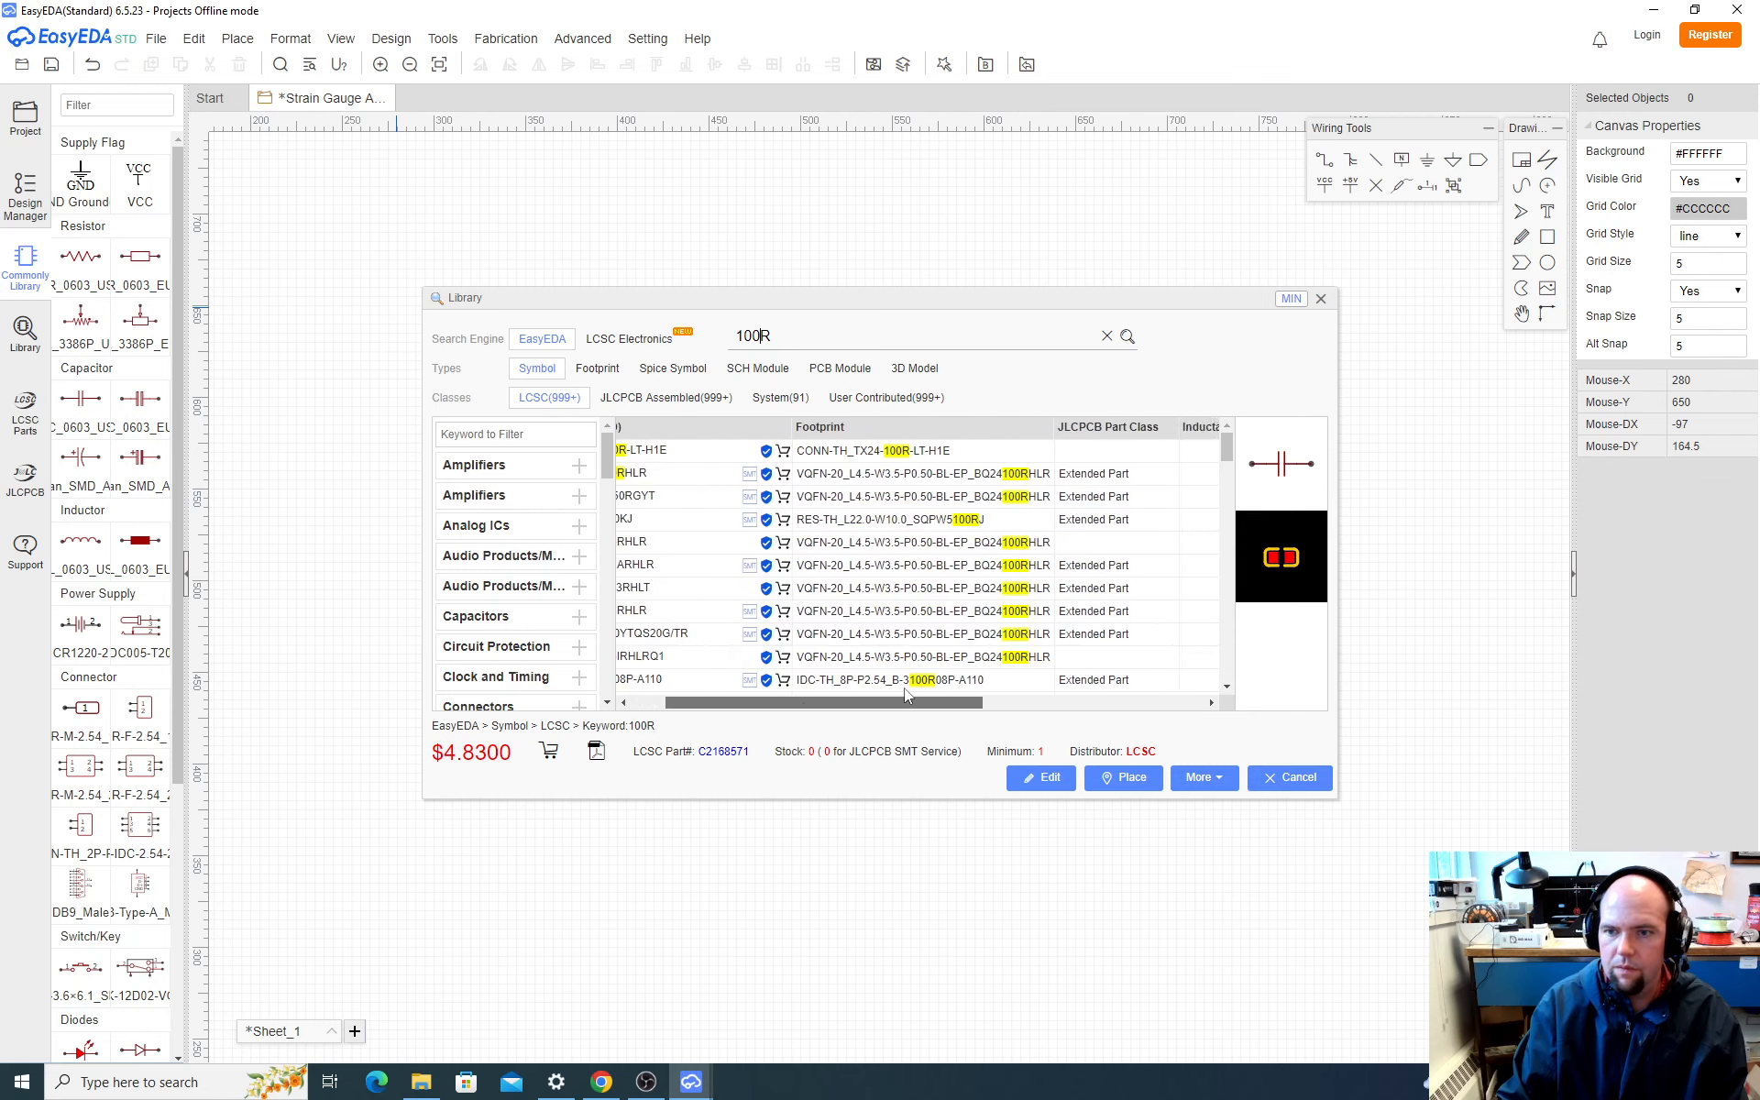
{"action": "scroll", "coordinate": [907, 587], "scroll_direction": "down", "scroll_amount": 8}
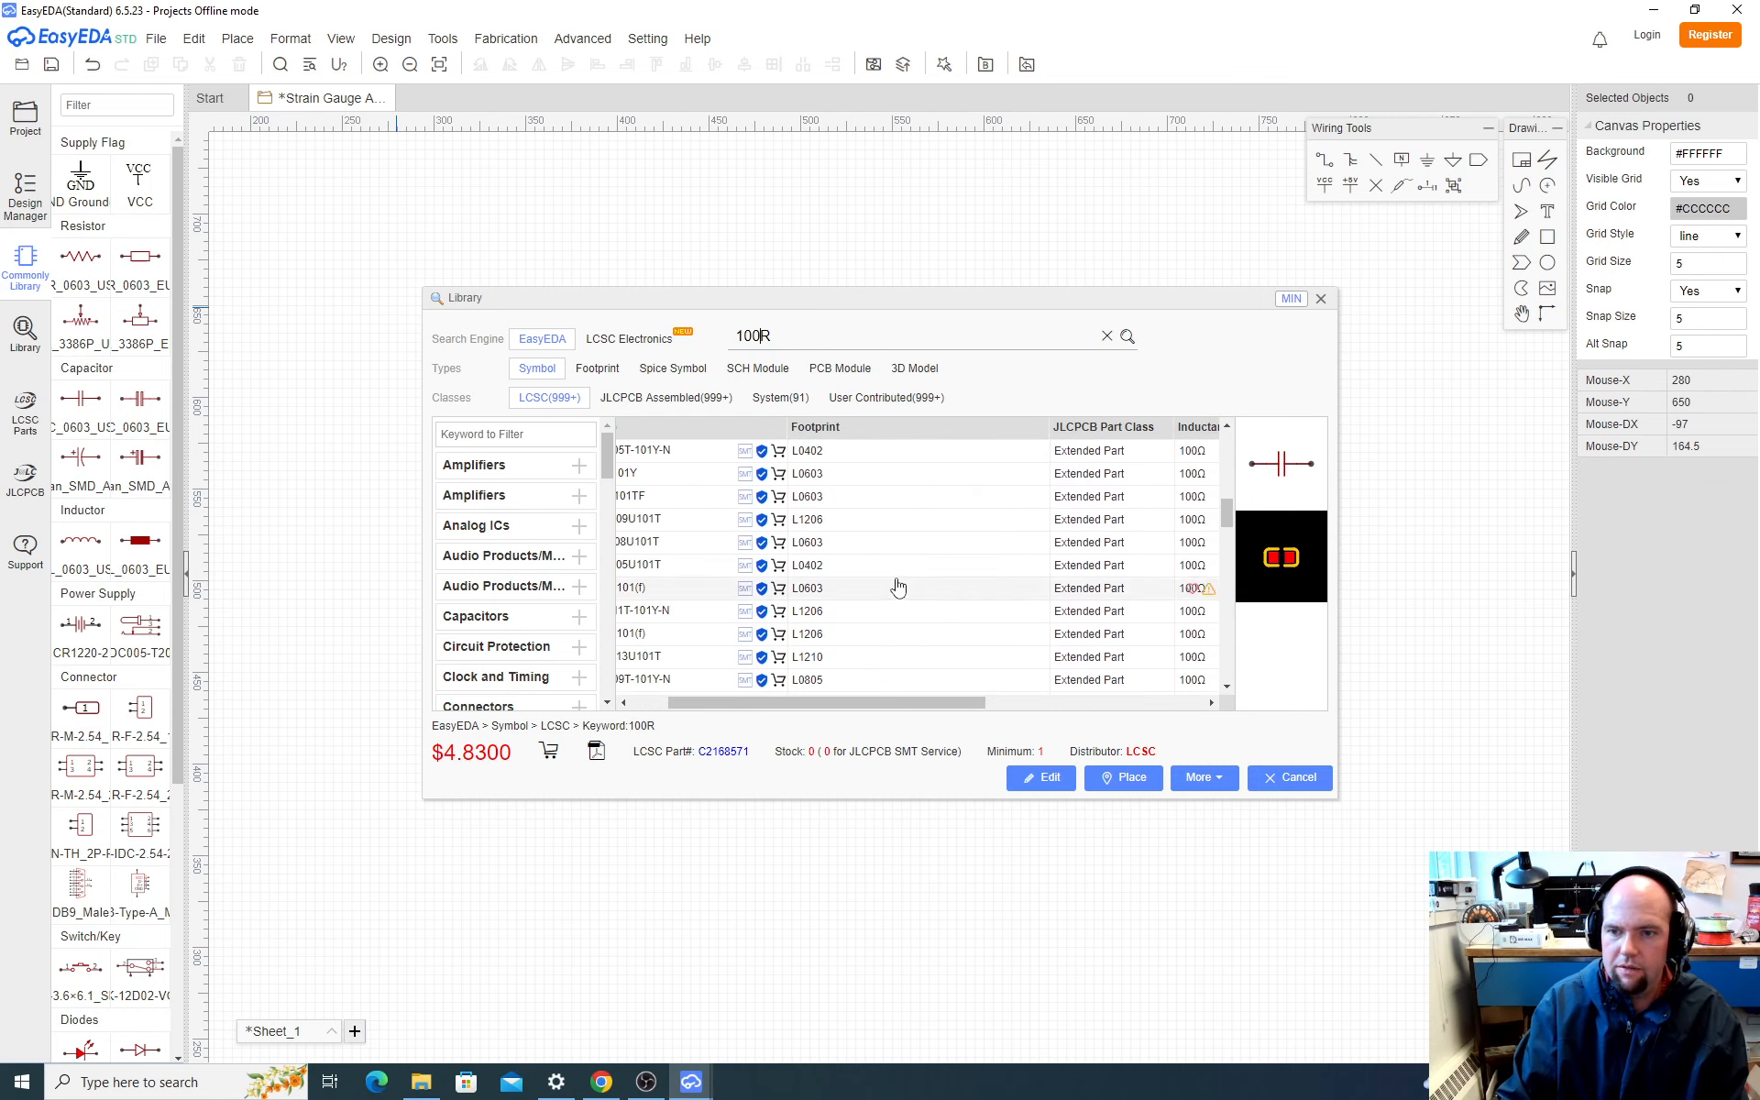
{"action": "scroll", "coordinate": [903, 588], "scroll_direction": "down", "scroll_amount": 3}
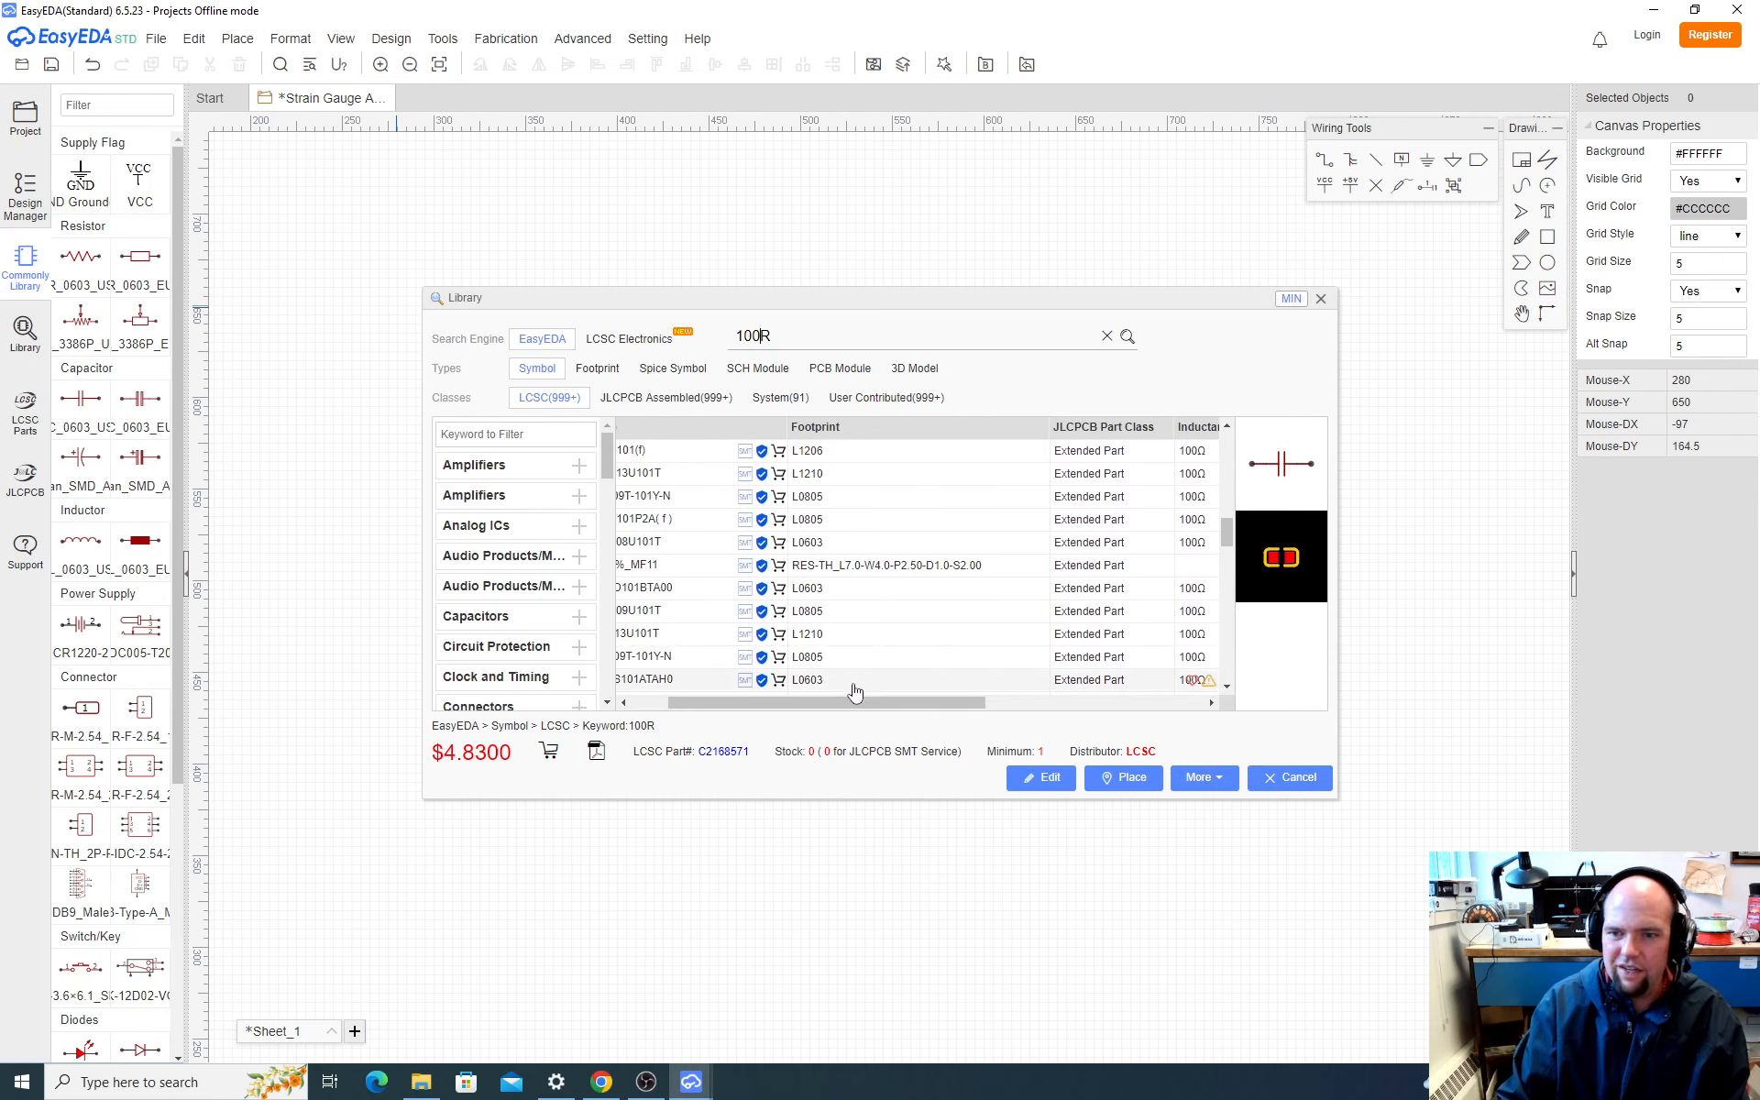
{"action": "mouse_move", "coordinate": [856, 704]}
{"action": "left_mouse_down"}
{"action": "mouse_move", "coordinate": [929, 709]}
{"action": "mouse_move", "coordinate": [876, 707]}
{"action": "left_mouse_up"}
{"action": "scroll", "coordinate": [862, 647], "scroll_direction": "down", "scroll_amount": 1}
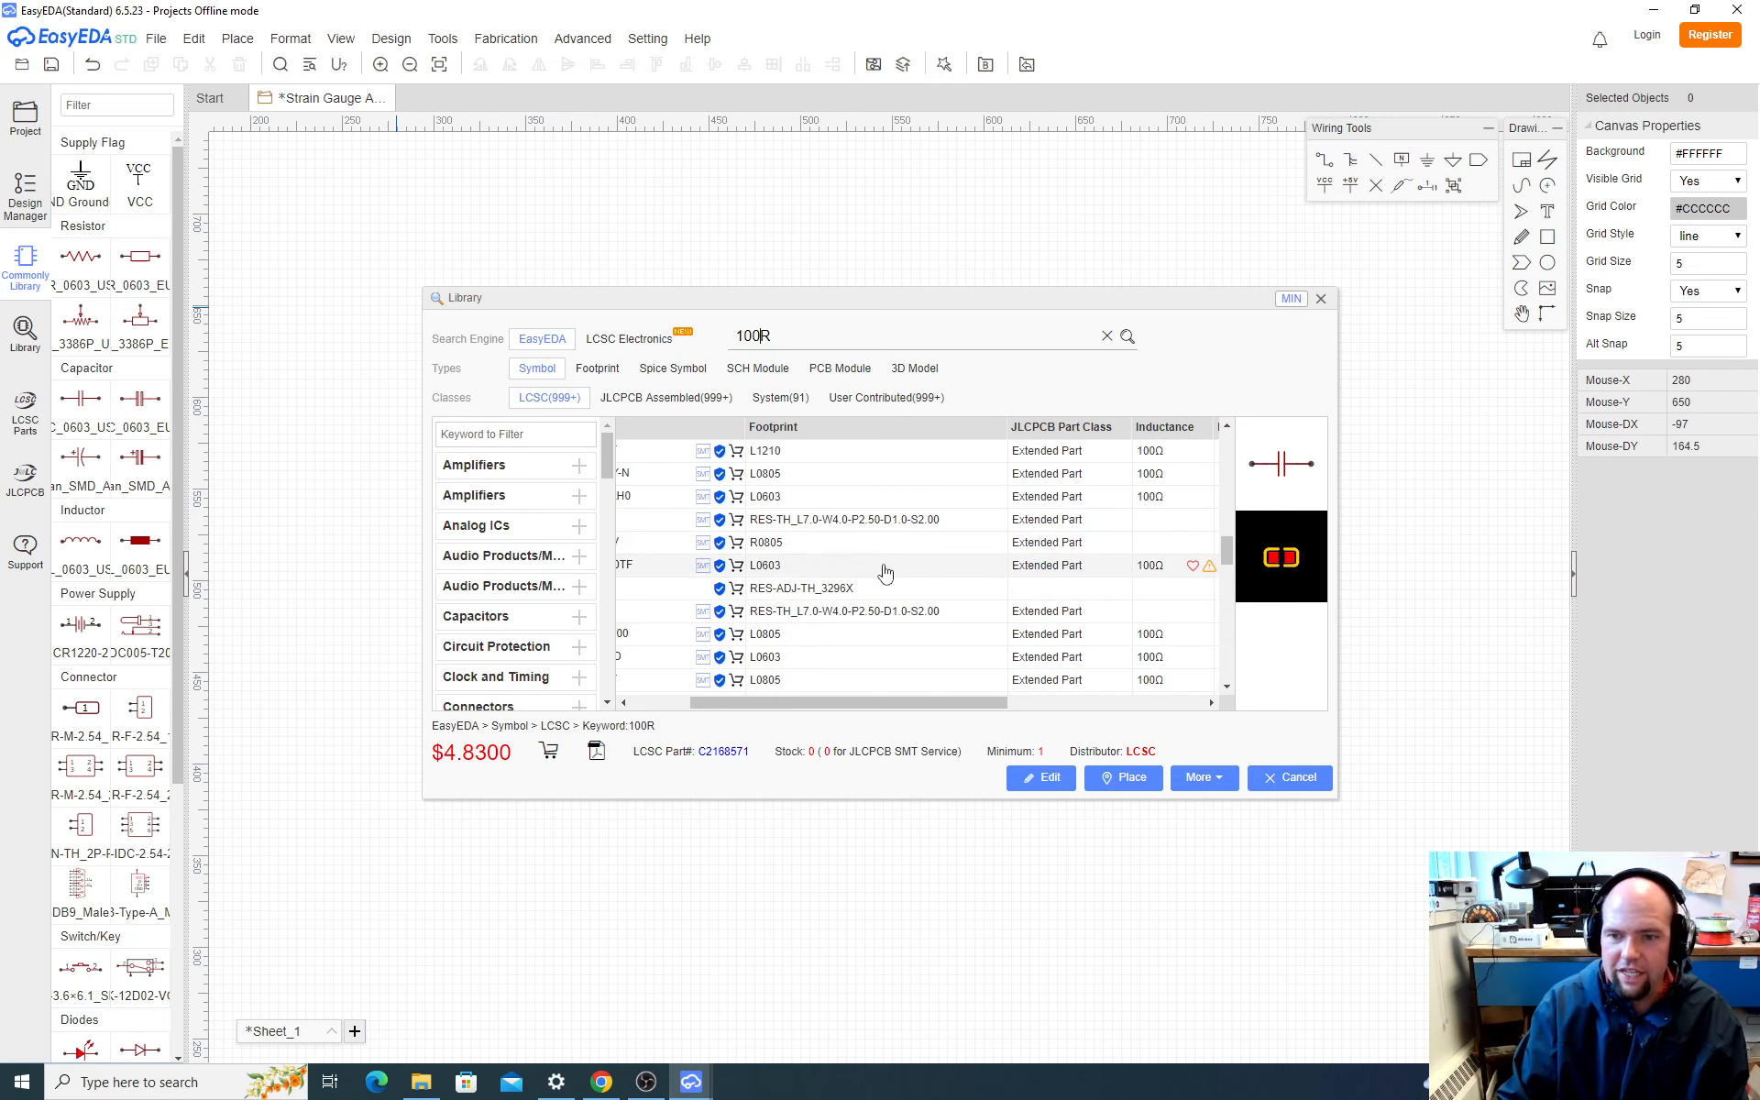
{"action": "scroll", "coordinate": [886, 573], "scroll_direction": "down", "scroll_amount": 2}
{"action": "scroll", "coordinate": [882, 572], "scroll_direction": "down", "scroll_amount": 2}
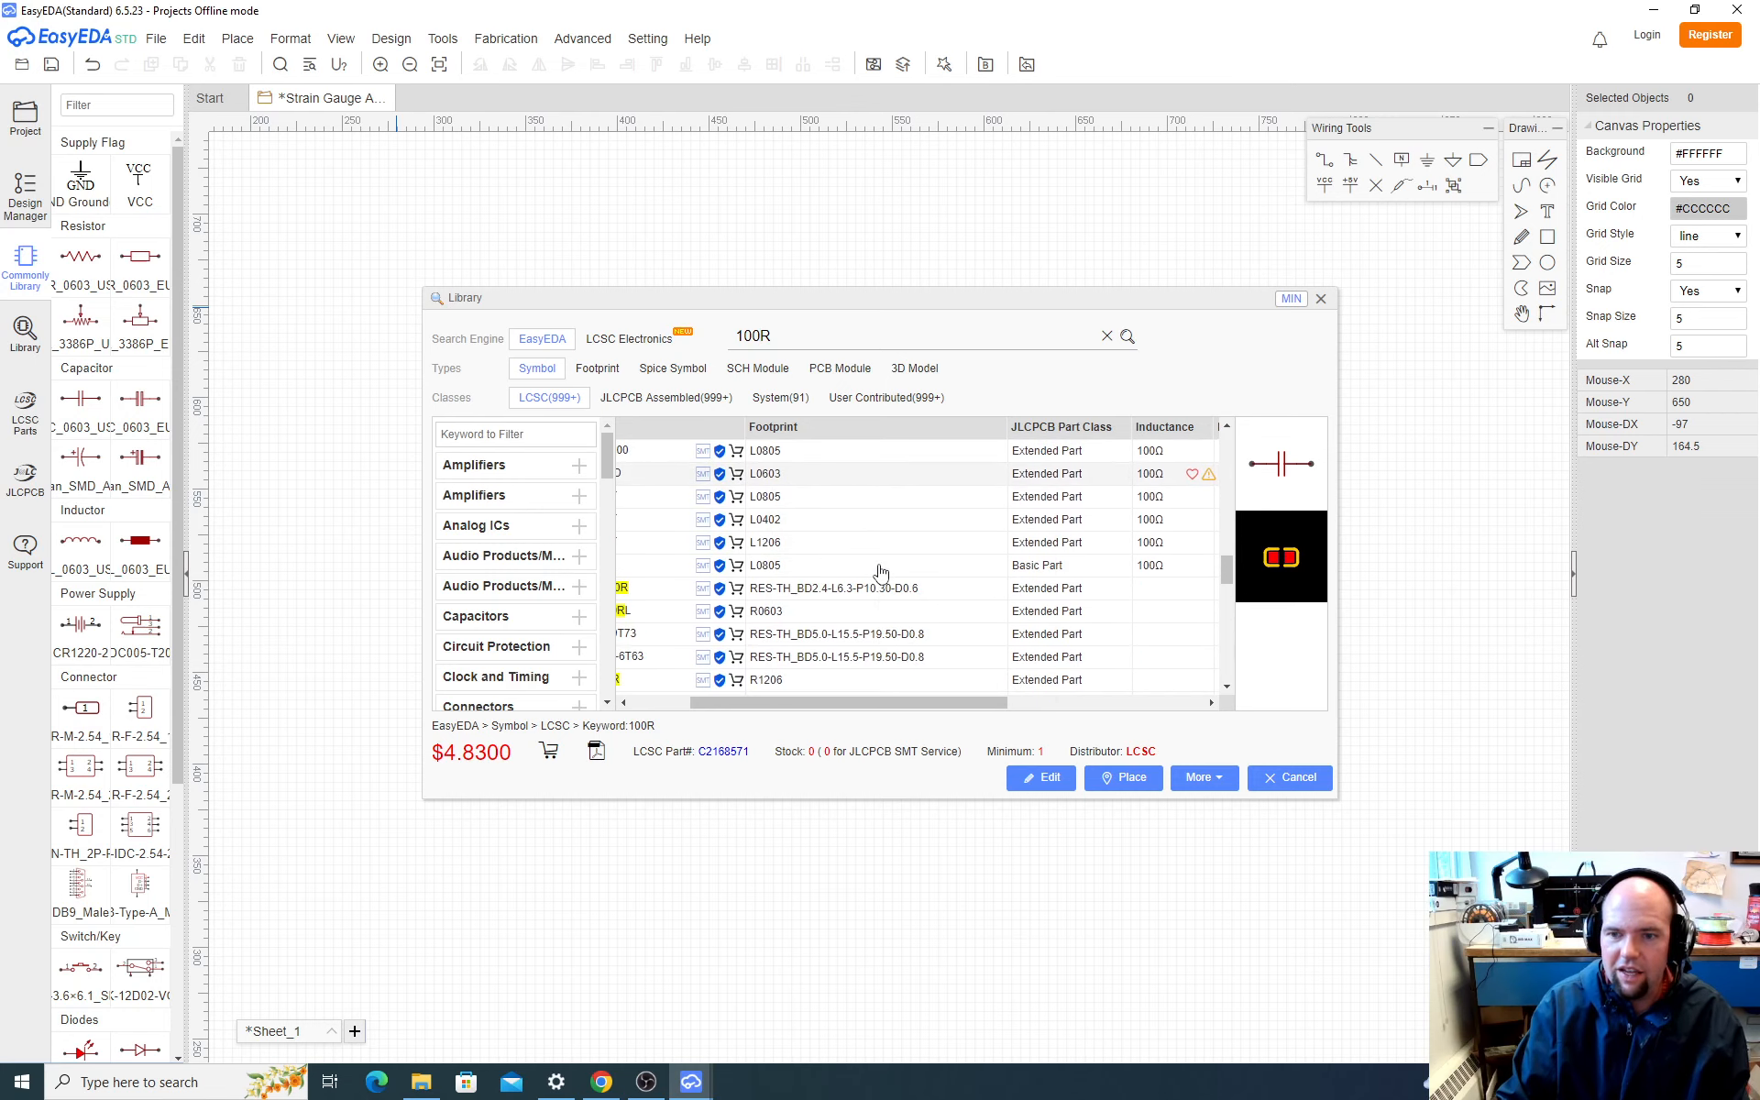
{"action": "scroll", "coordinate": [881, 572], "scroll_direction": "down", "scroll_amount": 2}
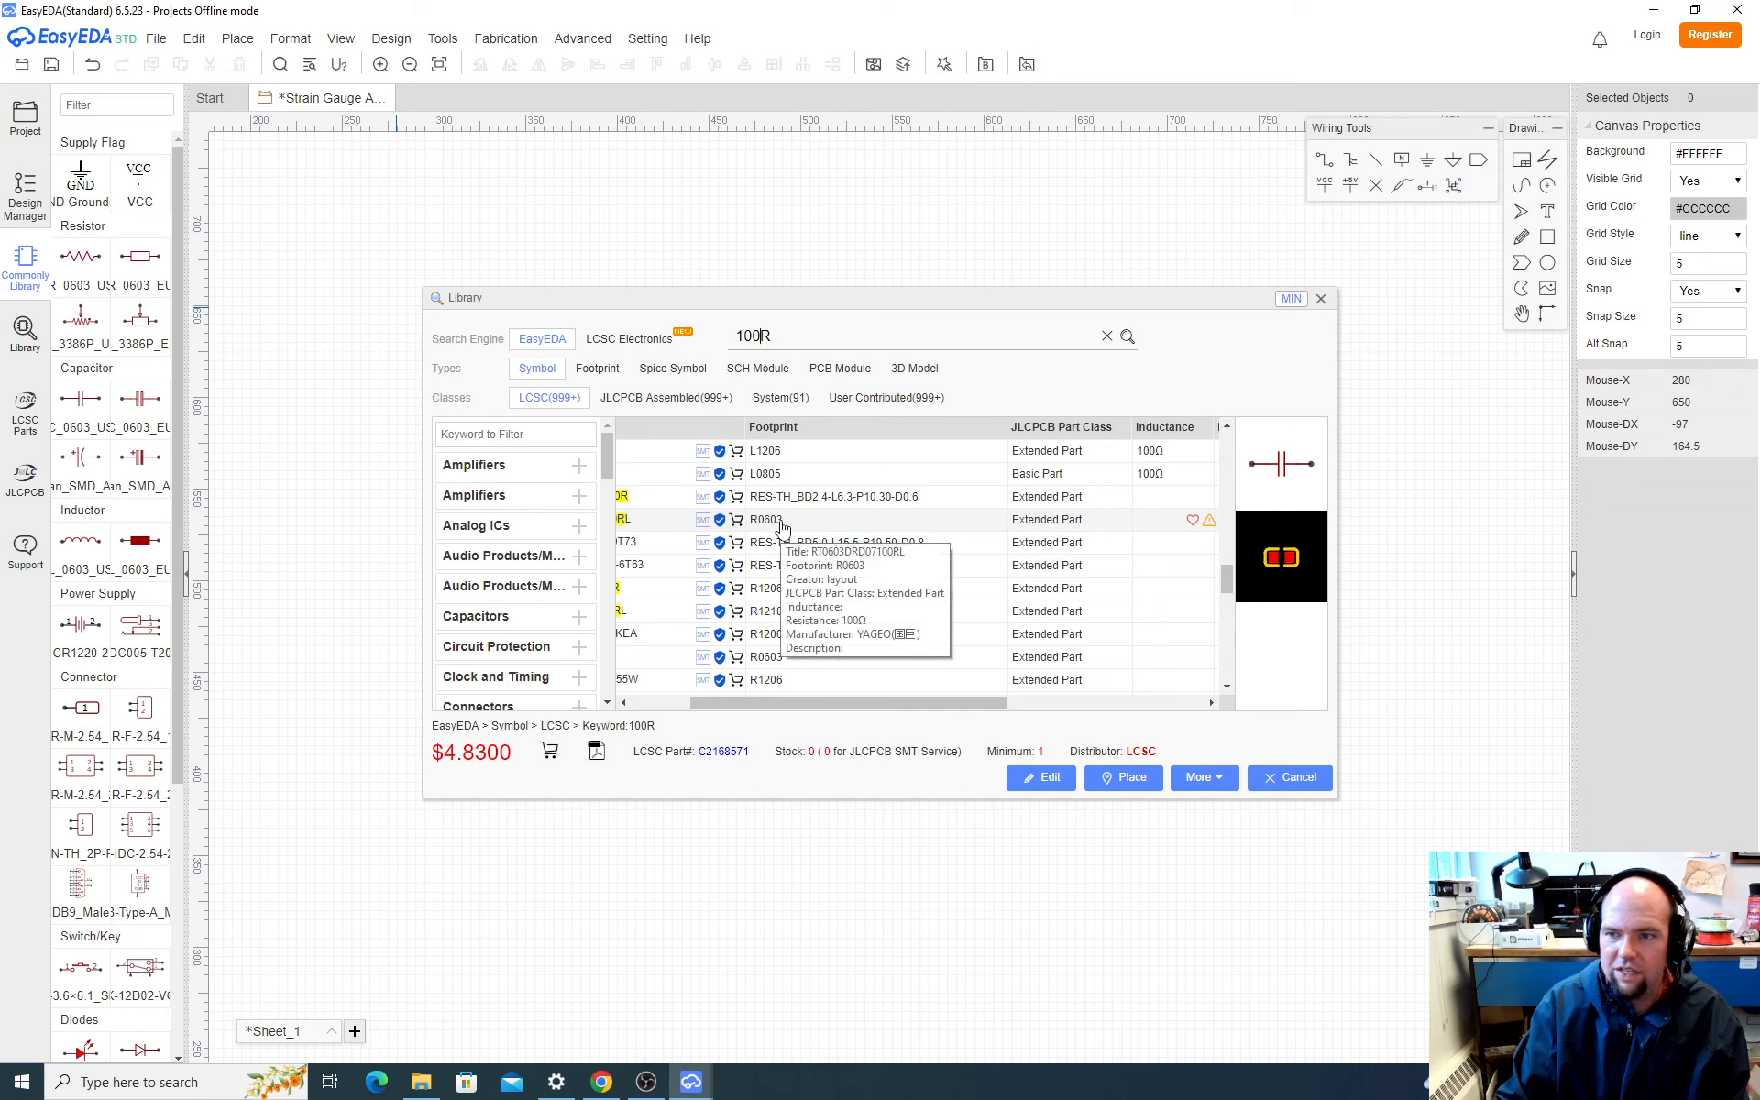
{"action": "left_click", "coordinate": [782, 526]}
{"action": "left_click_drag", "start_coordinate": [831, 709], "coordinate": [756, 697]}
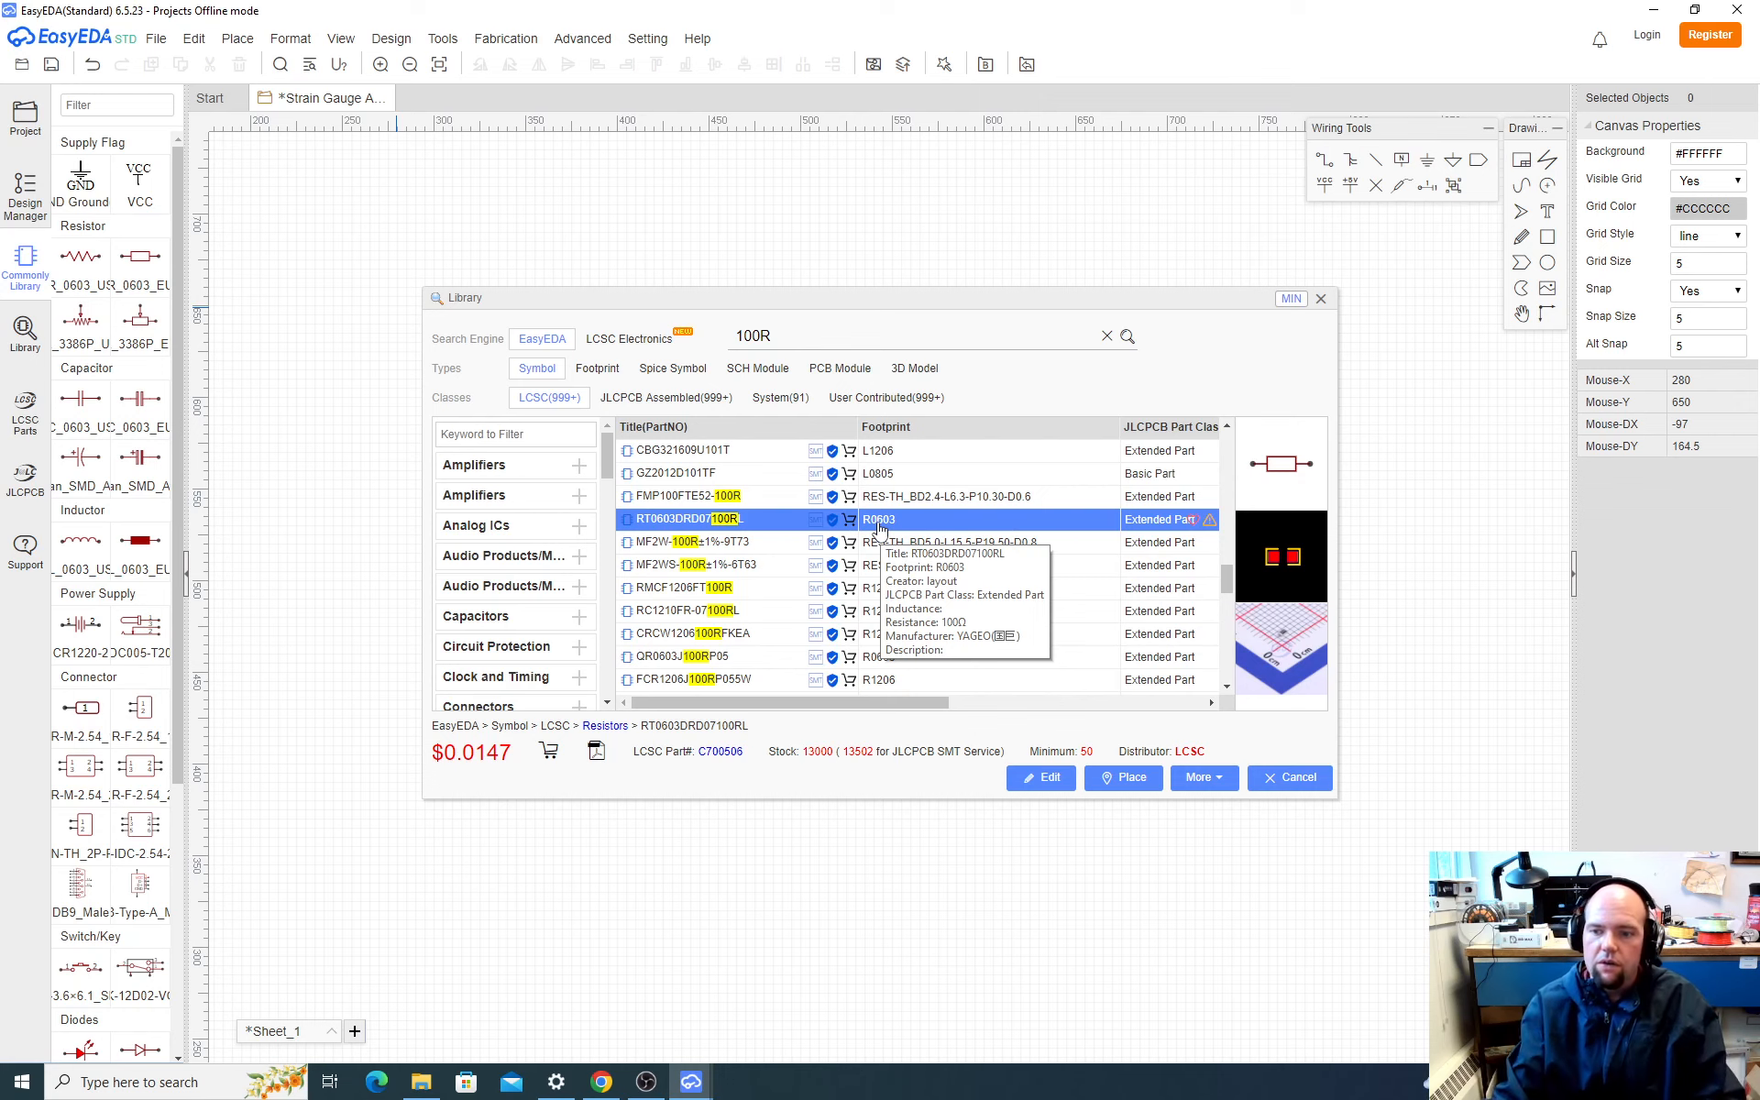
Step: Place two of the 100Ω resistors to the left of capacitor C1, one level with each of its ends
{"action": "left_click", "coordinate": [1126, 779]}
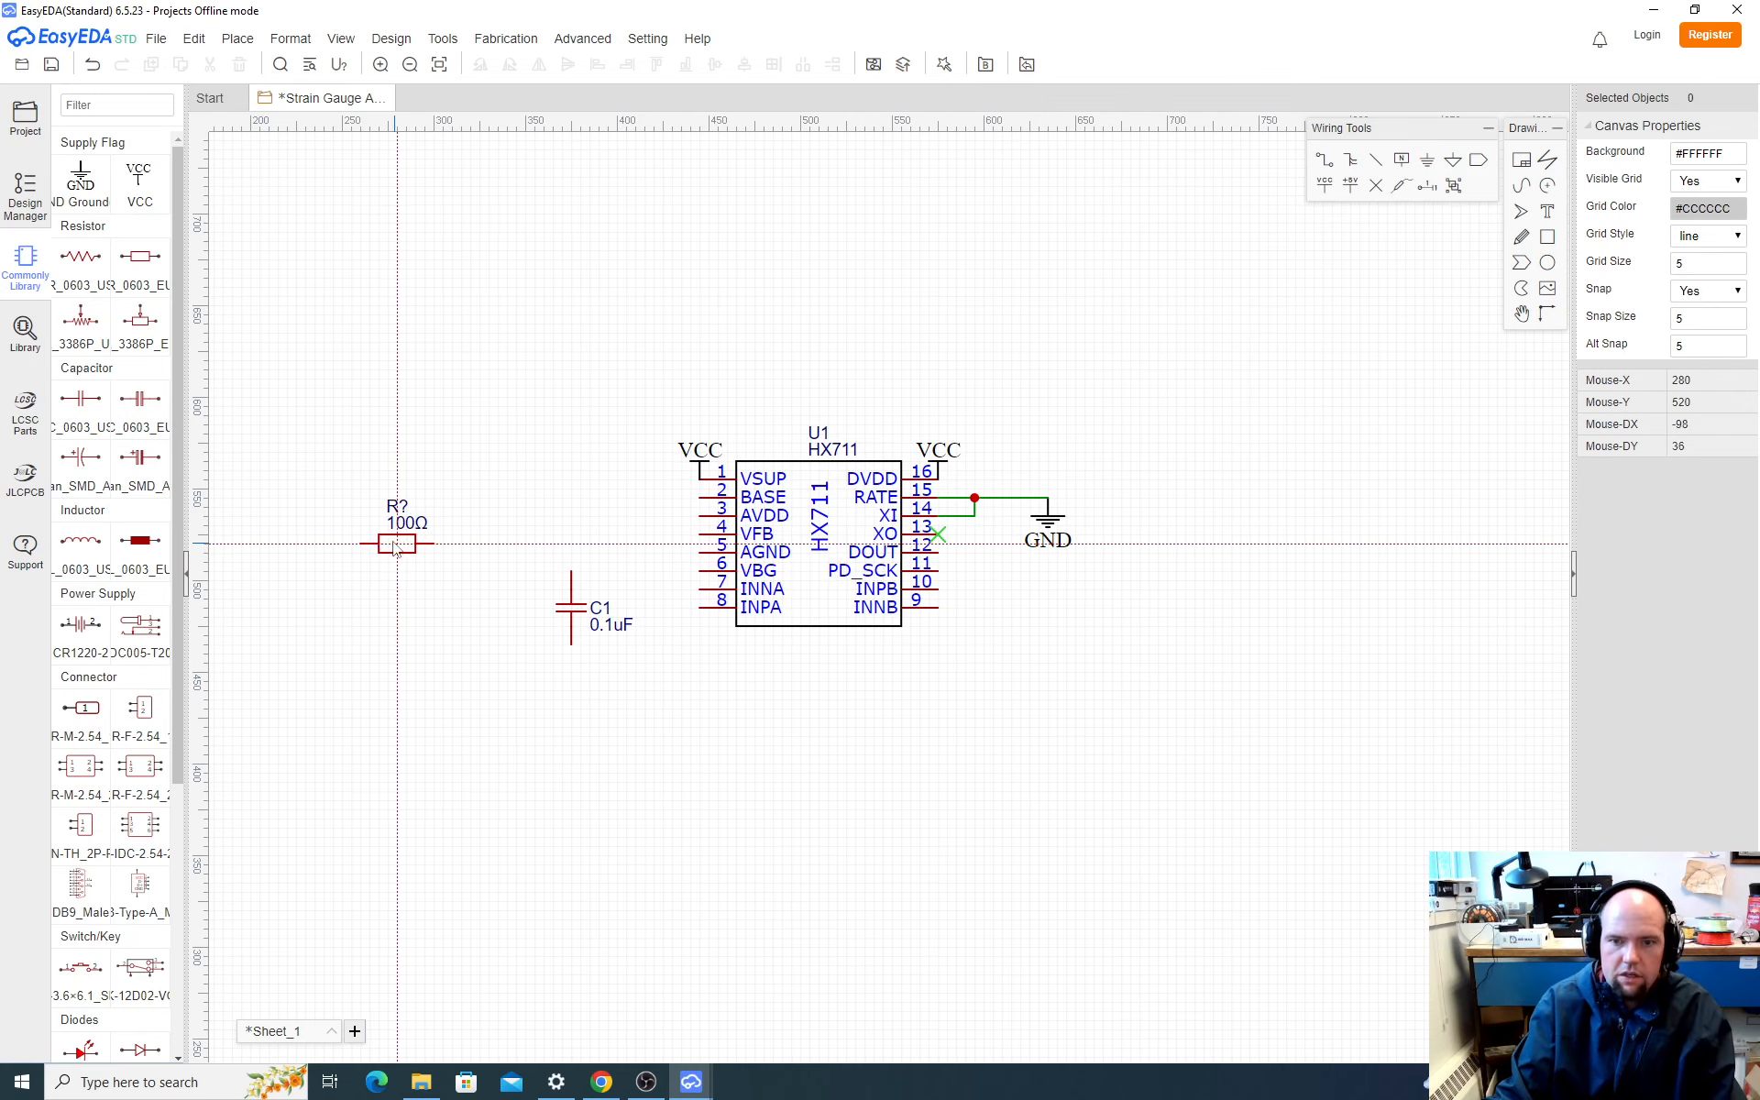
{"action": "left_click", "coordinate": [503, 573]}
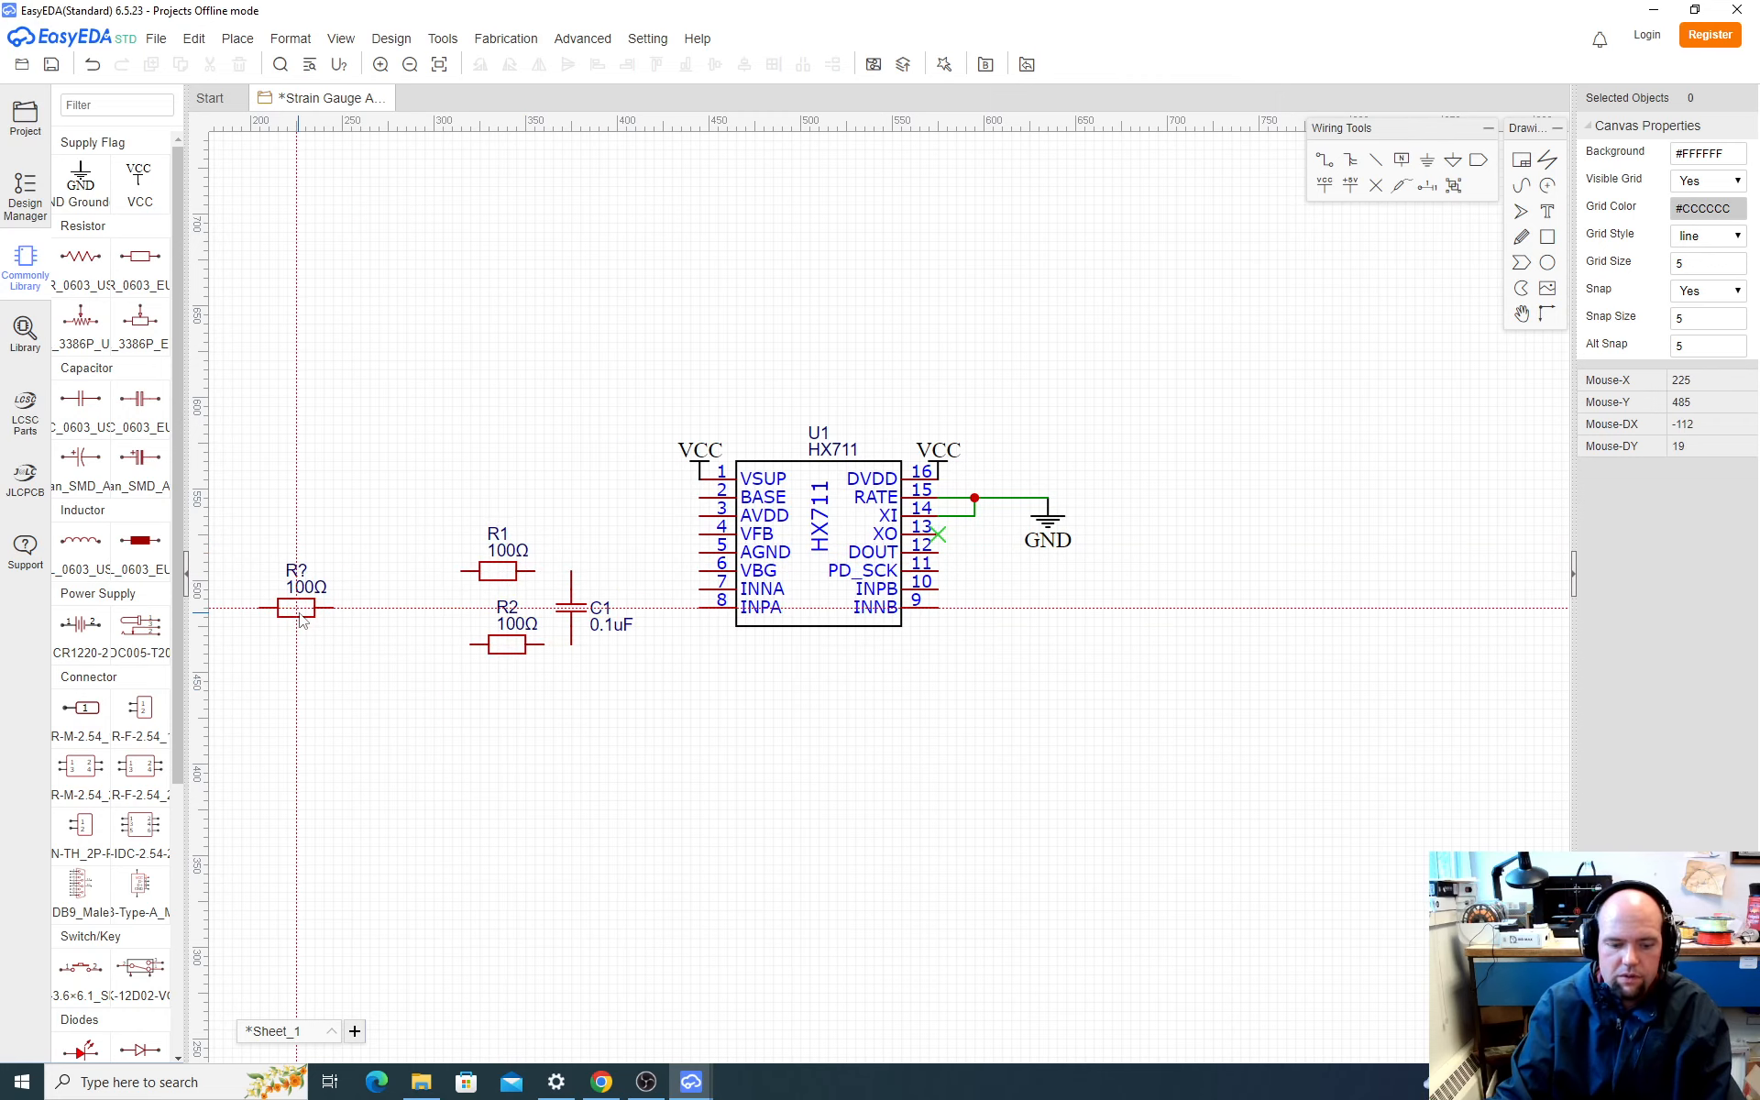
{"action": "left_click", "coordinate": [493, 646]}
{"action": "key", "text": "Escape"}
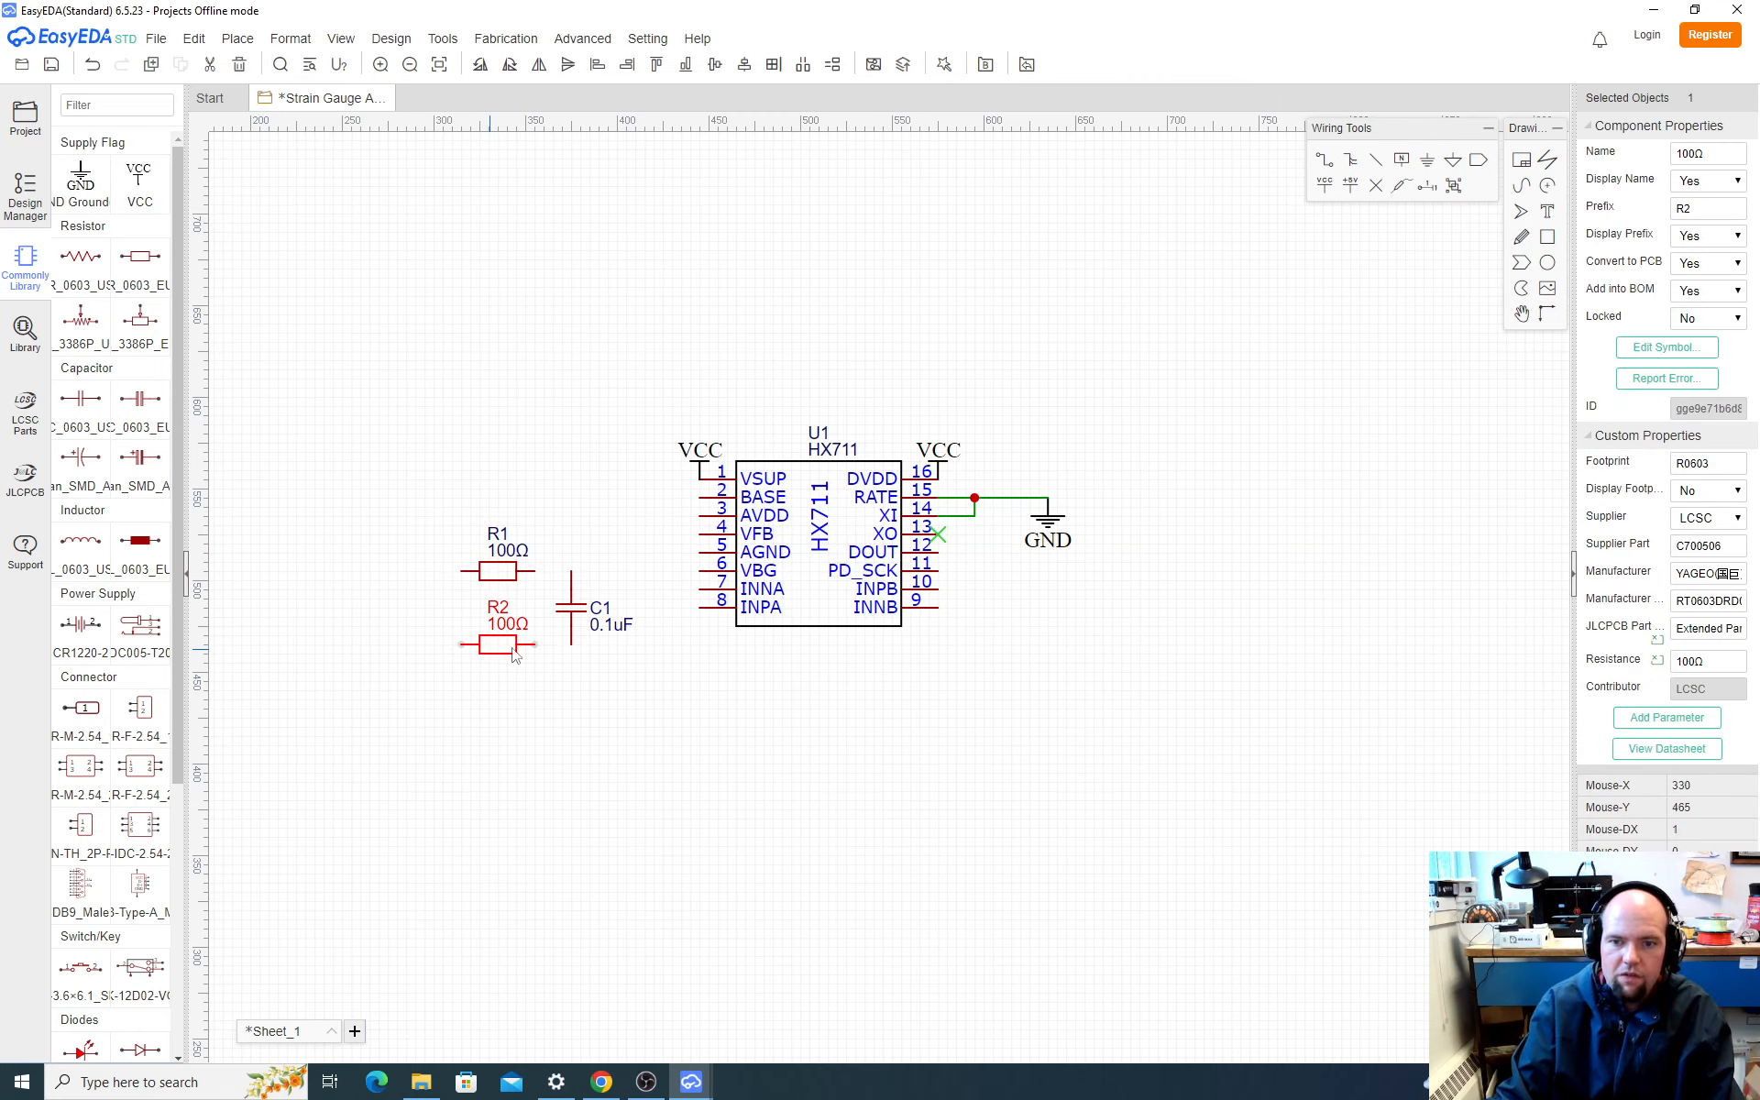
Step: Check SparkFun's schematic in Chrome, return to EasyEDA, and wire R1 to C1's upper end and R2 to its lower end
{"action": "key", "text": "alt+Tab"}
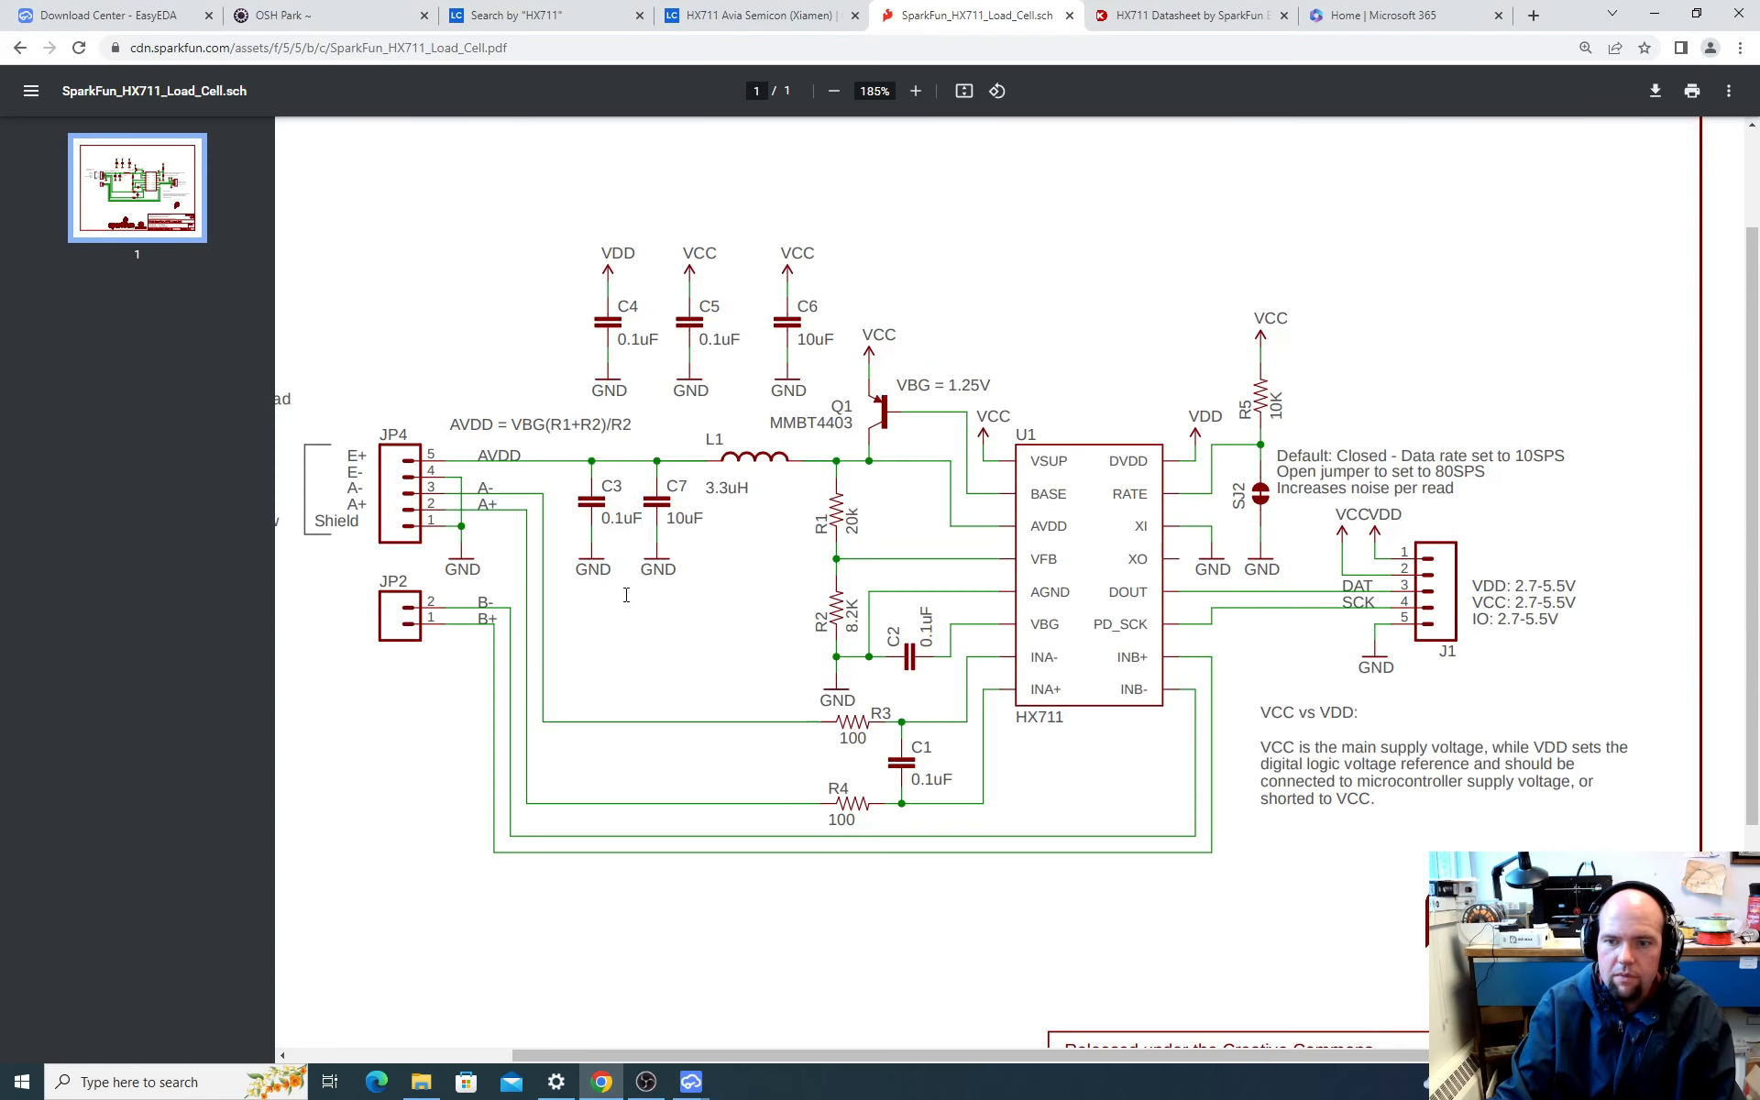
{"action": "key", "text": "alt+Tab"}
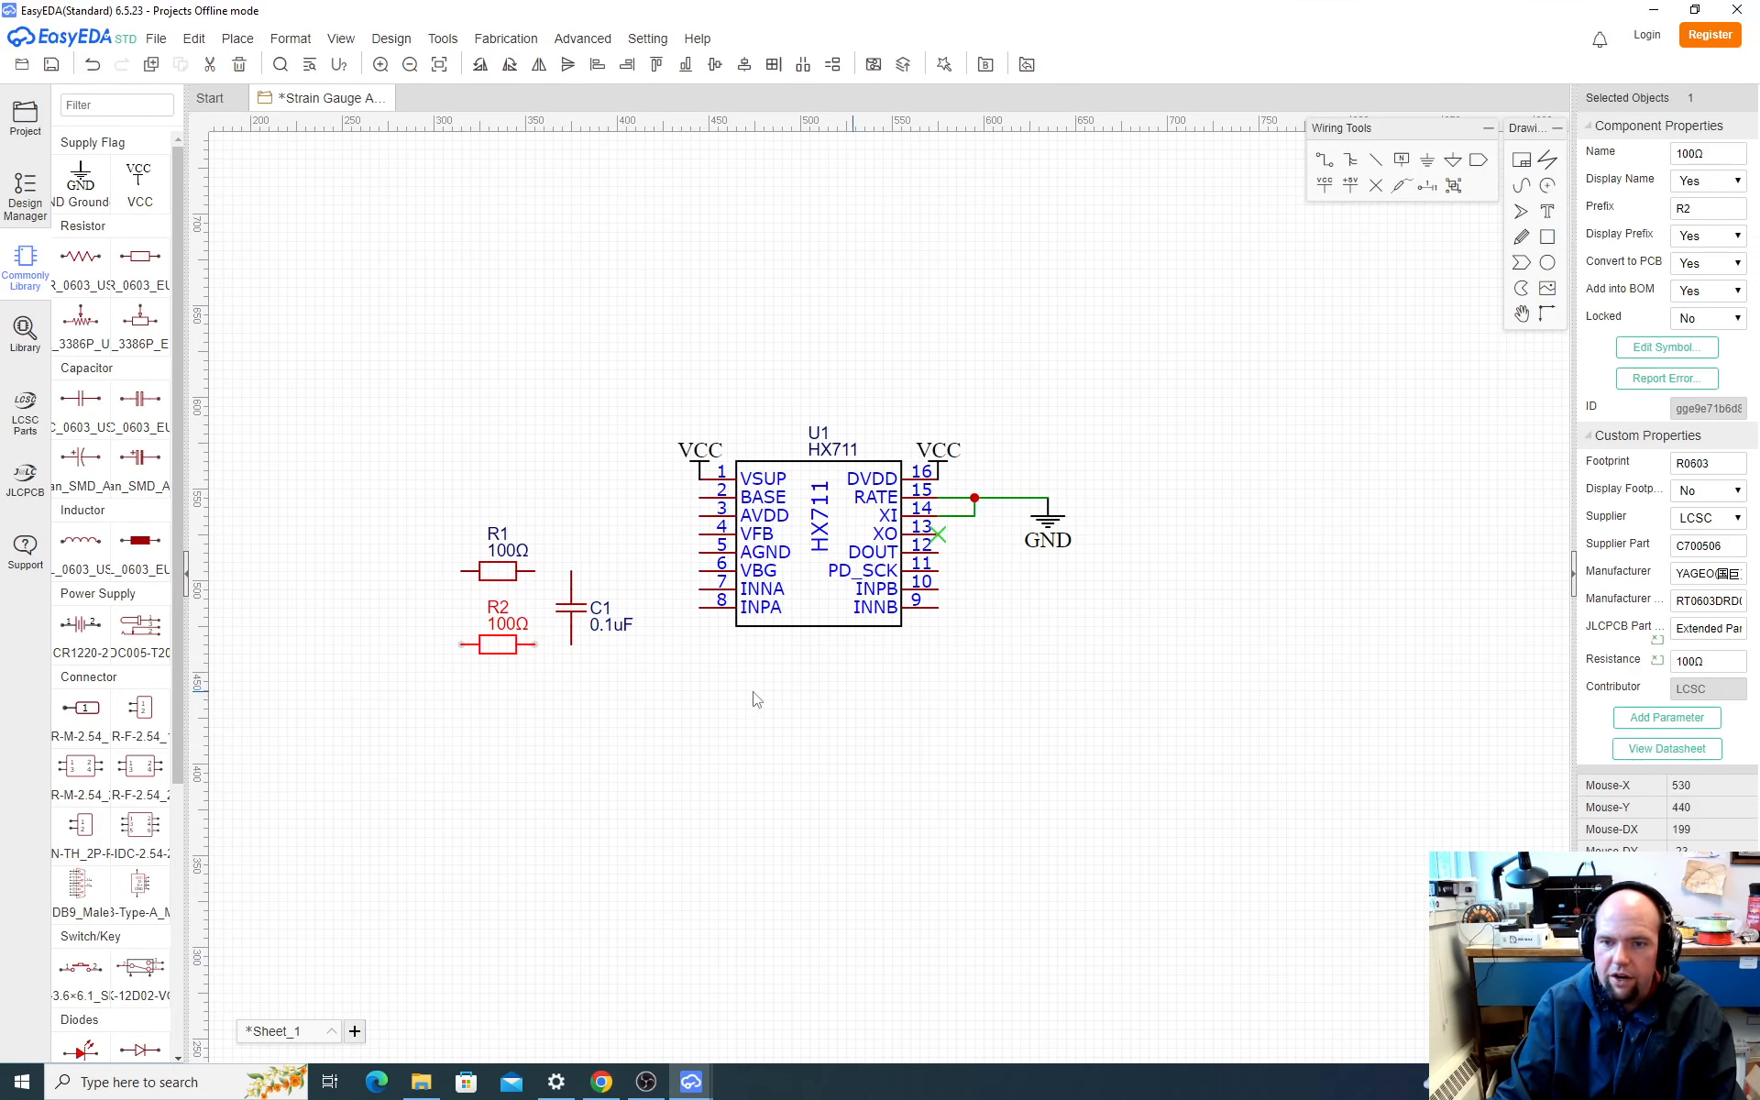
{"action": "key", "text": "w"}
{"action": "left_click", "coordinate": [535, 571]}
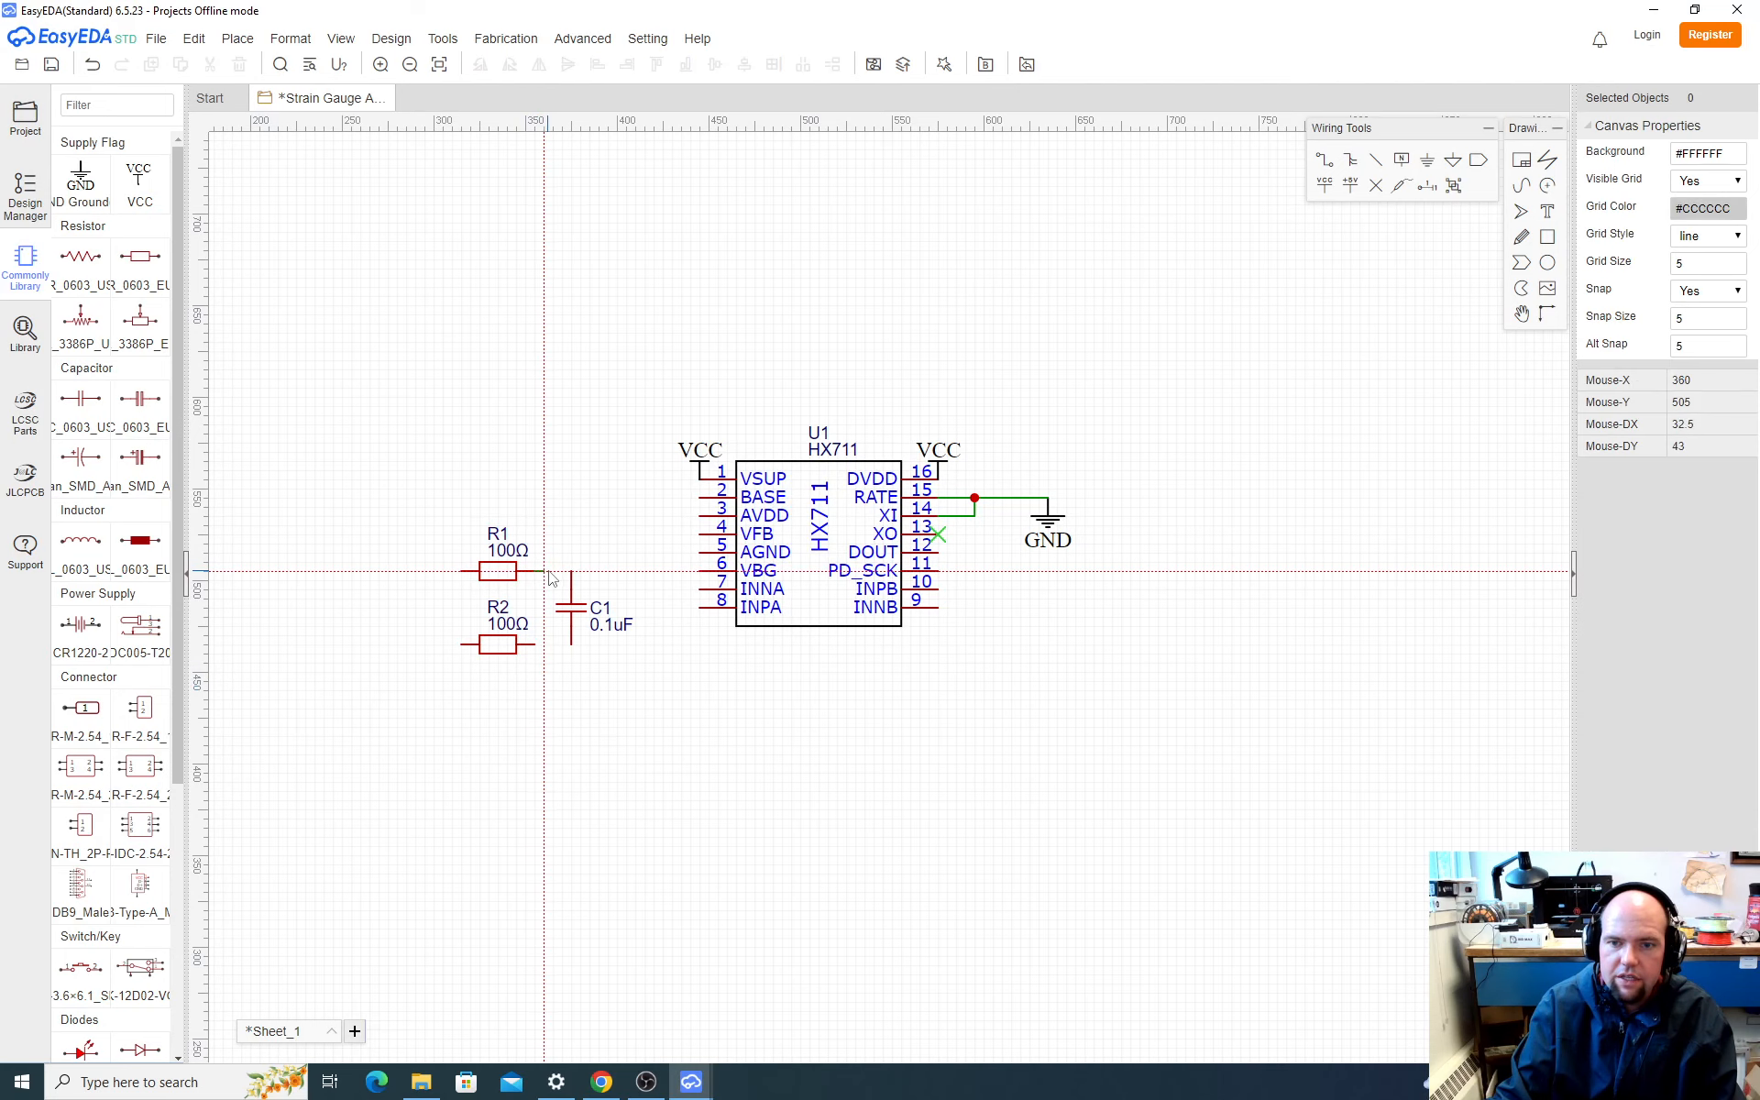
{"action": "left_click", "coordinate": [572, 572]}
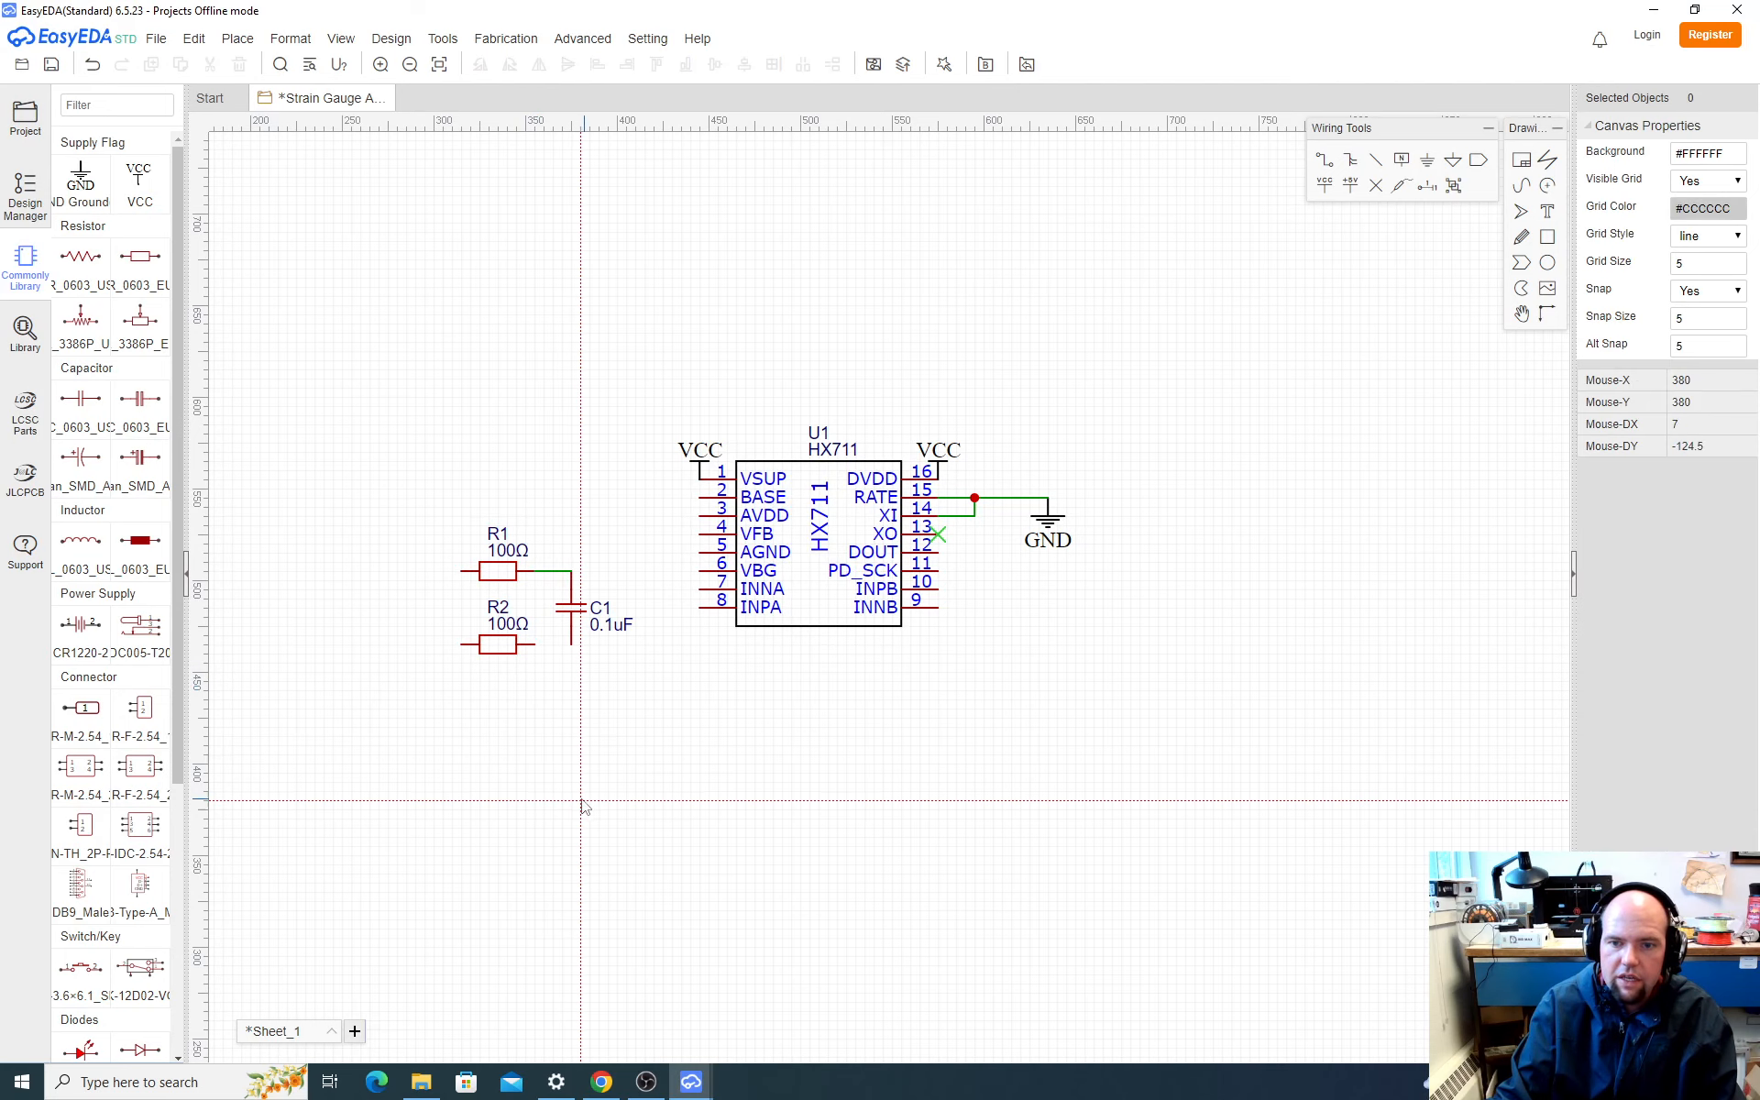
{"action": "left_click", "coordinate": [571, 645]}
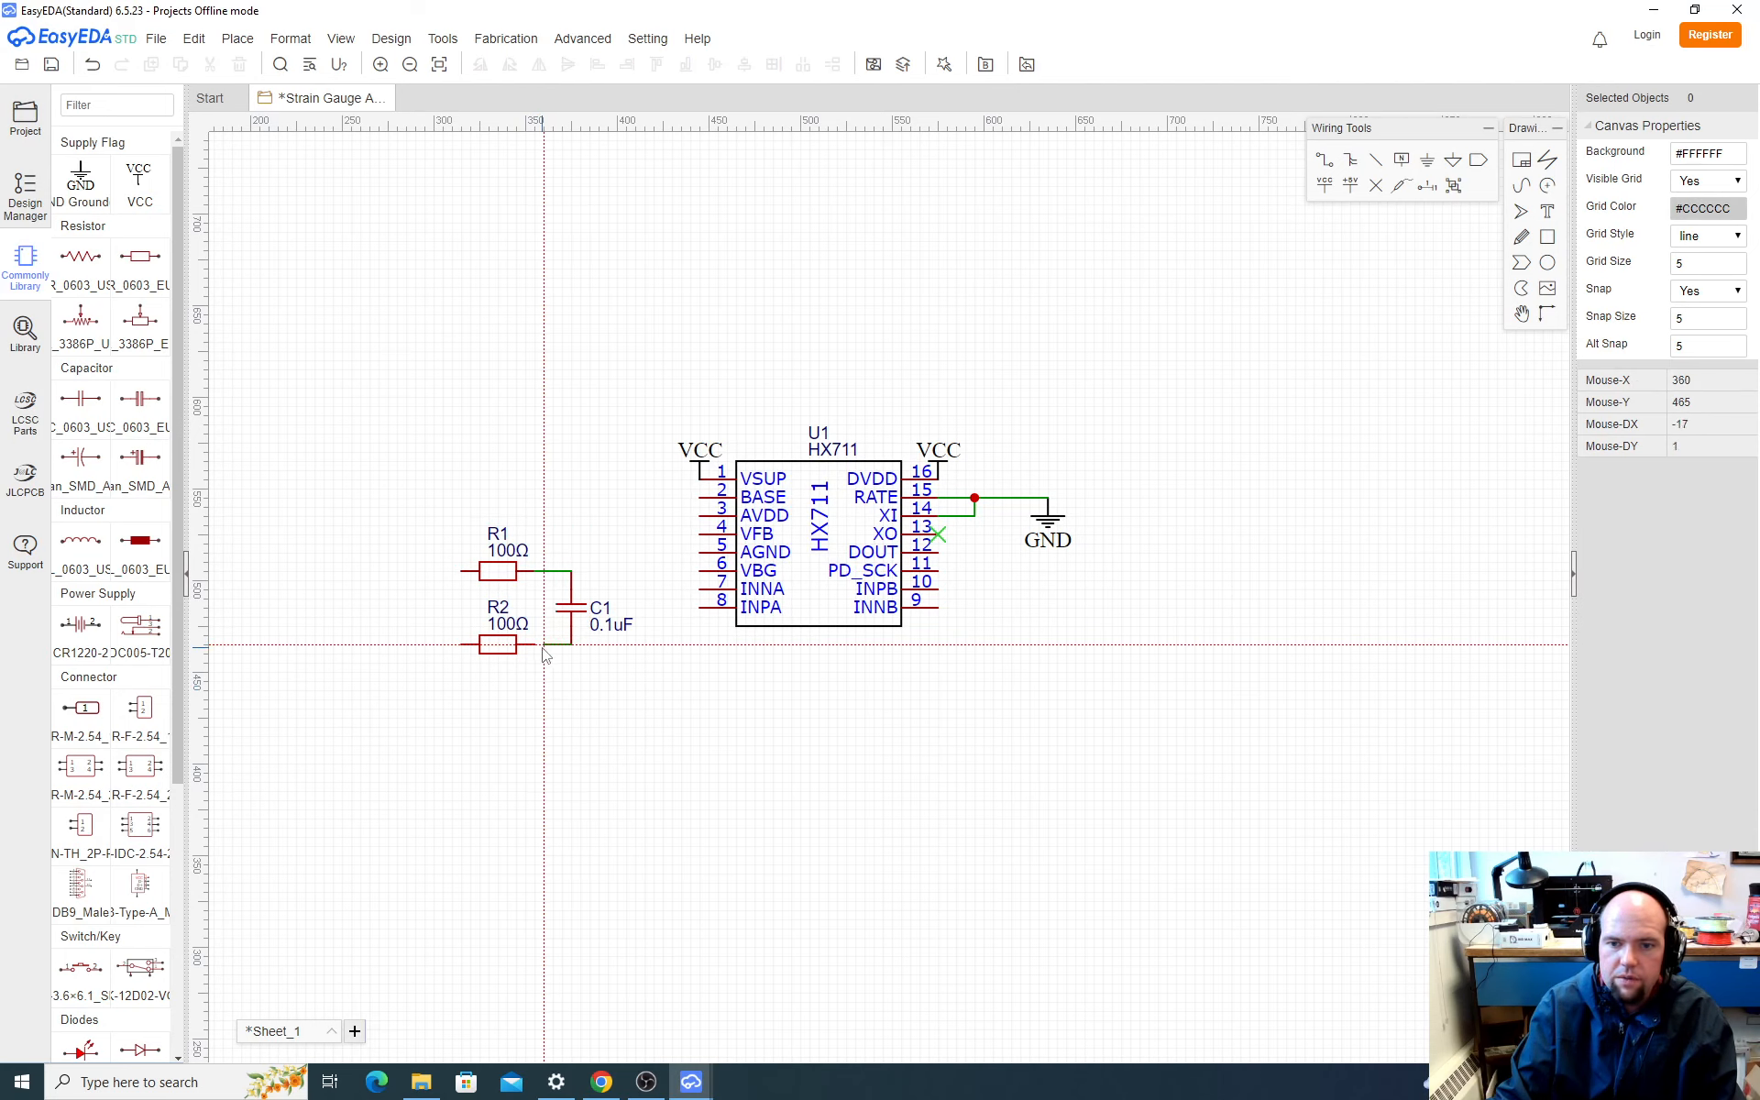
{"action": "left_click", "coordinate": [535, 645]}
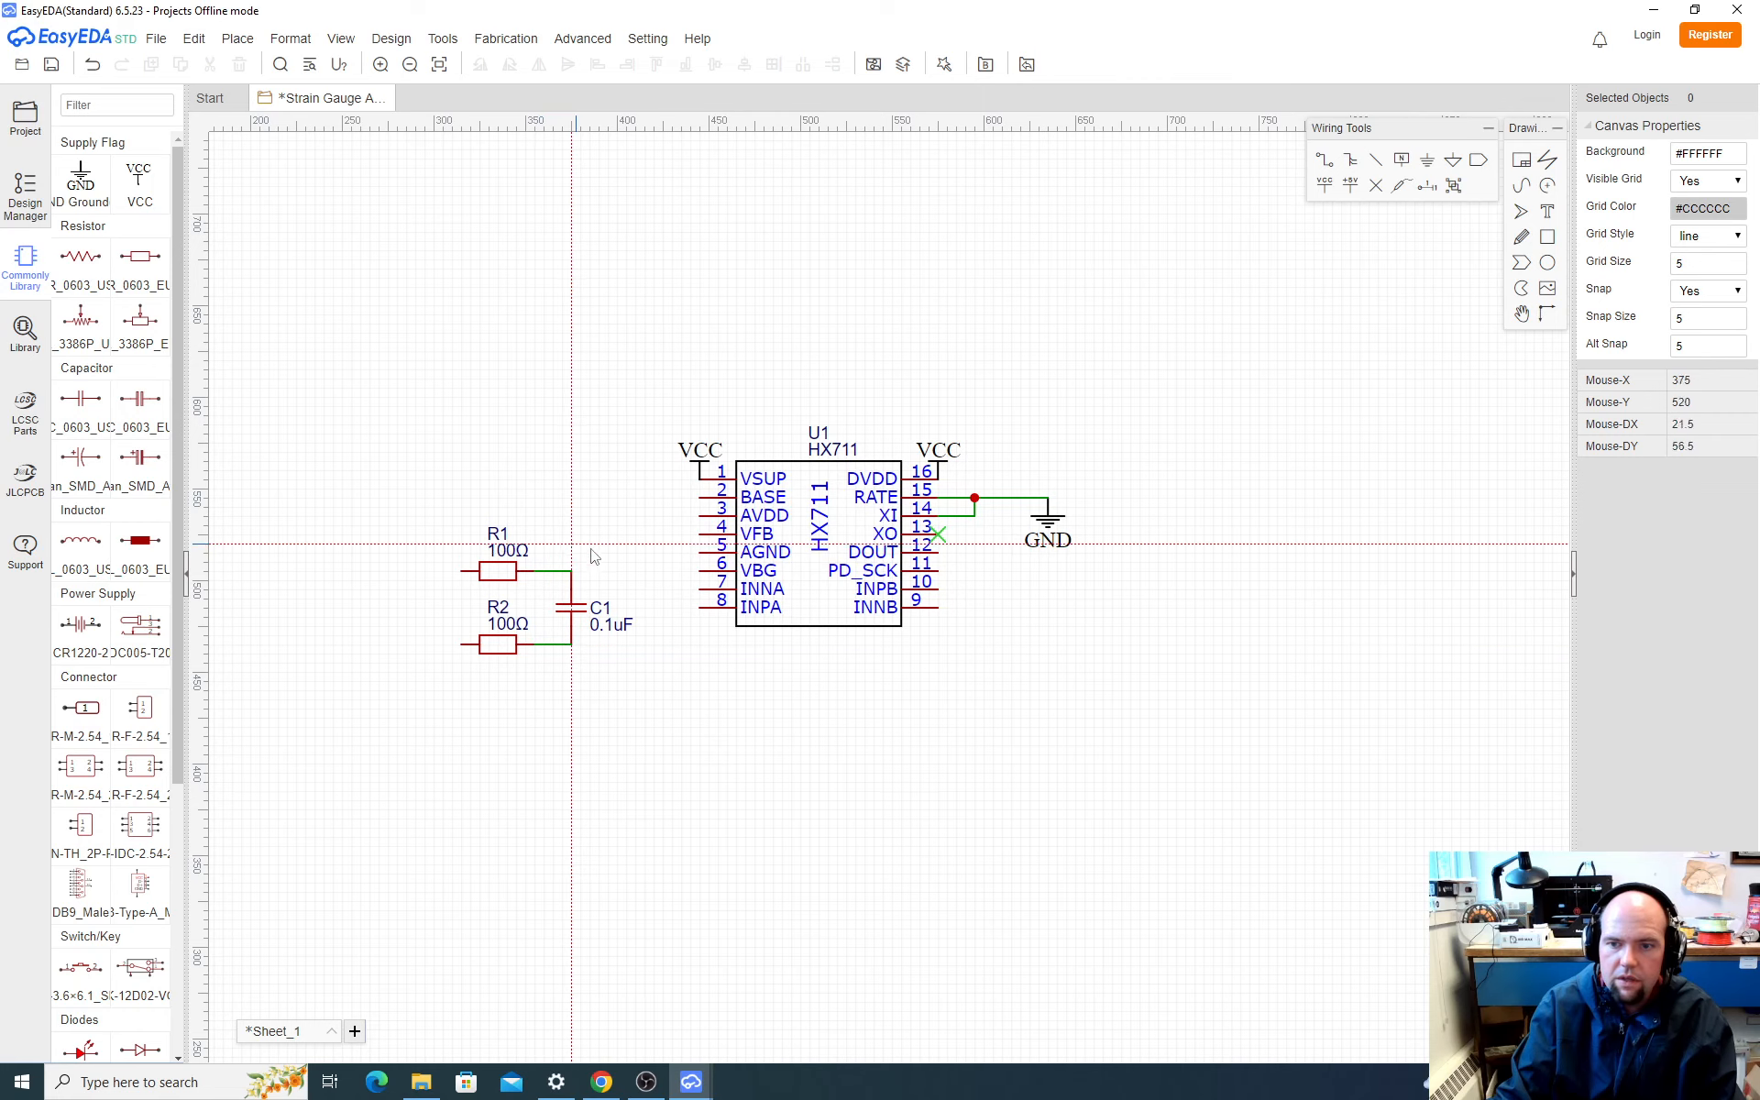
Step: Wire the HX711's INNA pin to the R1–C1 junction and its INPA pin to the R2–C1 junction
{"action": "left_click", "coordinate": [700, 589]}
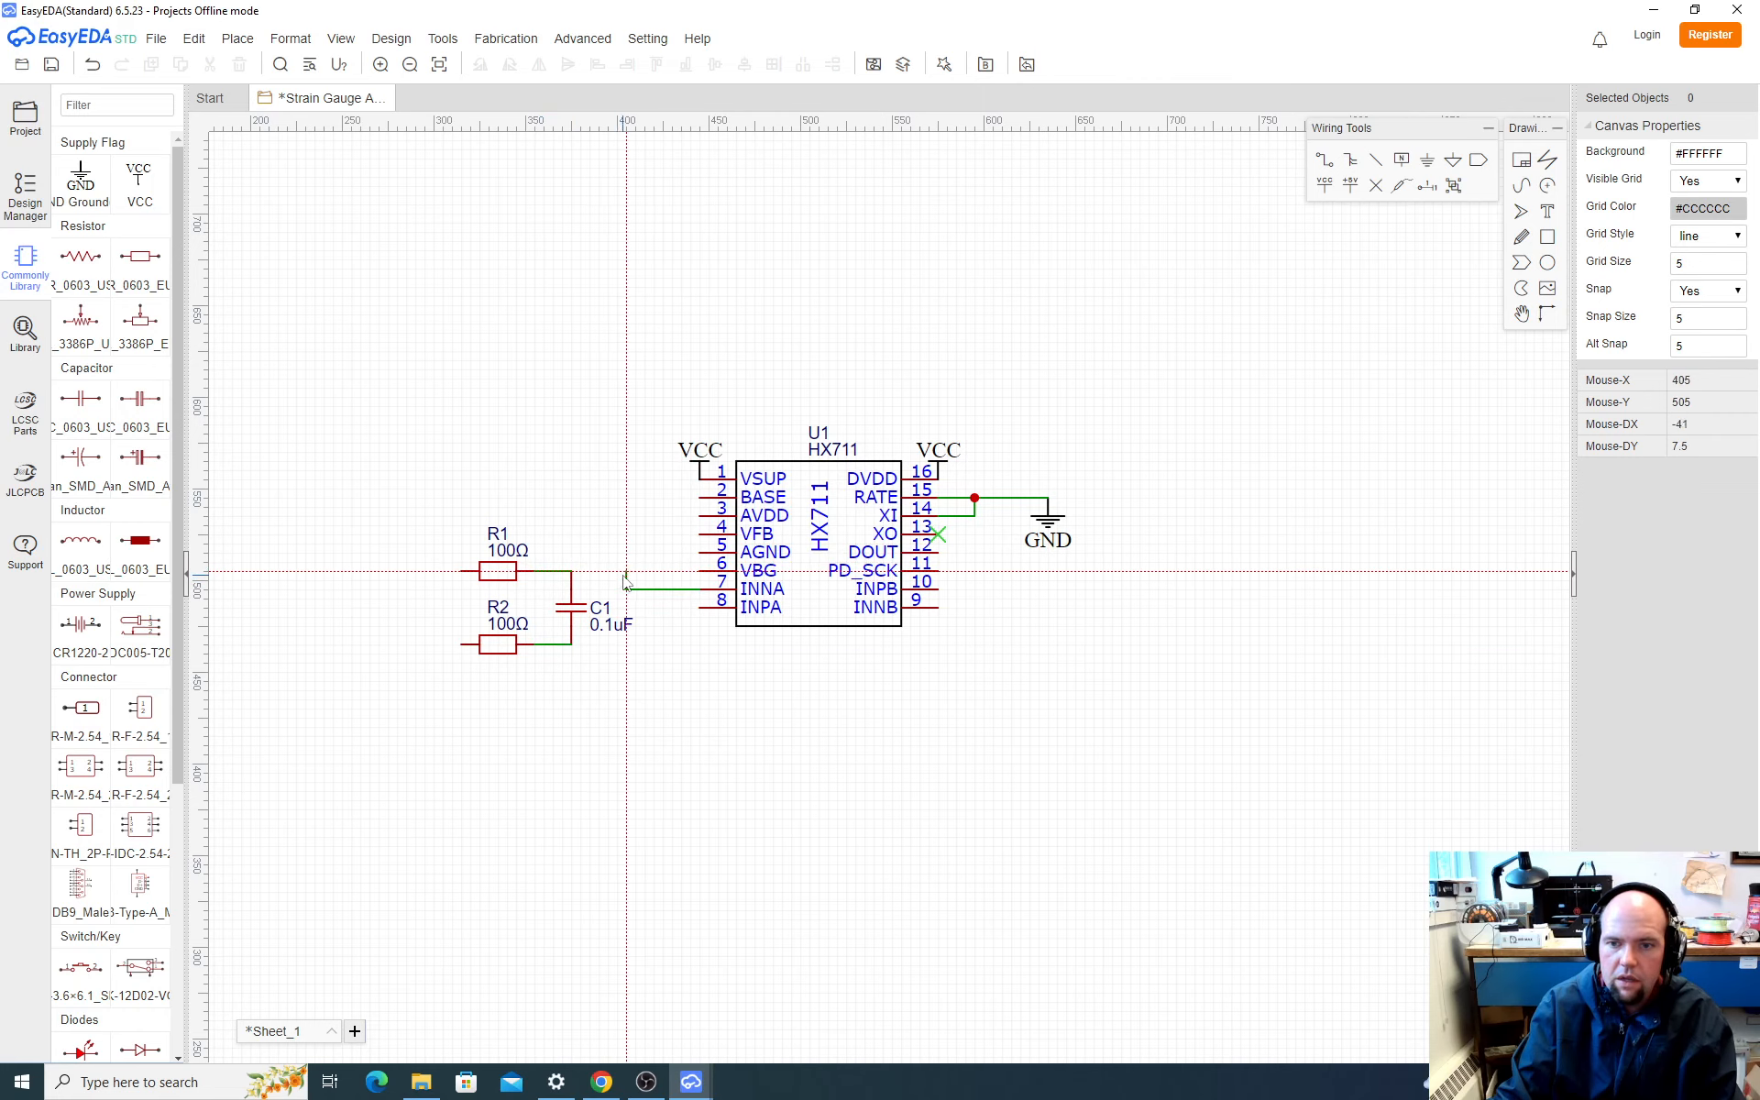
{"action": "left_click", "coordinate": [626, 571]}
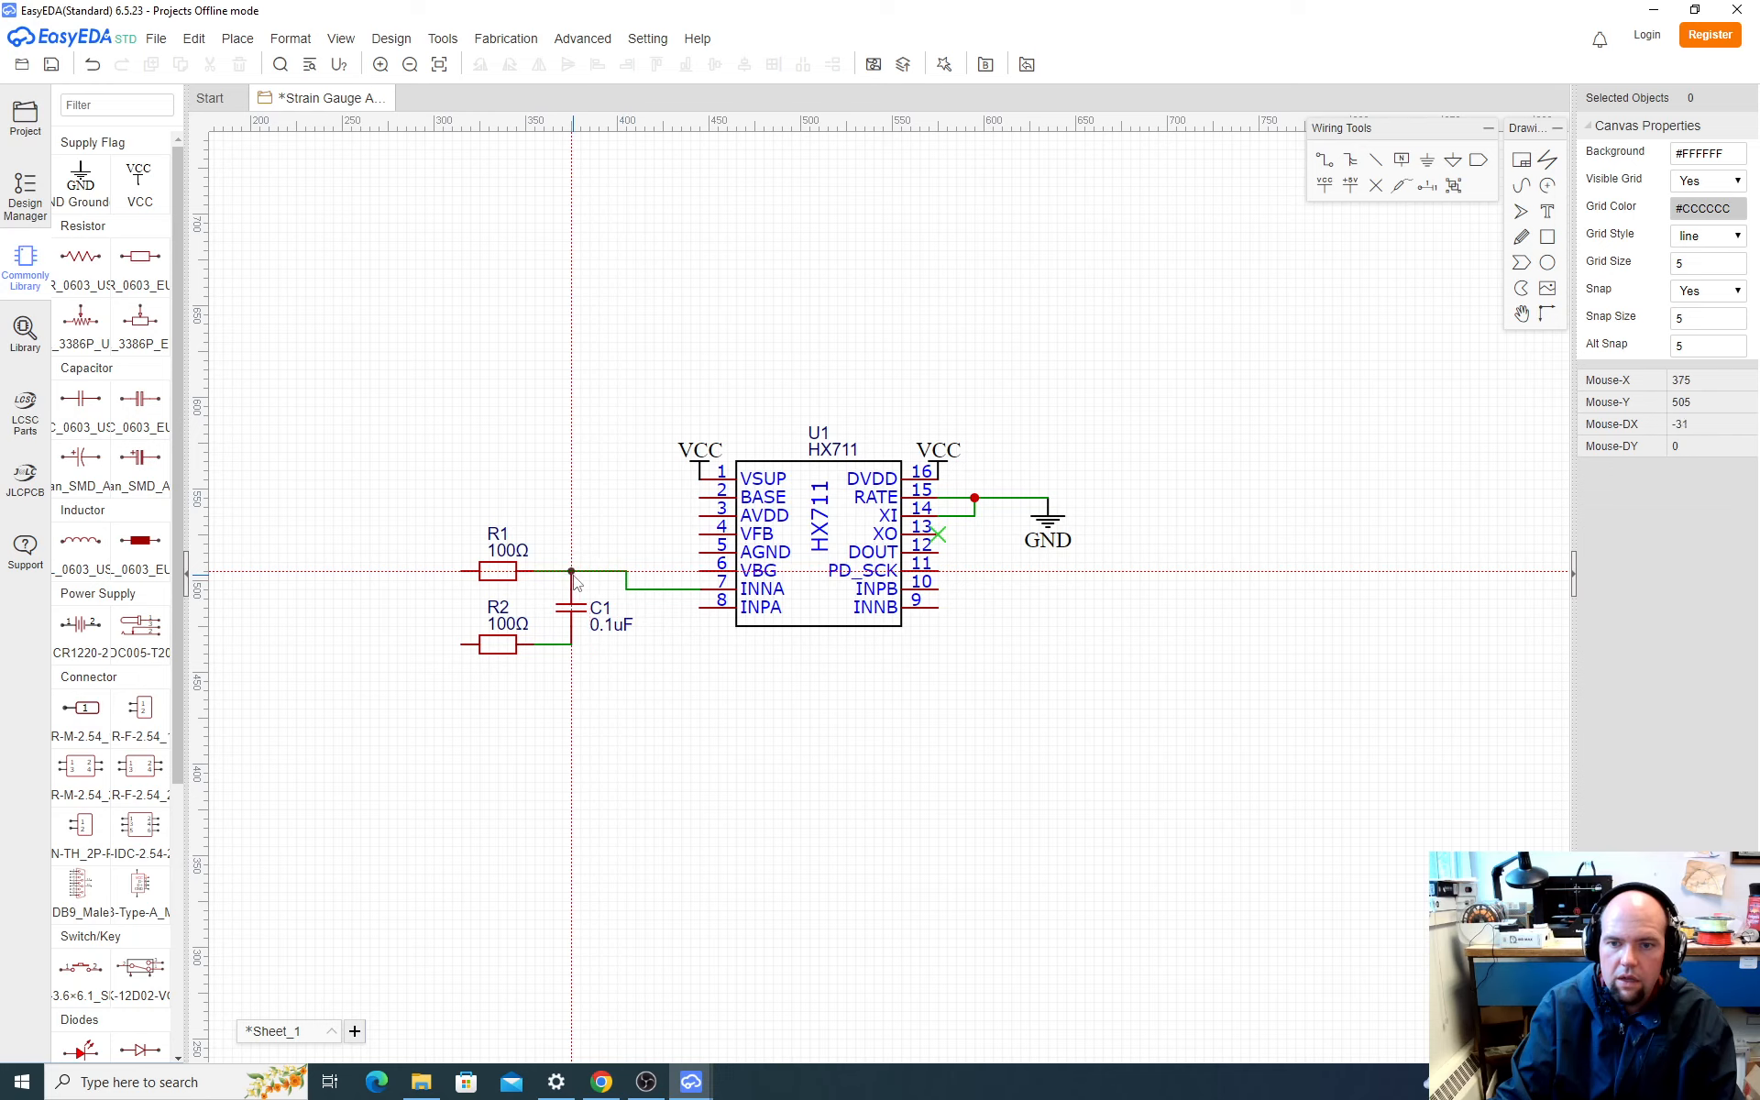
{"action": "double_click", "coordinate": [571, 571]}
{"action": "left_click", "coordinate": [571, 645]}
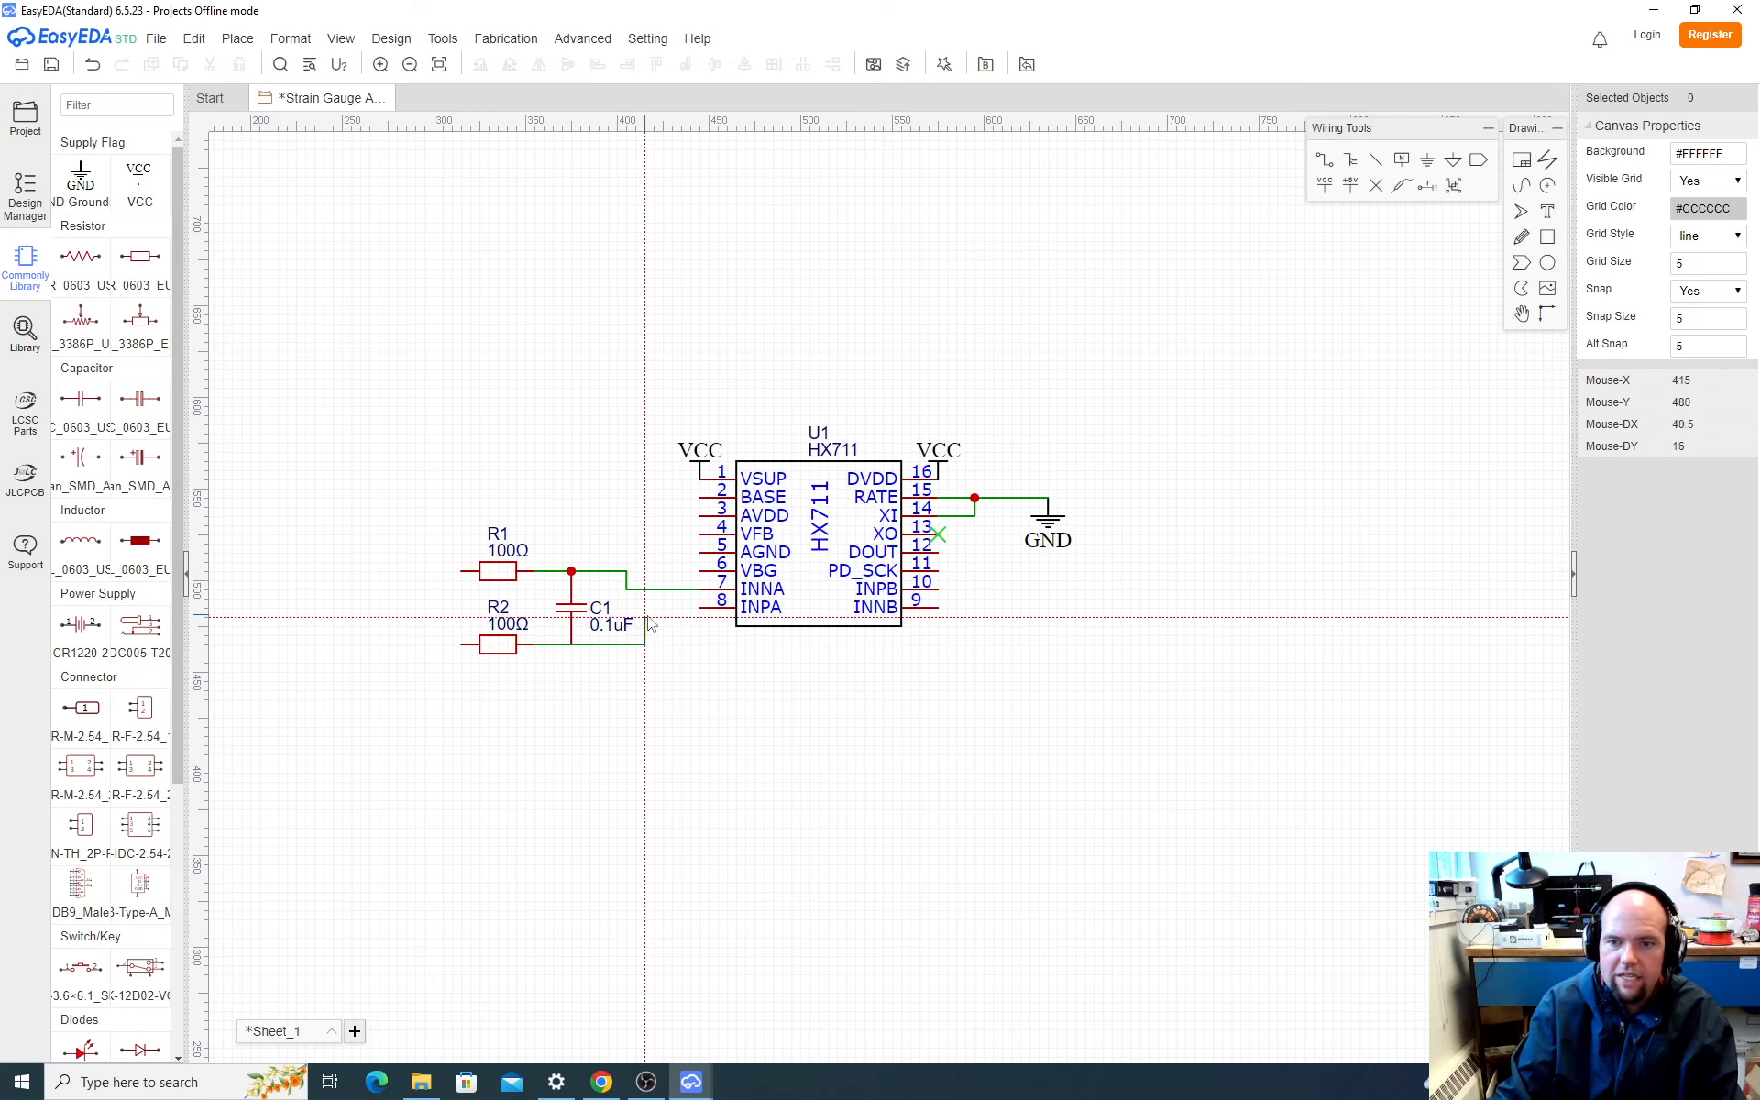
{"action": "left_click", "coordinate": [645, 617]}
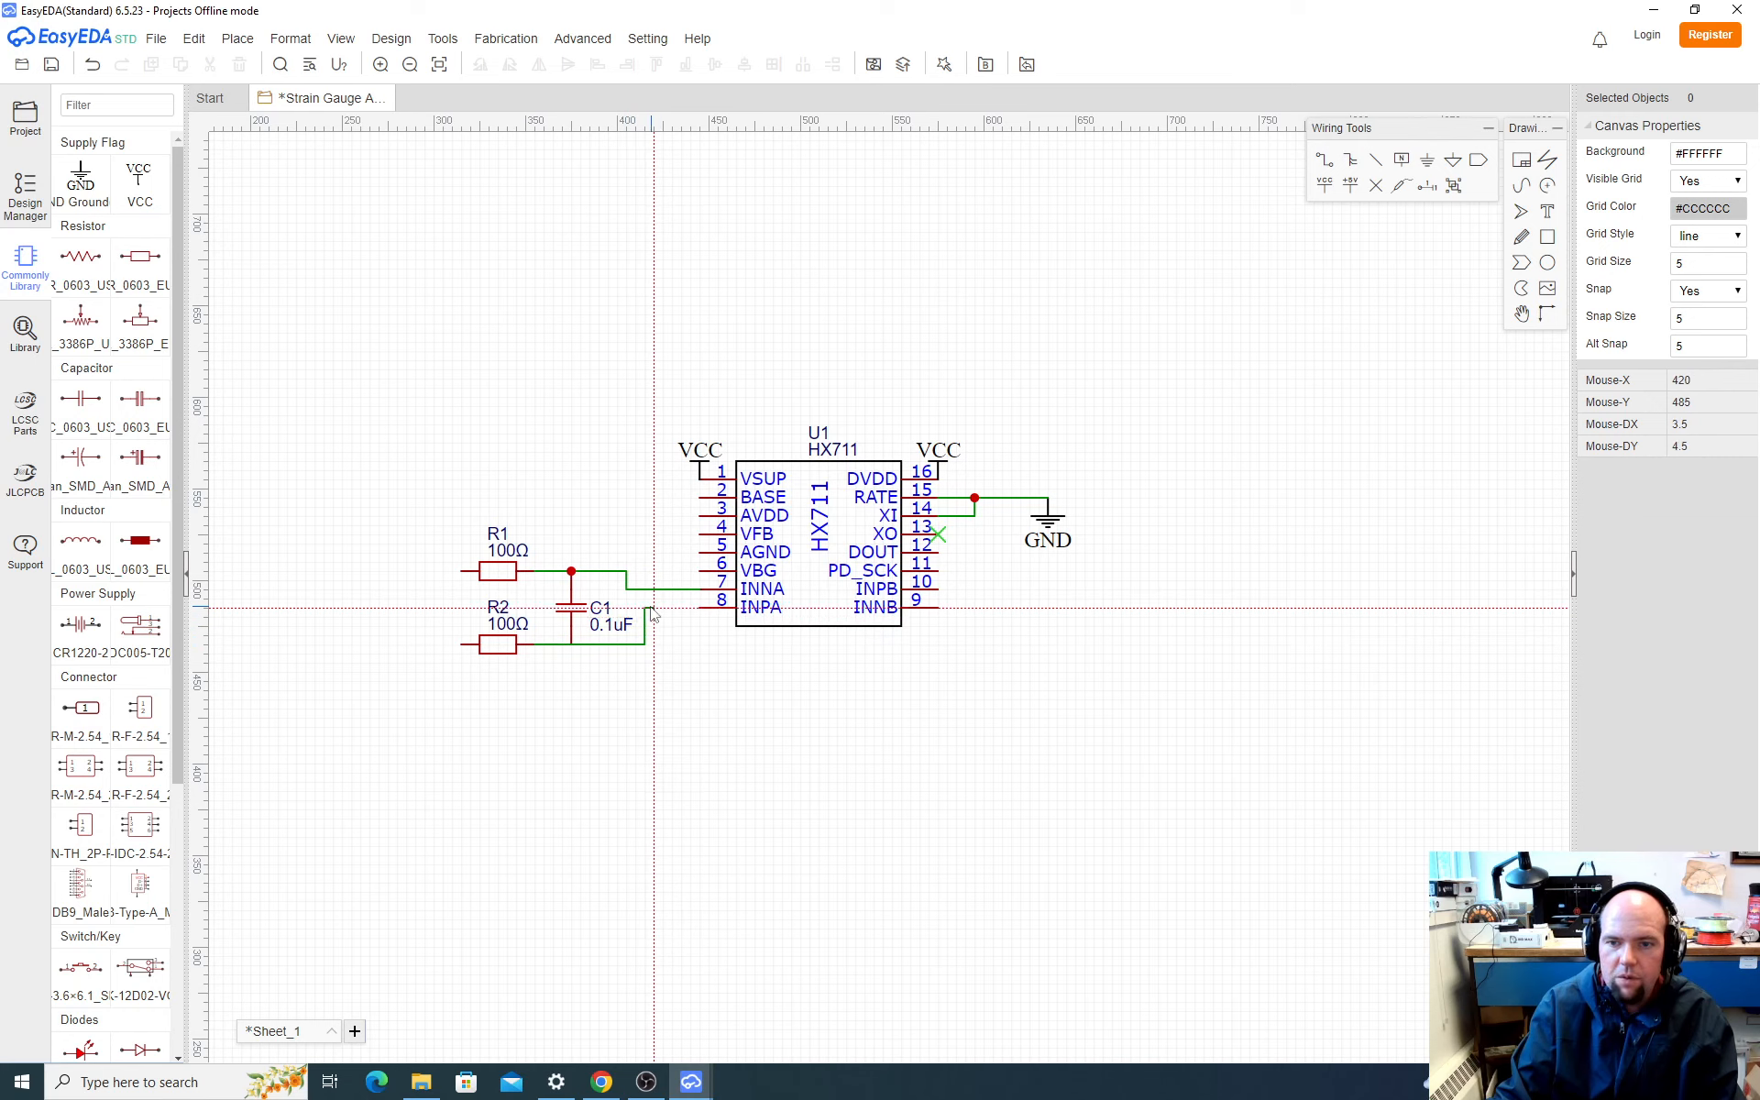
{"action": "left_click", "coordinate": [700, 608]}
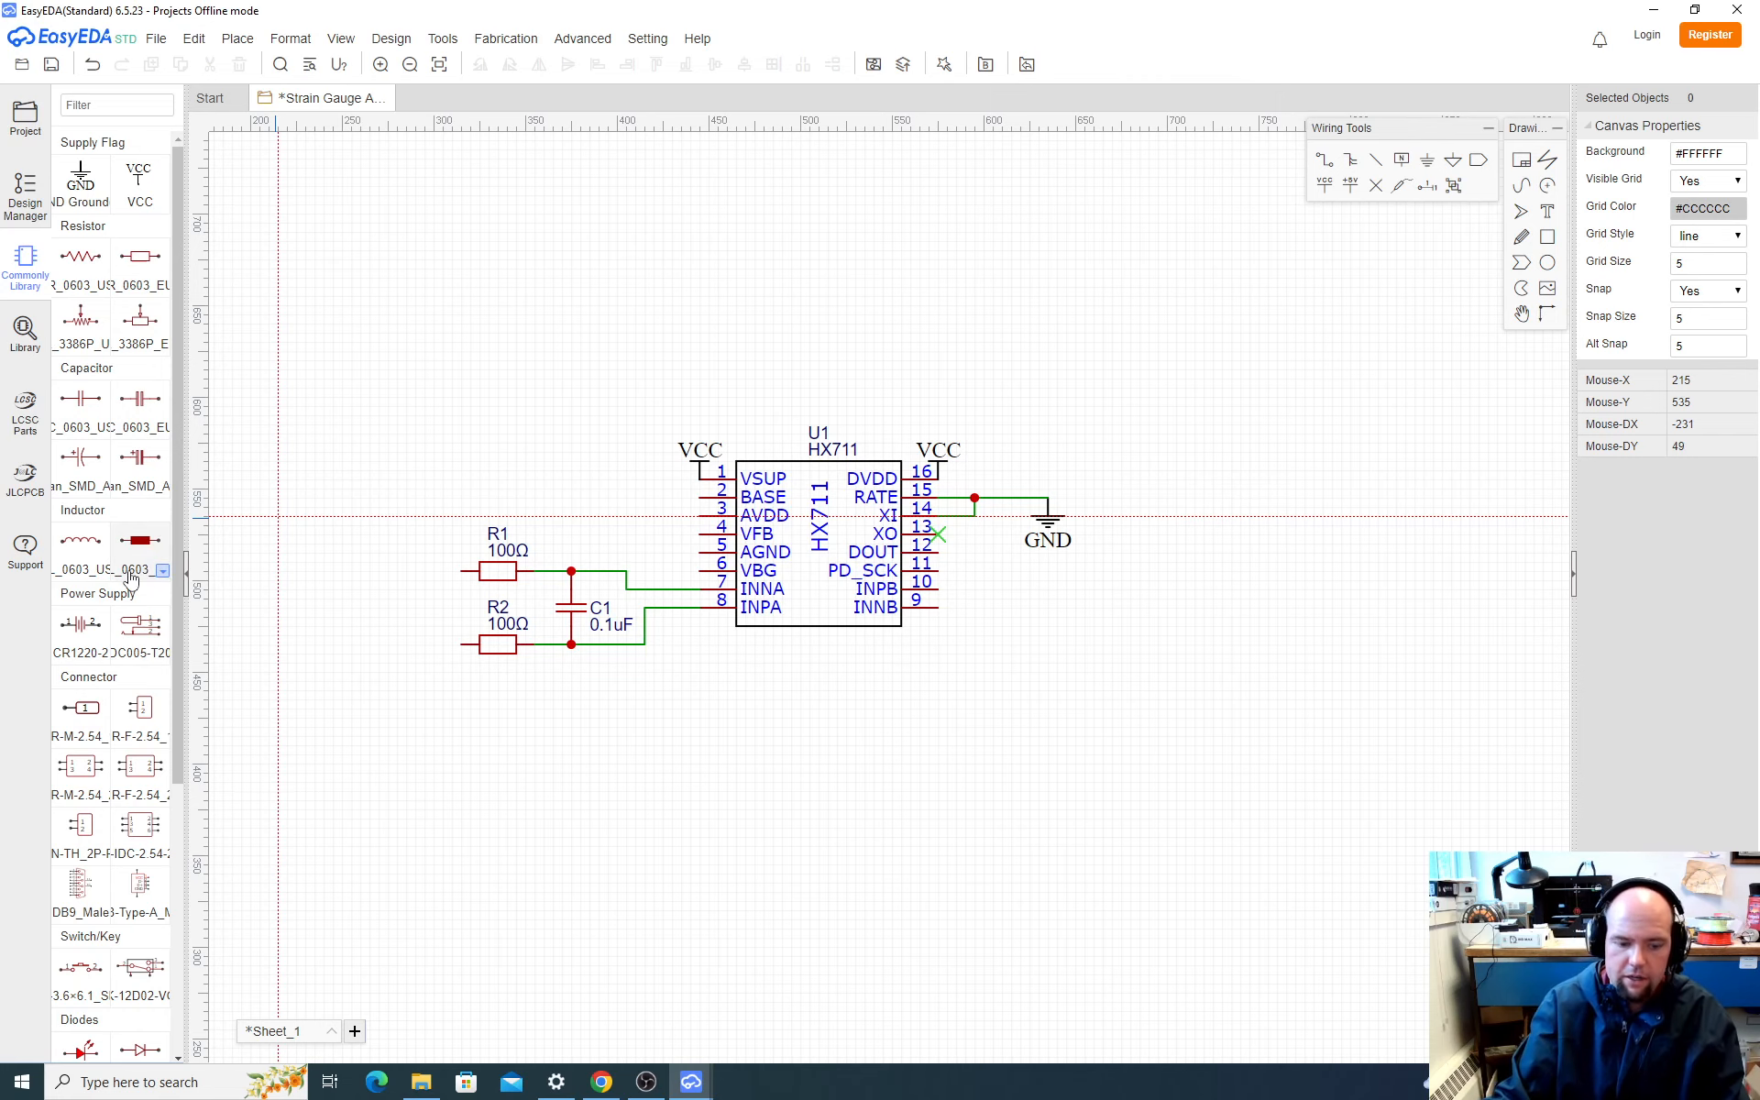
Step: Switch to Chrome and examine SparkFun's load cell amplifier product page and schematic, and the HX711 datasheet's application block diagram
{"action": "key", "text": "alt+Tab"}
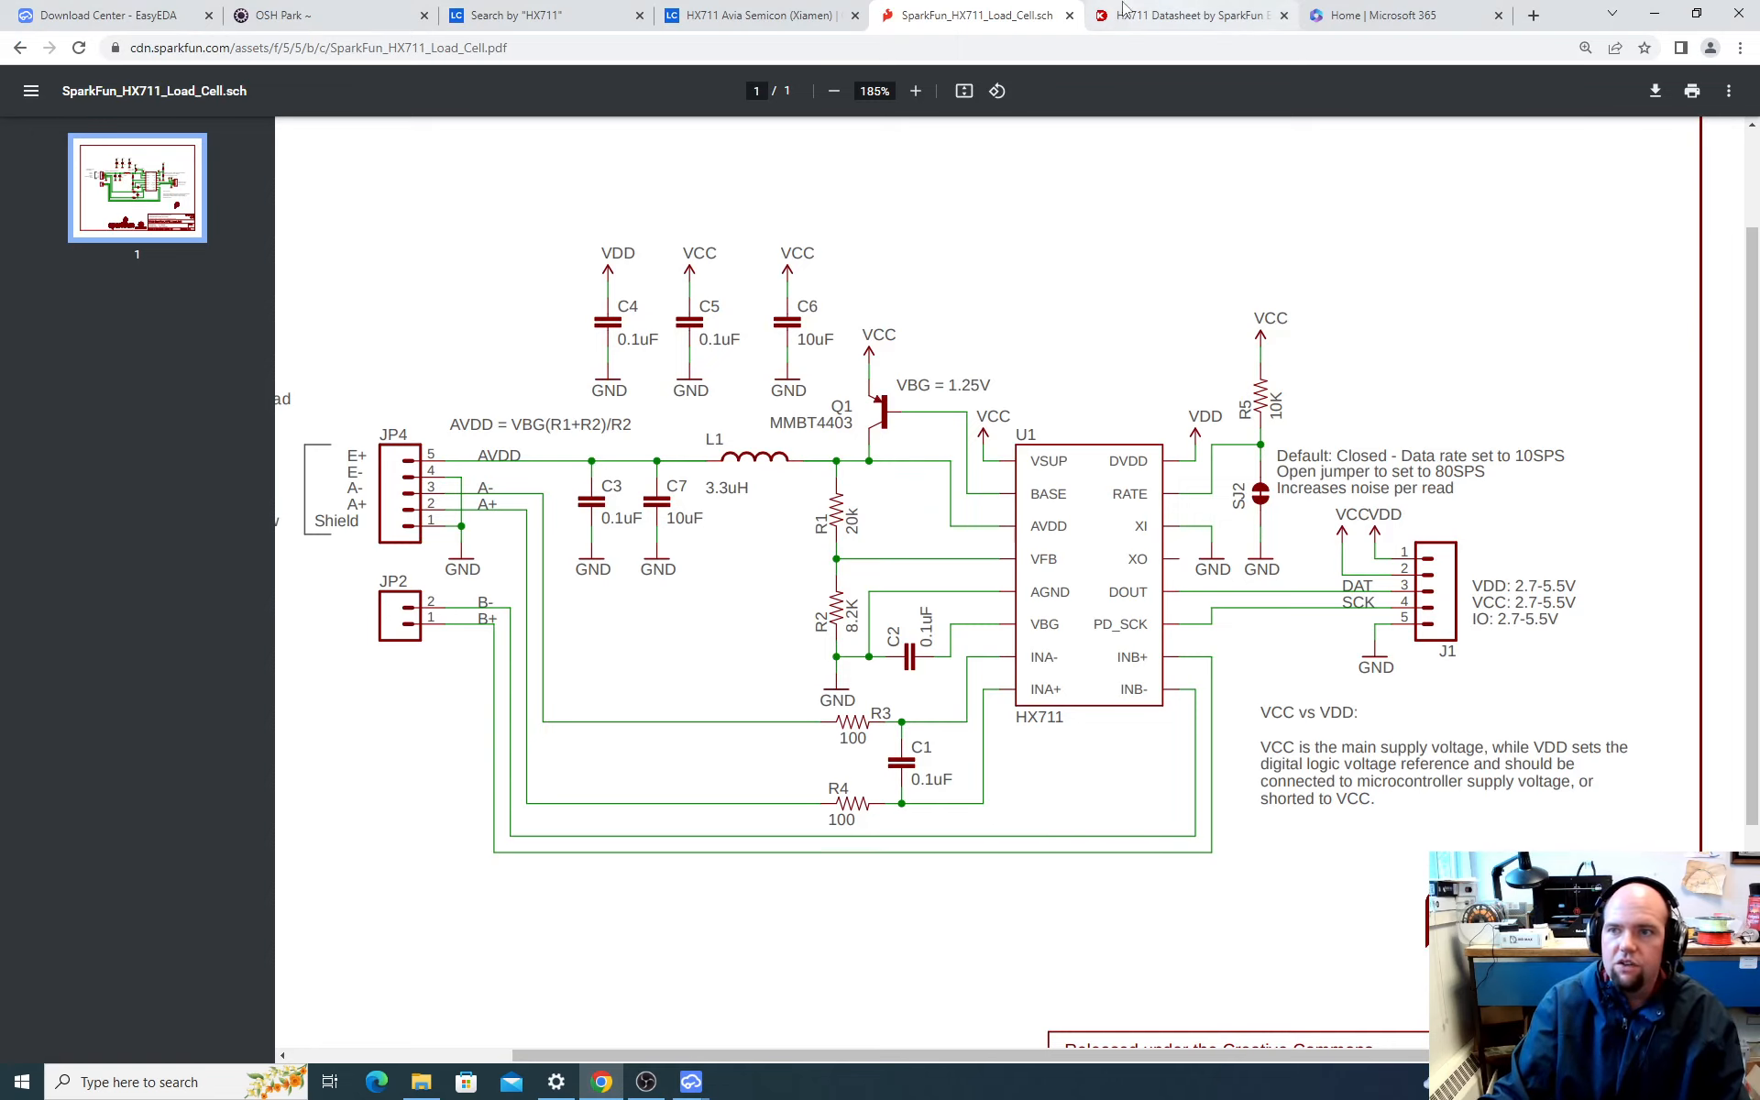
{"action": "left_click", "coordinate": [1183, 14]}
{"action": "left_click", "coordinate": [976, 15]}
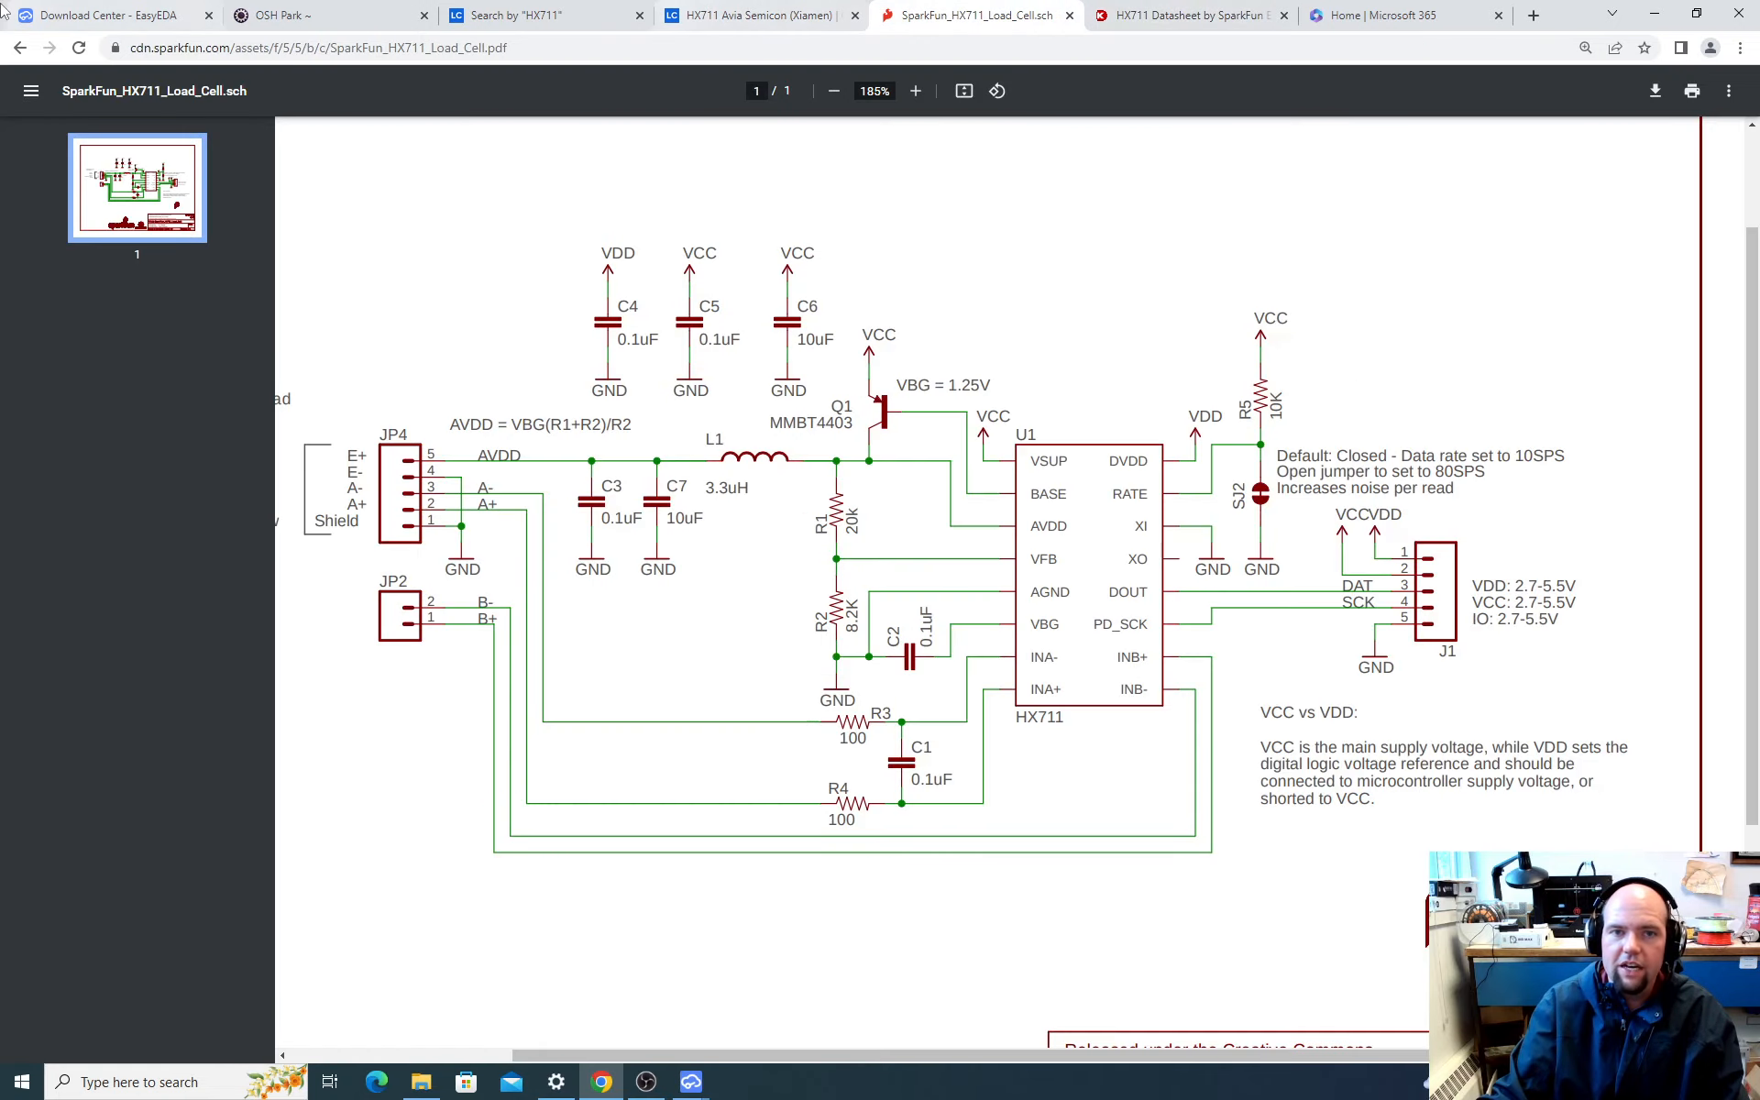
{"action": "left_click", "coordinate": [16, 49]}
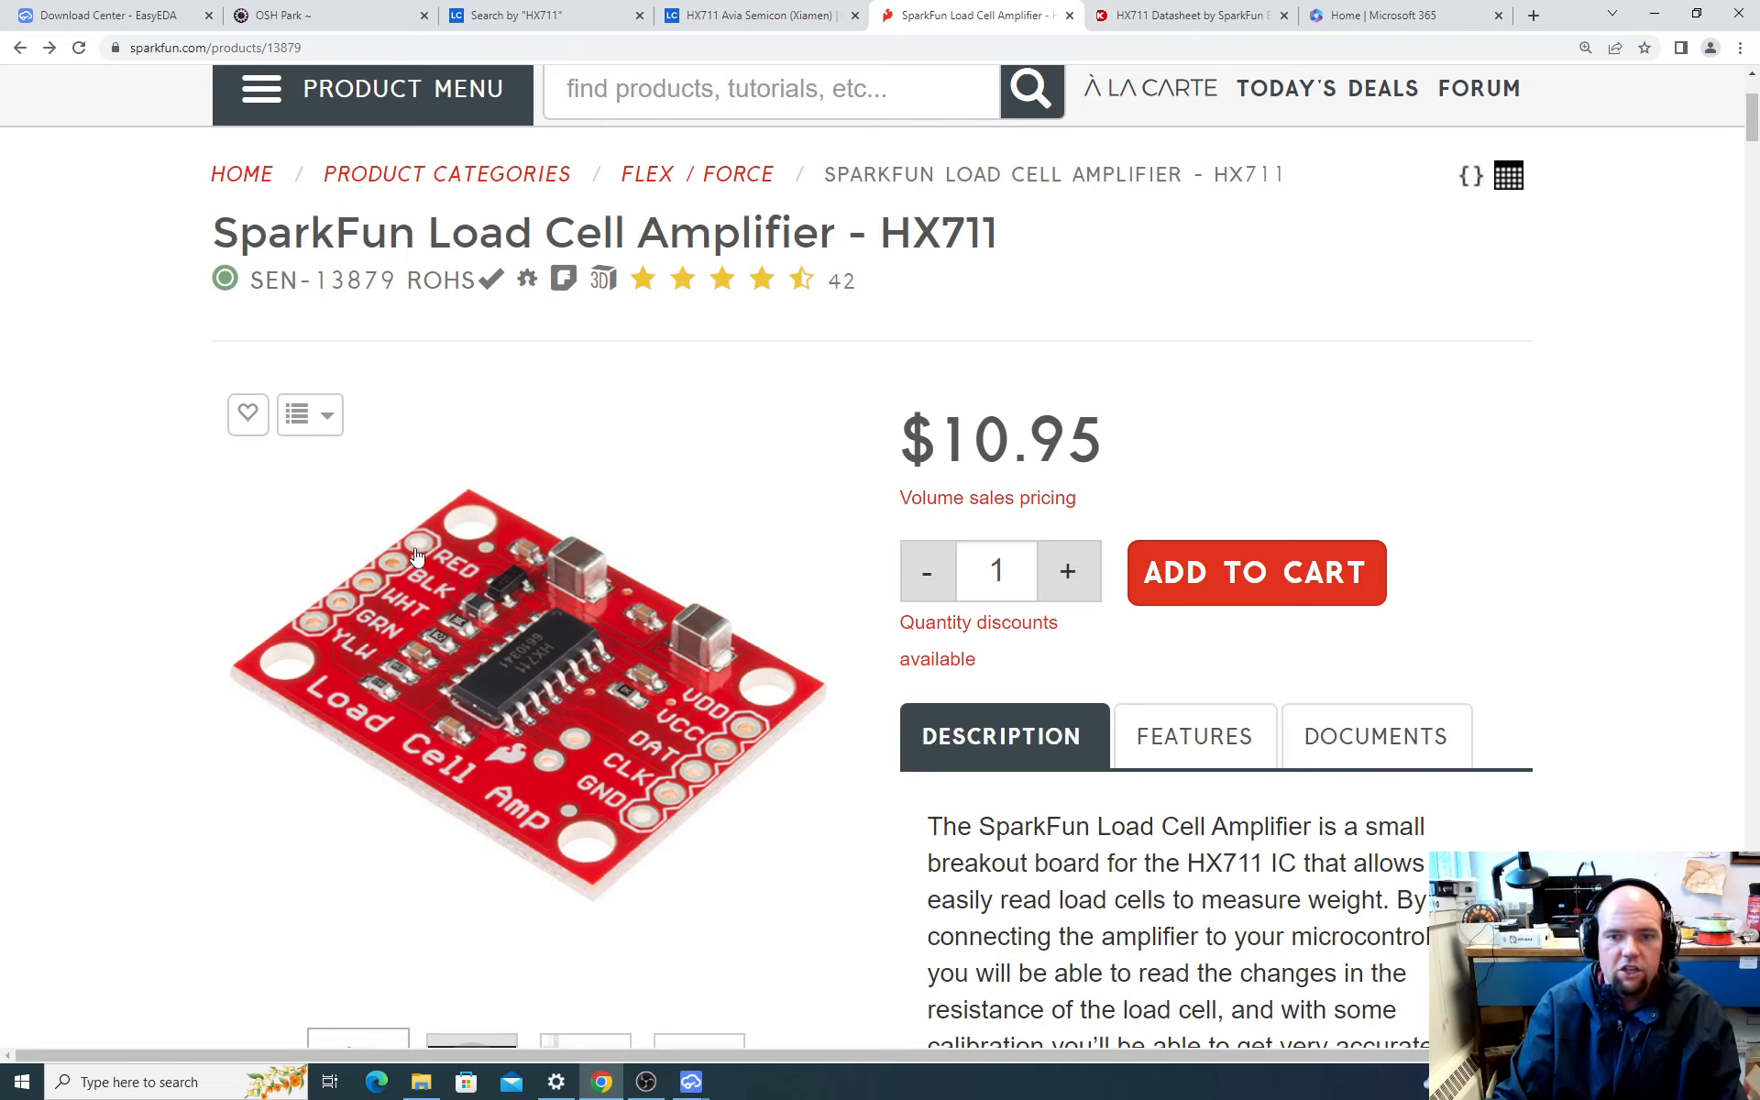
{"action": "left_click", "coordinate": [49, 48]}
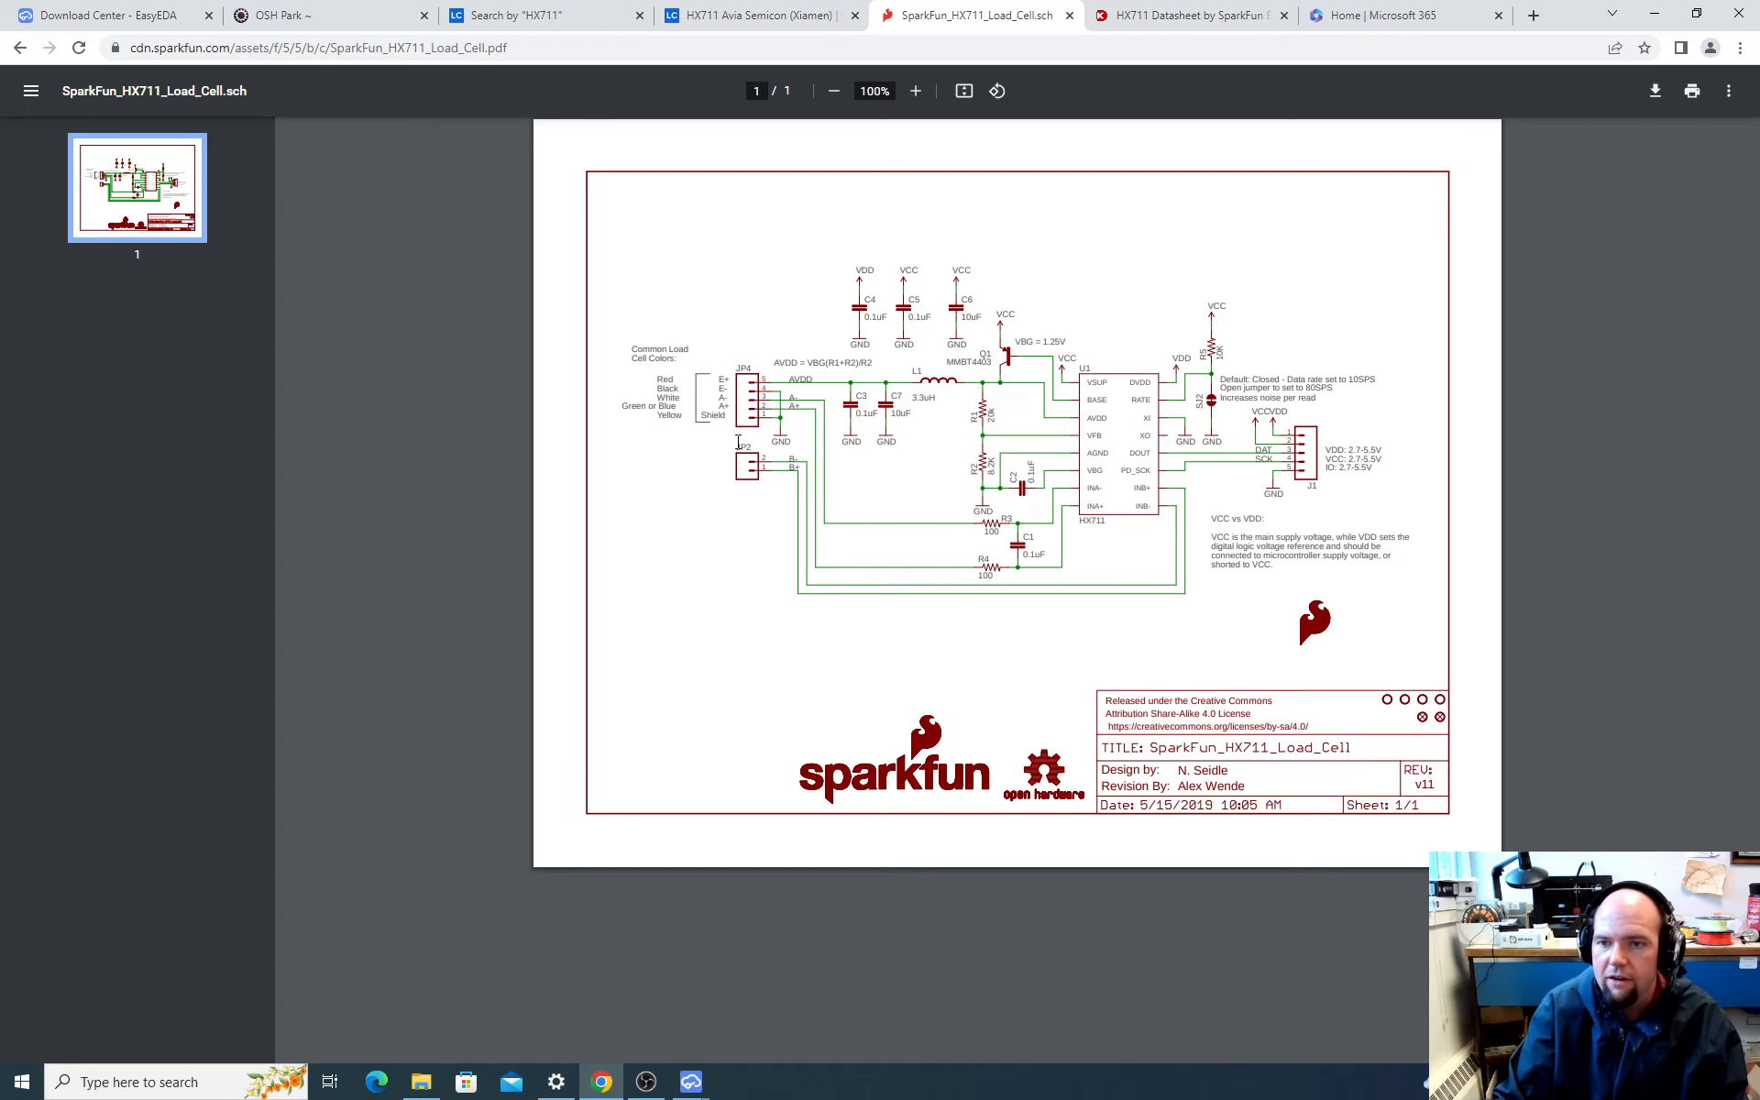
{"action": "scroll", "coordinate": [888, 435], "scroll_direction": "up", "scroll_amount": 3, "text": "ctrl"}
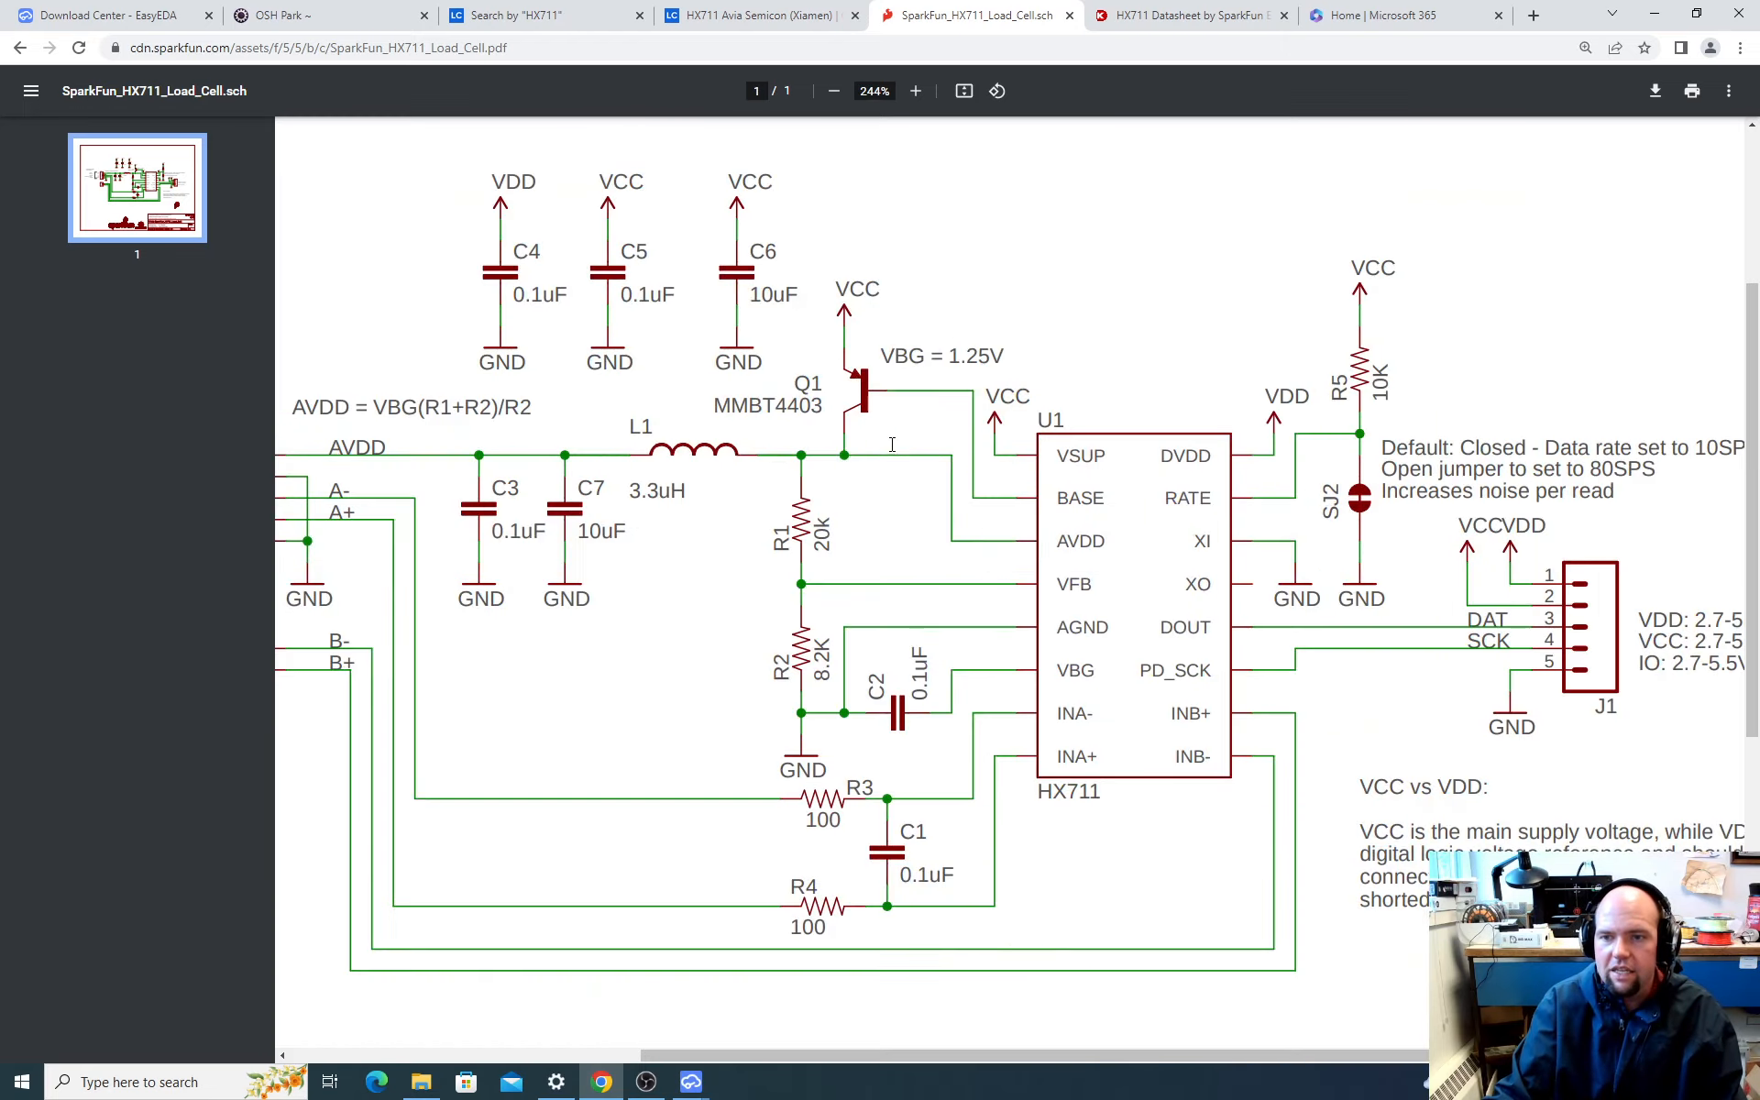
{"action": "scroll", "coordinate": [1071, 493], "scroll_direction": "up", "scroll_amount": 2, "text": "ctrl"}
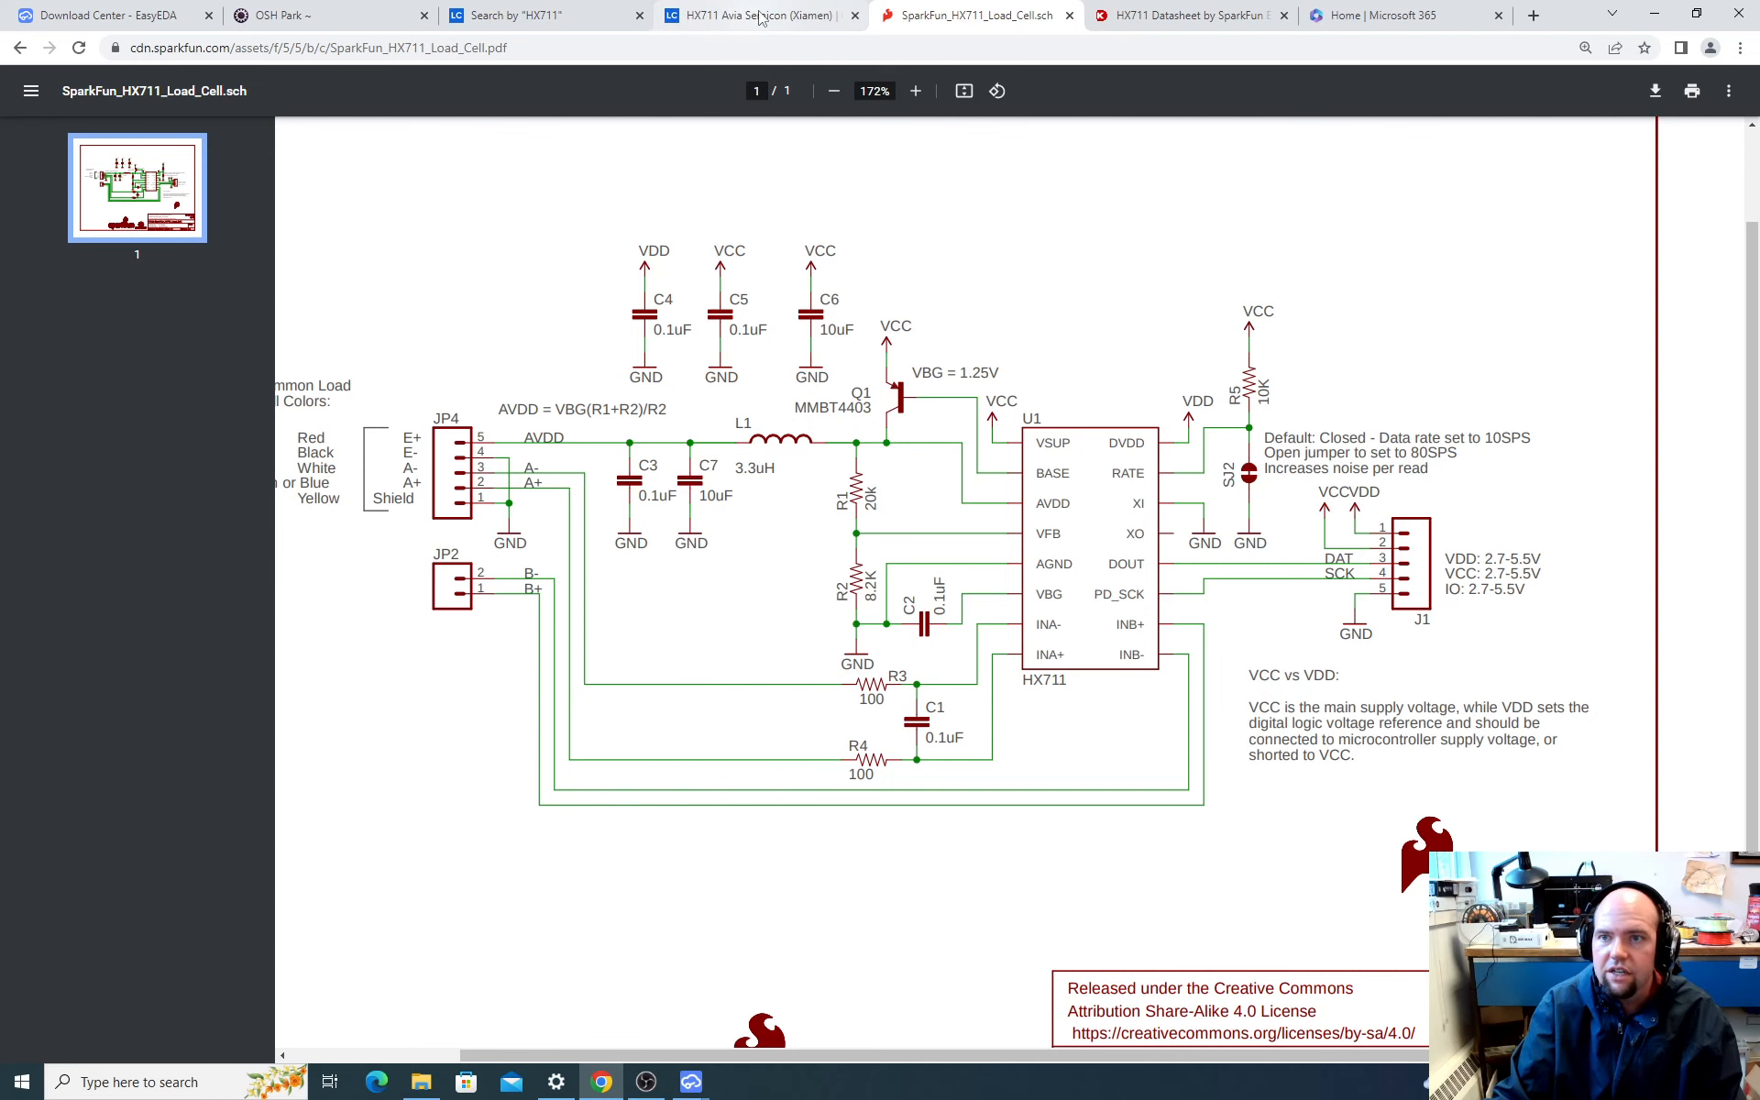
{"action": "left_click", "coordinate": [1204, 11]}
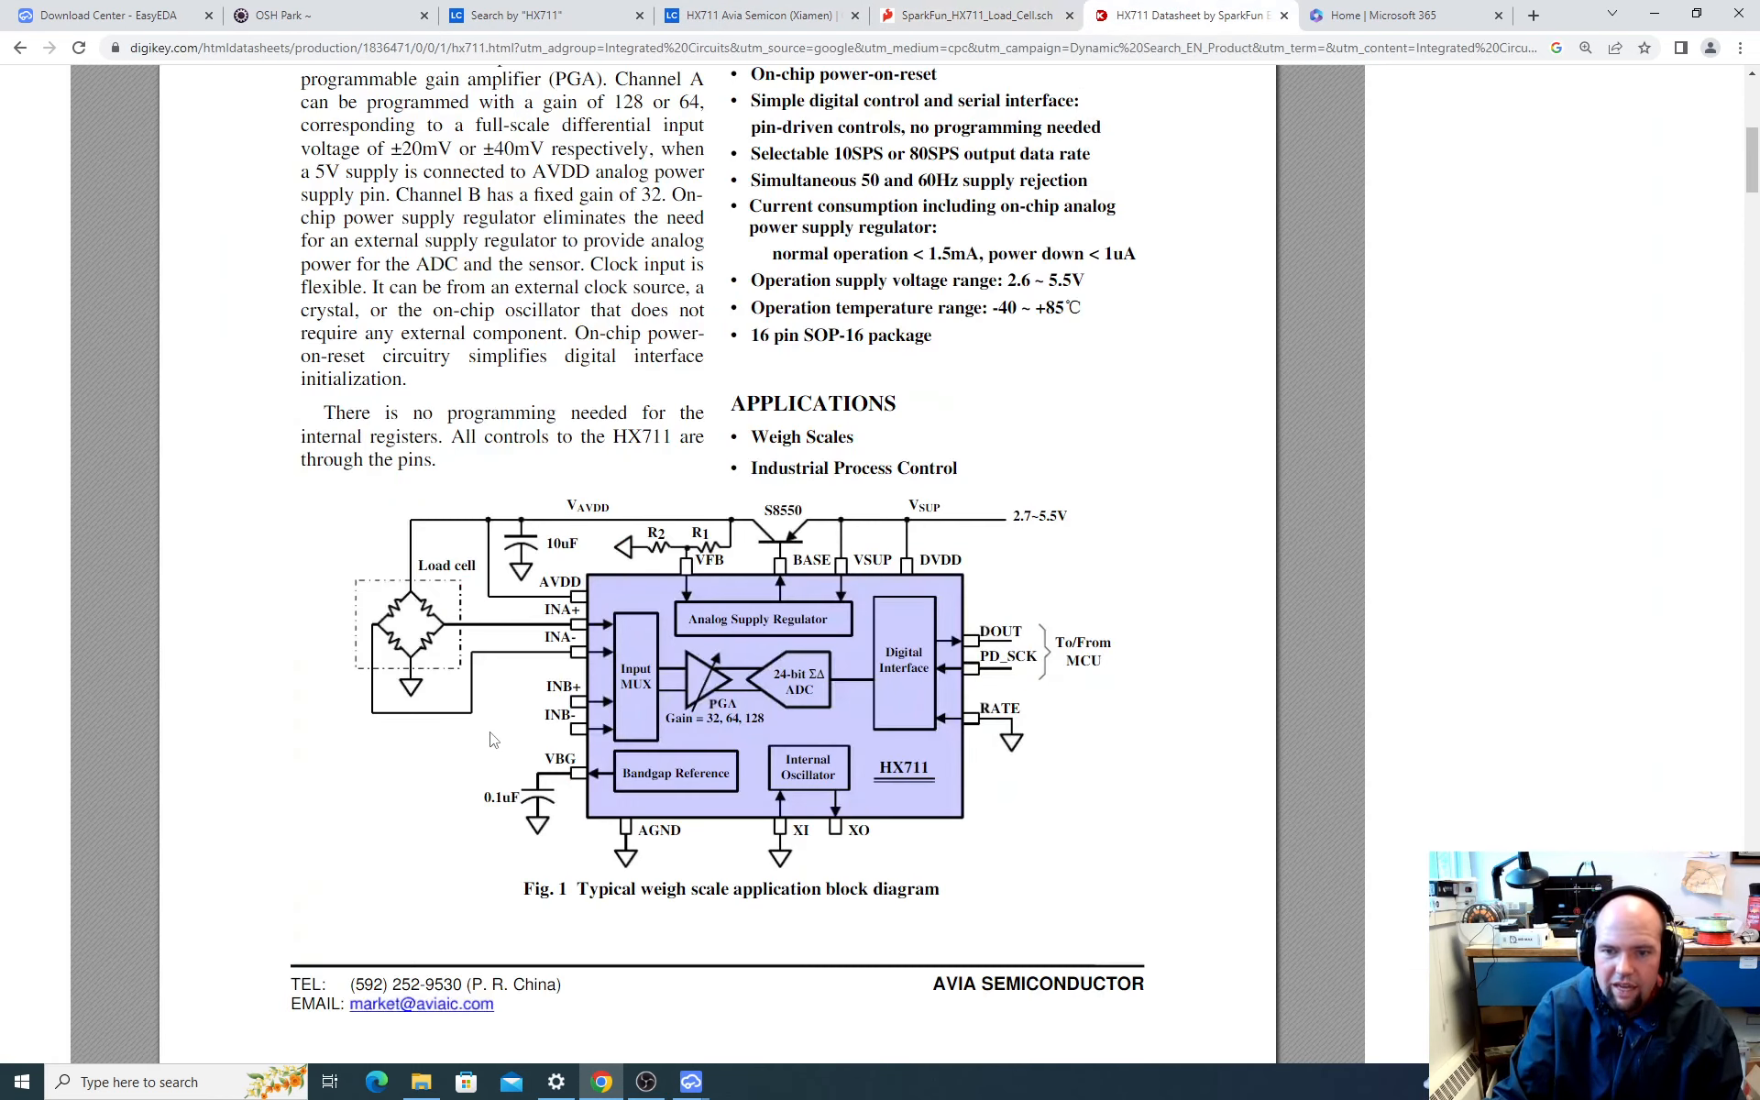
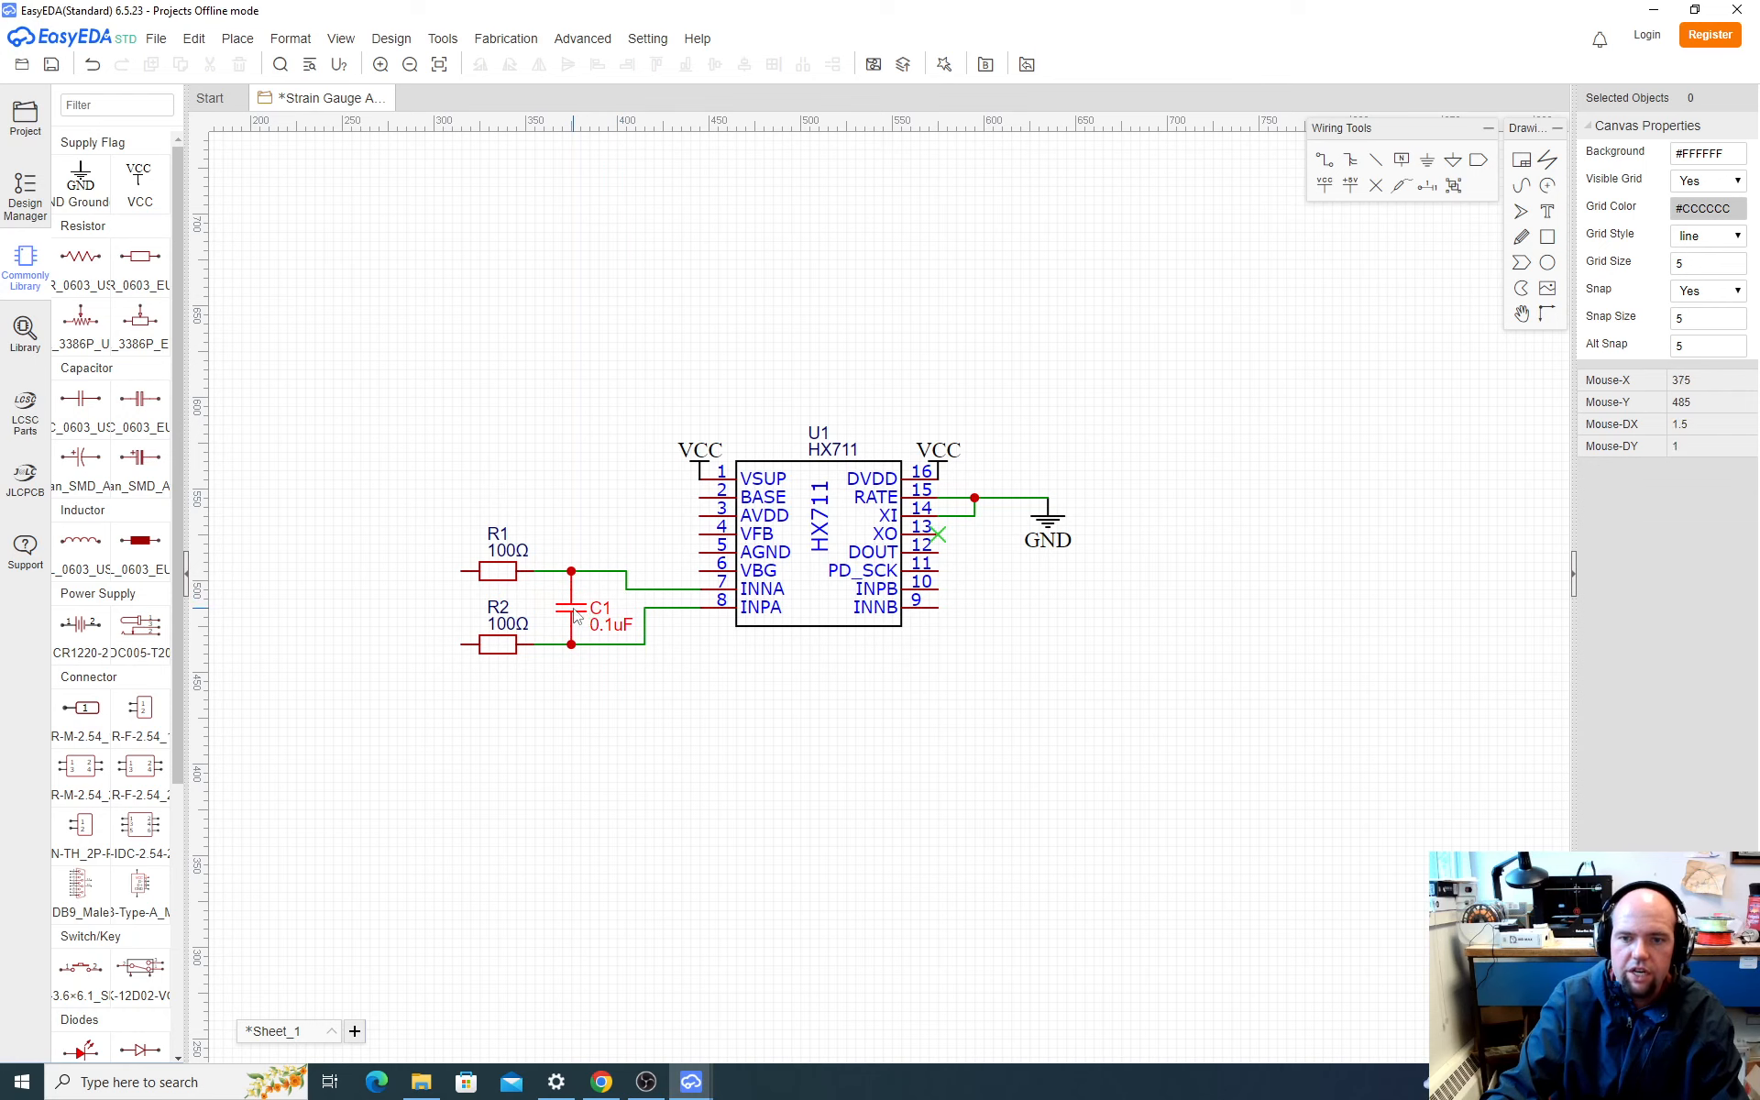
Step: Duplicate the 0.1uF capacitor C1 and place the copy well above the R1–C1 circuit
{"action": "left_click", "coordinate": [575, 615]}
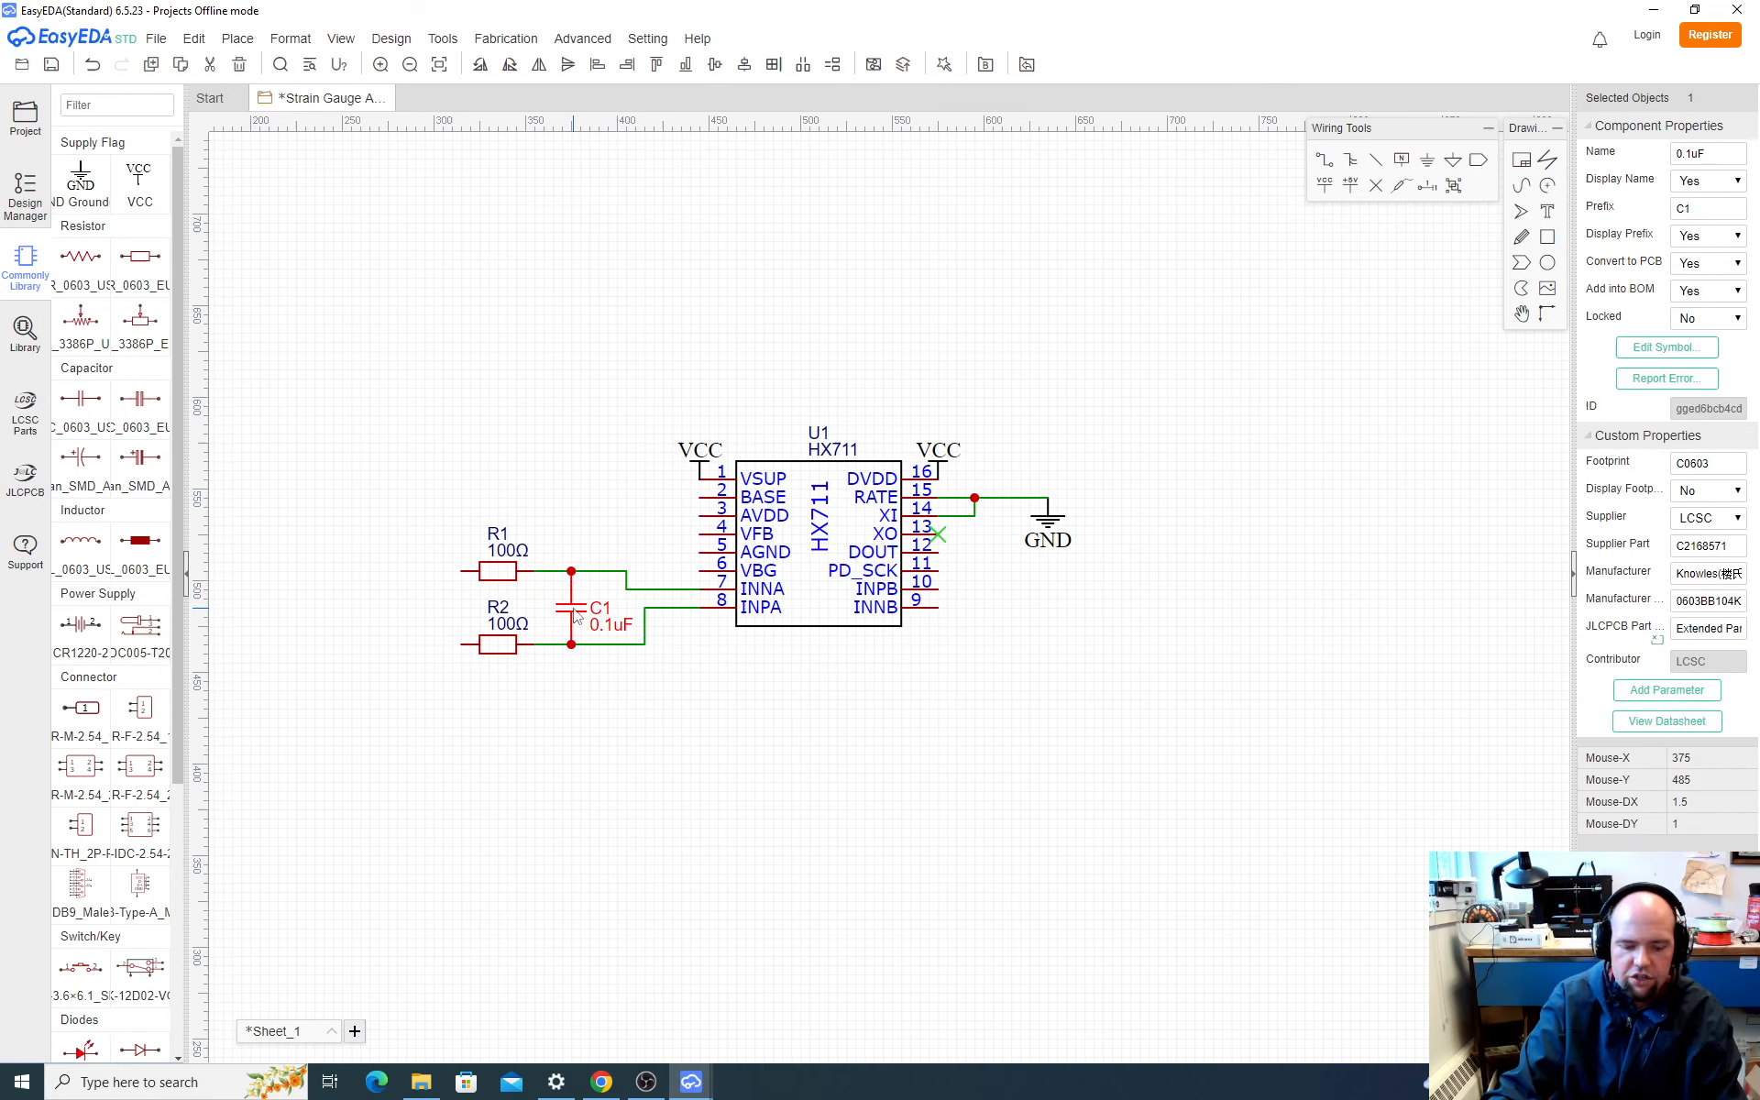
{"action": "key", "text": "ctrl+v"}
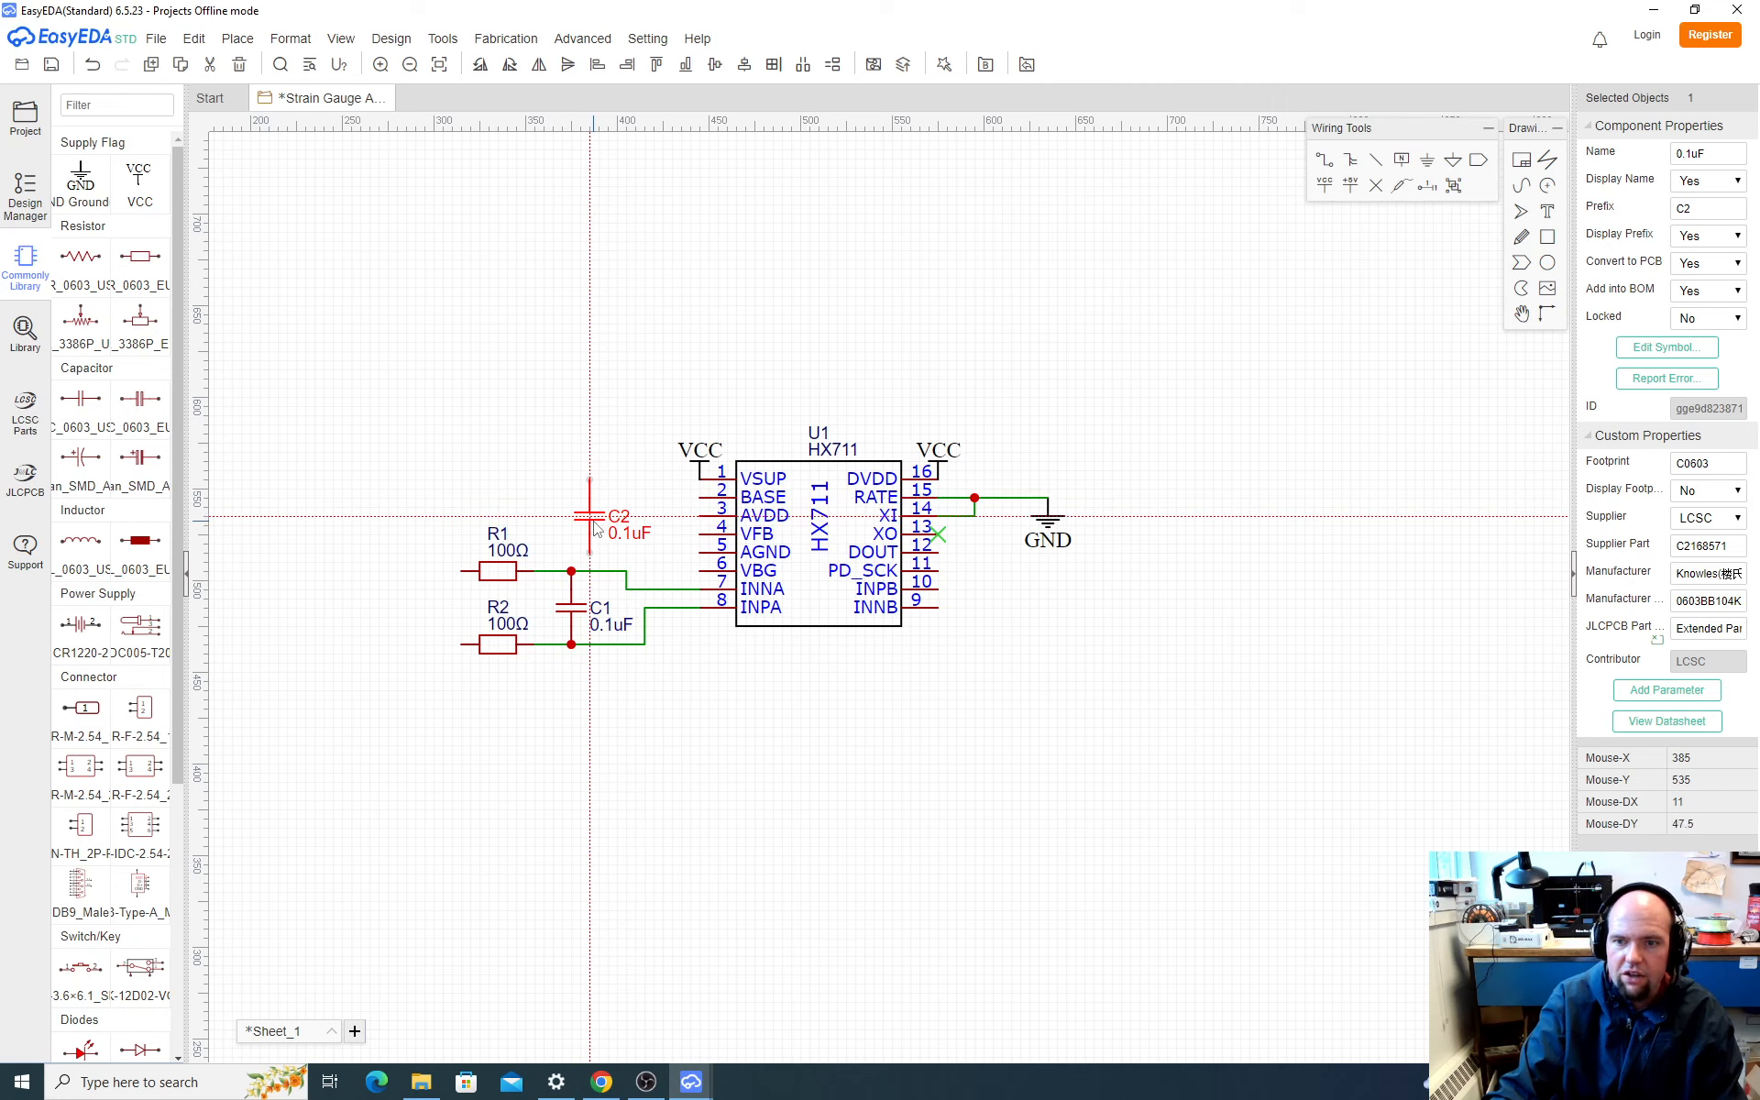
{"action": "left_click", "coordinate": [595, 529]}
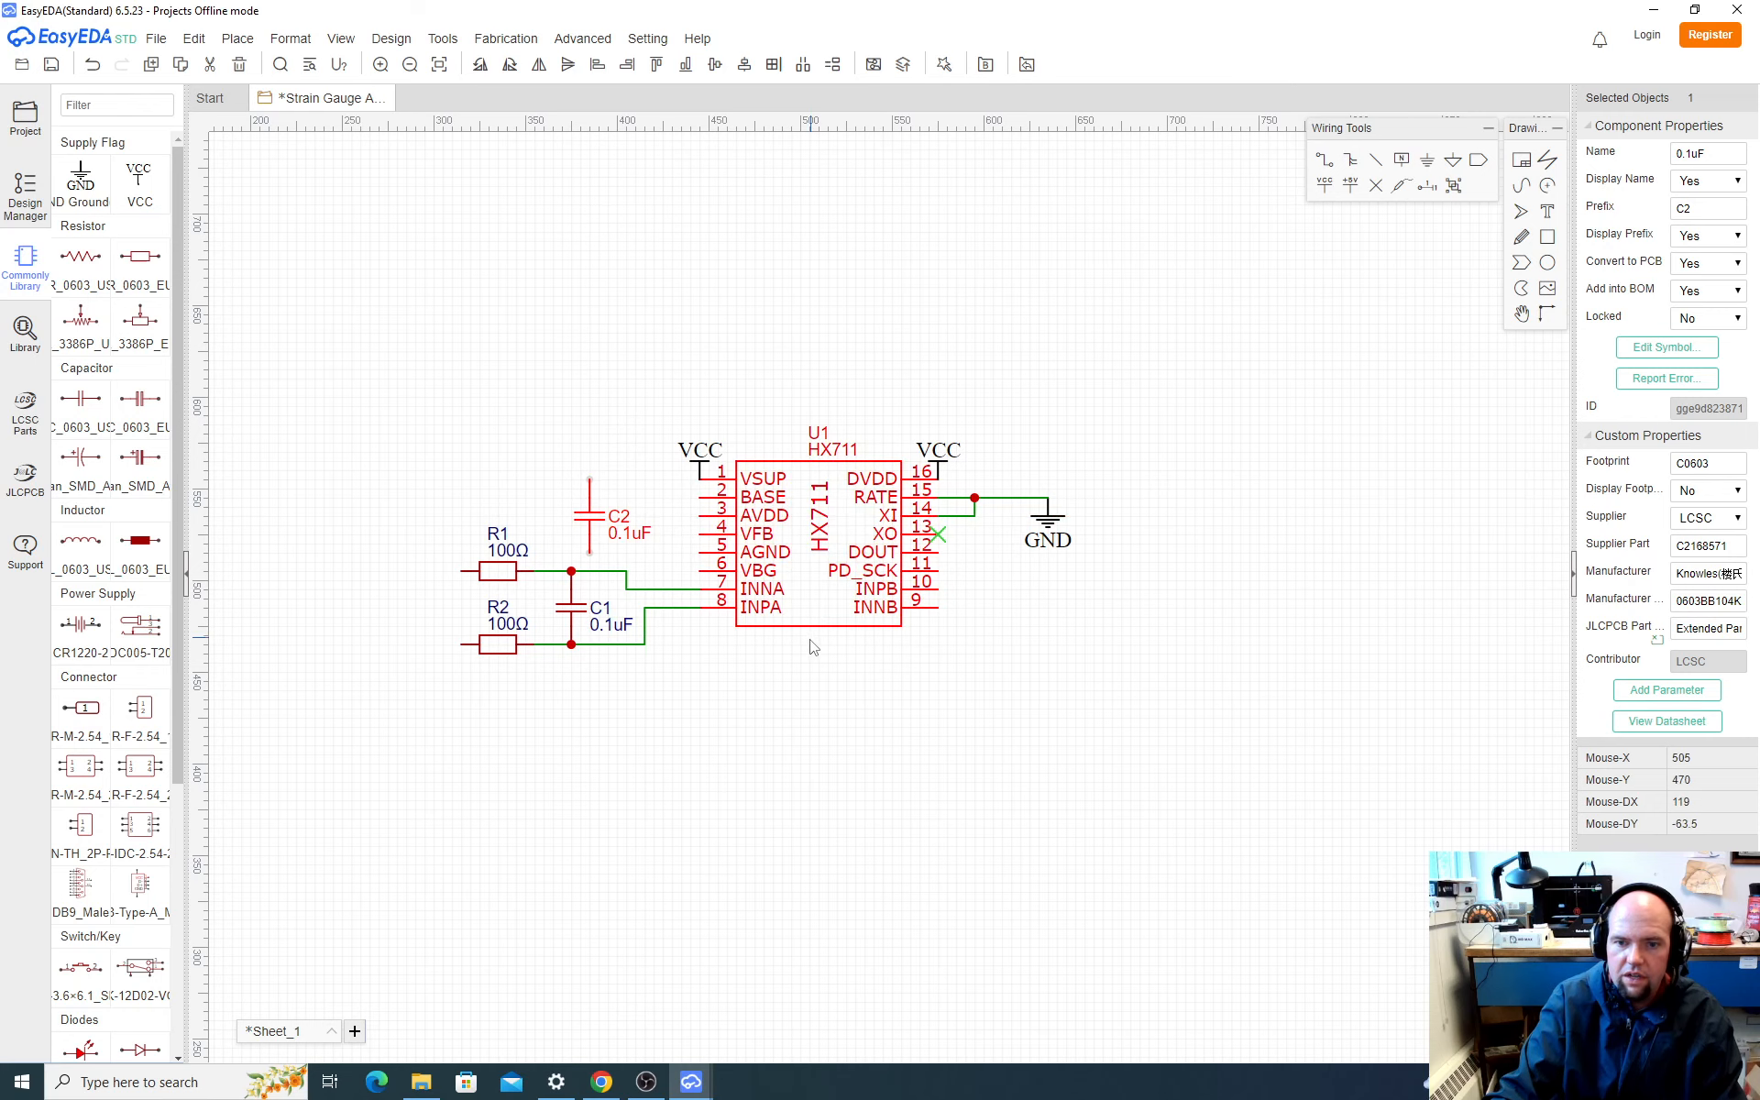
{"action": "left_click", "coordinate": [658, 764]}
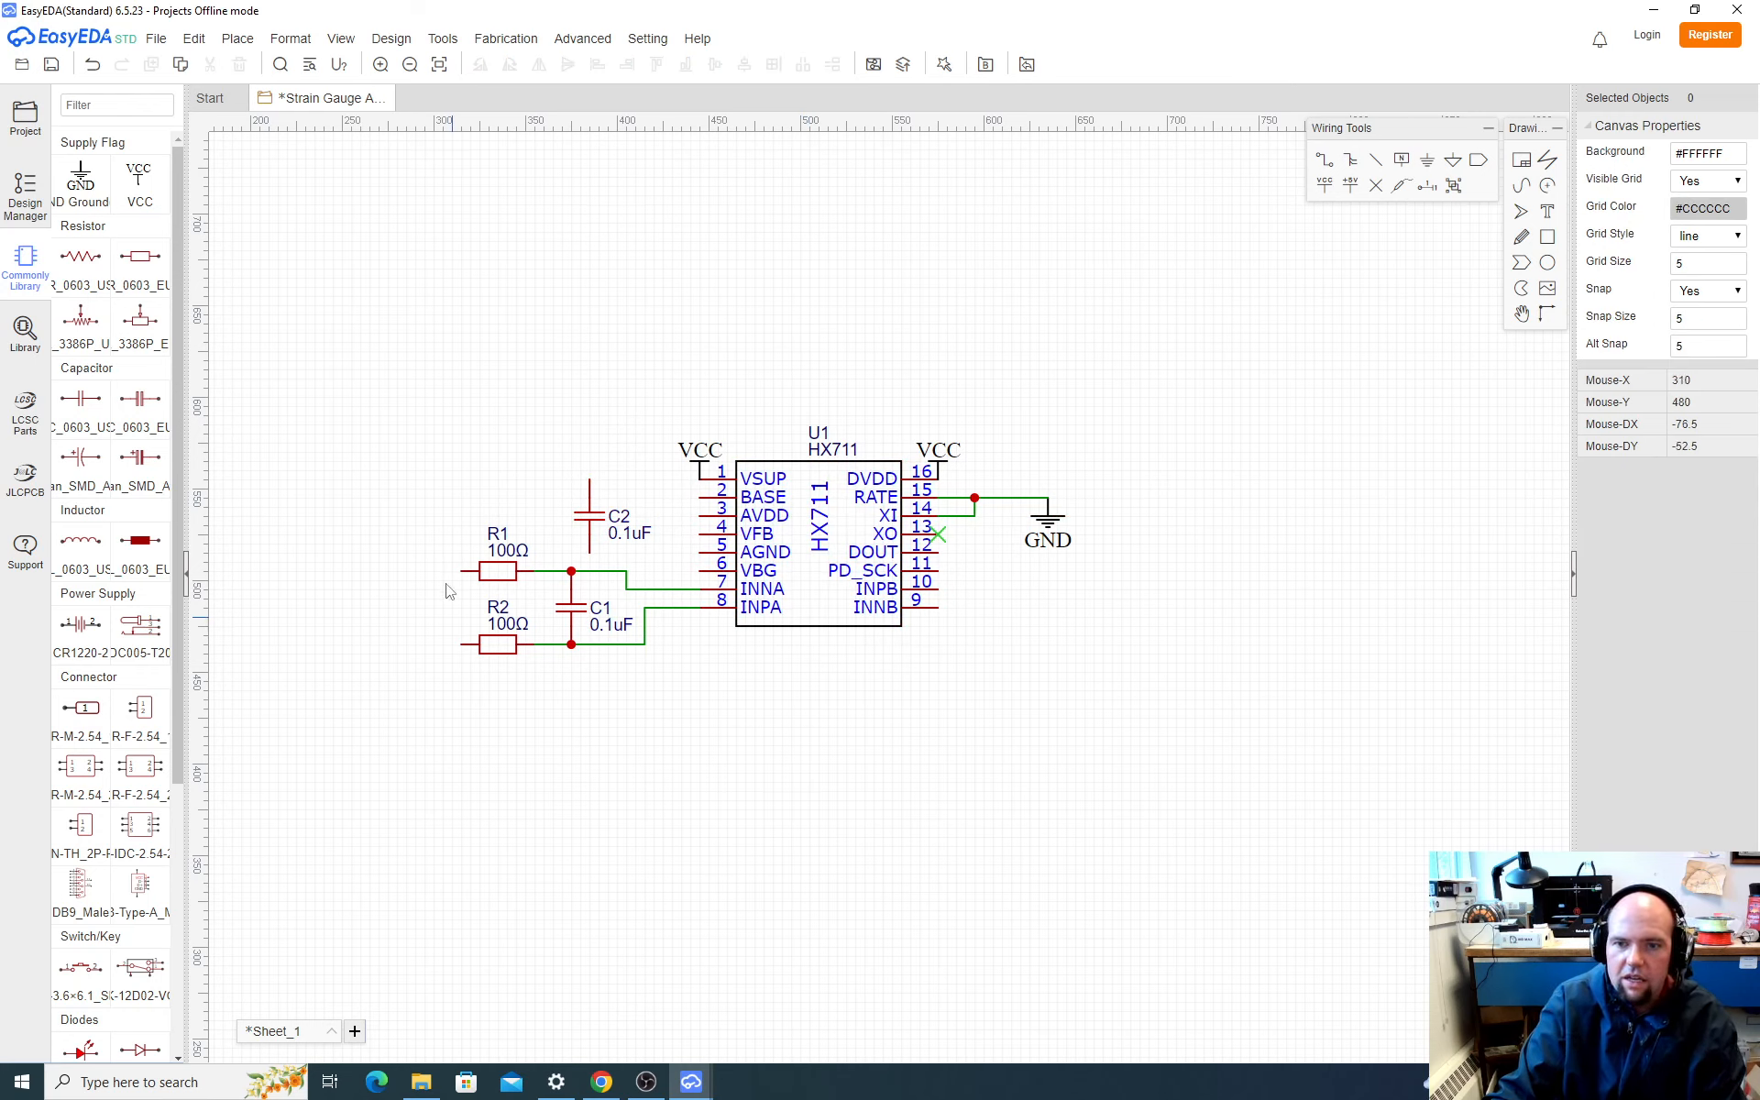
{"action": "left_click_drag", "start_coordinate": [432, 541], "coordinate": [642, 687]}
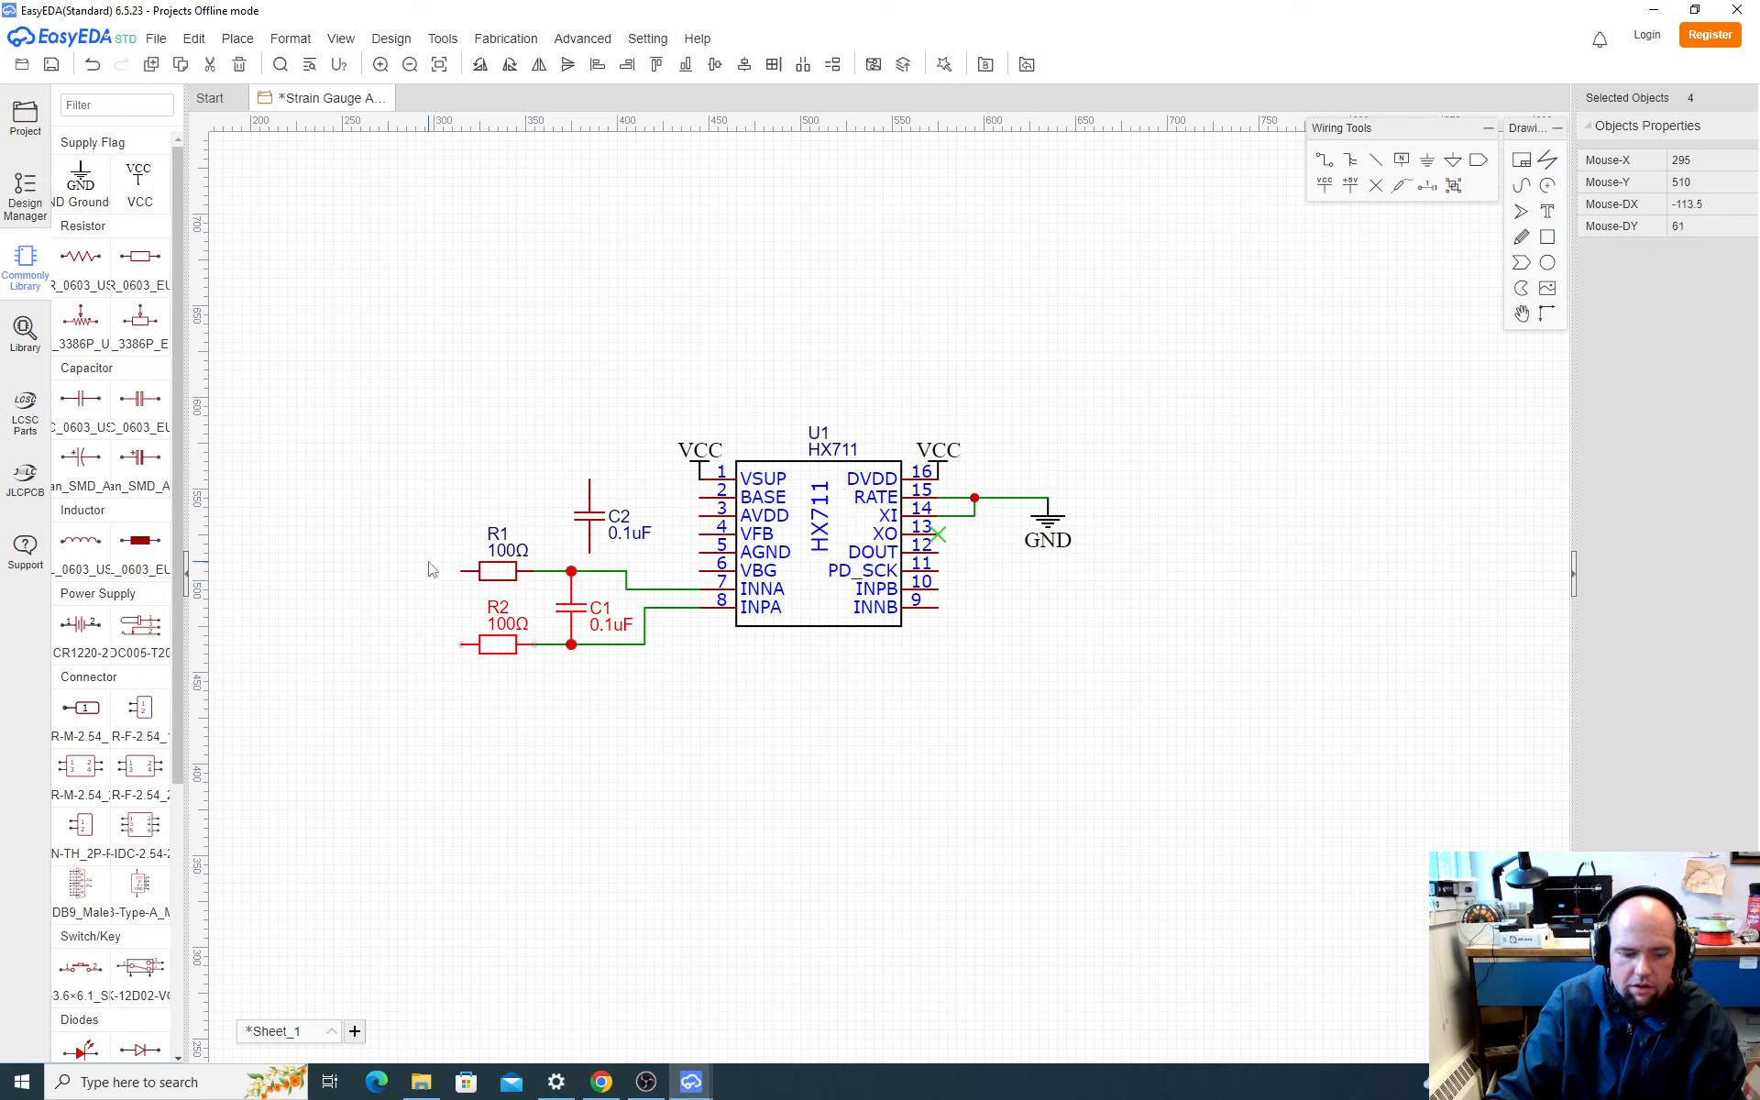
{"action": "left_click", "coordinate": [496, 571]}
{"action": "left_click", "coordinate": [496, 643]}
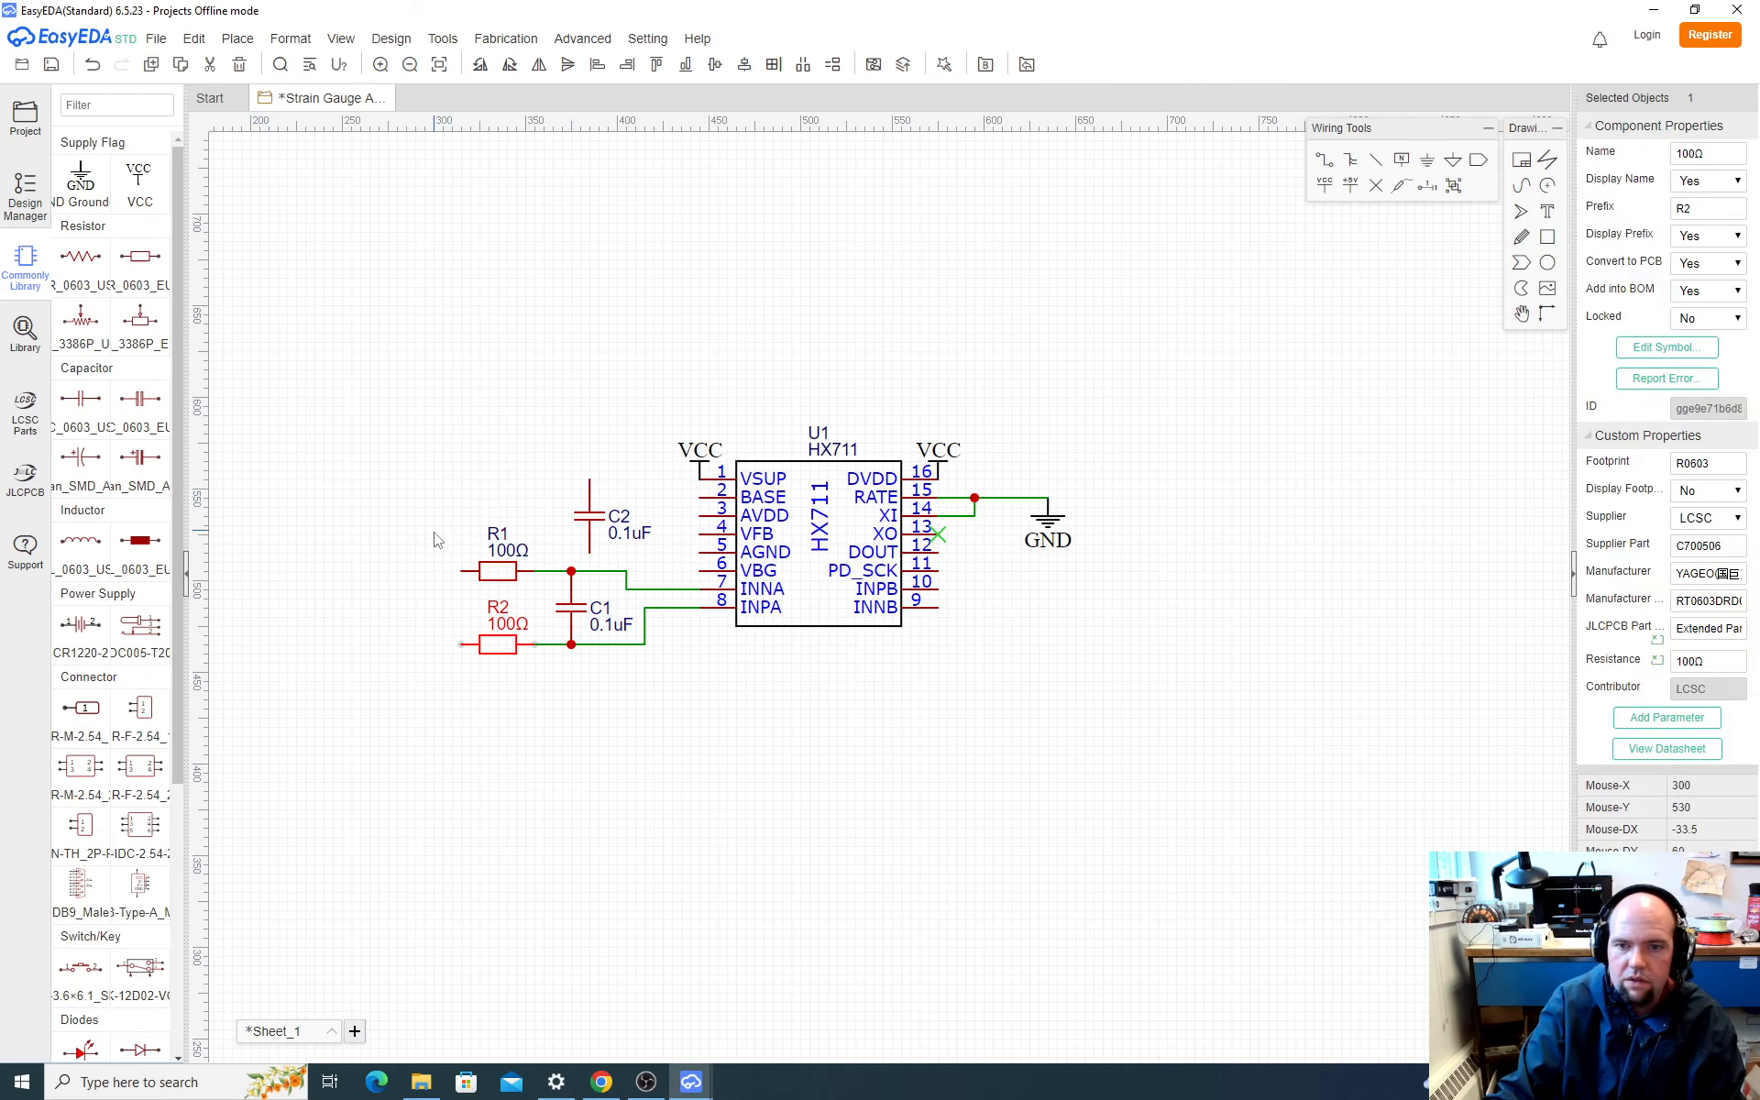
{"action": "left_click_drag", "start_coordinate": [438, 547], "coordinate": [640, 713]}
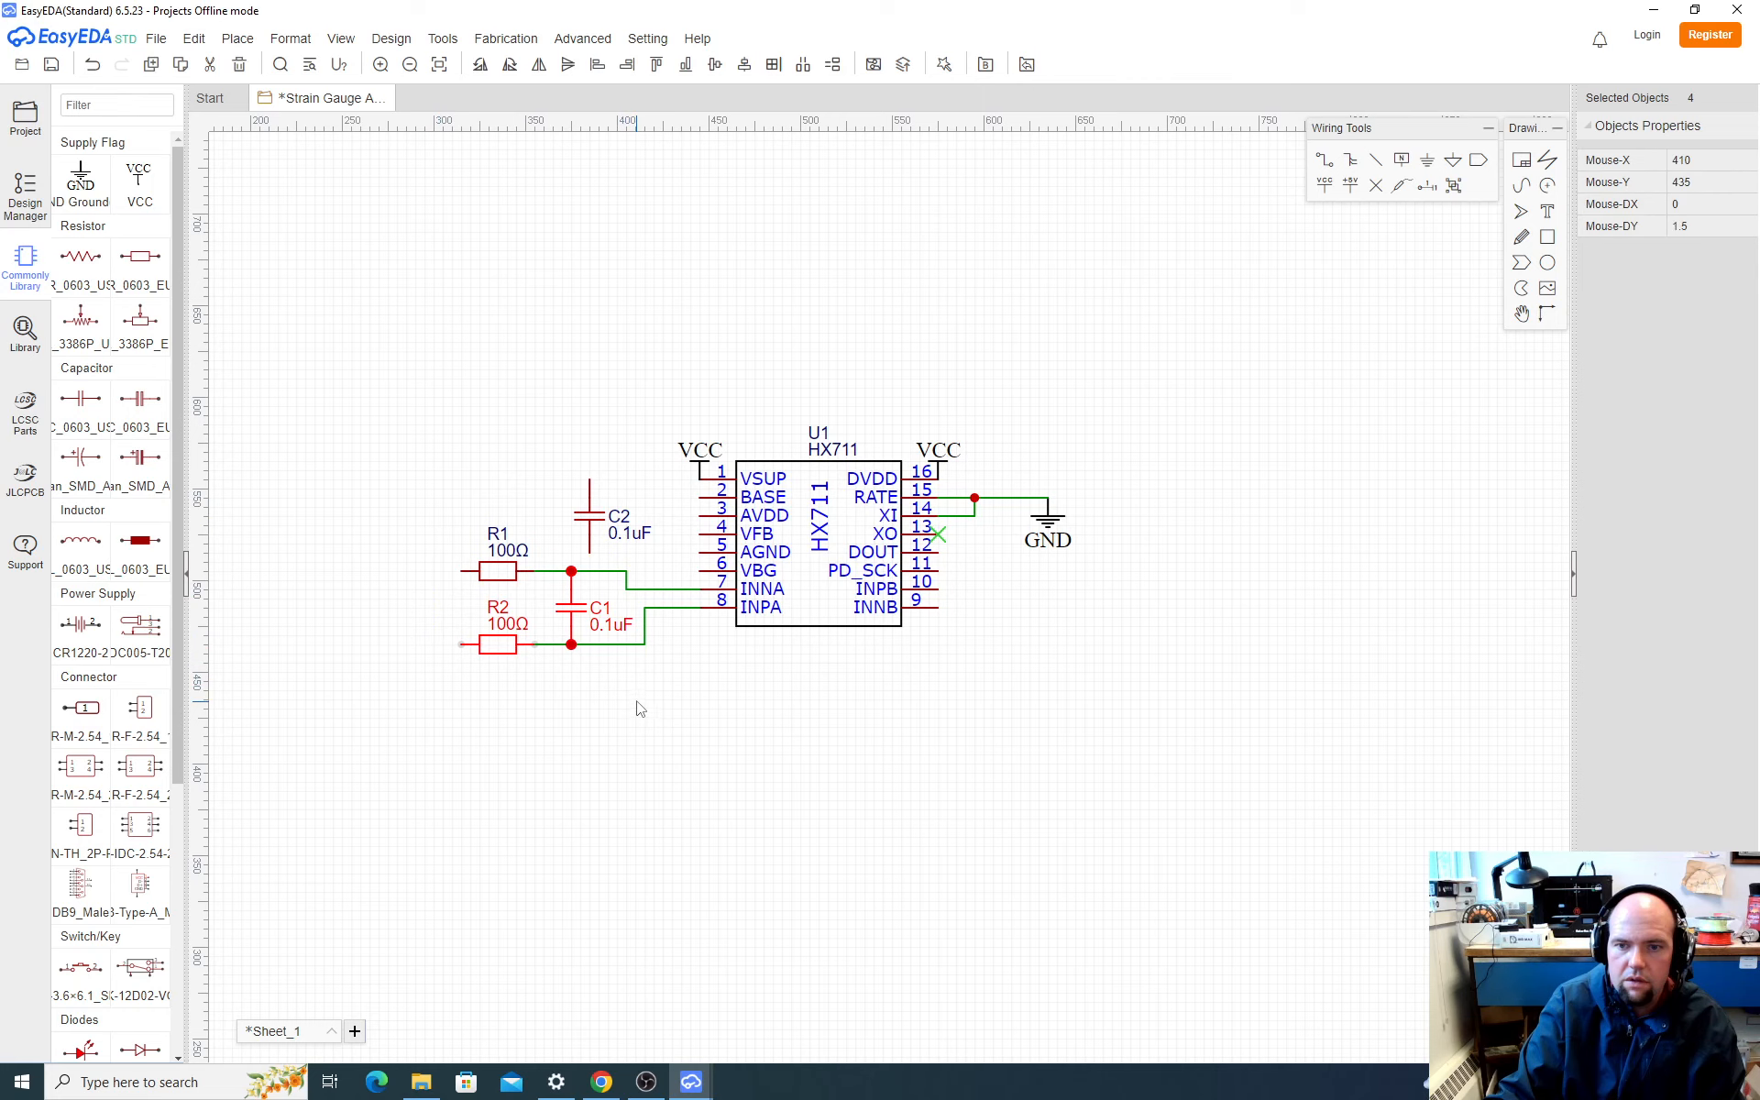
{"action": "left_click_drag", "start_coordinate": [589, 516], "coordinate": [580, 267]}
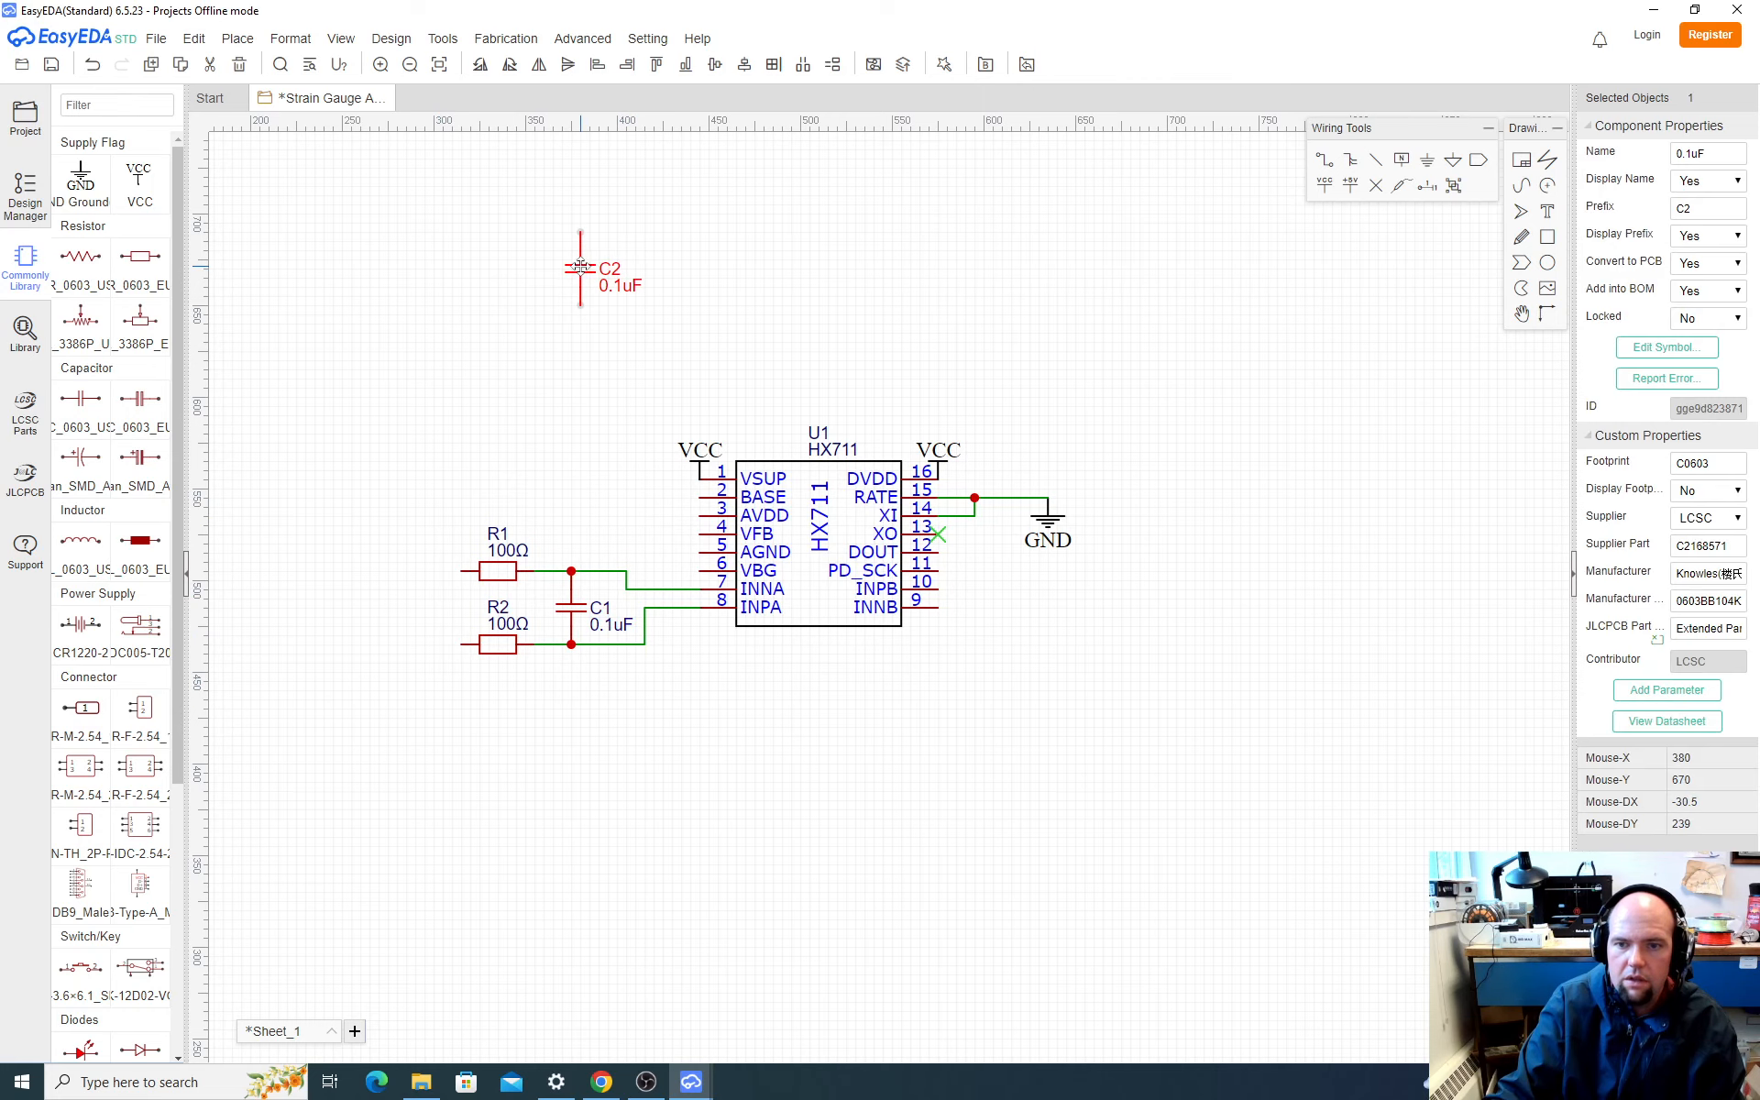
{"action": "left_click_drag", "start_coordinate": [392, 484], "coordinate": [627, 751]}
{"action": "left_click_drag", "start_coordinate": [495, 571], "coordinate": [482, 601]}
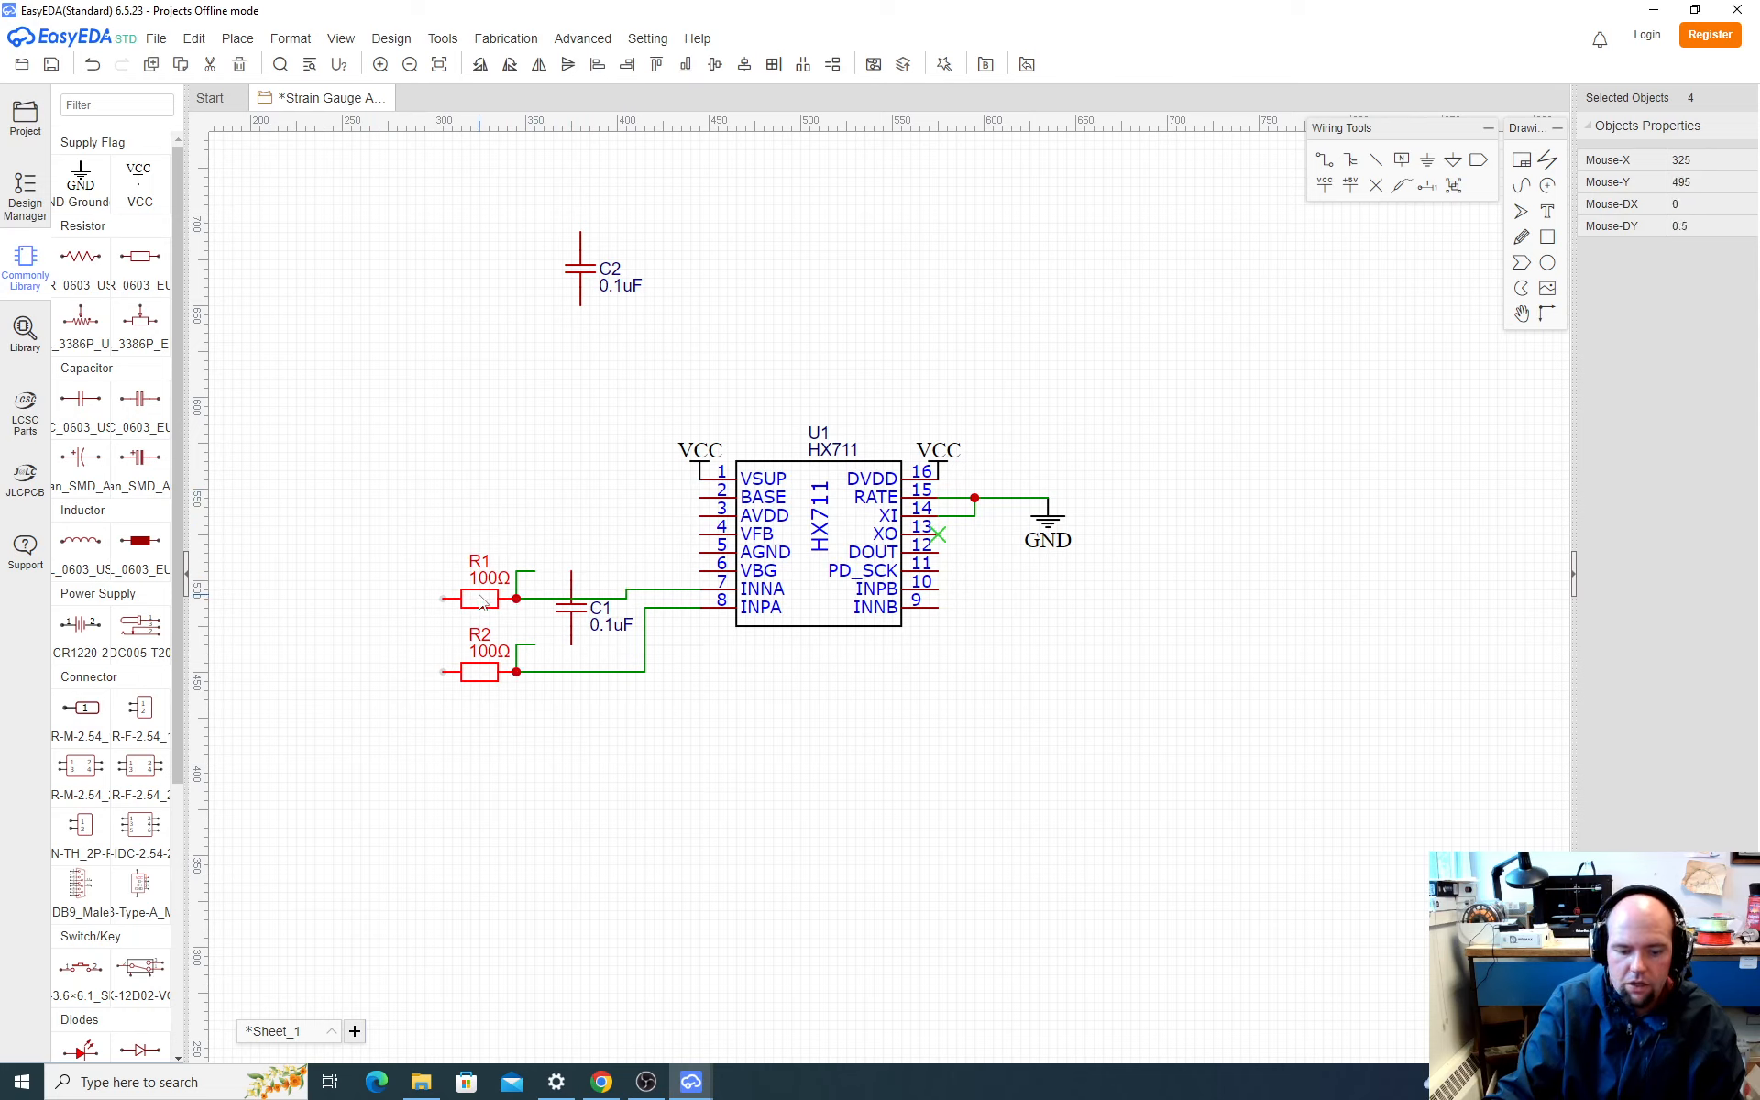
{"action": "key", "text": "ctrl+z"}
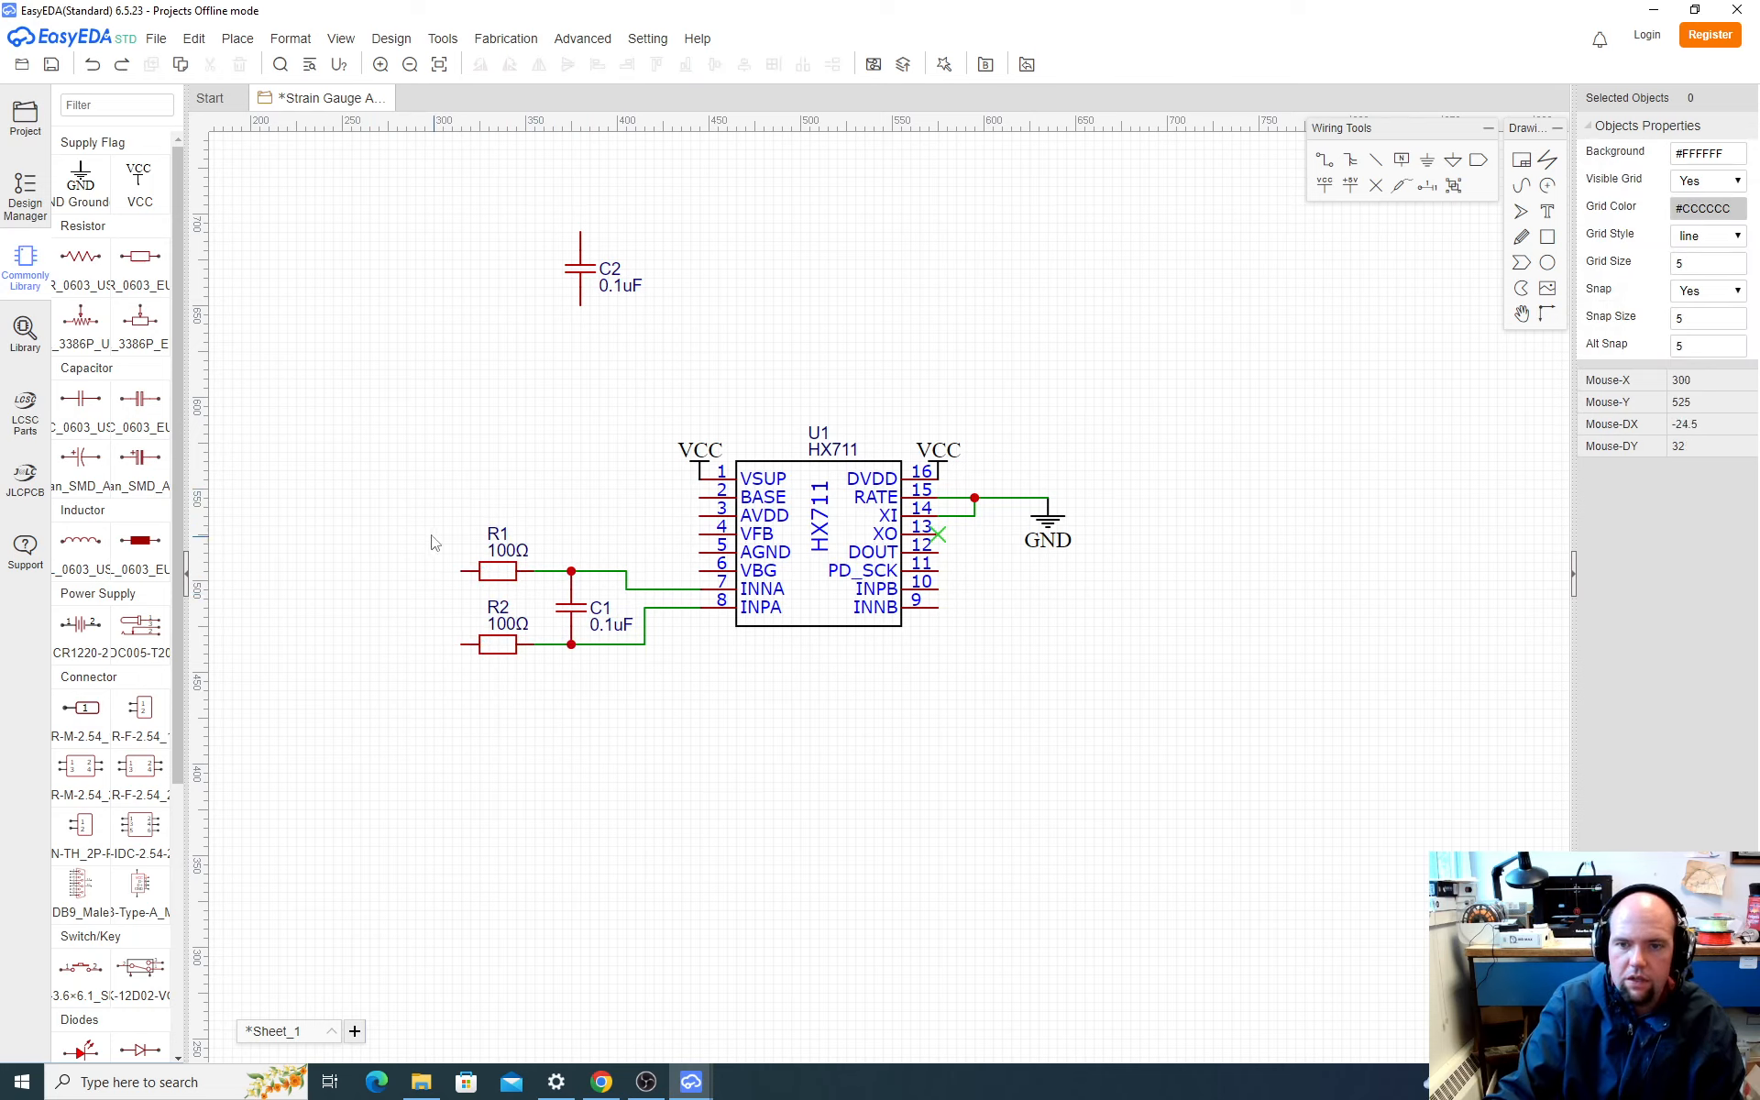
Step: Move R1, R2 and C1 together downward and slightly left, and delete the distorted wires running from them to INNA and INPA
{"action": "left_click_drag", "start_coordinate": [433, 494], "coordinate": [670, 707]}
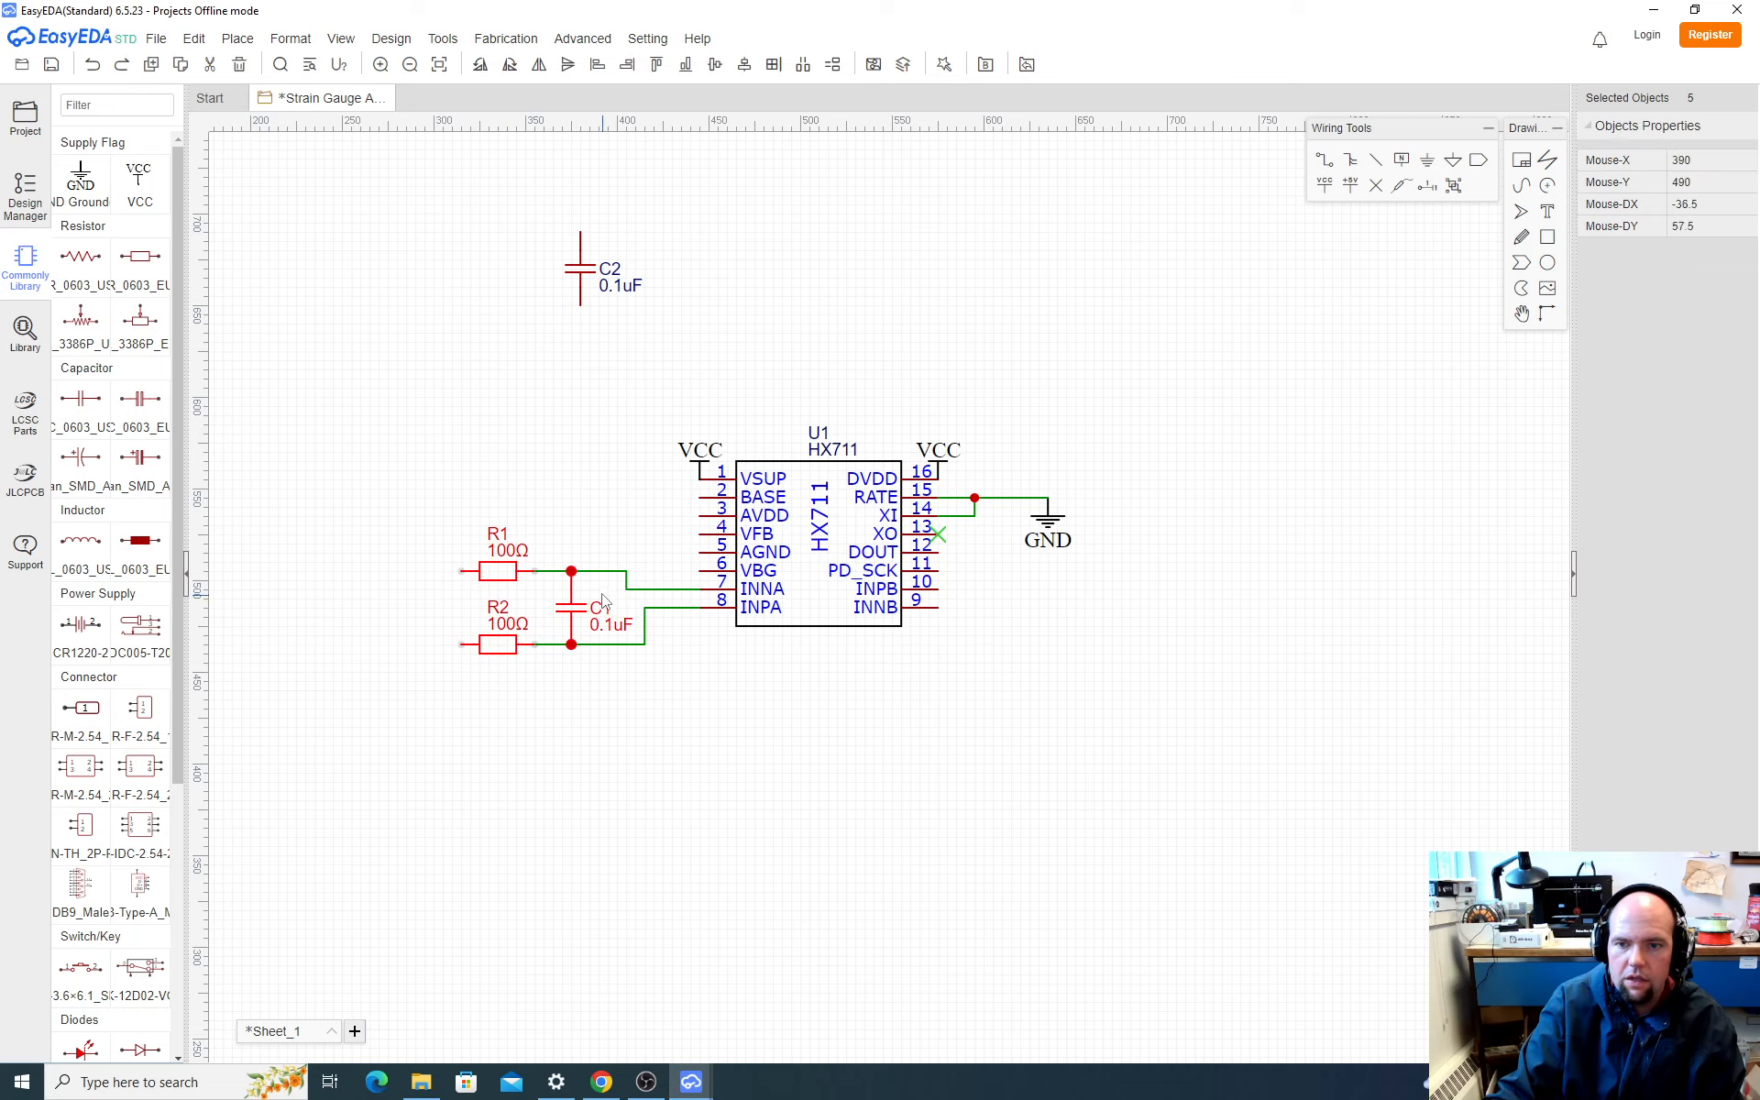
{"action": "left_click_drag", "start_coordinate": [506, 571], "coordinate": [486, 634]}
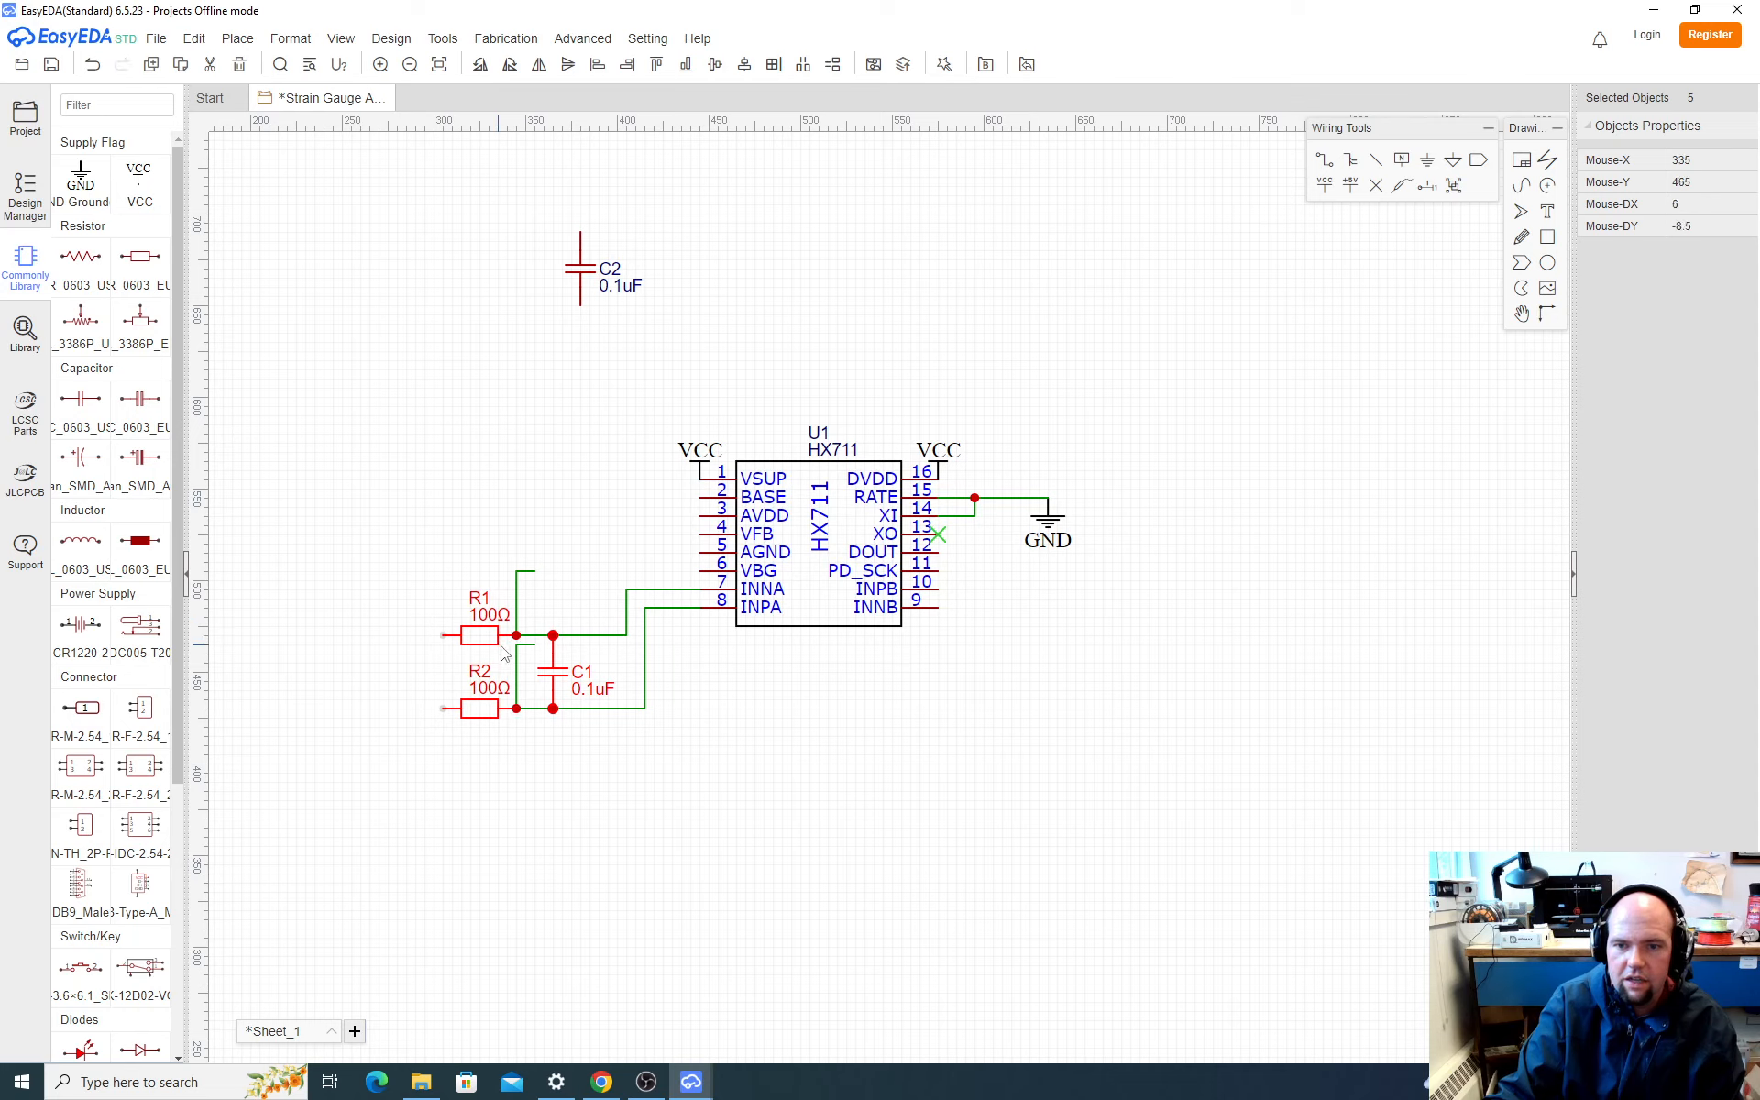
{"action": "left_click", "coordinate": [518, 672]}
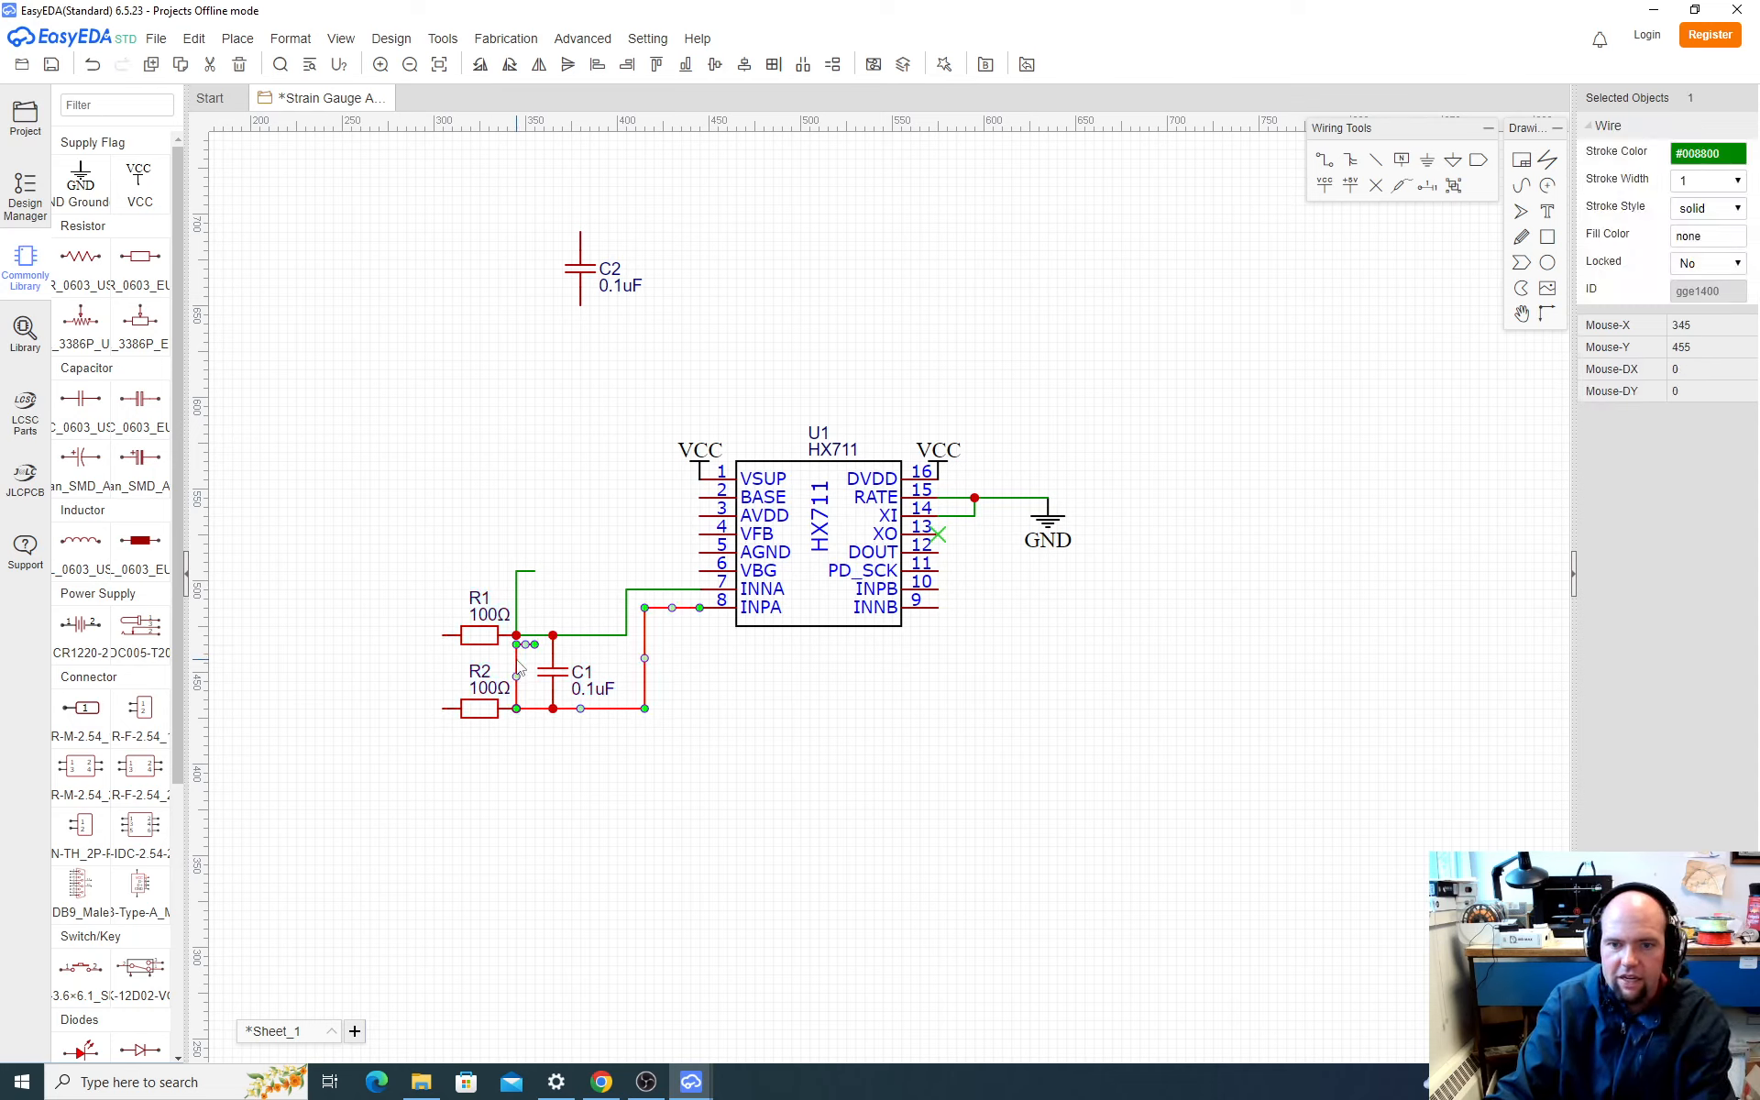
{"action": "left_click", "coordinate": [526, 658]}
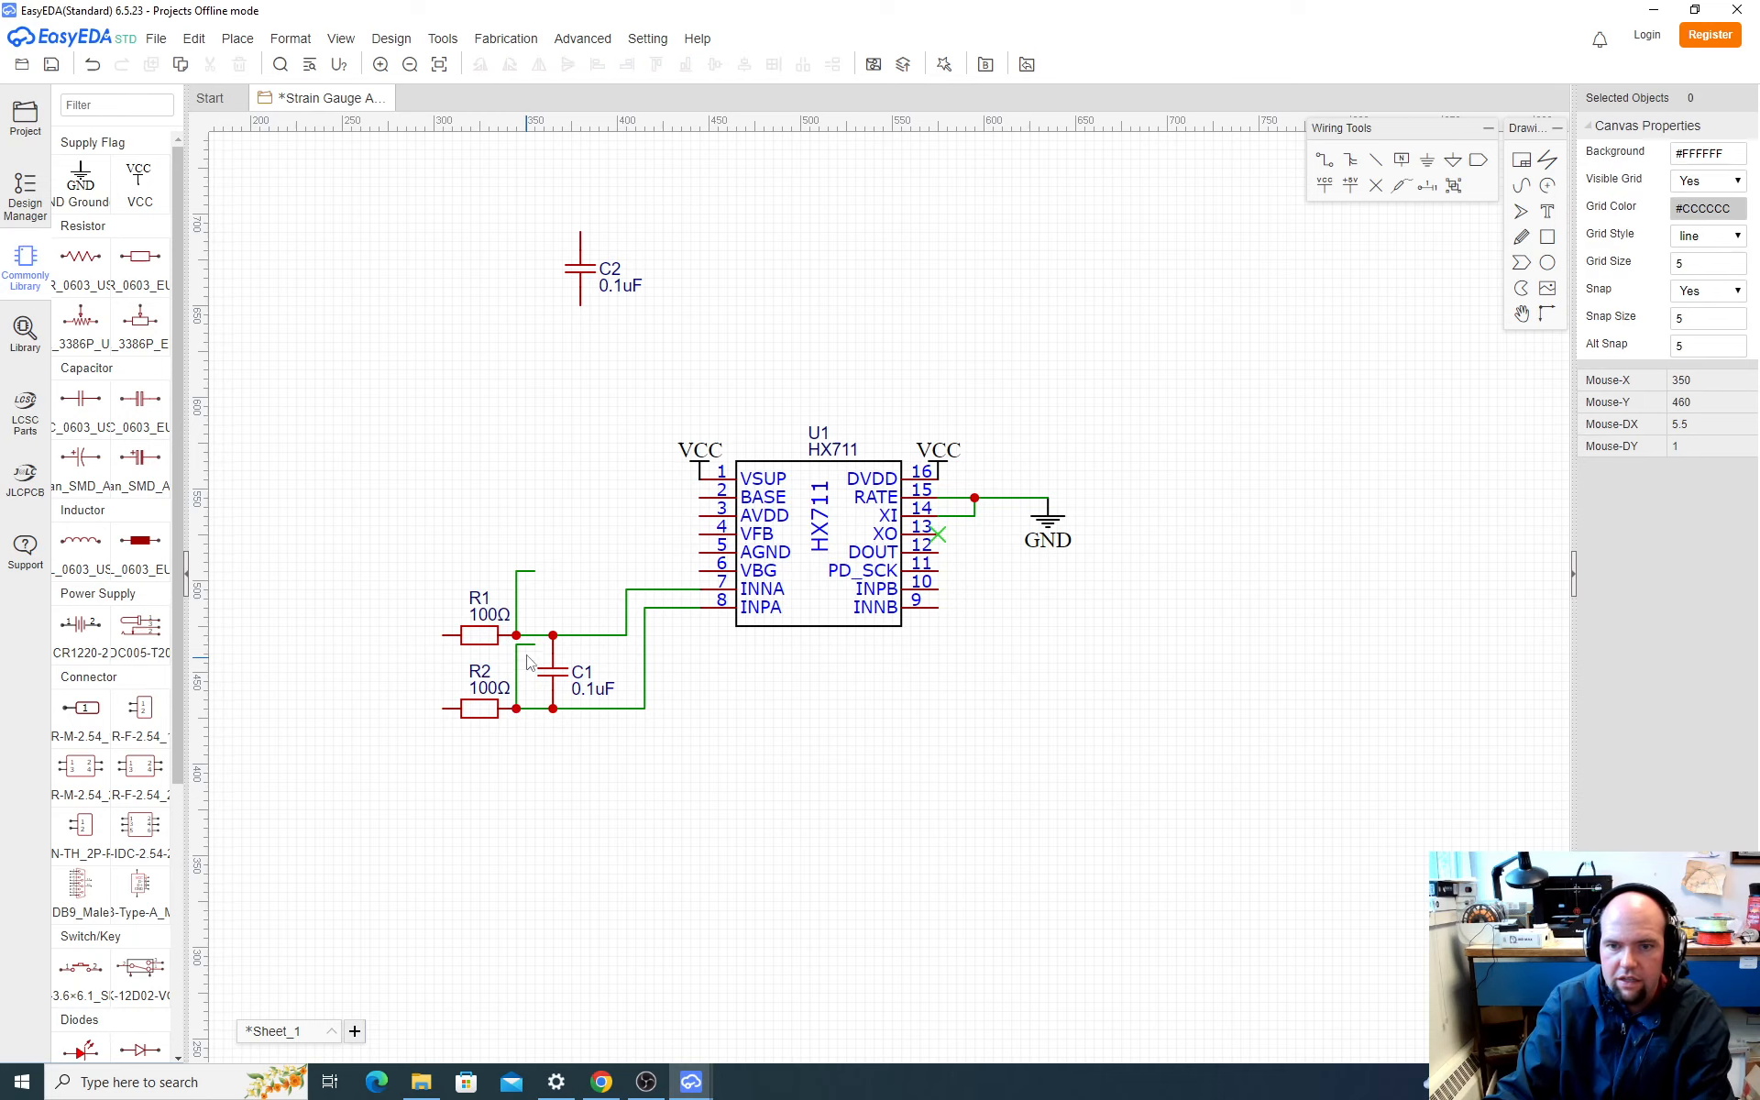
{"action": "left_click", "coordinate": [527, 646]}
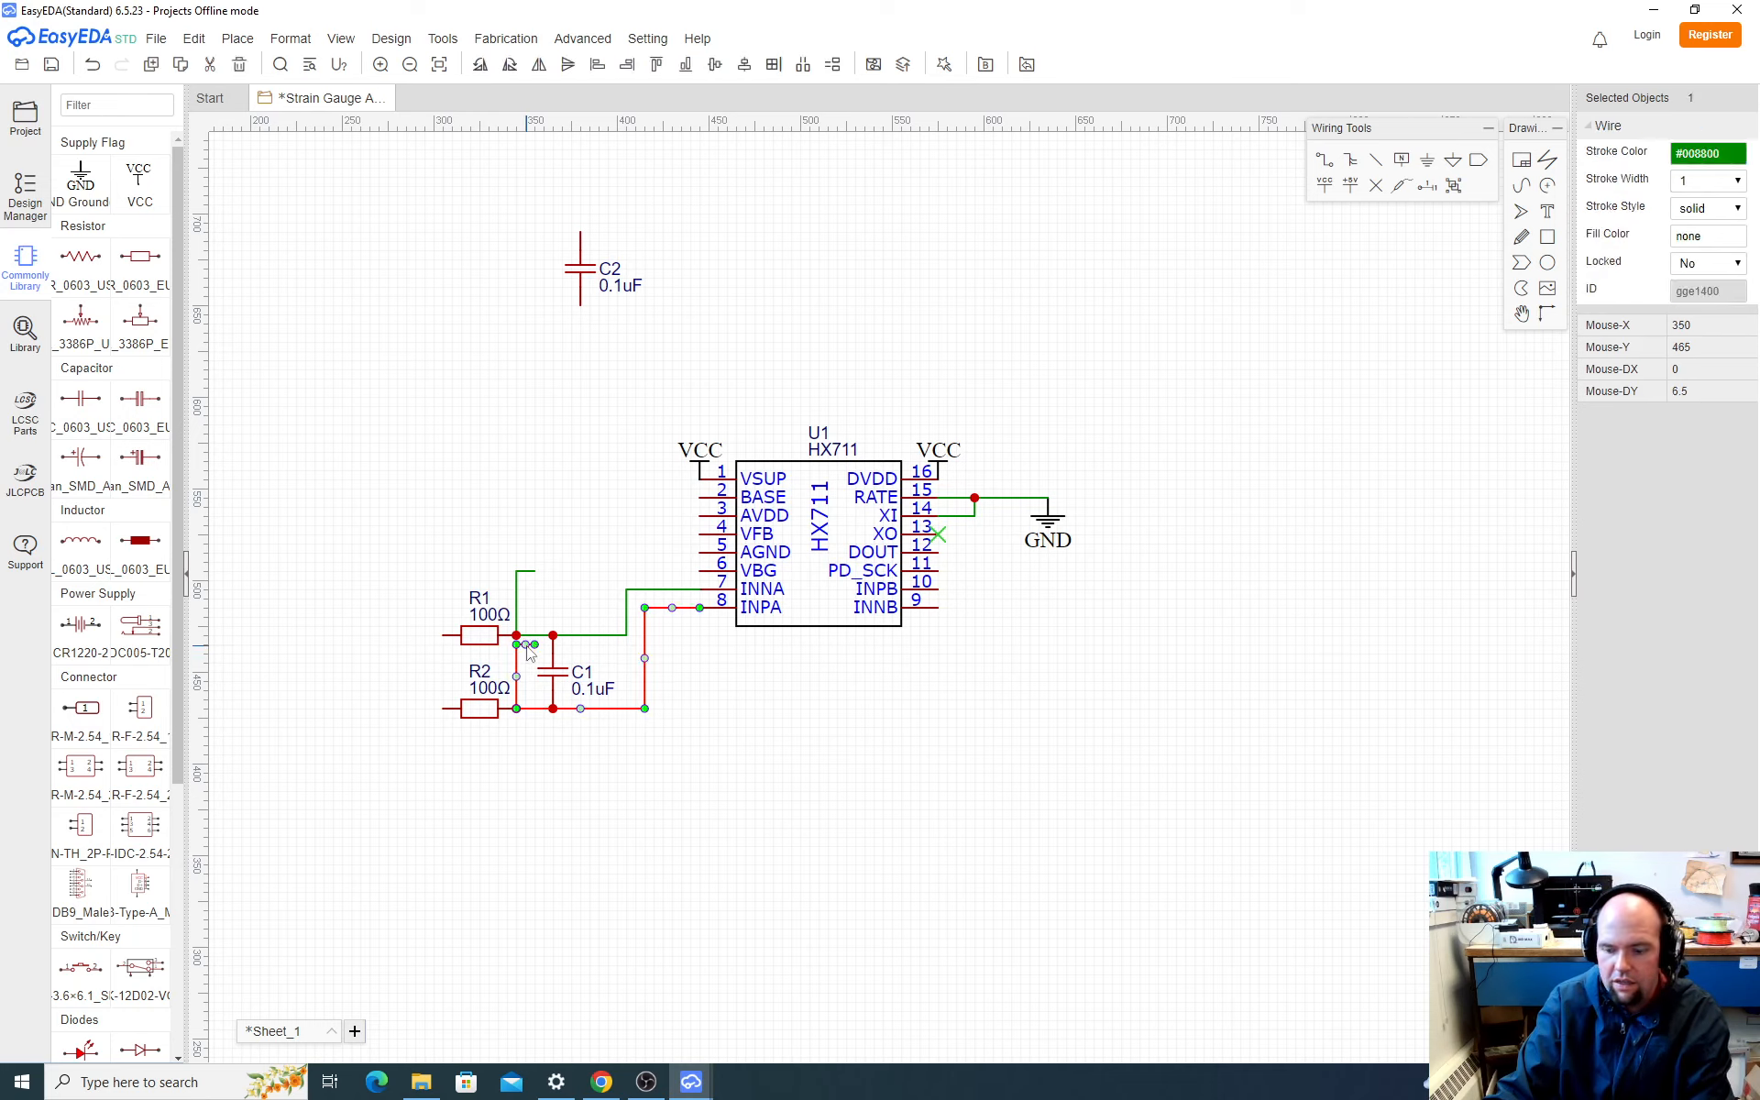
{"action": "key", "text": "Delete"}
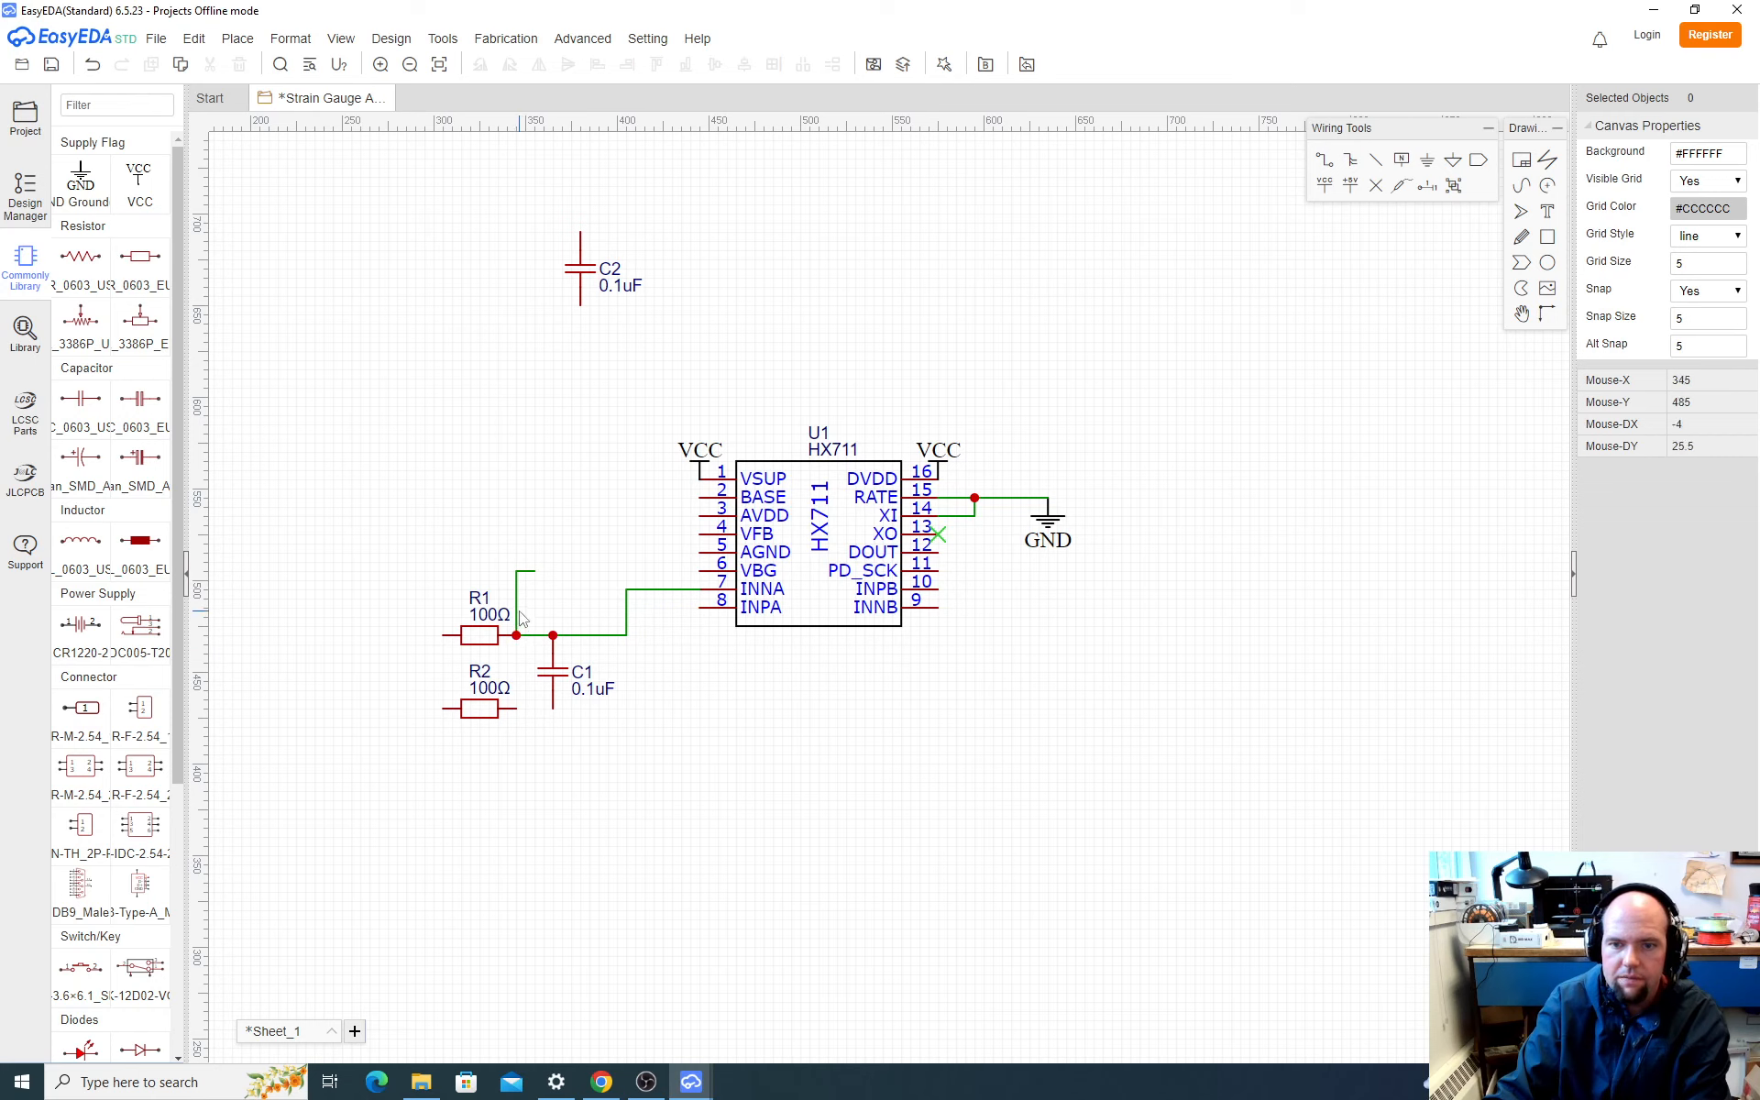
{"action": "left_click", "coordinate": [518, 617]}
{"action": "key", "text": "Delete"}
Step: Wire R1 to C1's upper end and connect that junction to the HX711's INNA pin
{"action": "key", "text": "w"}
{"action": "left_click", "coordinate": [517, 636]}
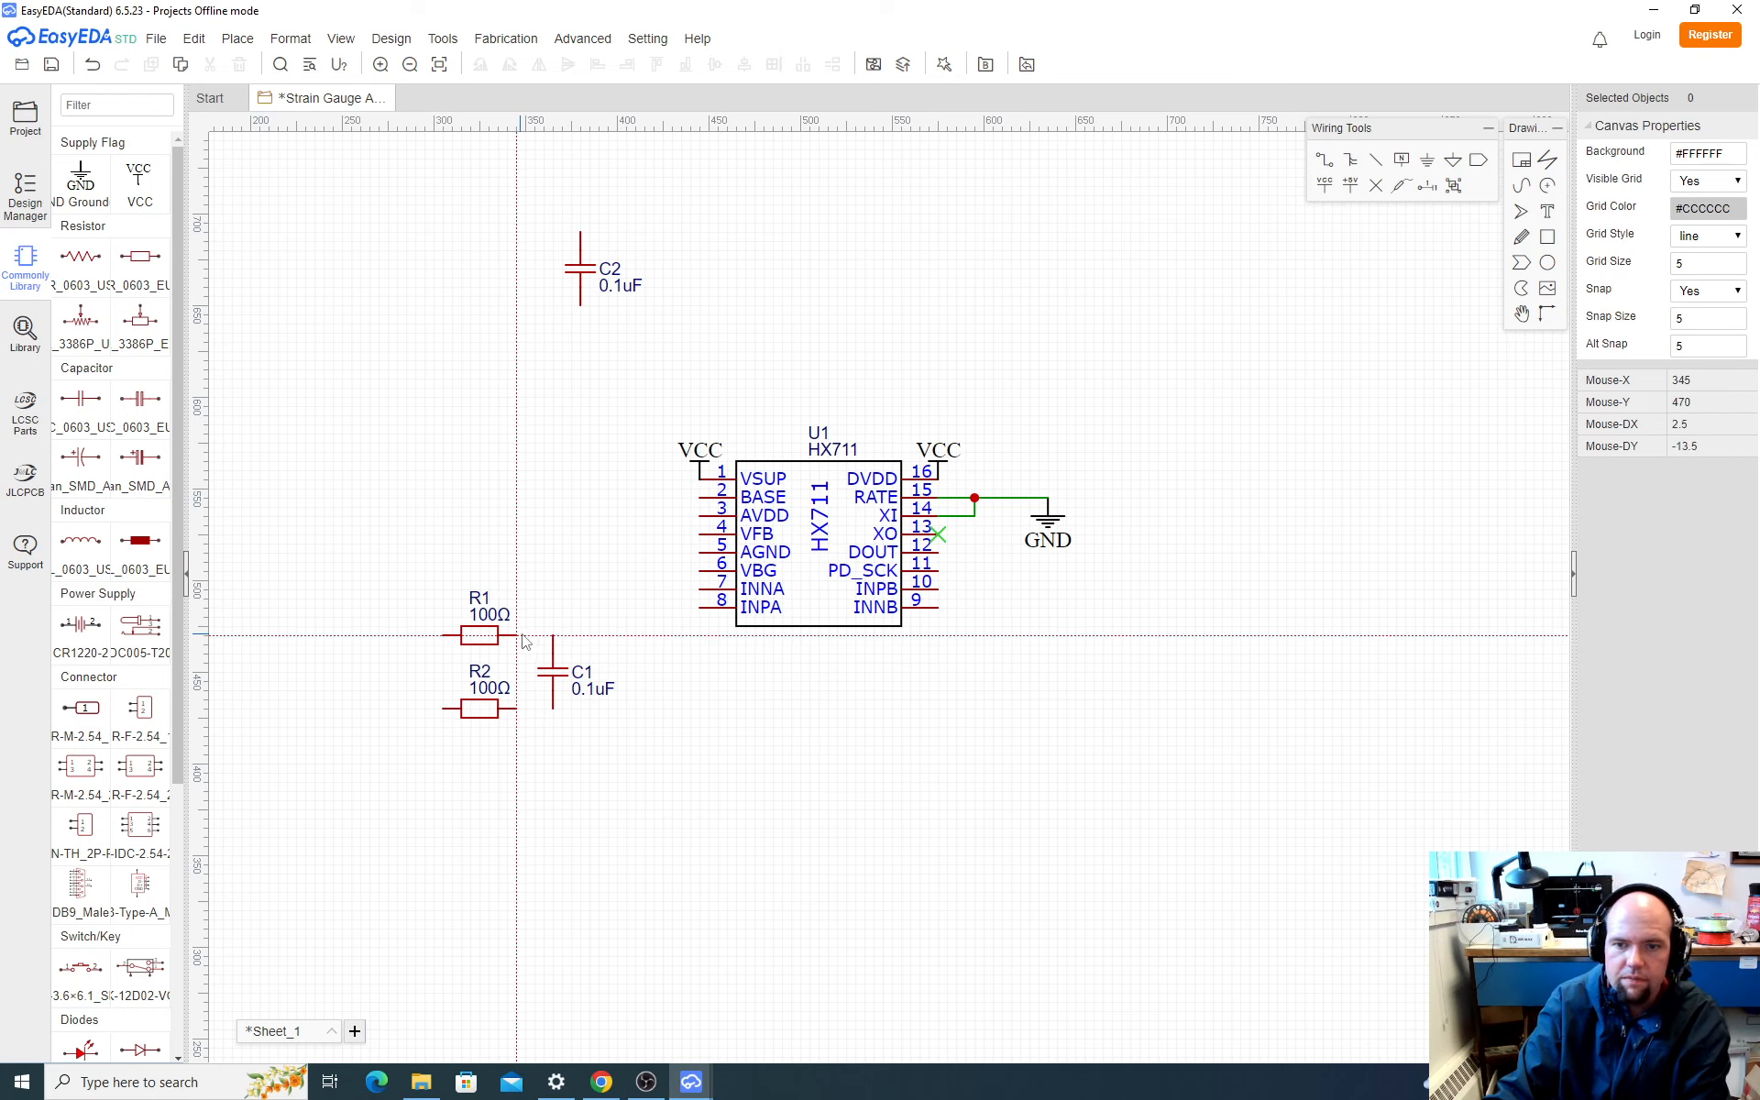
{"action": "left_click", "coordinate": [553, 636]}
{"action": "left_click", "coordinate": [598, 599]}
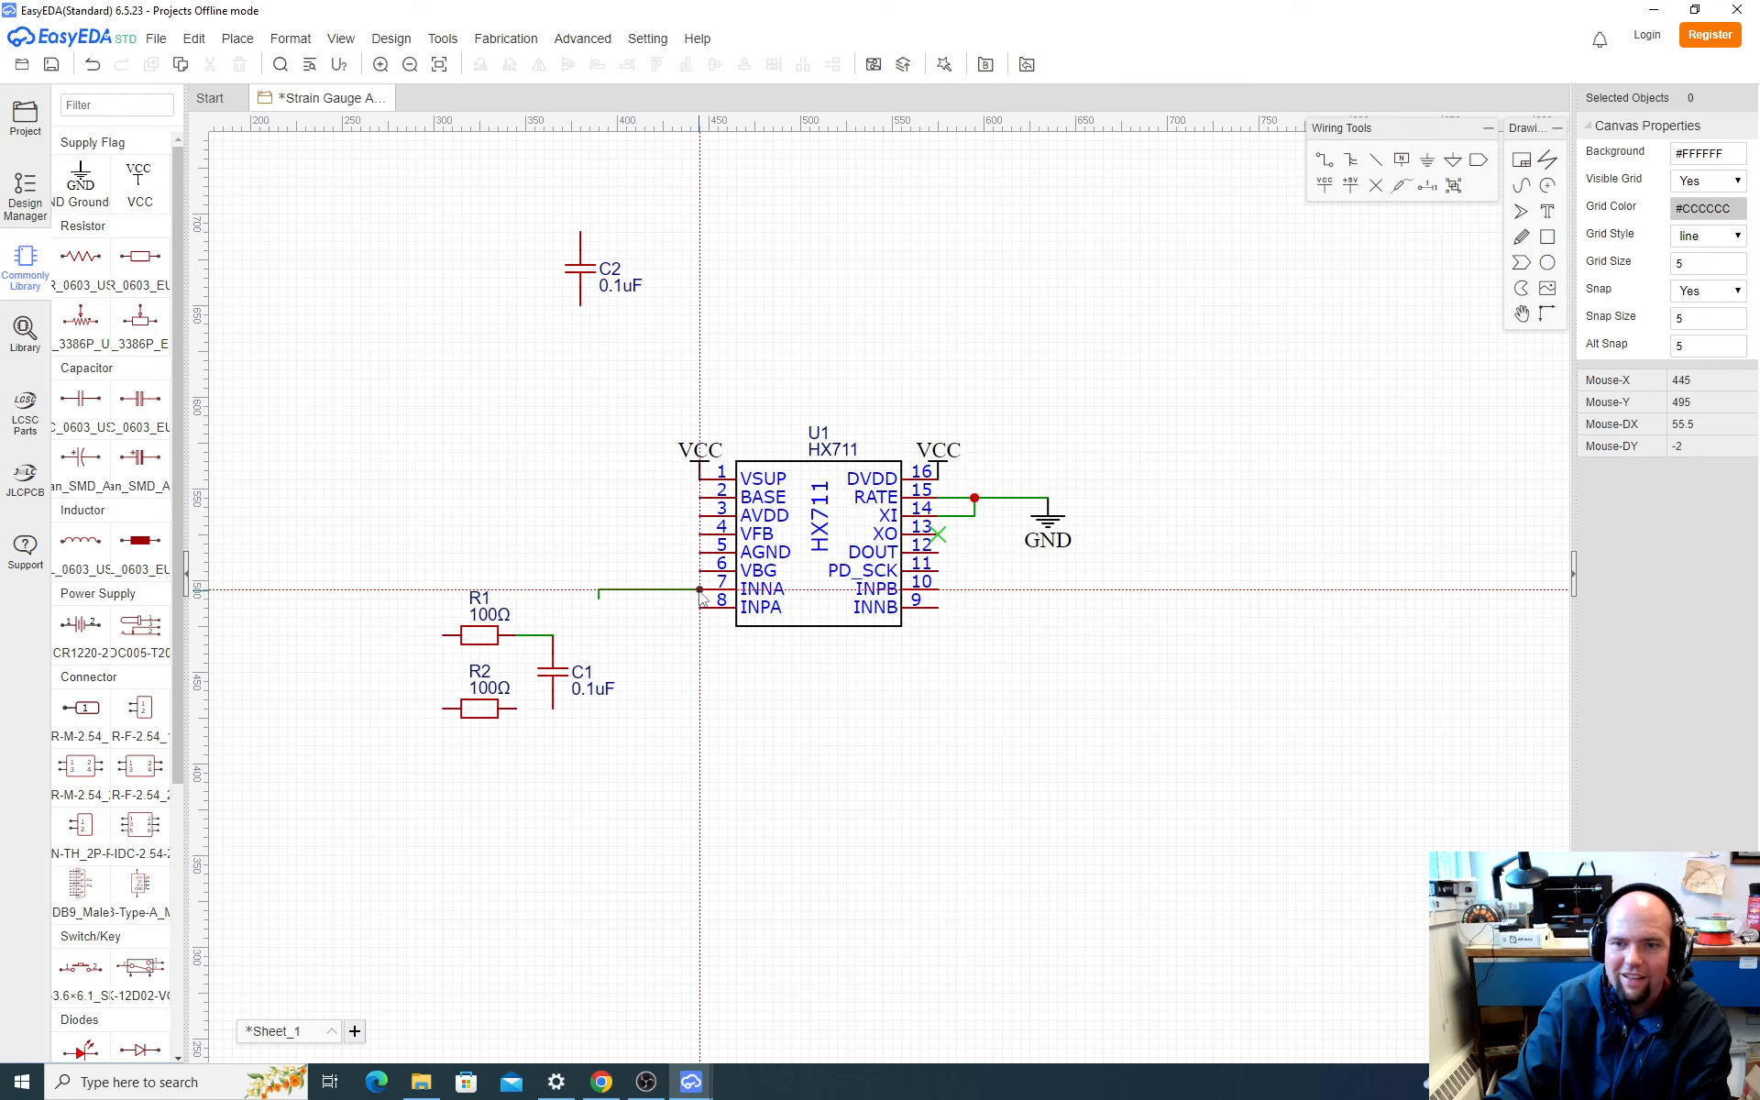
{"action": "left_click", "coordinate": [554, 636]}
{"action": "left_click", "coordinate": [601, 605]}
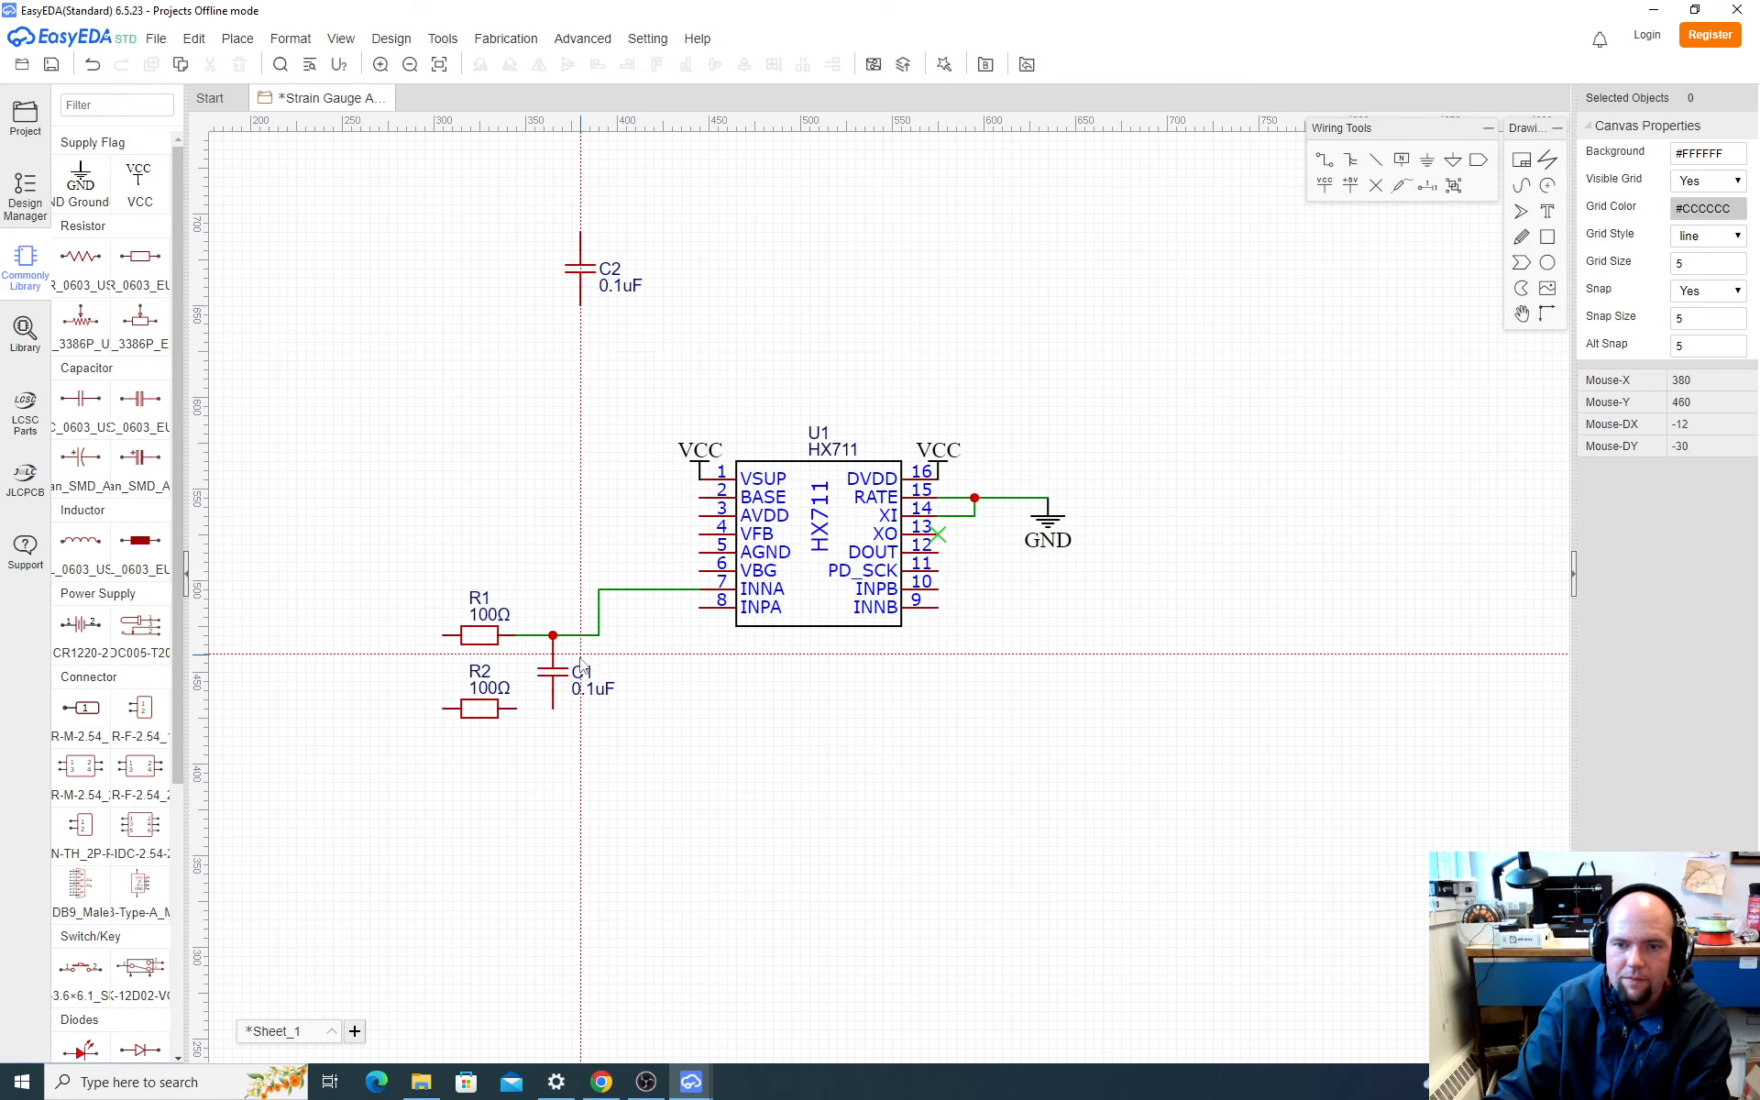
Step: Wire R2 to C1's lower end and connect that junction to the HX711's INPA pin
{"action": "left_click", "coordinate": [518, 710]}
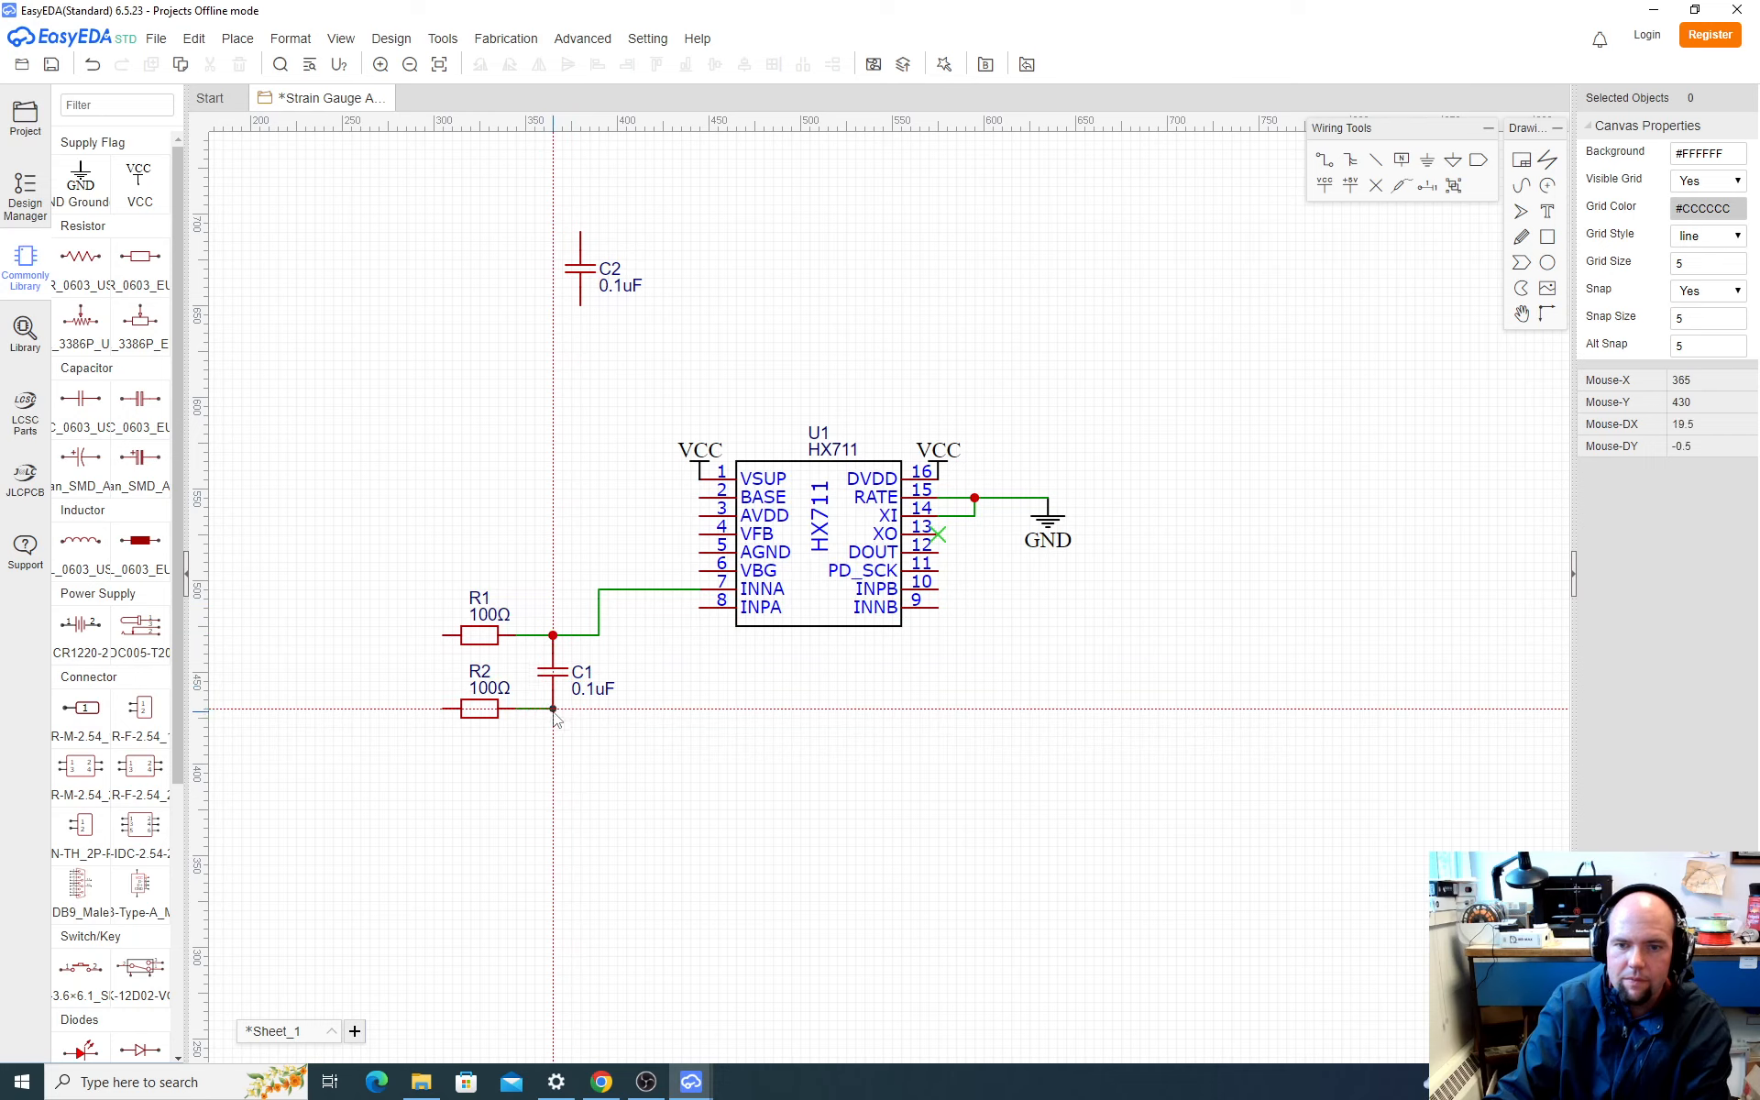
{"action": "left_click", "coordinate": [555, 713]}
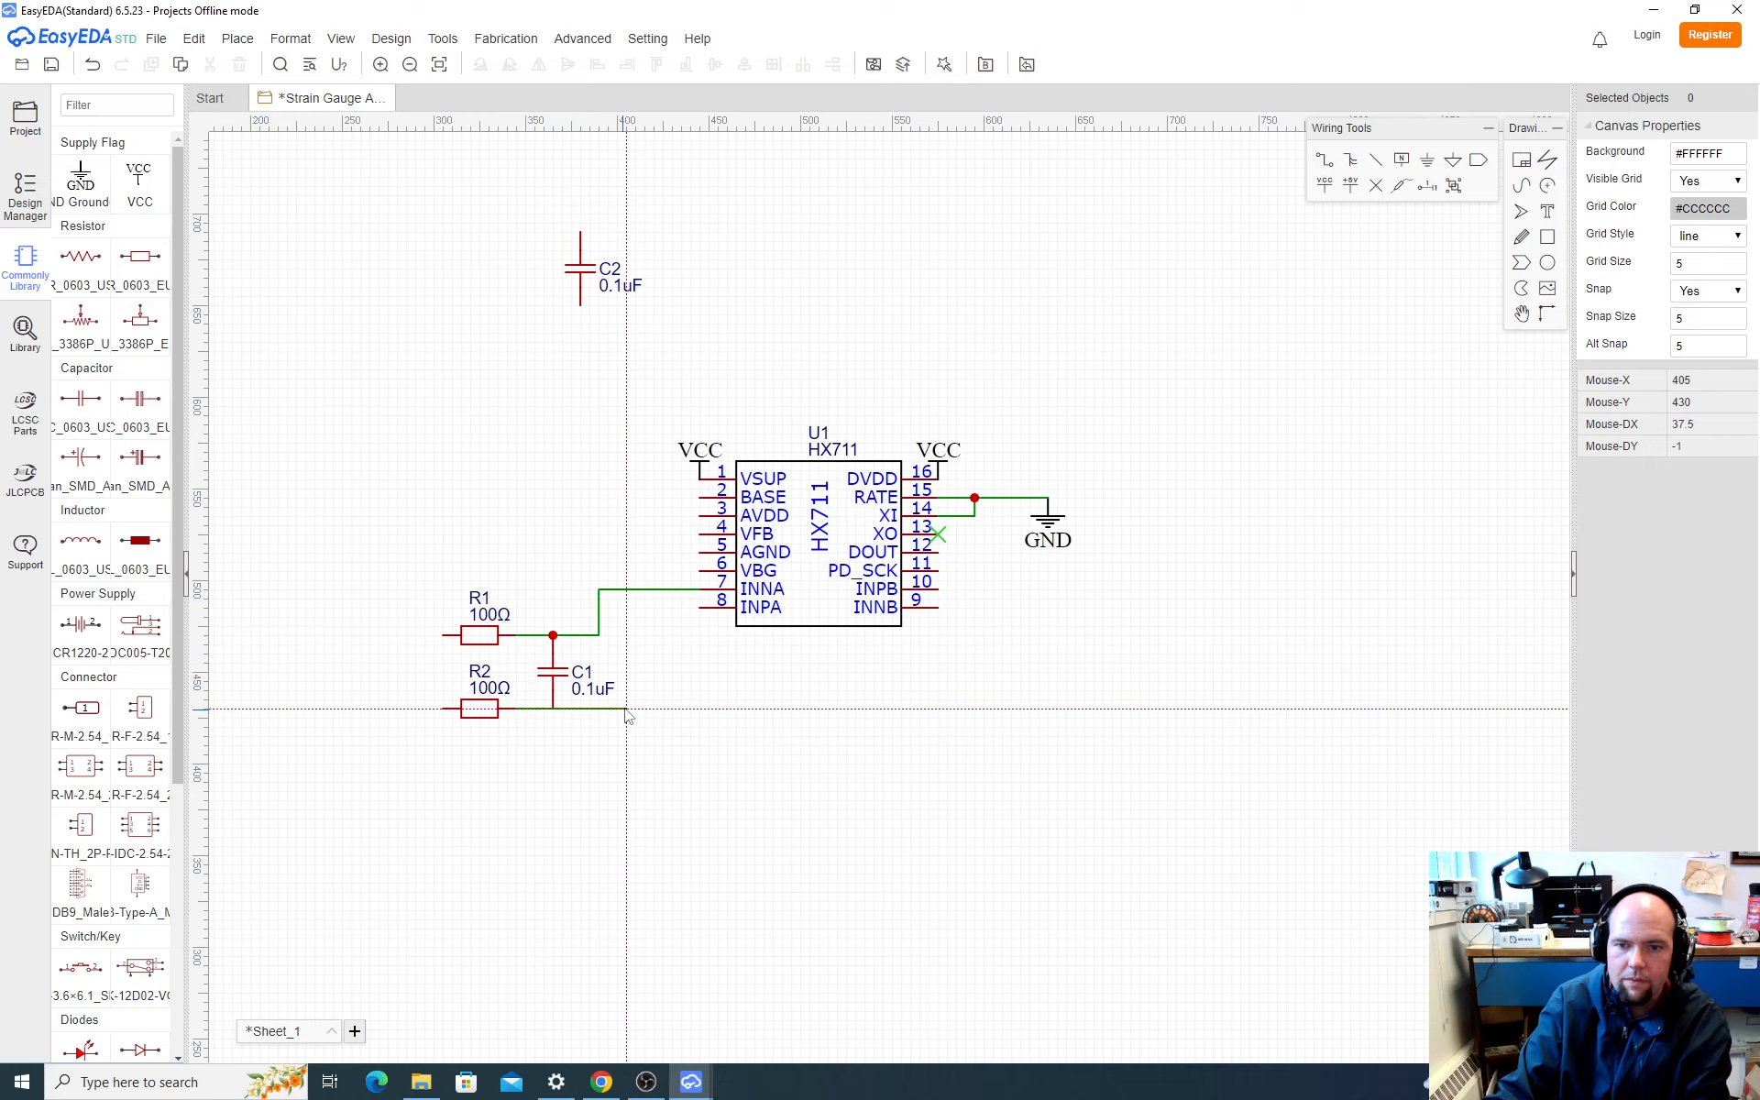
{"action": "left_click", "coordinate": [700, 608]}
{"action": "key", "text": "Escape"}
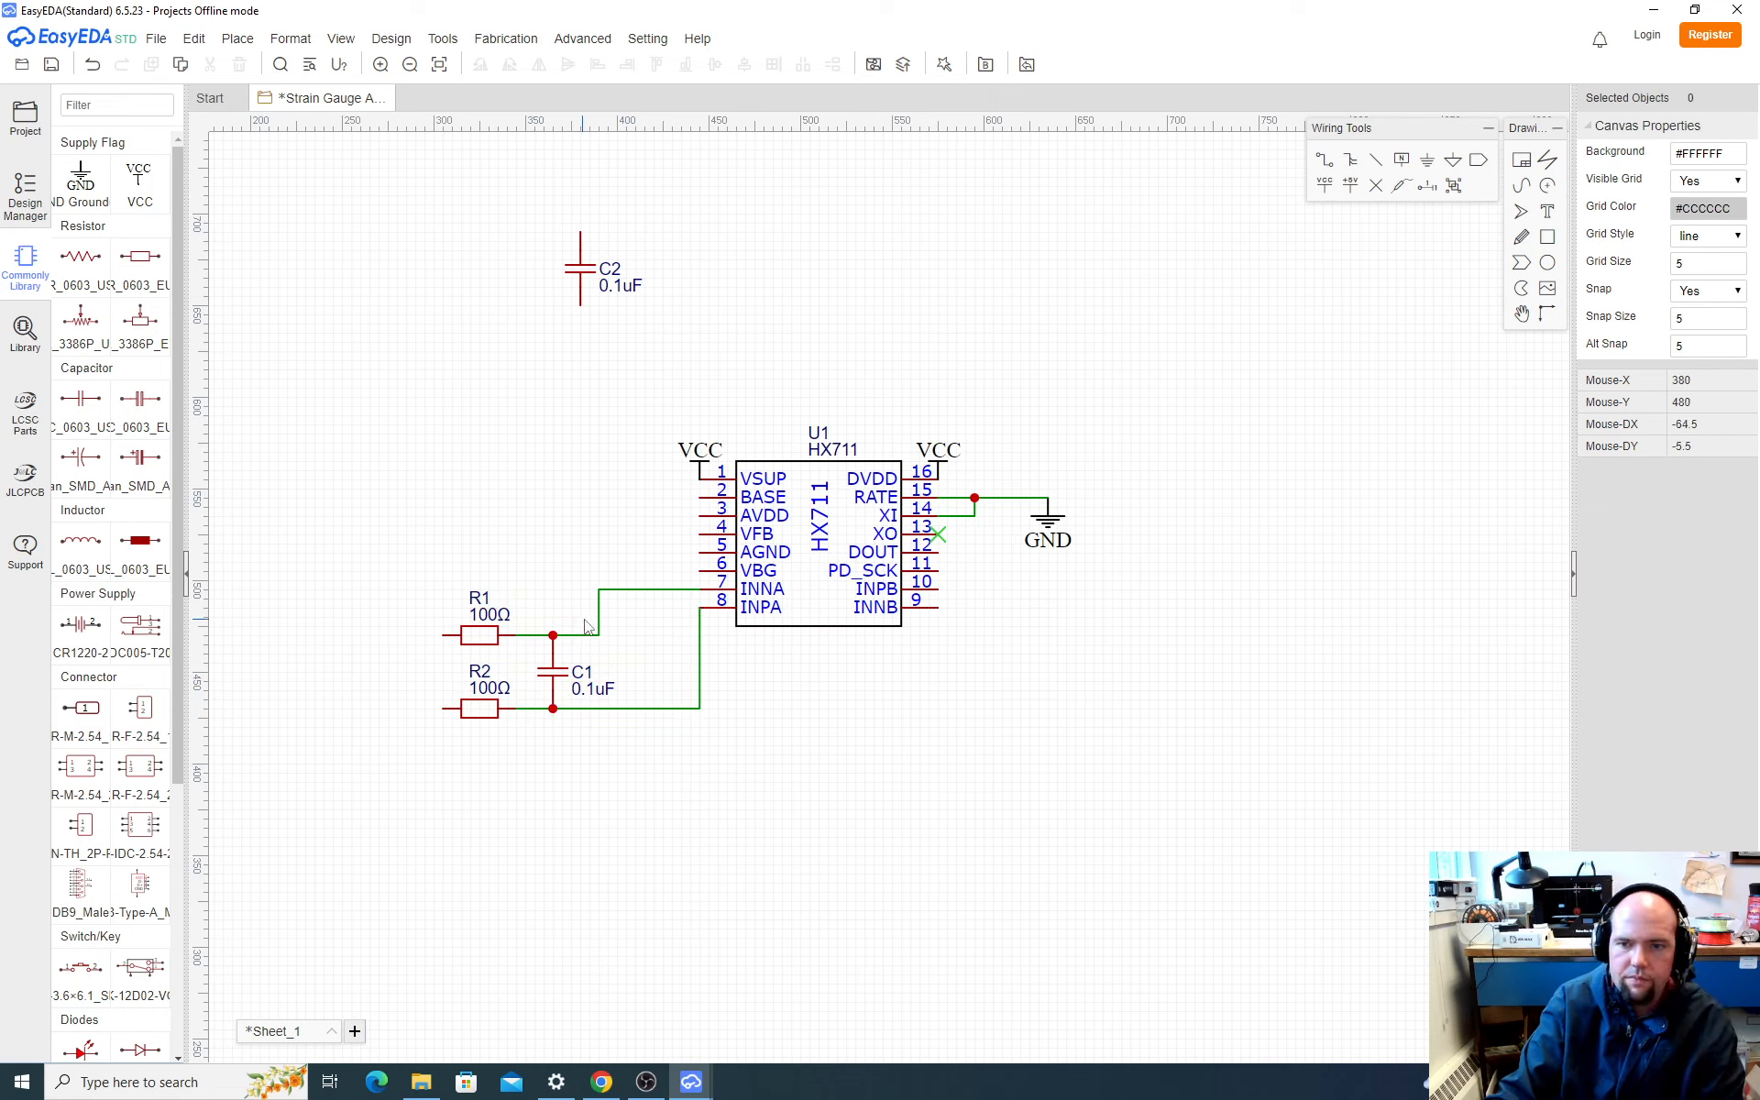
Step: Reroute the R1–C1 wire to INNA with its vertical run closer to the HX711, deleting the leftover wire segment at the pin
{"action": "left_click_drag", "start_coordinate": [601, 623], "coordinate": [675, 633]}
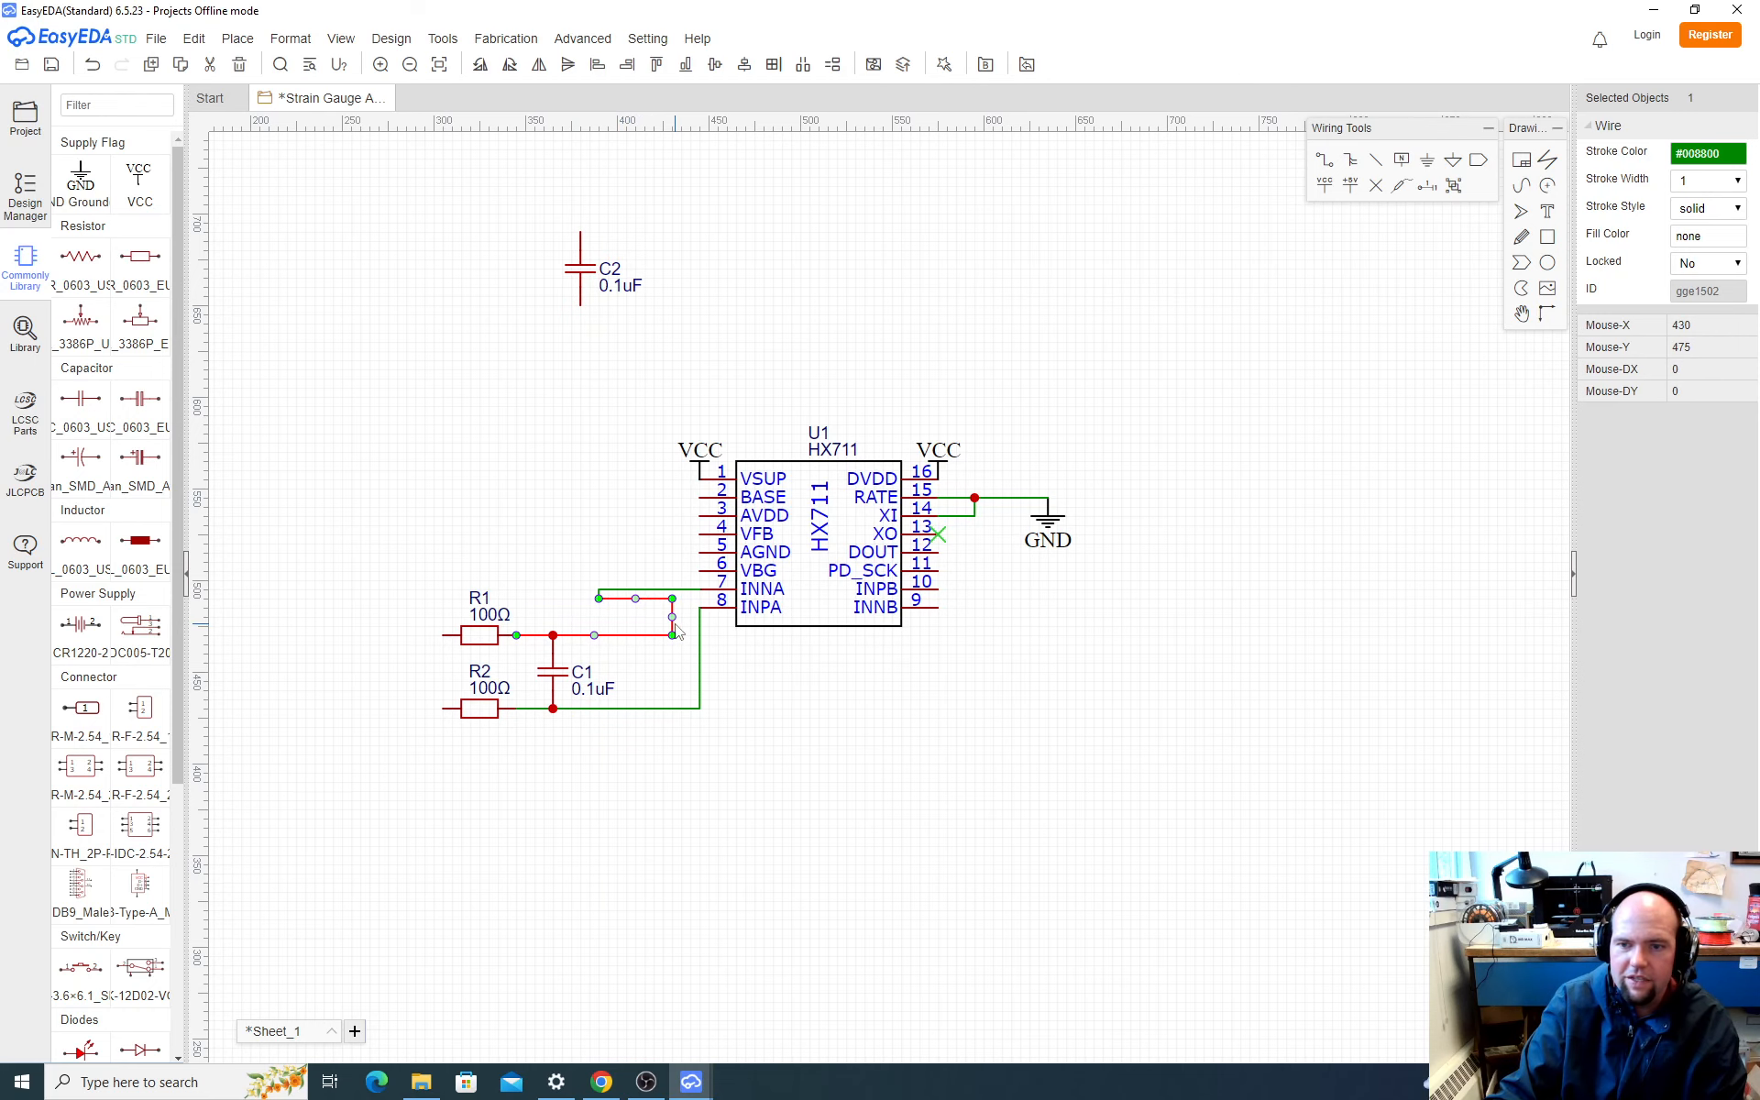
{"action": "scroll", "coordinate": [602, 605], "scroll_direction": "up", "scroll_amount": 4}
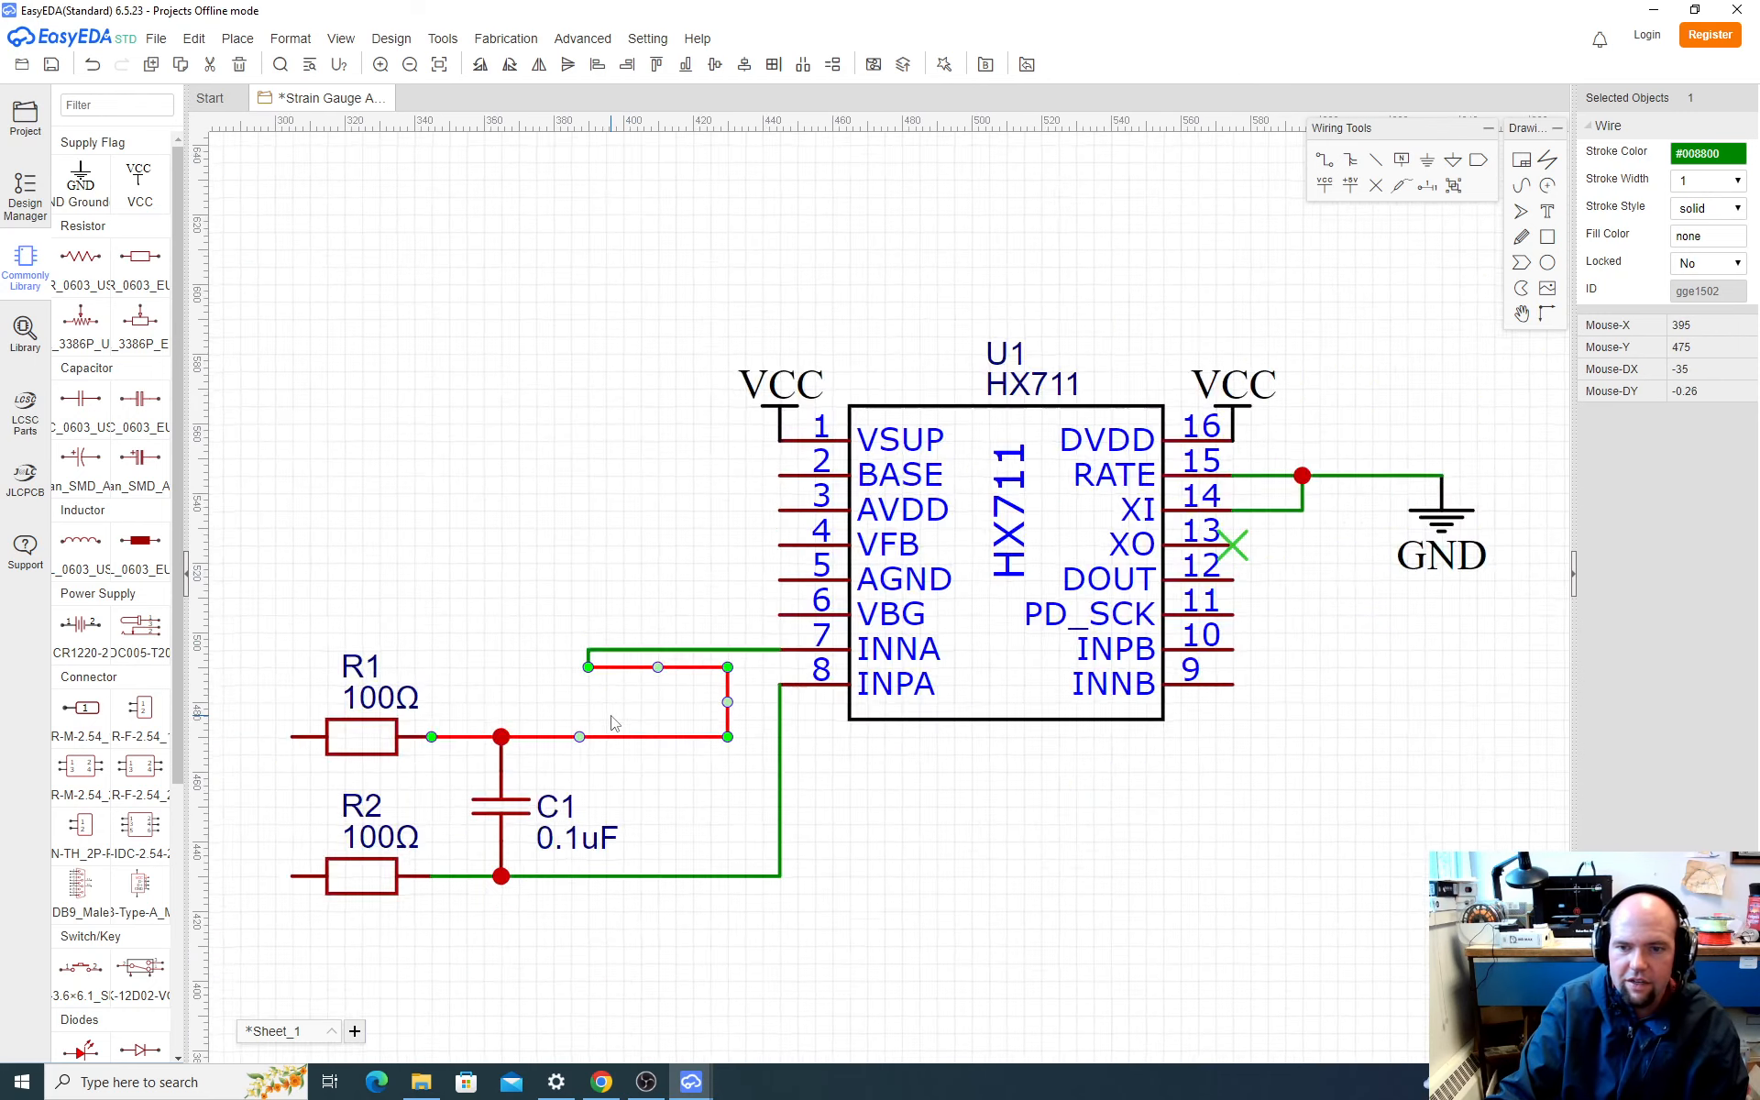
{"action": "left_click", "coordinate": [578, 633]}
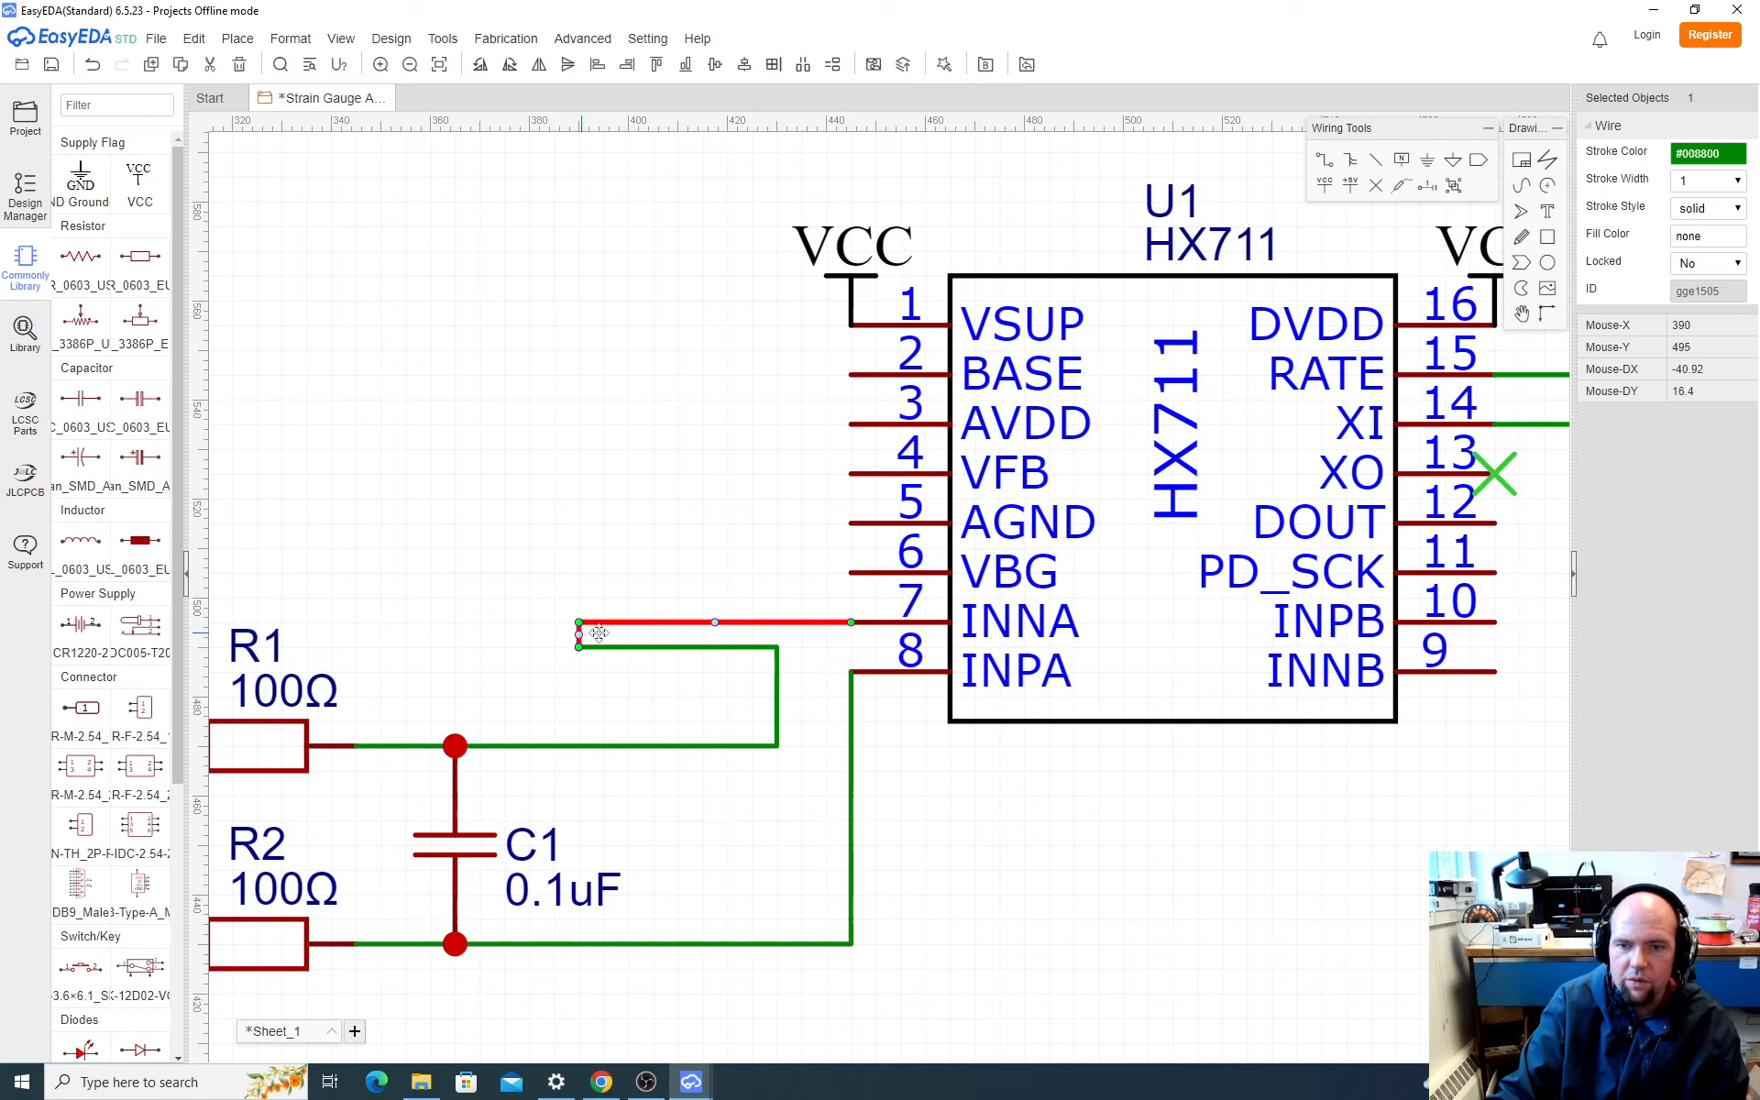
{"action": "left_click_drag", "start_coordinate": [598, 632], "coordinate": [629, 645]}
{"action": "left_click", "coordinate": [611, 638]}
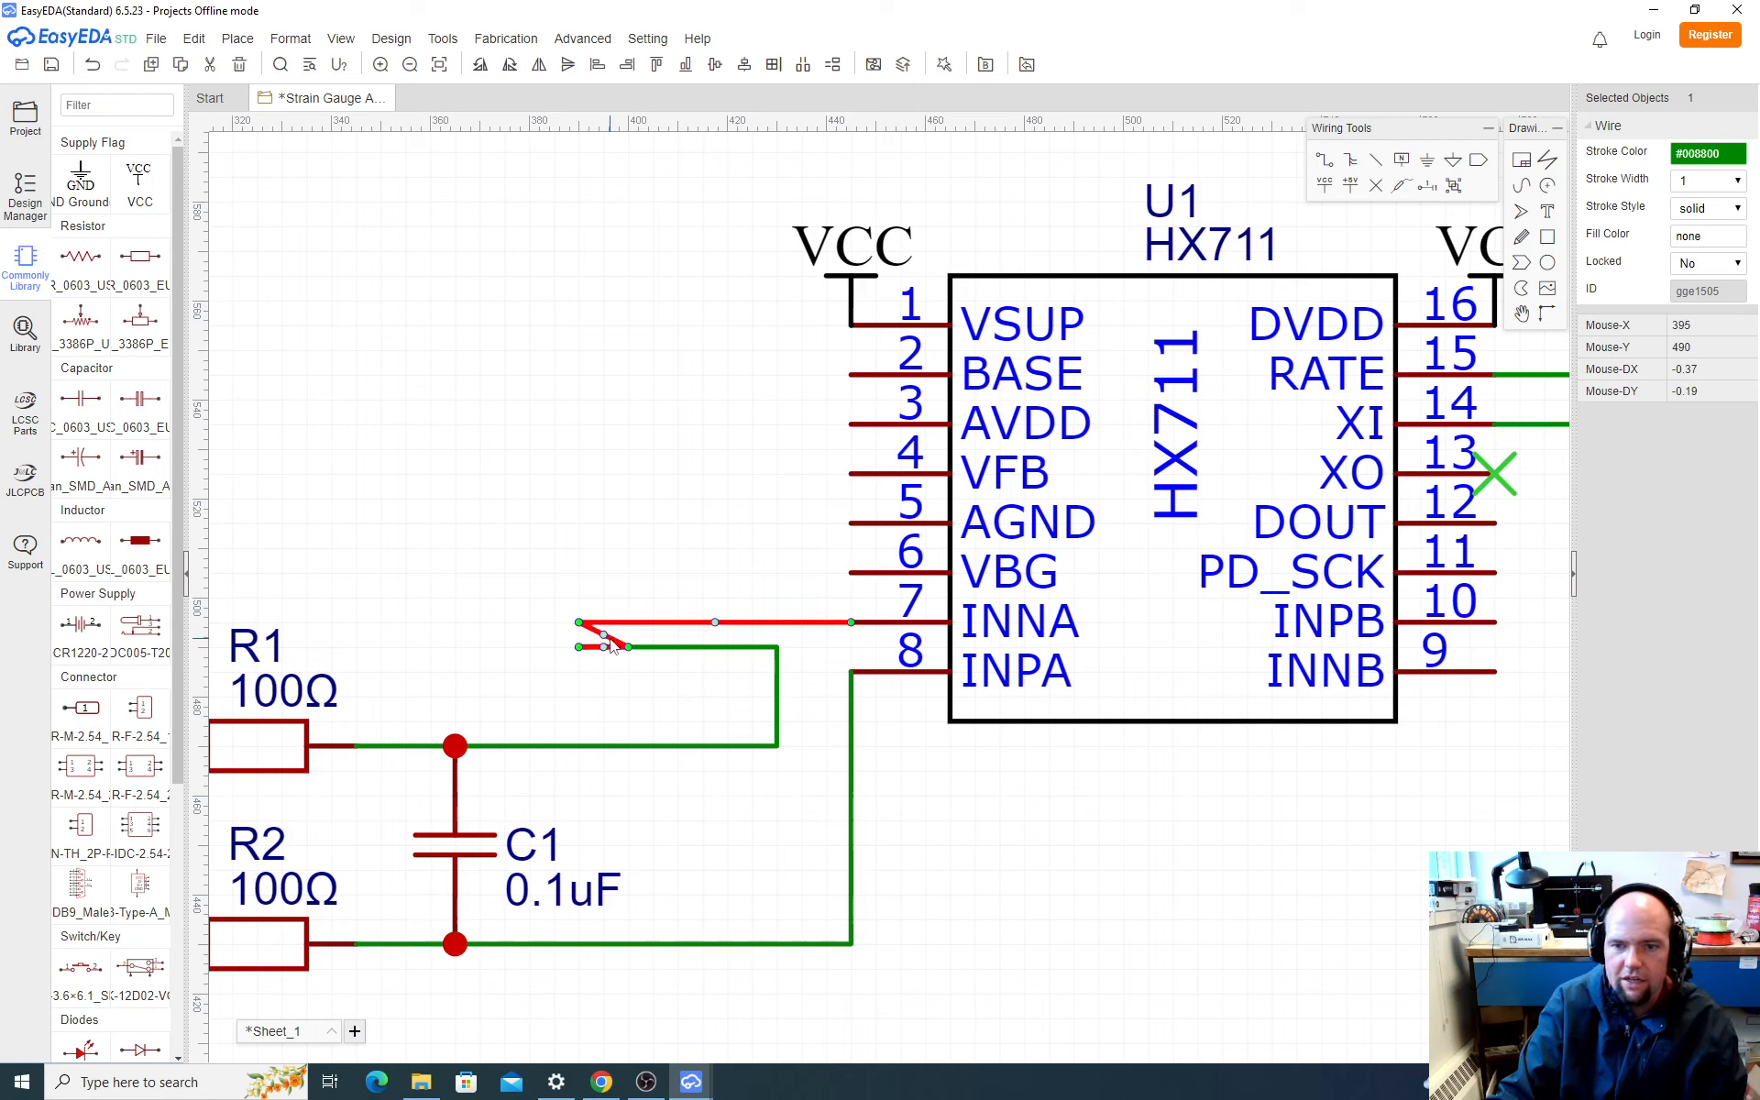
{"action": "key", "text": "Delete"}
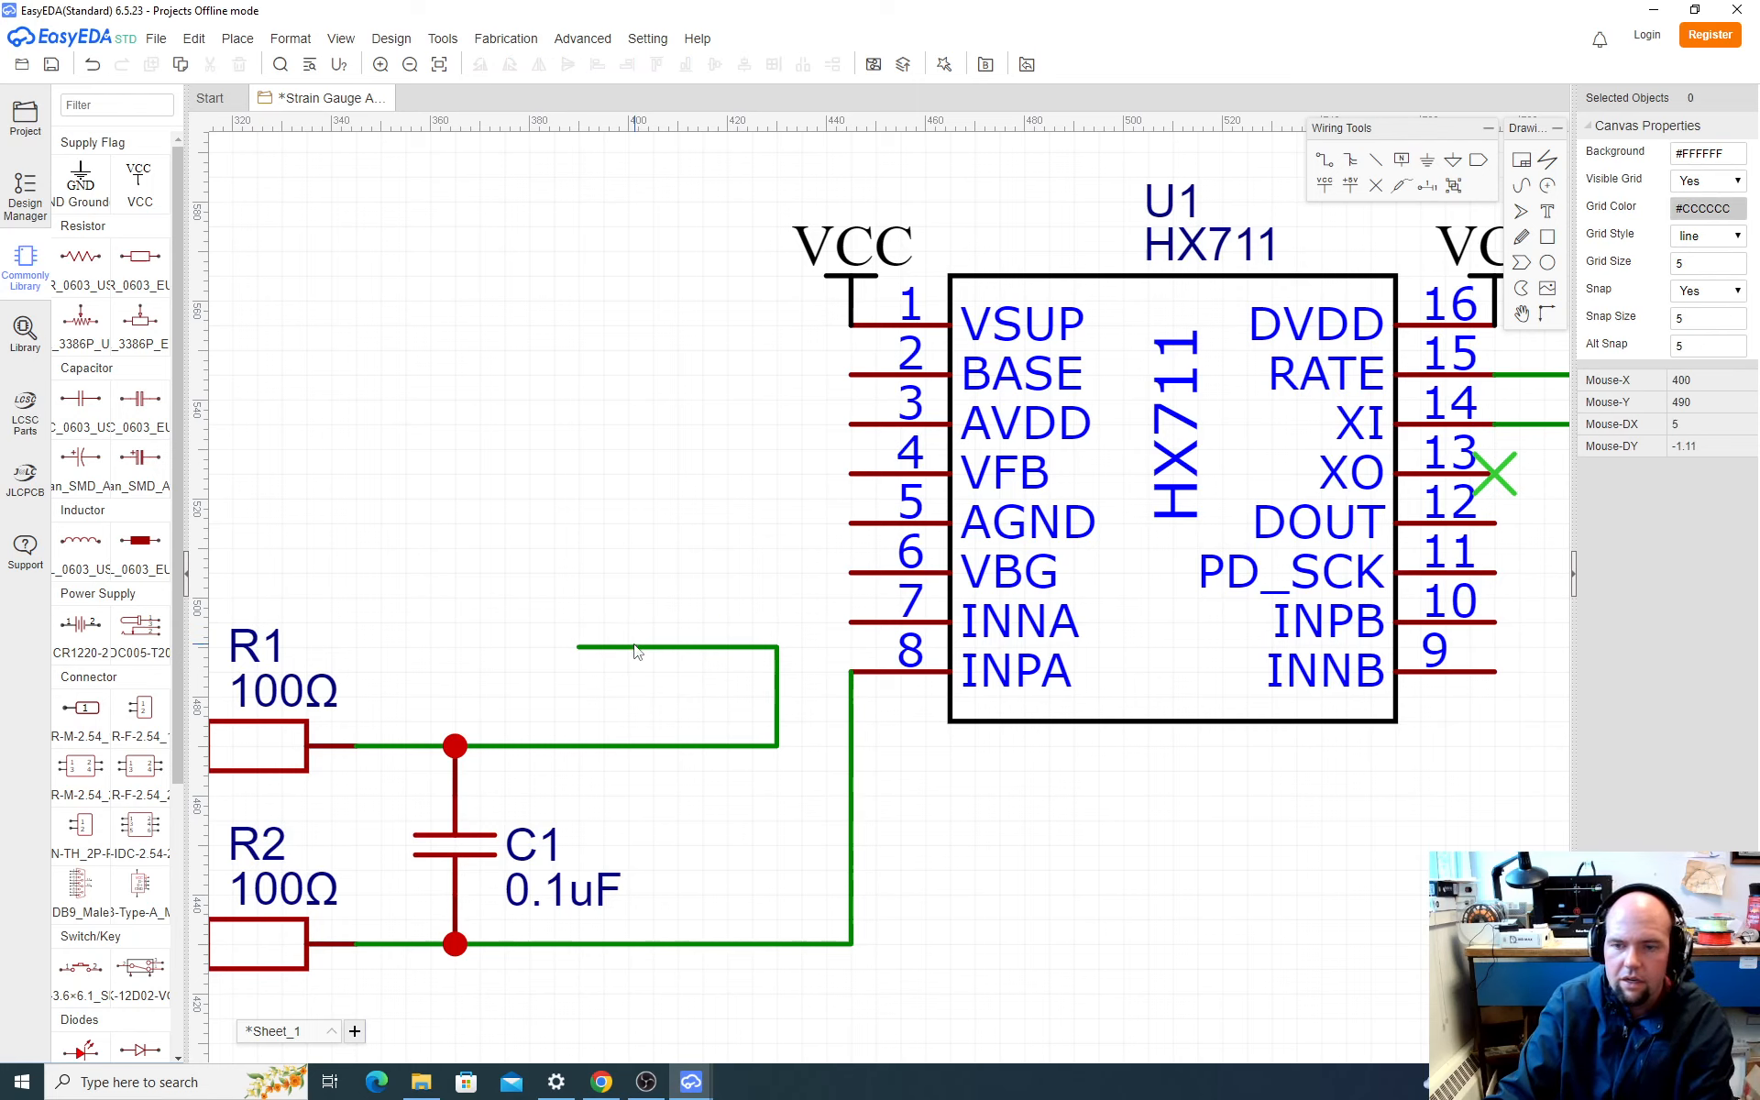
{"action": "left_click", "coordinate": [635, 648]}
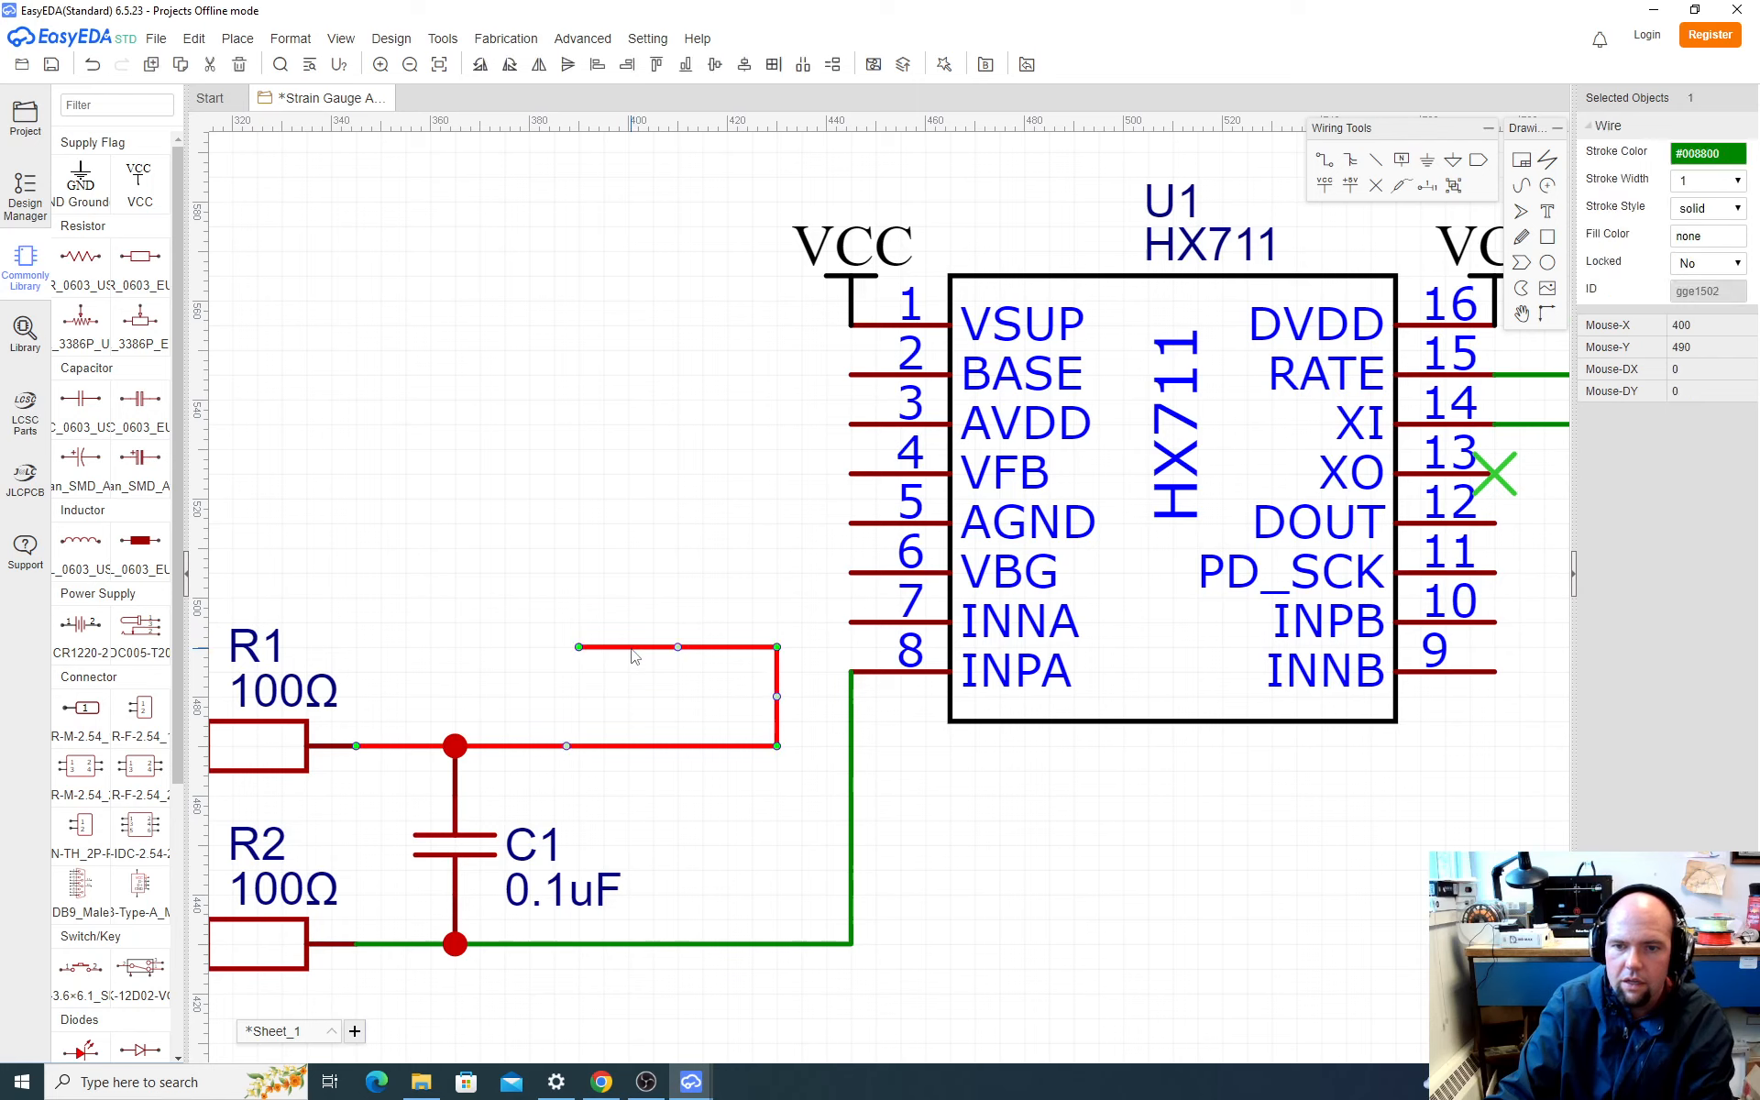
{"action": "left_click_drag", "start_coordinate": [582, 646], "coordinate": [779, 627]}
{"action": "left_click", "coordinate": [1103, 794]}
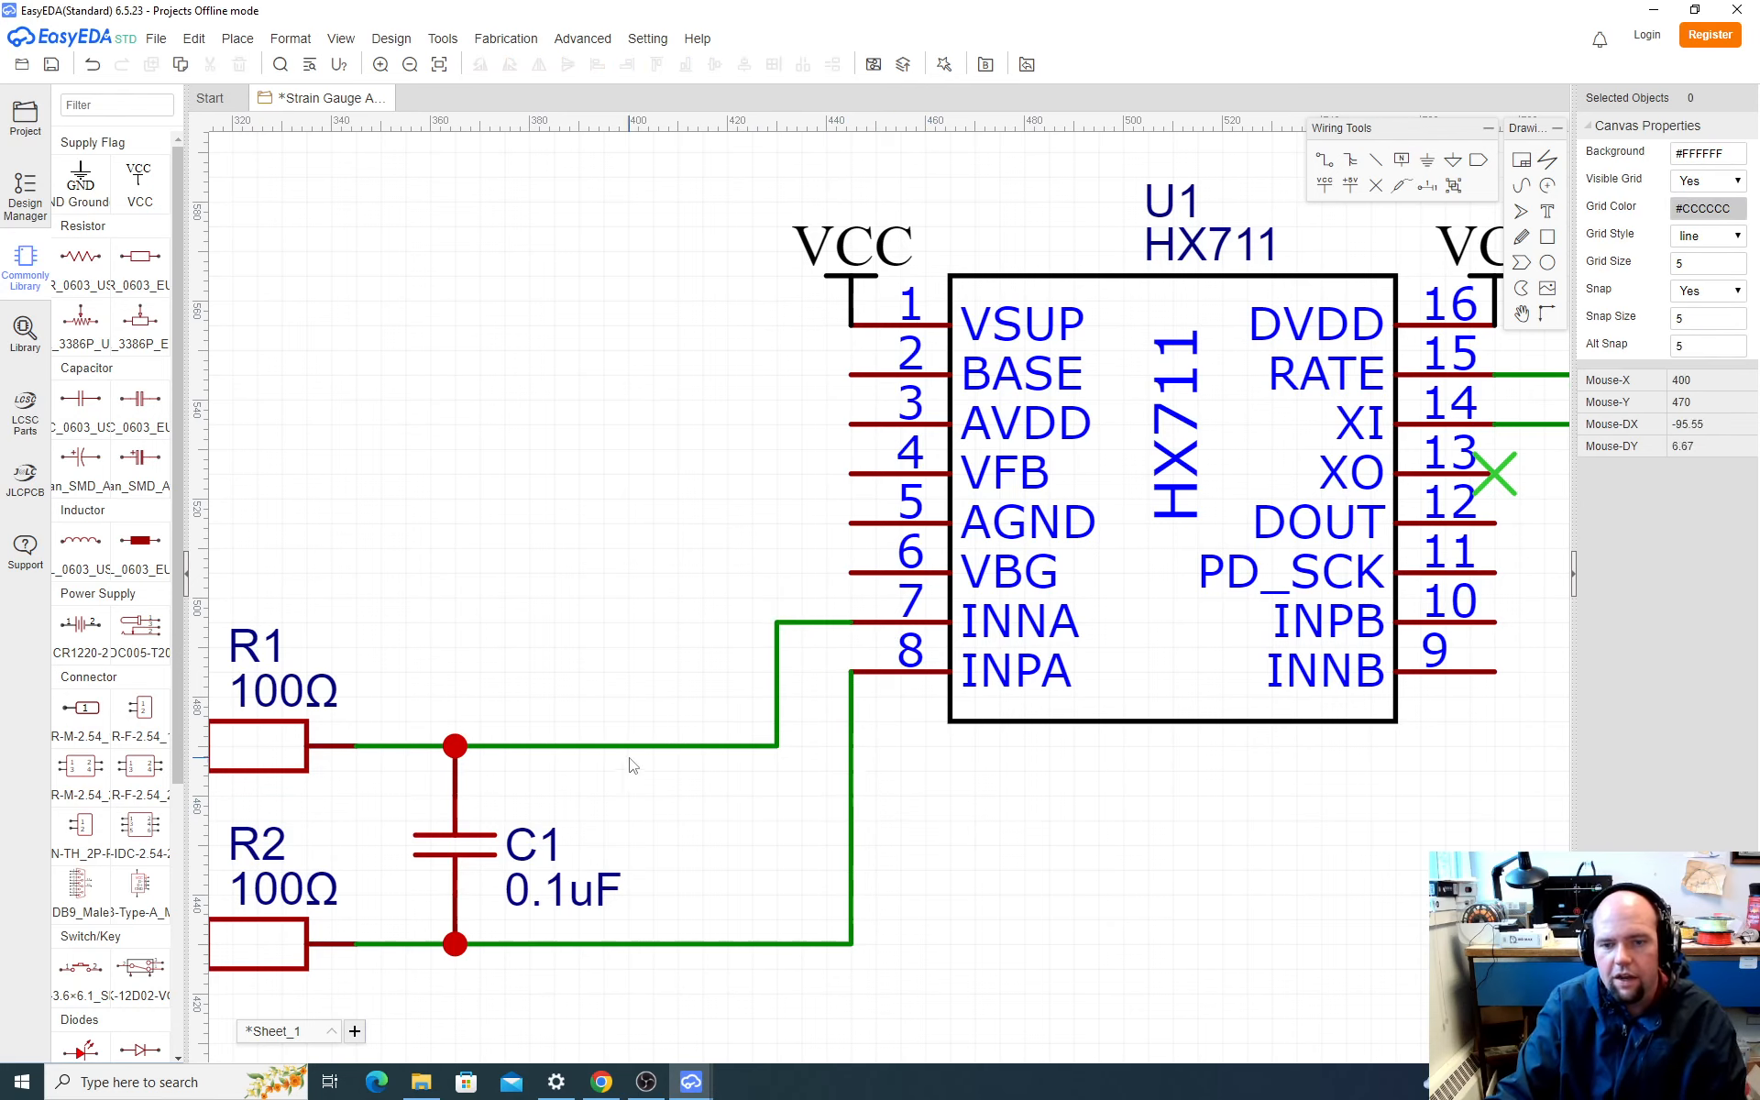
Step: Move capacitor C2 down to just above the R1–C1 junction, left of the HX711
{"action": "scroll", "coordinate": [631, 766], "scroll_direction": "up", "scroll_amount": 1}
{"action": "scroll", "coordinate": [1020, 766], "scroll_direction": "down", "scroll_amount": 2}
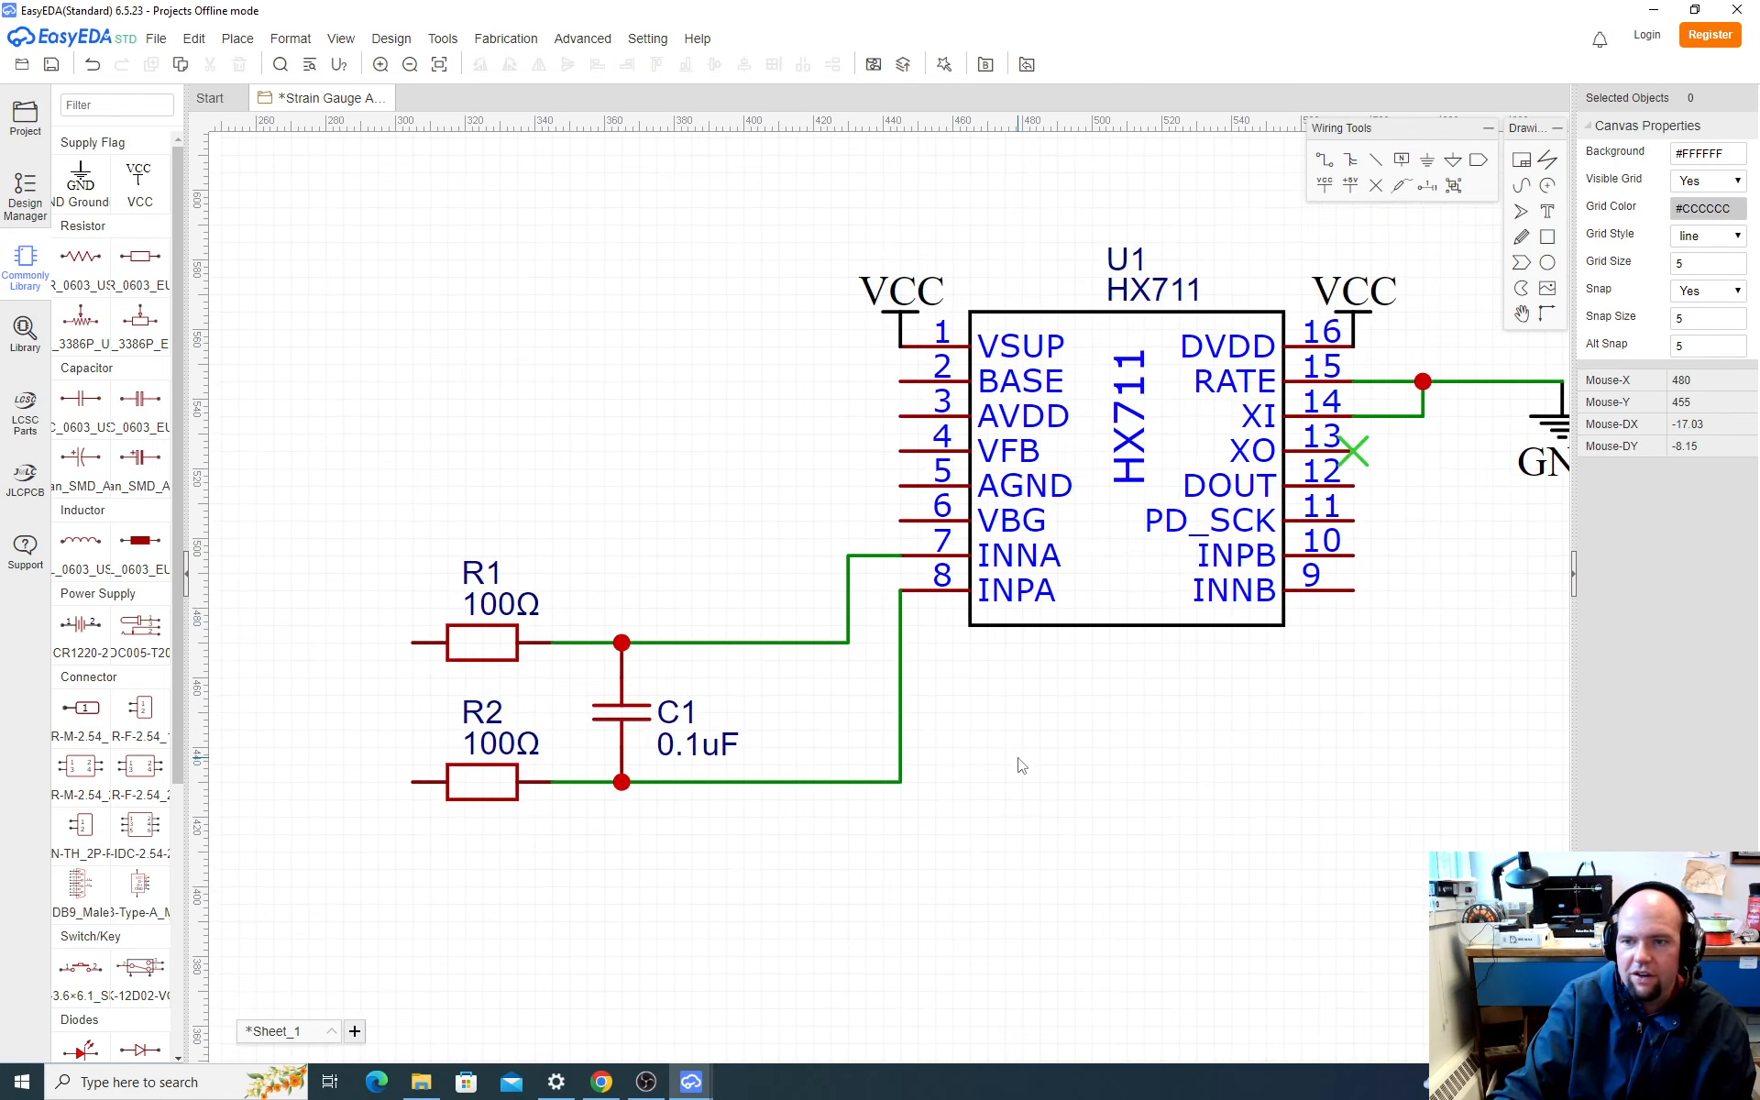
{"action": "scroll", "coordinate": [1021, 766], "scroll_direction": "up", "scroll_amount": 5}
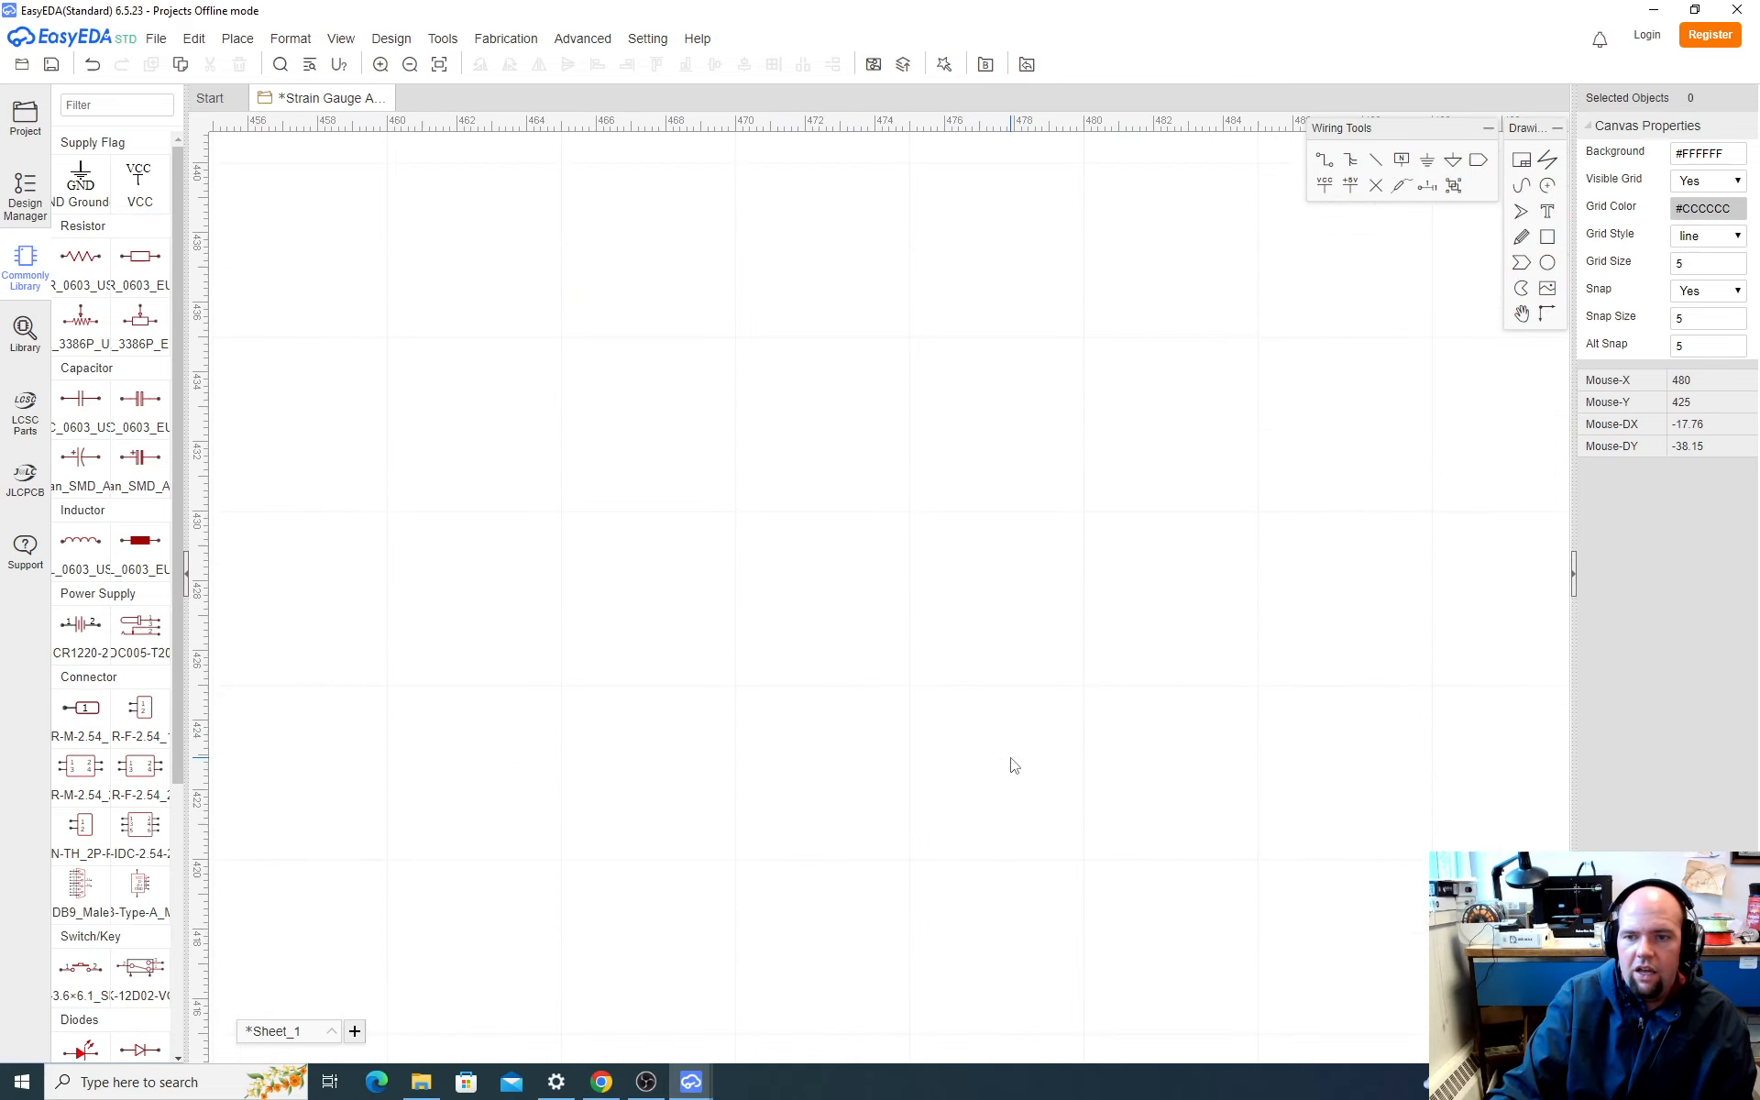
{"action": "scroll", "coordinate": [1015, 766], "scroll_direction": "down", "scroll_amount": 8}
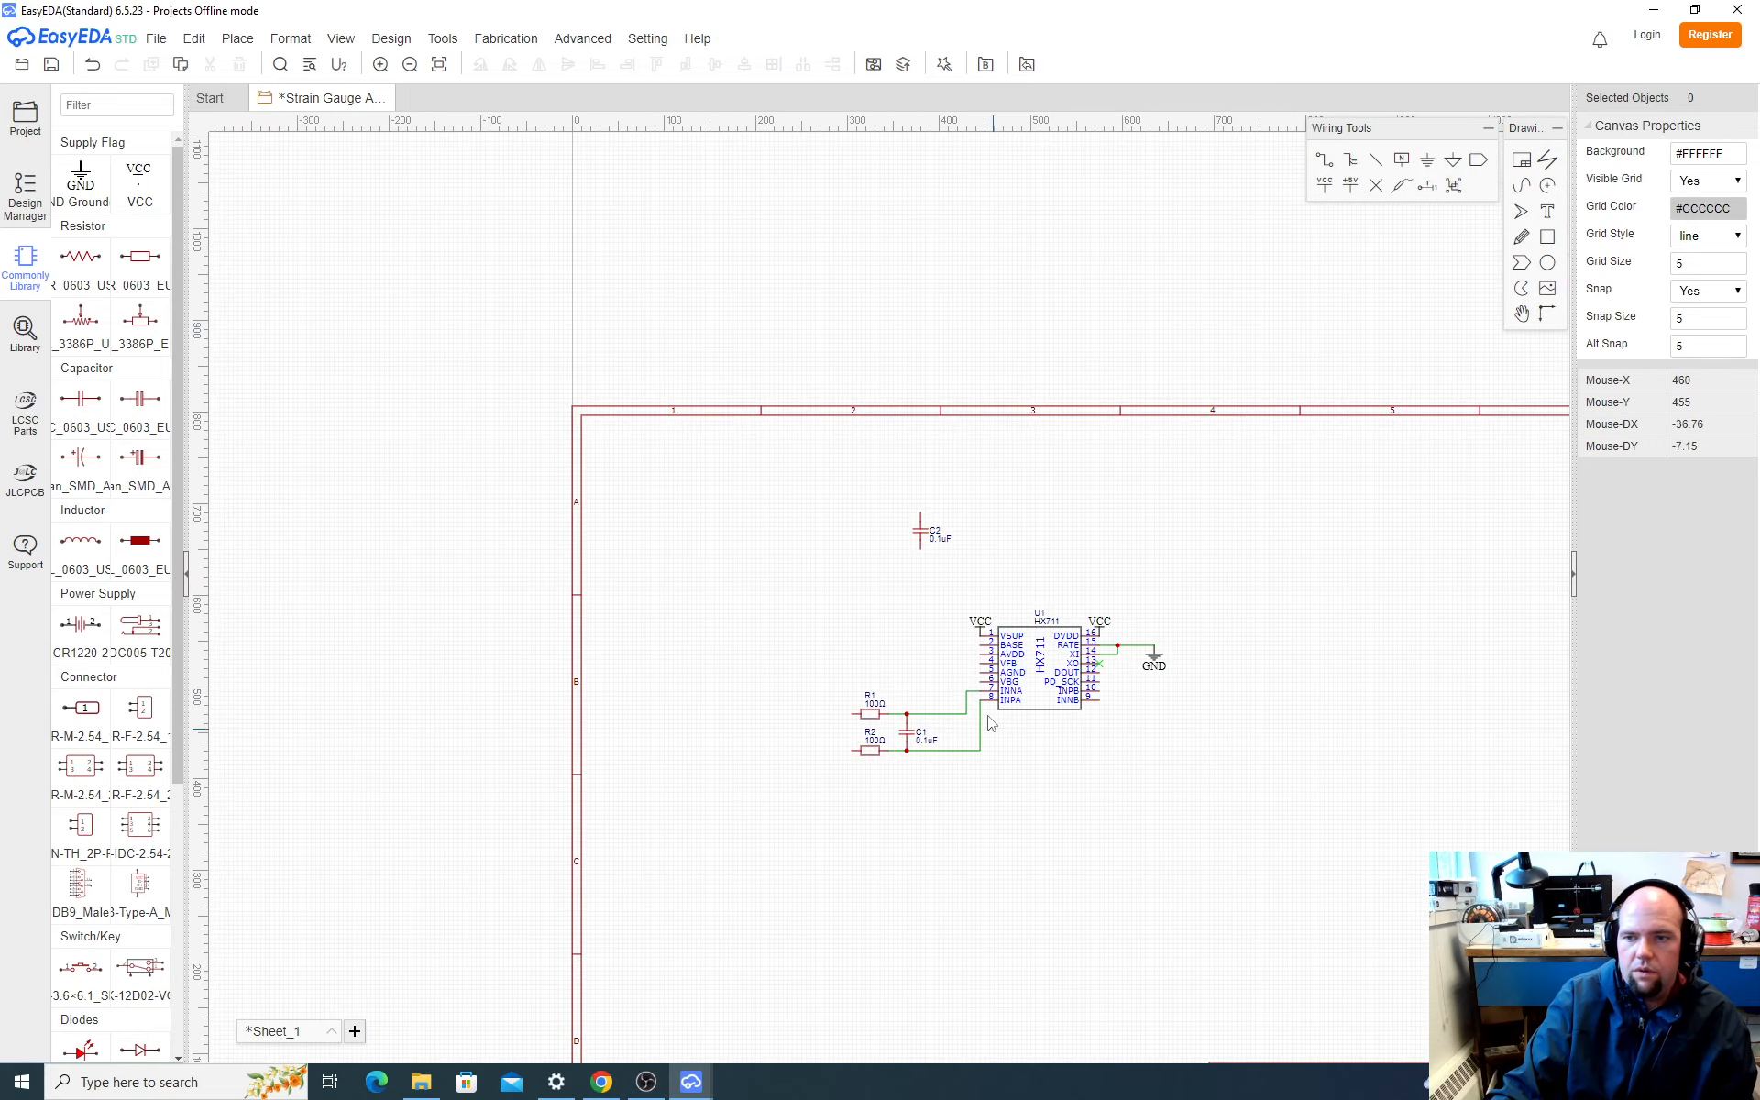
{"action": "scroll", "coordinate": [945, 625], "scroll_direction": "up", "scroll_amount": 3}
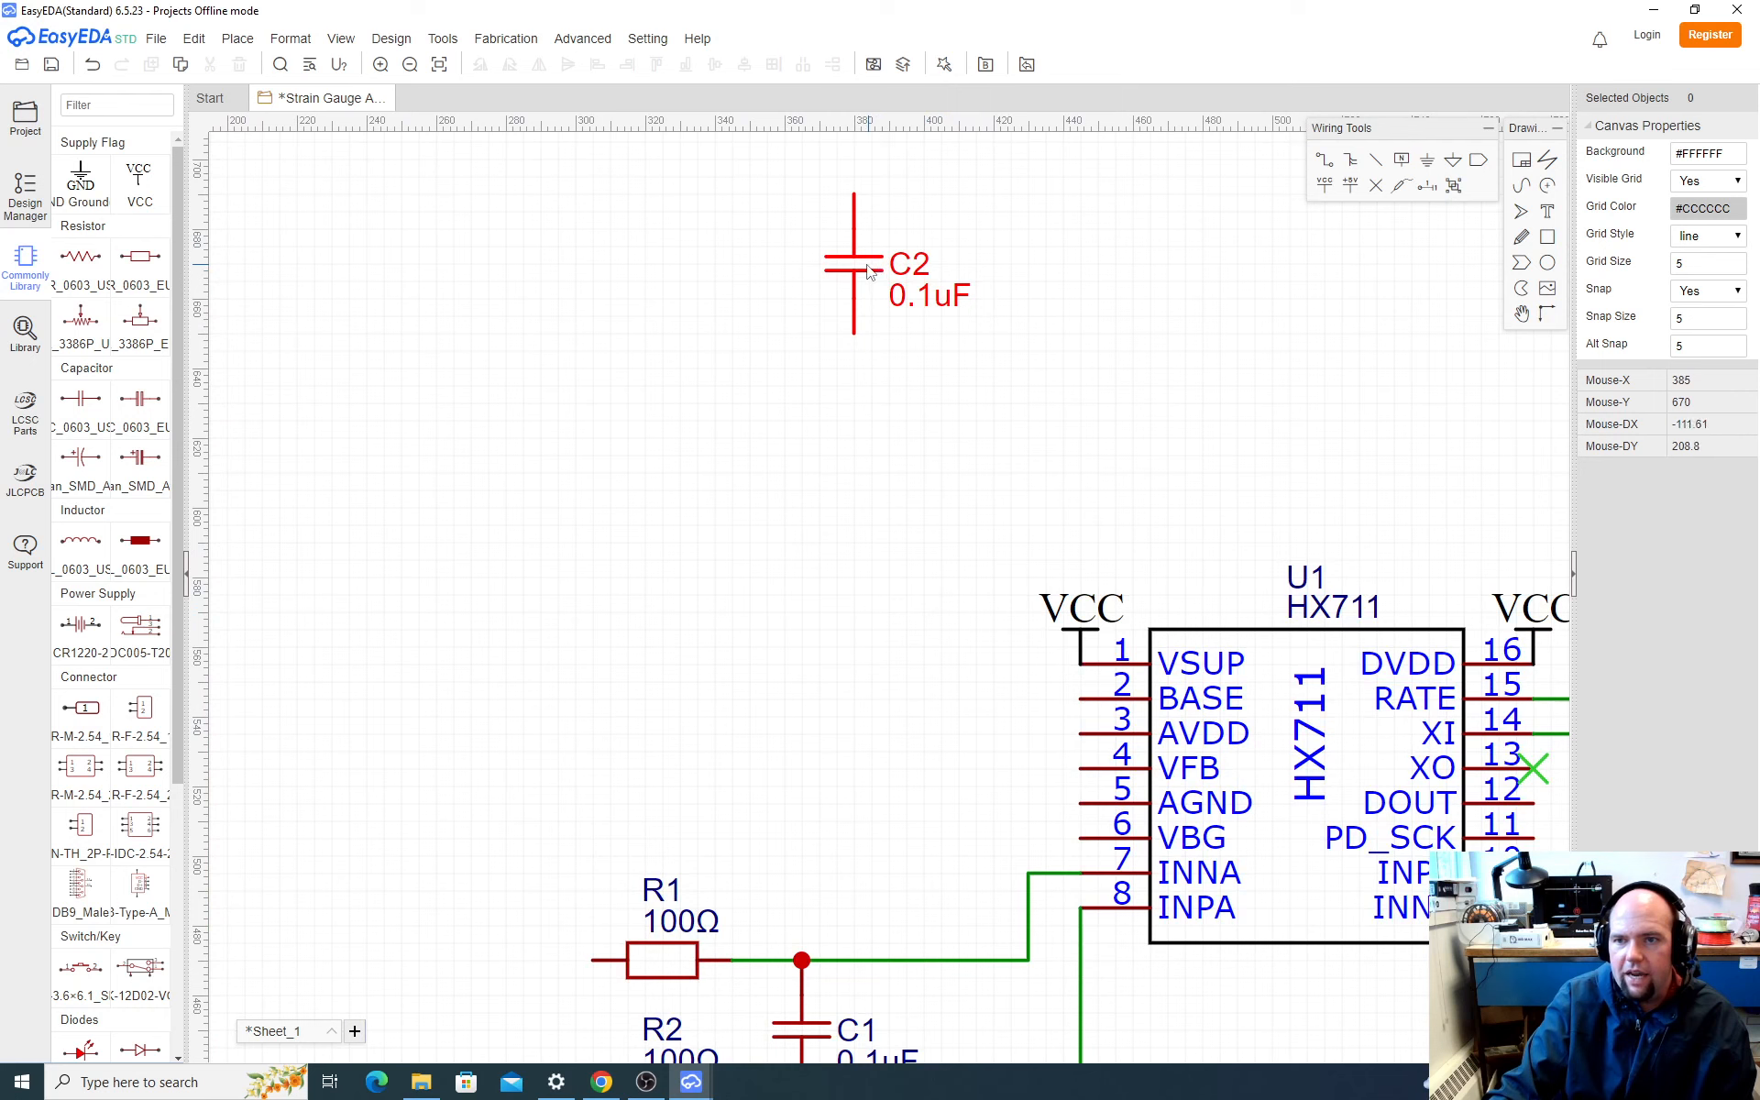
{"action": "left_click_drag", "start_coordinate": [867, 270], "coordinate": [877, 850]}
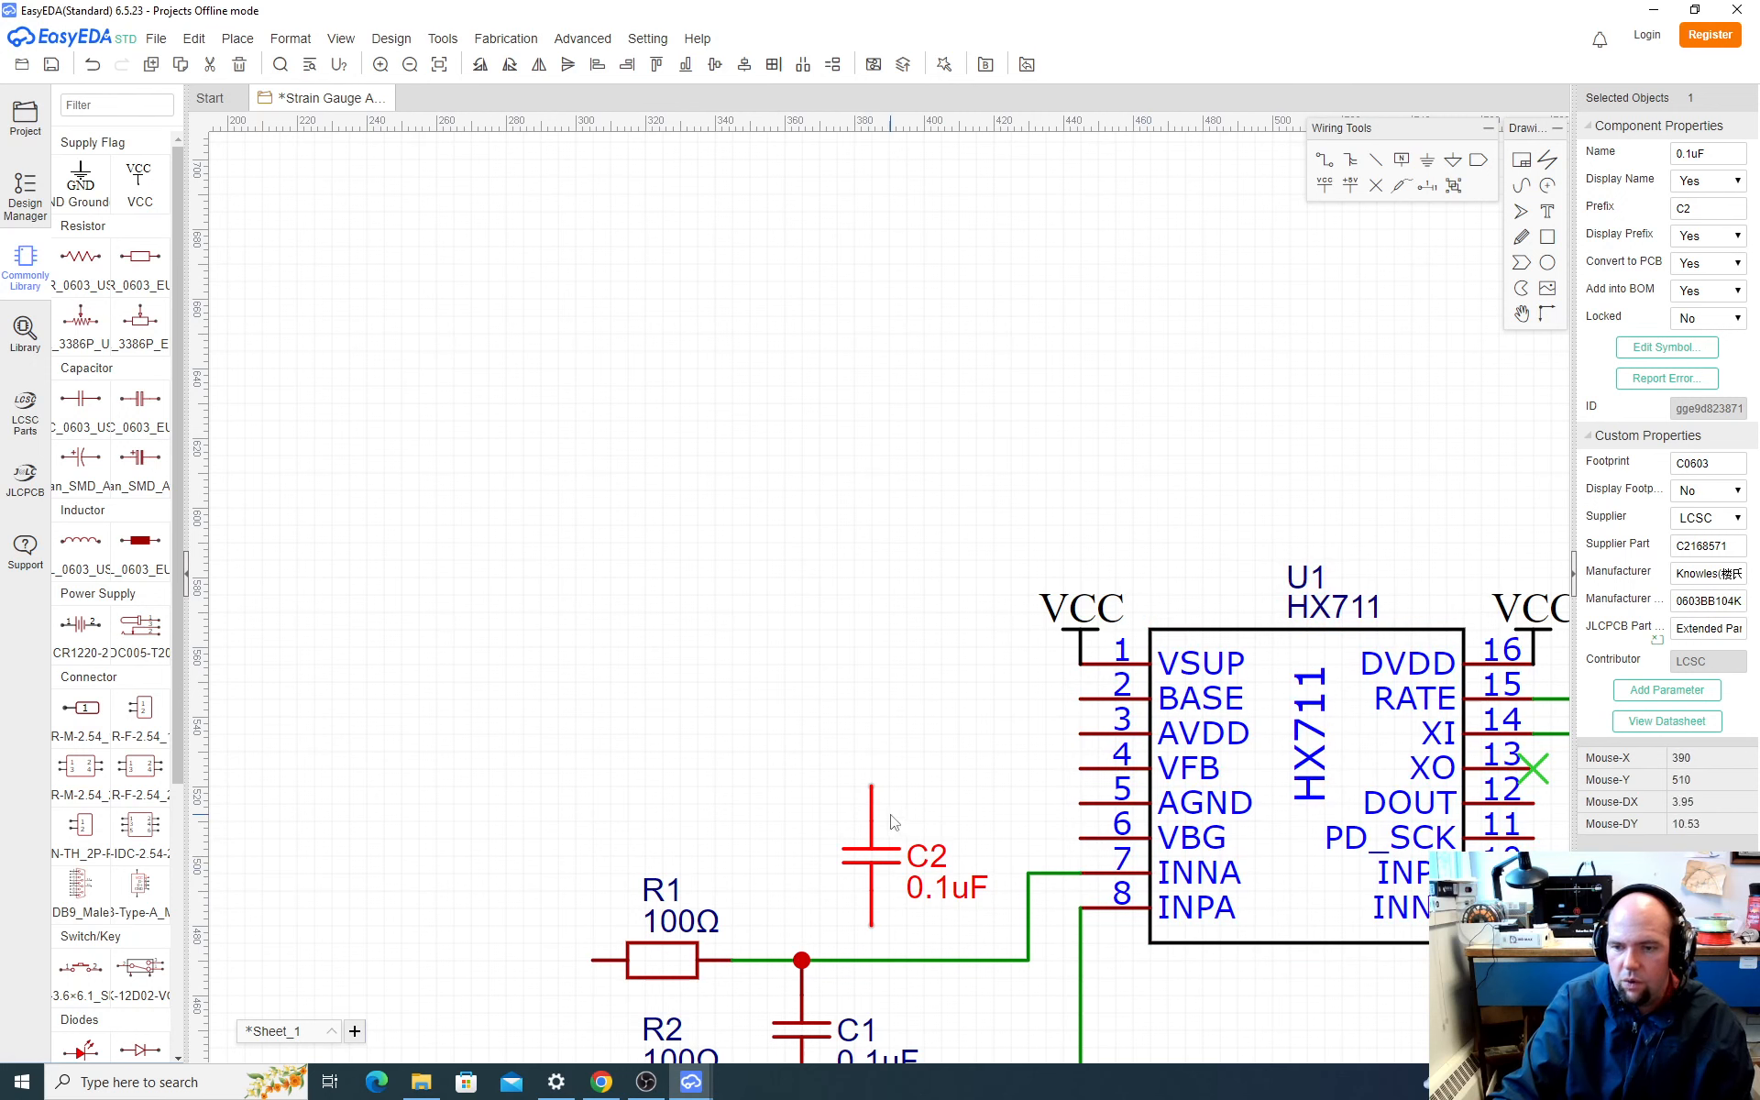
{"action": "left_click_drag", "start_coordinate": [875, 848], "coordinate": [843, 816]}
{"action": "scroll", "coordinate": [919, 834], "scroll_direction": "down", "scroll_amount": 2}
{"action": "scroll", "coordinate": [921, 839], "scroll_direction": "down", "scroll_amount": 1}
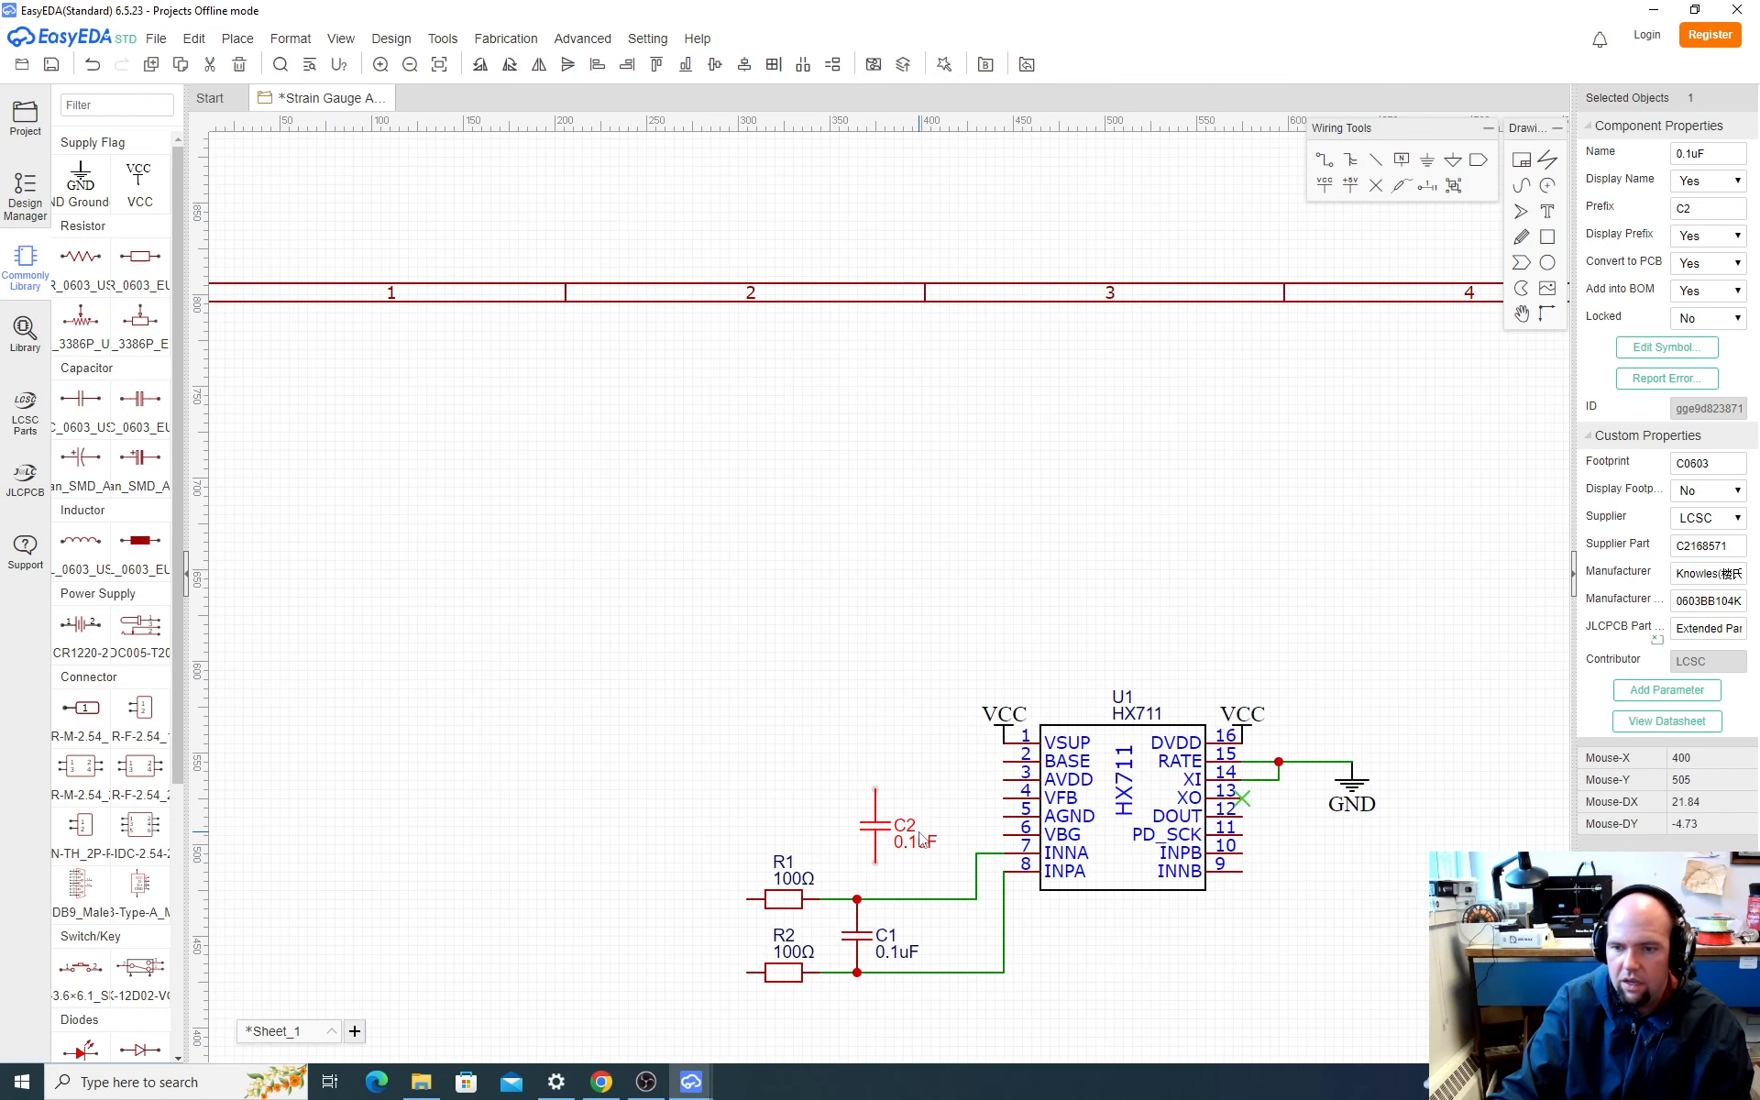
Step: Wire the HX711's VBG pin to C2's upper end
{"action": "key", "text": "w"}
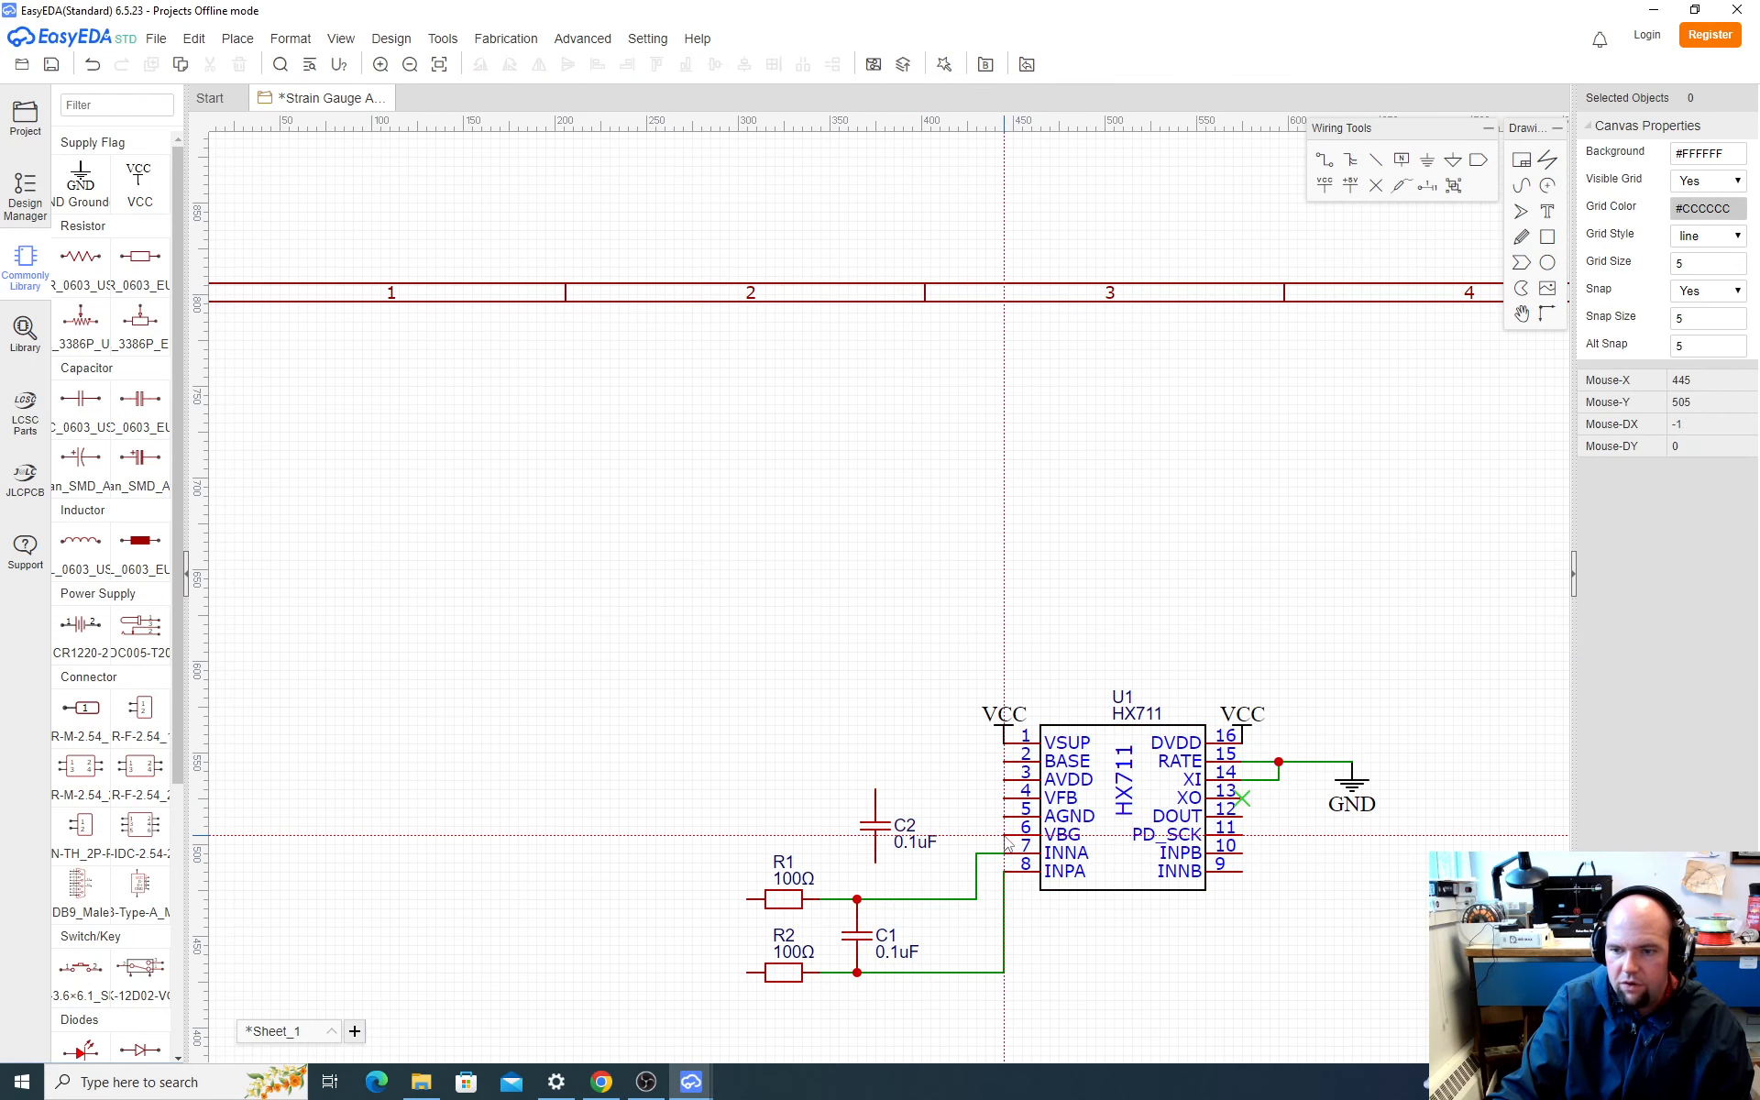
{"action": "left_click", "coordinate": [1006, 835]}
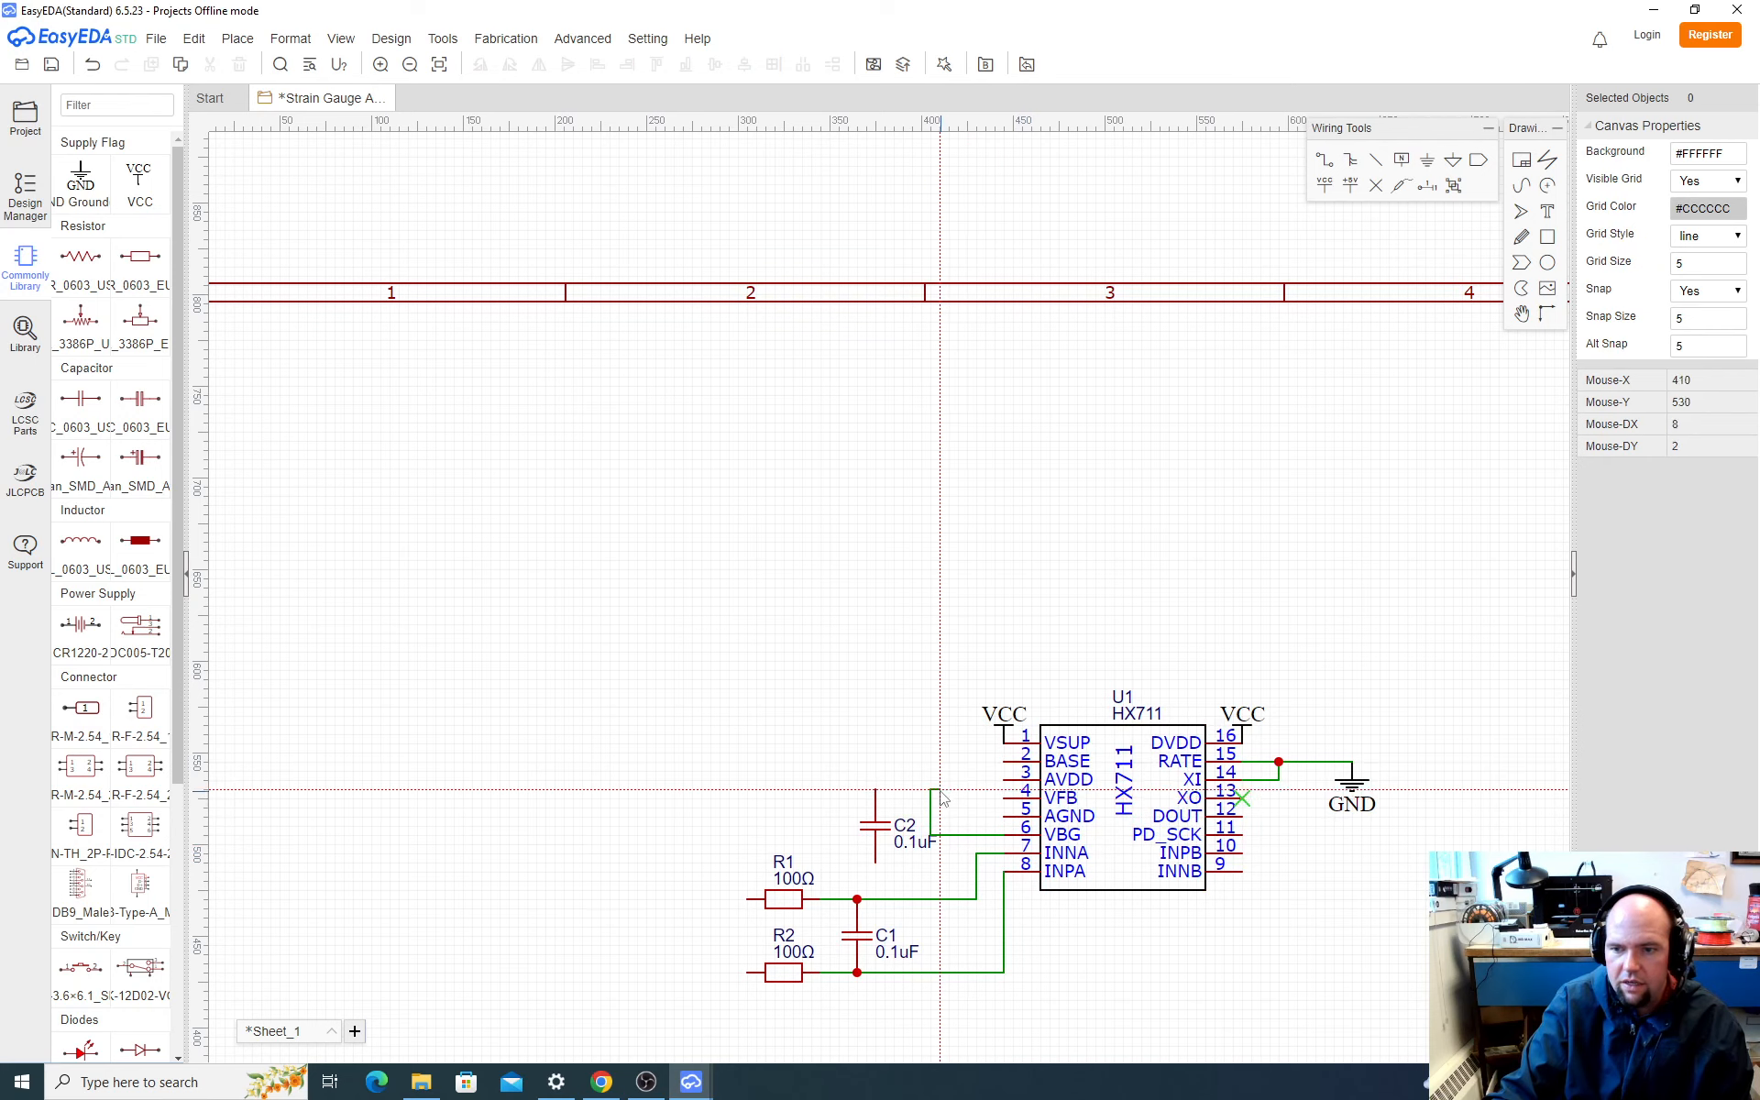
{"action": "left_click", "coordinate": [935, 794]}
{"action": "left_click", "coordinate": [875, 790]}
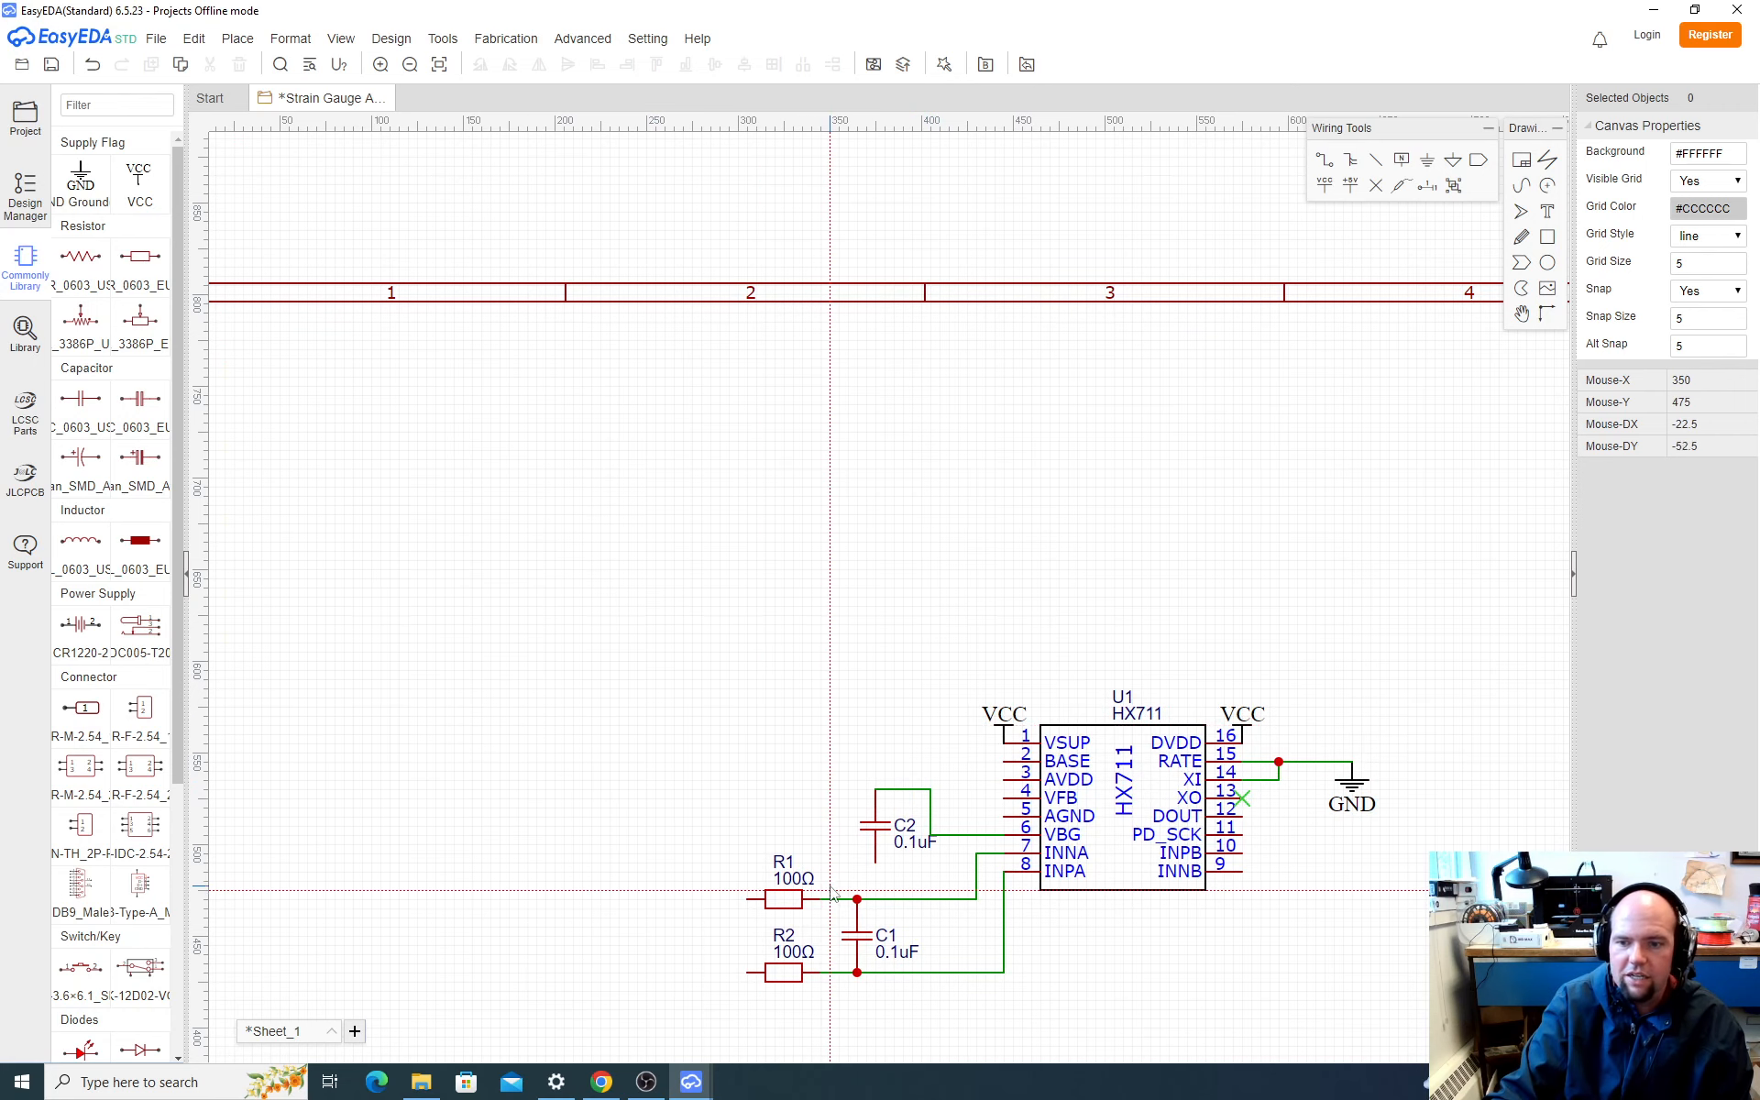
{"action": "key", "text": "Escape"}
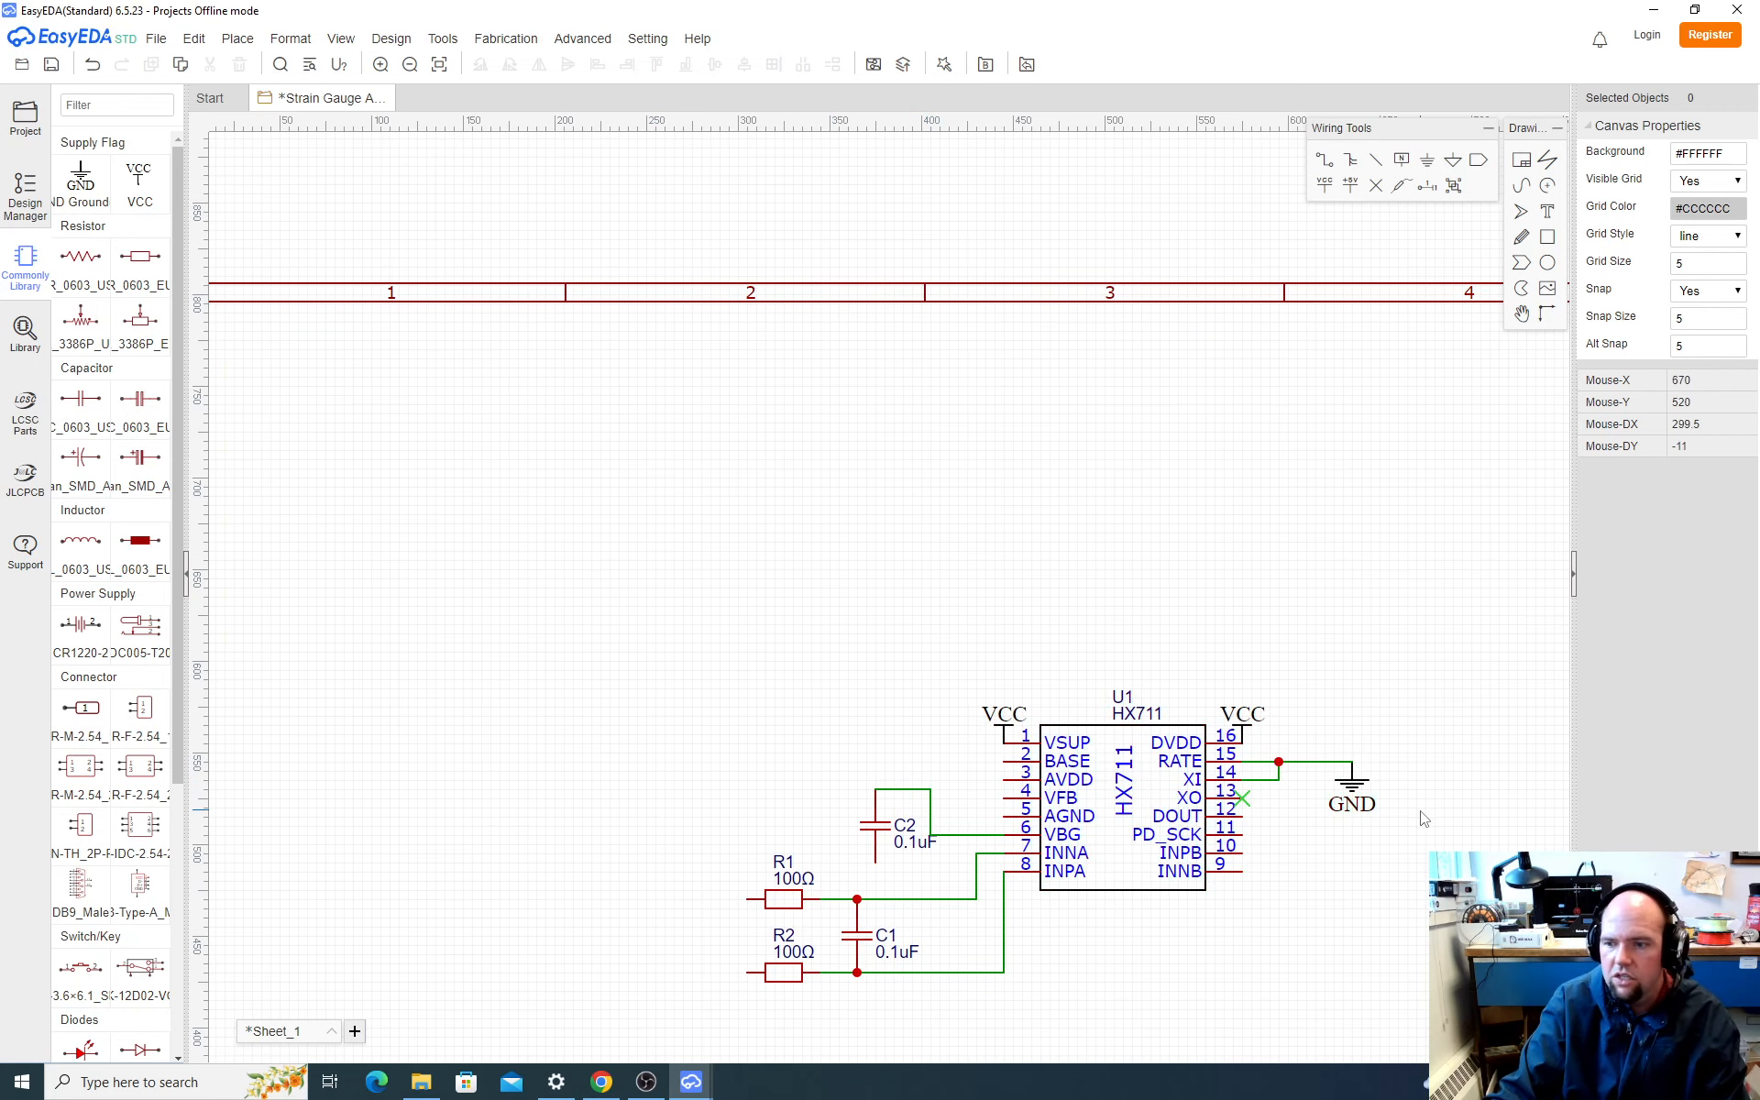
Step: Copy the GND flag beside the HX711's RATE and XI pins and place the copy on C2's lower end
{"action": "left_click", "coordinate": [1354, 790]}
{"action": "key", "text": "ctrl+c"}
{"action": "key", "text": "ctrl+v"}
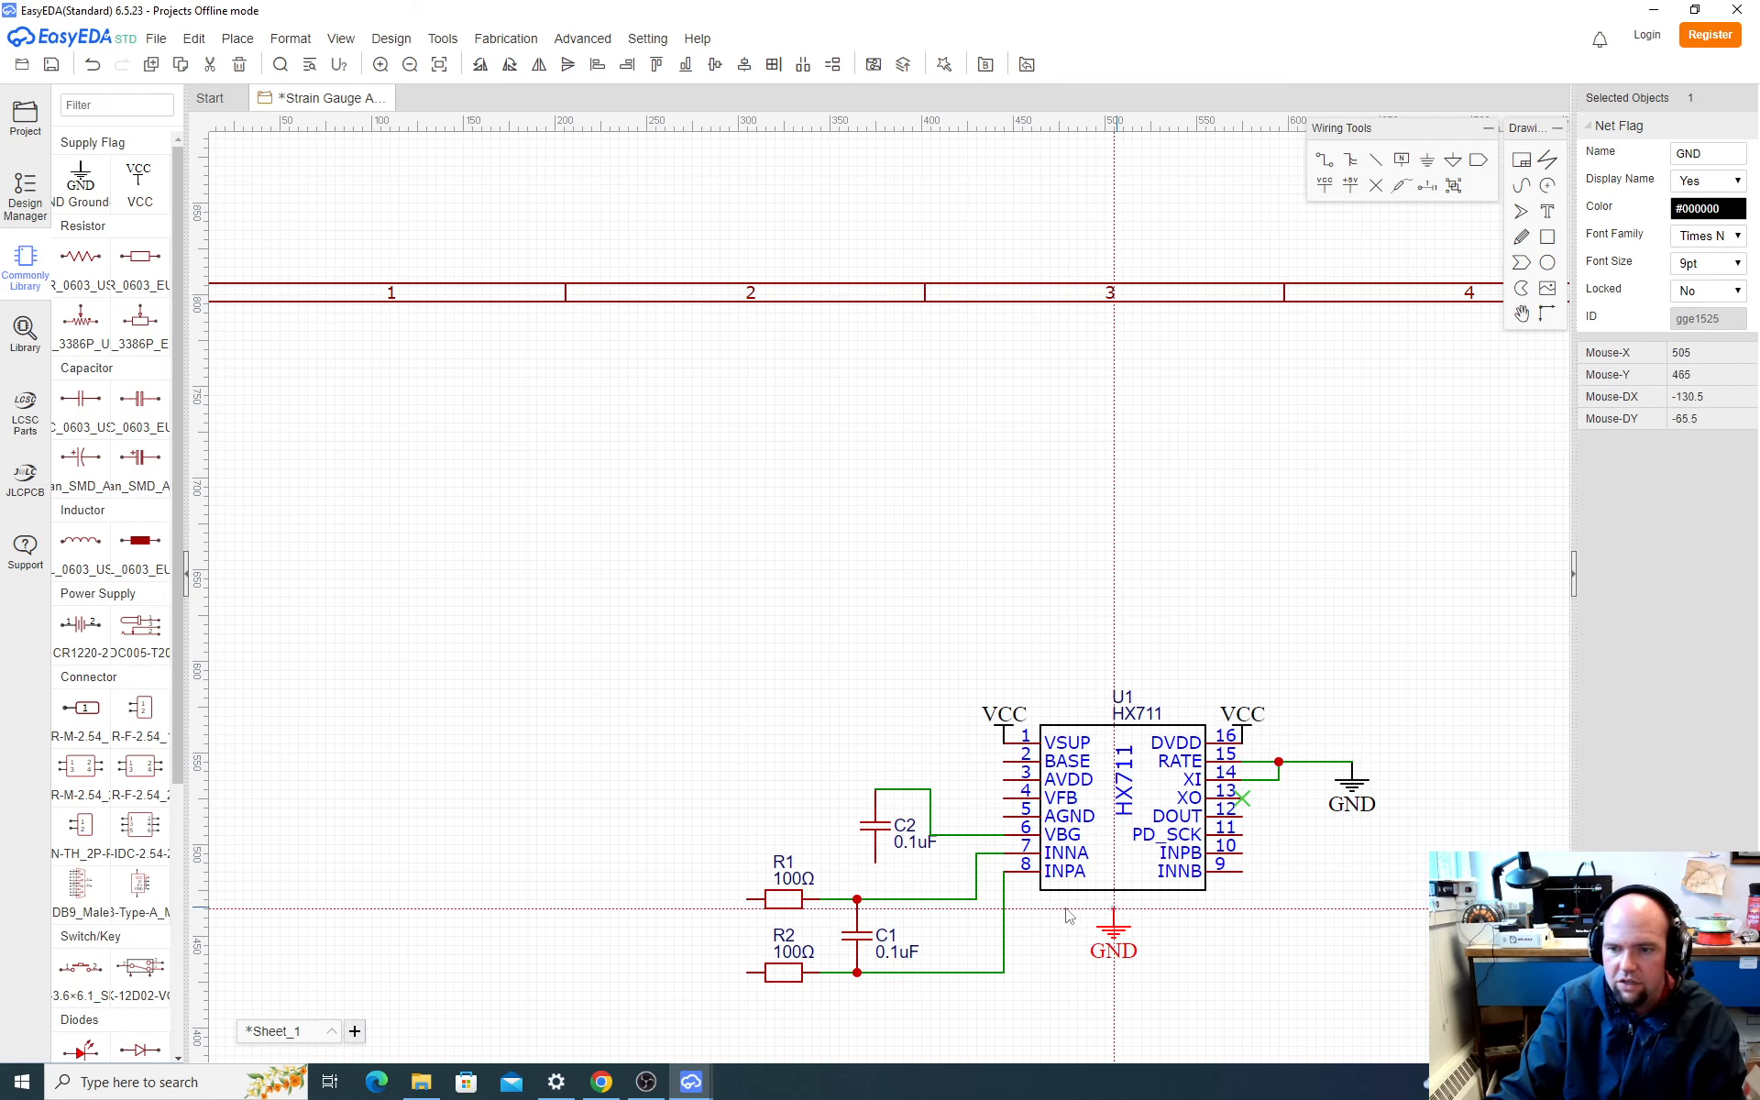
{"action": "left_click", "coordinate": [875, 866]}
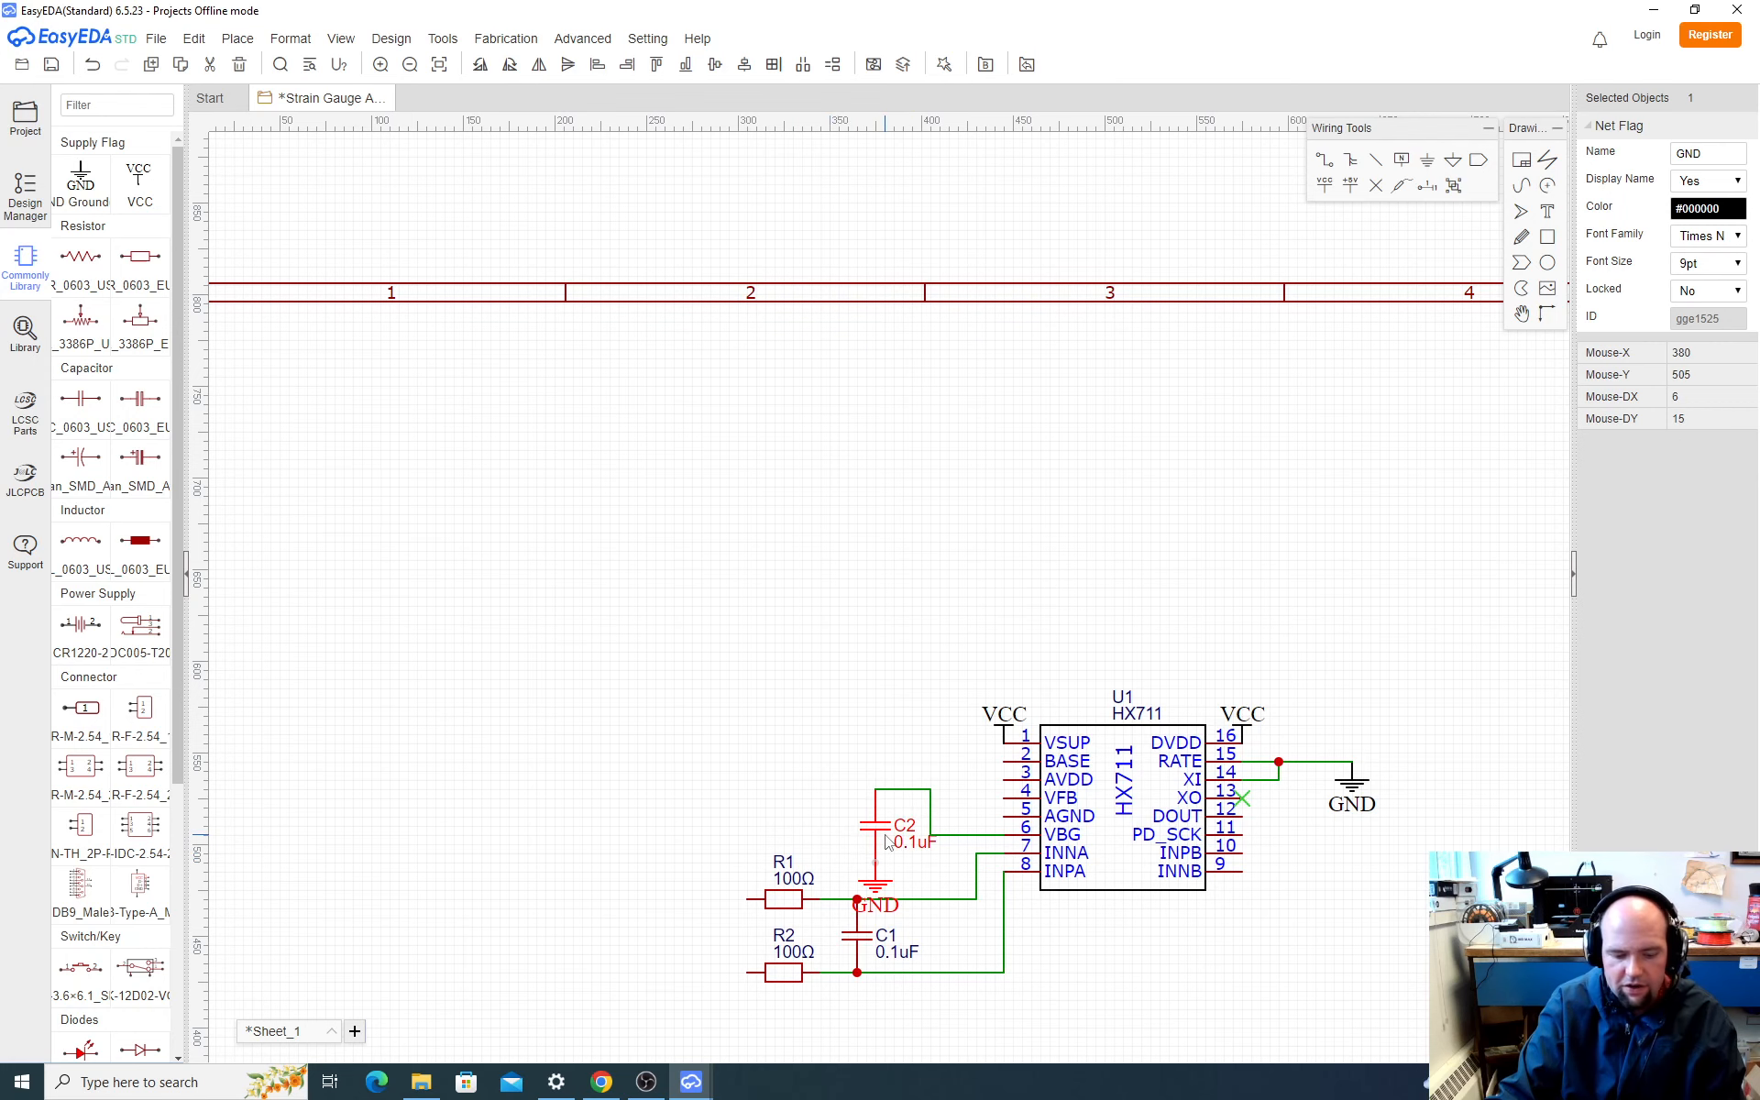
Step: Check the application diagram in the browser's HX711 datasheet, and paste another GND flag in the EasyEDA schematic just left of C2
{"action": "key", "text": "alt+Tab"}
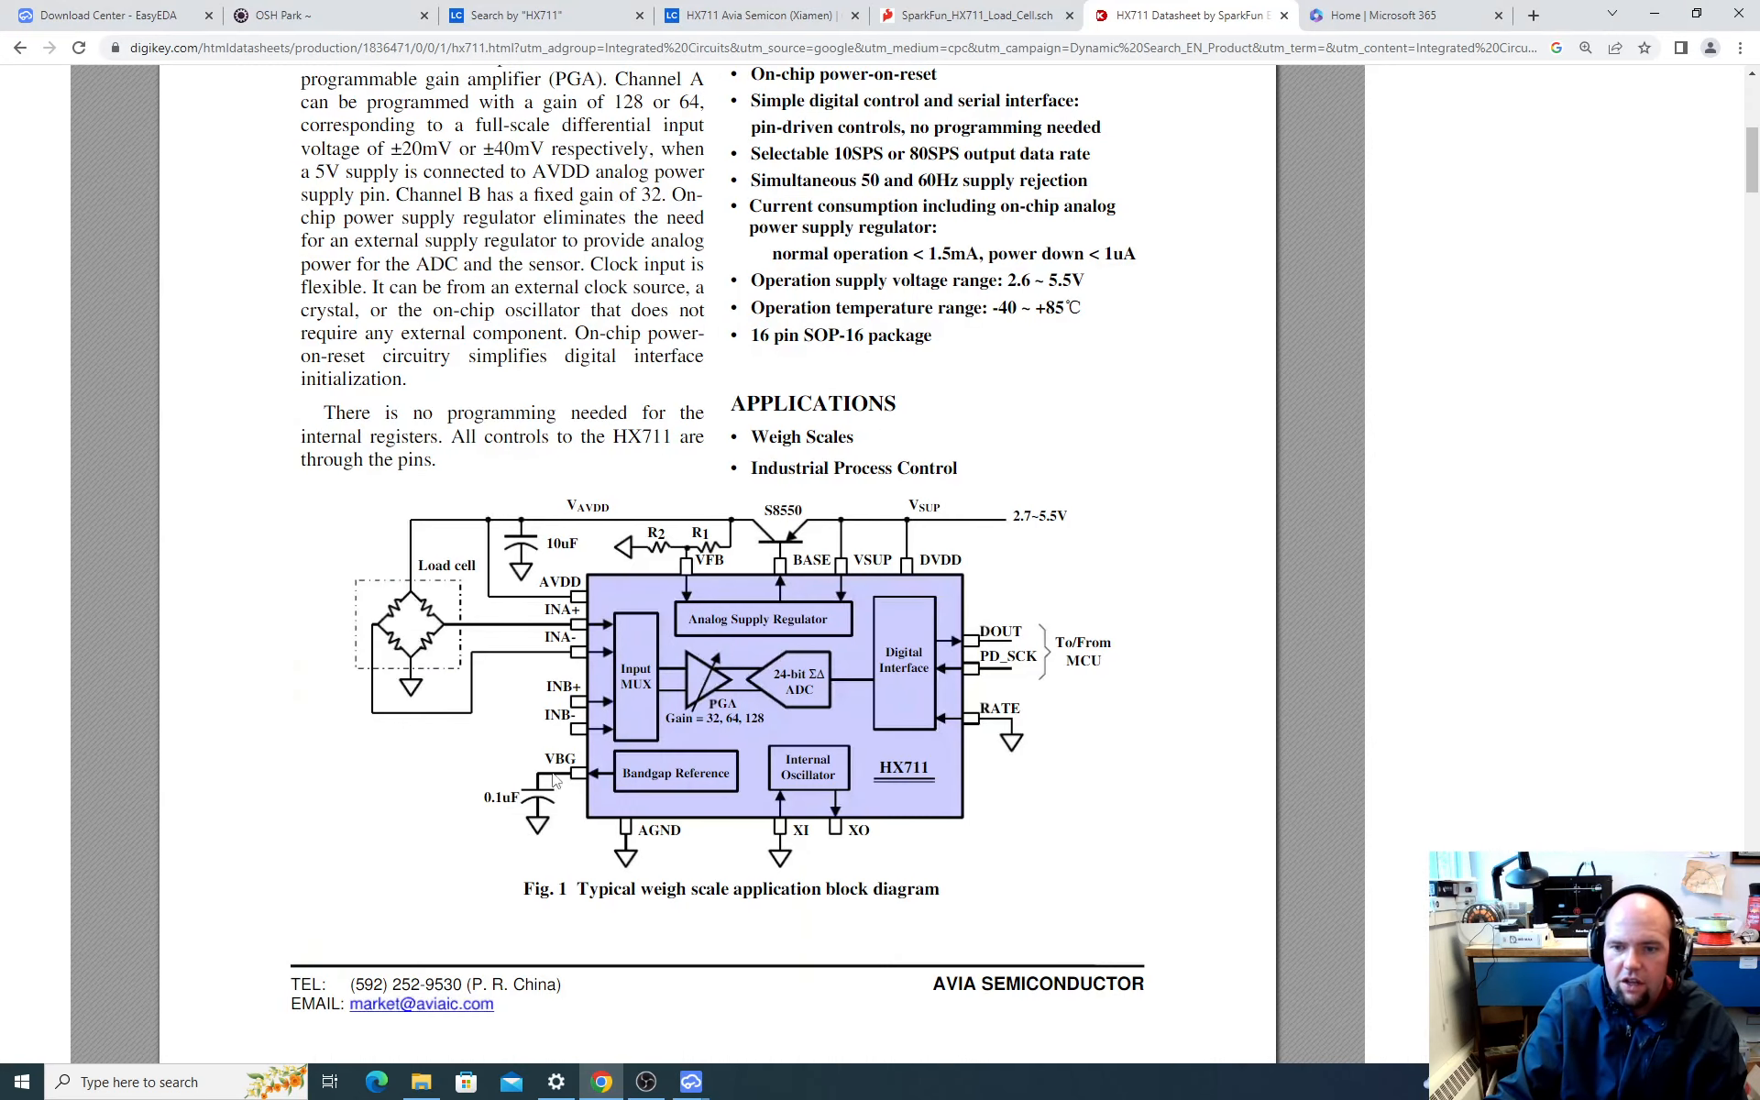
{"action": "key", "text": "alt+Tab"}
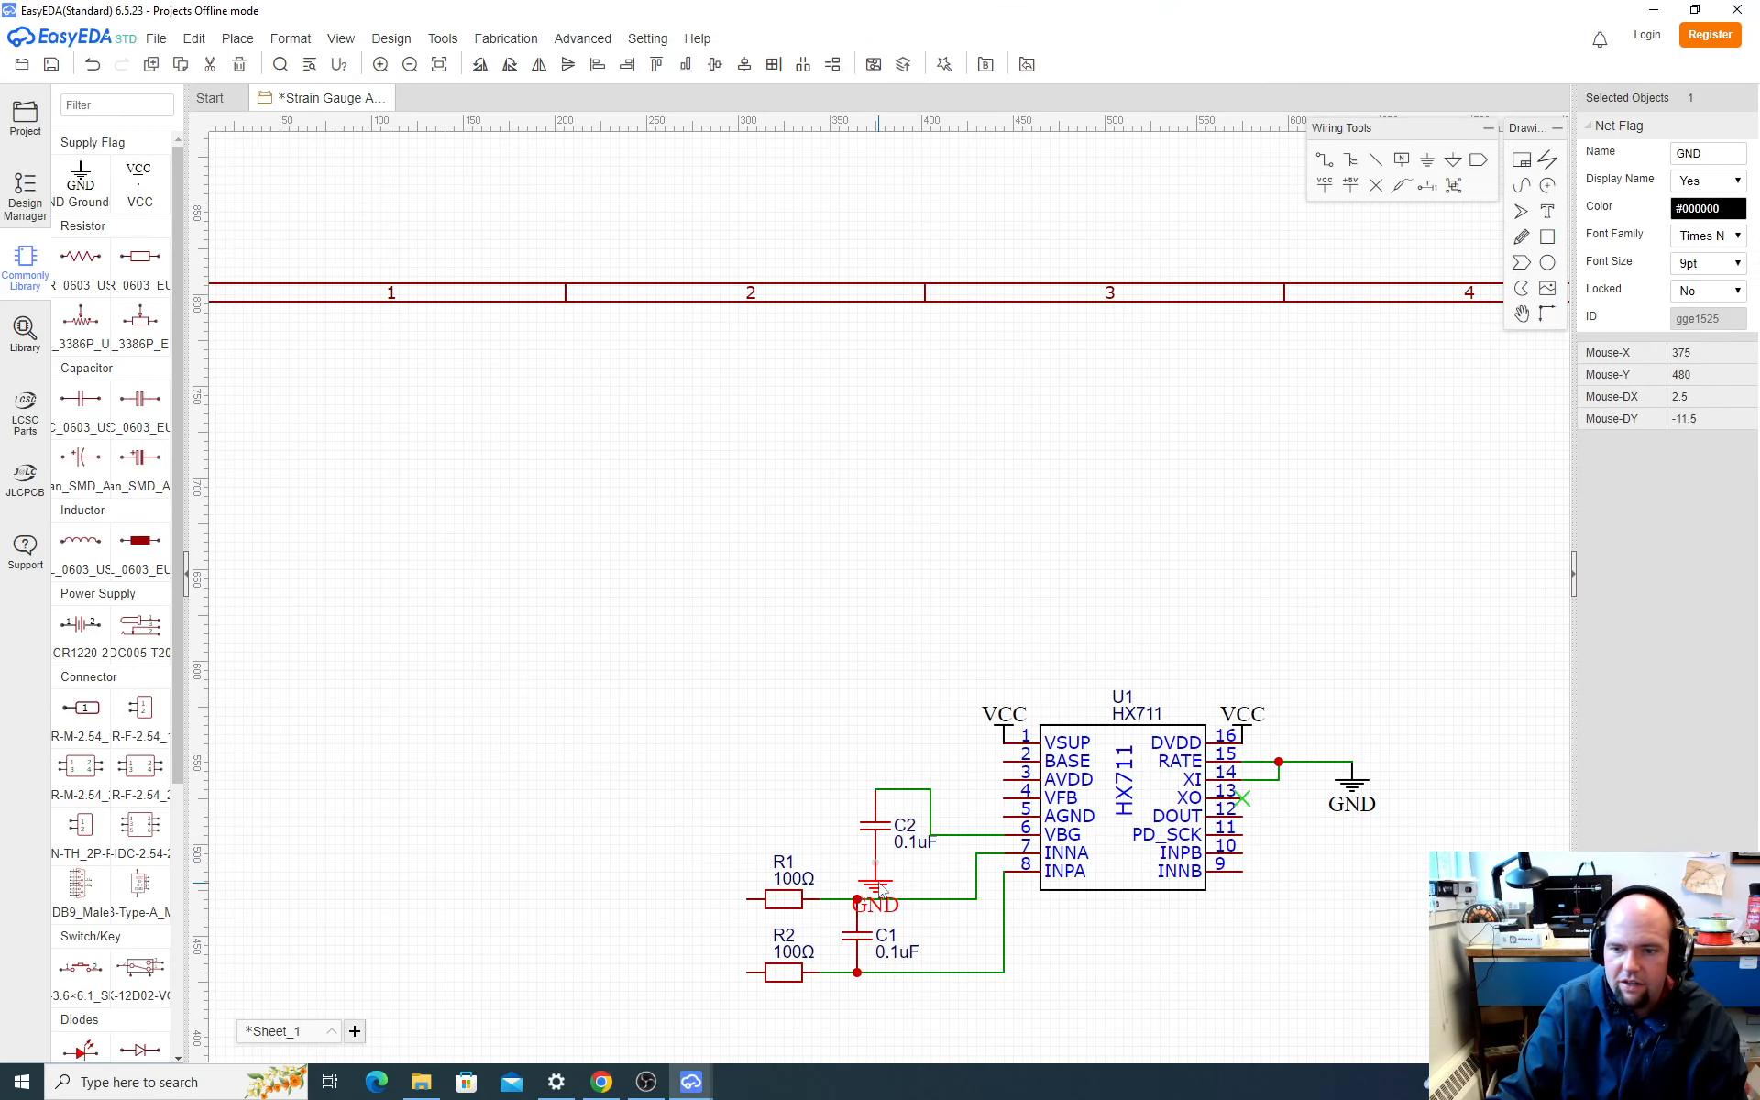
{"action": "key", "text": "ctrl+v"}
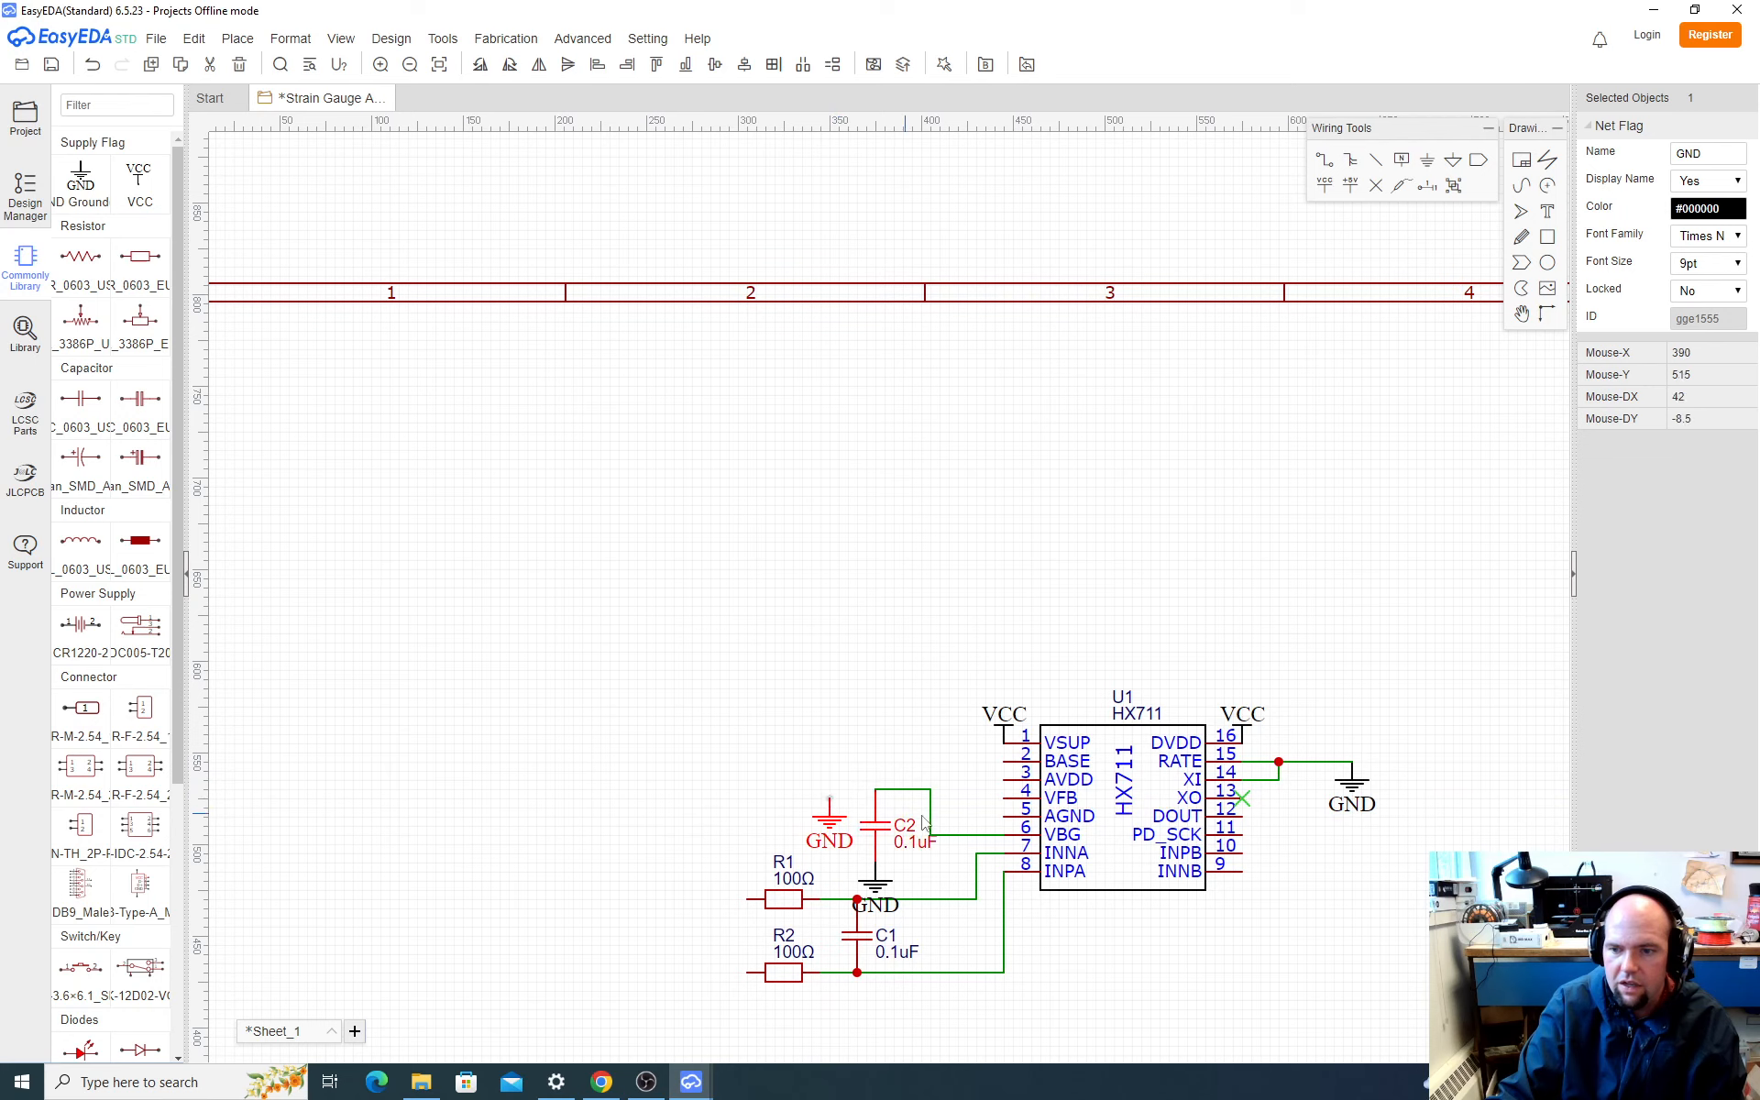
Step: Wire the HX711's AGND pin over the top of C2 to the GND flag on its left
{"action": "left_click", "coordinate": [990, 824]}
{"action": "left_click", "coordinate": [1004, 816]}
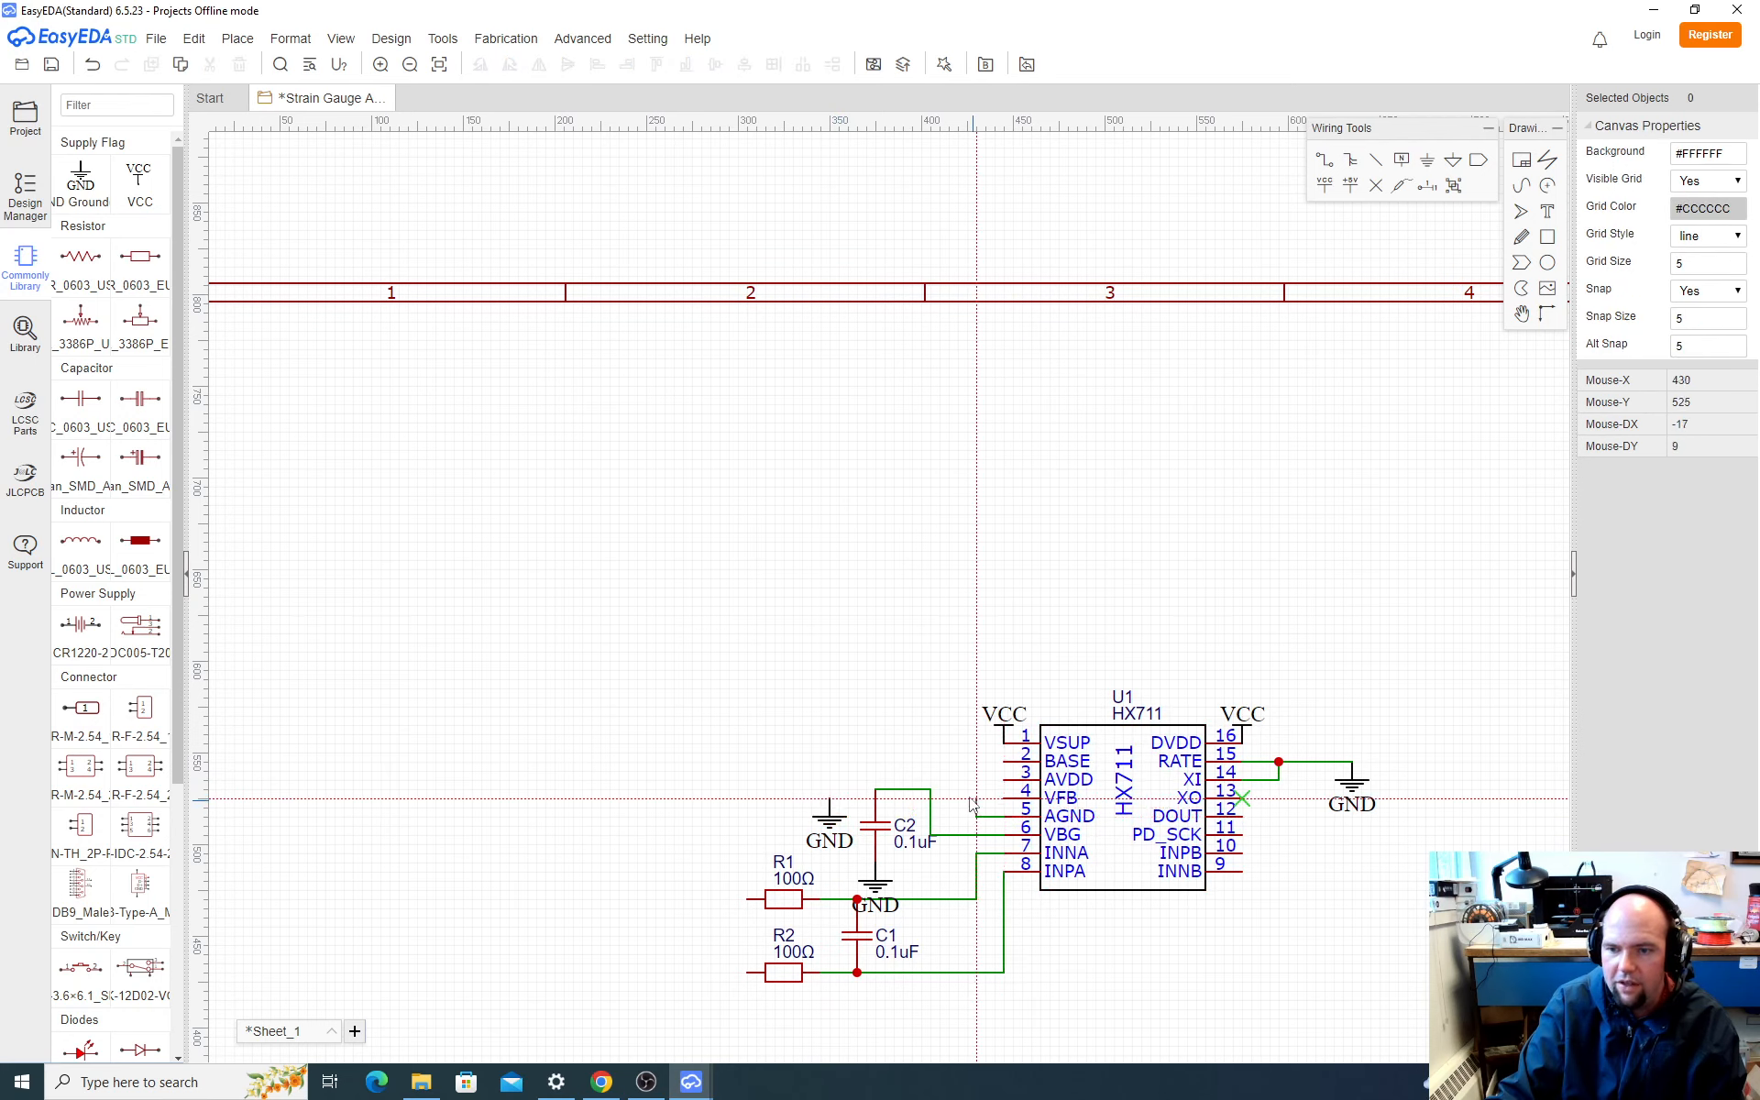
{"action": "left_click", "coordinate": [949, 781]}
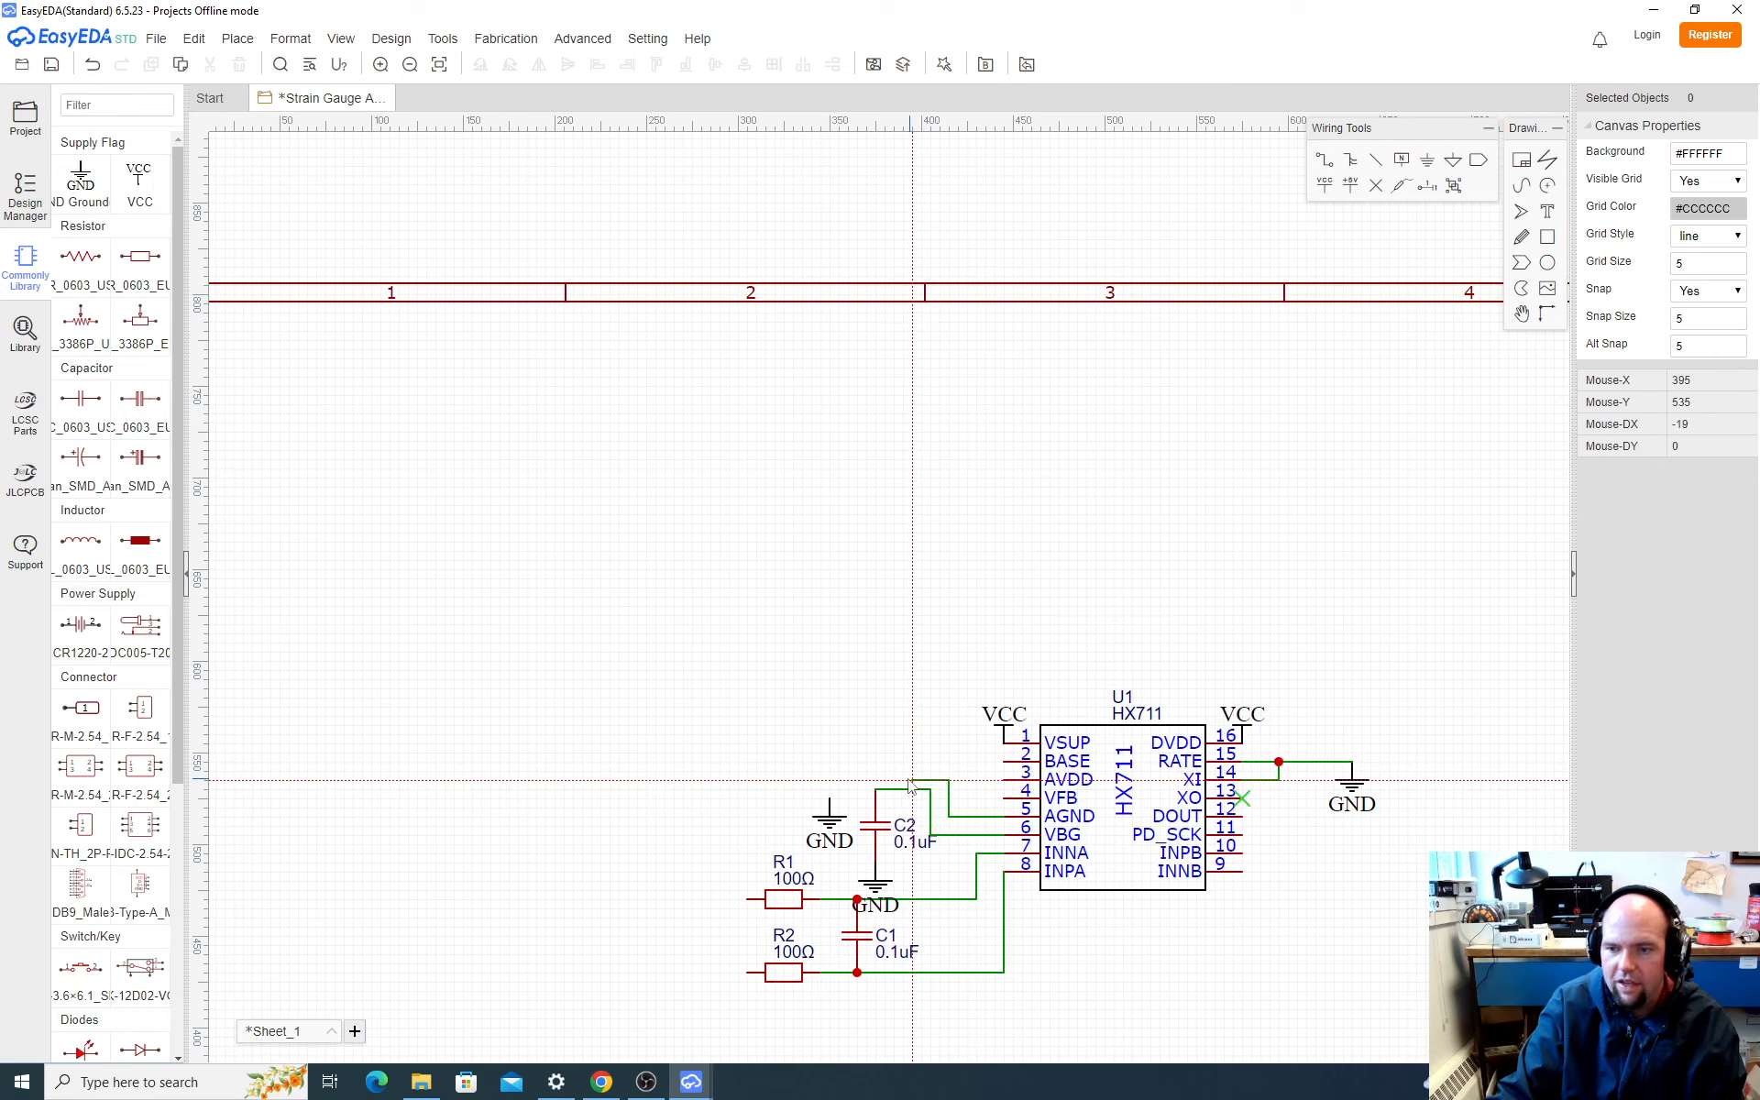
{"action": "left_click", "coordinate": [830, 799]}
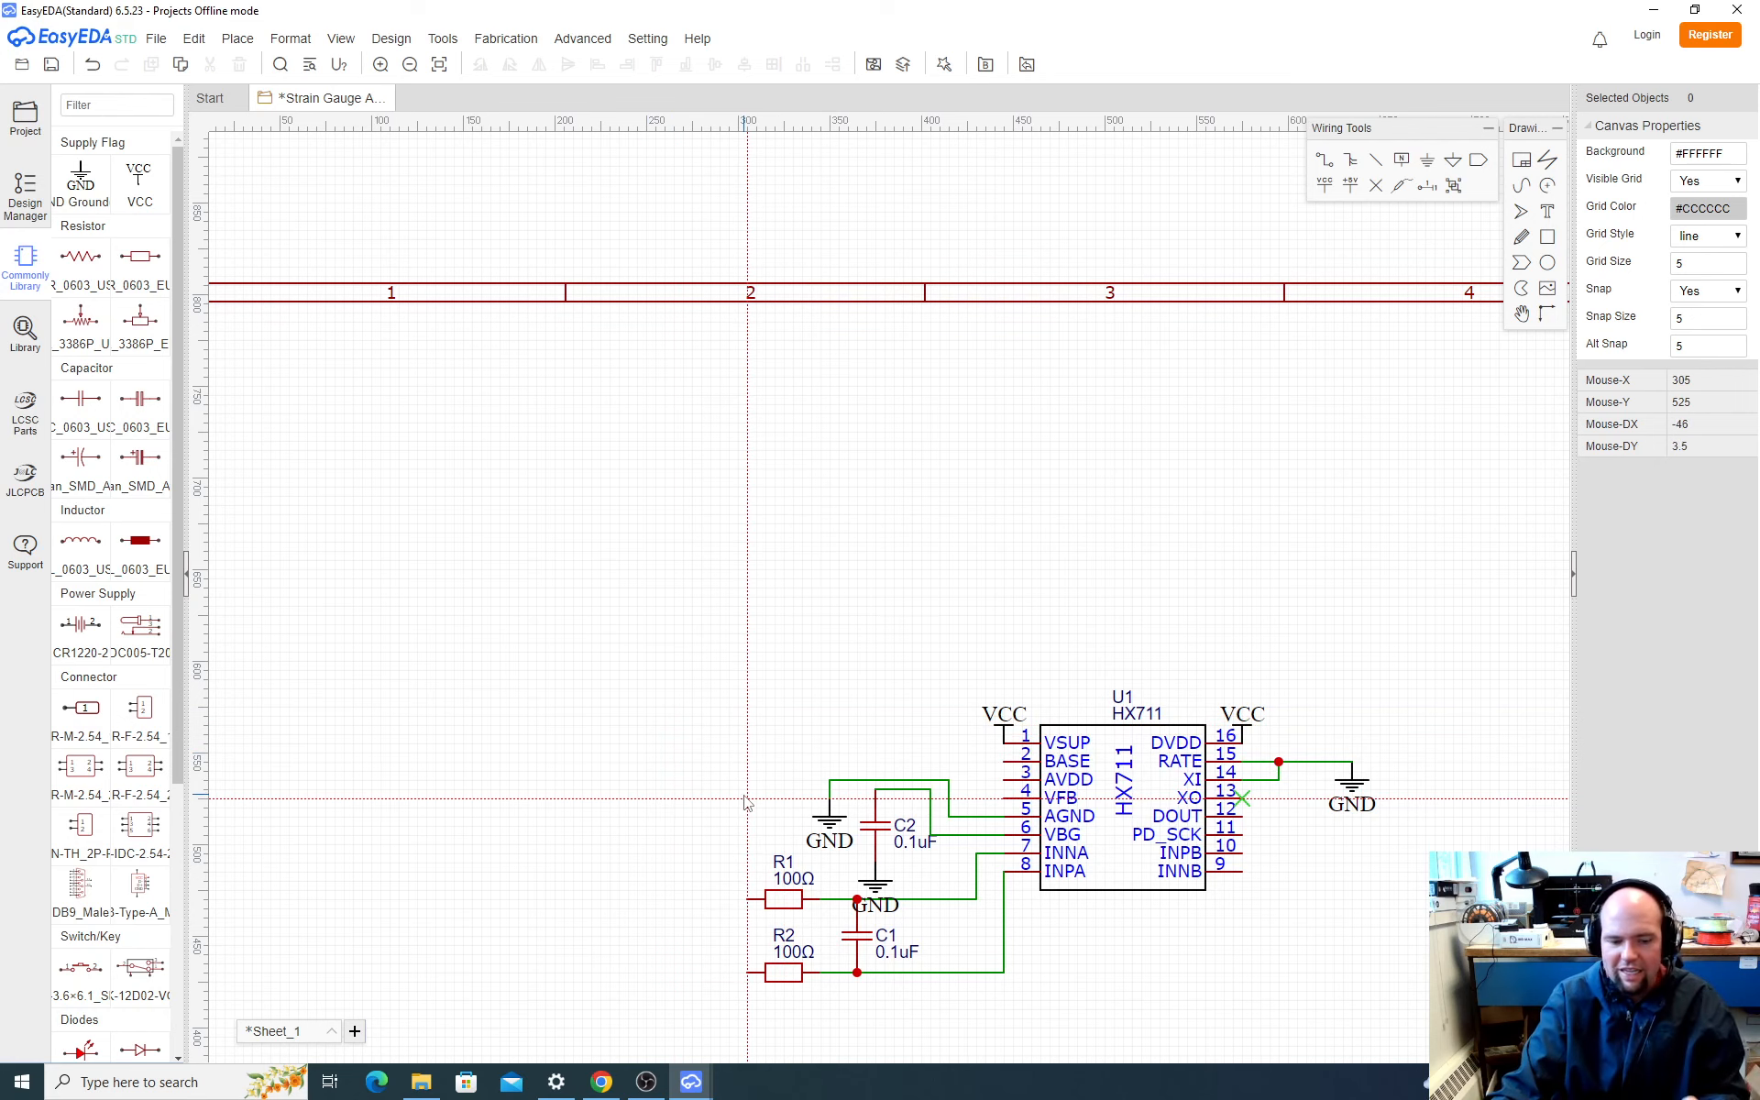
Step: Shift the vertical run of the C2–VBG wire slightly toward the HX711, clear of C2's value label
{"action": "left_click", "coordinate": [934, 827]}
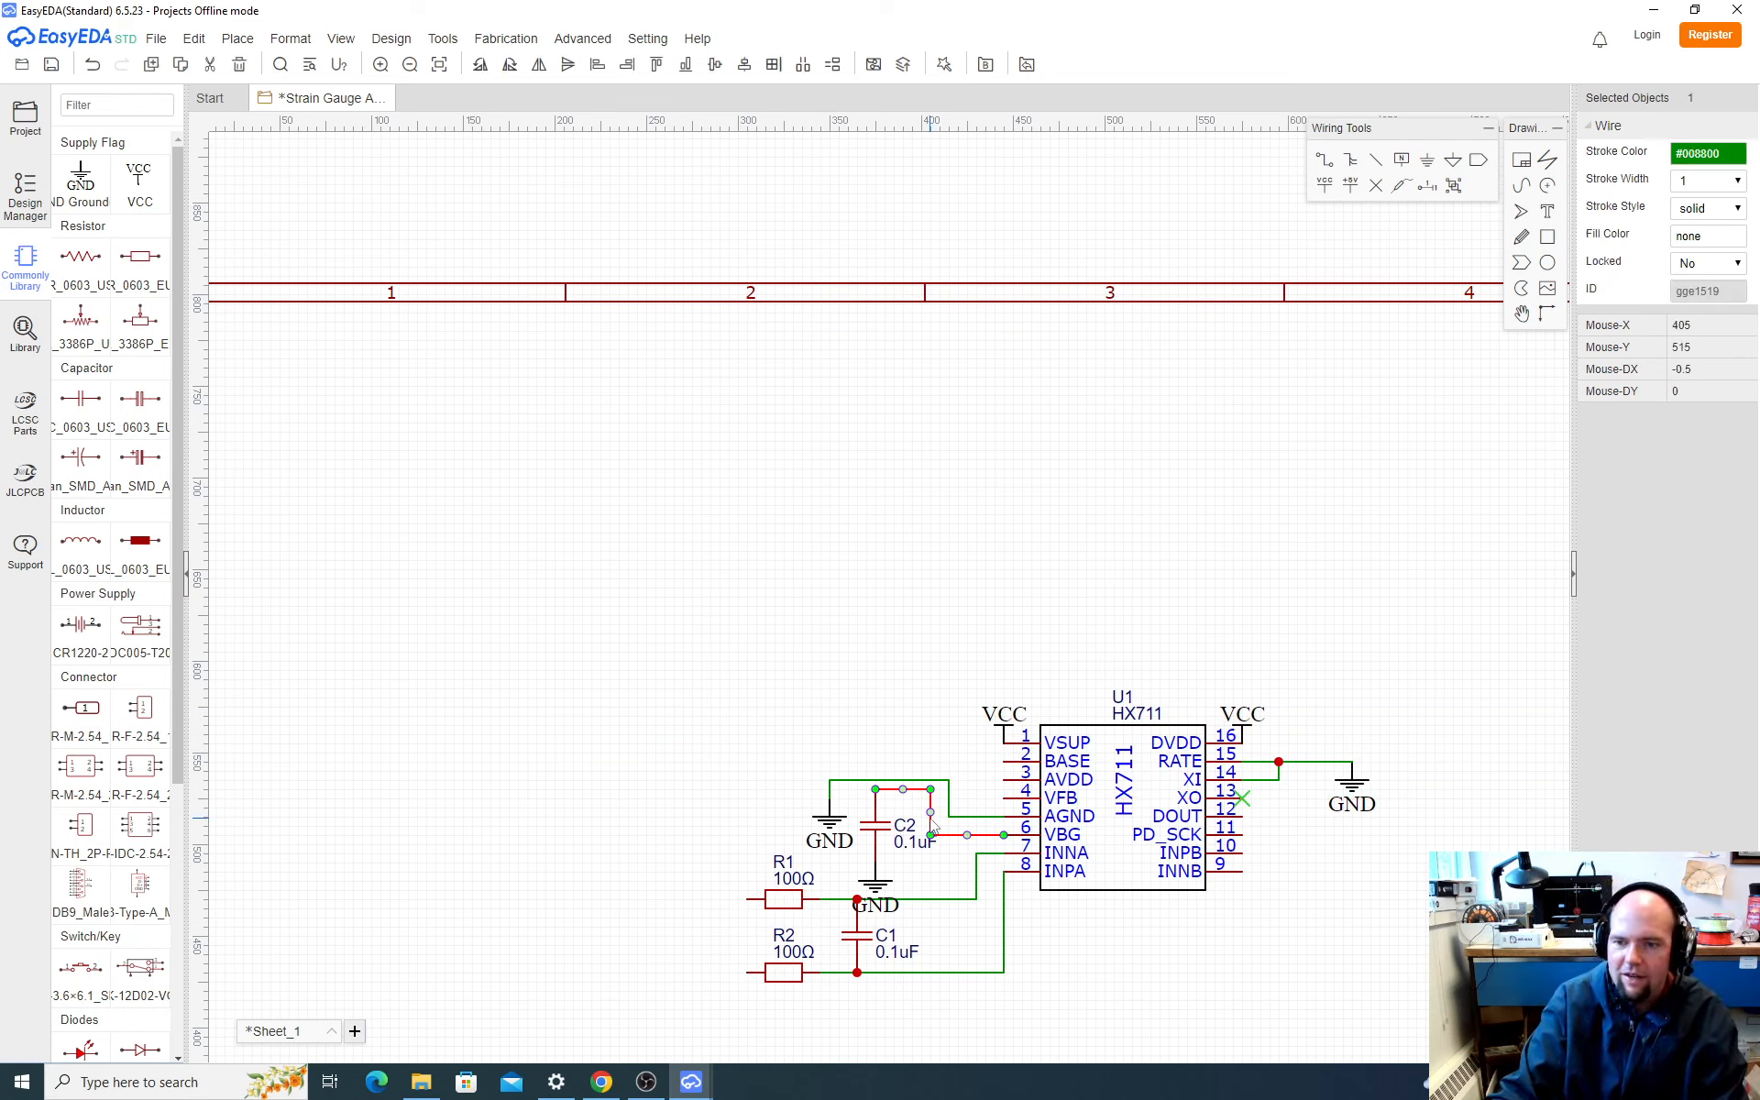
{"action": "left_click_drag", "start_coordinate": [934, 827], "coordinate": [943, 827]}
{"action": "left_click", "coordinate": [1141, 1009]}
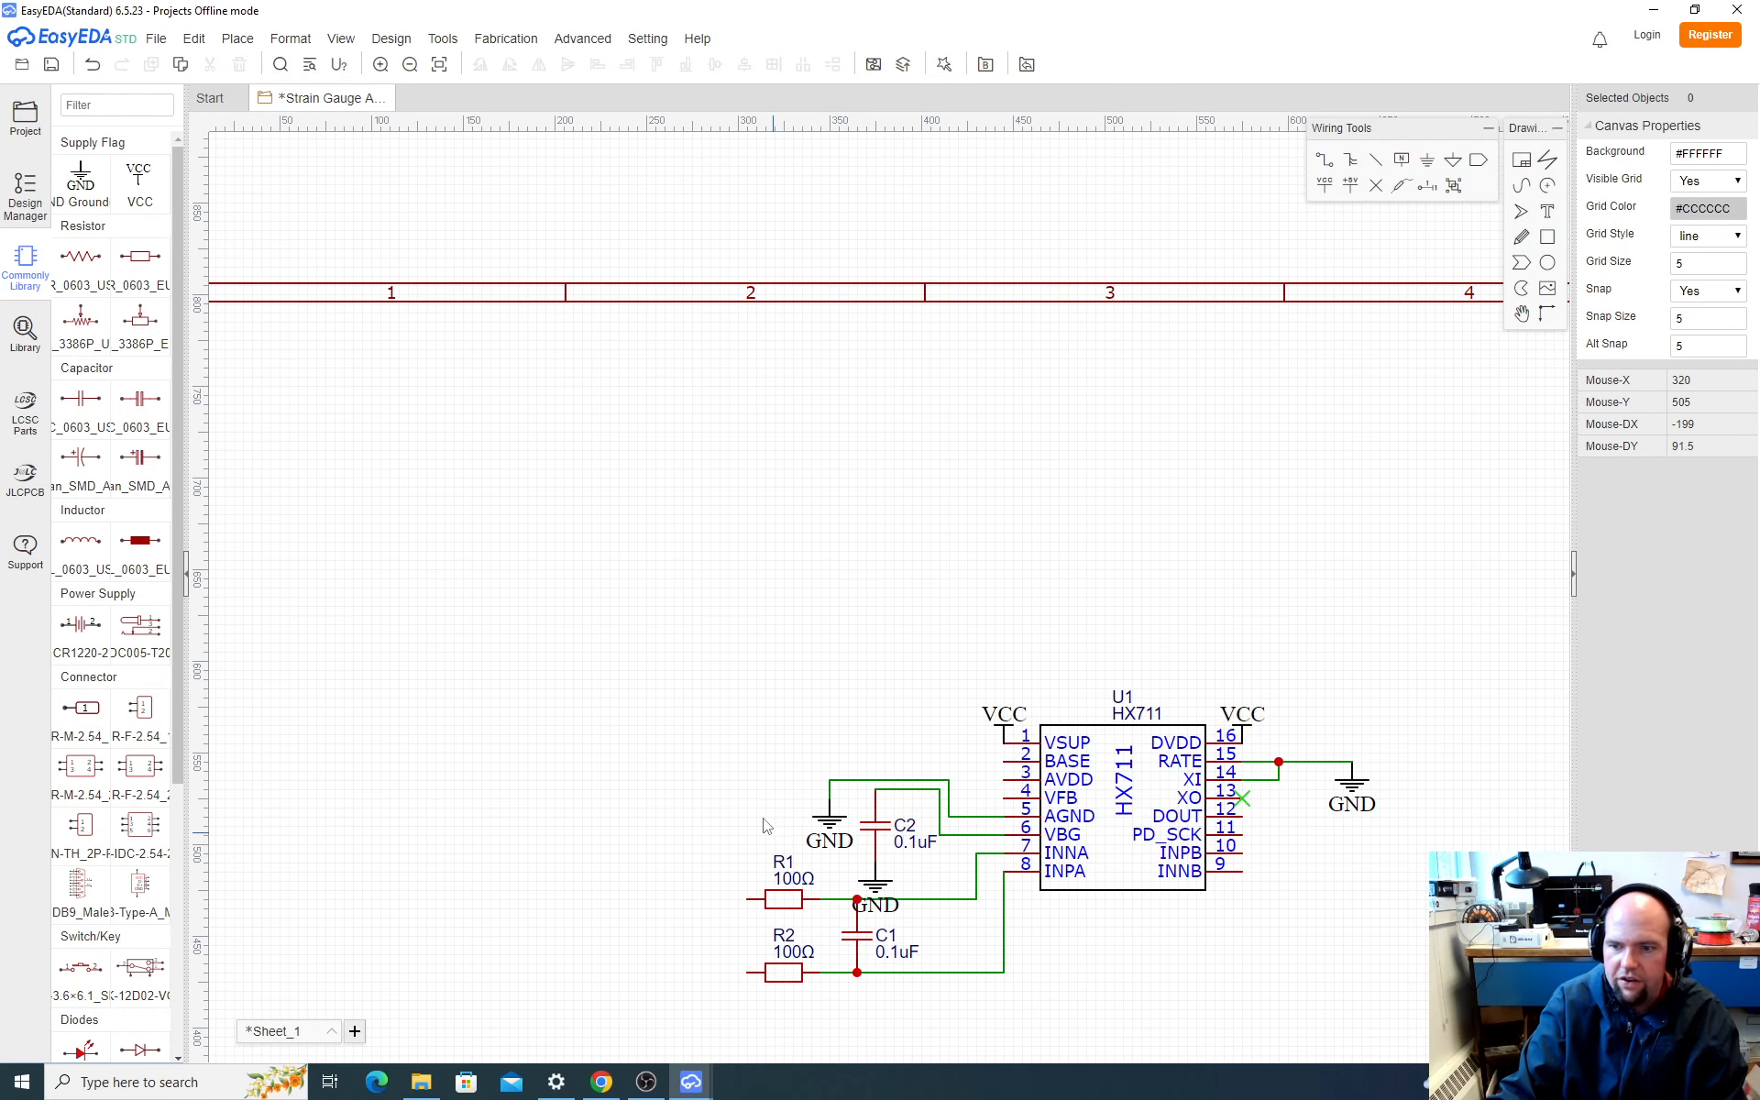
Step: Switch to the HX711 datasheet in the browser to consult the typical weigh scale application diagram
{"action": "key", "text": "alt+Tab"}
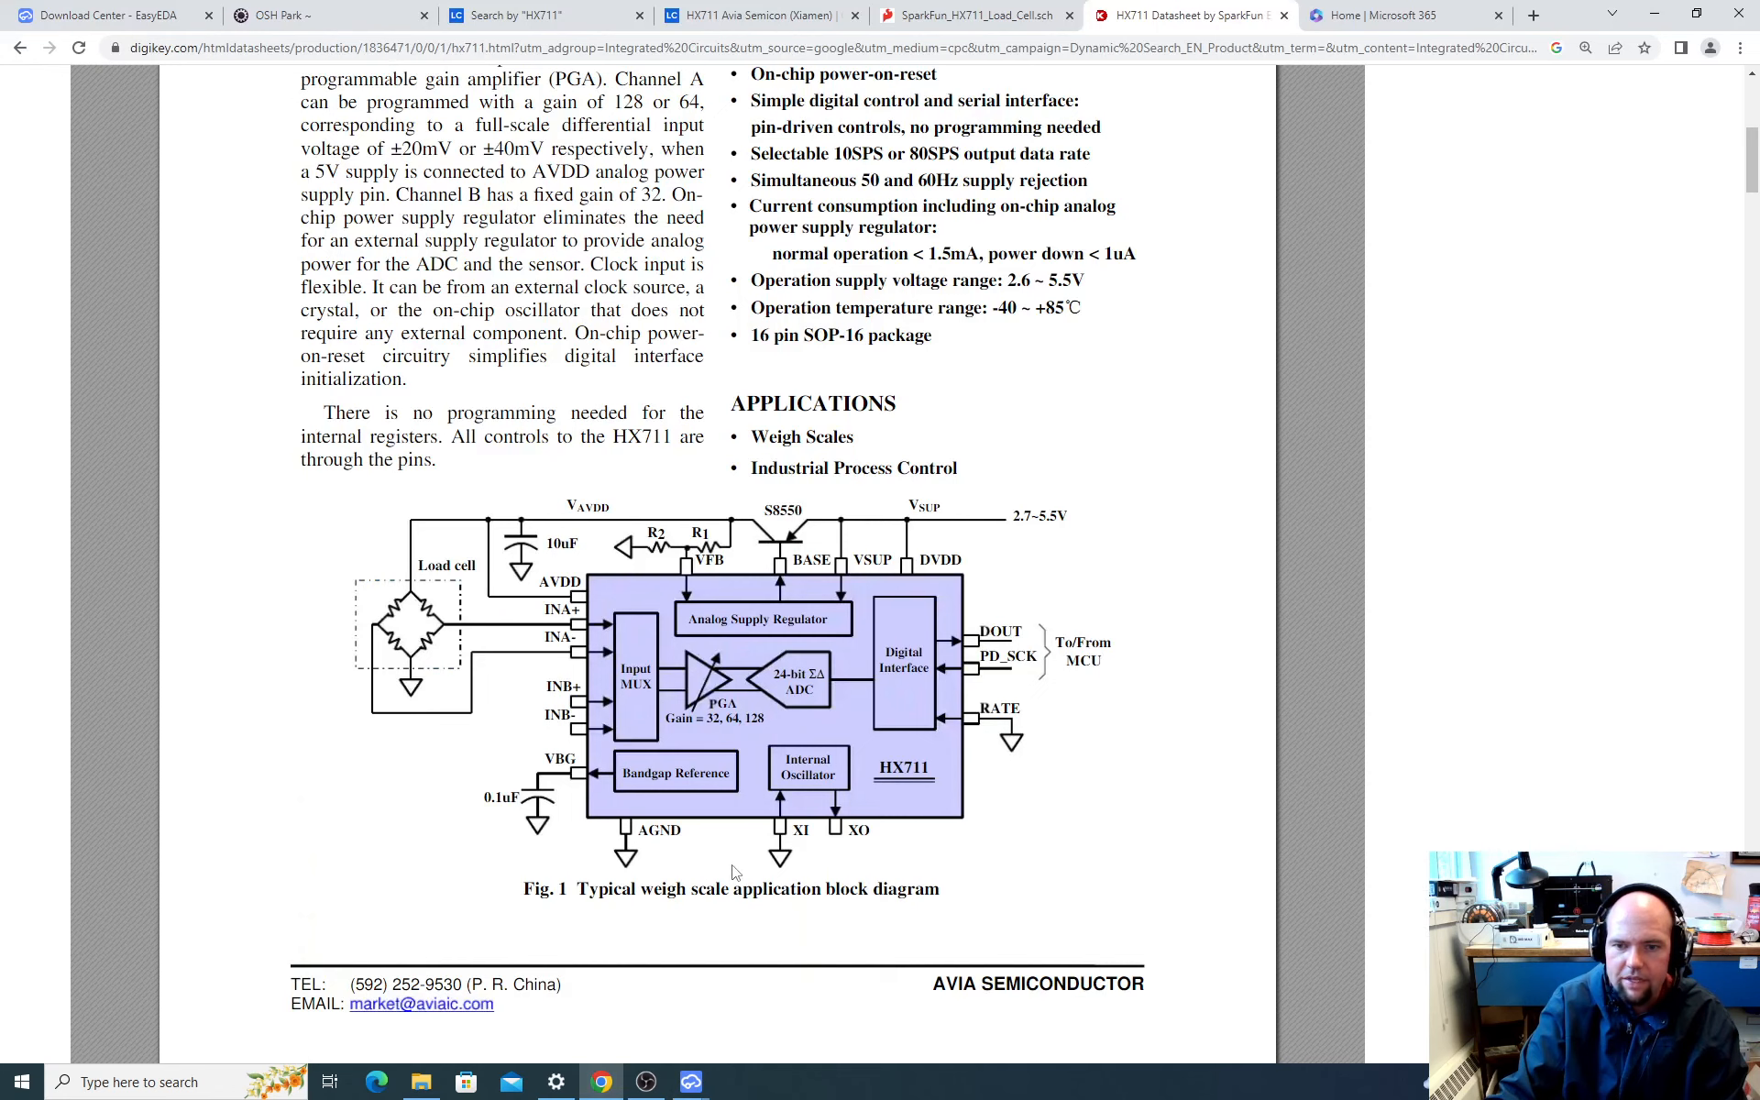
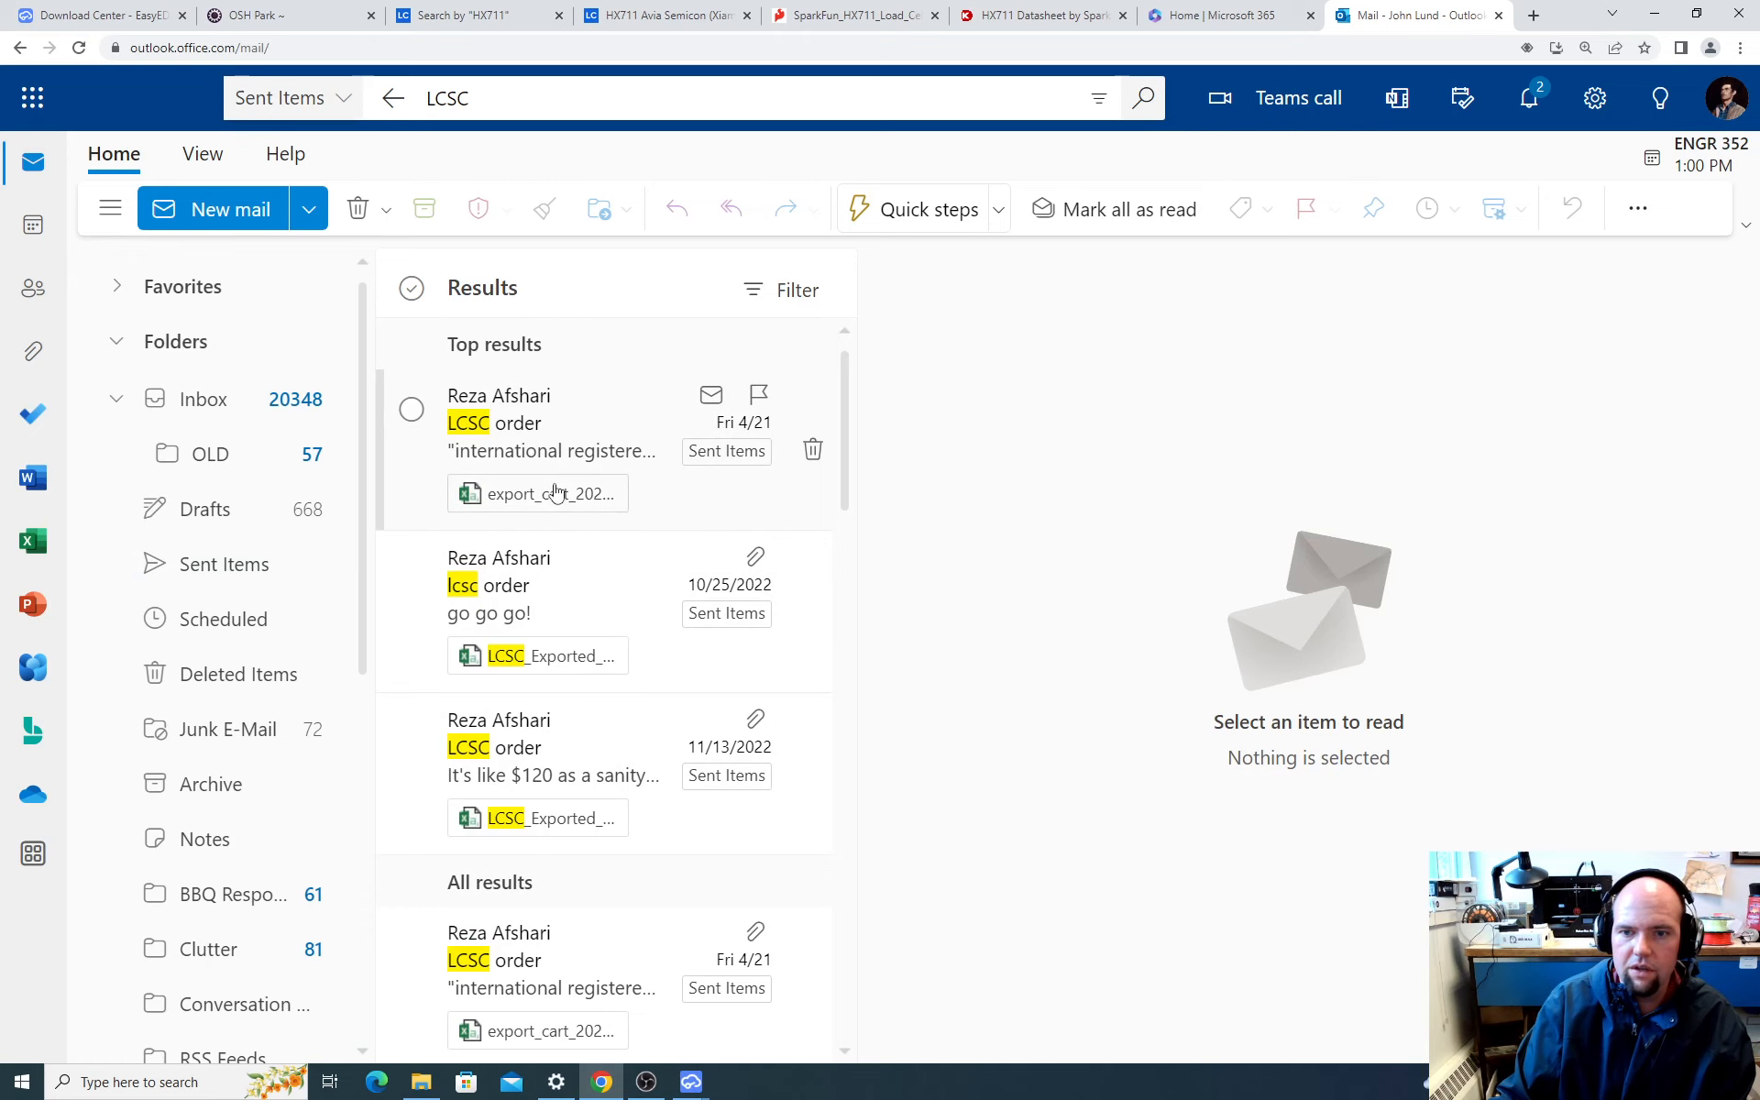
Step: Open the export_cart_20230422_060932.csv attachment of the LCSC order e-mail and widen its part number, manufacturer and description columns
{"action": "left_click", "coordinate": [550, 490]}
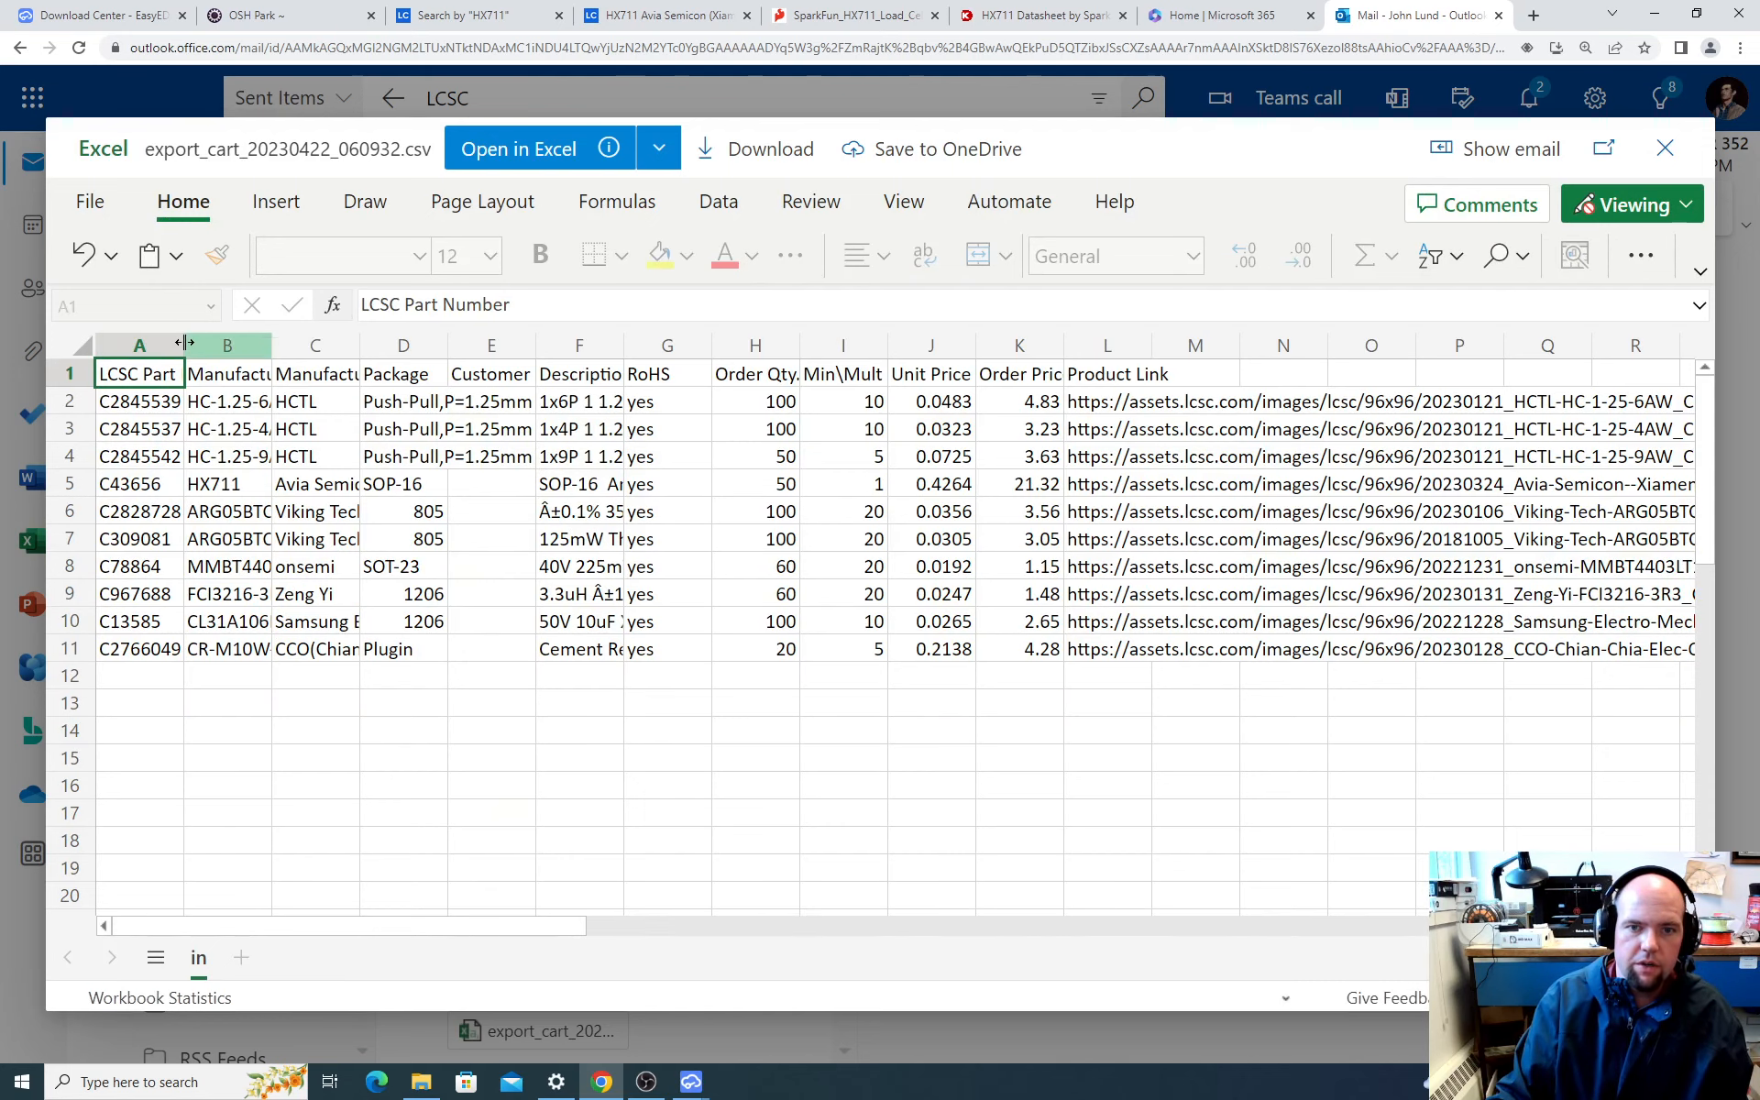
{"action": "left_click_drag", "start_coordinate": [183, 345], "coordinate": [418, 347]}
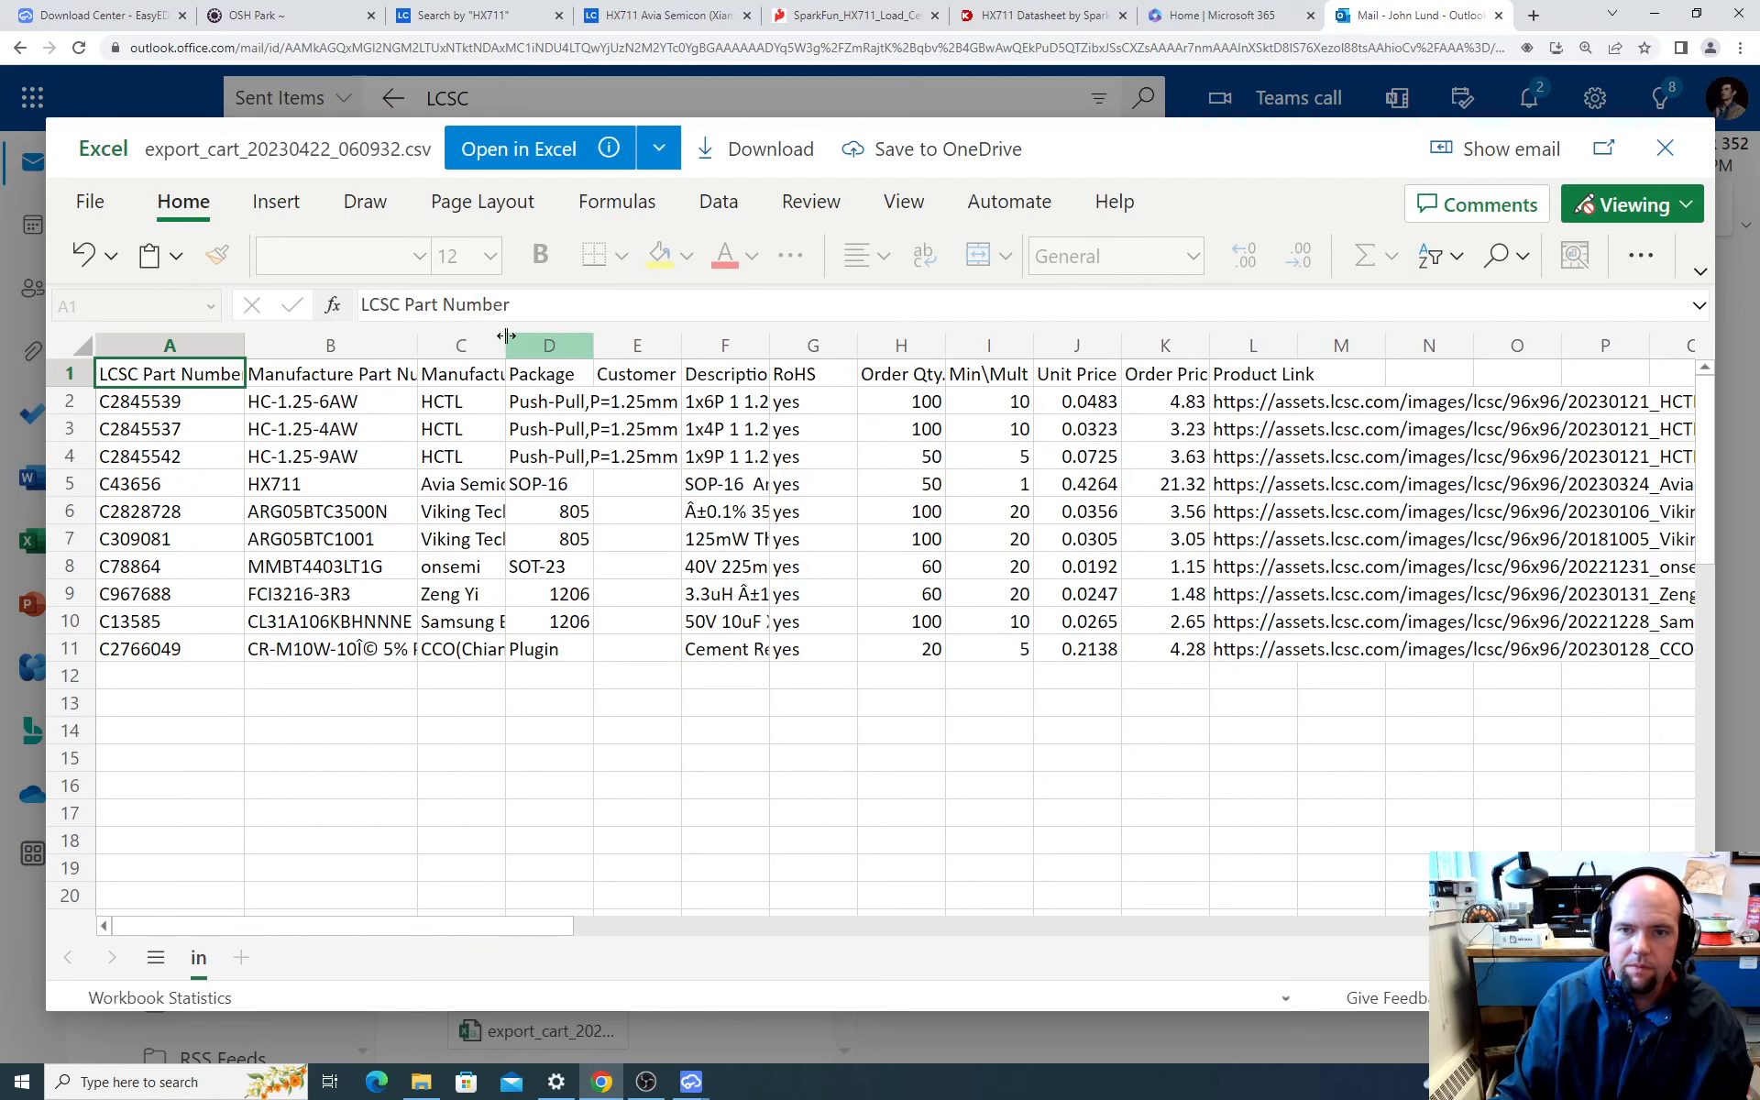
{"action": "double_click", "coordinate": [505, 342]}
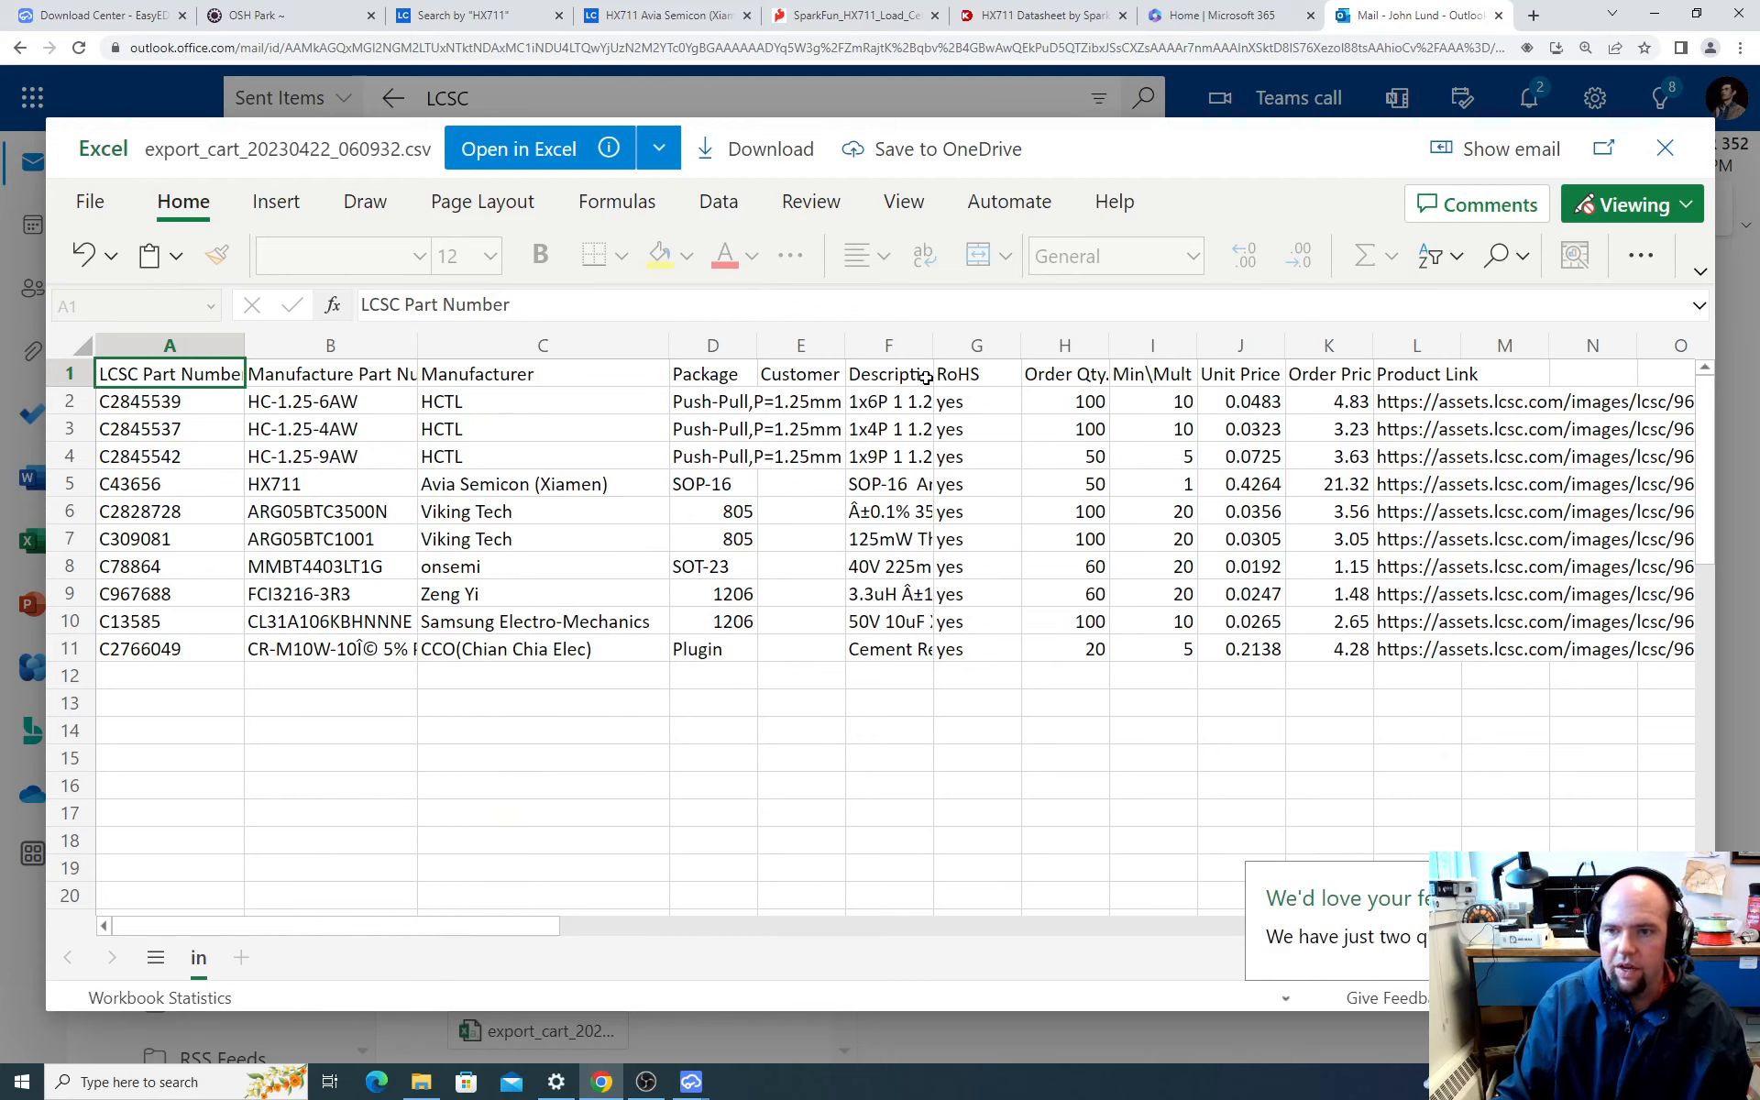
{"action": "left_click", "coordinate": [903, 352]}
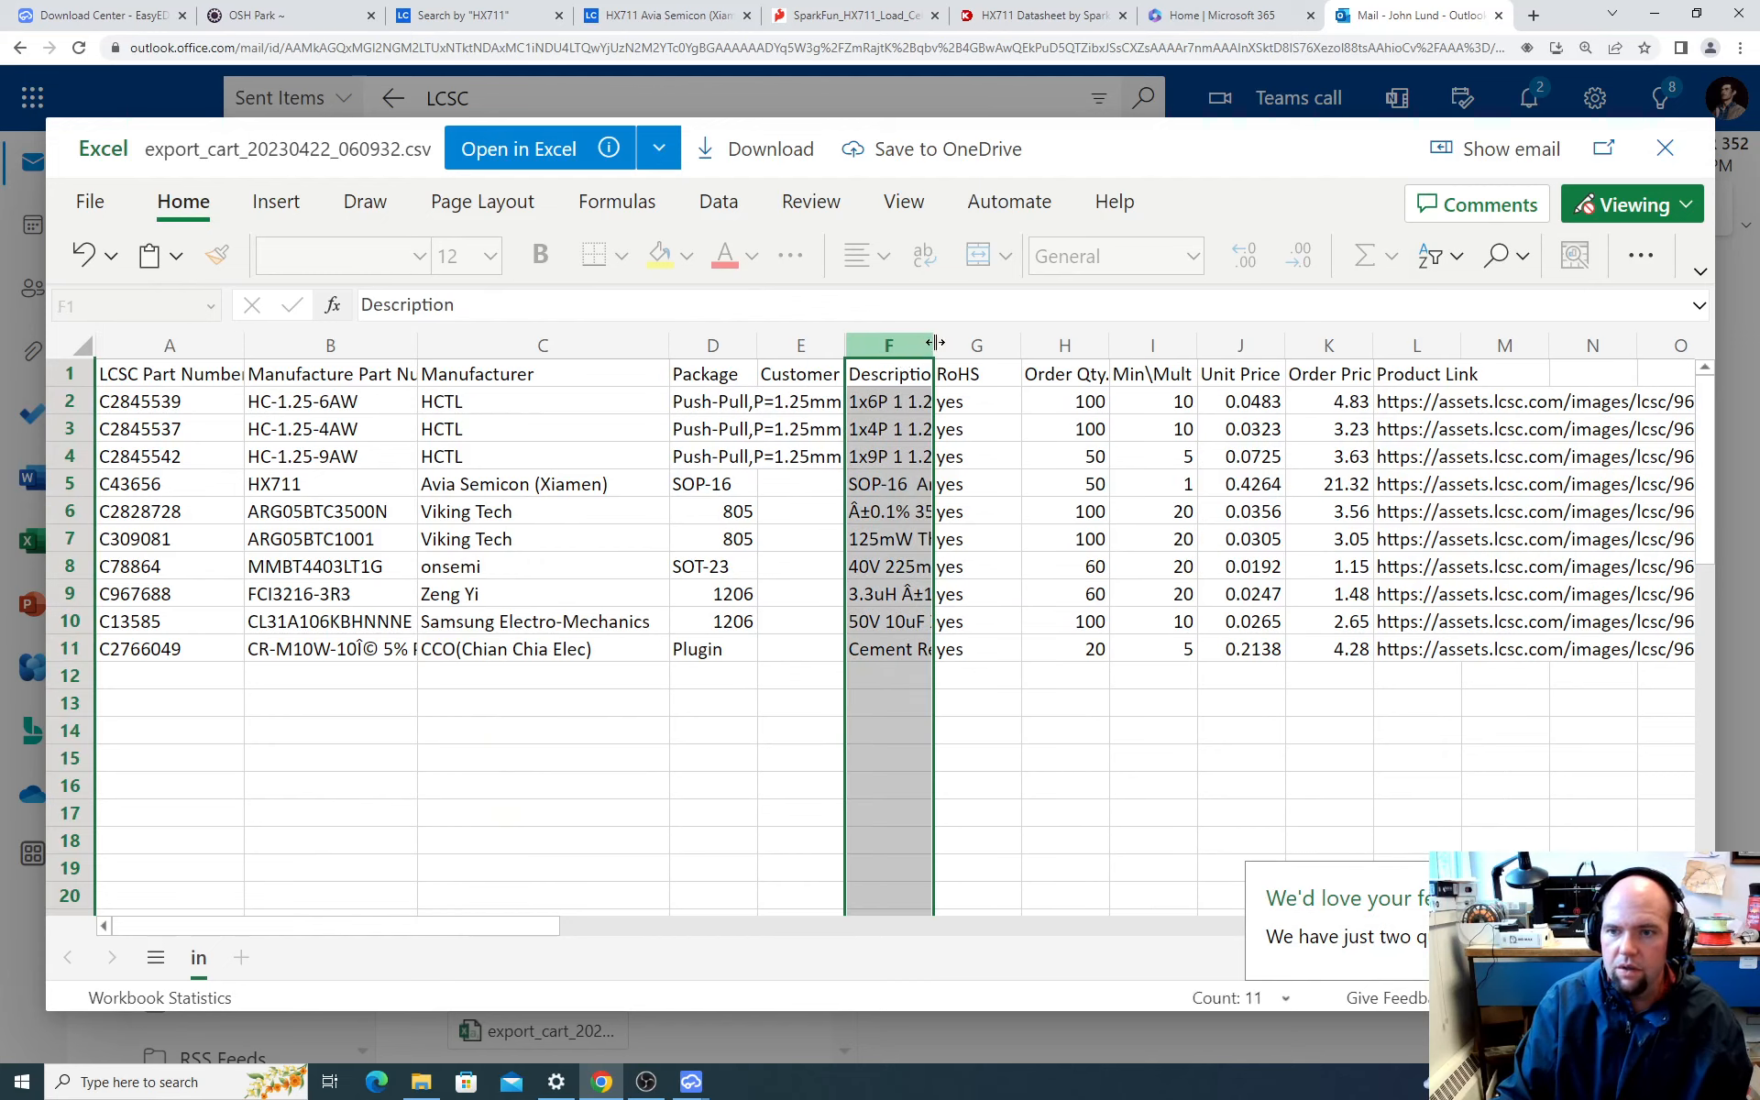
{"action": "left_click_drag", "start_coordinate": [934, 350], "coordinate": [1016, 339]}
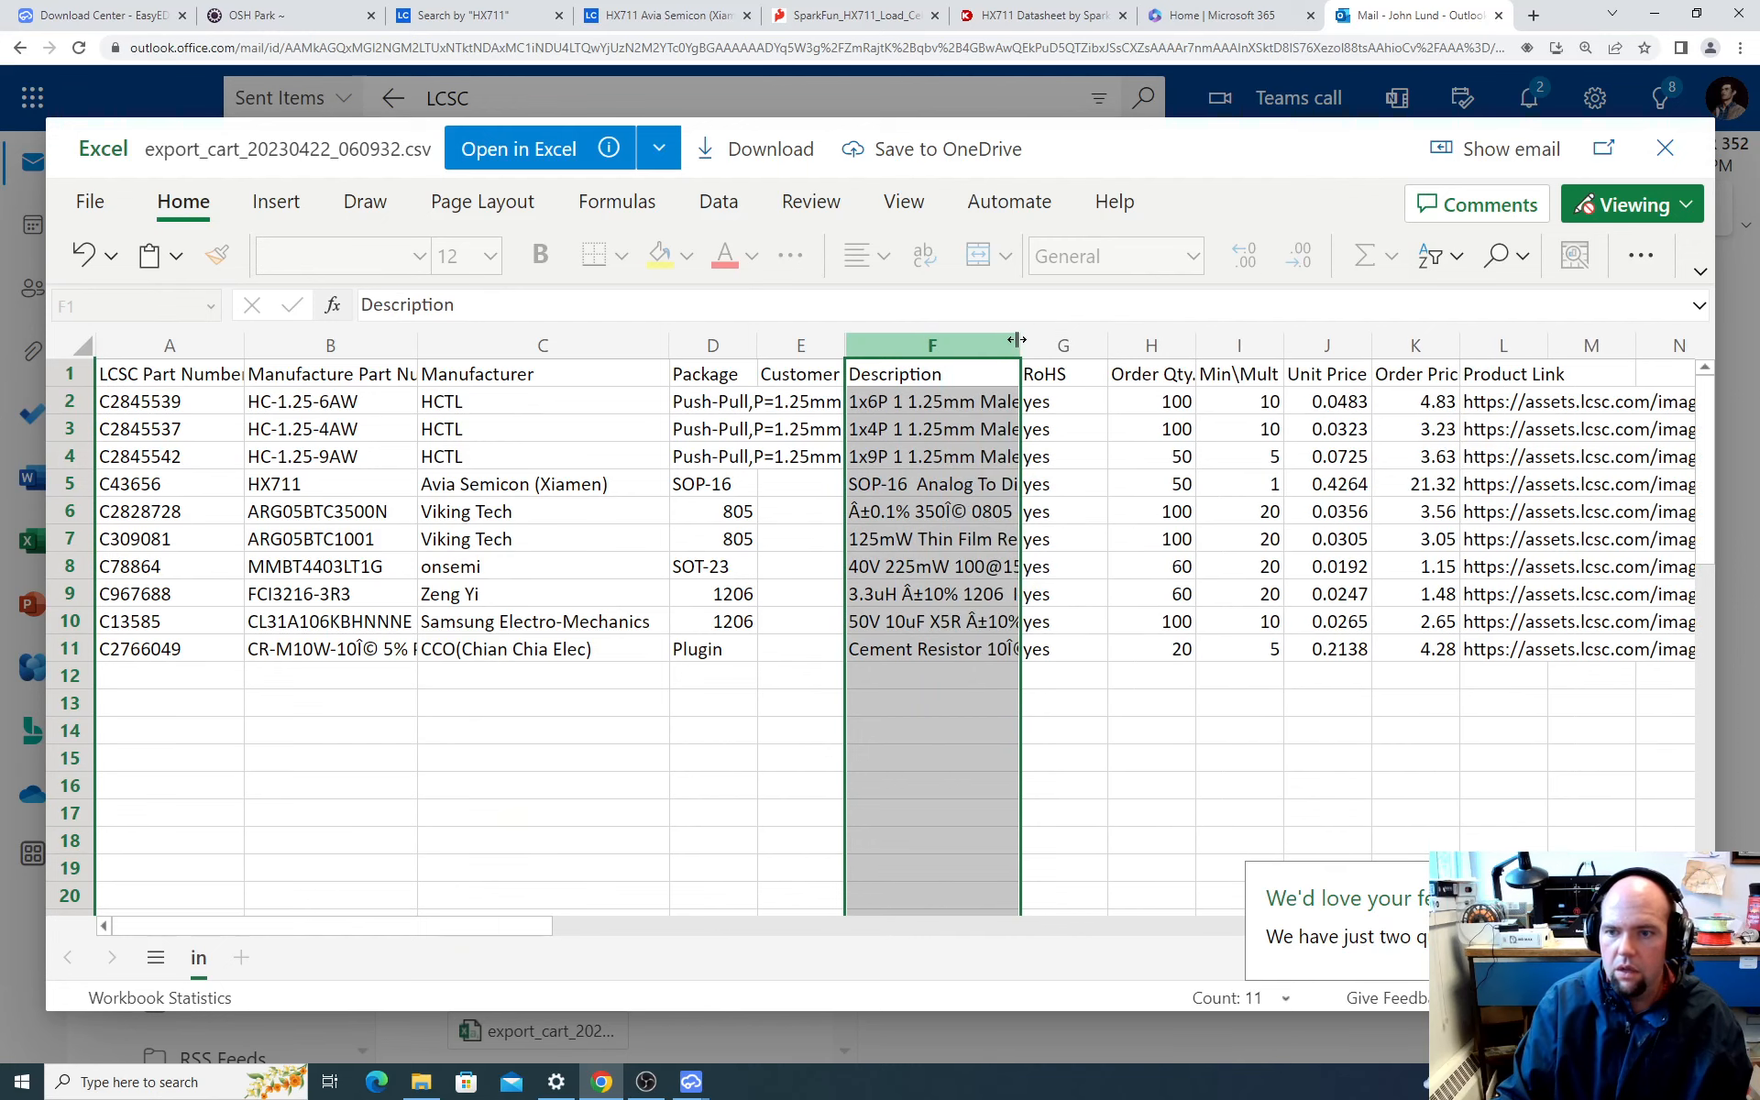
{"action": "left_click", "coordinate": [1166, 836]}
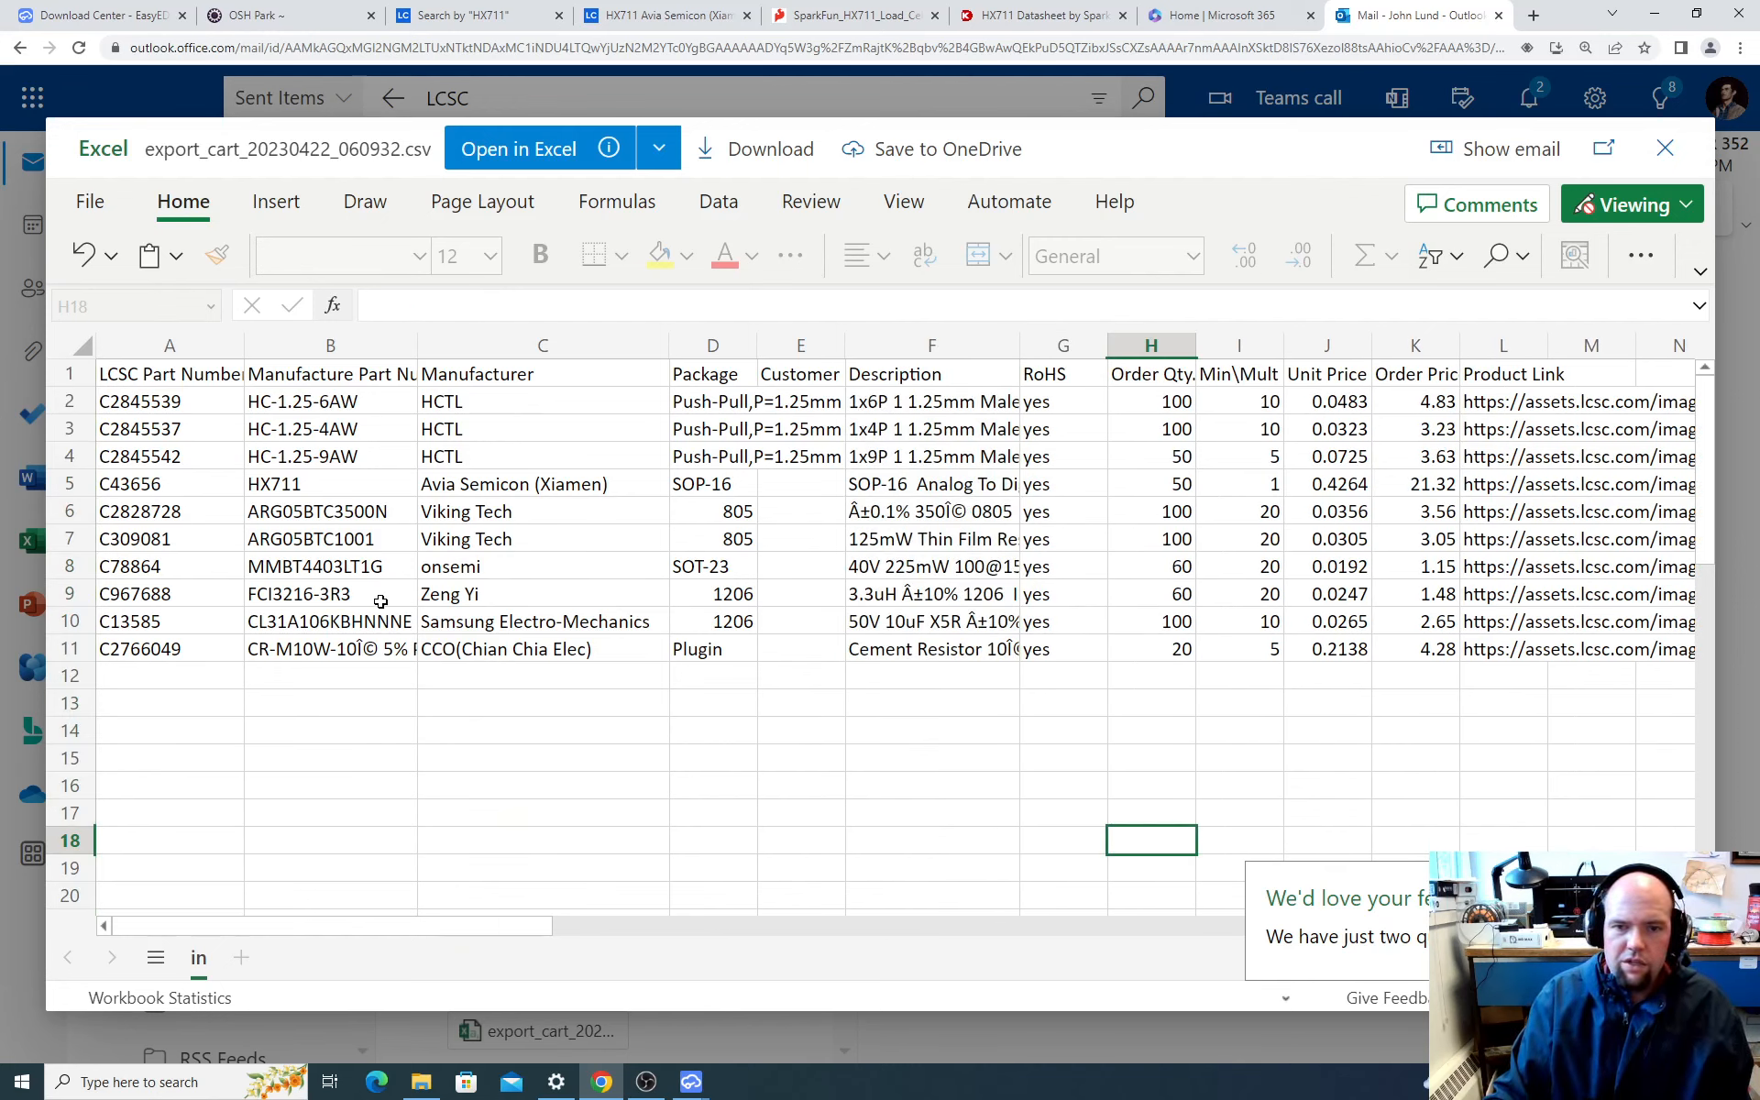
Step: Compare the MMBT4403LT1G entry in the order list with the transistor in the HX711 datasheet and in SparkFun's schematic
{"action": "left_click", "coordinate": [273, 567]}
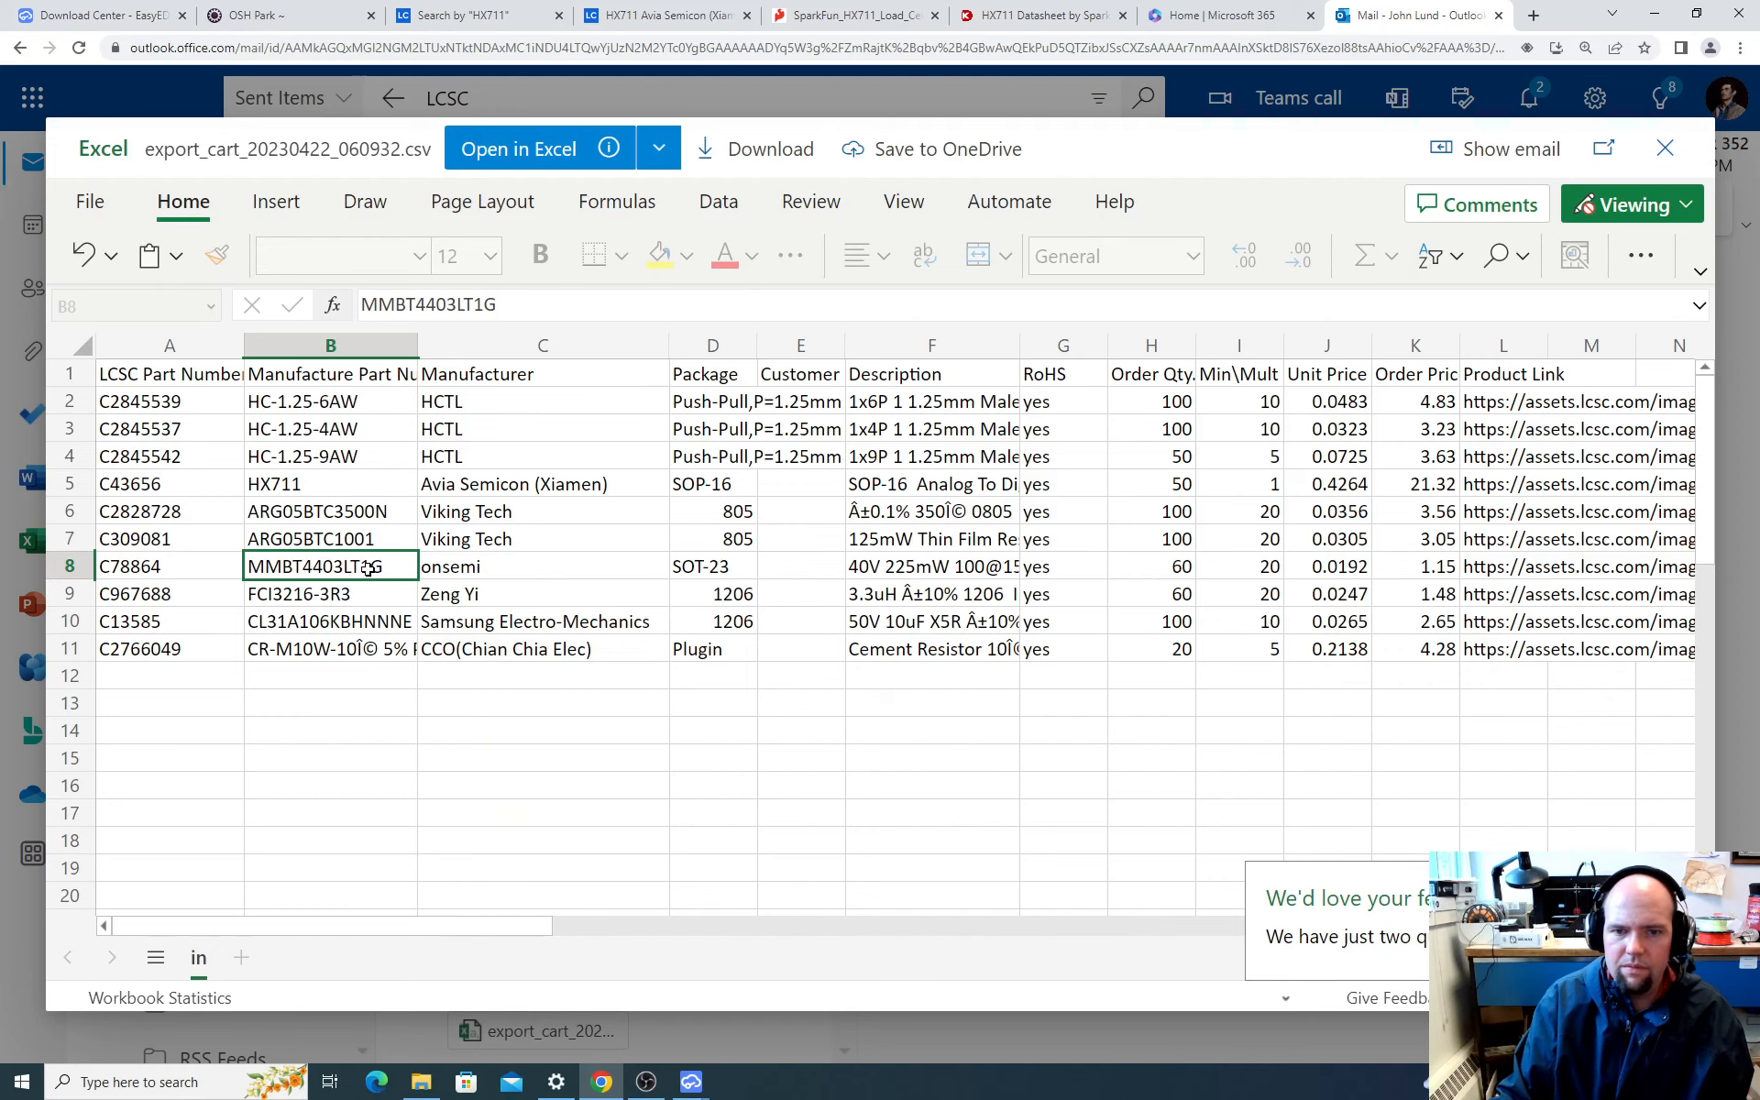
{"action": "left_click", "coordinate": [1043, 13]}
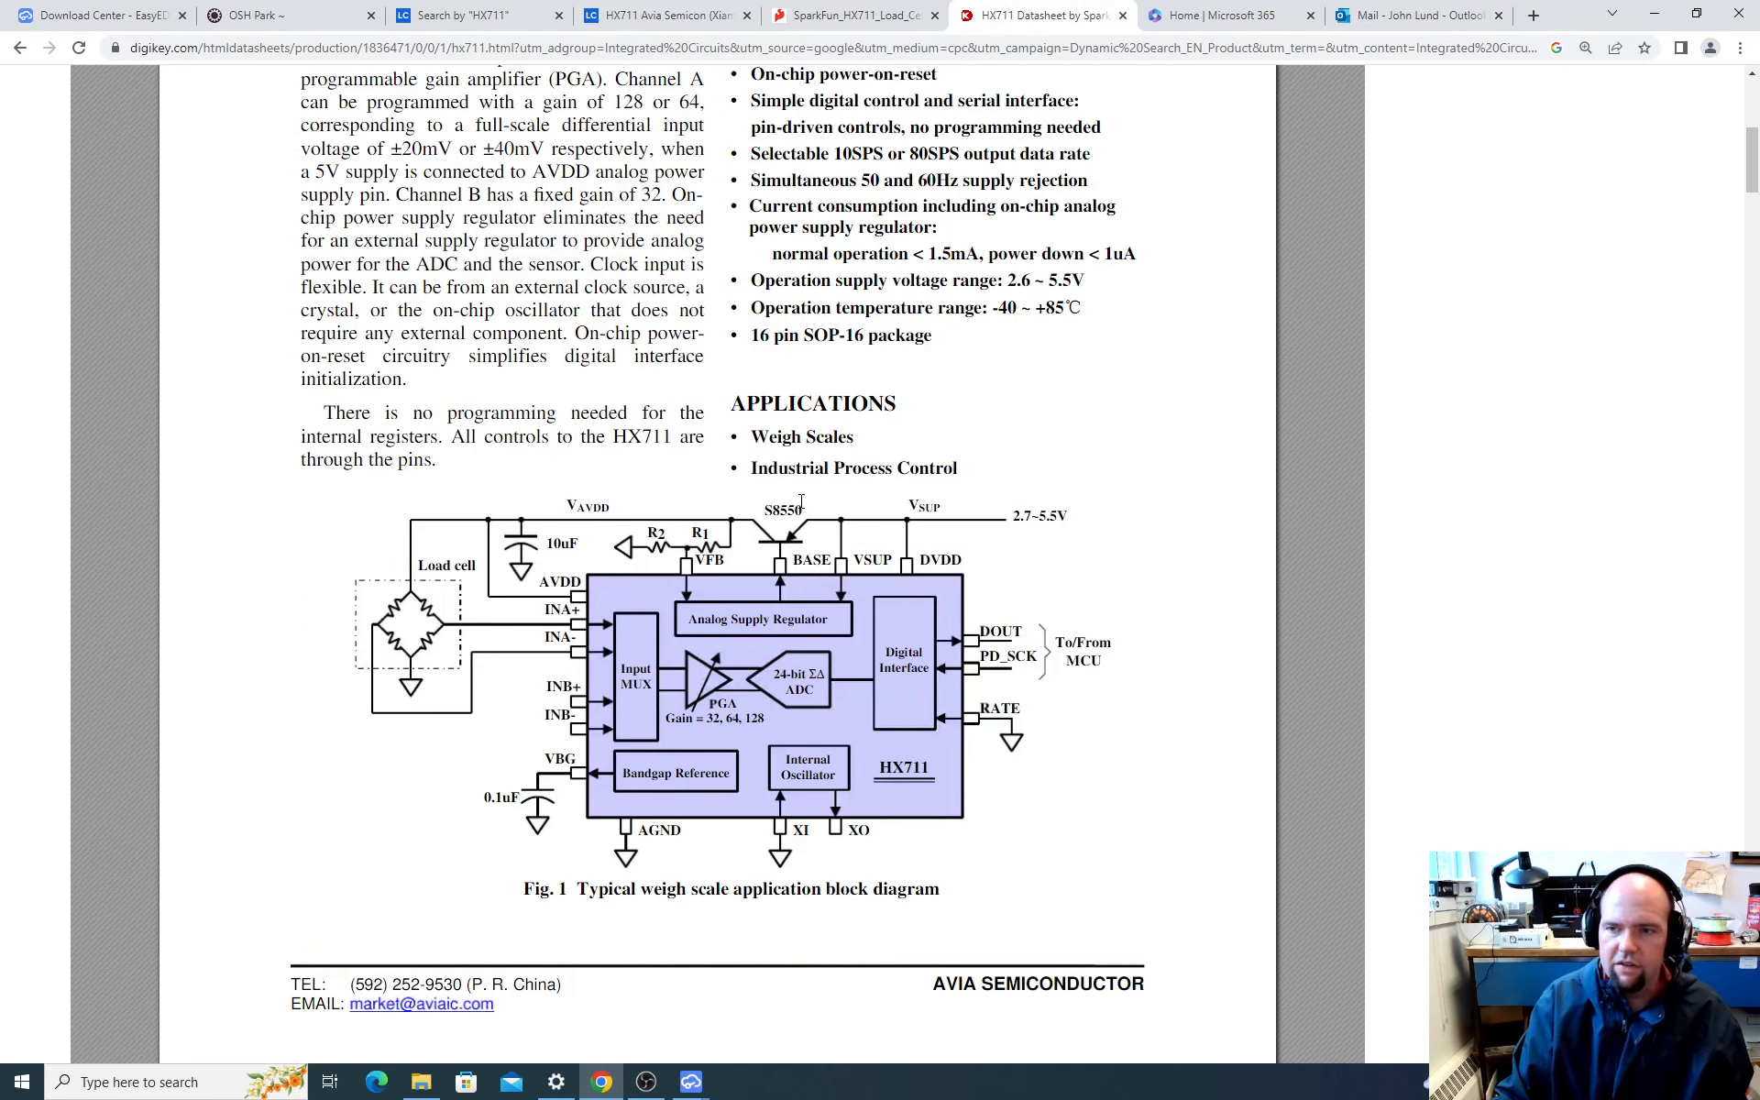
{"action": "key", "text": "alt+Tab"}
{"action": "key", "text": "alt+Tab"}
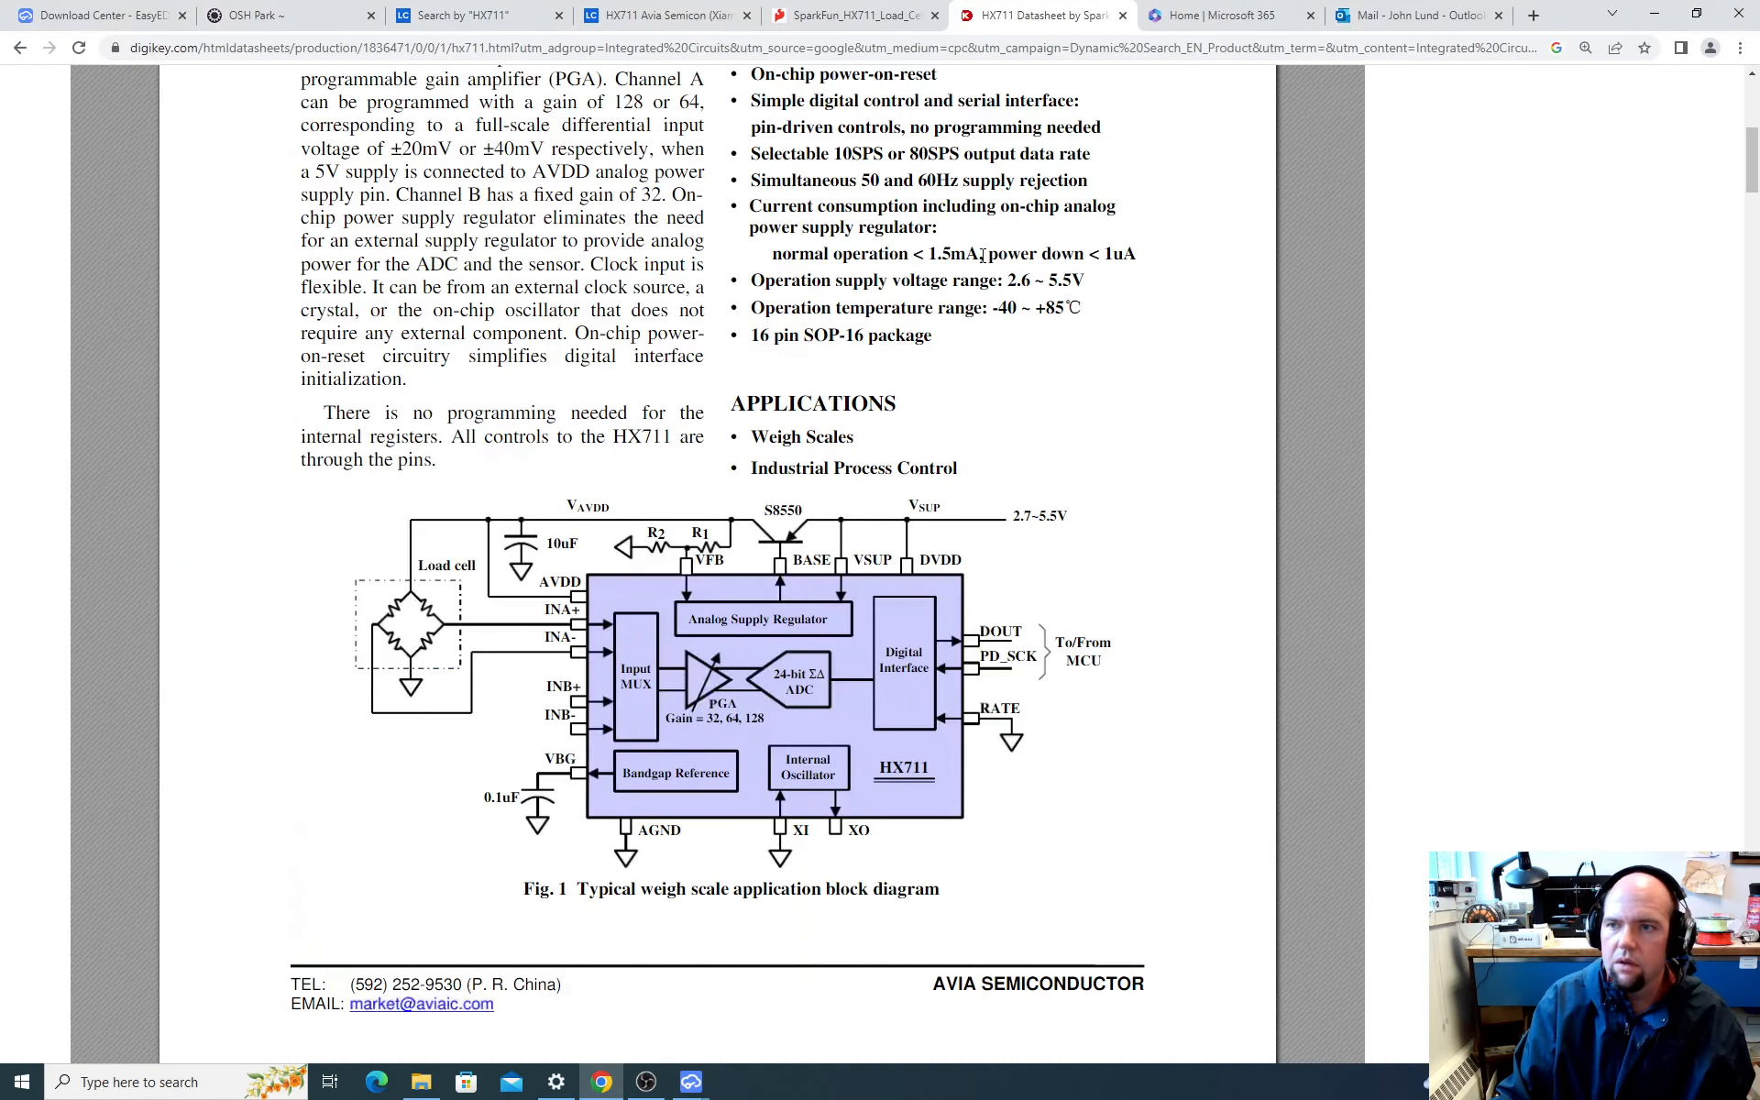
{"action": "left_click", "coordinate": [1412, 15]}
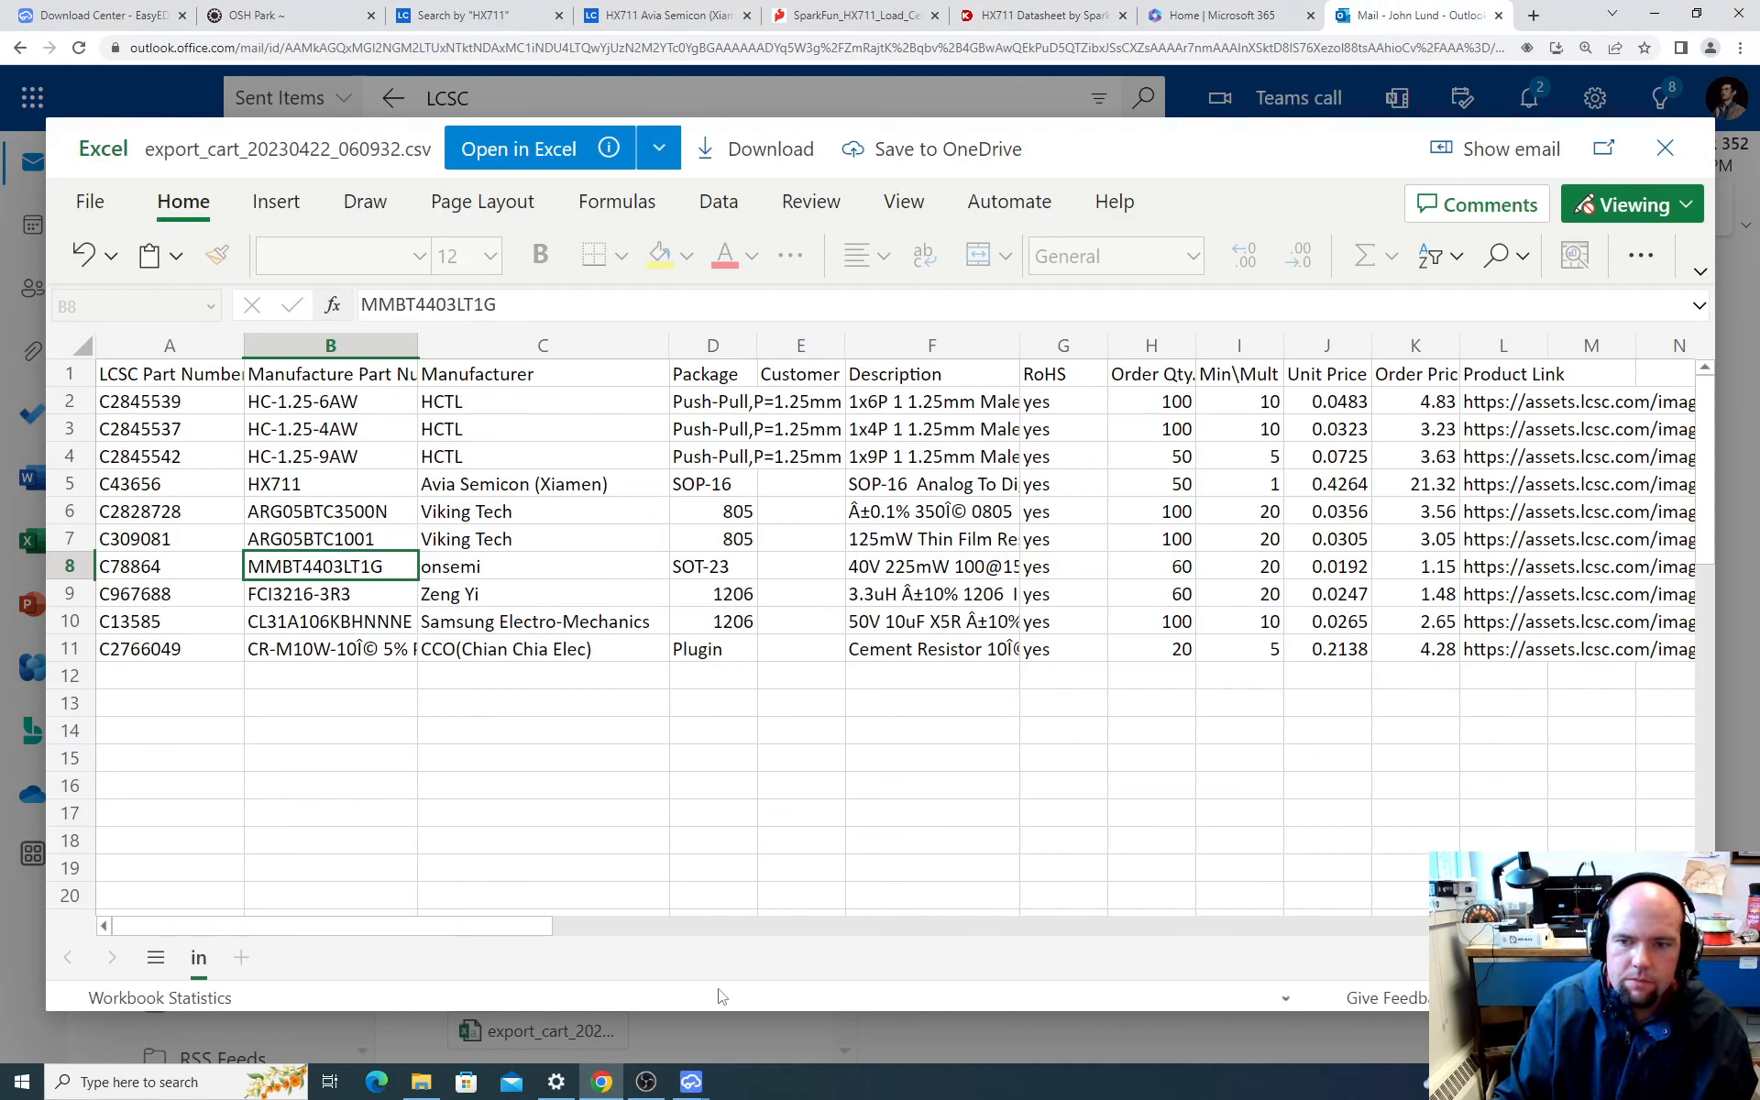
{"action": "left_click", "coordinate": [908, 936]}
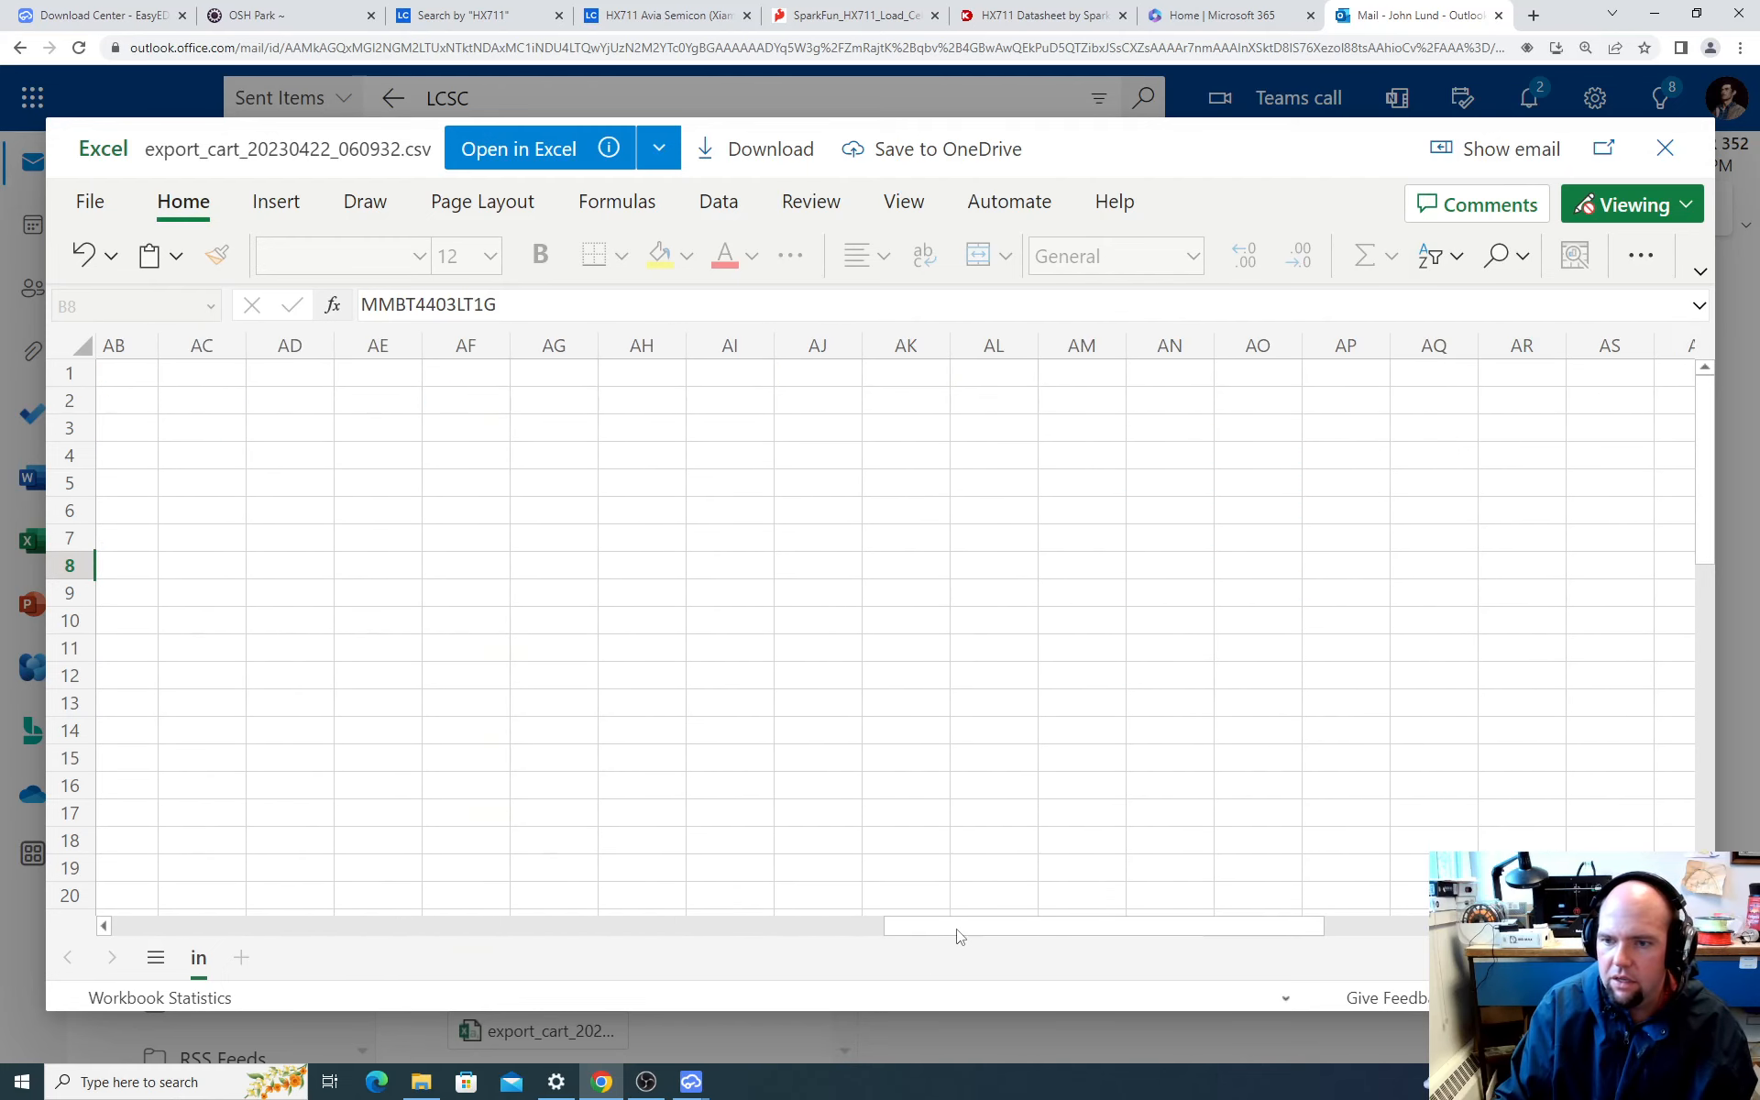
{"action": "left_click_drag", "start_coordinate": [914, 933], "coordinate": [124, 889]}
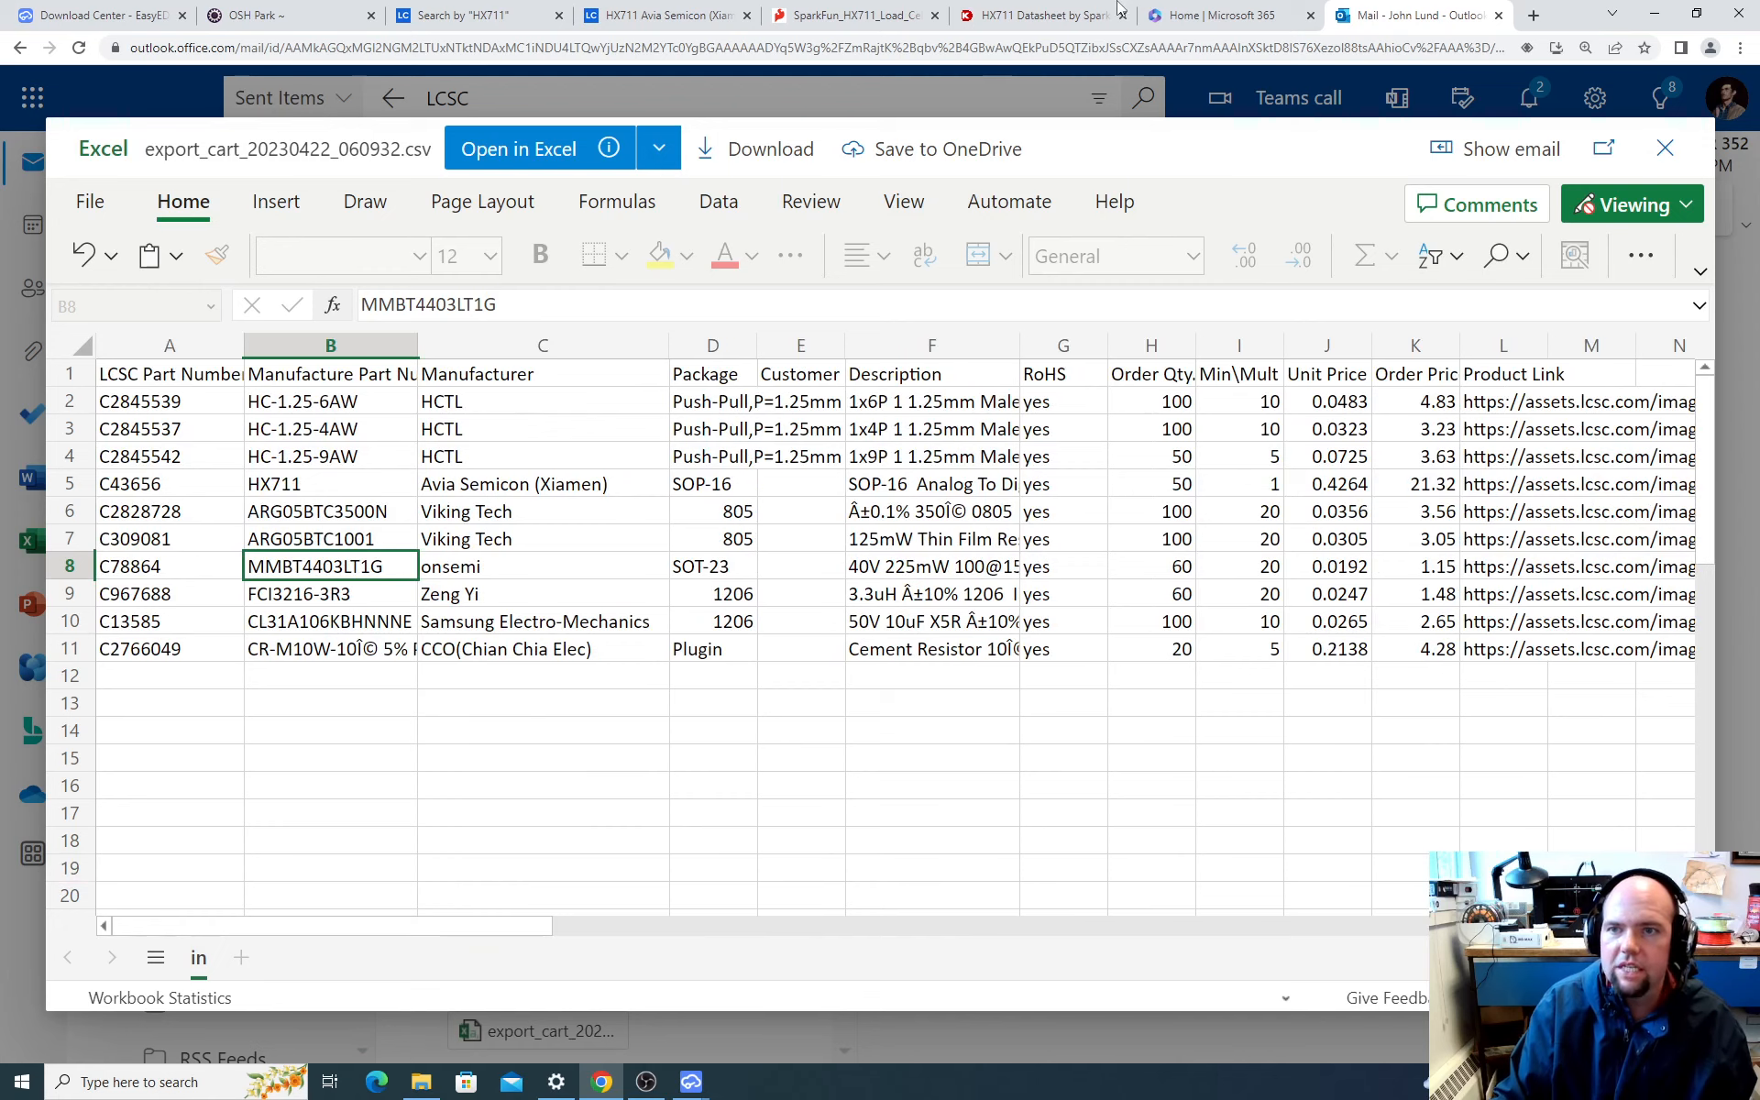
{"action": "left_click", "coordinate": [1008, 17]}
{"action": "left_click", "coordinate": [862, 20]}
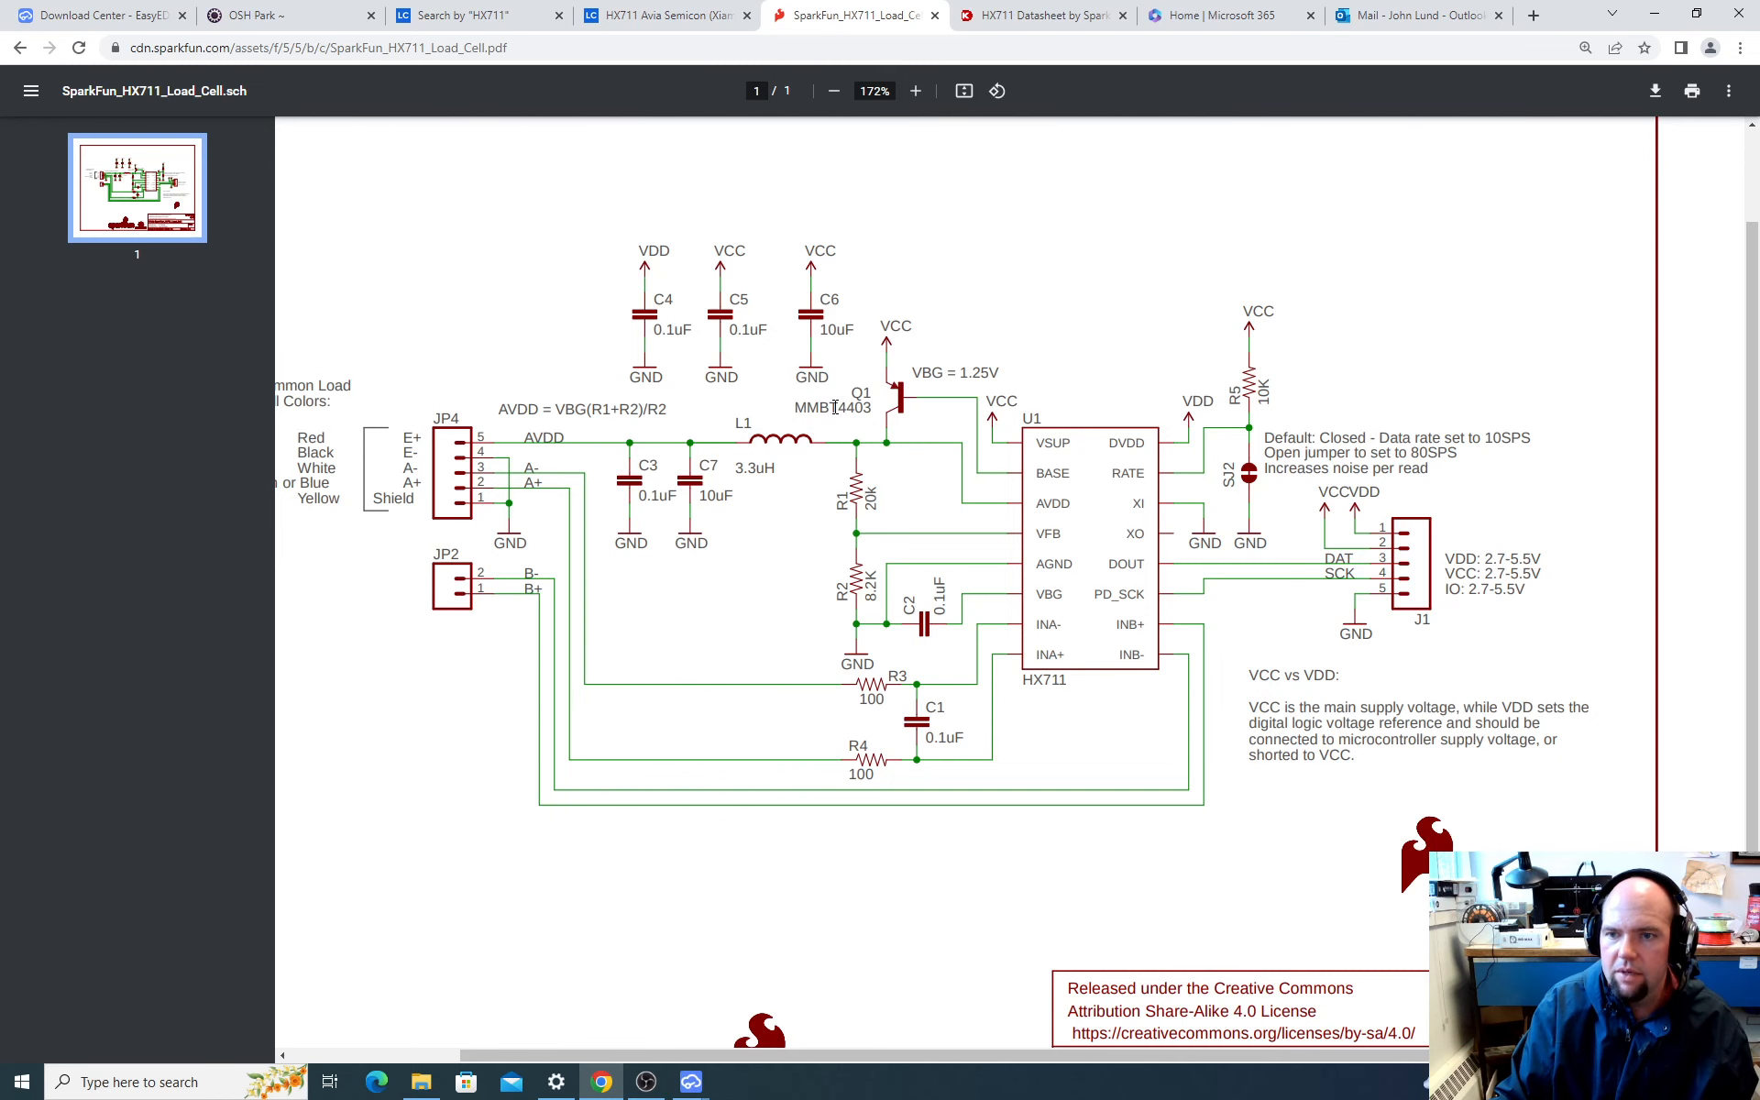
Step: Widen the order list's Description column to check the MMBT4403LT1G's details, and copy its LCSC part number C78864
{"action": "left_click", "coordinate": [1441, 9]}
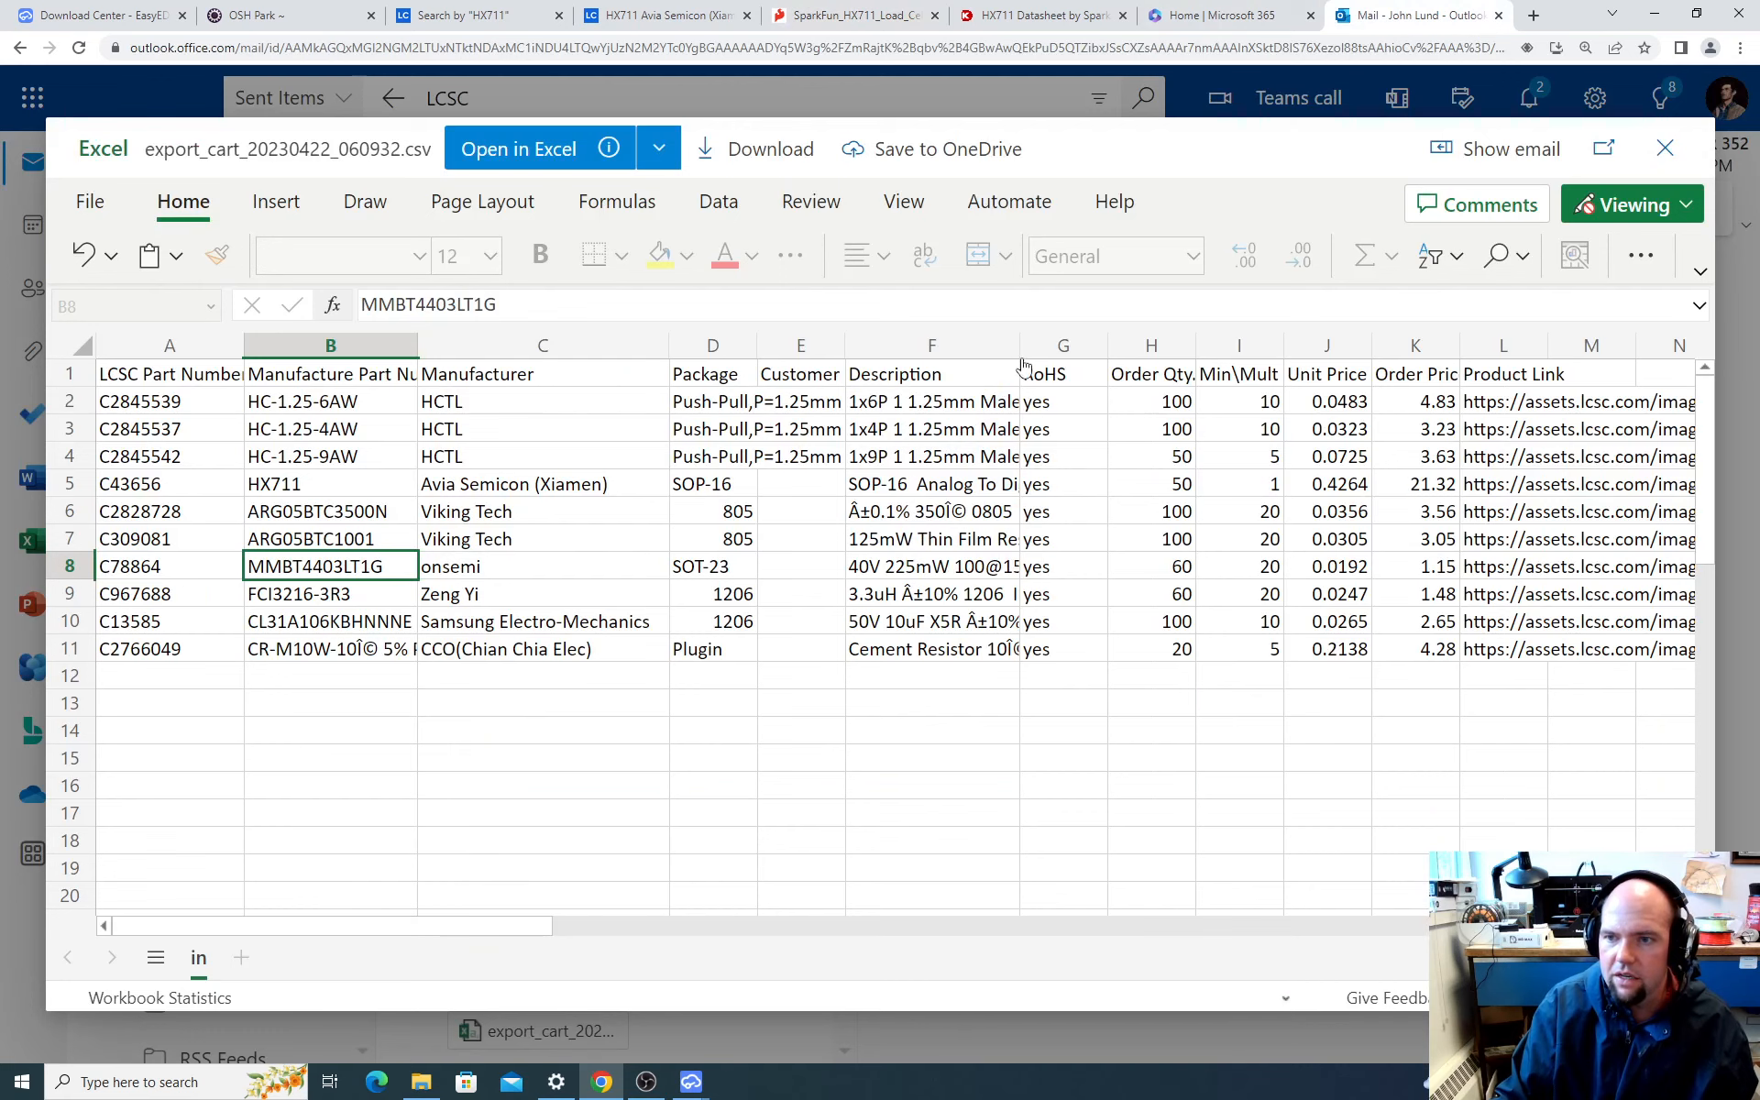
{"action": "left_click_drag", "start_coordinate": [1020, 345], "coordinate": [1134, 352]}
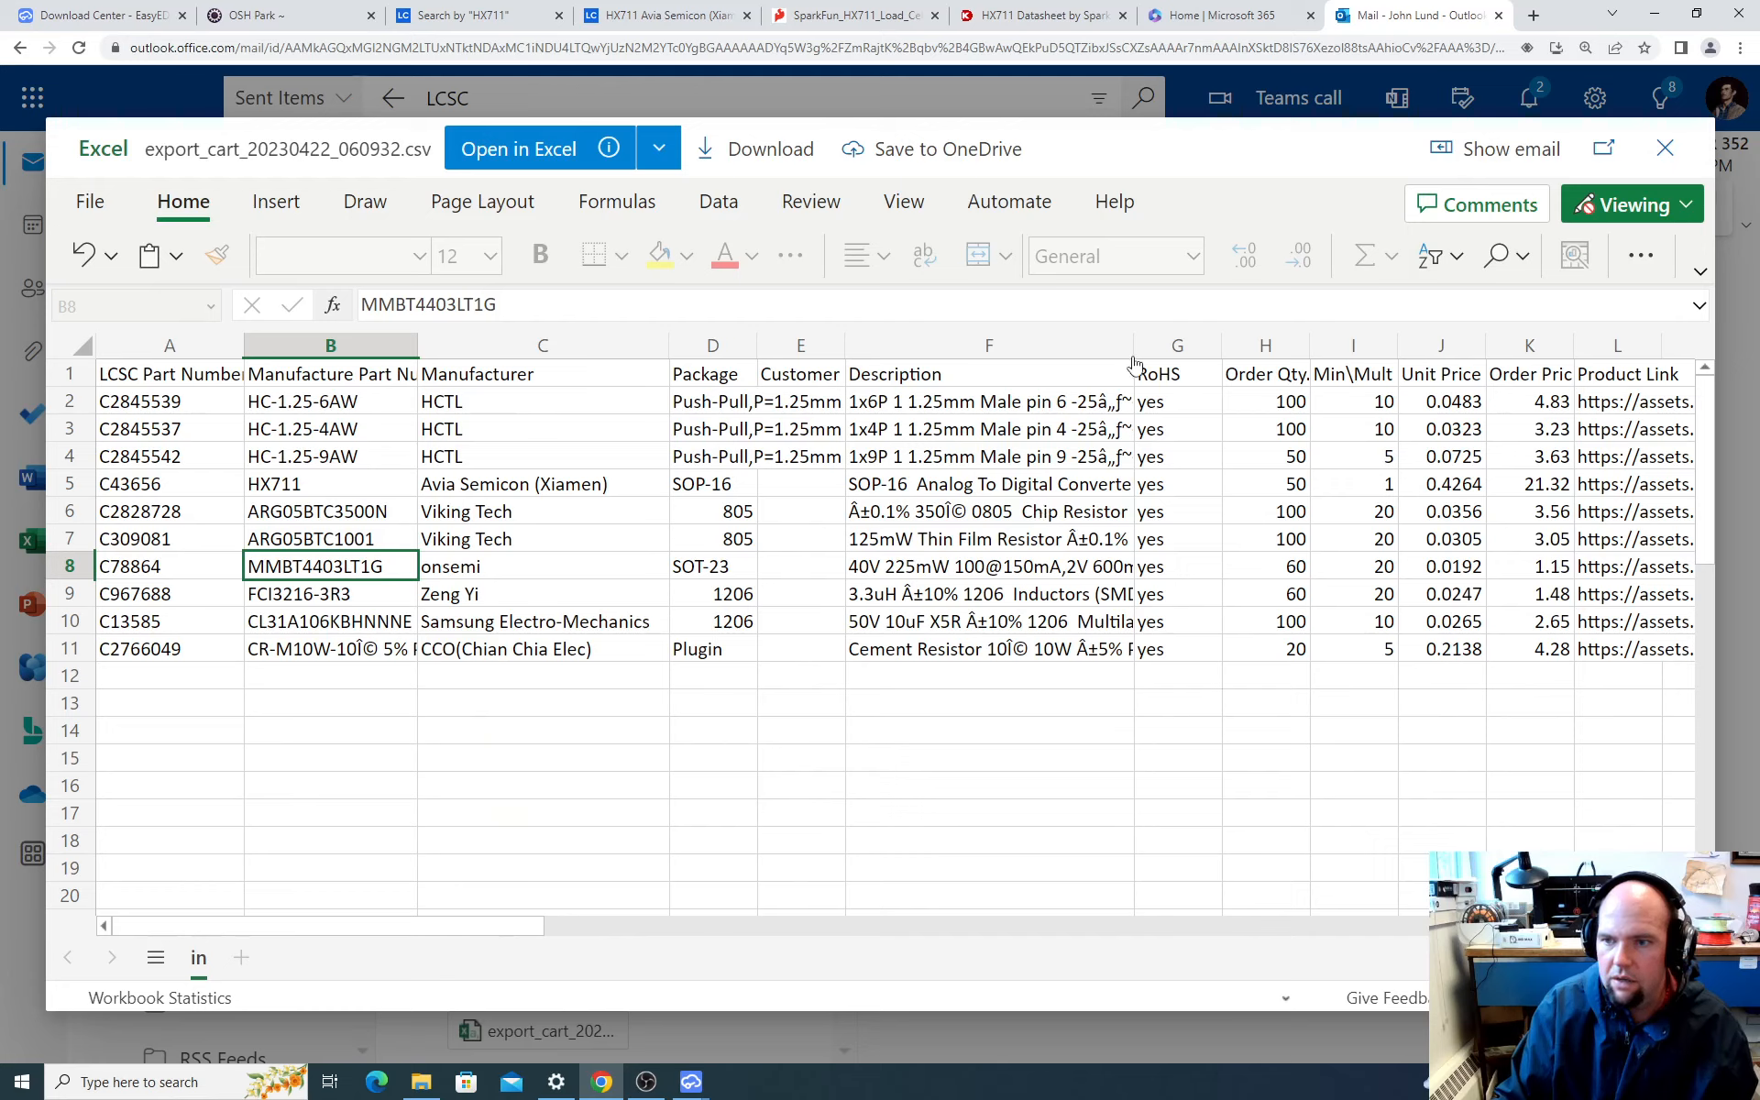
{"action": "left_click_drag", "start_coordinate": [1135, 346], "coordinate": [1297, 347]}
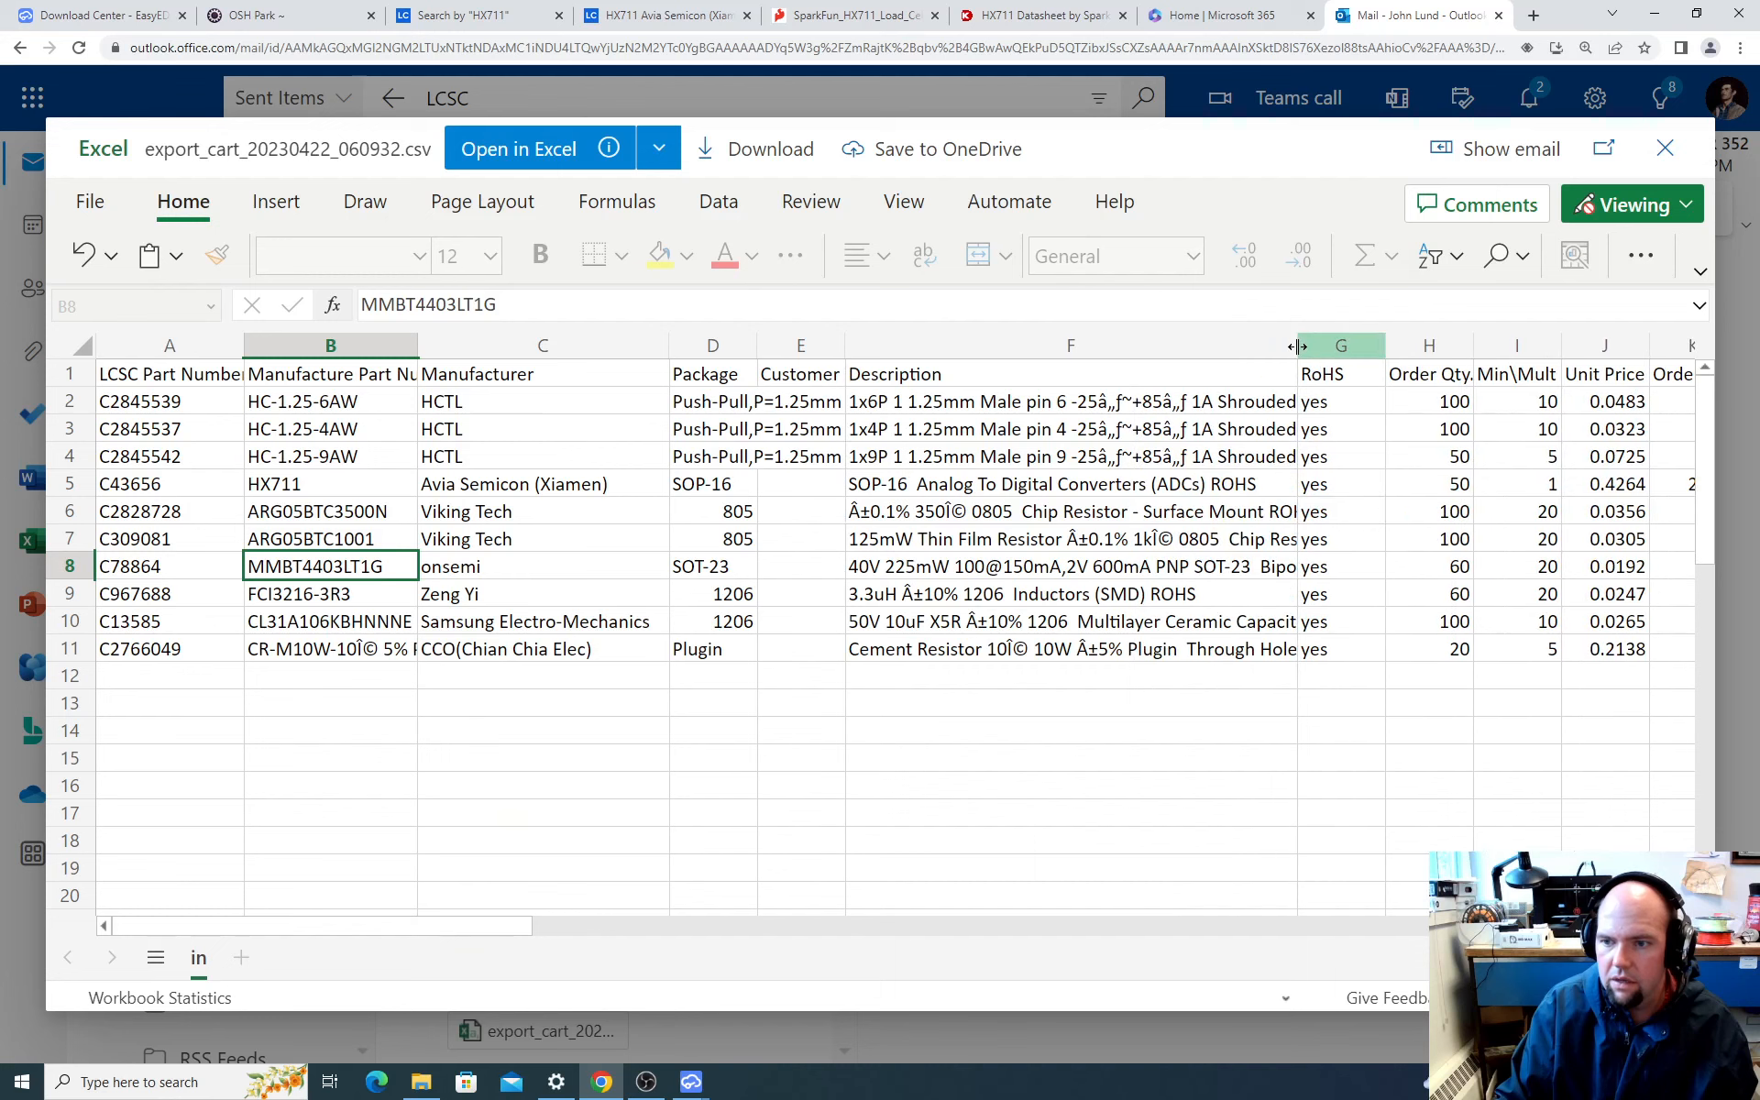
{"action": "left_click", "coordinate": [1150, 567]}
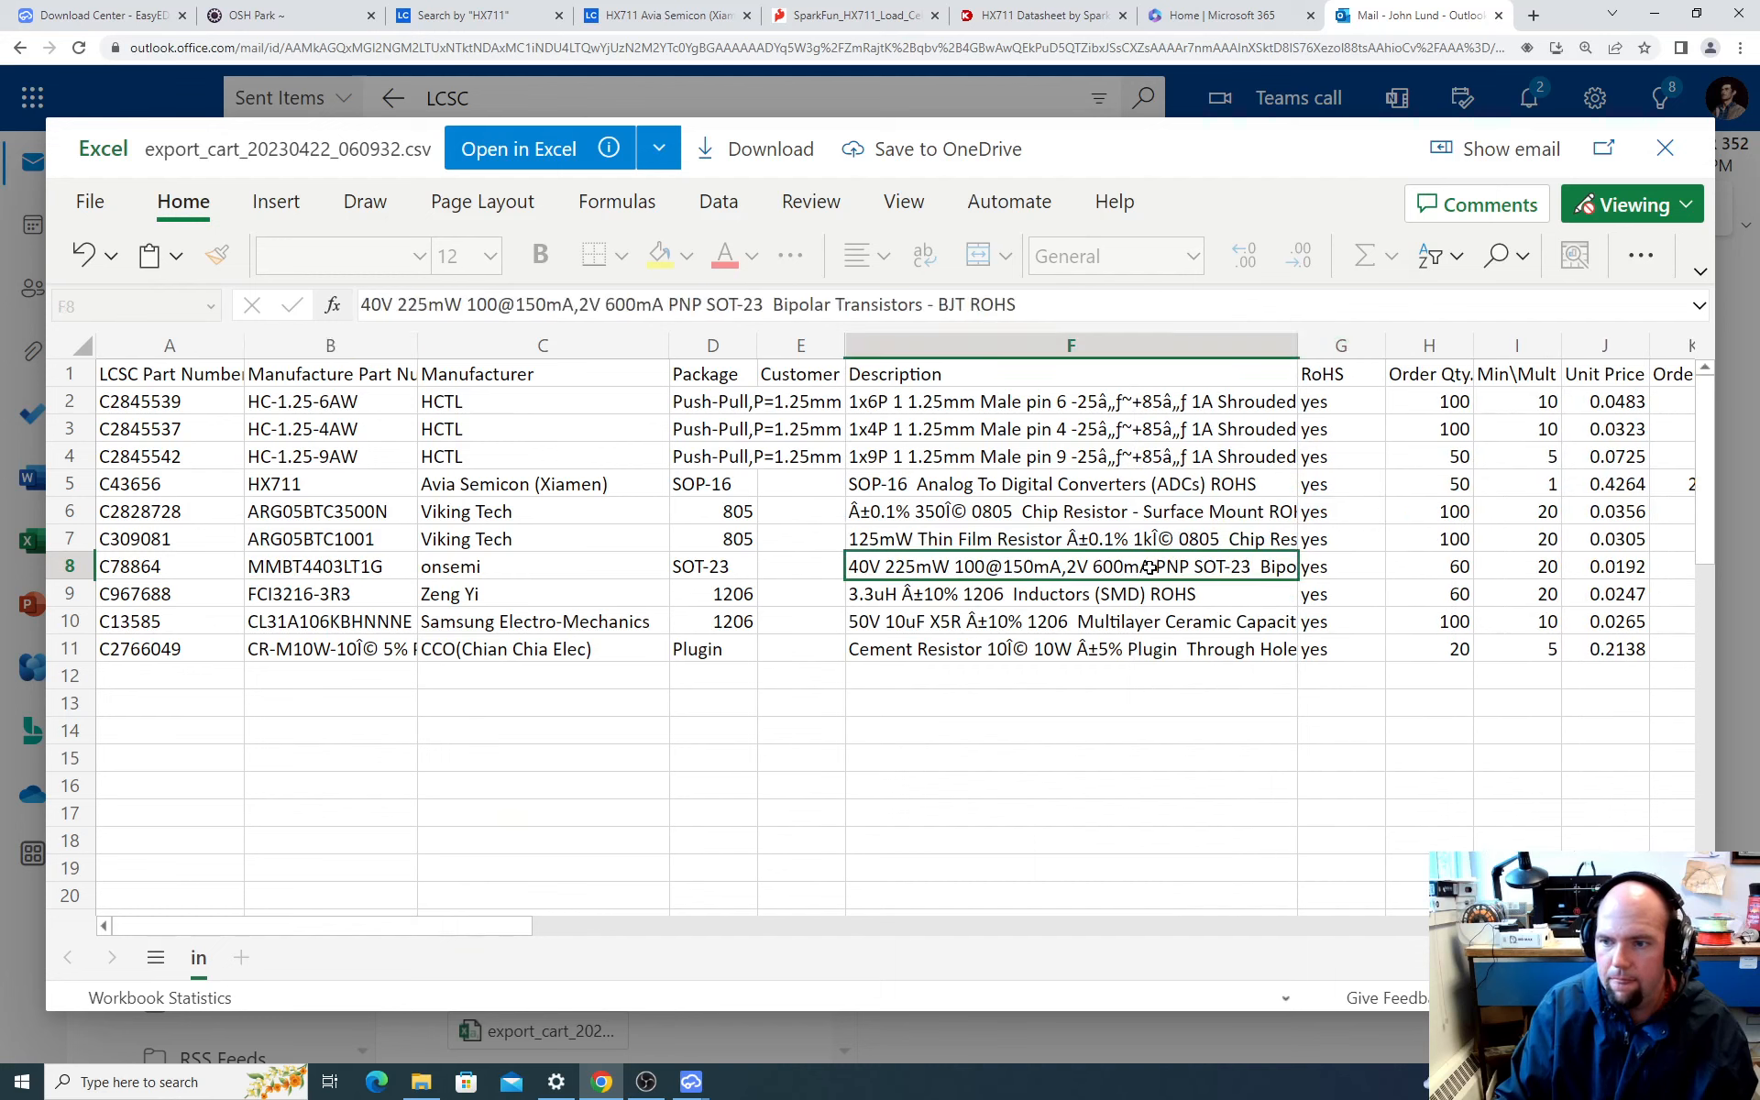
{"action": "left_click", "coordinate": [352, 570]}
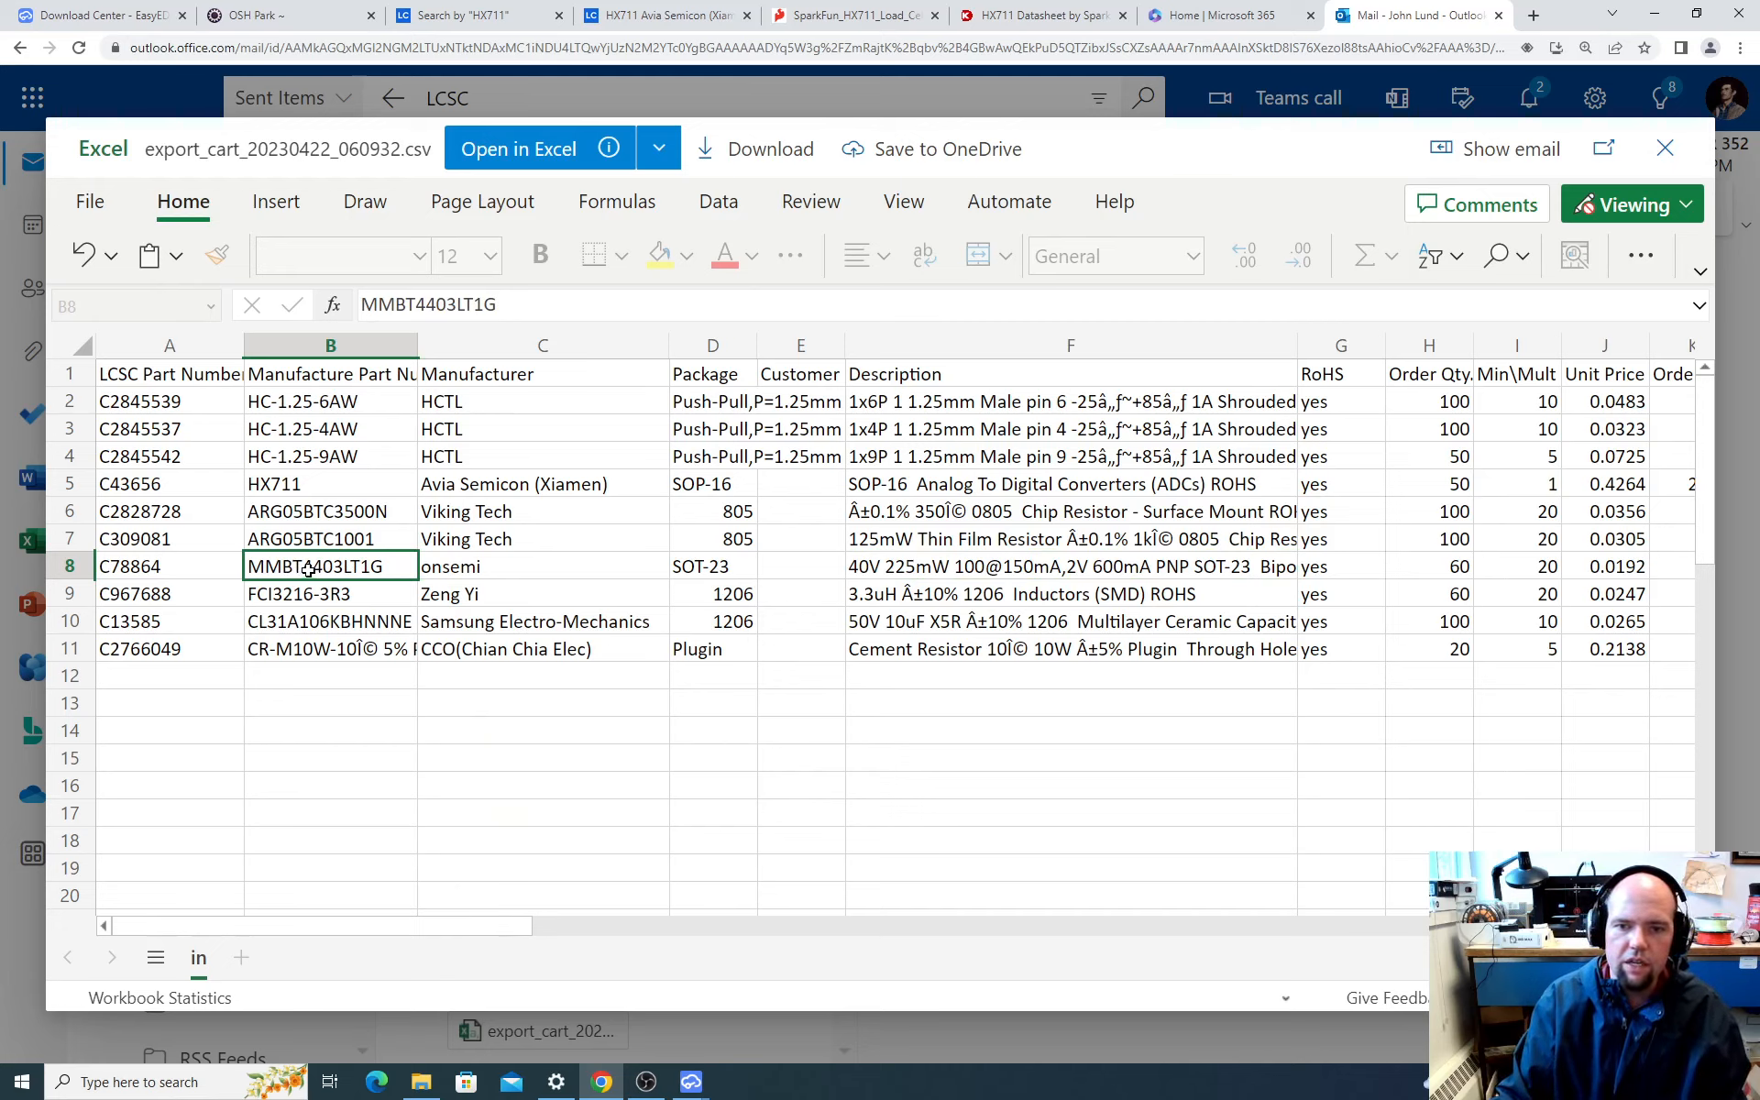
{"action": "left_click", "coordinate": [139, 563]}
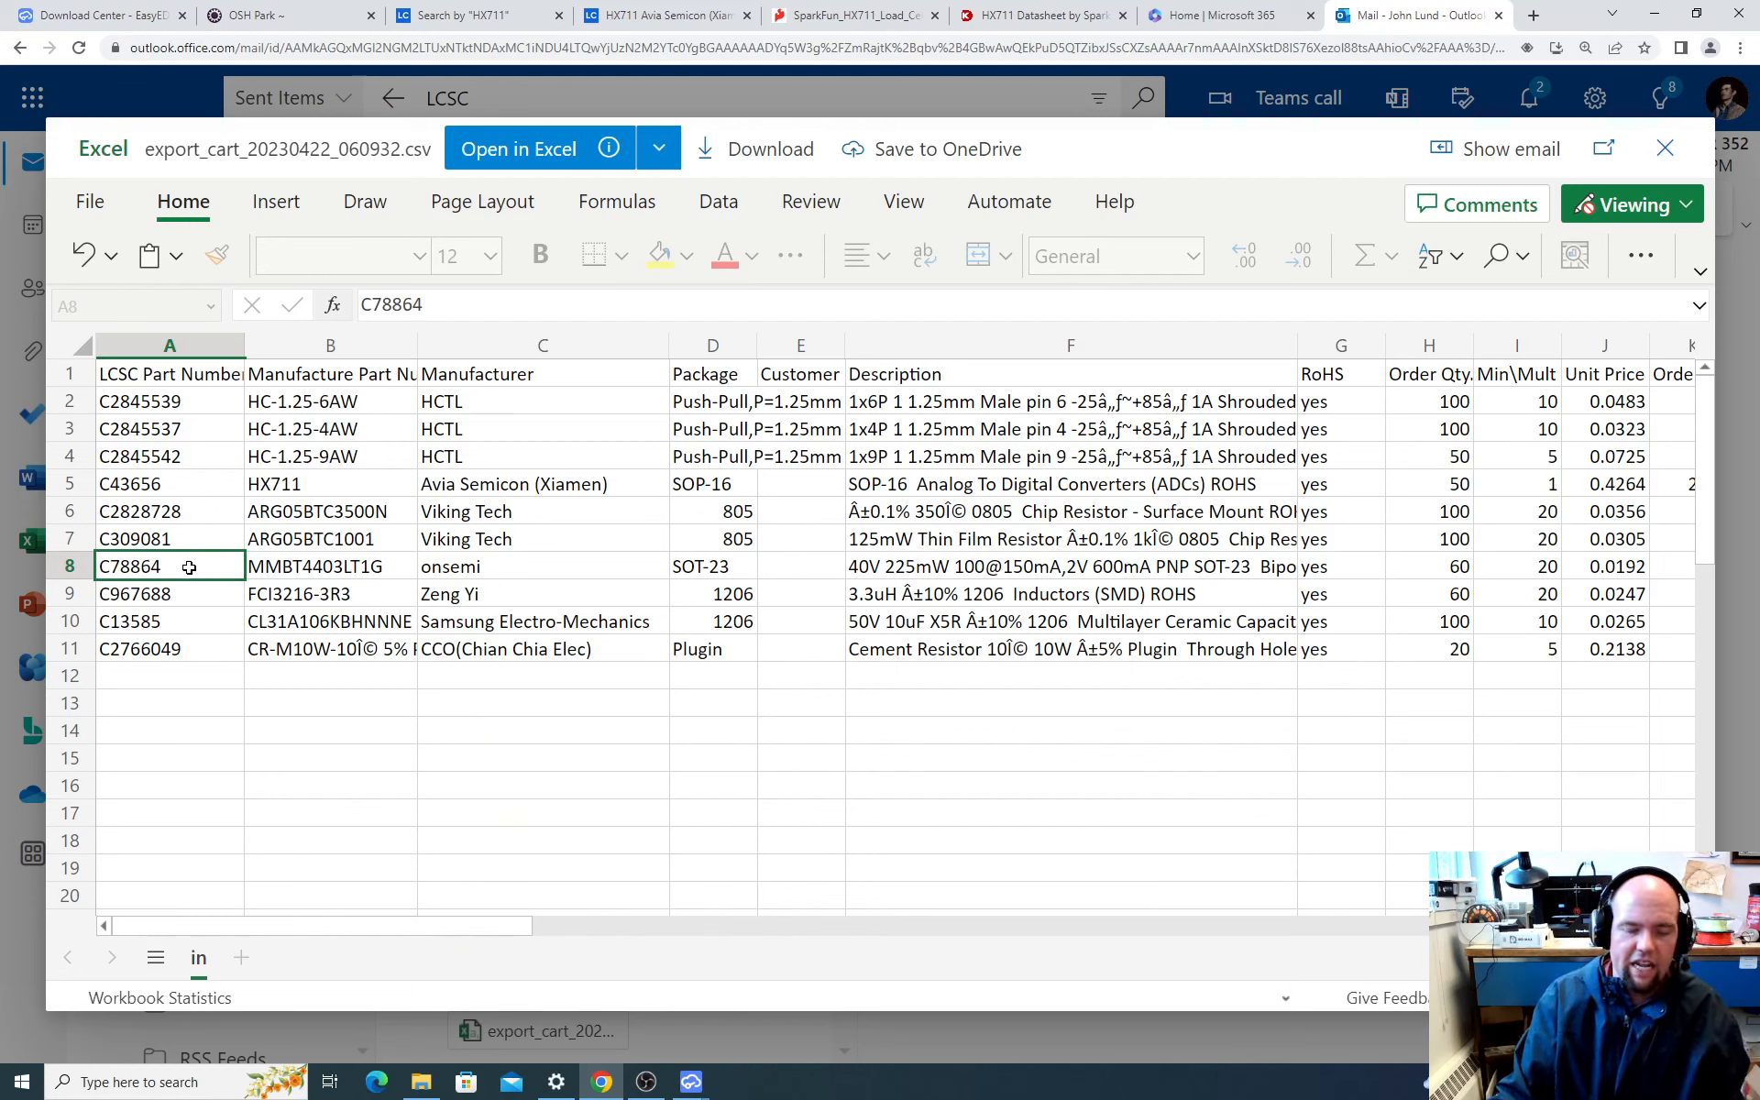
{"action": "key", "text": "ctrl+c"}
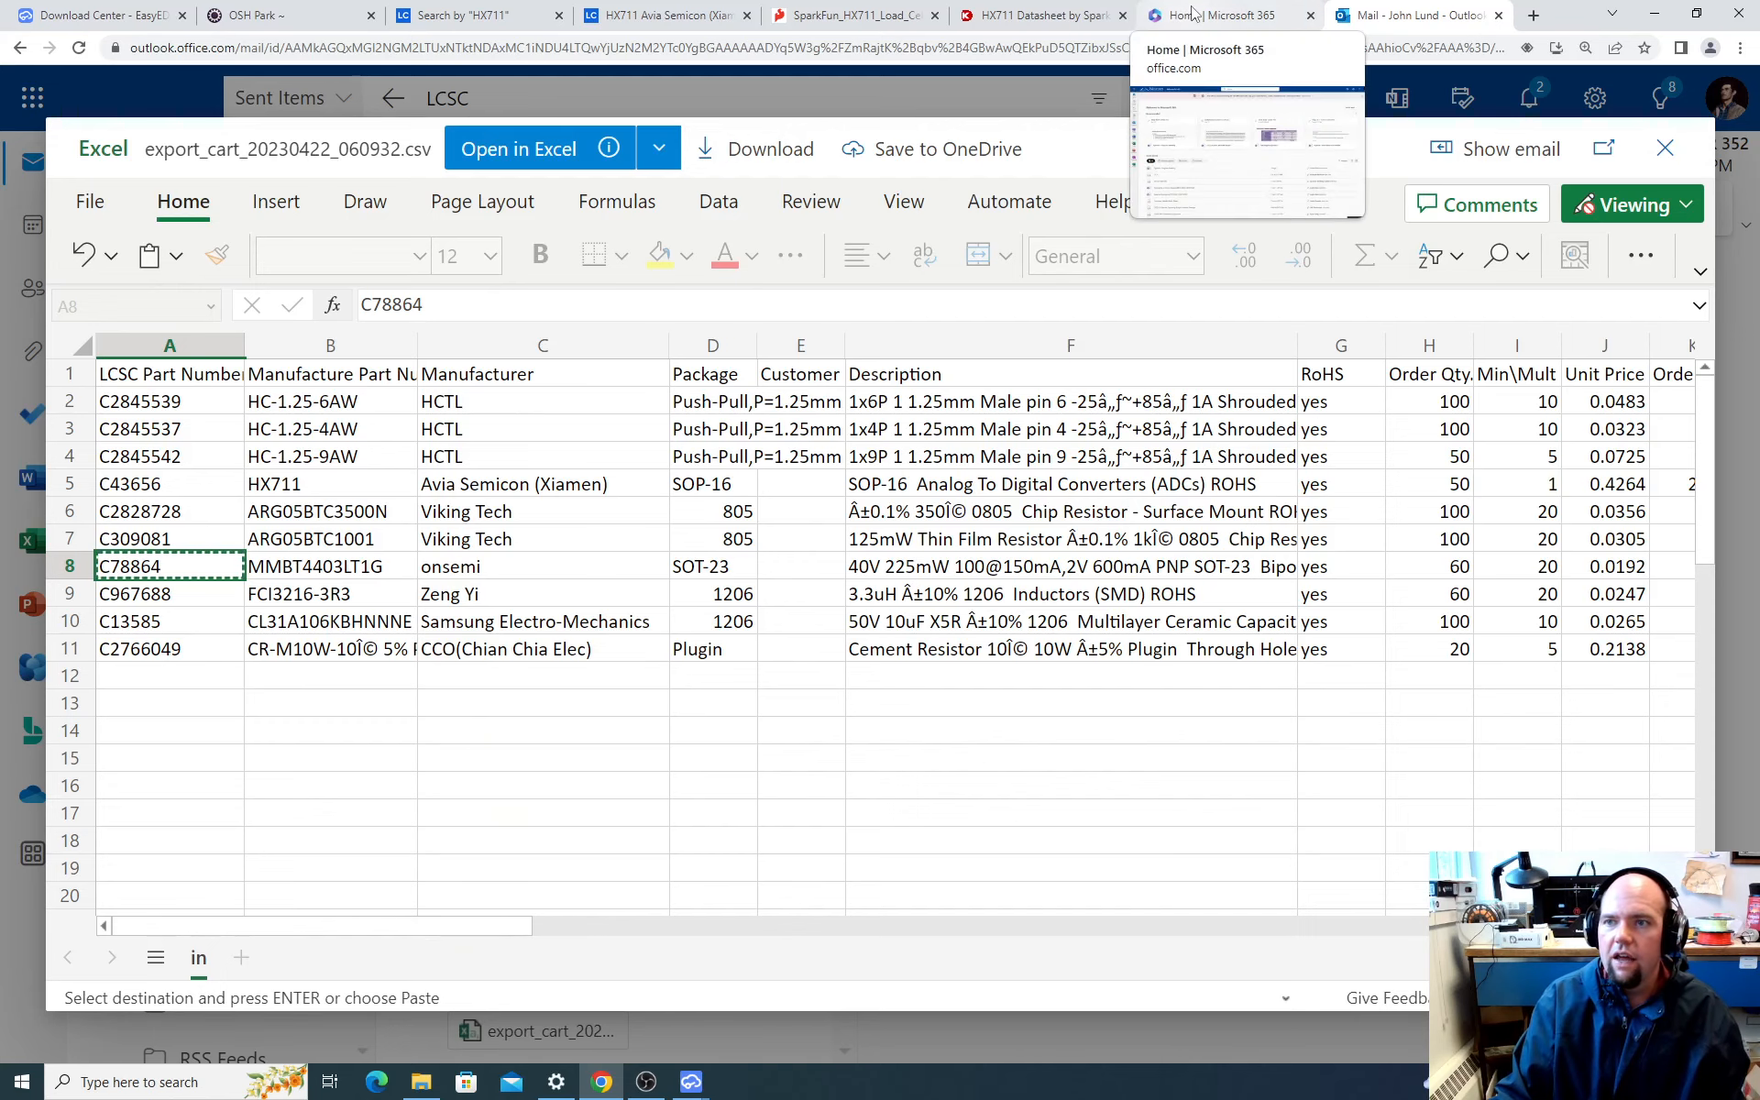
Step: Switch to EasyEDA, search the component library for C78864 and select the MMBT4403LT1G transistor
{"action": "mouse_move", "coordinate": [691, 1084]}
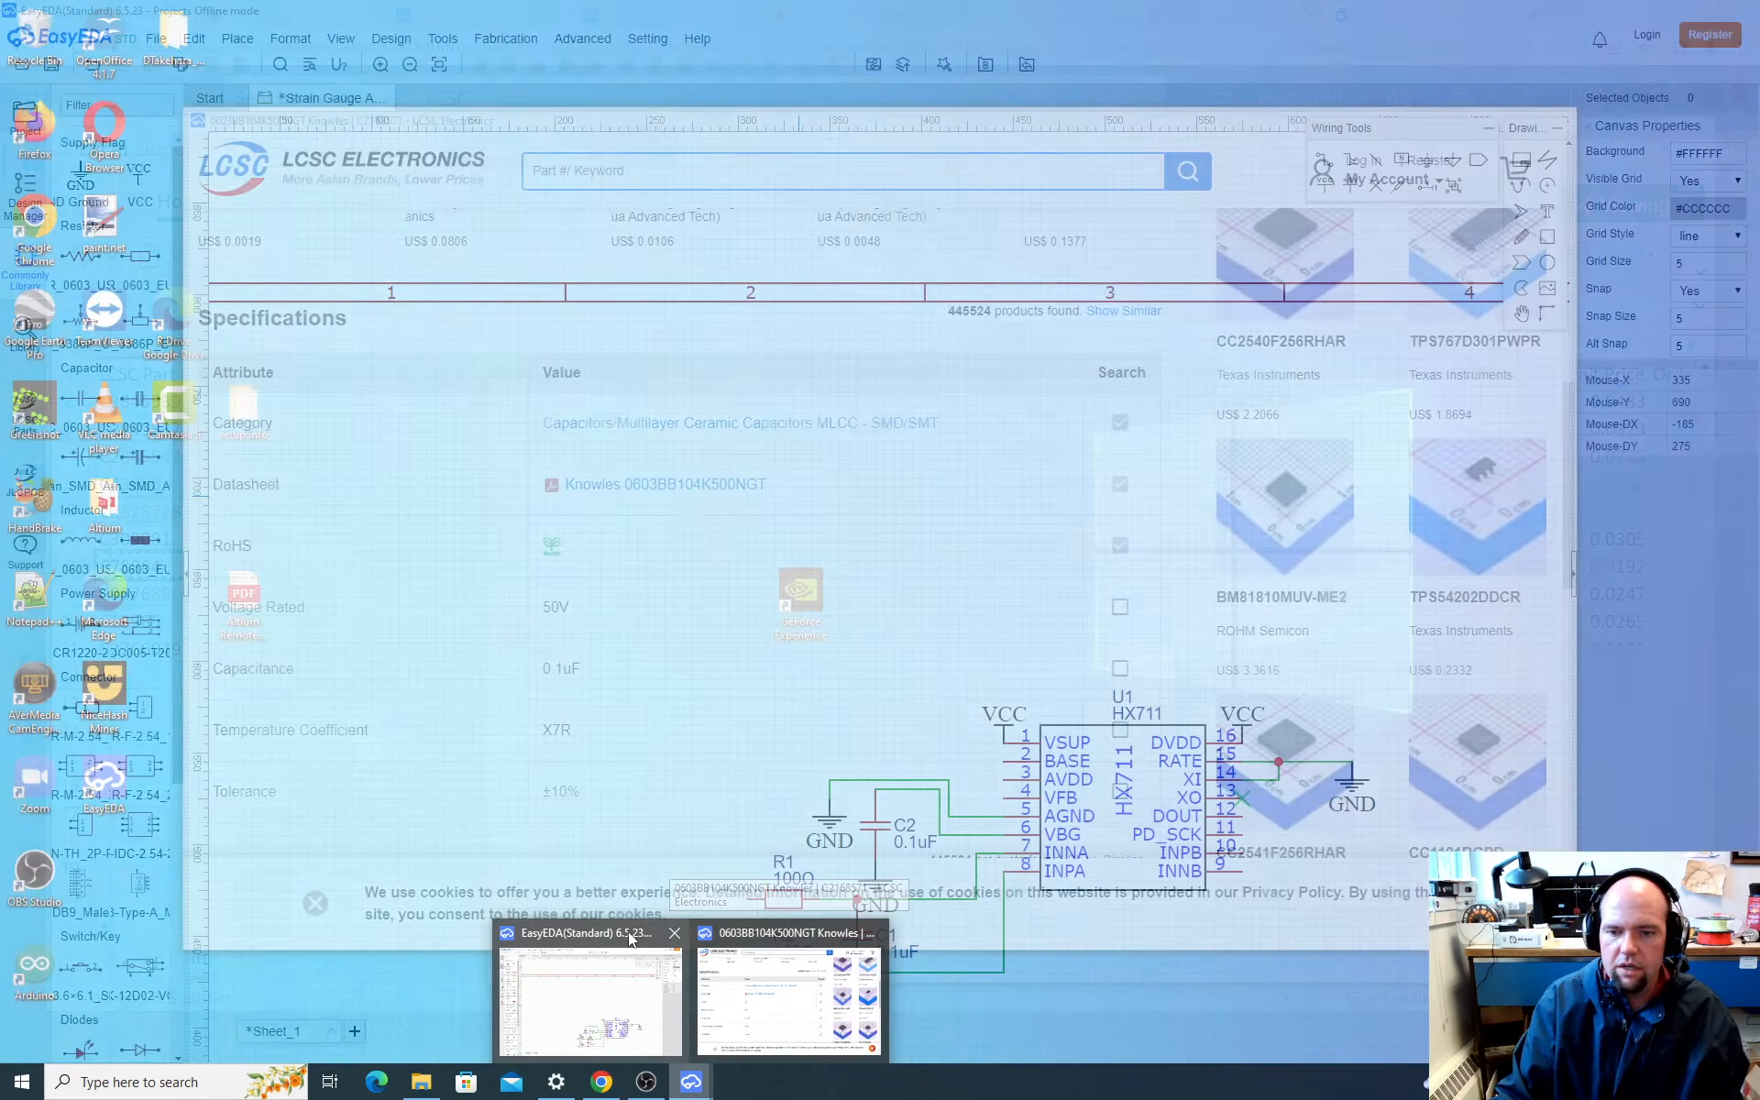
{"action": "left_click", "coordinate": [631, 939]}
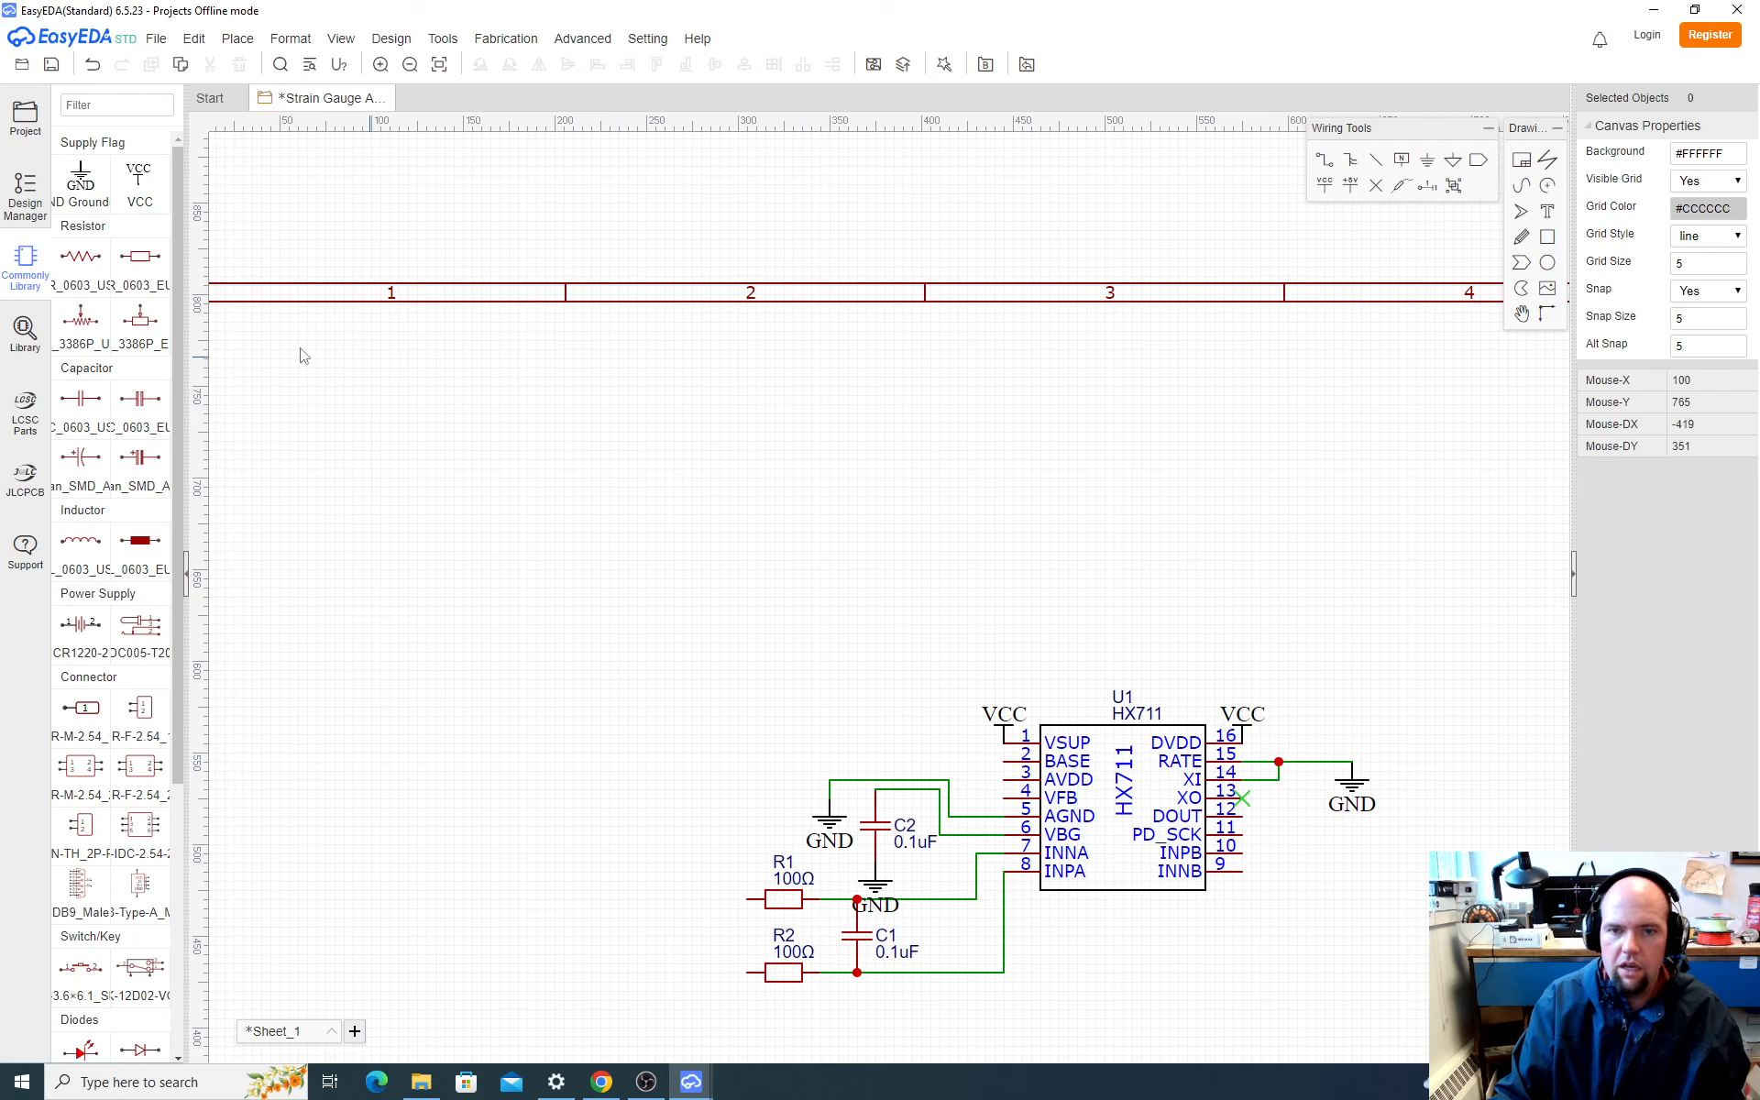
{"action": "left_click", "coordinate": [25, 330]}
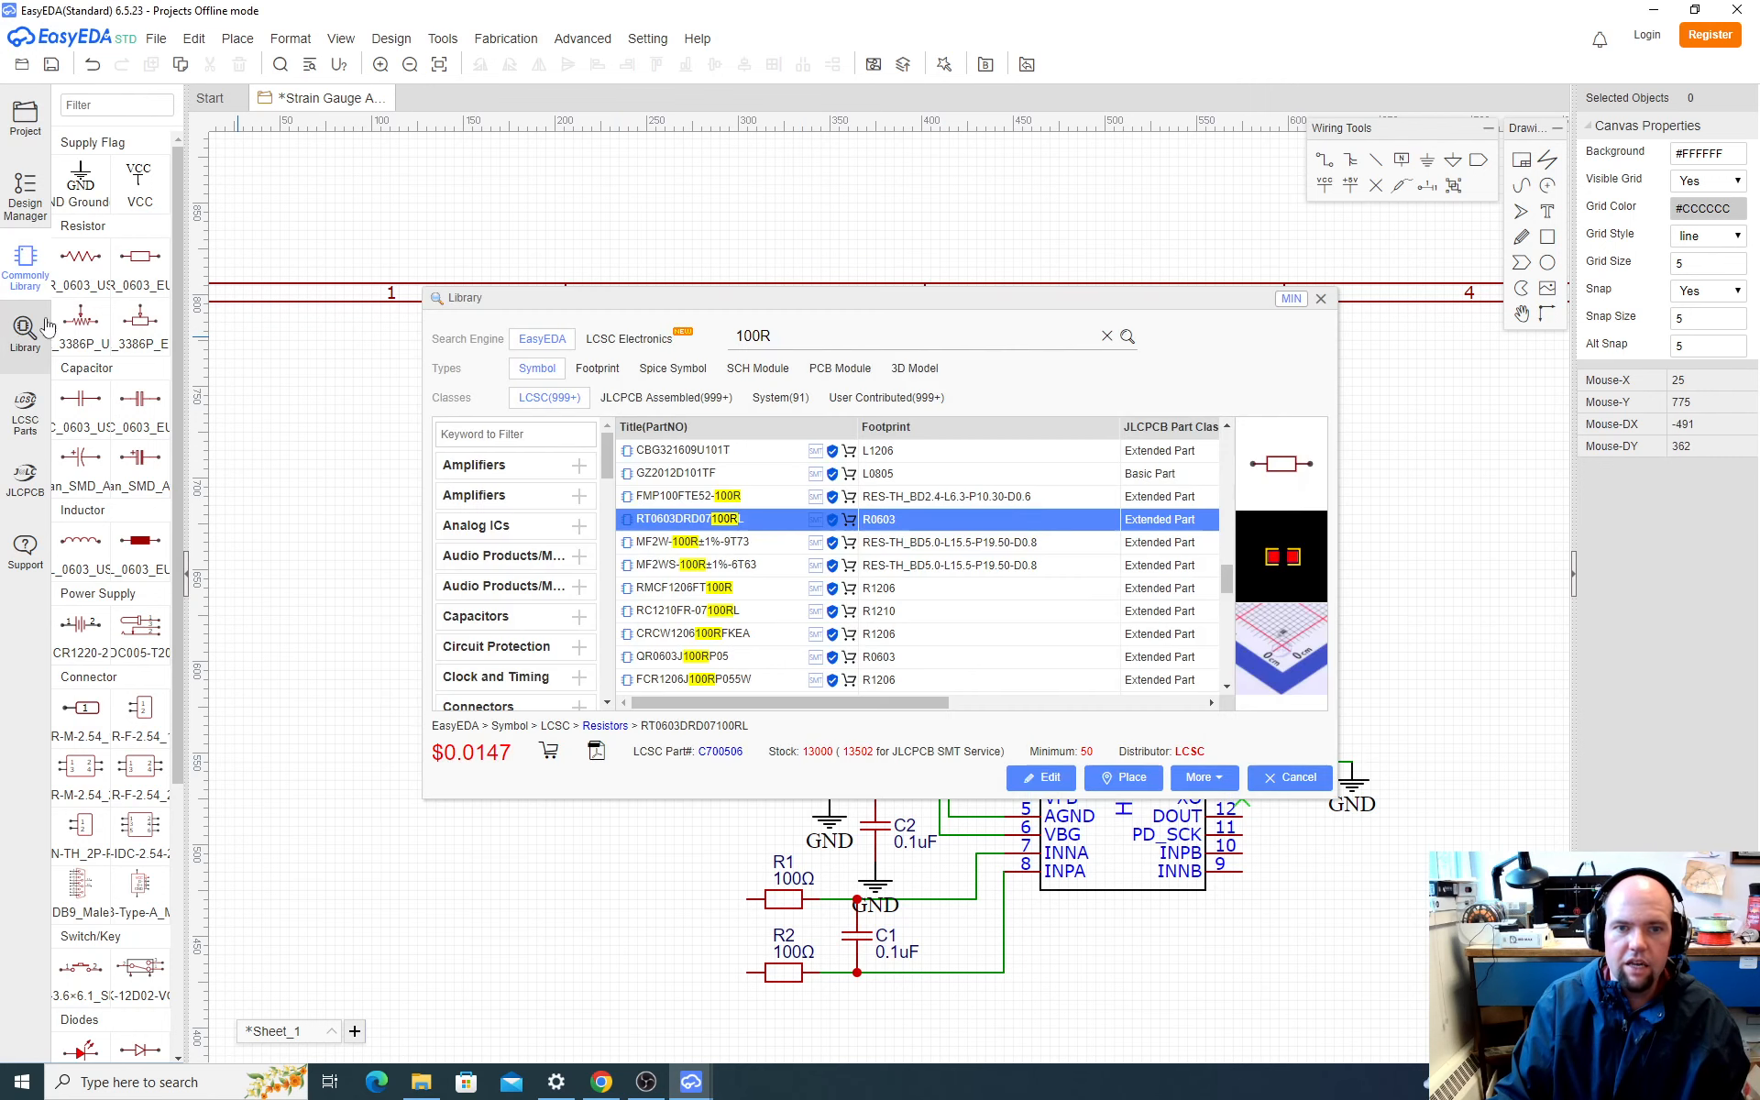
{"action": "double_click", "coordinate": [843, 339]}
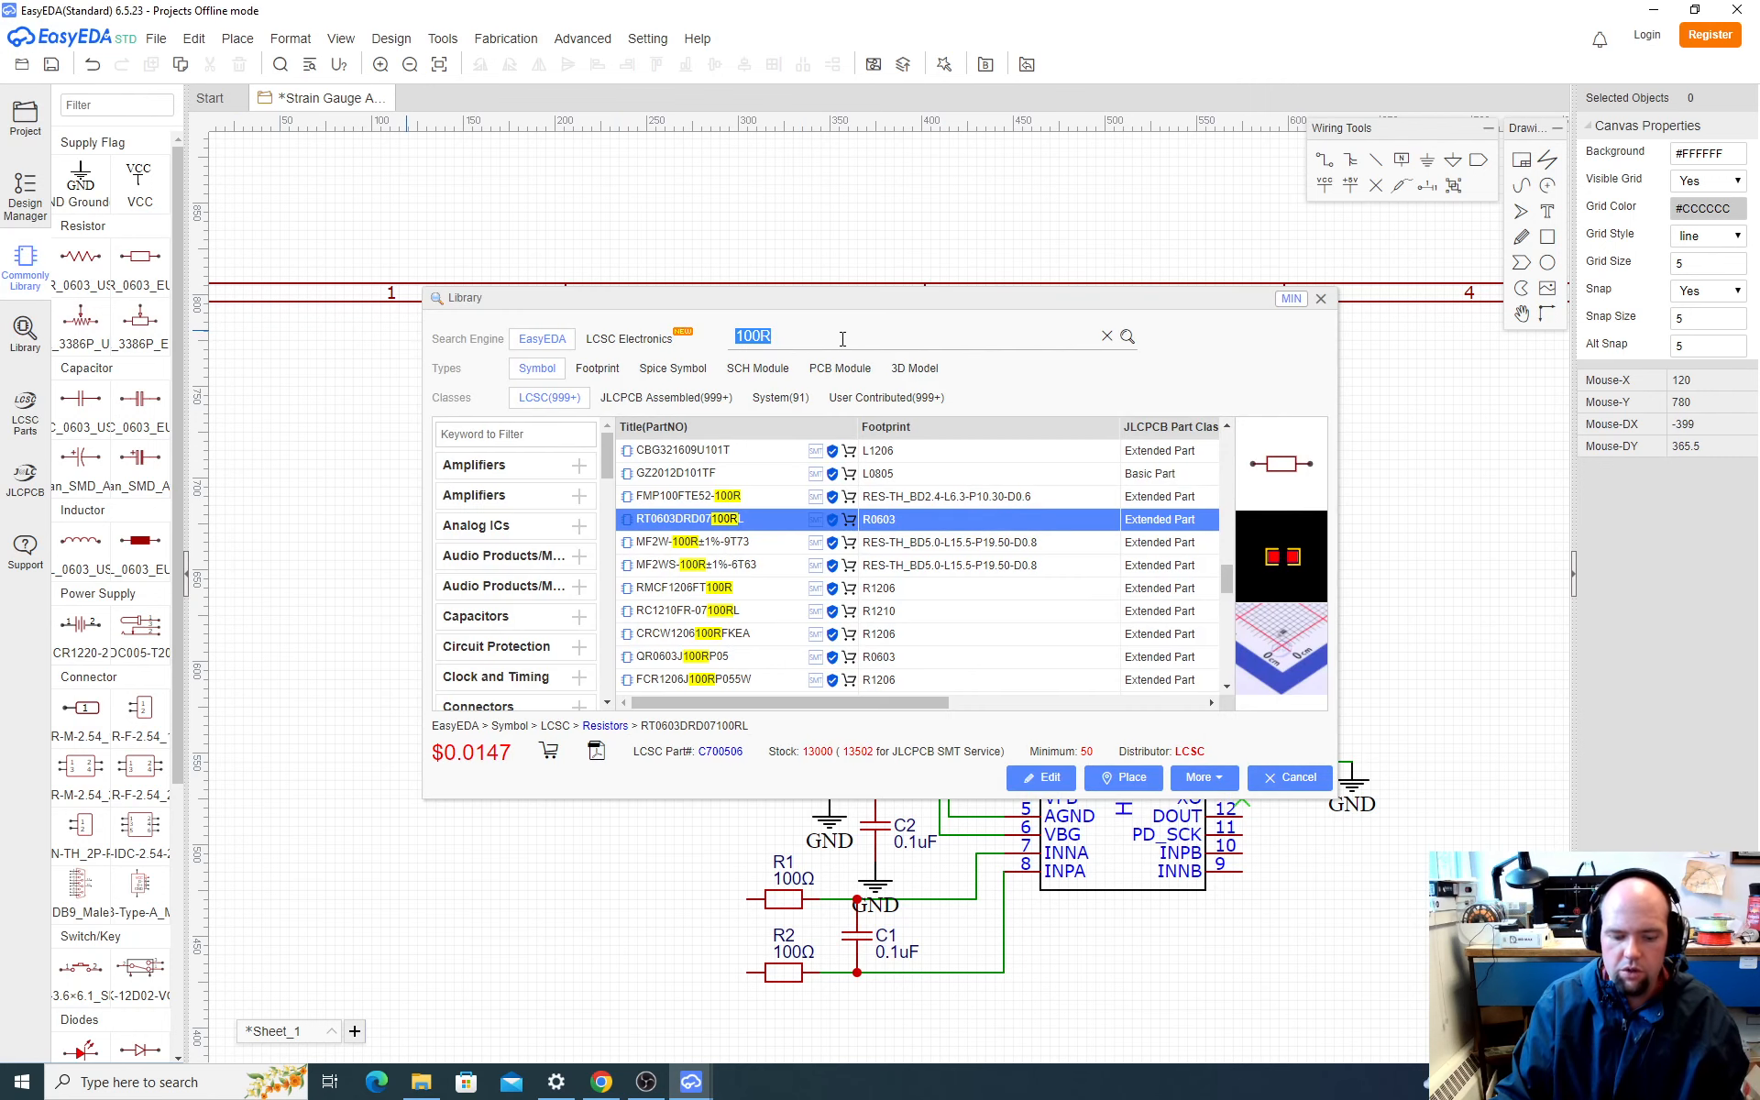
{"action": "type", "text": "C78864"}
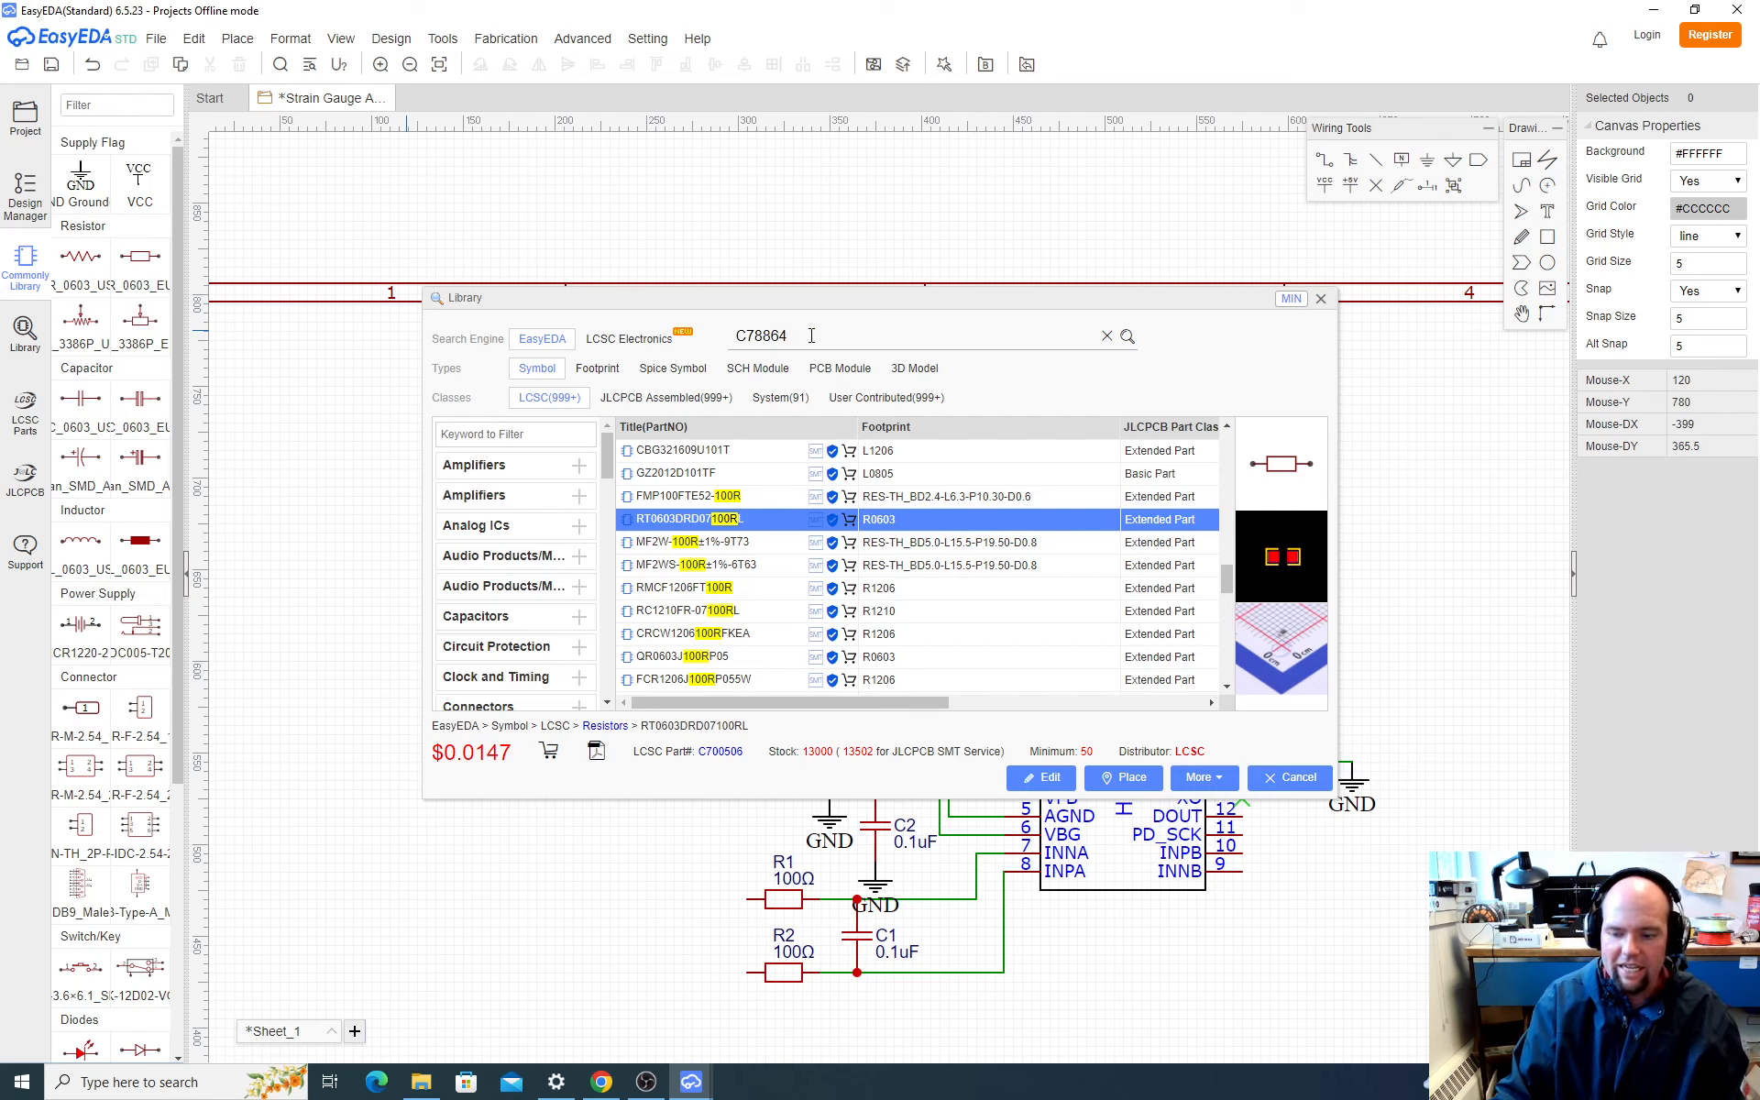
{"action": "key", "text": "Return"}
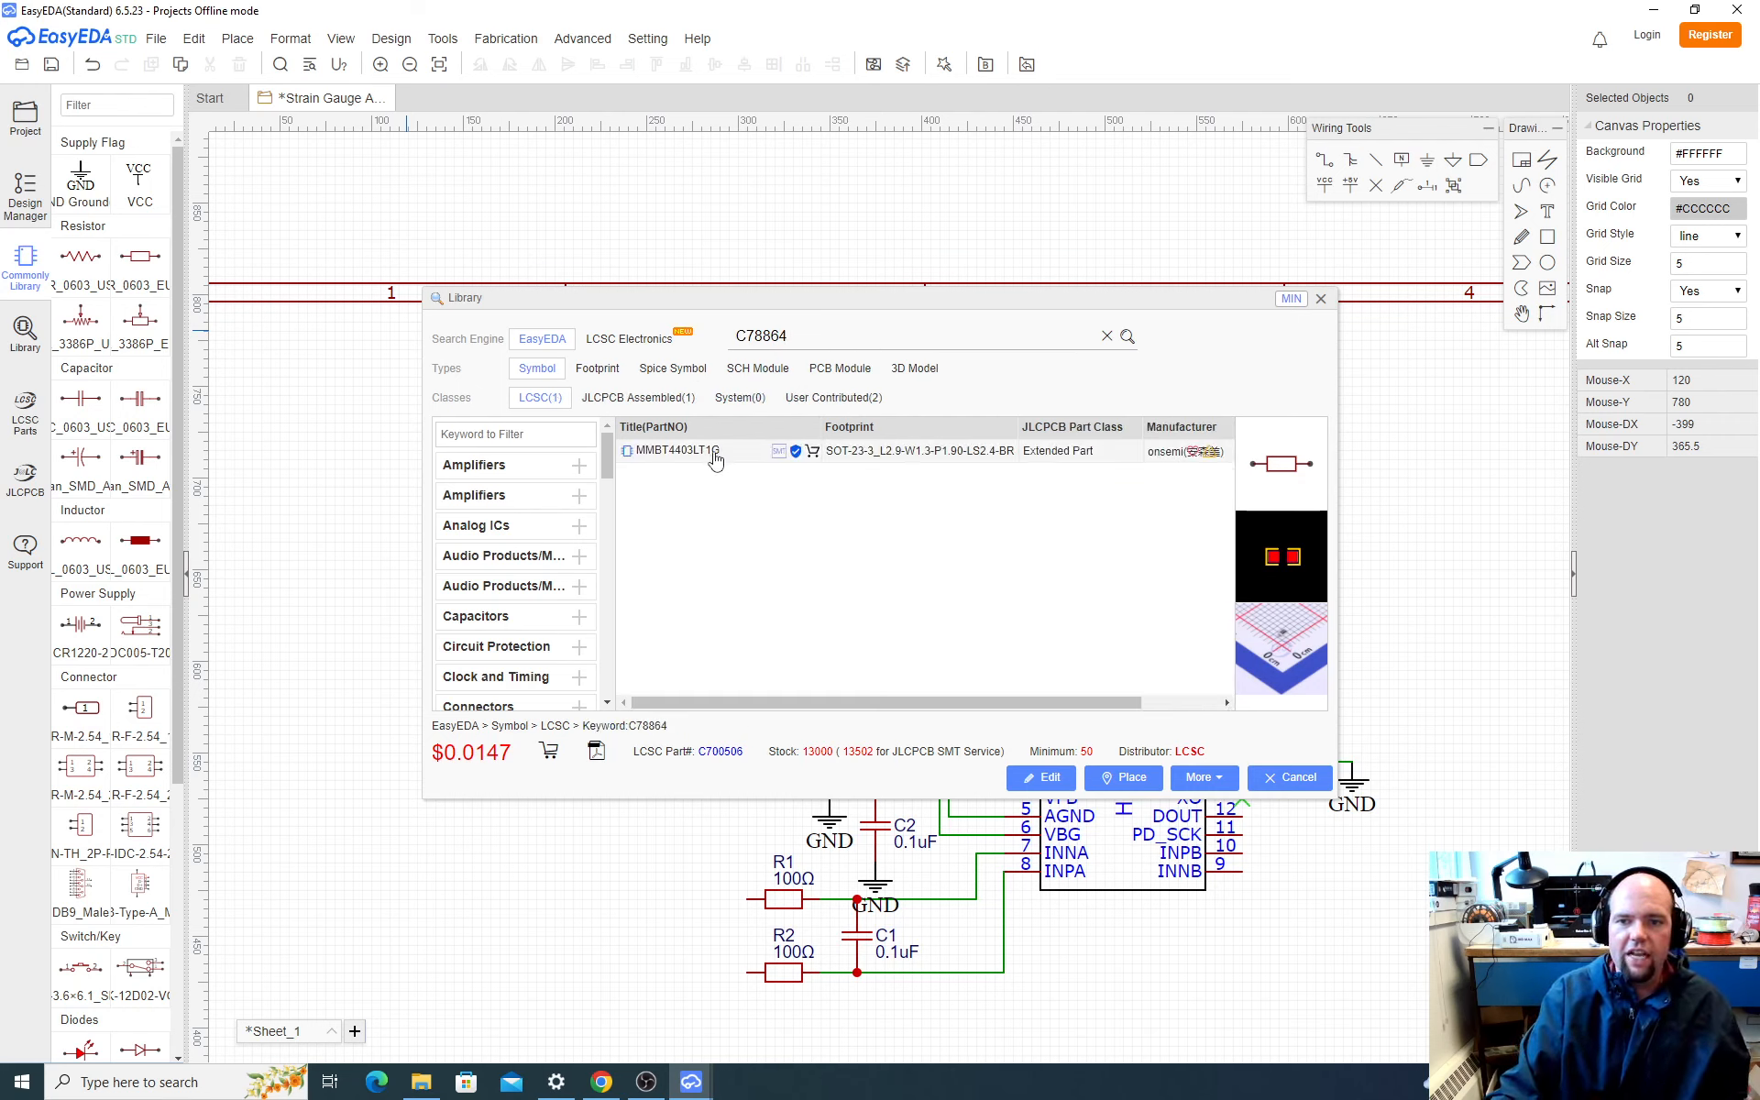
{"action": "left_click", "coordinate": [880, 454]}
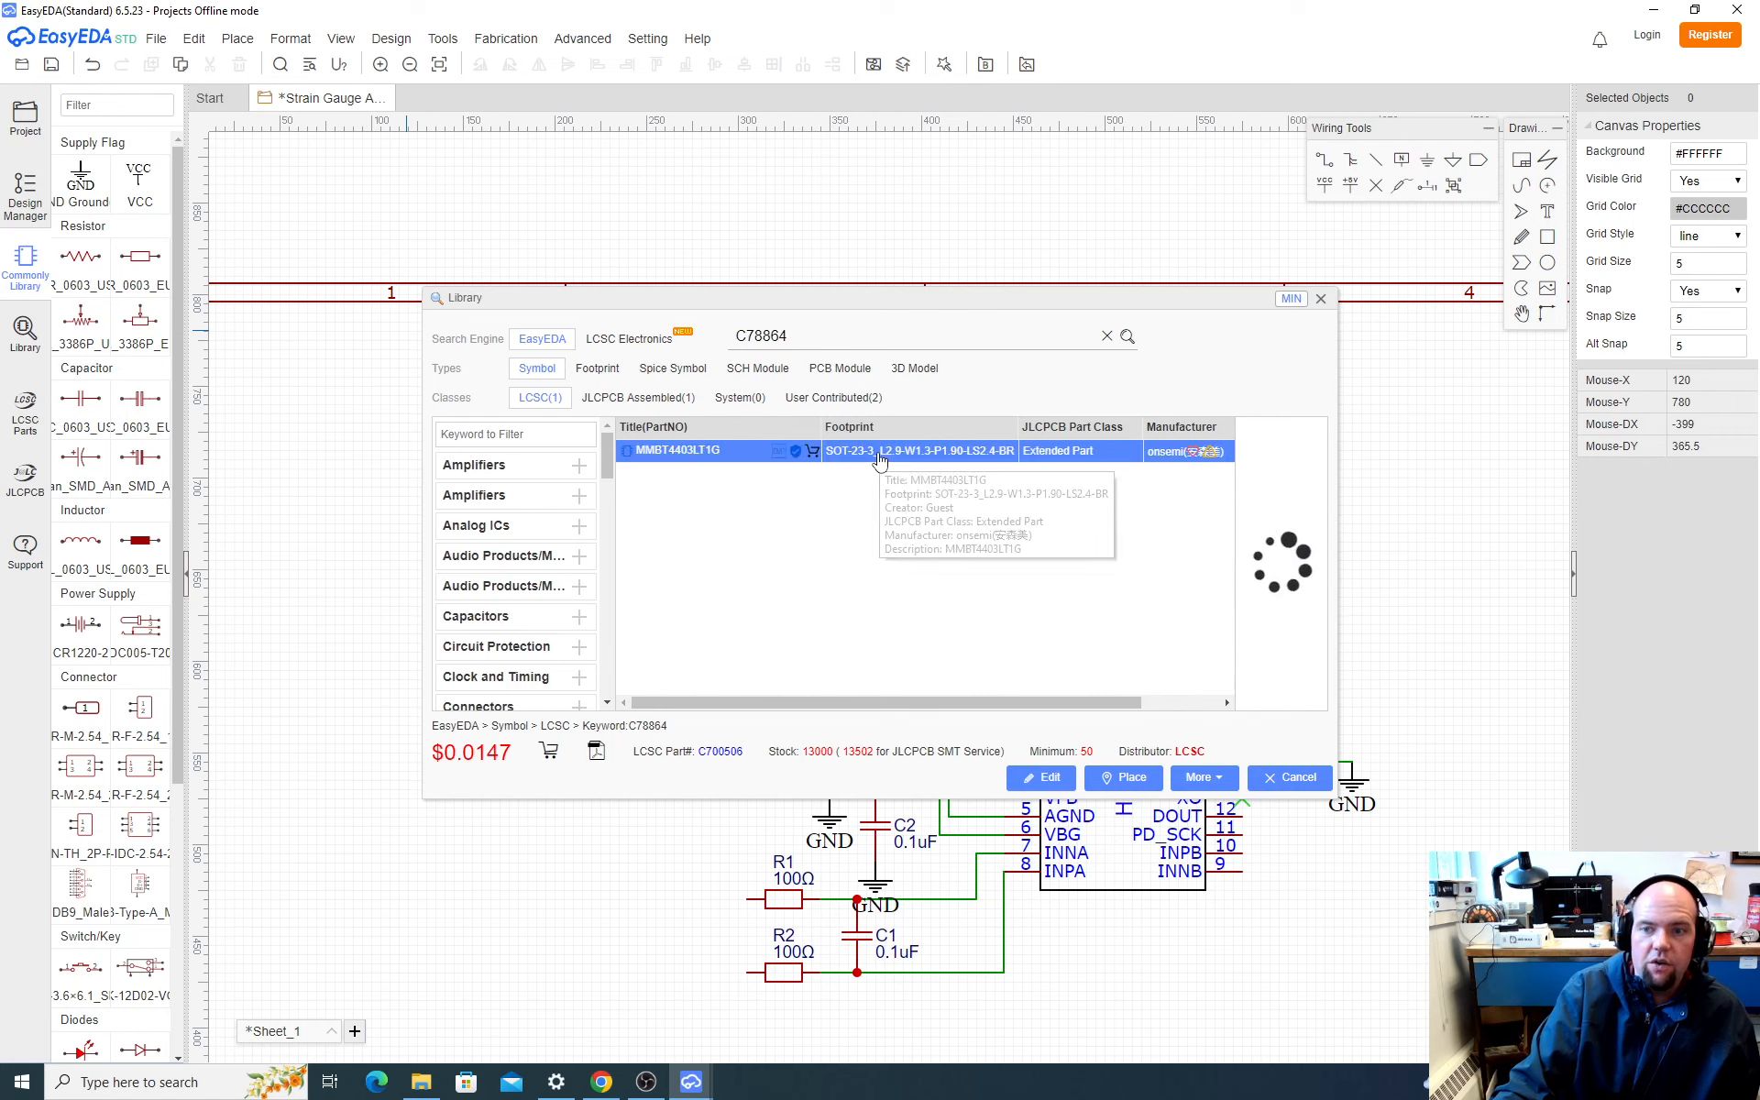
Step: Place one MMBT4403LT1G transistor above C2, rotated so its base points down
{"action": "left_click", "coordinate": [1124, 777]}
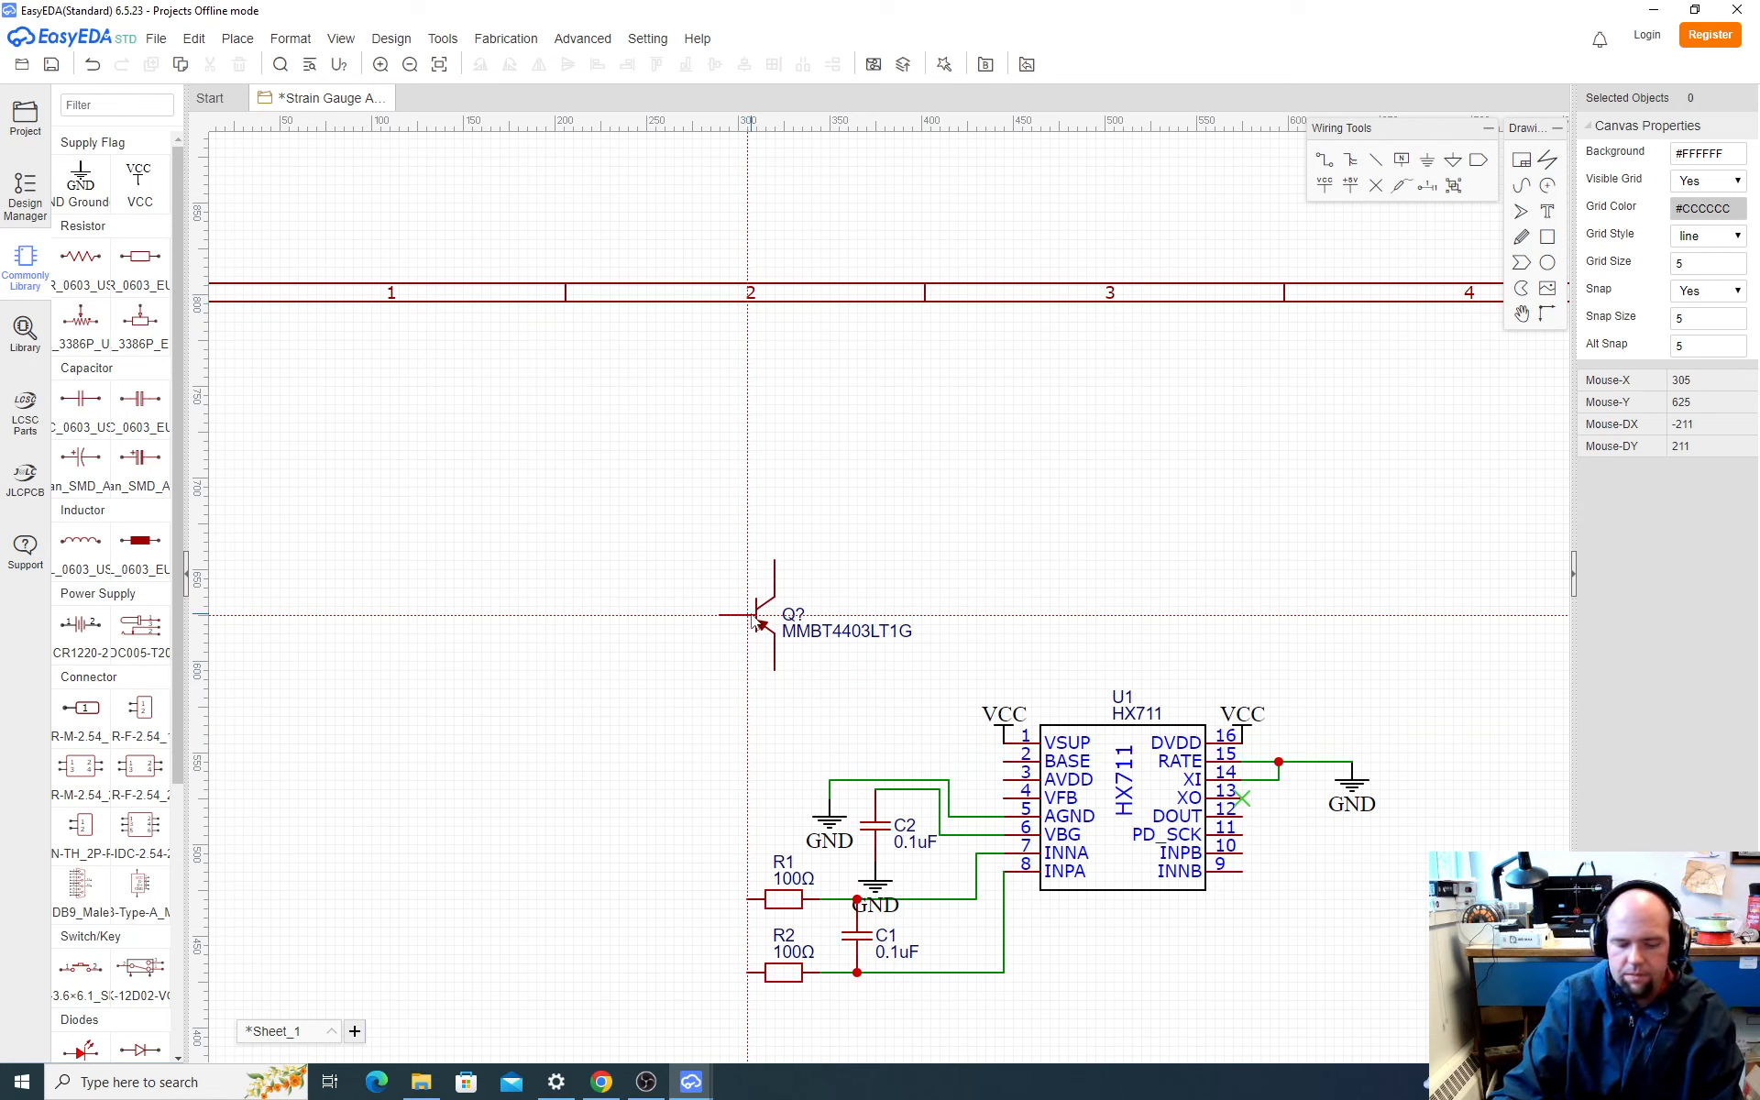
{"action": "key", "text": "space"}
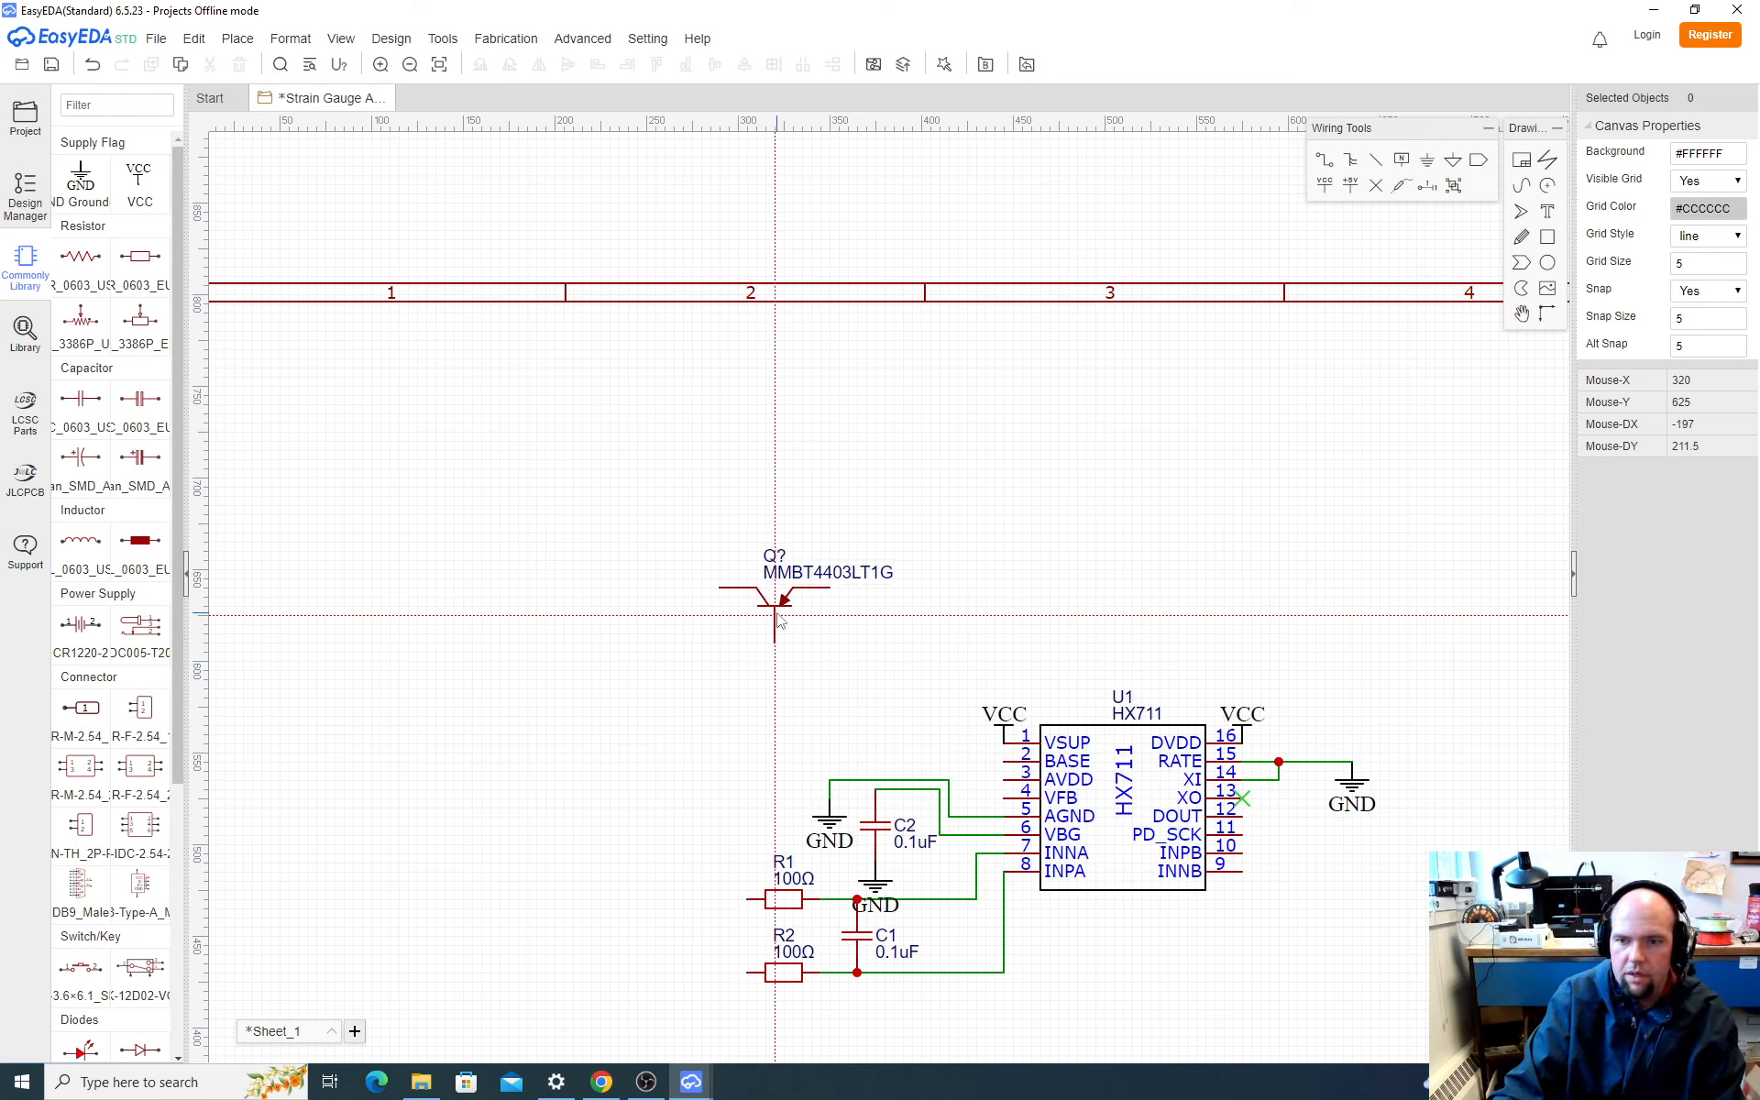
{"action": "left_click", "coordinate": [871, 677]}
{"action": "key", "text": "Escape"}
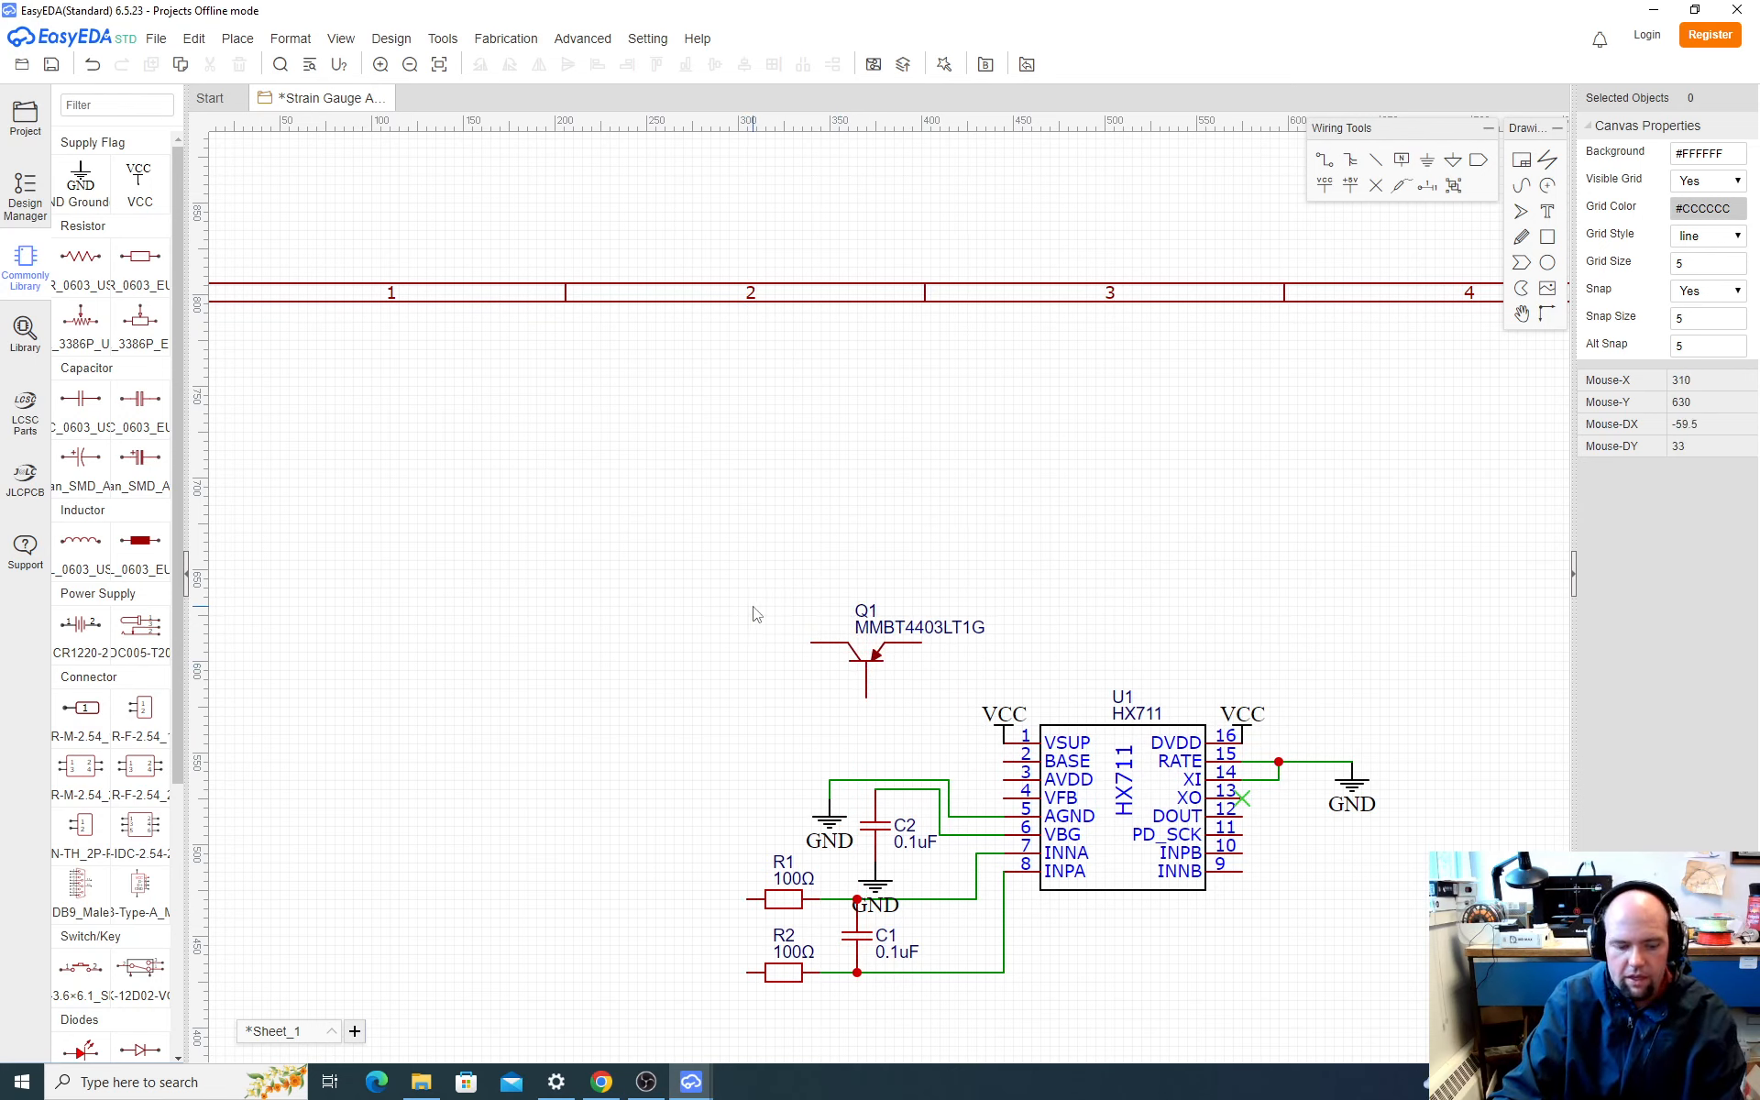
Step: Check Q1 in SparkFun's schematic in the browser, and in EasyEDA rotate Q1 so its base faces right and shift it slightly upward
{"action": "key", "text": "alt+Tab"}
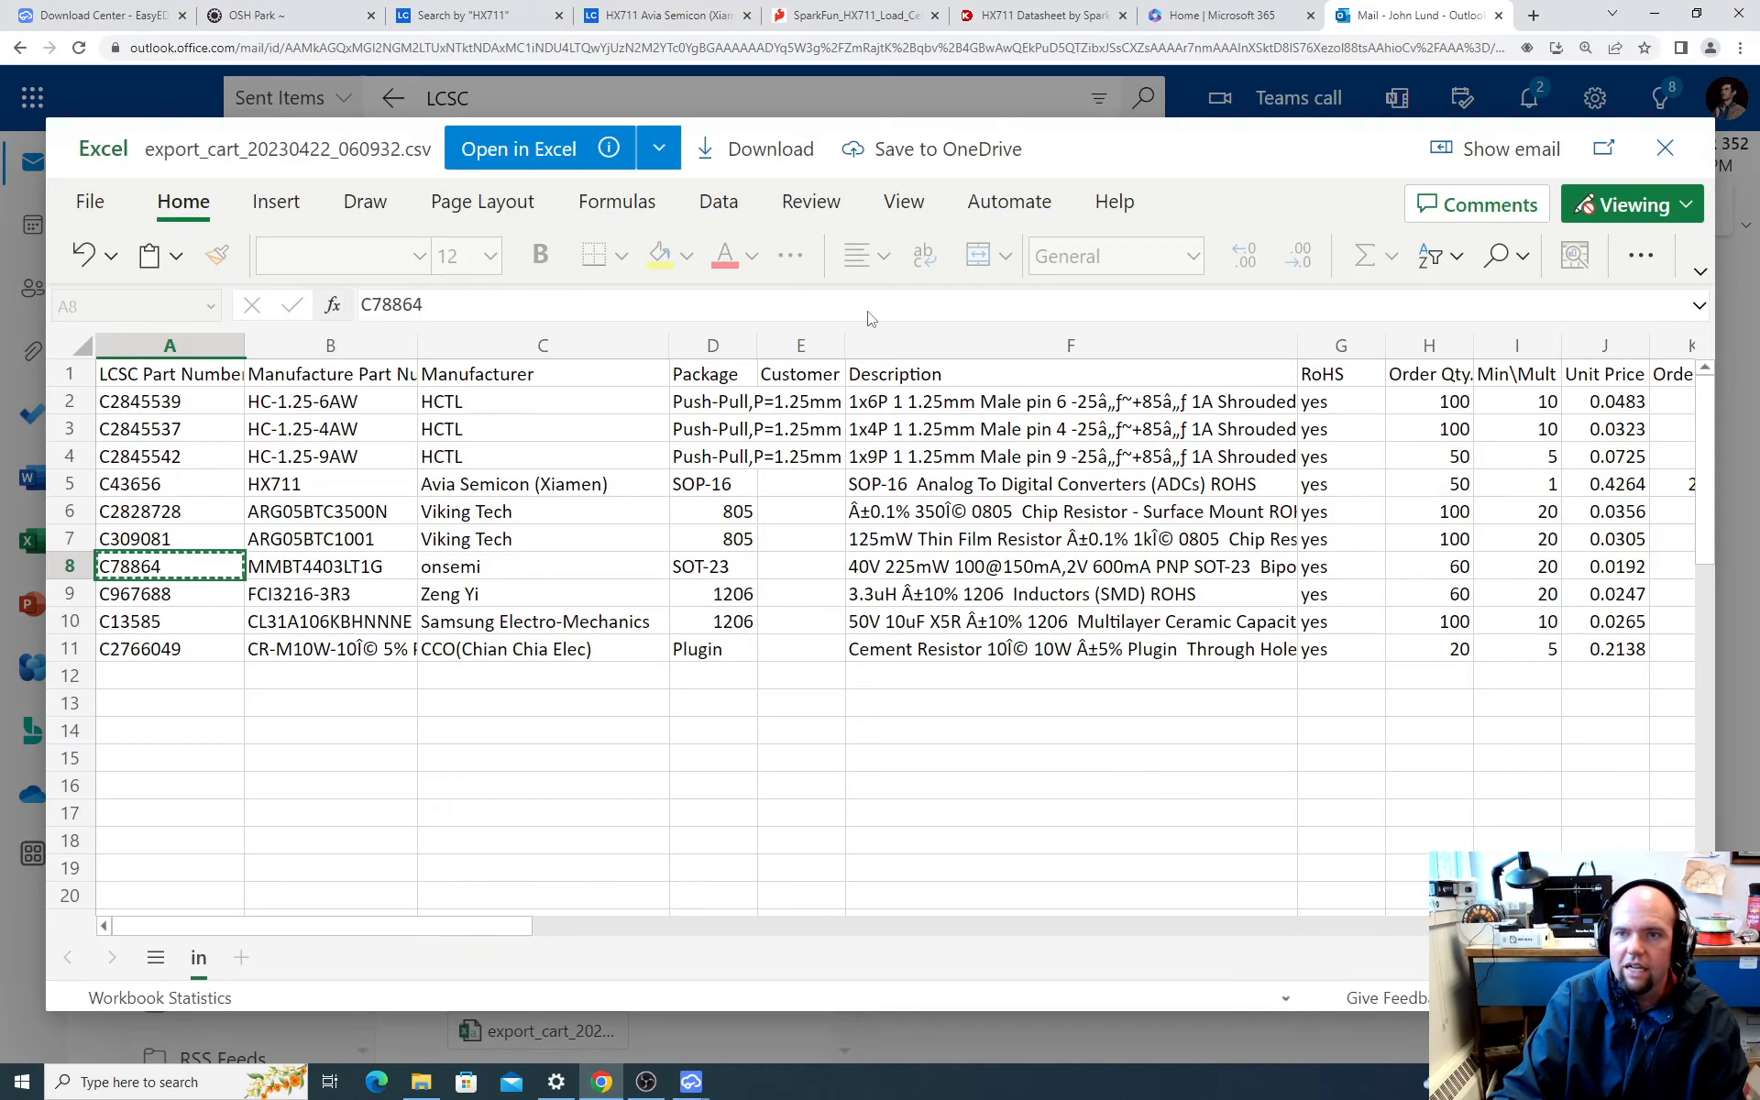
{"action": "left_click", "coordinate": [838, 13]}
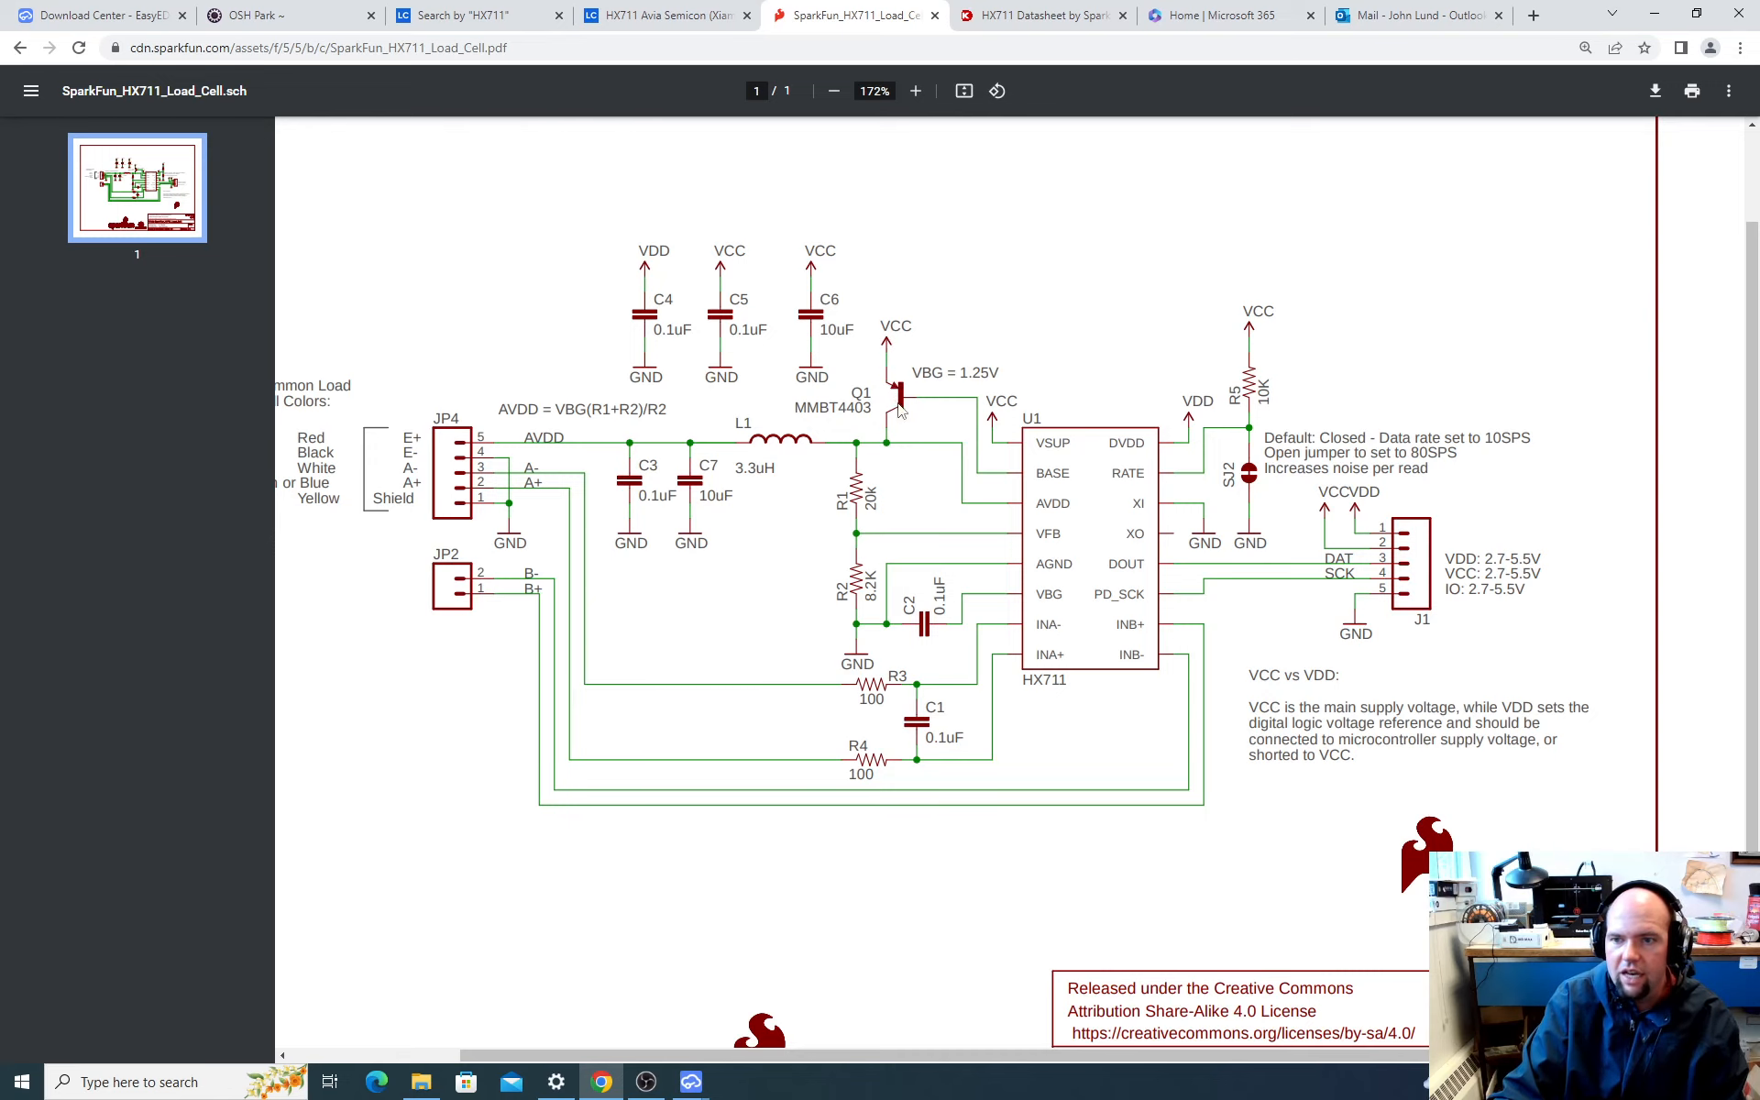
{"action": "key", "text": "alt+Tab"}
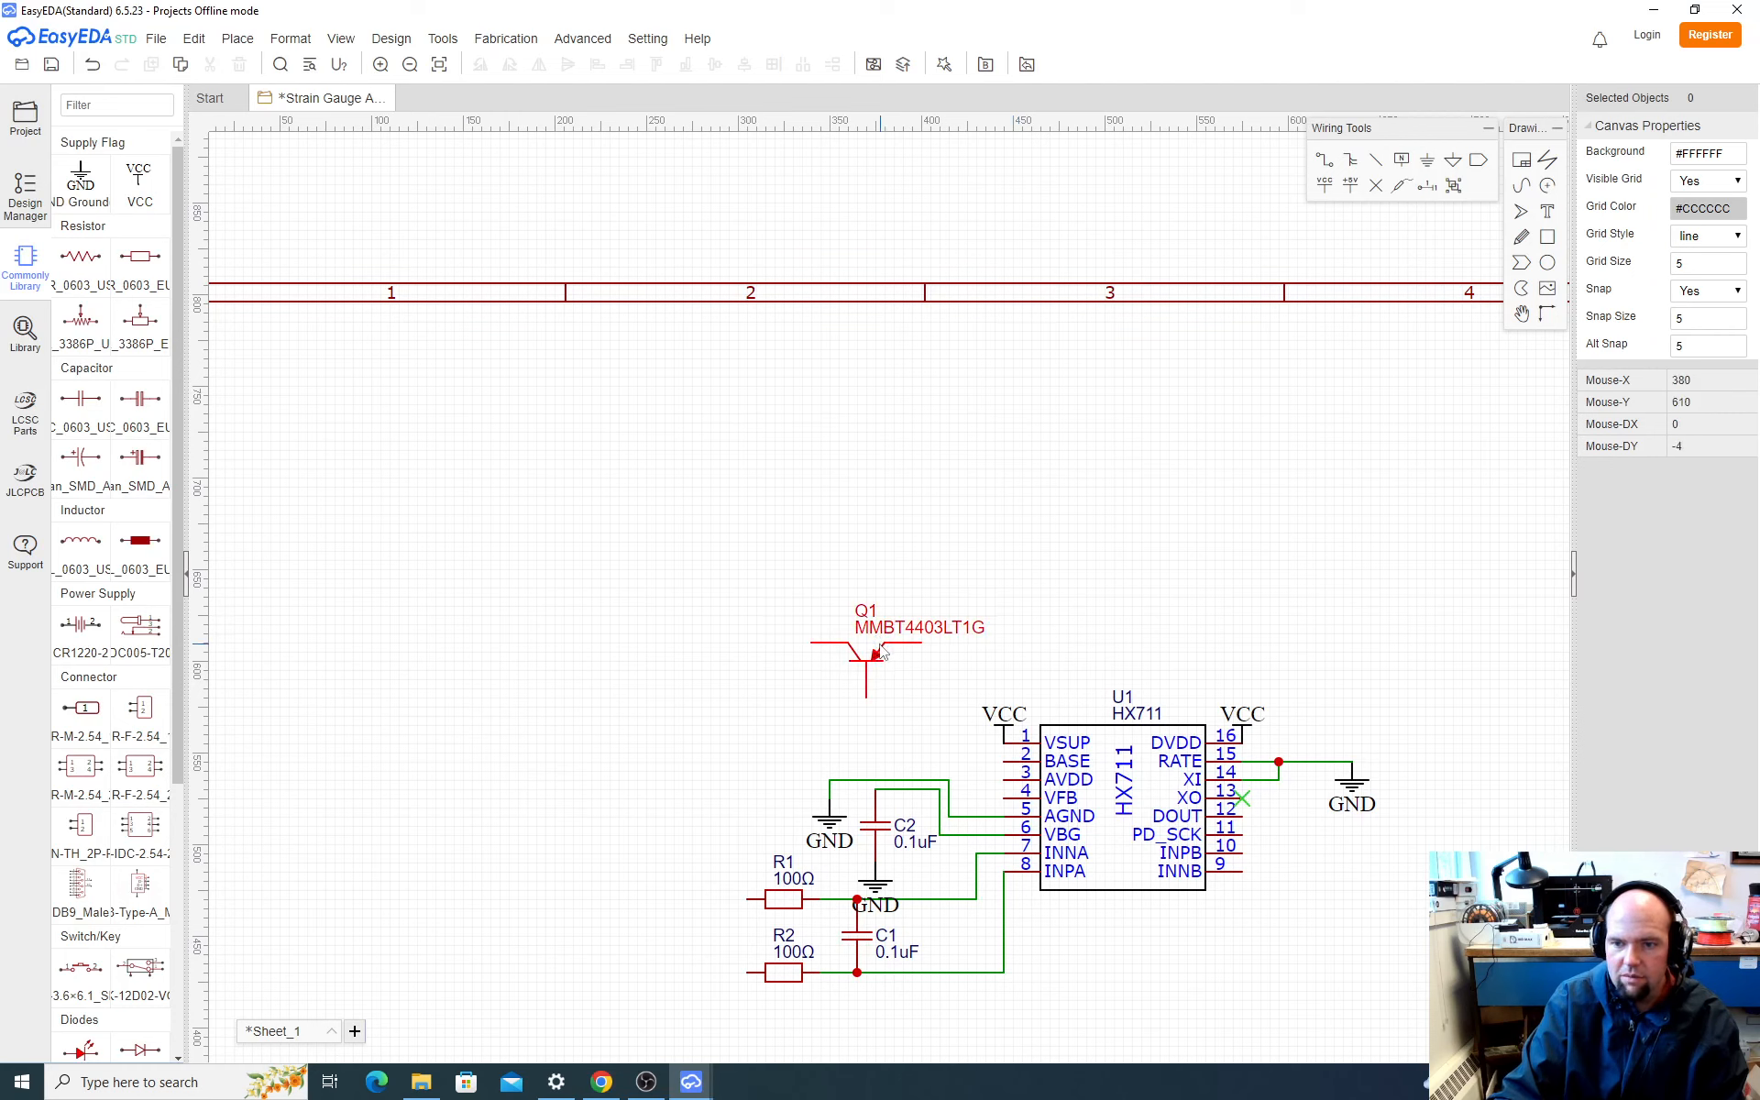
{"action": "left_click", "coordinate": [871, 654]}
{"action": "key", "text": "space"}
{"action": "left_click_drag", "start_coordinate": [871, 655], "coordinate": [895, 622]}
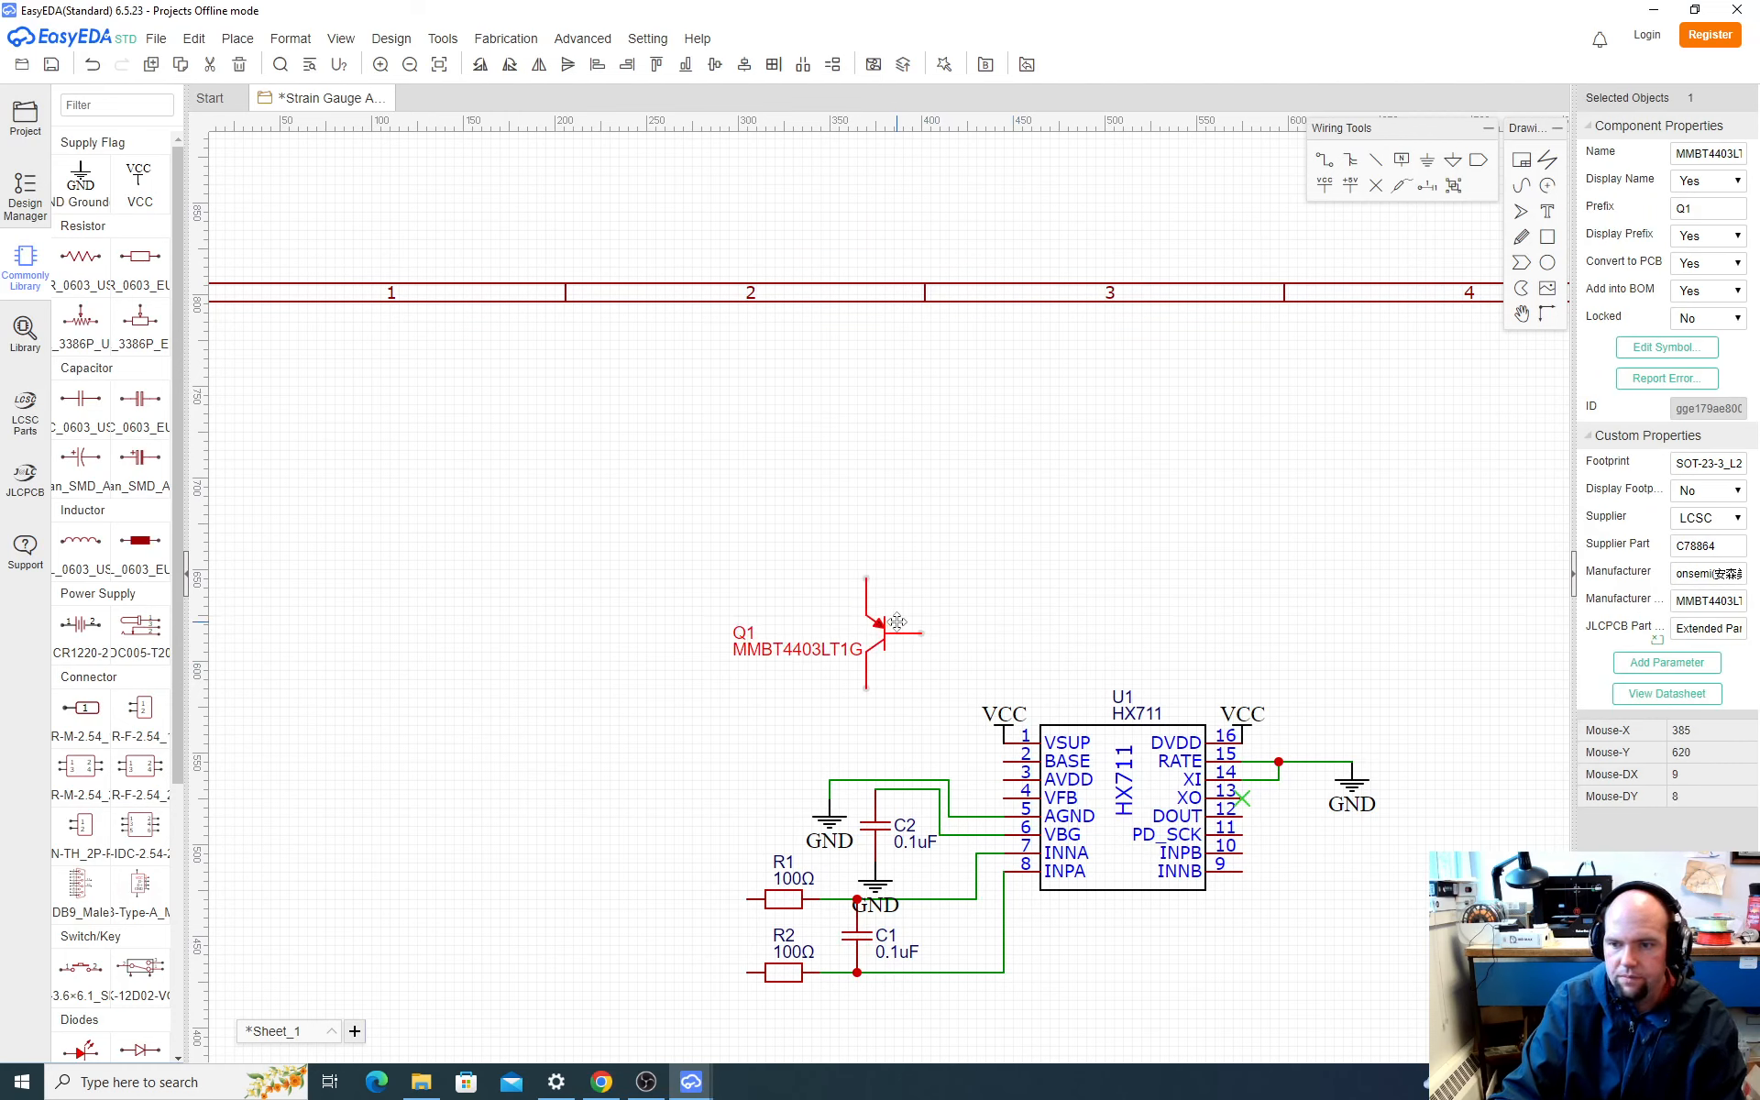
Step: Copy the VCC flag from U1's DVDD pin and place the copy on Q1's emitter
{"action": "left_click", "coordinate": [1246, 732]}
{"action": "key", "text": "ctrl+c"}
{"action": "key", "text": "ctrl+v"}
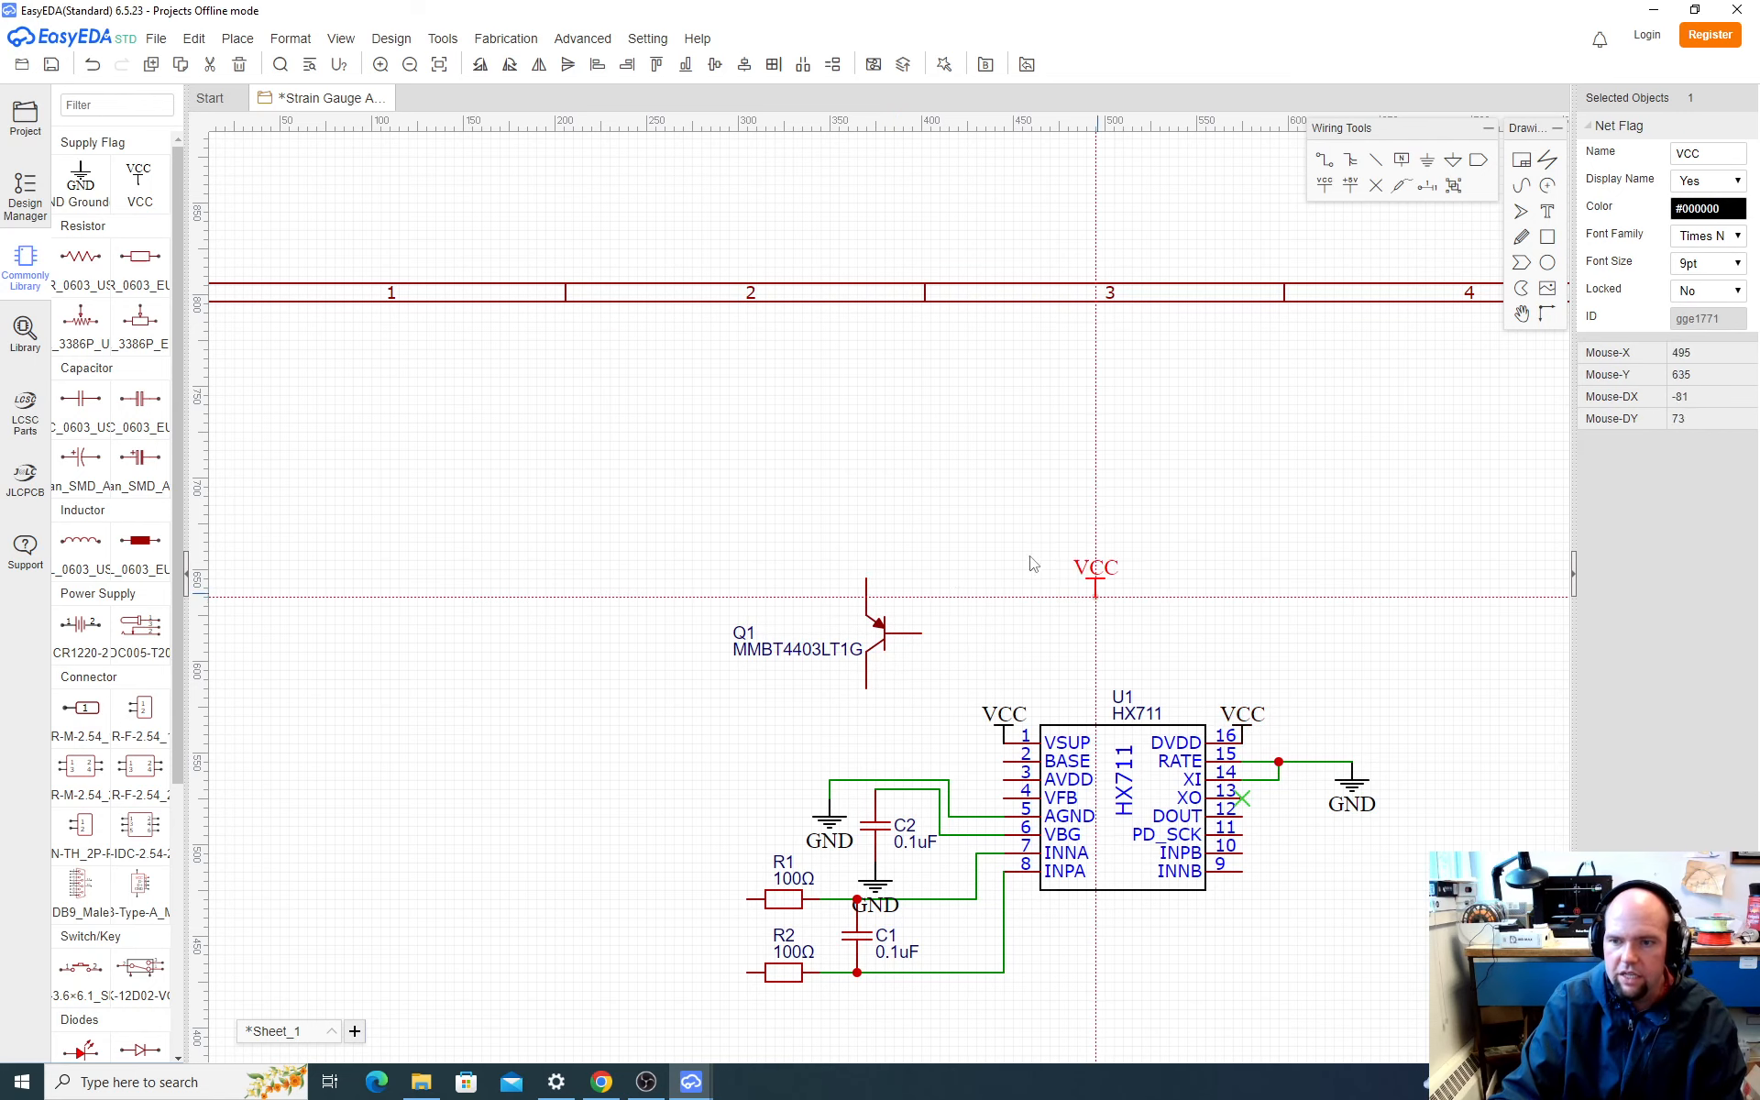
{"action": "left_click", "coordinate": [867, 583]}
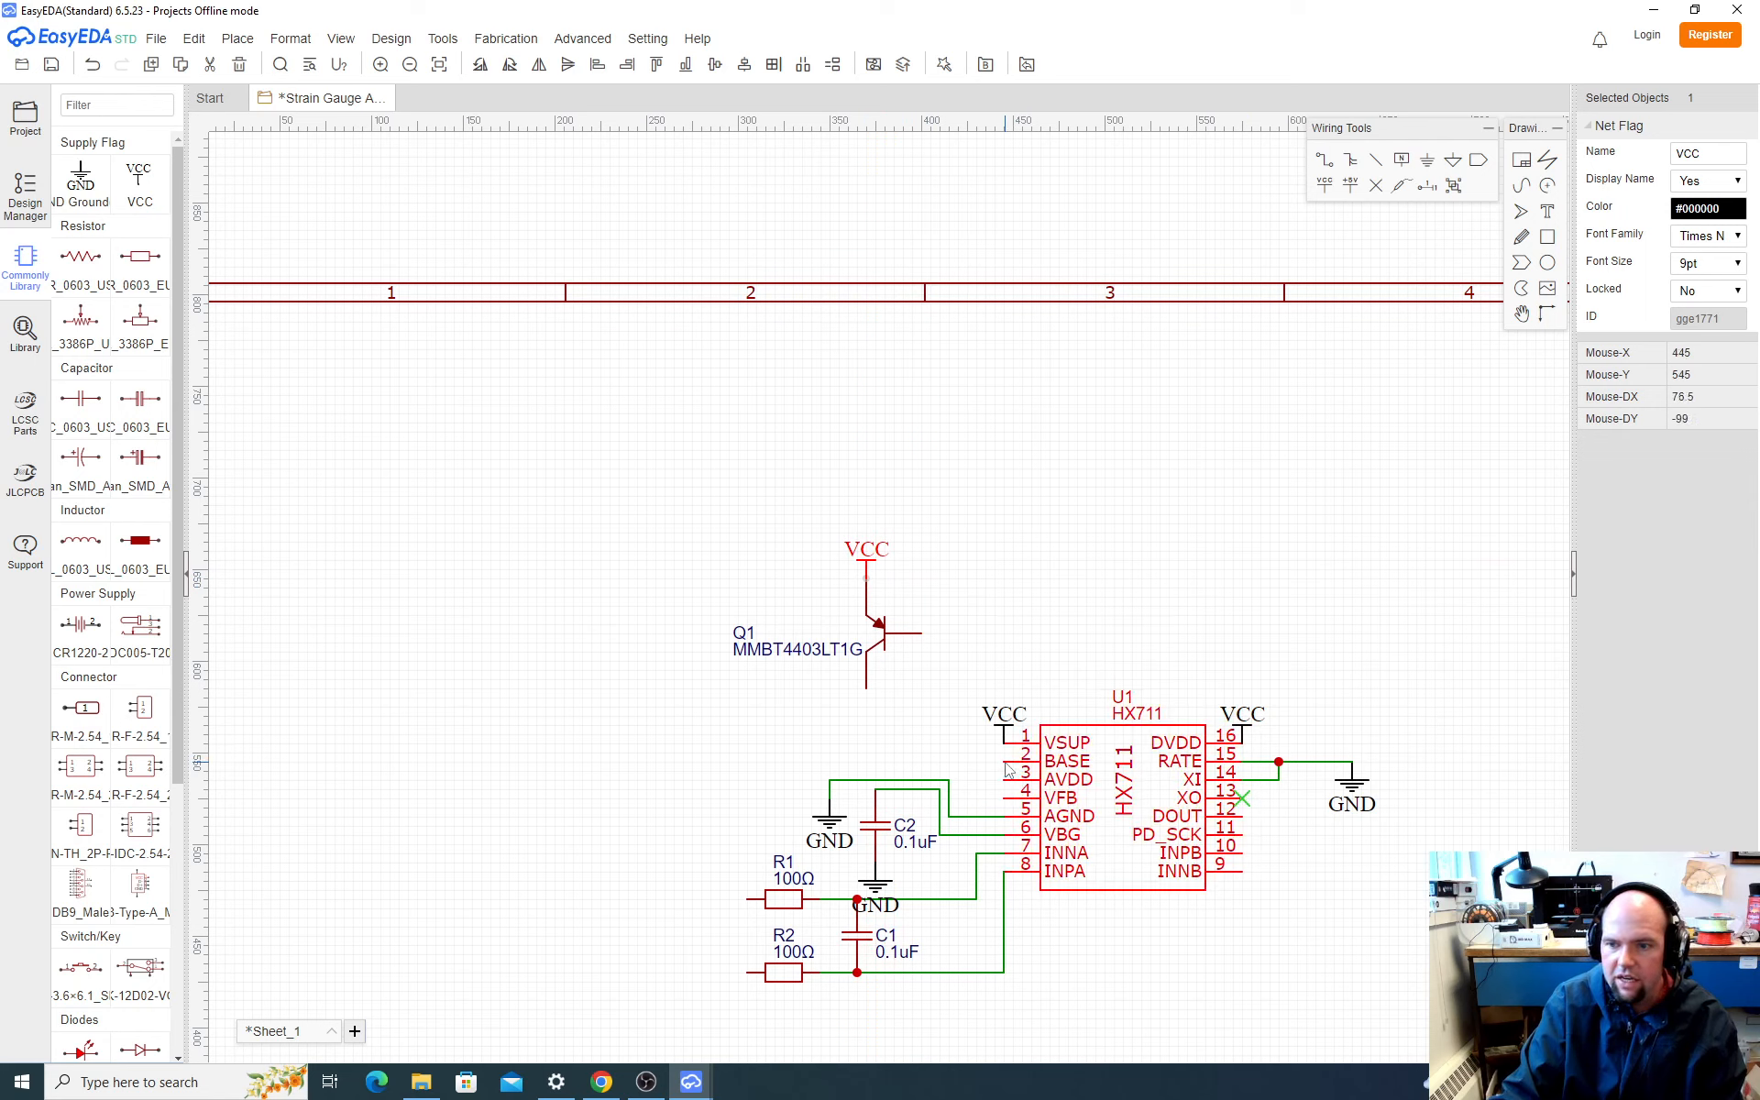
Step: Wire Q1's base to U1's BASE pin and shift the wire's vertical segment to the right, closer to U1
{"action": "left_click", "coordinate": [928, 642]}
{"action": "left_click", "coordinate": [922, 633]}
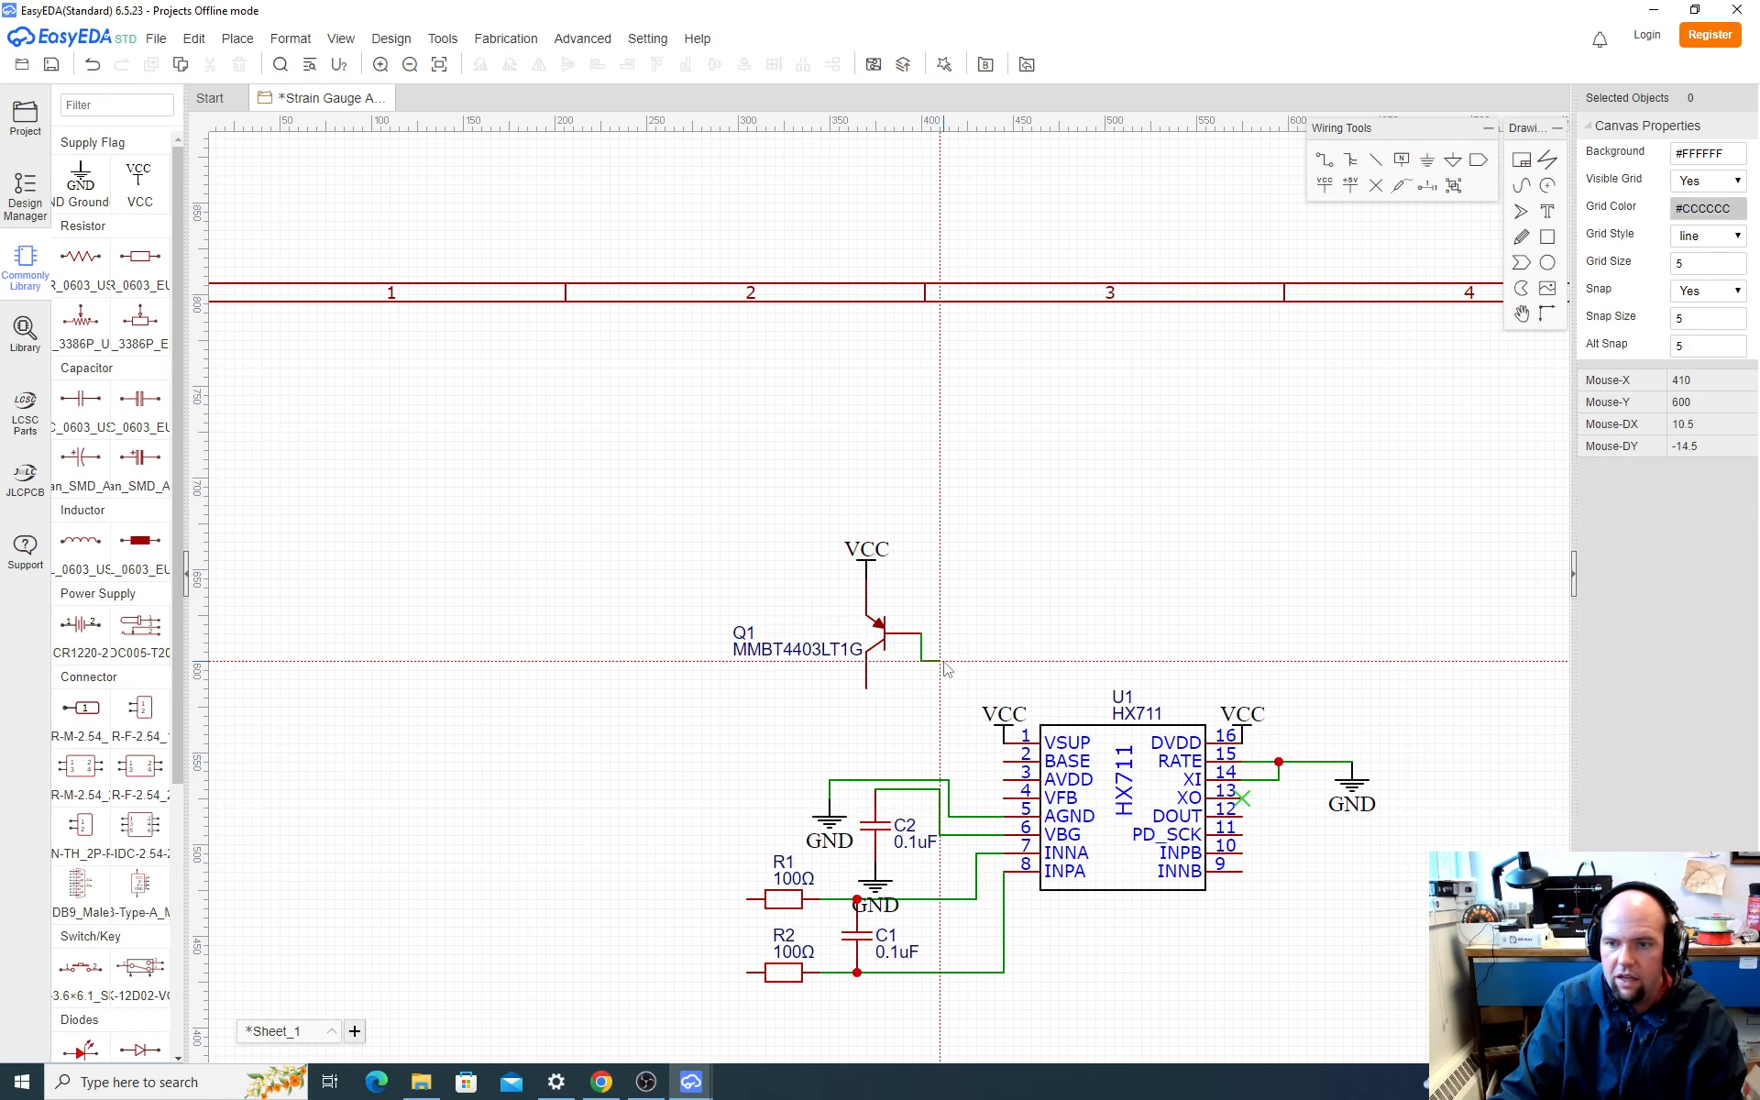
{"action": "left_click", "coordinate": [1005, 761]}
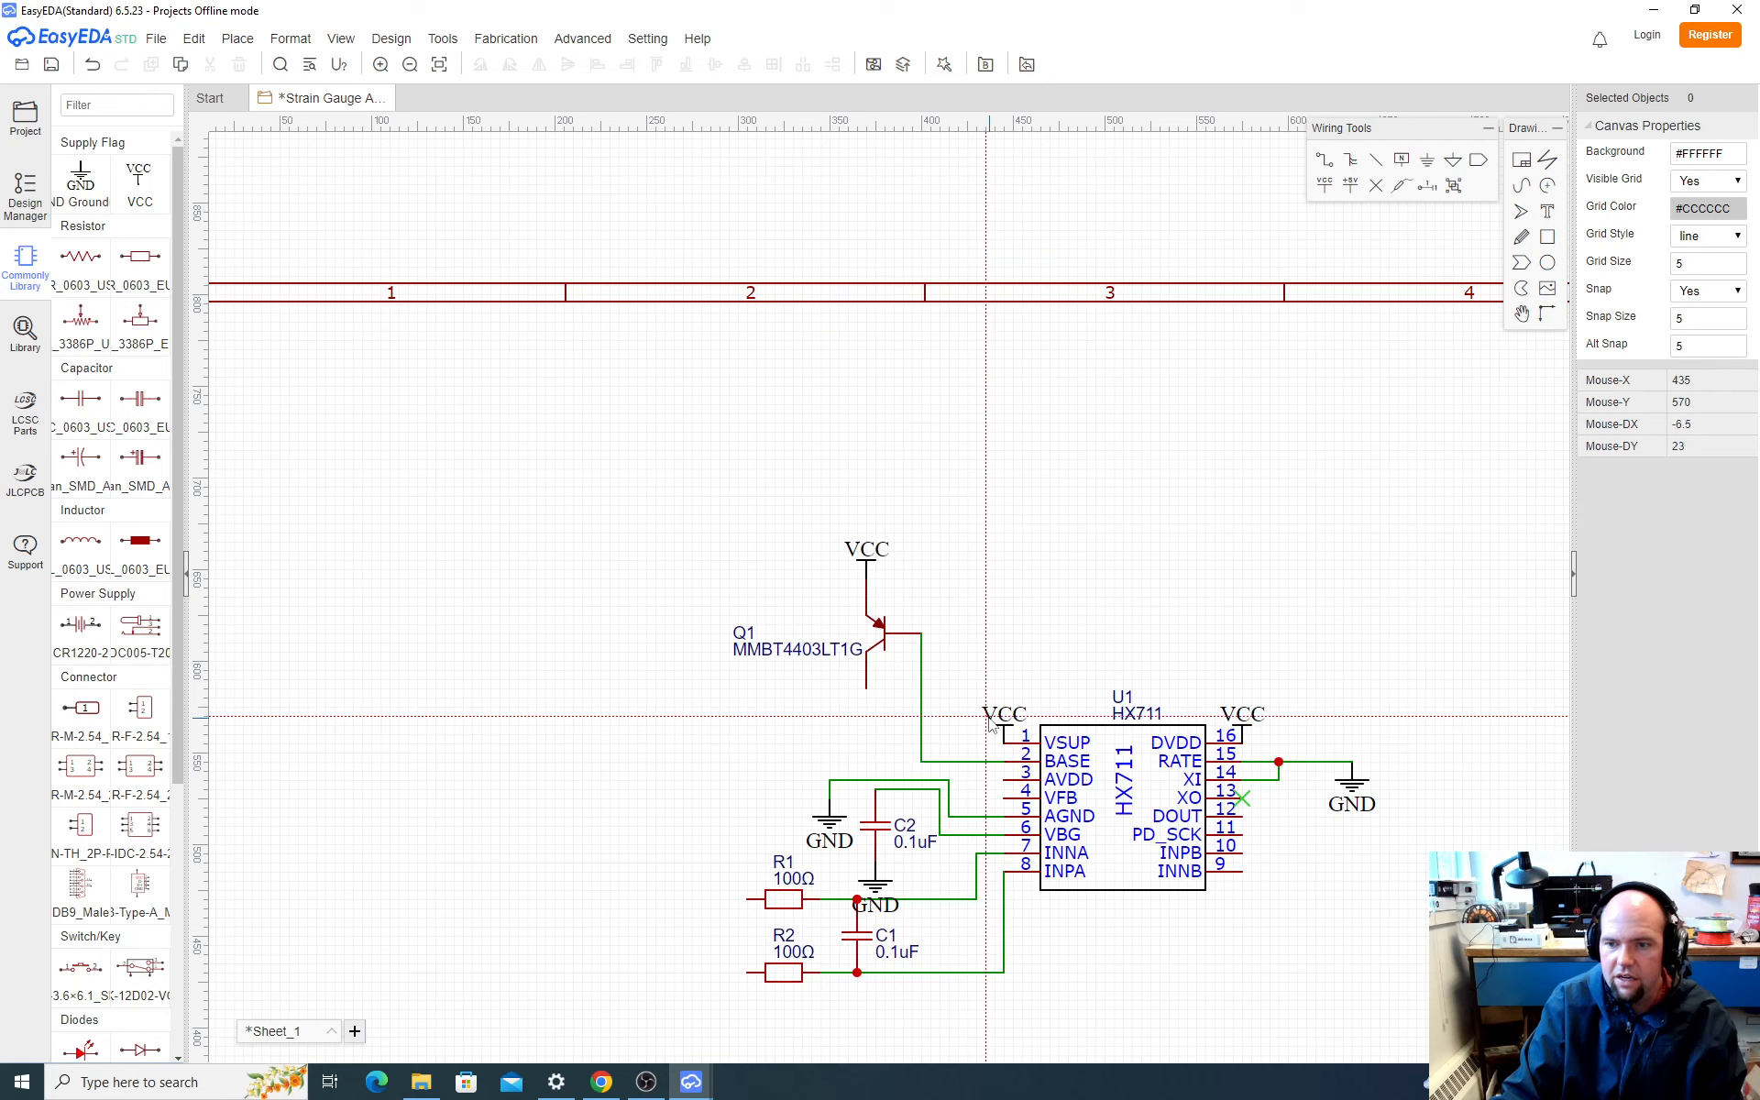
{"action": "key", "text": "Escape"}
{"action": "left_click", "coordinate": [926, 737]}
{"action": "left_click_drag", "start_coordinate": [926, 736], "coordinate": [966, 723]}
{"action": "left_click", "coordinate": [1057, 623]}
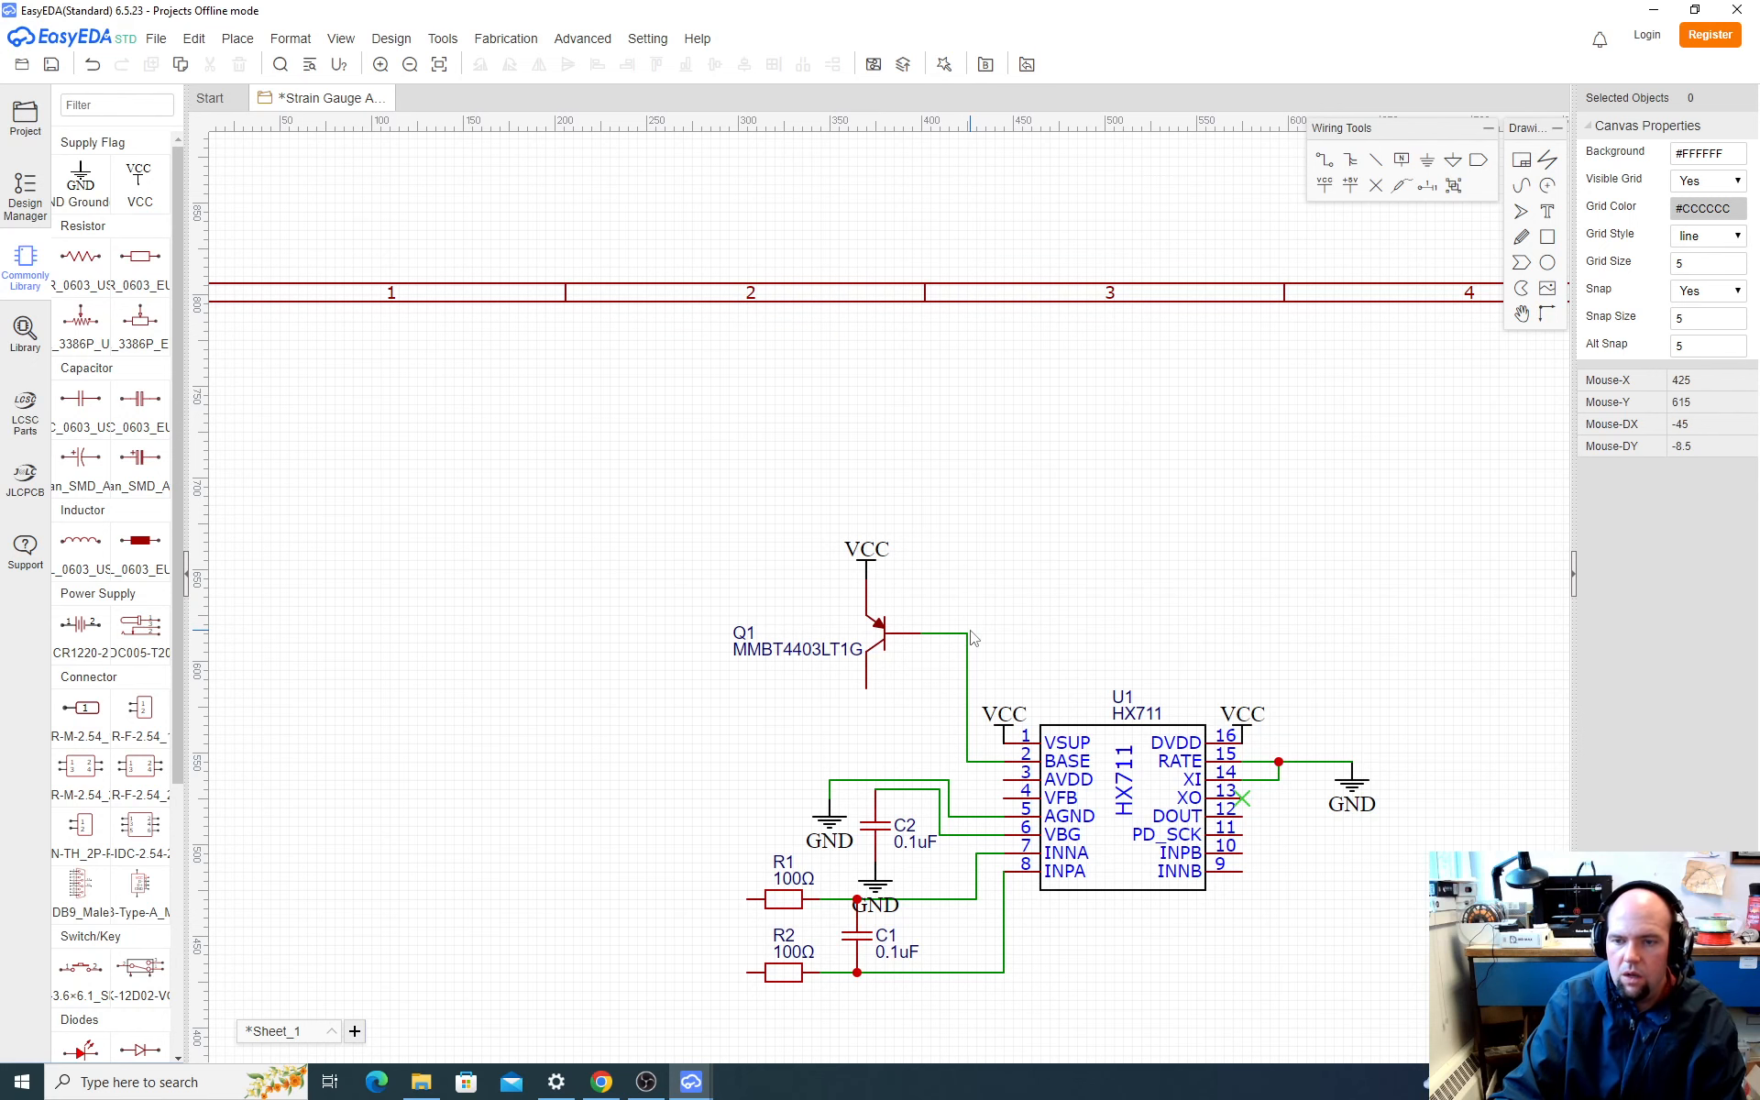
Step: Check Q1's collector connection in SparkFun's schematic in the browser, and in EasyEDA wire the collector to U1's AVDD pin
{"action": "key", "text": "alt+Tab"}
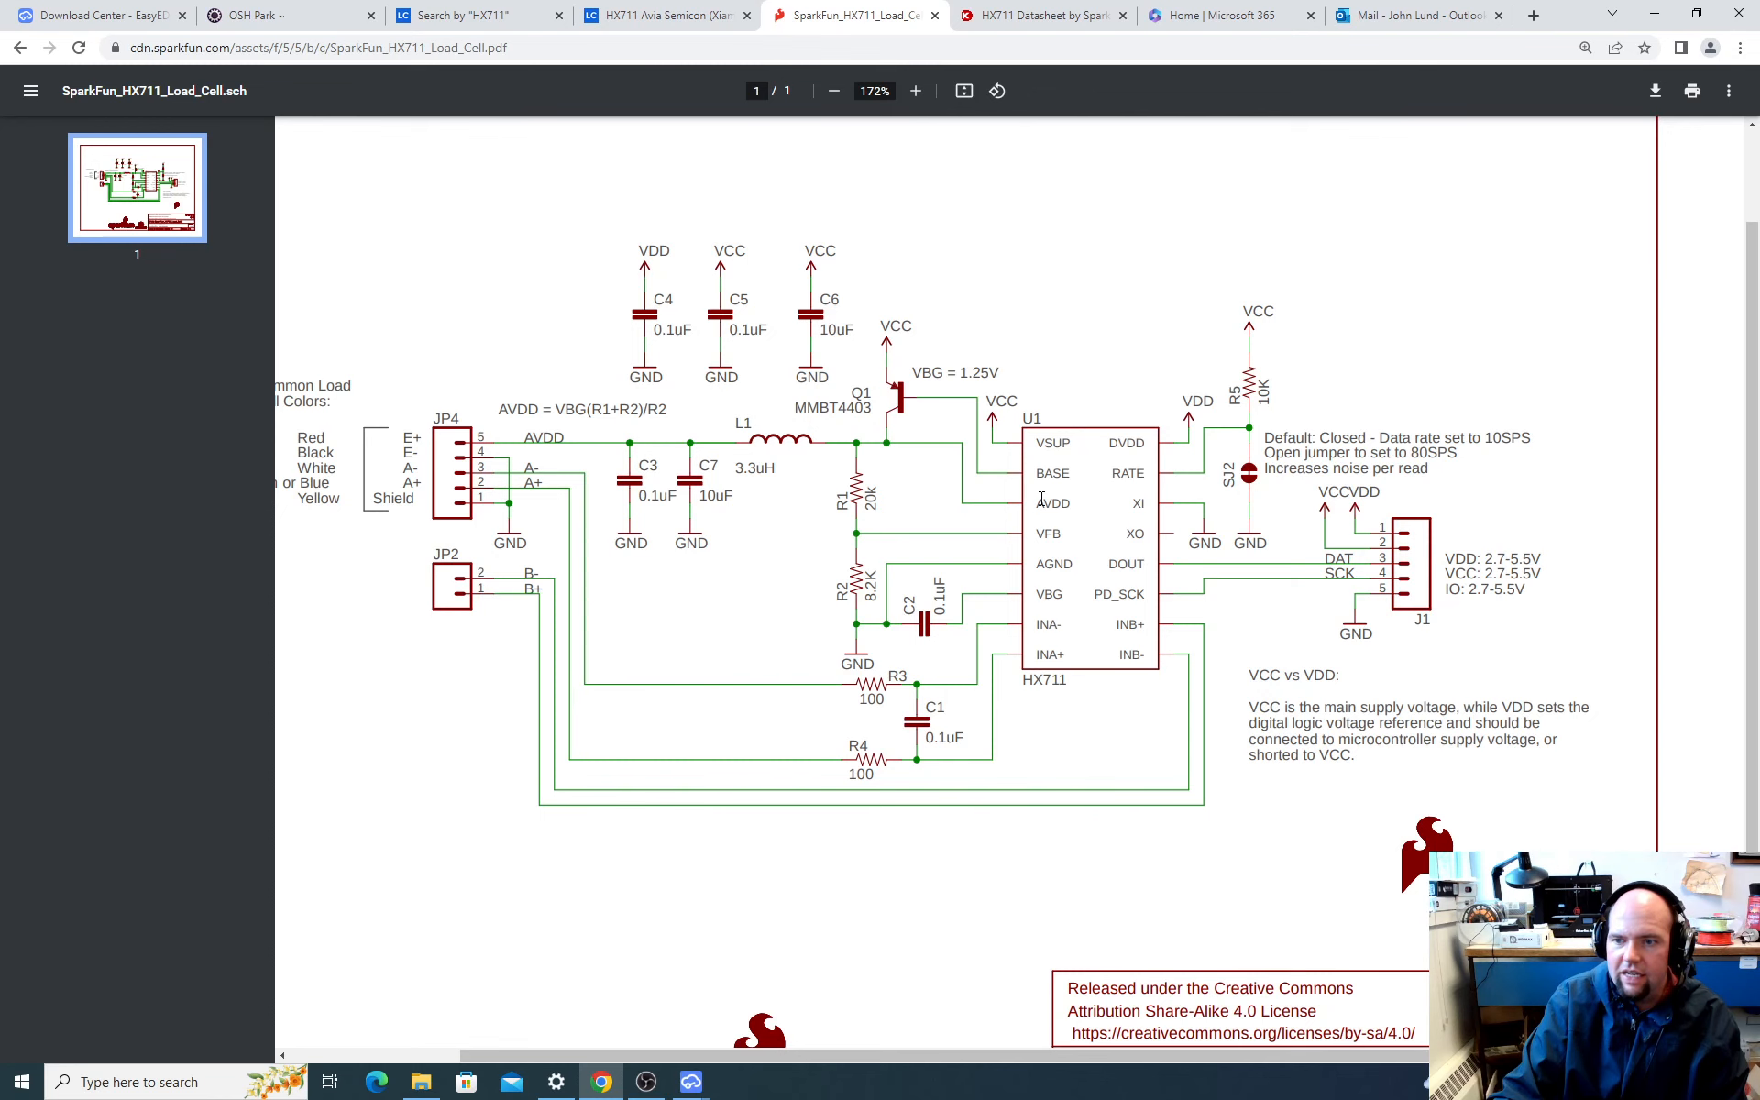
{"action": "key", "text": "alt+Tab"}
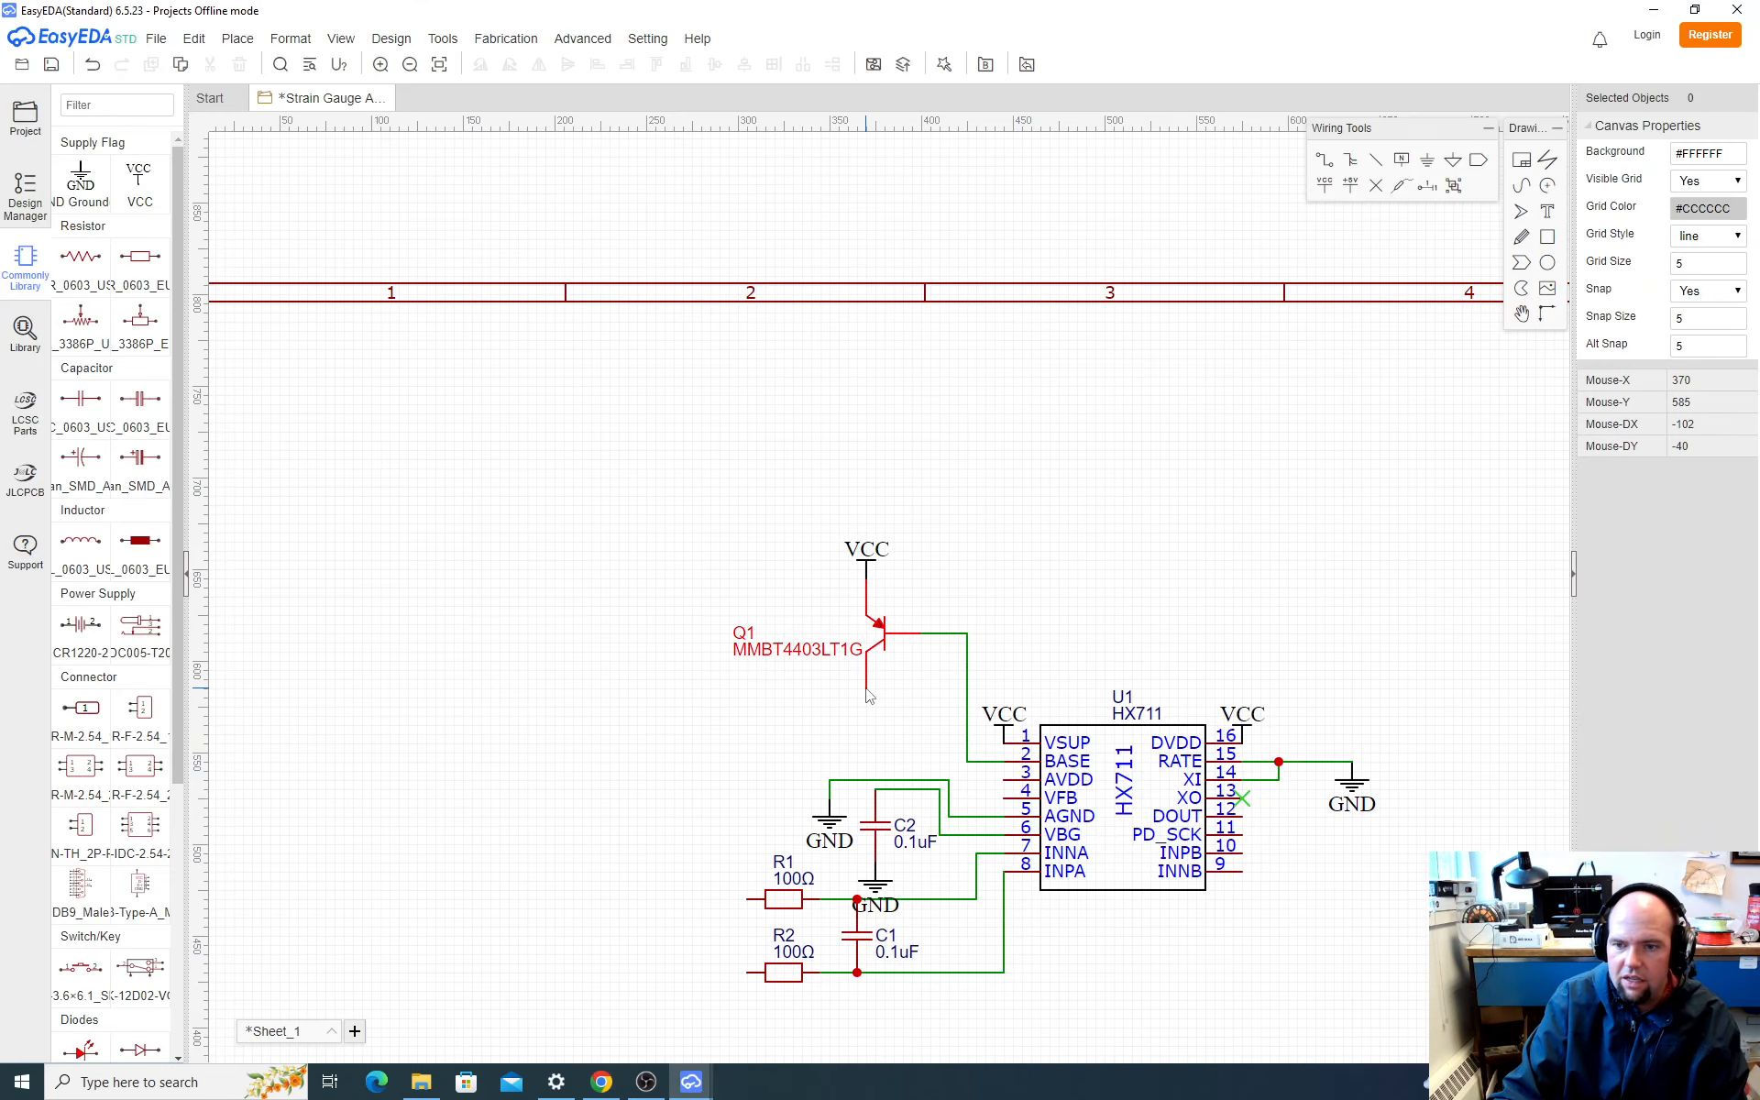
{"action": "left_click", "coordinate": [867, 689]}
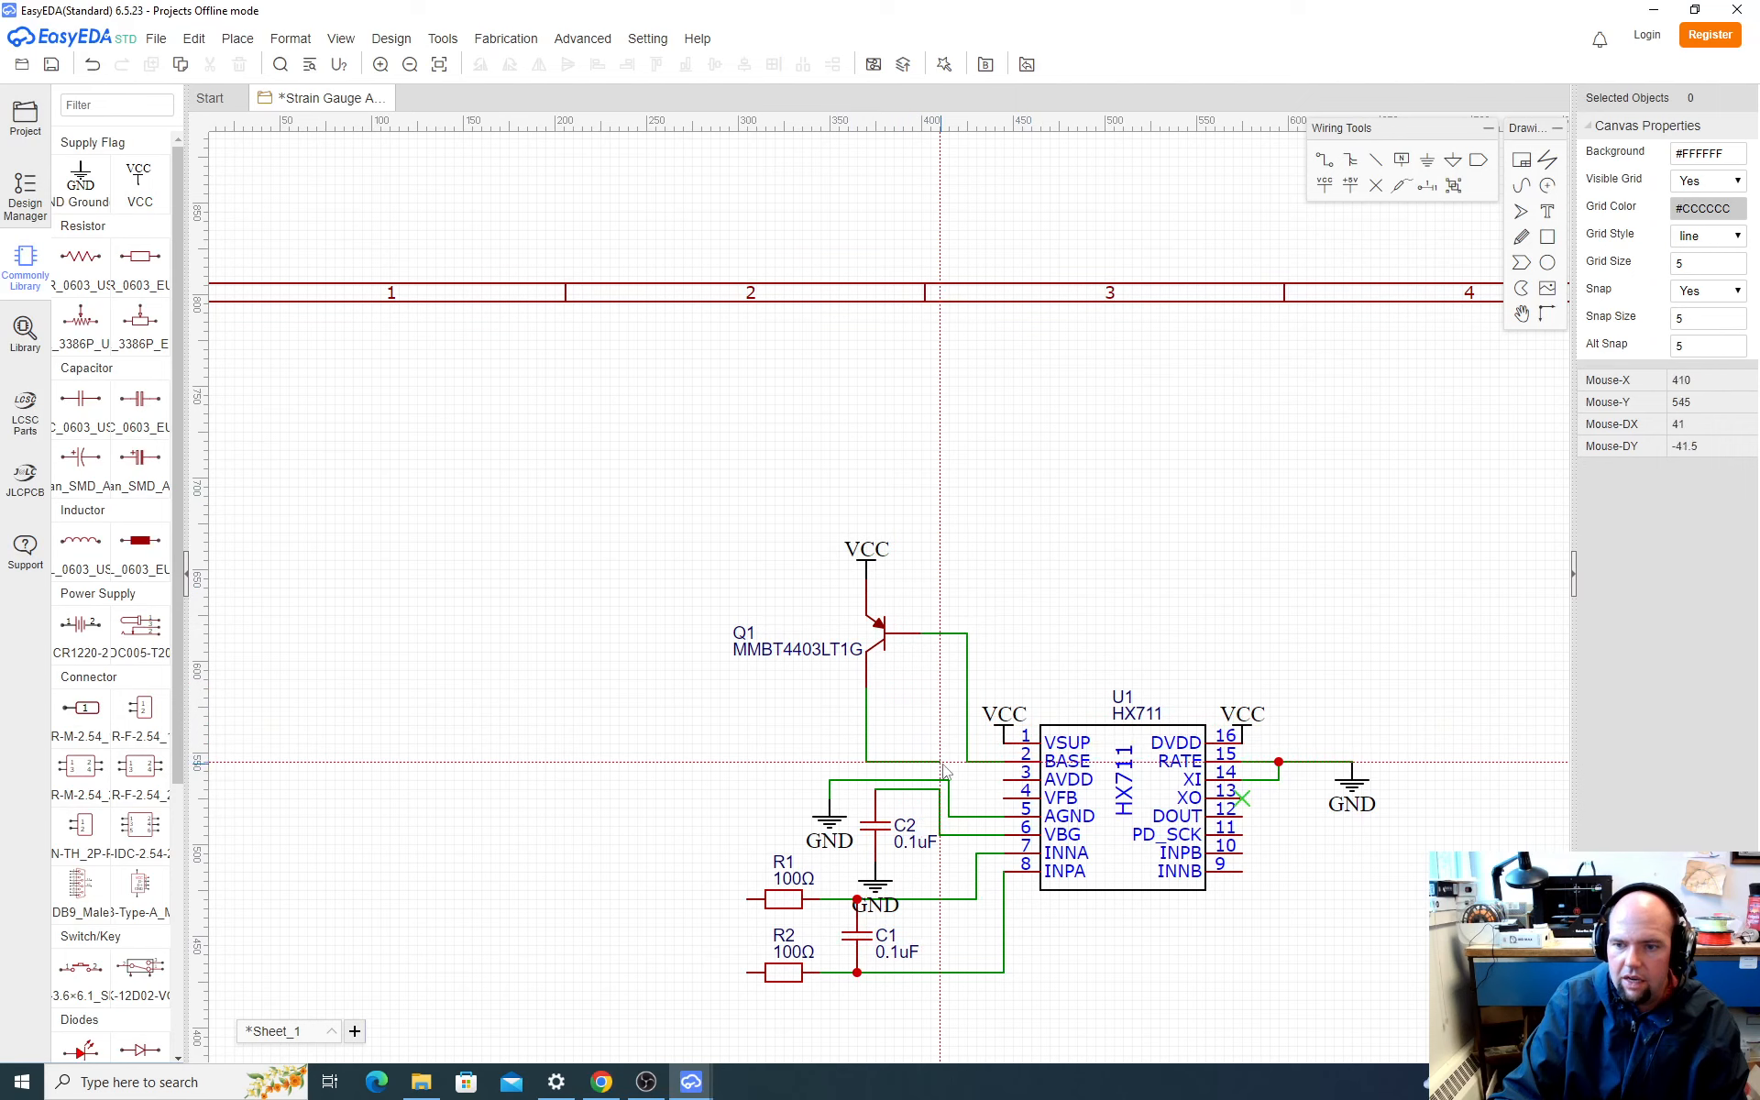
{"action": "left_click", "coordinate": [982, 774]}
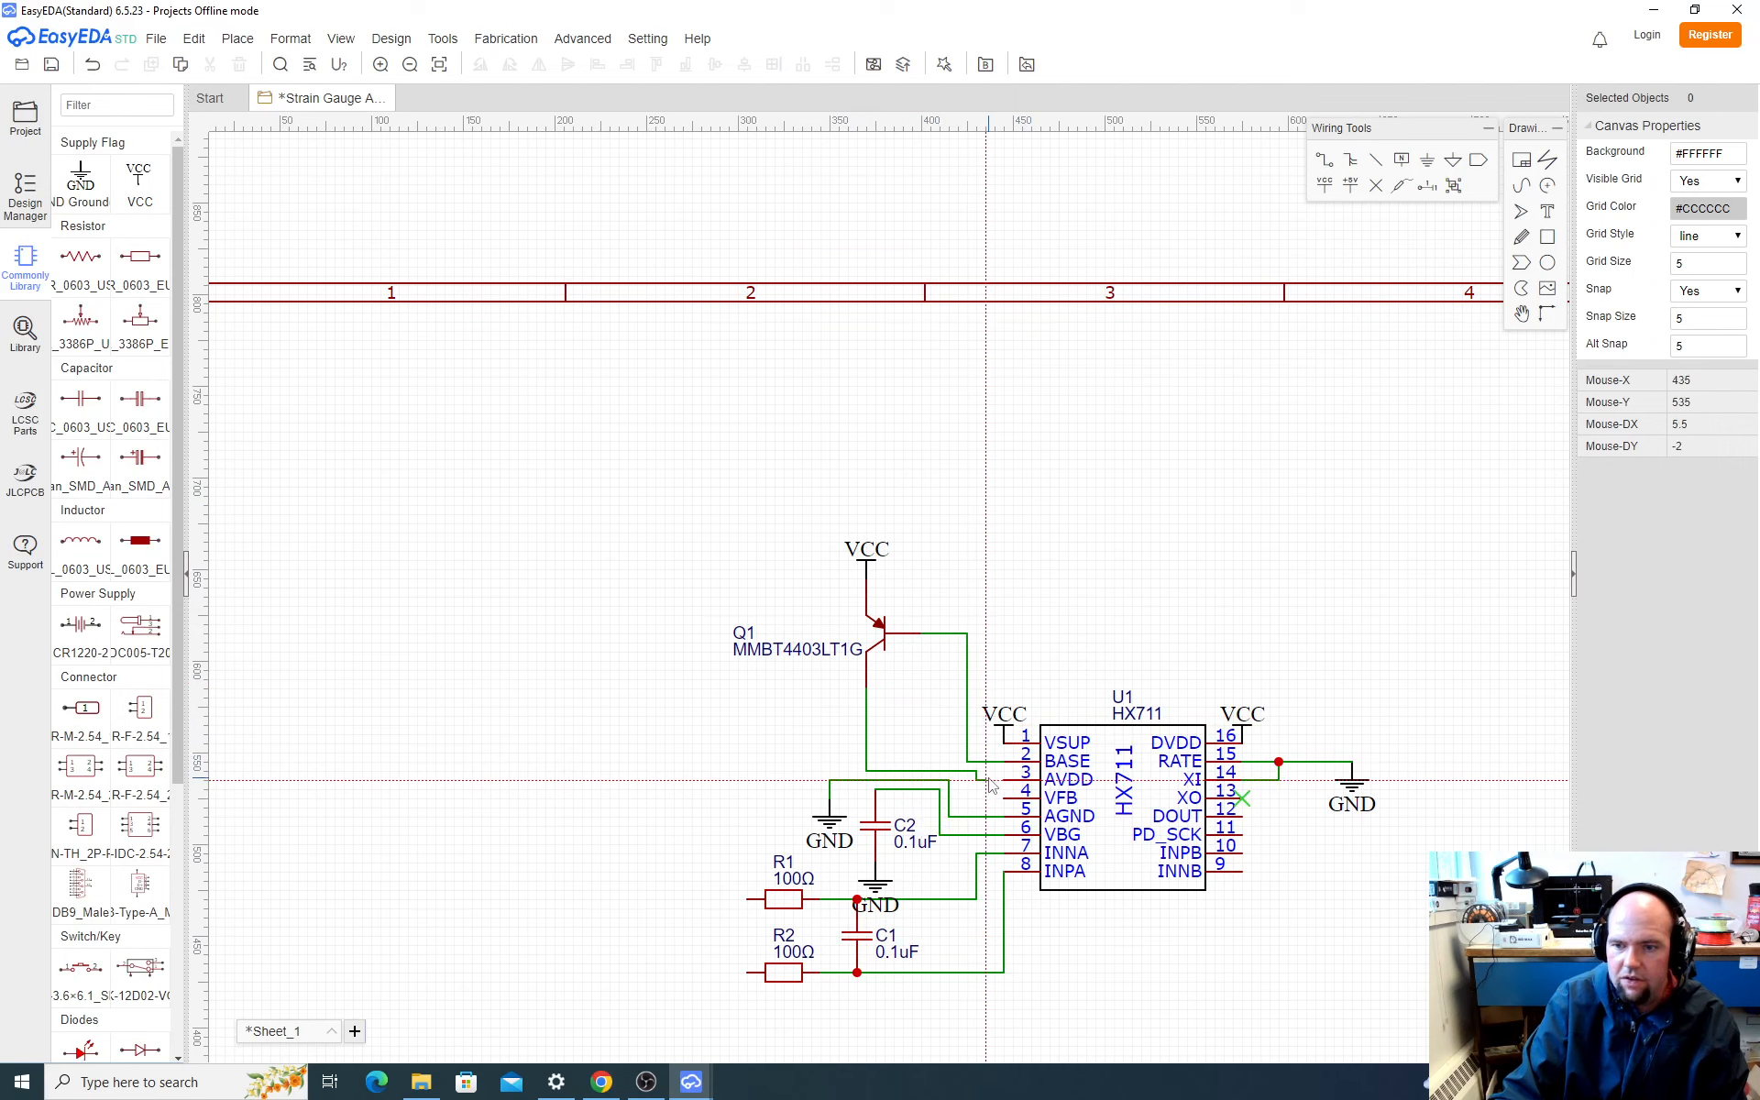
{"action": "left_click", "coordinate": [1004, 781]}
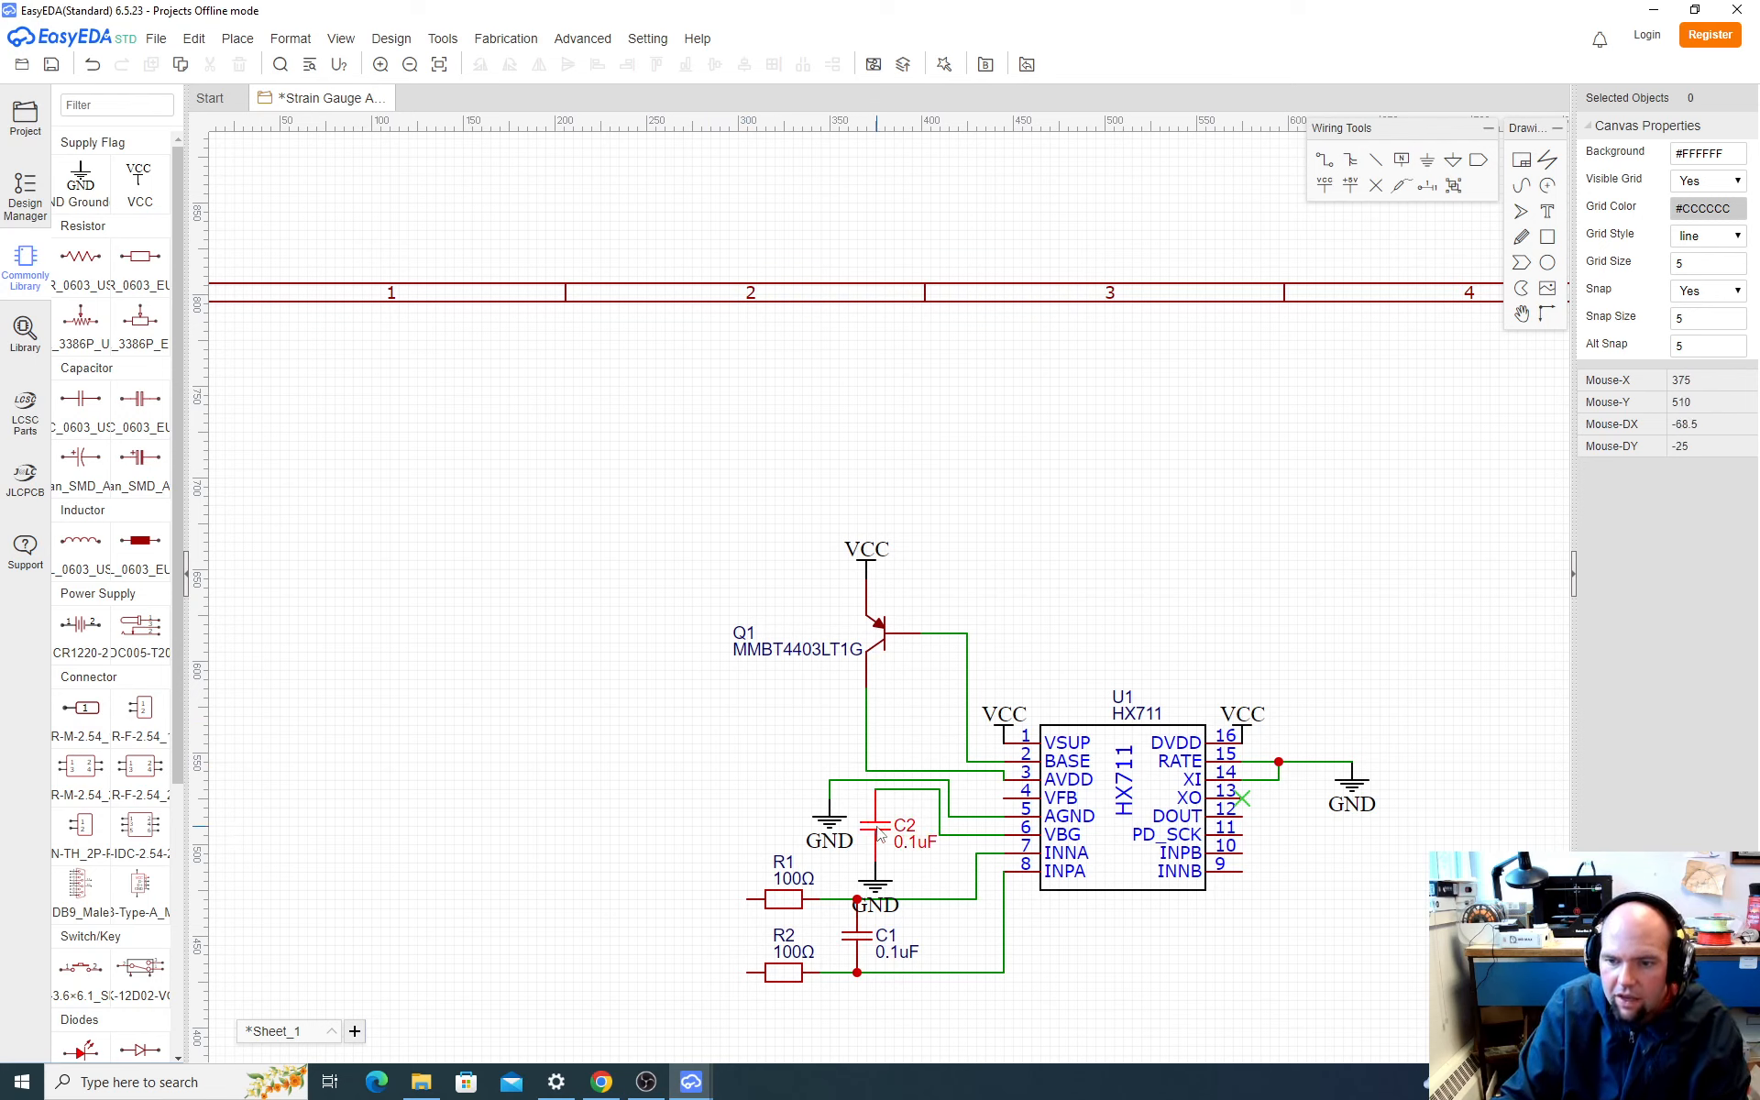
Step: Move the GND flag wired to U1's AGND pin well to the left of R1
{"action": "left_click", "coordinate": [878, 876]}
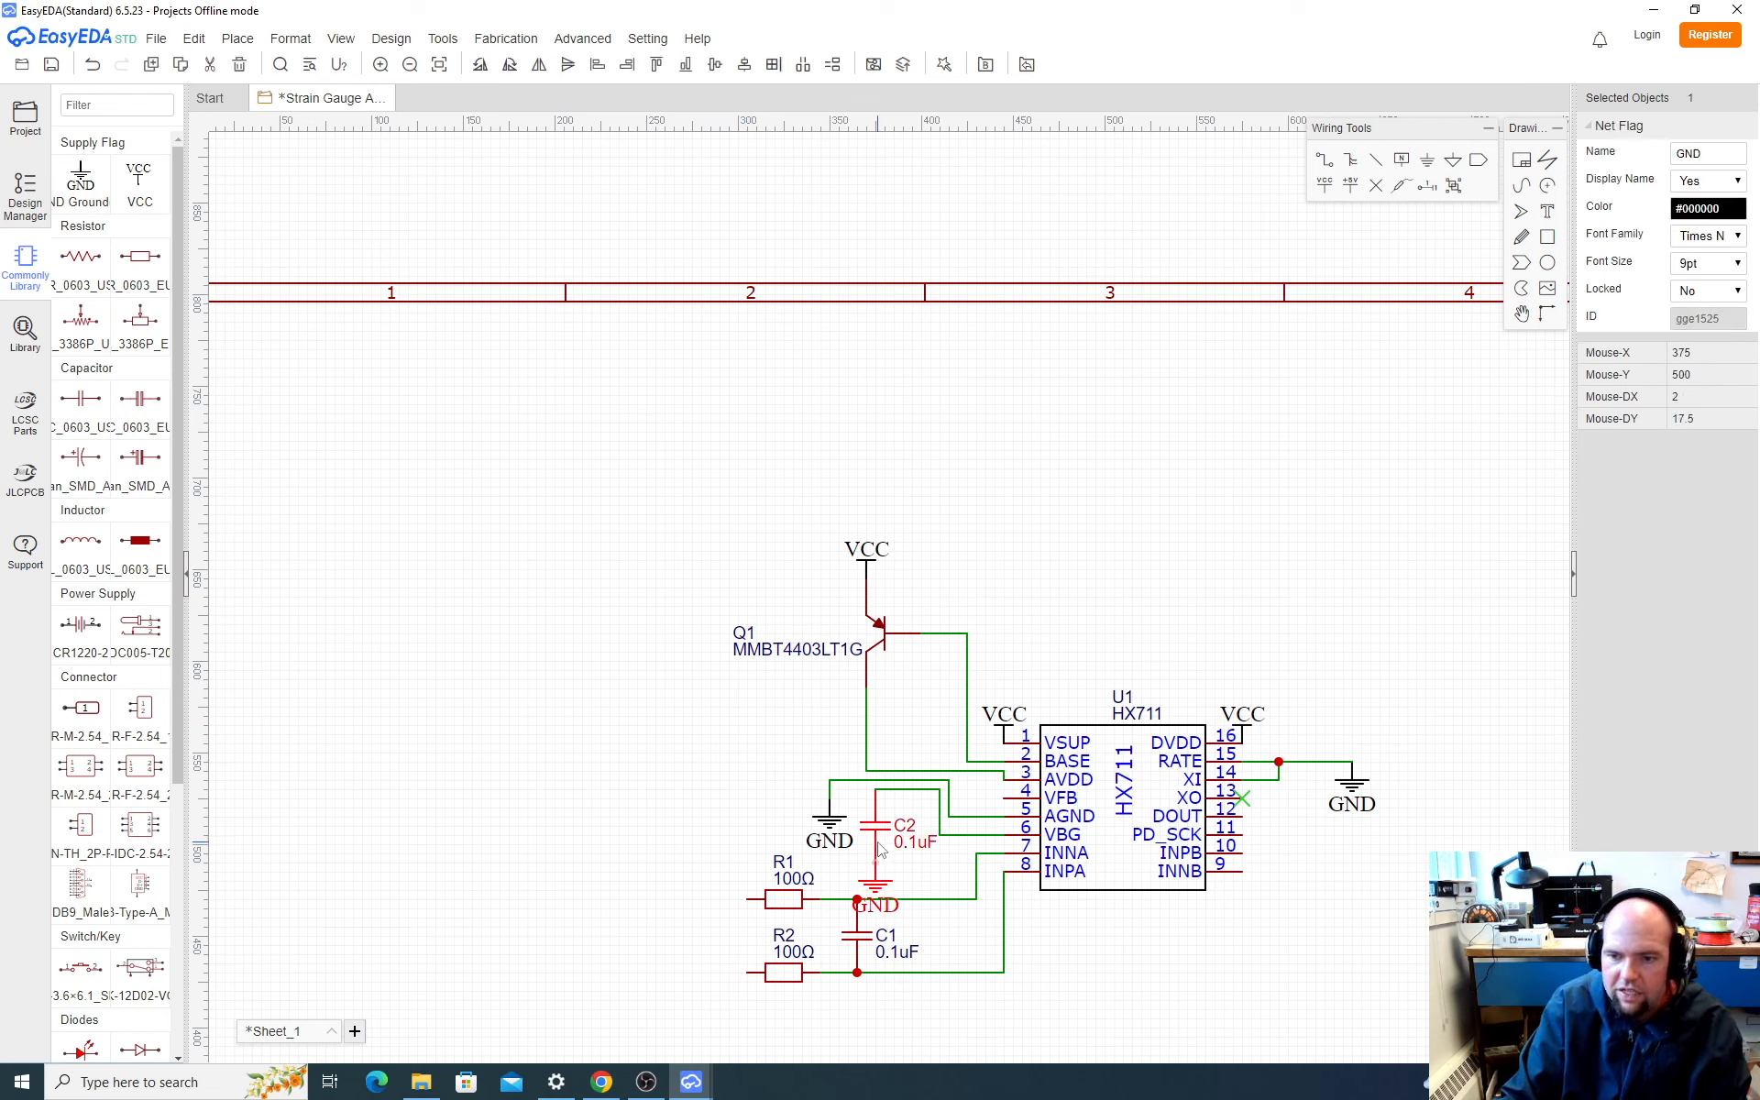
{"action": "left_click", "coordinate": [830, 821]}
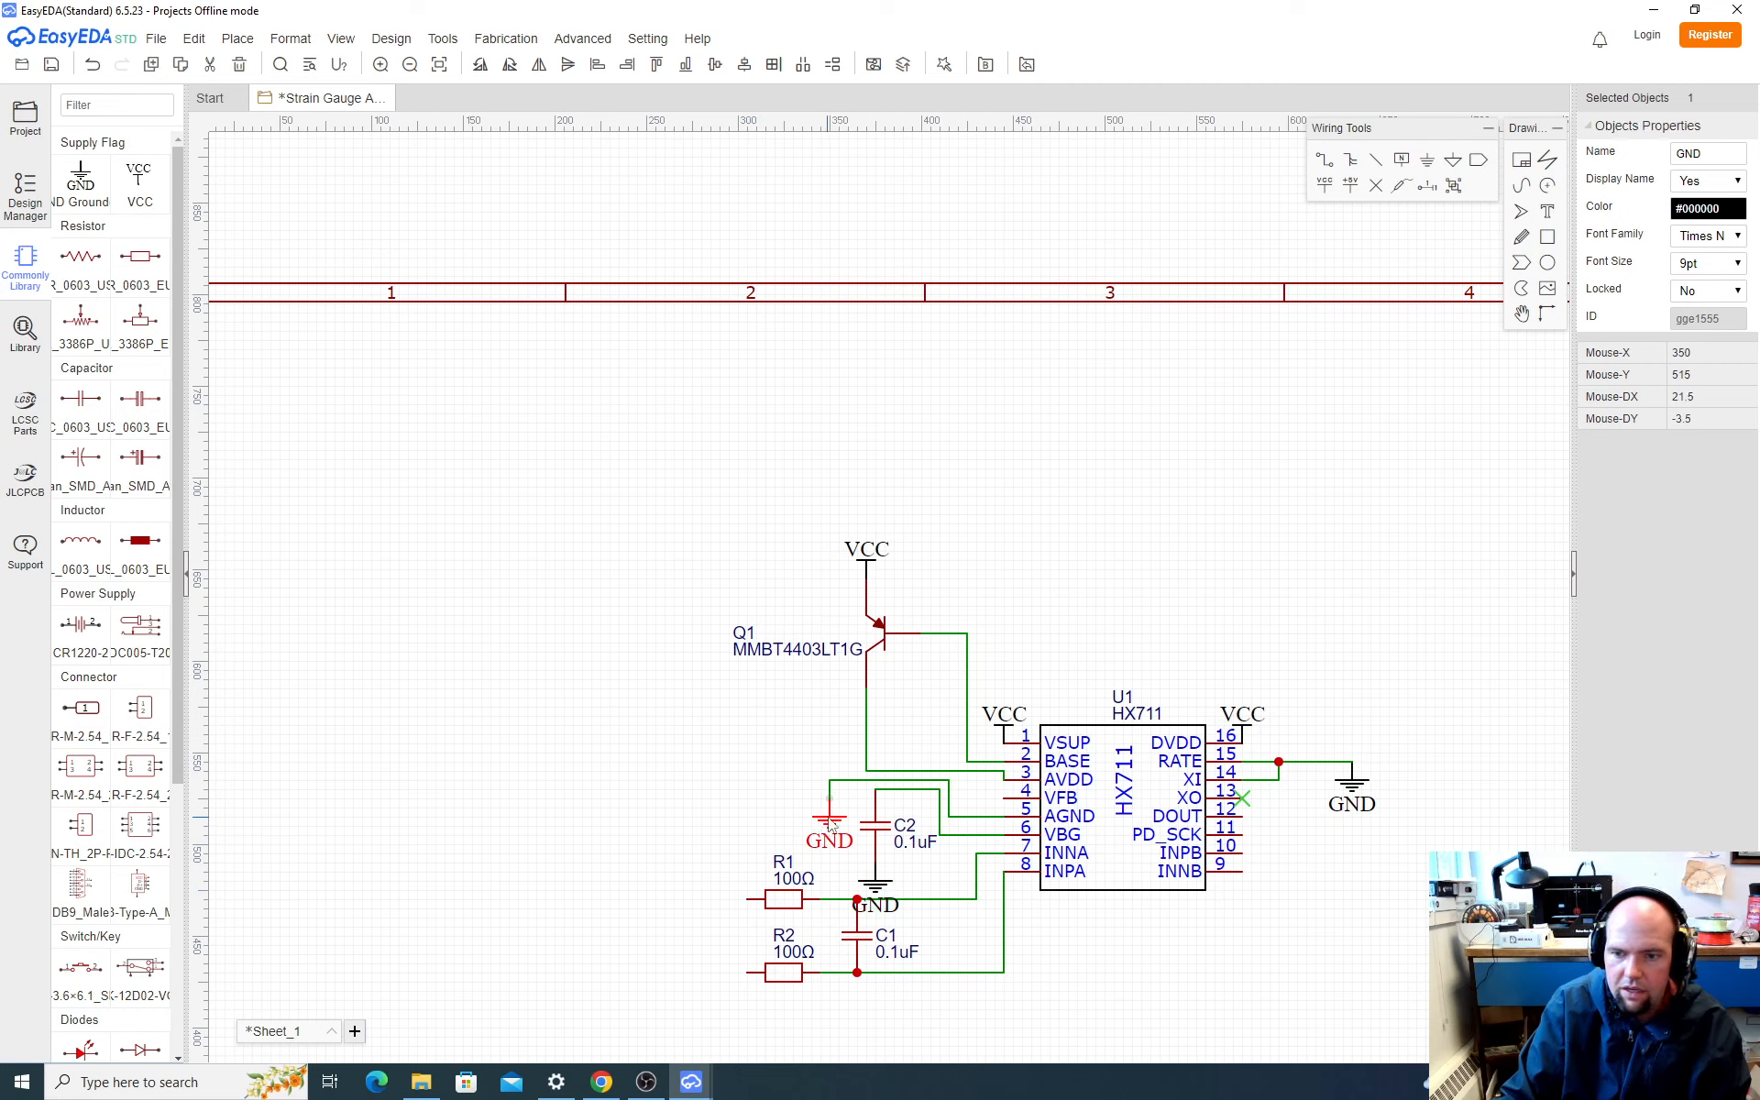
{"action": "left_click_drag", "start_coordinate": [830, 812], "coordinate": [619, 844]}
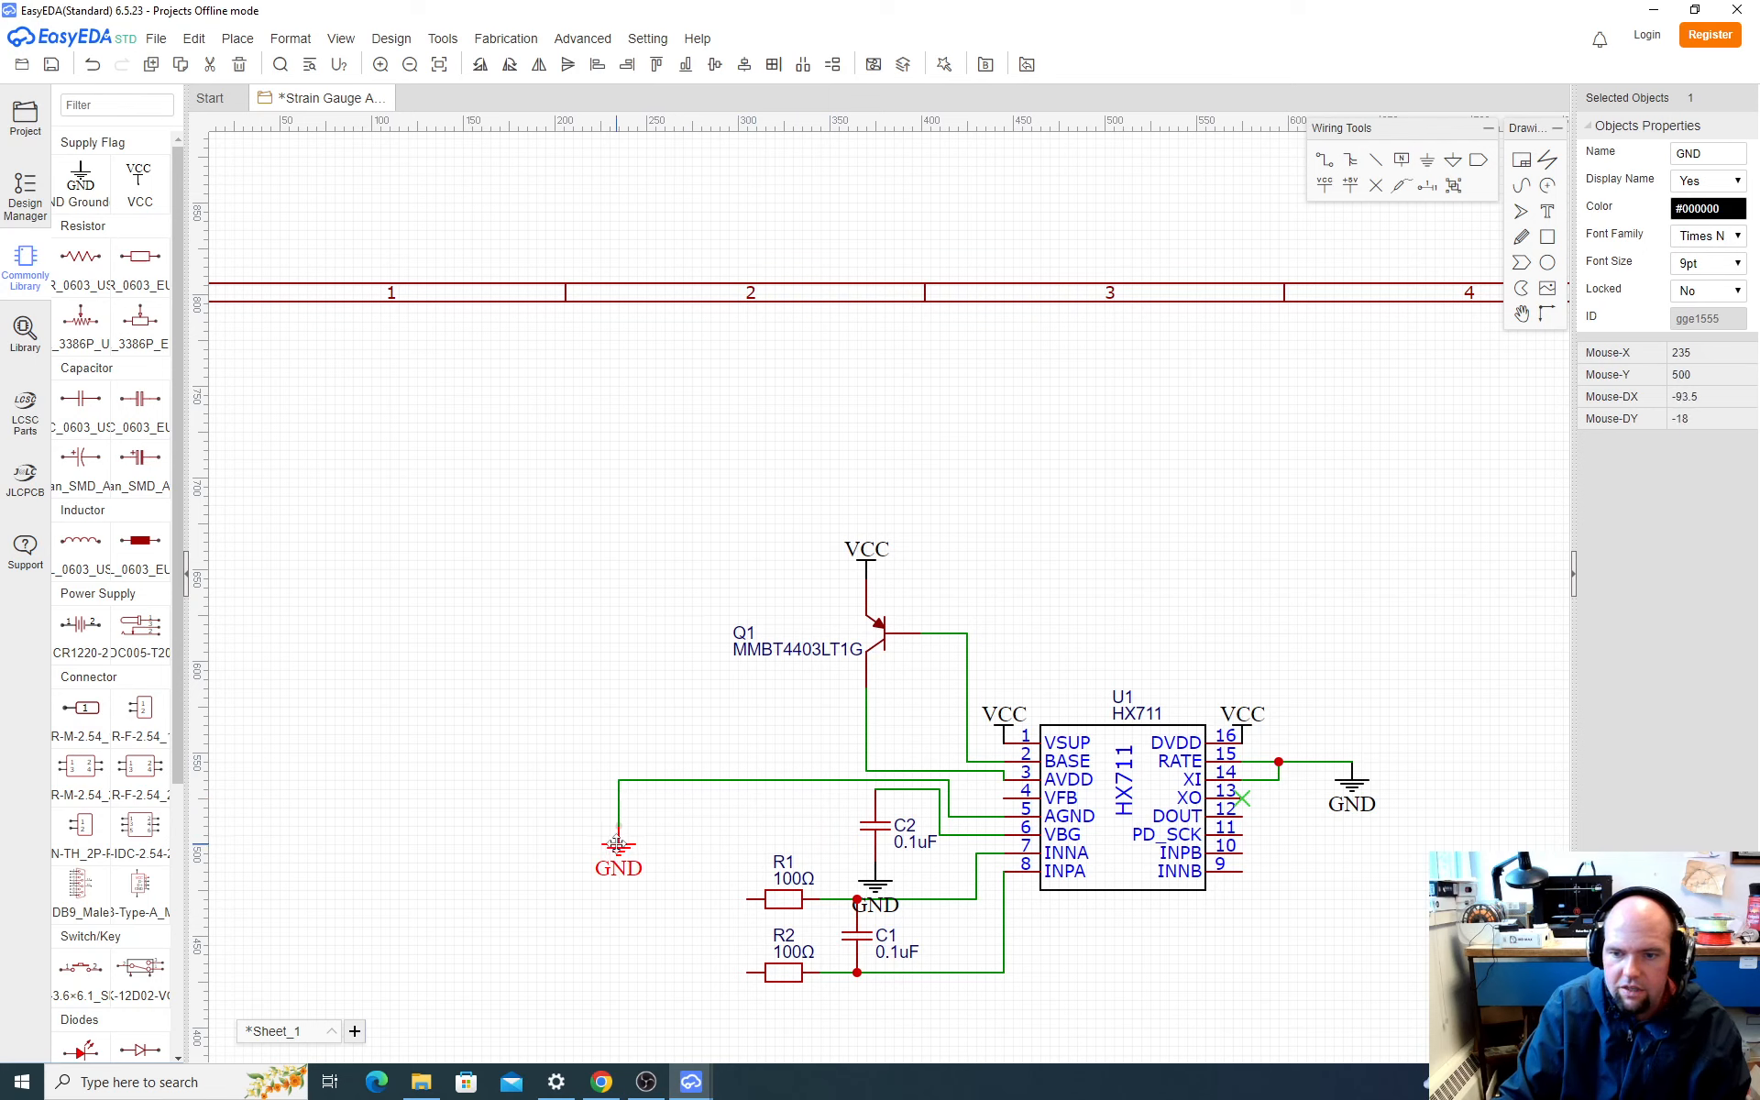
Step: Move C2 left beside the AGND ground flag, and place C2's own GND flag directly beneath it
{"action": "left_click", "coordinate": [881, 853]}
{"action": "left_click", "coordinate": [877, 887]}
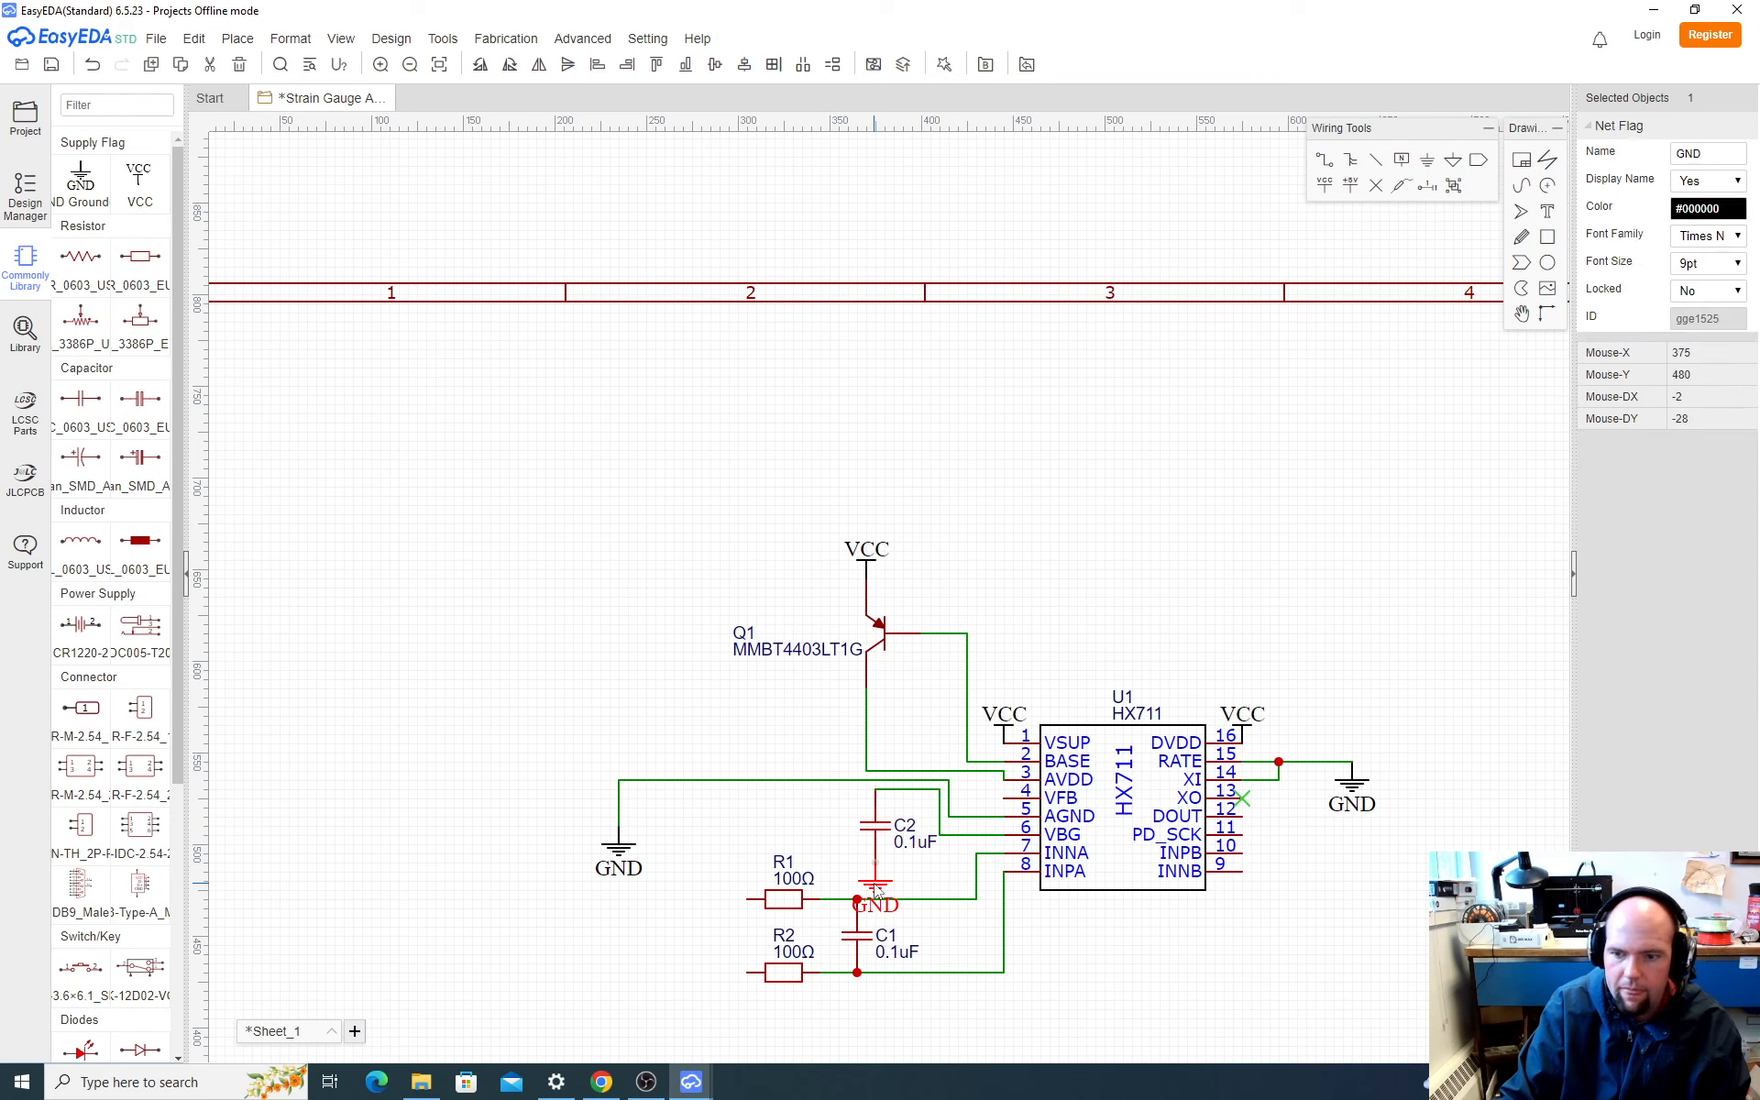
{"action": "left_click", "coordinate": [873, 835]}
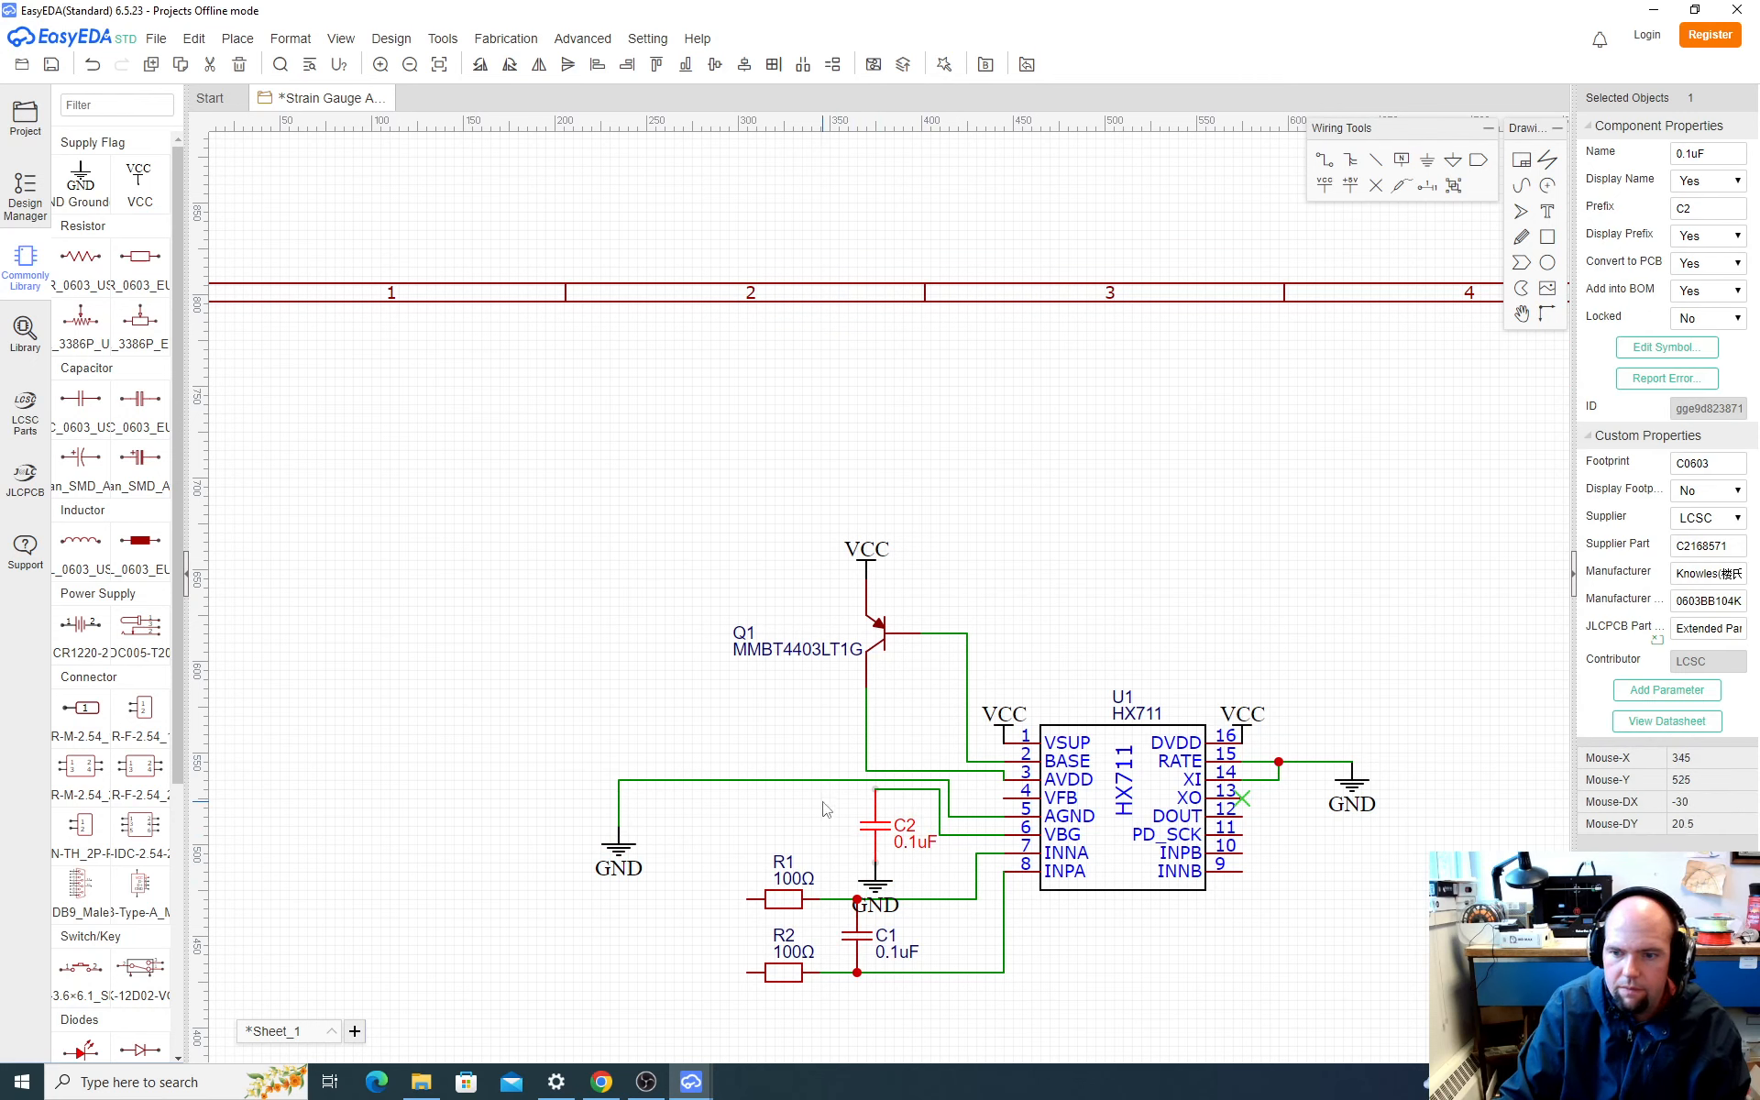
{"action": "left_click_drag", "start_coordinate": [875, 830], "coordinate": [666, 831]}
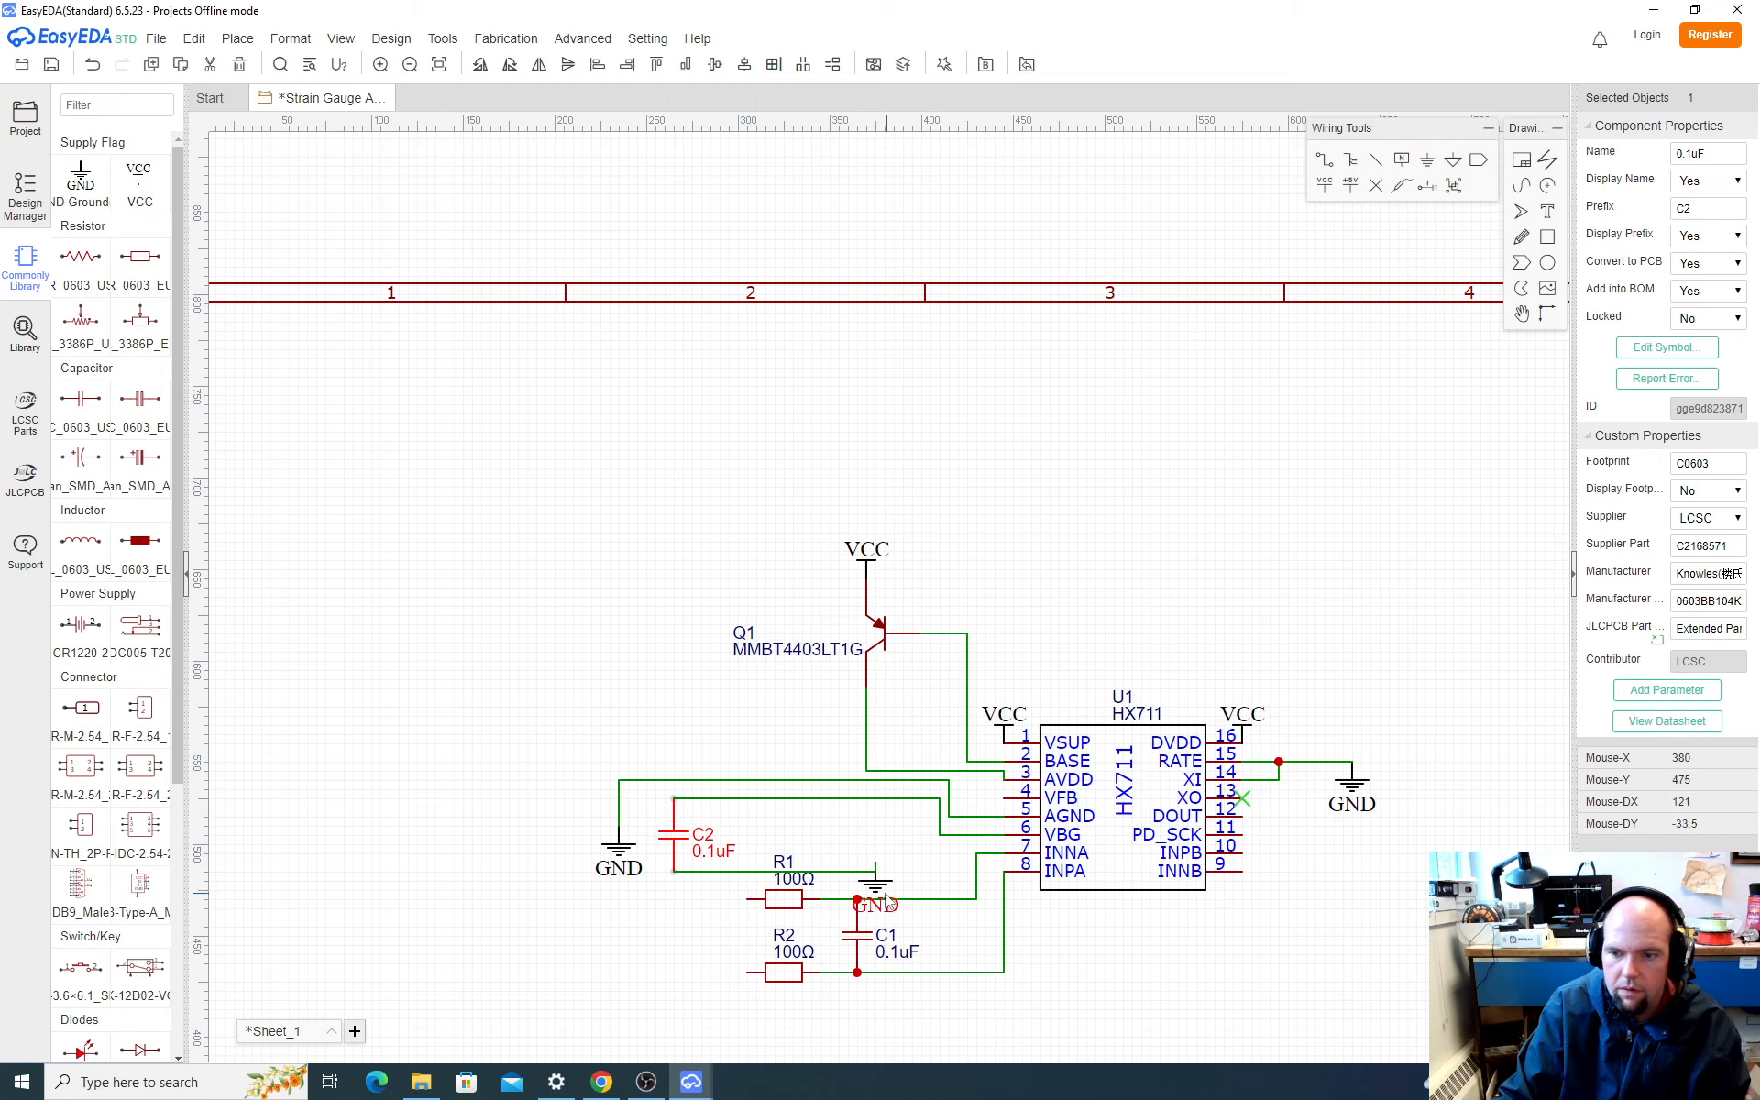
{"action": "left_click_drag", "start_coordinate": [885, 903], "coordinate": [675, 909]}
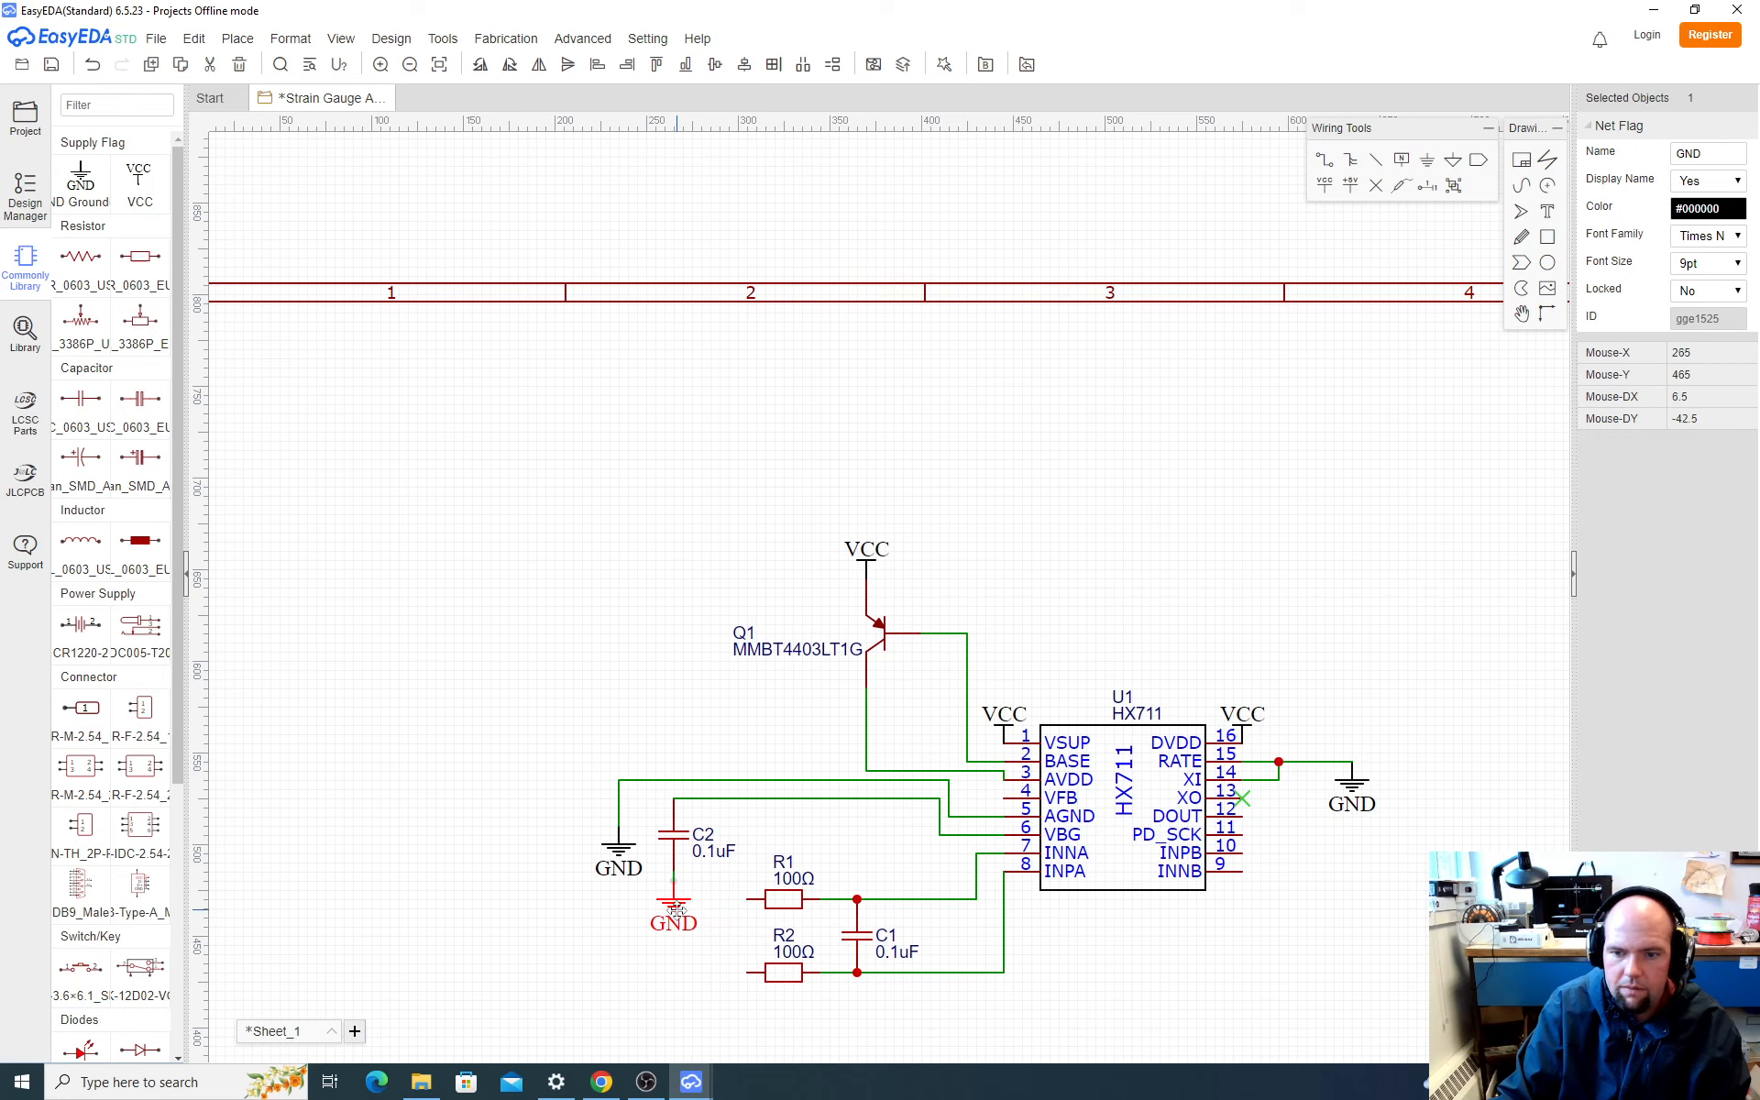
Step: Shift the horizontal segment of the AGND wire slightly down, away from the AVDD wire
{"action": "left_click", "coordinate": [849, 782]}
{"action": "left_click_drag", "start_coordinate": [849, 787], "coordinate": [849, 796]}
{"action": "left_click", "coordinate": [1132, 919]}
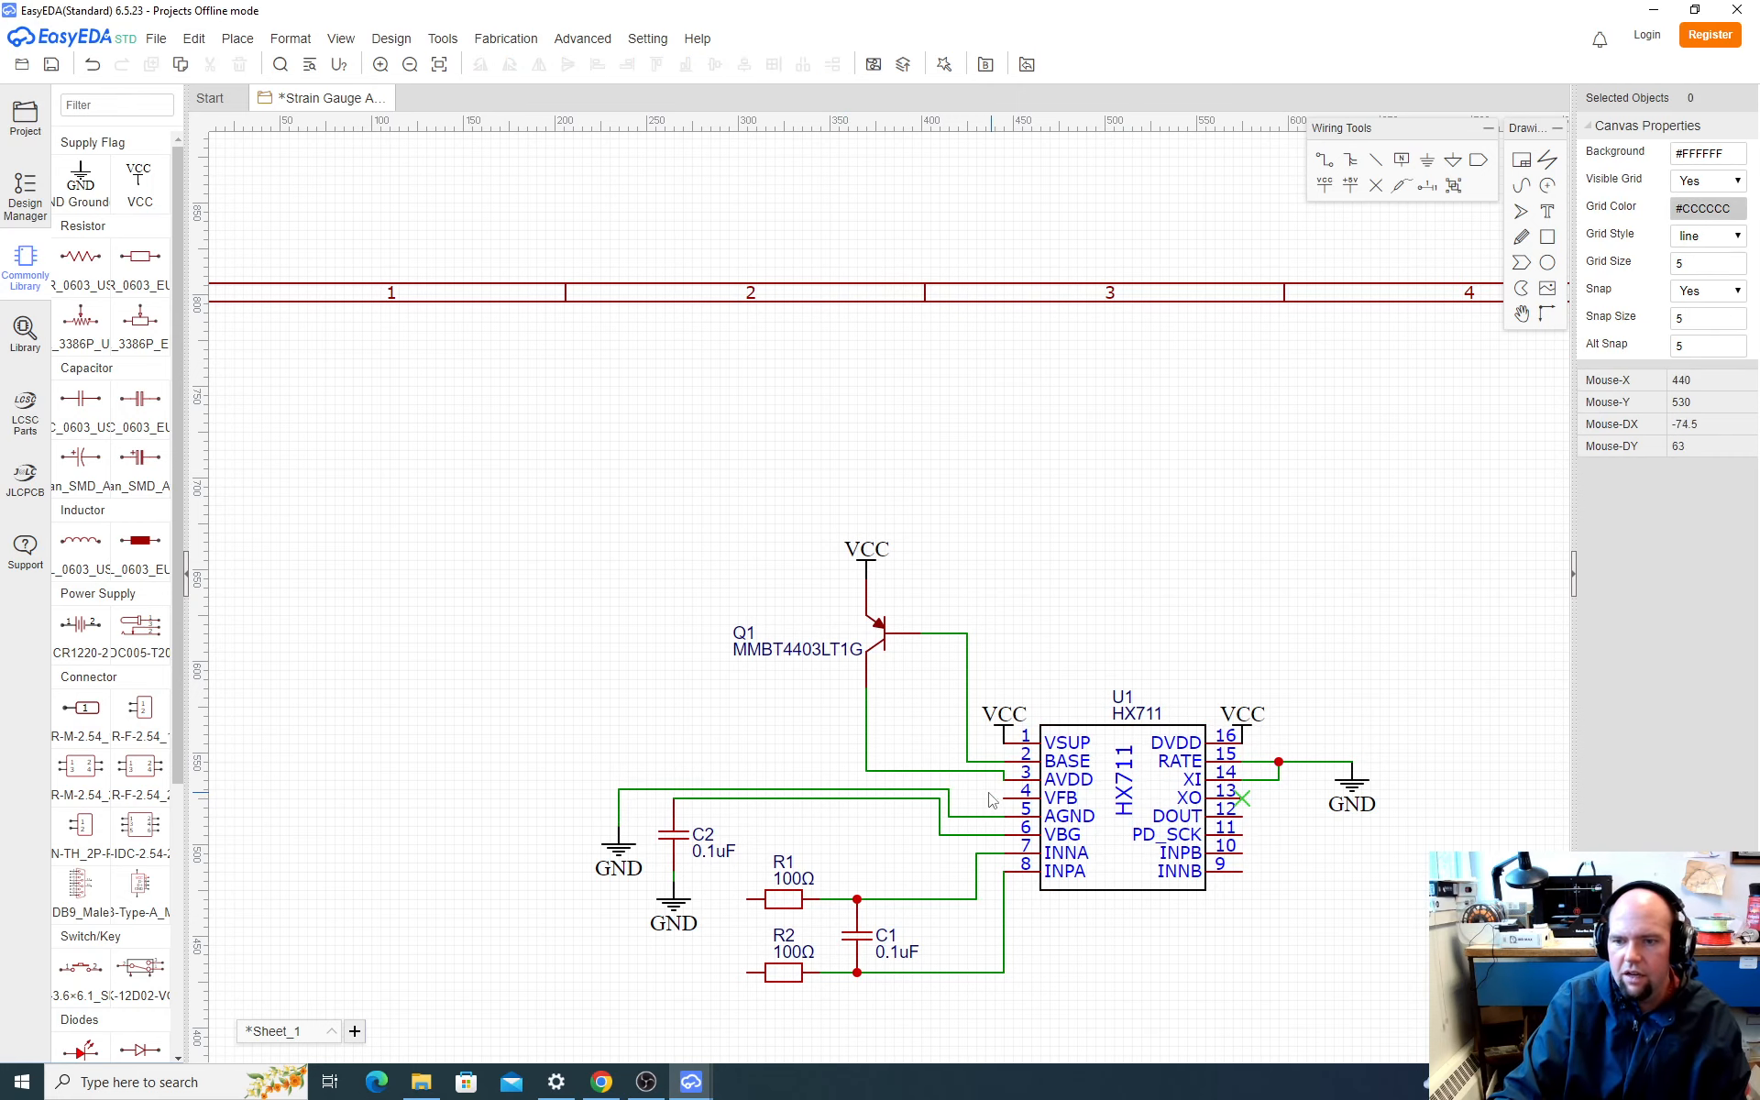
Step: Switch to the browser and compare L1 in SparkFun's schematic with the 3.3uH inductor in the emailed order list
{"action": "key", "text": "alt+Tab"}
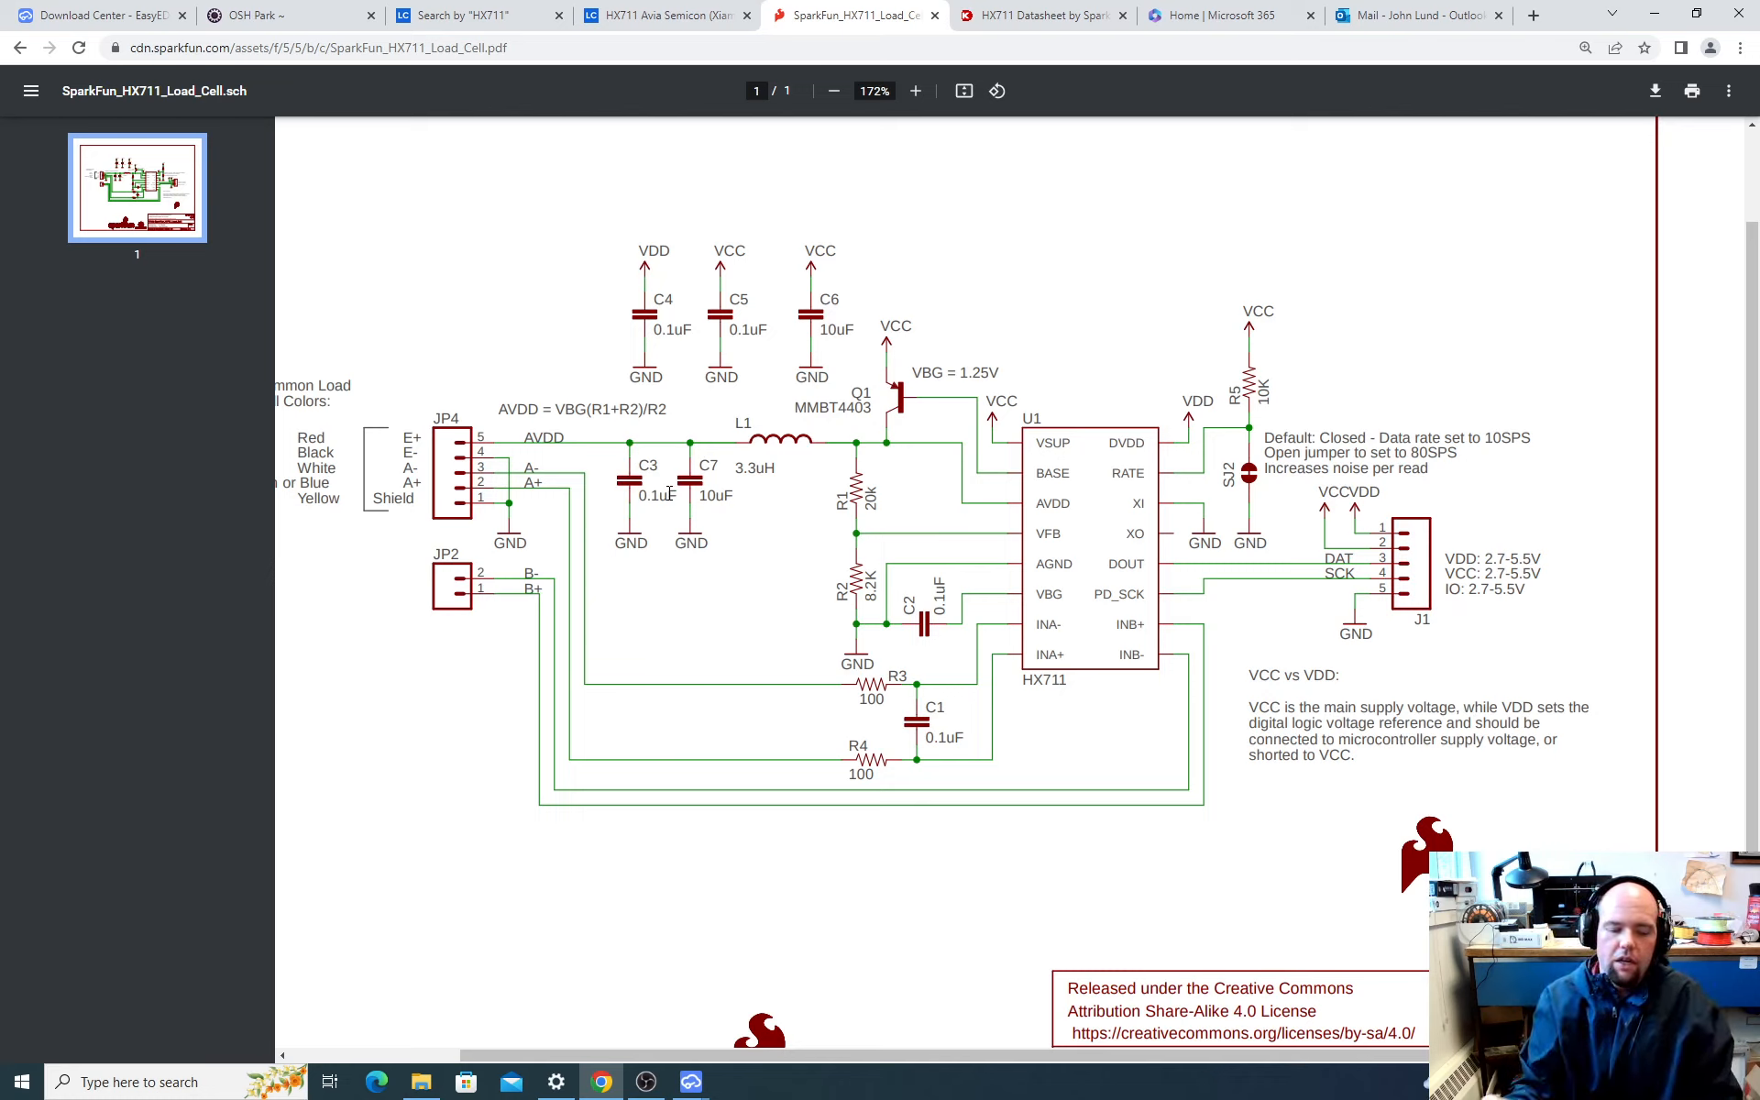
{"action": "left_click", "coordinate": [1225, 15]}
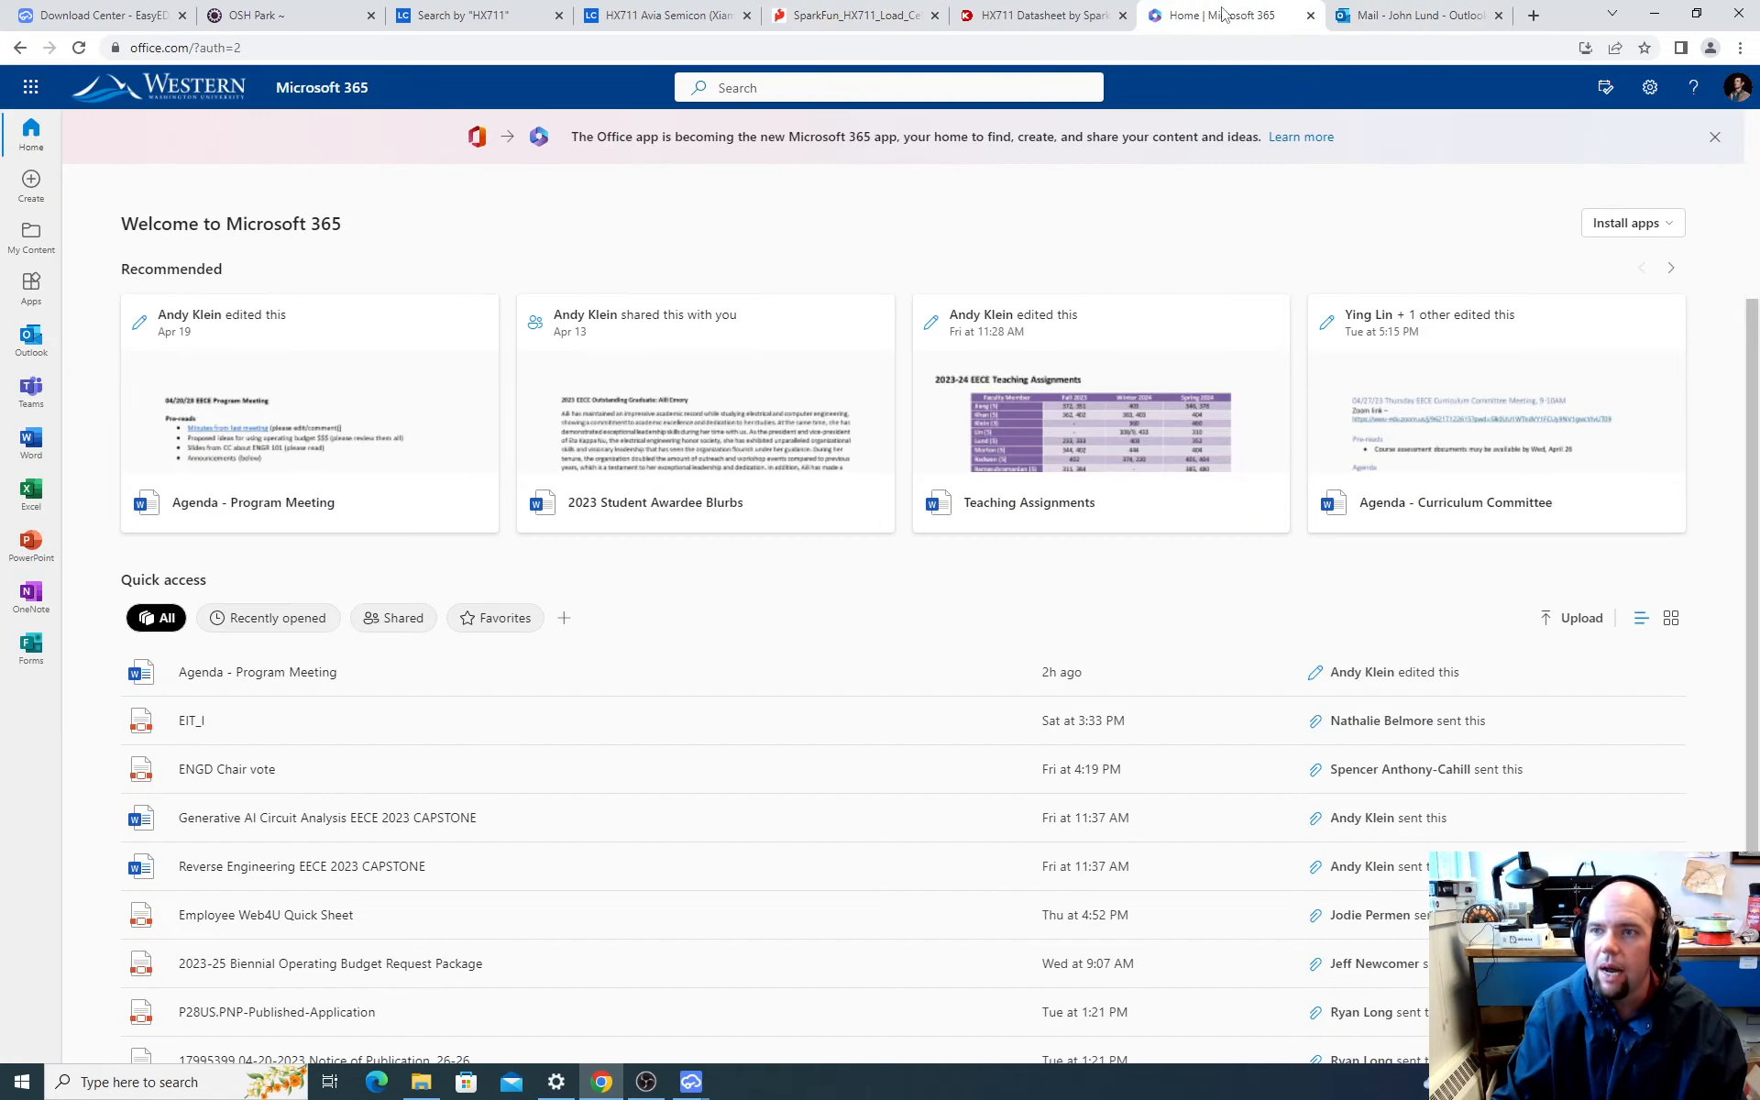
{"action": "left_click", "coordinate": [1400, 11]}
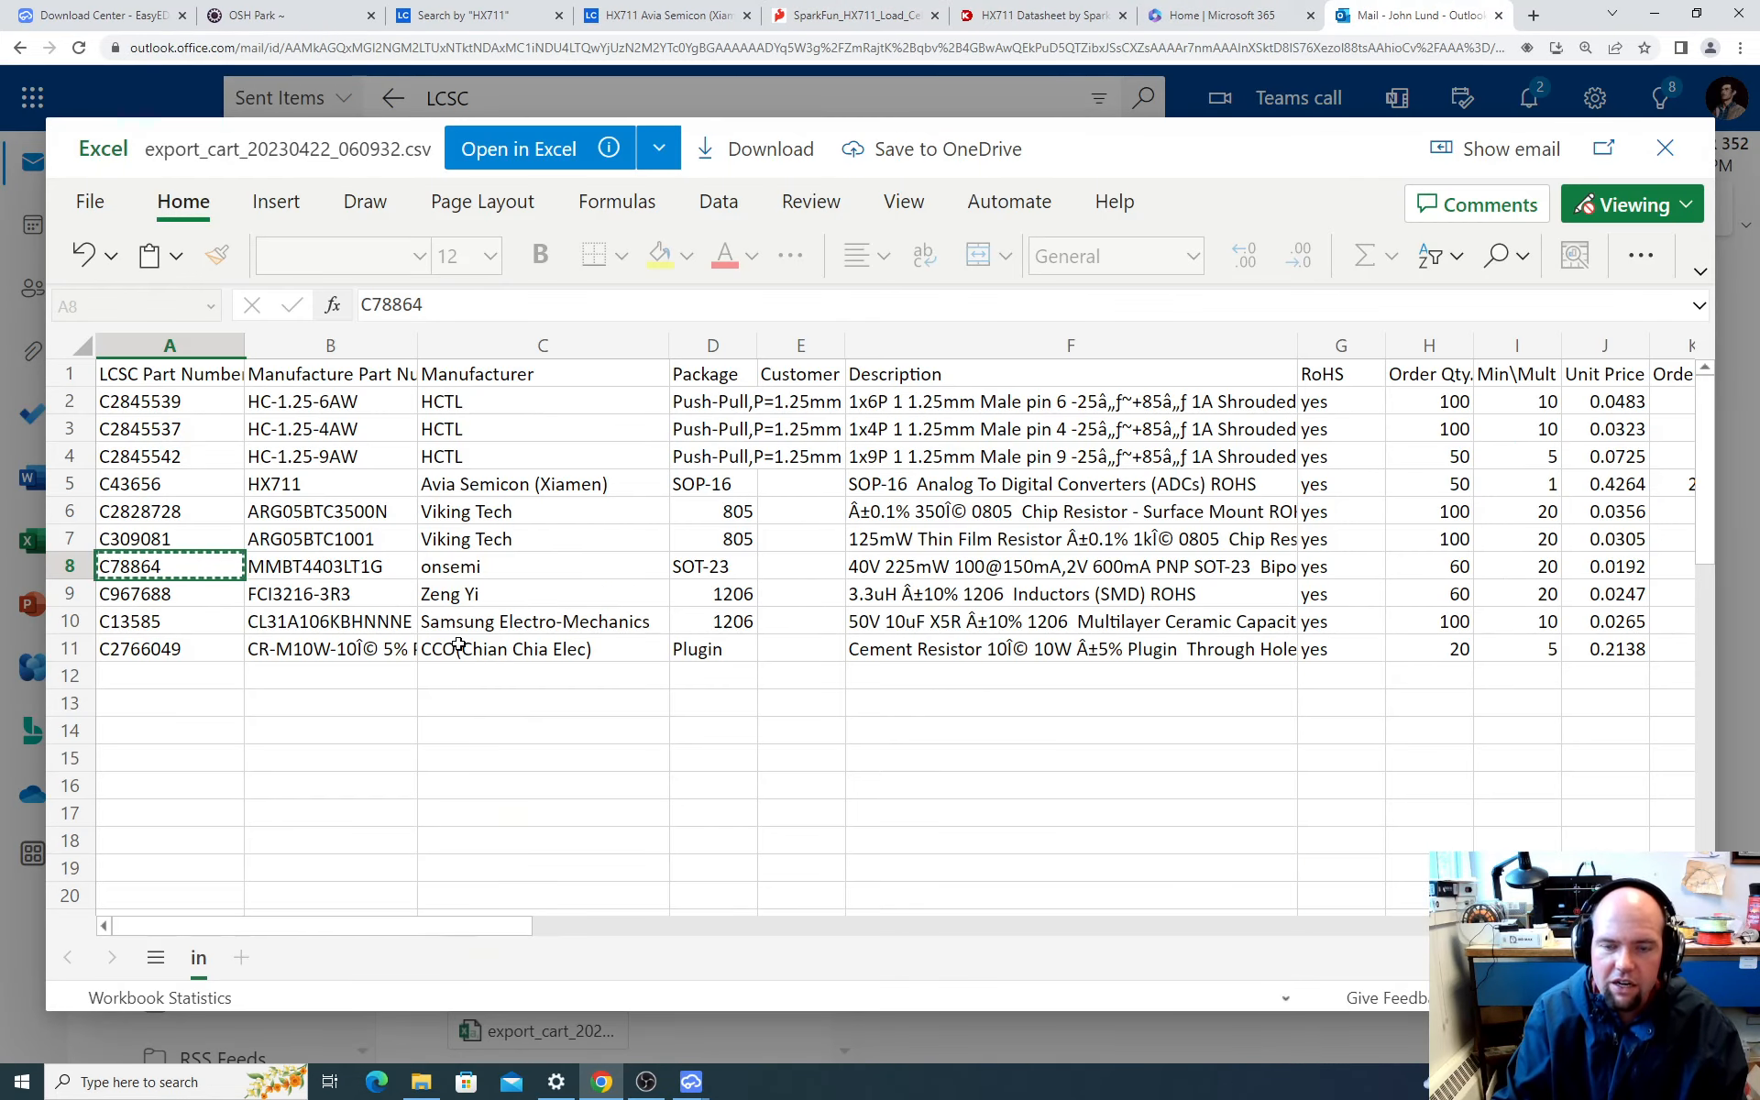
{"action": "left_click", "coordinate": [949, 597]}
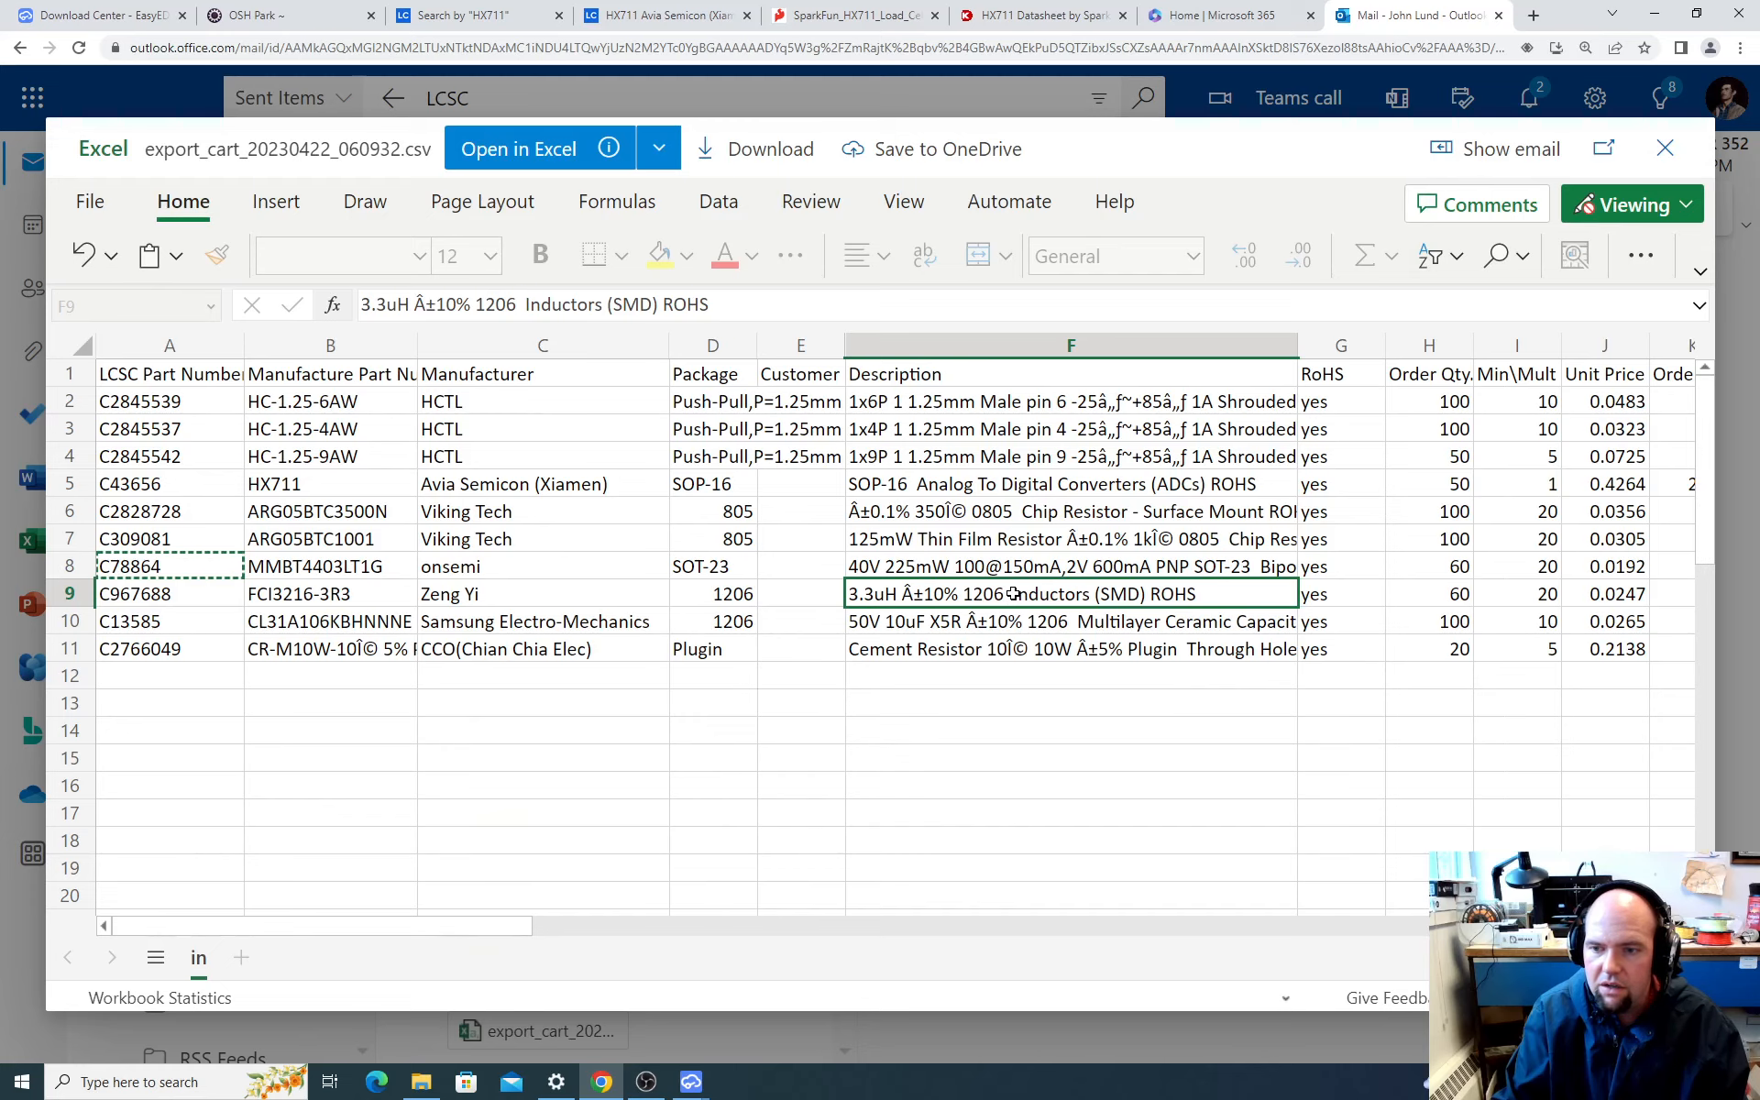
{"action": "left_click", "coordinate": [843, 16]}
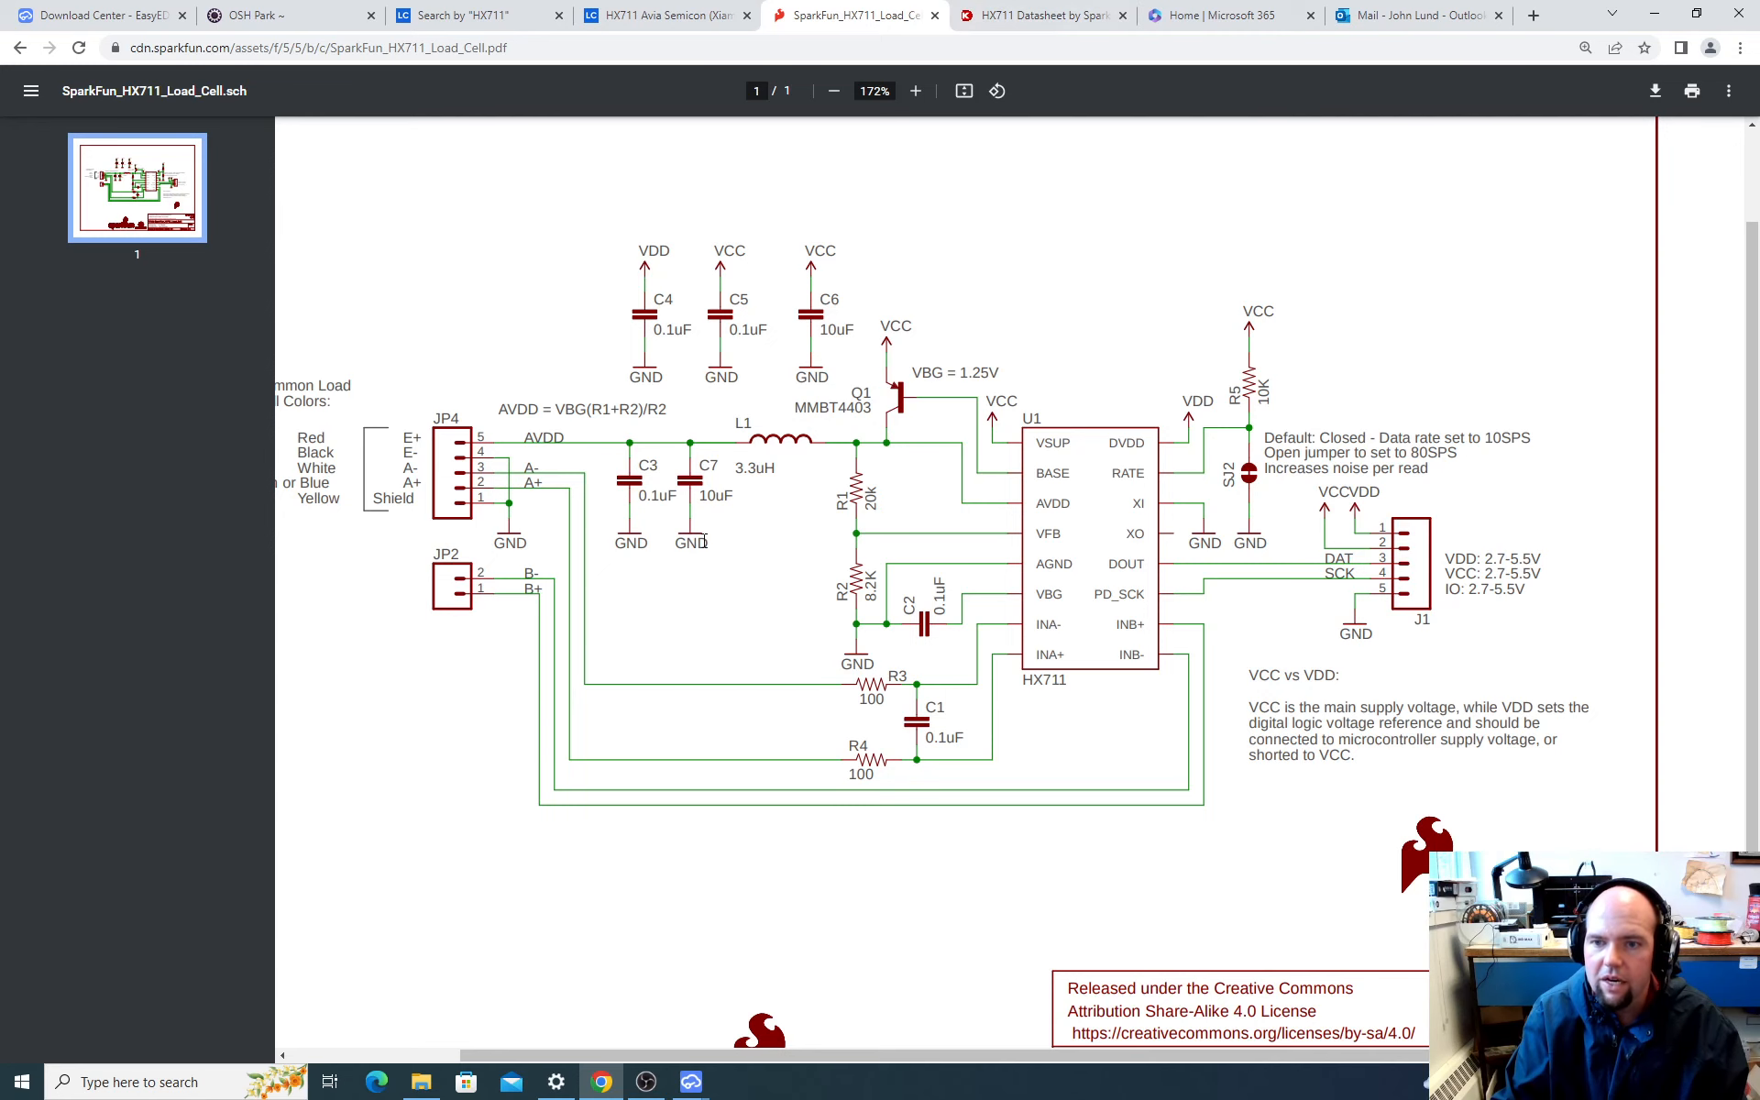
Step: Return to the order list and copy the 3.3uH inductor's LCSC part number C967688
{"action": "left_click", "coordinate": [1205, 18]}
{"action": "left_click", "coordinate": [1416, 15]}
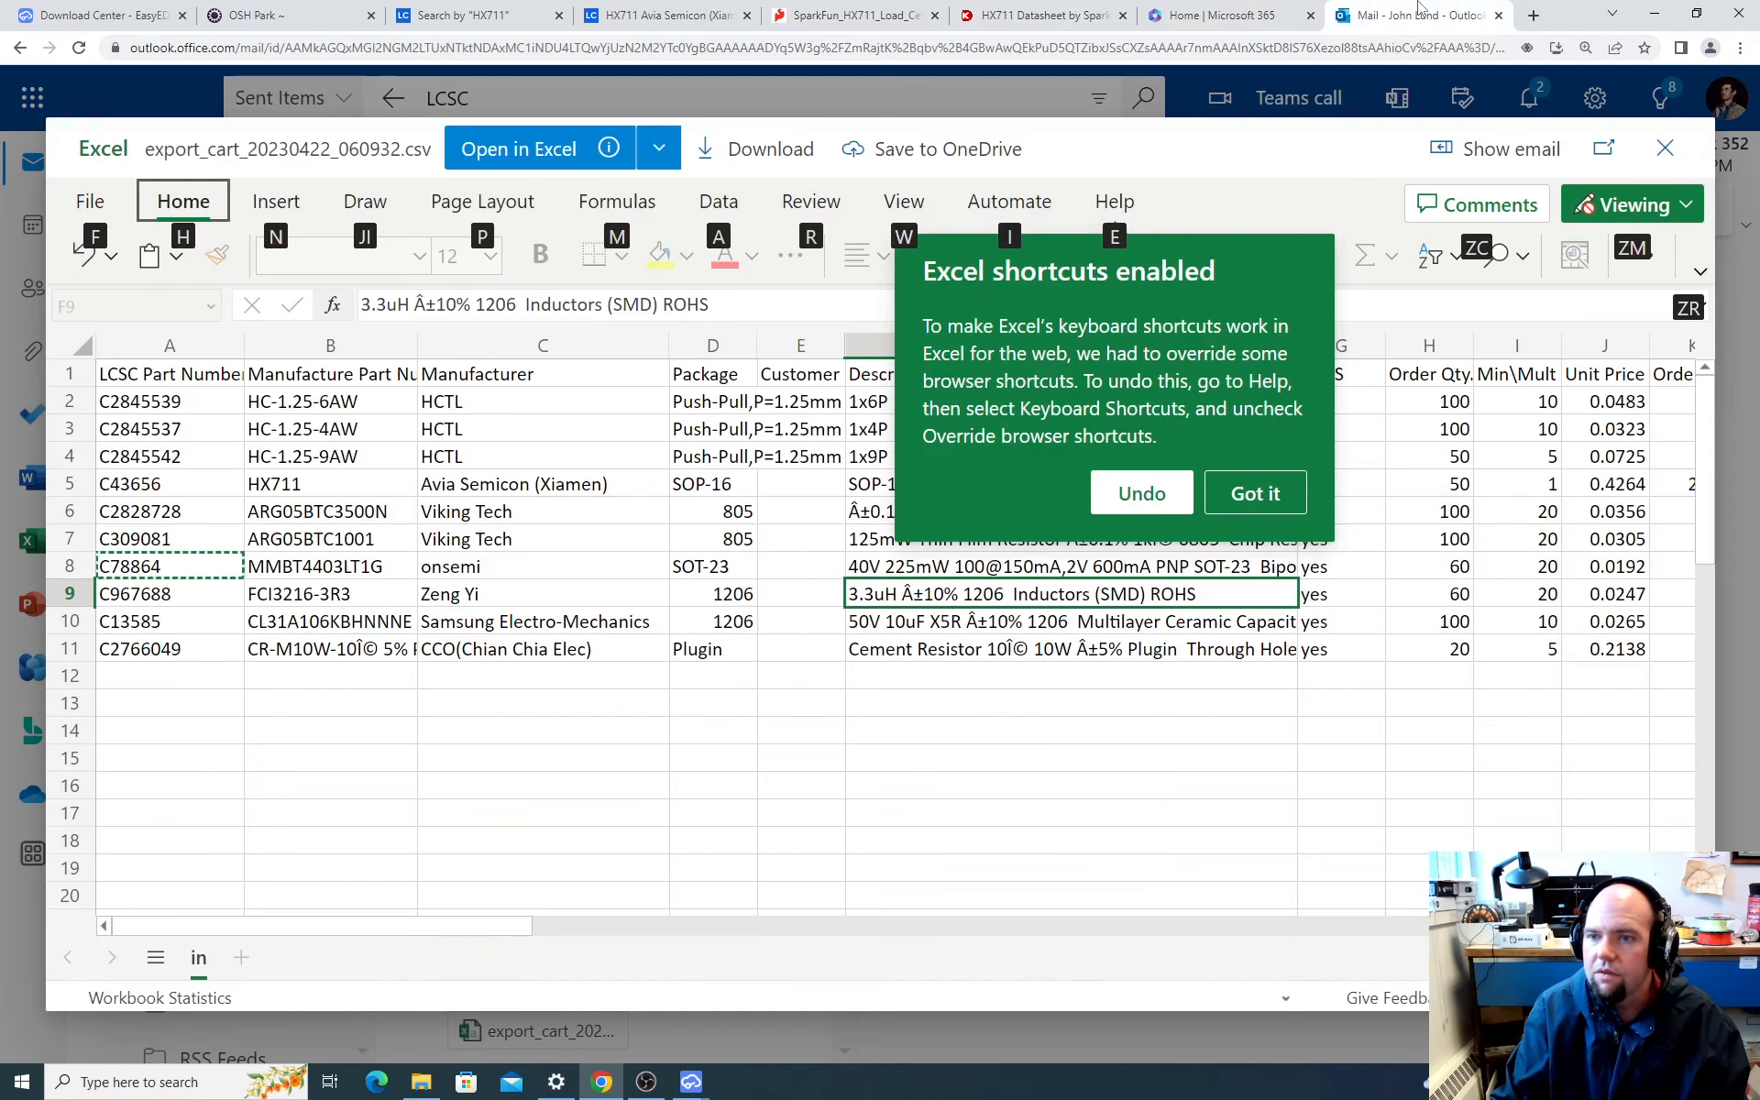
{"action": "left_click", "coordinate": [170, 594]}
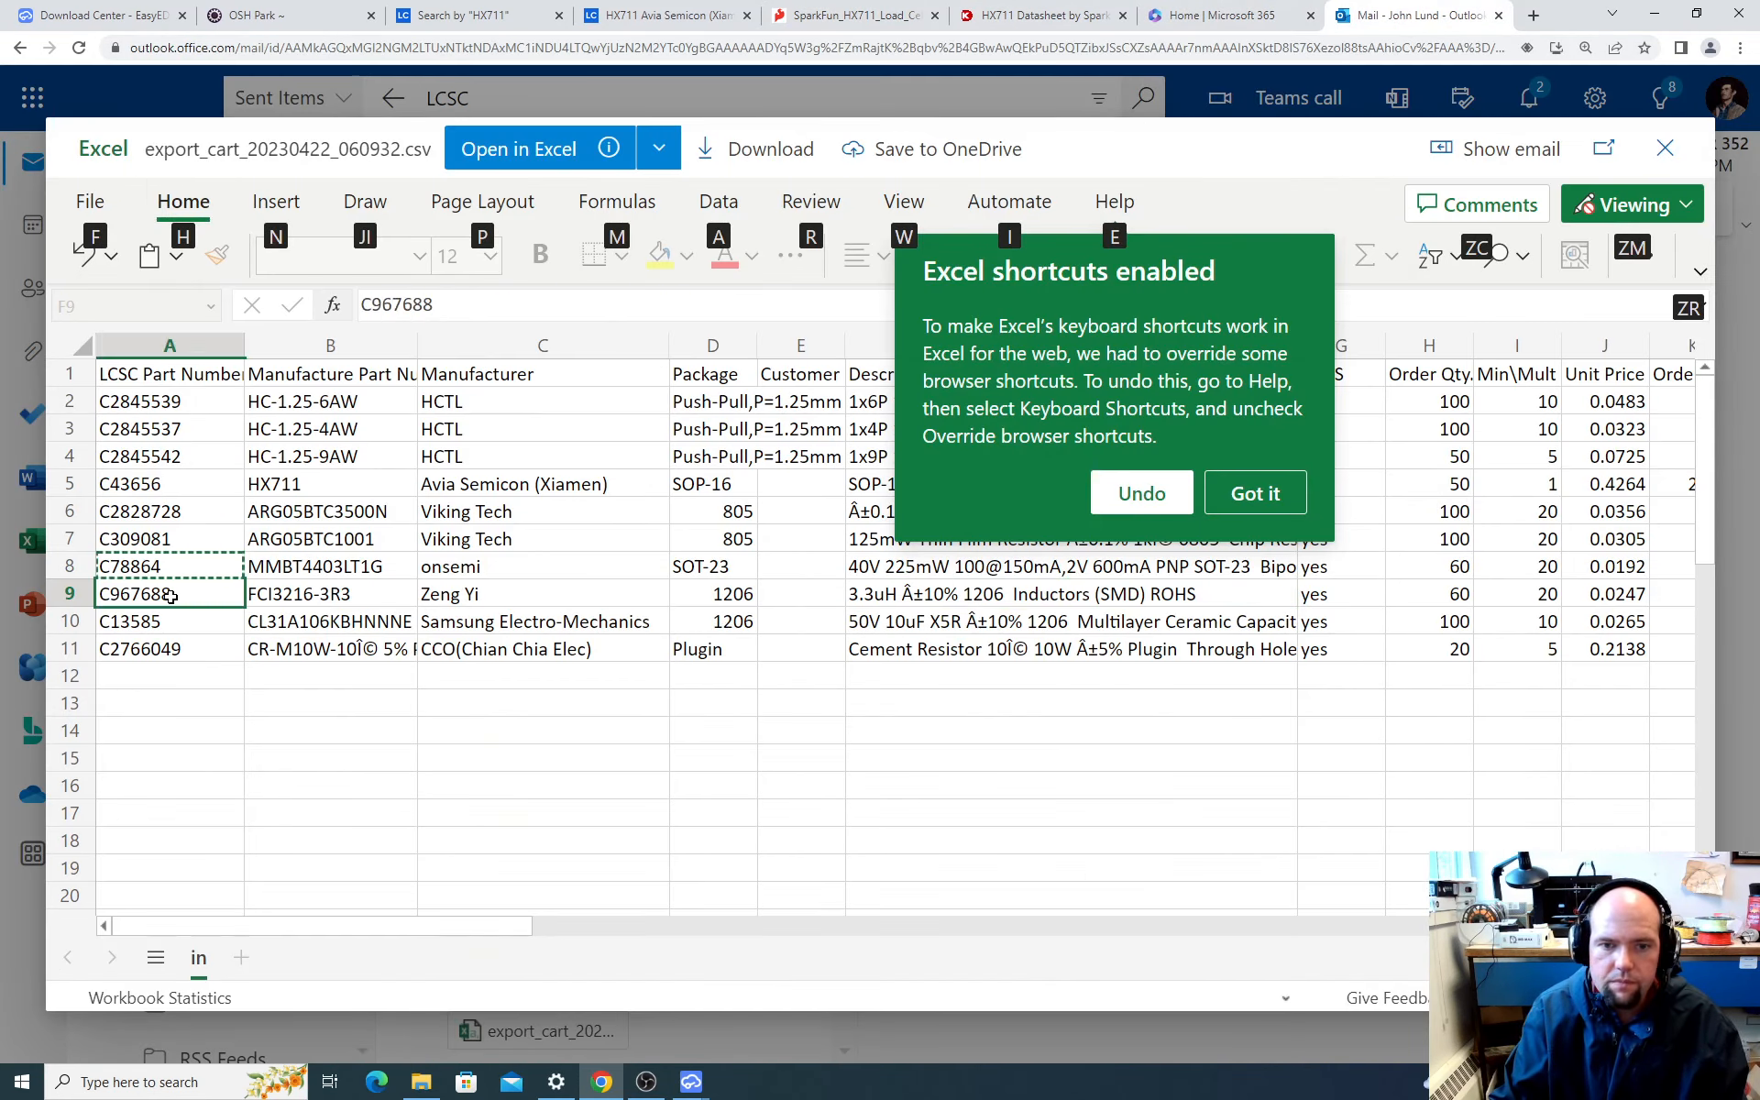
{"action": "key", "text": "ctrl+c"}
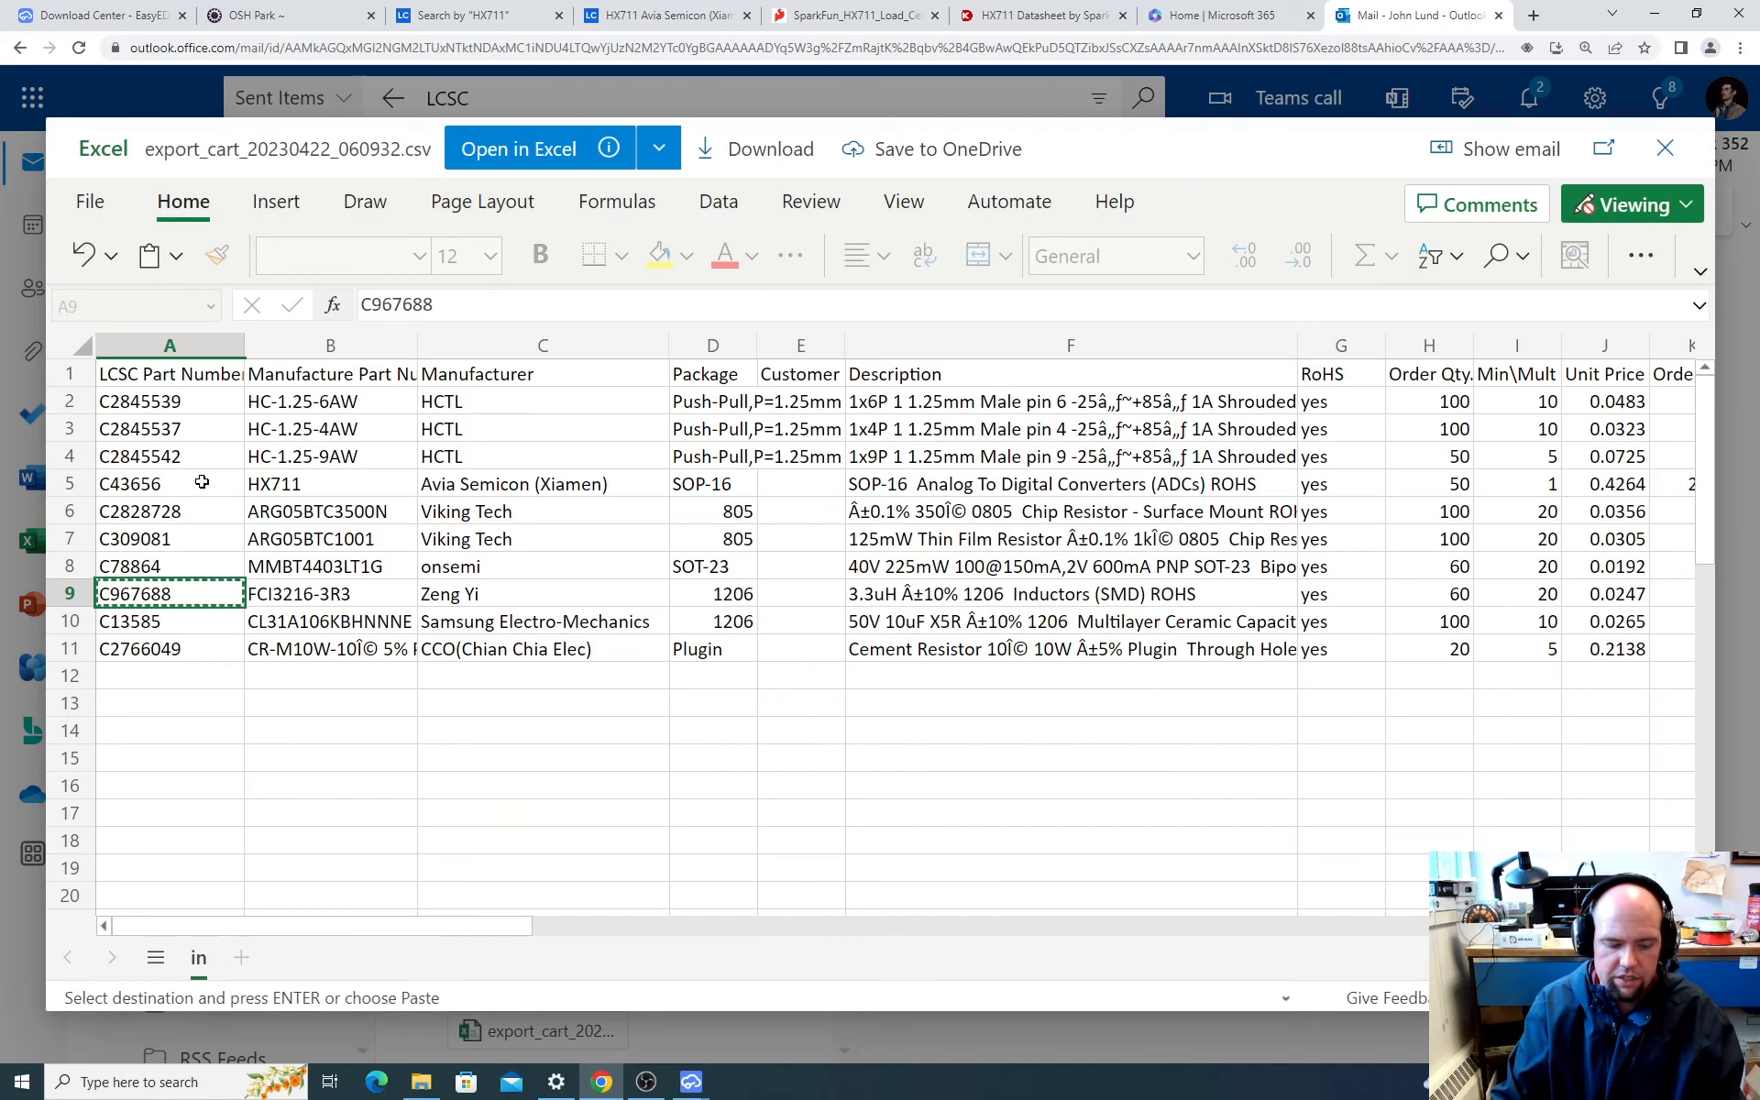
Step: Switch to EasyEDA and search the component library for C967688
{"action": "key", "text": "alt+Tab"}
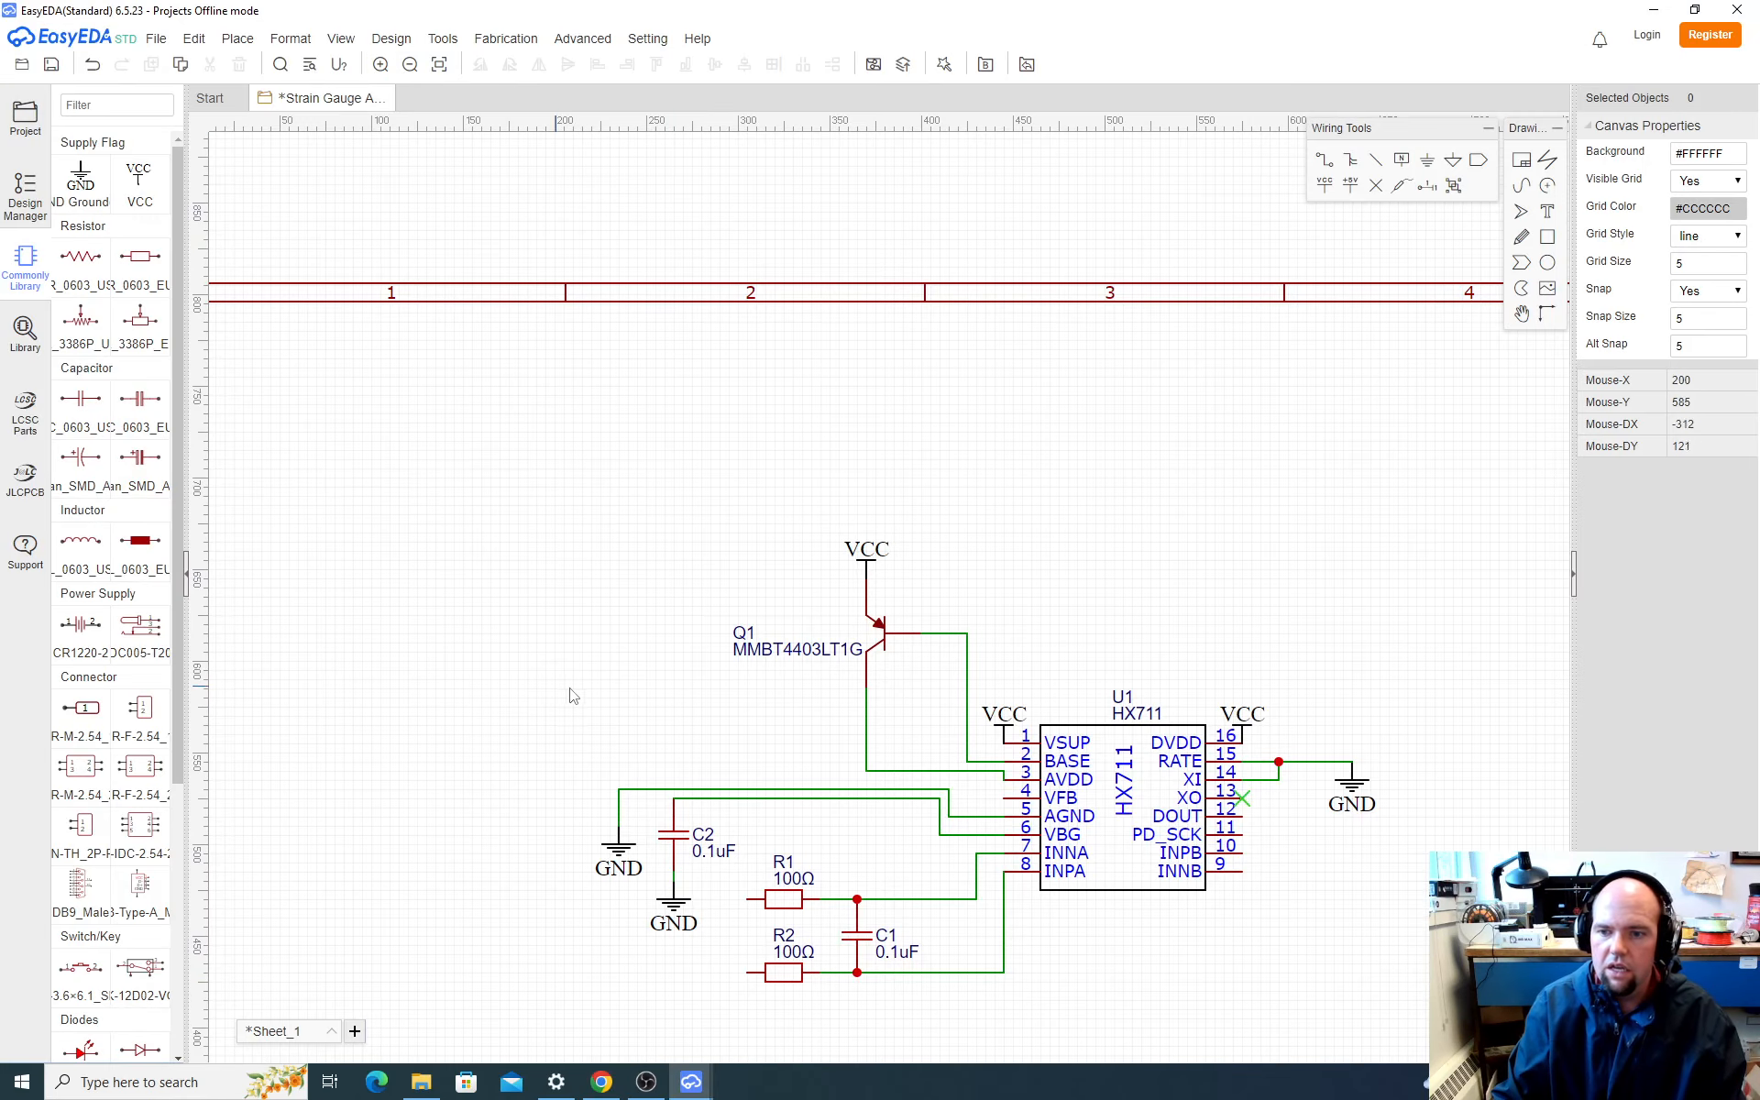
{"action": "left_click", "coordinate": [25, 334]}
{"action": "double_click", "coordinate": [825, 333]}
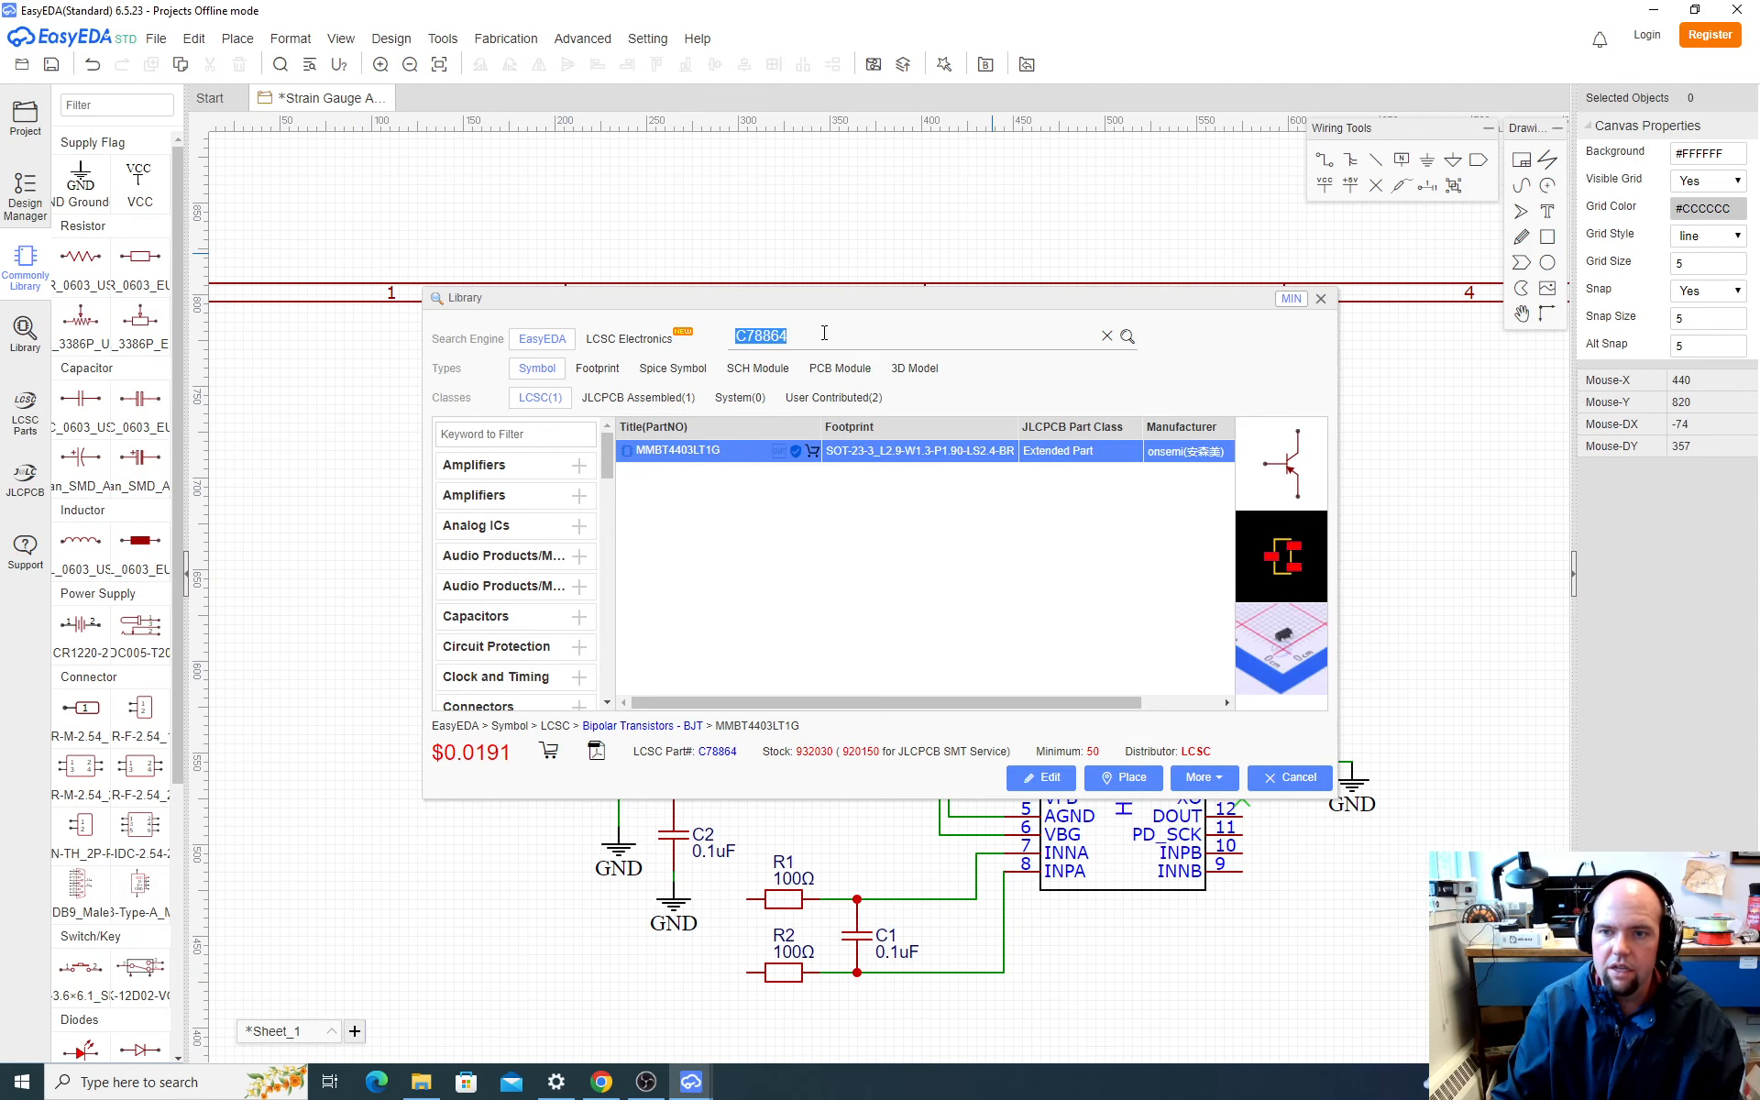
{"action": "key", "text": "ctrl+v"}
{"action": "key", "text": "Return"}
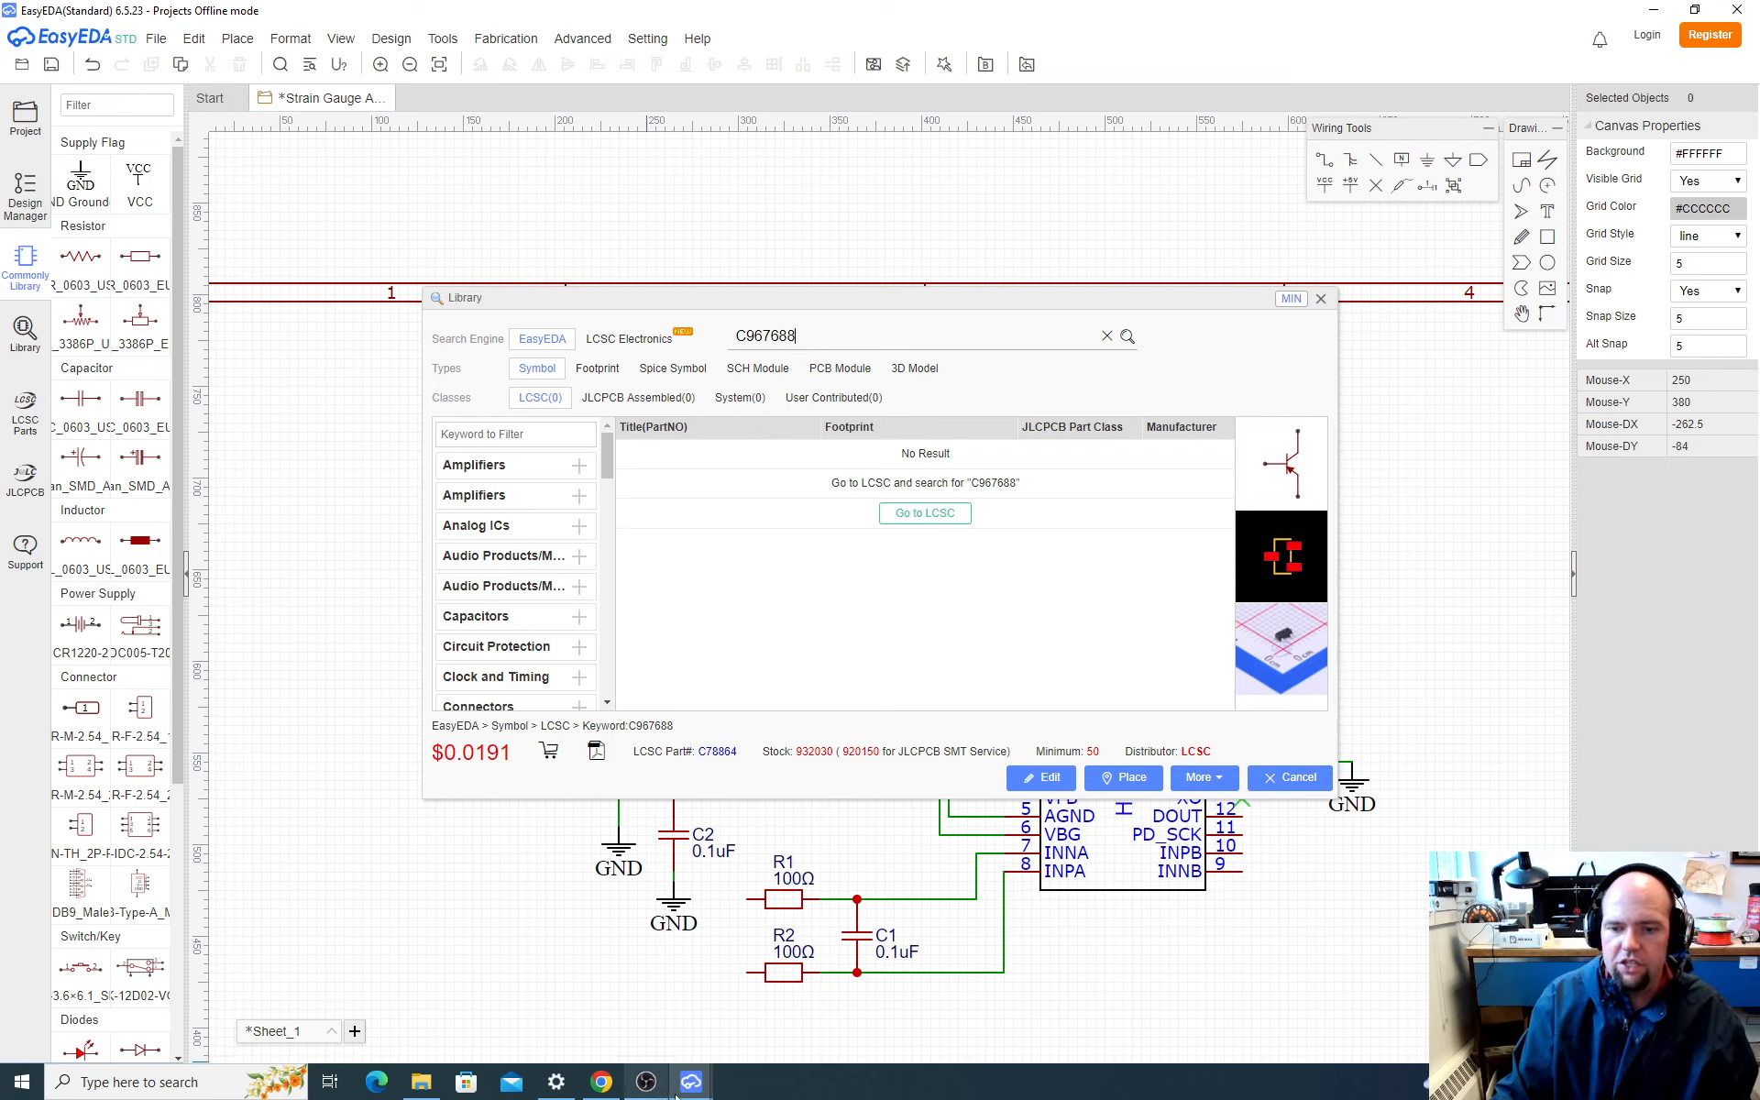
Step: Switch to the browser, search the LCSC site for C967688, and check the inductor's package on its product page
{"action": "left_click", "coordinate": [602, 1082]}
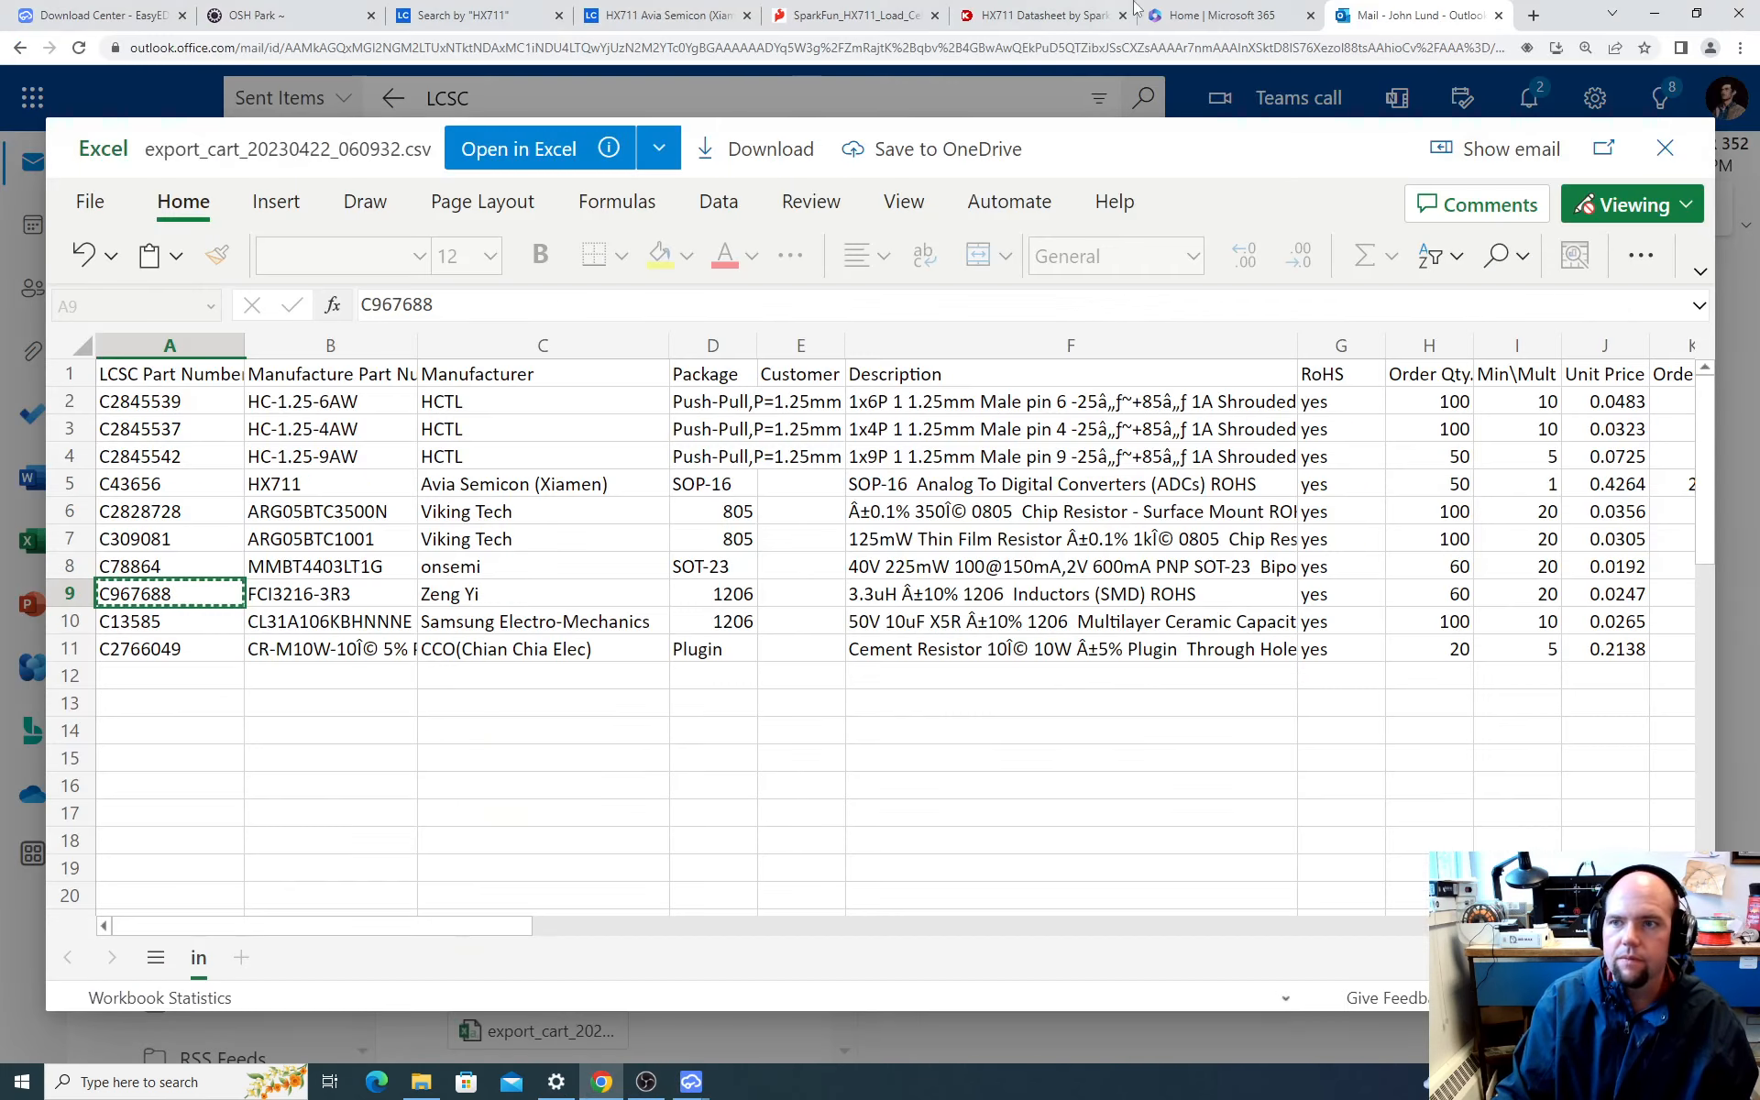
{"action": "left_click", "coordinate": [1036, 14]}
{"action": "left_click", "coordinate": [664, 13]}
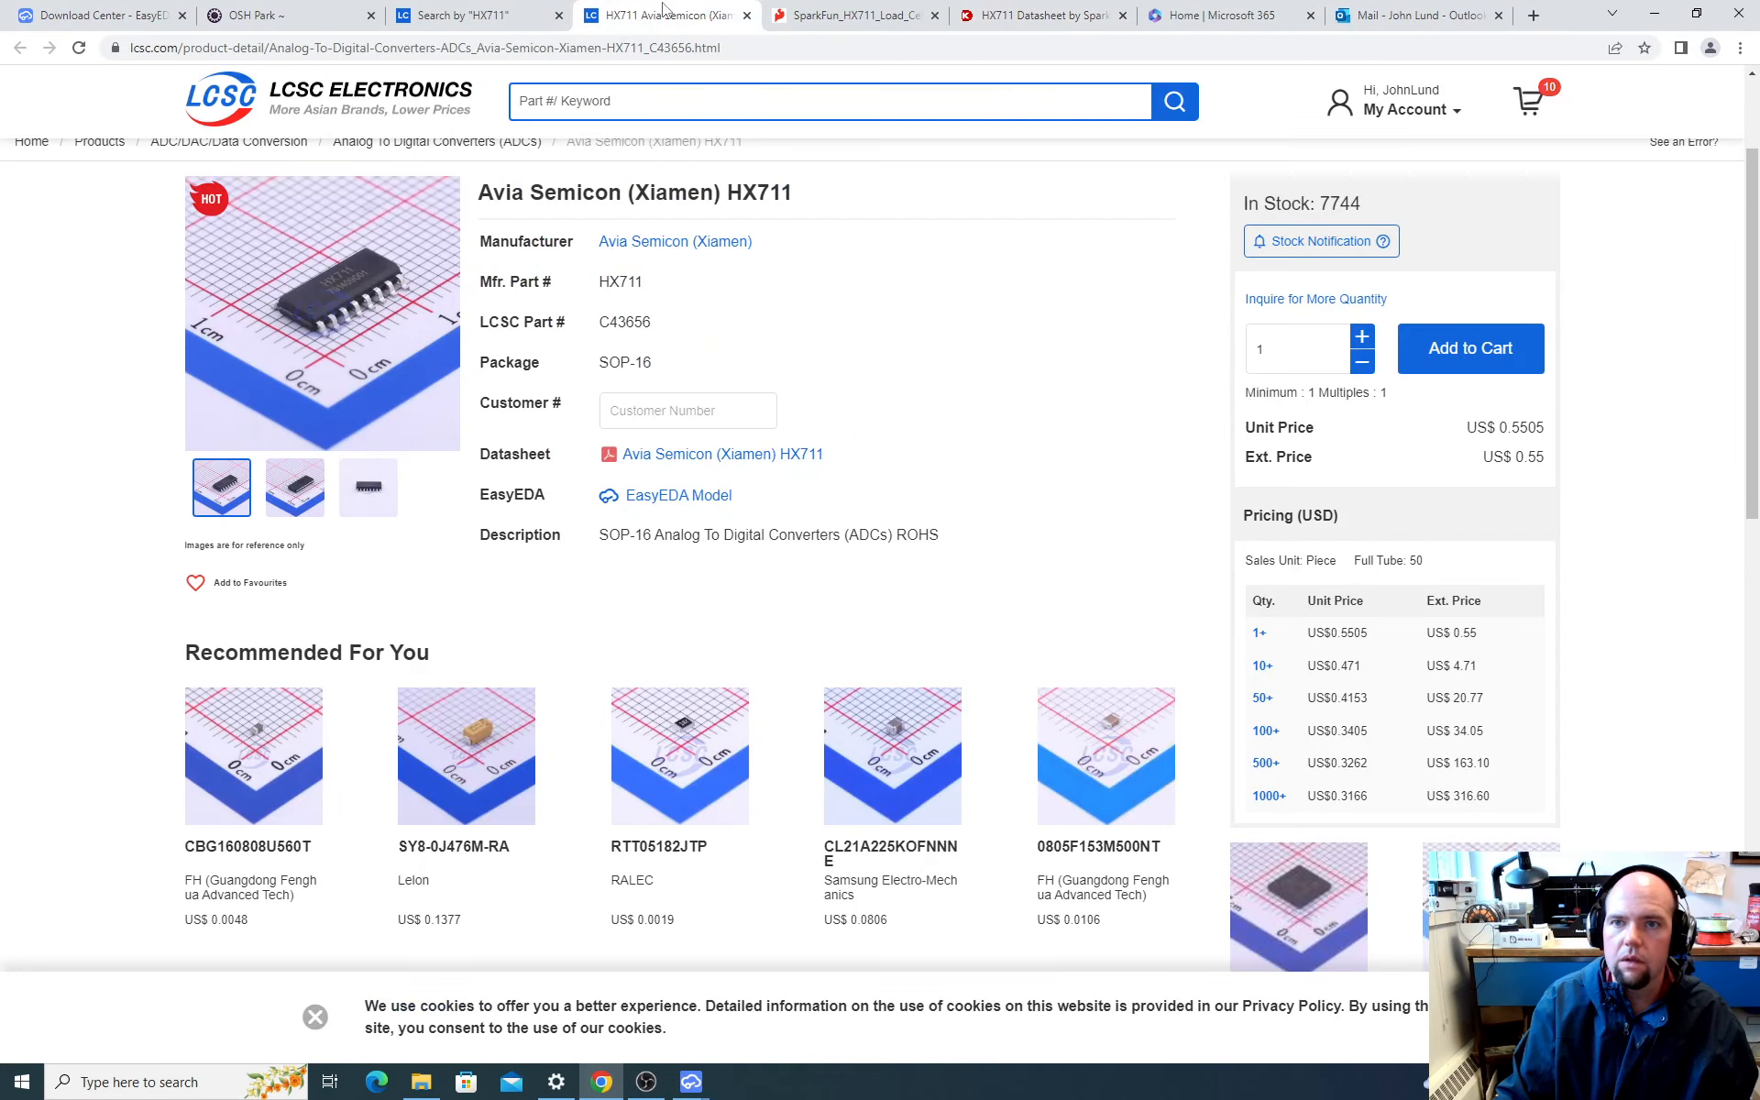
{"action": "left_click", "coordinate": [646, 92]}
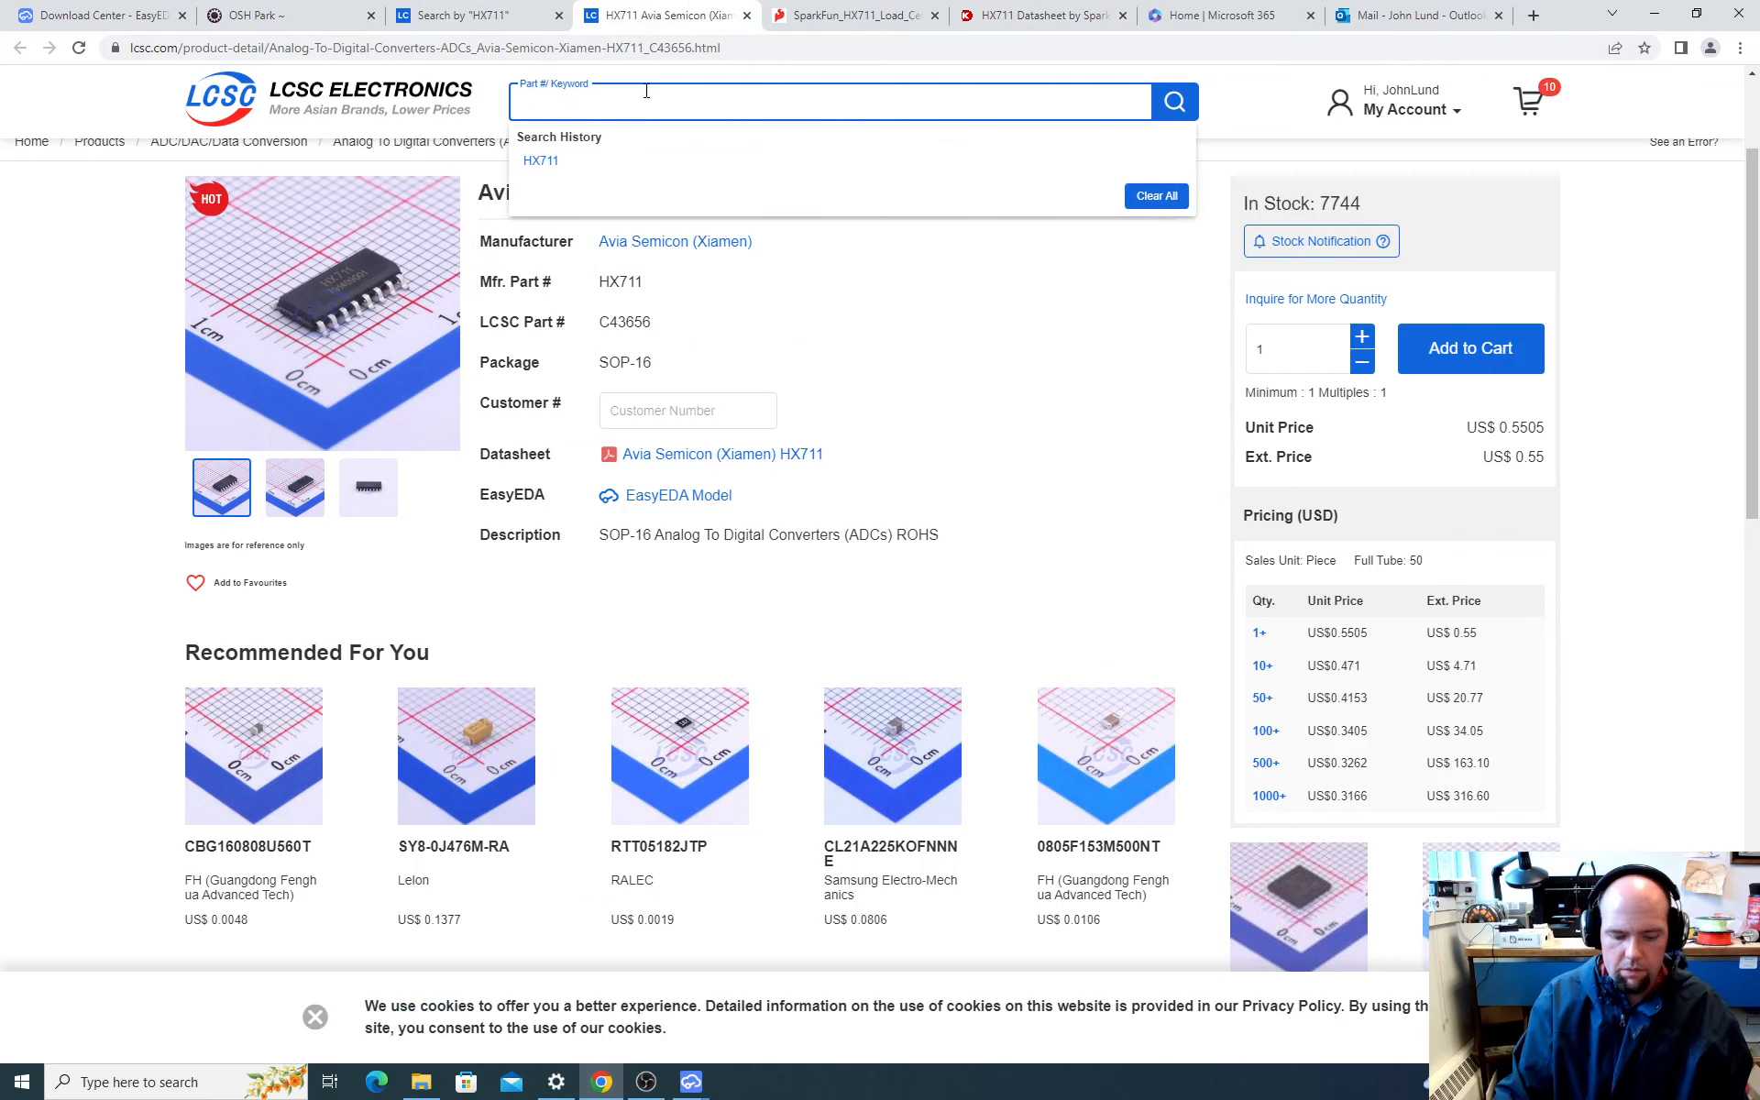
{"action": "key", "text": "ctrl+v"}
{"action": "key", "text": "Return"}
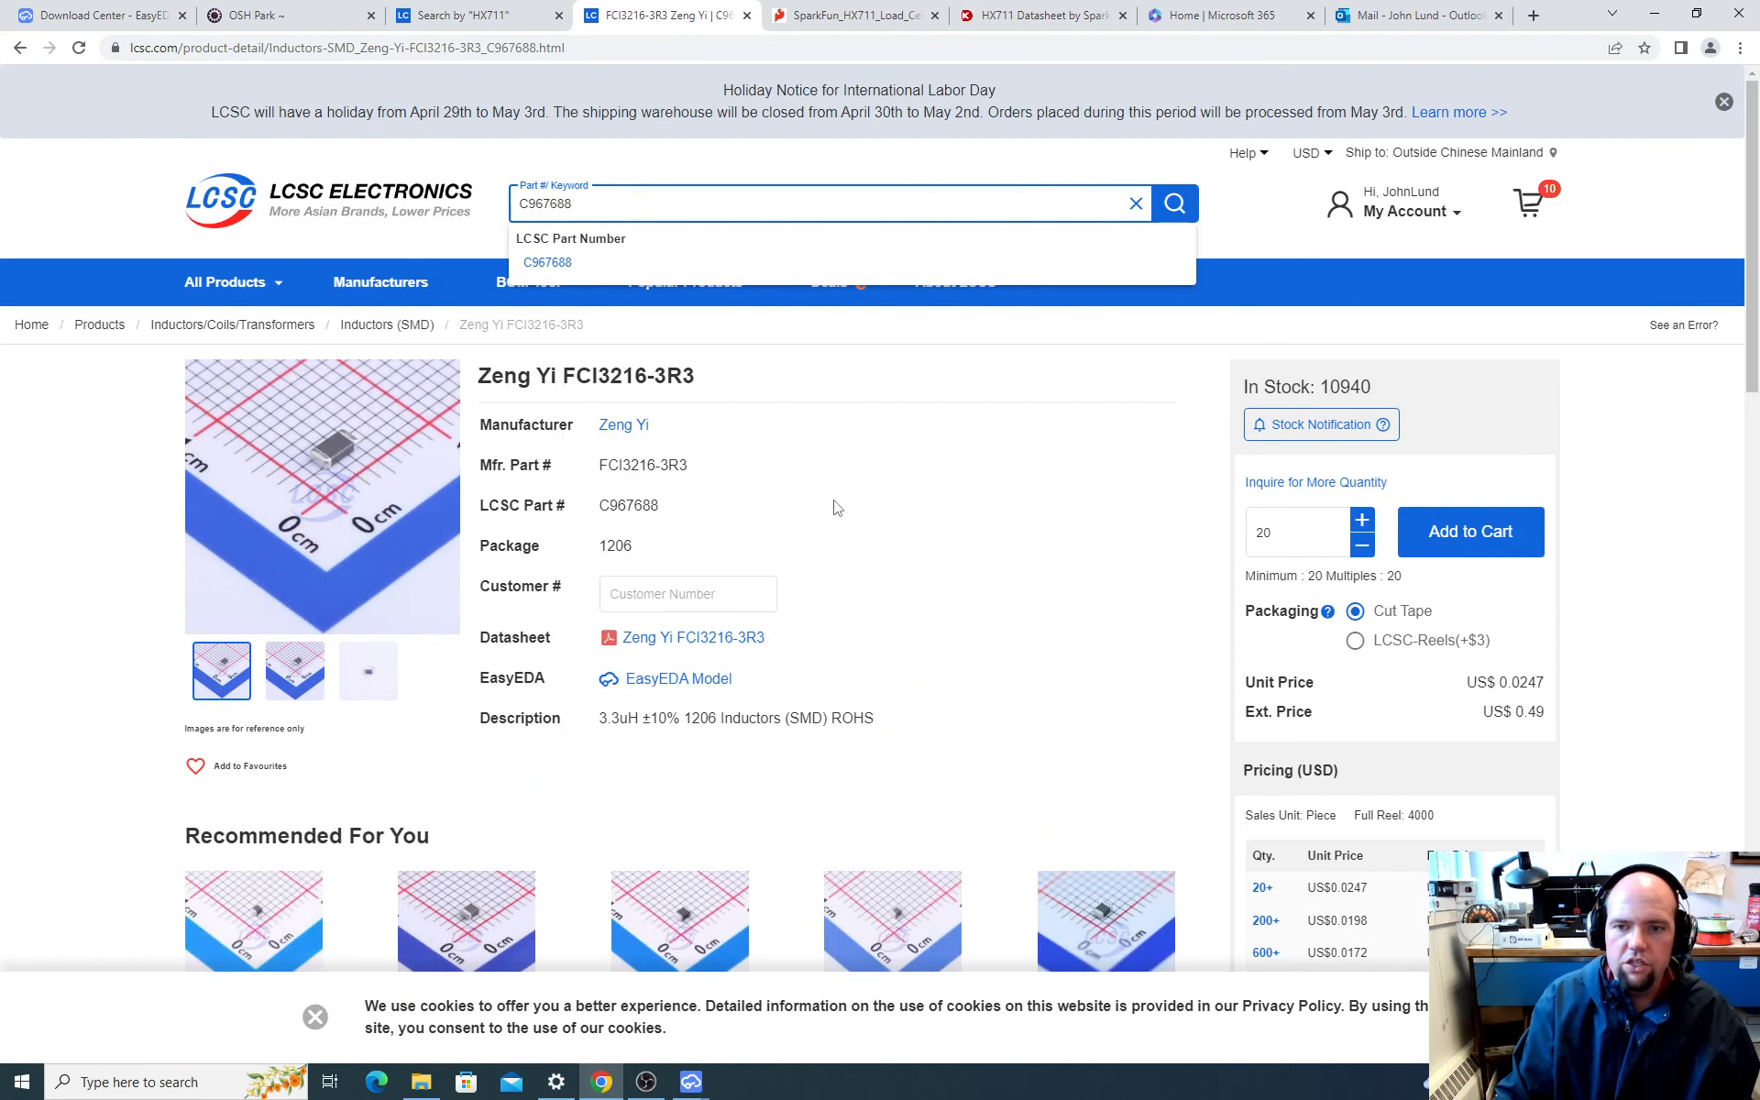
{"action": "left_click_drag", "start_coordinate": [636, 548], "coordinate": [607, 550]}
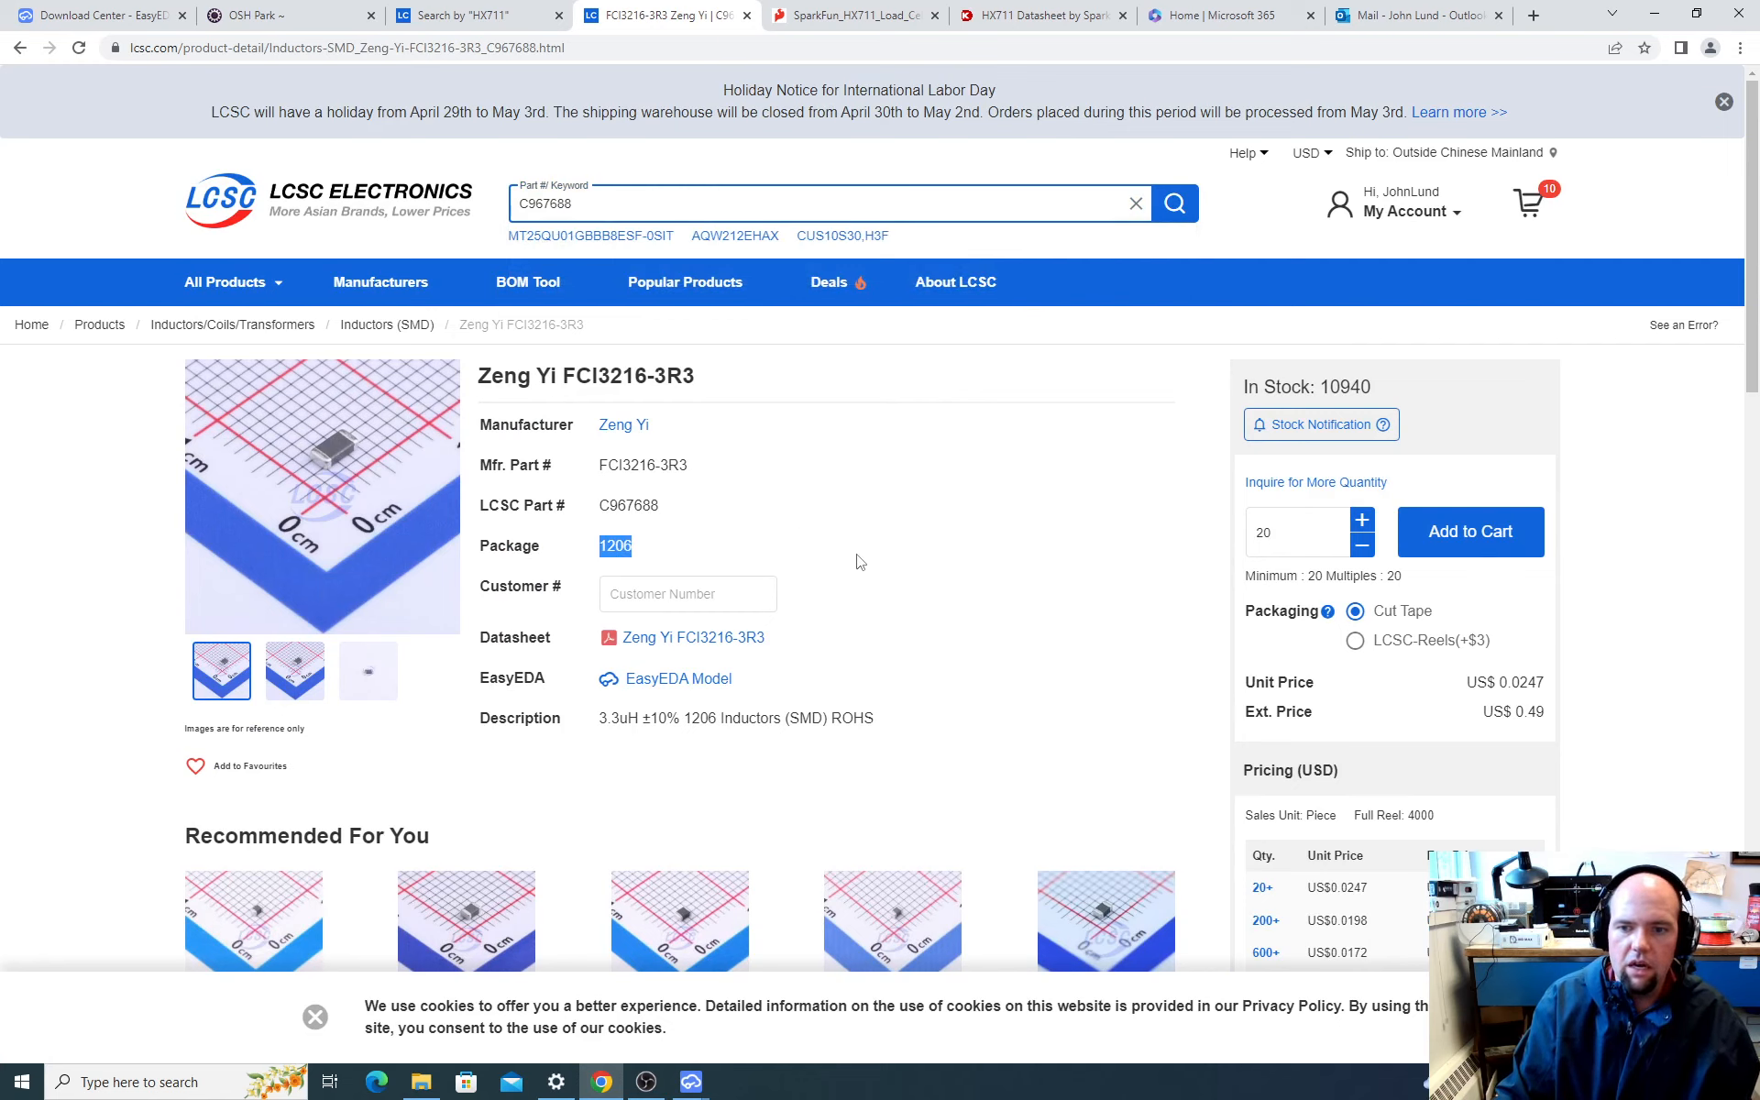
{"action": "left_click", "coordinate": [657, 545]}
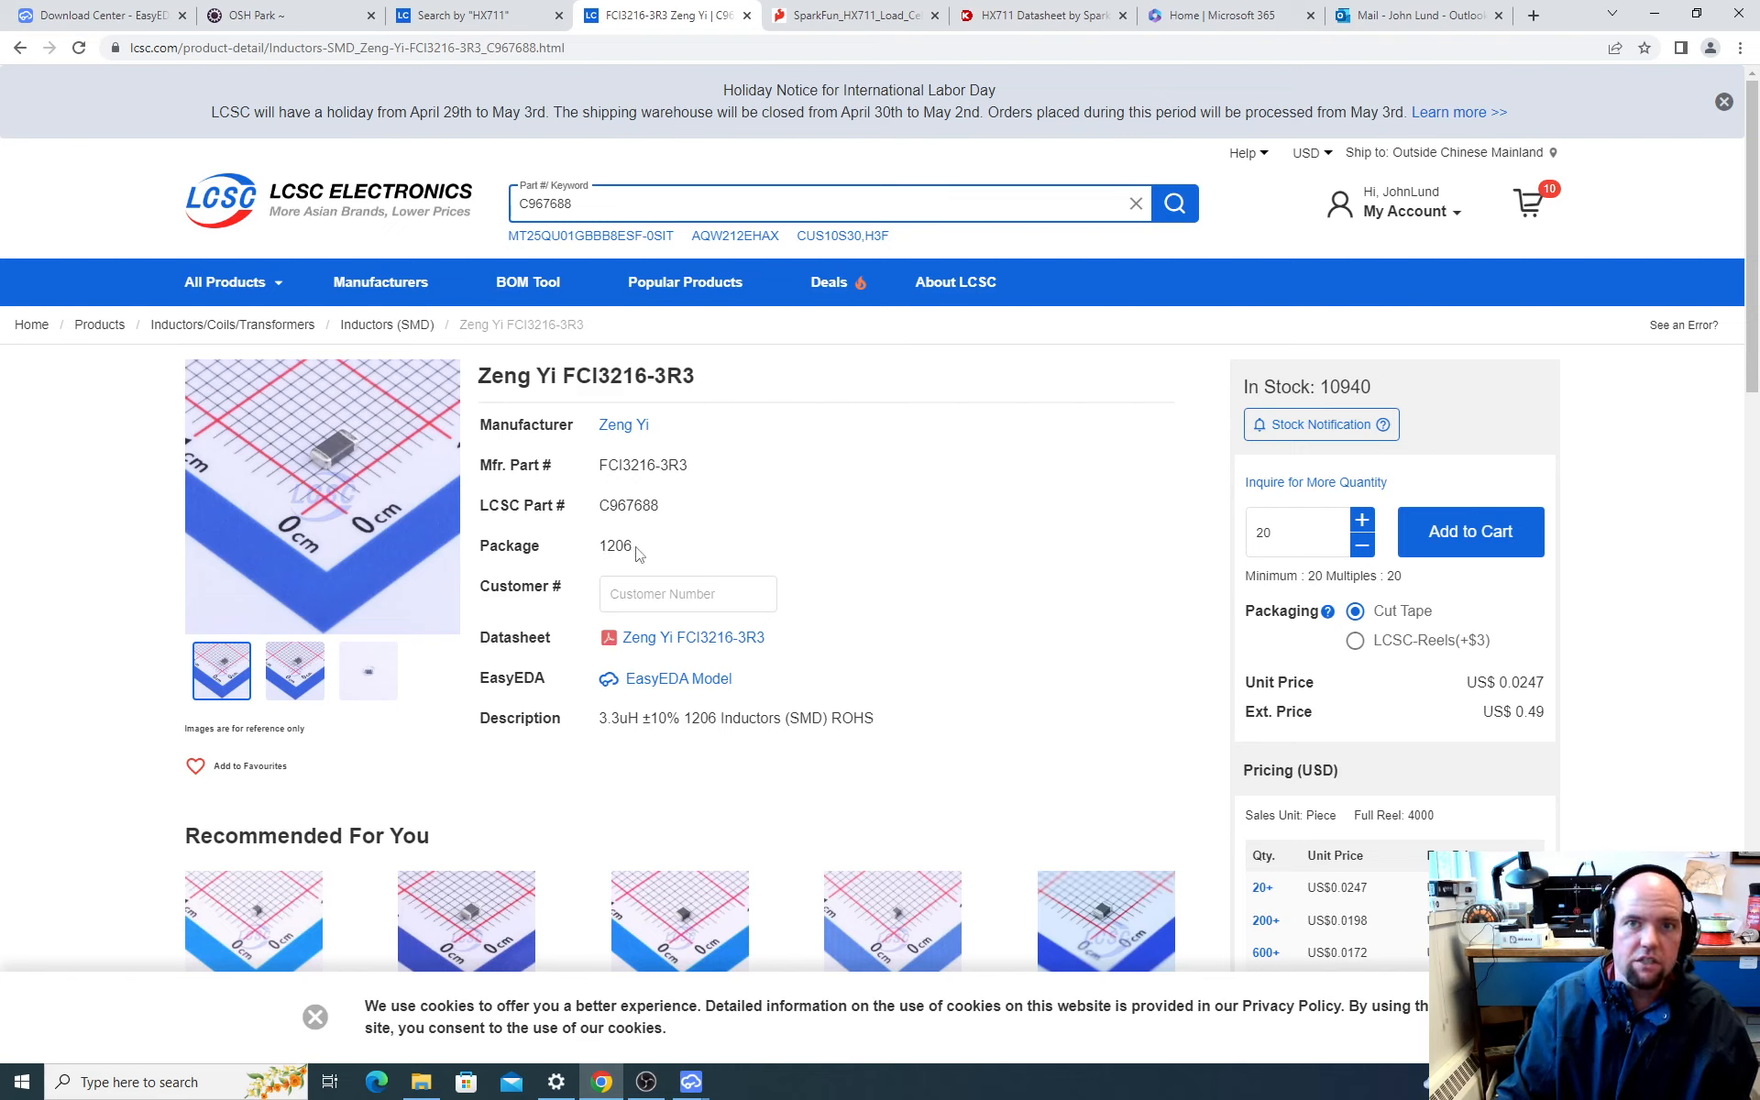
Step: Open the inductor's datasheet to check its dimensions, and select the 1206 package value back on the product page
{"action": "left_click", "coordinate": [633, 638]}
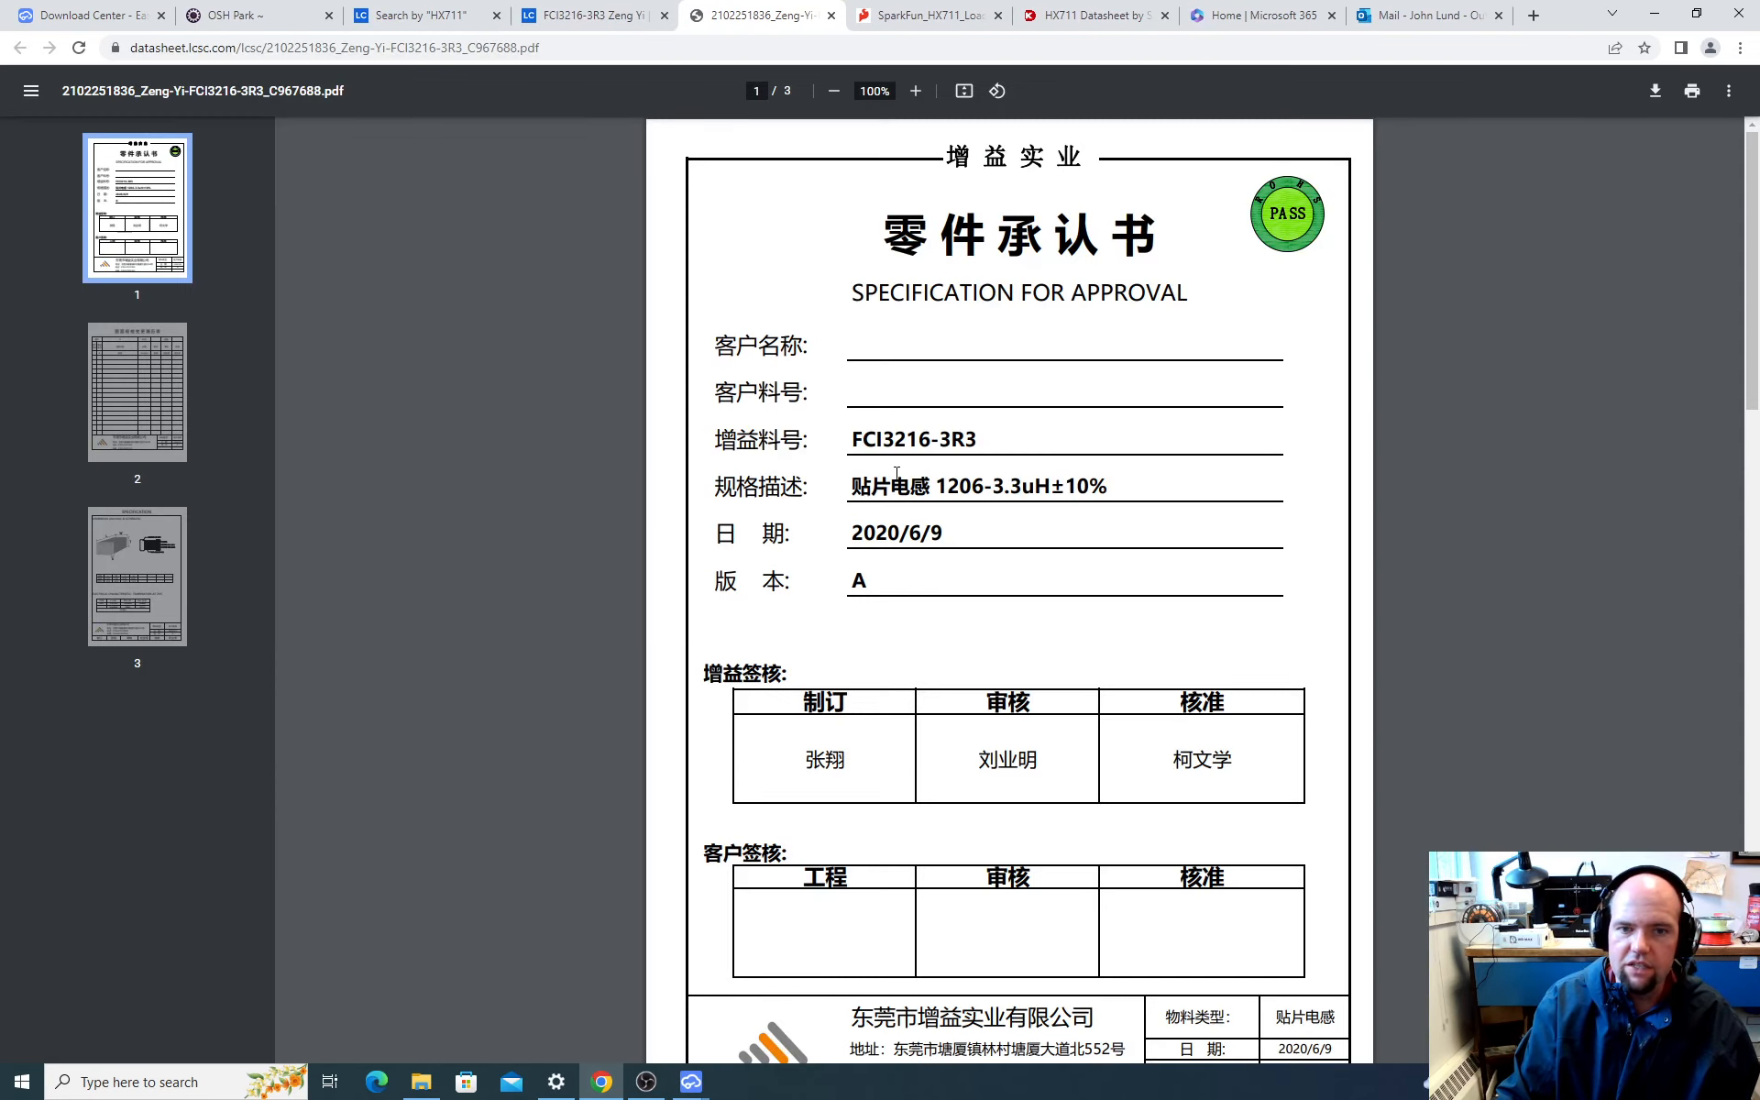
{"action": "left_click", "coordinate": [151, 614]}
{"action": "scroll", "coordinate": [816, 609], "scroll_direction": "down", "scroll_amount": 1}
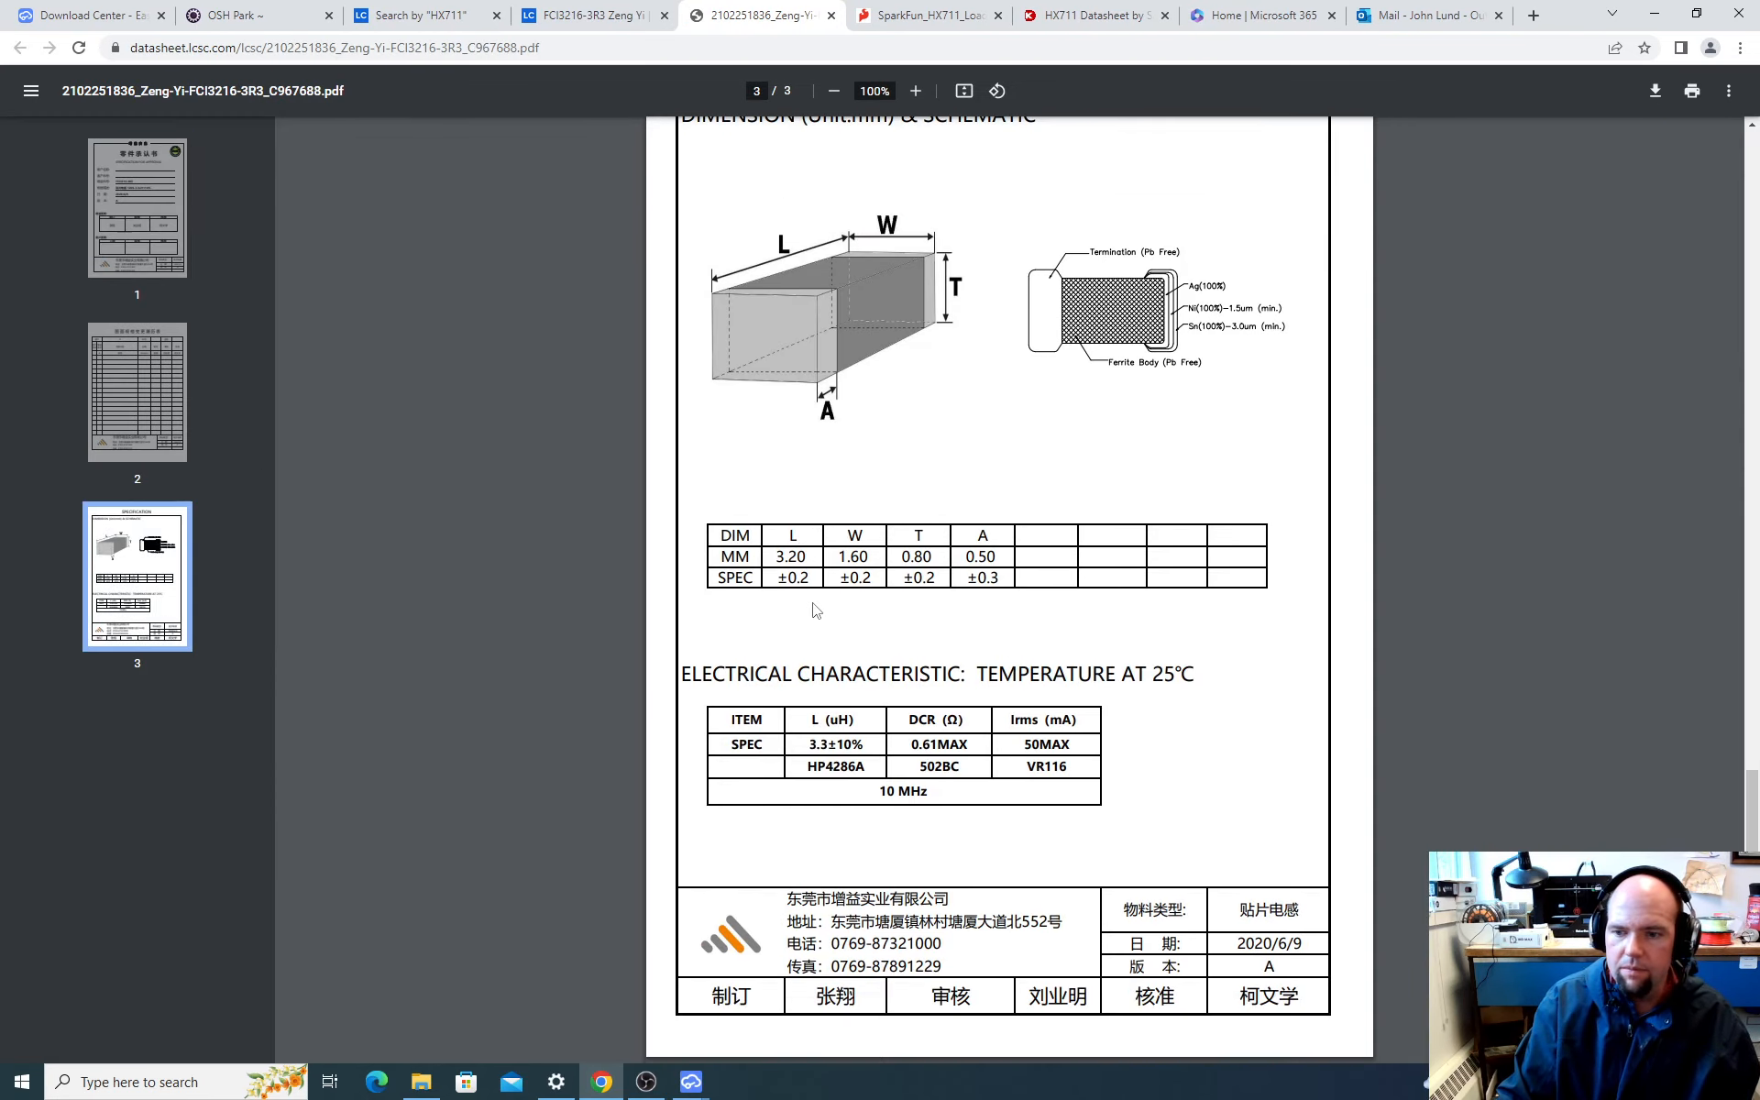
{"action": "scroll", "coordinate": [830, 582], "scroll_direction": "up", "scroll_amount": 5}
{"action": "scroll", "coordinate": [978, 685], "scroll_direction": "up", "scroll_amount": 10}
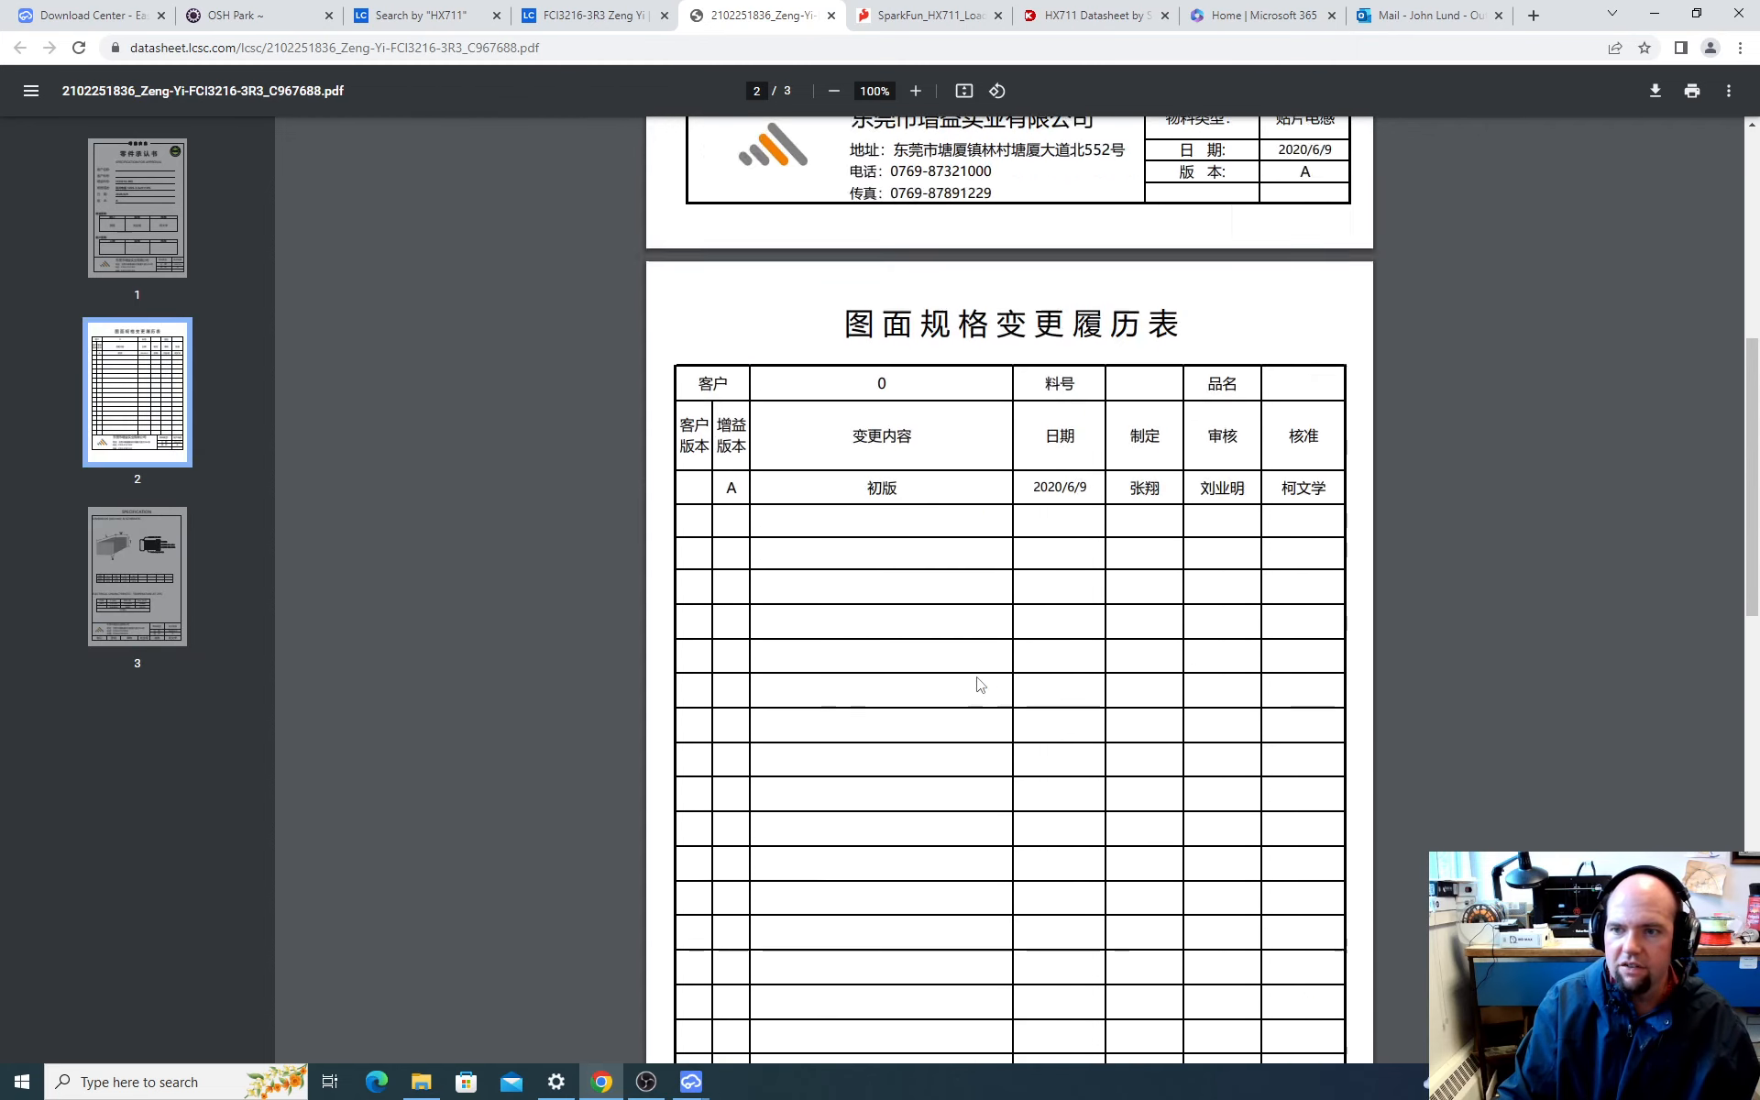
{"action": "scroll", "coordinate": [978, 685], "scroll_direction": "up", "scroll_amount": 10}
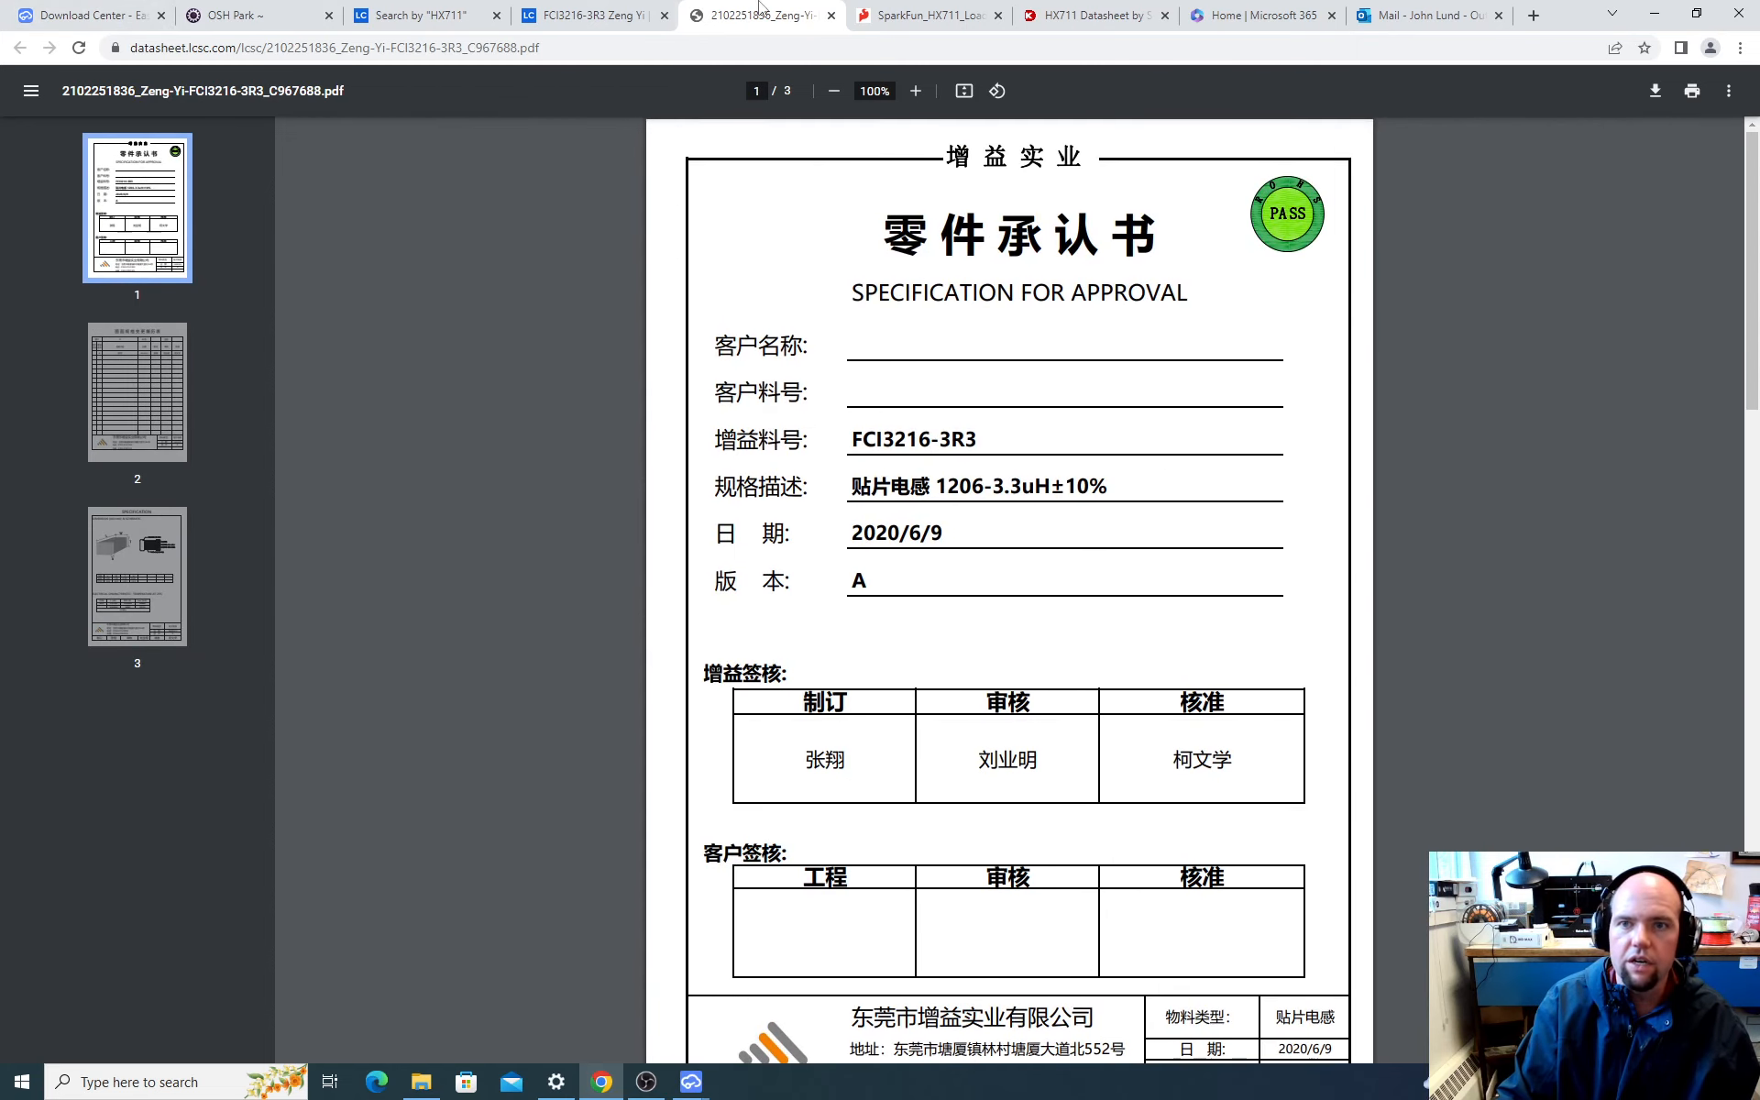
{"action": "left_click", "coordinate": [591, 15]}
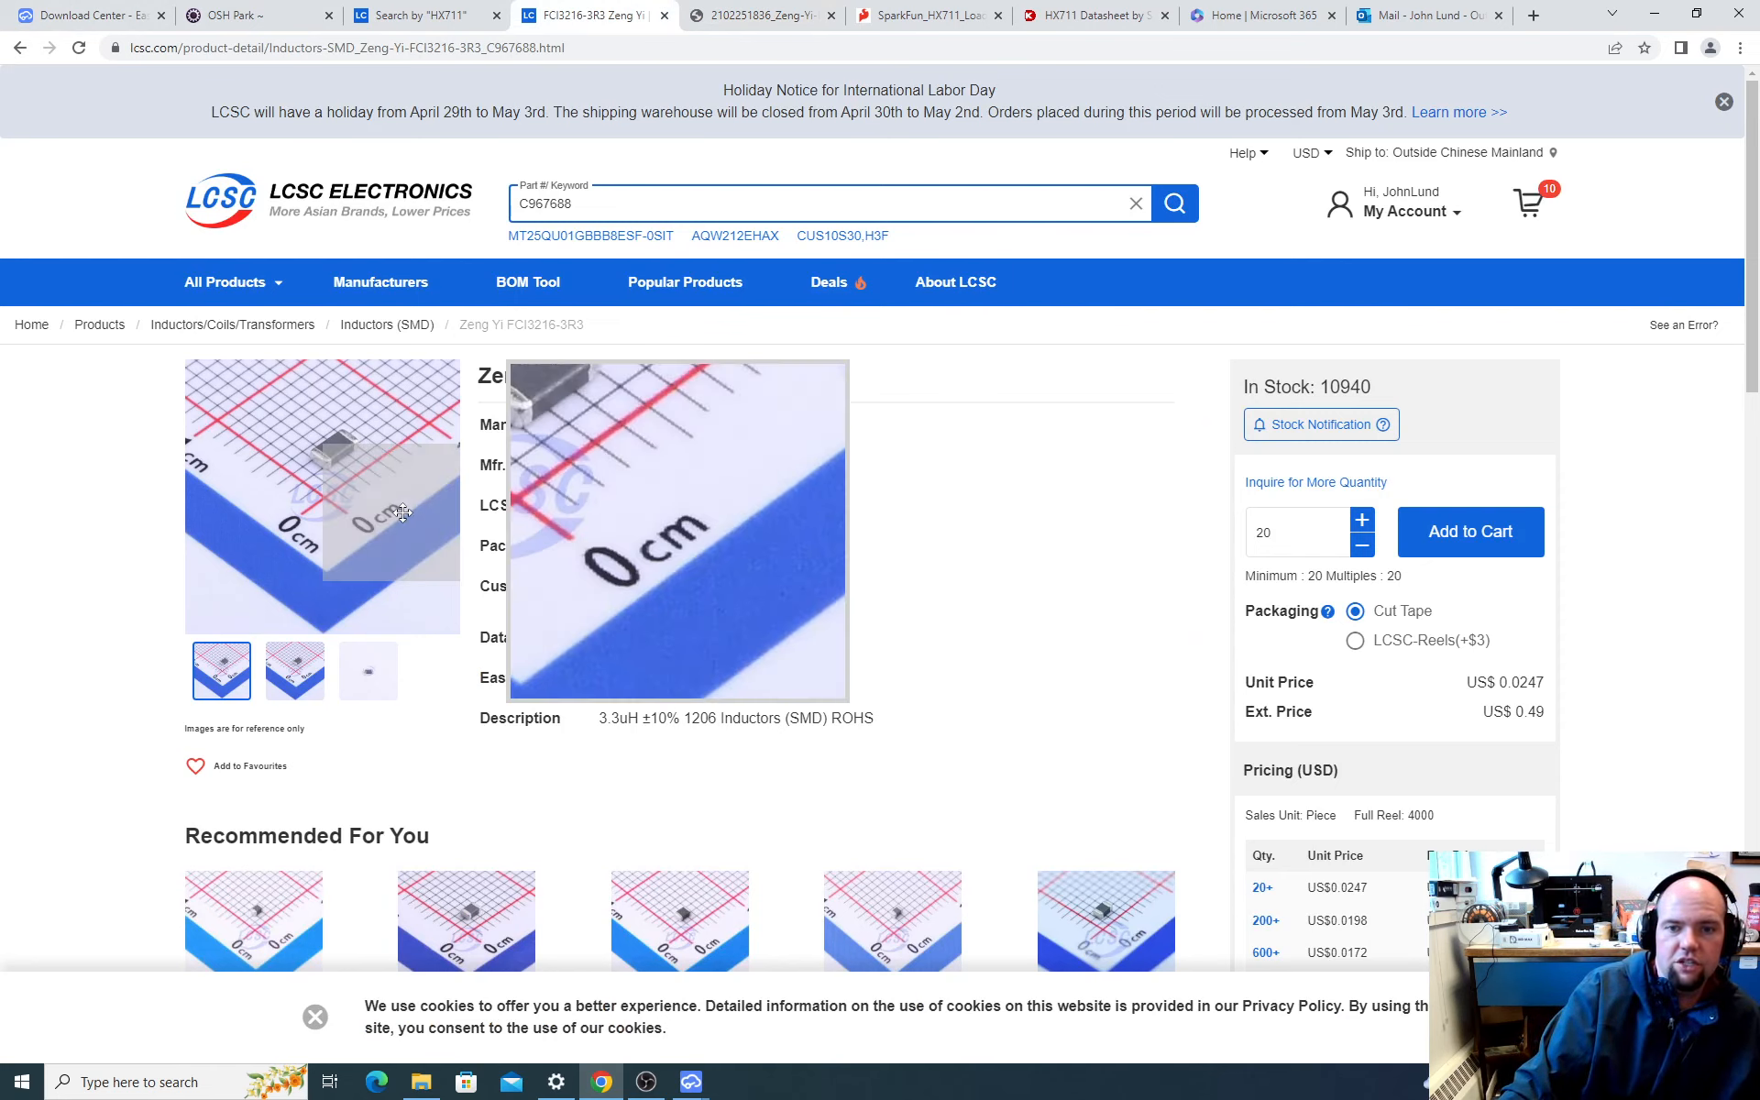
{"action": "left_click_drag", "start_coordinate": [631, 541], "coordinate": [604, 546]}
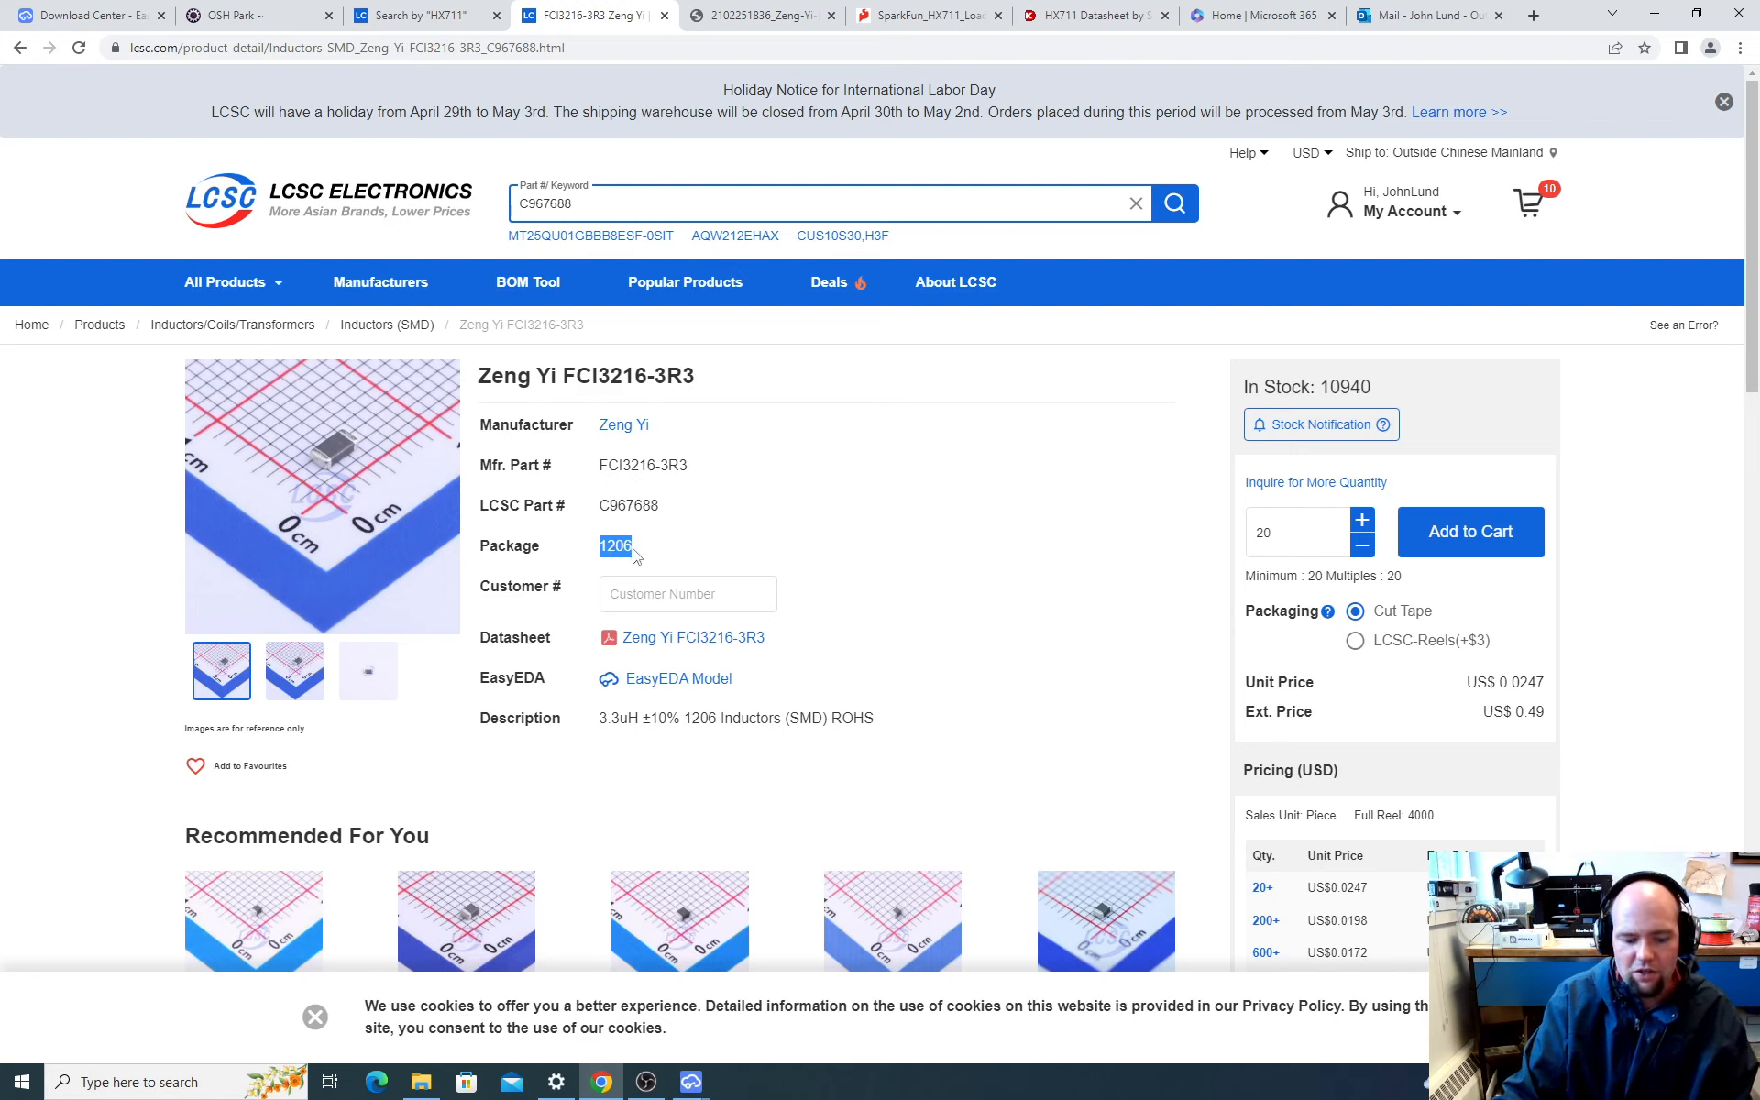
Step: Switch to EasyEDA, search the component library for 3.3 uH, and bring the results' footprint and inductance details into view
{"action": "key", "text": "alt+Tab"}
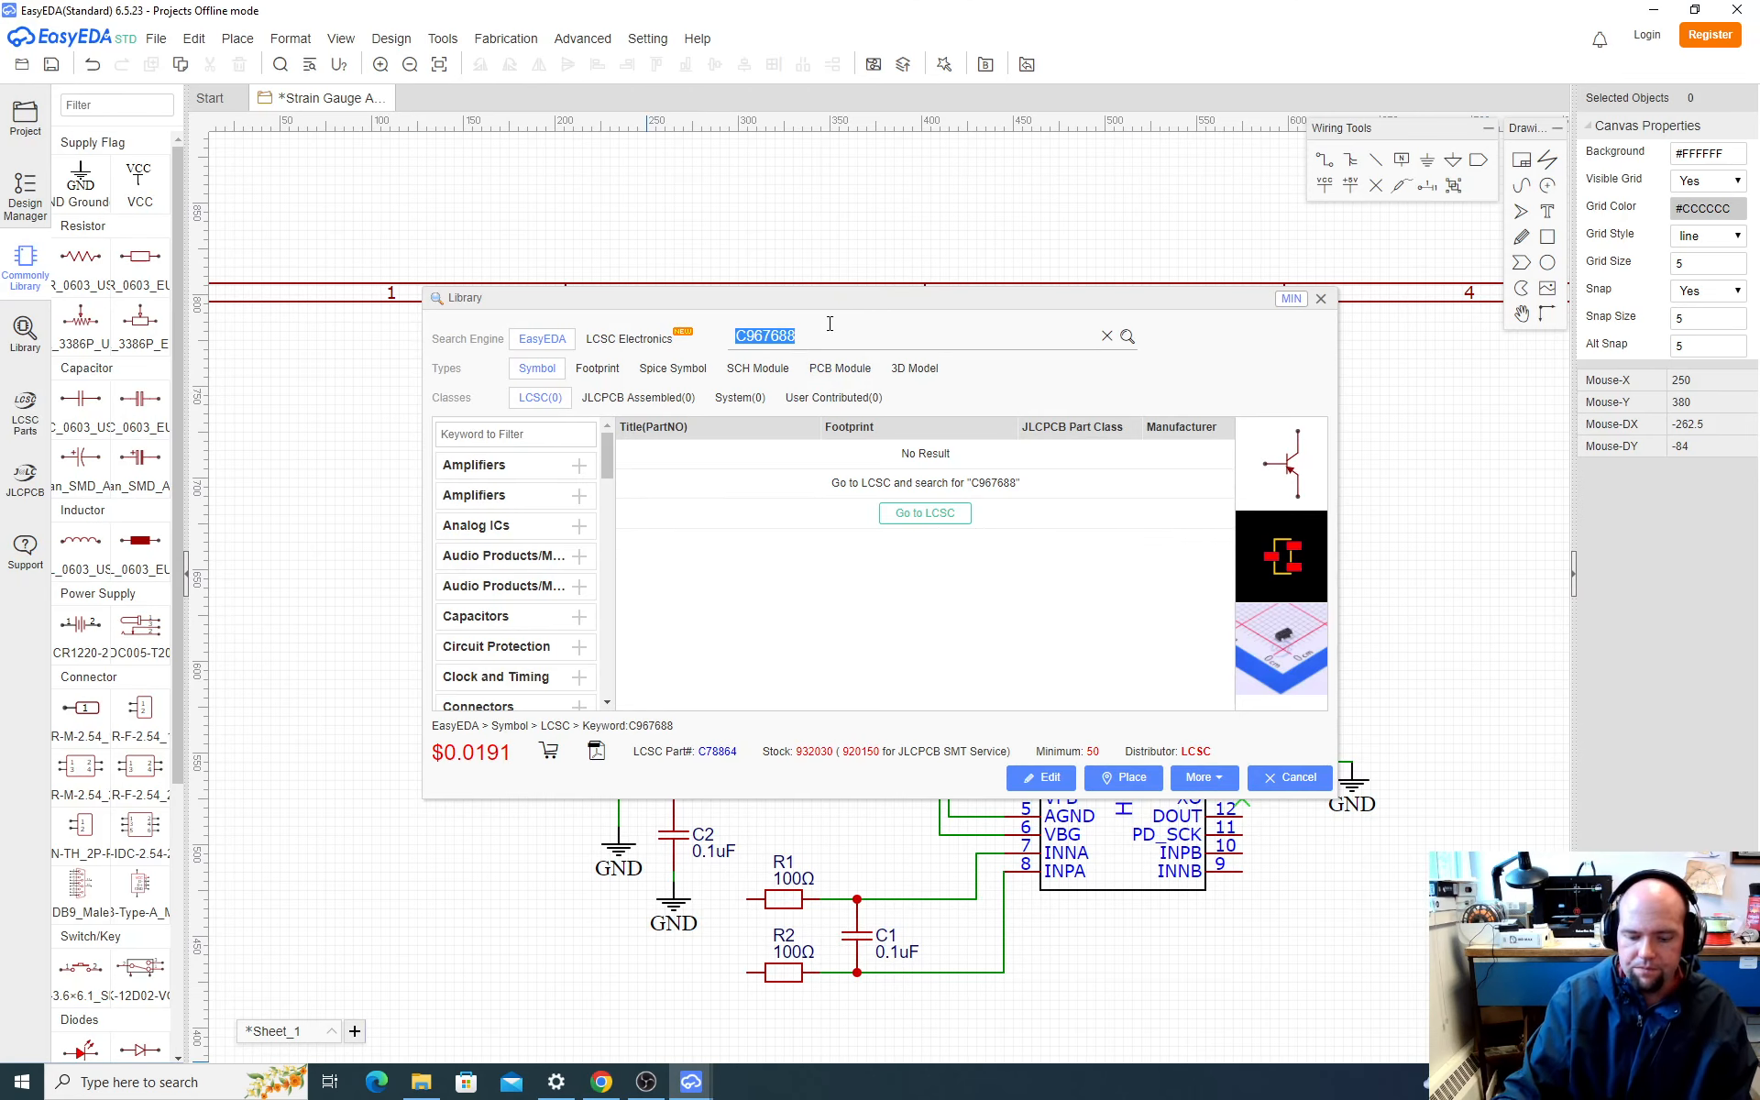
{"action": "type", "text": "3.3 uH"}
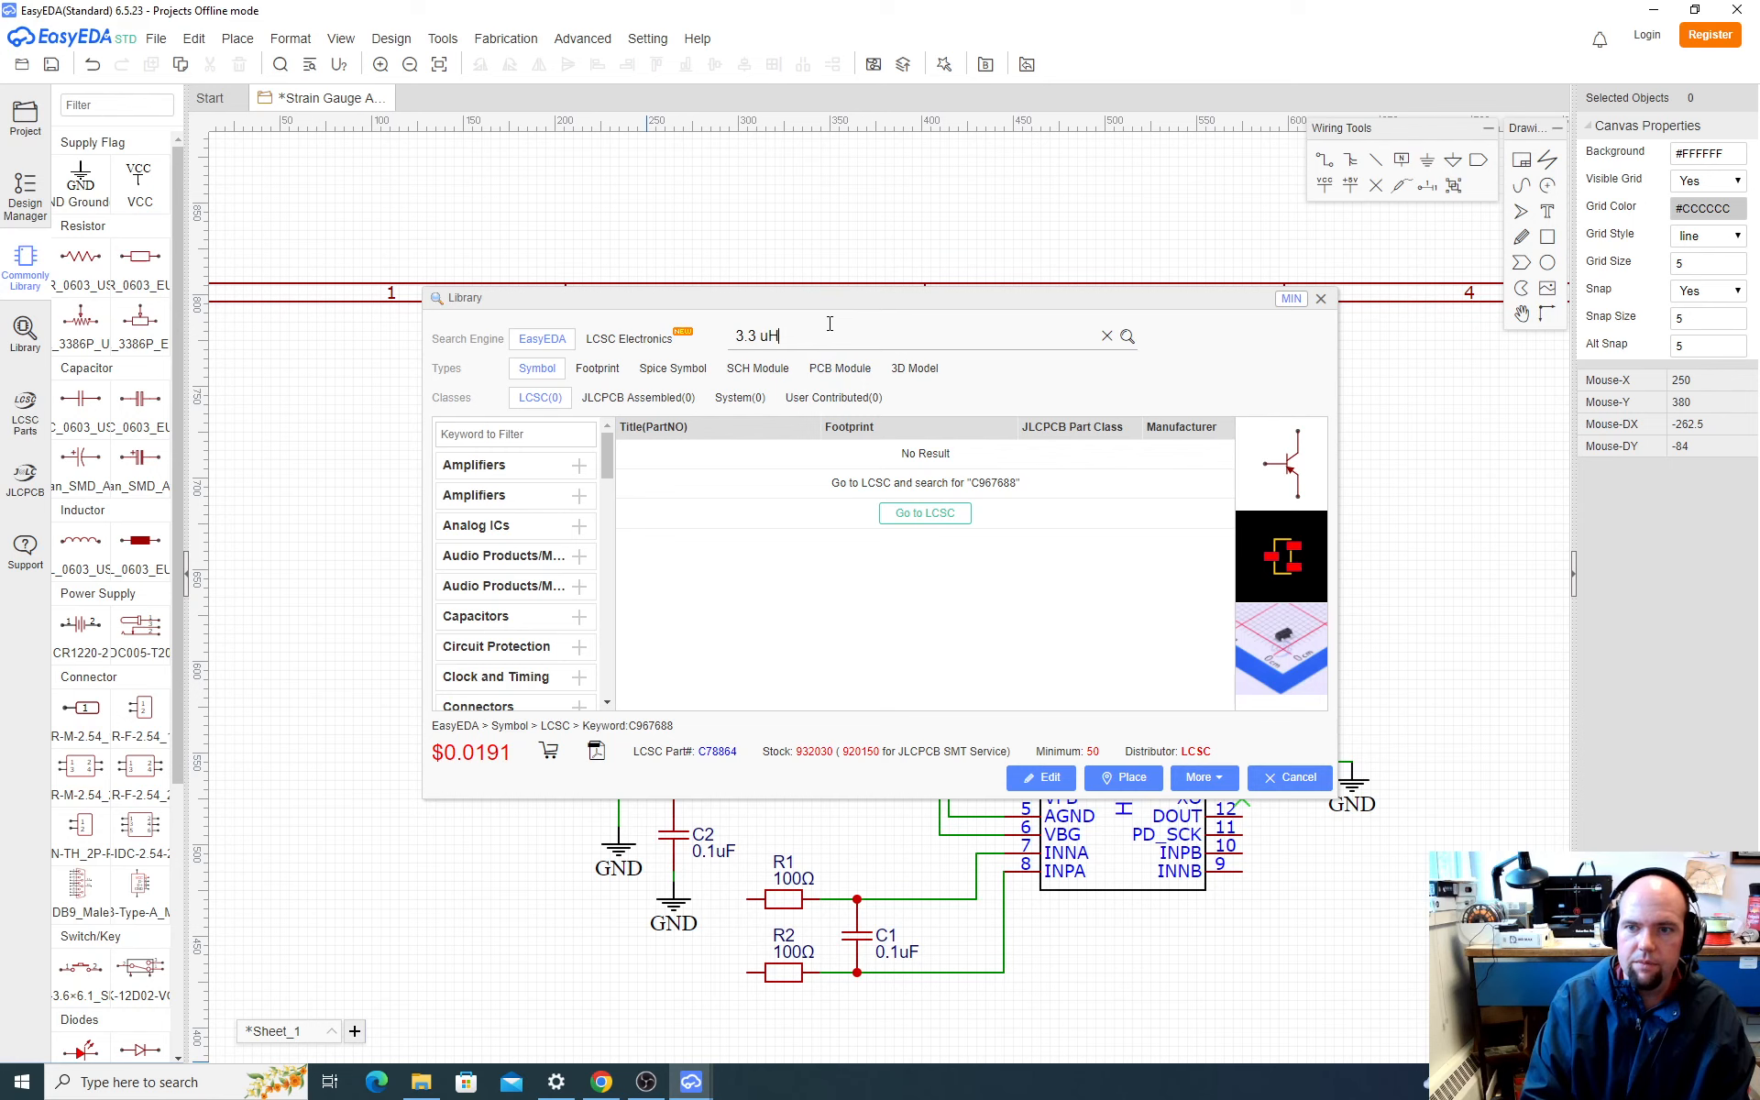
{"action": "key", "text": "Return"}
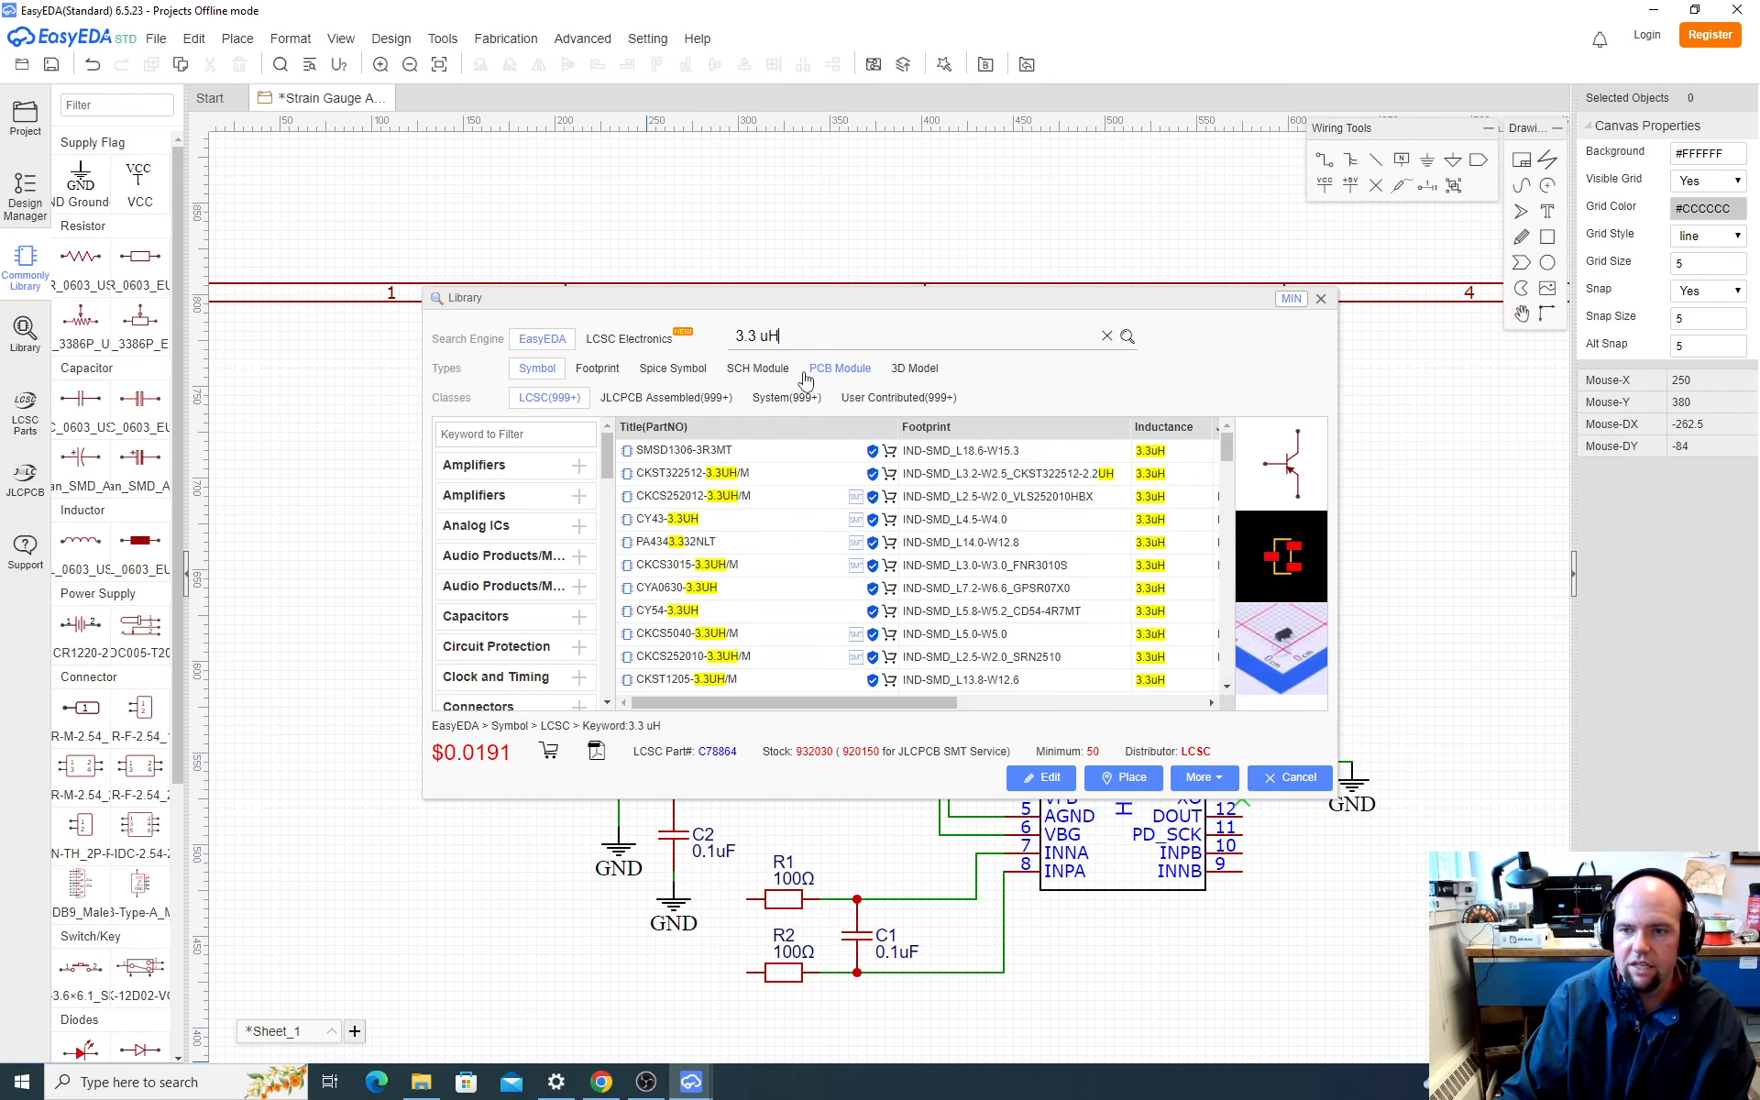
{"action": "left_click_drag", "start_coordinate": [853, 712], "coordinate": [884, 712]}
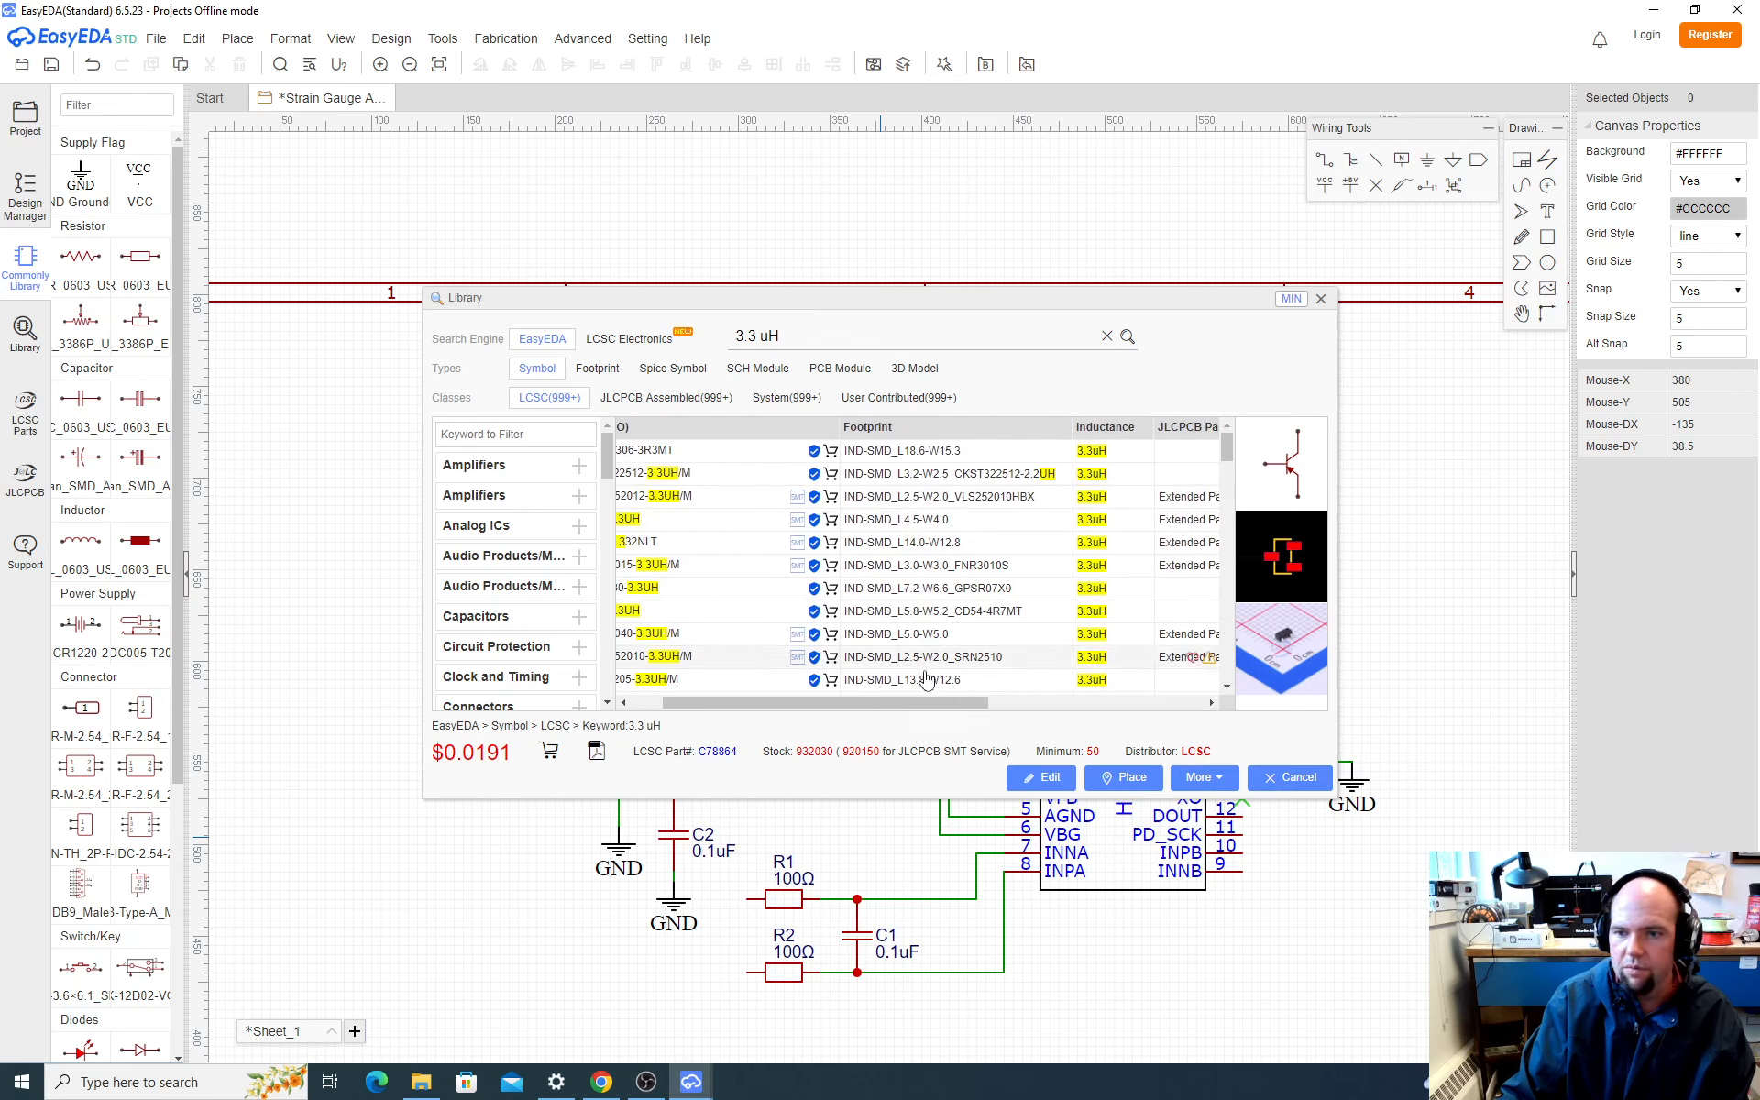
{"action": "left_click_drag", "start_coordinate": [916, 702], "coordinate": [962, 704]}
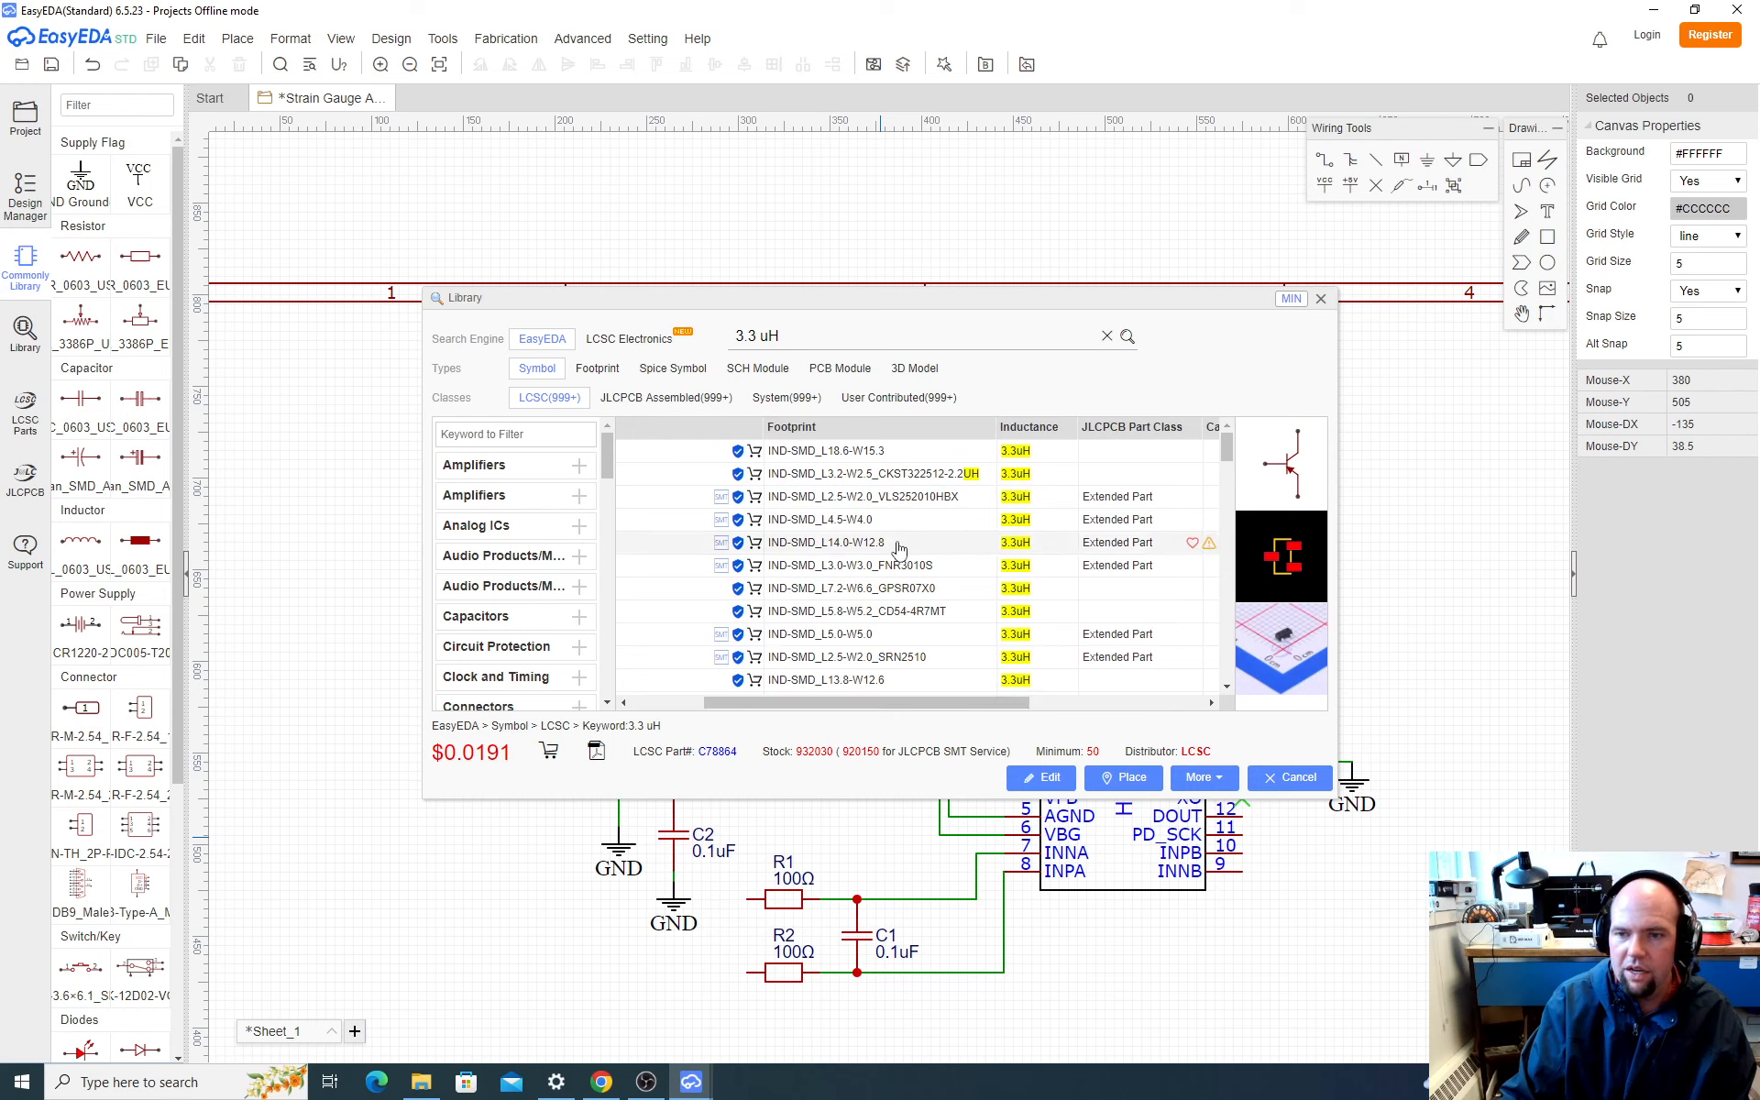
Step: Examine the footprints of the 3.3 uH library results for a 1206 package
{"action": "scroll", "coordinate": [903, 541], "scroll_direction": "down", "scroll_amount": 1}
{"action": "scroll", "coordinate": [903, 541], "scroll_direction": "down", "scroll_amount": 2}
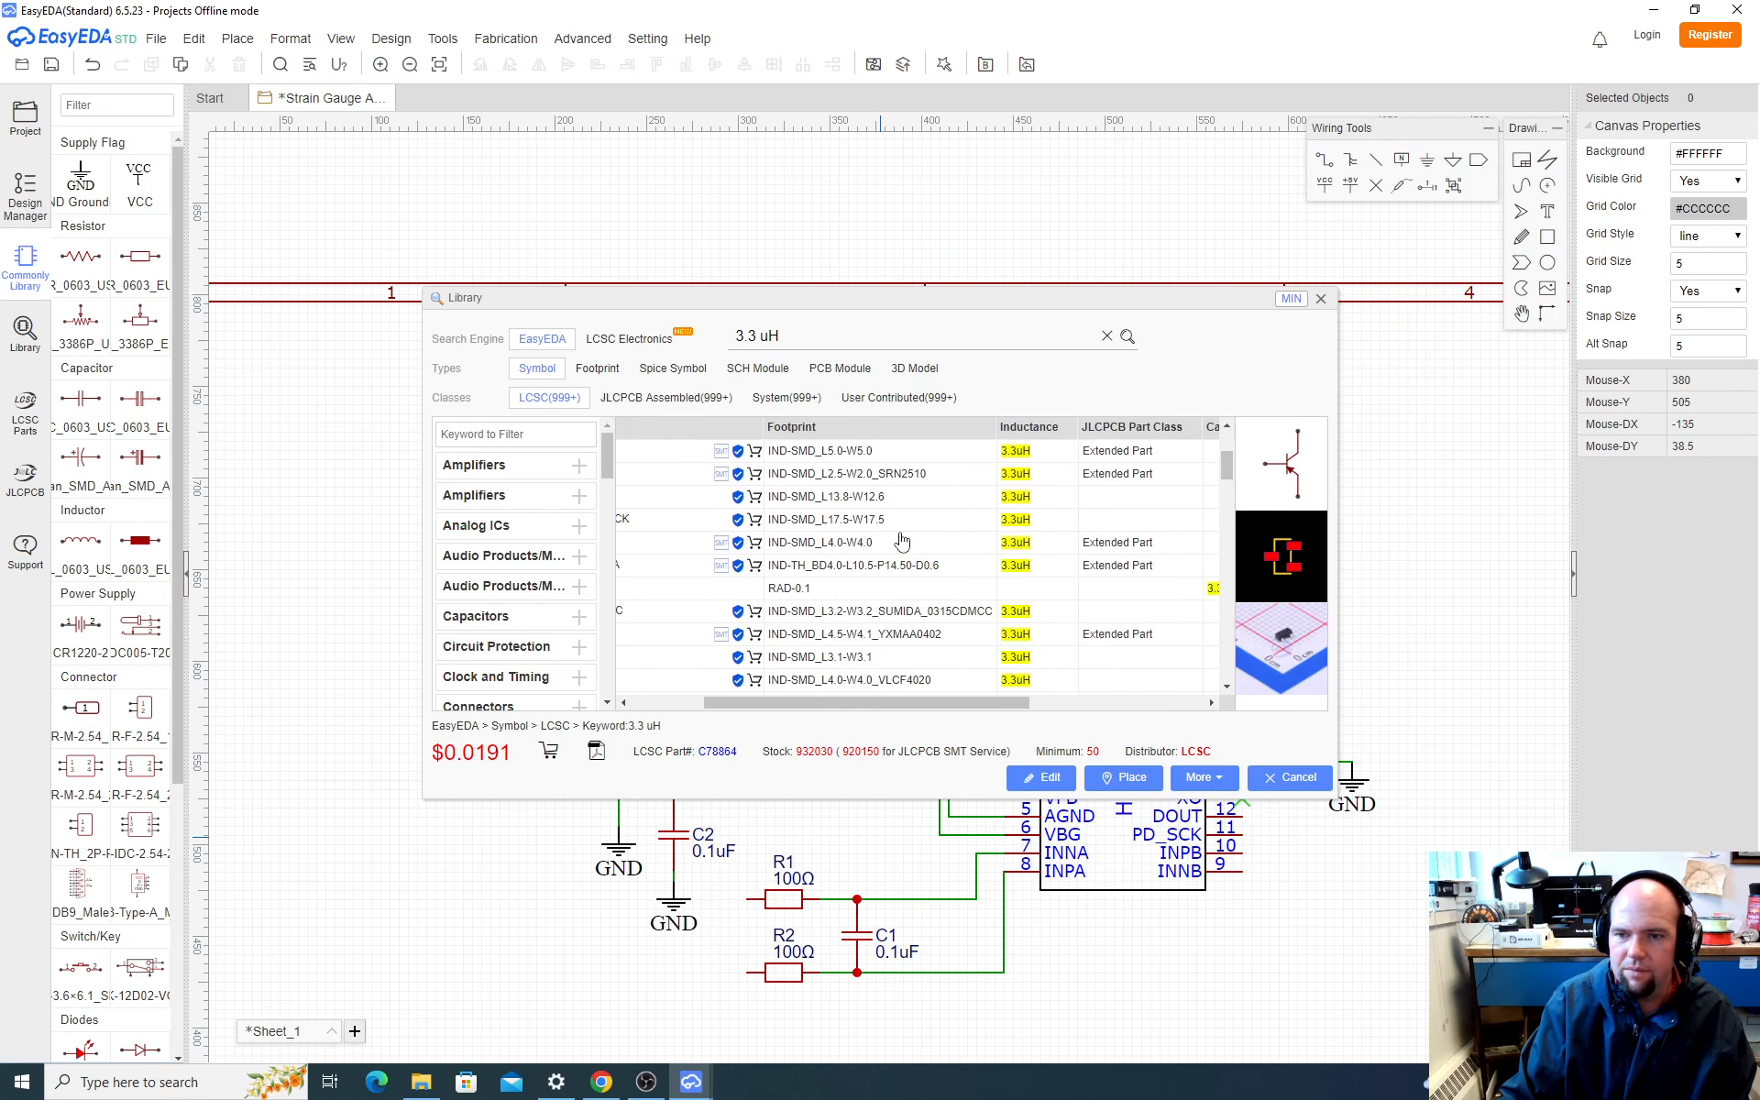
{"action": "scroll", "coordinate": [903, 541], "scroll_direction": "down", "scroll_amount": 2}
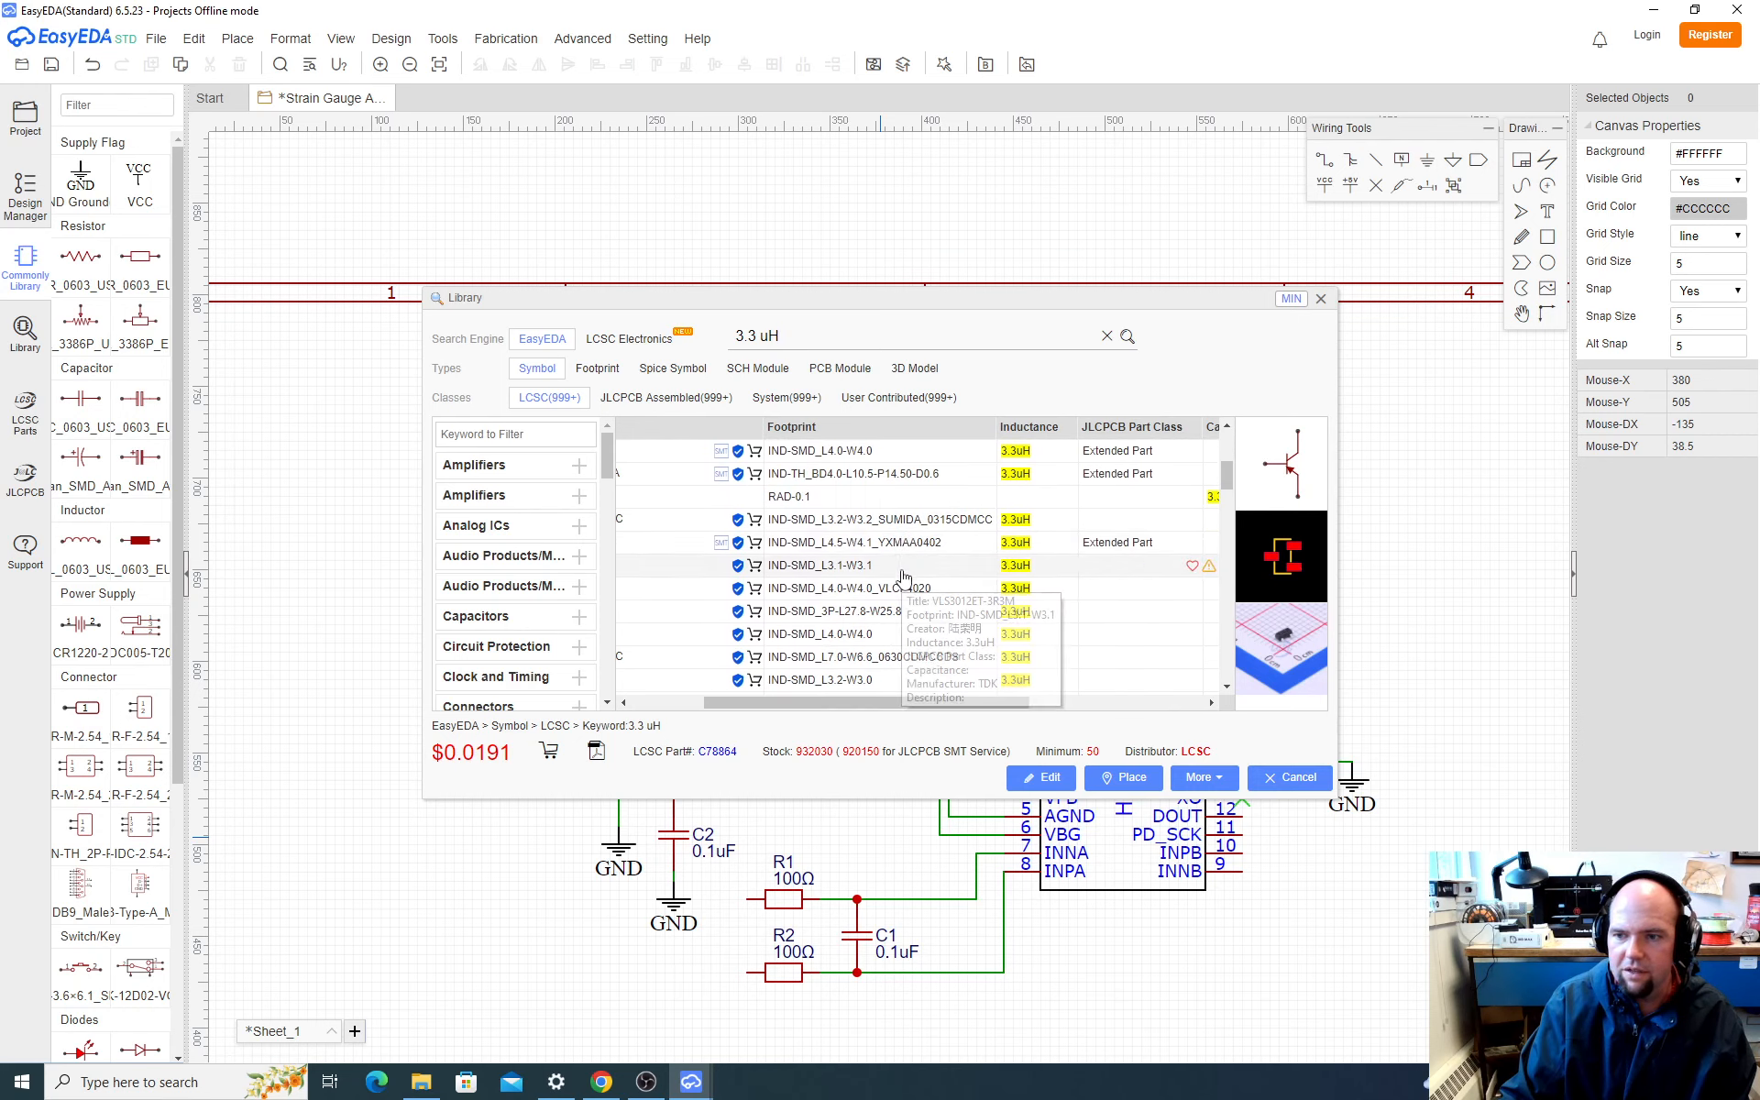
{"action": "scroll", "coordinate": [905, 581], "scroll_direction": "down", "scroll_amount": 3}
{"action": "scroll", "coordinate": [905, 581], "scroll_direction": "down", "scroll_amount": 3}
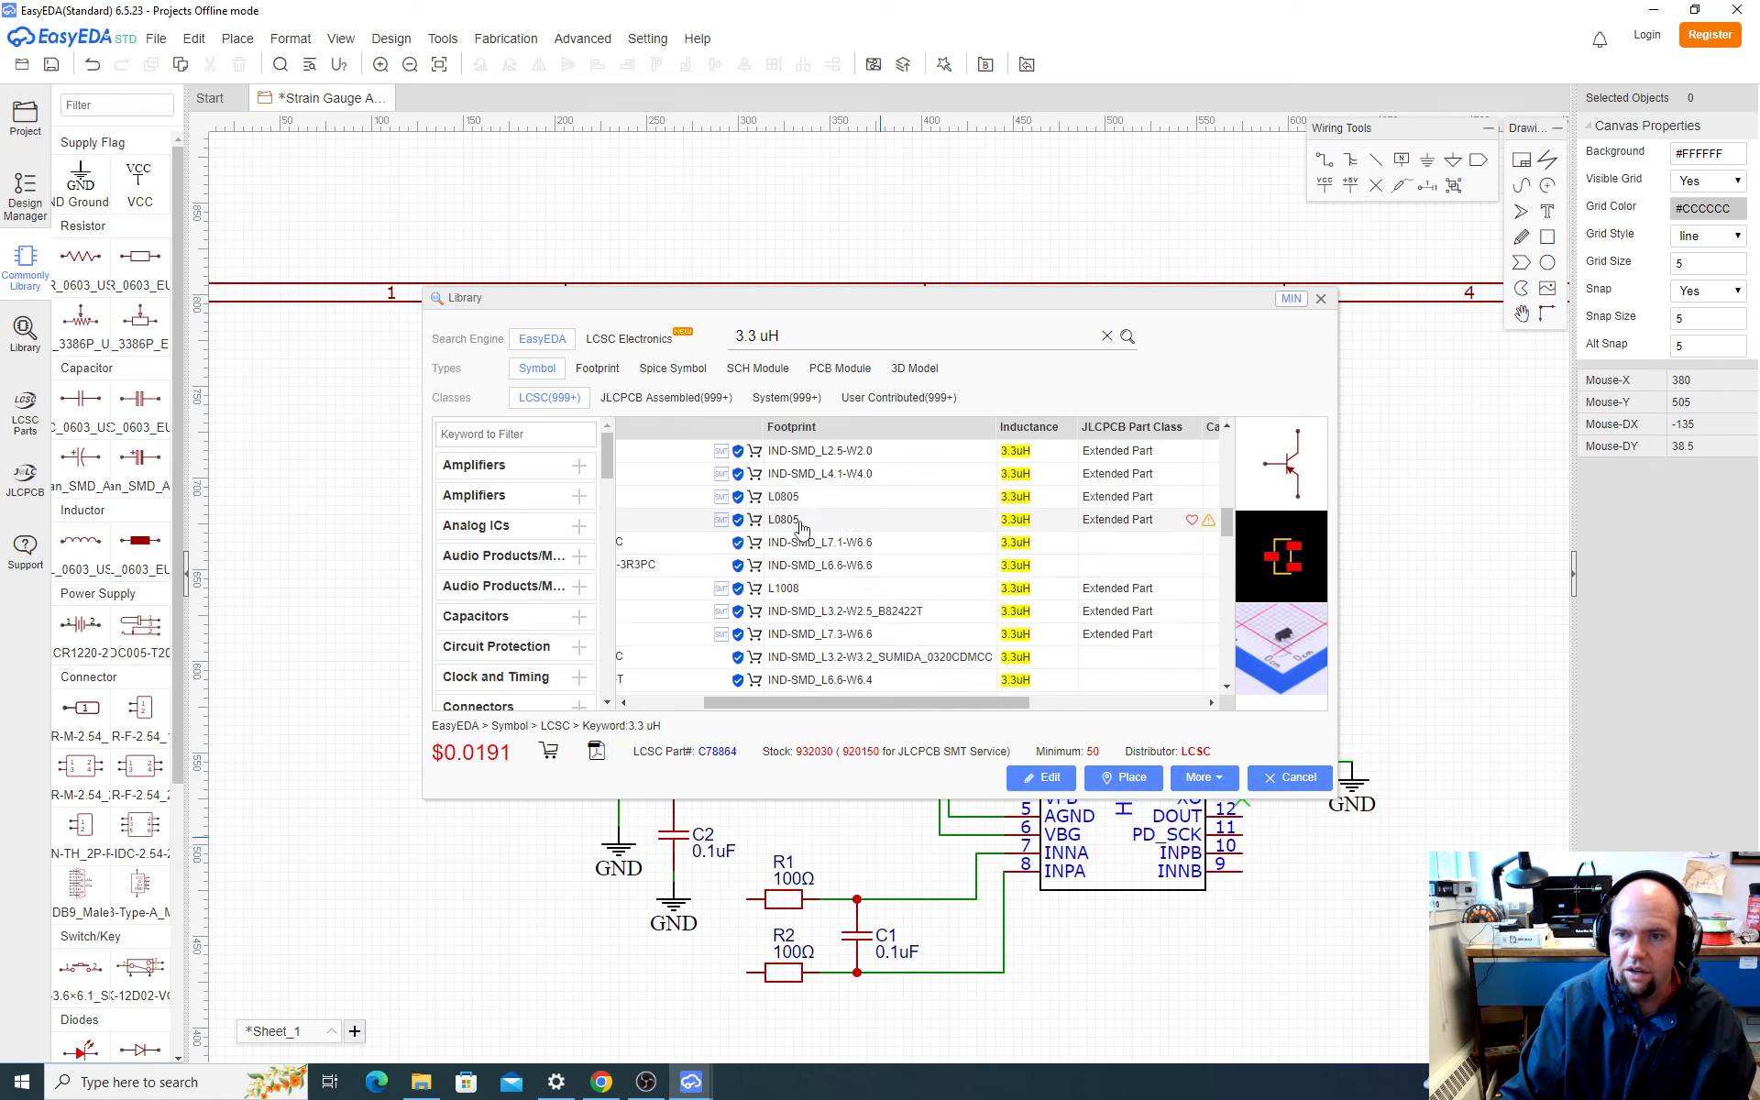
{"action": "scroll", "coordinate": [859, 597], "scroll_direction": "down", "scroll_amount": 2}
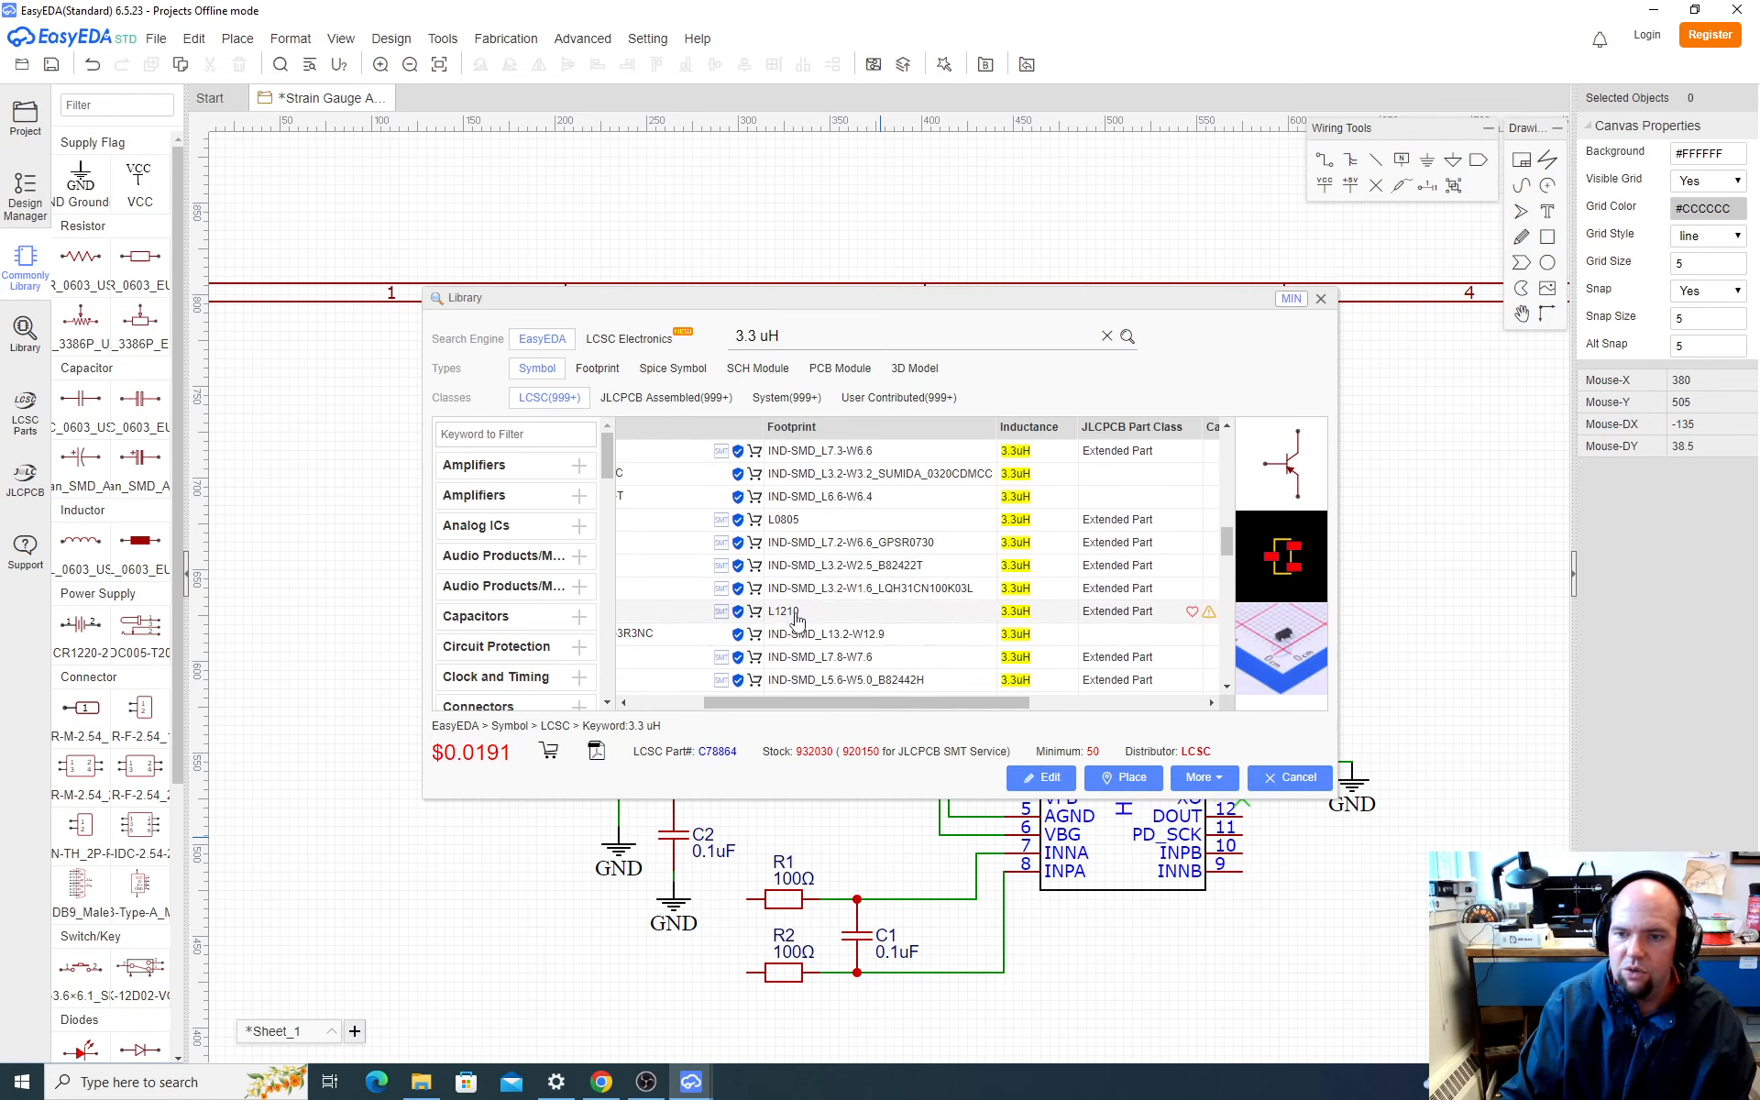
{"action": "scroll", "coordinate": [796, 616], "scroll_direction": "down", "scroll_amount": 1}
{"action": "scroll", "coordinate": [807, 550], "scroll_direction": "down", "scroll_amount": 2}
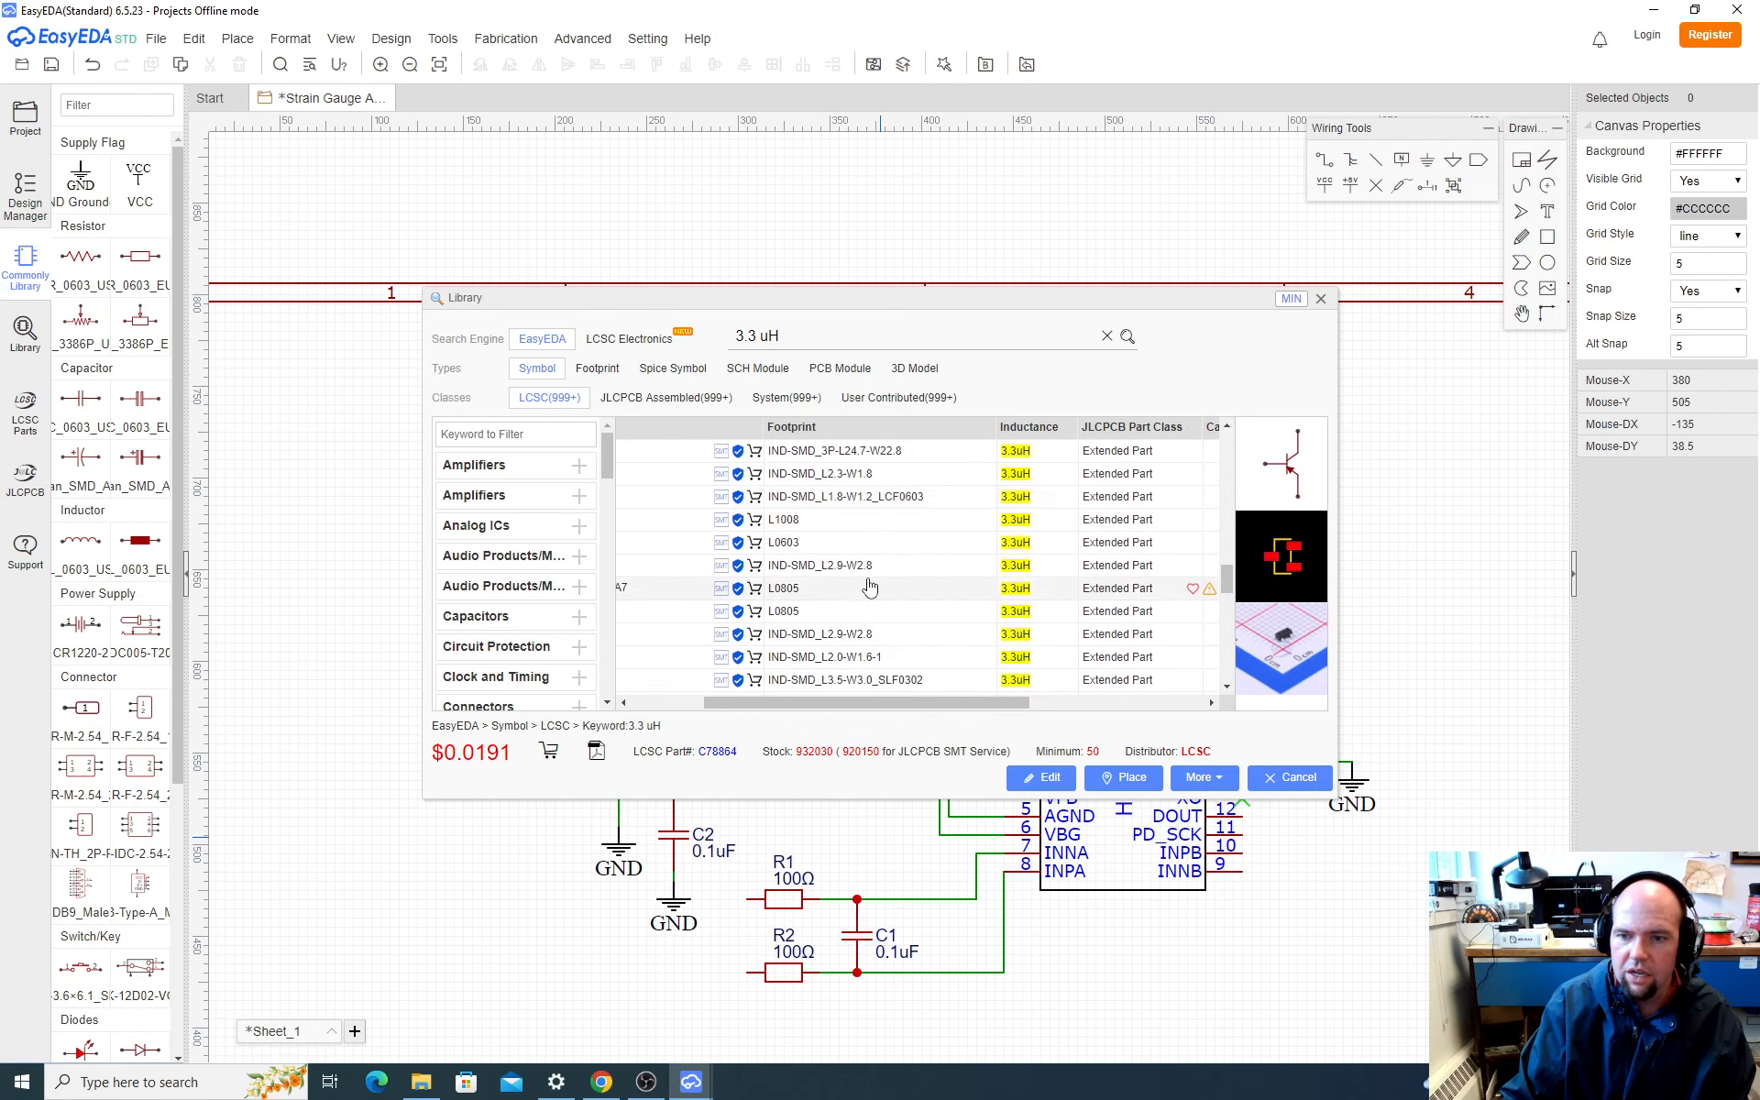
{"action": "scroll", "coordinate": [871, 588], "scroll_direction": "down", "scroll_amount": 3}
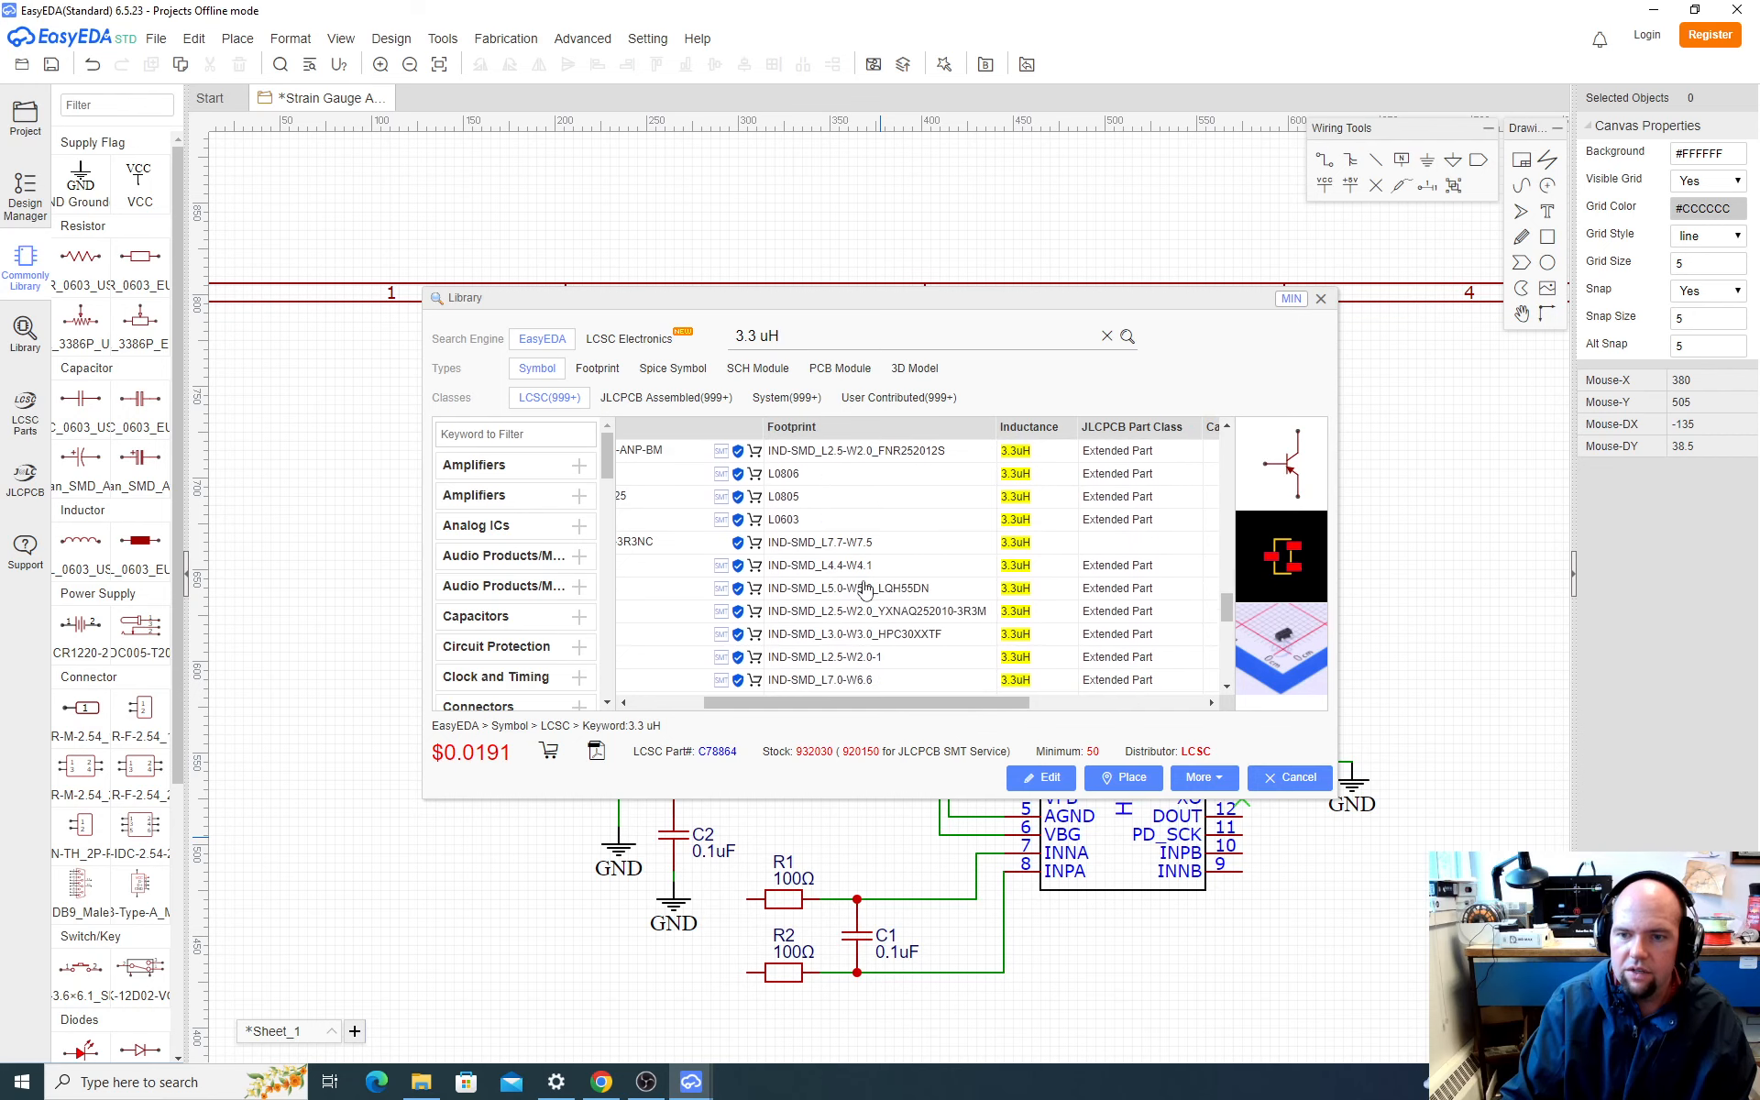
{"action": "scroll", "coordinate": [865, 588], "scroll_direction": "down", "scroll_amount": 5}
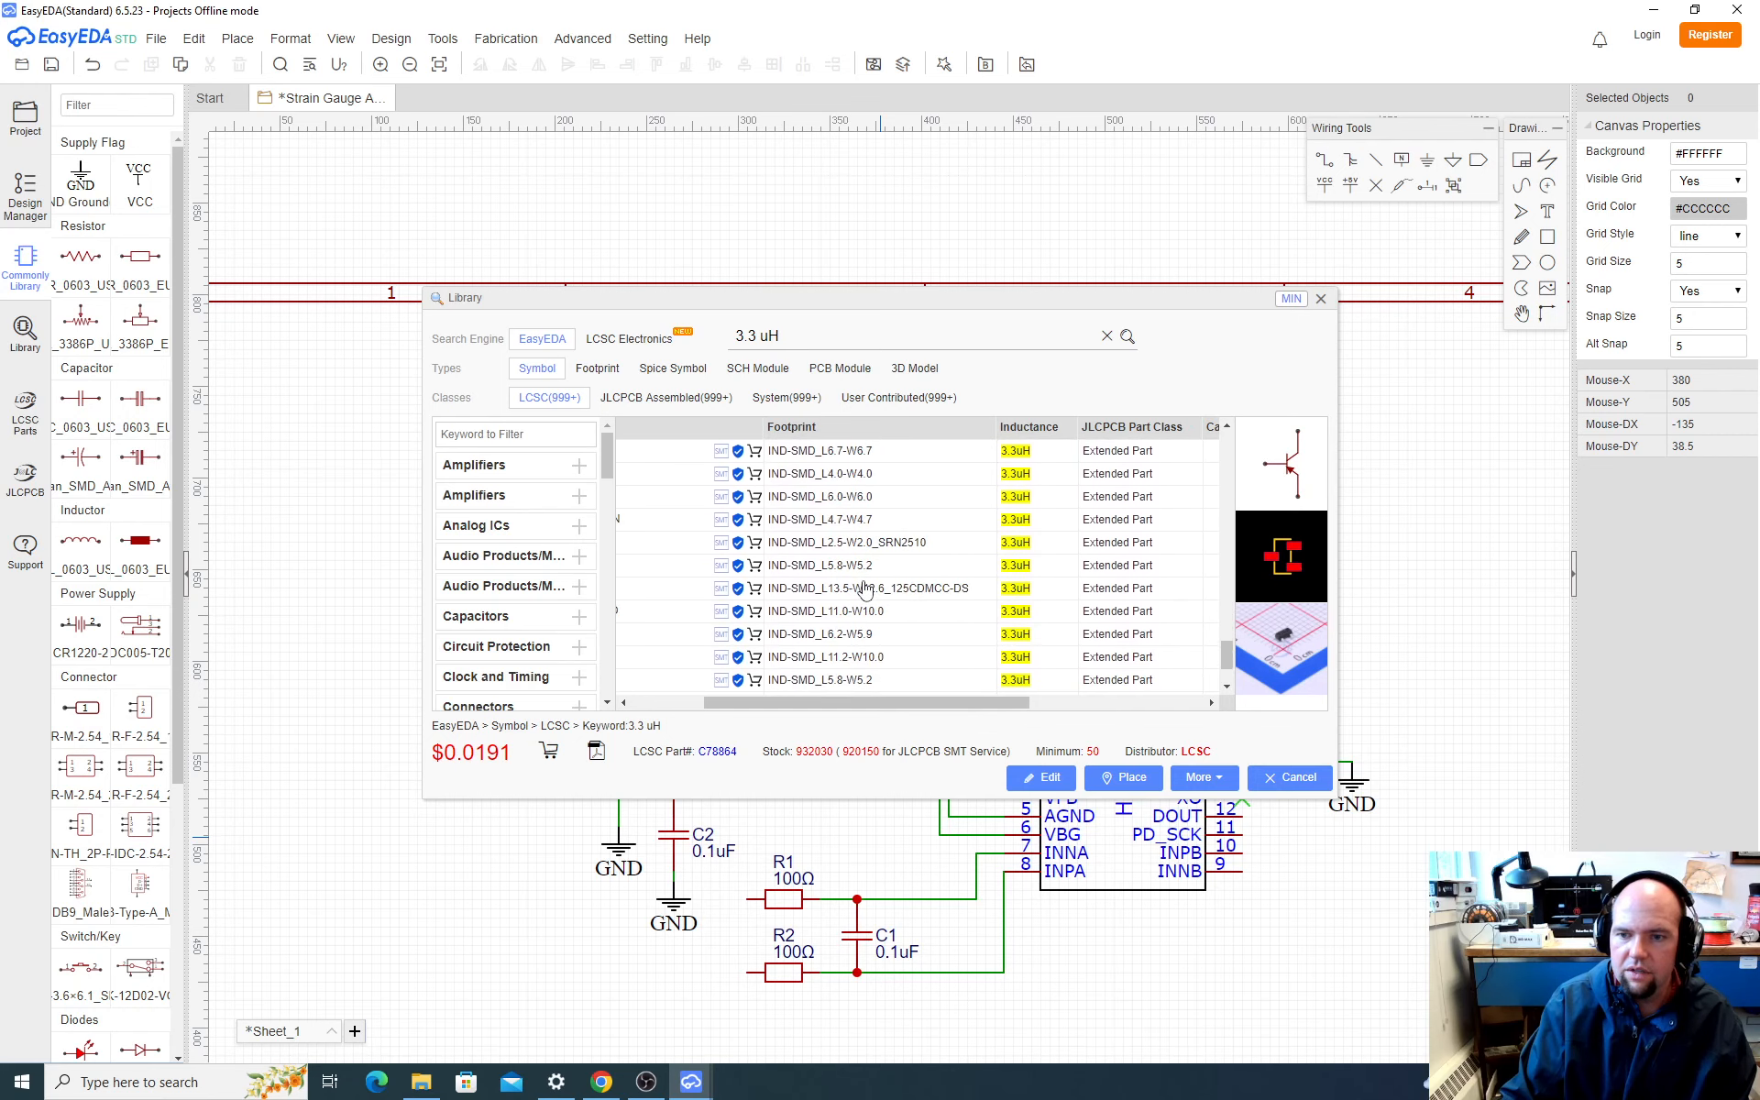
{"action": "scroll", "coordinate": [880, 604], "scroll_direction": "down", "scroll_amount": 2}
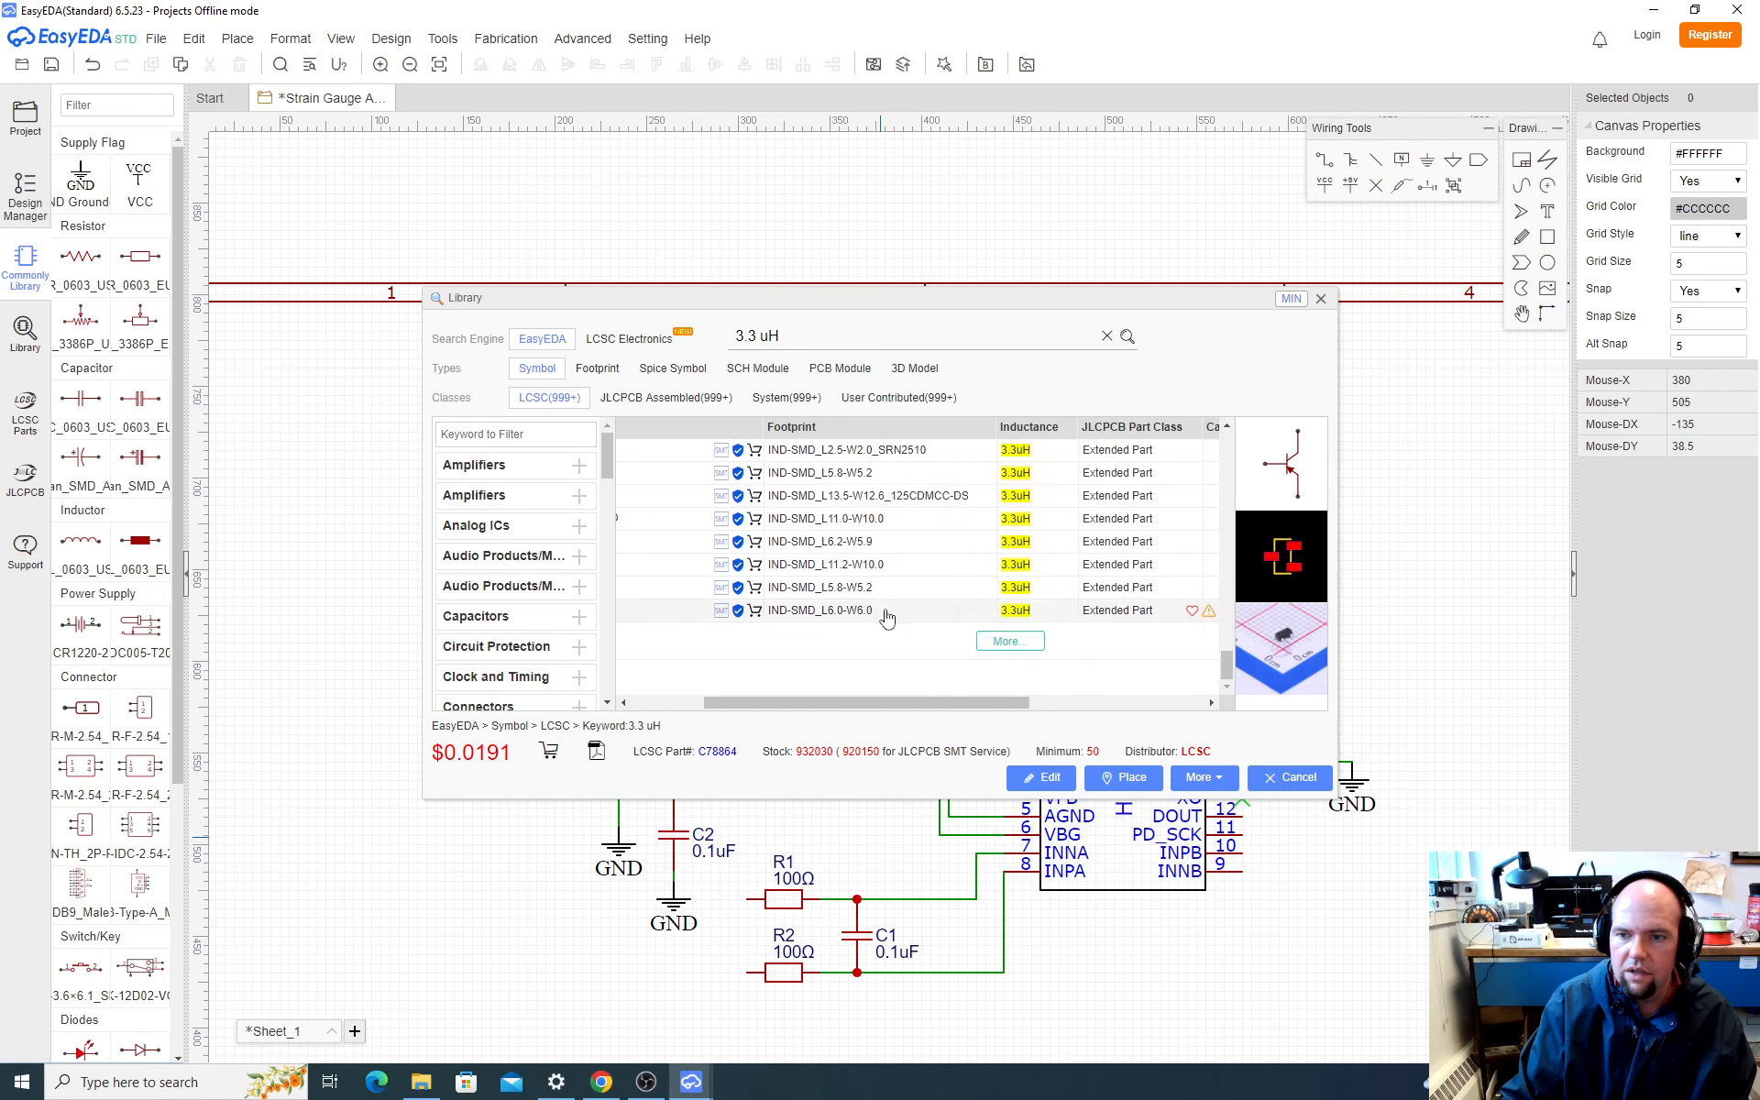
{"action": "scroll", "coordinate": [887, 617], "scroll_direction": "up", "scroll_amount": 5}
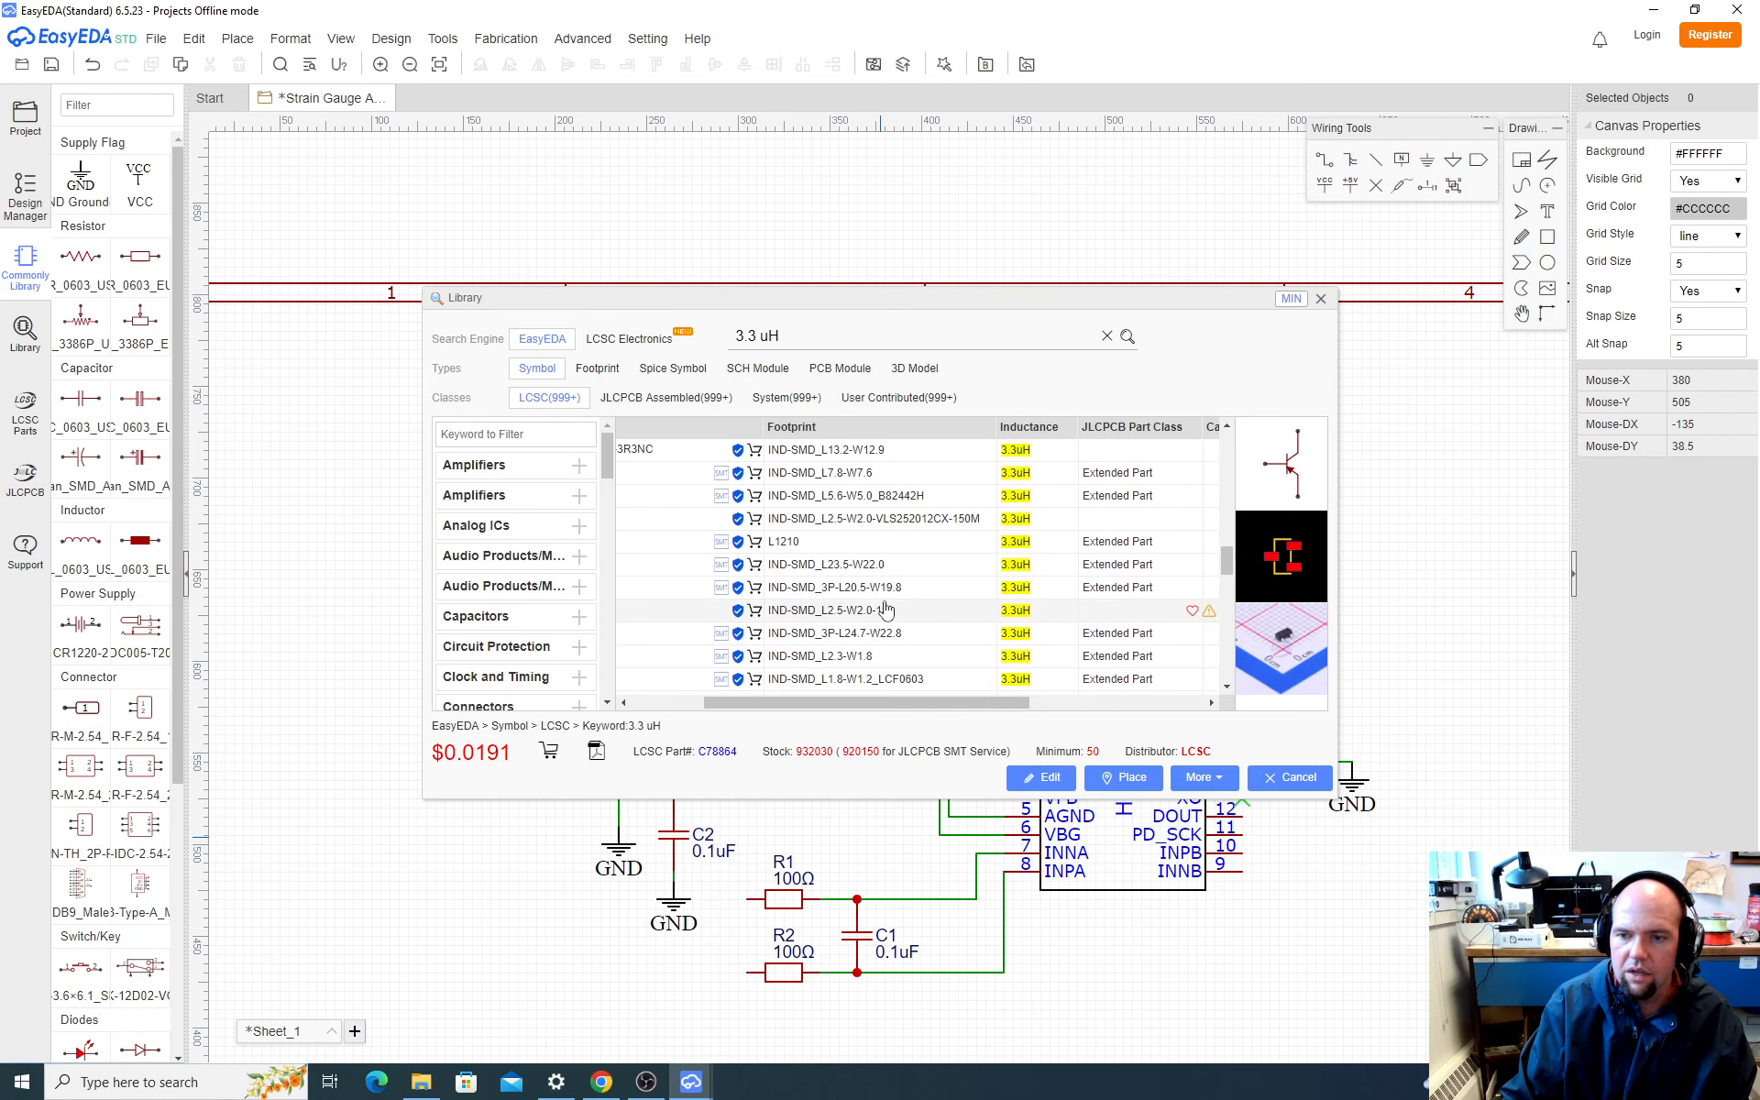
Step: Switch to the browser, open LCSC's Inductors (SMD) category, and filter it by package 1206
{"action": "left_click", "coordinate": [605, 1086]}
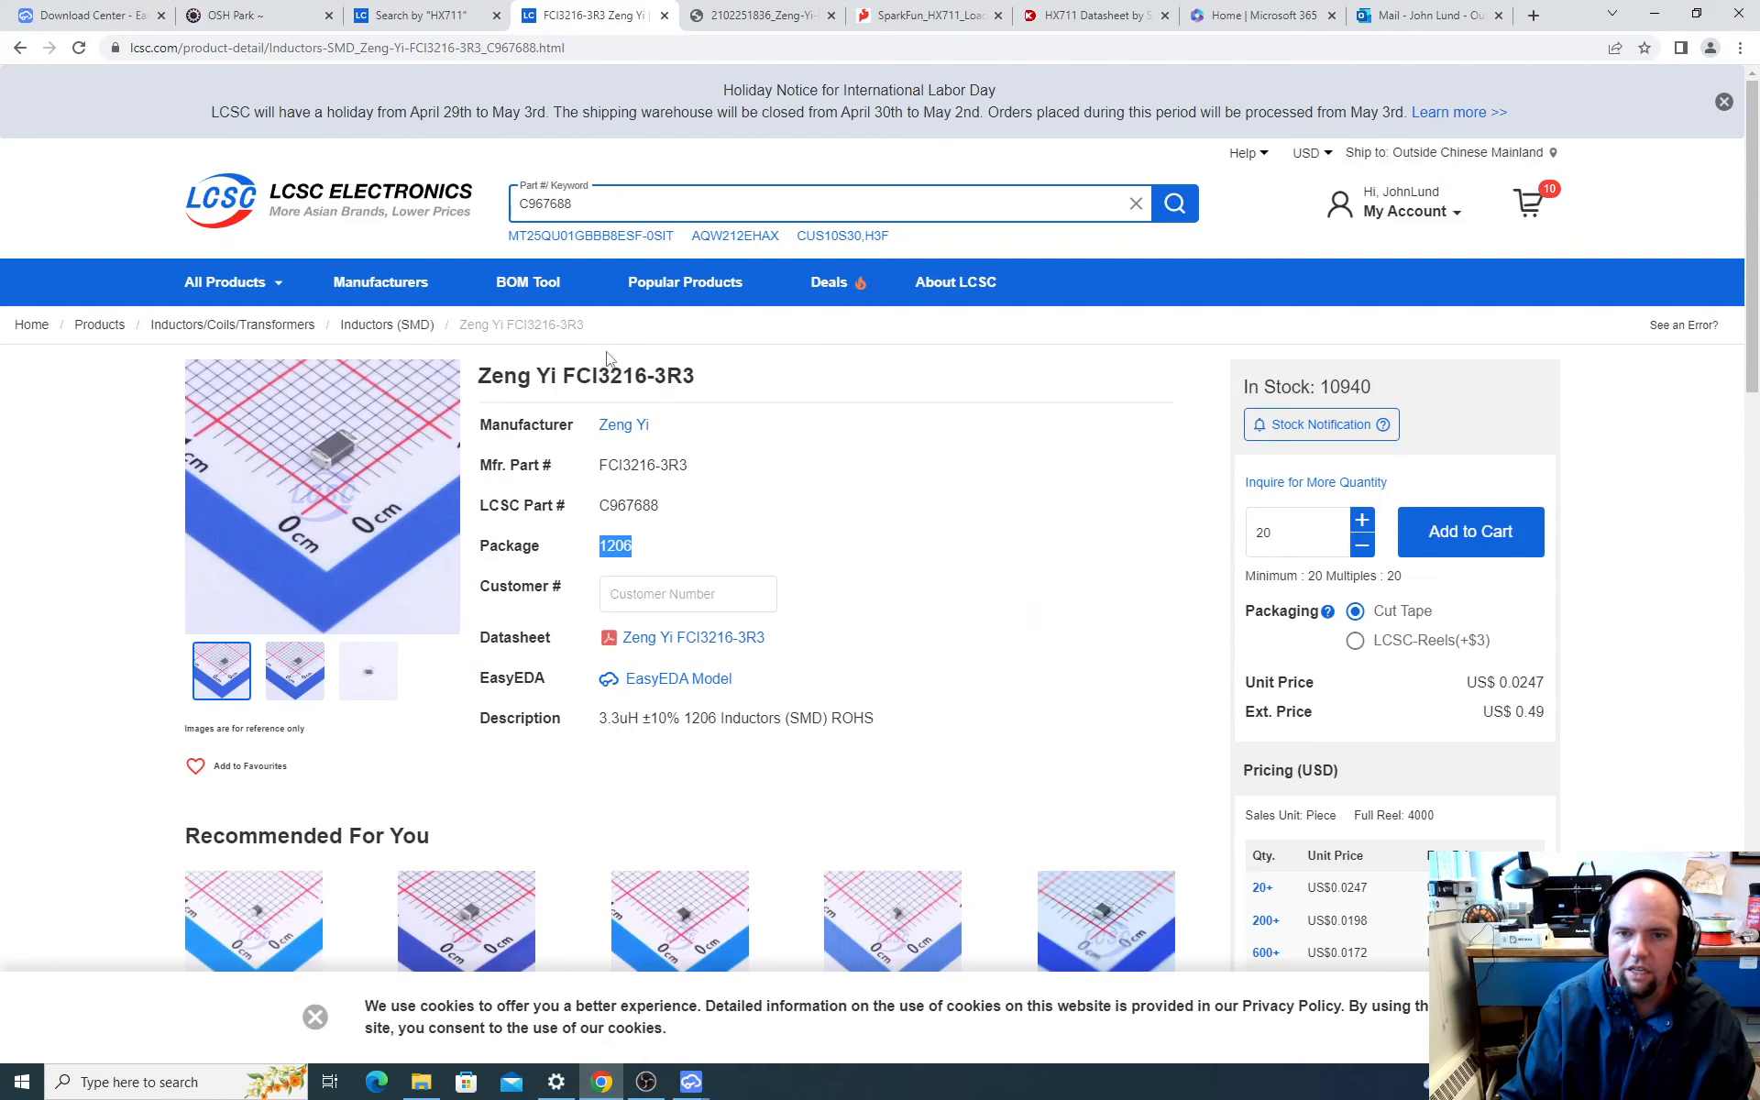
{"action": "left_click", "coordinate": [389, 332]}
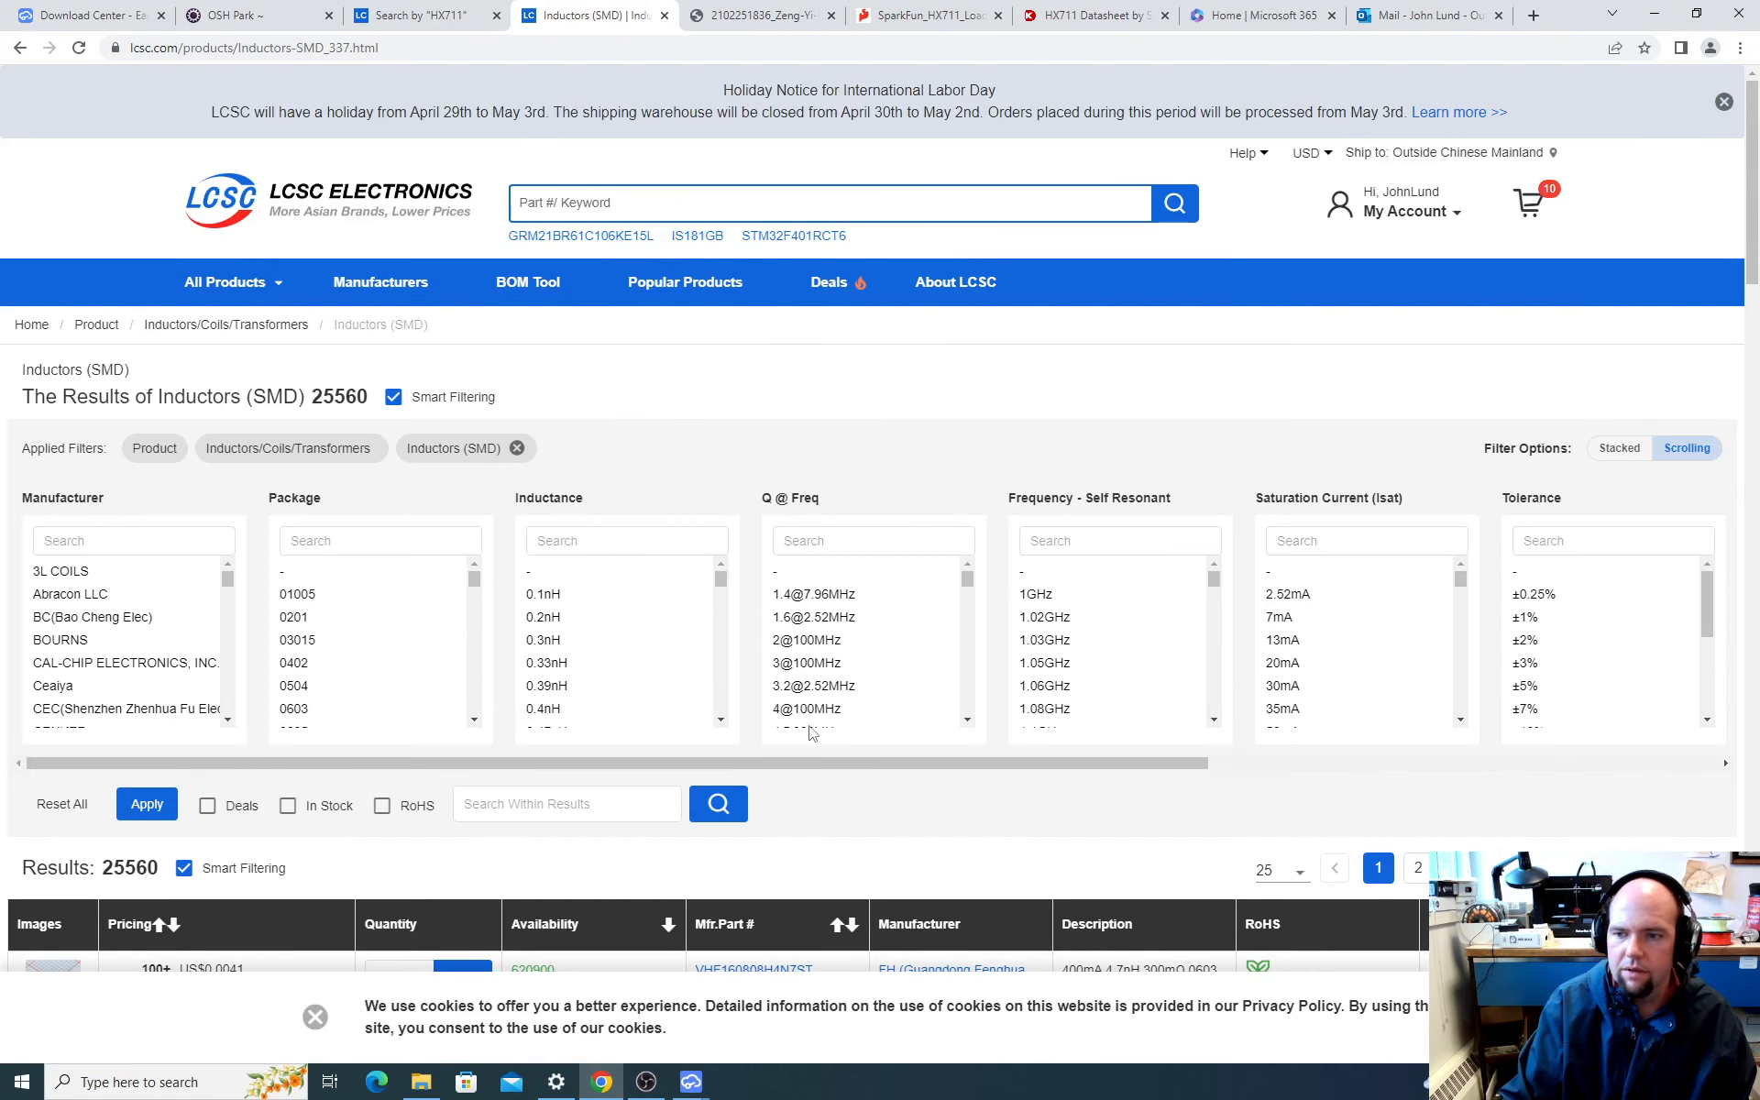
{"action": "left_click_drag", "start_coordinate": [1109, 765], "coordinate": [807, 750]}
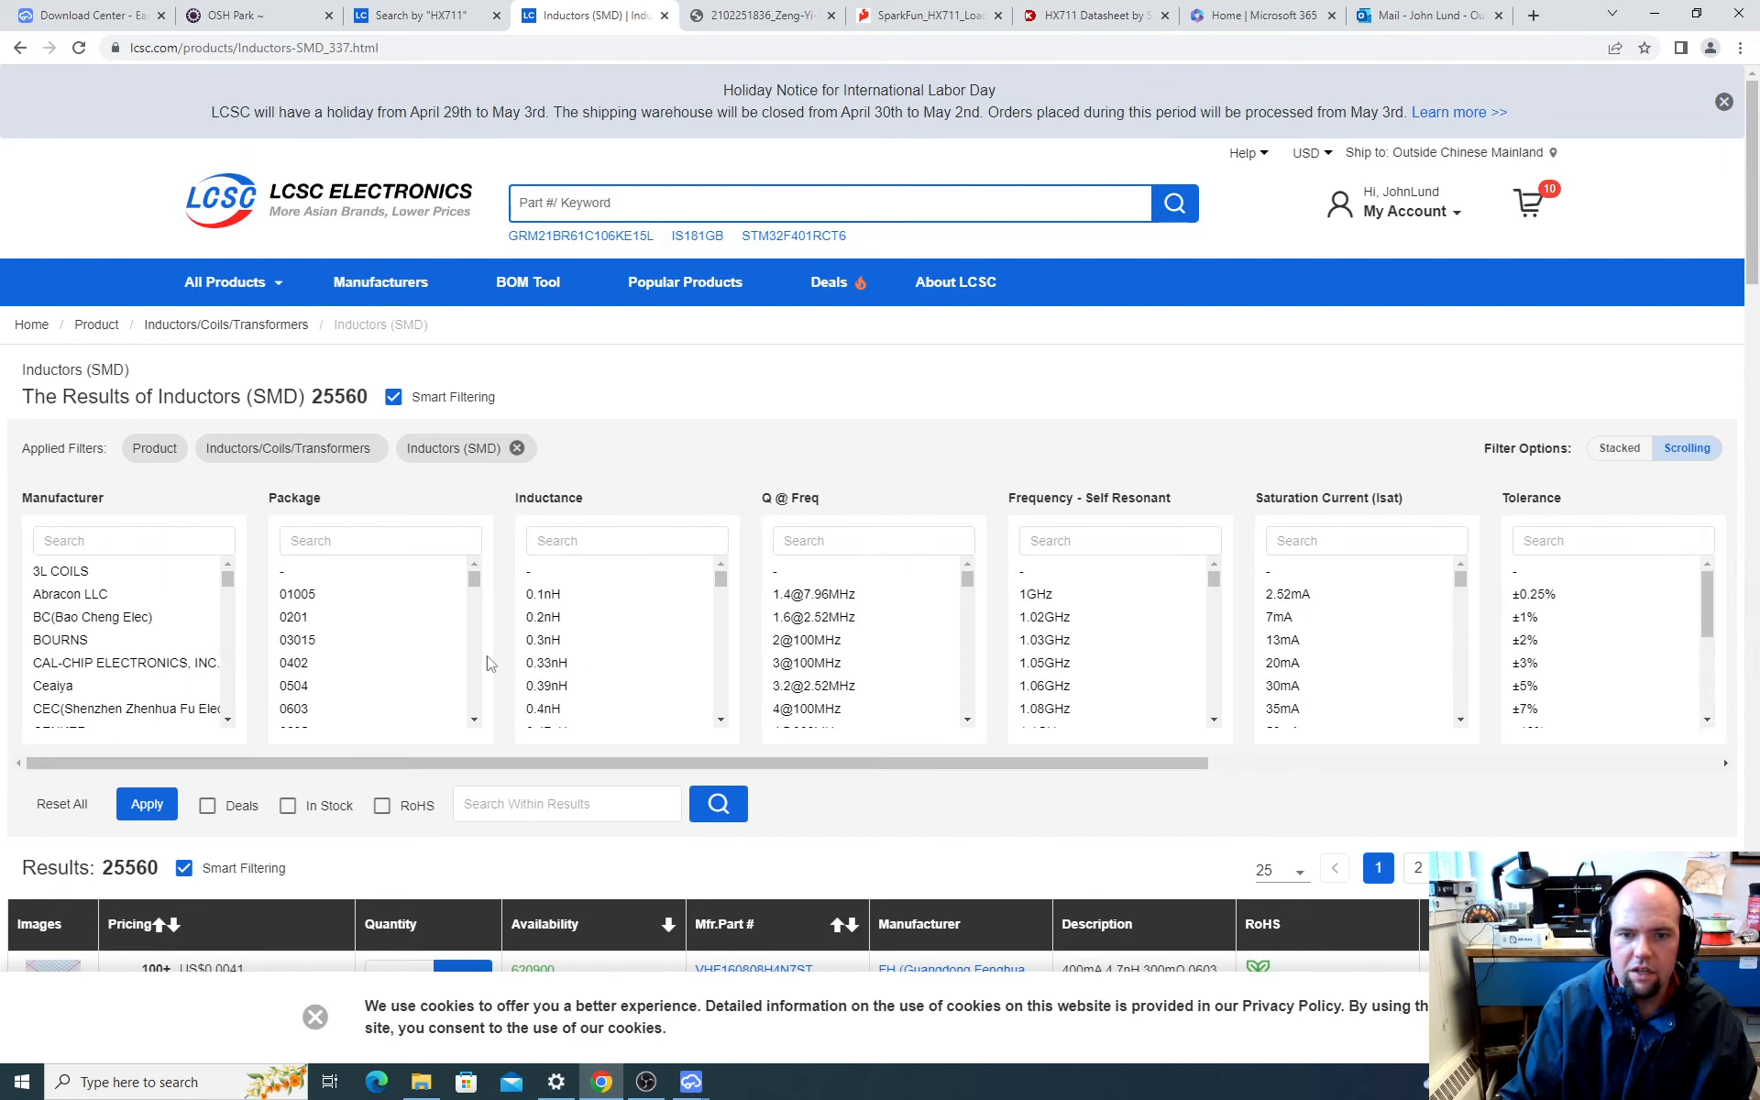
{"action": "scroll", "coordinate": [334, 648], "scroll_direction": "down", "scroll_amount": 3}
{"action": "scroll", "coordinate": [308, 656], "scroll_direction": "down", "scroll_amount": 4}
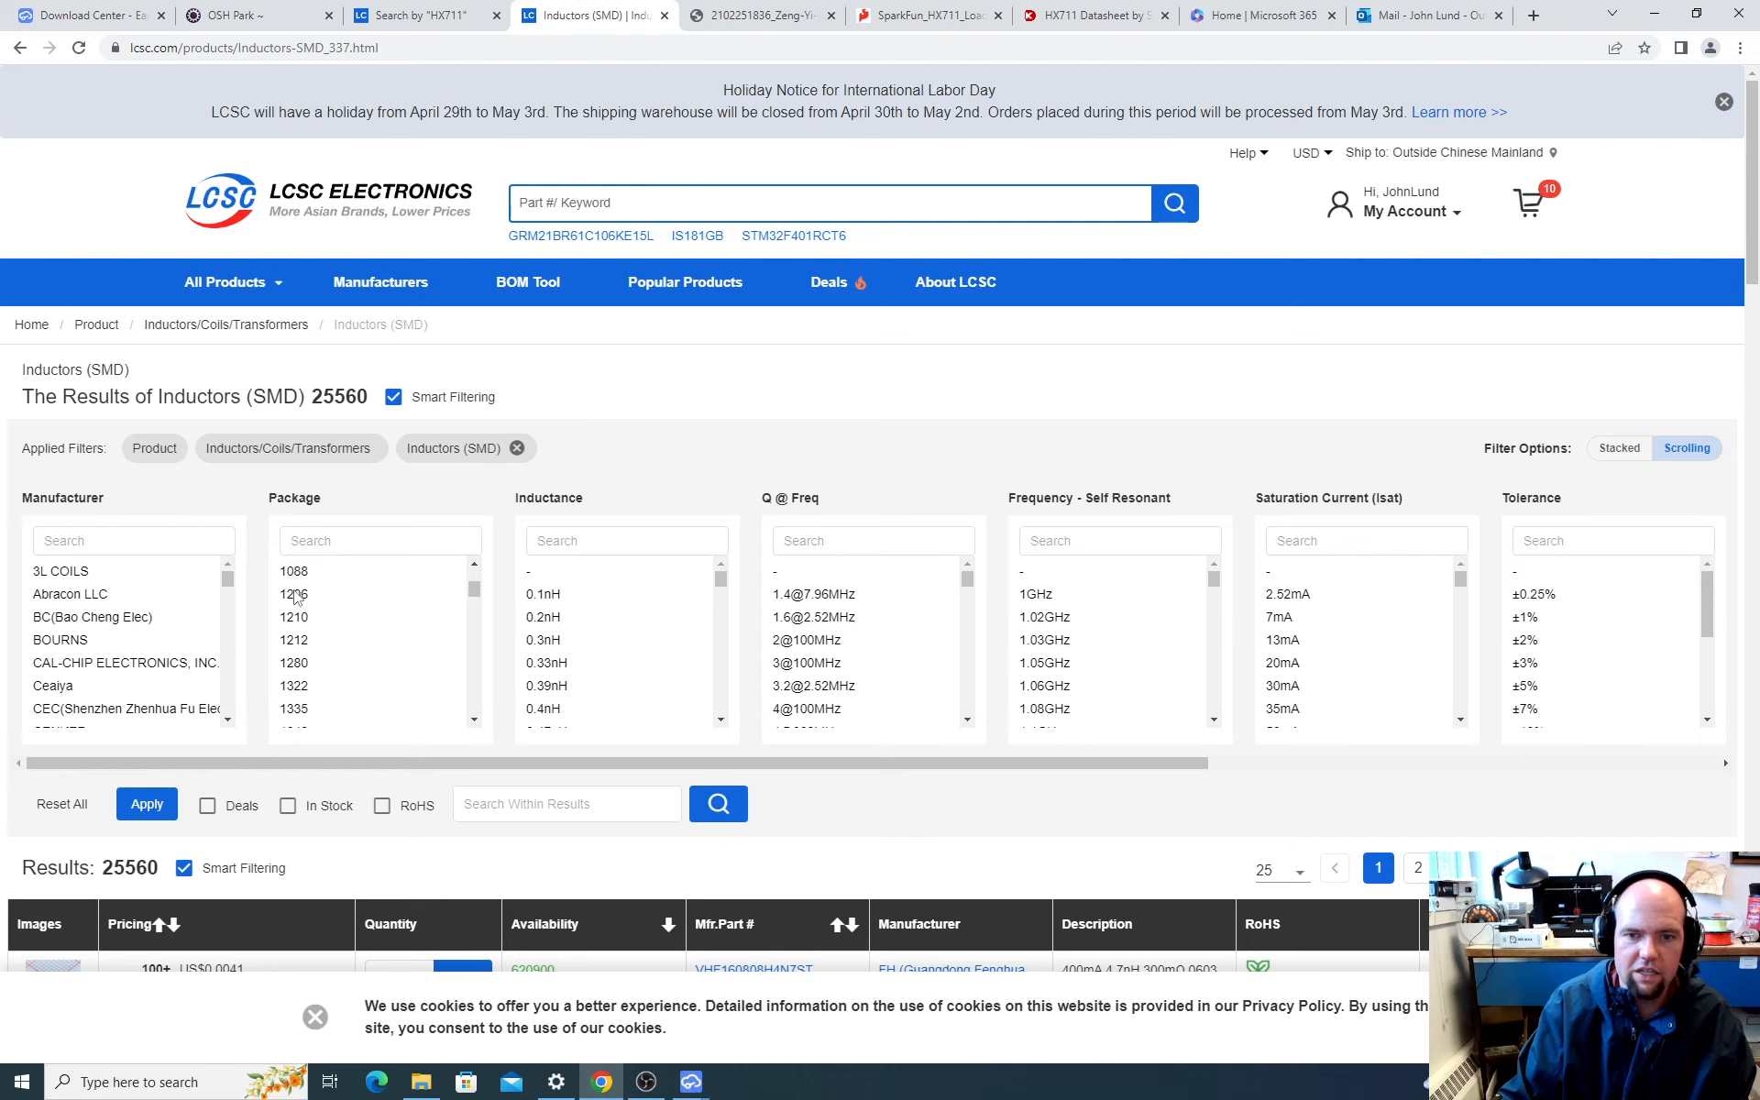
{"action": "left_click", "coordinate": [295, 595]}
{"action": "left_click", "coordinate": [147, 840]}
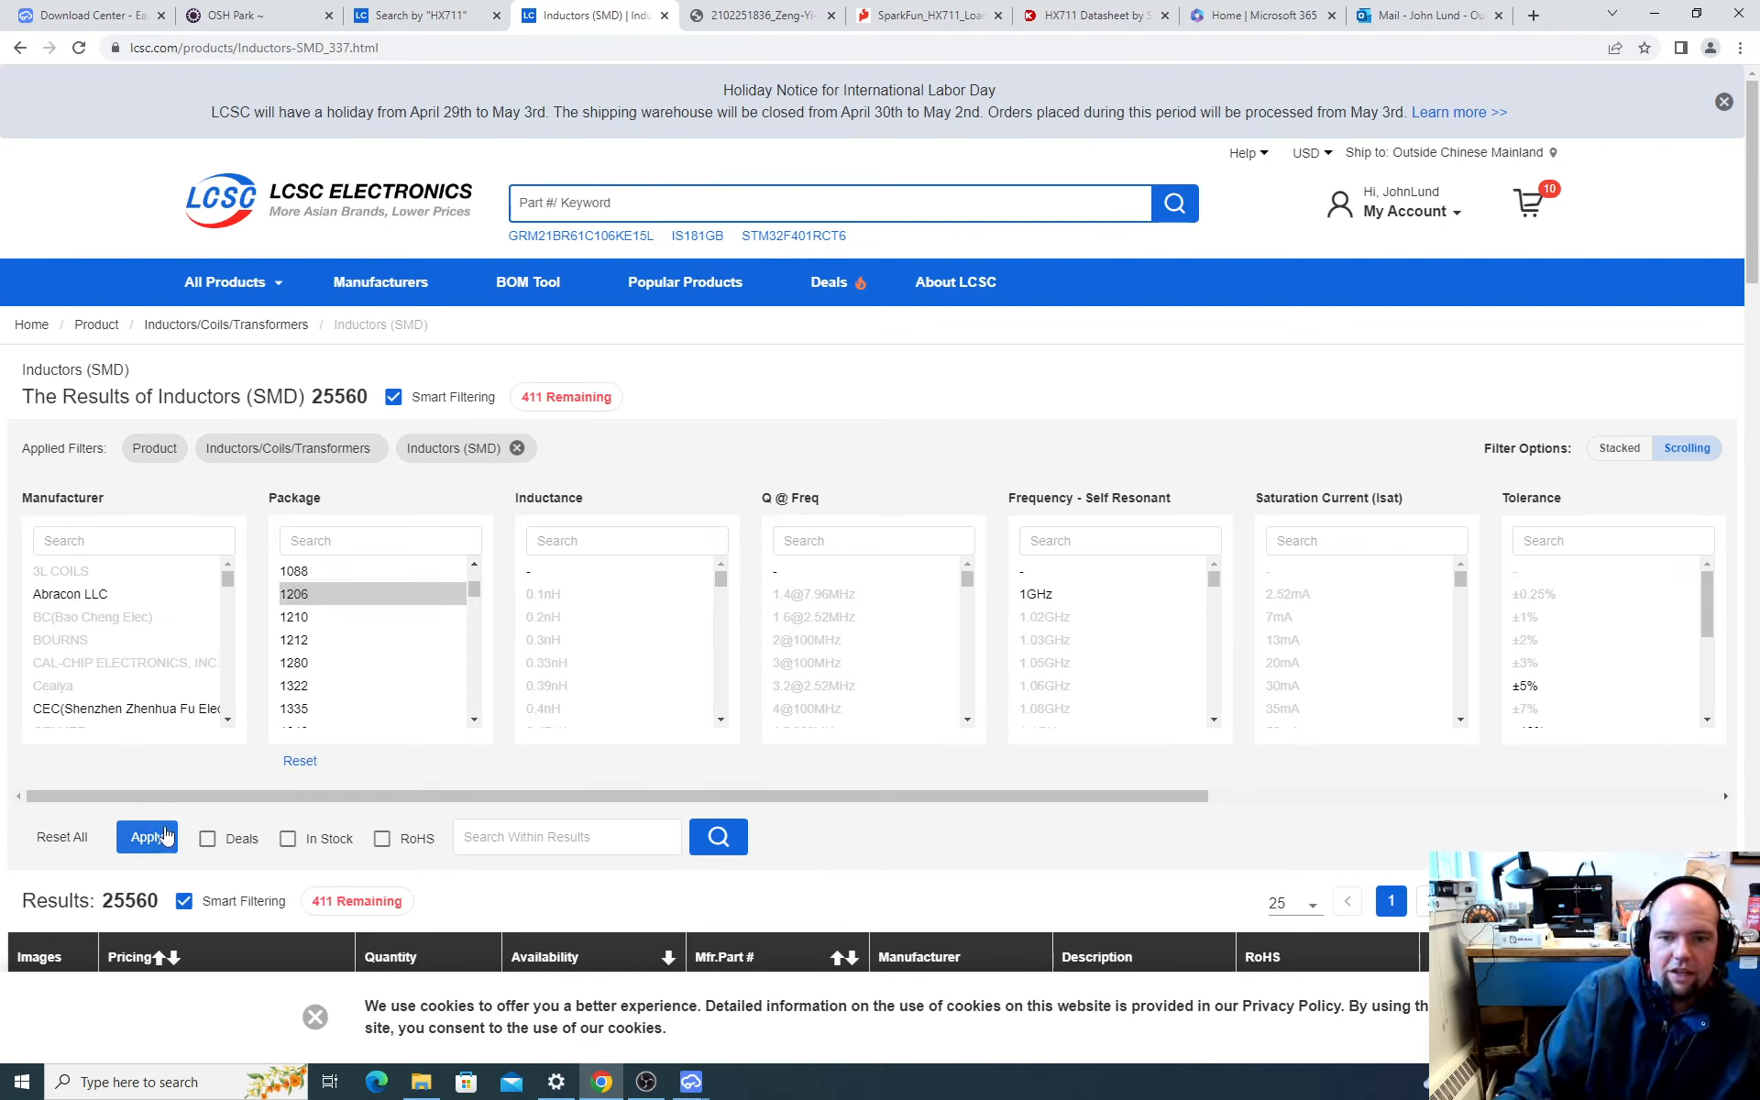
Step: Sort the 1206 inductors by availability, and copy the LCSC part number C1051 and open that part's product page
{"action": "scroll", "coordinate": [429, 824], "scroll_direction": "down", "scroll_amount": 3}
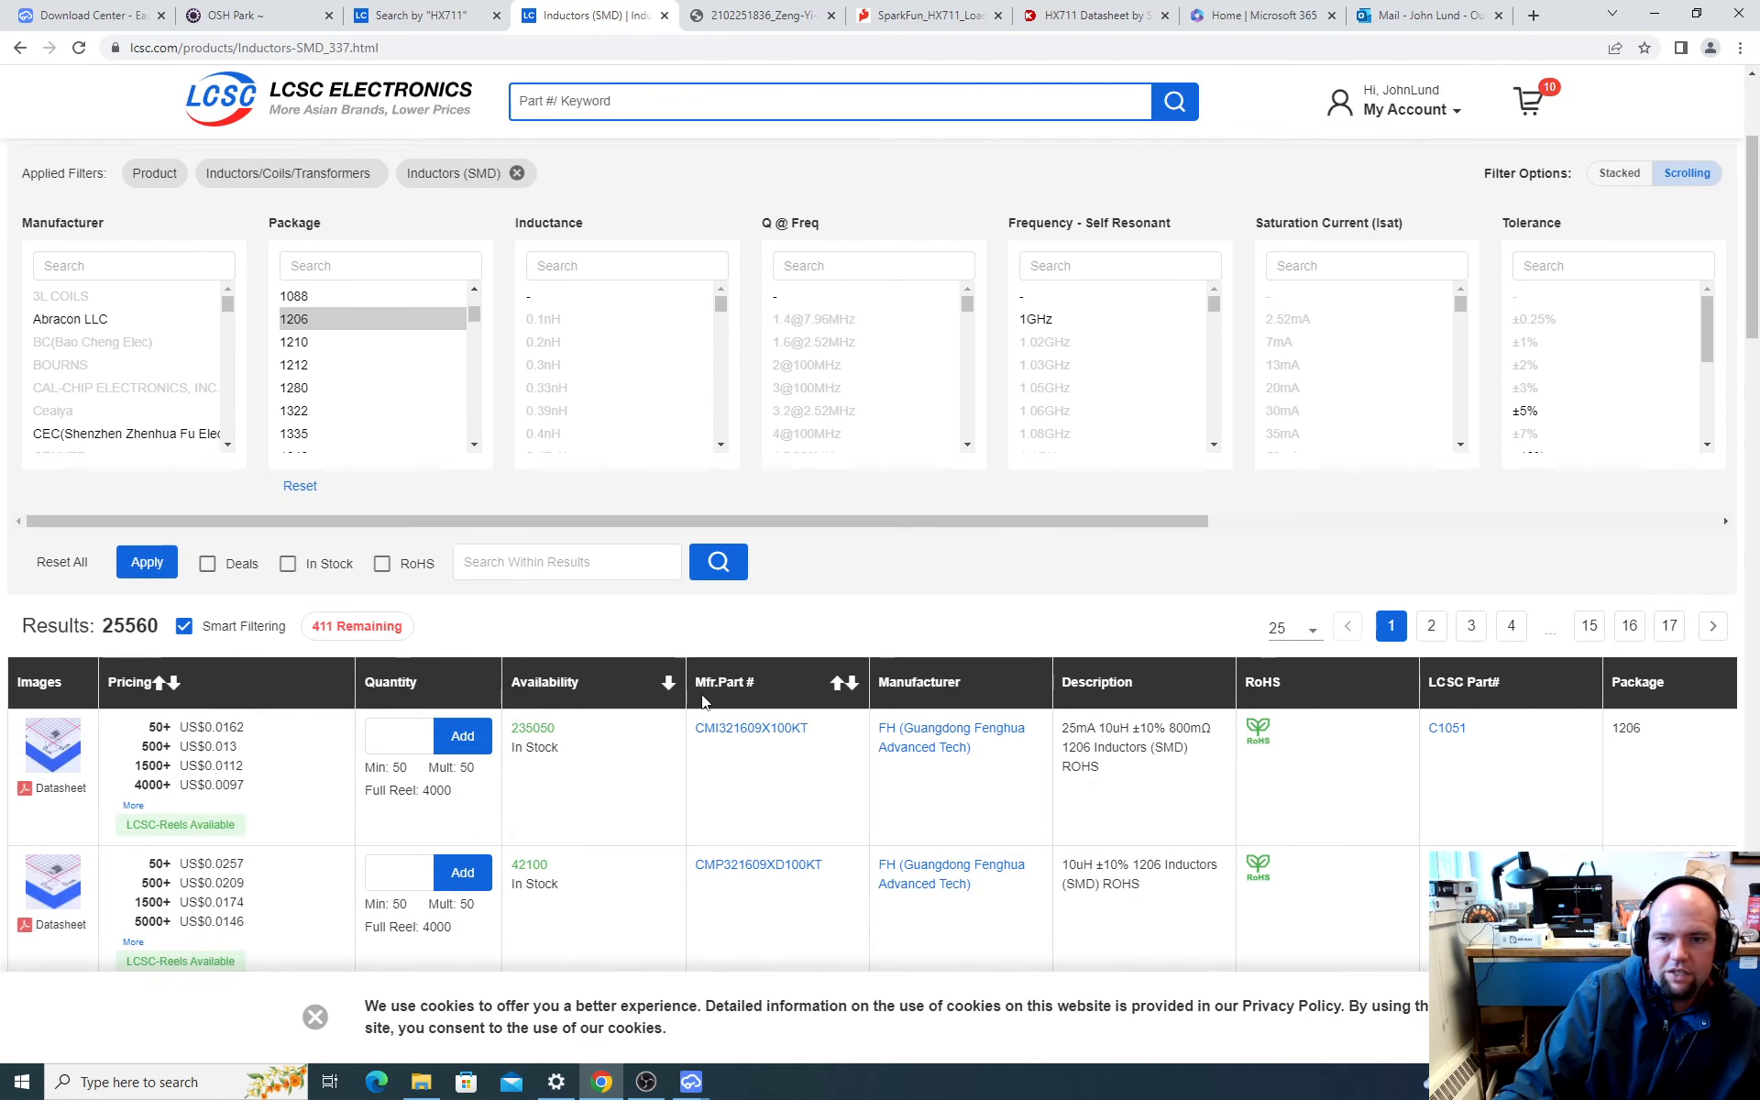
{"action": "left_click", "coordinate": [668, 683]}
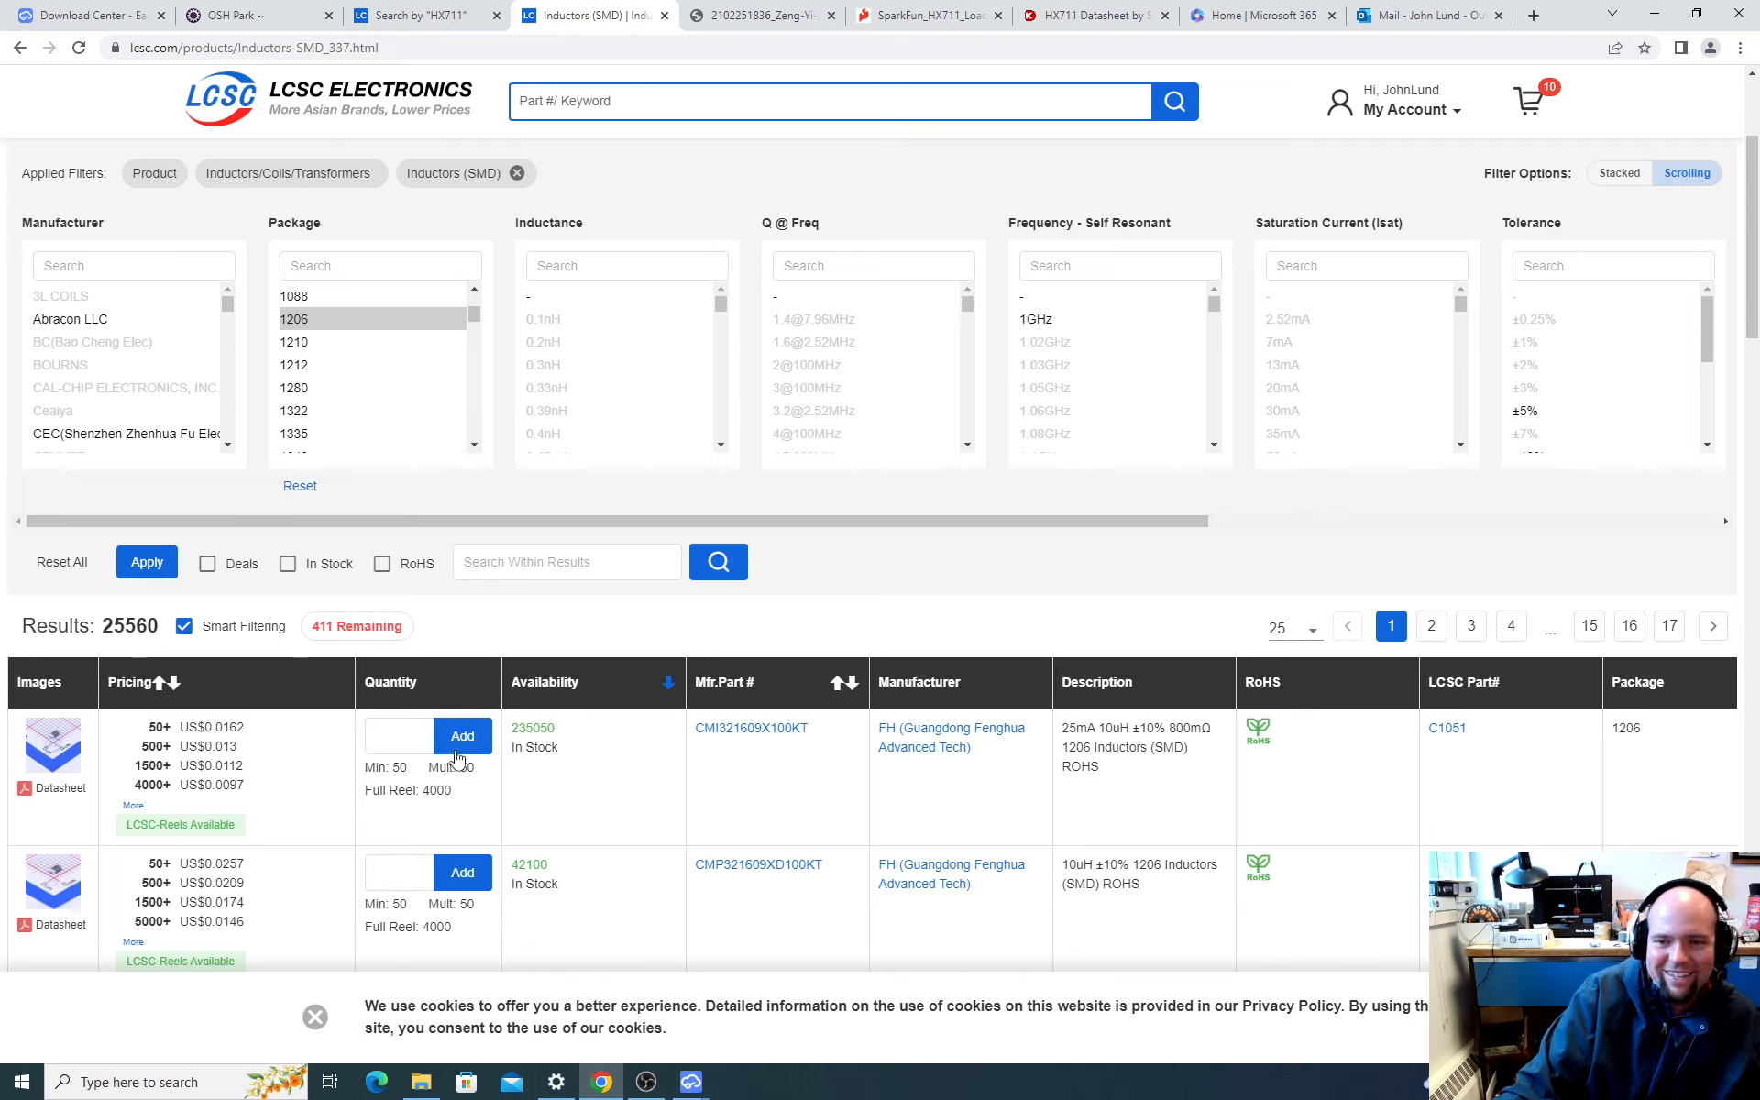
{"action": "scroll", "coordinate": [667, 748], "scroll_direction": "down", "scroll_amount": 1}
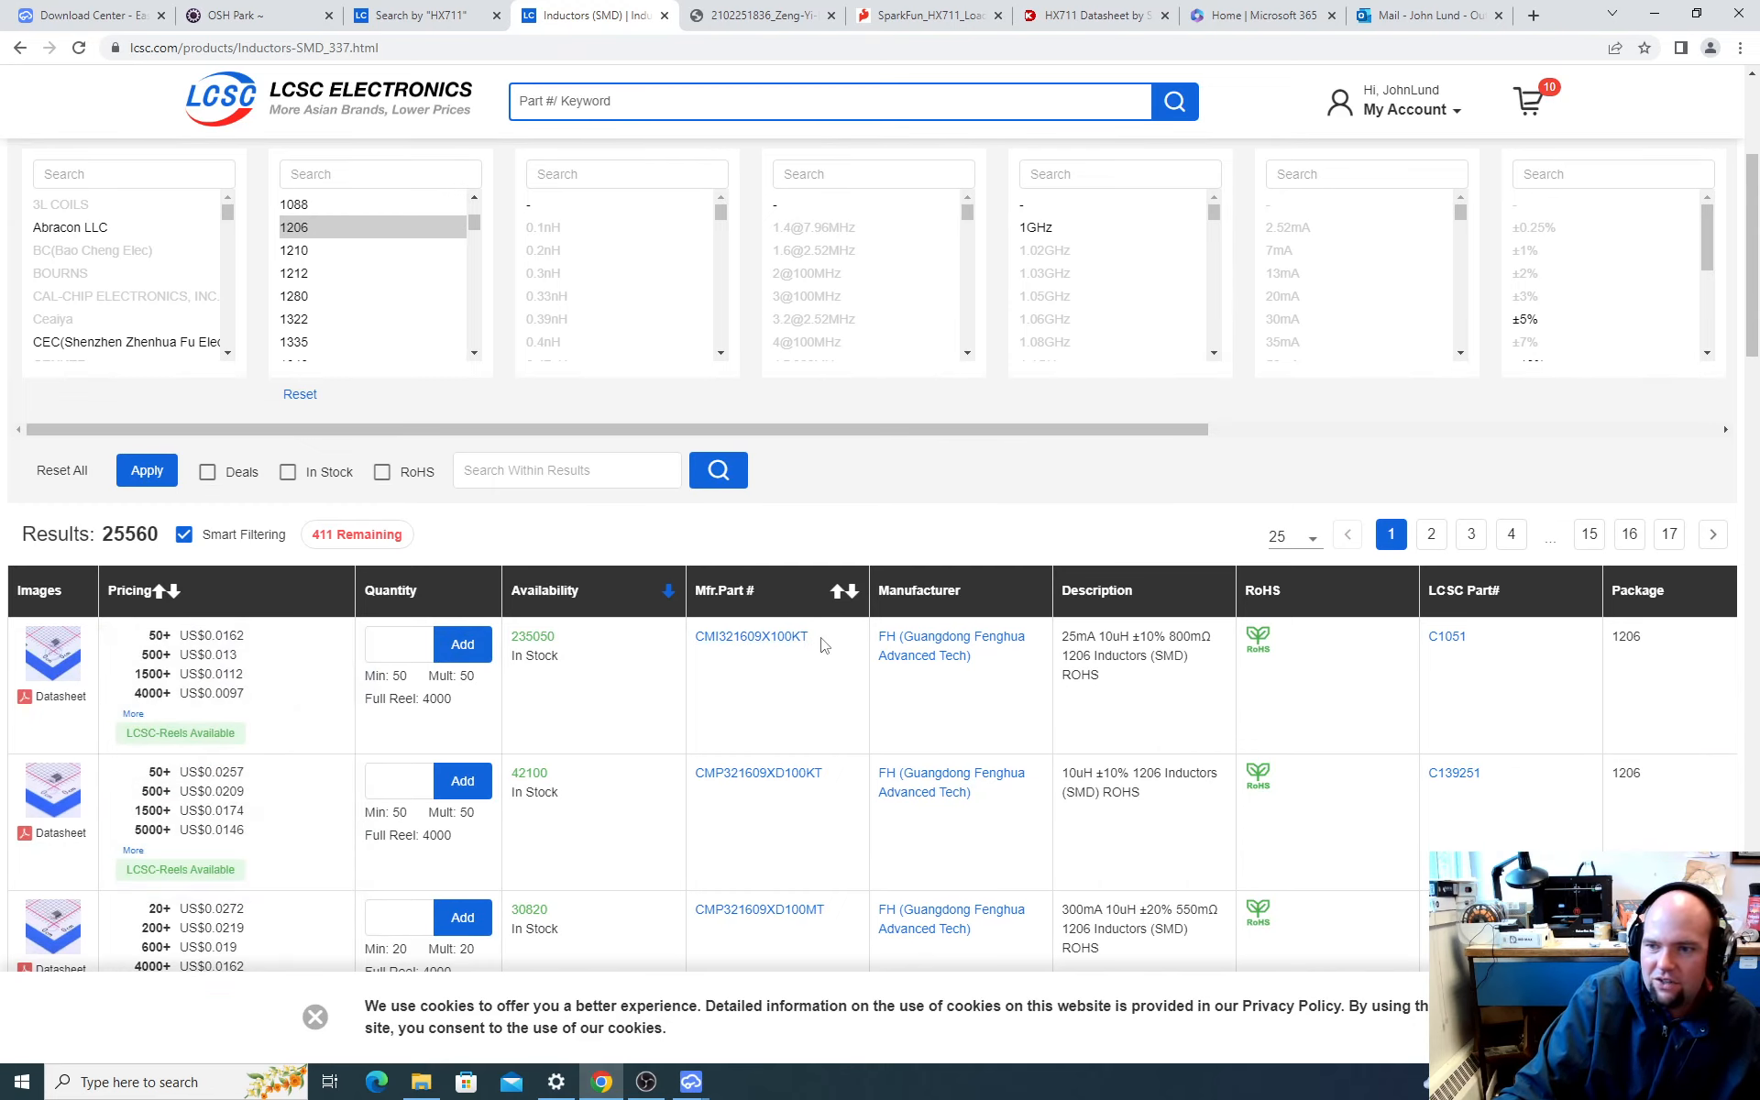
{"action": "left_click_drag", "start_coordinate": [1485, 642], "coordinate": [1442, 640]}
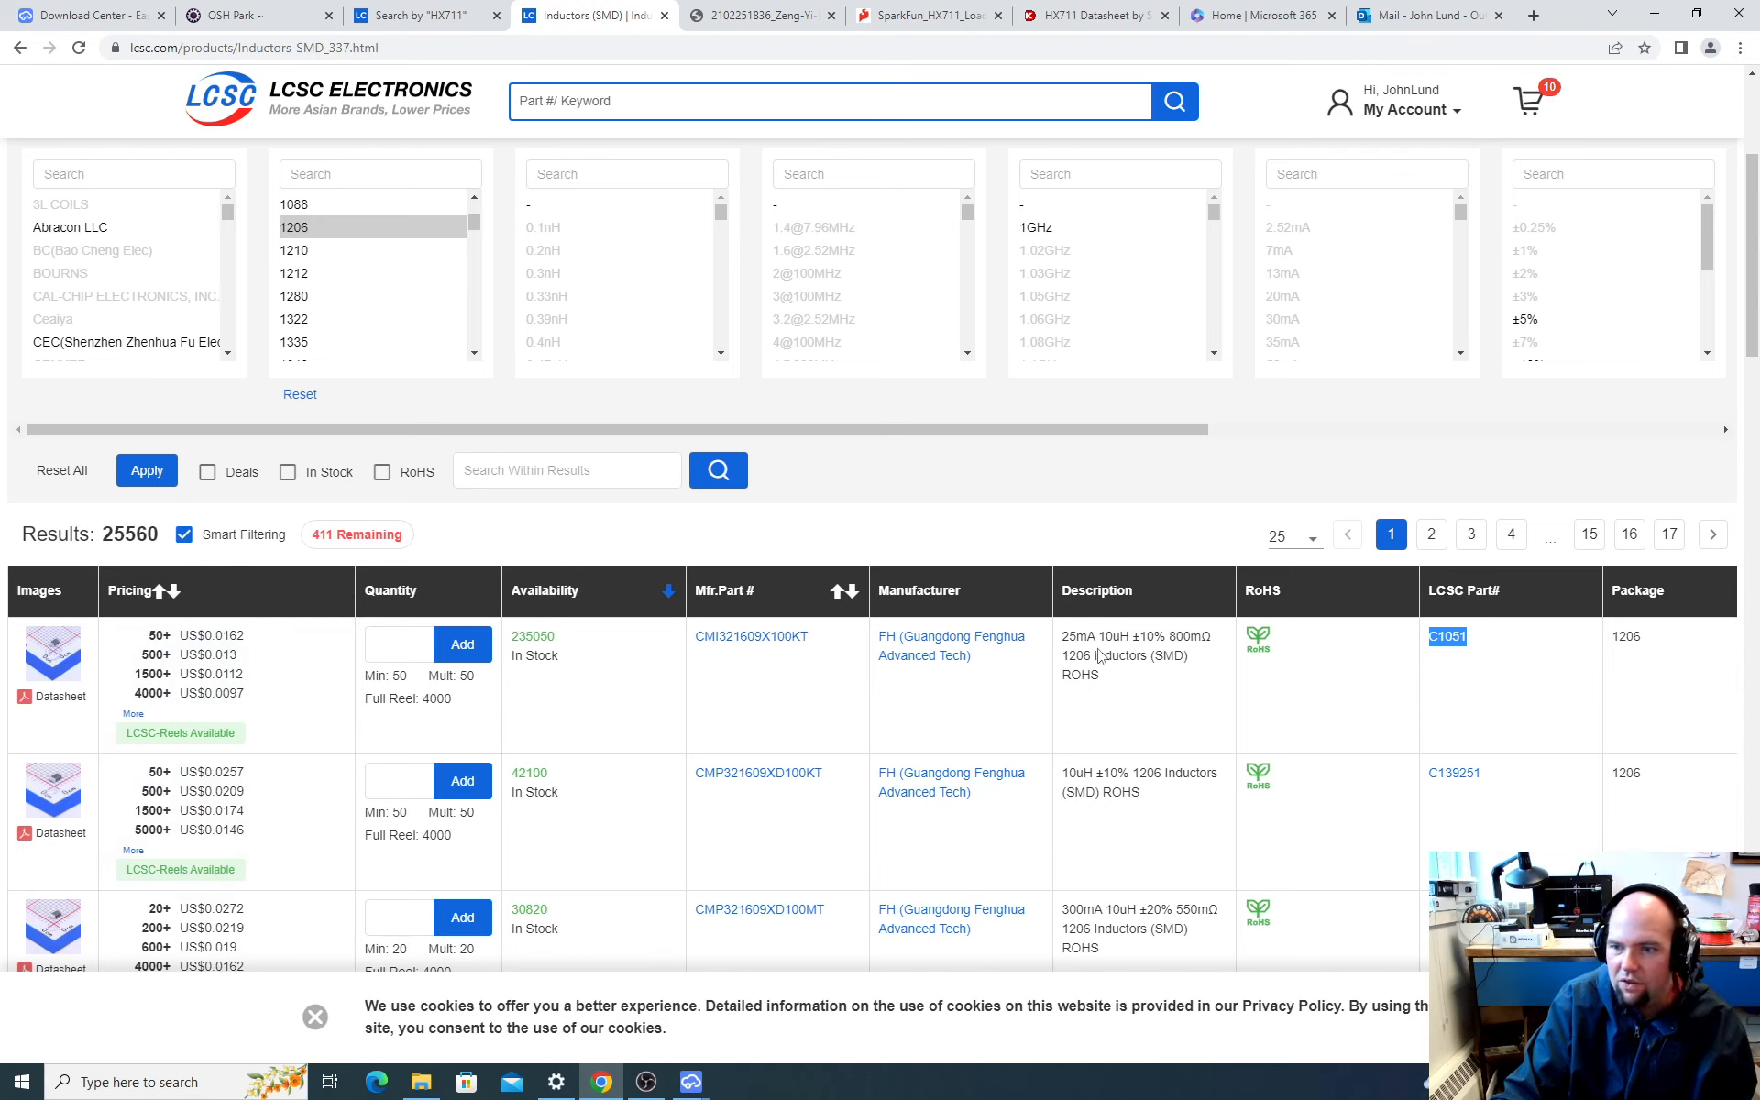
{"action": "left_click", "coordinate": [55, 653]}
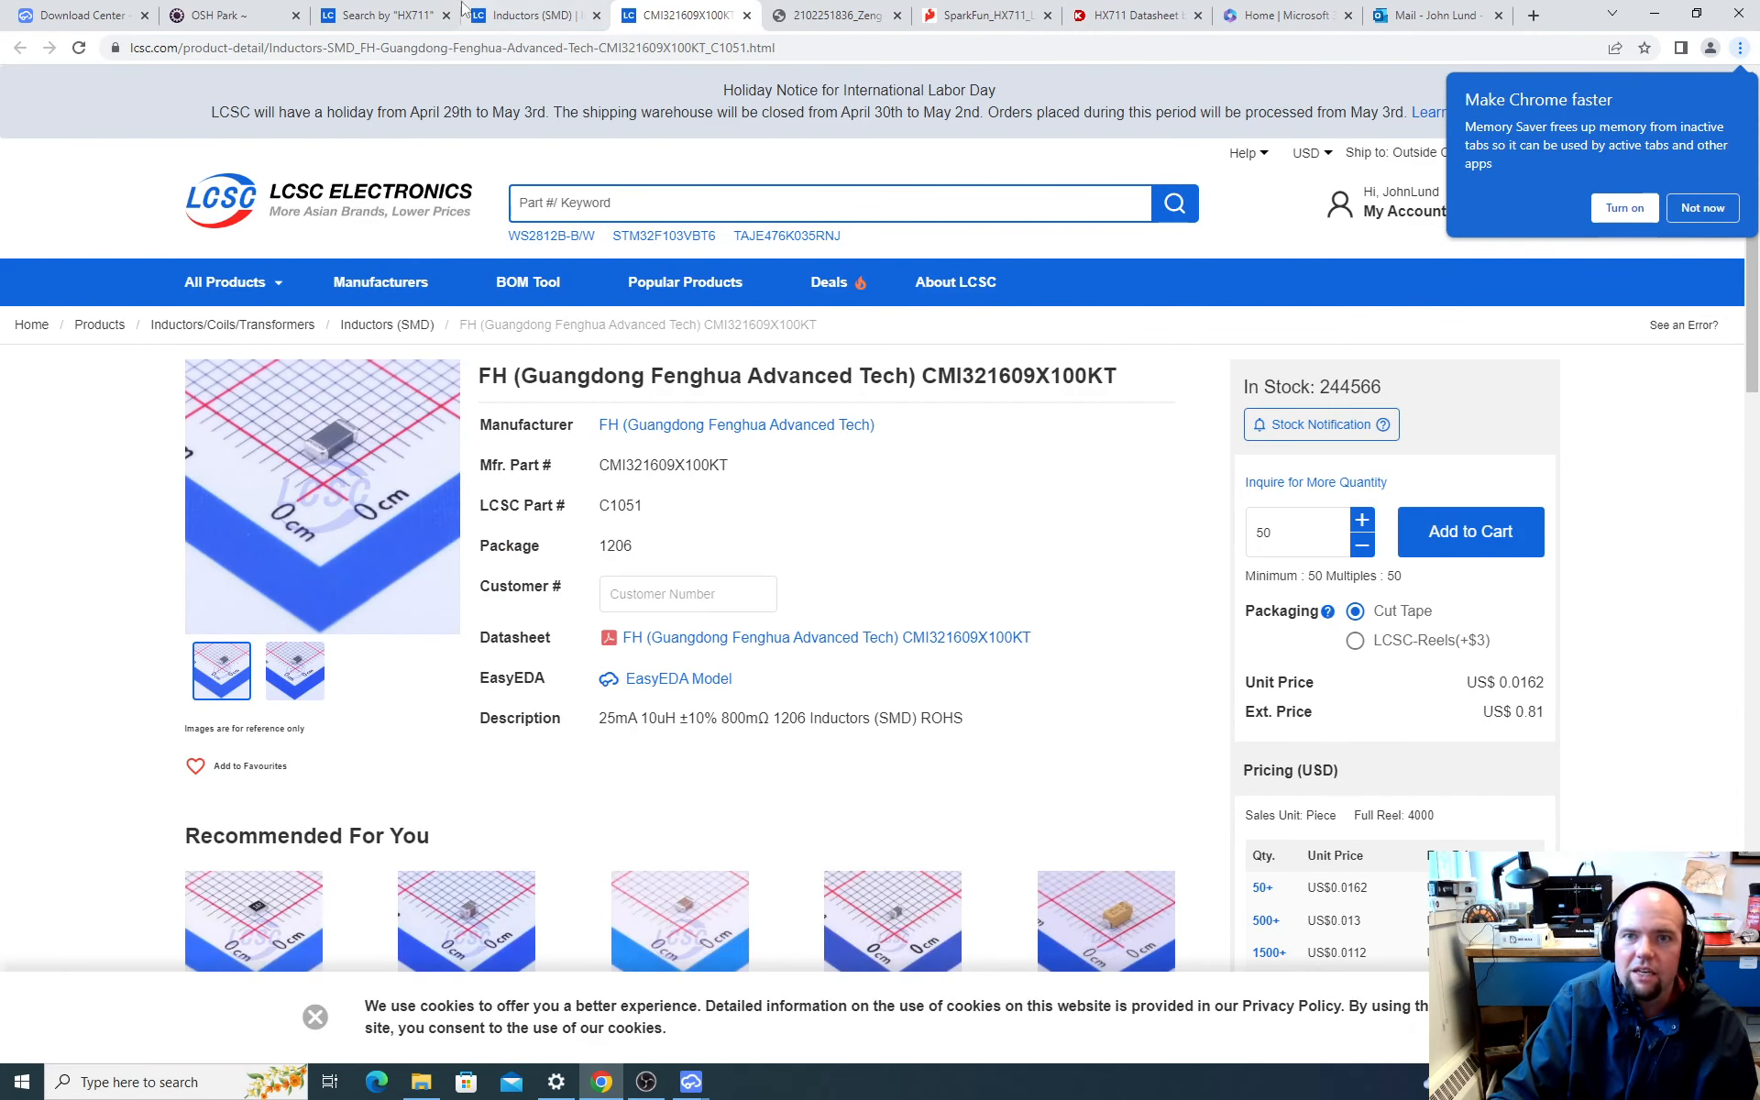
Step: Switch to EasyEDA, search the component library for C1051, and look through the results for a matching inductor
{"action": "key", "text": "alt+Tab"}
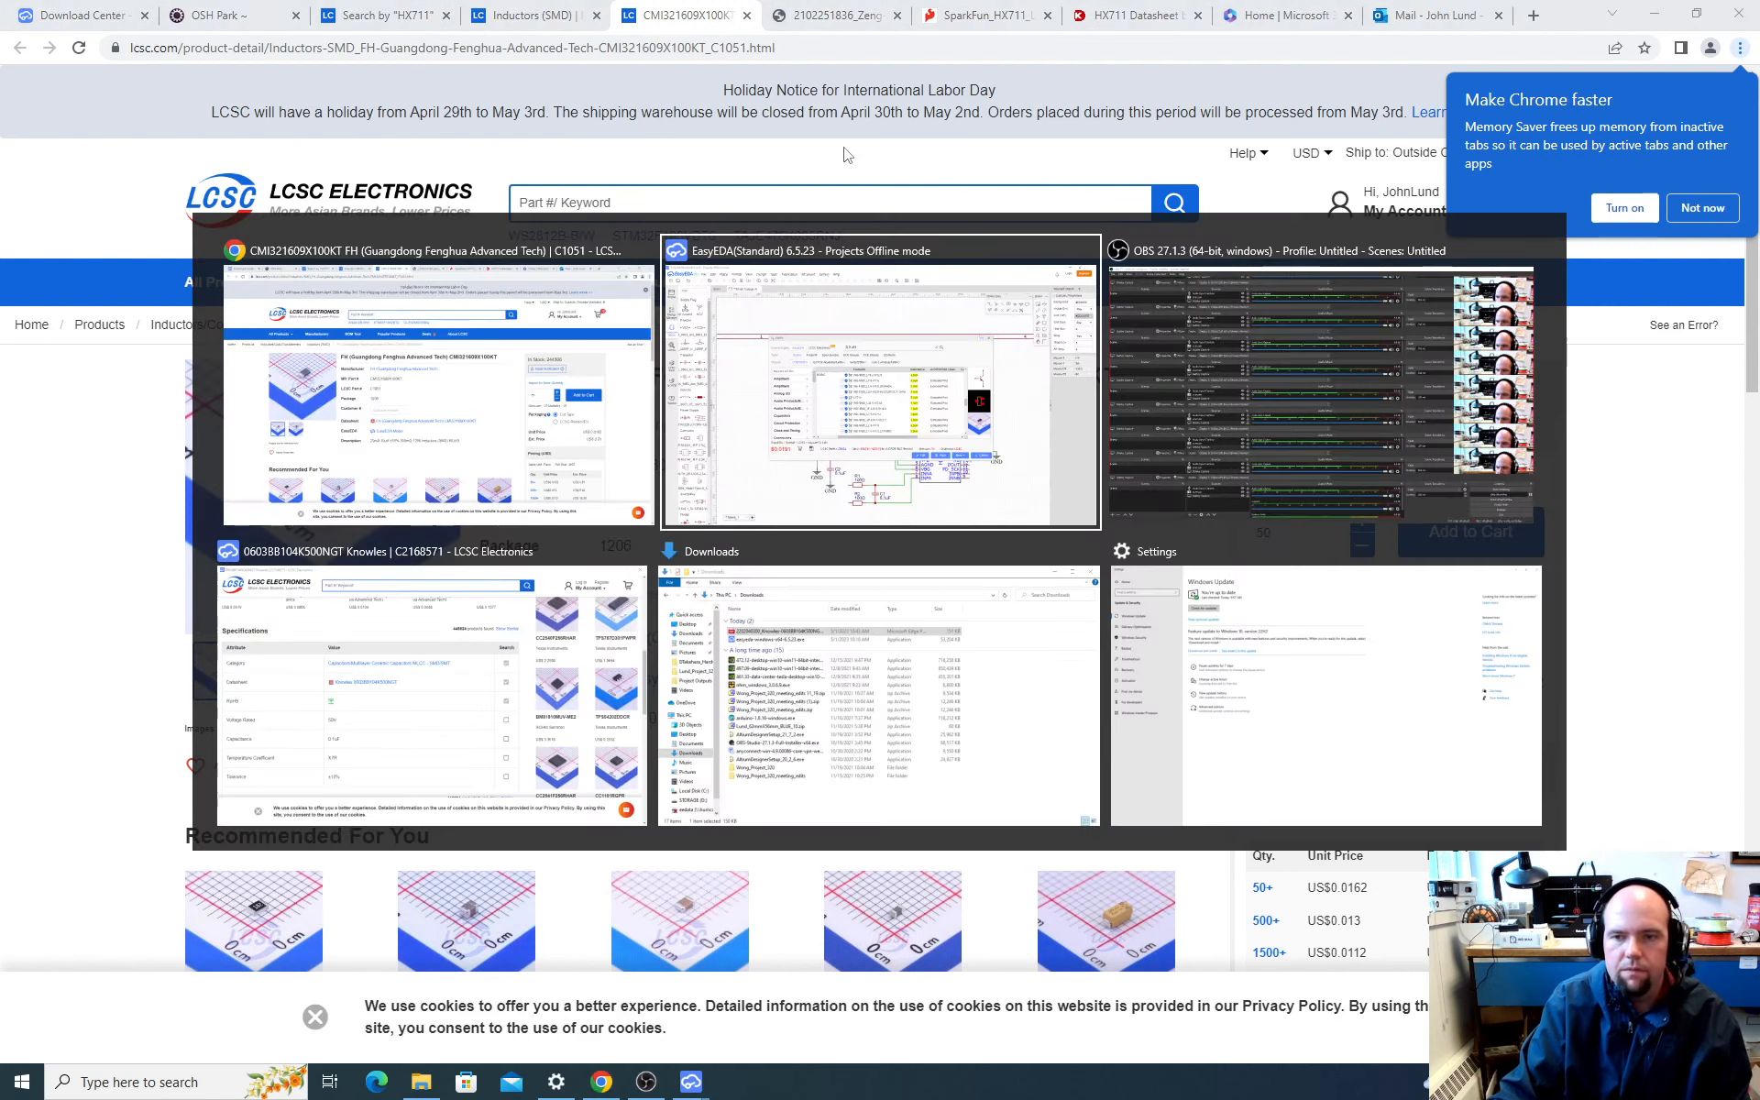
{"action": "left_click", "coordinate": [906, 233]}
{"action": "type", "text": "C1051"}
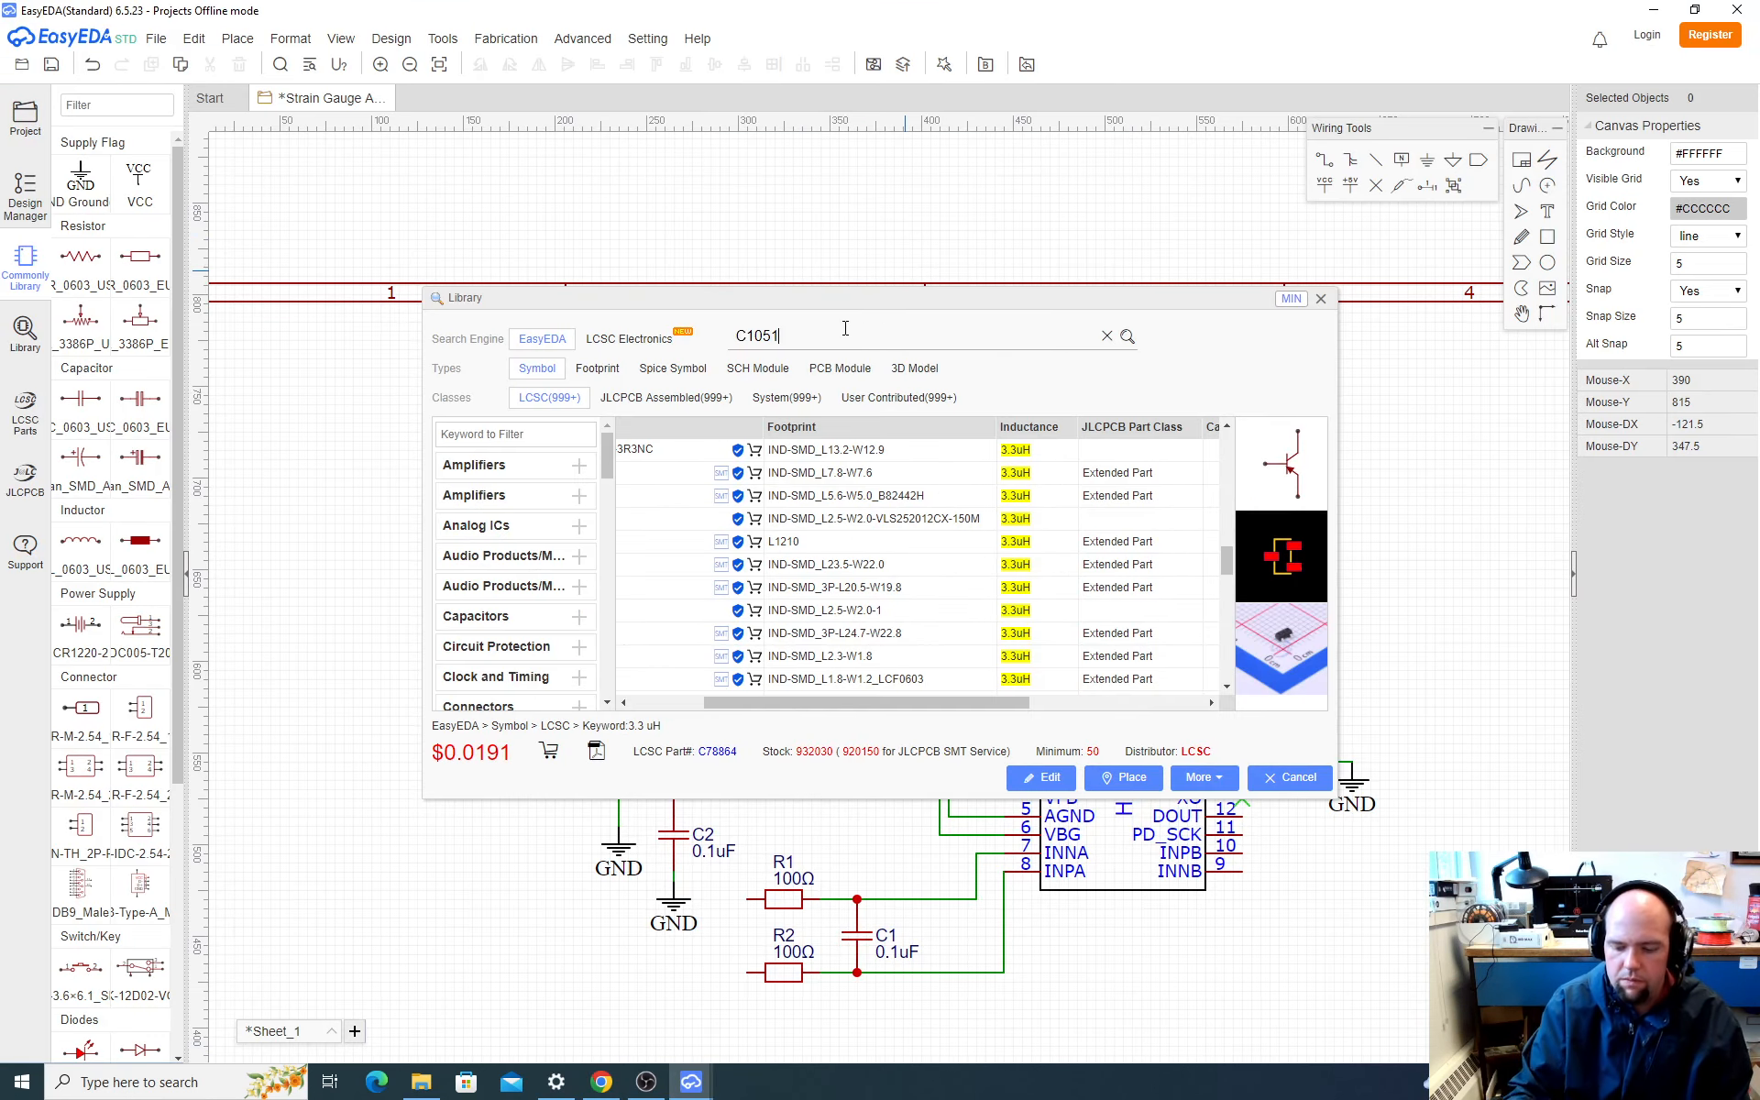
{"action": "key", "text": "Return"}
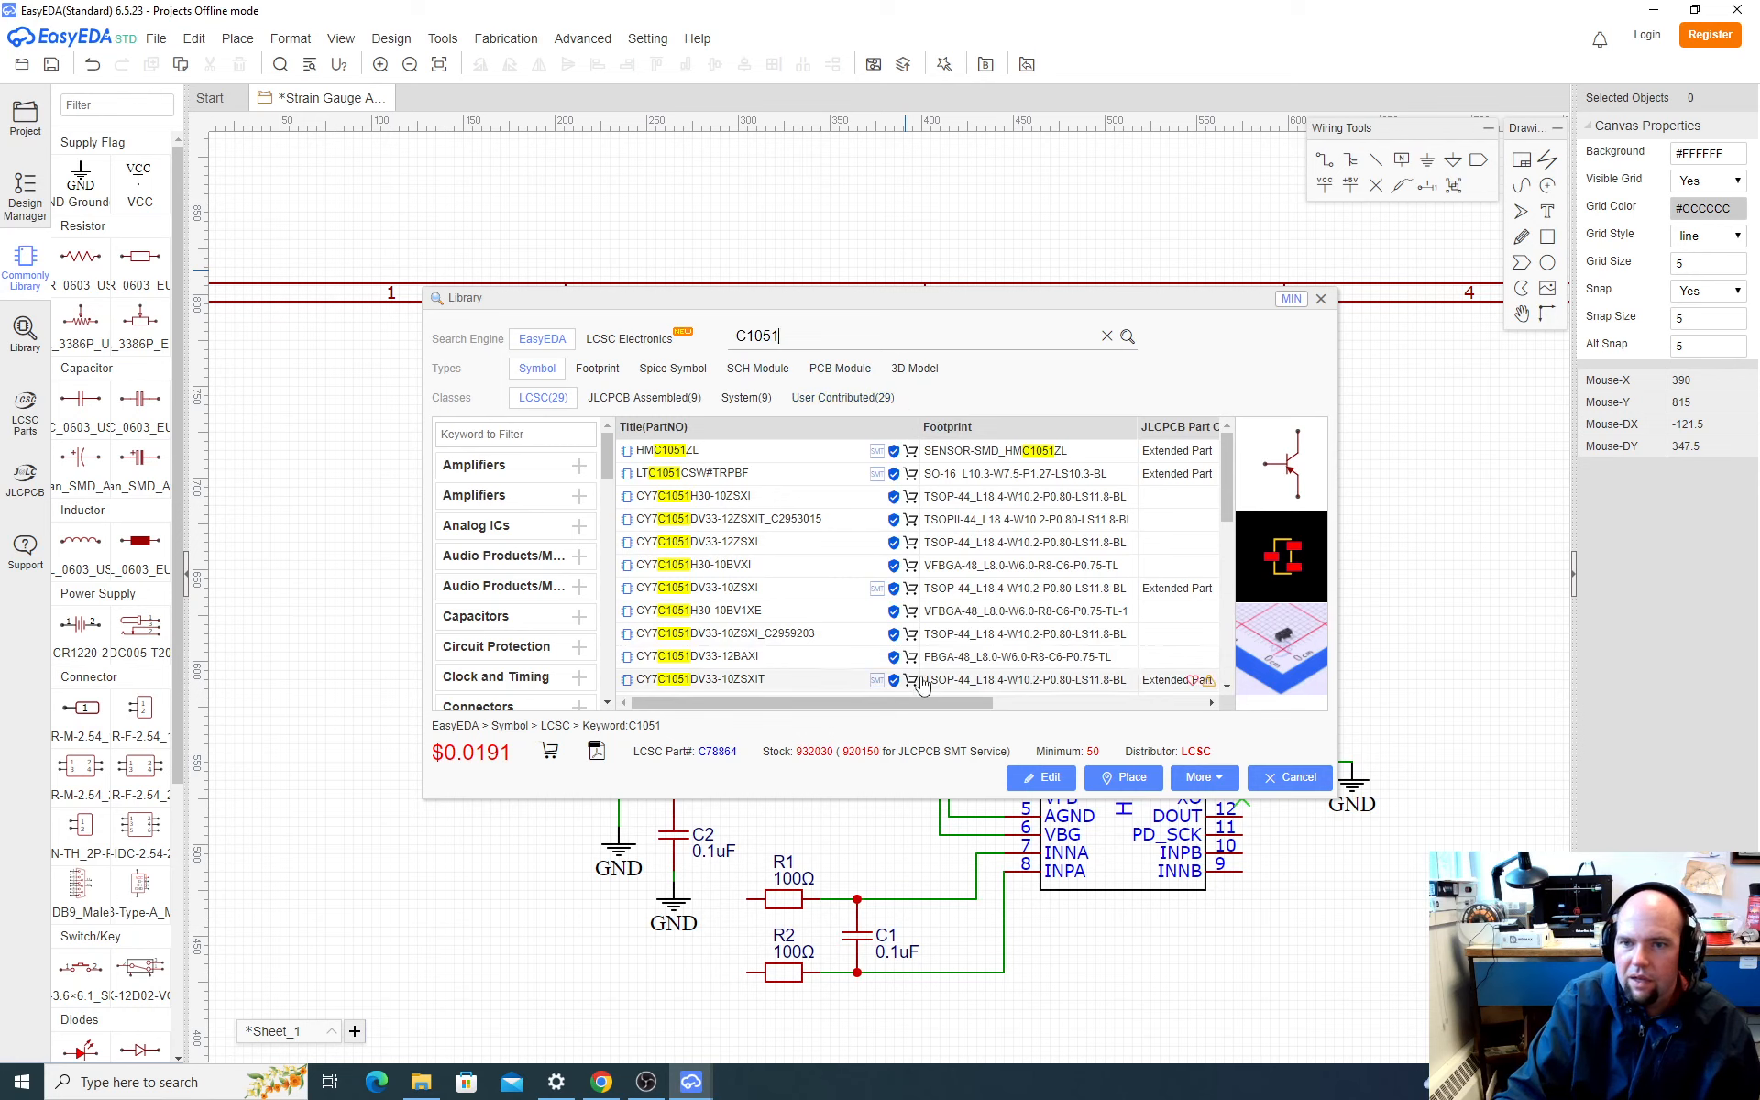
{"action": "mouse_move", "coordinate": [918, 711]}
{"action": "left_mouse_down"}
{"action": "mouse_move", "coordinate": [1073, 708]}
{"action": "mouse_move", "coordinate": [894, 708]}
{"action": "mouse_move", "coordinate": [1031, 703]}
{"action": "mouse_move", "coordinate": [904, 696]}
{"action": "left_mouse_up"}
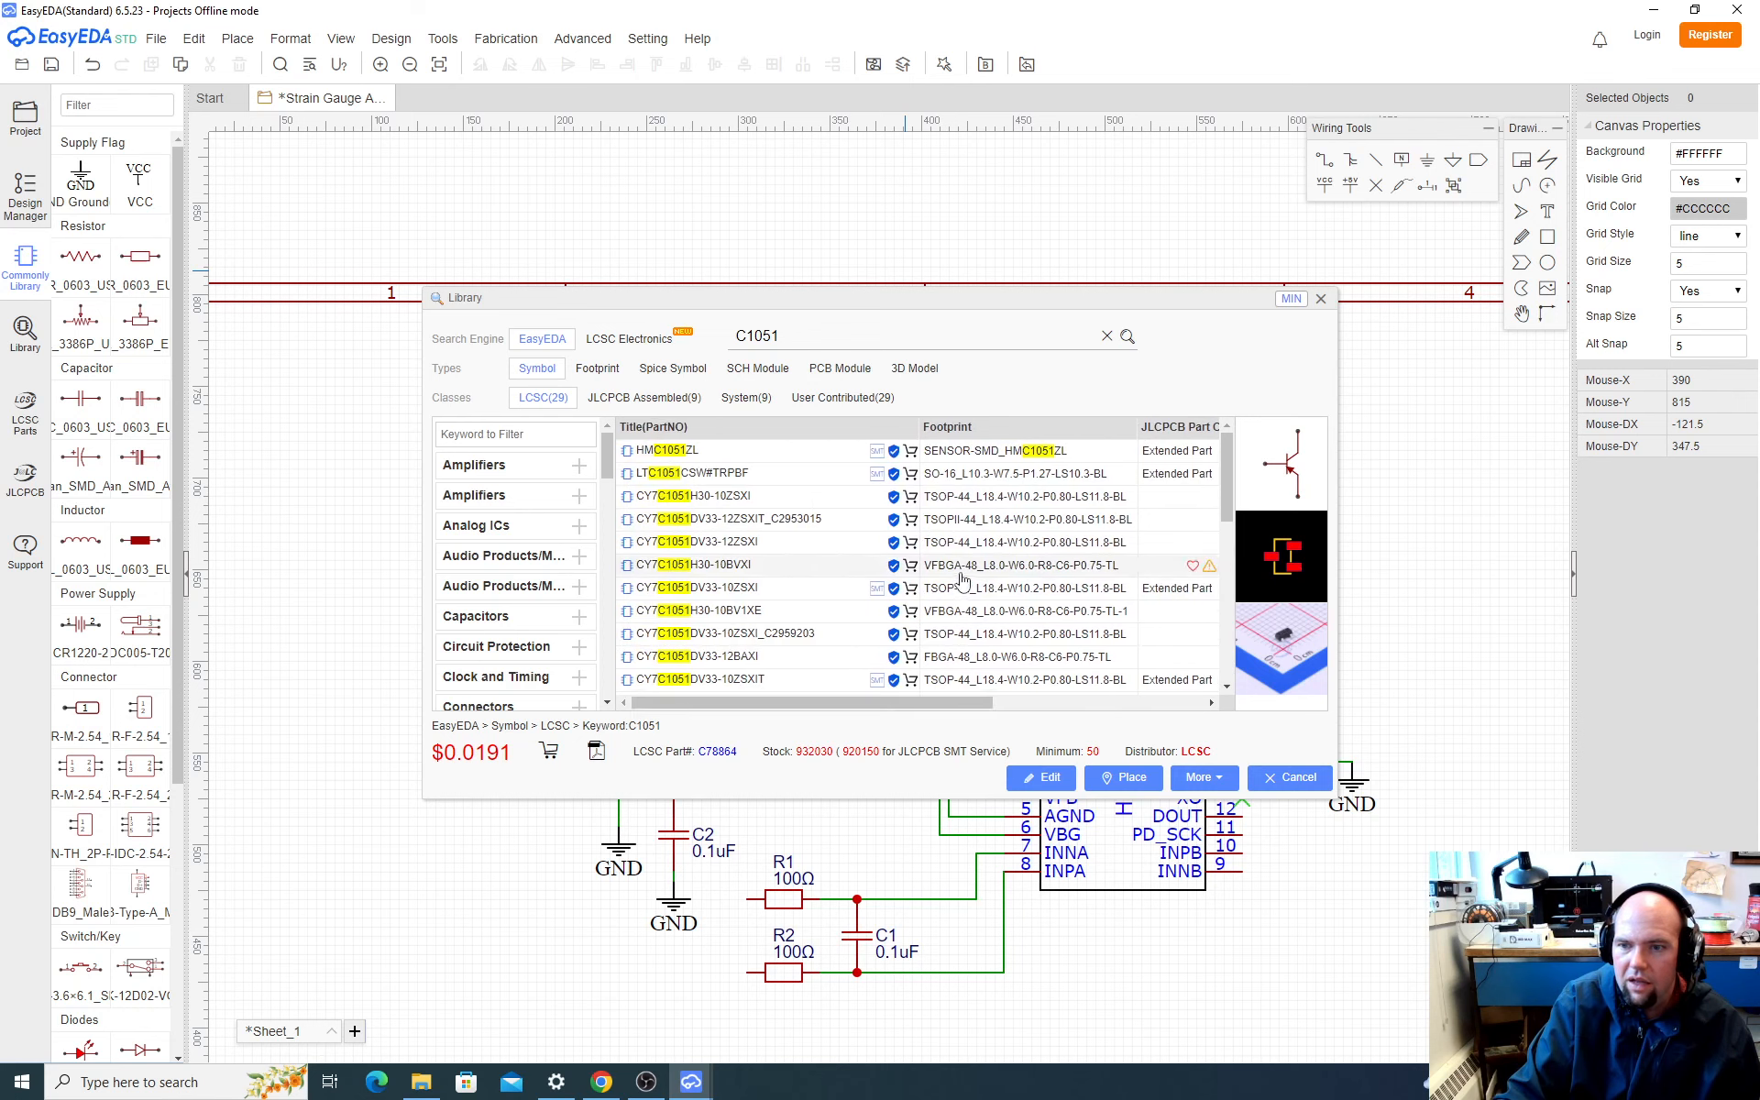
{"action": "scroll", "coordinate": [853, 573], "scroll_direction": "down", "scroll_amount": 5}
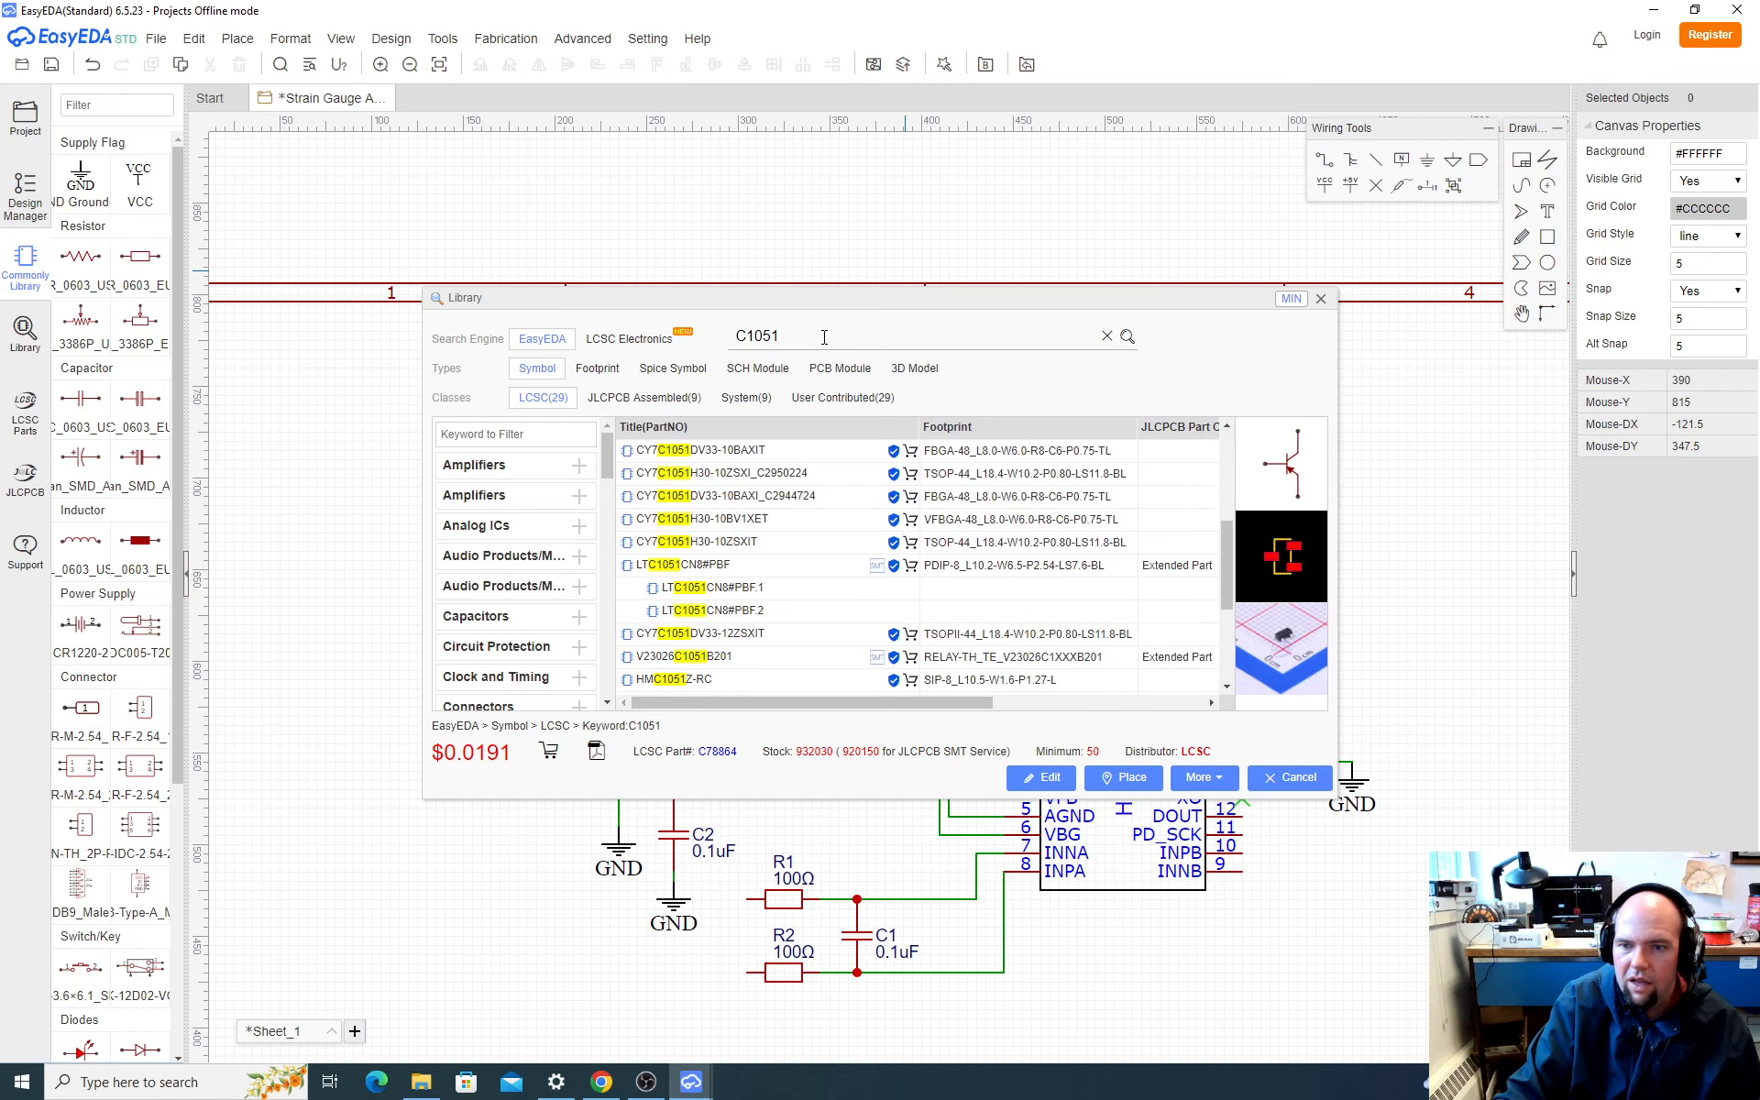
Step: Copy manufacturer part number CMI321609X100KT from the LCSC product page in the browser and search EasyEDA's component library for it
{"action": "scroll", "coordinate": [865, 496], "scroll_direction": "up", "scroll_amount": 3}
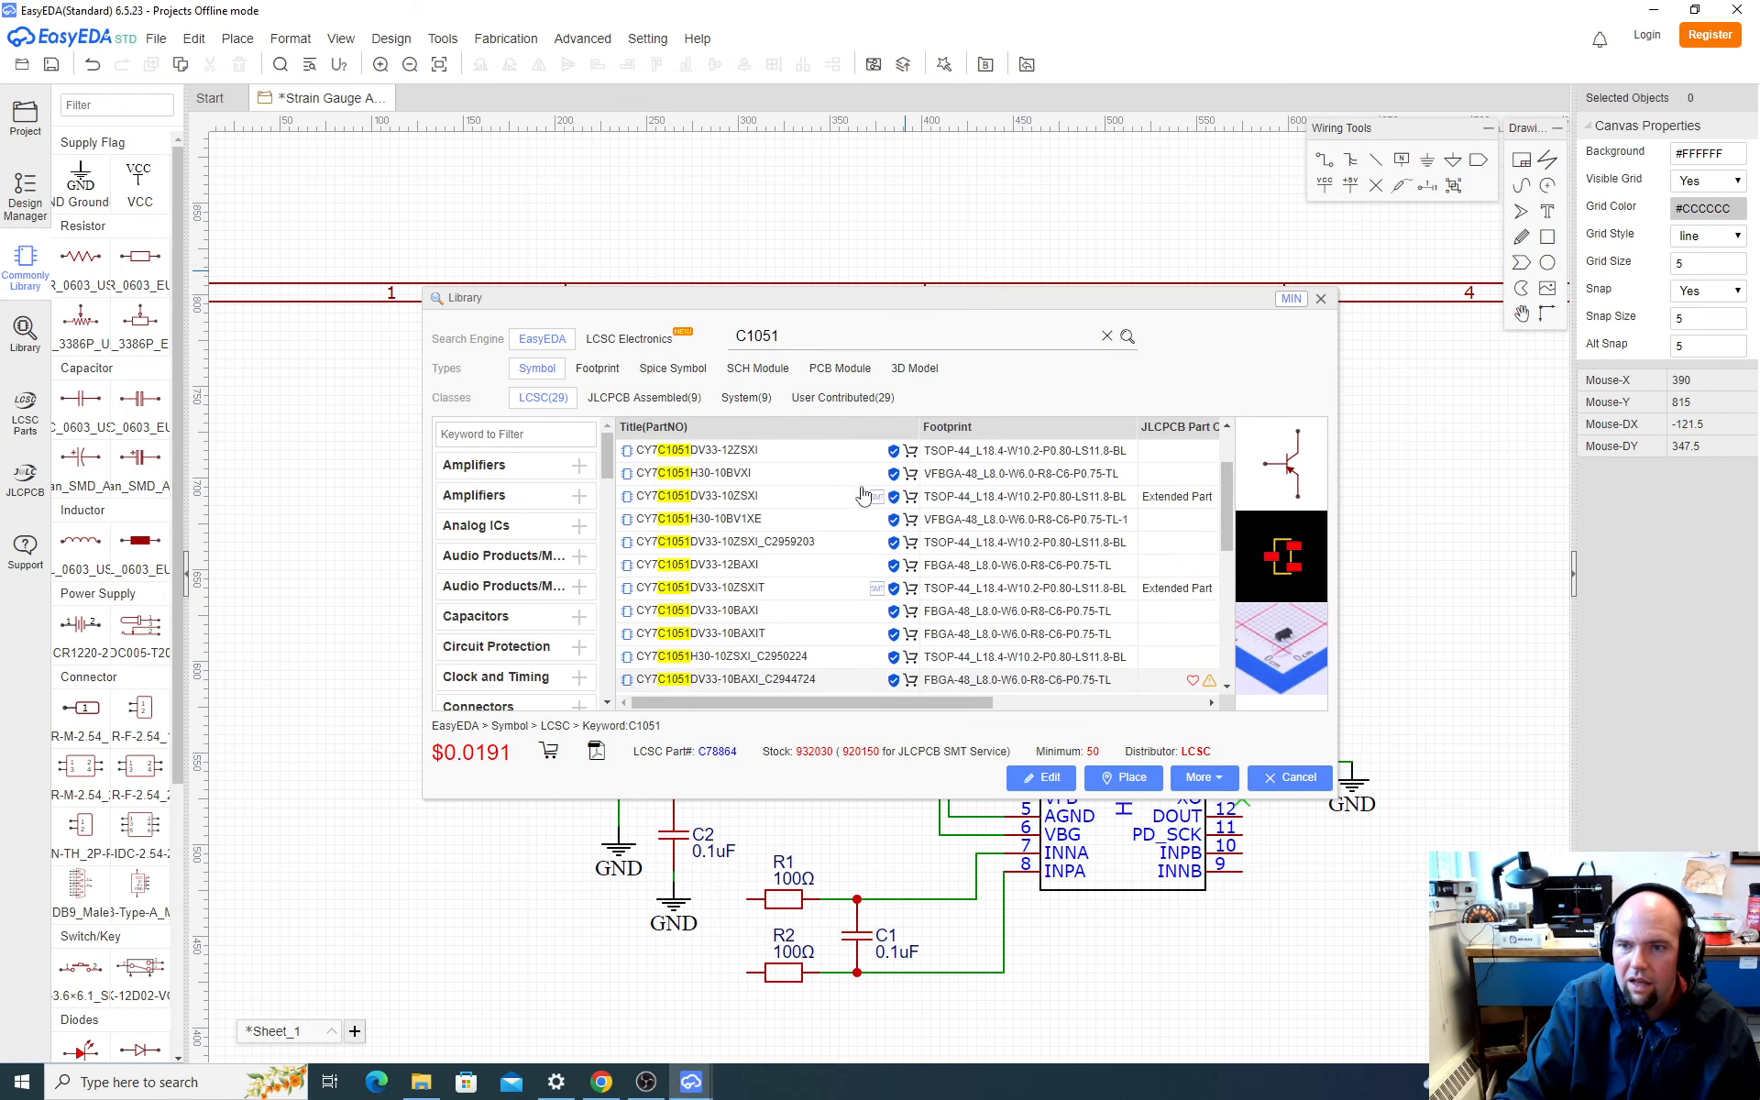
{"action": "scroll", "coordinate": [861, 500], "scroll_direction": "up", "scroll_amount": 2}
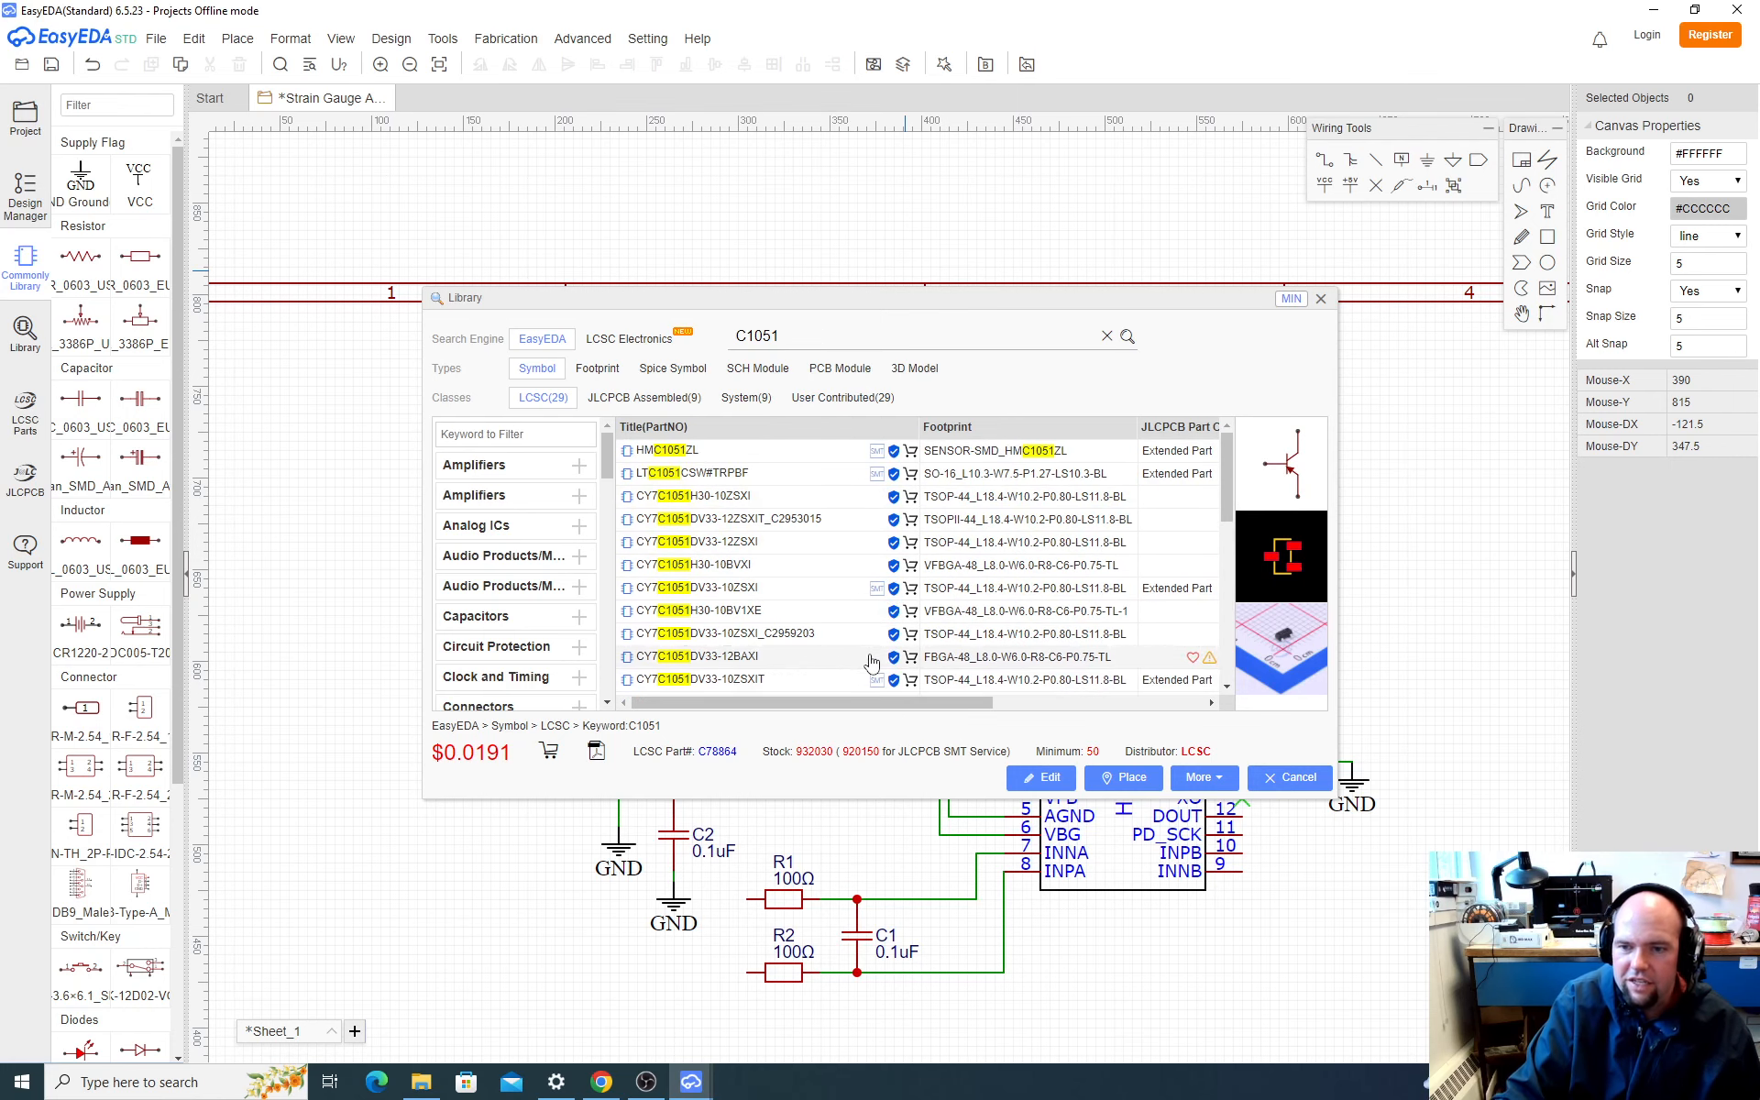
{"action": "mouse_move", "coordinate": [864, 704]}
{"action": "left_mouse_down"}
{"action": "mouse_move", "coordinate": [1026, 704]}
{"action": "mouse_move", "coordinate": [865, 704]}
{"action": "left_mouse_up"}
{"action": "key", "text": "alt+Tab"}
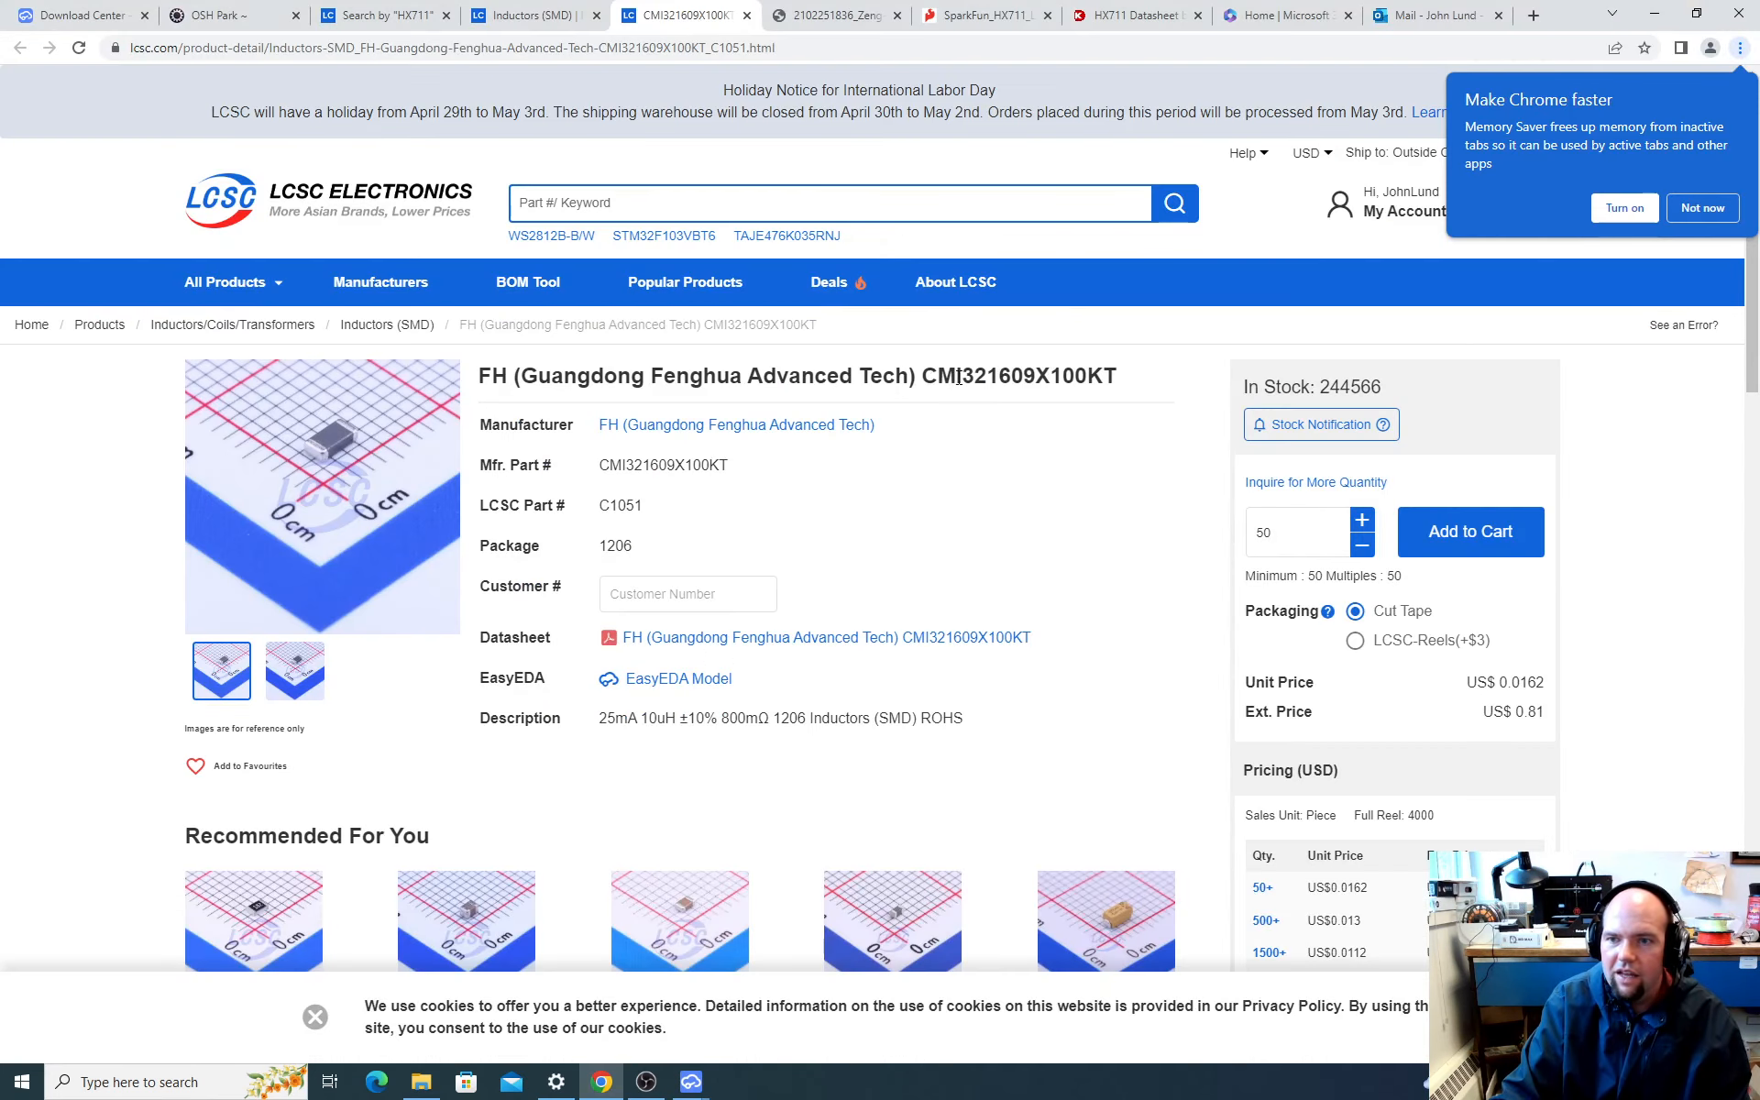
{"action": "left_click_drag", "start_coordinate": [923, 377], "coordinate": [1109, 378]}
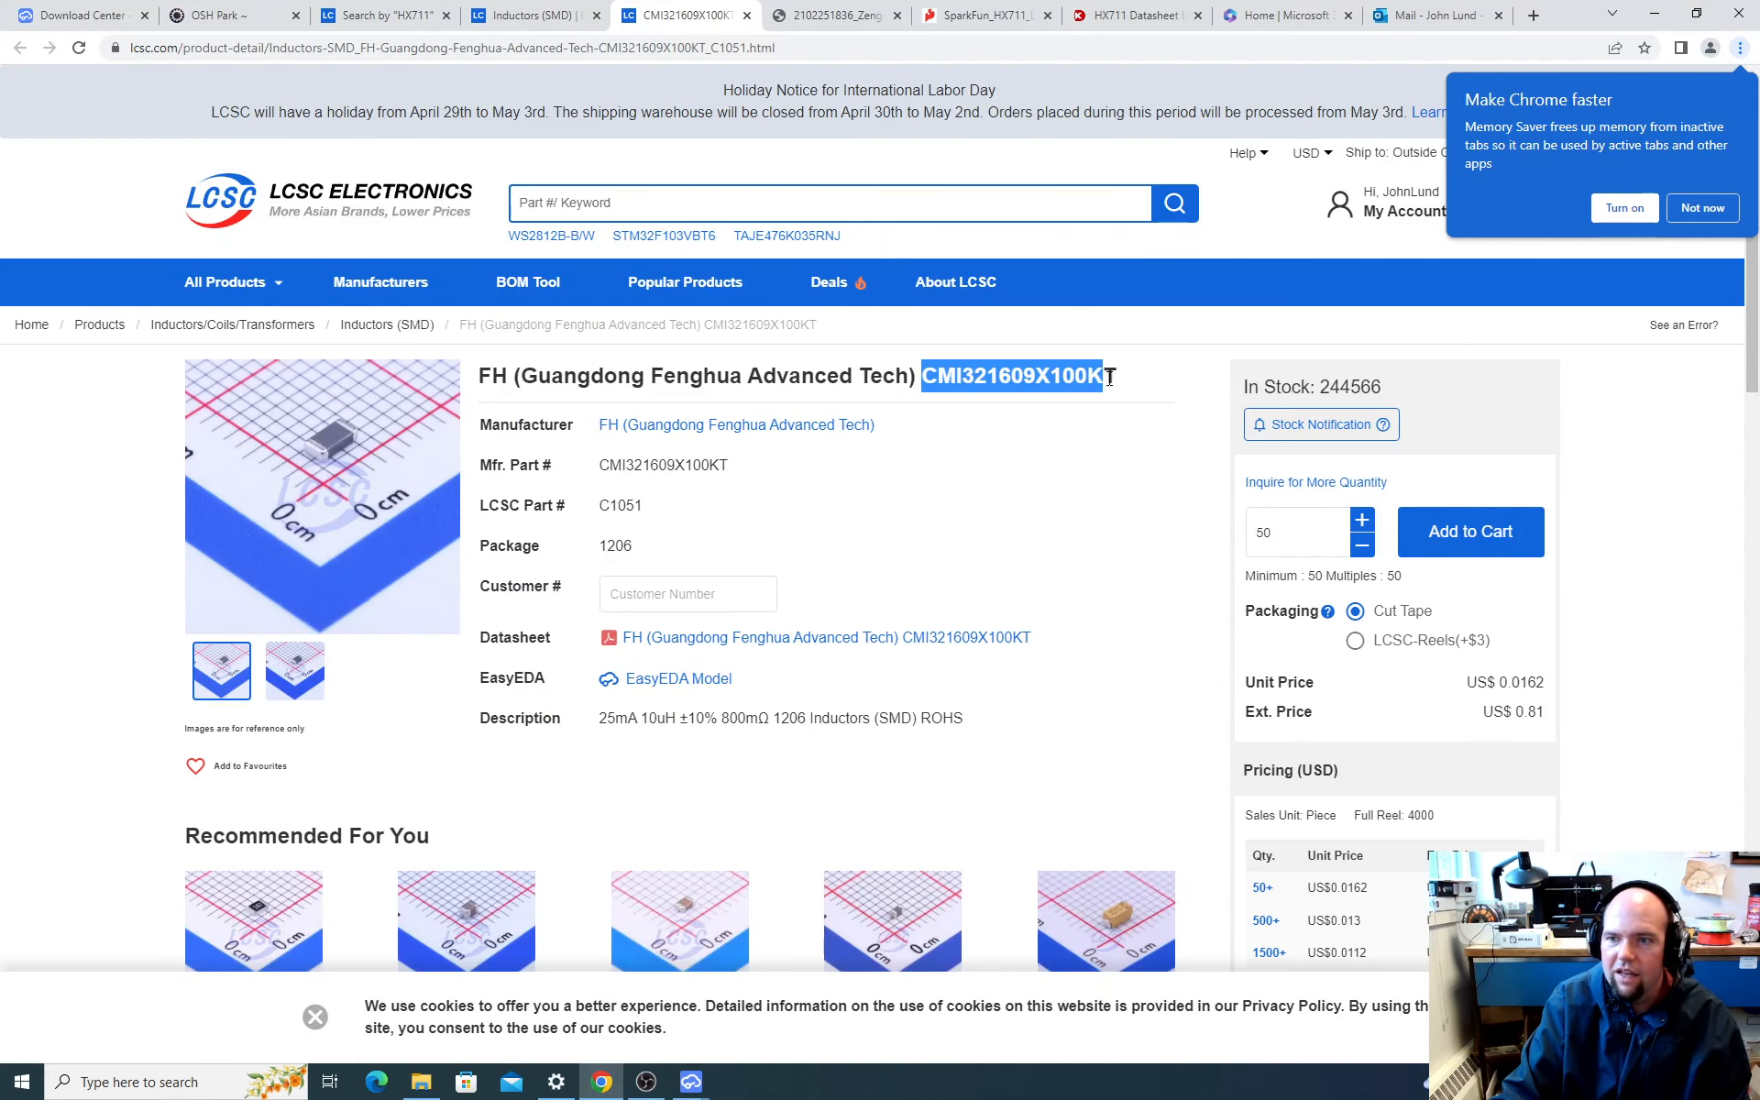
{"action": "key", "text": "ctrl+c"}
{"action": "key", "text": "alt+Tab"}
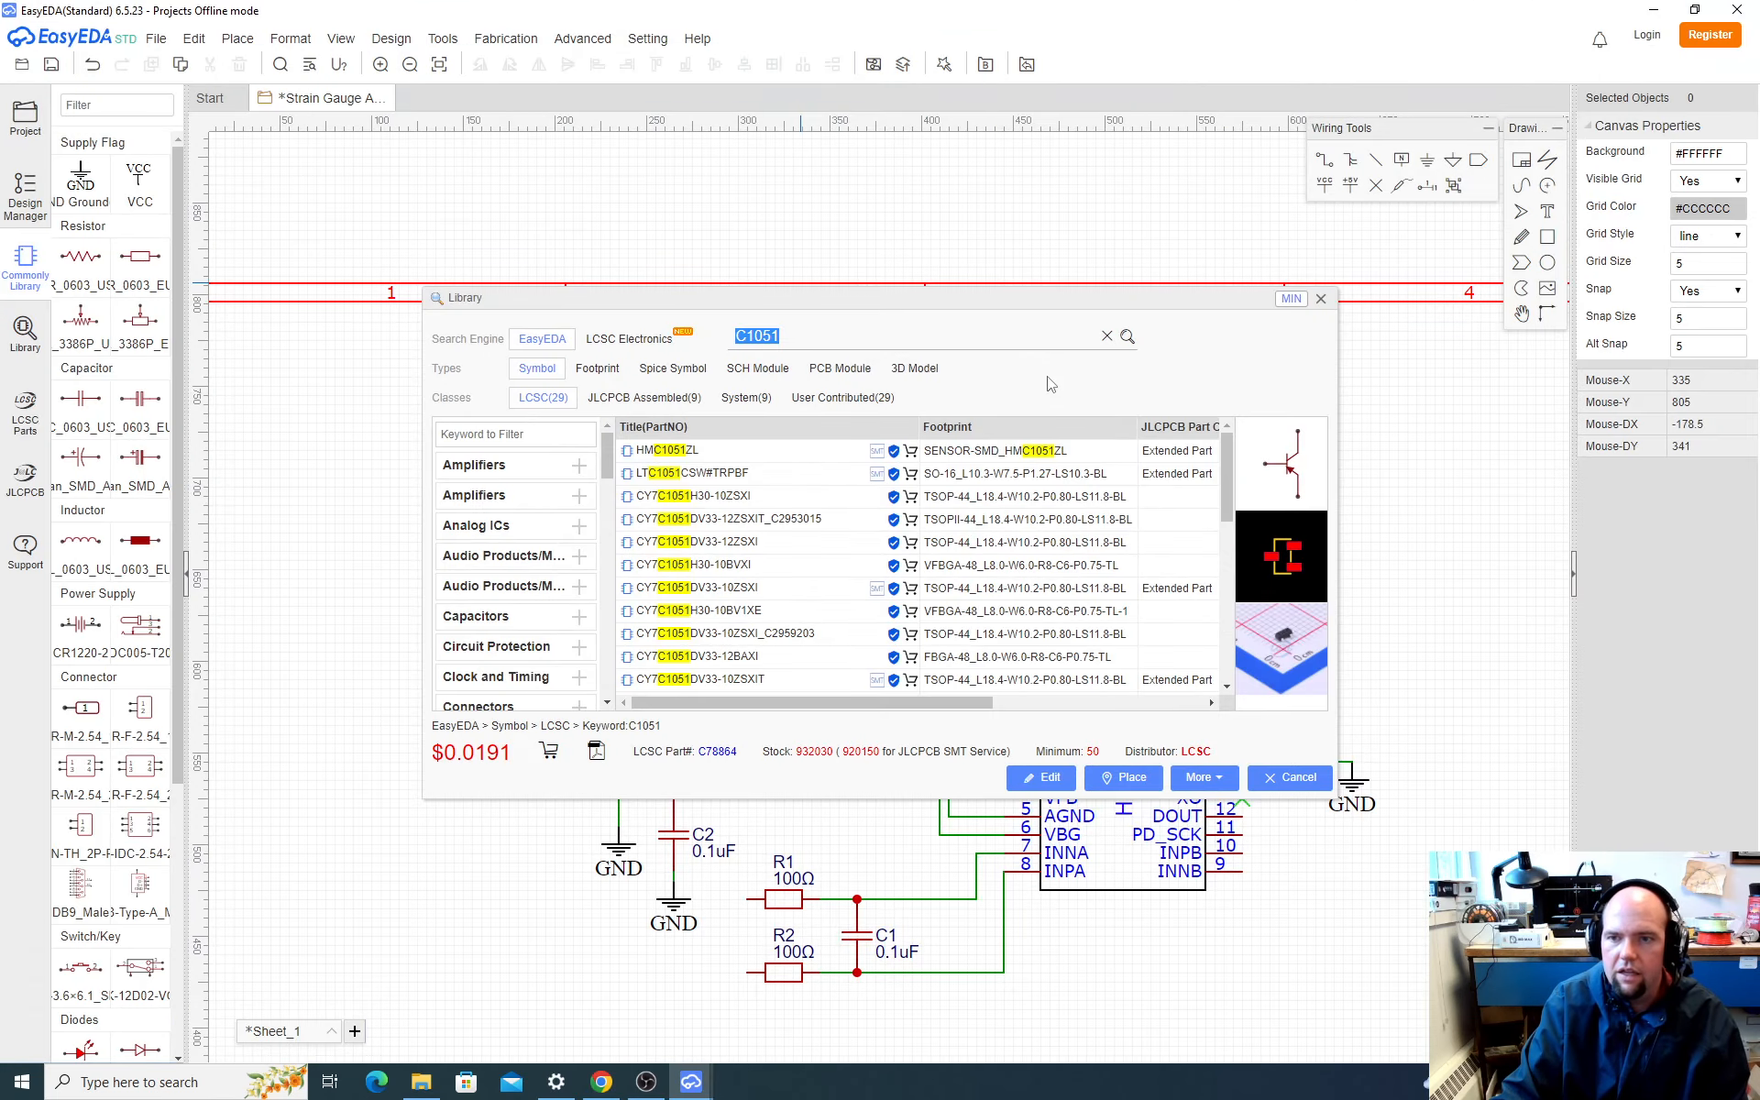
{"action": "key", "text": "ctrl+v"}
{"action": "key", "text": "Return"}
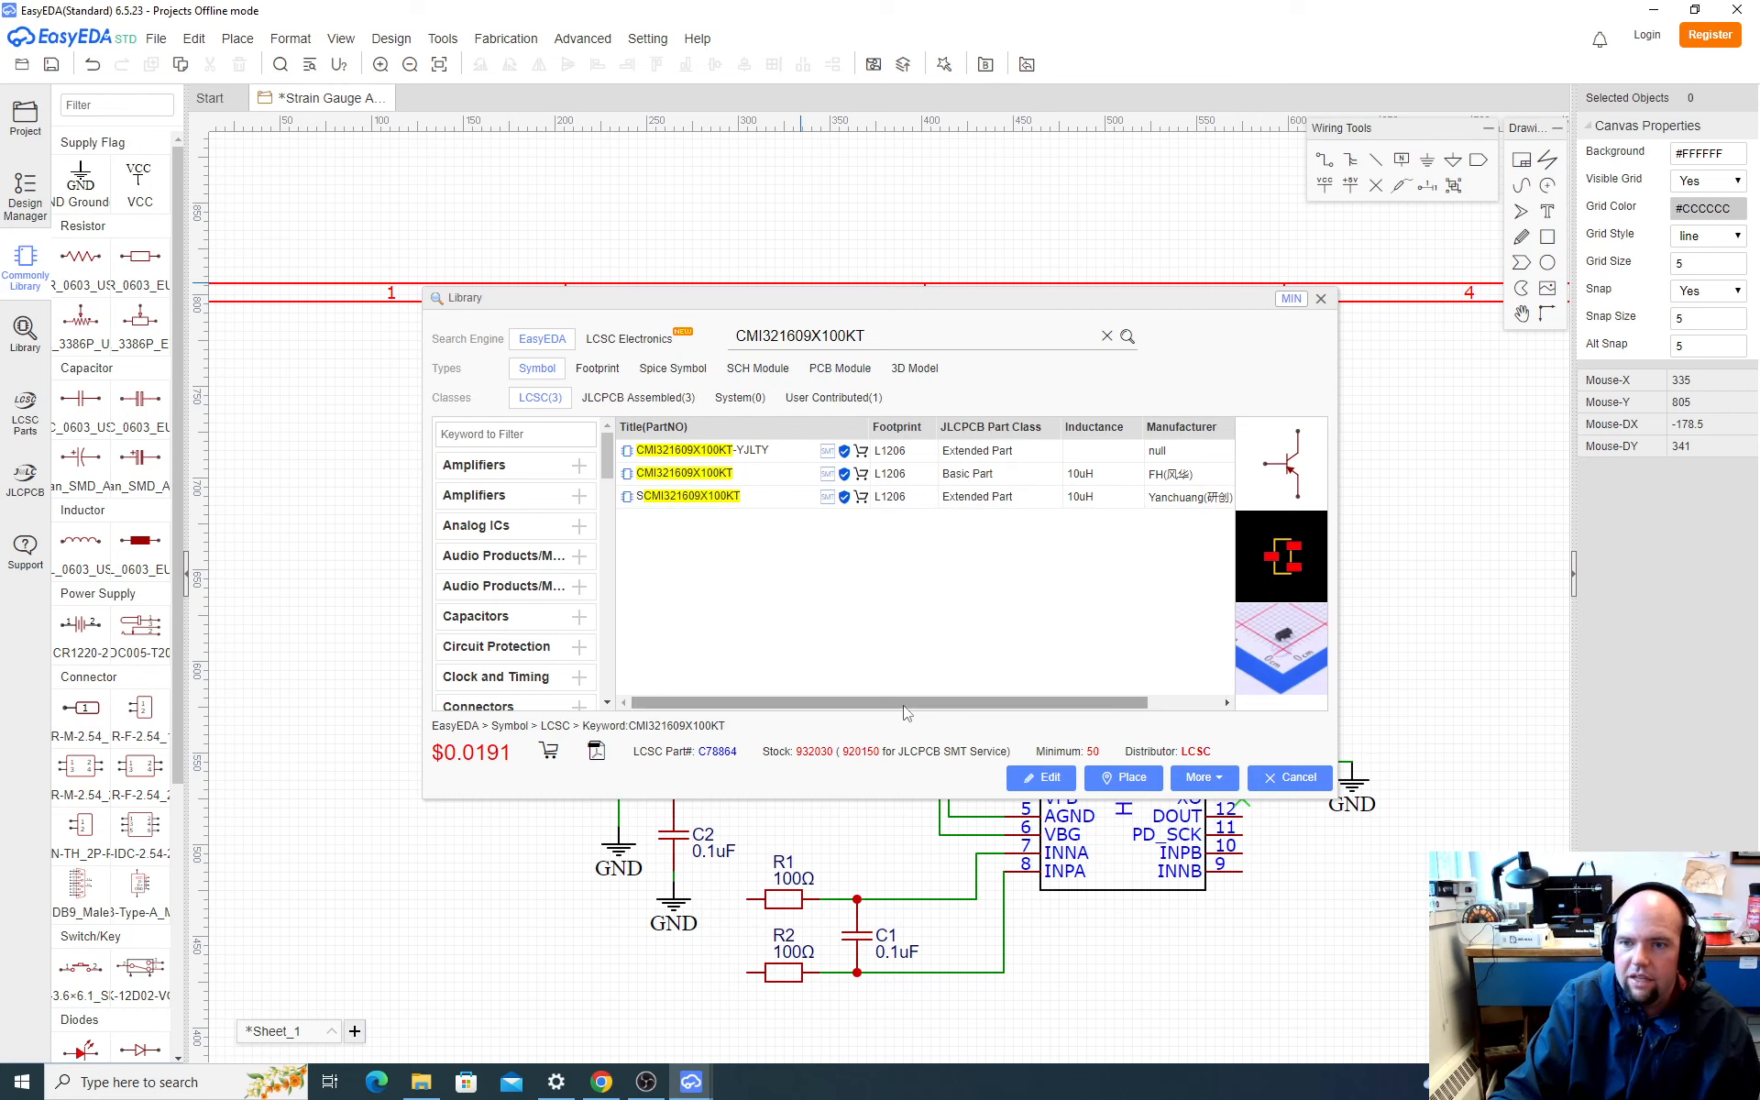
Step: Place the 10uH CMI321609X100KT inductor with the L1206 footprint on the schematic, left of and slightly below transistor Q1
{"action": "left_click_drag", "start_coordinate": [934, 693], "coordinate": [1118, 695]}
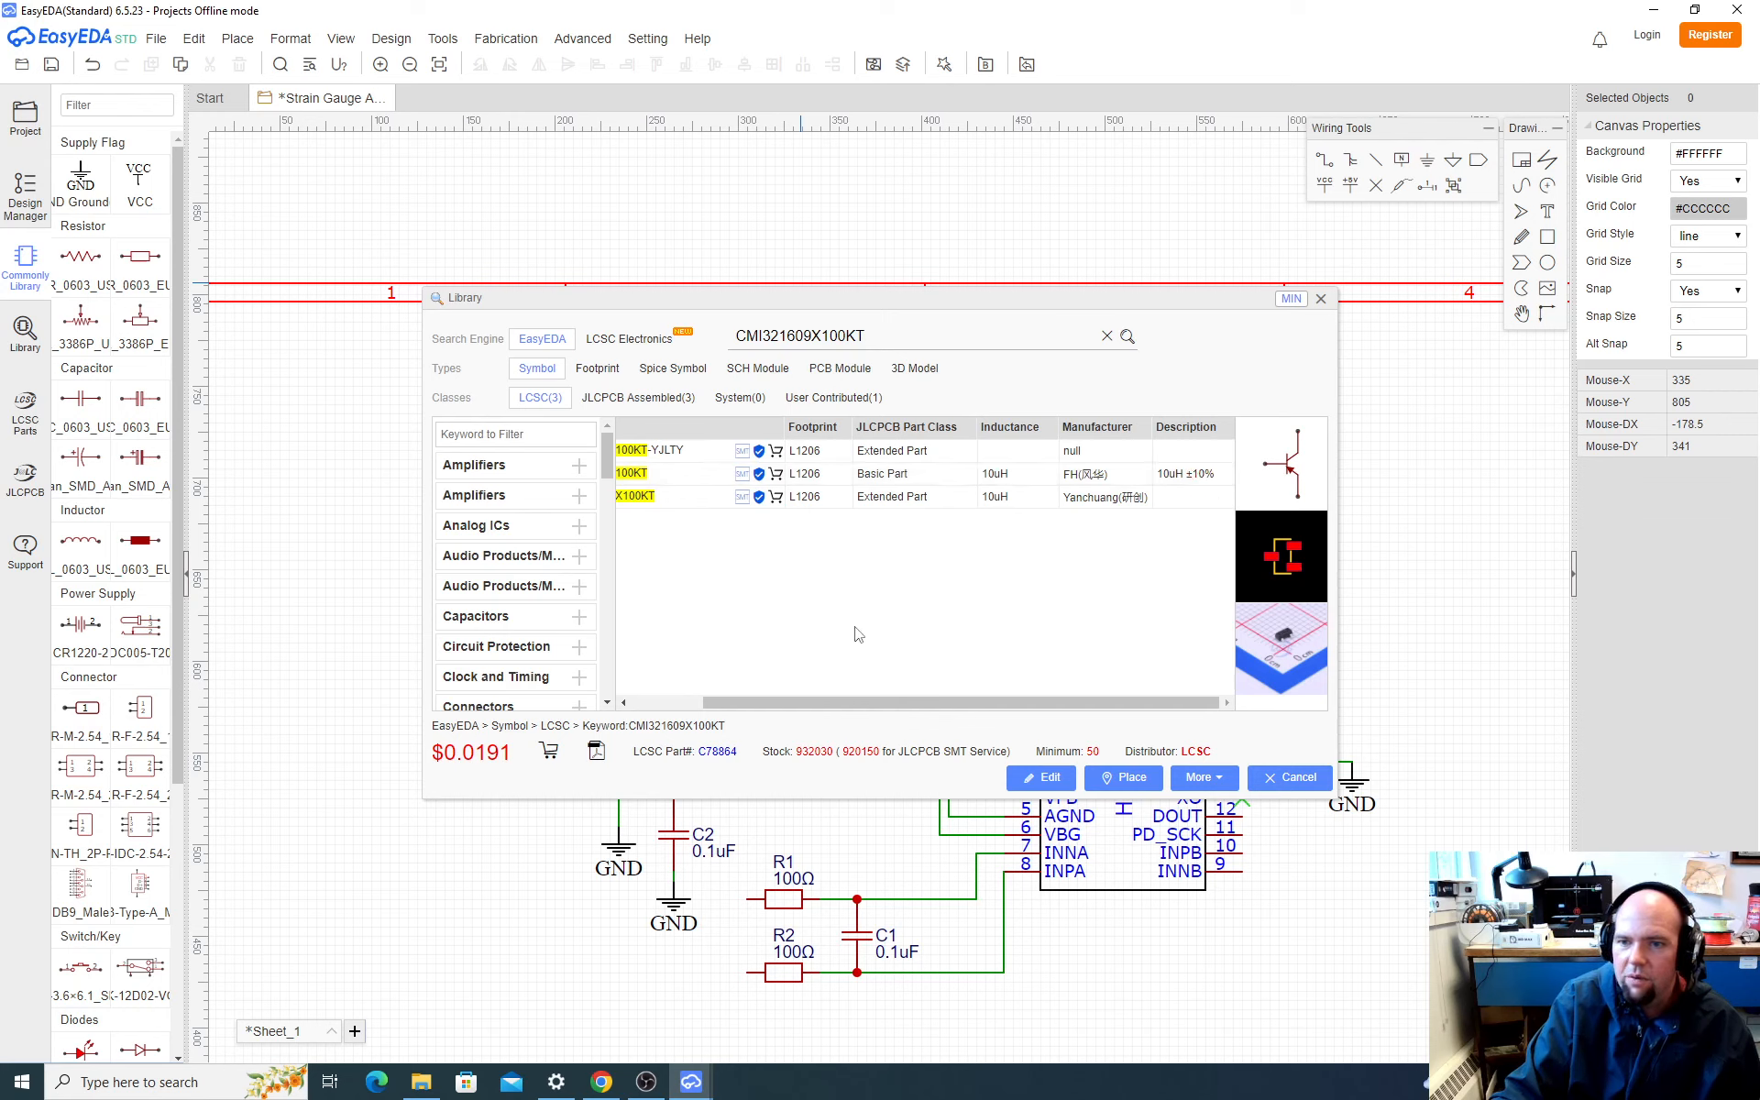
{"action": "left_click_drag", "start_coordinate": [900, 695], "coordinate": [695, 689]}
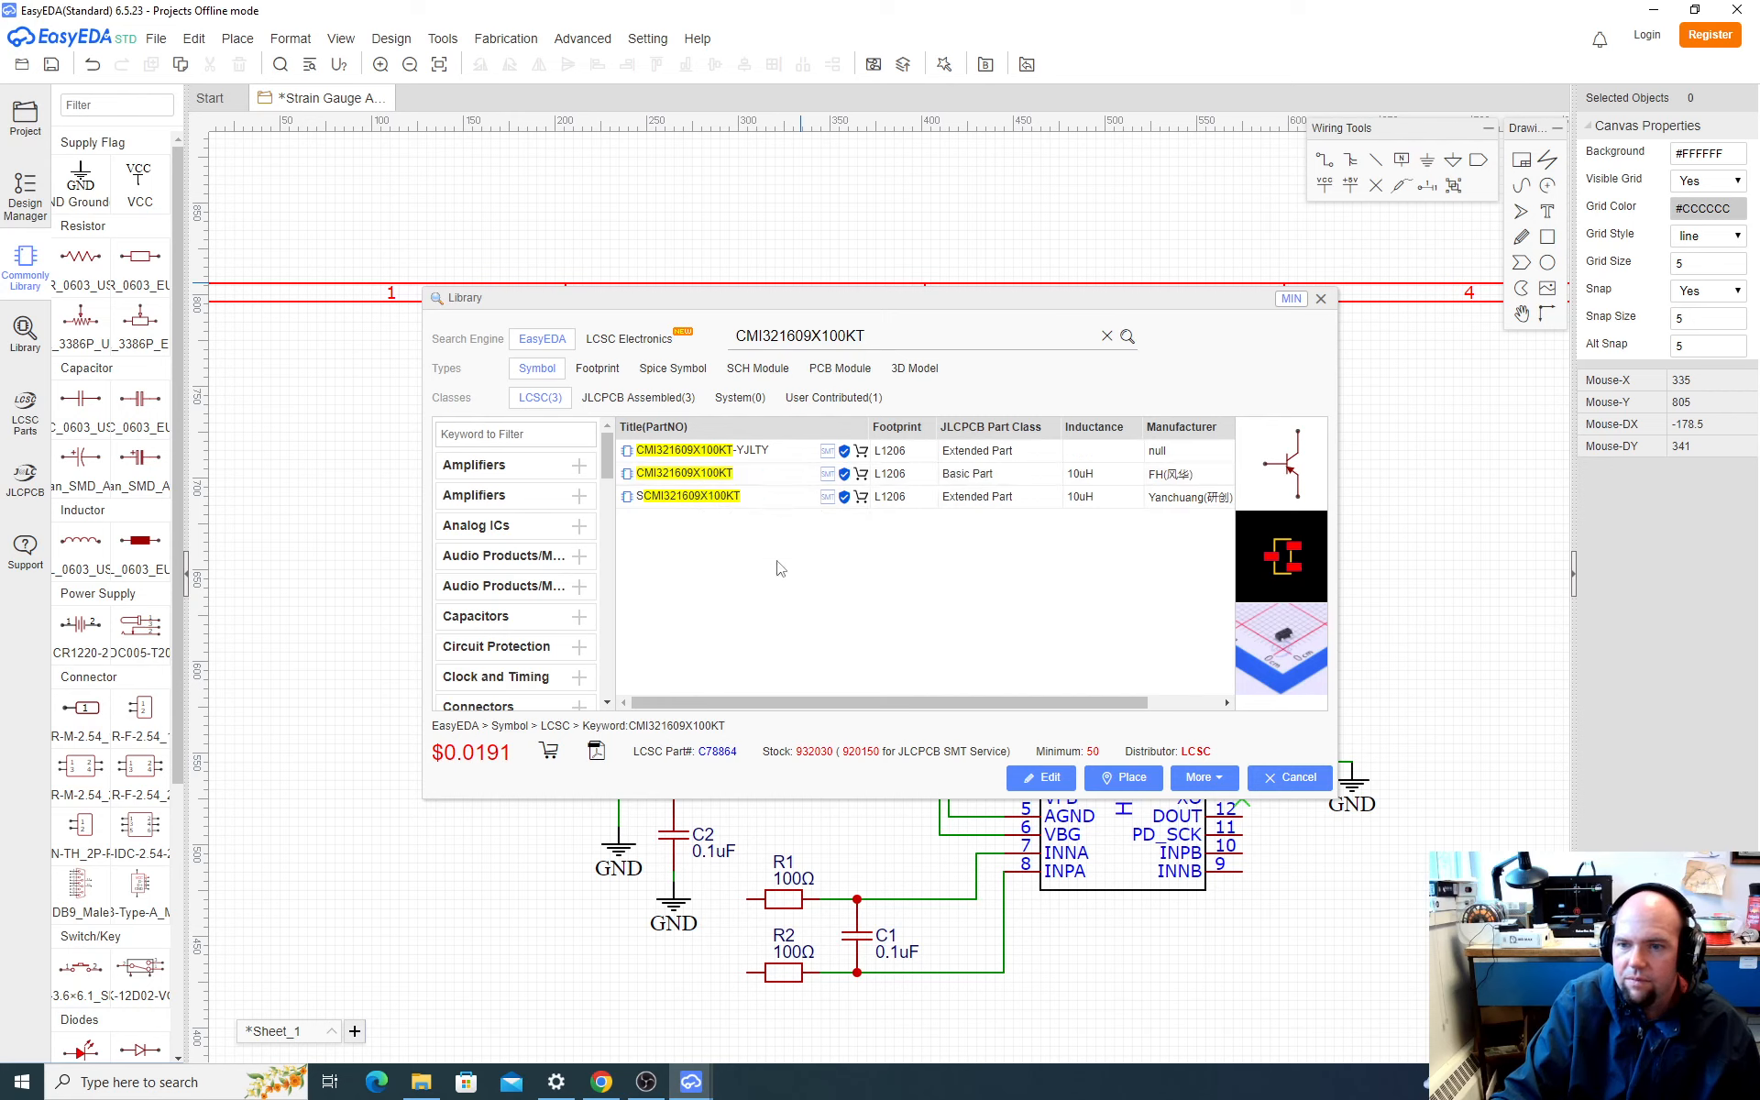
{"action": "left_click_drag", "start_coordinate": [869, 705], "coordinate": [1050, 705]}
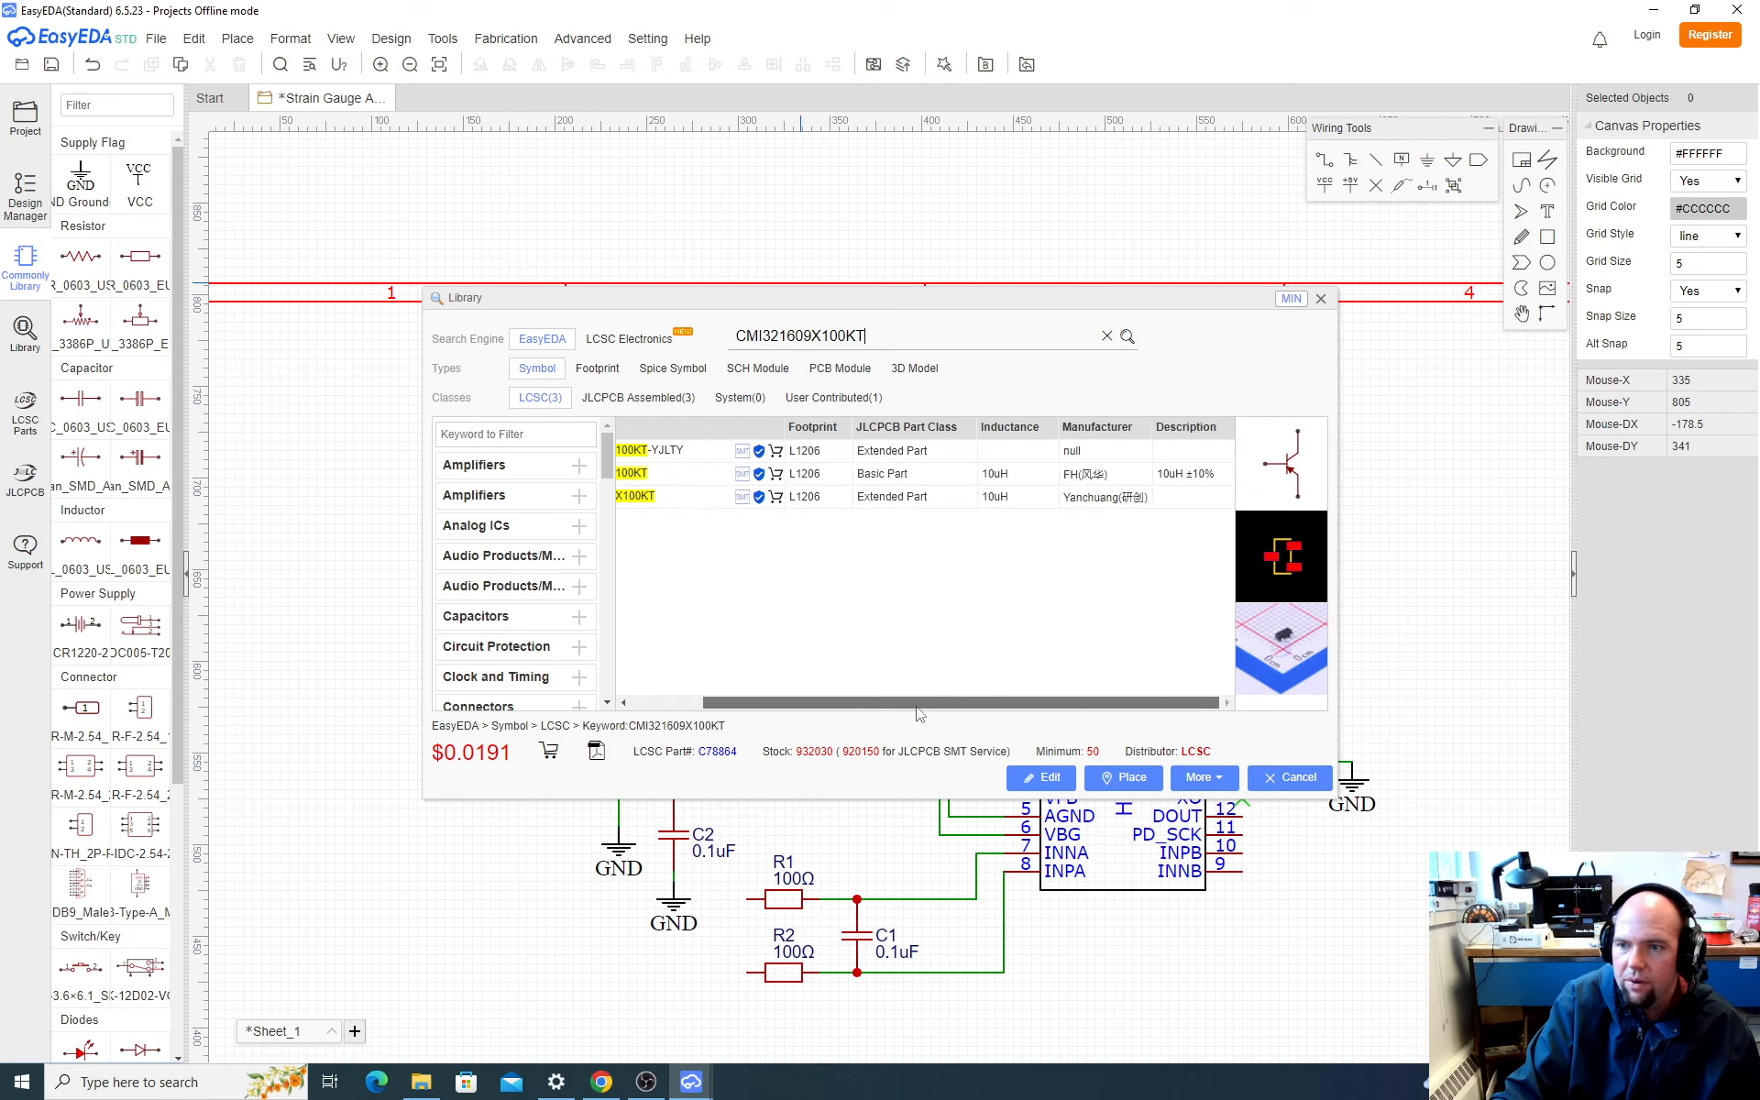
{"action": "left_click_drag", "start_coordinate": [918, 707], "coordinate": [845, 708]}
{"action": "left_click", "coordinate": [725, 473]}
{"action": "right_click", "coordinate": [744, 476]}
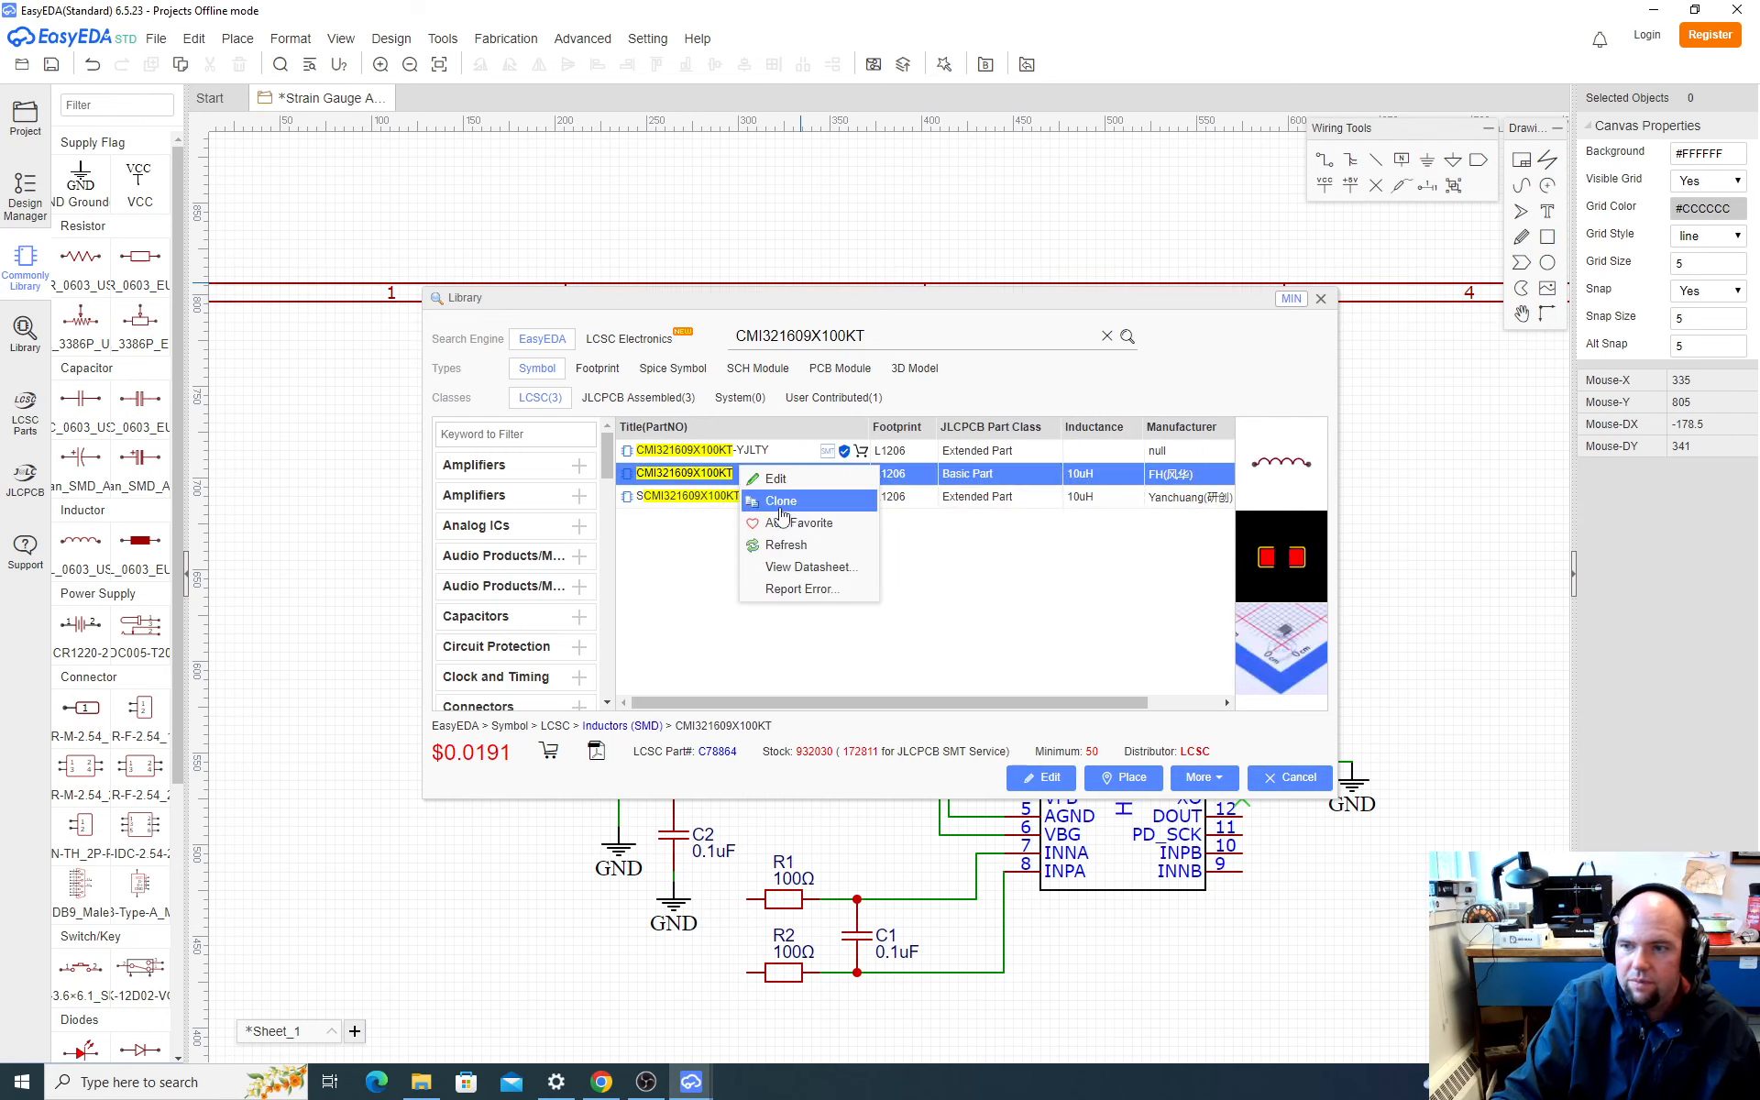
{"action": "left_click", "coordinate": [719, 483]}
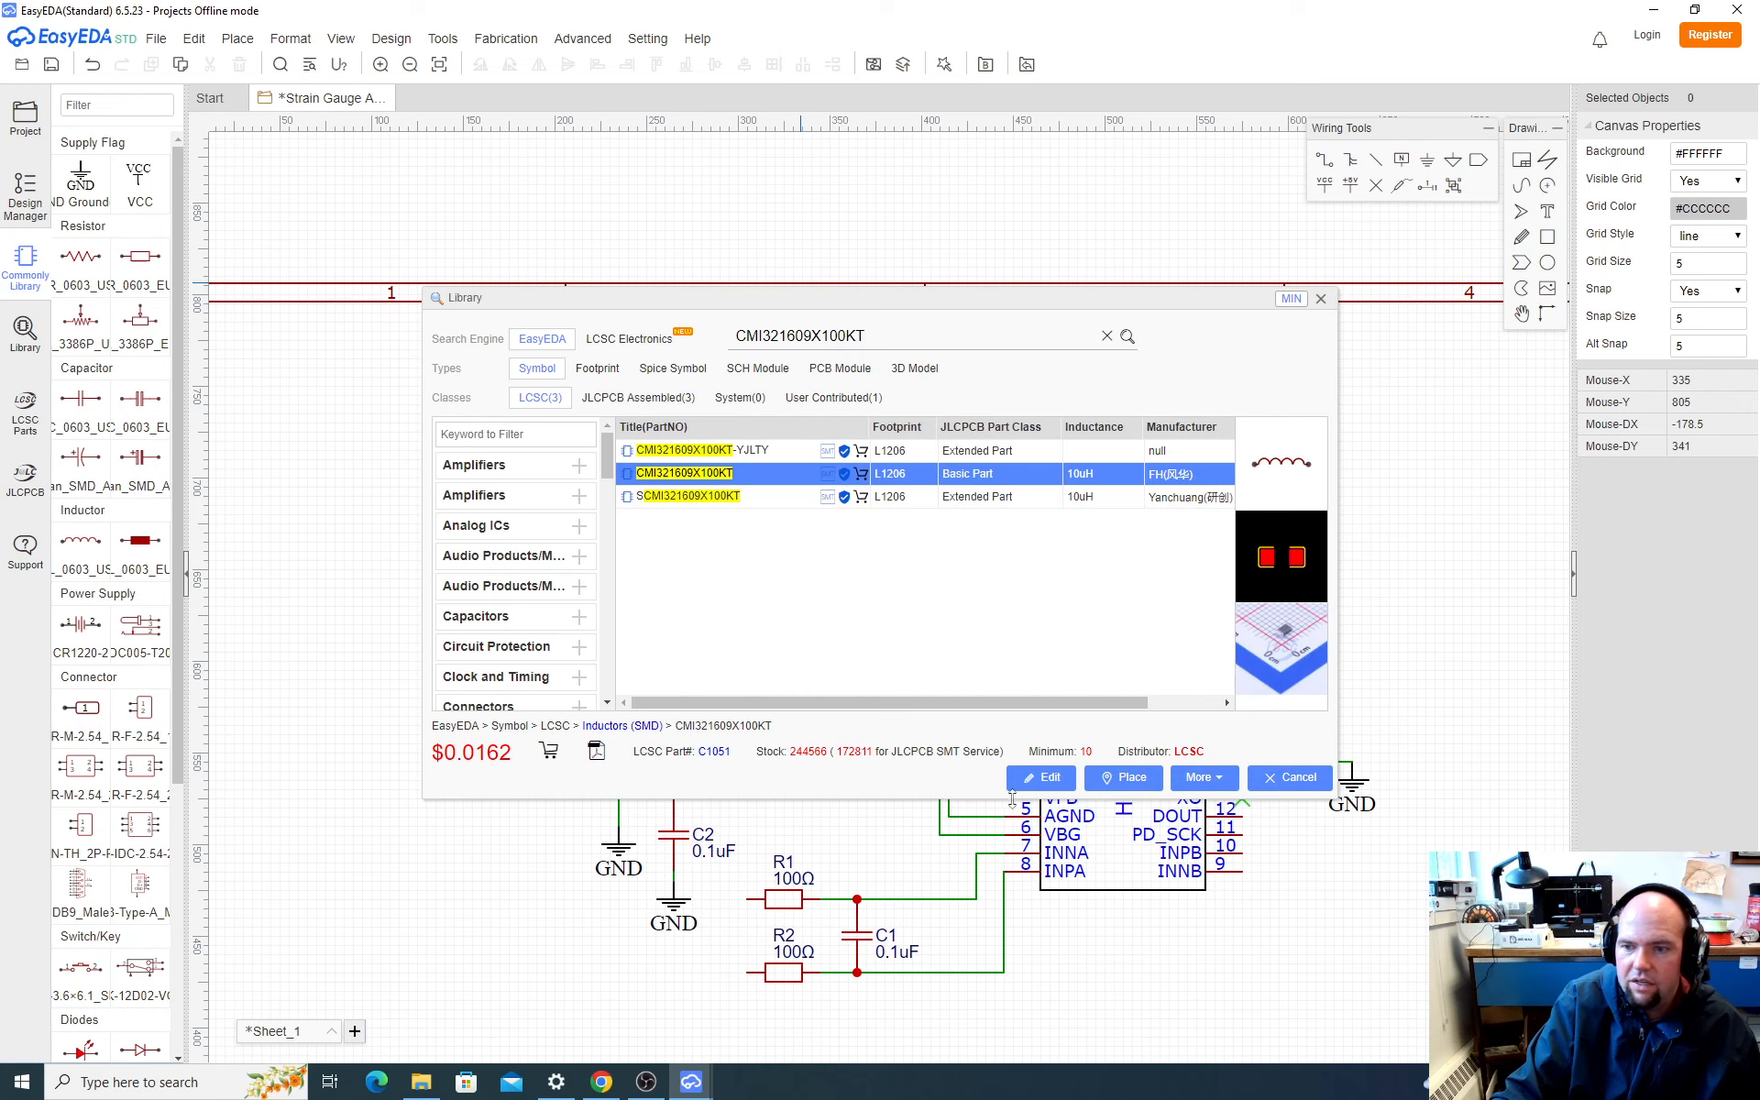
{"action": "left_click", "coordinate": [1129, 780]}
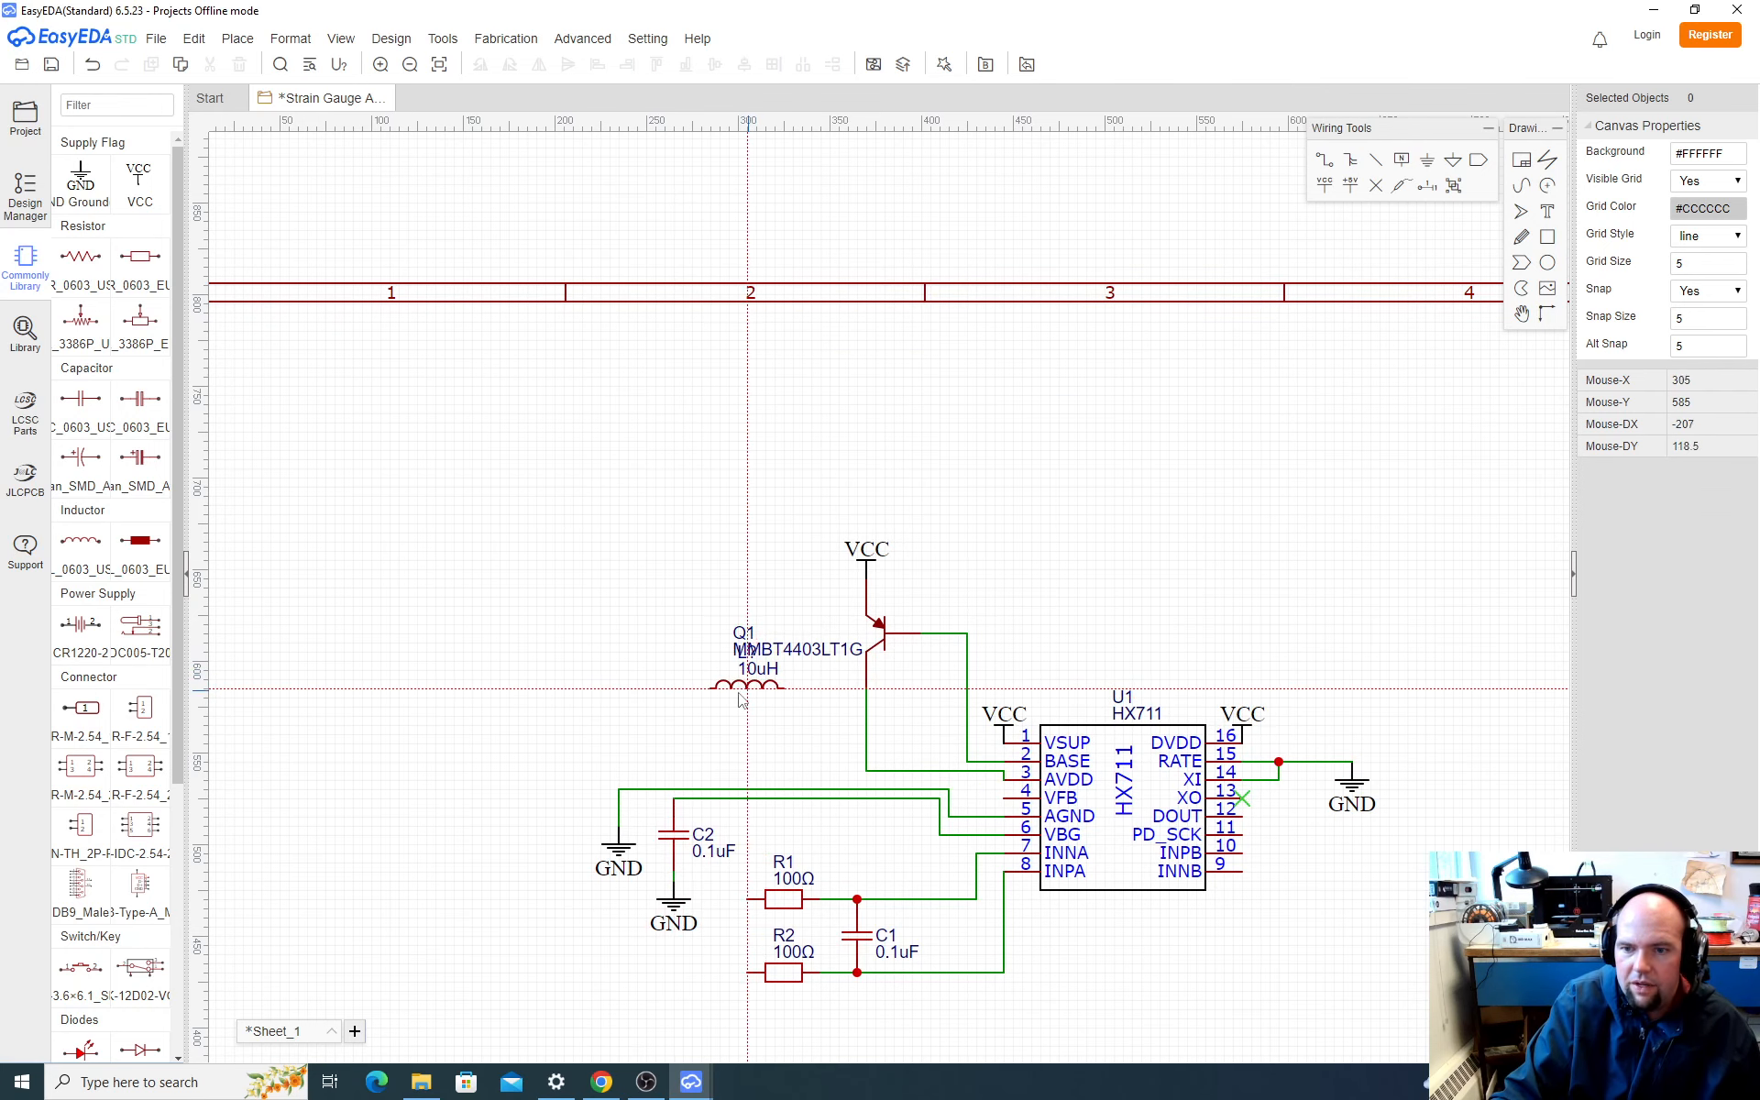
{"action": "left_click", "coordinate": [691, 699]}
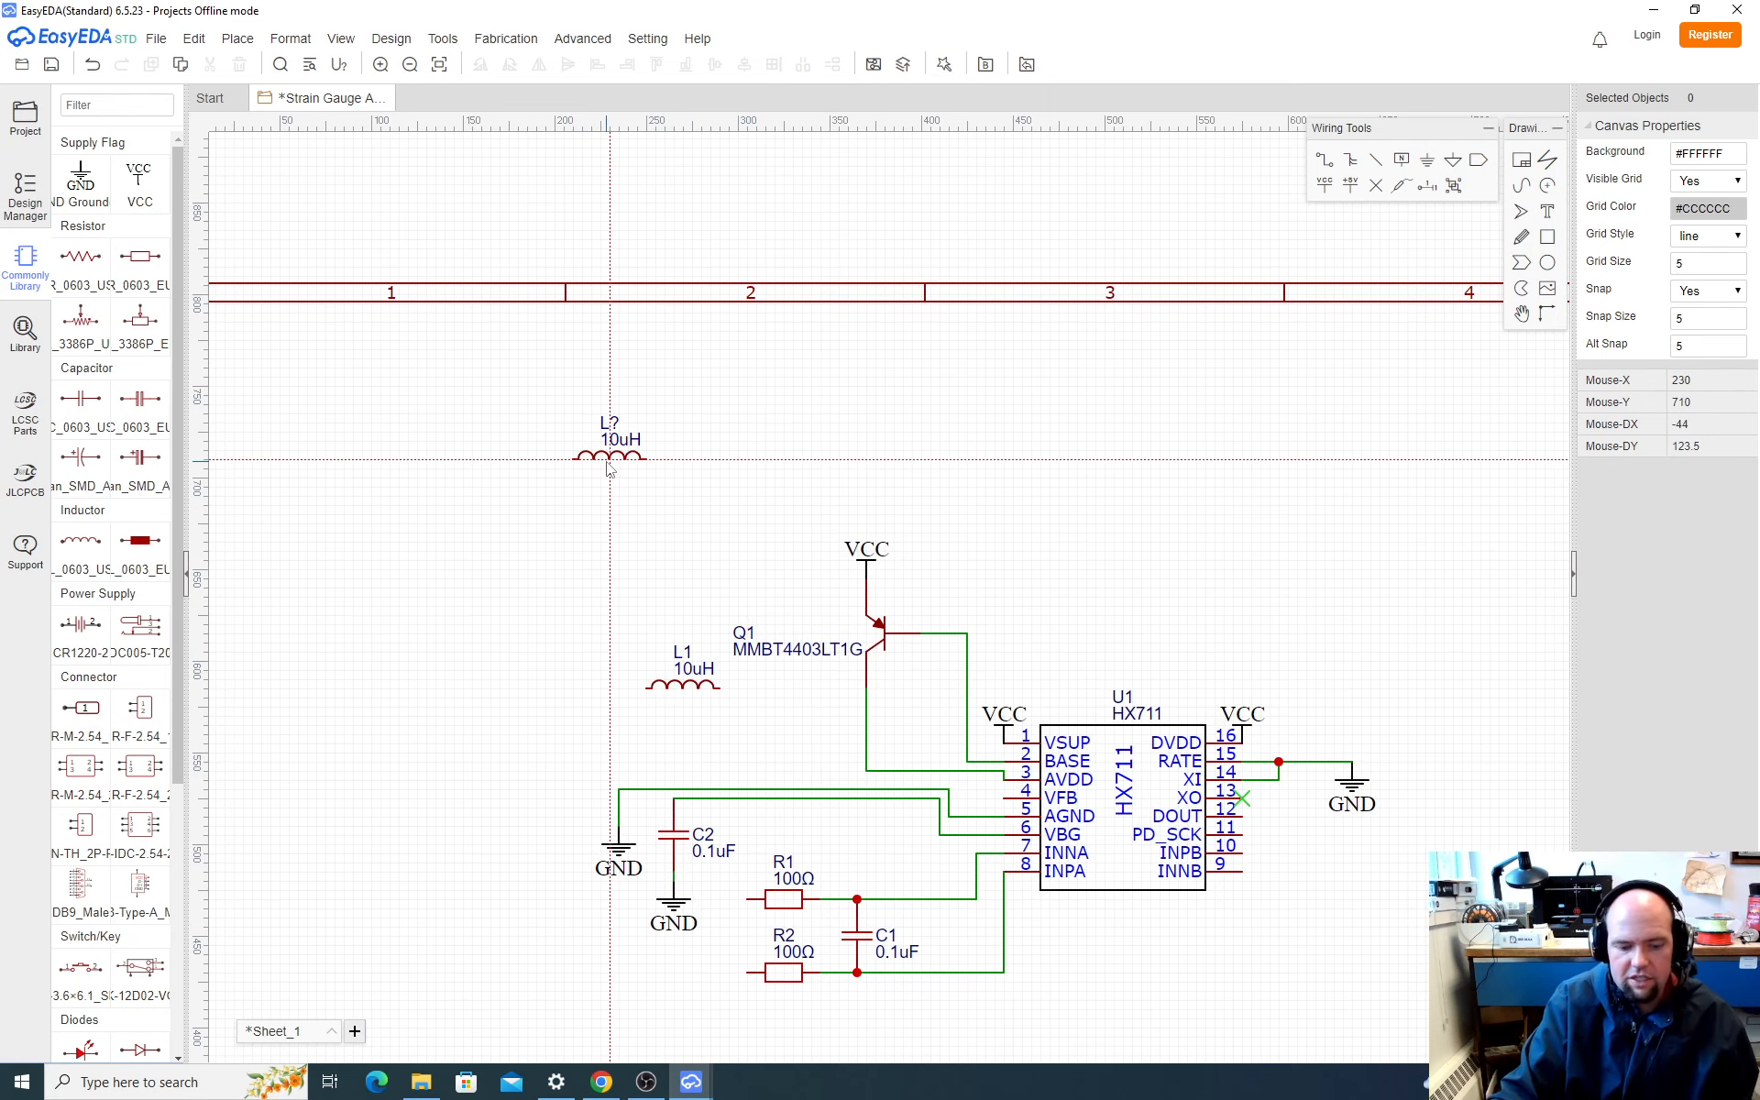
{"action": "key", "text": "Escape"}
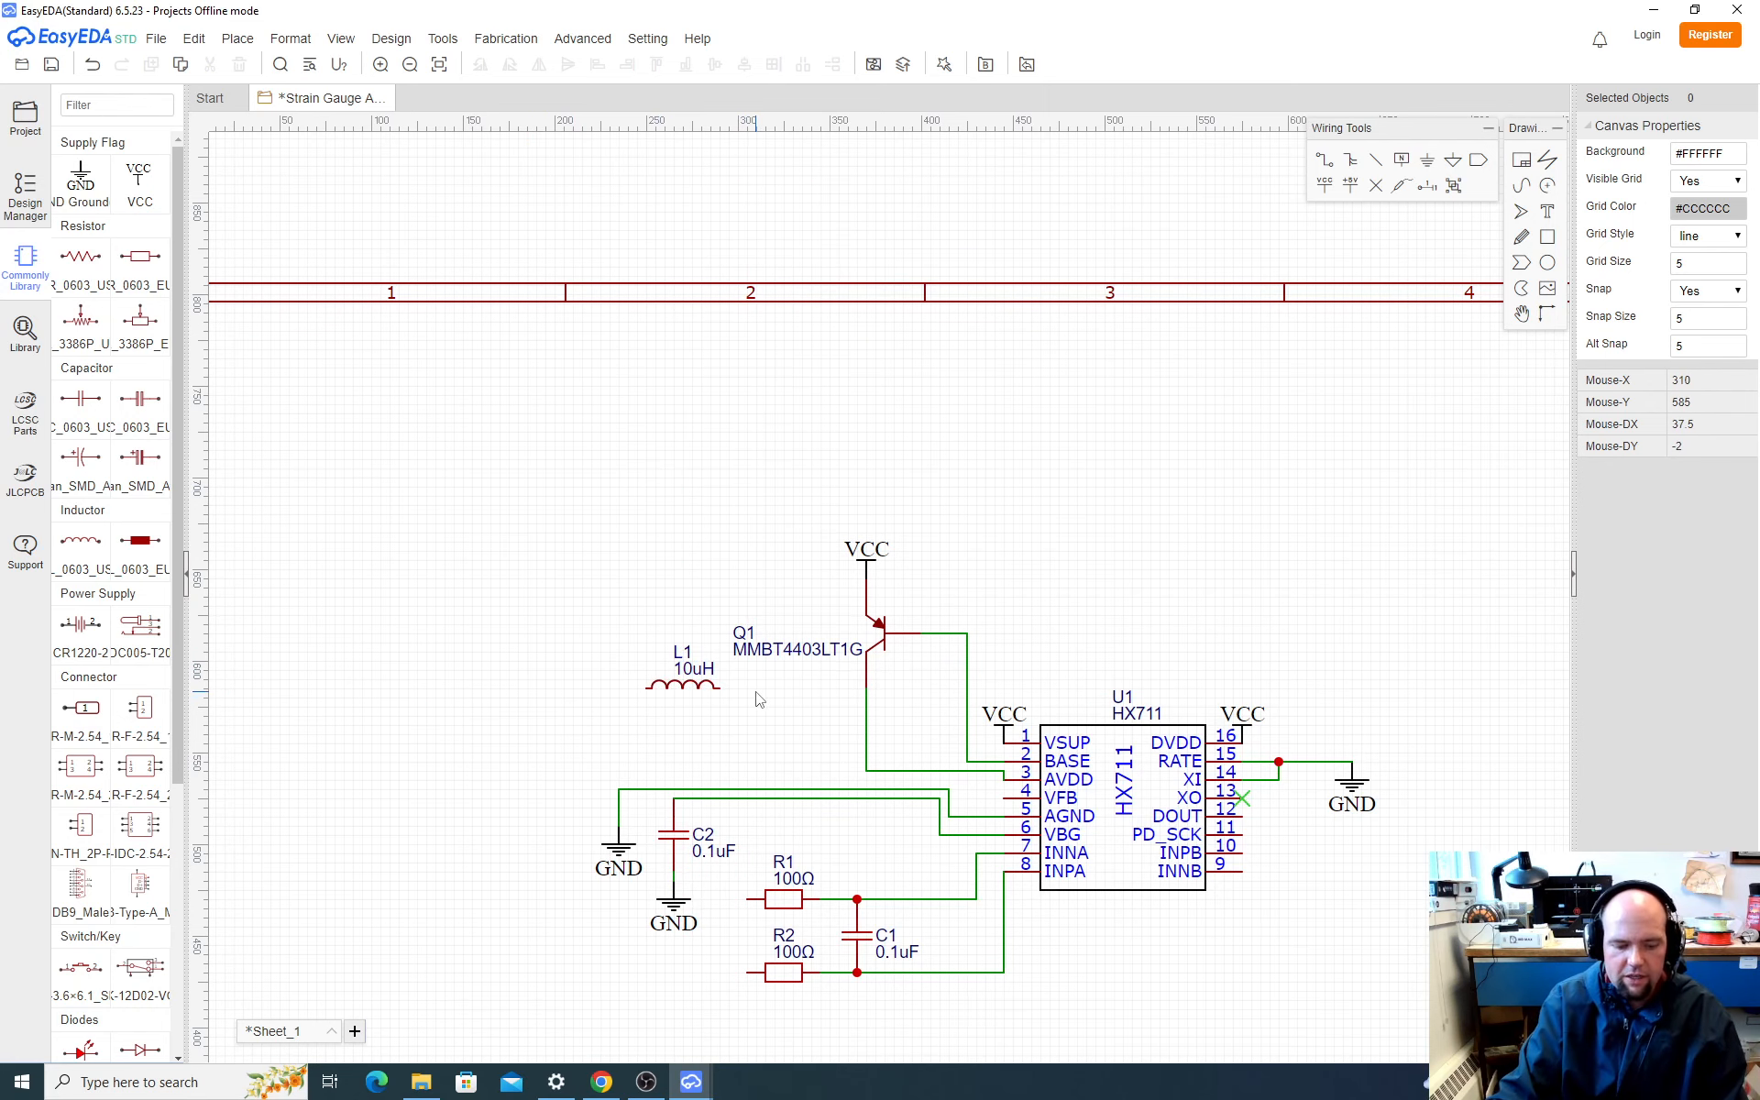
Step: Check SparkFun's HX711 schematic in the browser and, in EasyEDA, wire L1's right end to the net joining Q1 and AVDD
{"action": "key", "text": "alt+Tab"}
{"action": "left_click", "coordinate": [986, 16]}
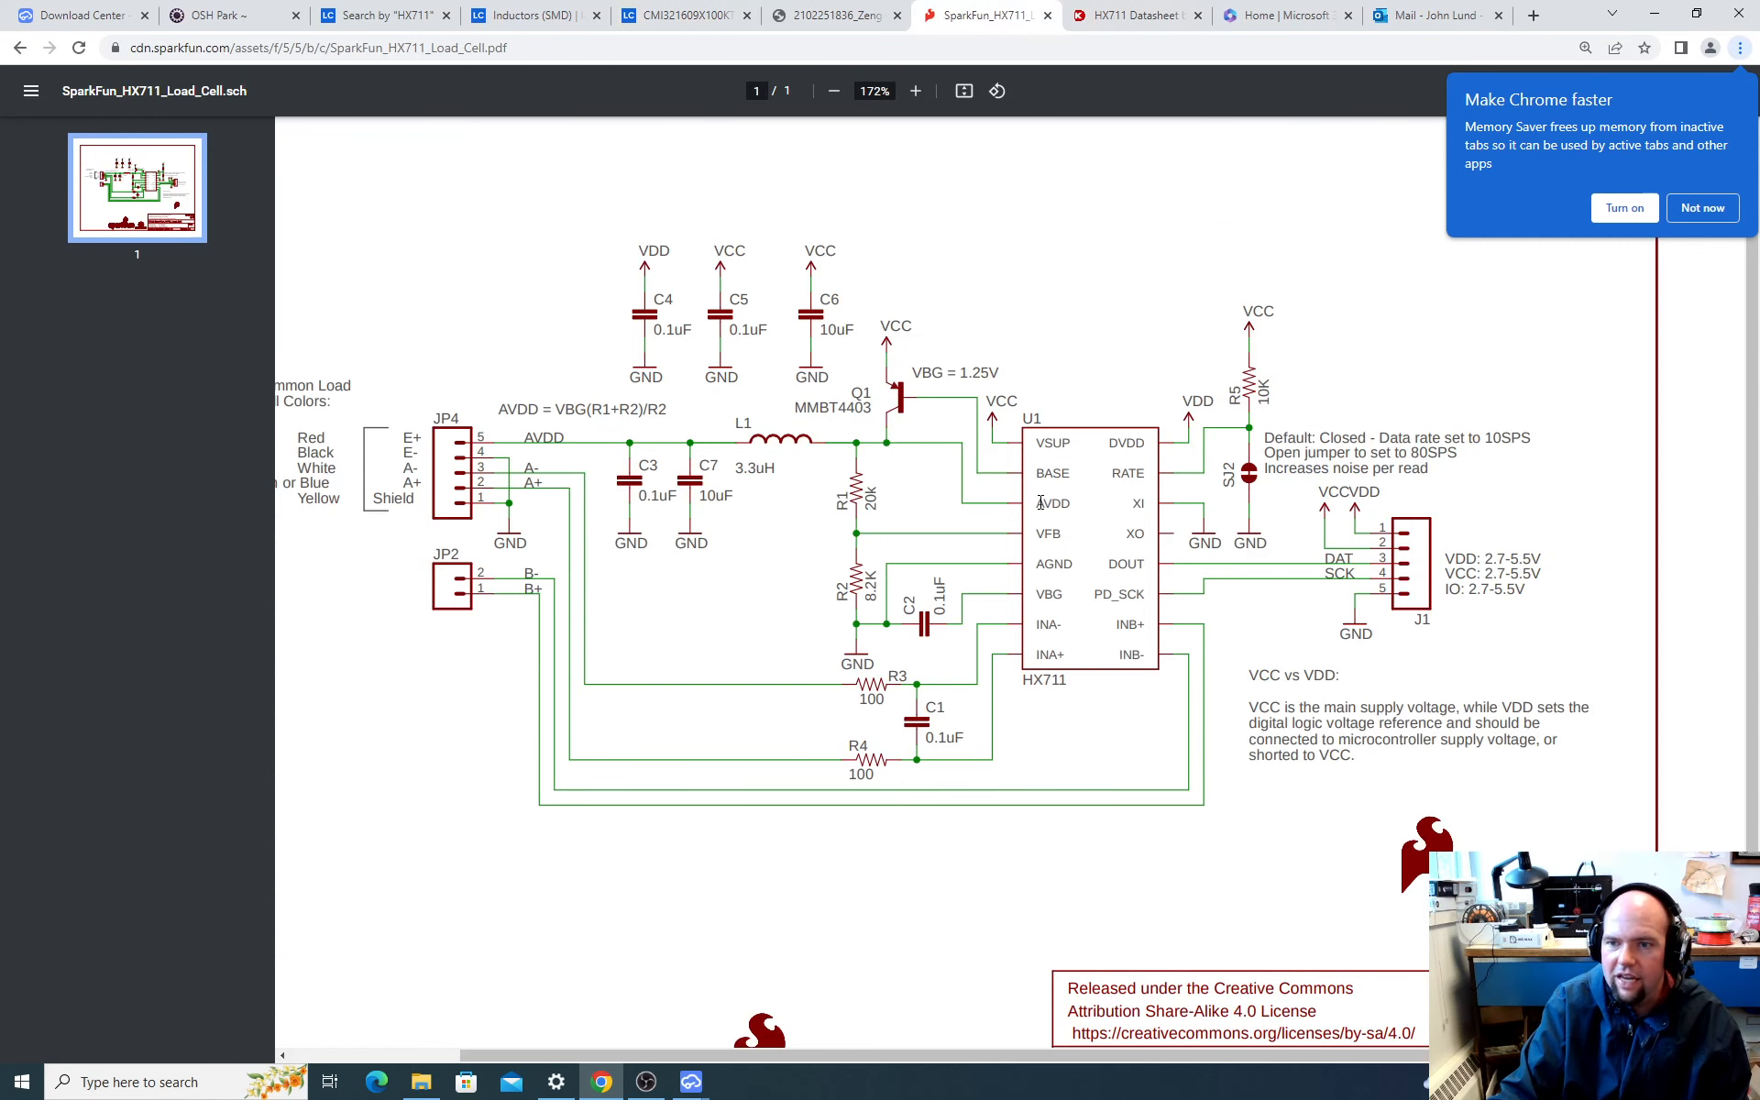
{"action": "key", "text": "alt+Tab"}
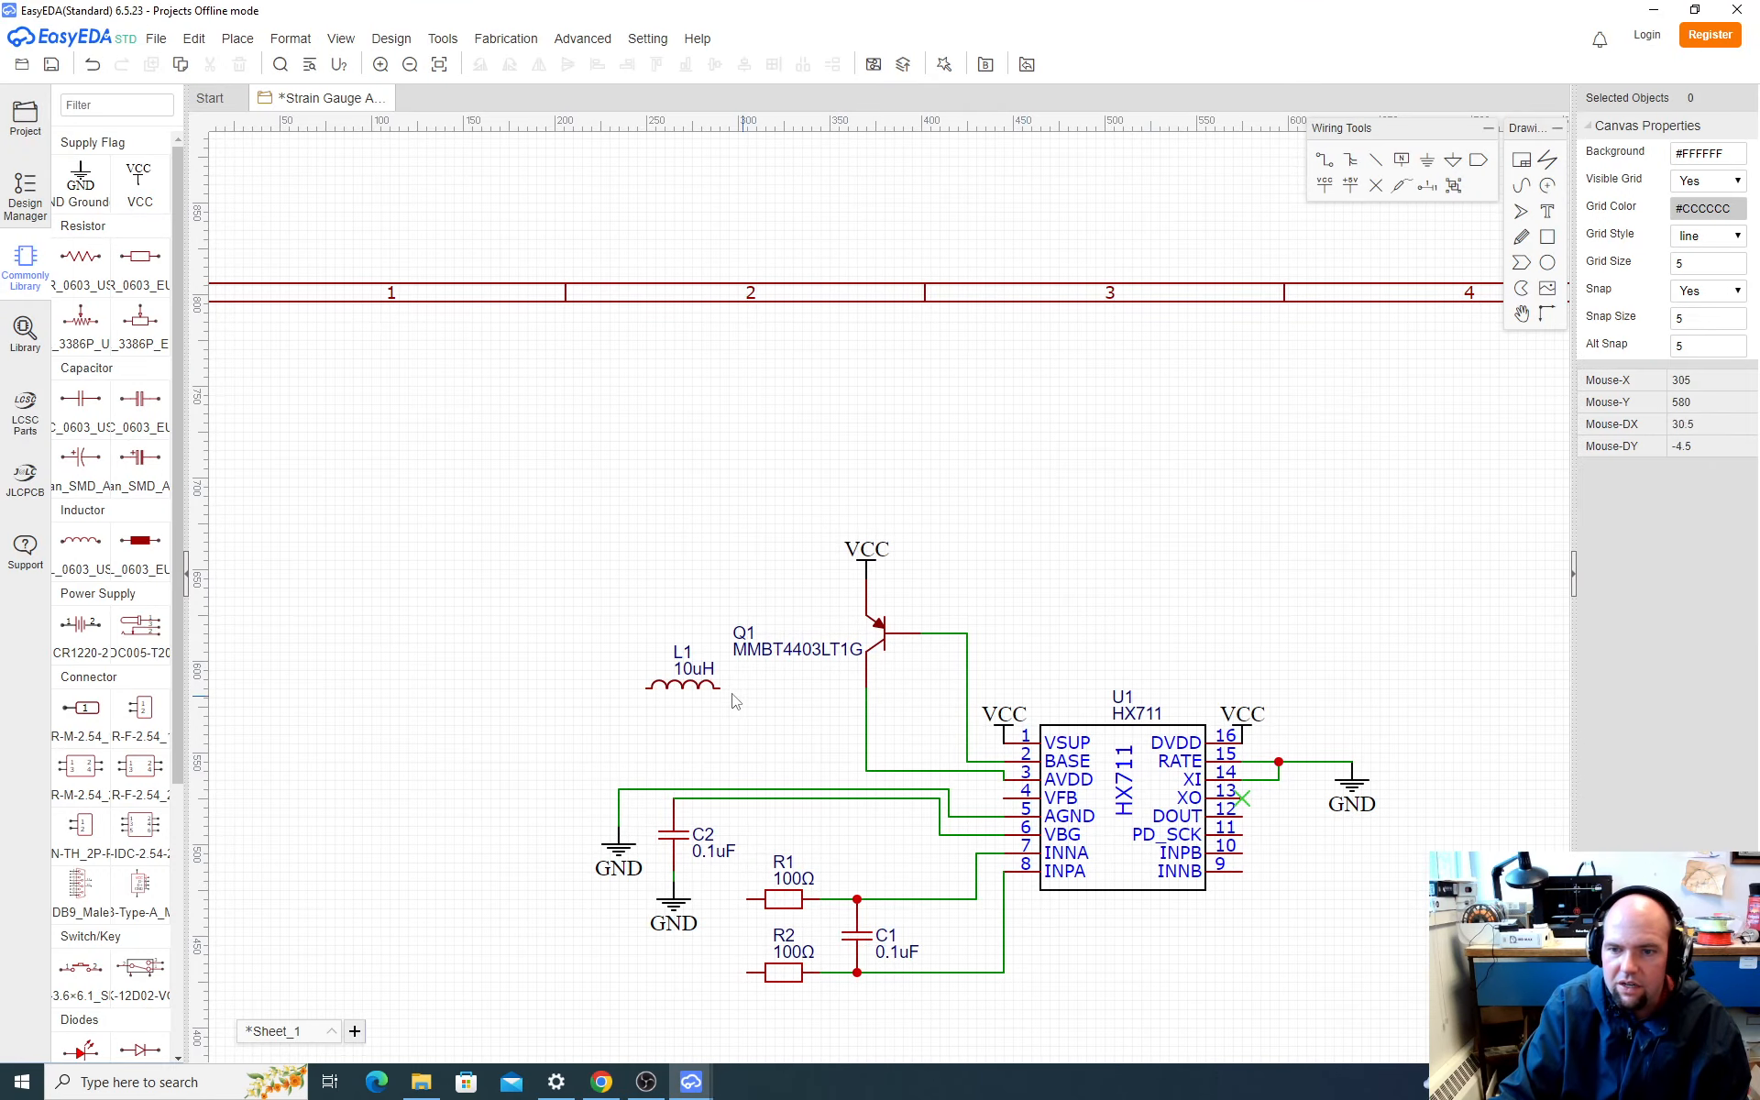
{"action": "left_click", "coordinate": [721, 689]}
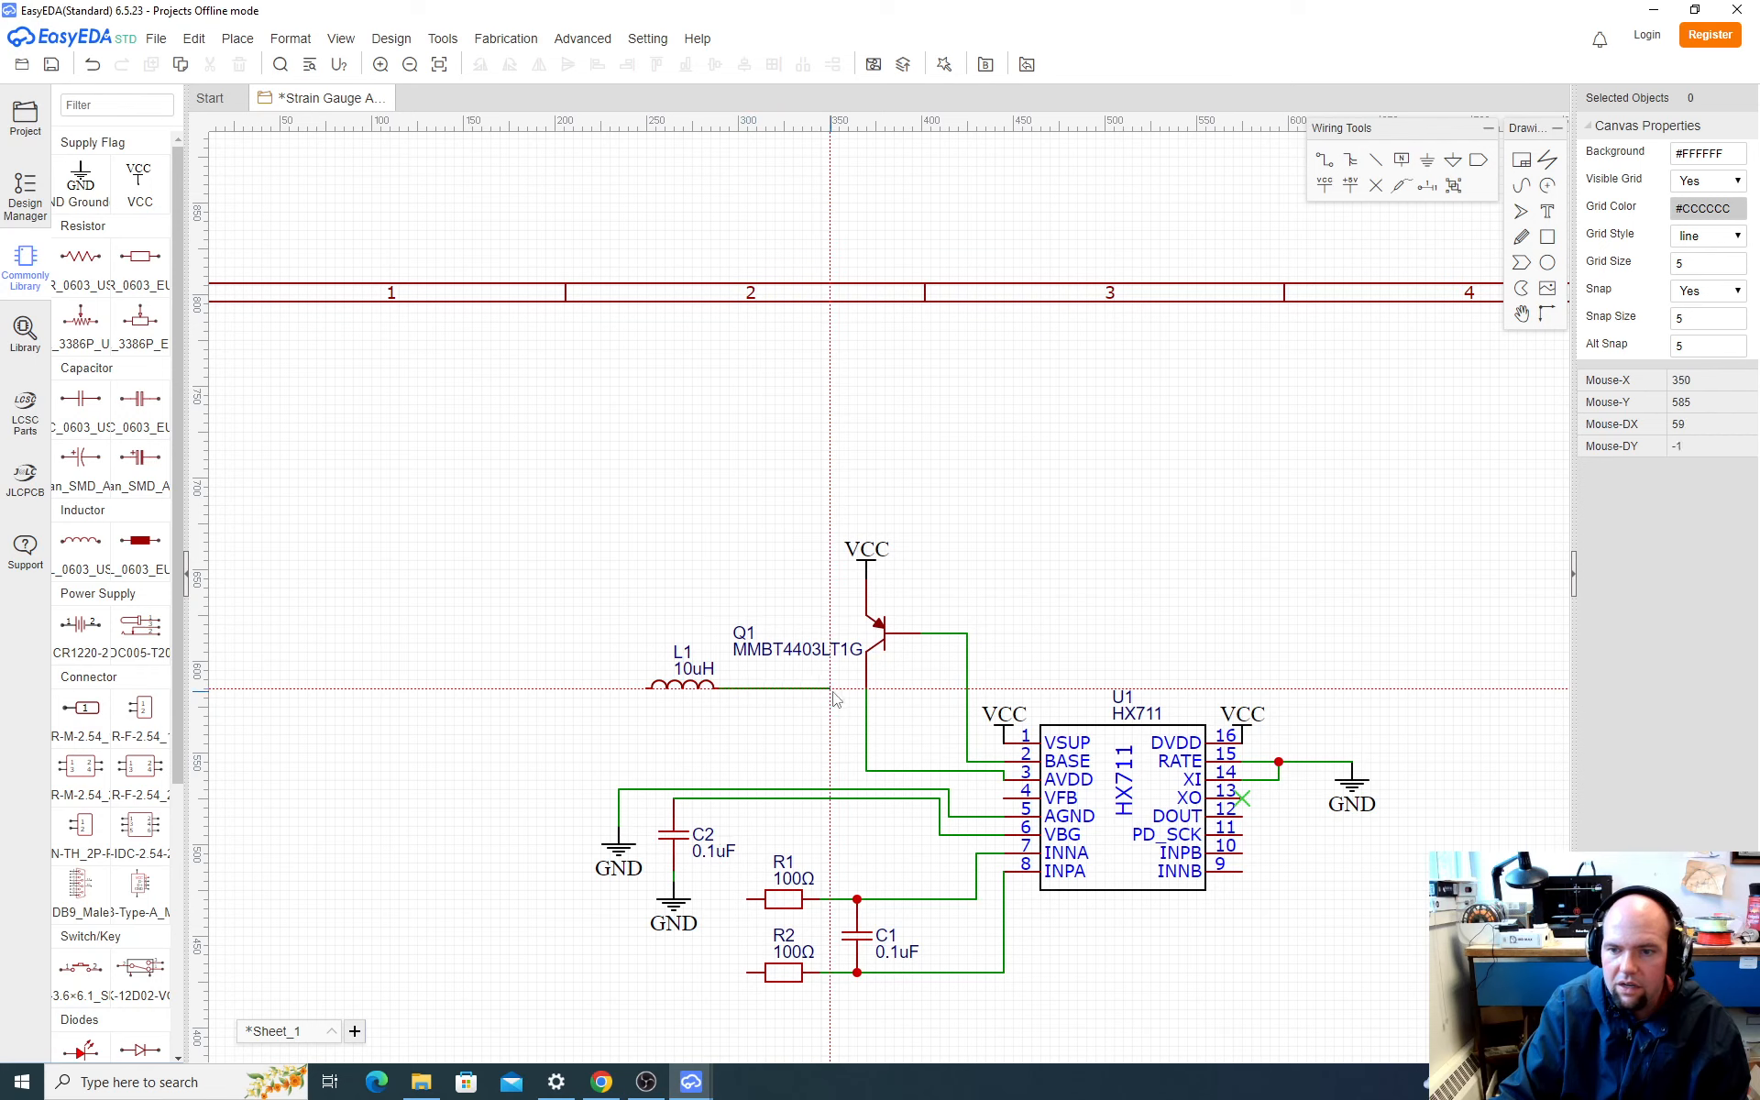
{"action": "left_click", "coordinate": [867, 689]}
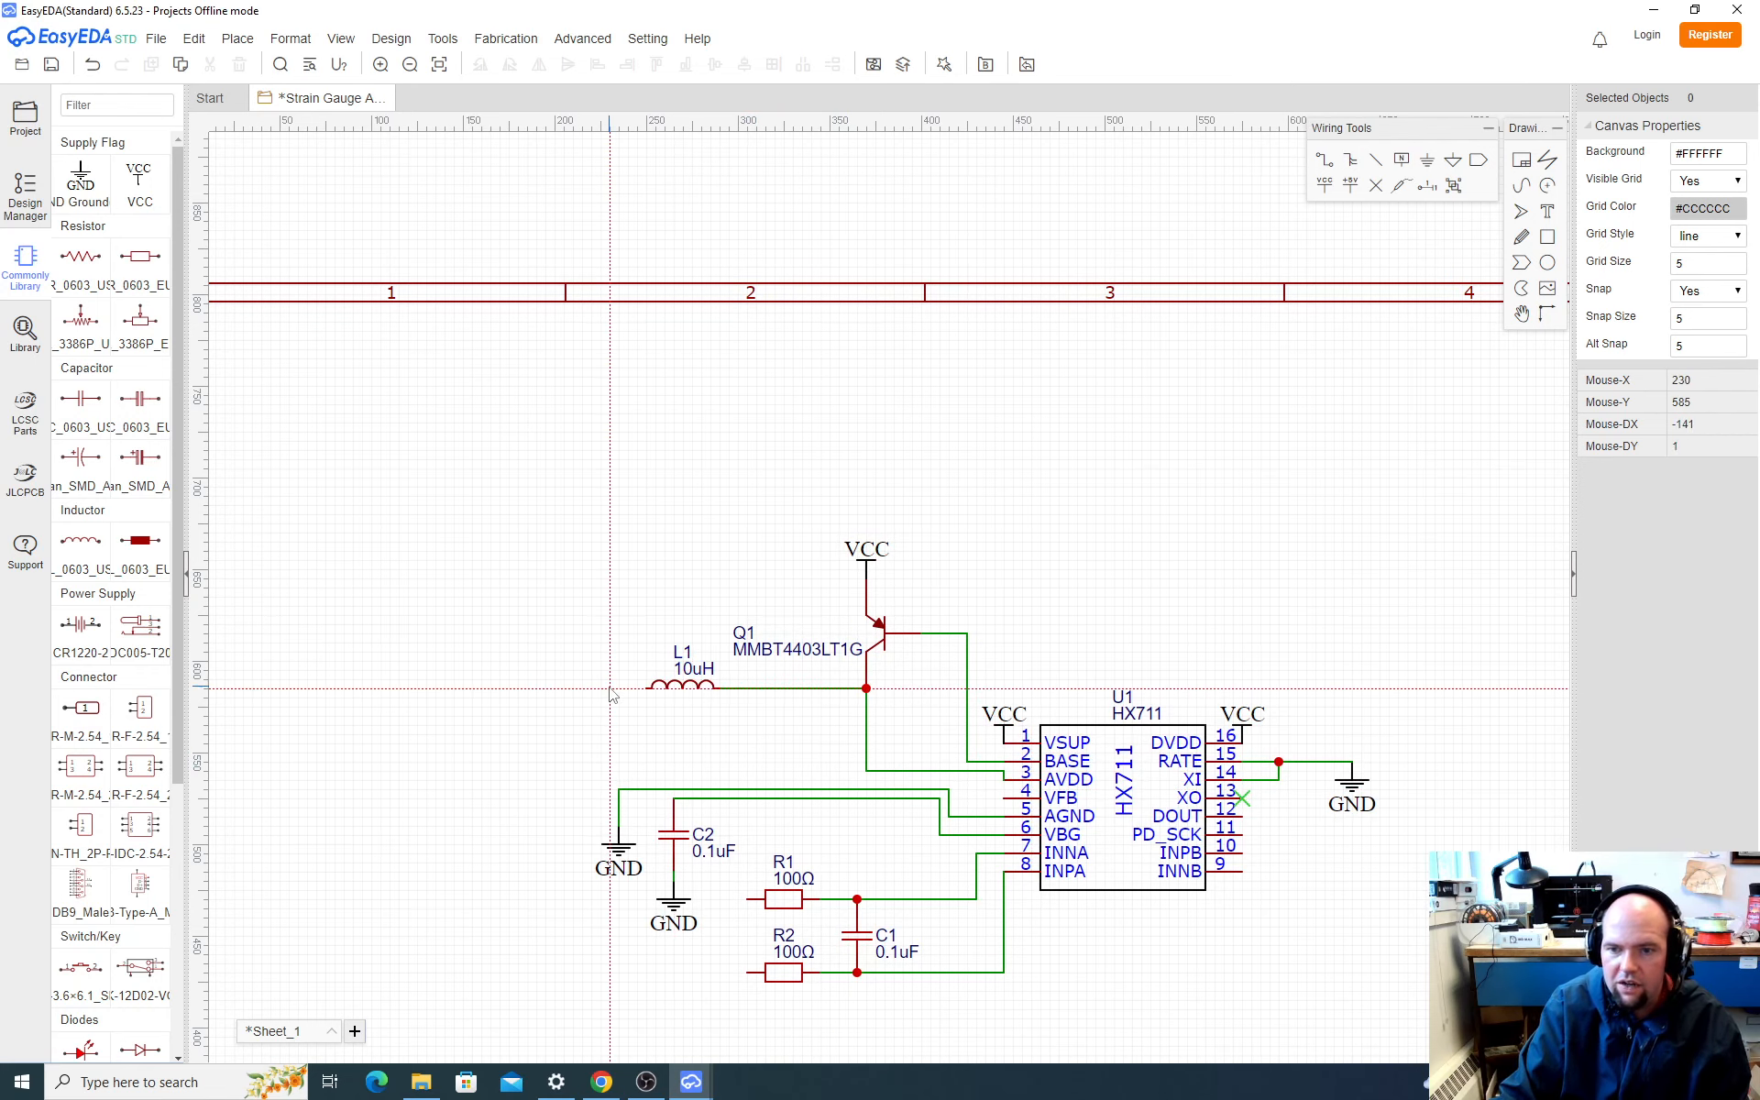
Step: Compare the EasyEDA drawing with SparkFun's schematic in the browser to identify the resistors between AVDD, VFB and ground
{"action": "key", "text": "alt+Tab"}
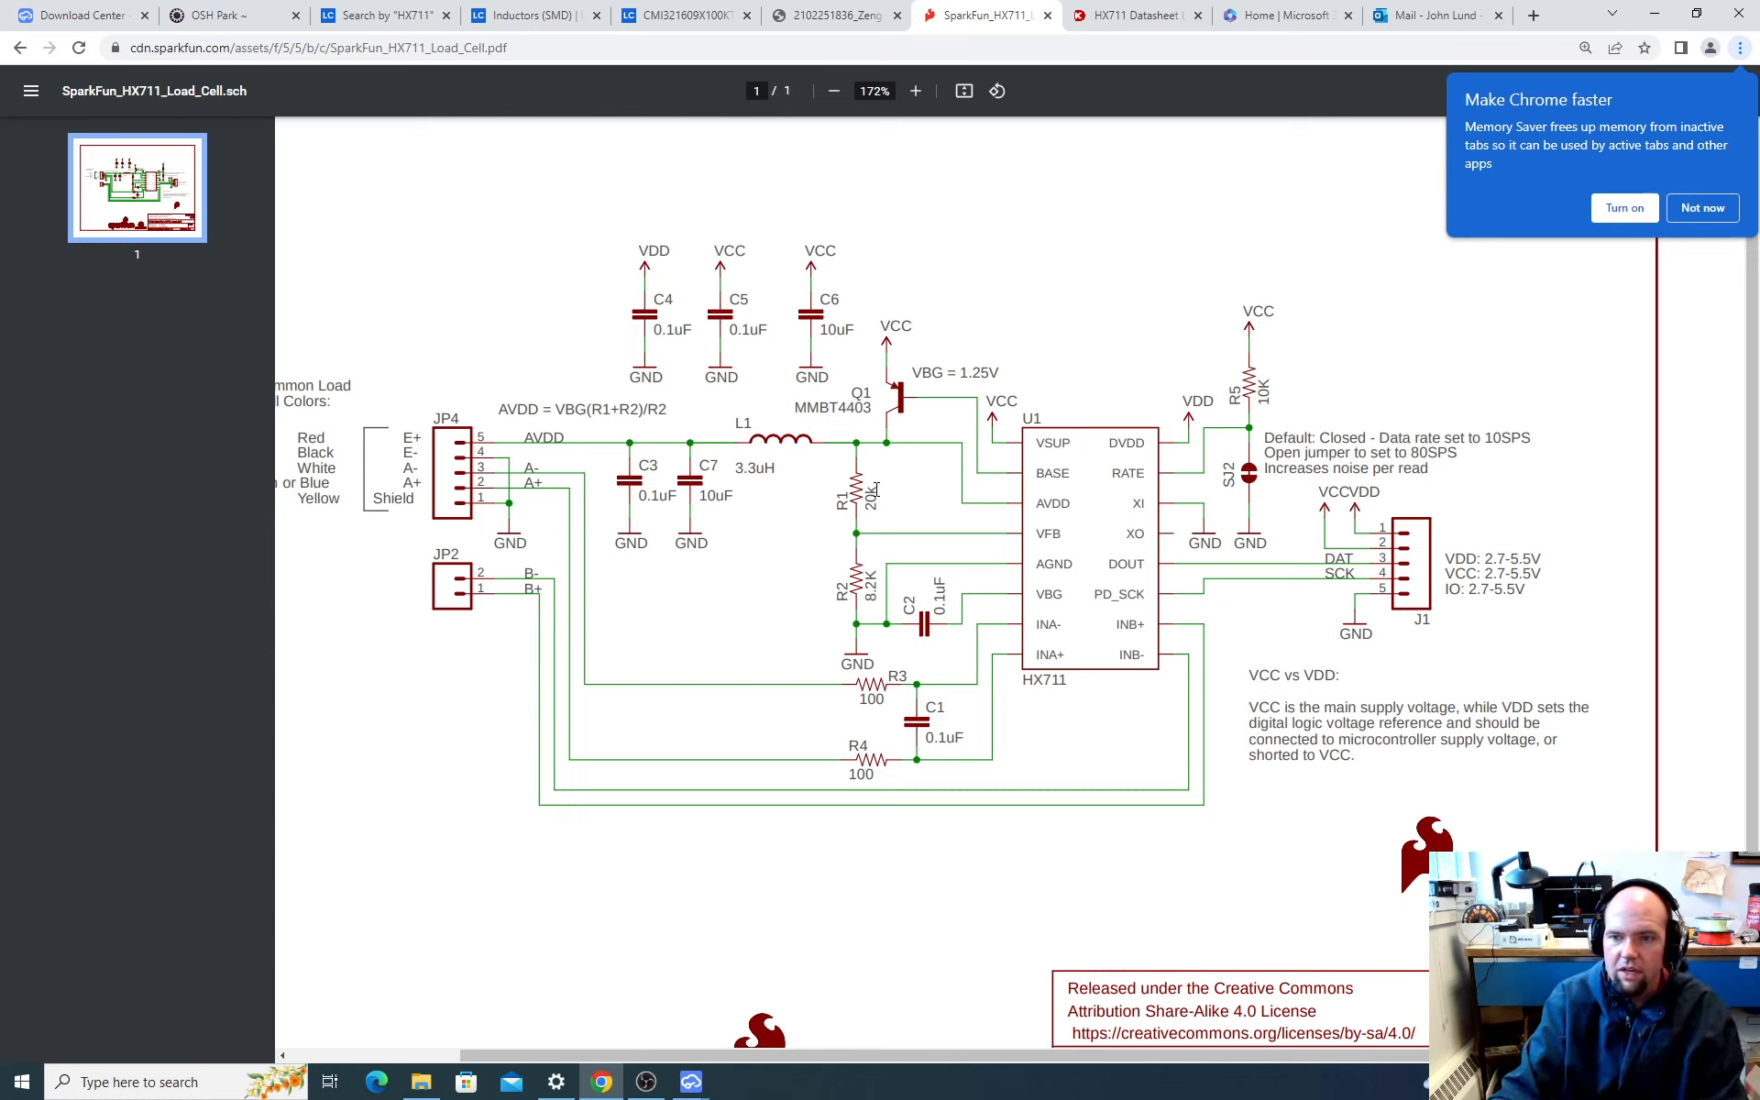
{"action": "key", "text": "alt+Tab"}
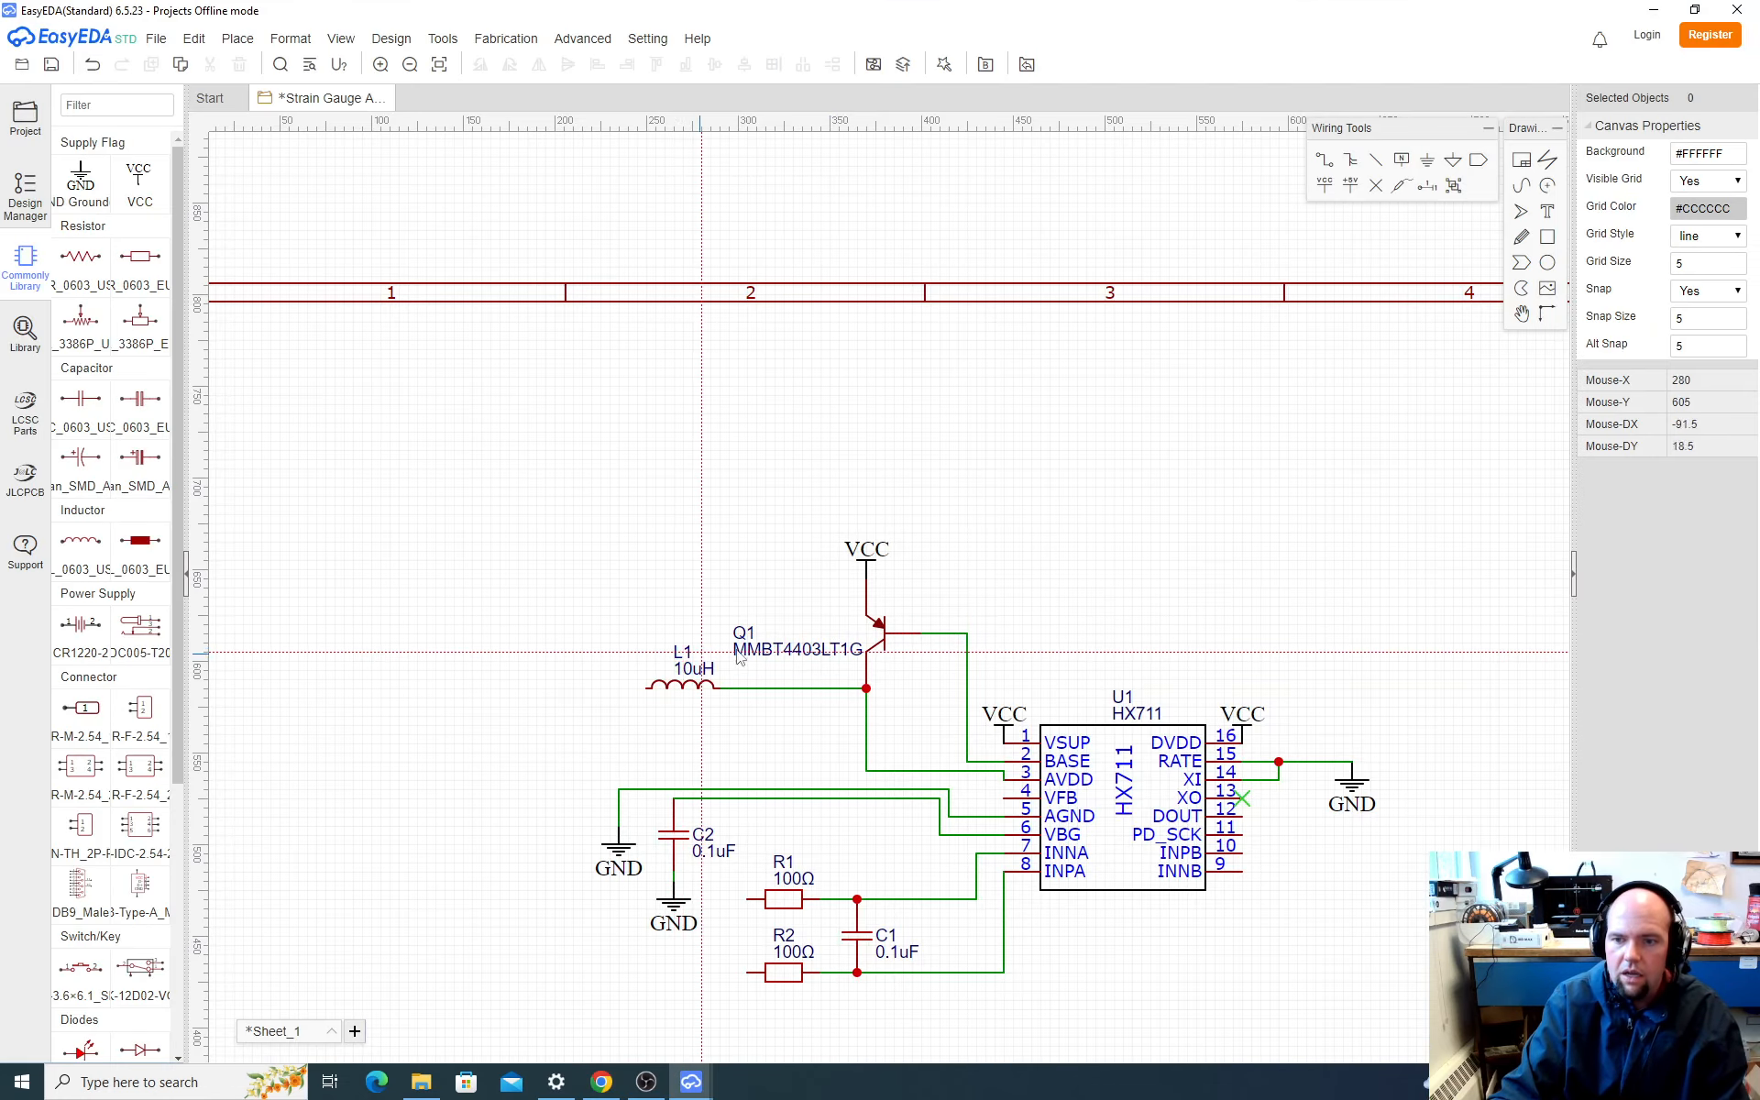
{"action": "scroll", "coordinate": [760, 644], "scroll_direction": "down", "scroll_amount": 2}
{"action": "scroll", "coordinate": [806, 741], "scroll_direction": "up", "scroll_amount": 2}
{"action": "scroll", "coordinate": [721, 452], "scroll_direction": "up", "scroll_amount": 1}
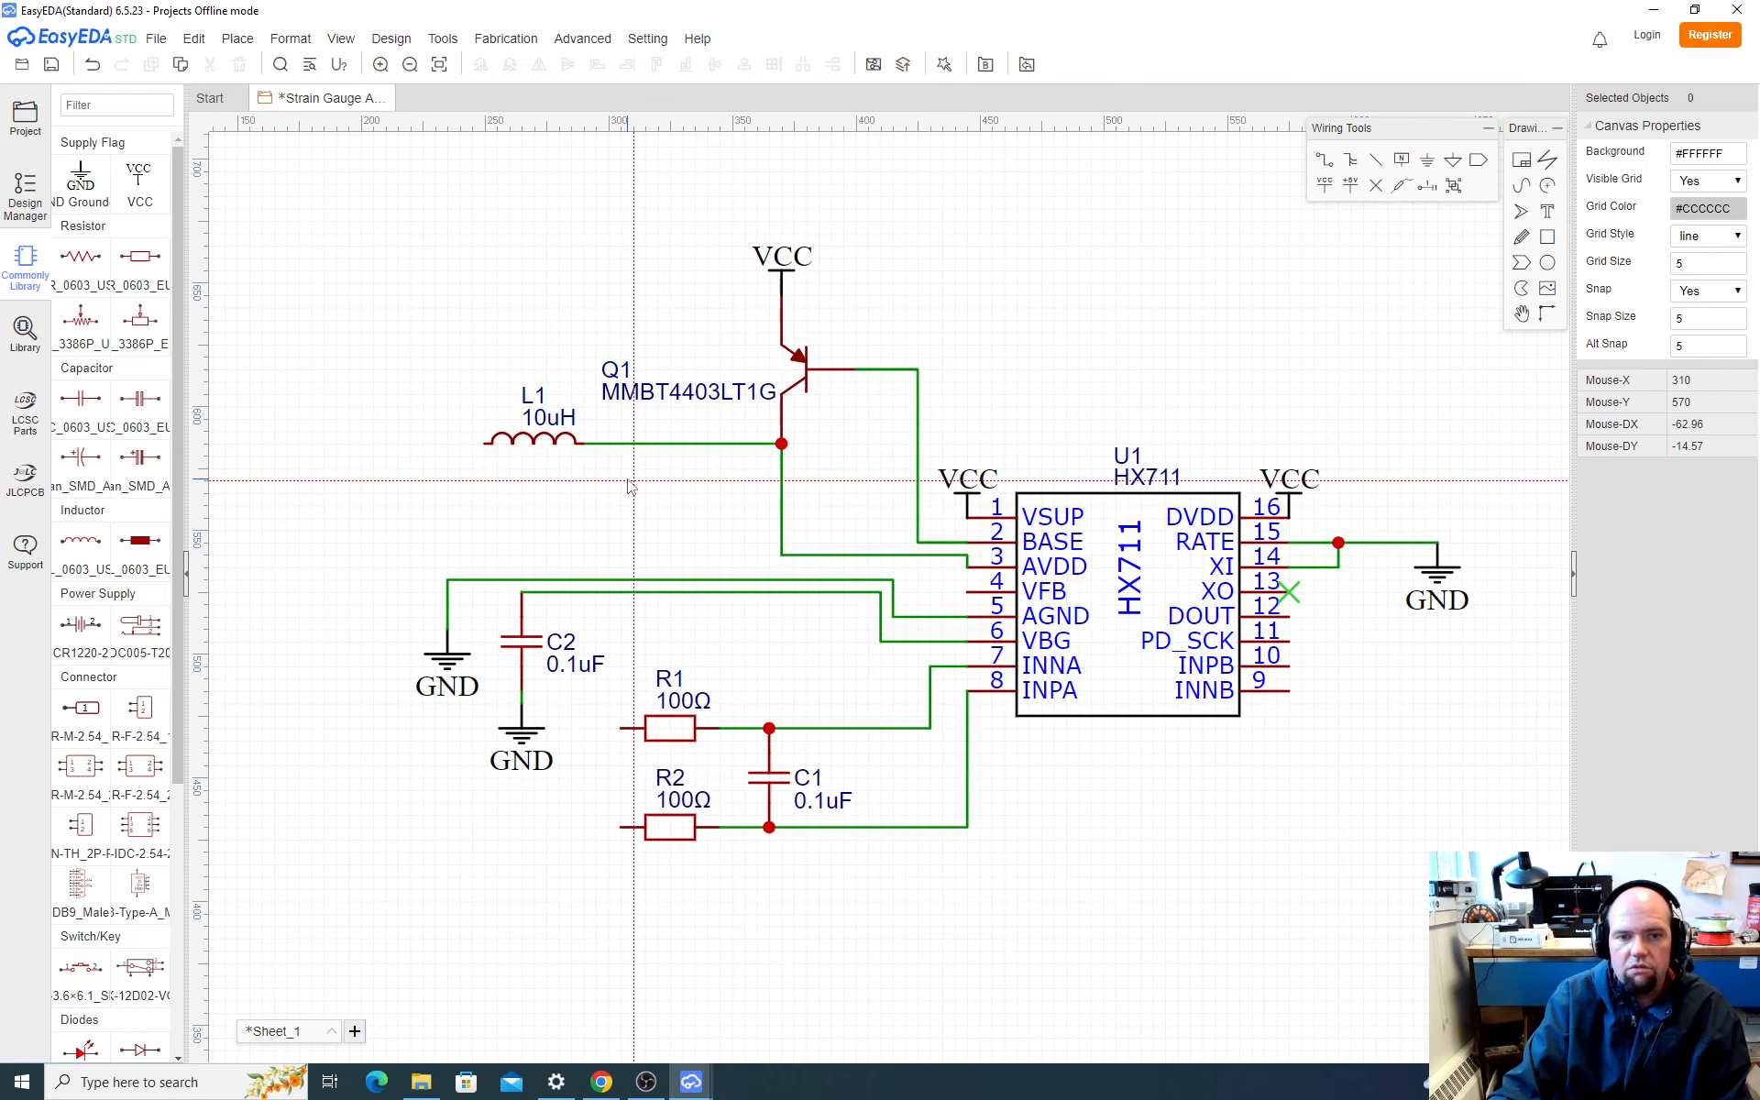
{"action": "key", "text": "alt+Tab"}
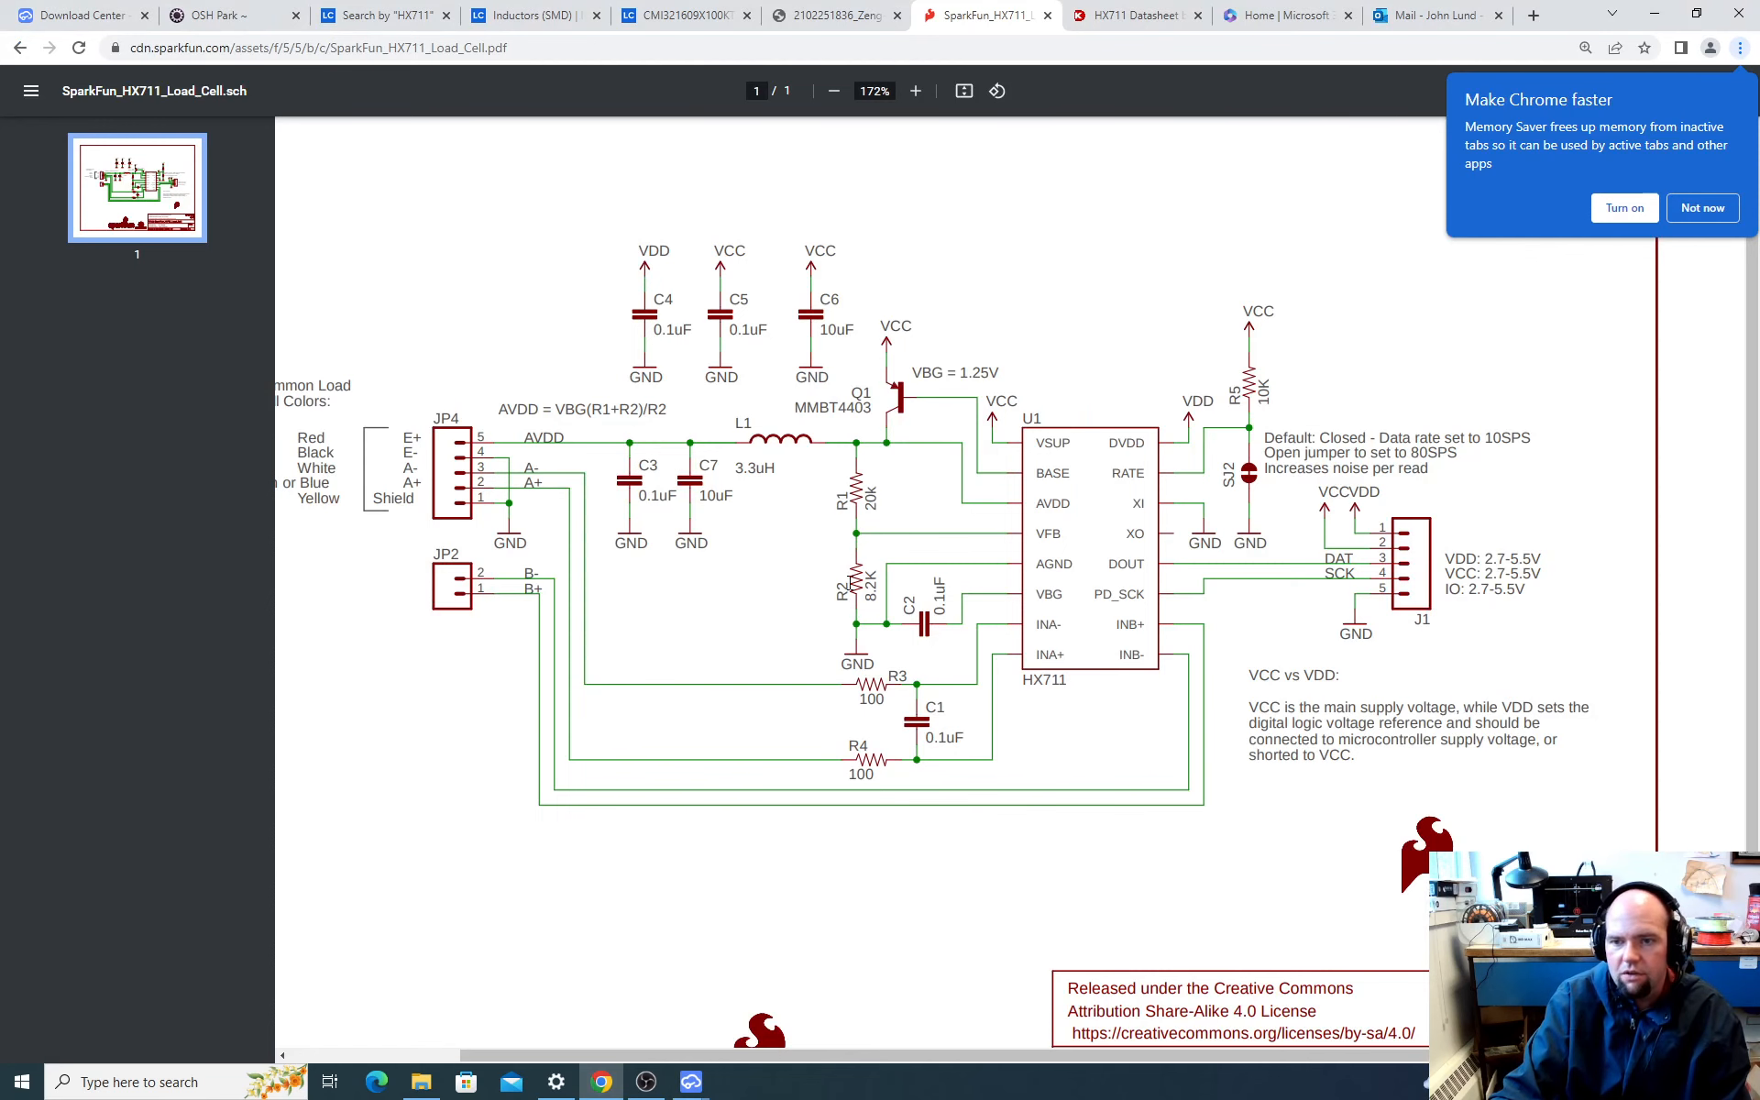
{"action": "key", "text": "alt+Tab"}
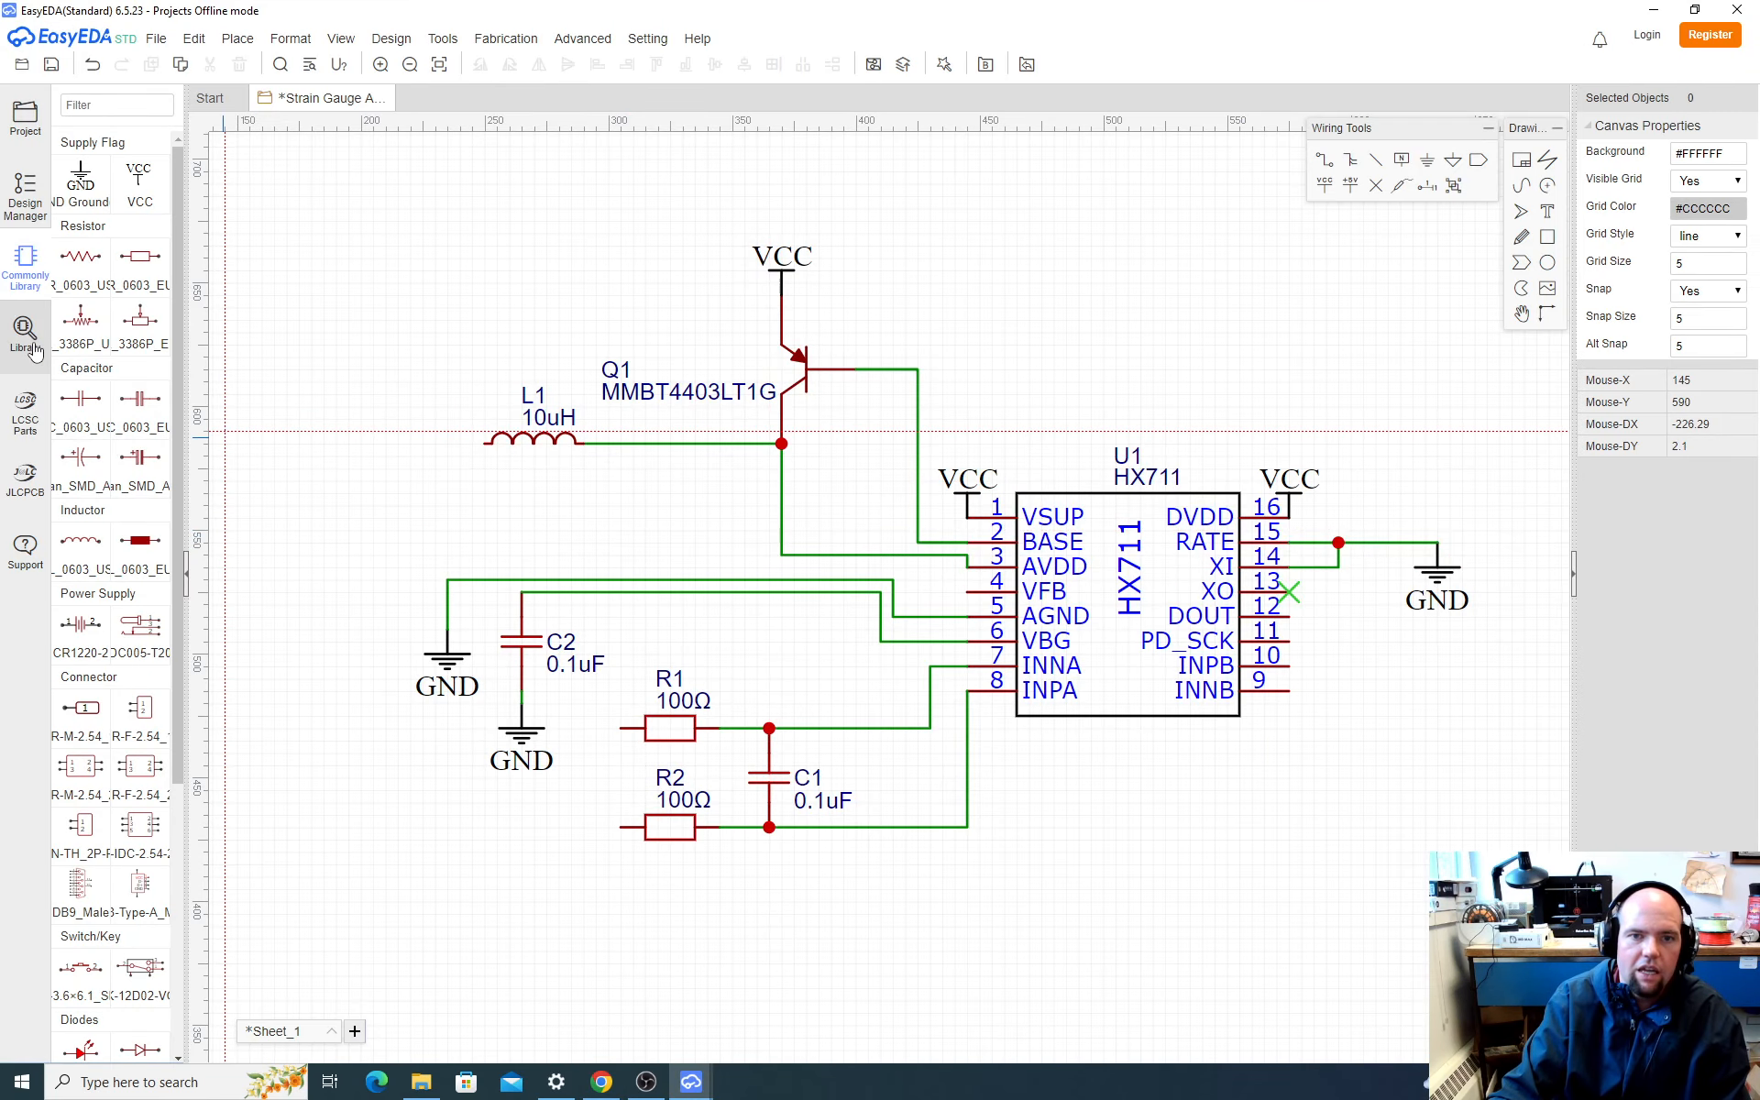
Step: Search the component library for R20k and look through the results
{"action": "left_click", "coordinate": [27, 341]}
{"action": "double_click", "coordinate": [911, 346]}
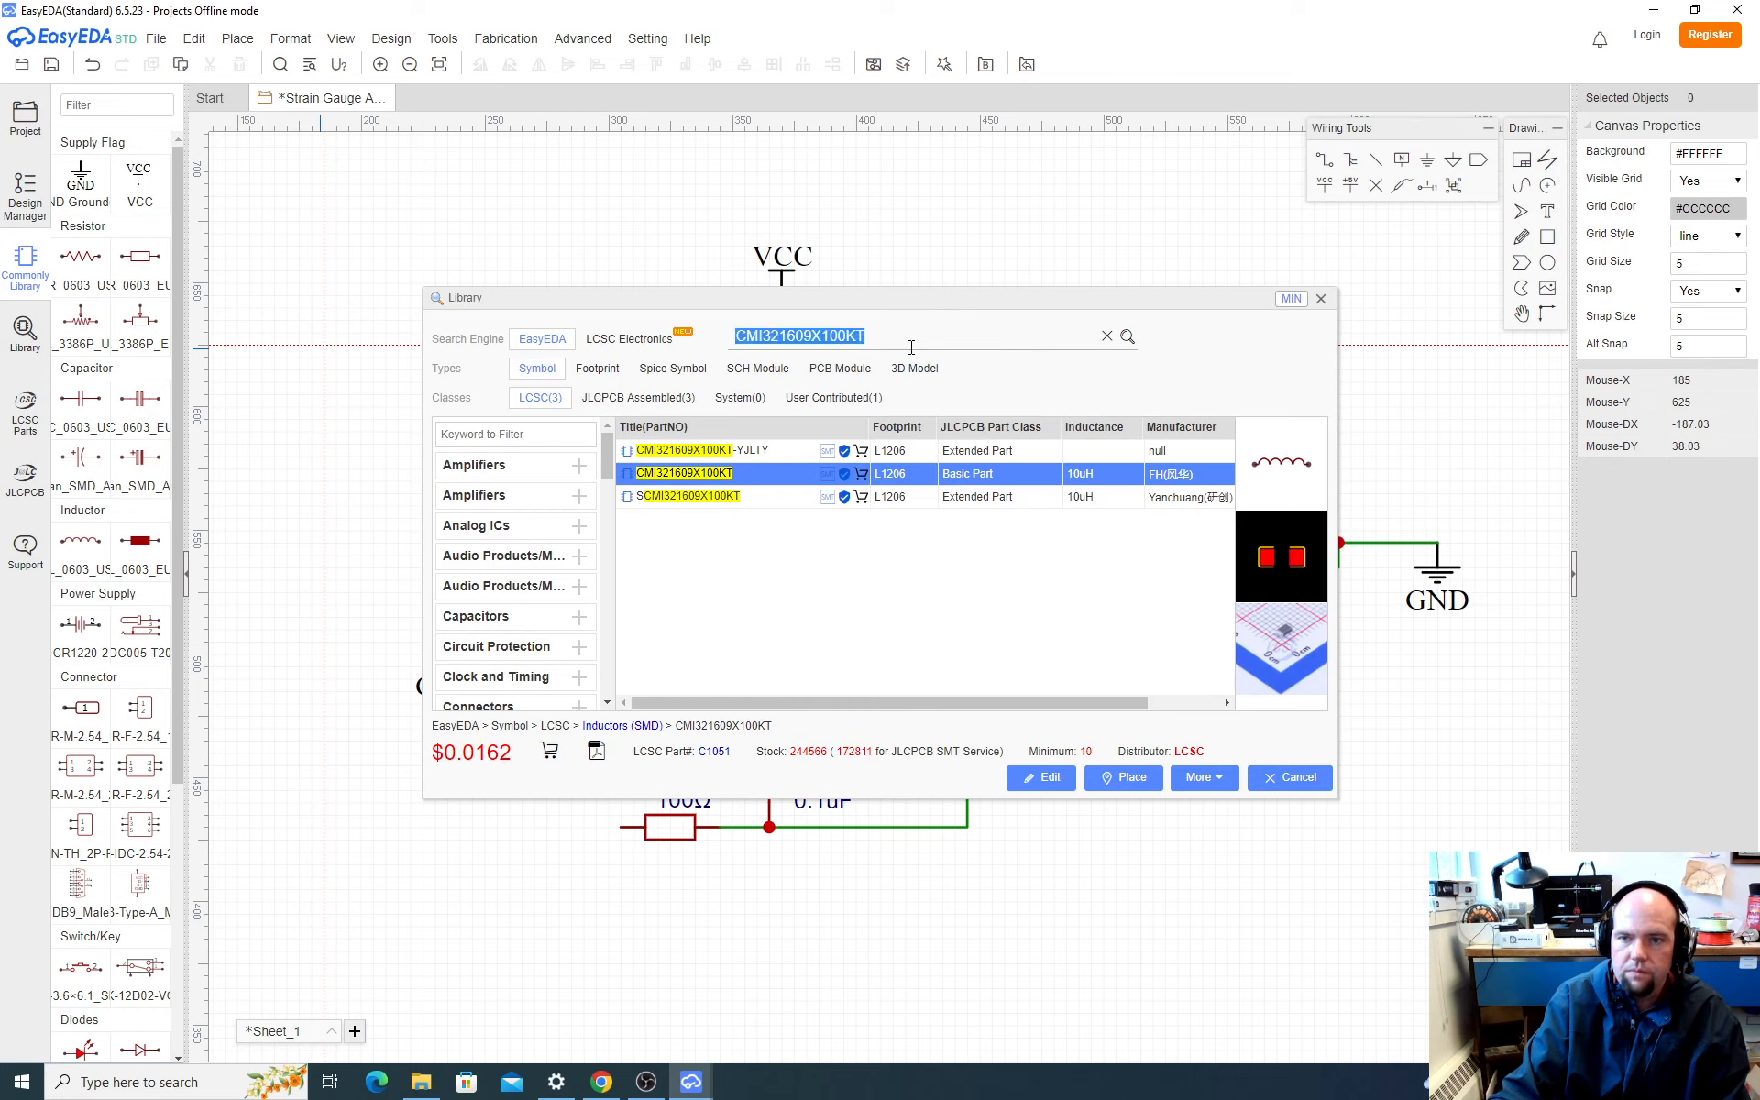
{"action": "type", "text": "R20"}
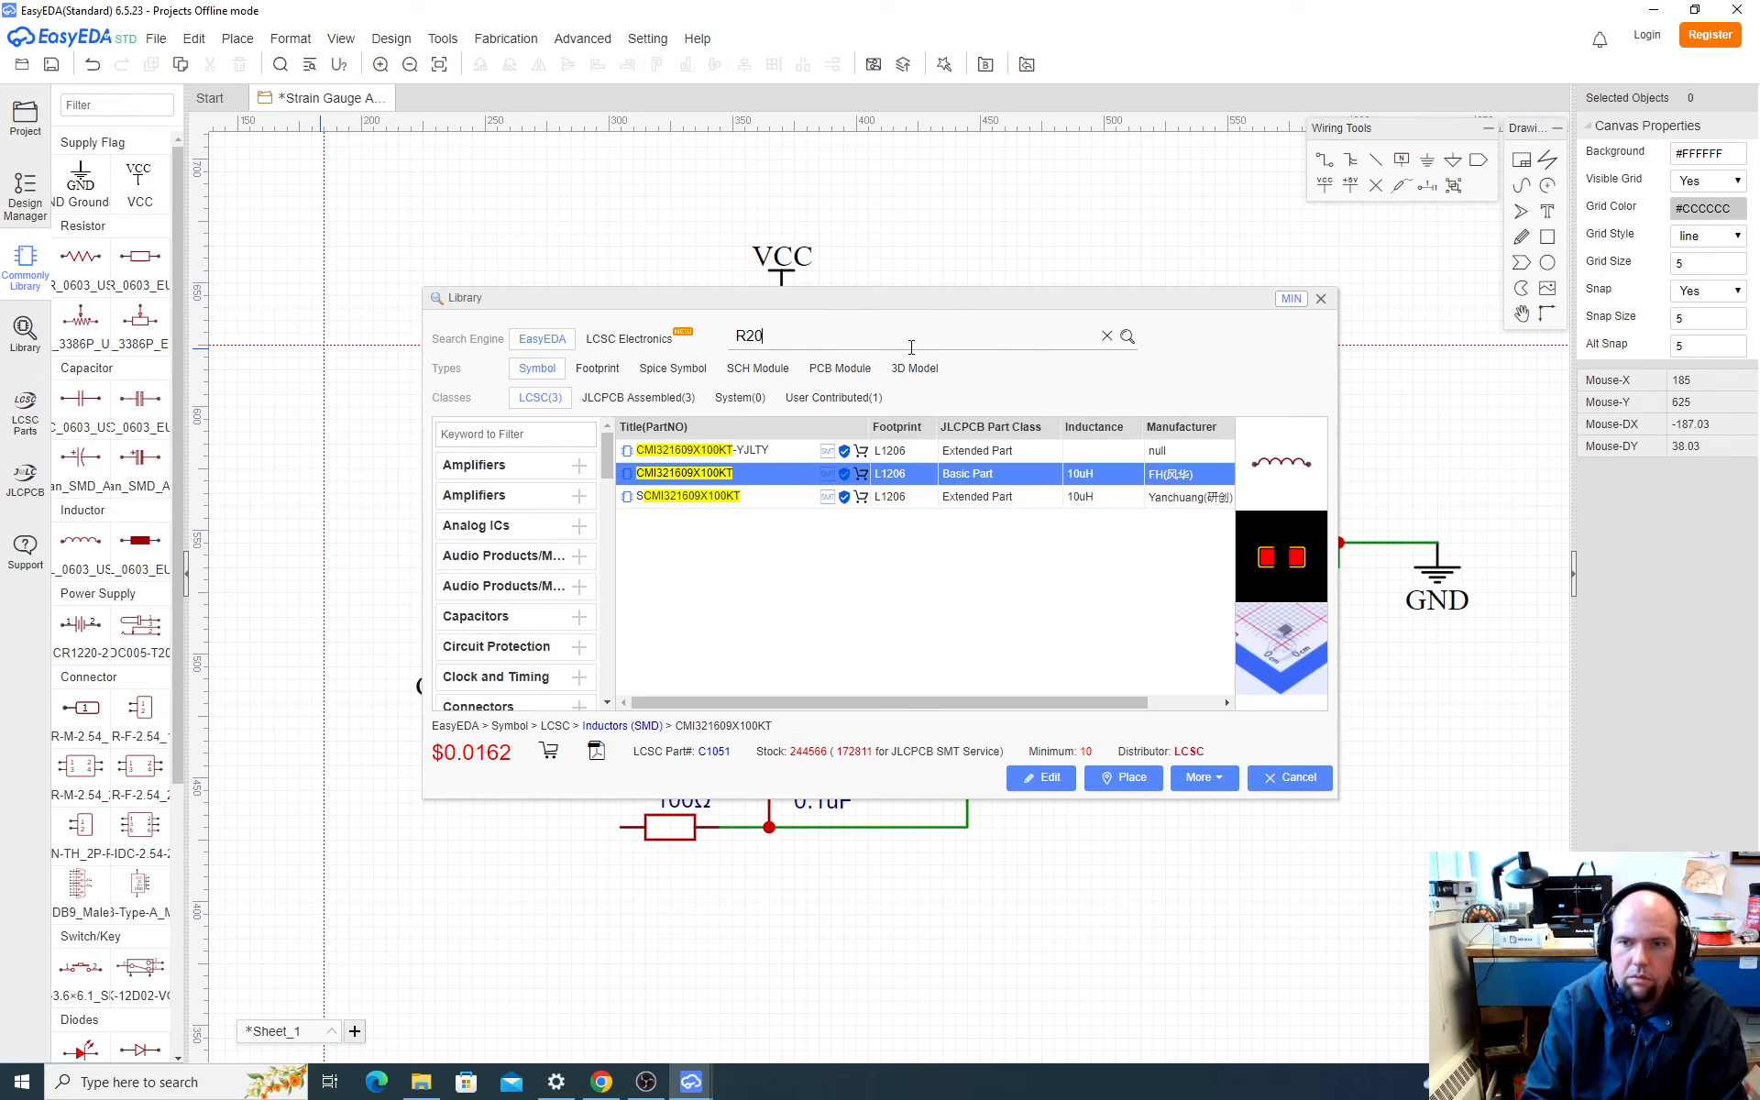
{"action": "type", "text": "k"}
{"action": "key", "text": "Return"}
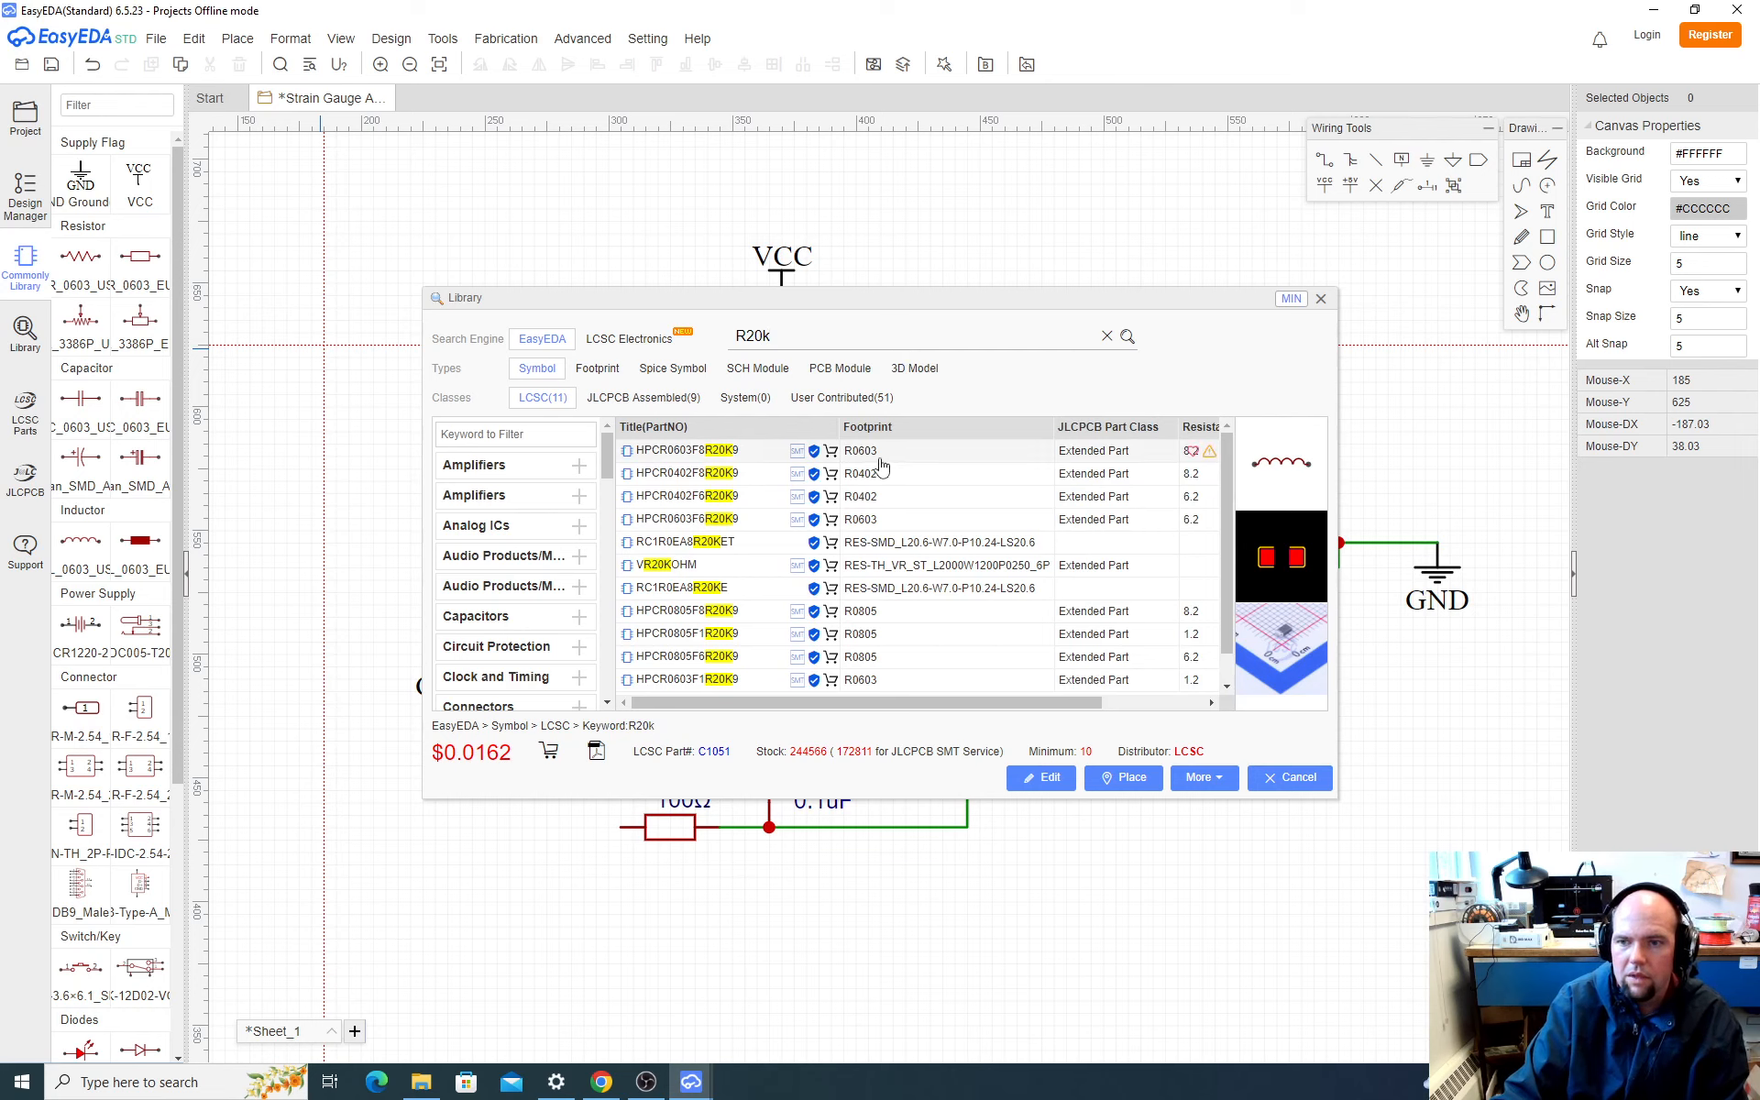
{"action": "left_click_drag", "start_coordinate": [1001, 697], "coordinate": [762, 690]}
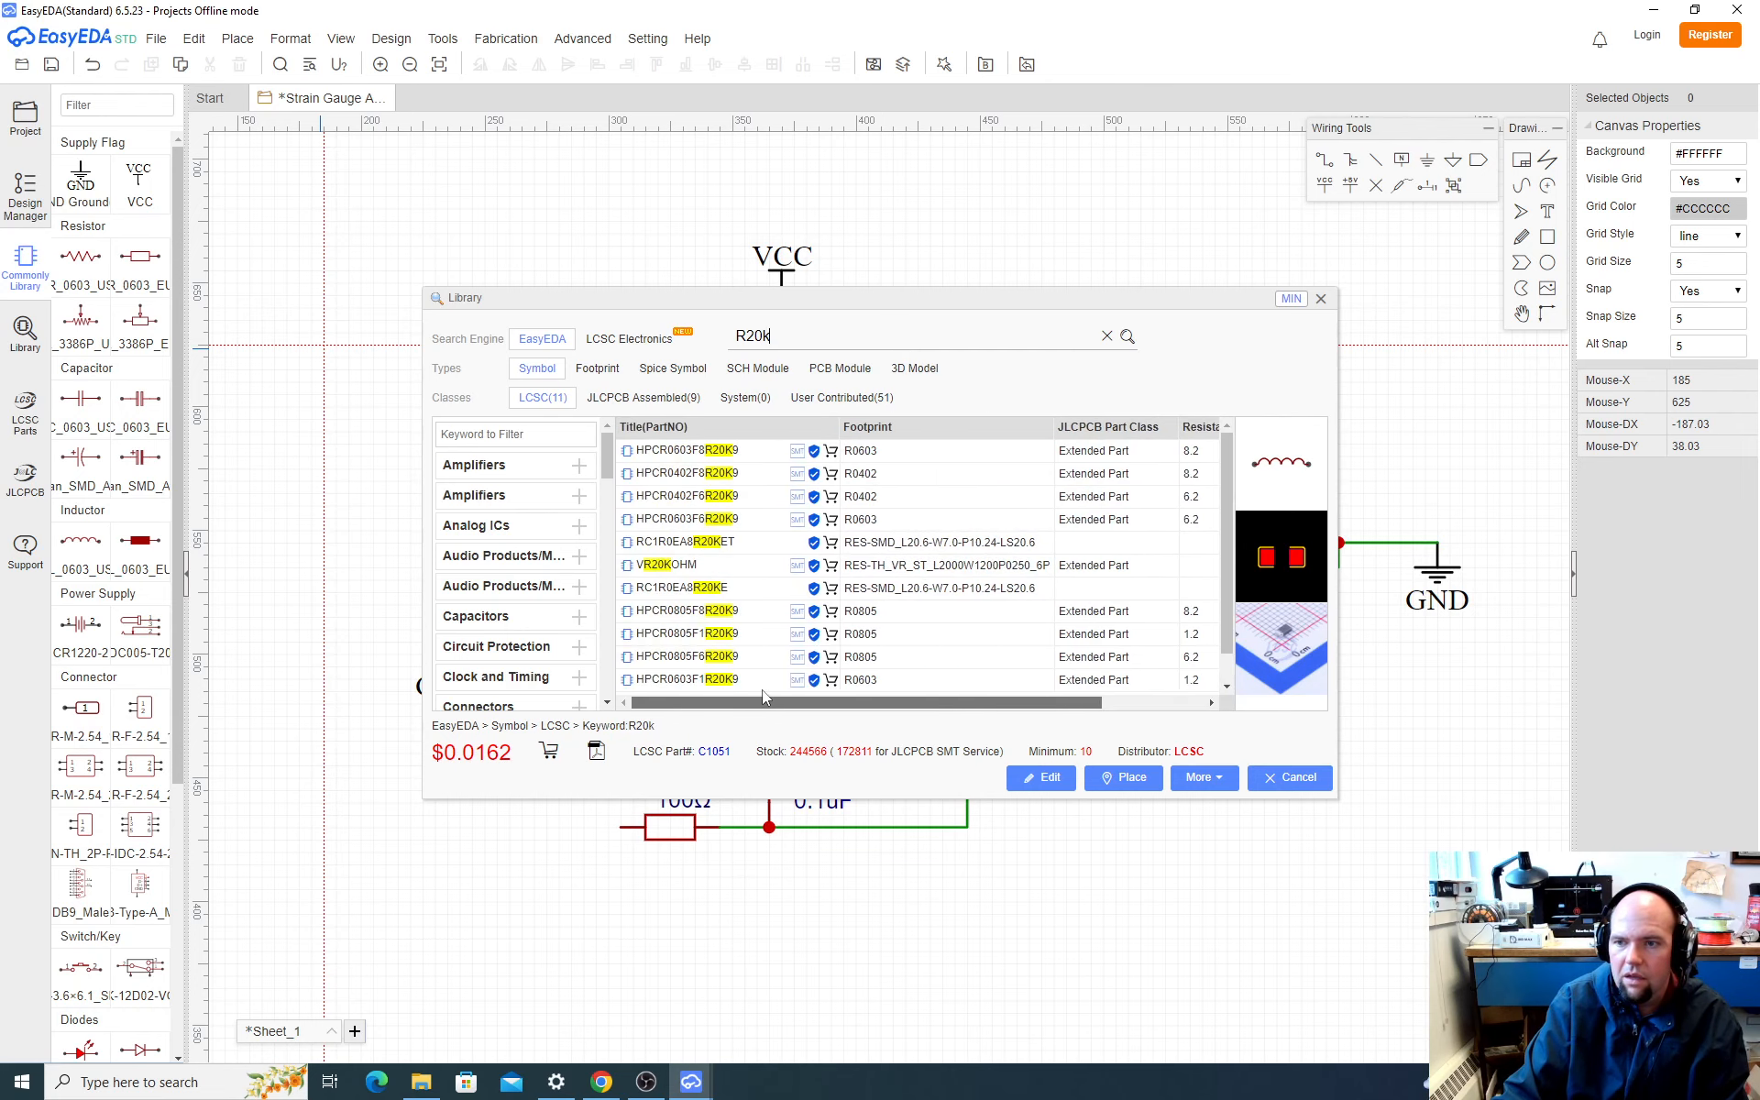
Step: Search the component library for 20k and examine the footprints and resistances of the results
{"action": "left_click_drag", "start_coordinate": [773, 340], "coordinate": [627, 329]}
{"action": "type", "text": "20k"}
{"action": "key", "text": "Return"}
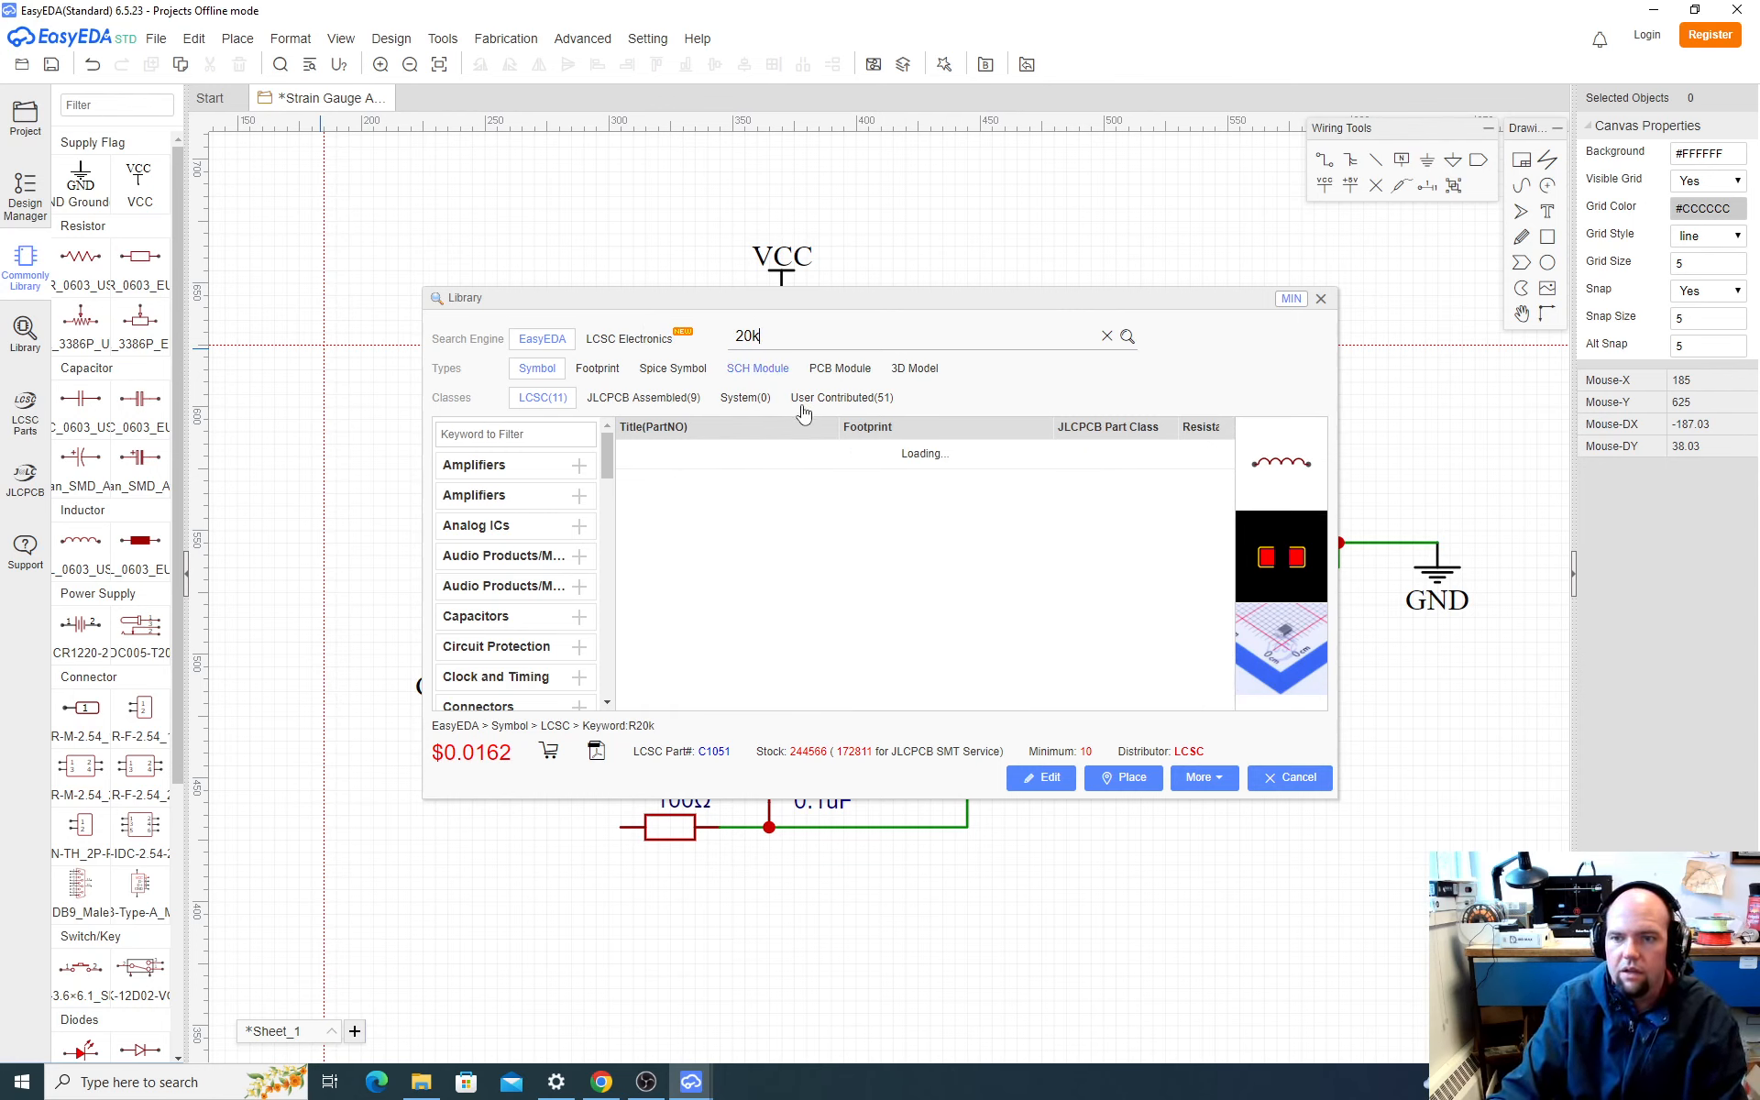
{"action": "left_click_drag", "start_coordinate": [944, 703], "coordinate": [1041, 702]}
{"action": "scroll", "coordinate": [1050, 615], "scroll_direction": "down", "scroll_amount": 1}
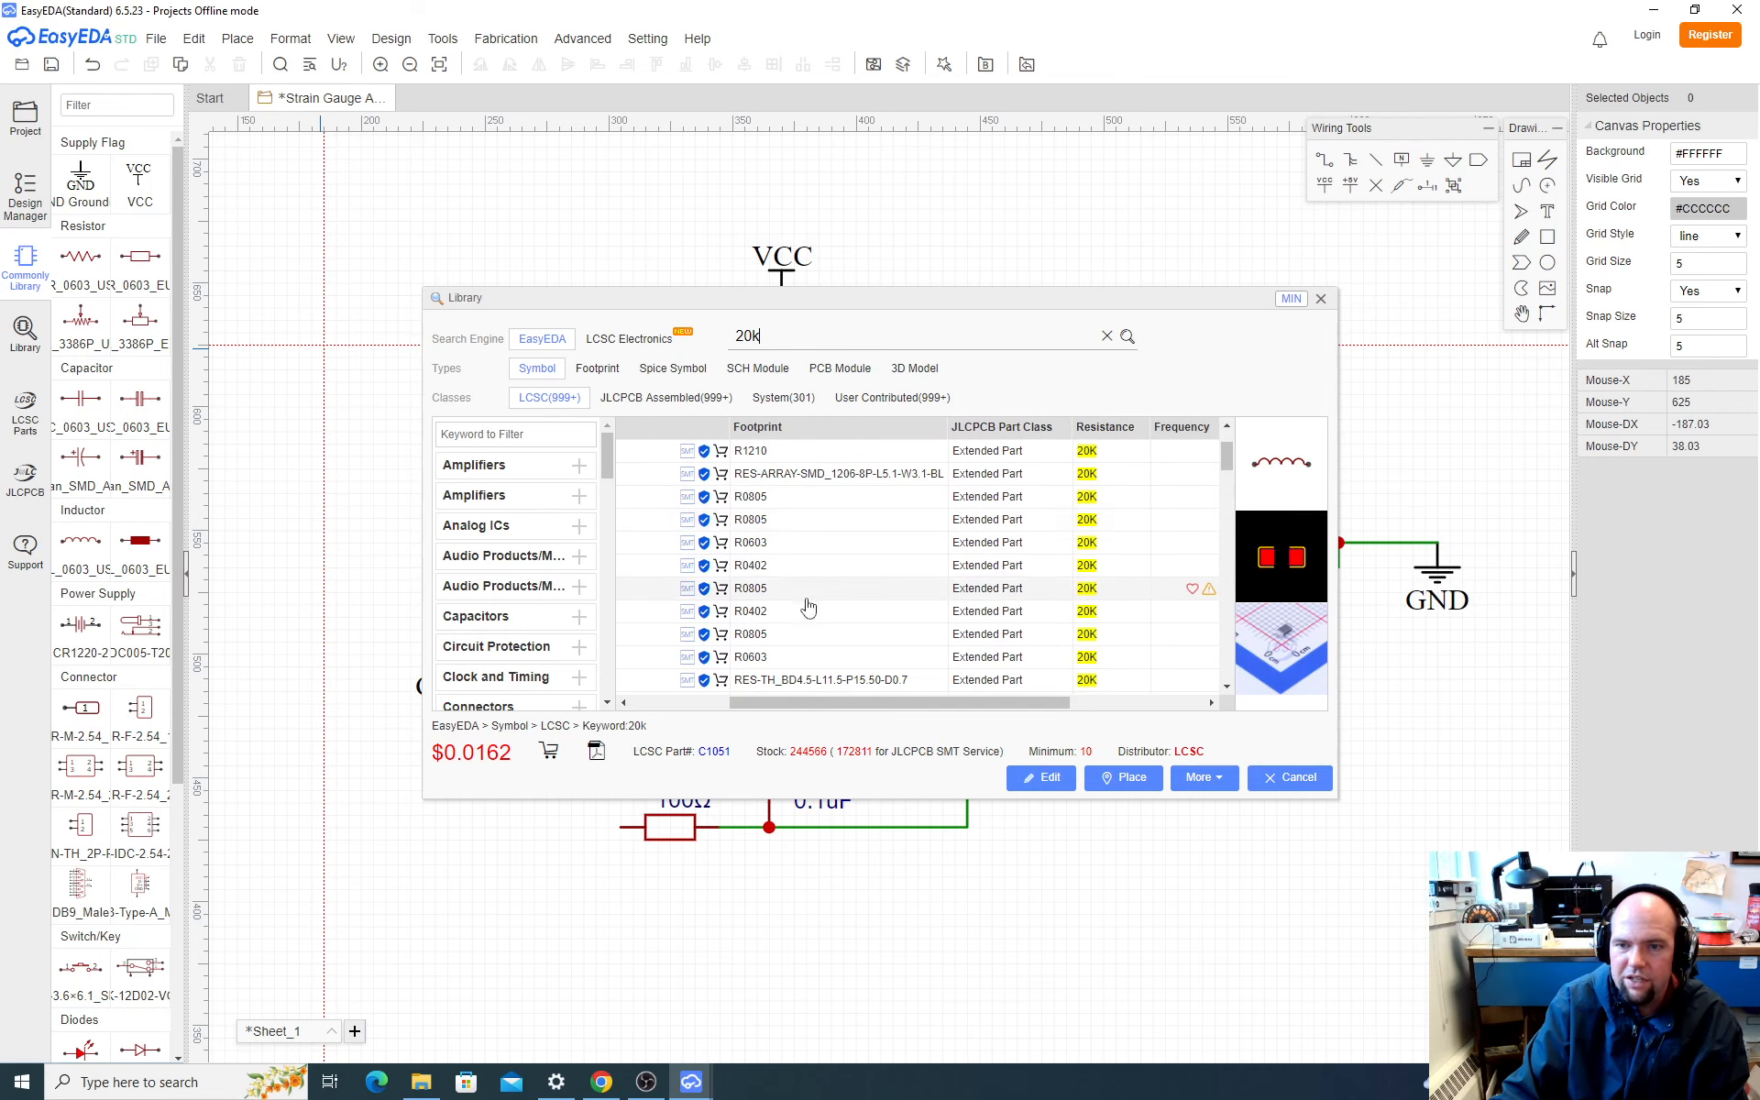
Step: Place the 20K resistor AC0603FR-0720KL with the R0603 footprint vertically in the empty area above and left of L1
{"action": "left_click", "coordinate": [774, 659]}
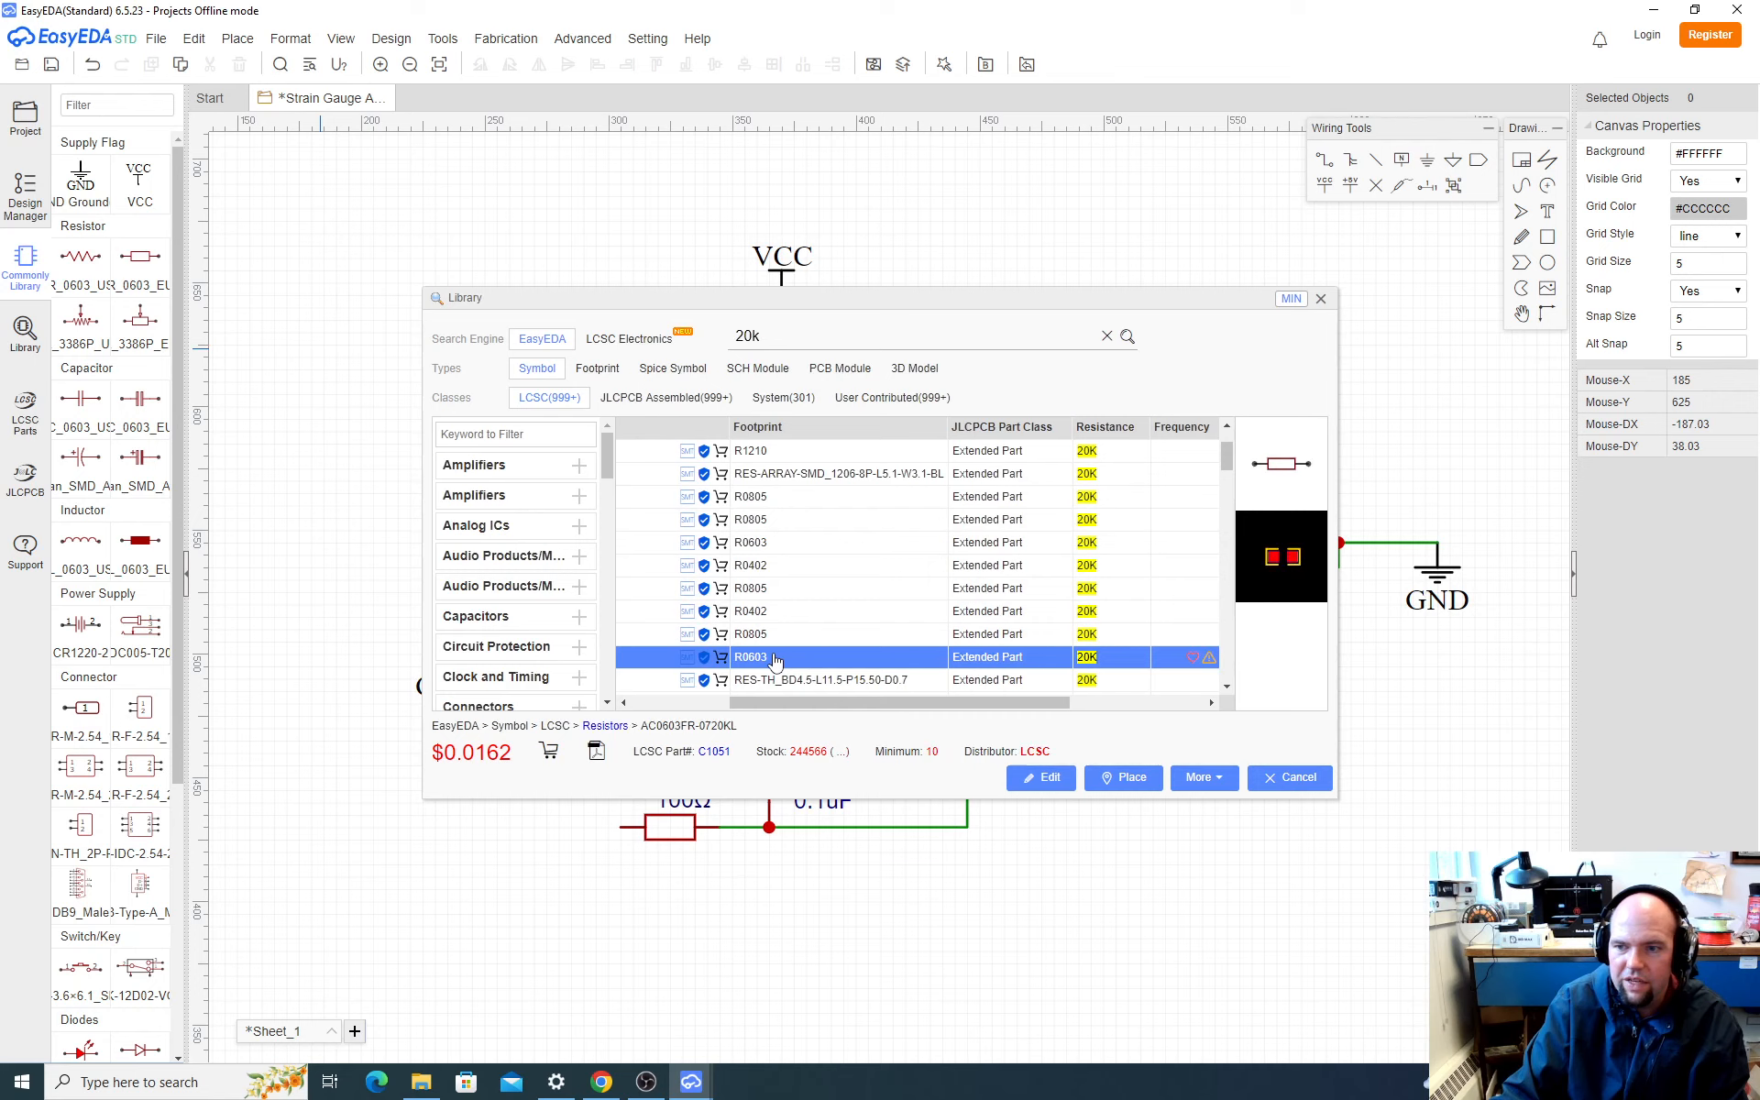
{"action": "left_click_drag", "start_coordinate": [773, 702], "coordinate": [723, 702]}
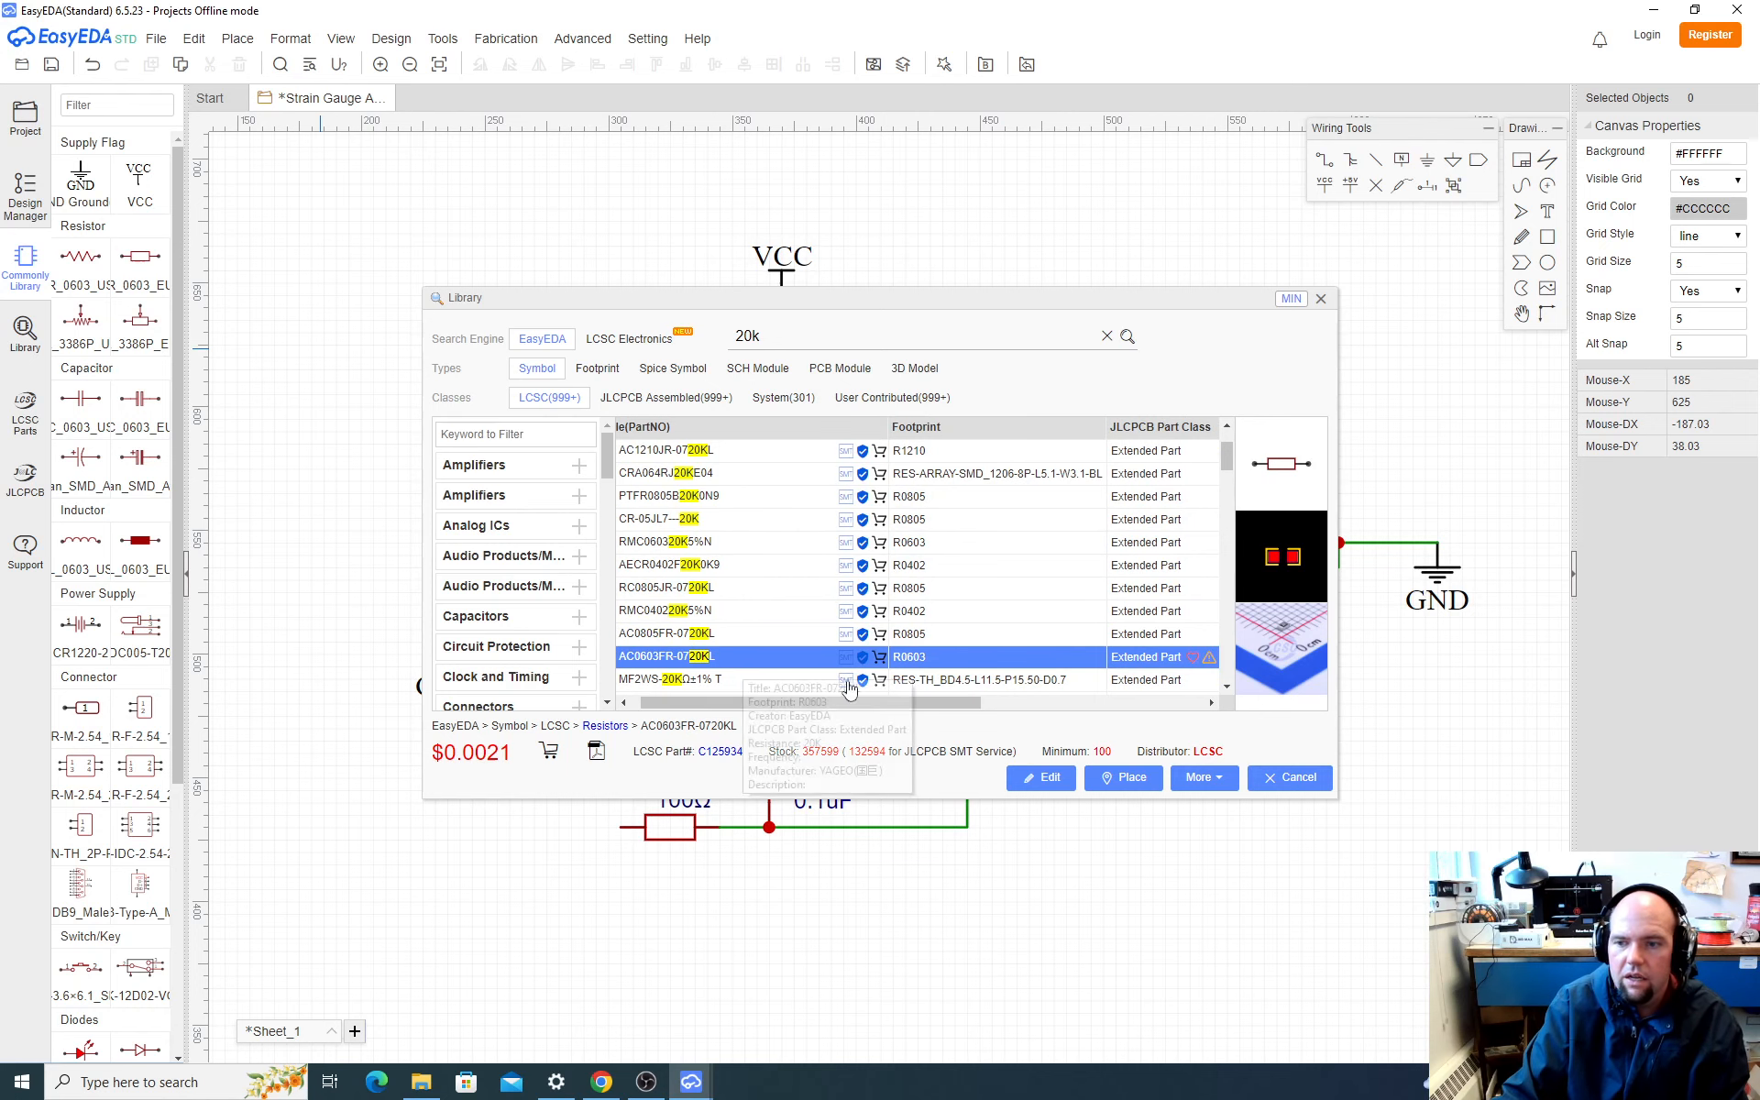
{"action": "left_click", "coordinate": [1123, 777]}
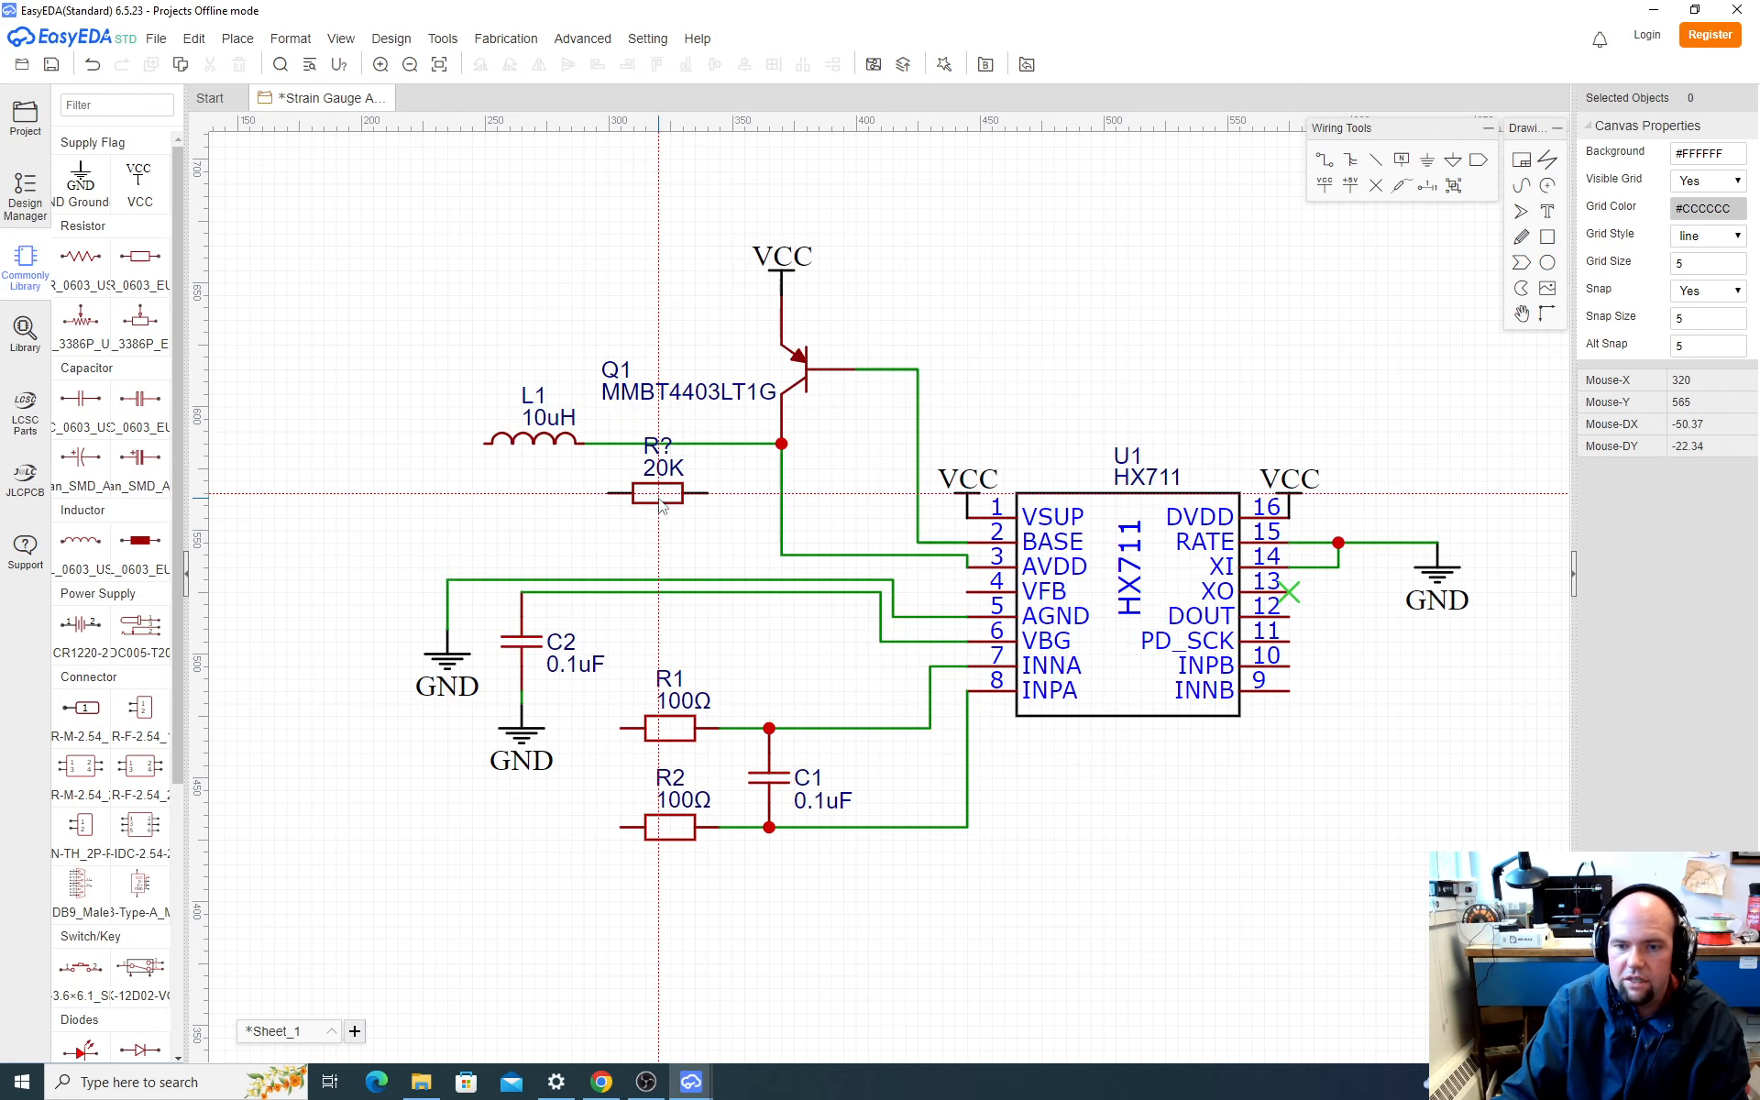
{"action": "key", "text": "space"}
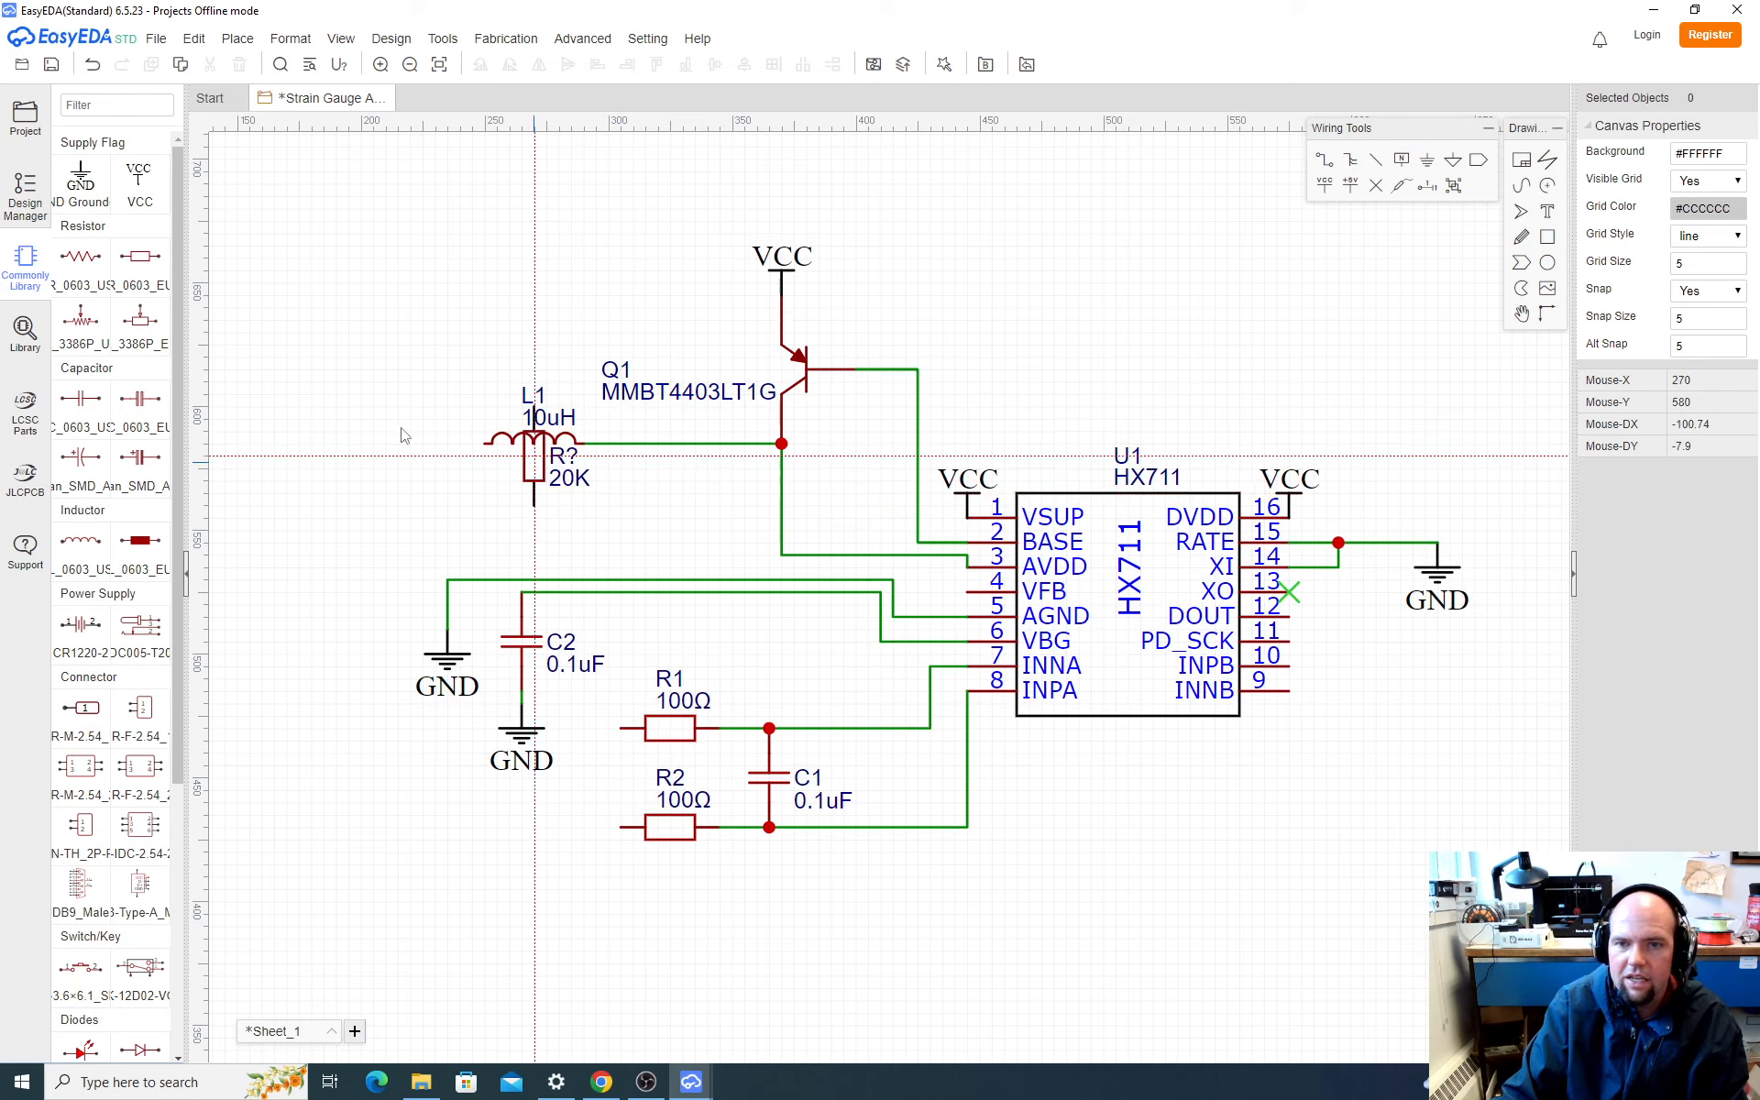
{"action": "left_click", "coordinate": [325, 298]}
{"action": "key", "text": "Escape"}
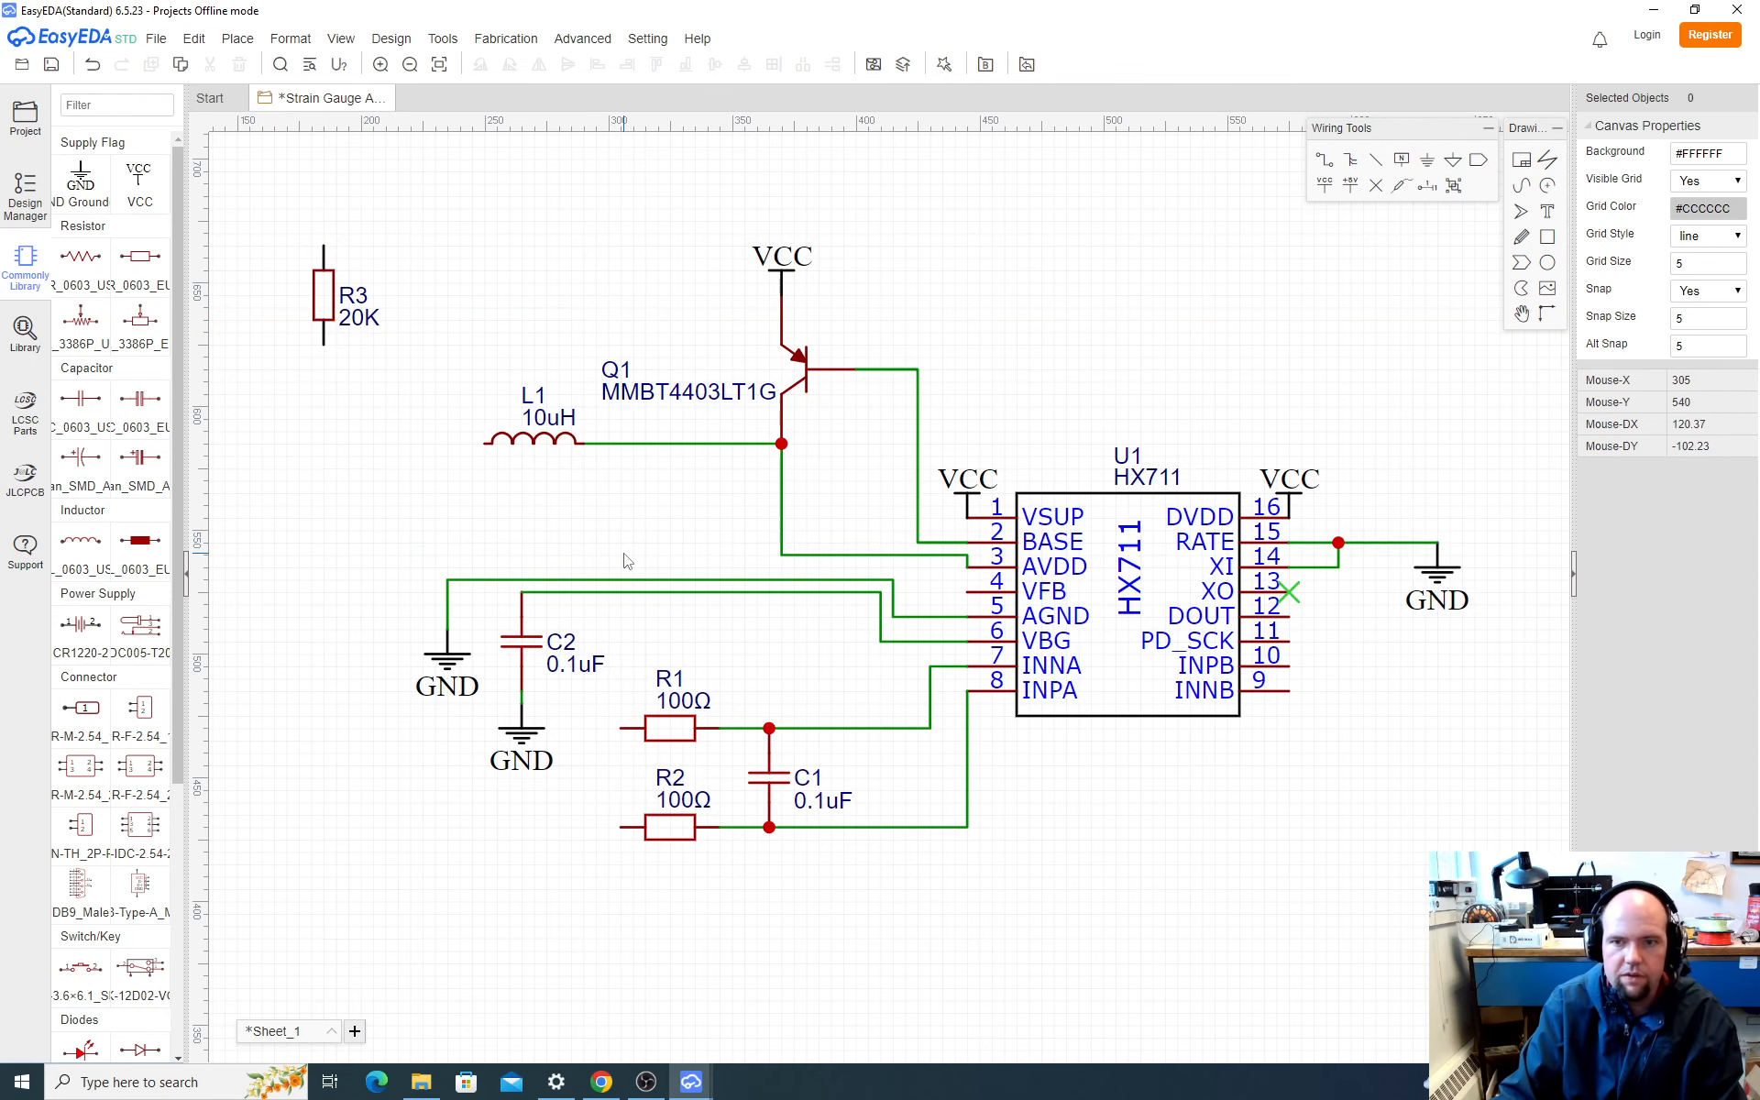
Step: Check the divider resistors in SparkFun's schematic in the browser, return to EasyEDA and search the component library for 8.2k
{"action": "key", "text": "alt+Tab"}
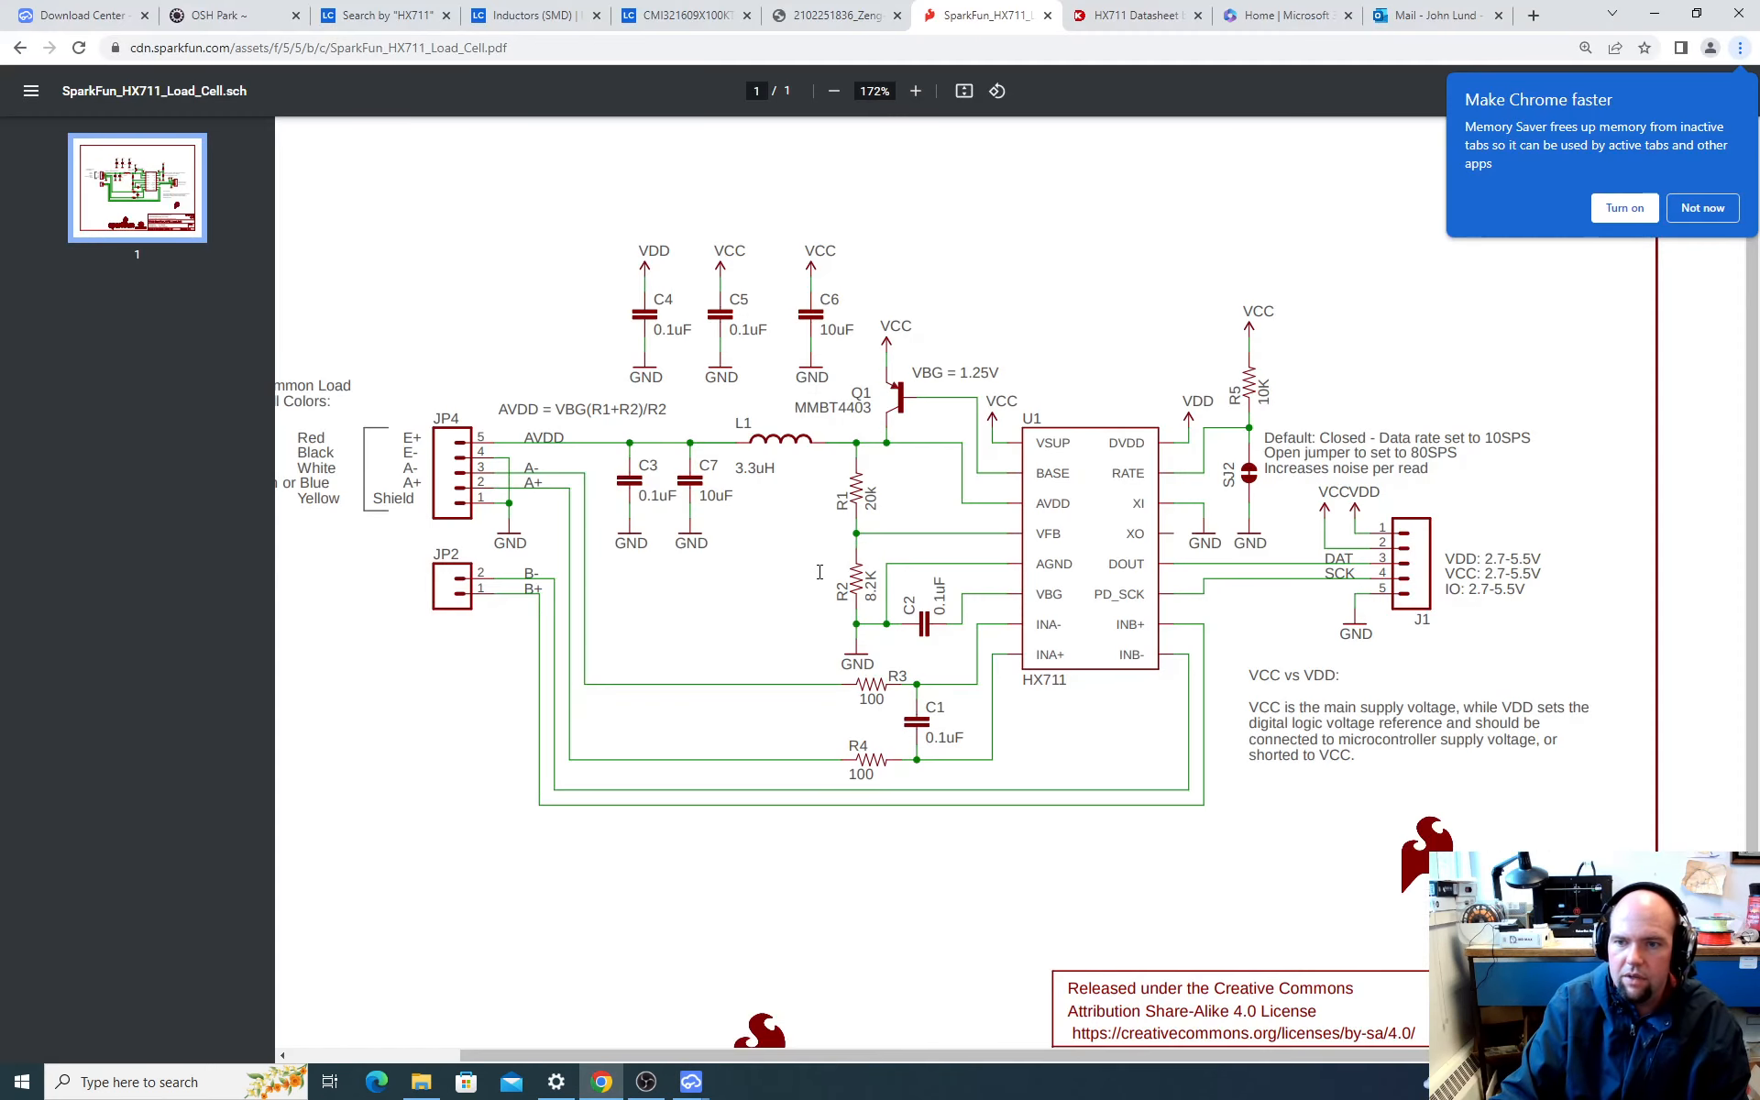
{"action": "key", "text": "alt+Tab"}
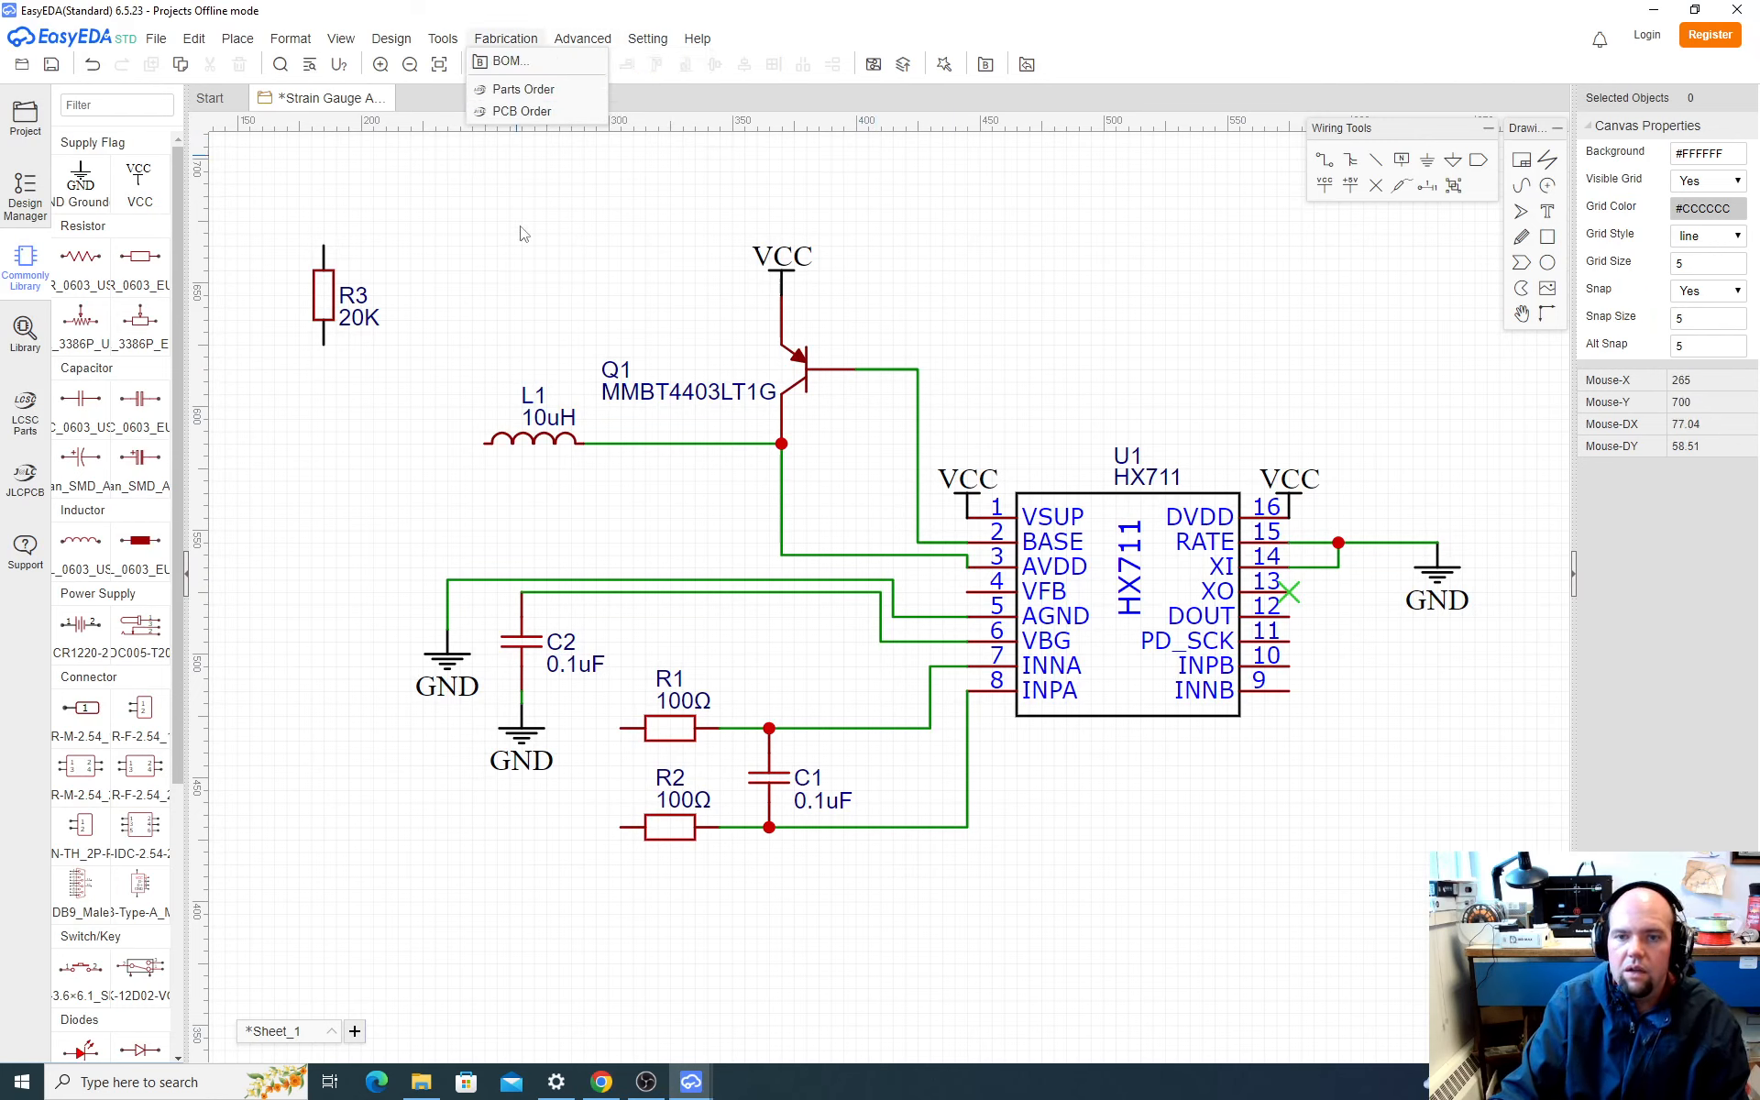
{"action": "left_click", "coordinate": [25, 332]}
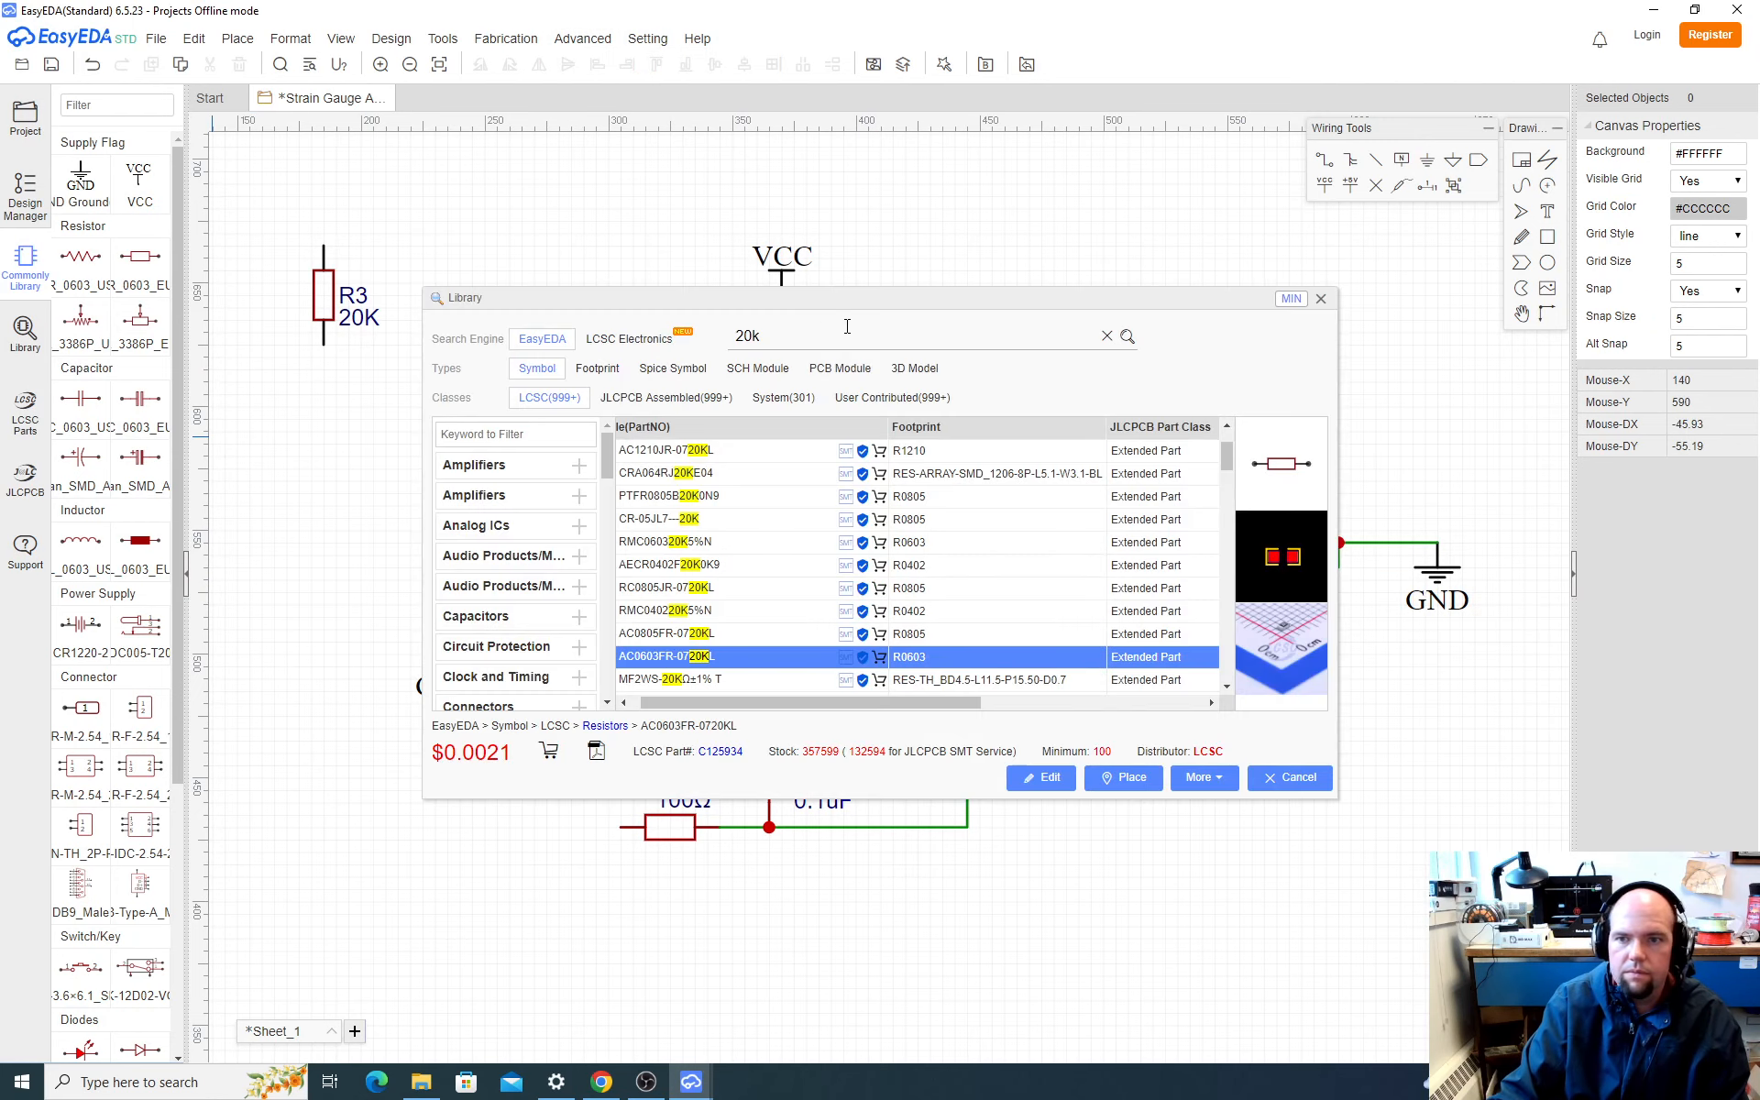
{"action": "left_click_drag", "start_coordinate": [824, 333], "coordinate": [526, 334]}
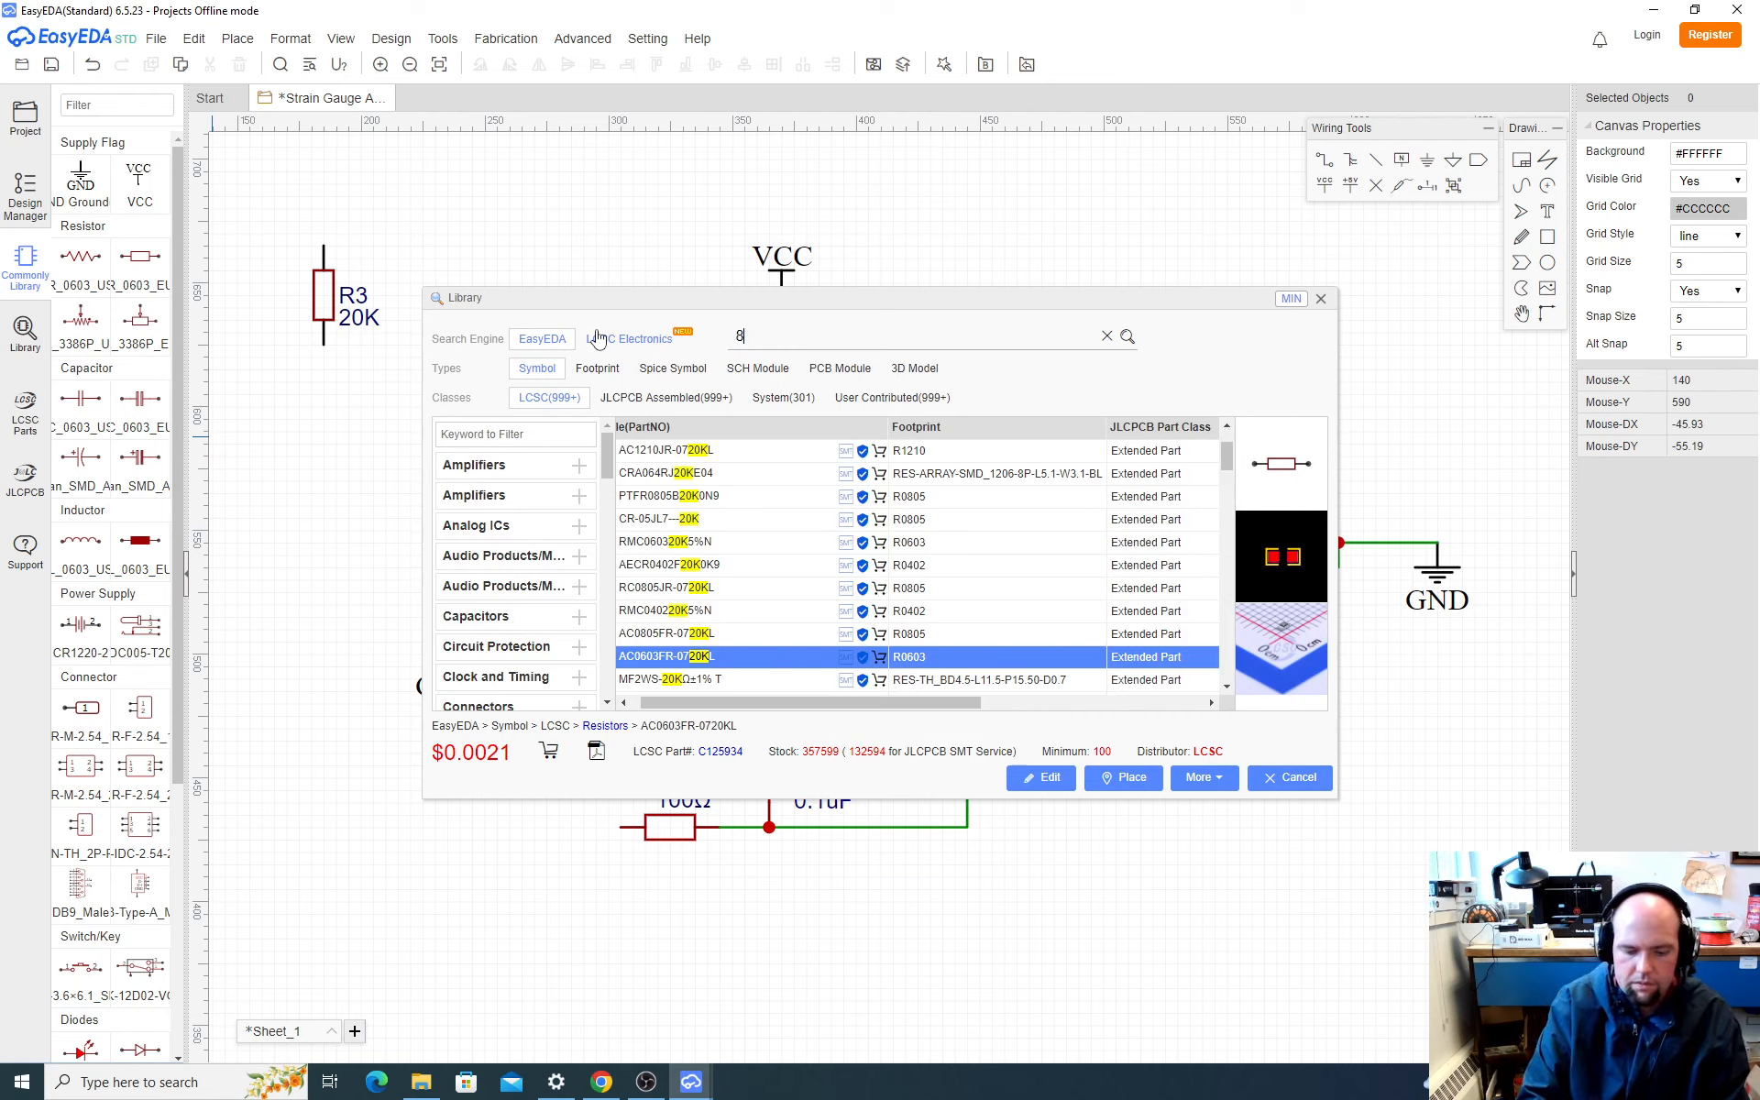
{"action": "key", "text": "Return"}
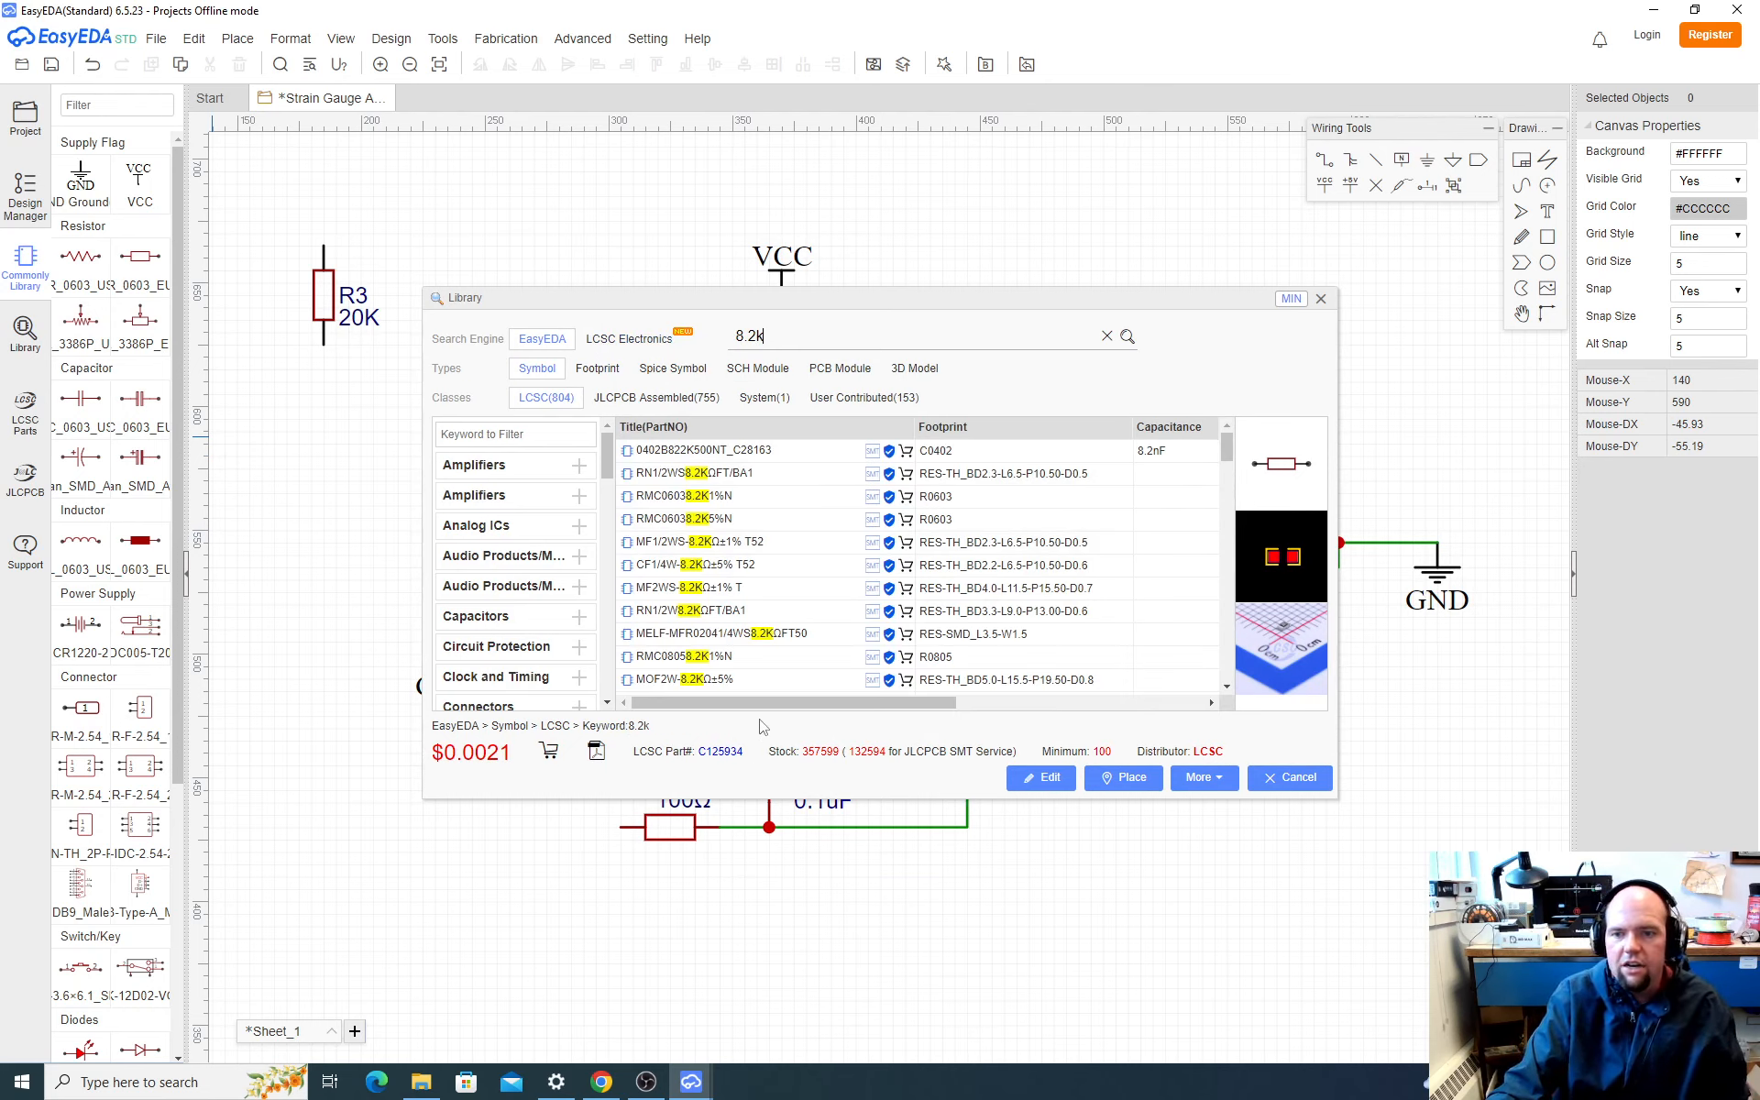
Step: Examine the footprints, resistances, manufacturers and part classes of the 8.2k search results
{"action": "left_click_drag", "start_coordinate": [769, 713], "coordinate": [952, 707]}
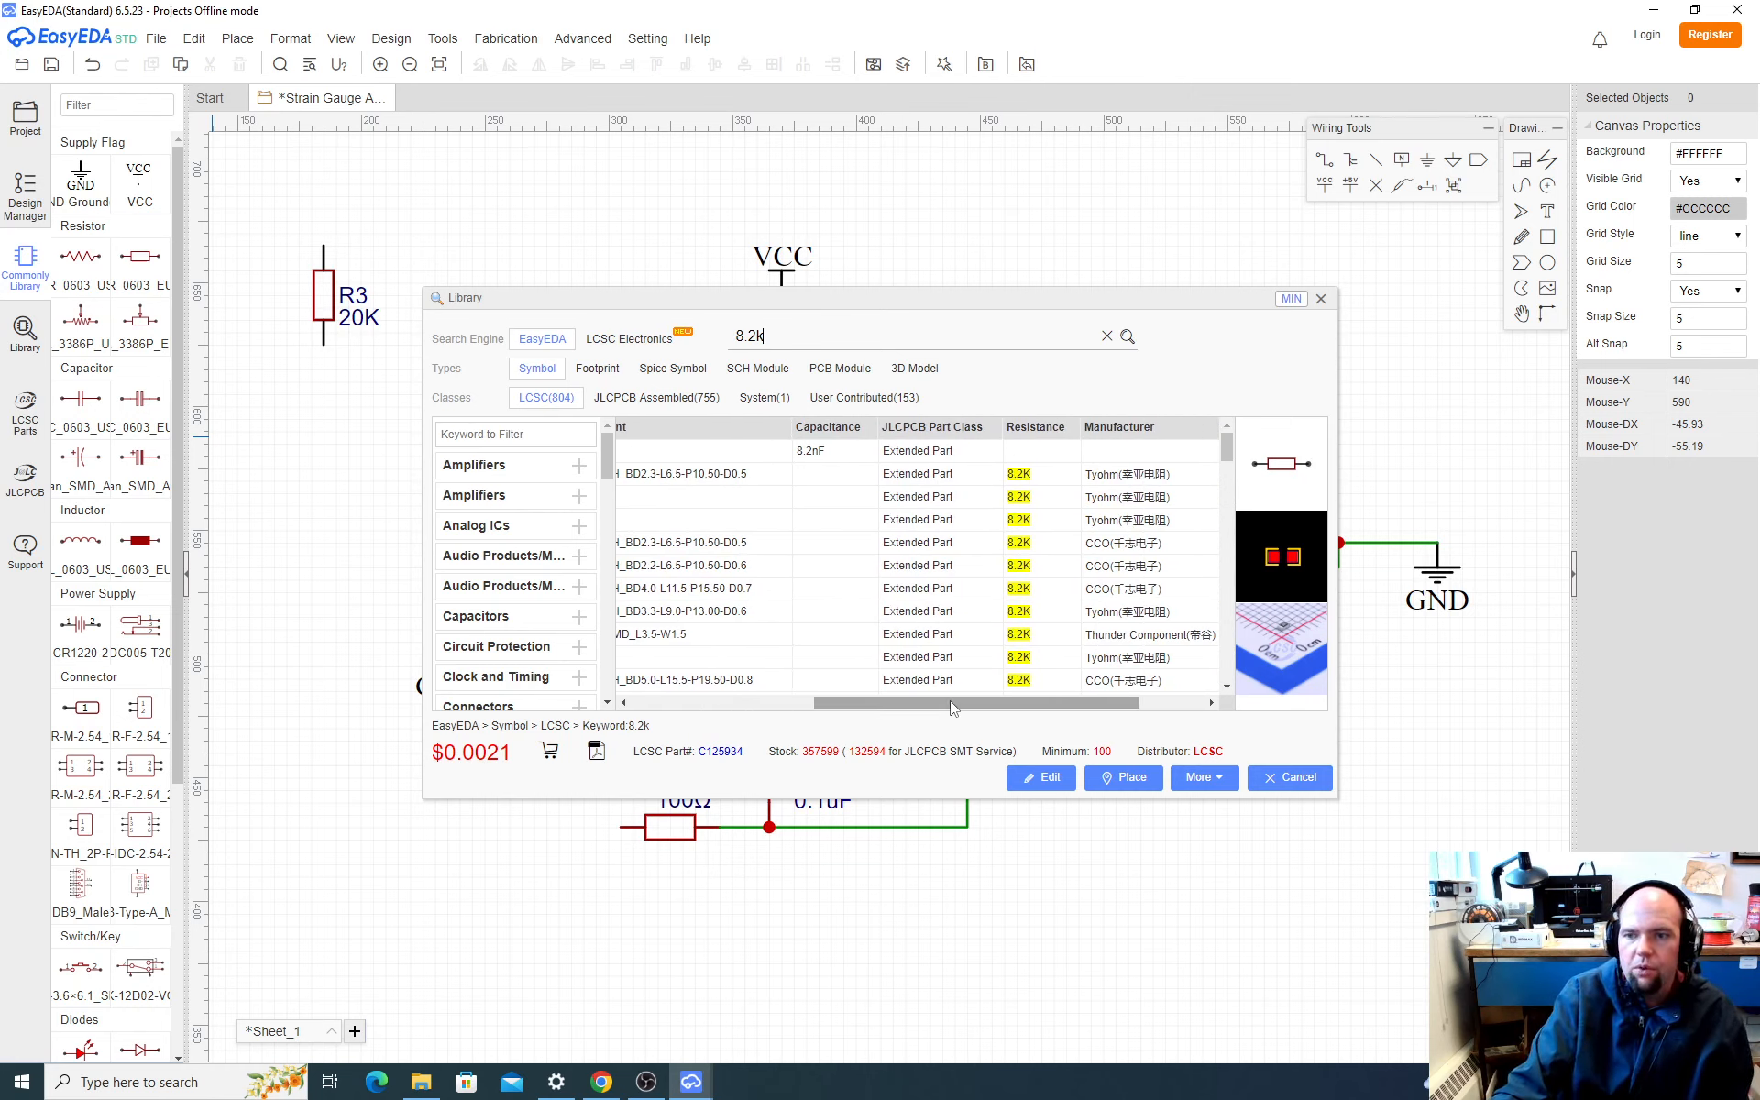
{"action": "left_click_drag", "start_coordinate": [984, 714], "coordinate": [922, 713]}
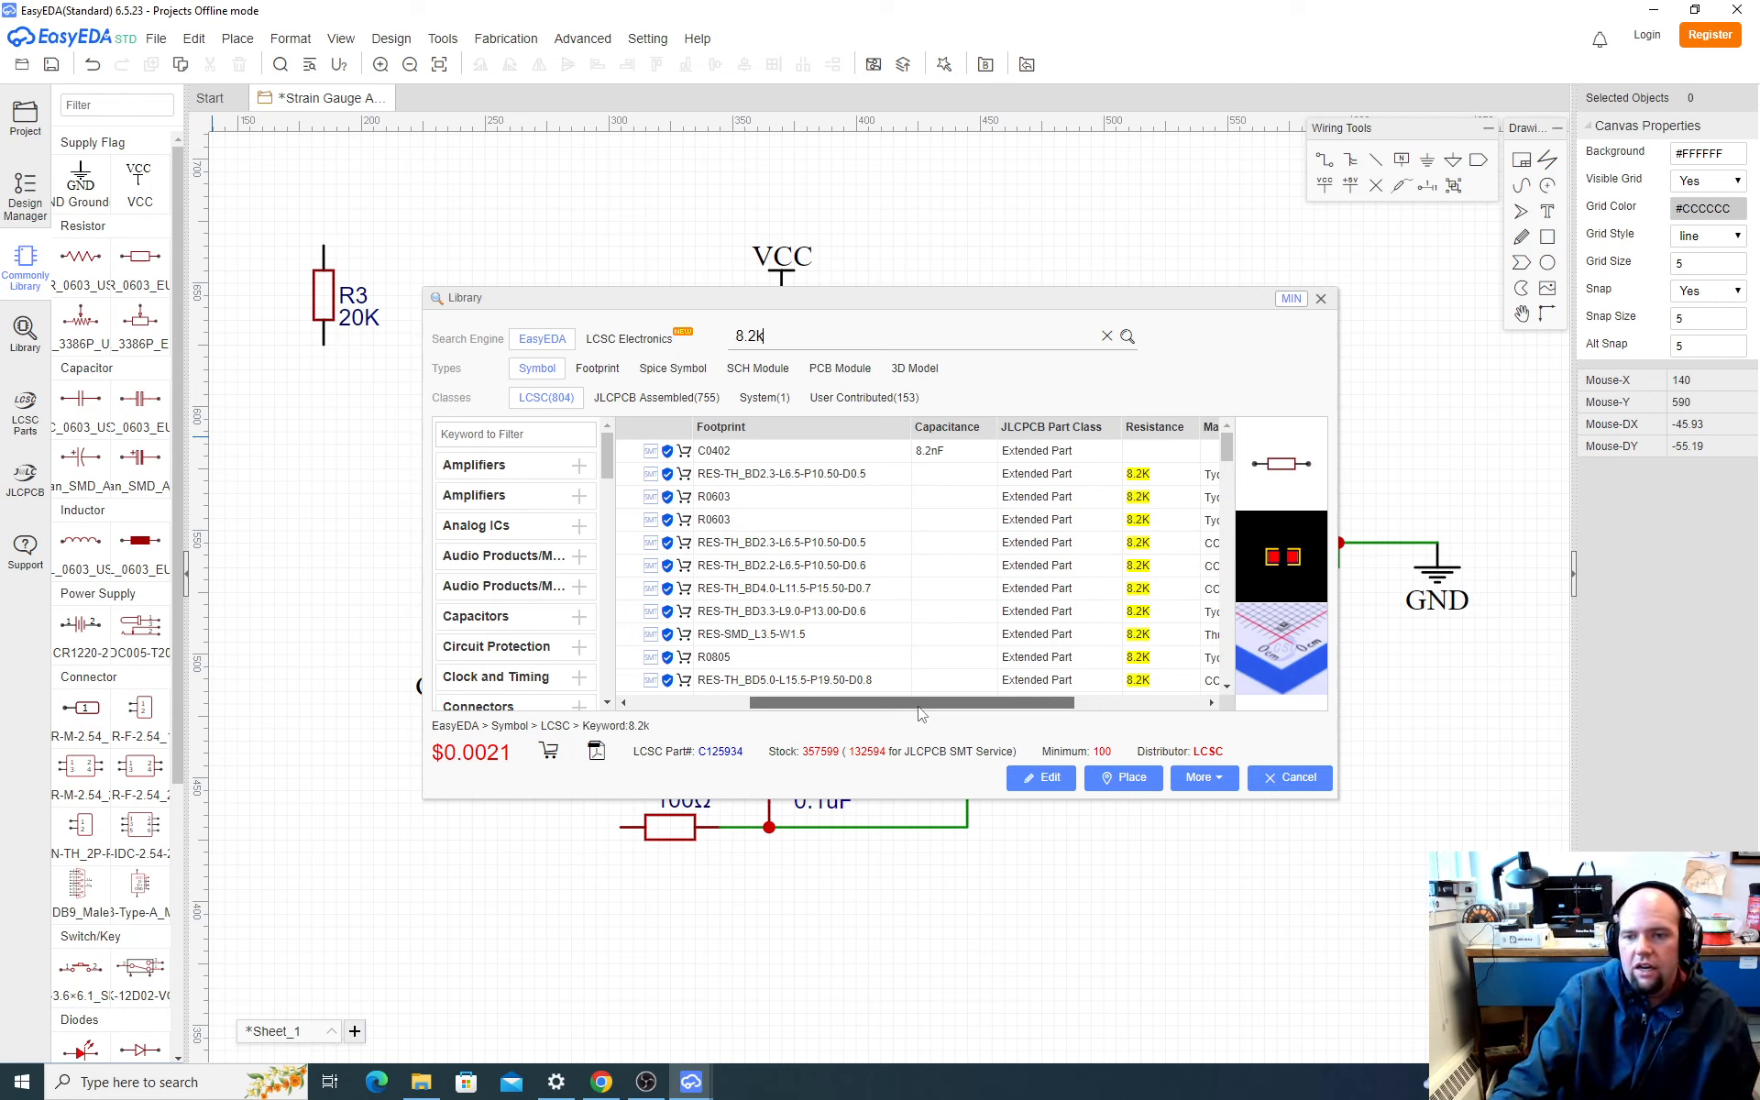
{"action": "left_click_drag", "start_coordinate": [923, 715], "coordinate": [1030, 717]}
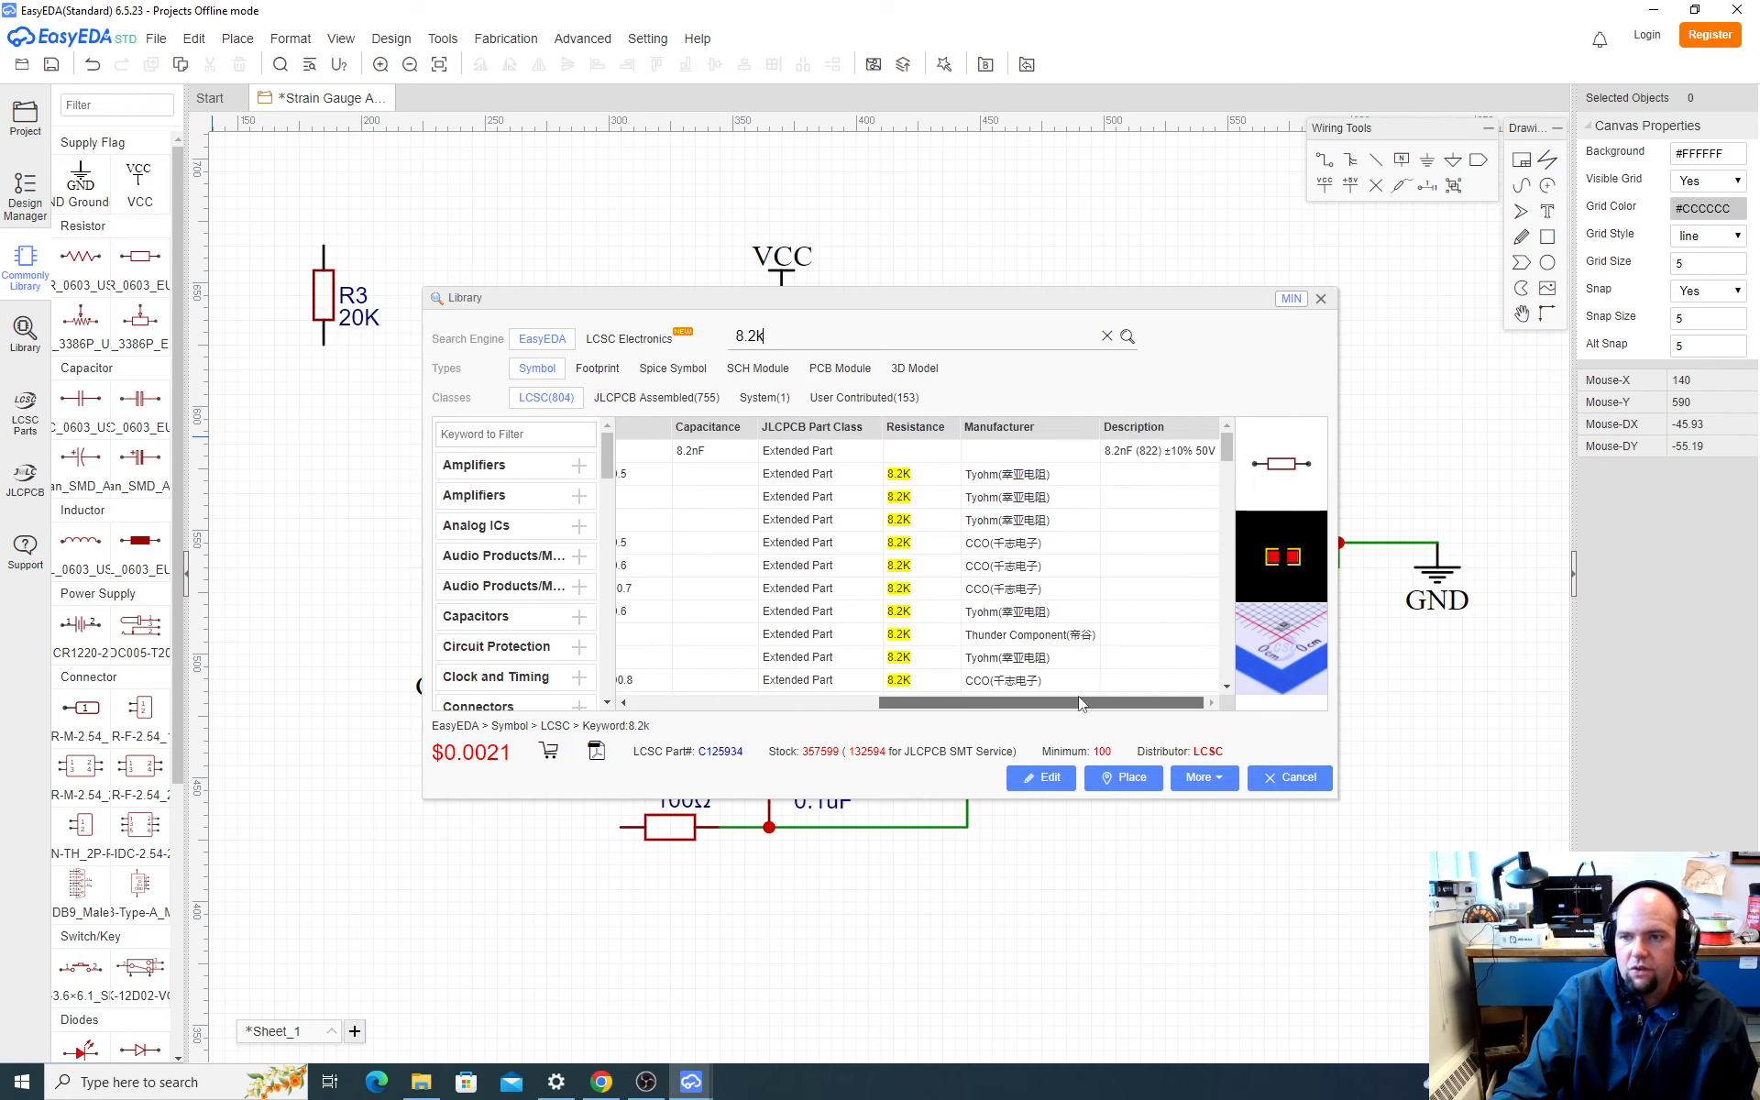
{"action": "left_click_drag", "start_coordinate": [1078, 703], "coordinate": [745, 723]}
{"action": "left_click_drag", "start_coordinate": [875, 725], "coordinate": [1103, 719]}
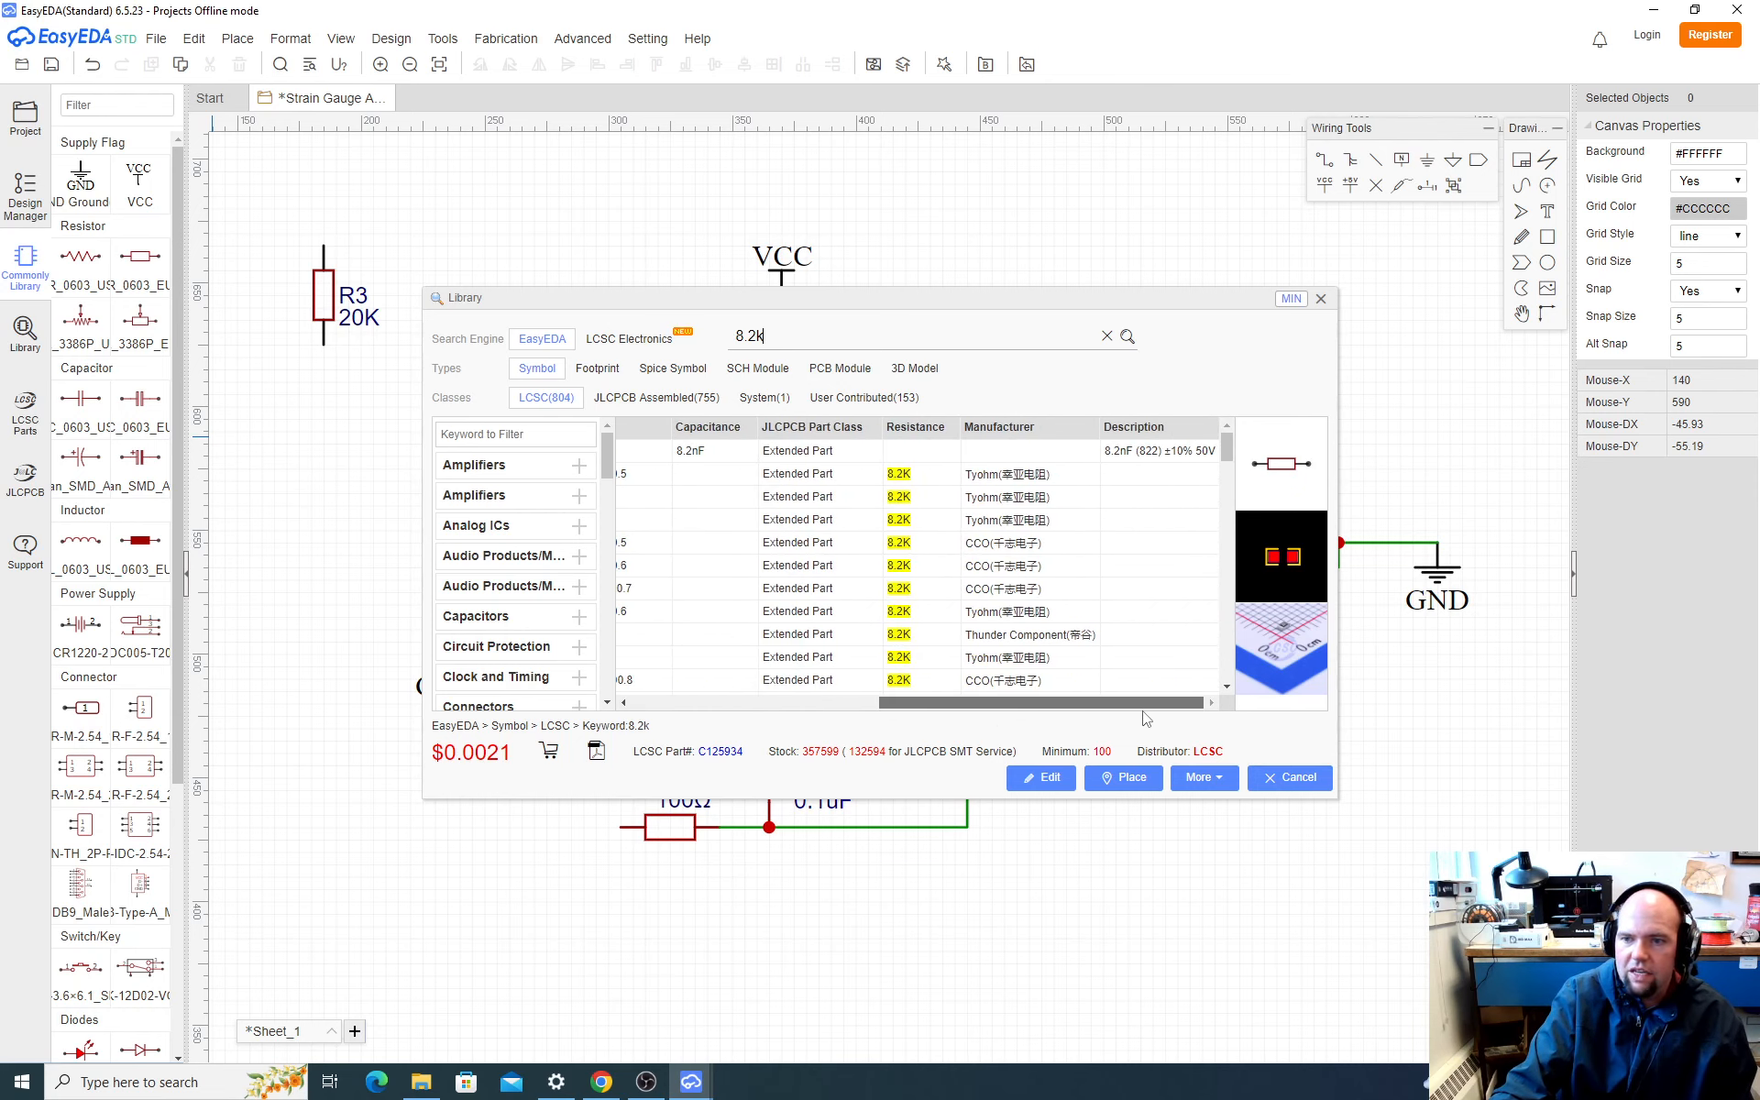
{"action": "scroll", "coordinate": [1131, 650], "scroll_direction": "down", "scroll_amount": 5}
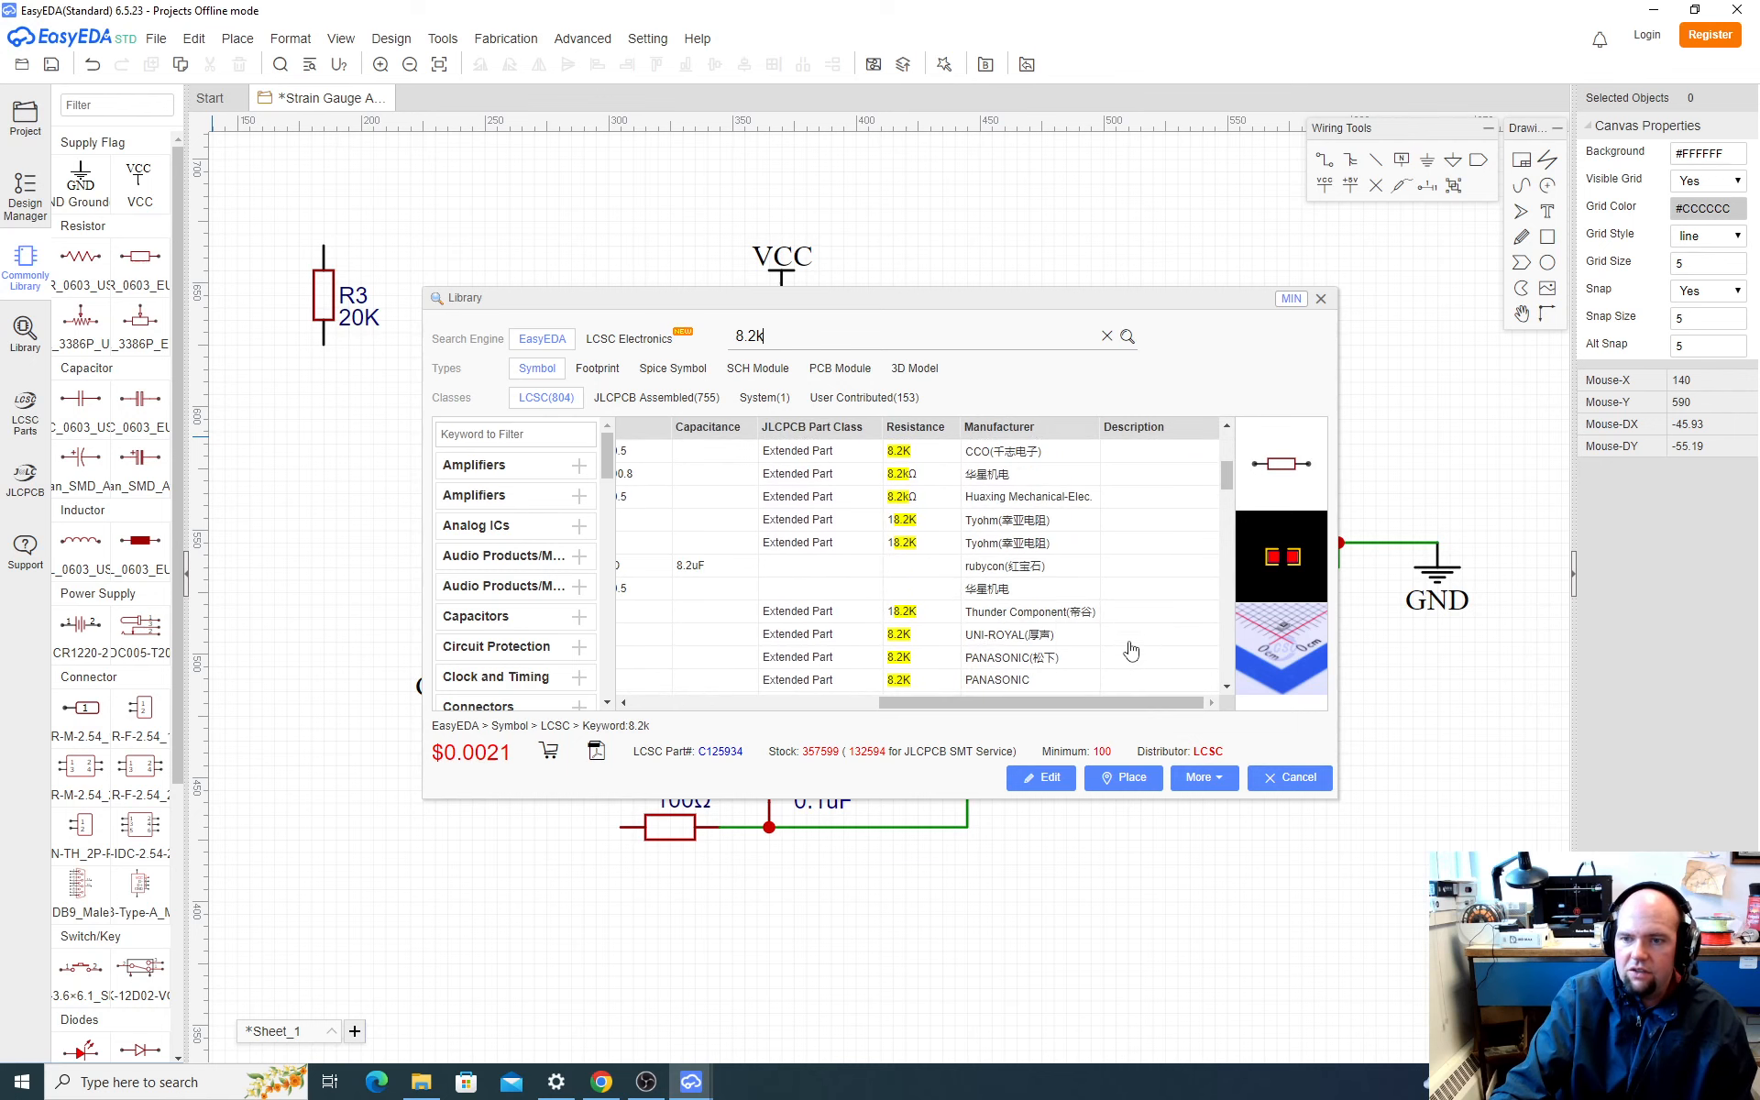
{"action": "scroll", "coordinate": [1132, 650], "scroll_direction": "down", "scroll_amount": 2}
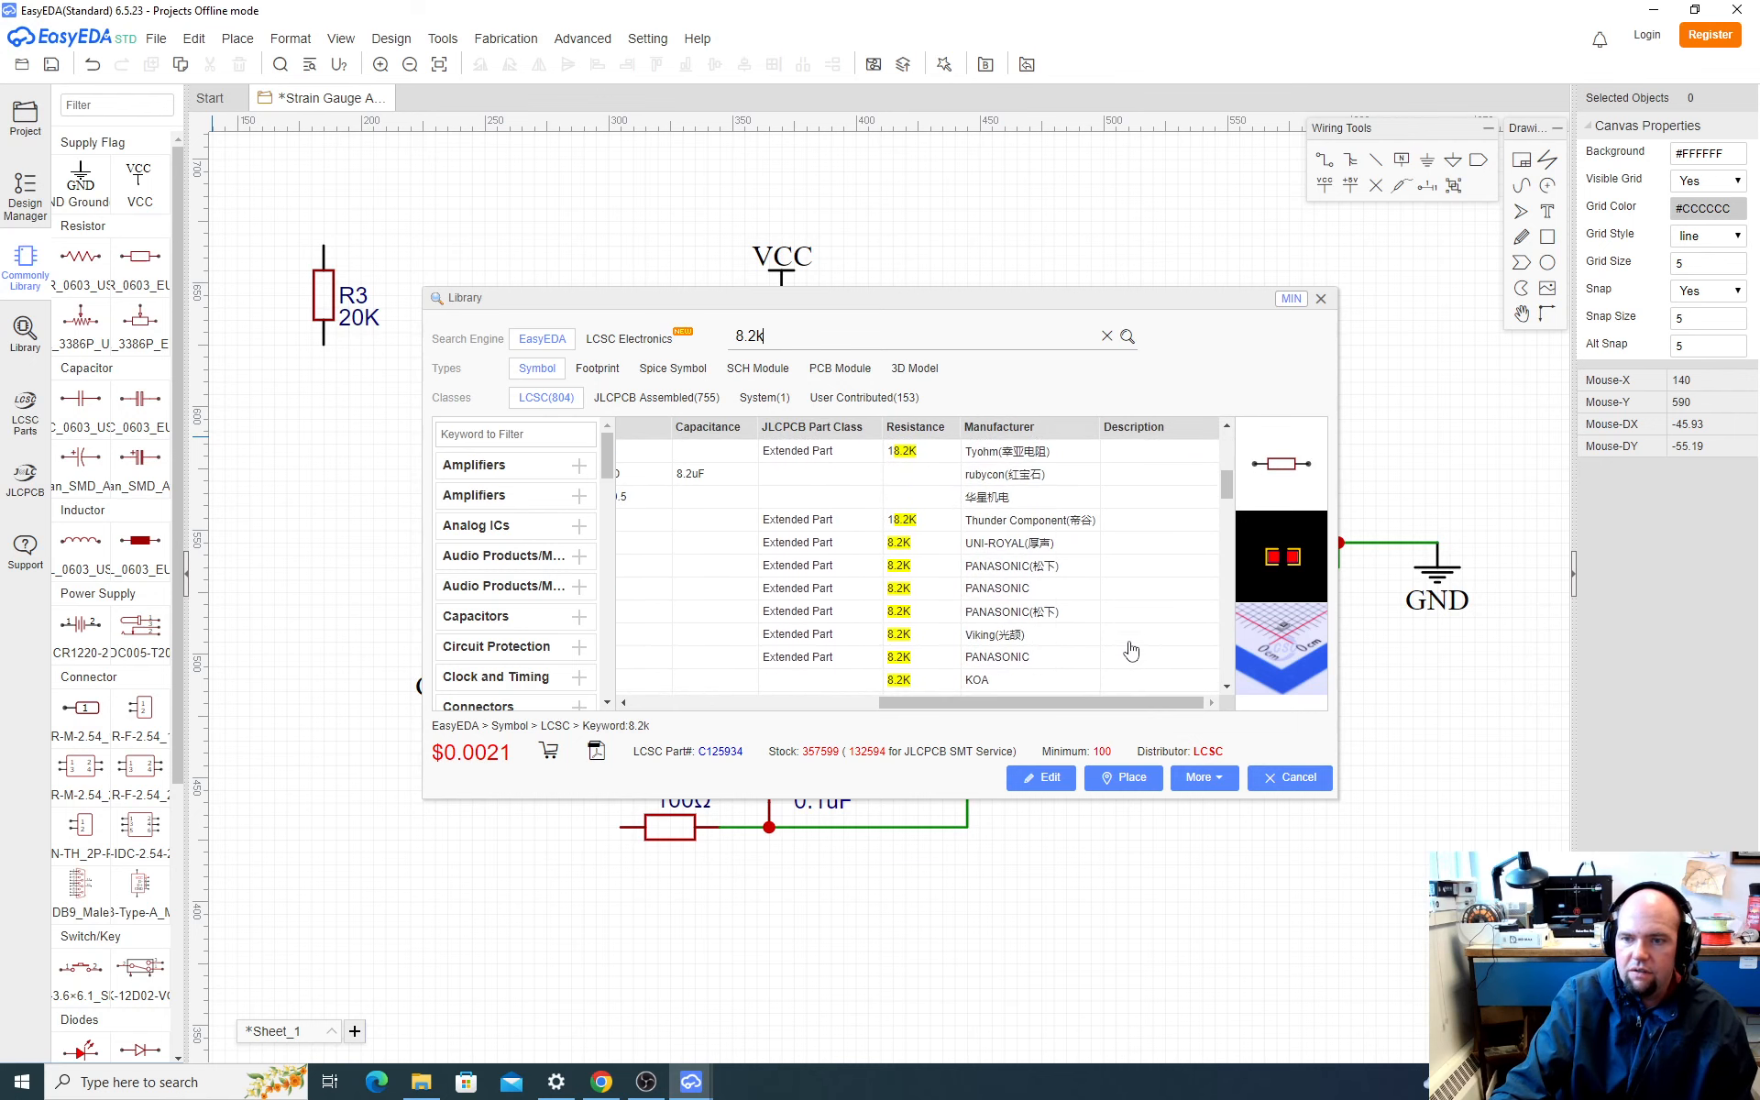
{"action": "scroll", "coordinate": [1131, 650], "scroll_direction": "down", "scroll_amount": 4}
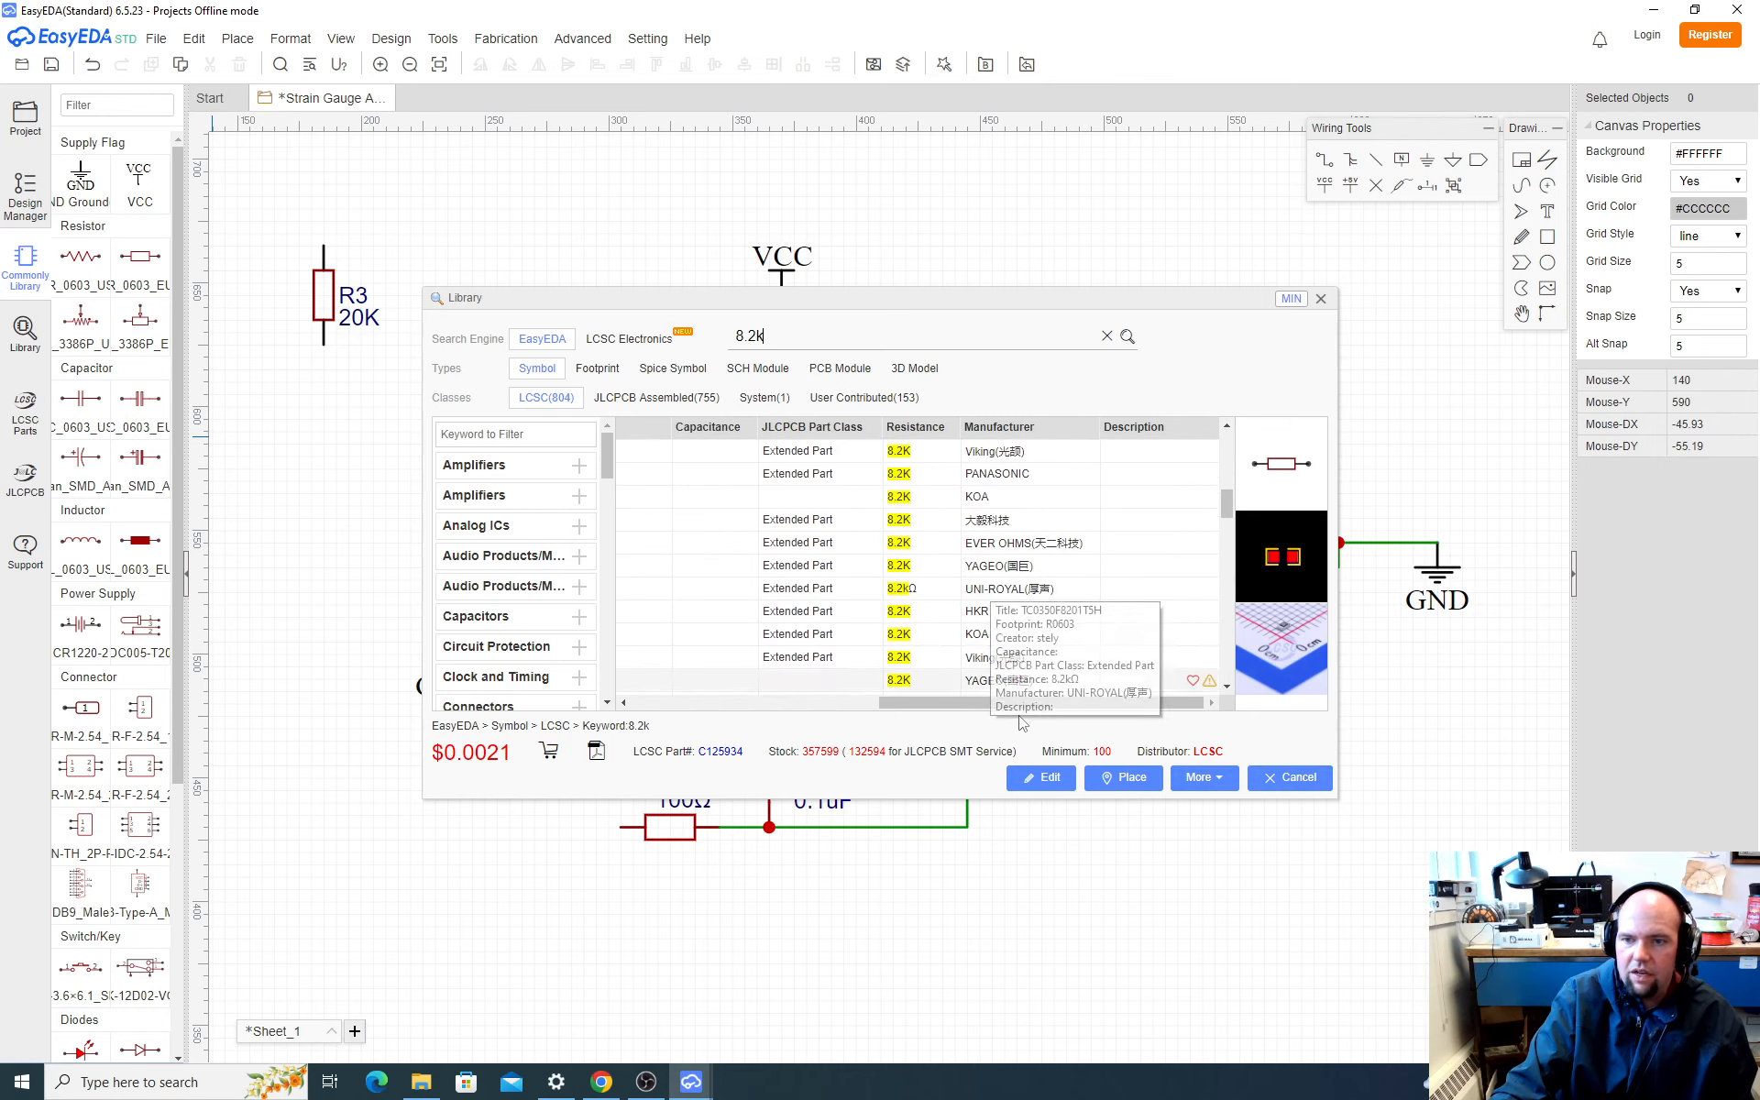
{"action": "mouse_move", "coordinate": [995, 705]}
{"action": "left_mouse_down"}
{"action": "mouse_move", "coordinate": [853, 706]}
{"action": "mouse_move", "coordinate": [968, 708]}
{"action": "left_mouse_up"}
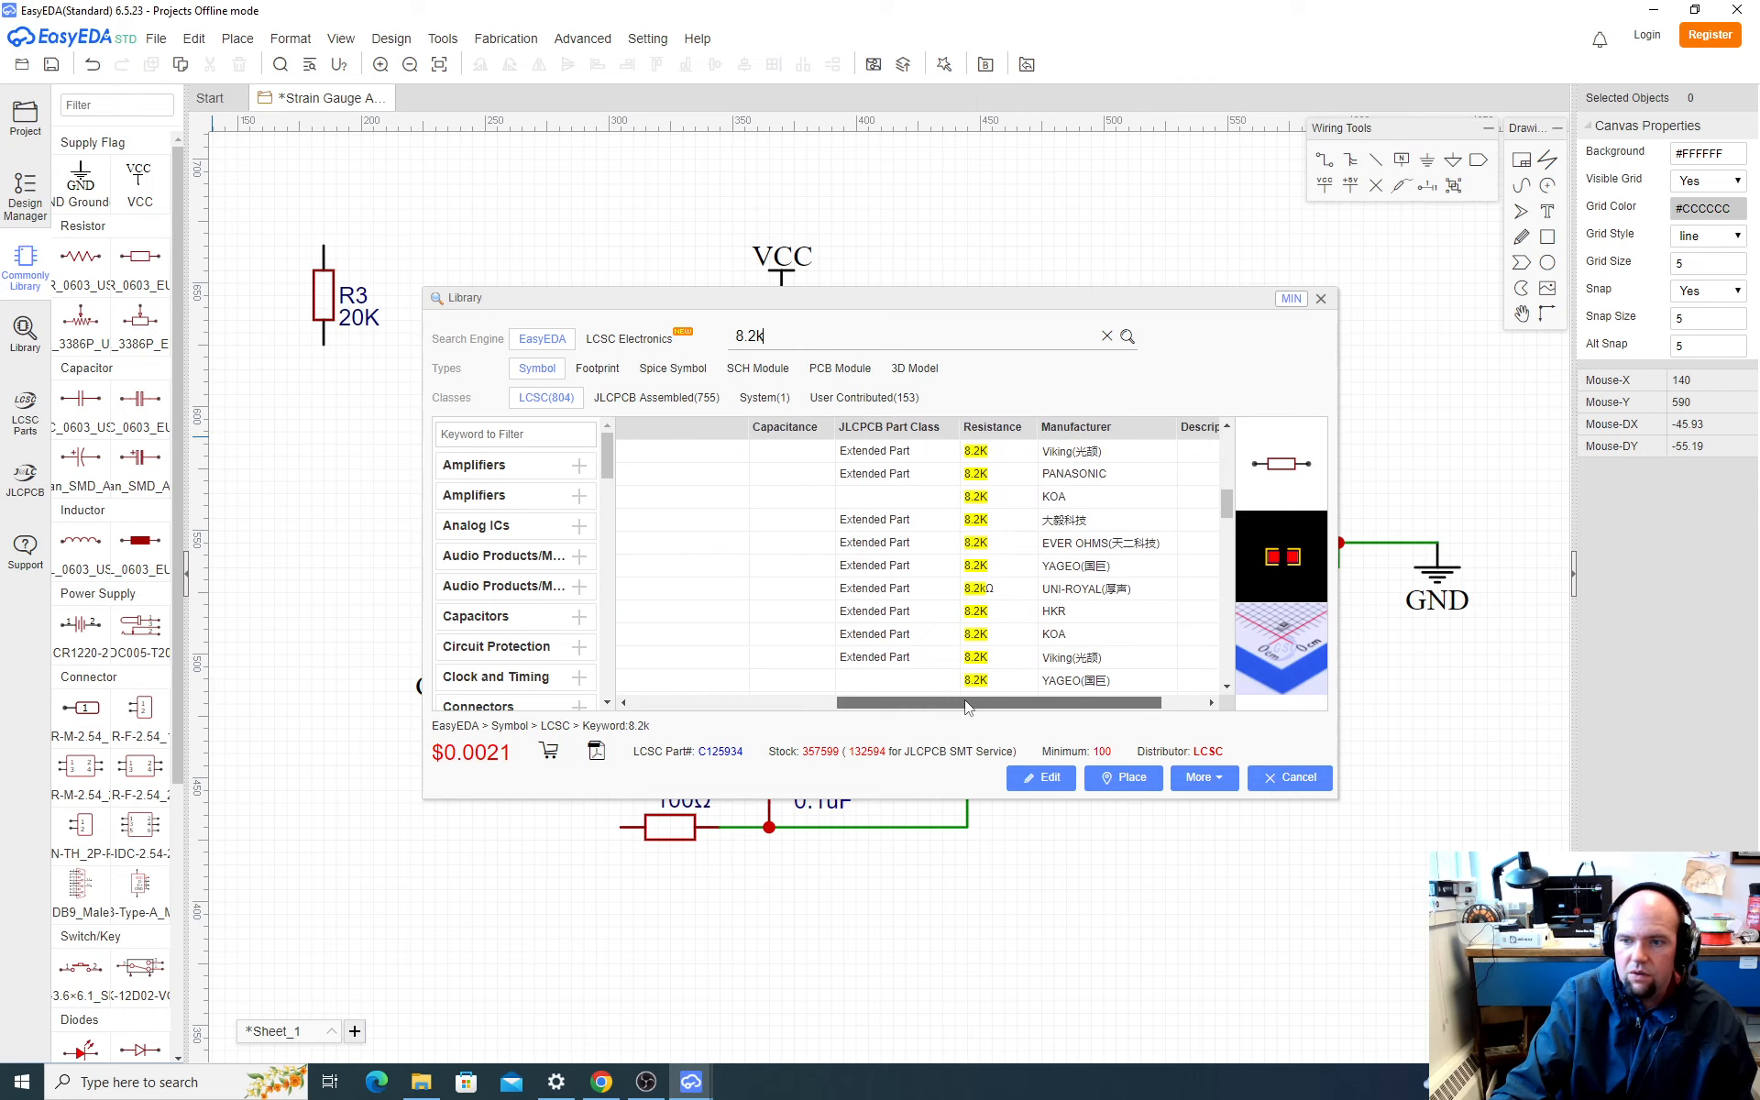
{"action": "scroll", "coordinate": [1000, 704], "scroll_direction": "down", "scroll_amount": 2}
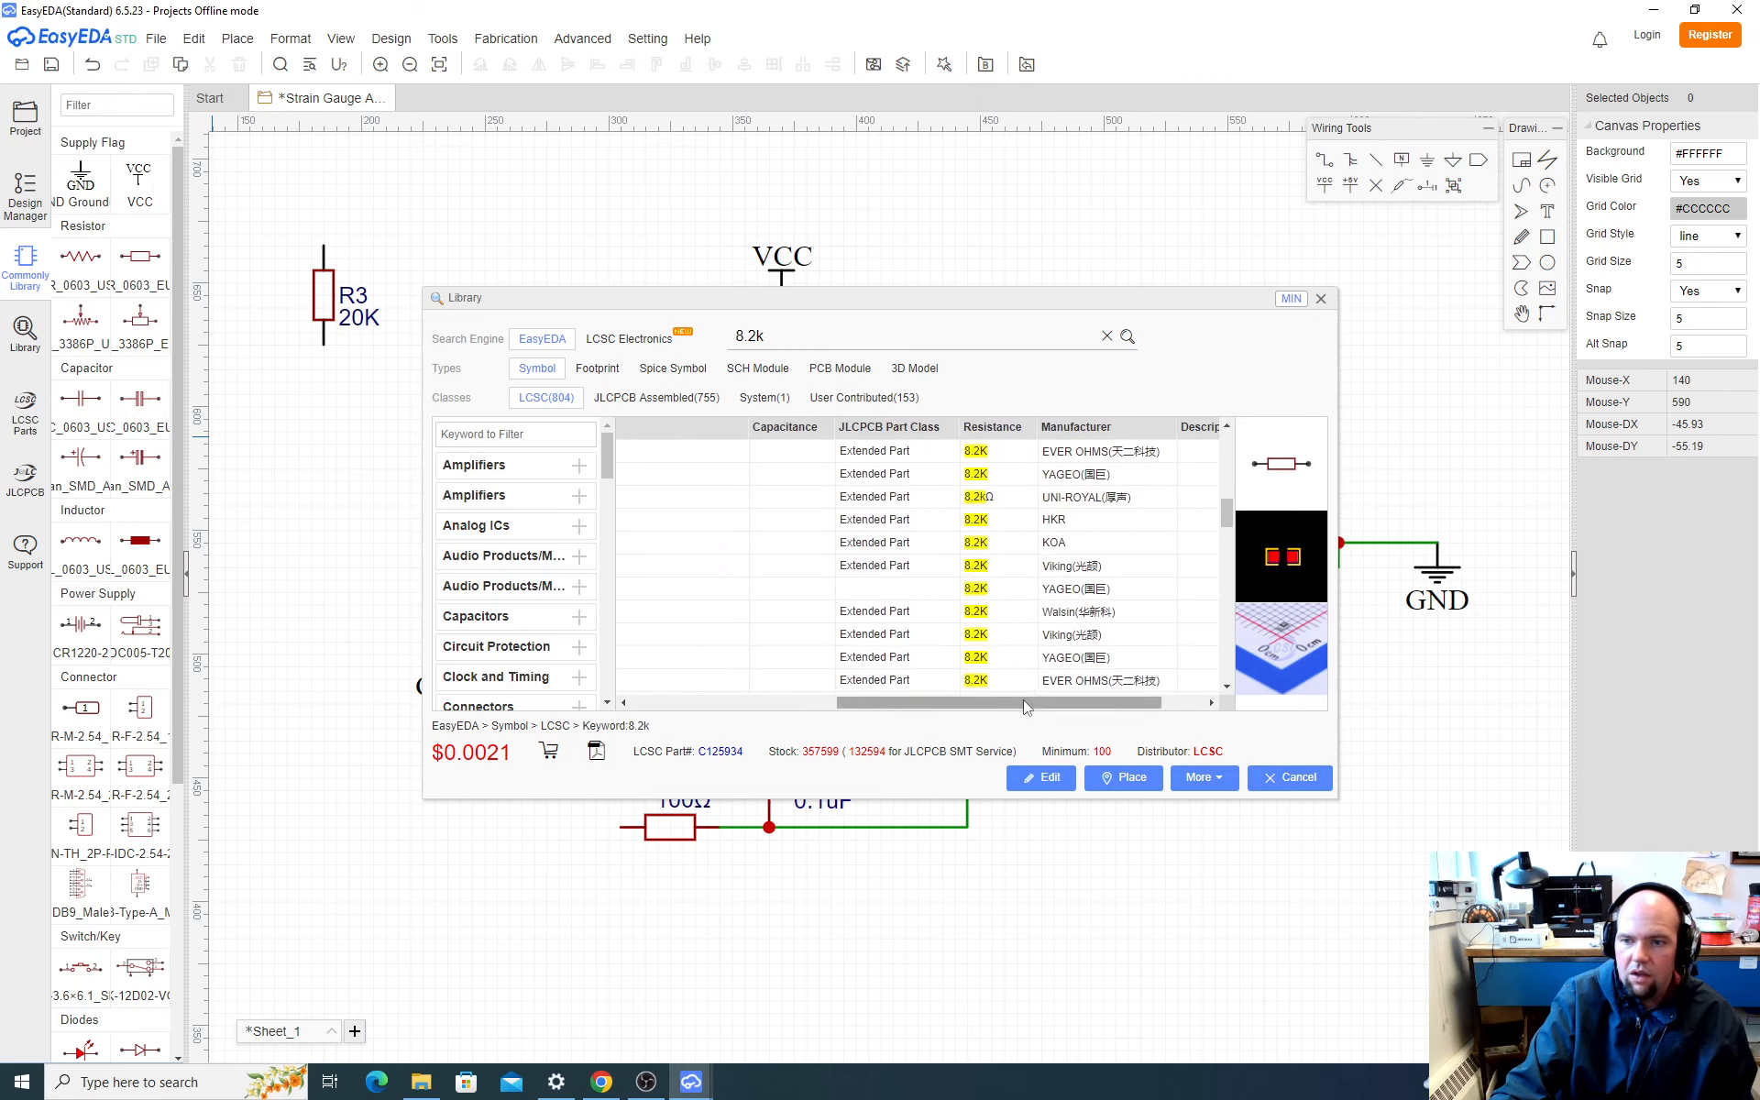
{"action": "left_click_drag", "start_coordinate": [1015, 707], "coordinate": [960, 711]}
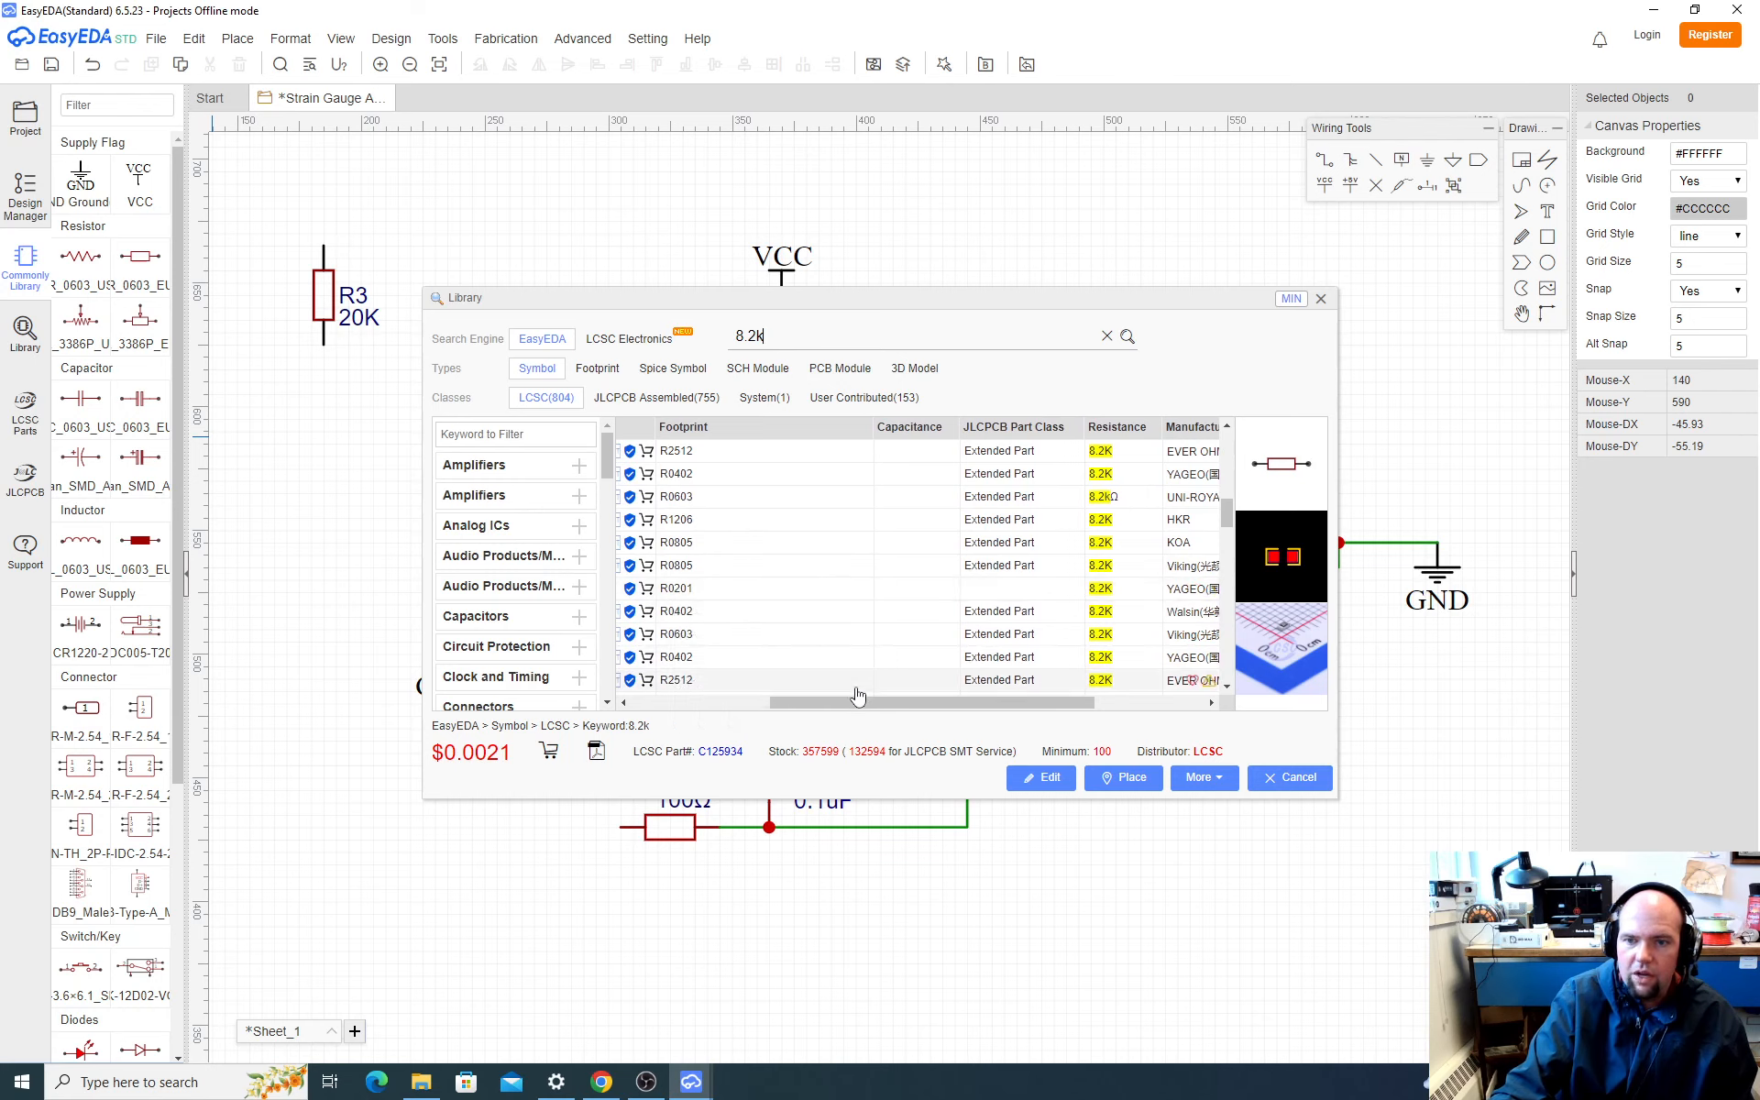
{"action": "scroll", "coordinate": [872, 514], "scroll_direction": "down", "scroll_amount": 5}
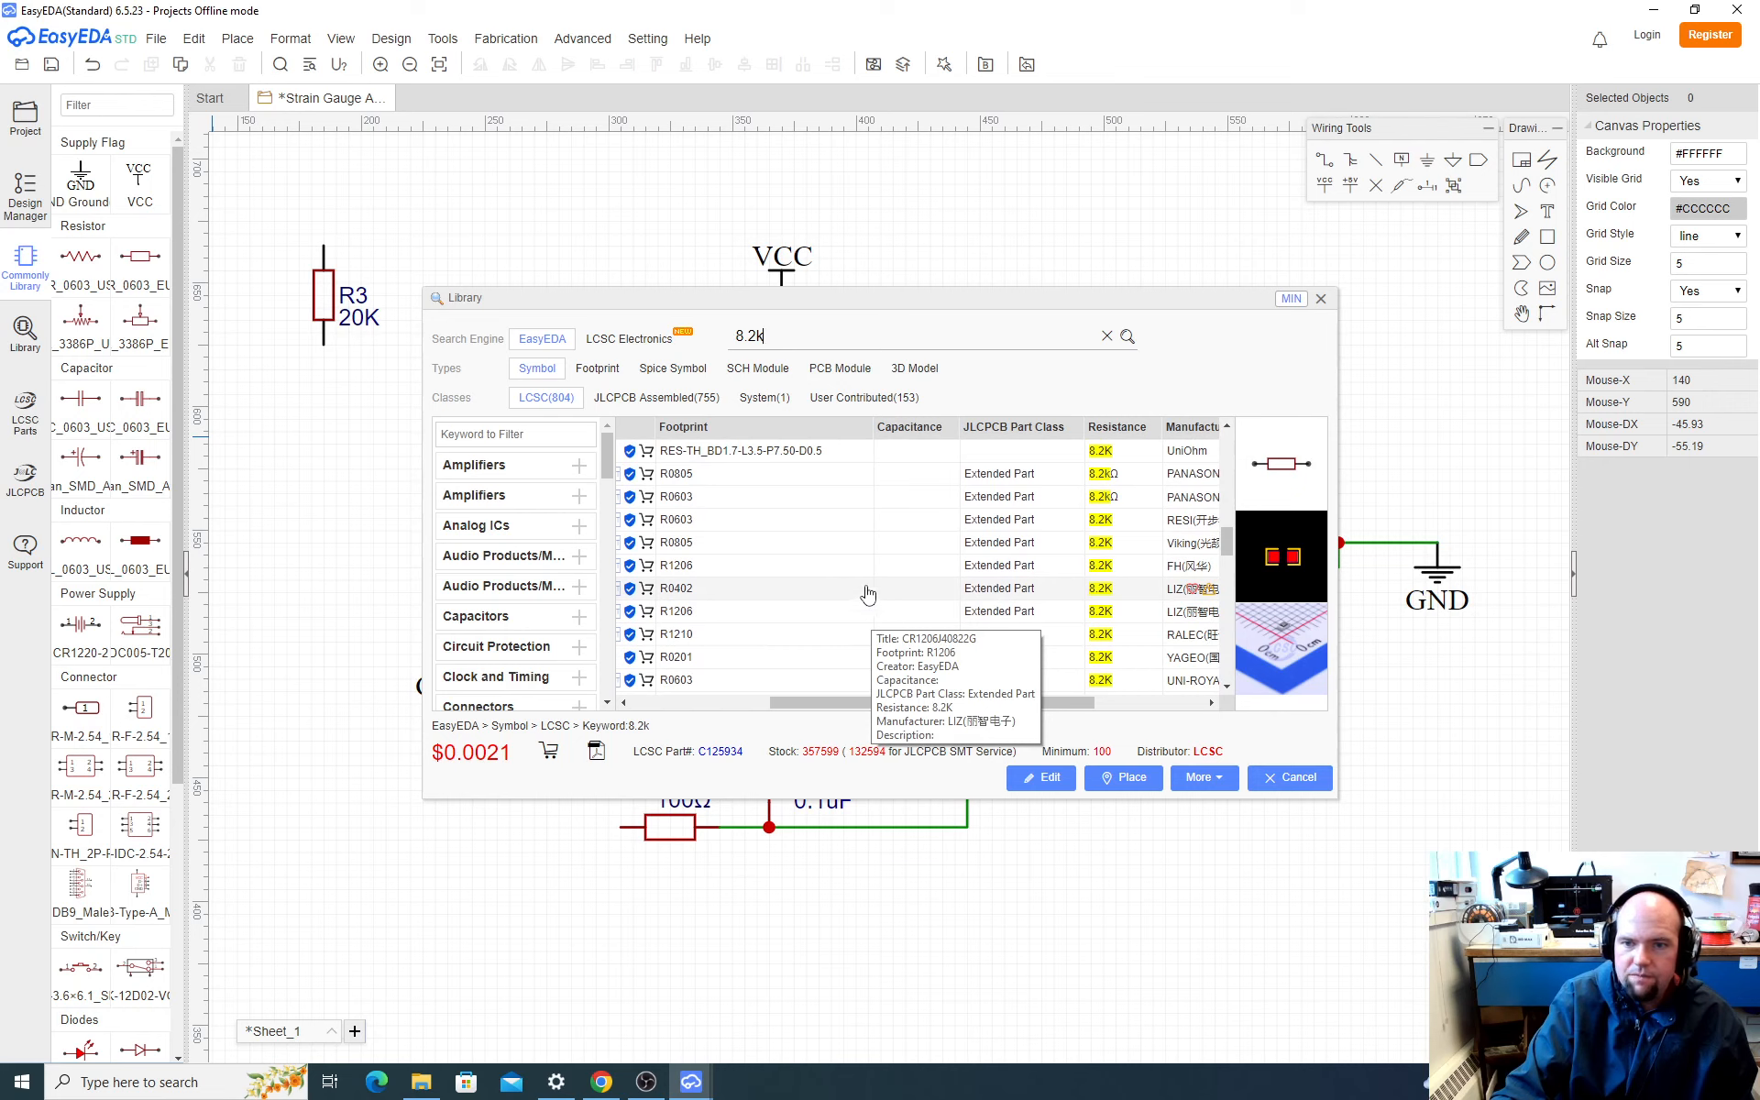
Step: Place the 8.2K resistor RMC06038.2K1%N with the R0603 footprint vertically below R3, joined to its lower end
{"action": "scroll", "coordinate": [880, 612], "scroll_direction": "up", "scroll_amount": 5}
{"action": "scroll", "coordinate": [914, 608], "scroll_direction": "up", "scroll_amount": 2}
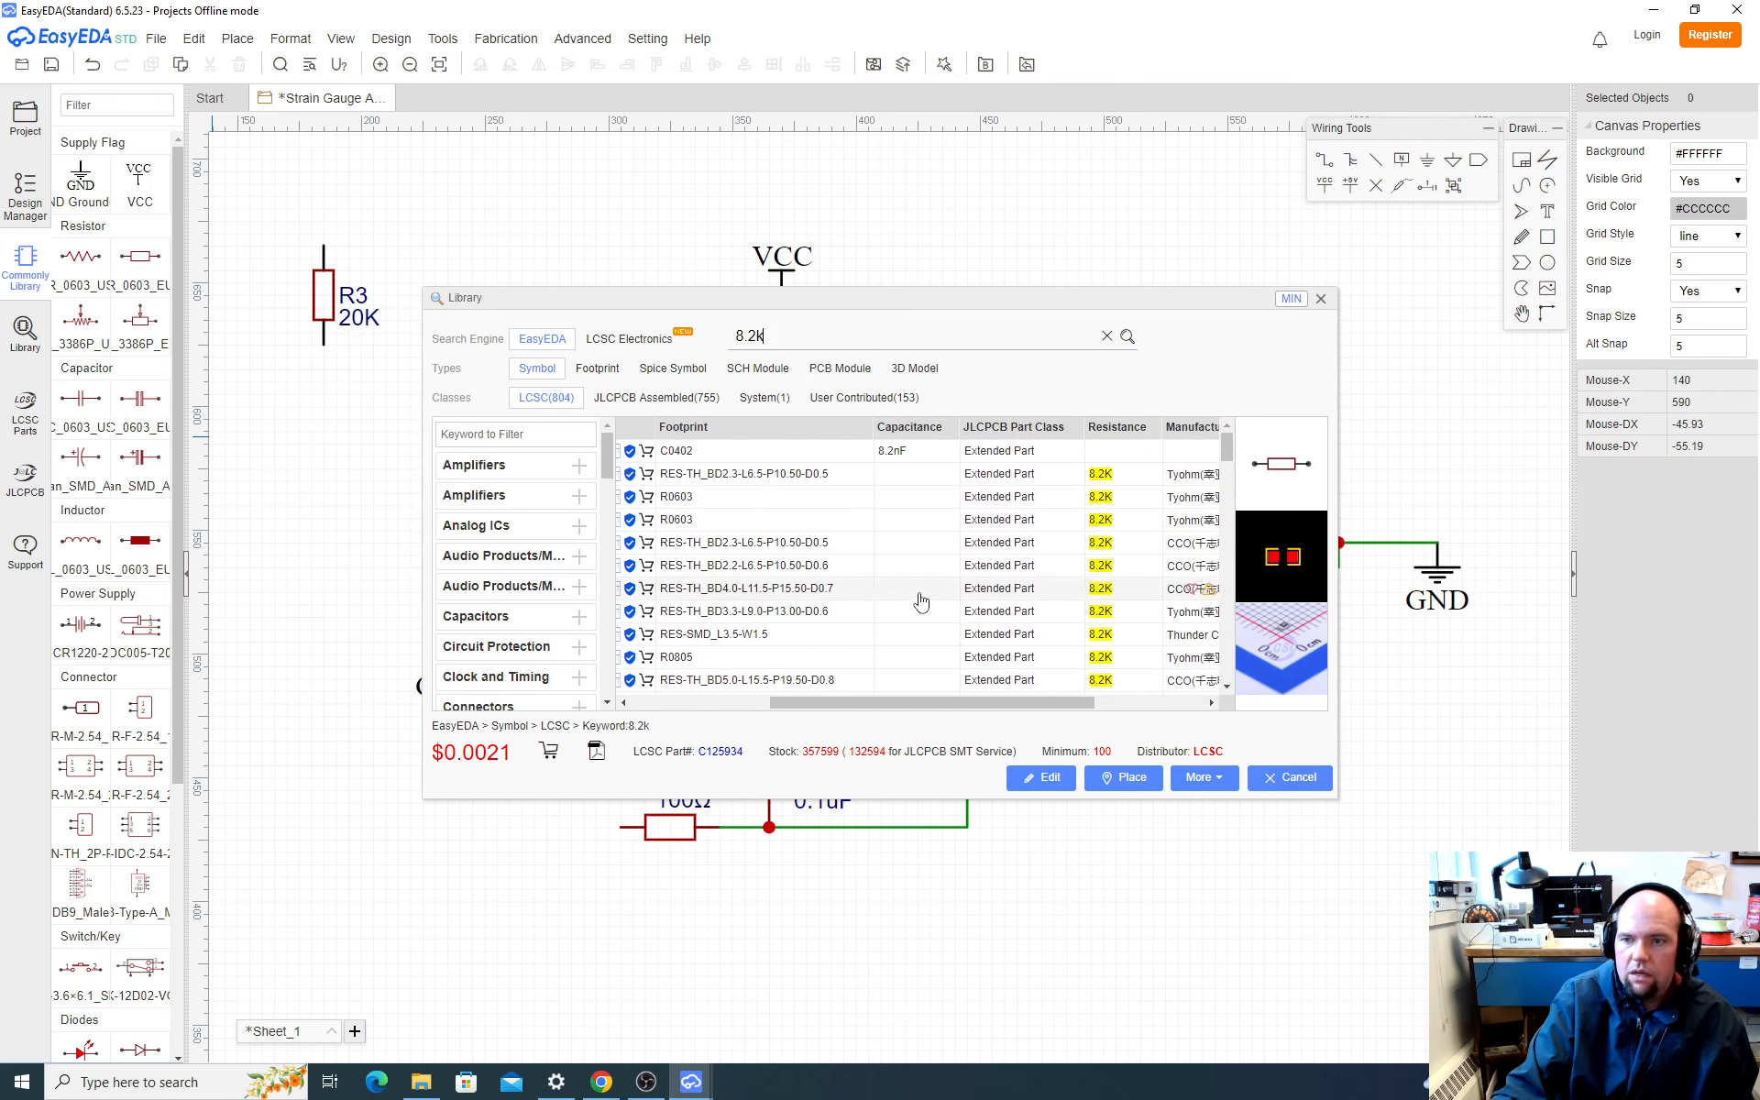
{"action": "left_click_drag", "start_coordinate": [938, 702], "coordinate": [800, 704]}
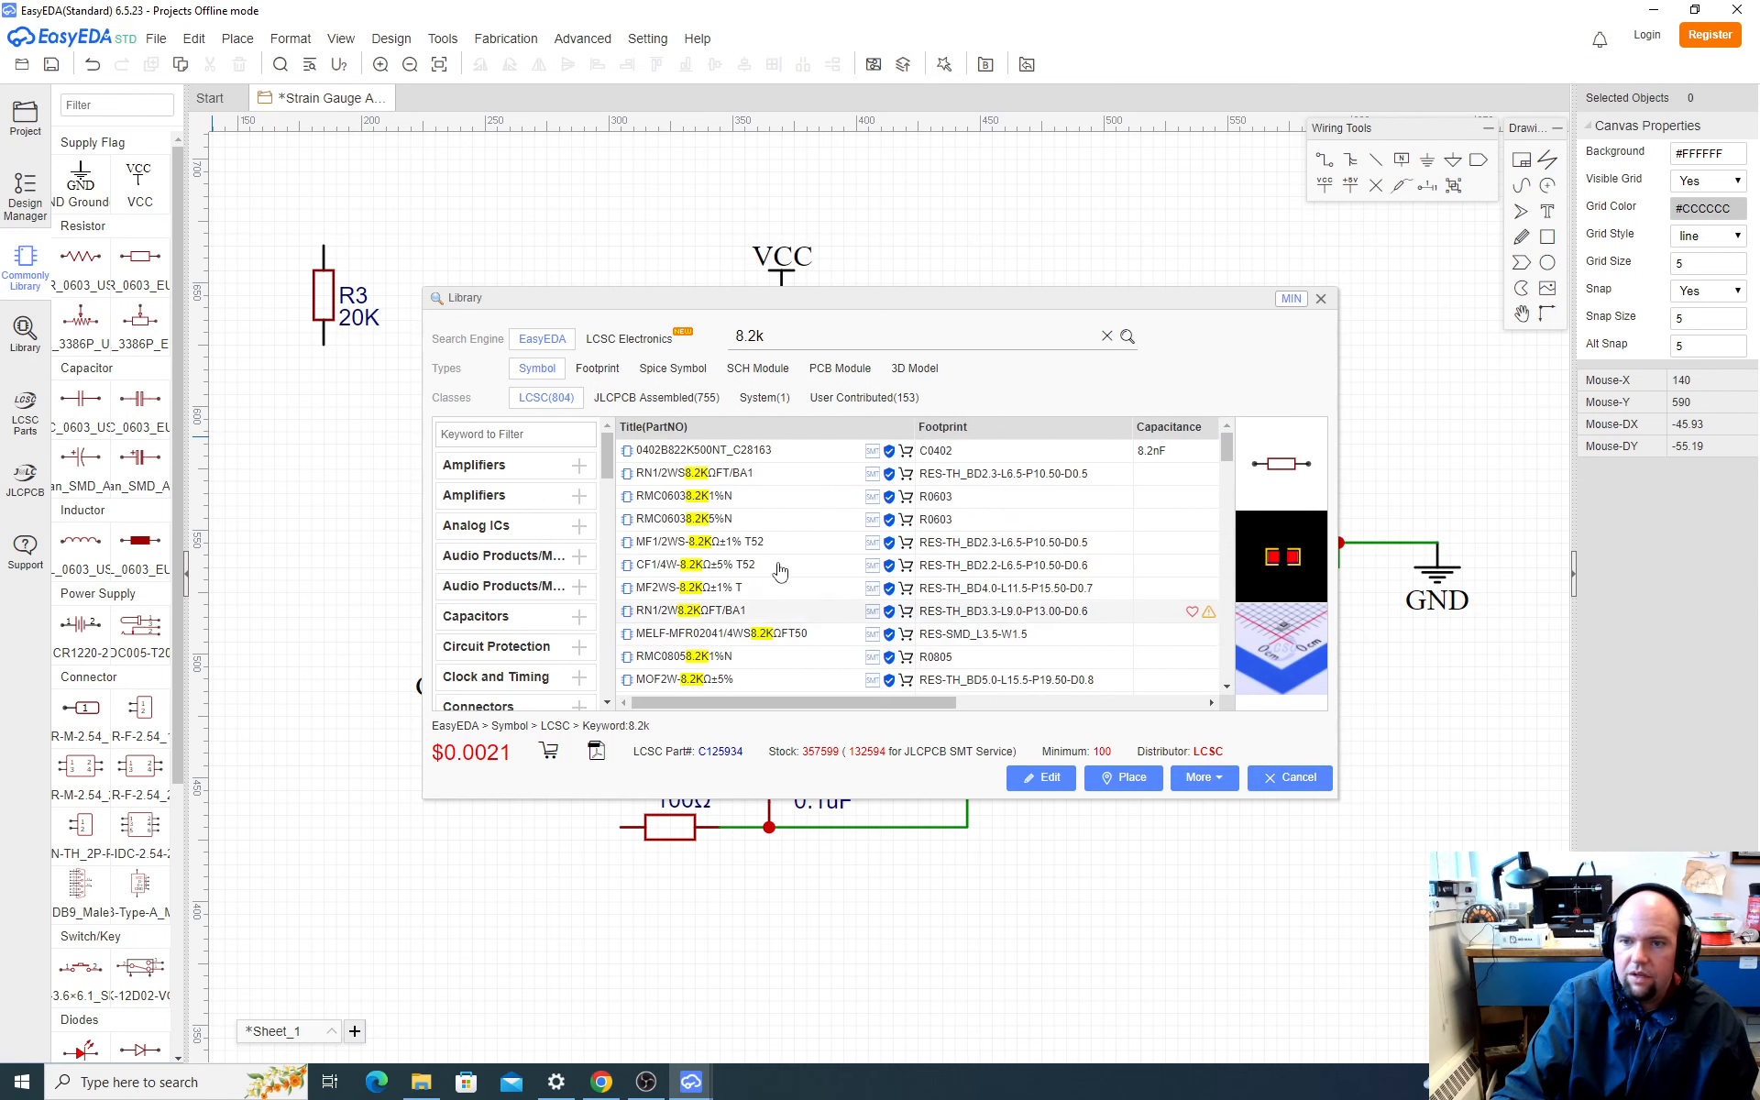
{"action": "left_click", "coordinate": [951, 500]}
{"action": "left_click", "coordinate": [1123, 777]}
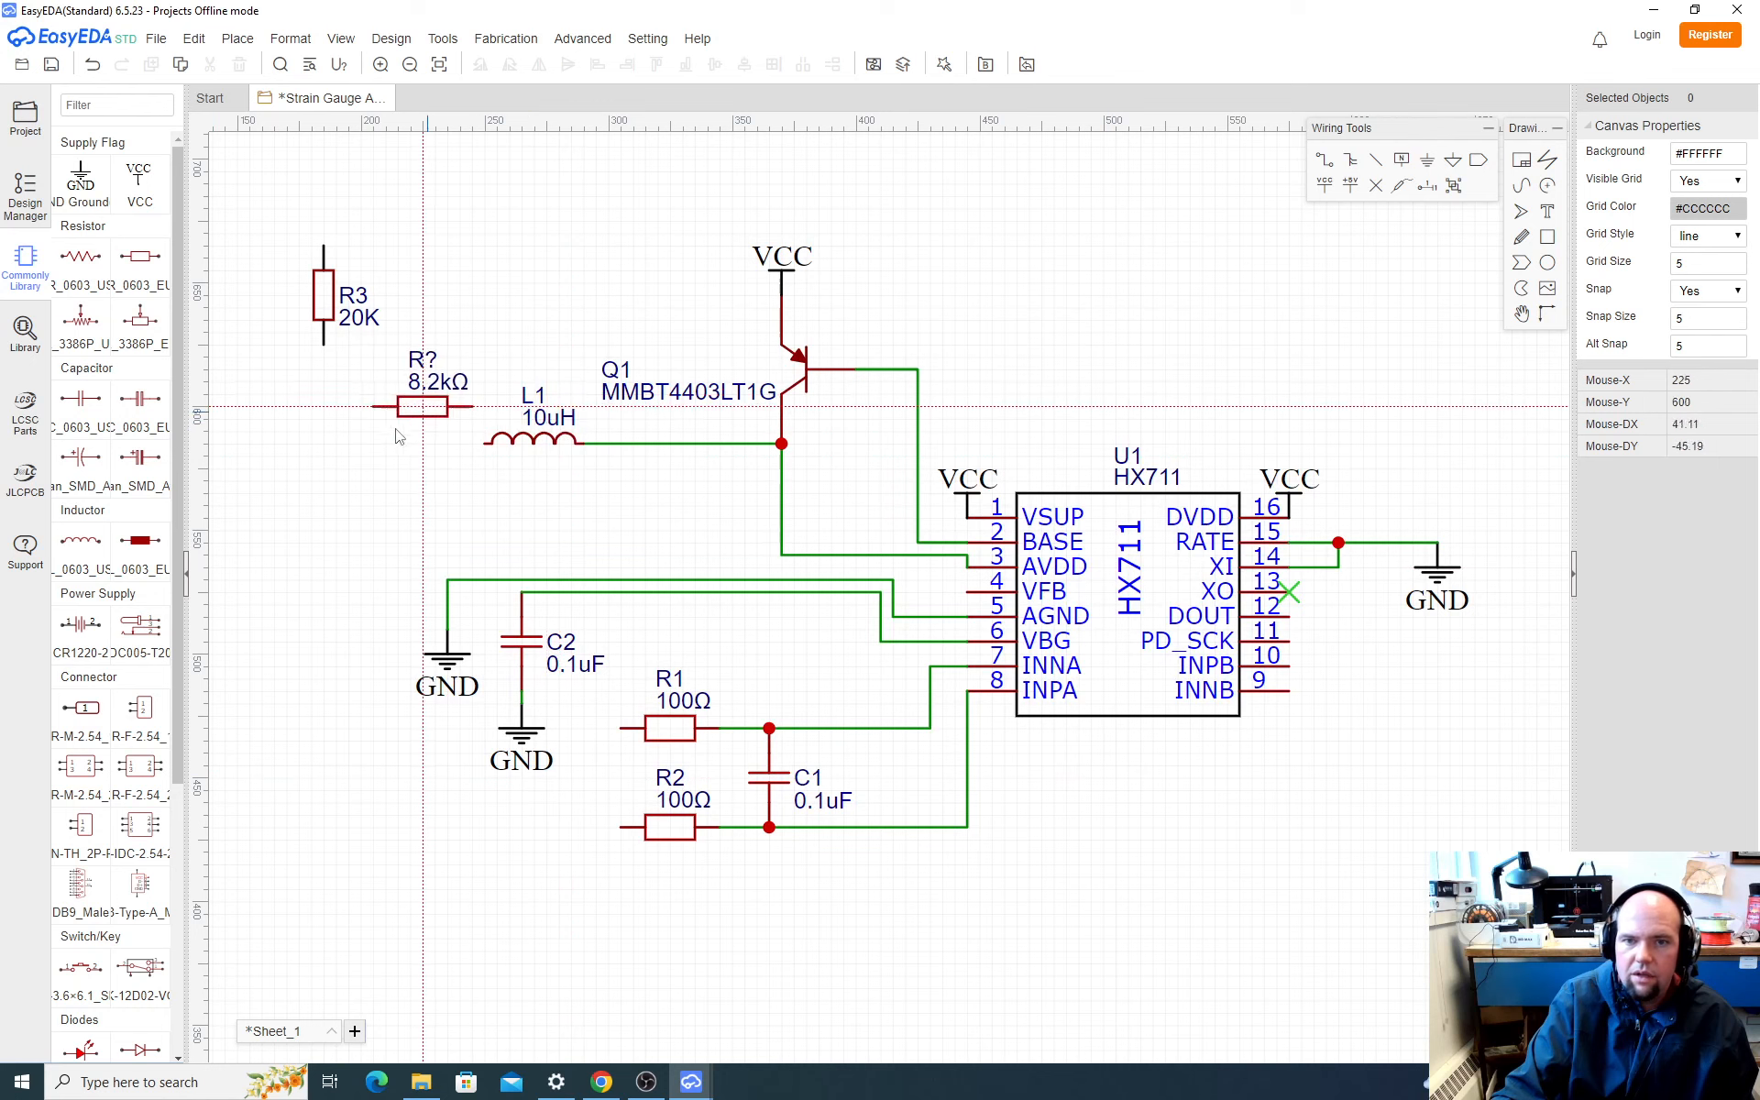
{"action": "key", "text": "space"}
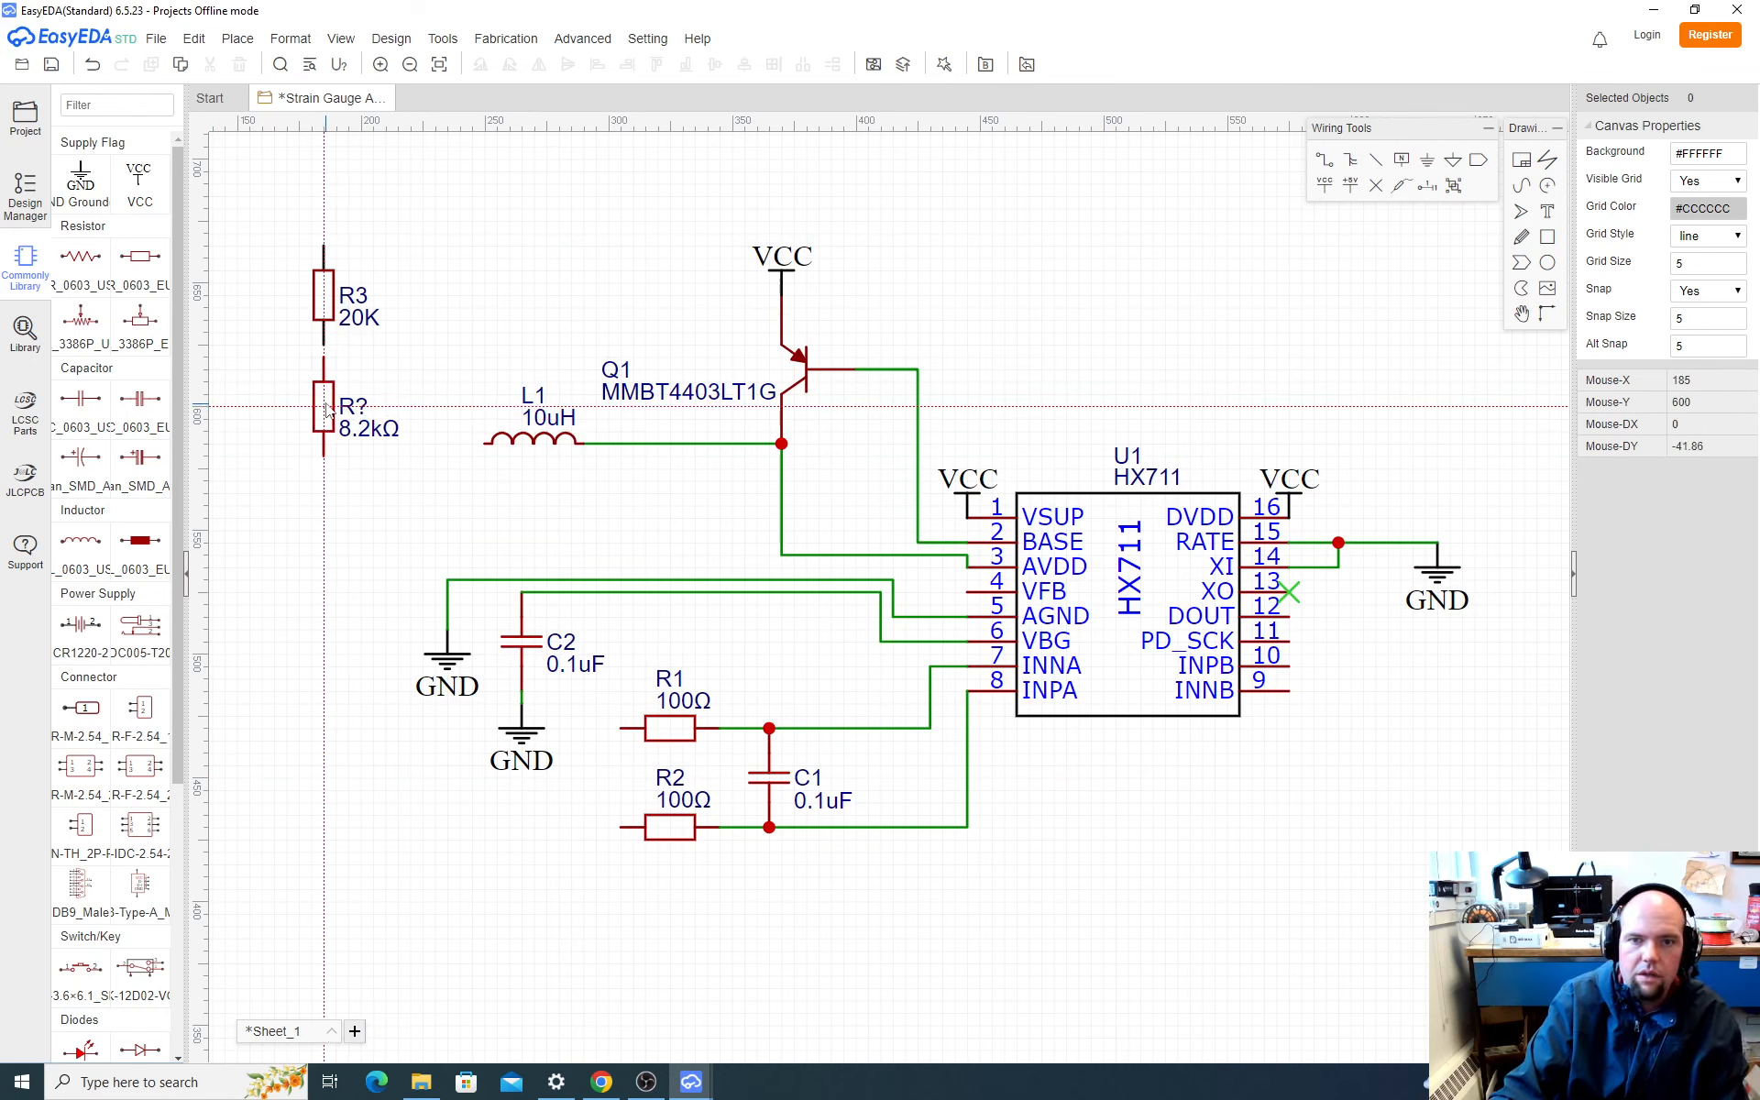
{"action": "left_click", "coordinate": [326, 400]}
{"action": "key", "text": "Escape"}
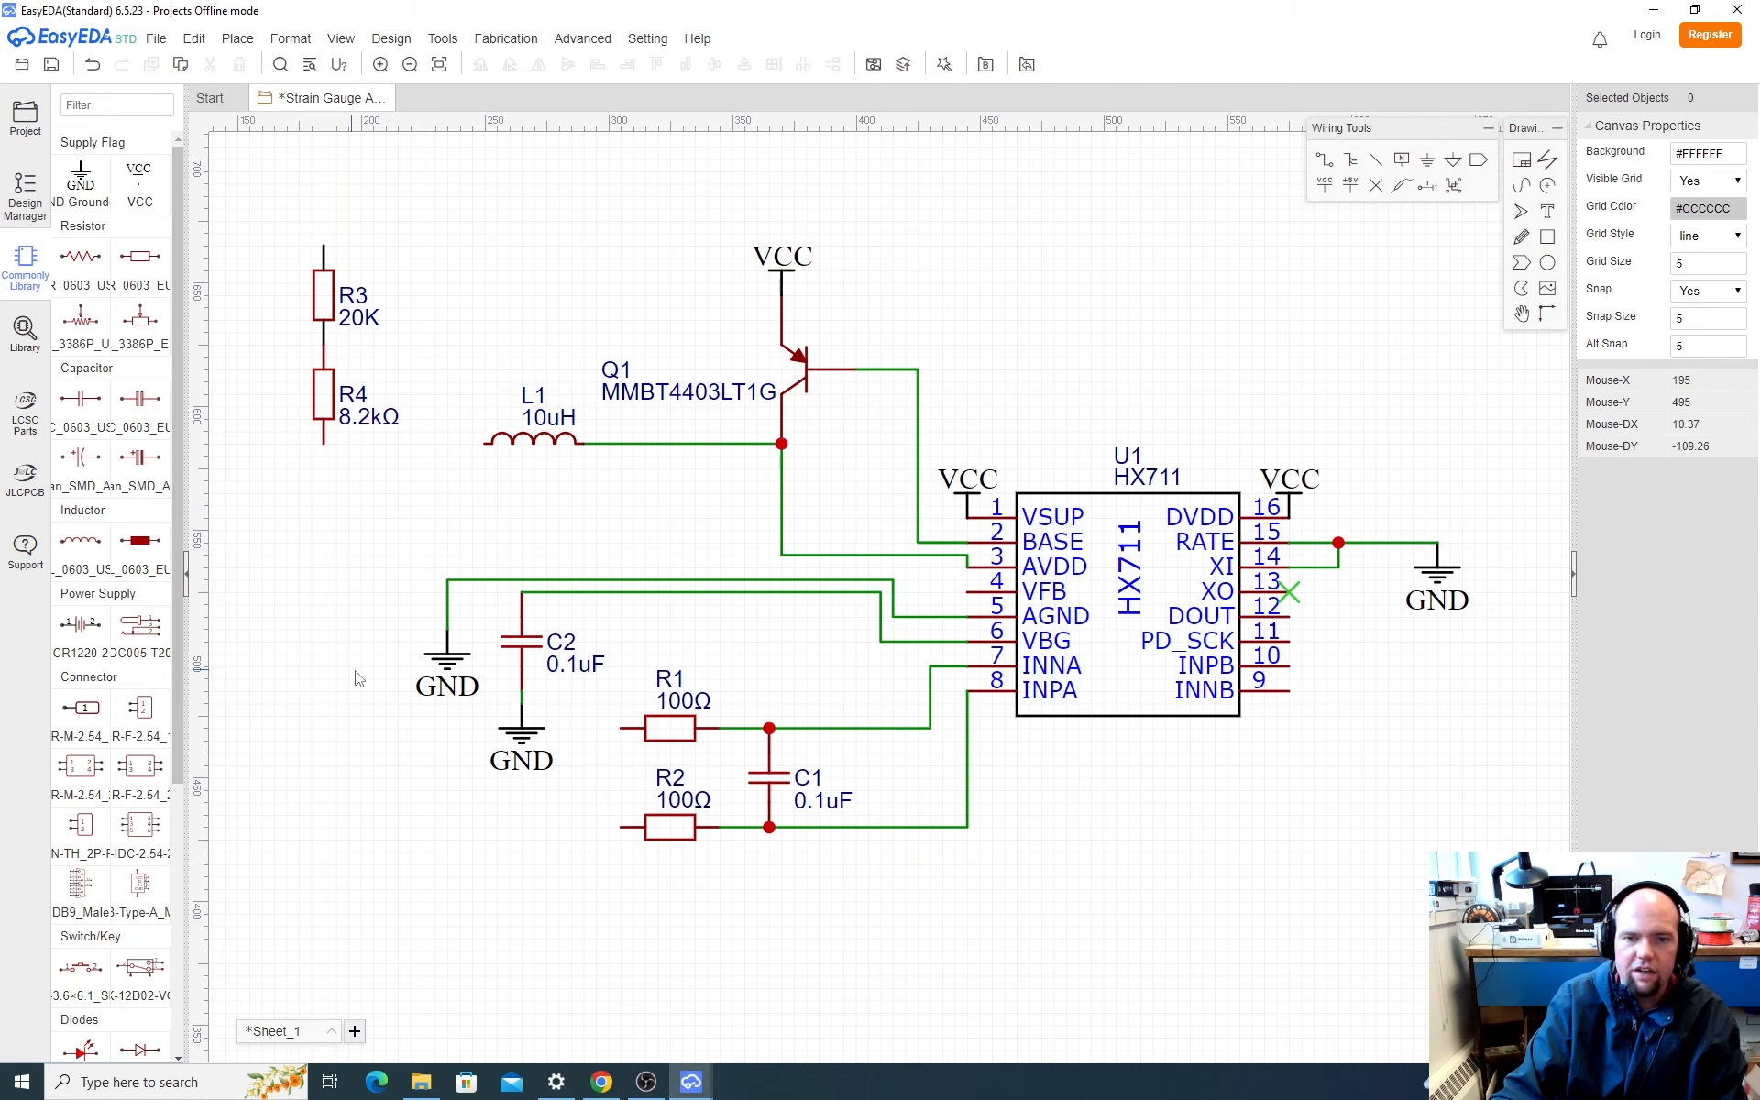
Step: Copy the GND flag beside C2 and attach the copy to the lower end of R4
{"action": "left_click", "coordinate": [444, 667]}
{"action": "key", "text": "ctrl+c"}
{"action": "key", "text": "ctrl+v"}
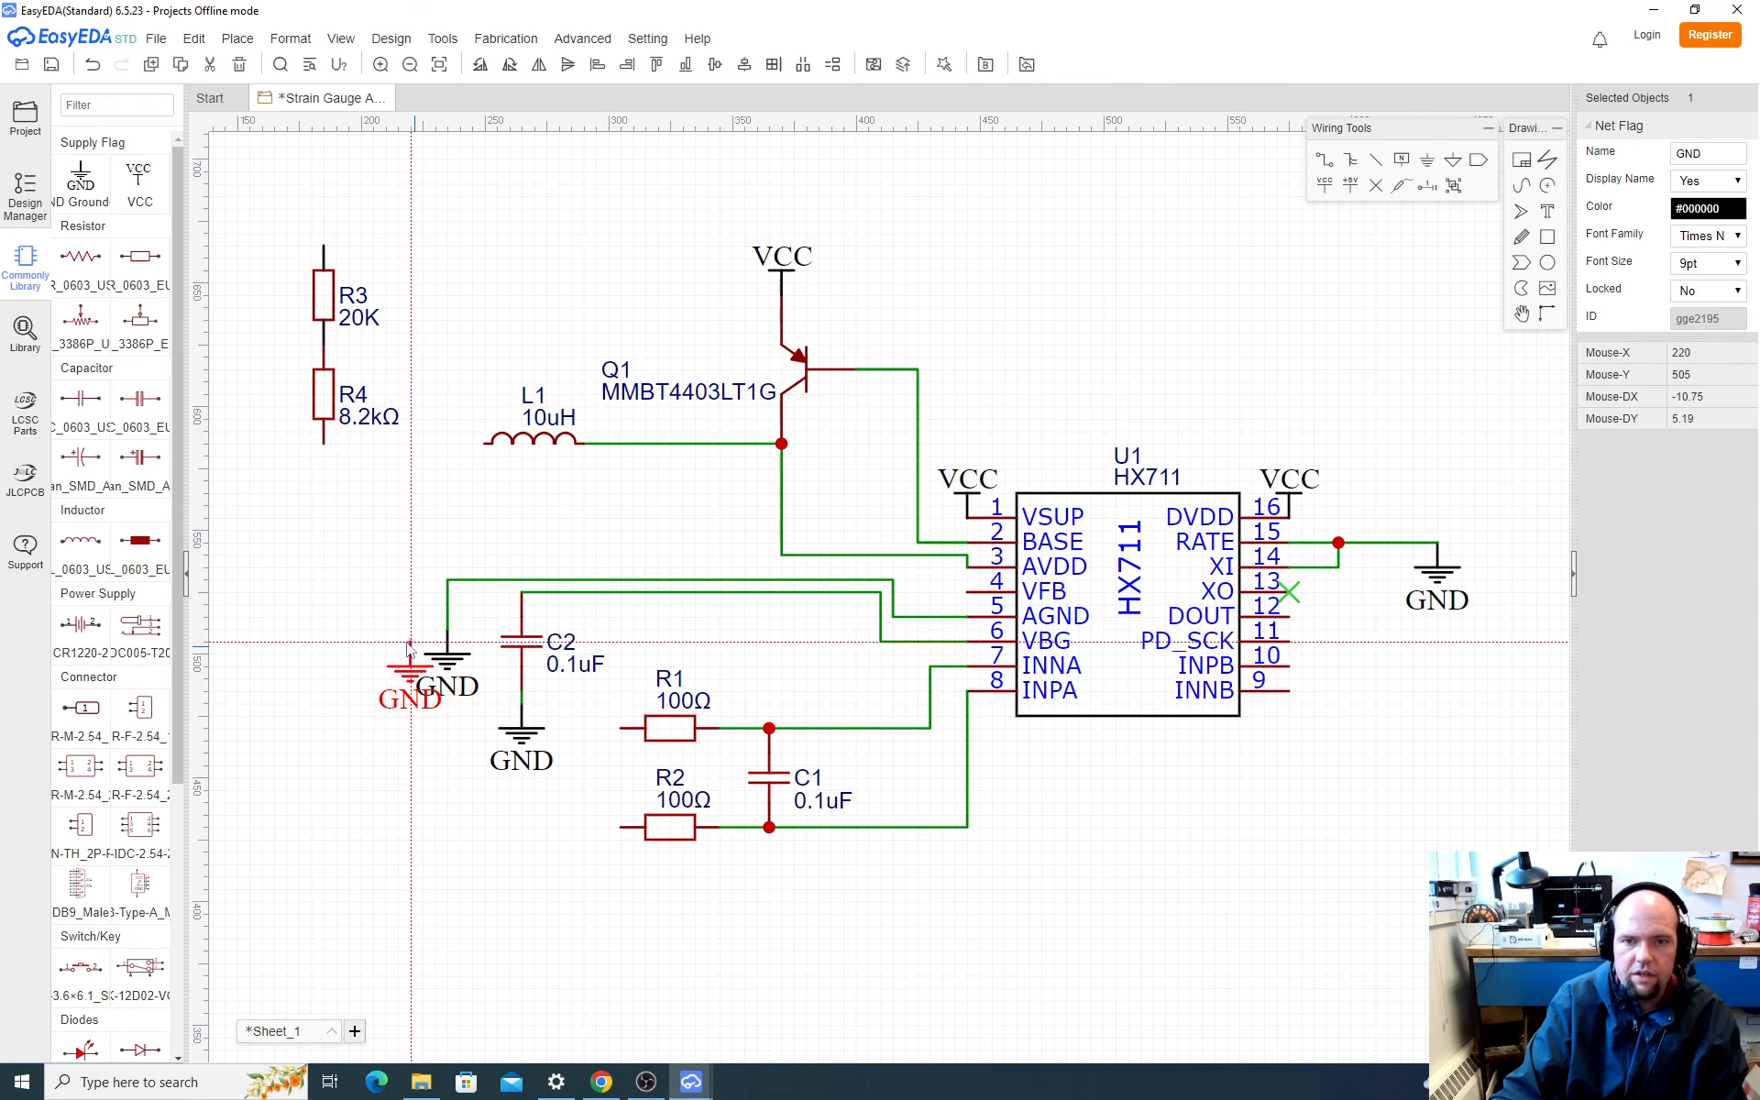
{"action": "left_click", "coordinate": [325, 449]}
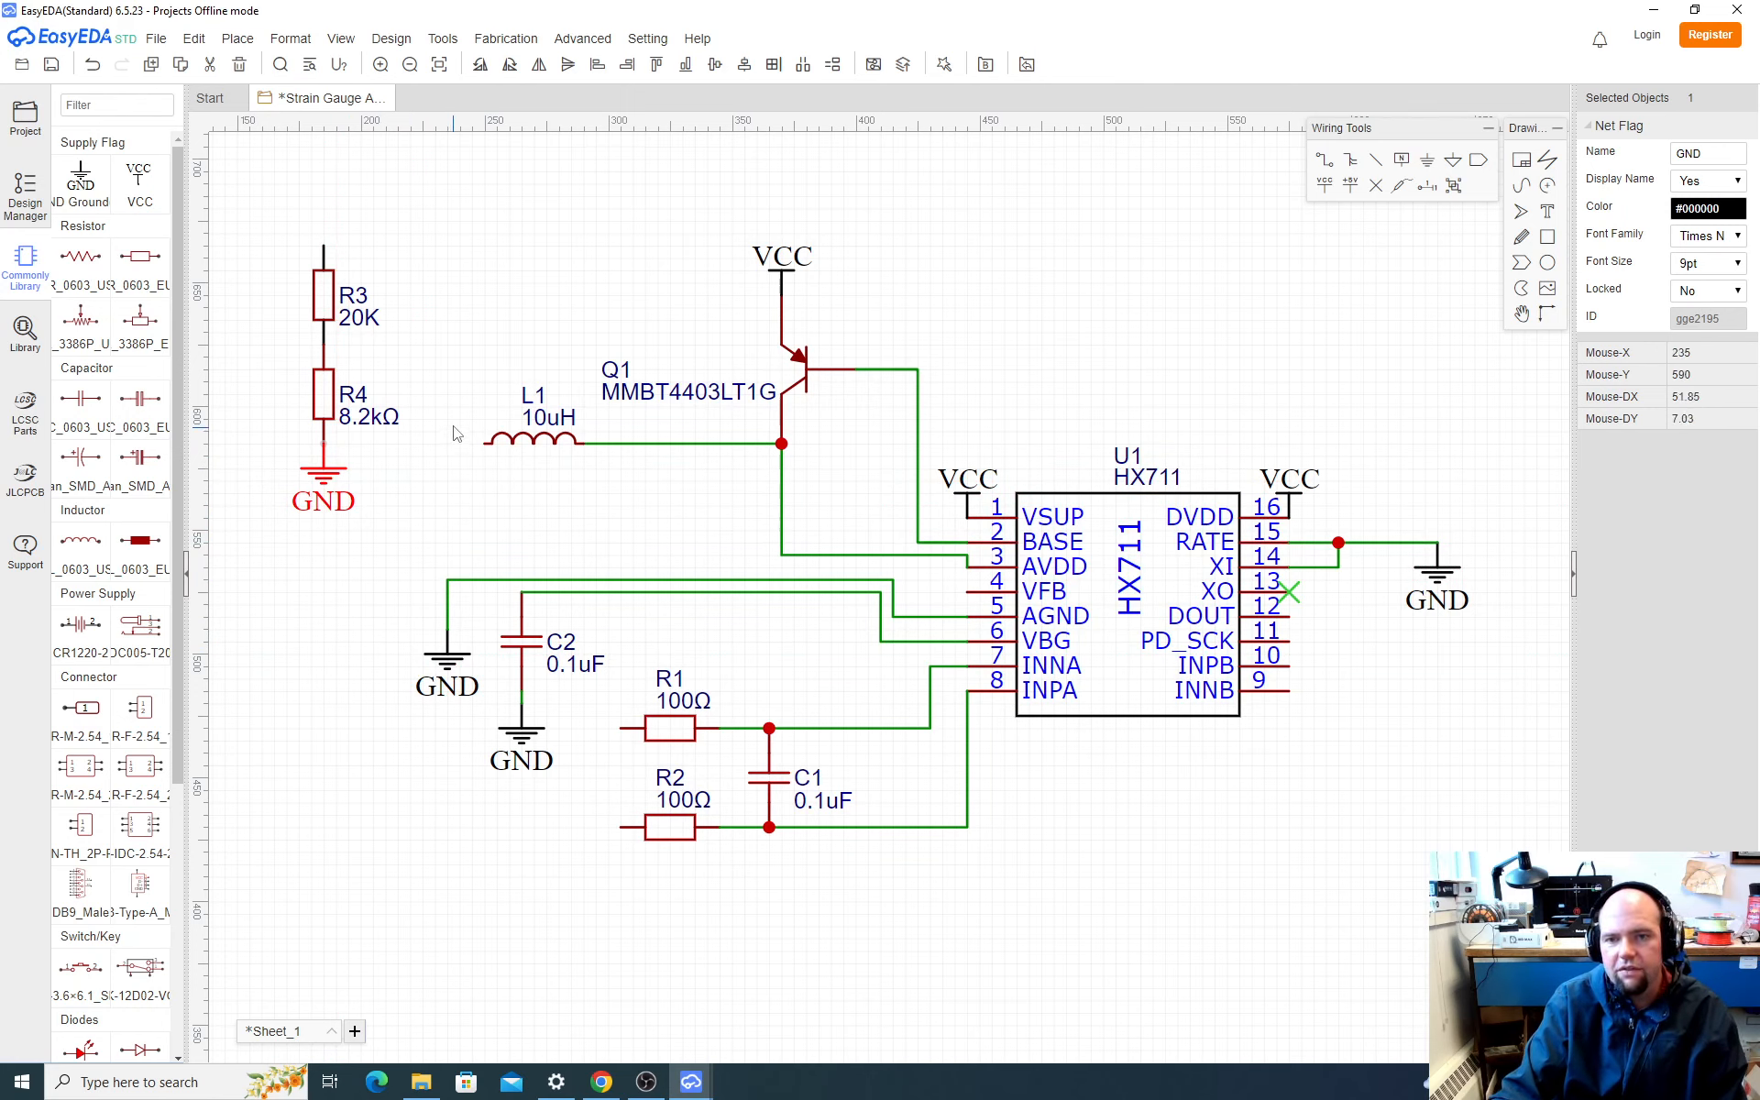
Step: Move inductor L1 into the empty area above and left of Q1 and delete the wire attached to it
{"action": "left_click_drag", "start_coordinate": [439, 374], "coordinate": [508, 196]}
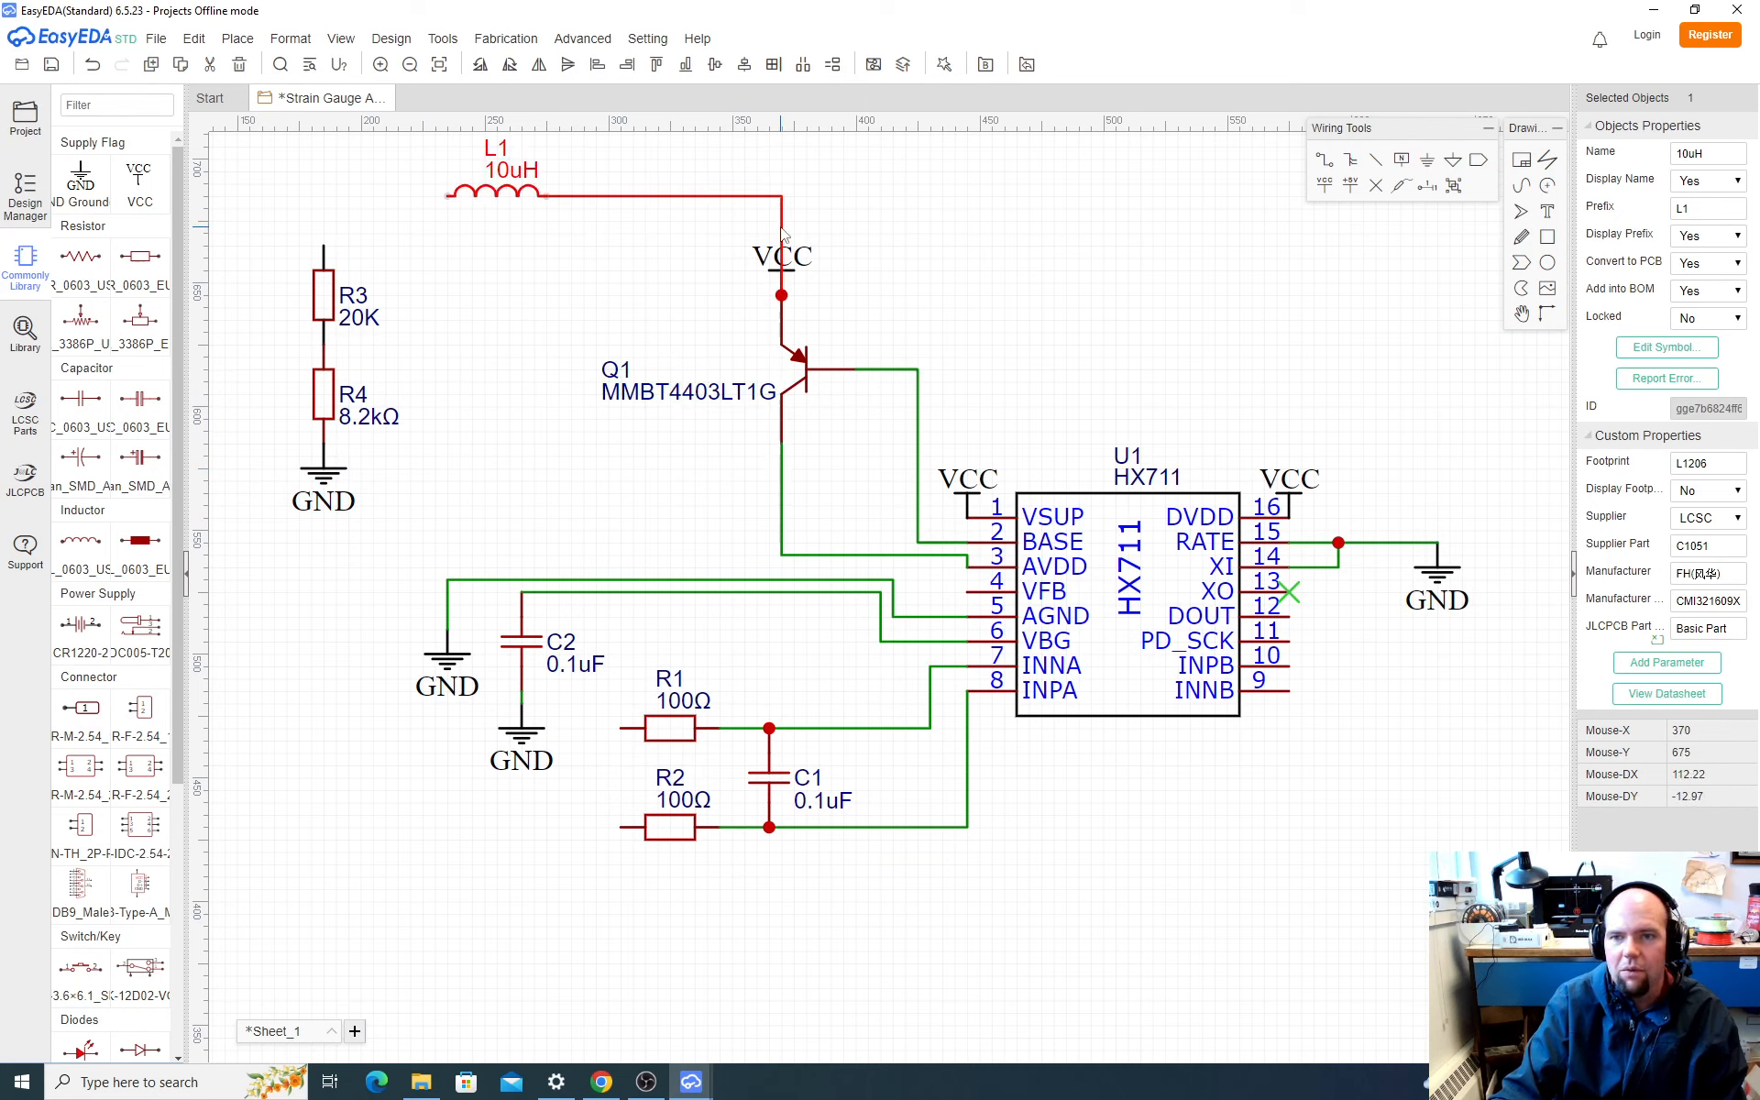
{"action": "left_click_drag", "start_coordinate": [779, 237], "coordinate": [646, 246]}
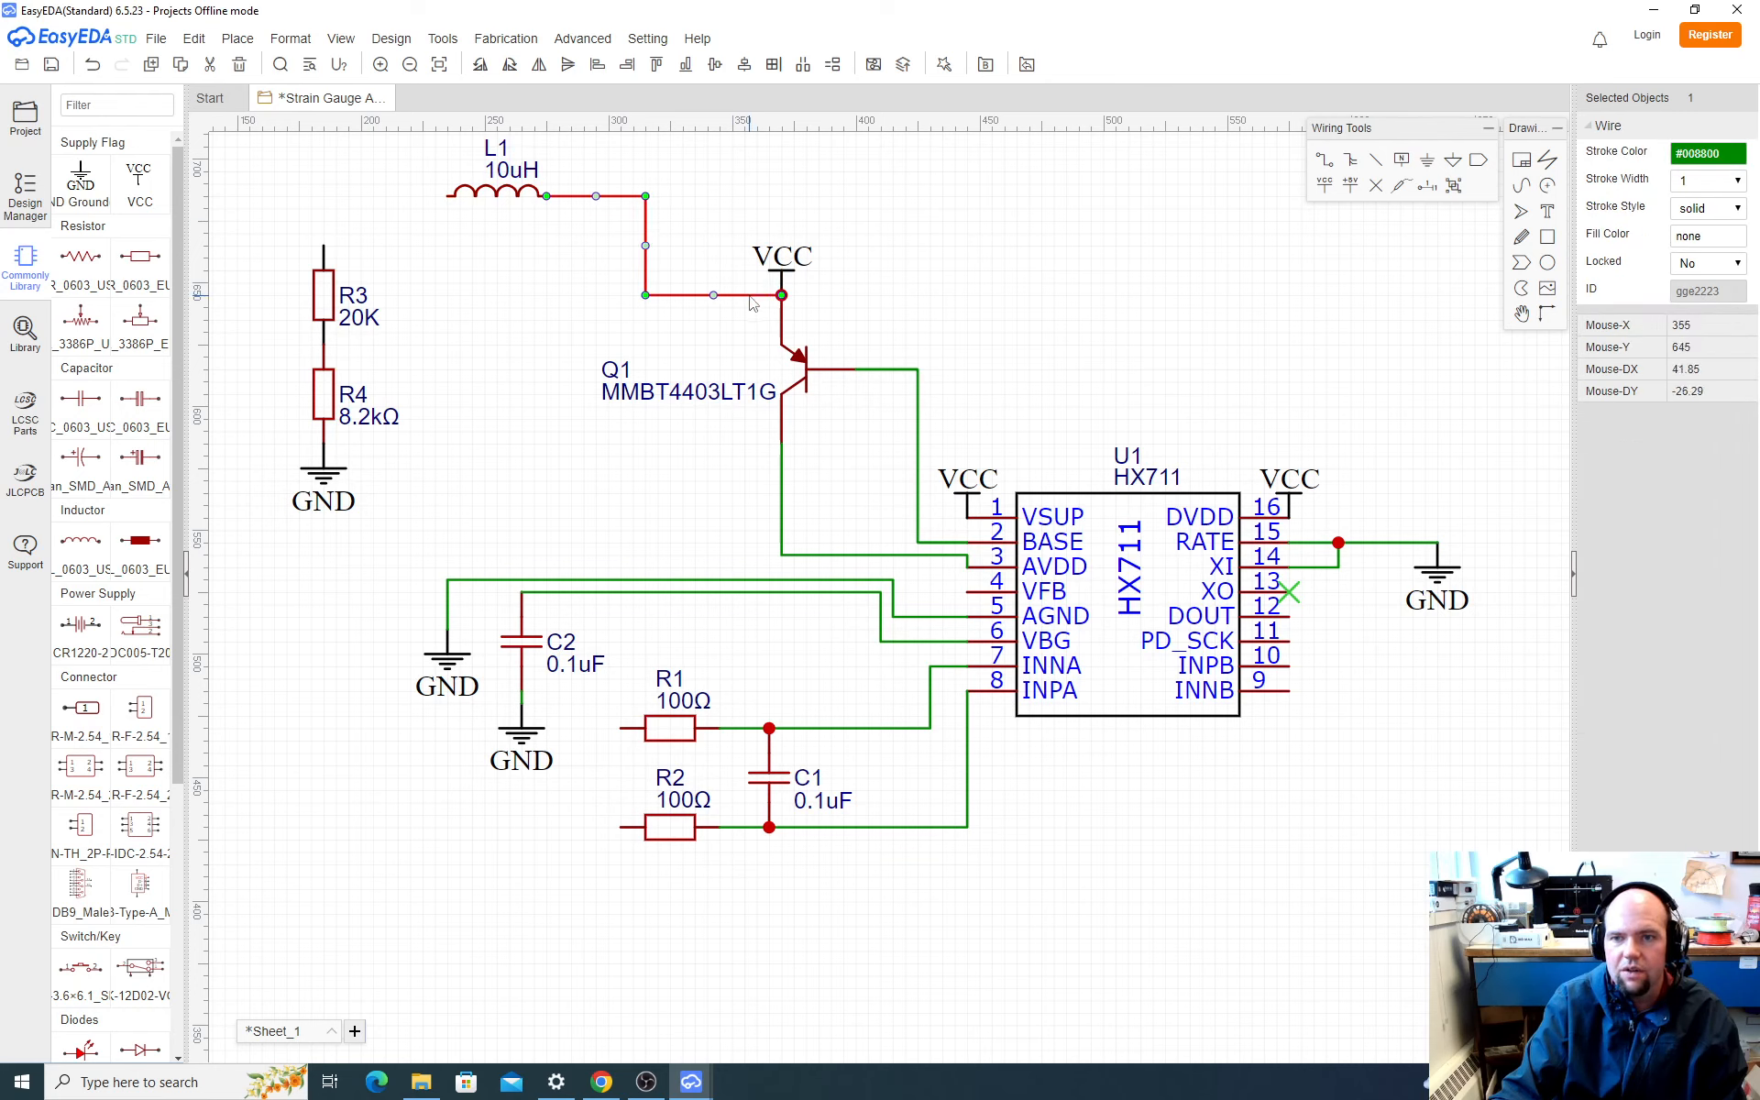
{"action": "key", "text": "Delete"}
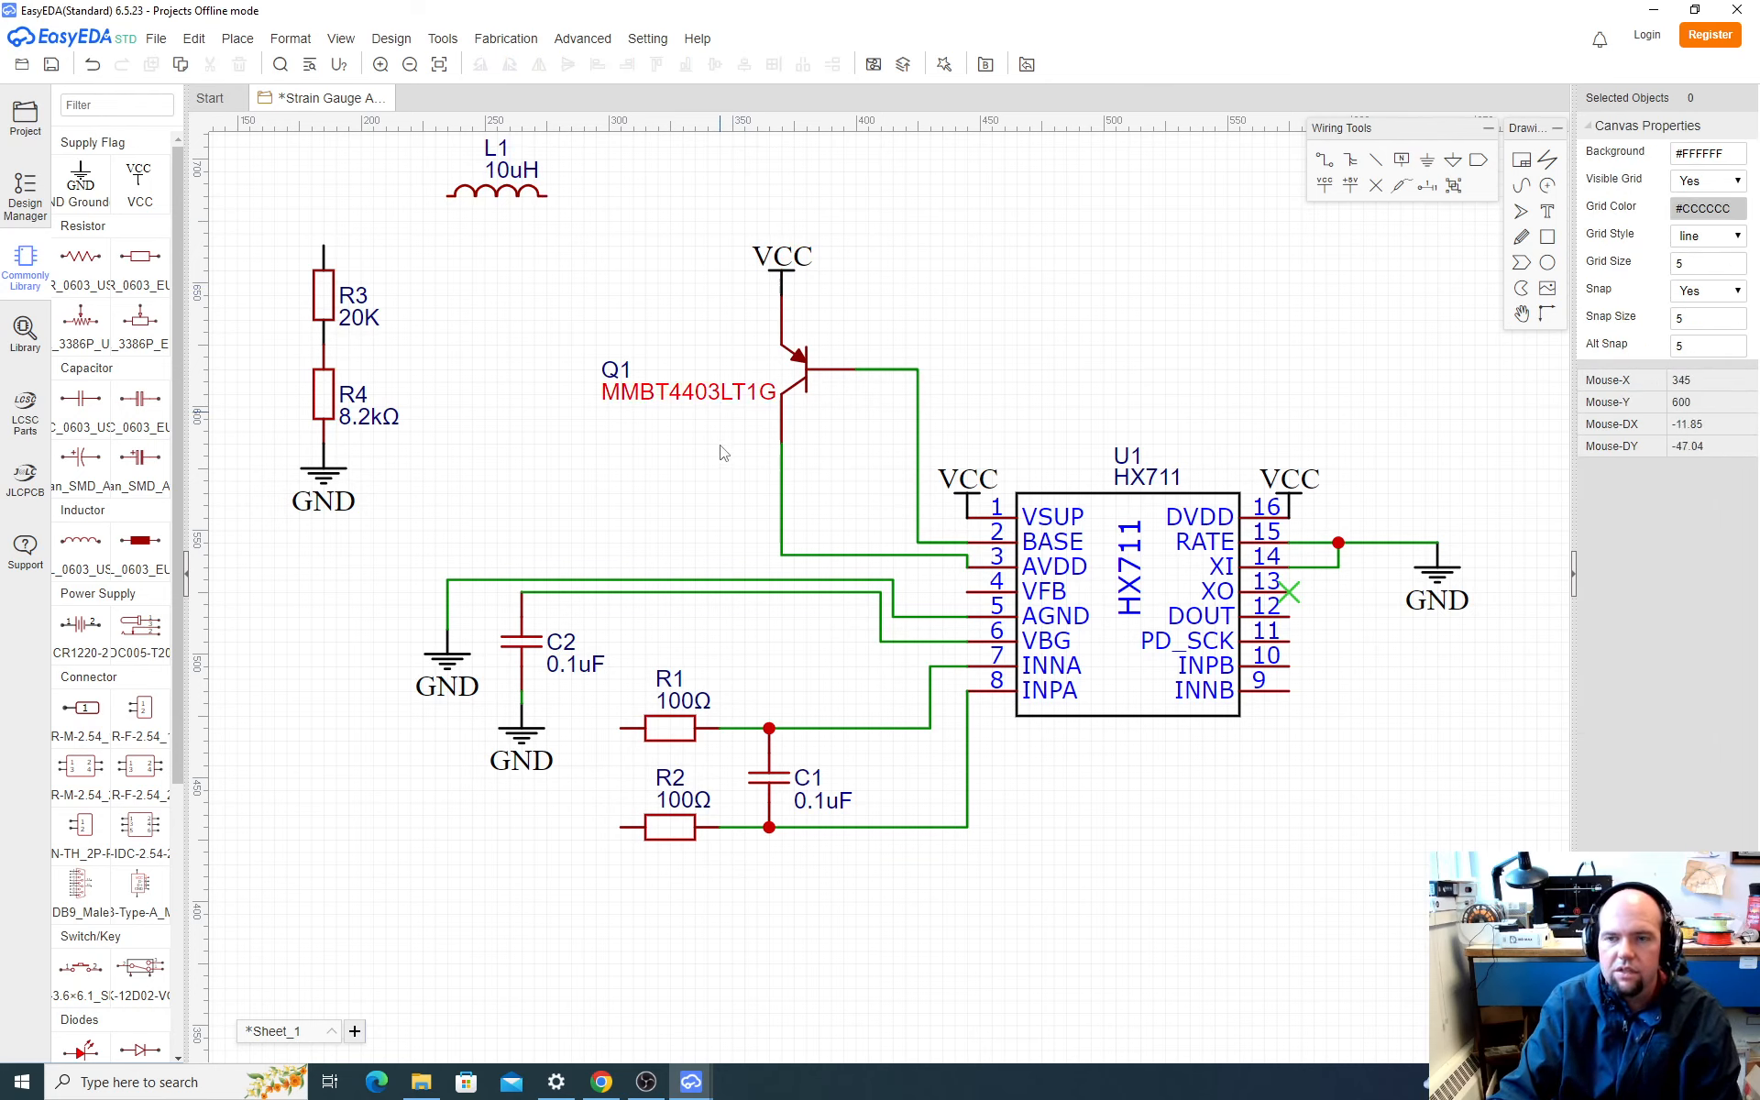
{"action": "left_click_drag", "start_coordinate": [518, 190], "coordinate": [604, 226]}
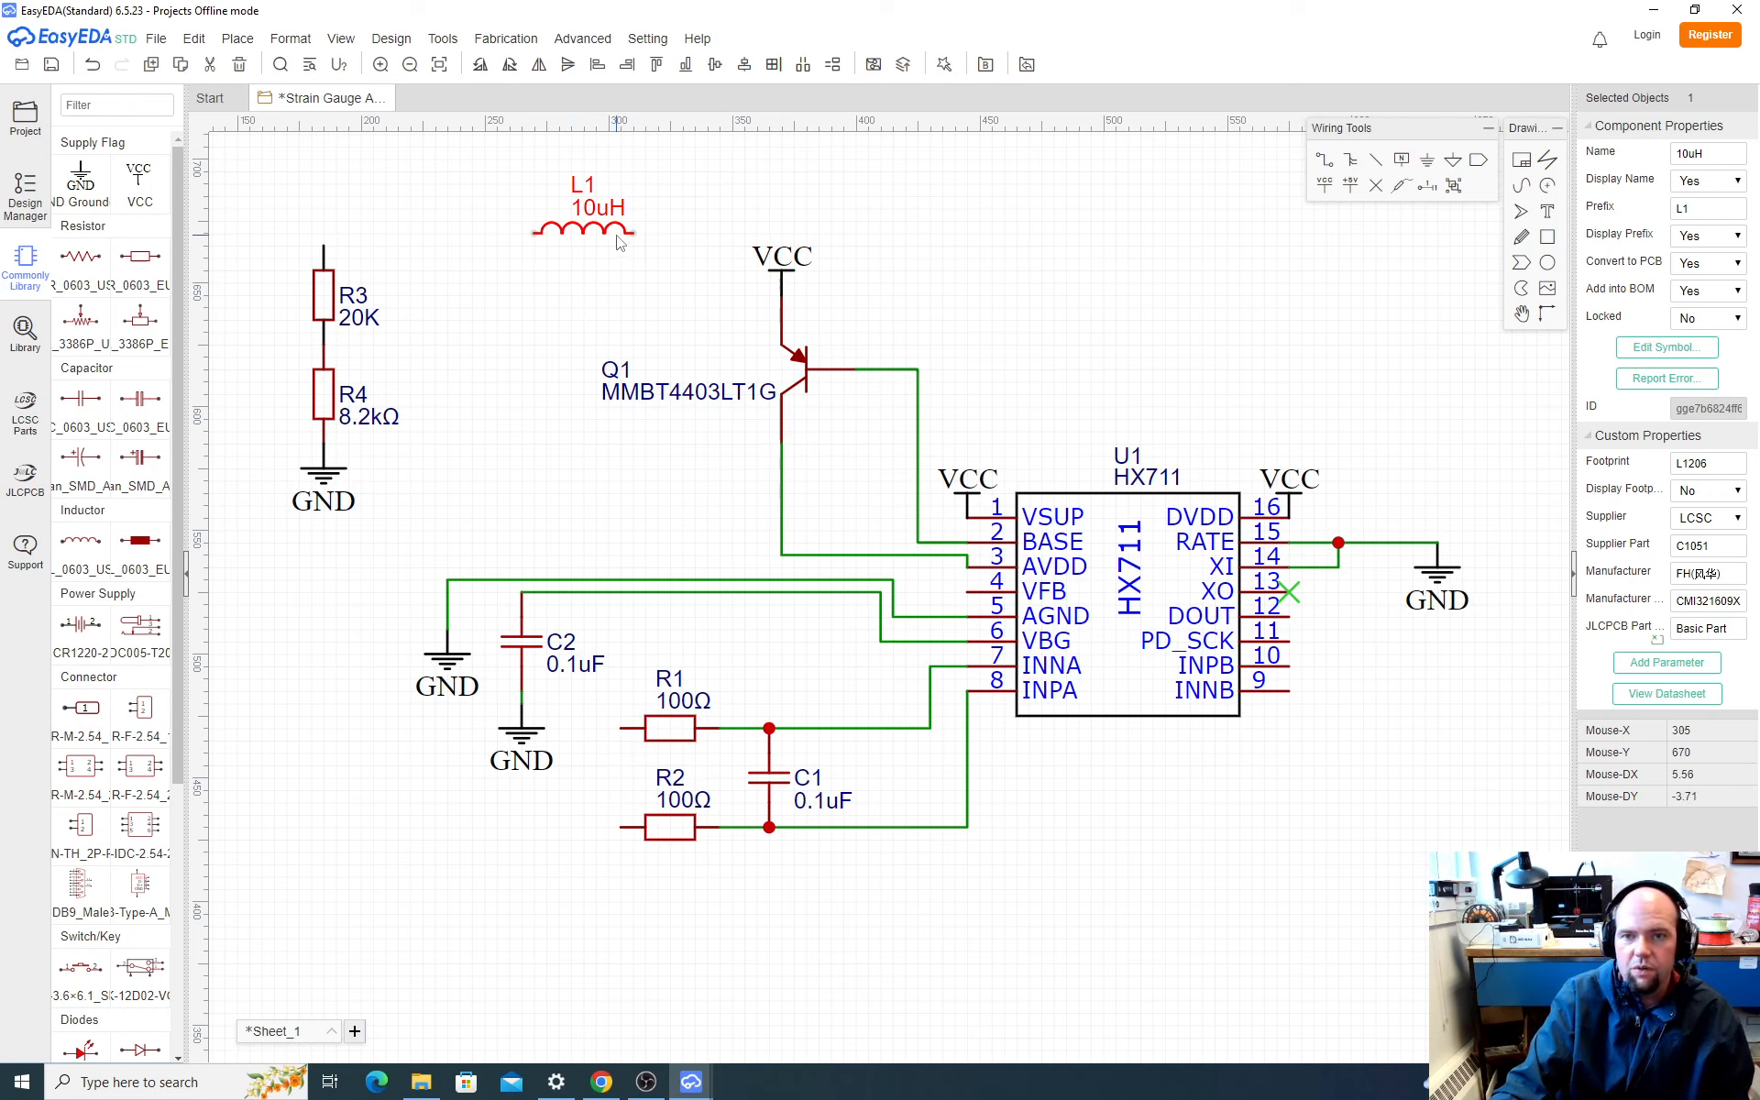
{"action": "left_click_drag", "start_coordinate": [612, 239], "coordinate": [578, 222]}
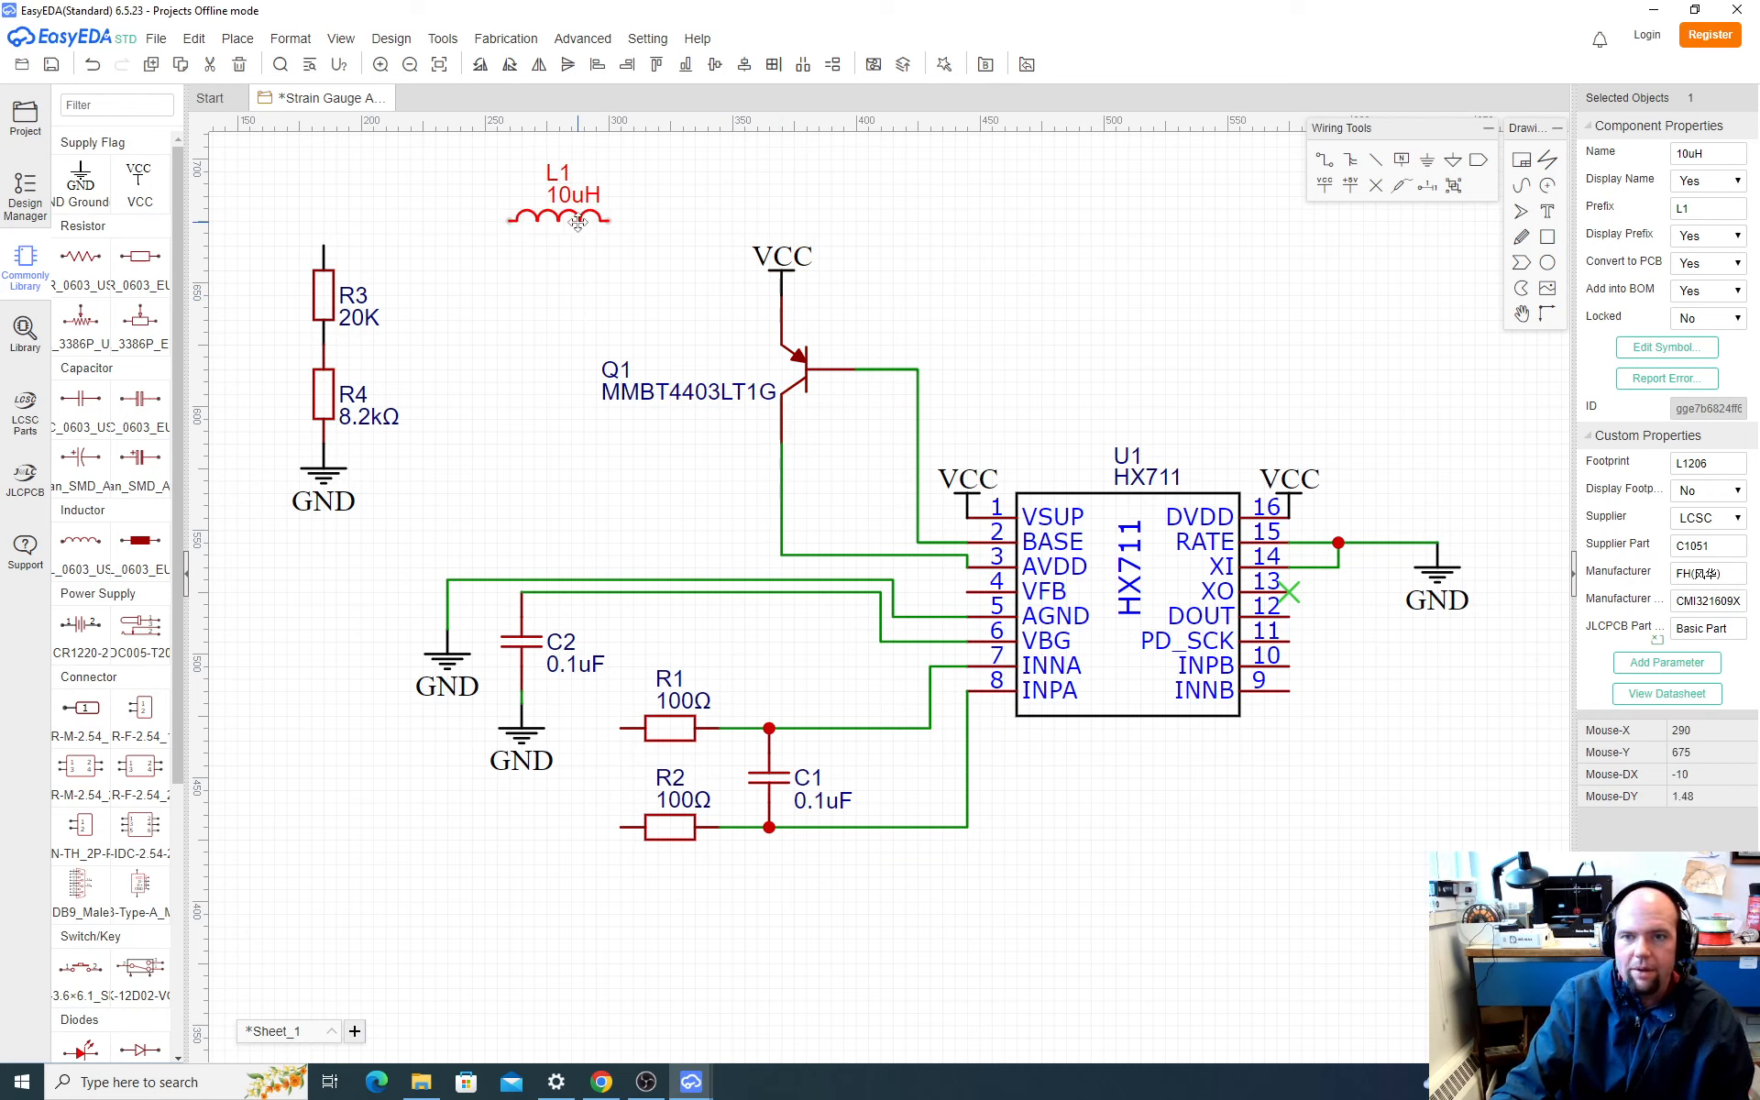
Step: Wire the collector node of Q1, which feeds AVDD, up and around to the right end of L1
{"action": "key", "text": "w"}
{"action": "left_click", "coordinate": [781, 444]}
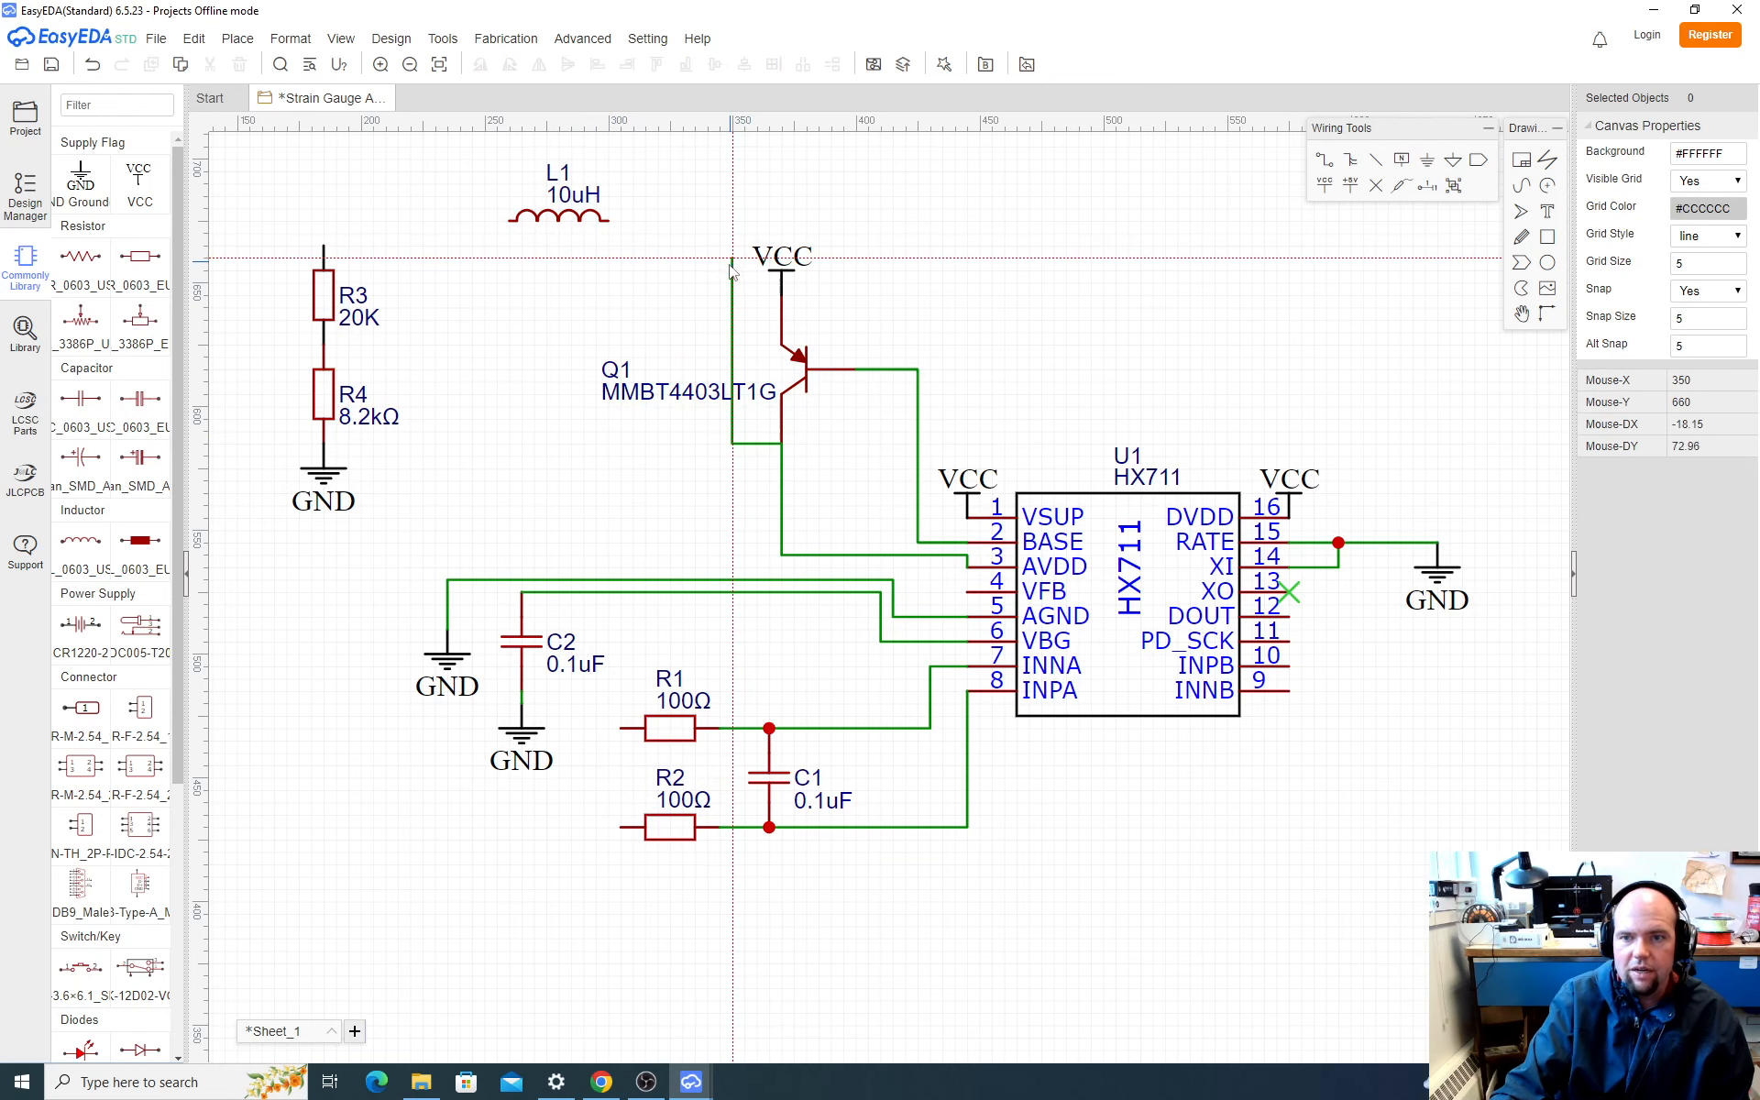
{"action": "left_click", "coordinate": [725, 227]}
{"action": "left_click", "coordinate": [613, 226]}
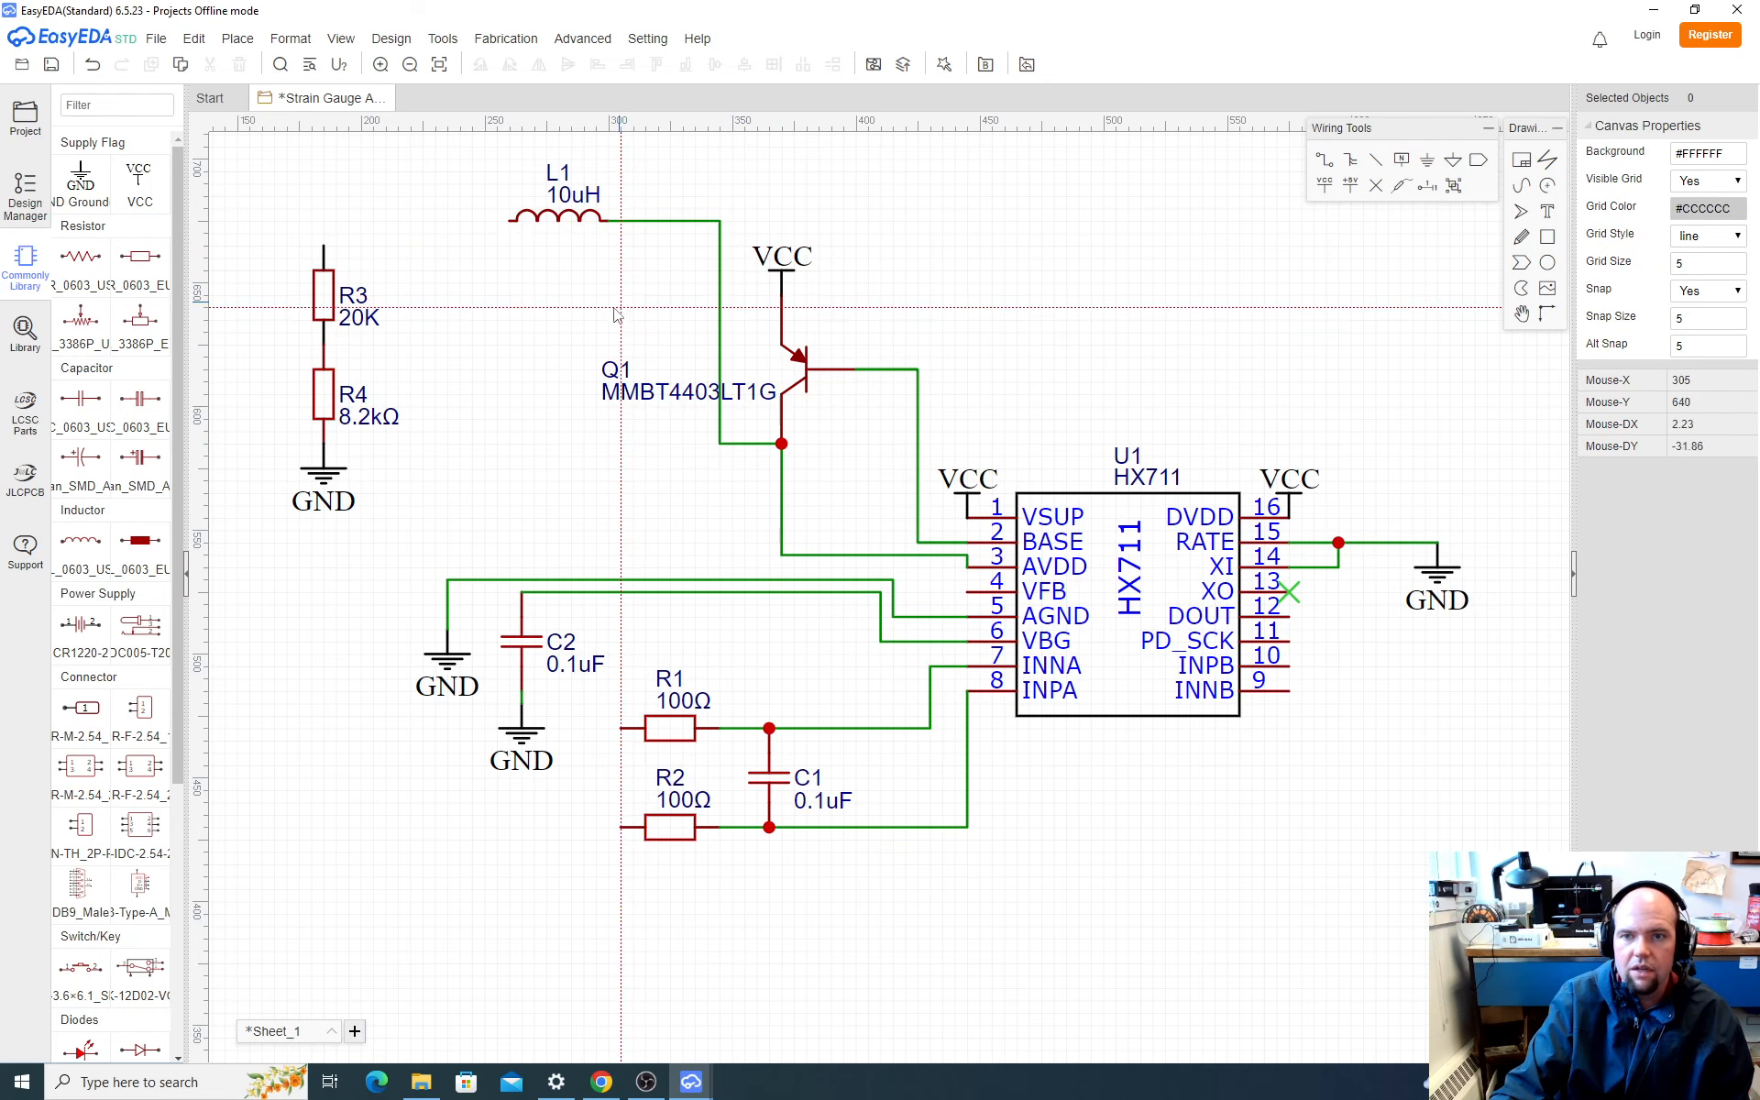
{"action": "key", "text": "Escape"}
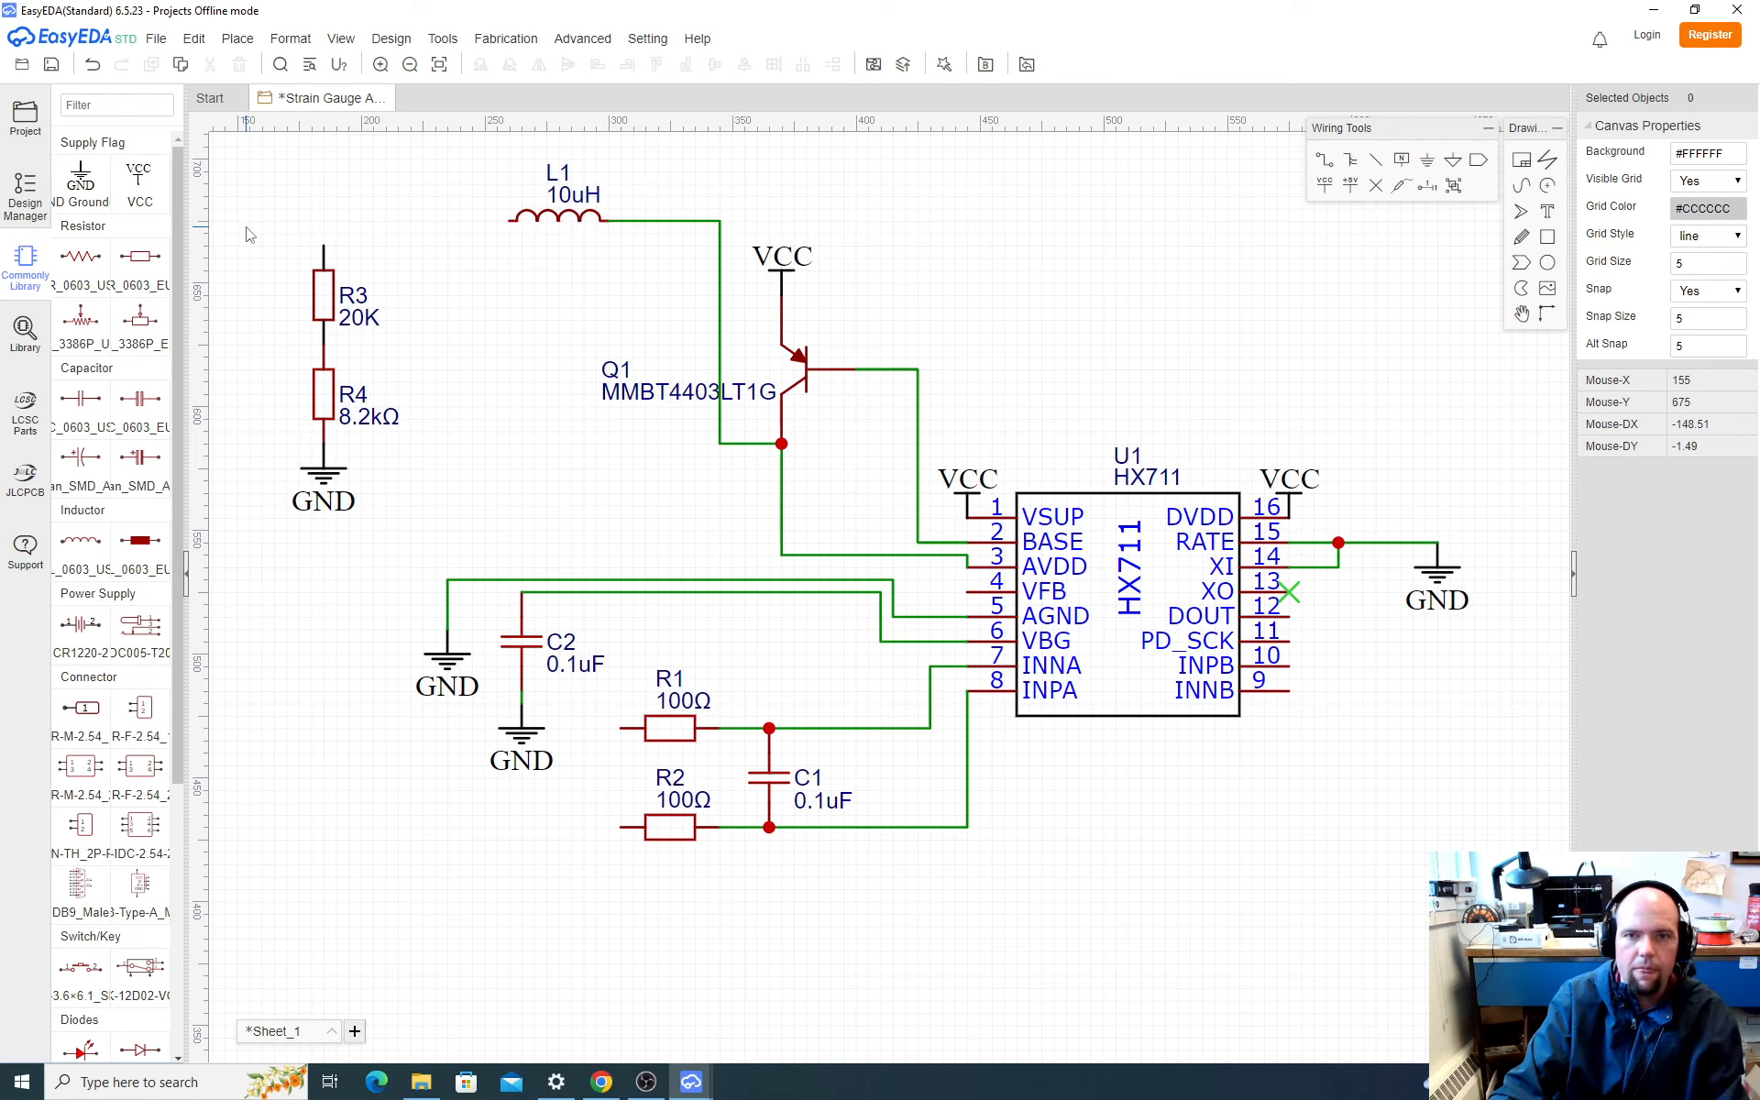
Step: Move R3, R4 and their GND flag together so that R3's upper end connects to the right end of L1
{"action": "left_click_drag", "start_coordinate": [246, 227], "coordinate": [398, 564]}
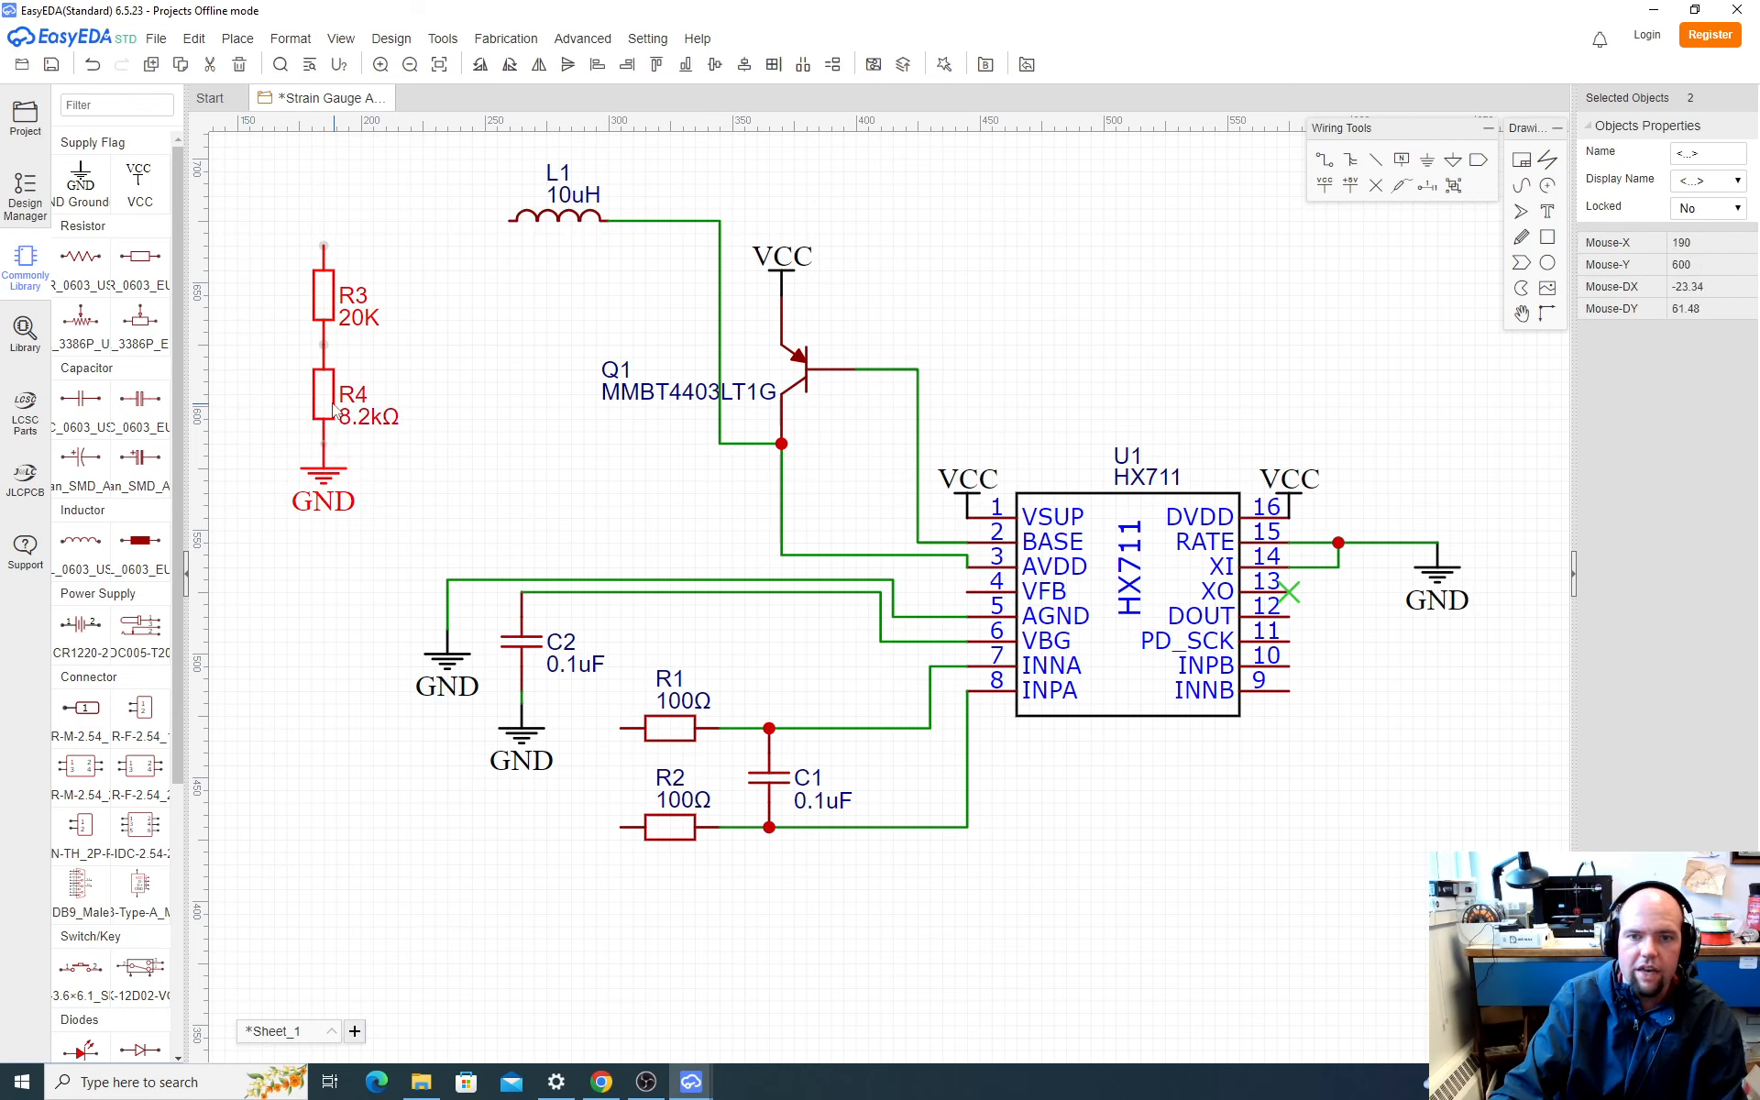
{"action": "left_click_drag", "start_coordinate": [239, 215], "coordinate": [469, 584]}
{"action": "left_click_drag", "start_coordinate": [330, 401], "coordinate": [611, 375]}
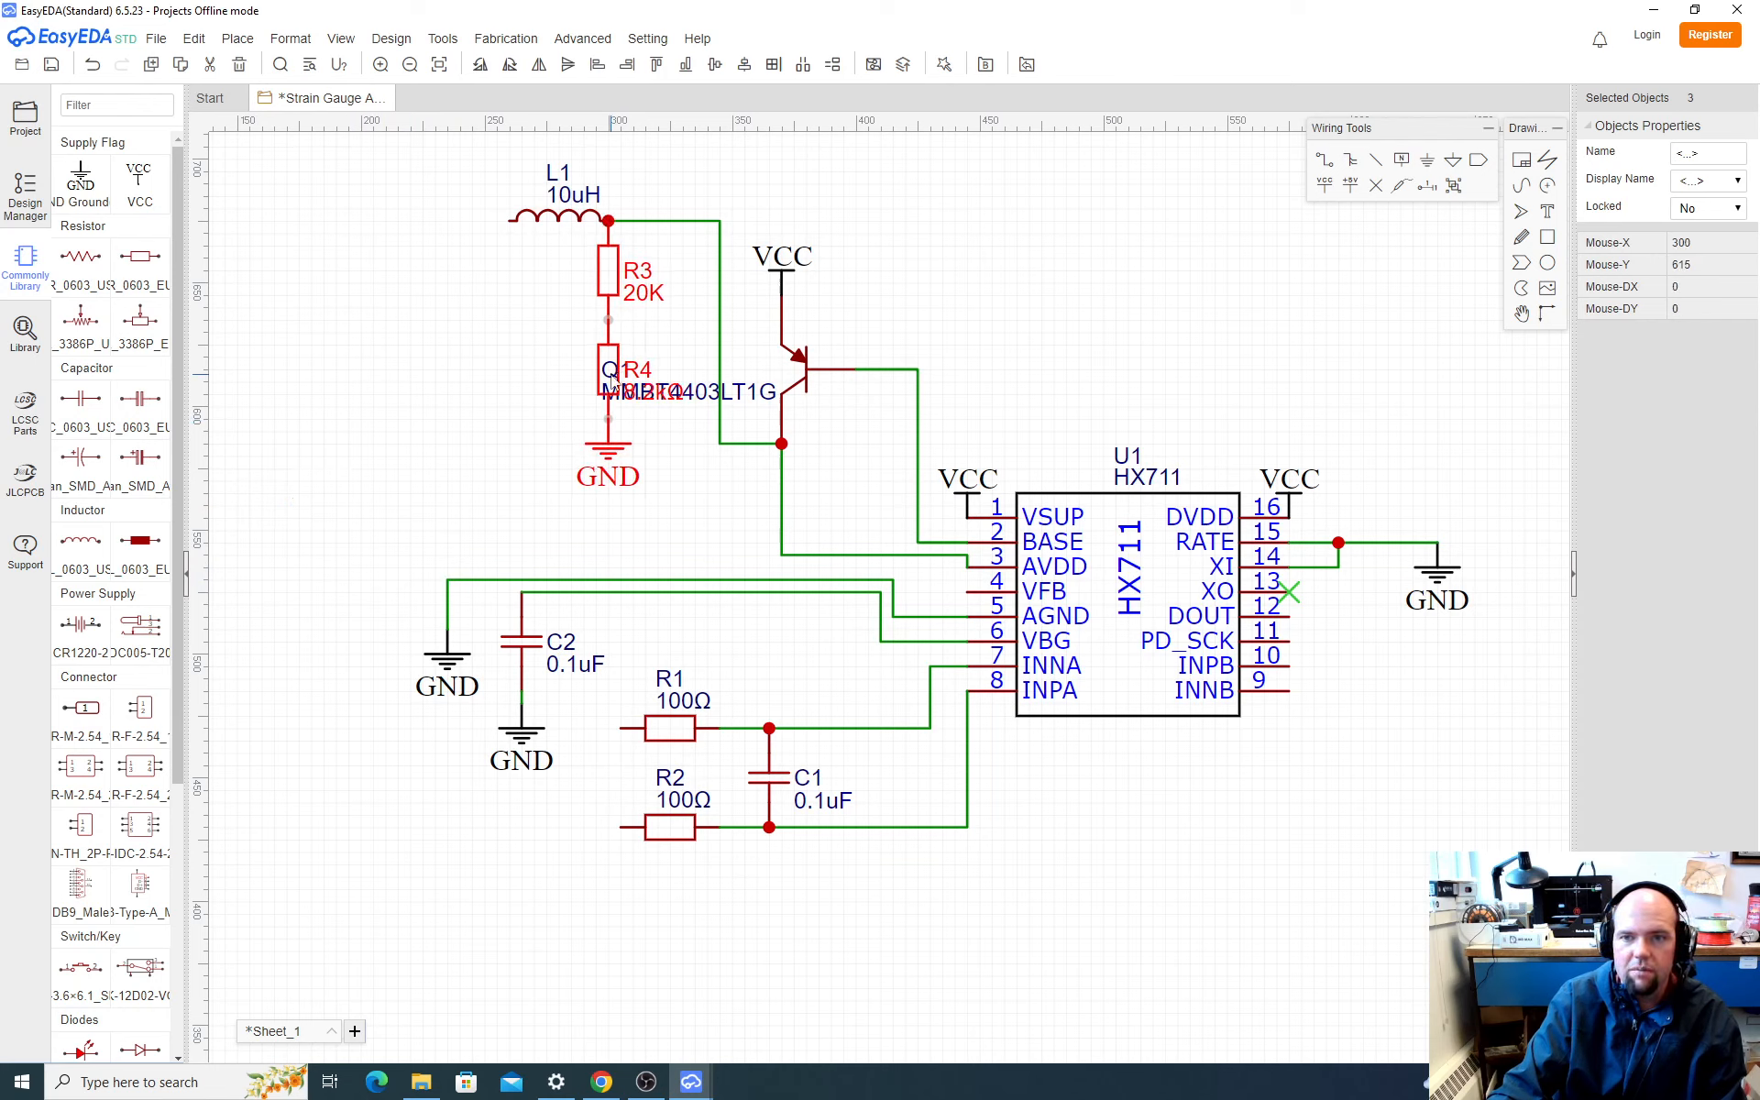
{"action": "left_click", "coordinate": [693, 556]}
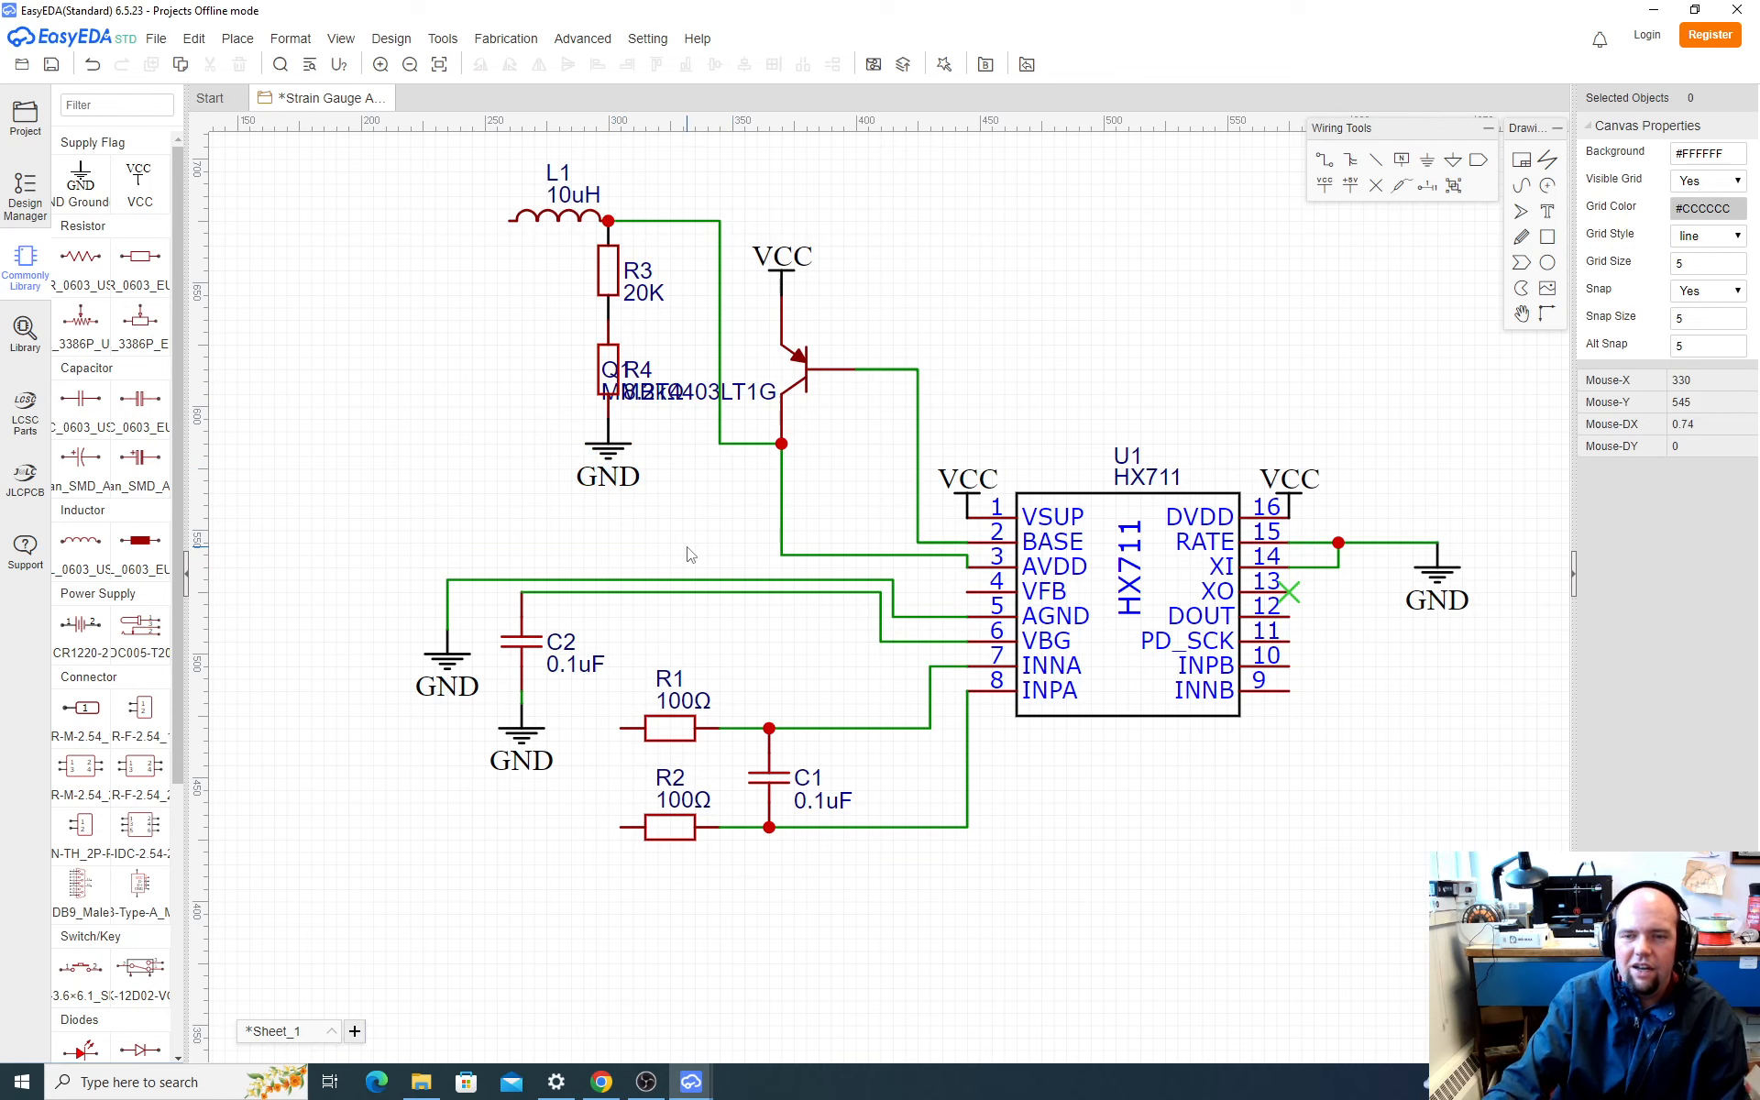
Step: Move Q1's MMBT4403LT1G name label off R4 to the free space just above and right of the transistor
{"action": "left_click", "coordinate": [699, 401]}
{"action": "left_click_drag", "start_coordinate": [699, 403], "coordinate": [890, 331]}
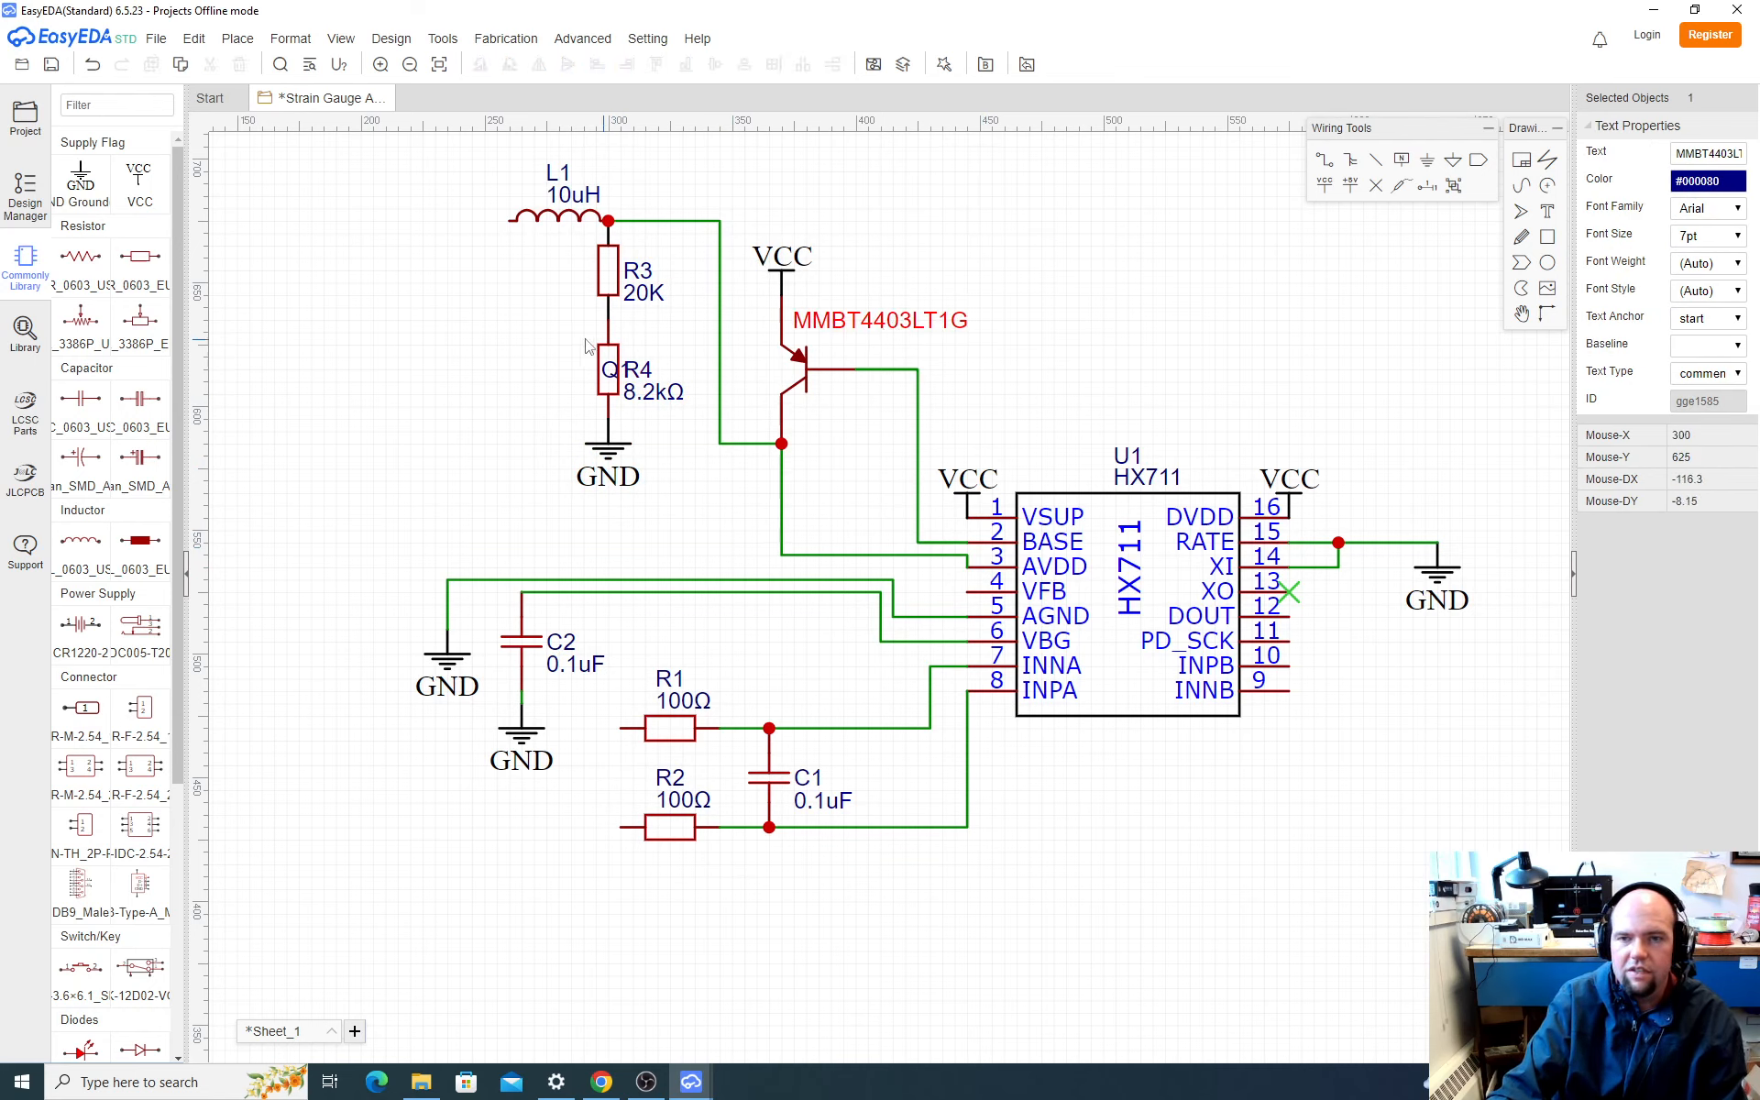
{"action": "left_click", "coordinate": [606, 378]}
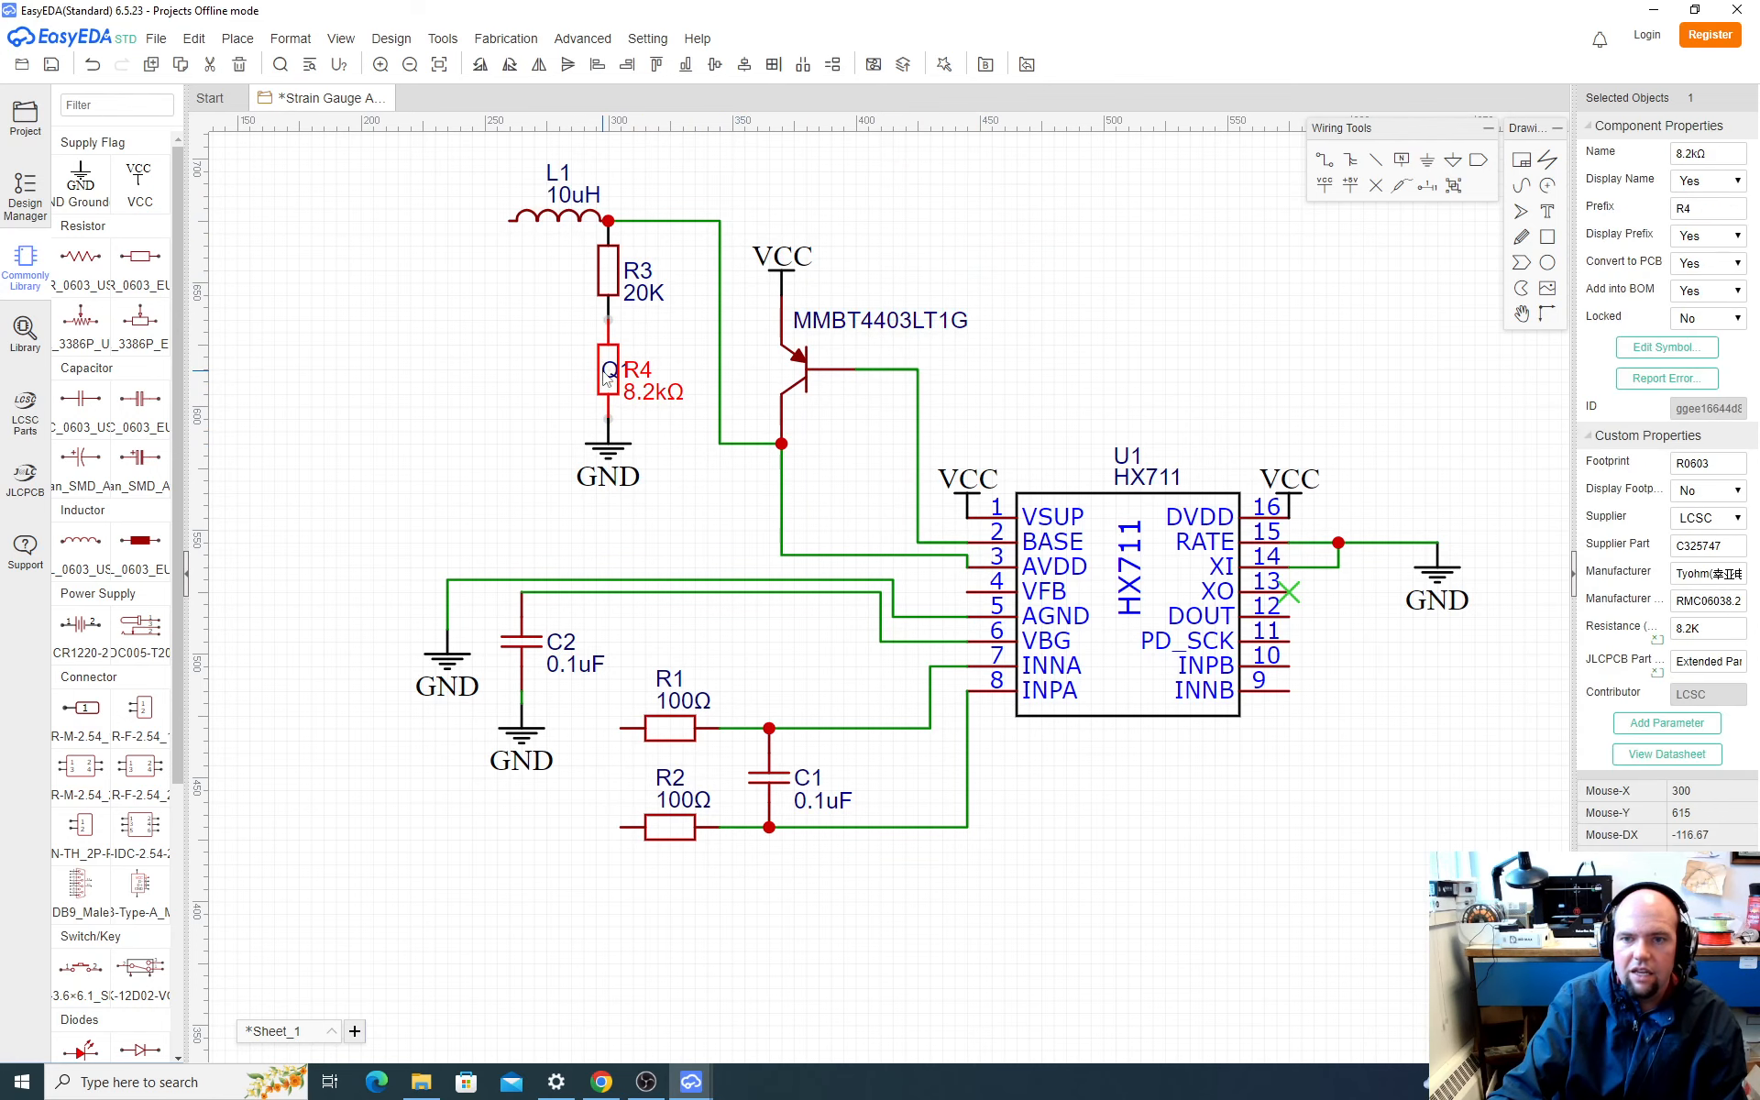
{"action": "left_click", "coordinate": [680, 368]}
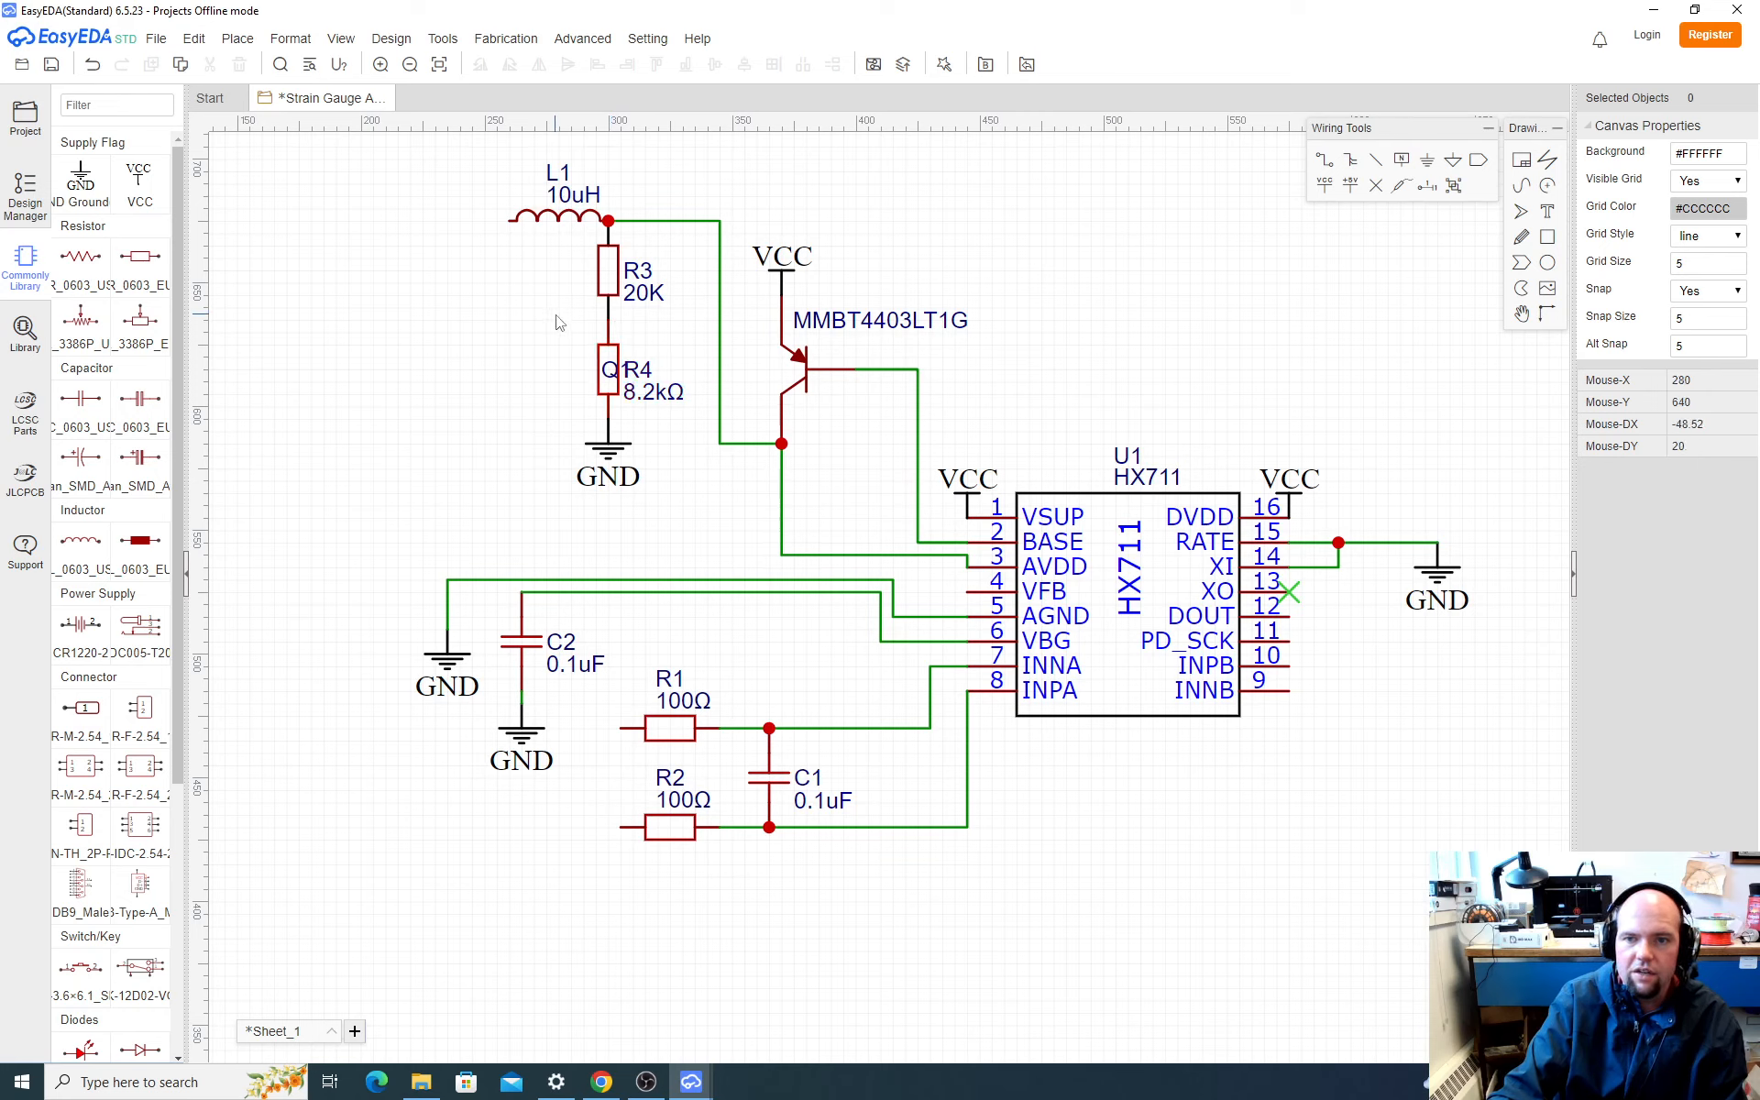
Step: Wire the junction between R3 and R4 down and across to the VFB pin of U1
{"action": "key", "text": "w"}
{"action": "left_click", "coordinate": [608, 319]}
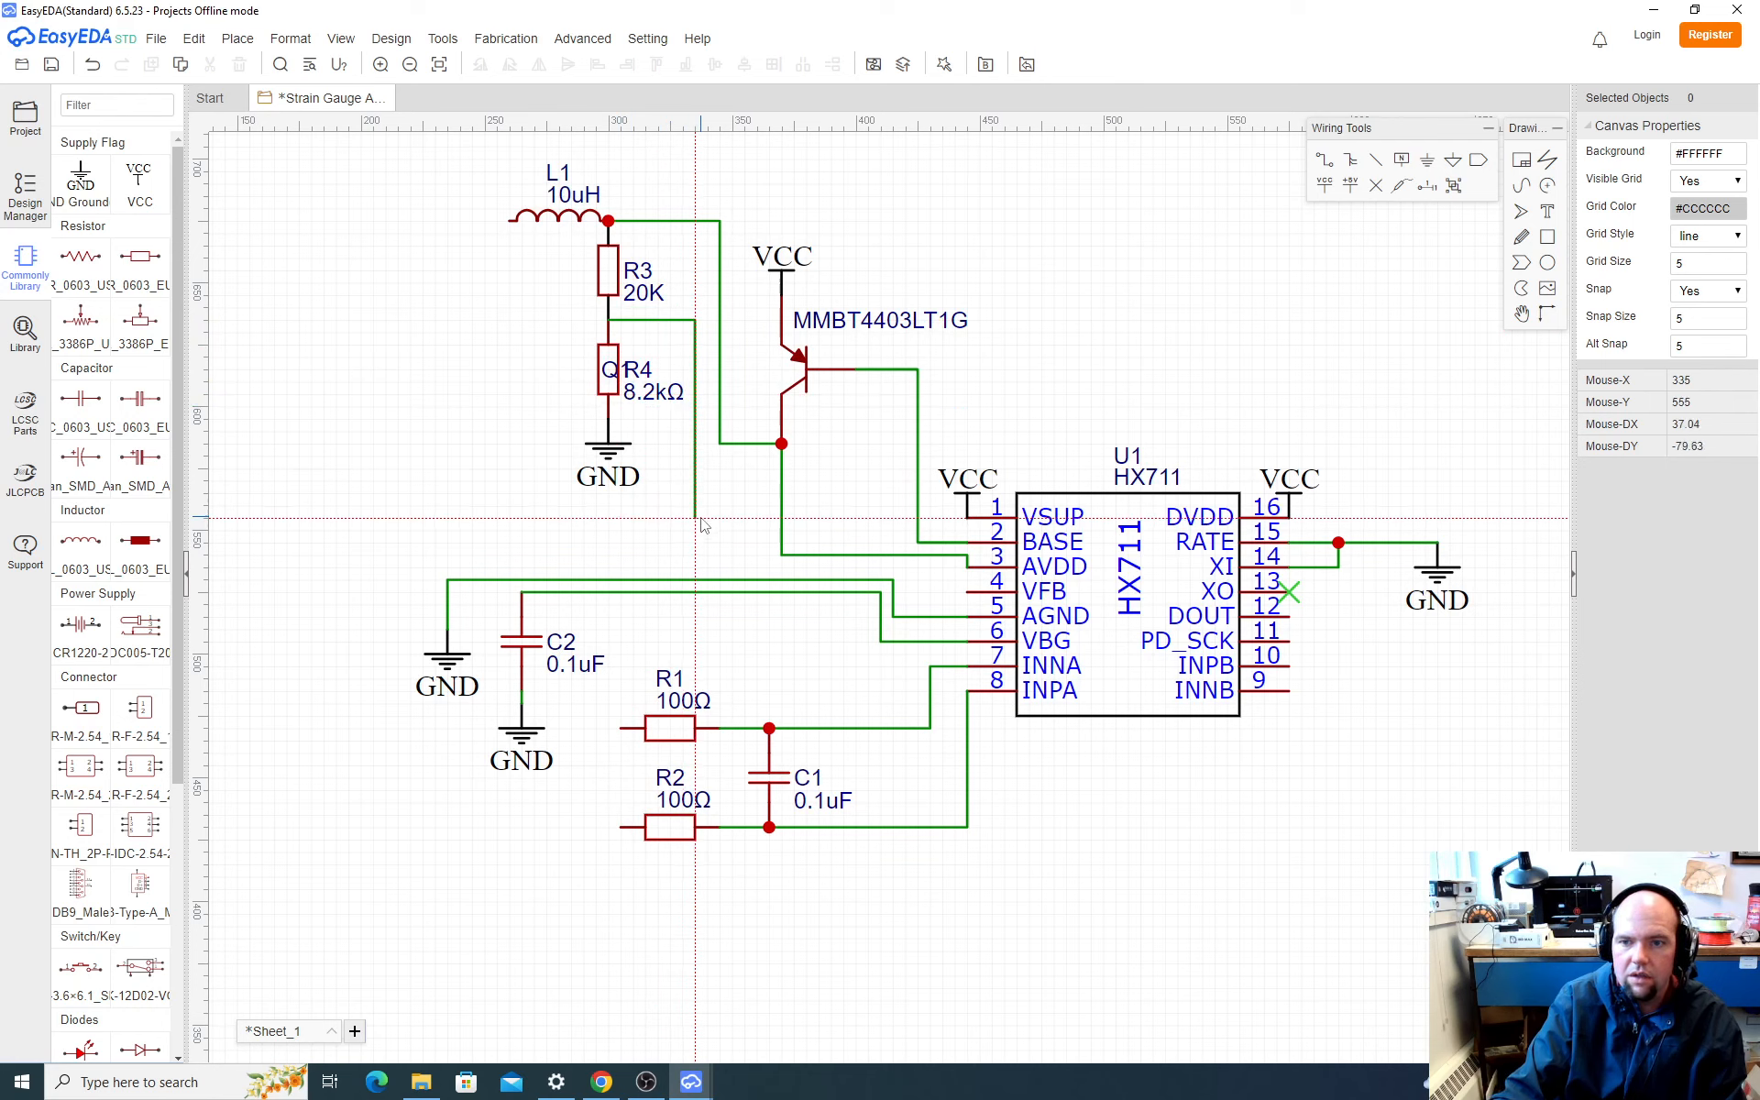
{"action": "left_click", "coordinate": [696, 567]}
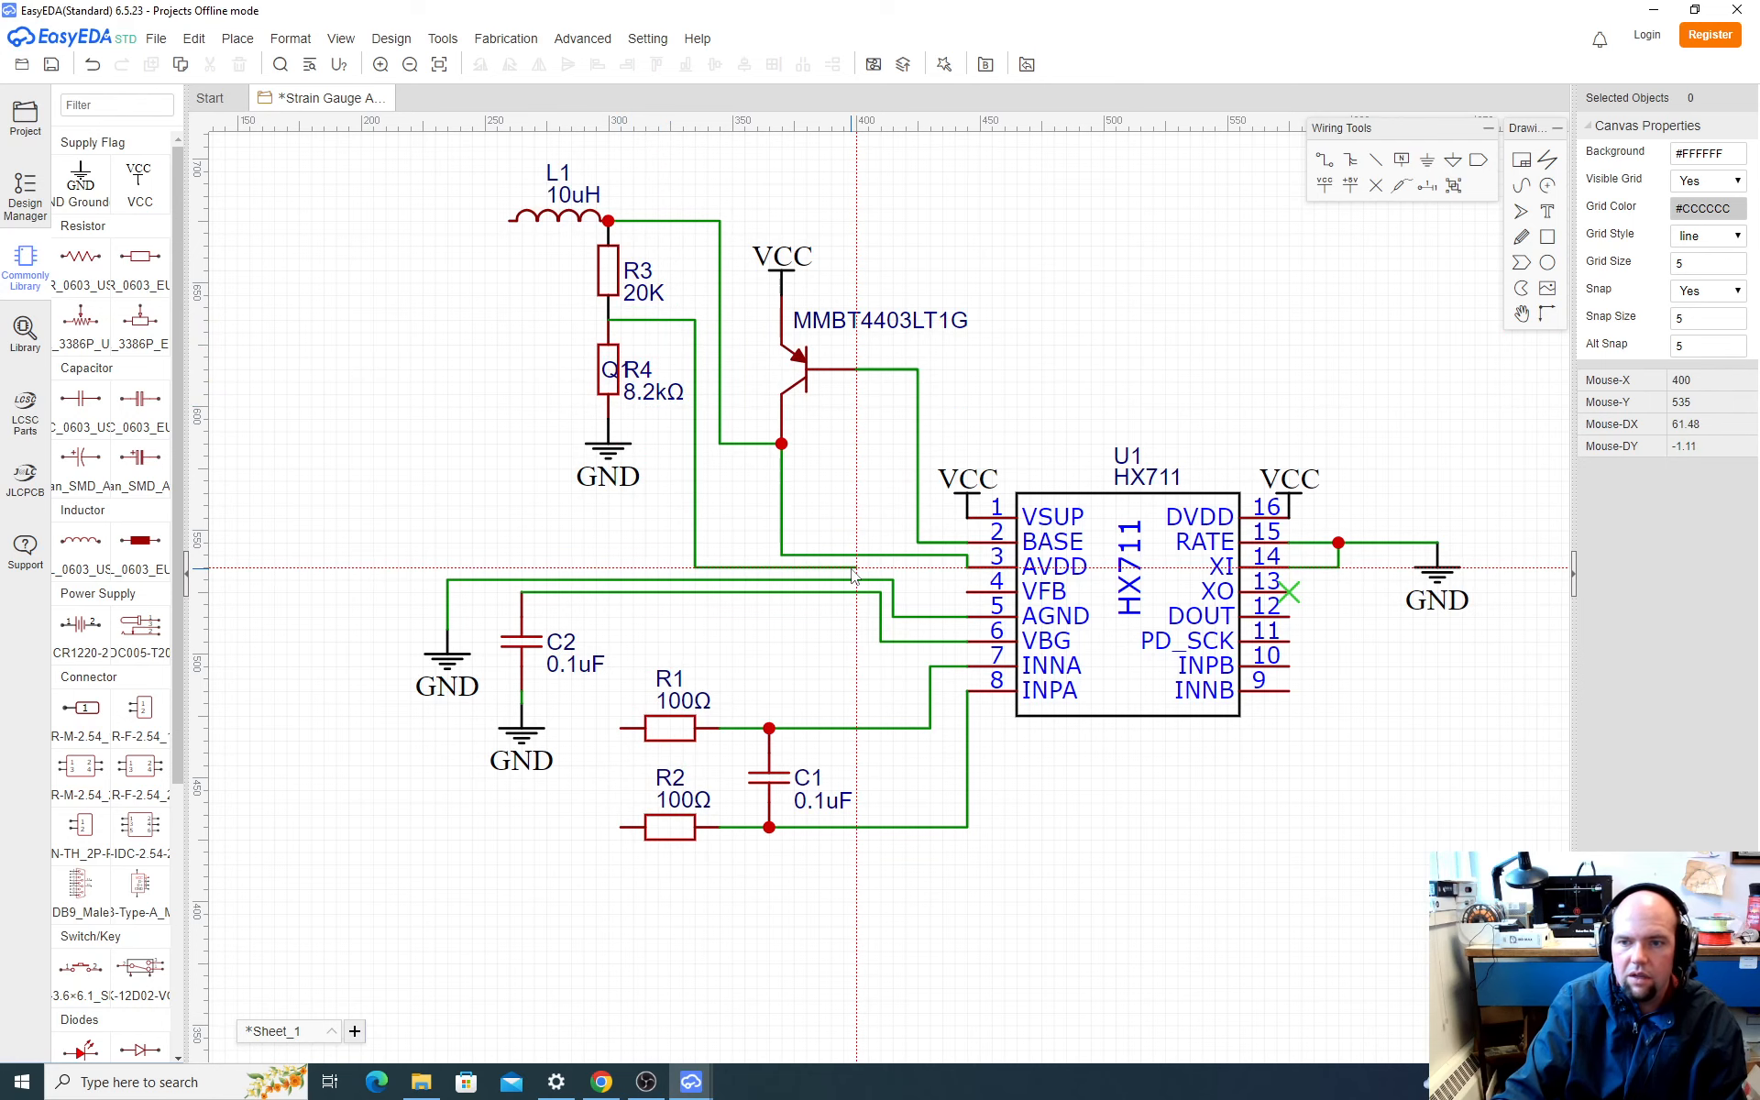
{"action": "left_click", "coordinate": [968, 592]}
{"action": "key", "text": "Escape"}
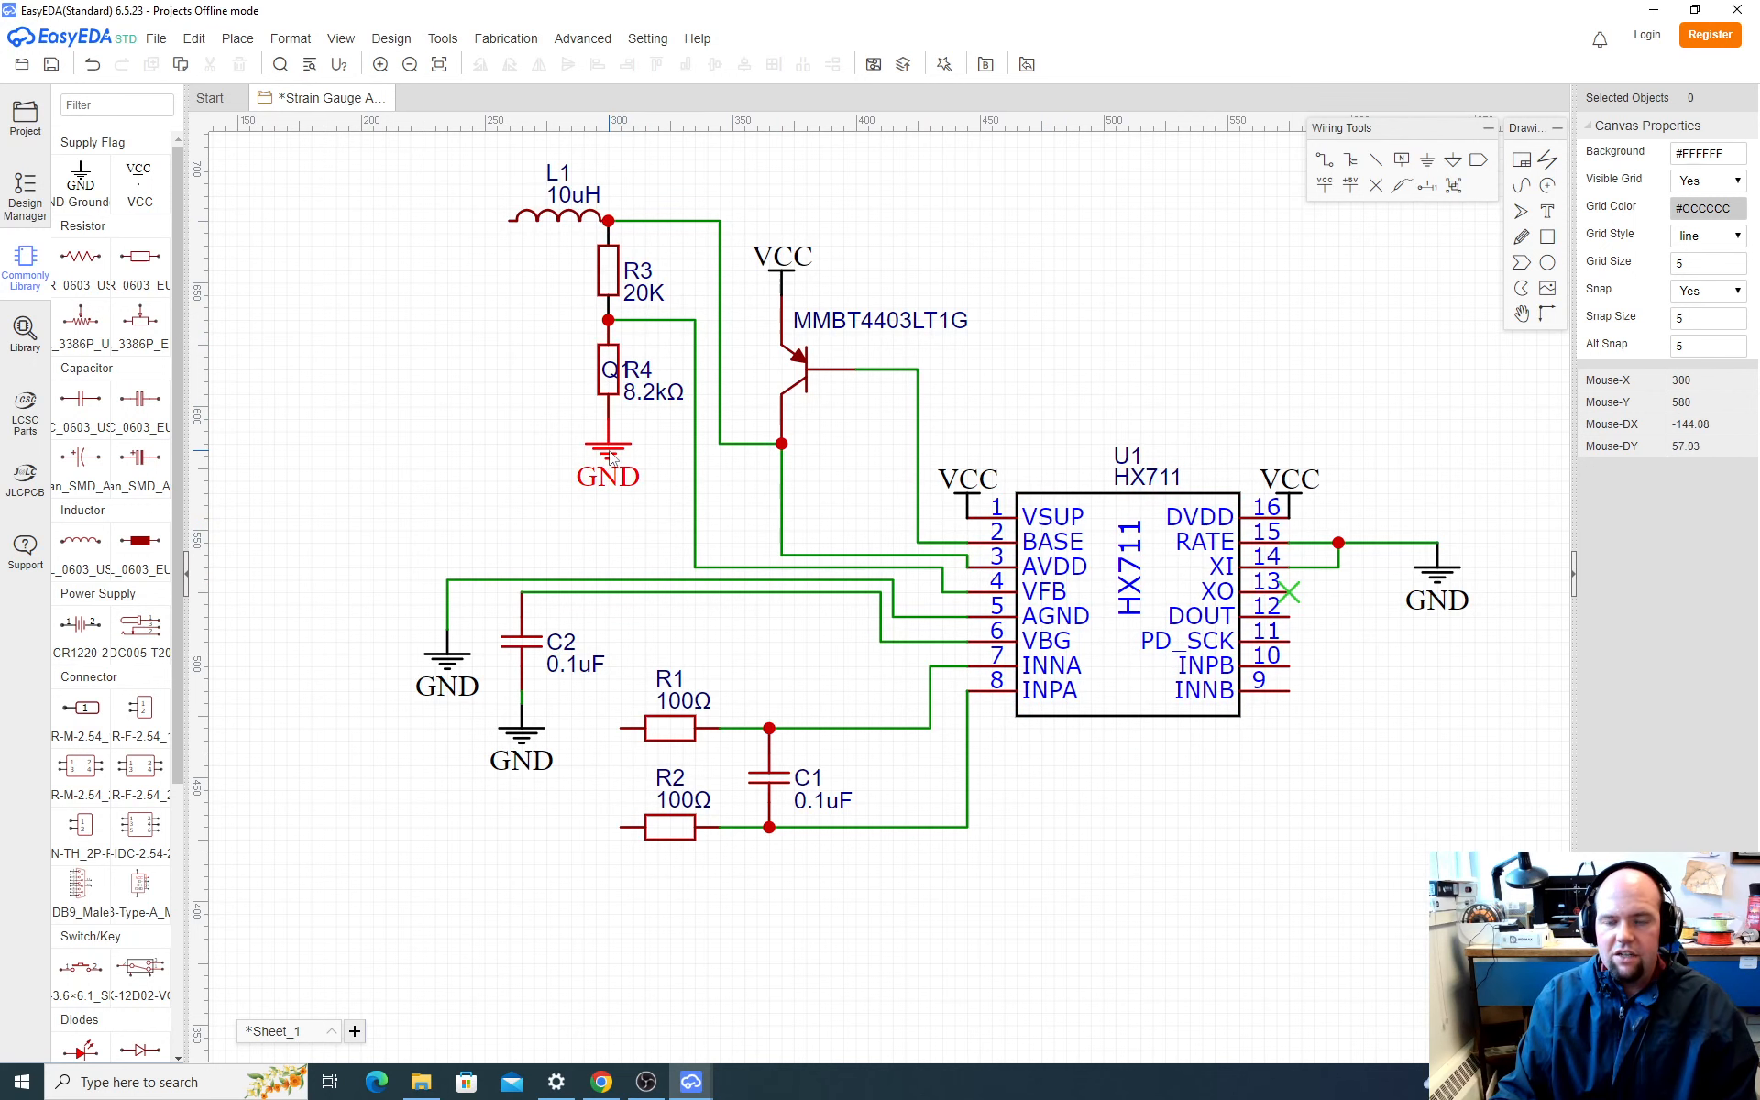
Step: Switch to Chrome to compare the divider and inductor section with SparkFun's schematic and examine the capacitors before L1
{"action": "key", "text": "alt+Tab"}
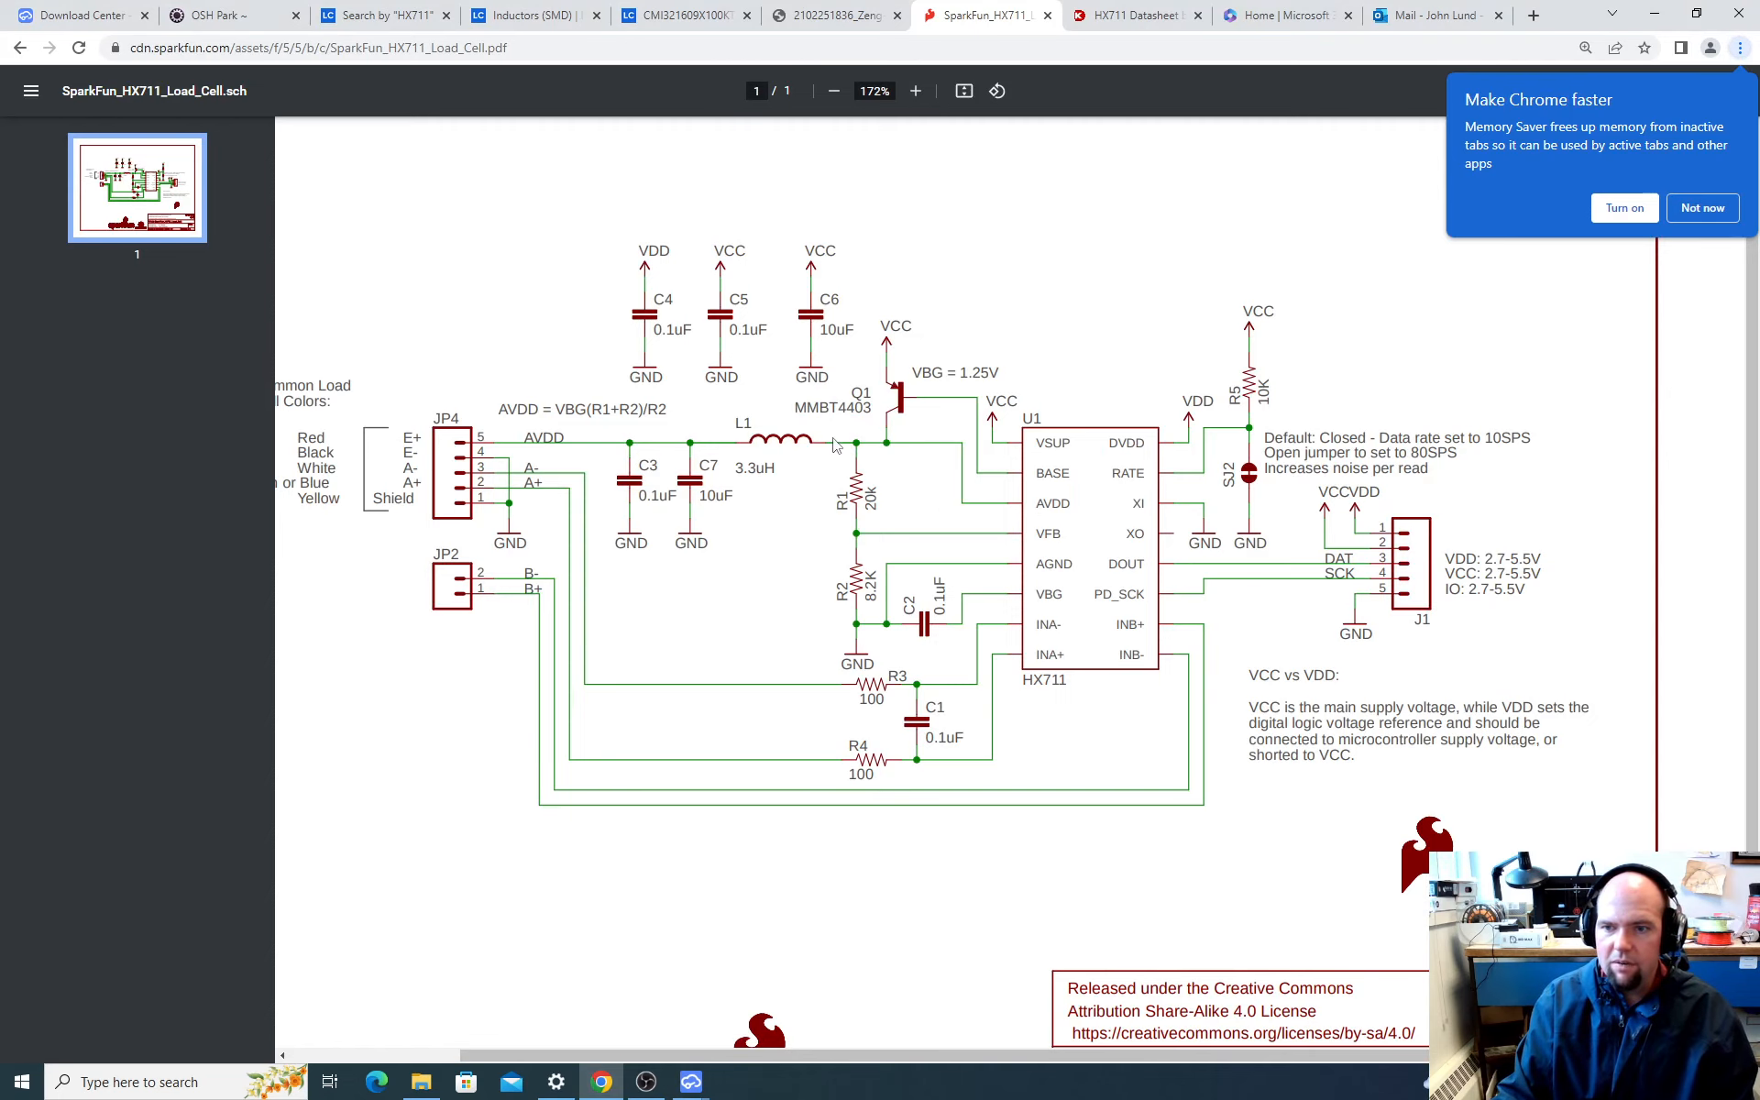
{"action": "key", "text": "alt+Tab"}
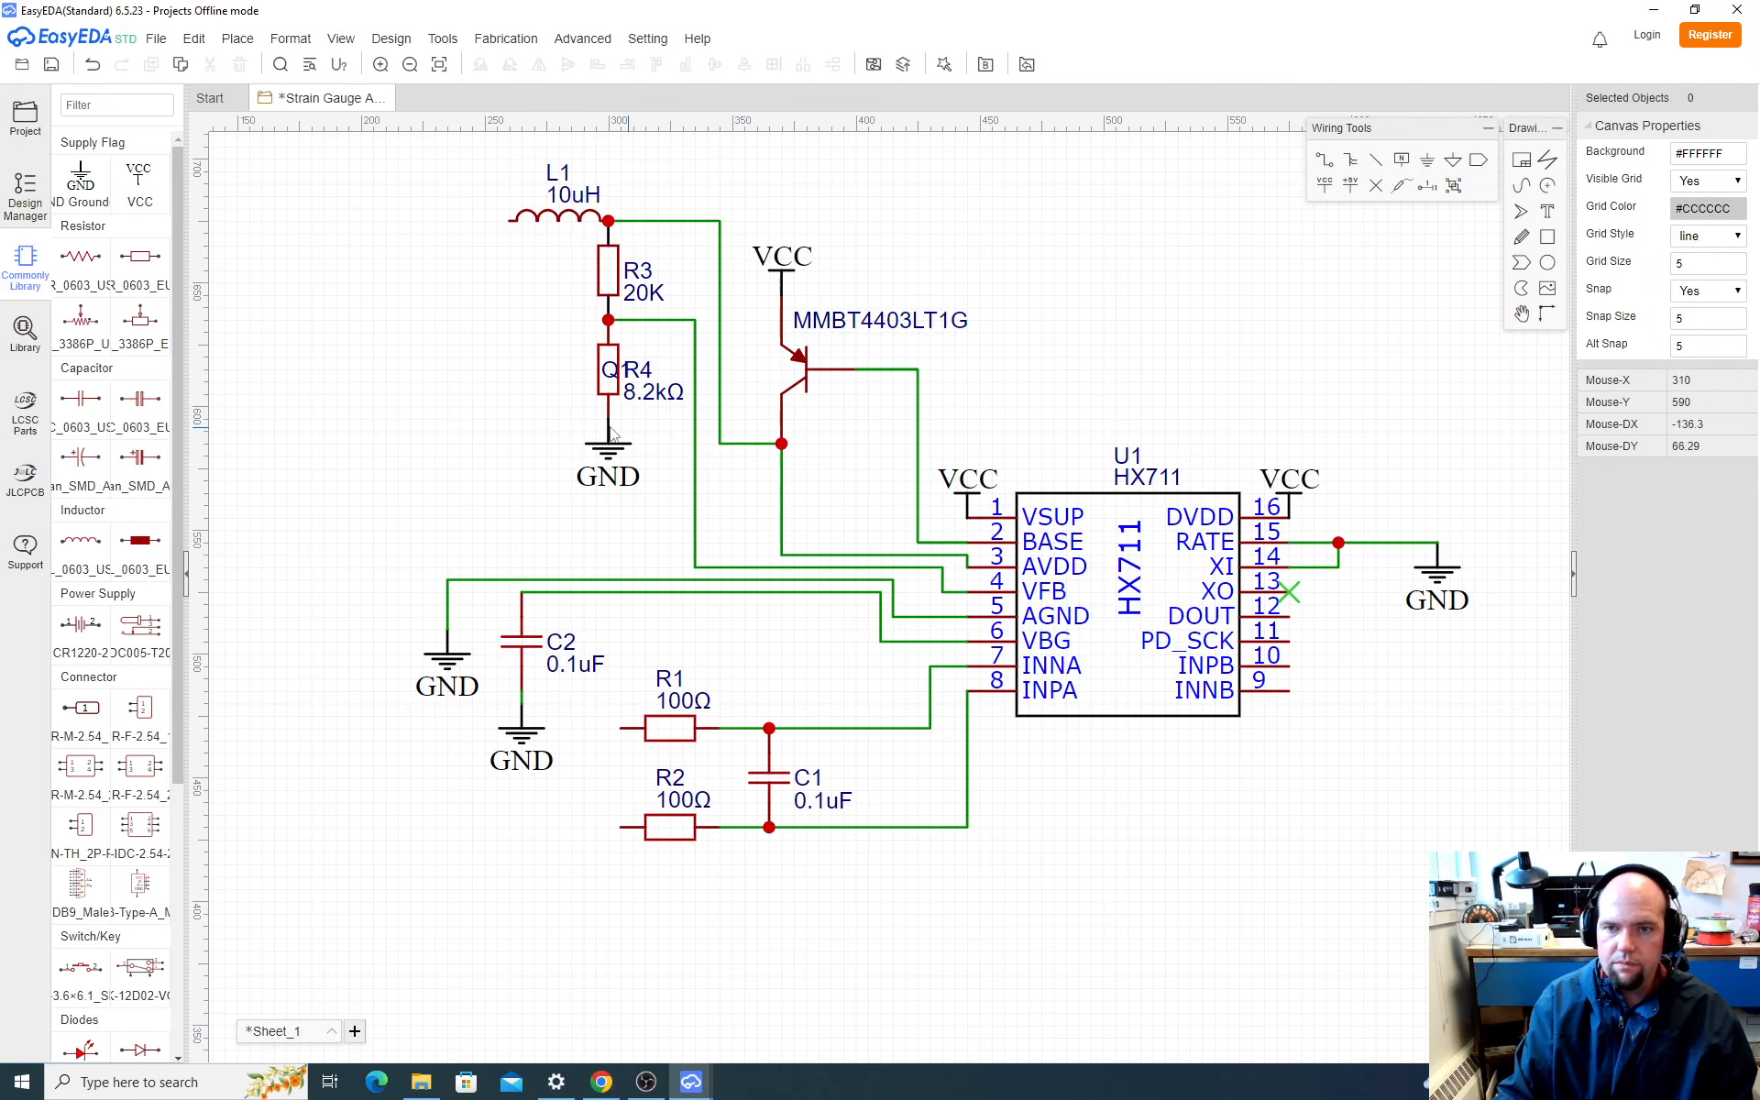
{"action": "key", "text": "alt+Tab"}
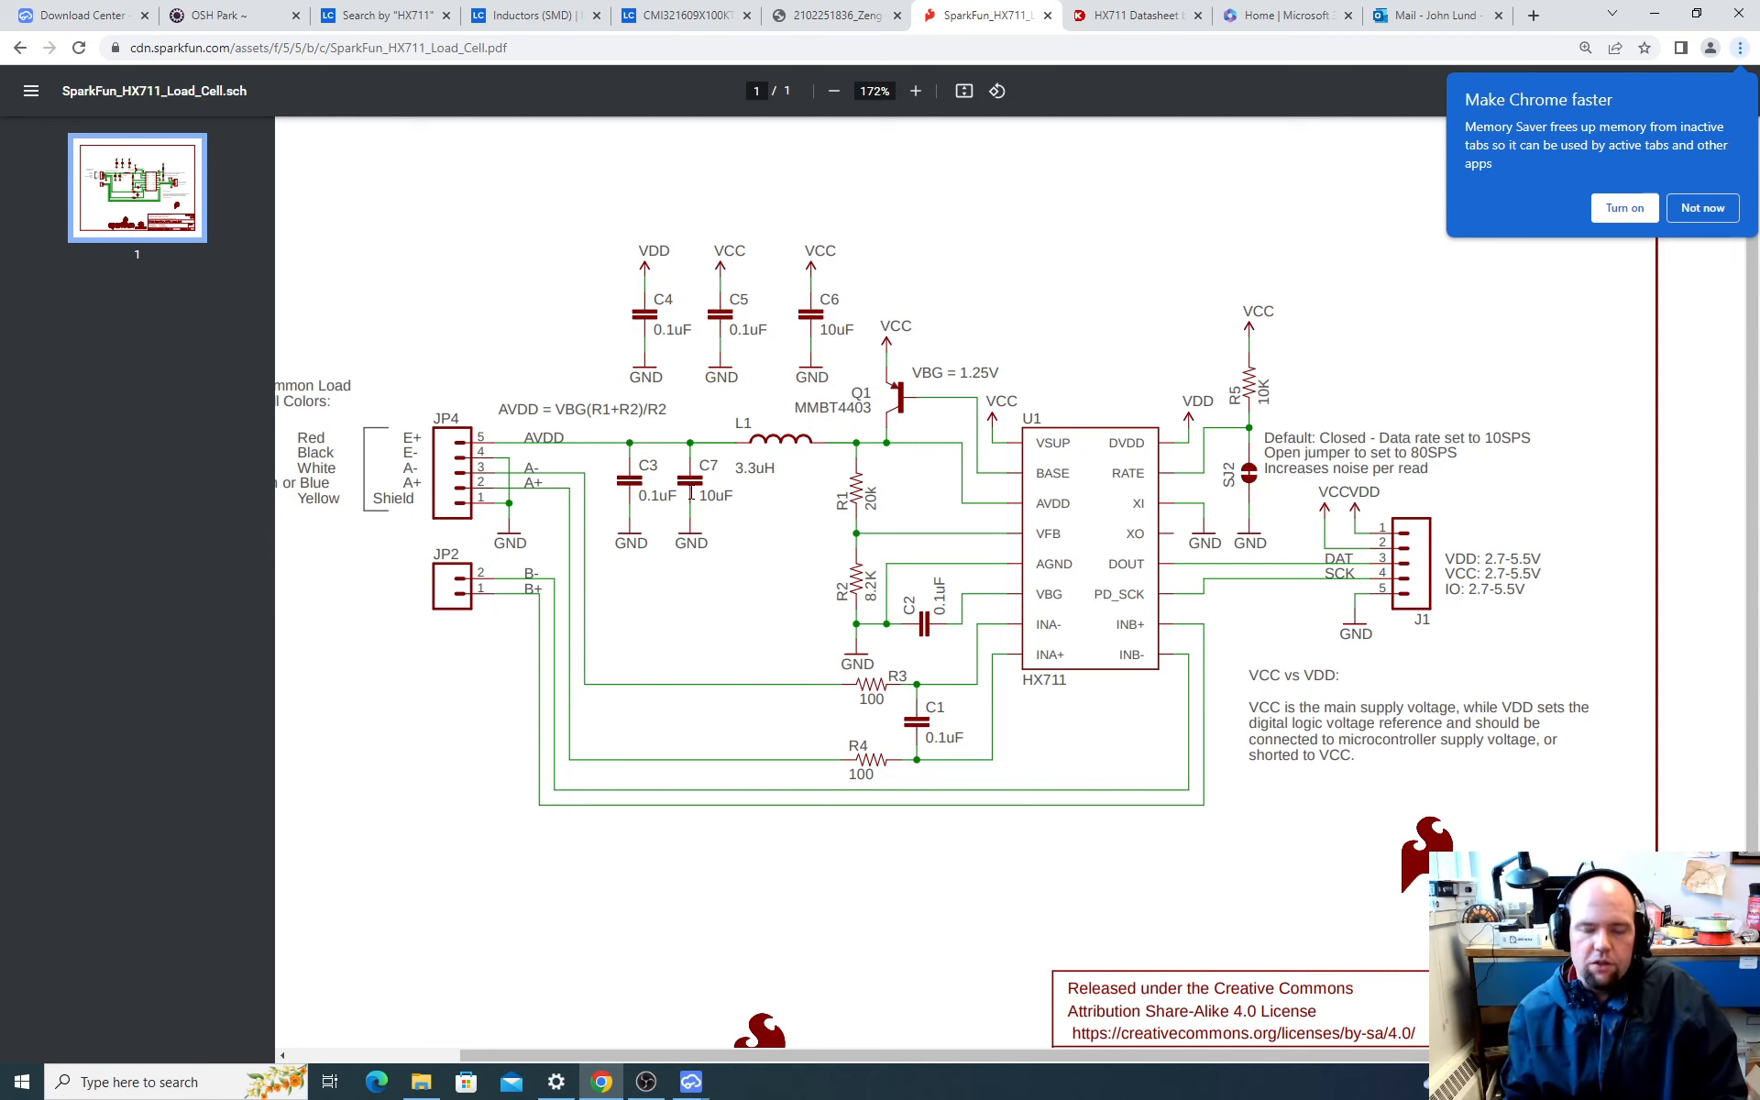
{"action": "left_click", "coordinate": [836, 16]}
{"action": "left_click", "coordinate": [991, 11]}
{"action": "left_click", "coordinate": [18, 48]}
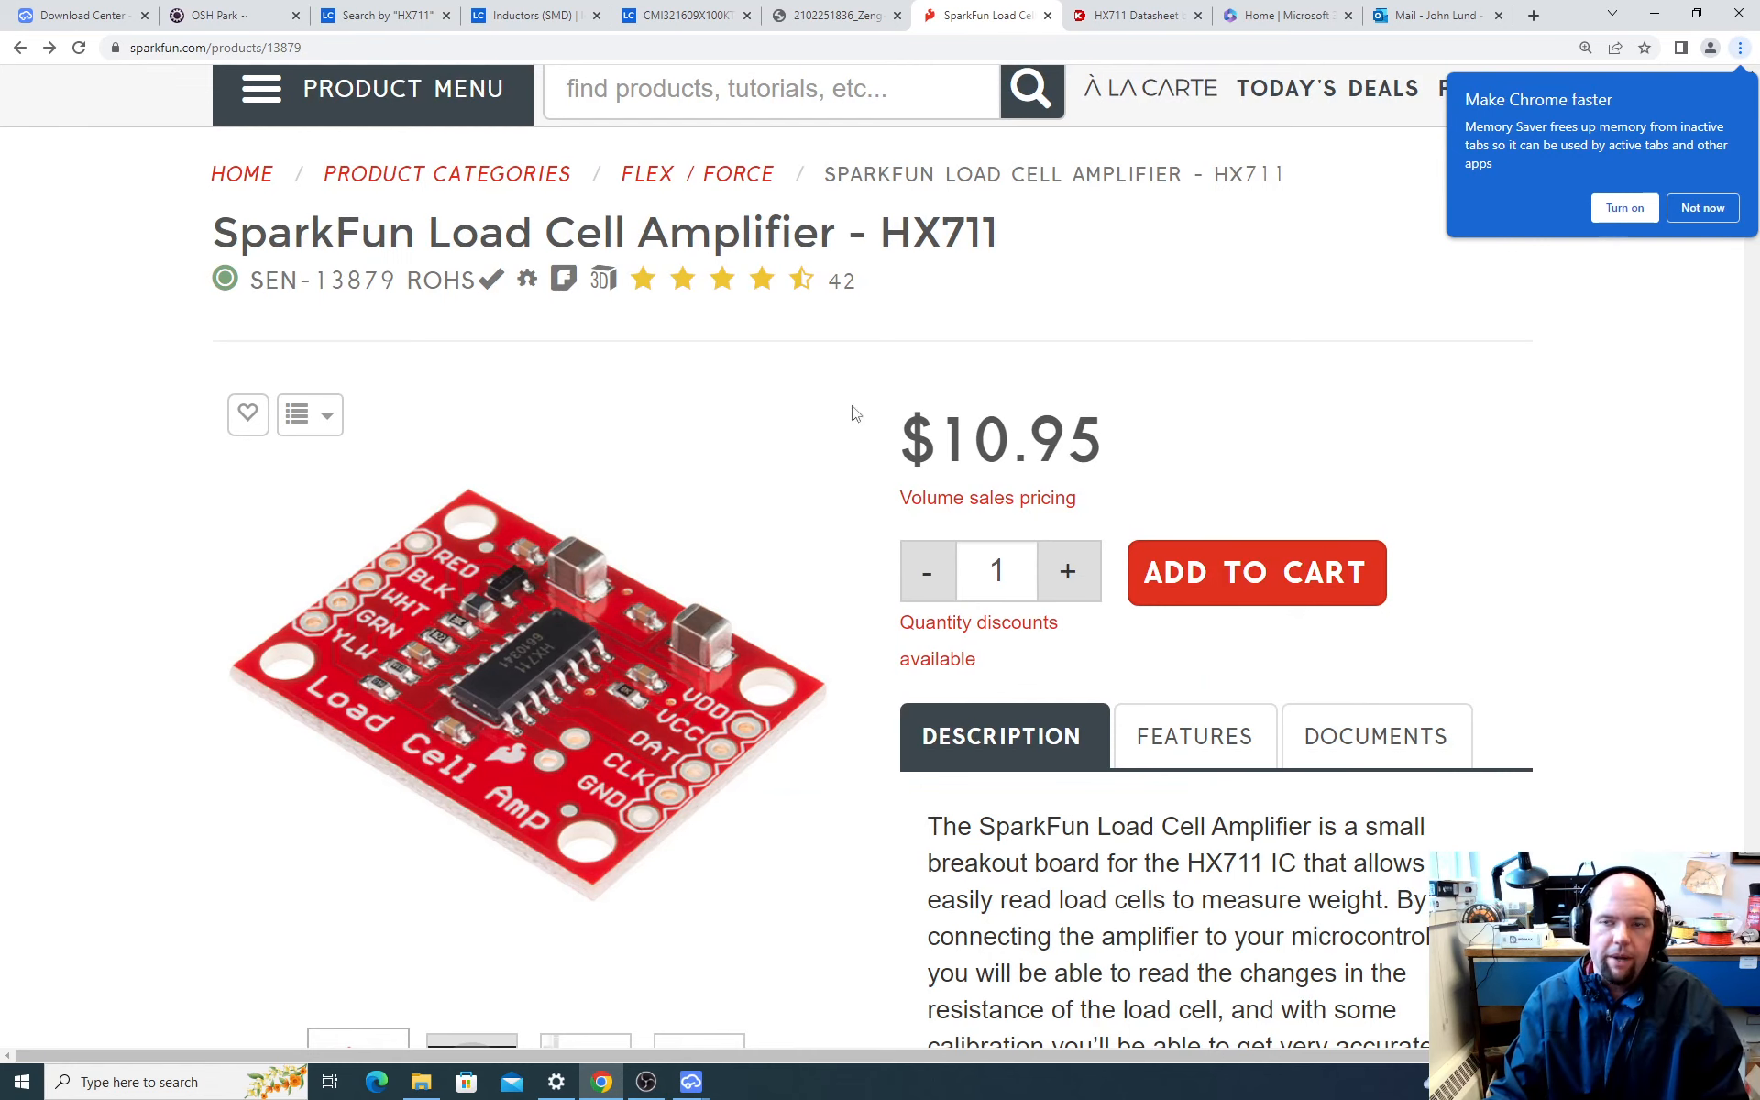
{"action": "left_click", "coordinate": [830, 15]}
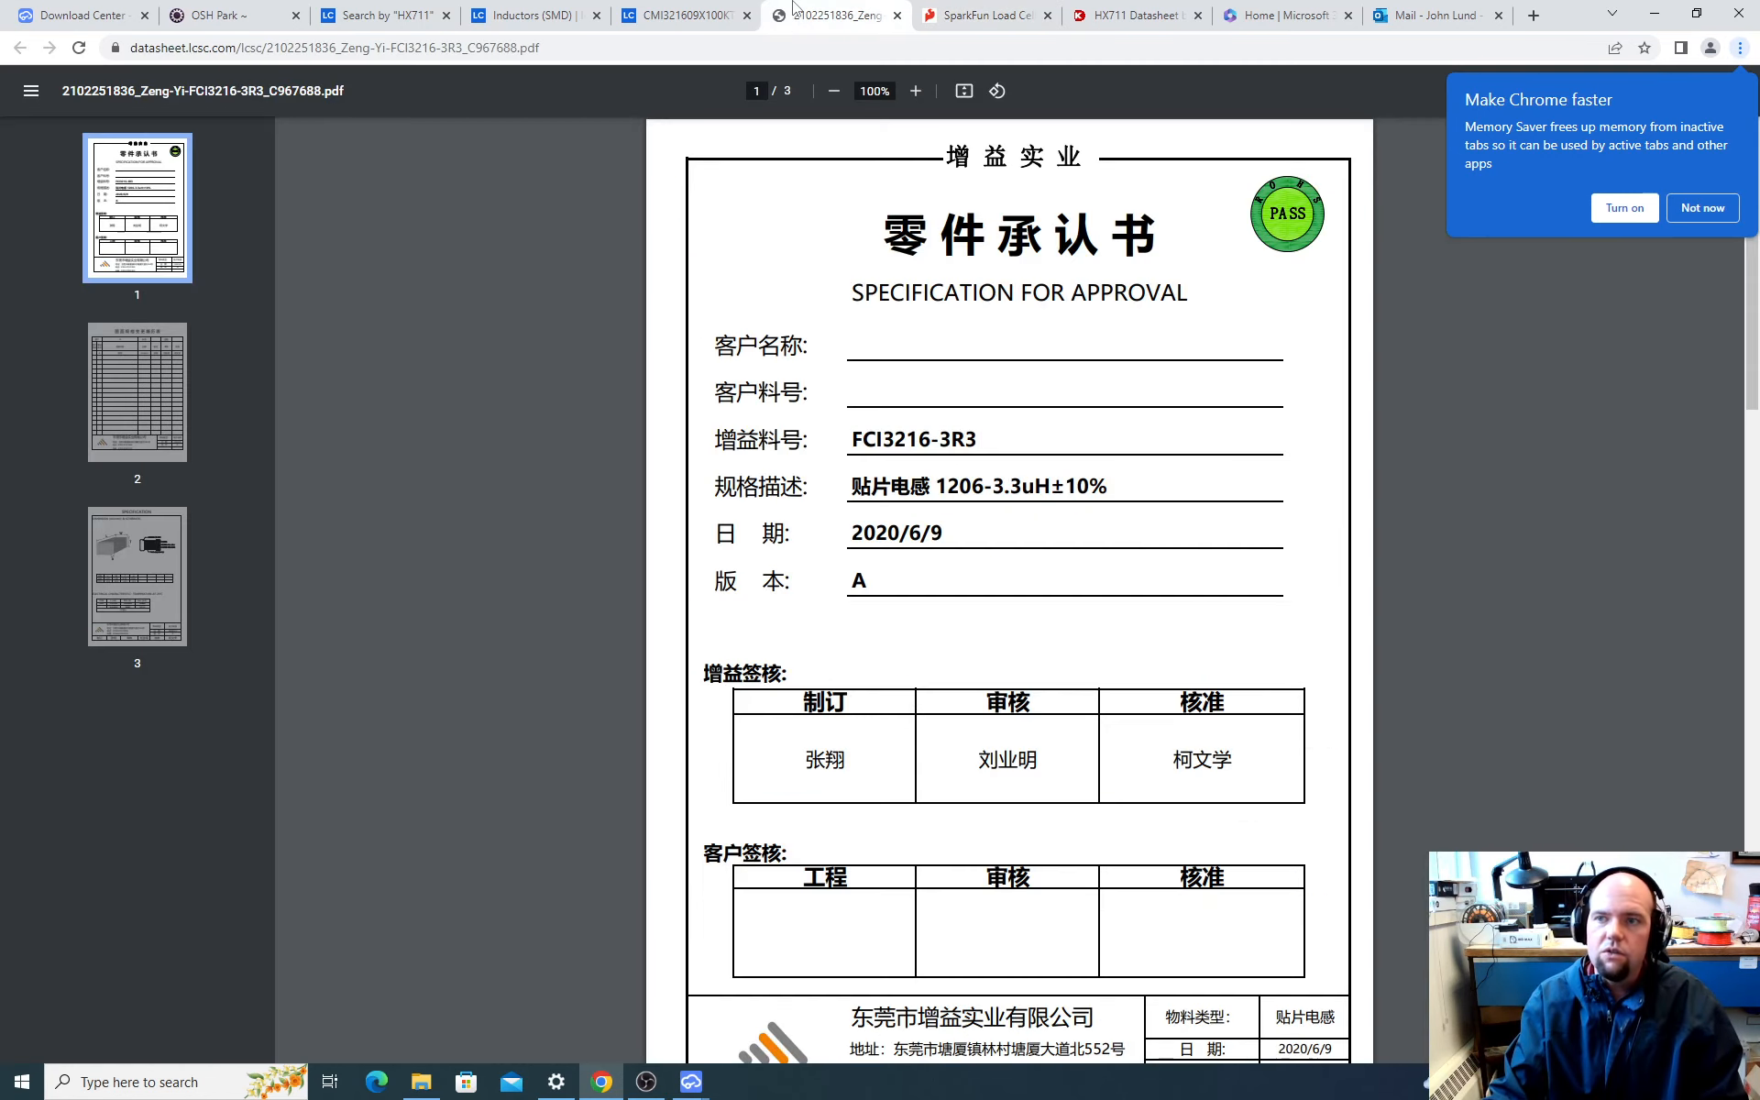
Step: In the exported LCSC cart spreadsheet, copy the part number C13585 of the 10uF 1206 ceramic capacitor
{"action": "left_click", "coordinate": [1441, 11]}
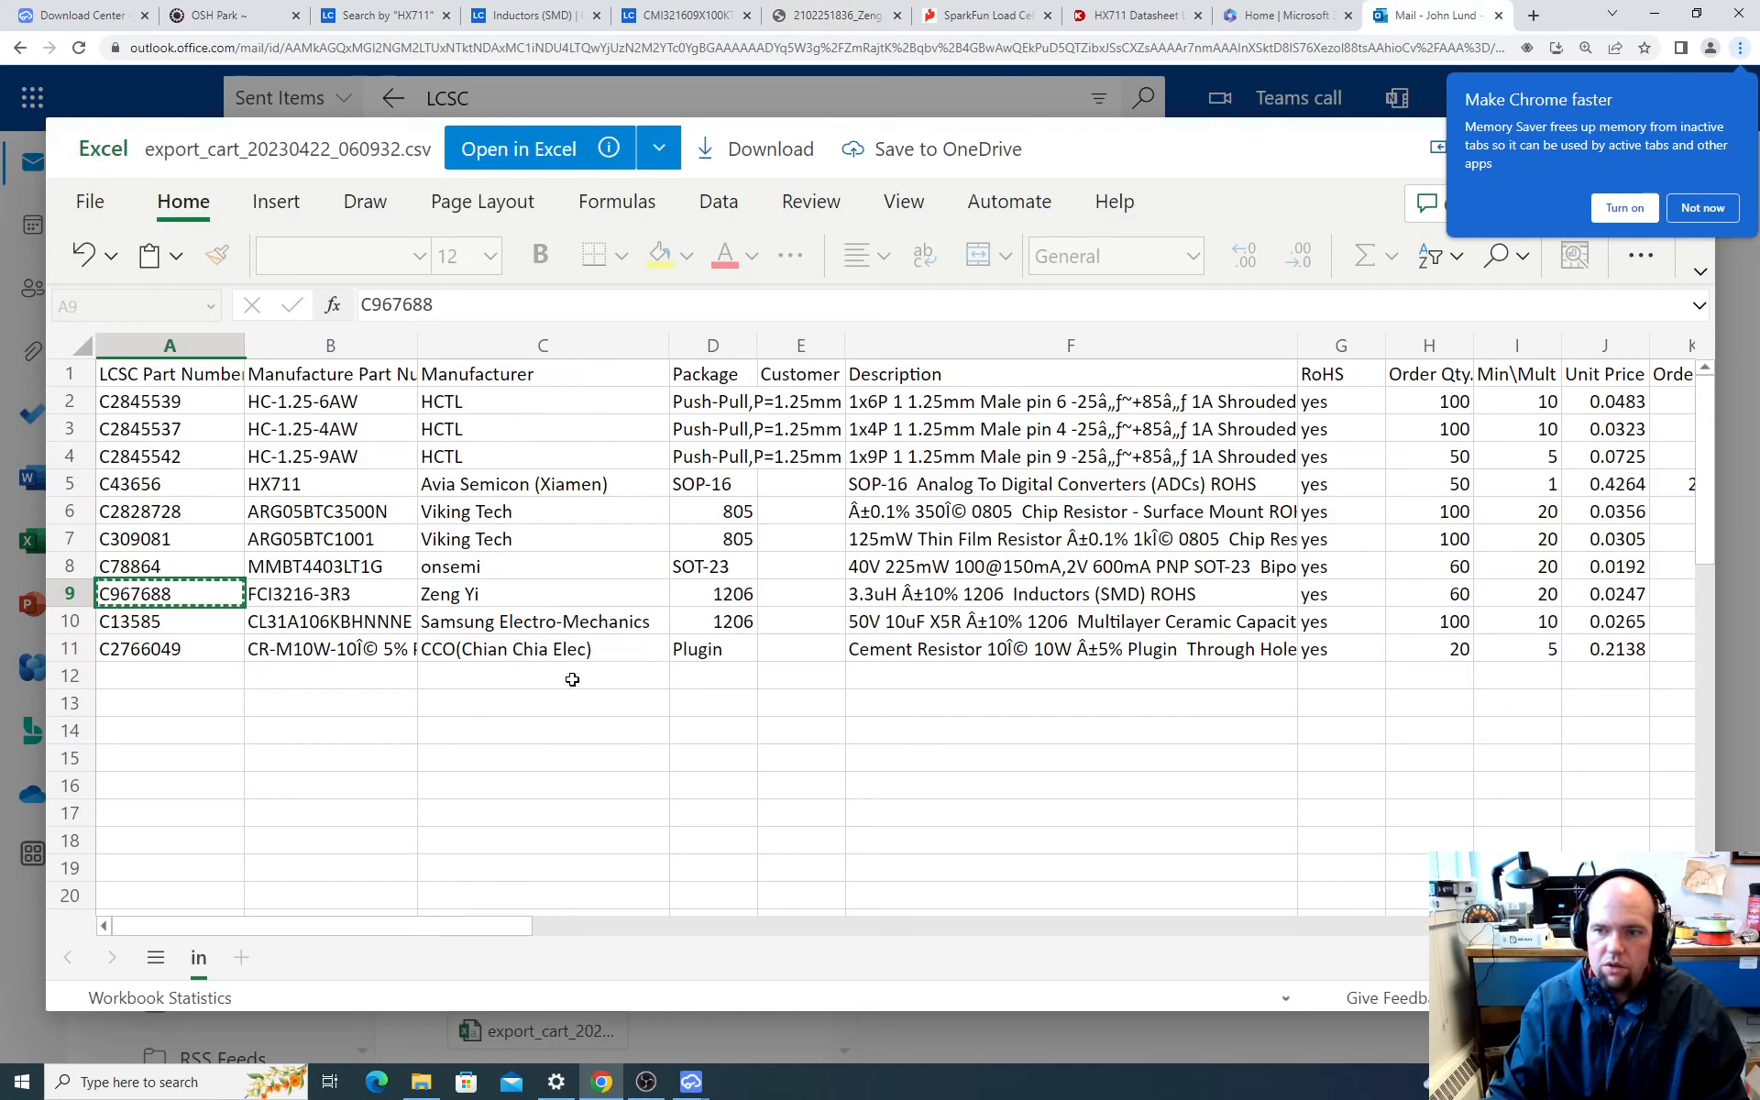
{"action": "left_click", "coordinate": [897, 621]}
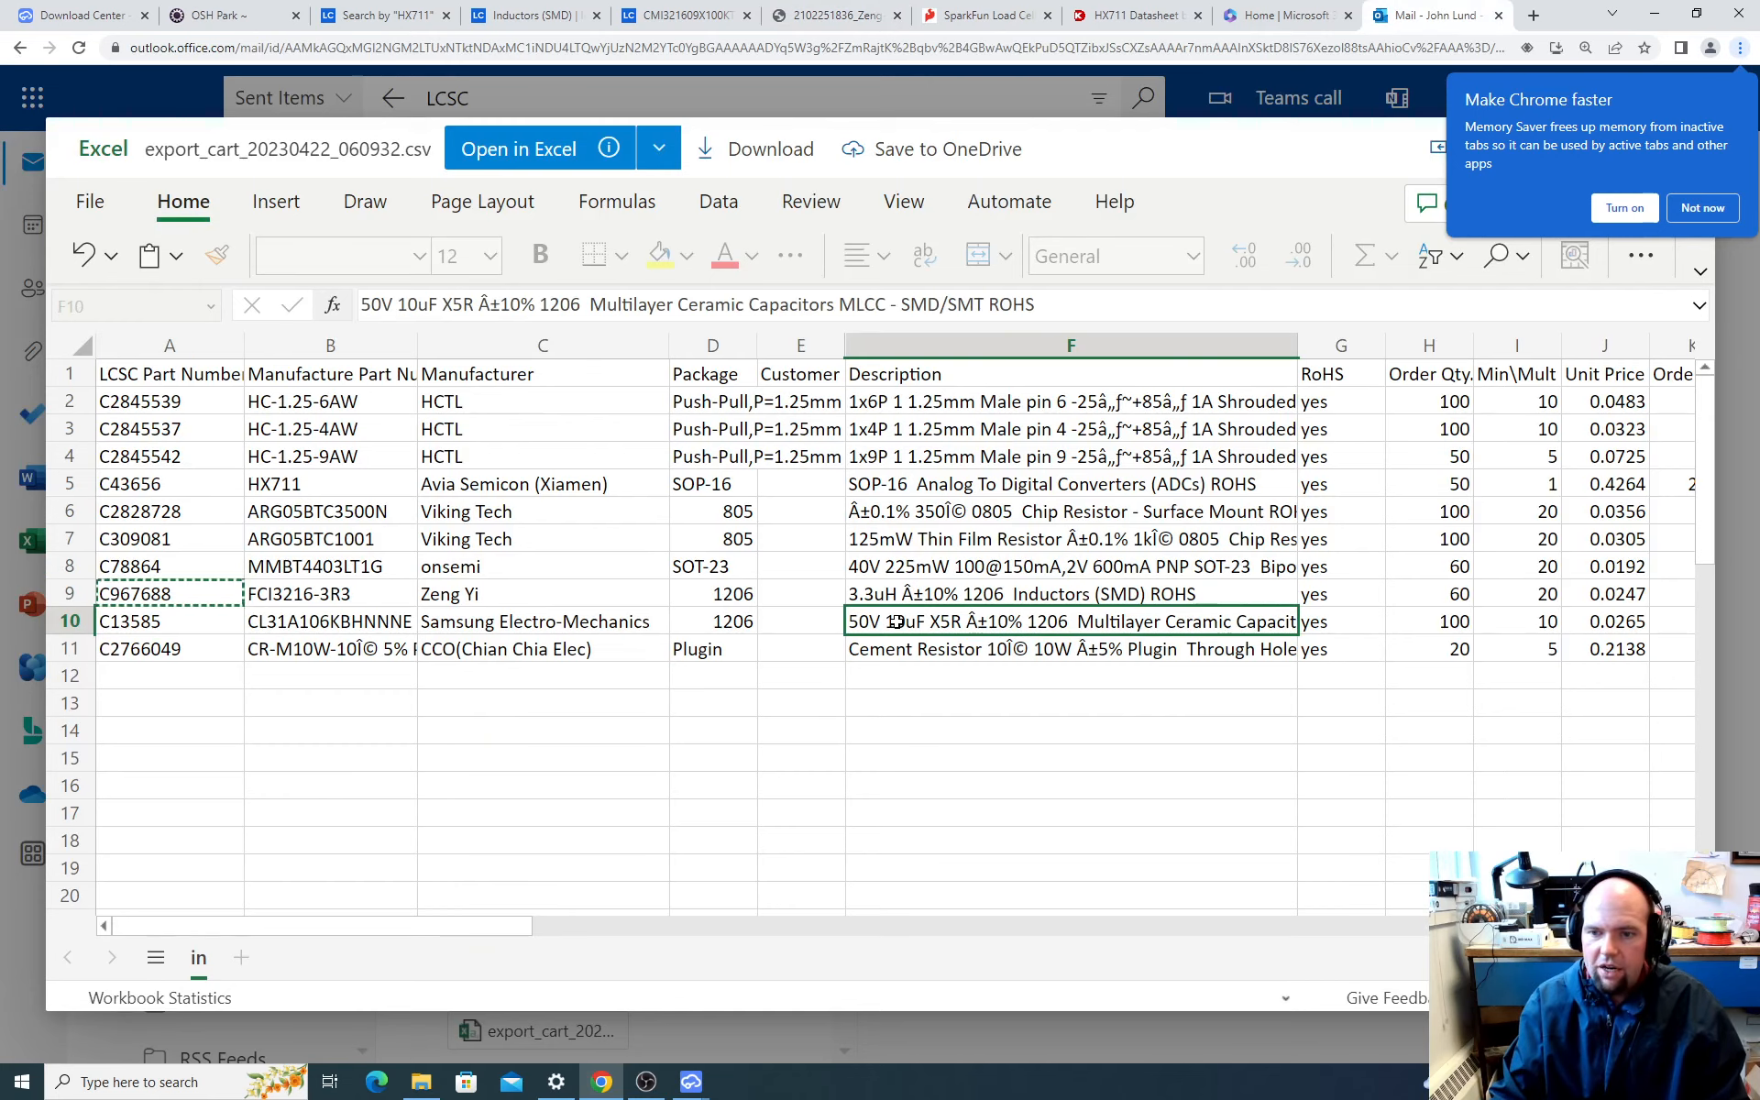
{"action": "left_click", "coordinate": [697, 622]}
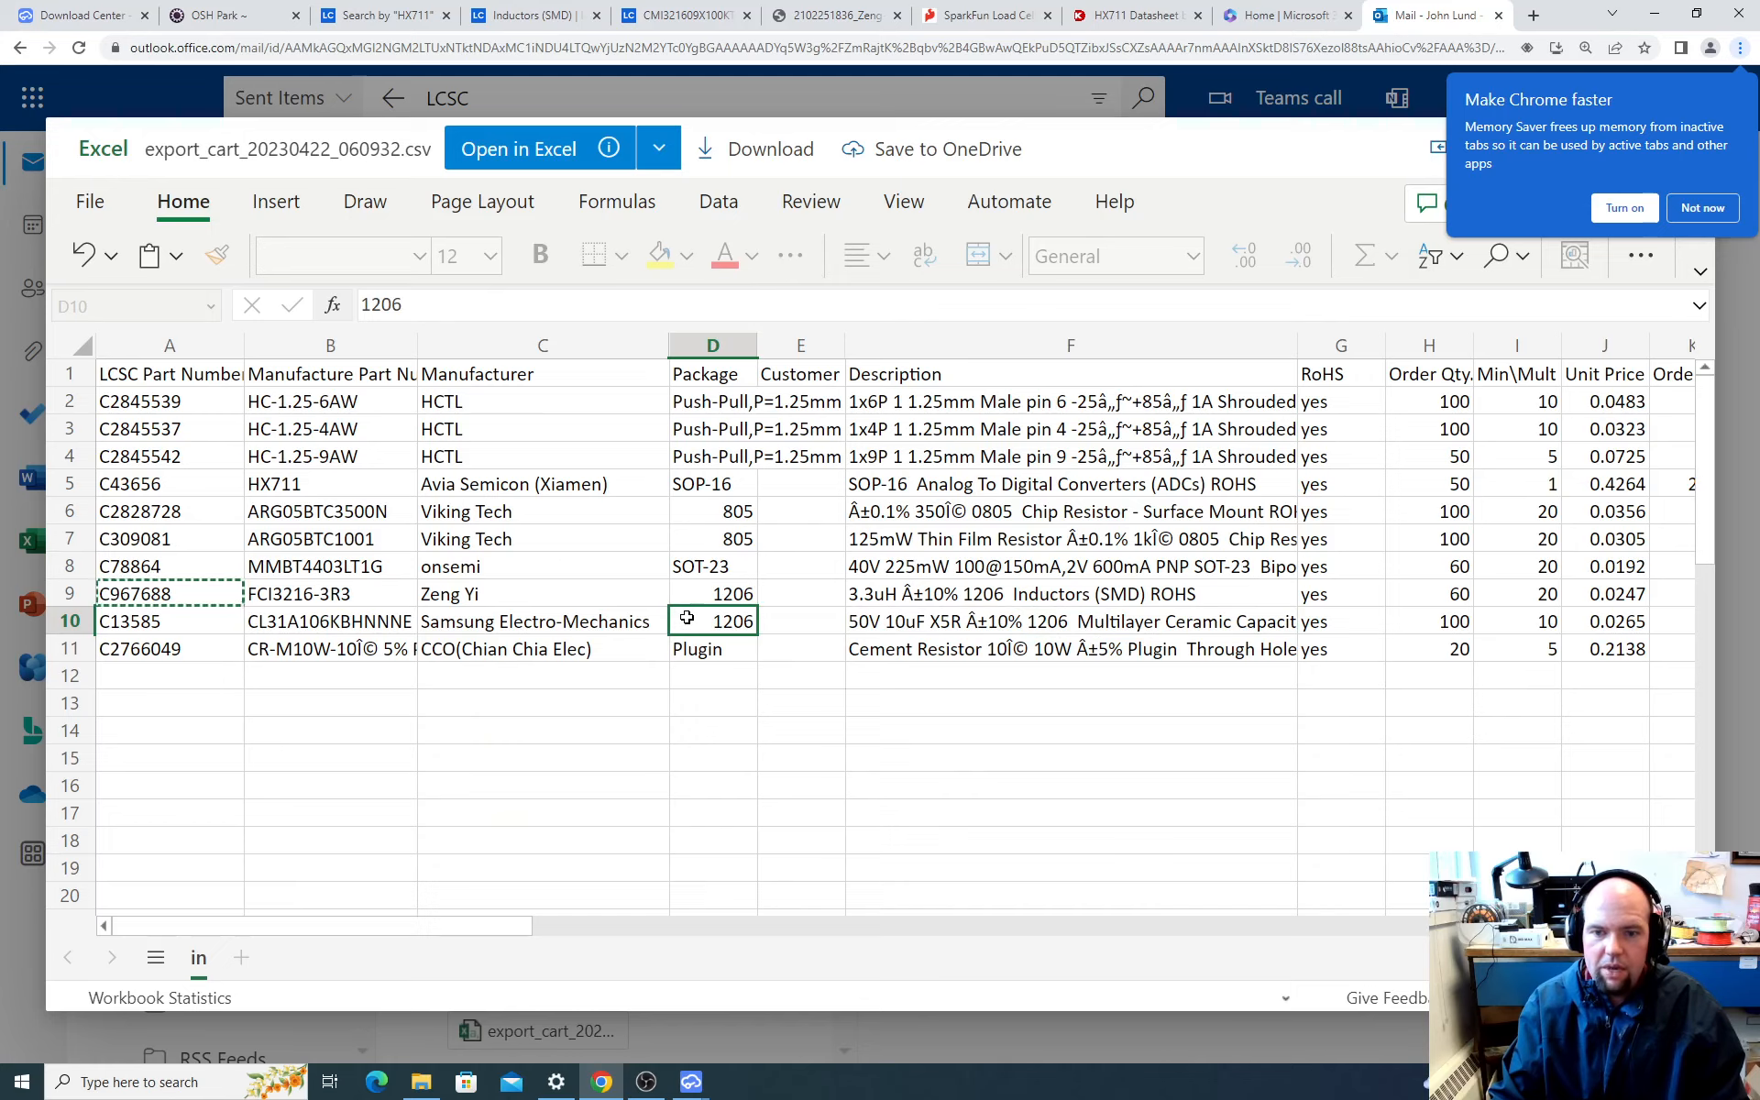
{"action": "left_click", "coordinate": [189, 616]}
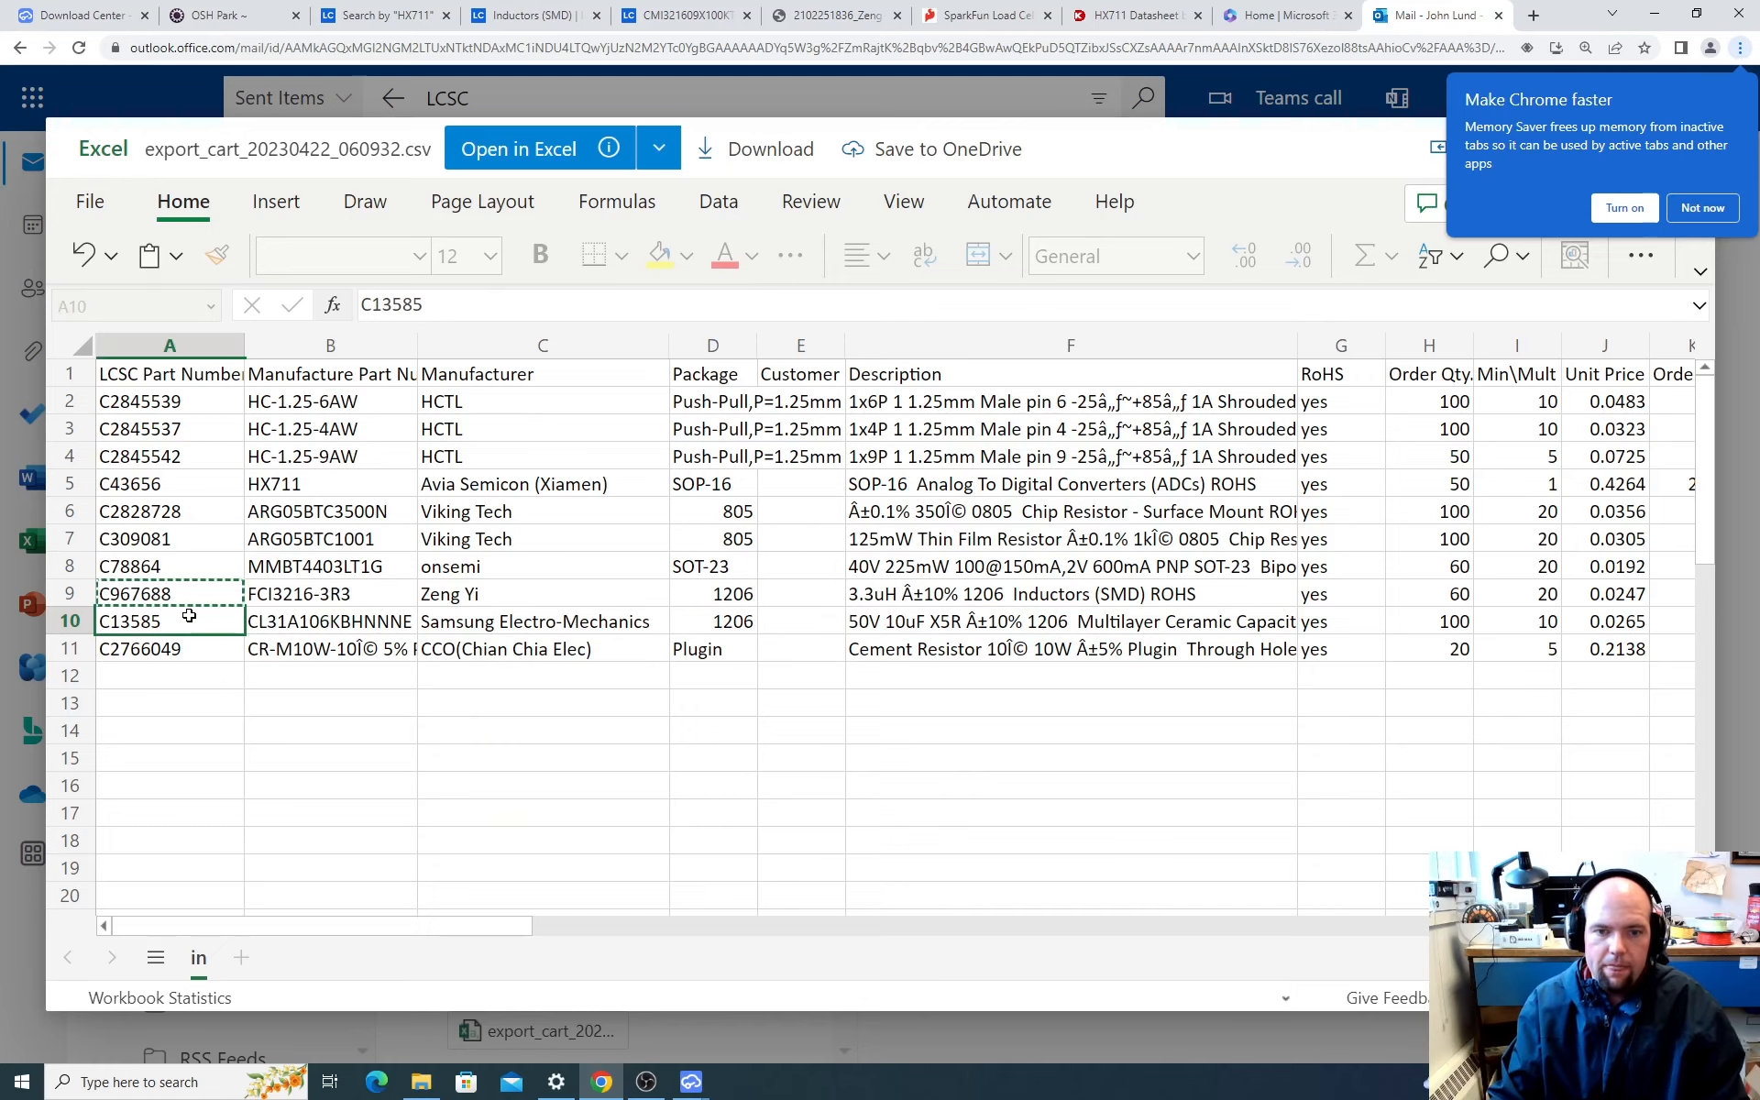
{"action": "key", "text": "ctrl+c"}
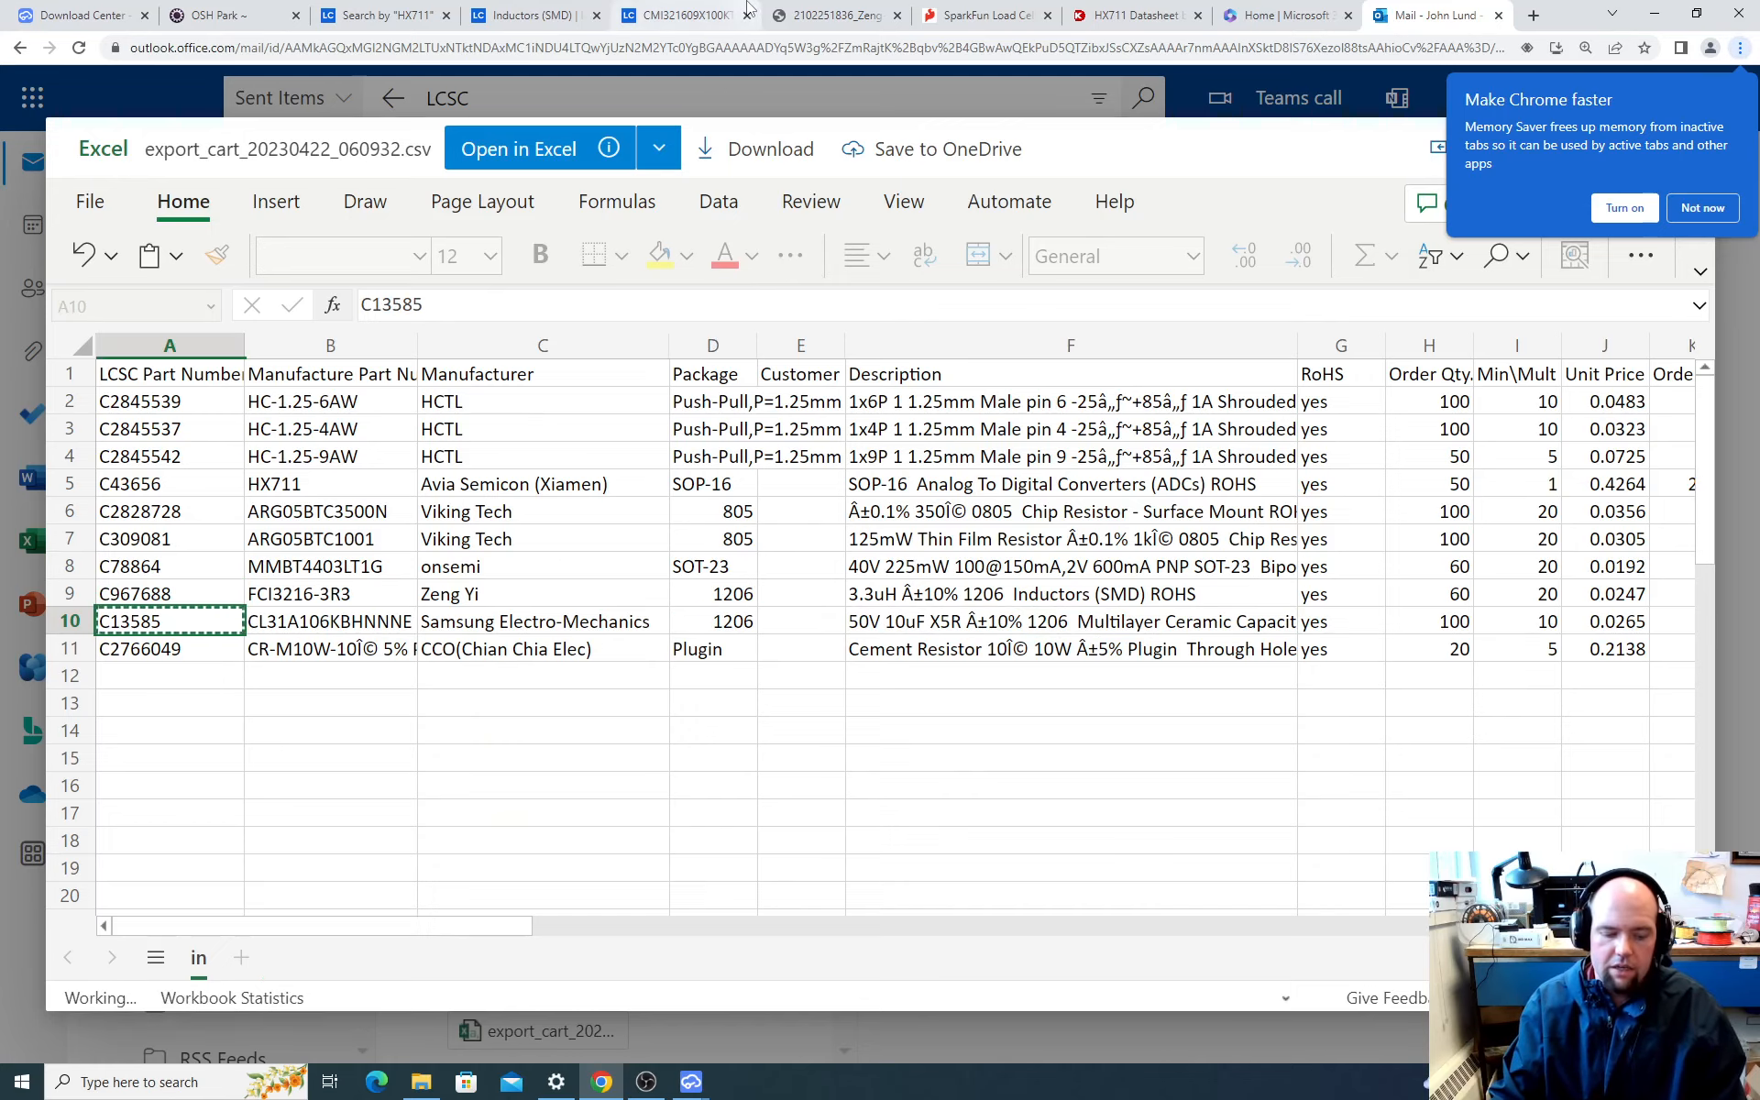
Step: Switch to EasyEDA, open the component library, and try to search it for the copied part number
{"action": "key", "text": "alt+Tab"}
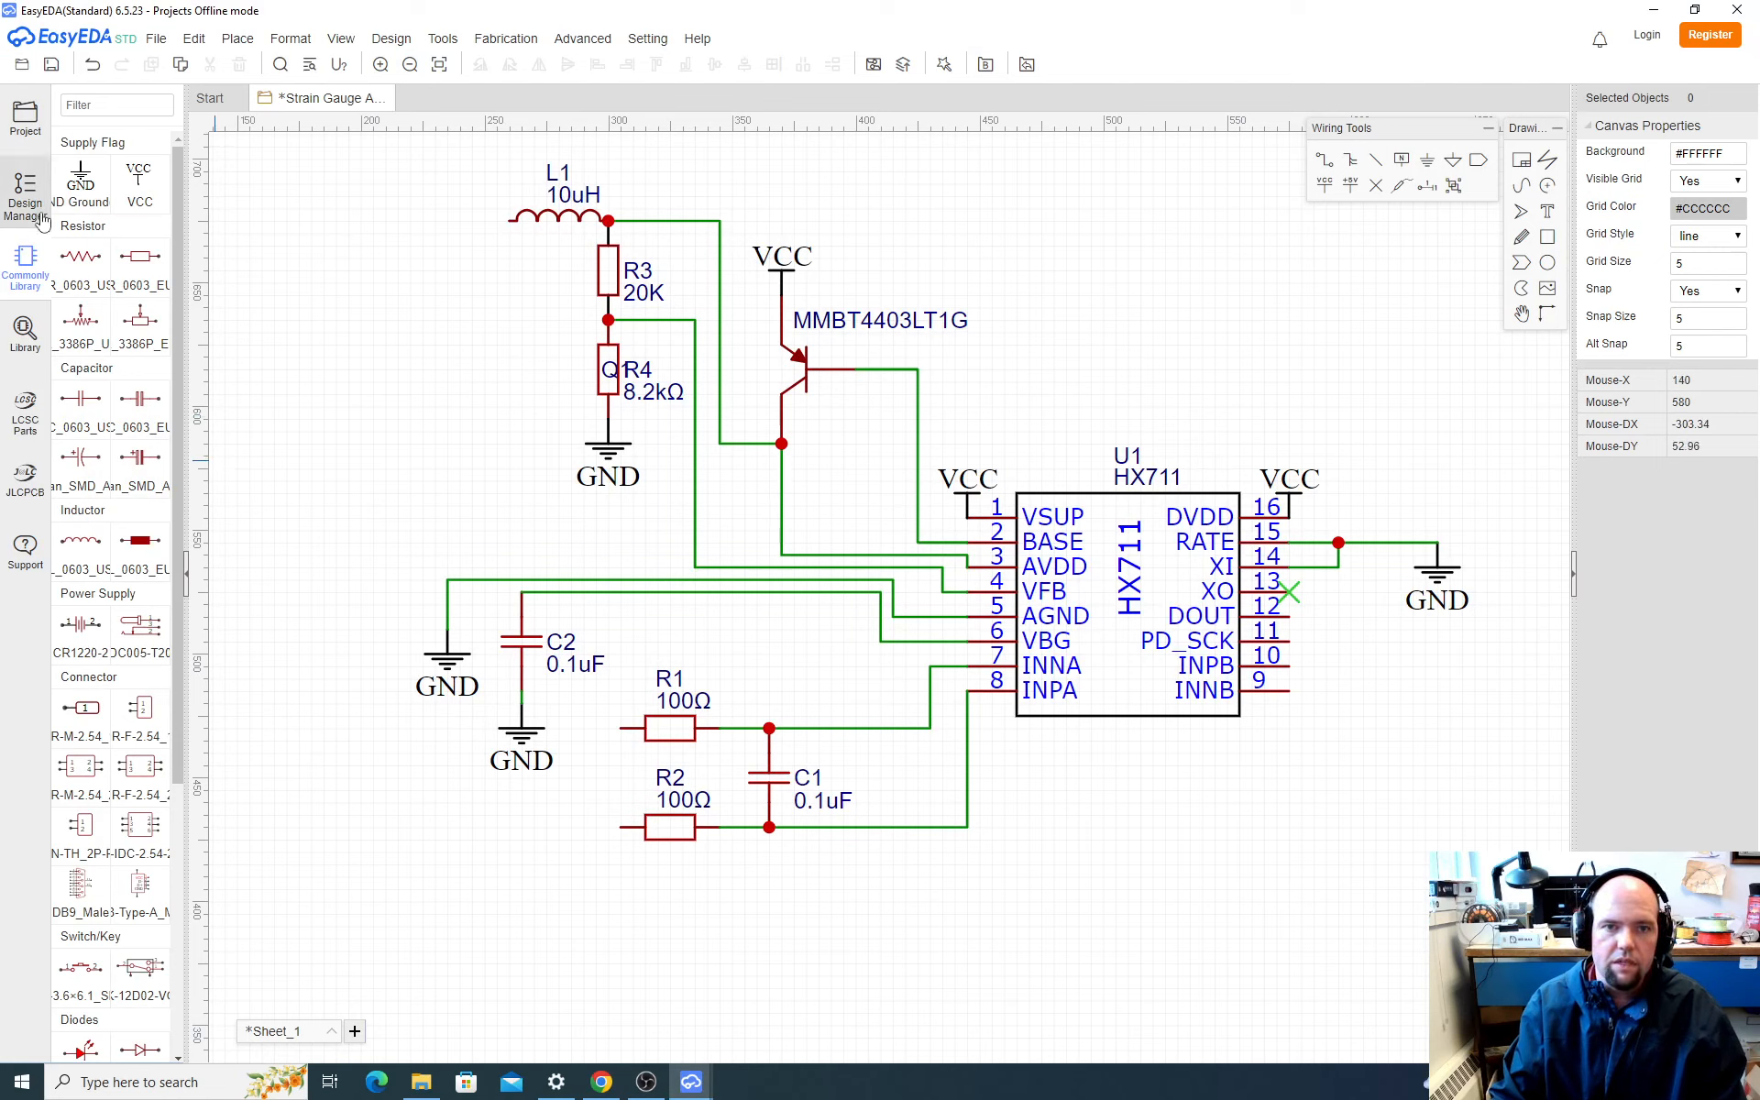
{"action": "left_click", "coordinate": [25, 330]}
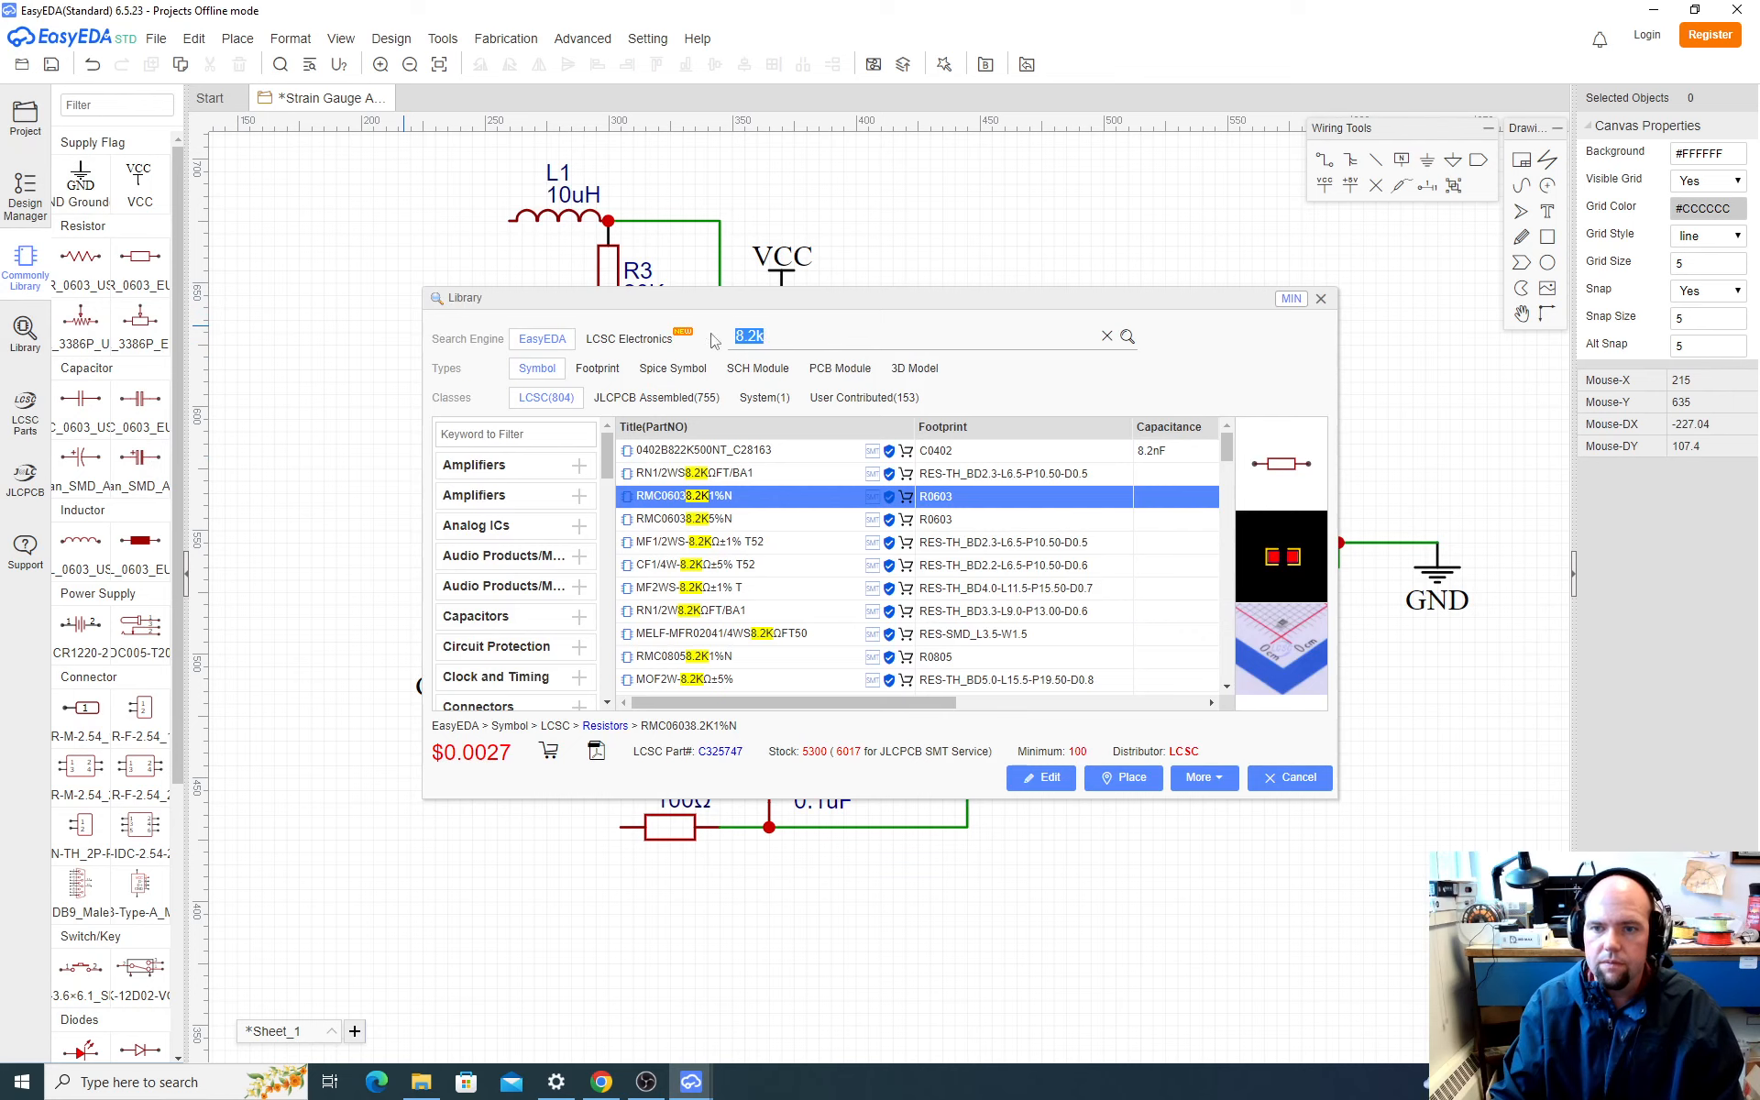
{"action": "key", "text": "ctrl+v"}
{"action": "key", "text": "Return"}
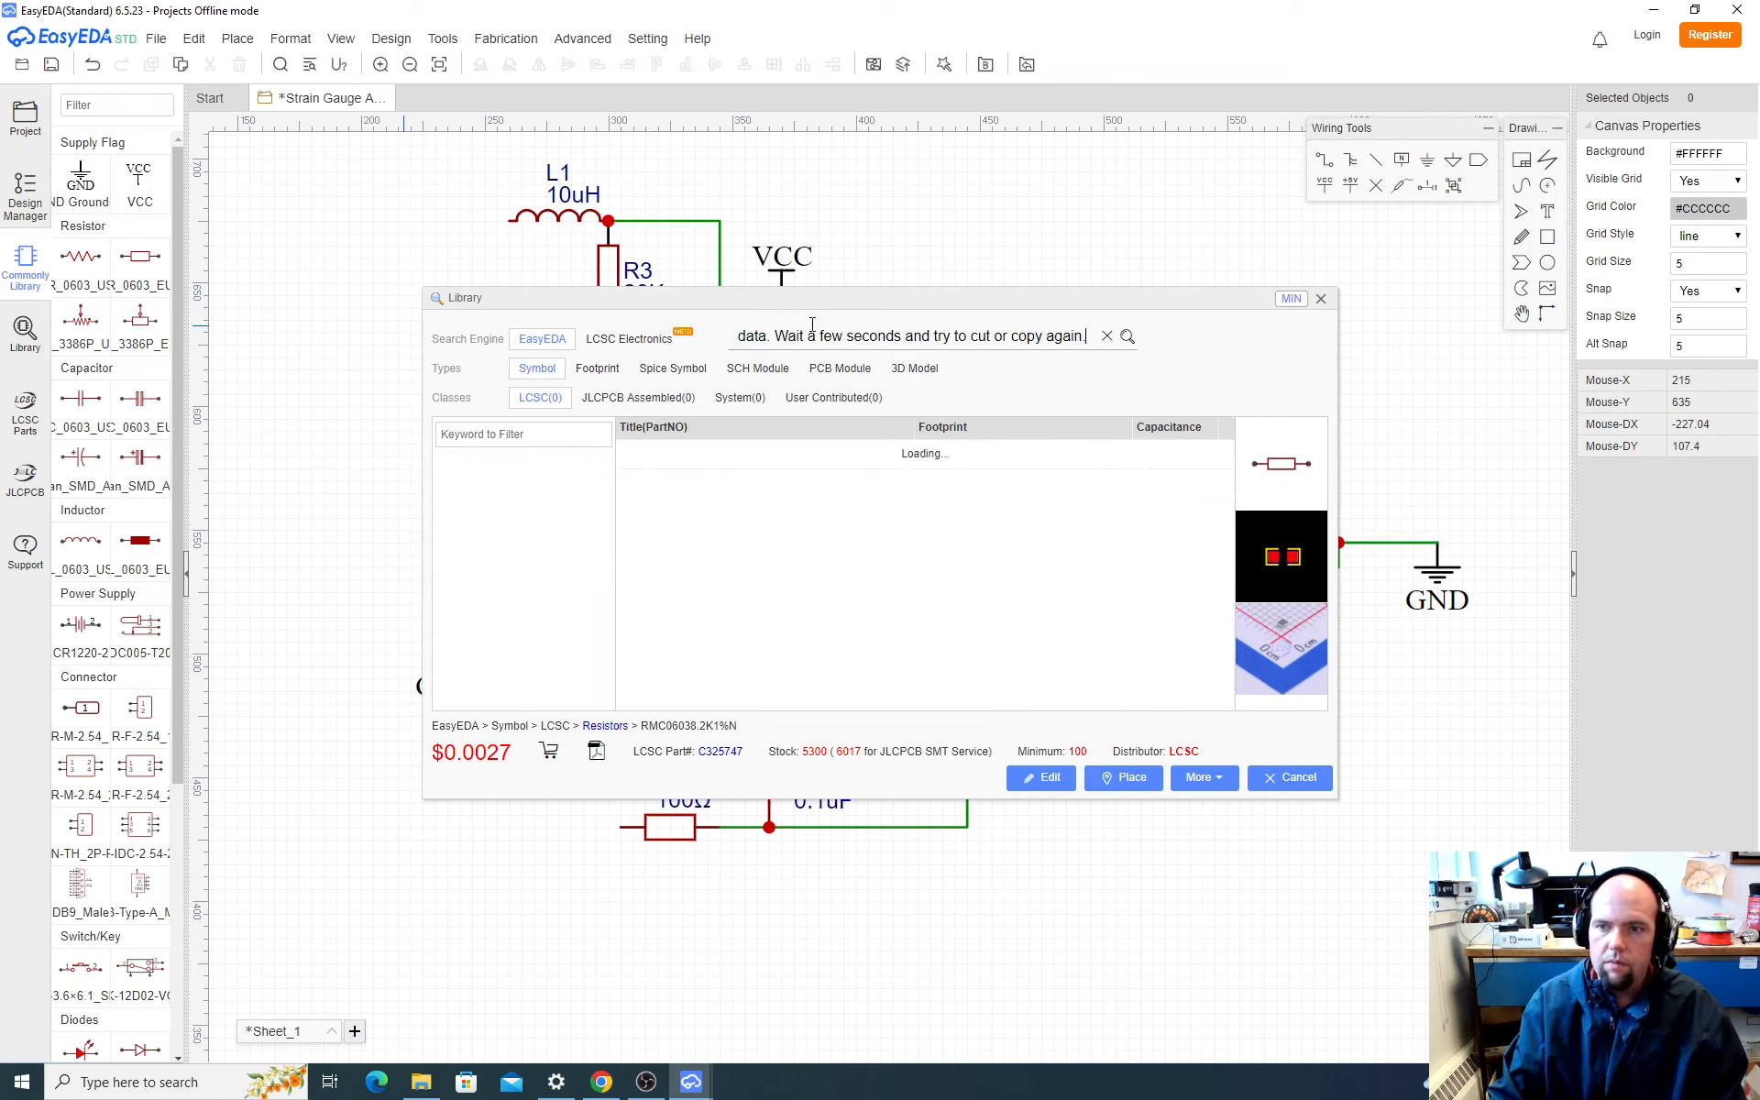
{"action": "triple_click", "coordinate": [876, 335]}
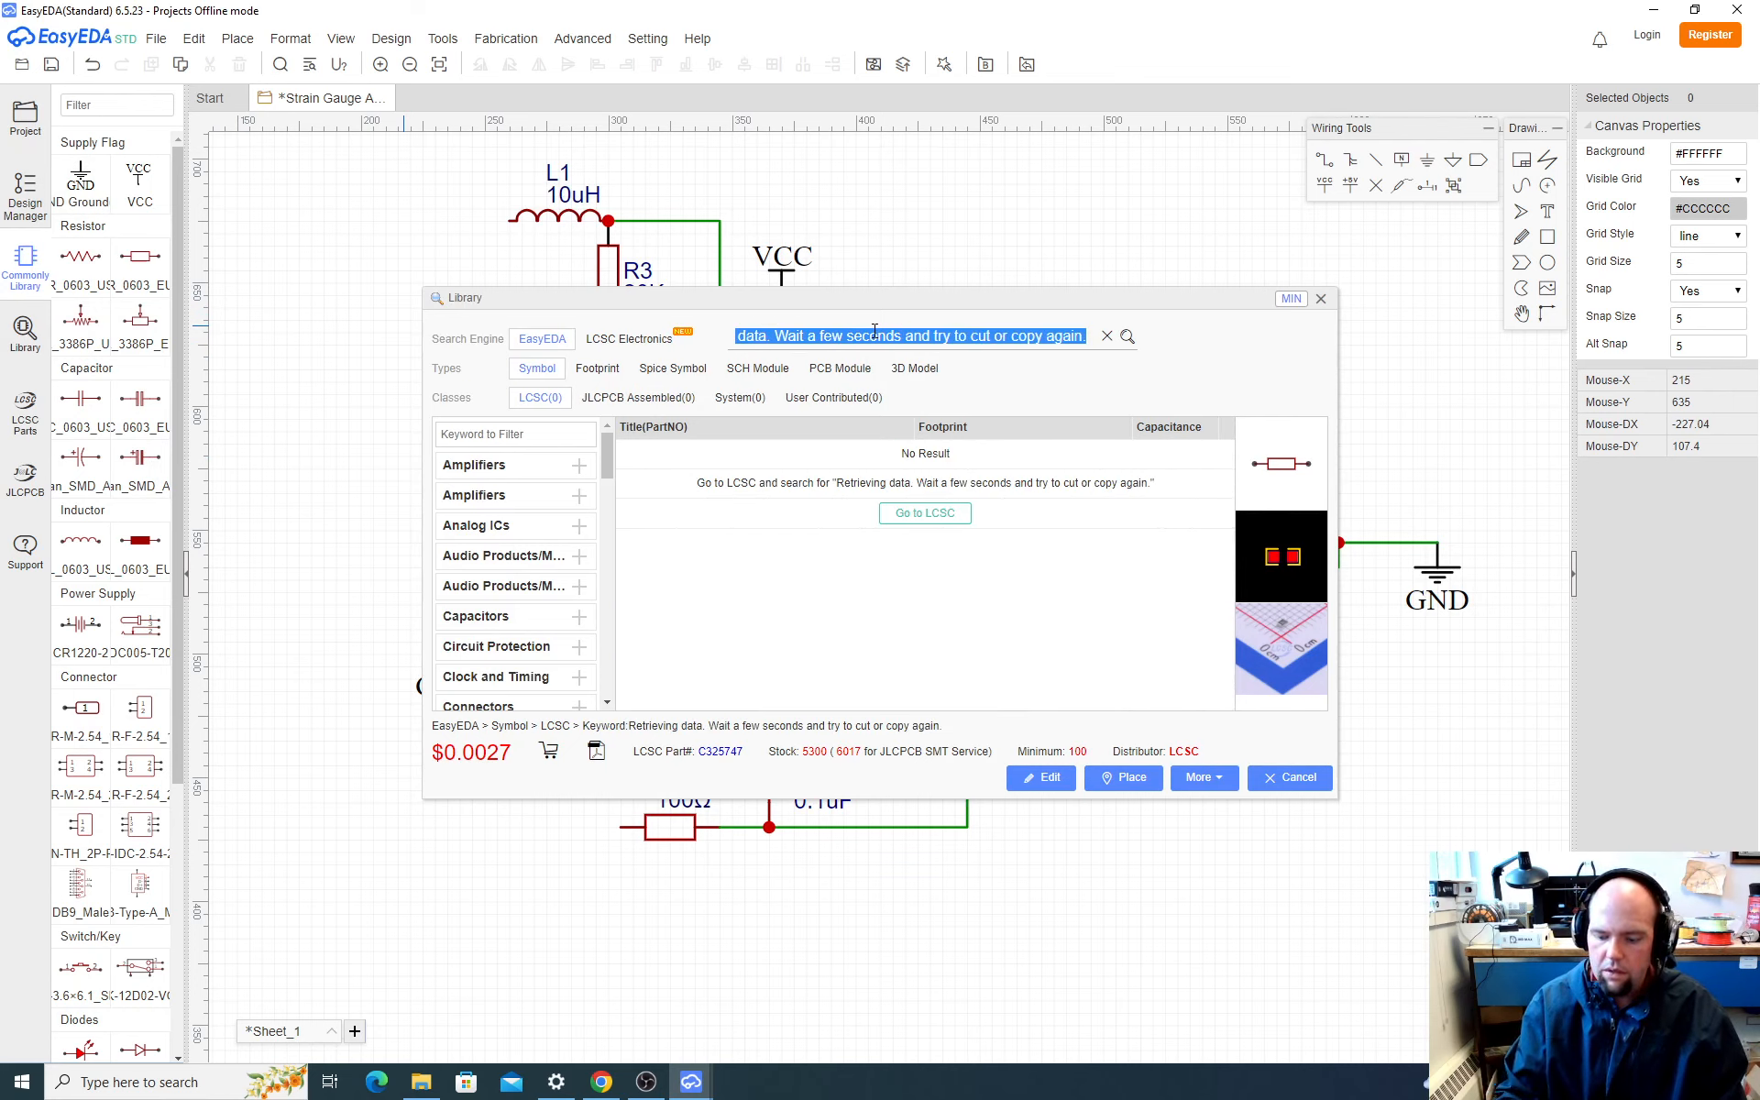
{"action": "key", "text": "BackSpace"}
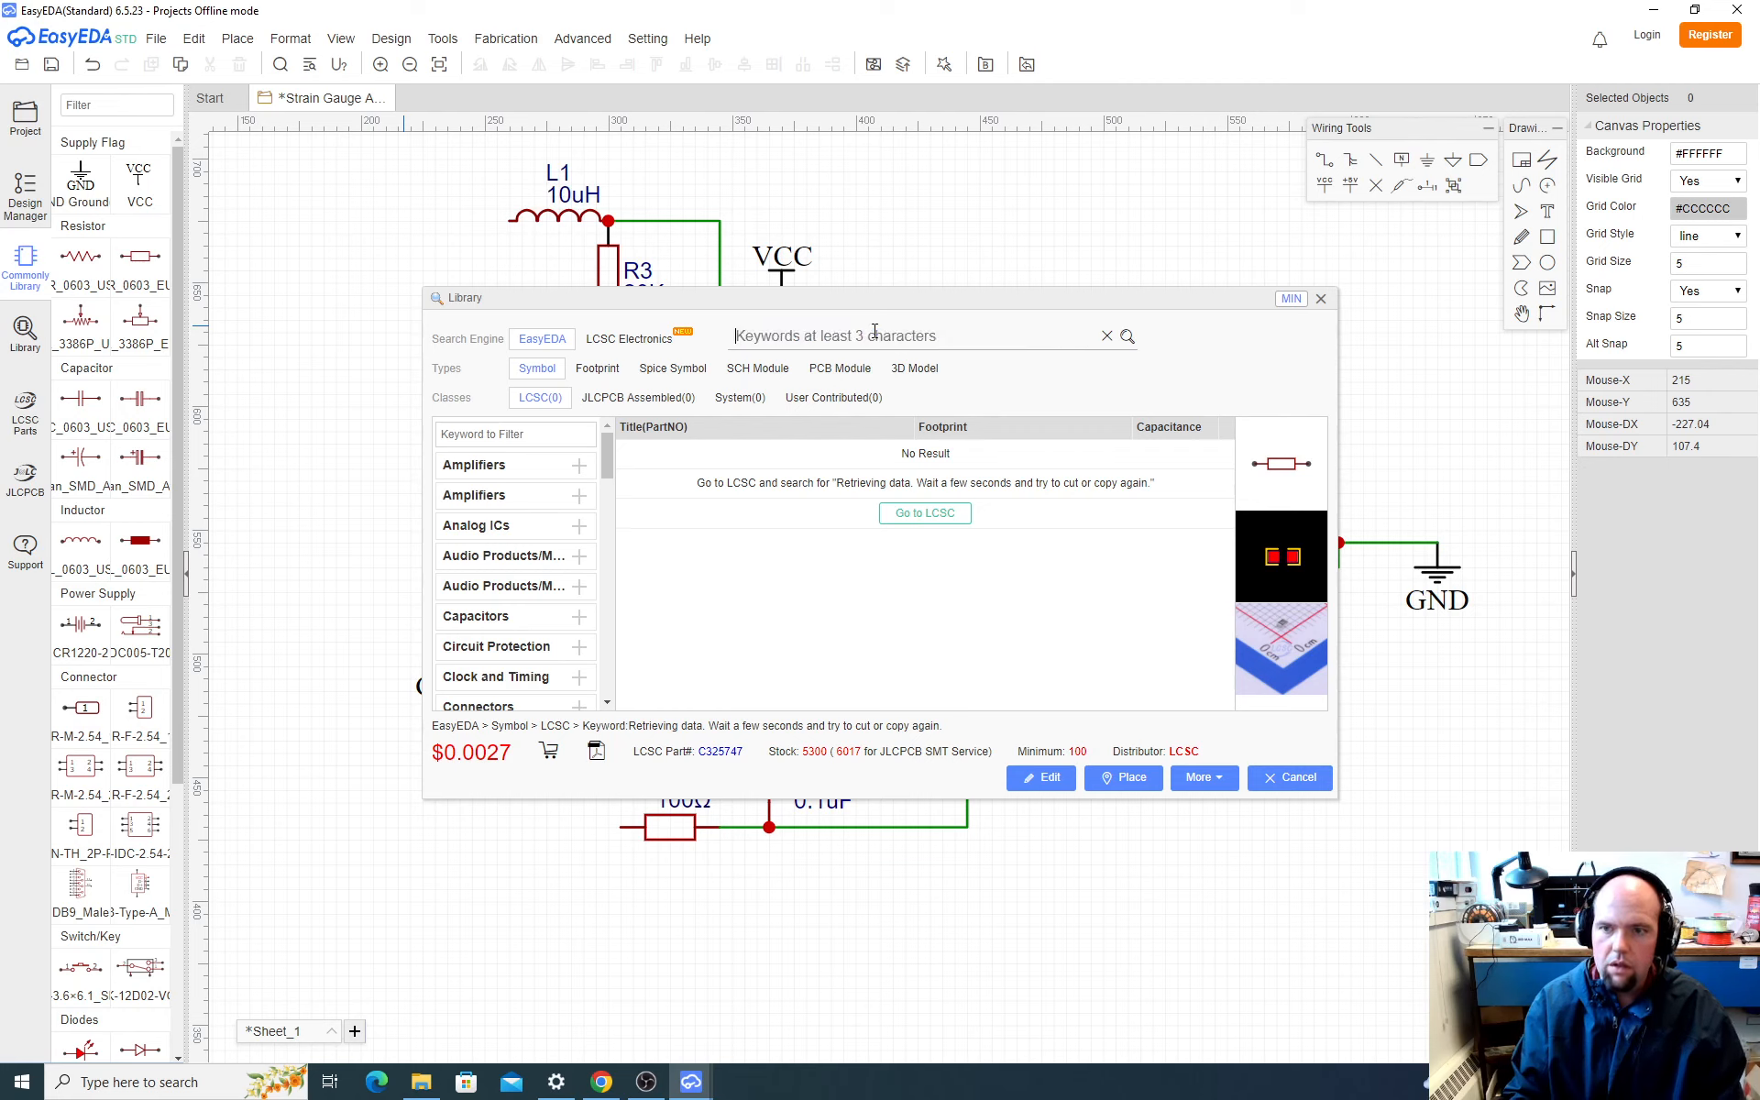
{"action": "key", "text": "ctrl+v"}
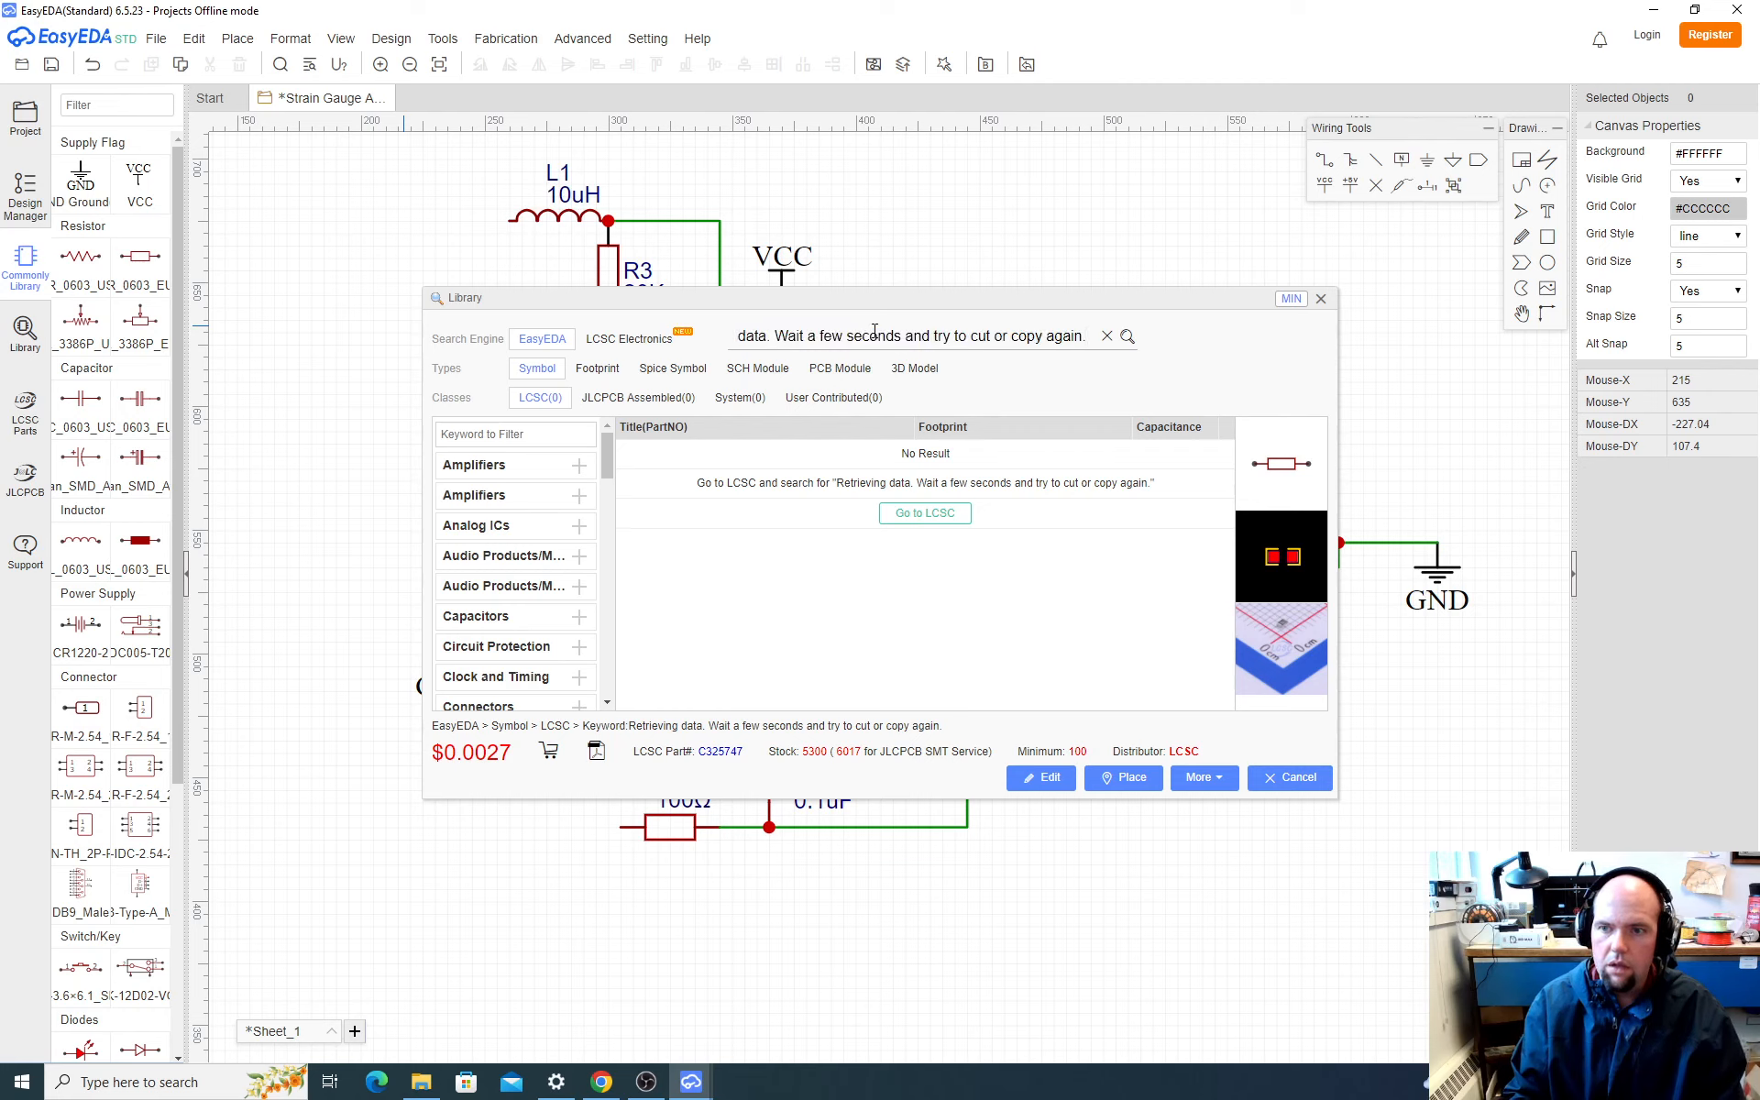
{"action": "key", "text": "BackSpace"}
{"action": "key", "text": "BackSpace"}
{"action": "key", "text": "BackSpace"}
{"action": "key", "text": "BackSpace"}
{"action": "key", "text": "BackSpace"}
{"action": "key", "text": "BackSpace"}
{"action": "key", "text": "BackSpace"}
{"action": "key", "text": "BackSpace"}
{"action": "key", "text": "BackSpace"}
{"action": "key", "text": "BackSpace"}
{"action": "key", "text": "BackSpace"}
{"action": "key", "text": "BackSpace"}
{"action": "key", "text": "BackSpace"}
{"action": "key", "text": "BackSpace"}
{"action": "key", "text": "BackSpace"}
{"action": "key", "text": "BackSpace"}
{"action": "key", "text": "BackSpace"}
{"action": "key", "text": "BackSpace"}
{"action": "key", "text": "BackSpace"}
{"action": "key", "text": "BackSpace"}
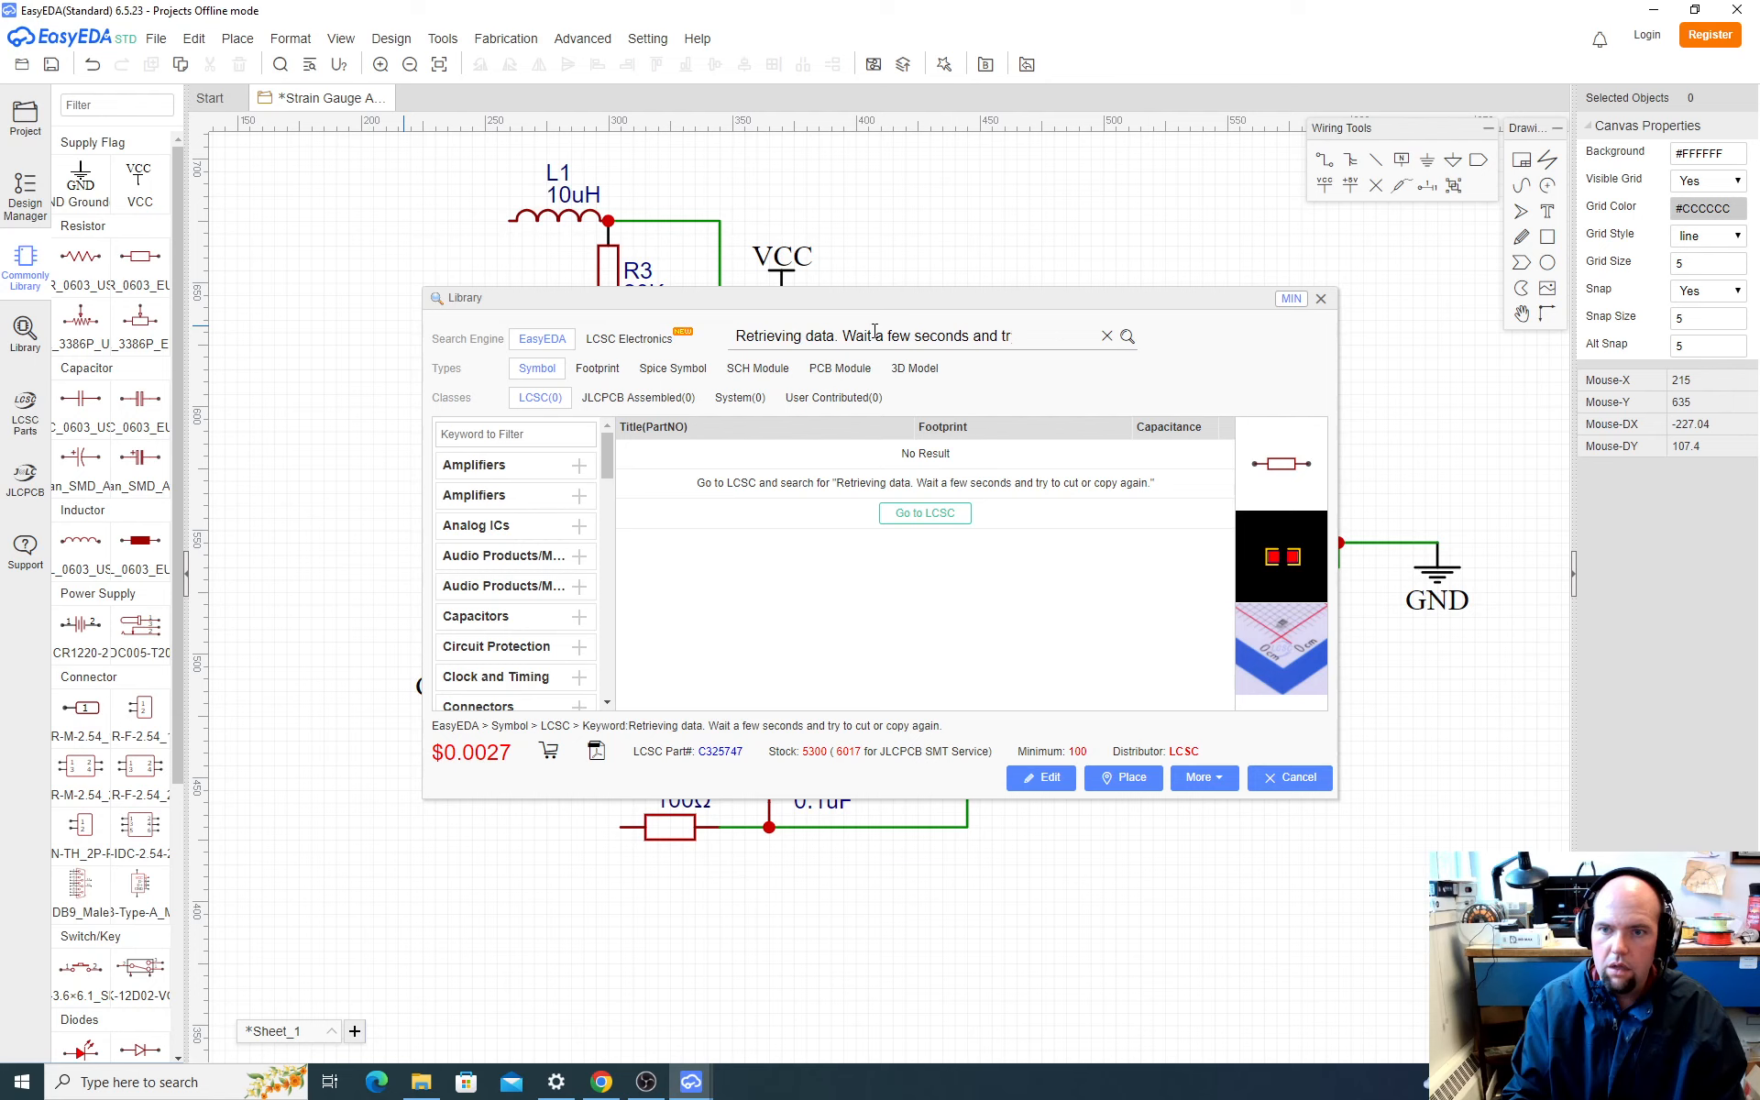
{"action": "key", "text": "BackSpace"}
{"action": "key", "text": "BackSpace"}
{"action": "key", "text": "BackSpace"}
{"action": "key", "text": "BackSpace"}
{"action": "key", "text": "BackSpace"}
{"action": "key", "text": "BackSpace"}
{"action": "key", "text": "BackSpace"}
{"action": "key", "text": "BackSpace"}
{"action": "key", "text": "BackSpace"}
{"action": "key", "text": "BackSpace"}
{"action": "key", "text": "BackSpace"}
{"action": "key", "text": "BackSpace"}
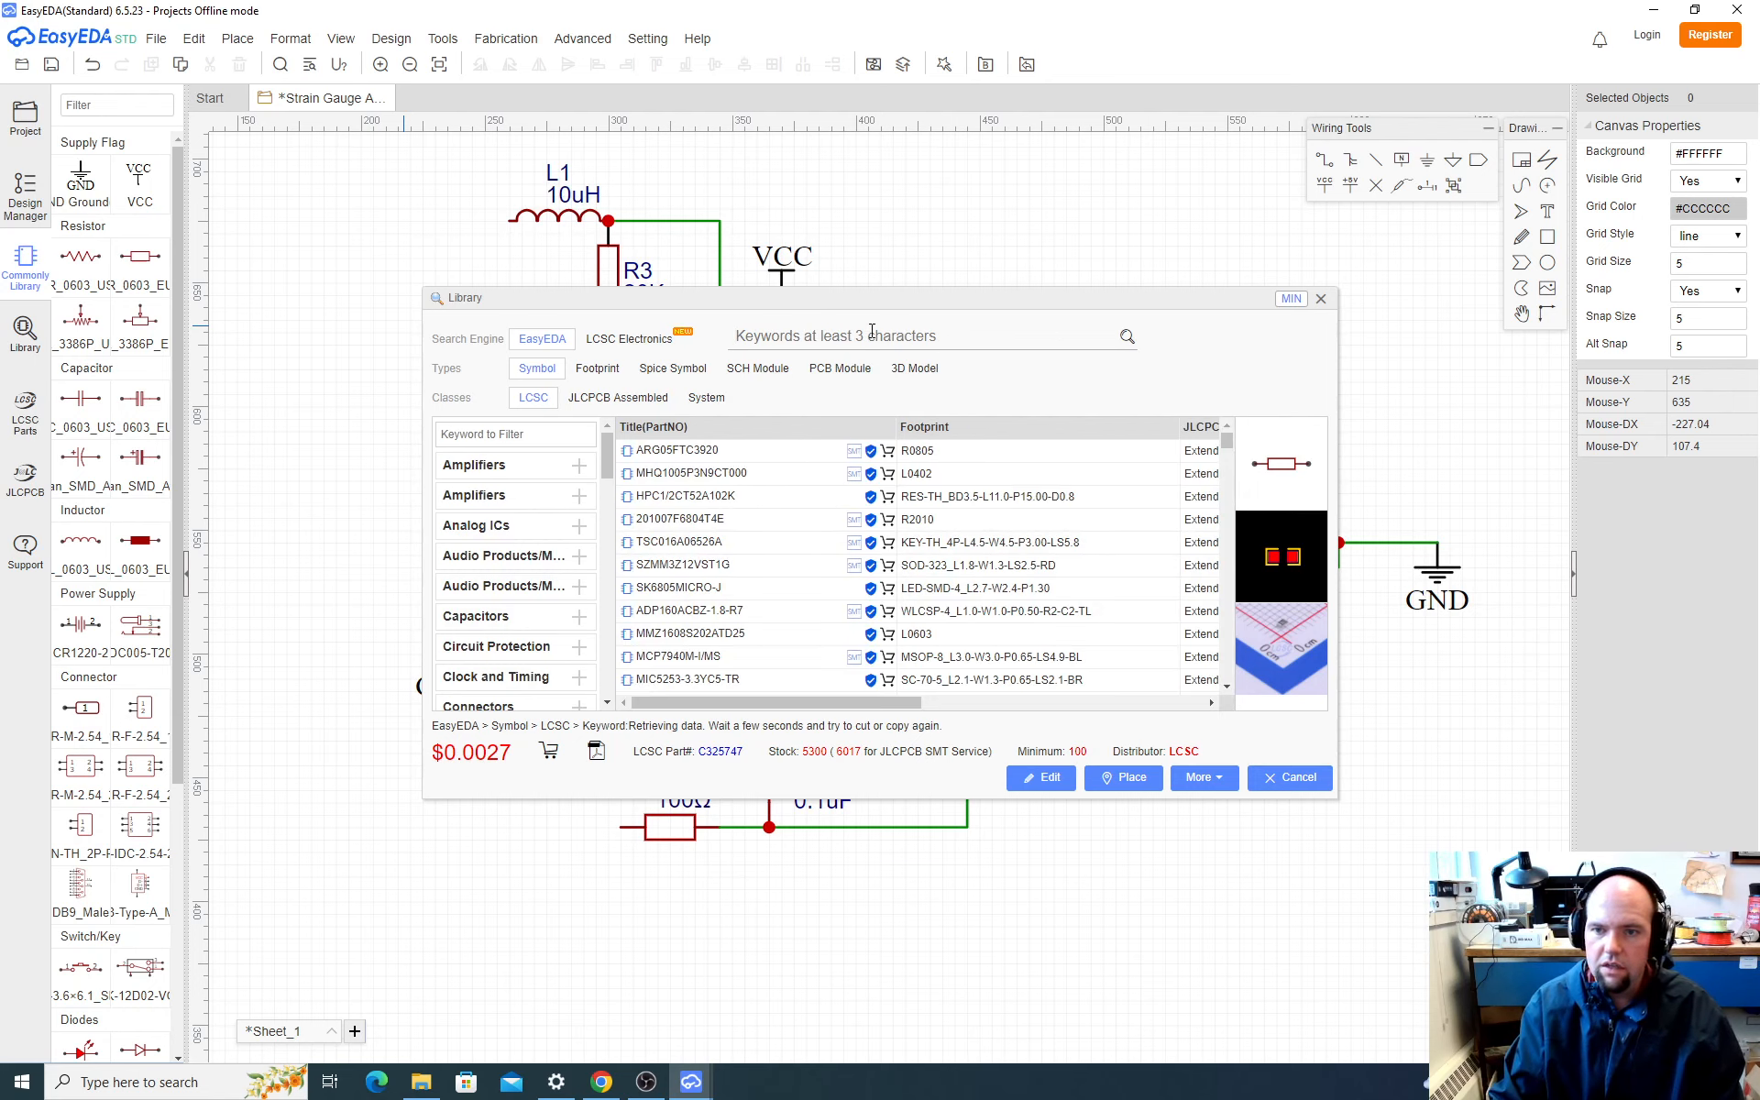
{"action": "left_click_drag", "start_coordinate": [832, 703], "coordinate": [798, 693]}
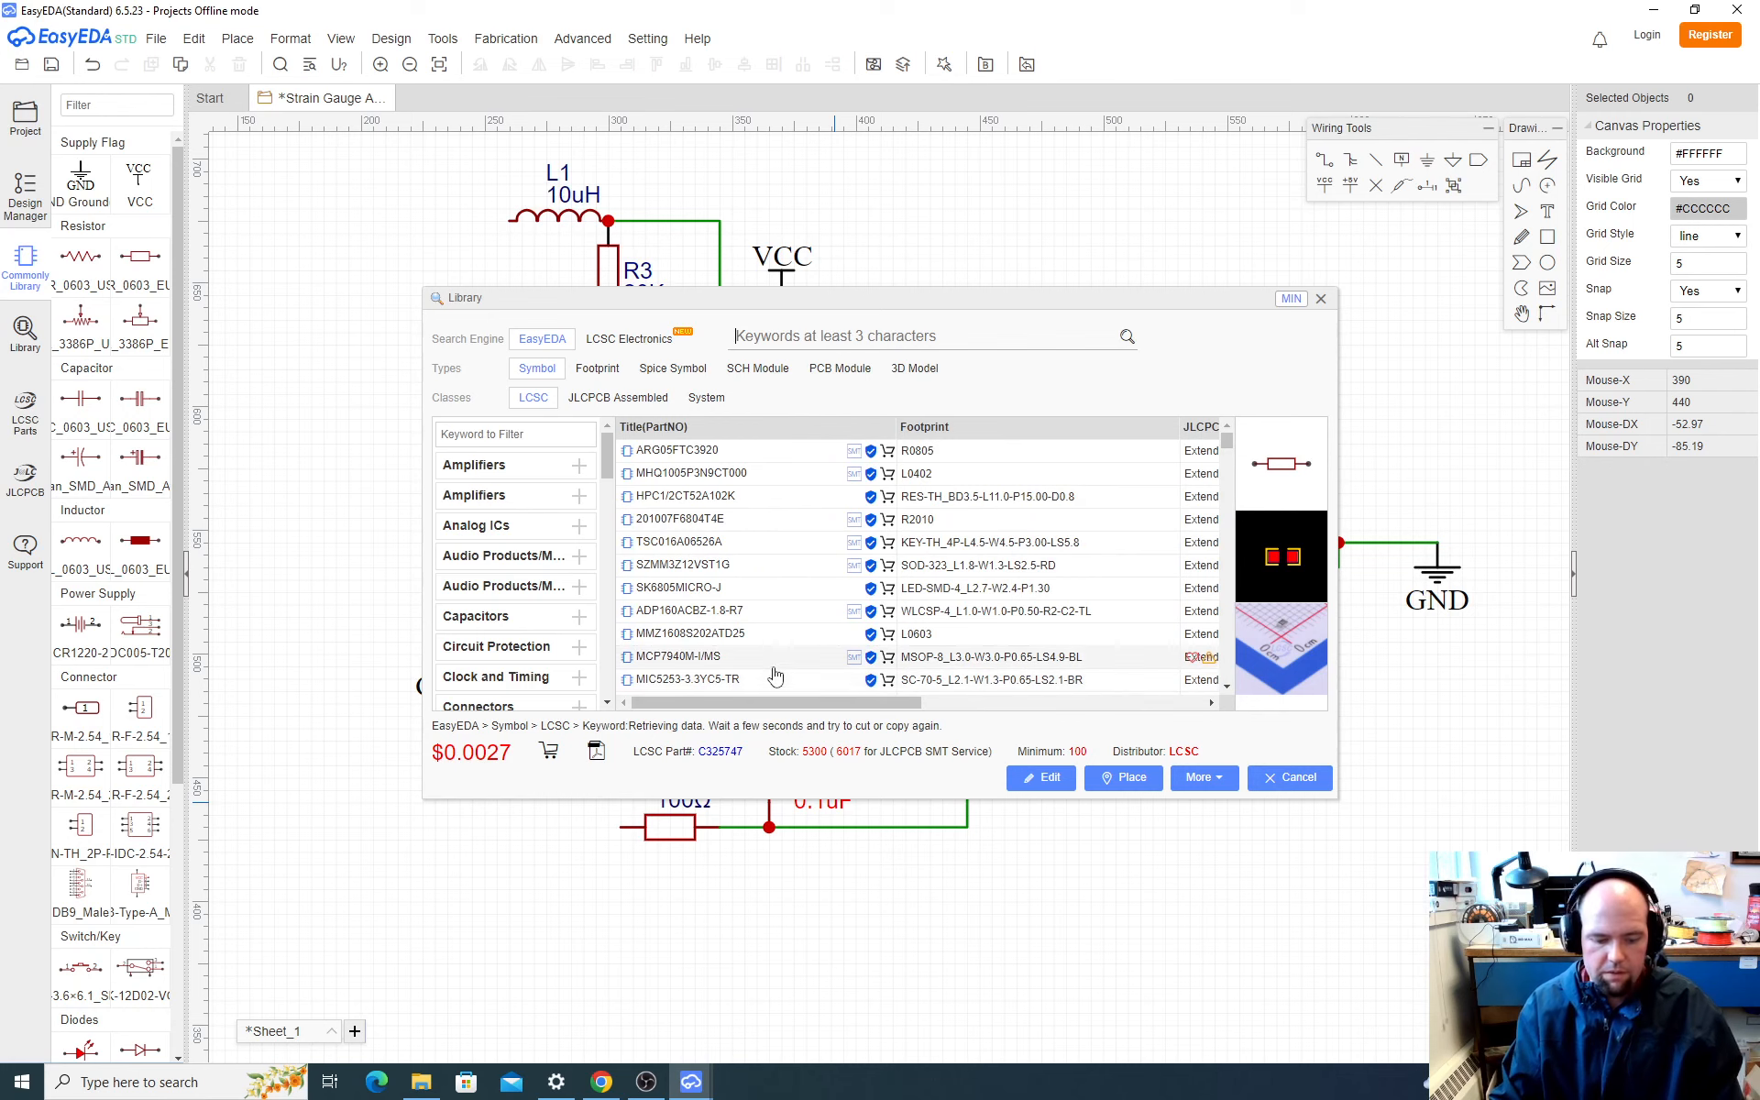
Step: Copy the part number C13585 again from the cart spreadsheet and search EasyEDA's component library for it
{"action": "key", "text": "alt+Tab"}
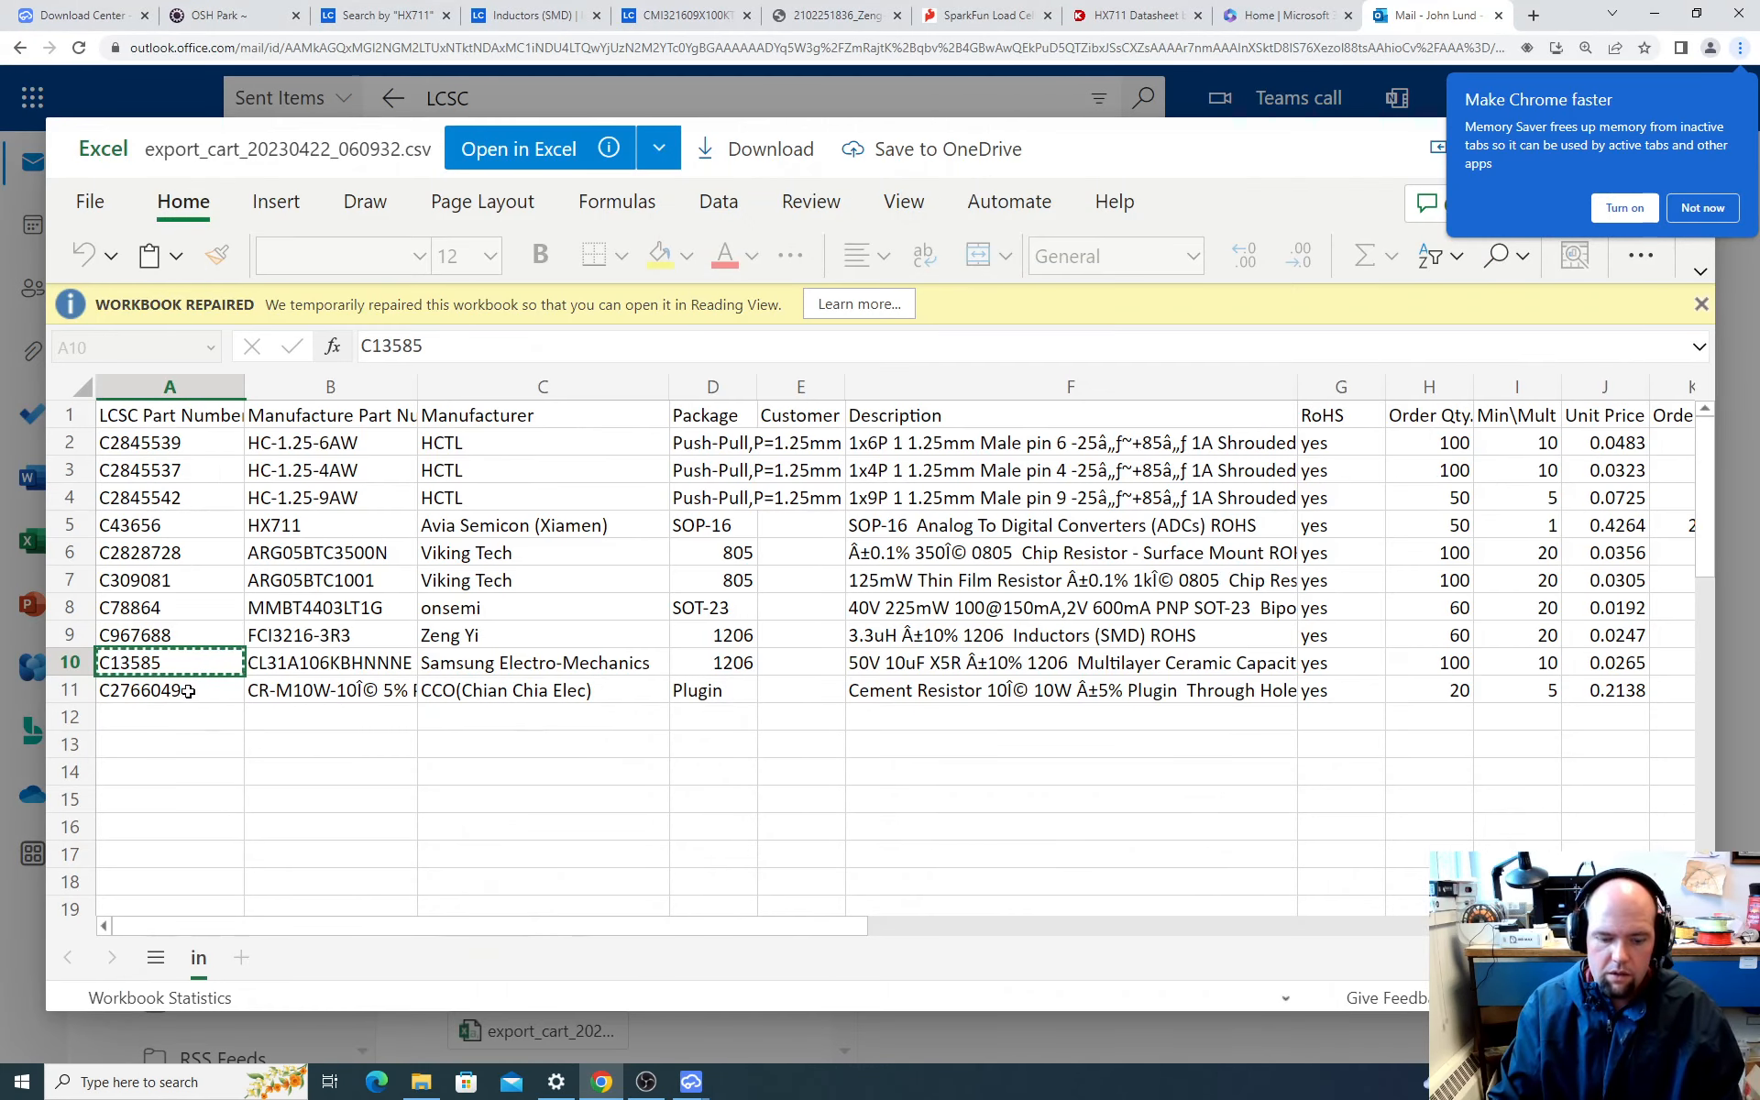
{"action": "key", "text": "alt+space"}
{"action": "left_click", "coordinate": [199, 676]}
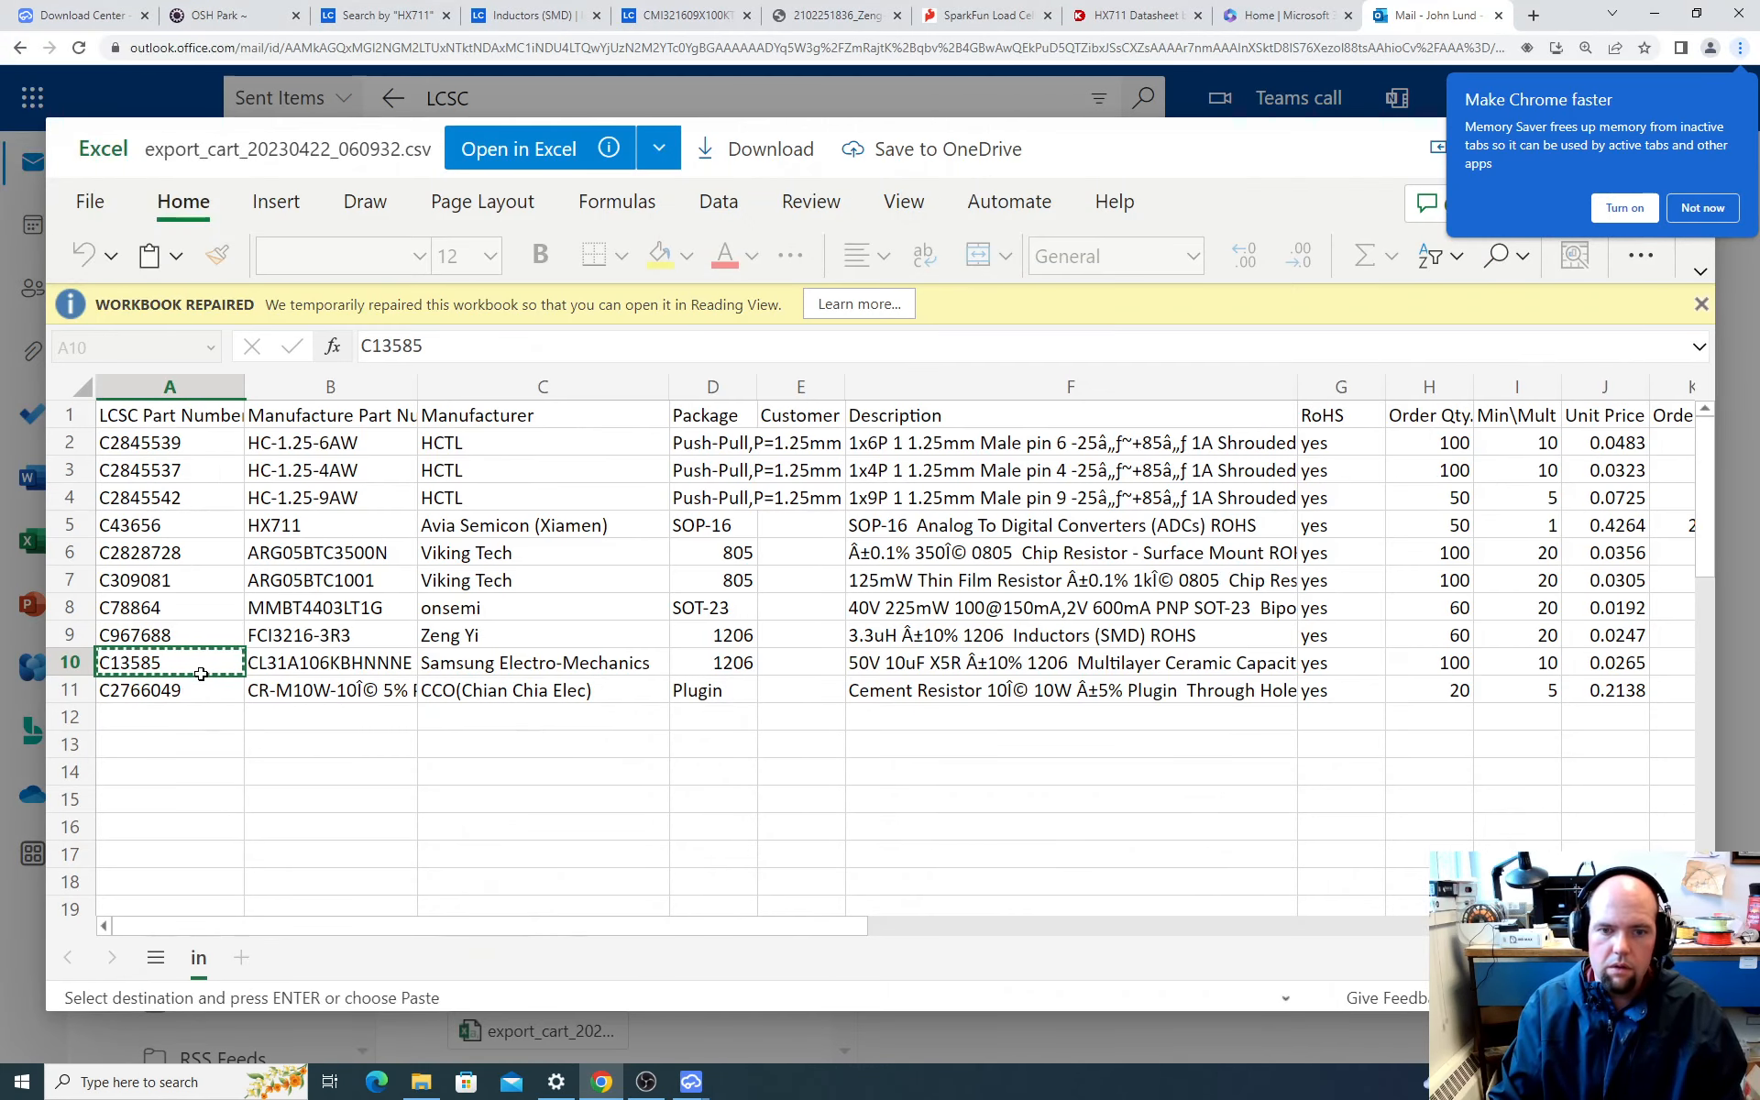
{"action": "key", "text": "alt+Tab"}
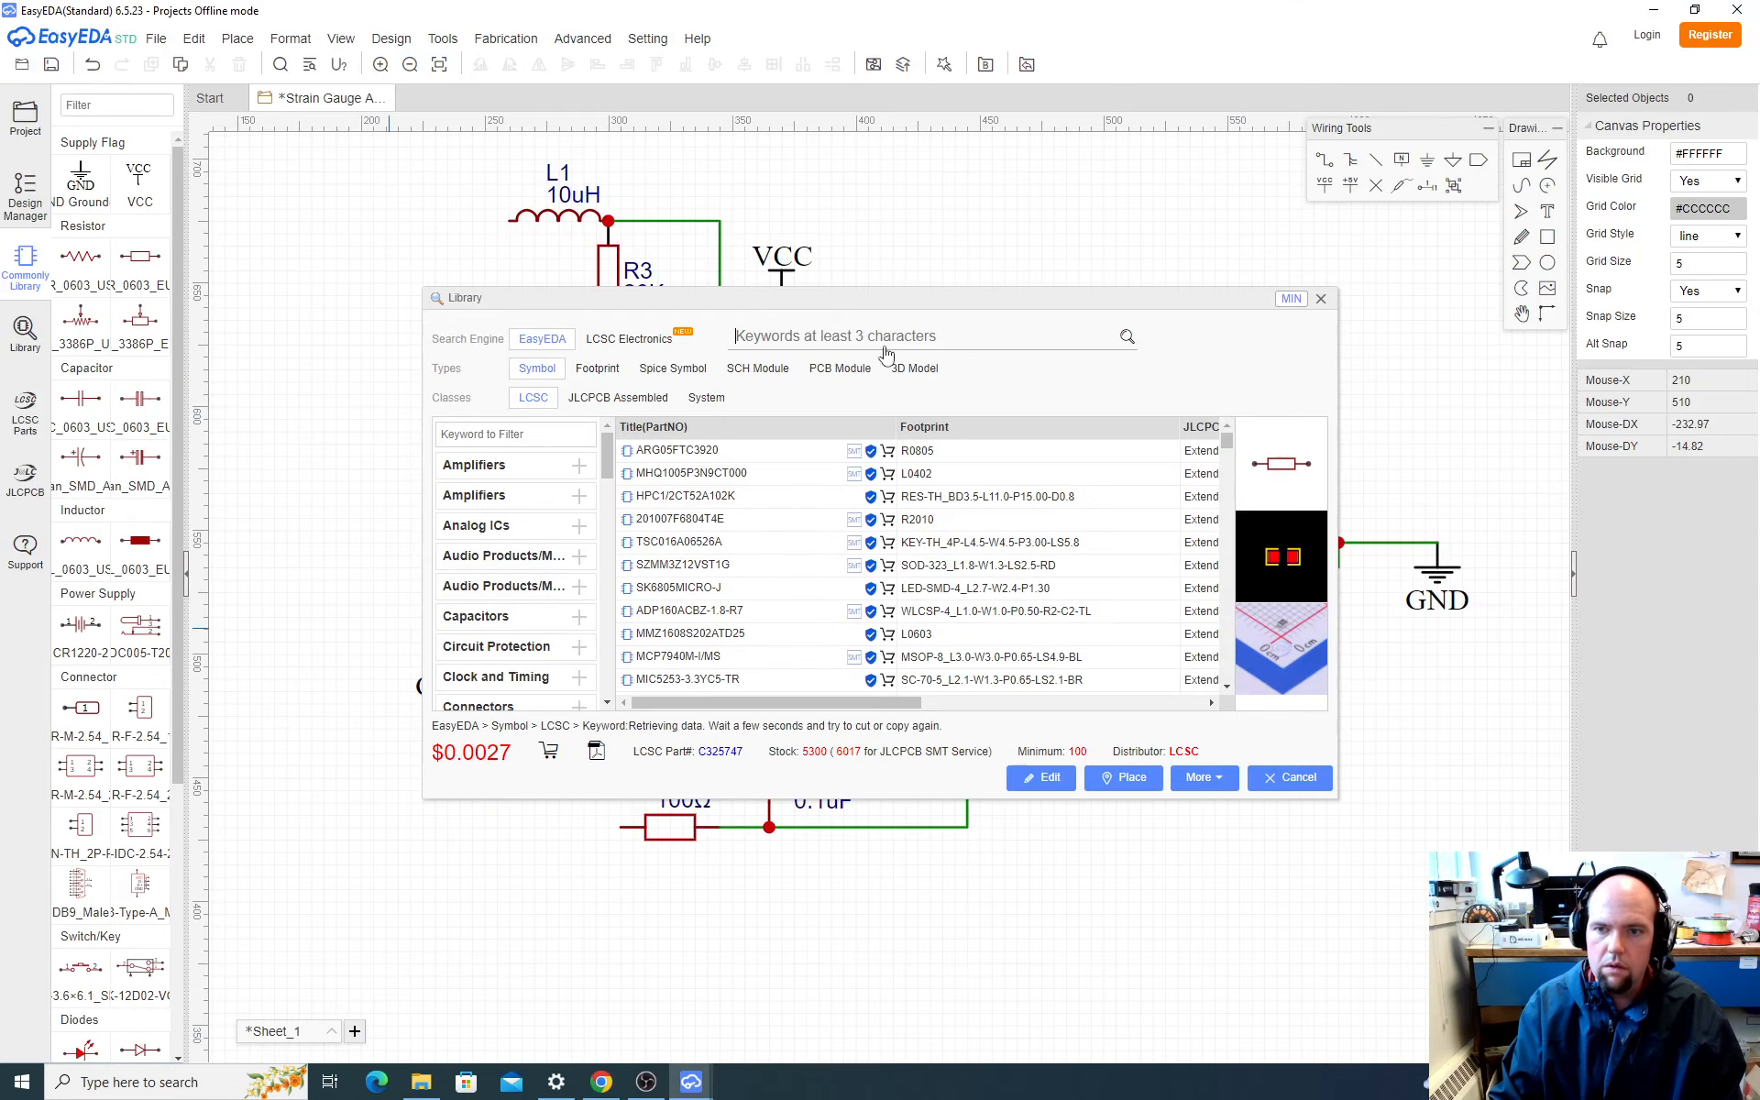
{"action": "key", "text": "ctrl+v"}
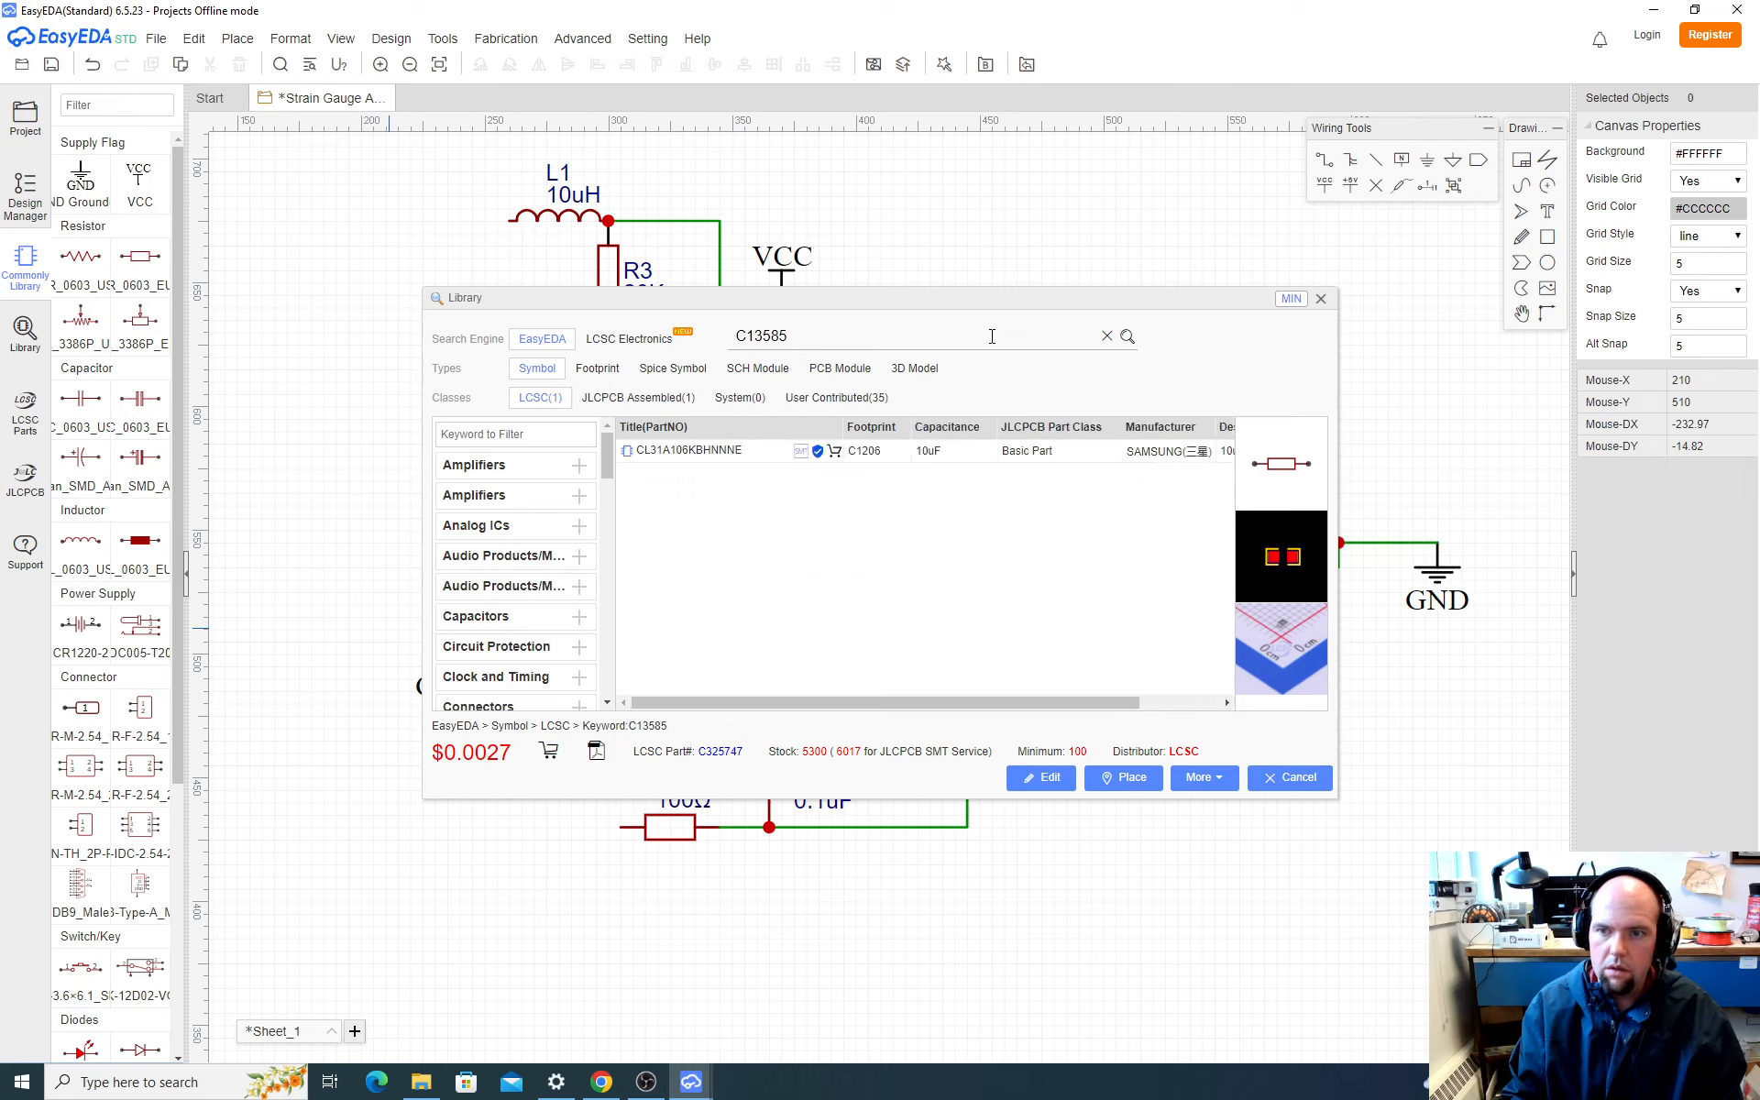
Step: Place two vertical 10uF CL31A106KBHNNNE capacitors, one left of L1 and one in the empty area above and right of U1
{"action": "left_click", "coordinate": [731, 459]}
{"action": "left_click", "coordinate": [1124, 778]}
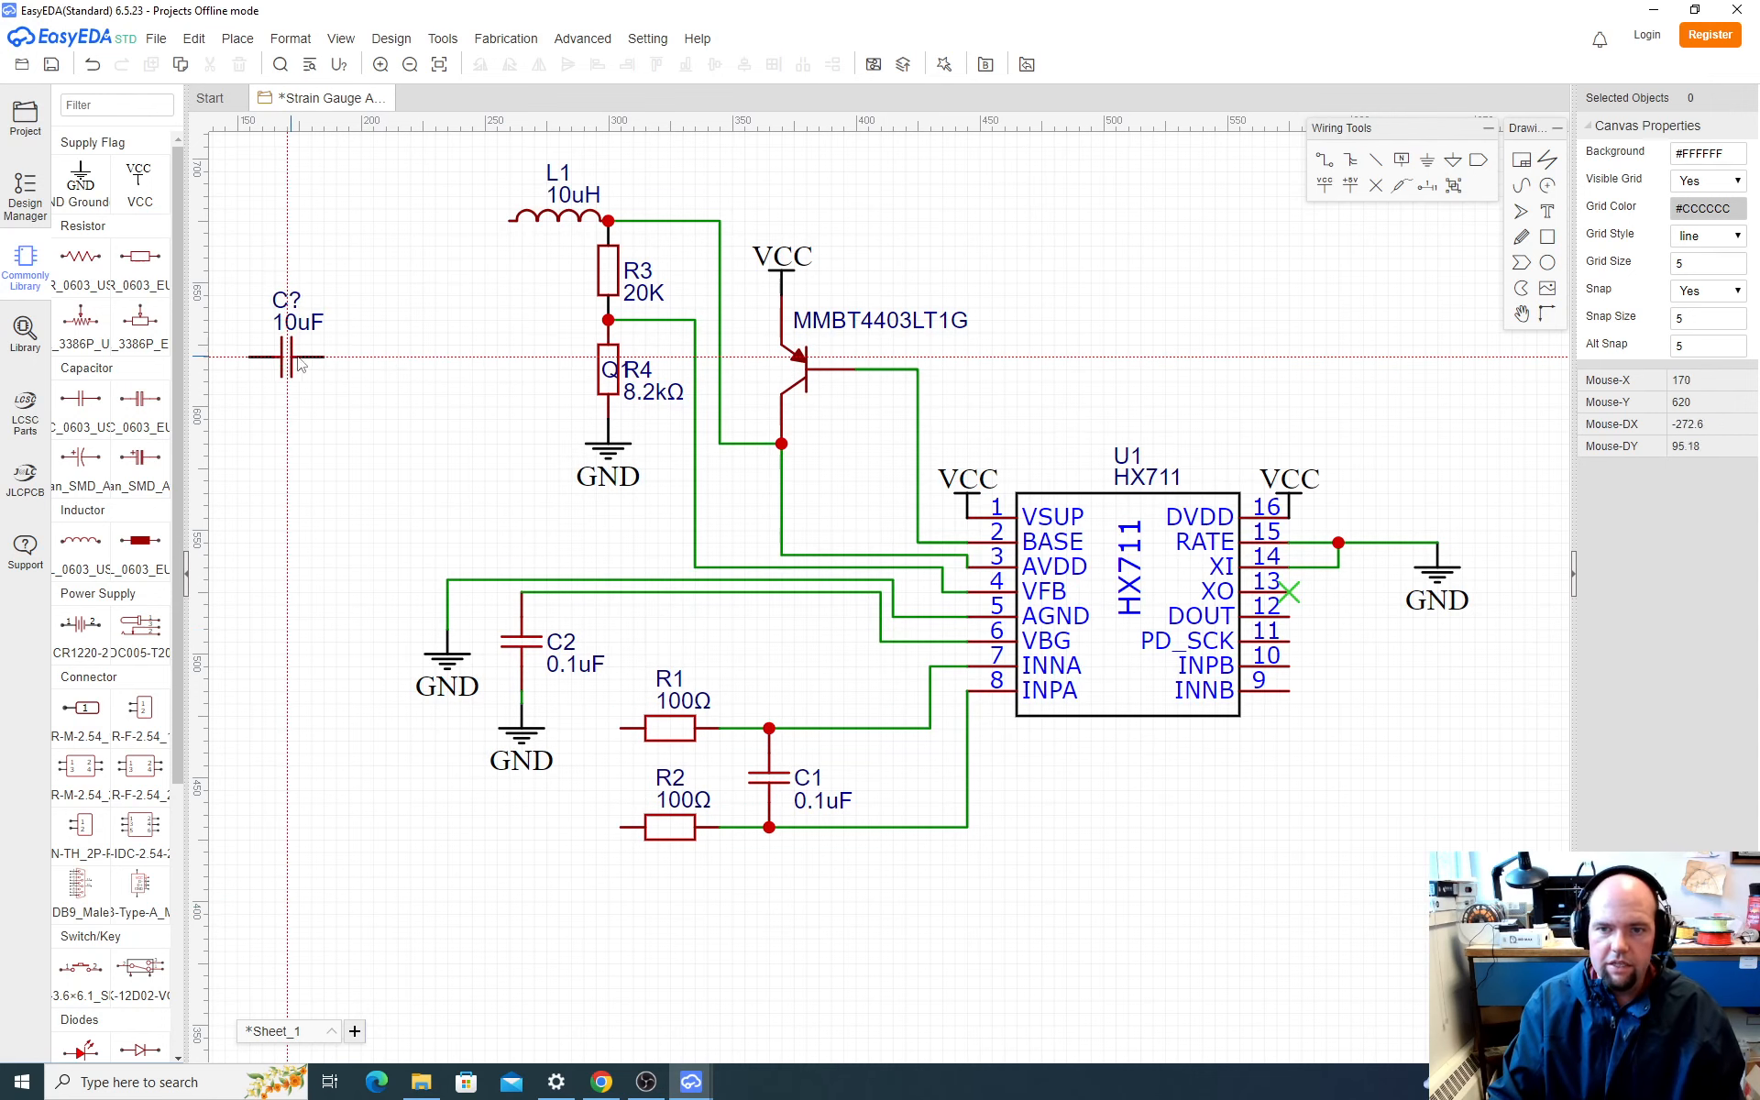
{"action": "key", "text": "space"}
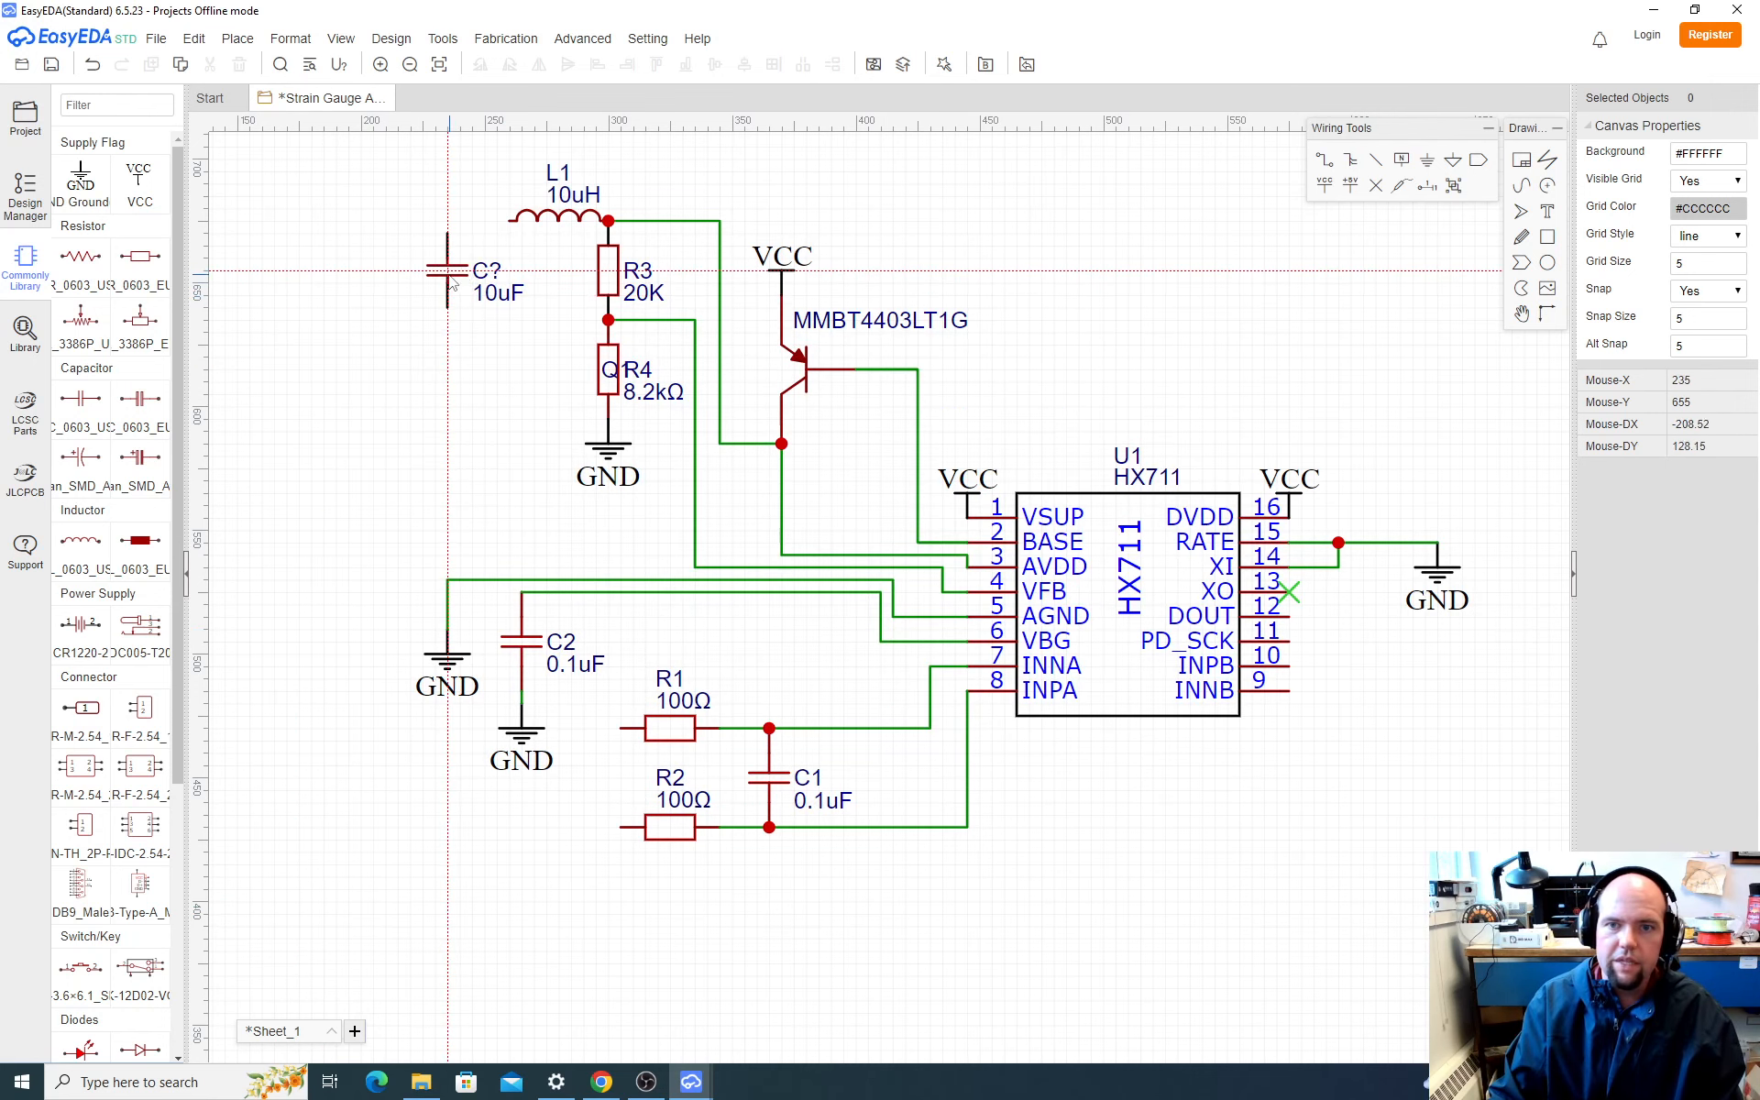
{"action": "left_click", "coordinate": [465, 267]}
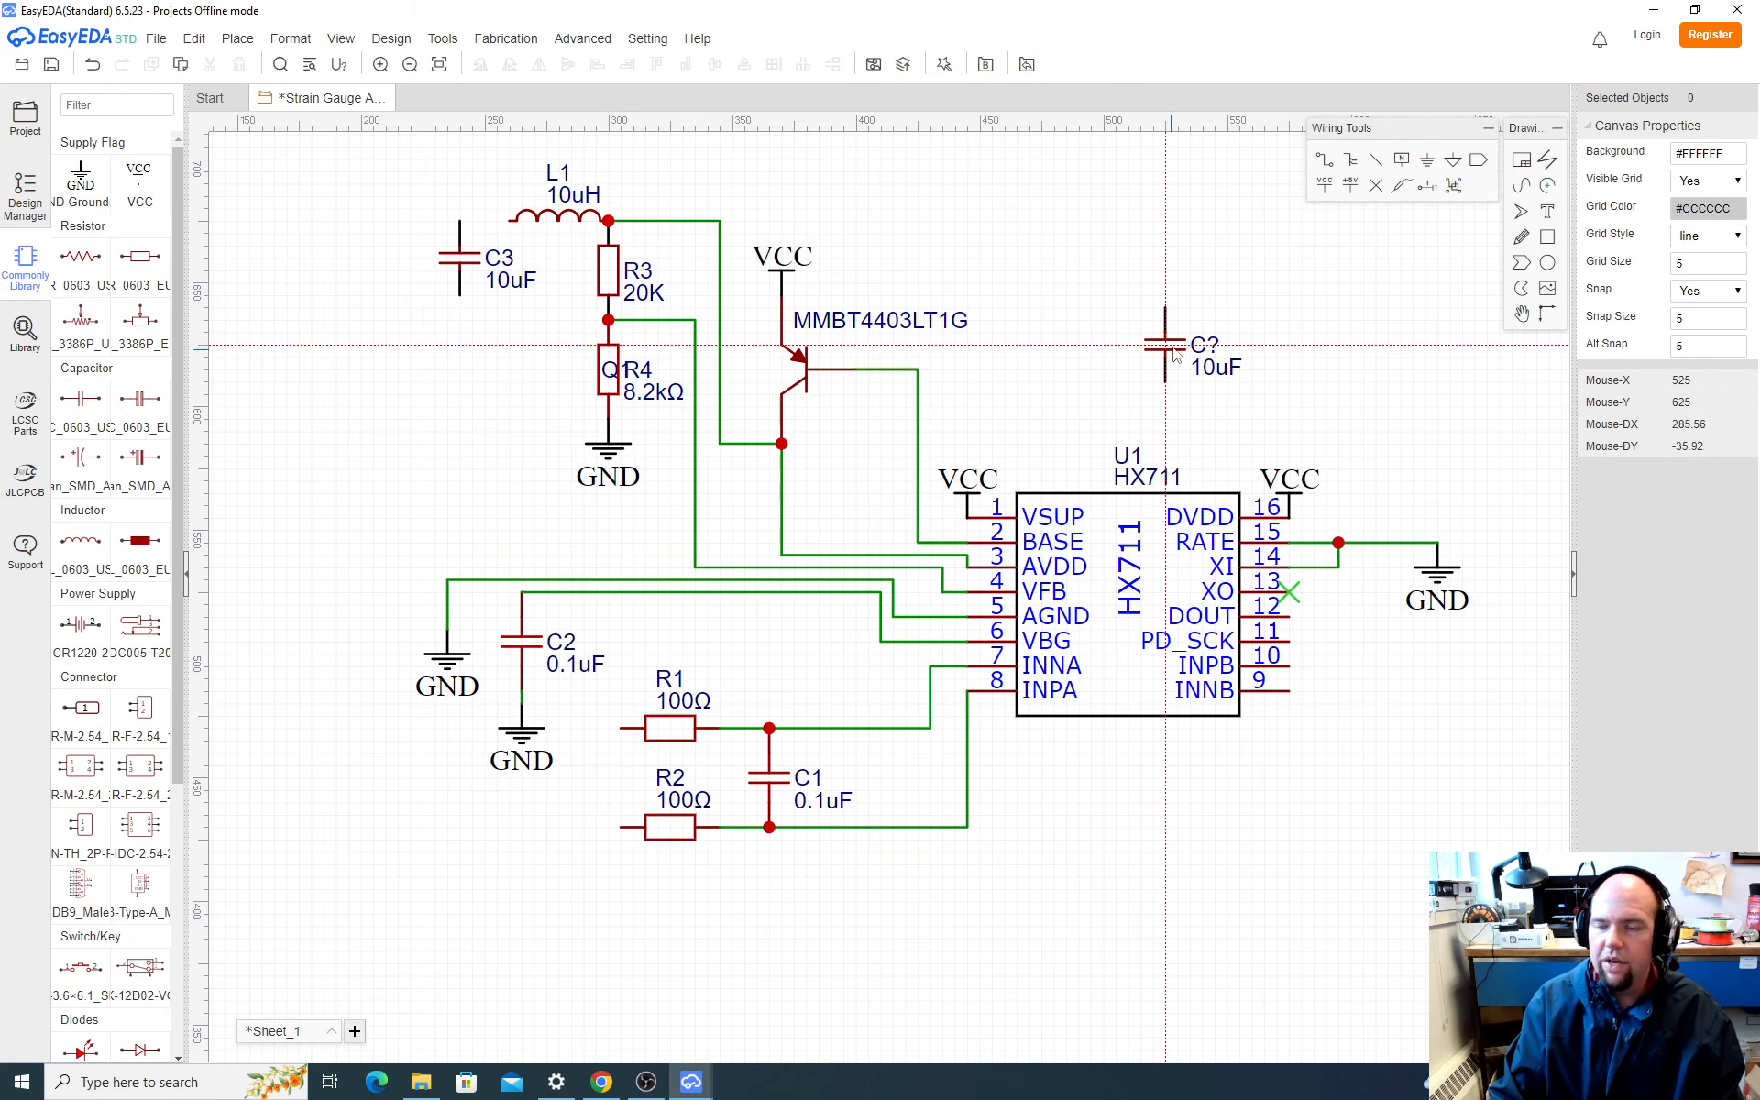
{"action": "left_click", "coordinate": [1392, 296]}
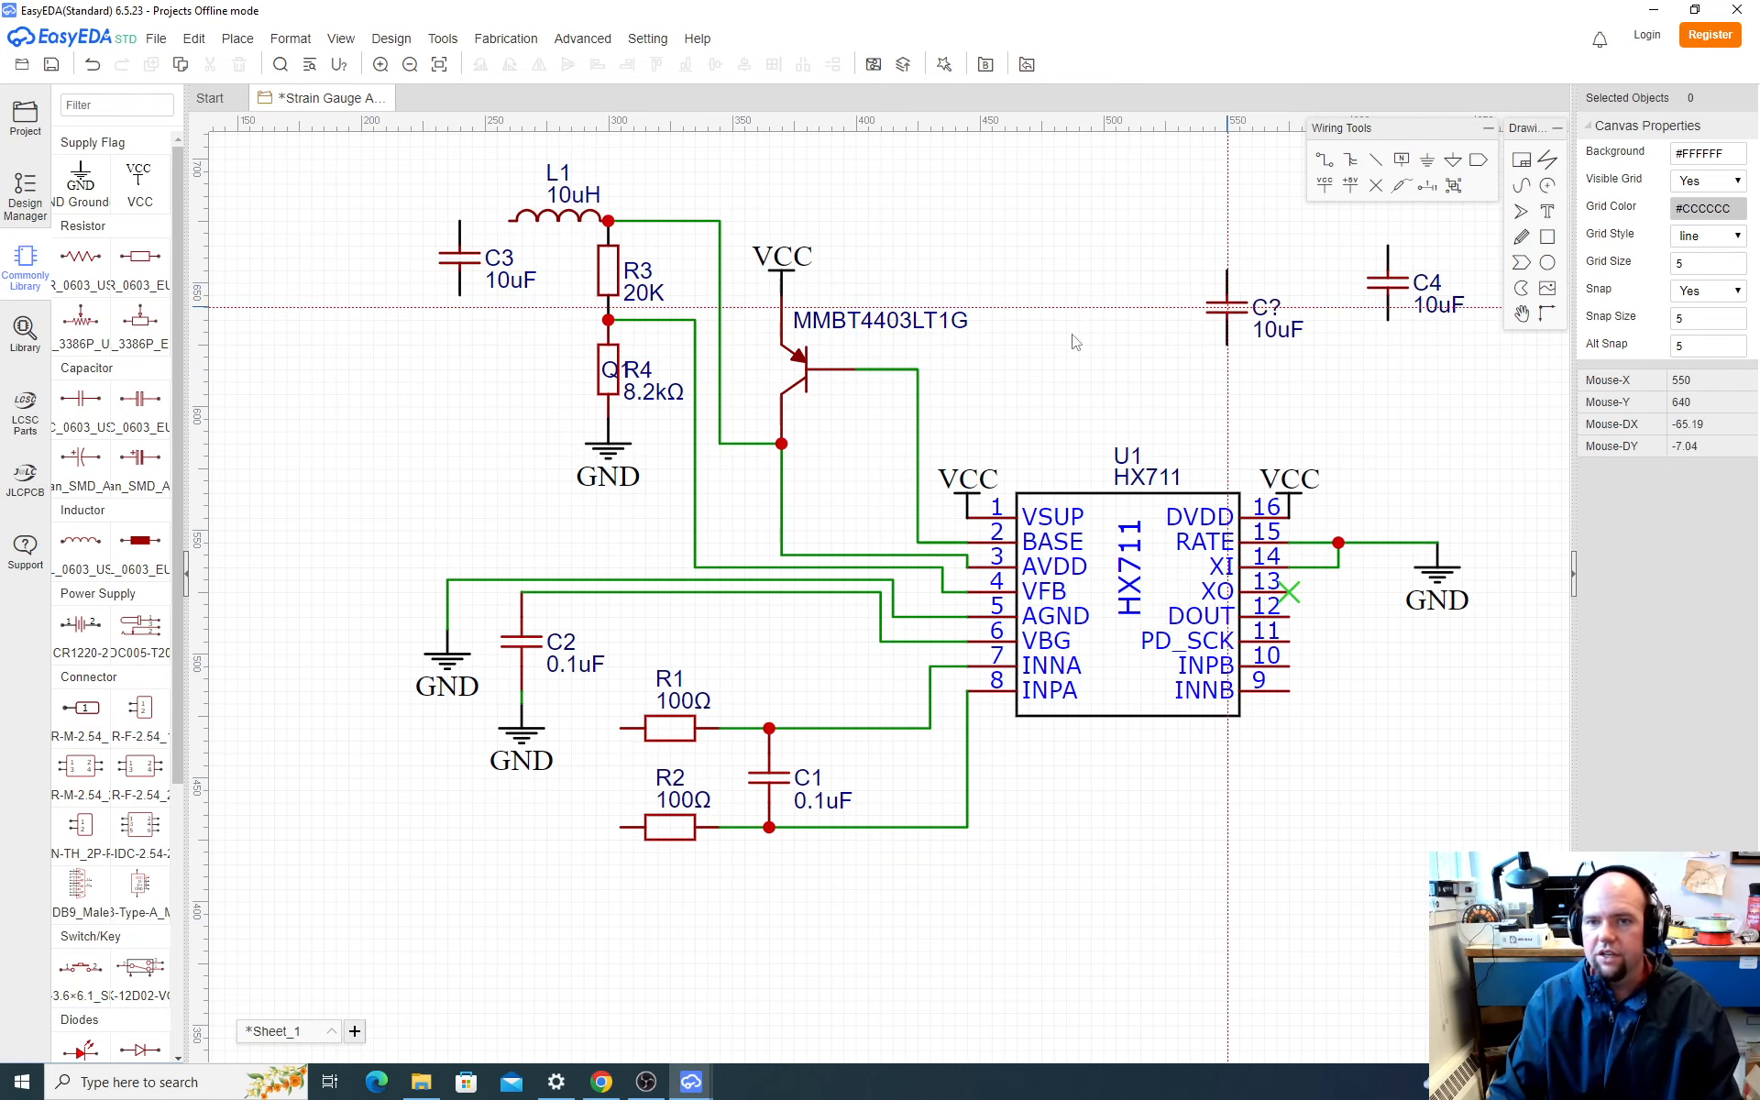
{"action": "key", "text": "Escape"}
Step: Switch to the browser, examine the supply filter capacitors C3 to C7 in SparkFun's HX711 schematic, and return to EasyEDA
{"action": "key", "text": "alt+Tab"}
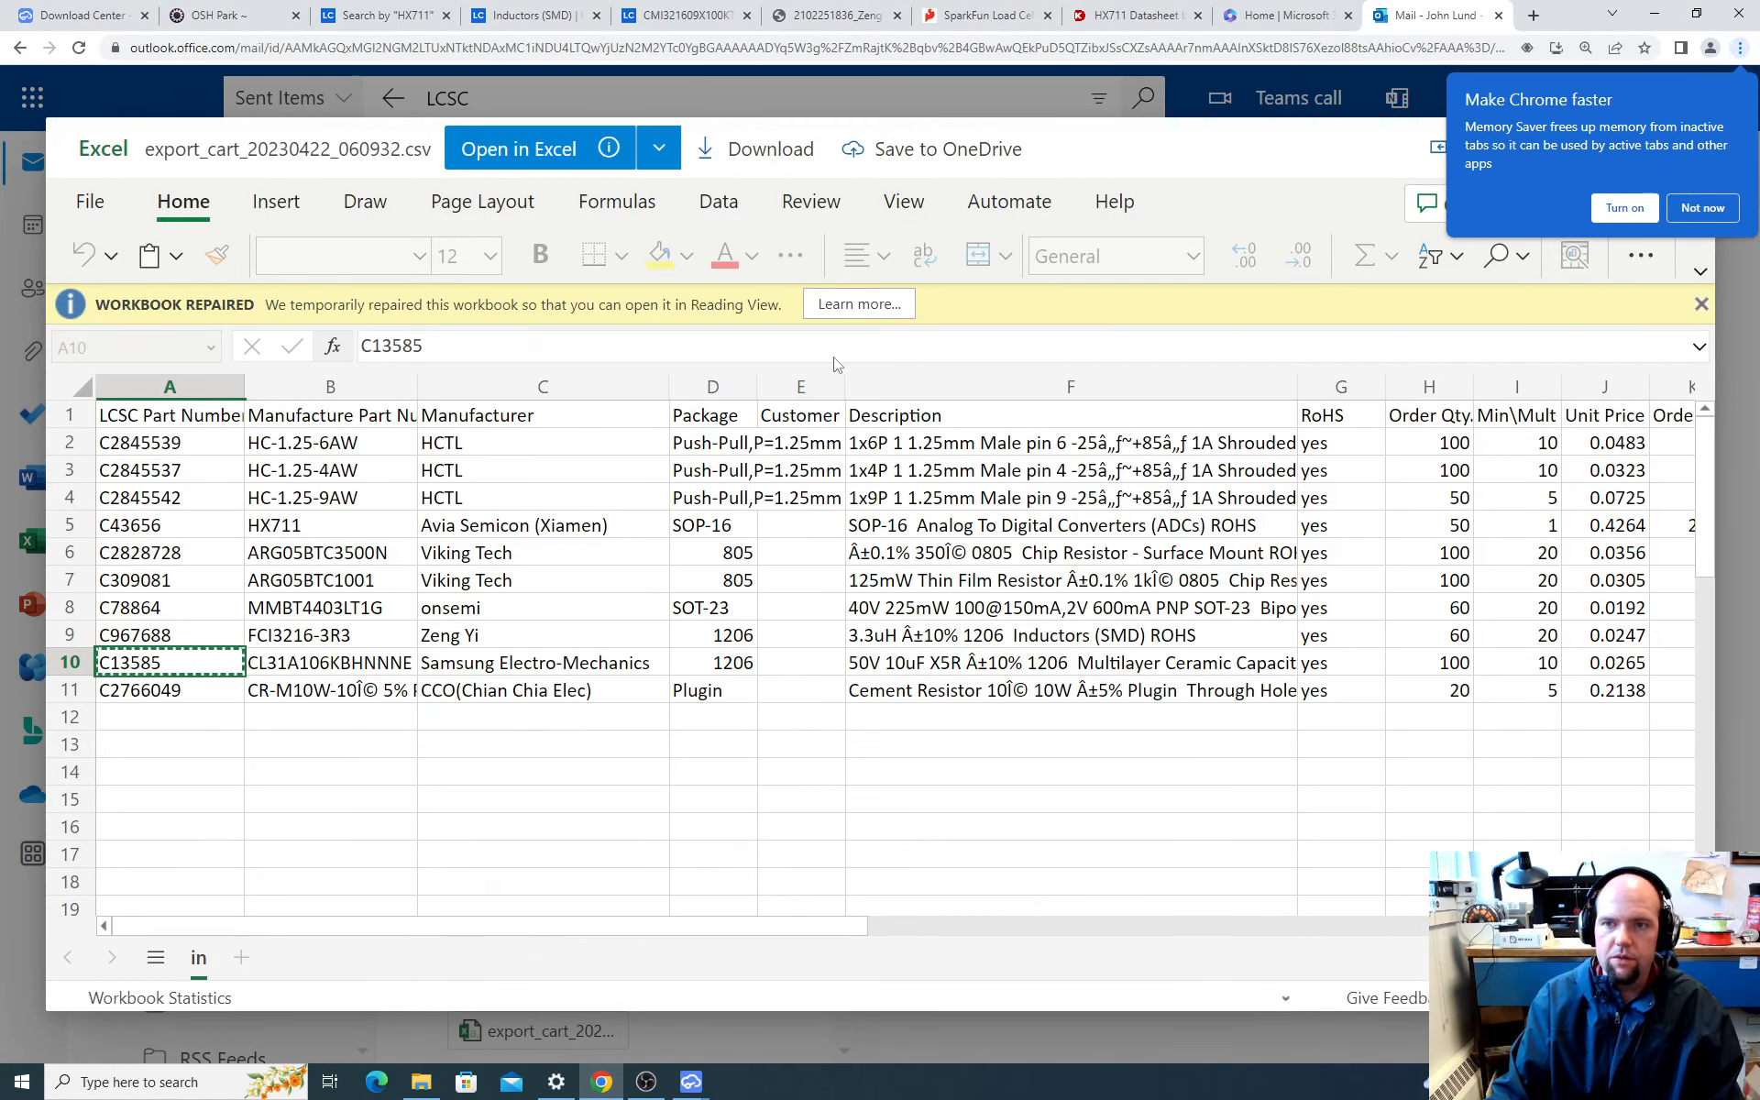
{"action": "left_click", "coordinate": [1129, 15]}
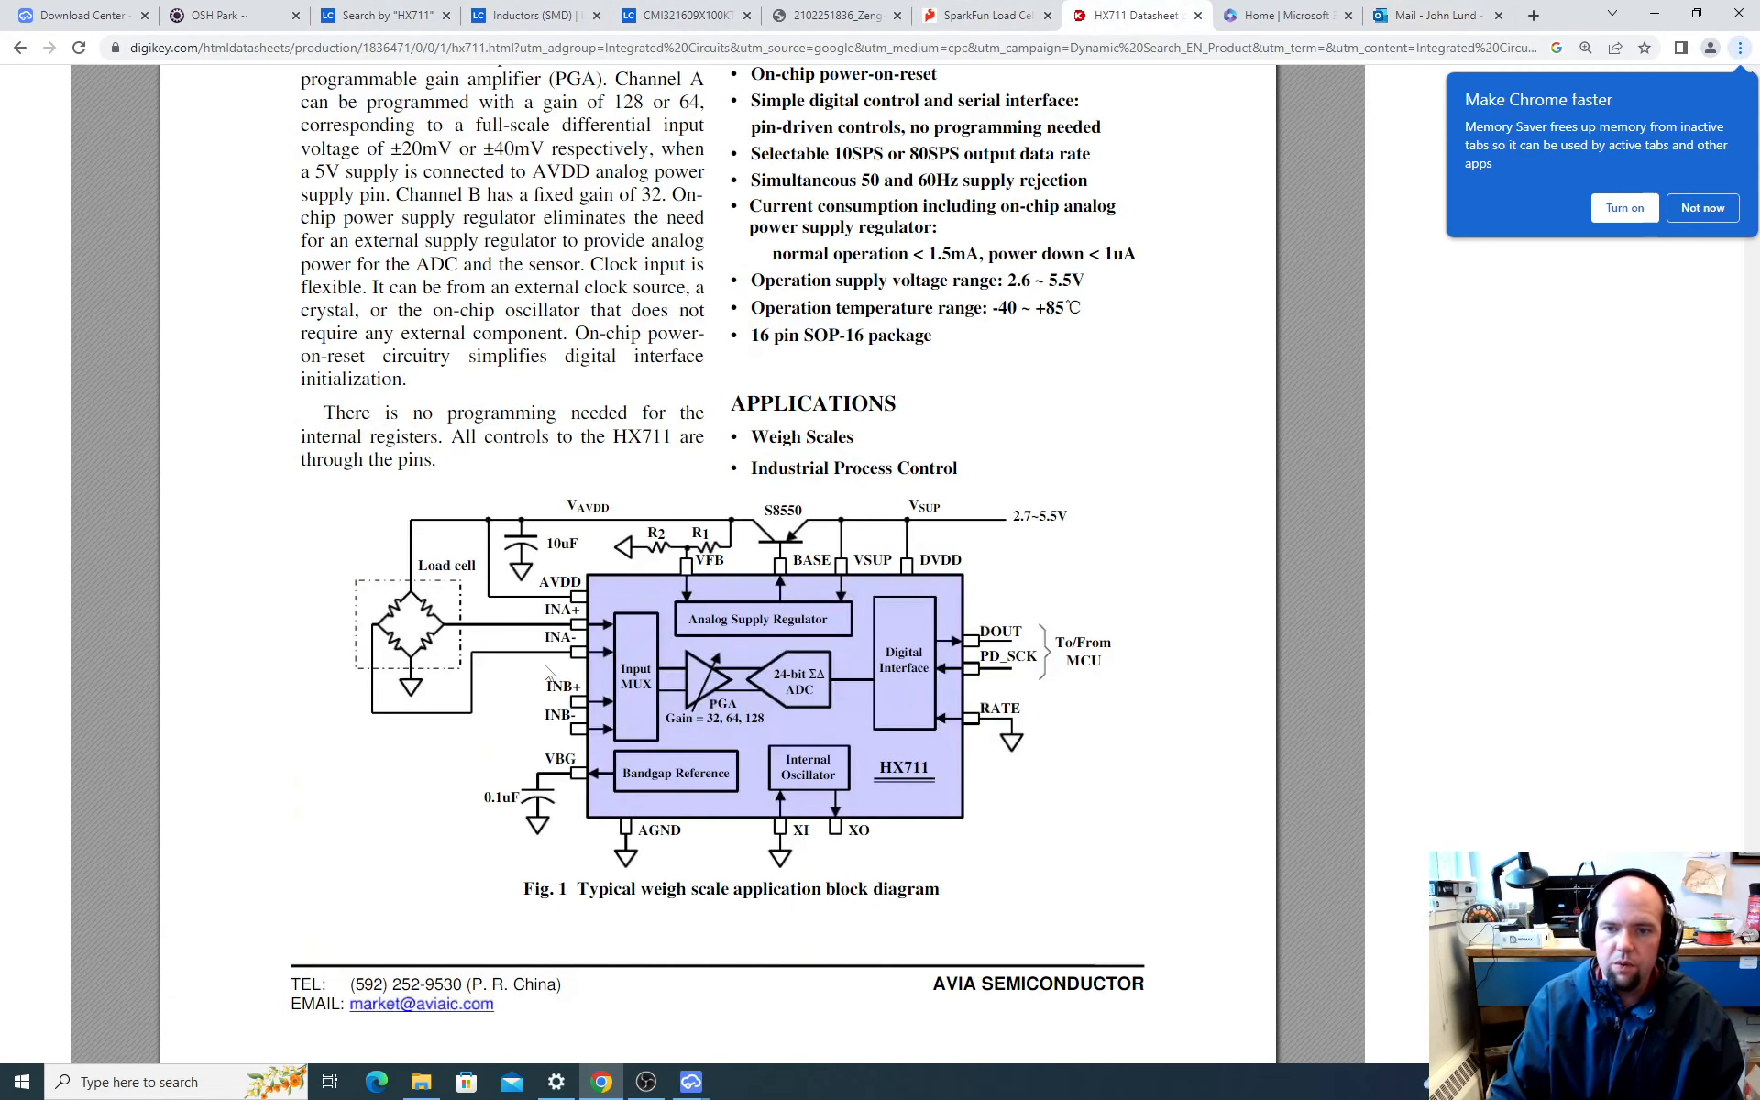
{"action": "left_click", "coordinate": [990, 15]}
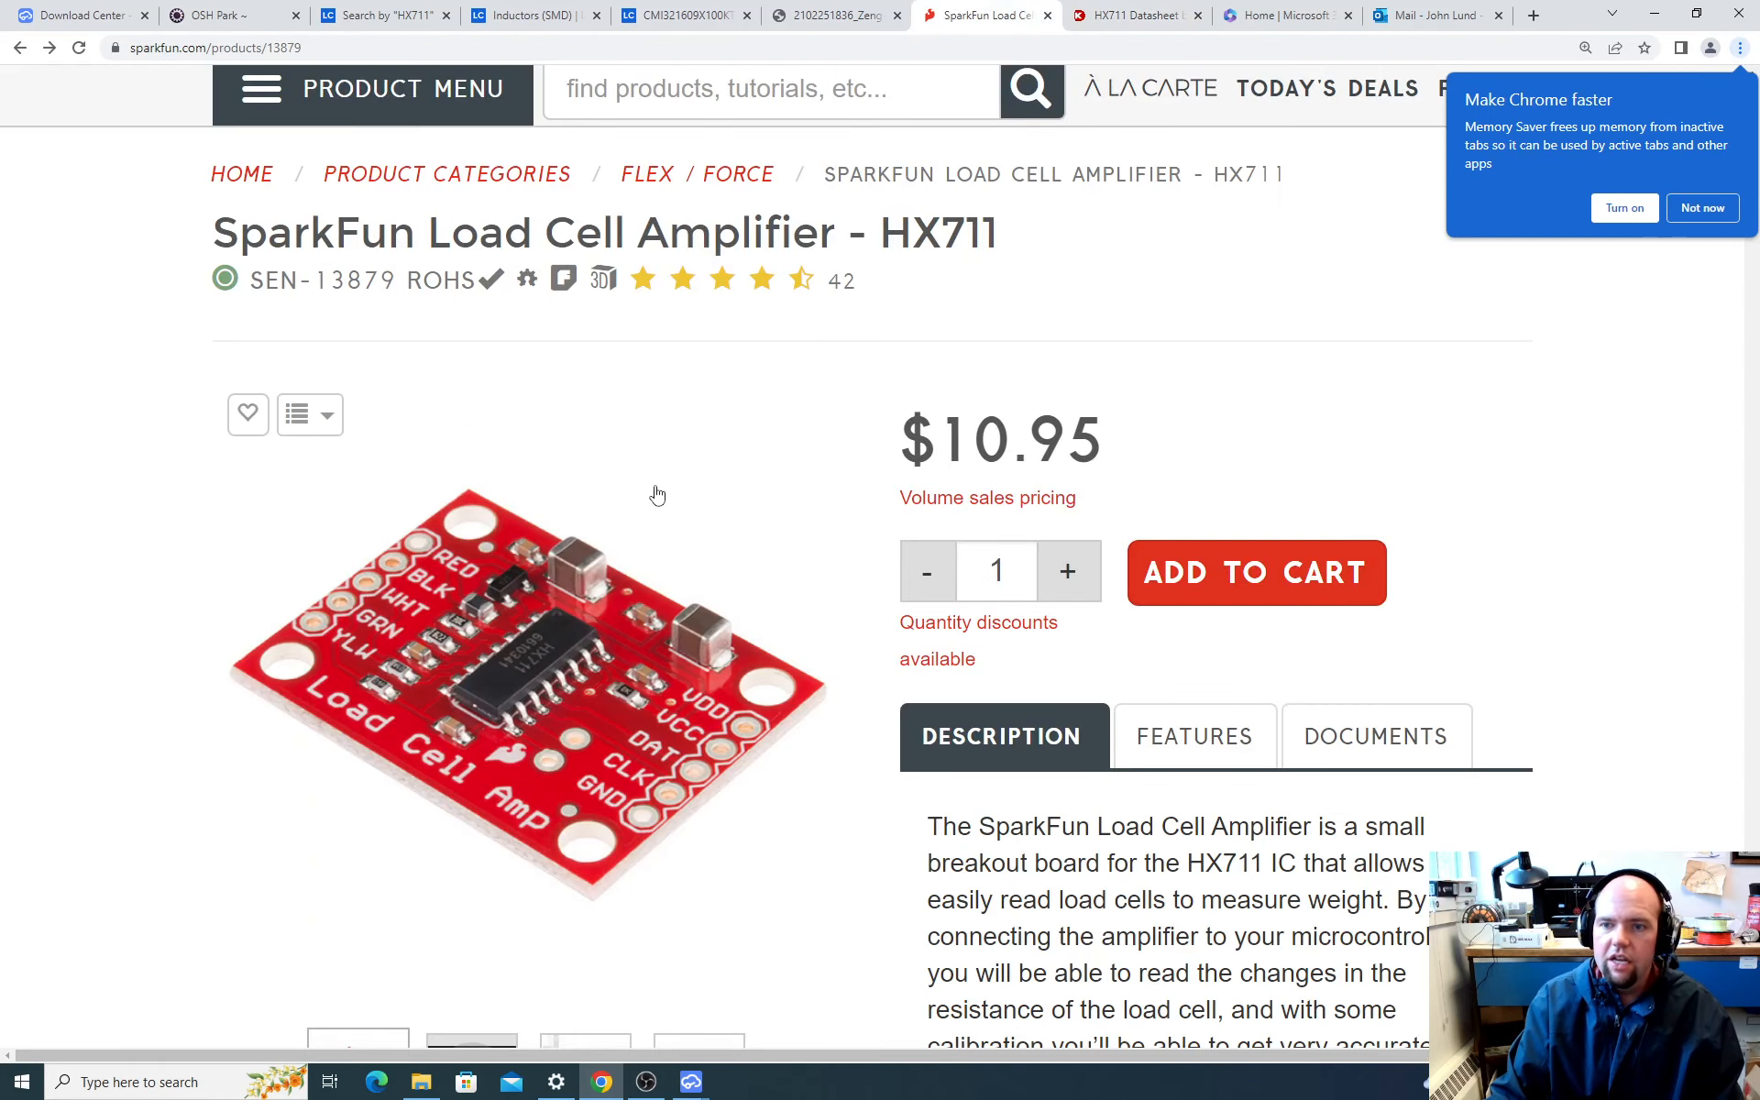
{"action": "left_click", "coordinate": [49, 47]}
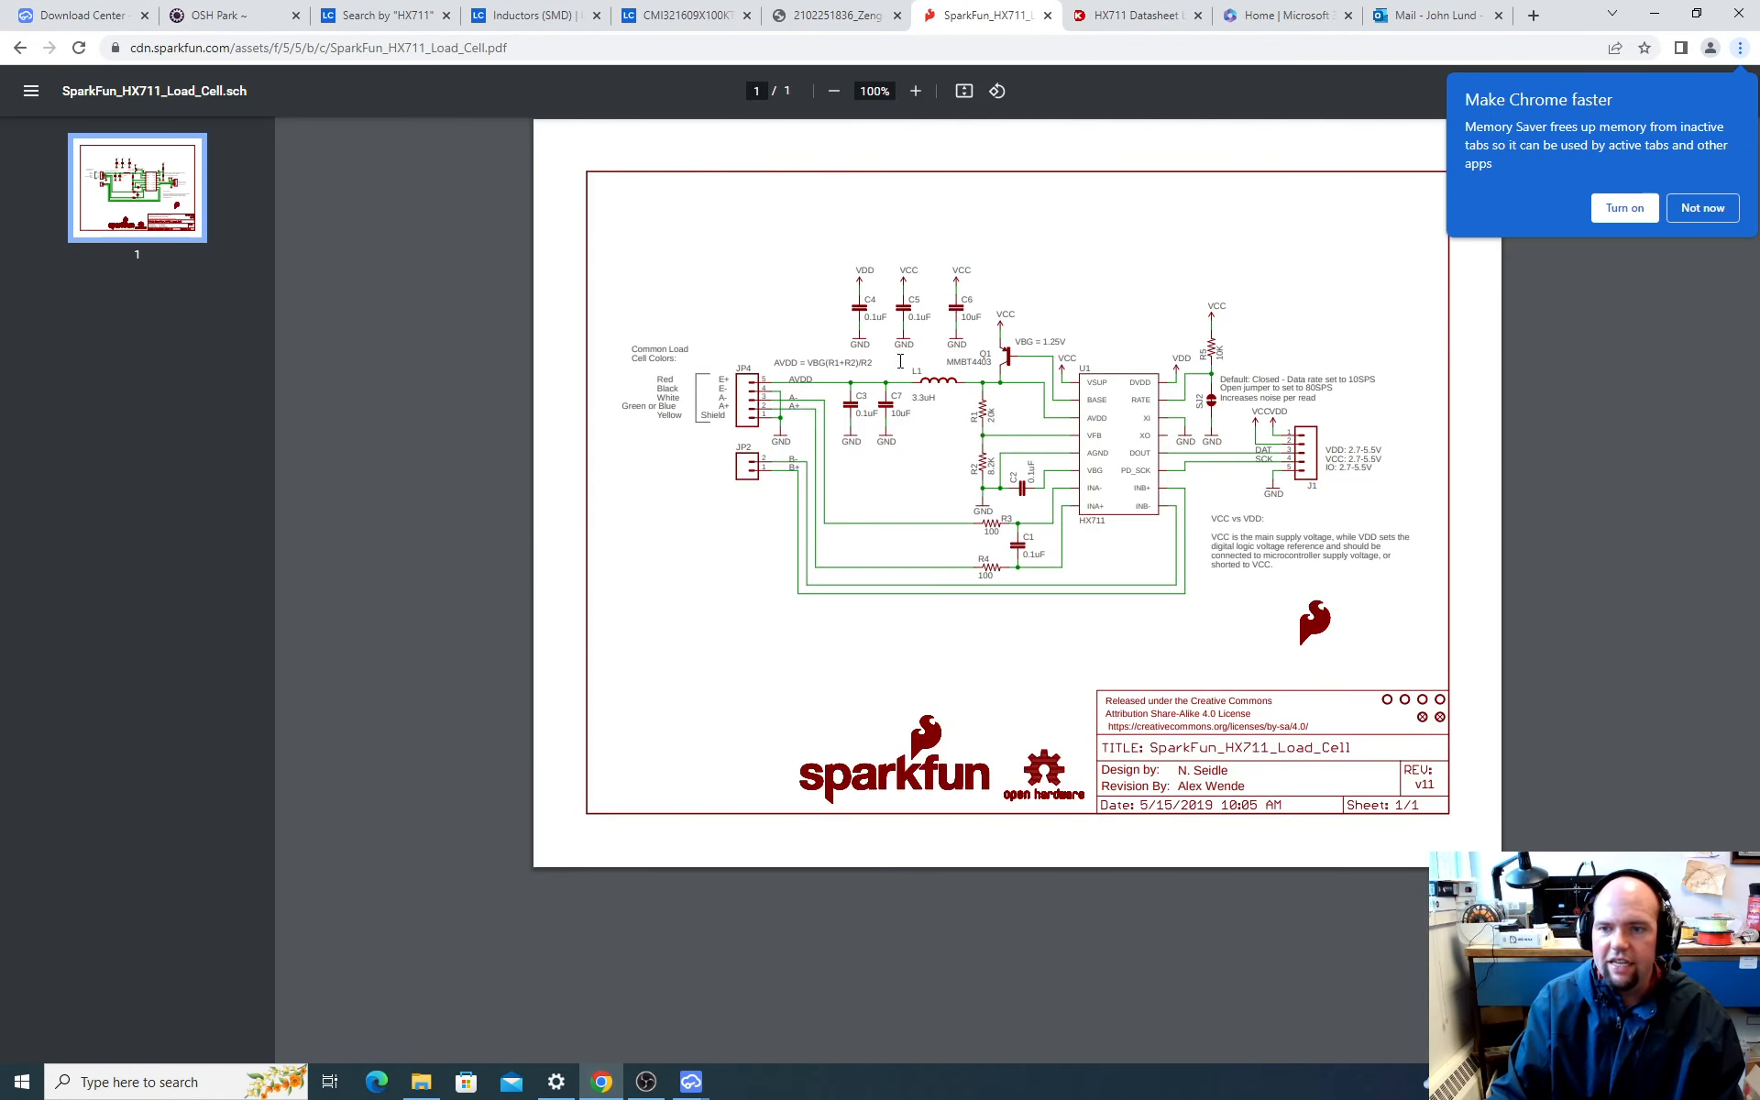
{"action": "scroll", "coordinate": [888, 429], "scroll_direction": "up", "scroll_amount": 5, "text": "ctrl"}
{"action": "scroll", "coordinate": [562, 526], "scroll_direction": "down", "scroll_amount": 4, "text": "ctrl"}
{"action": "scroll", "coordinate": [563, 527], "scroll_direction": "up", "scroll_amount": 2, "text": "ctrl"}
{"action": "scroll", "coordinate": [562, 526], "scroll_direction": "up", "scroll_amount": 2, "text": "ctrl"}
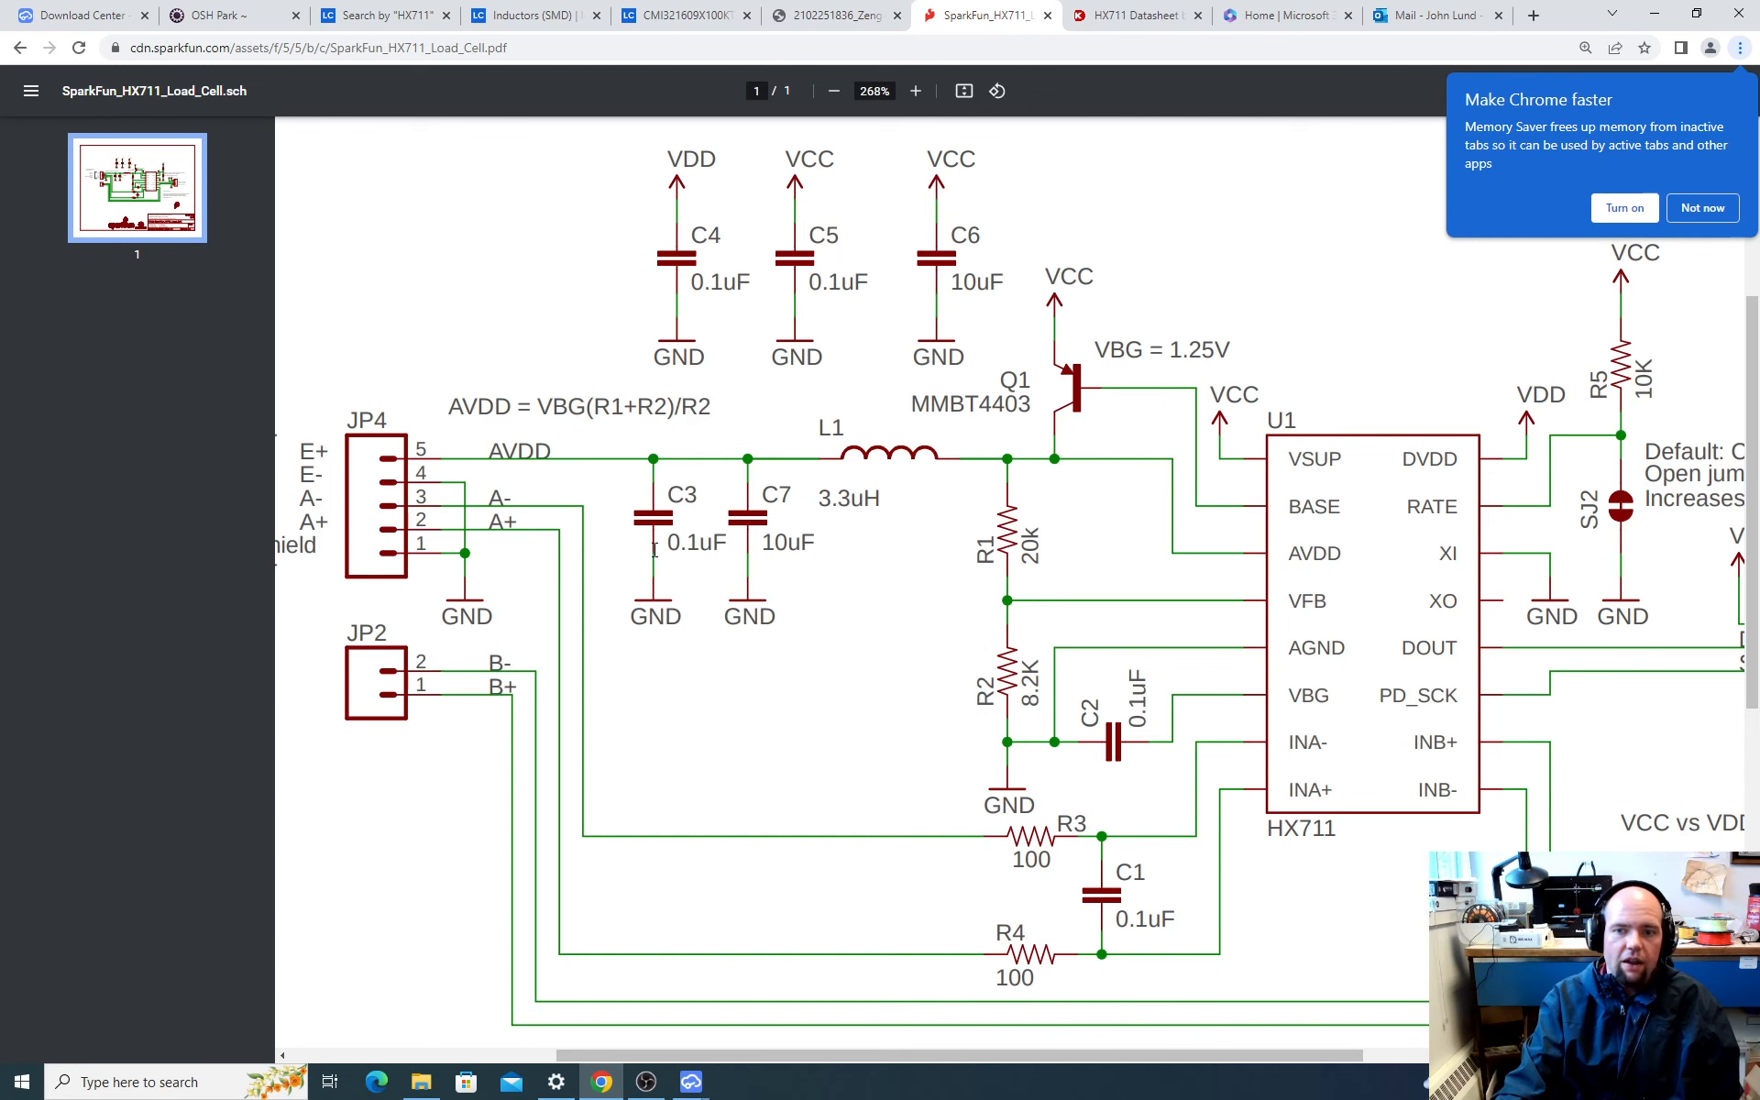
{"action": "key", "text": "alt+Tab"}
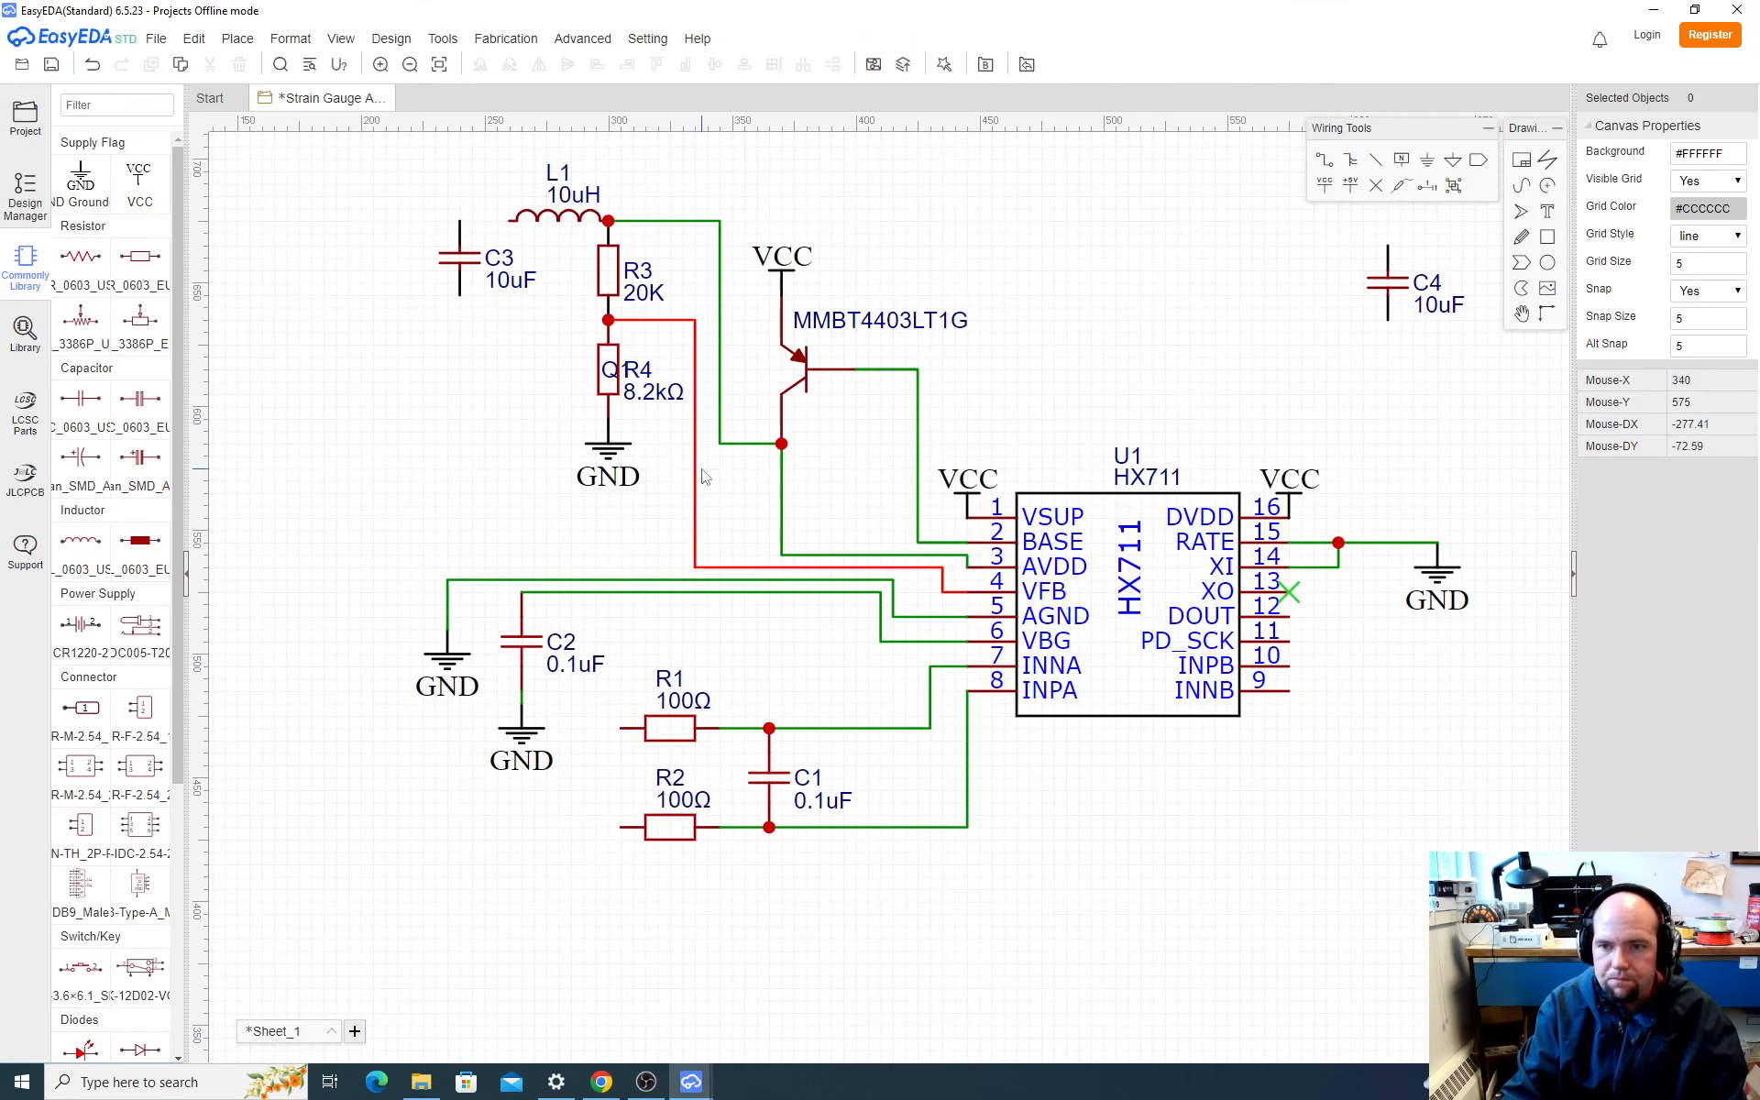
{"action": "left_click", "coordinate": [25, 332]}
{"action": "double_click", "coordinate": [826, 339]}
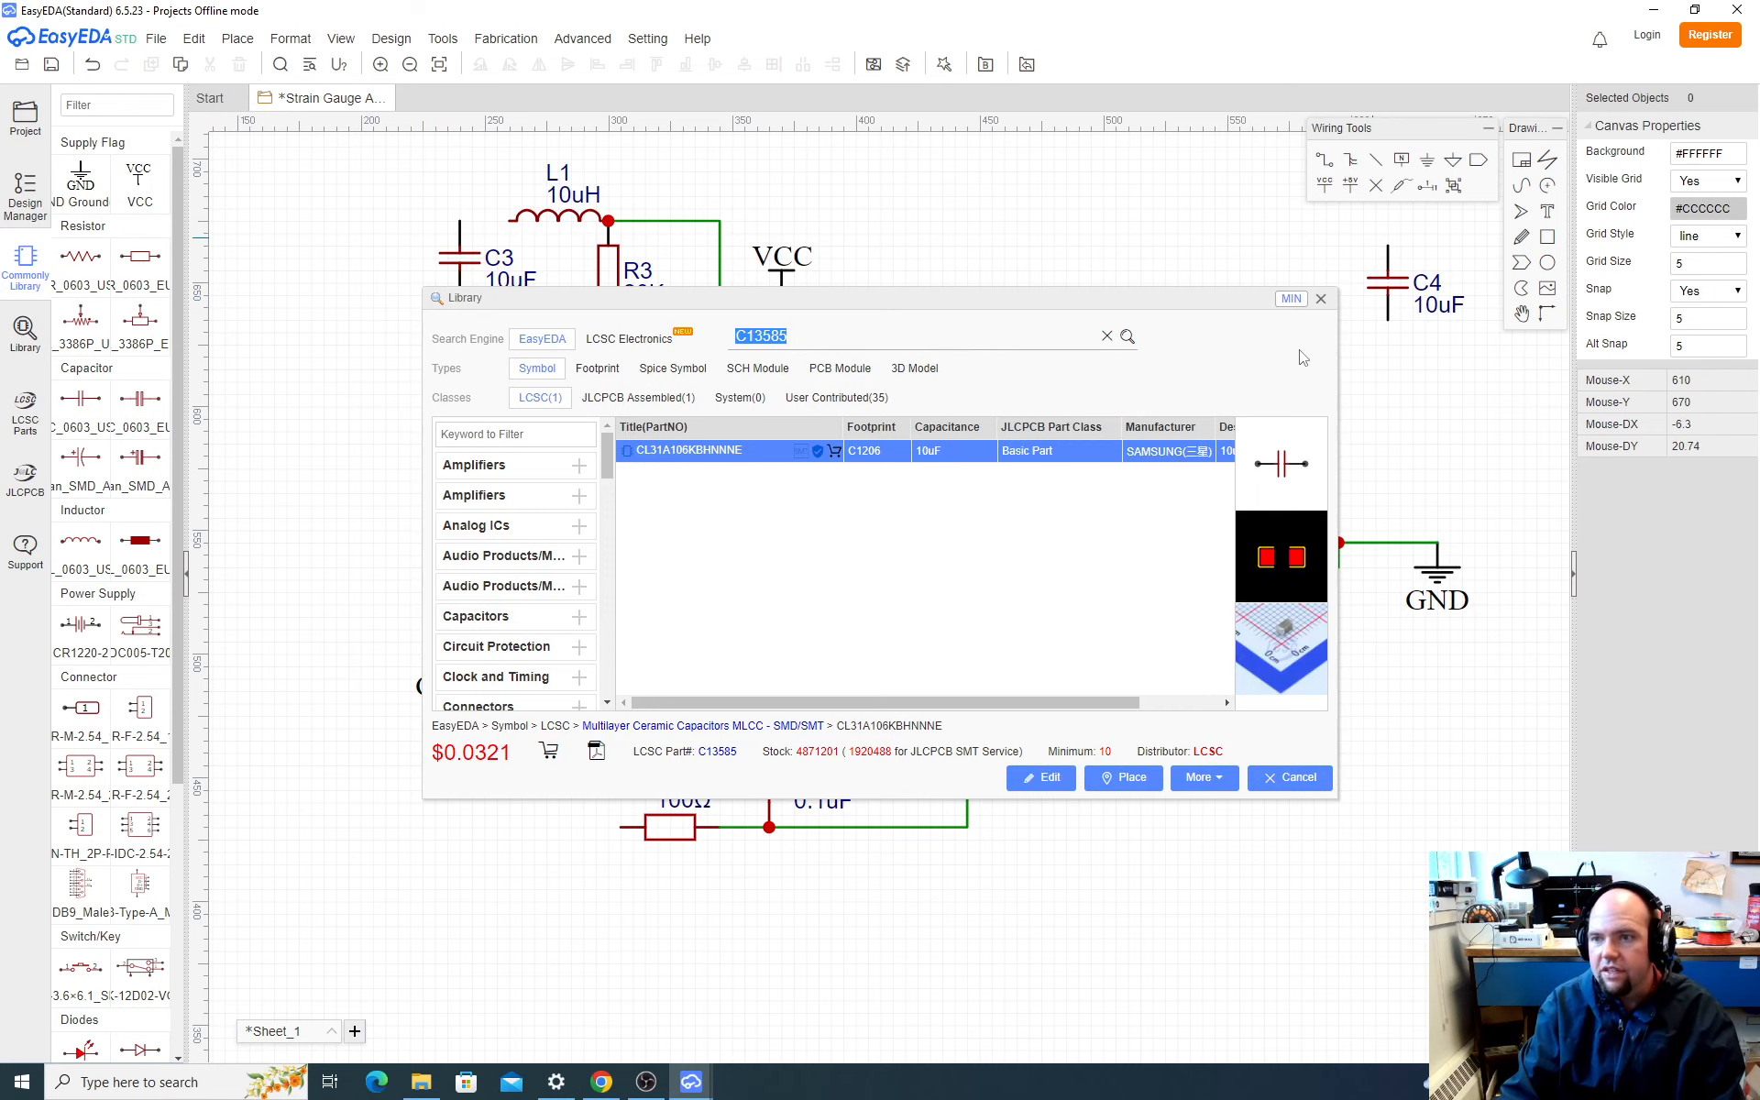
{"action": "left_click", "coordinate": [1322, 299]}
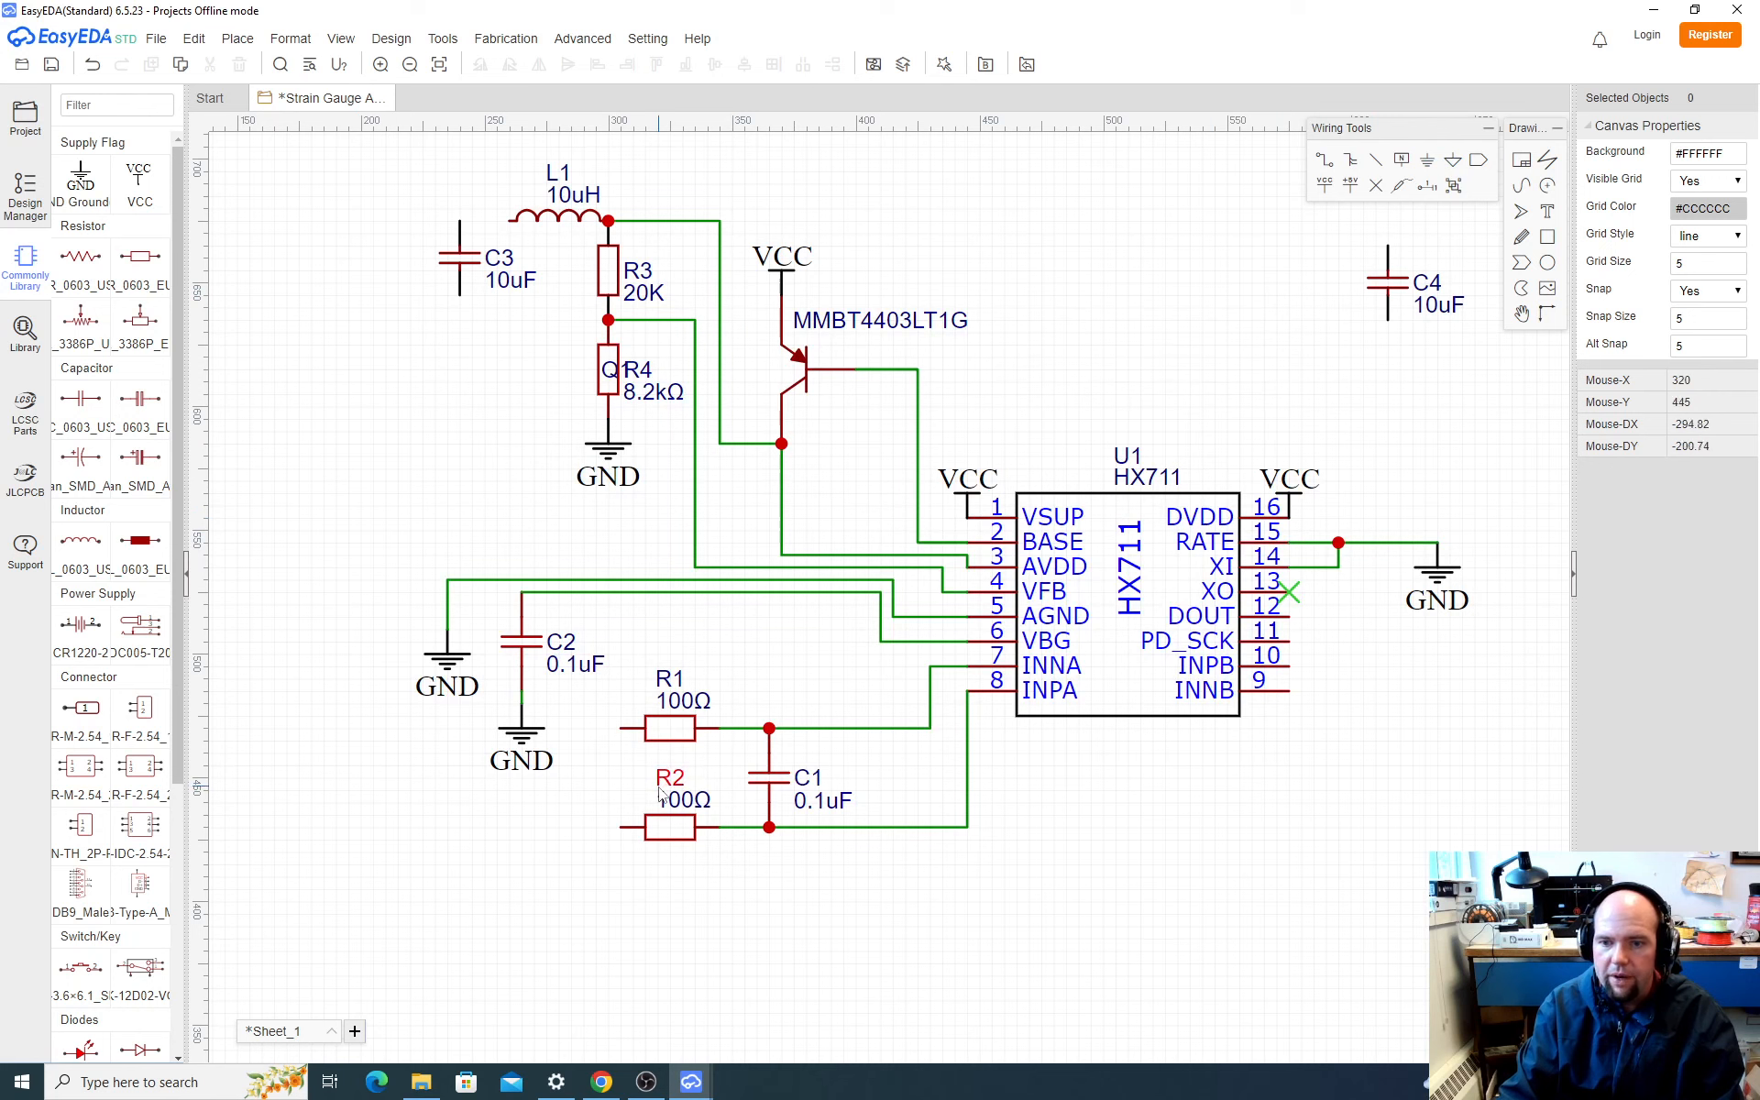
Step: Duplicate the 0.1uF capacitor C1 and place the copy just left of the 10uF capacitor C3
{"action": "left_click", "coordinate": [762, 781]}
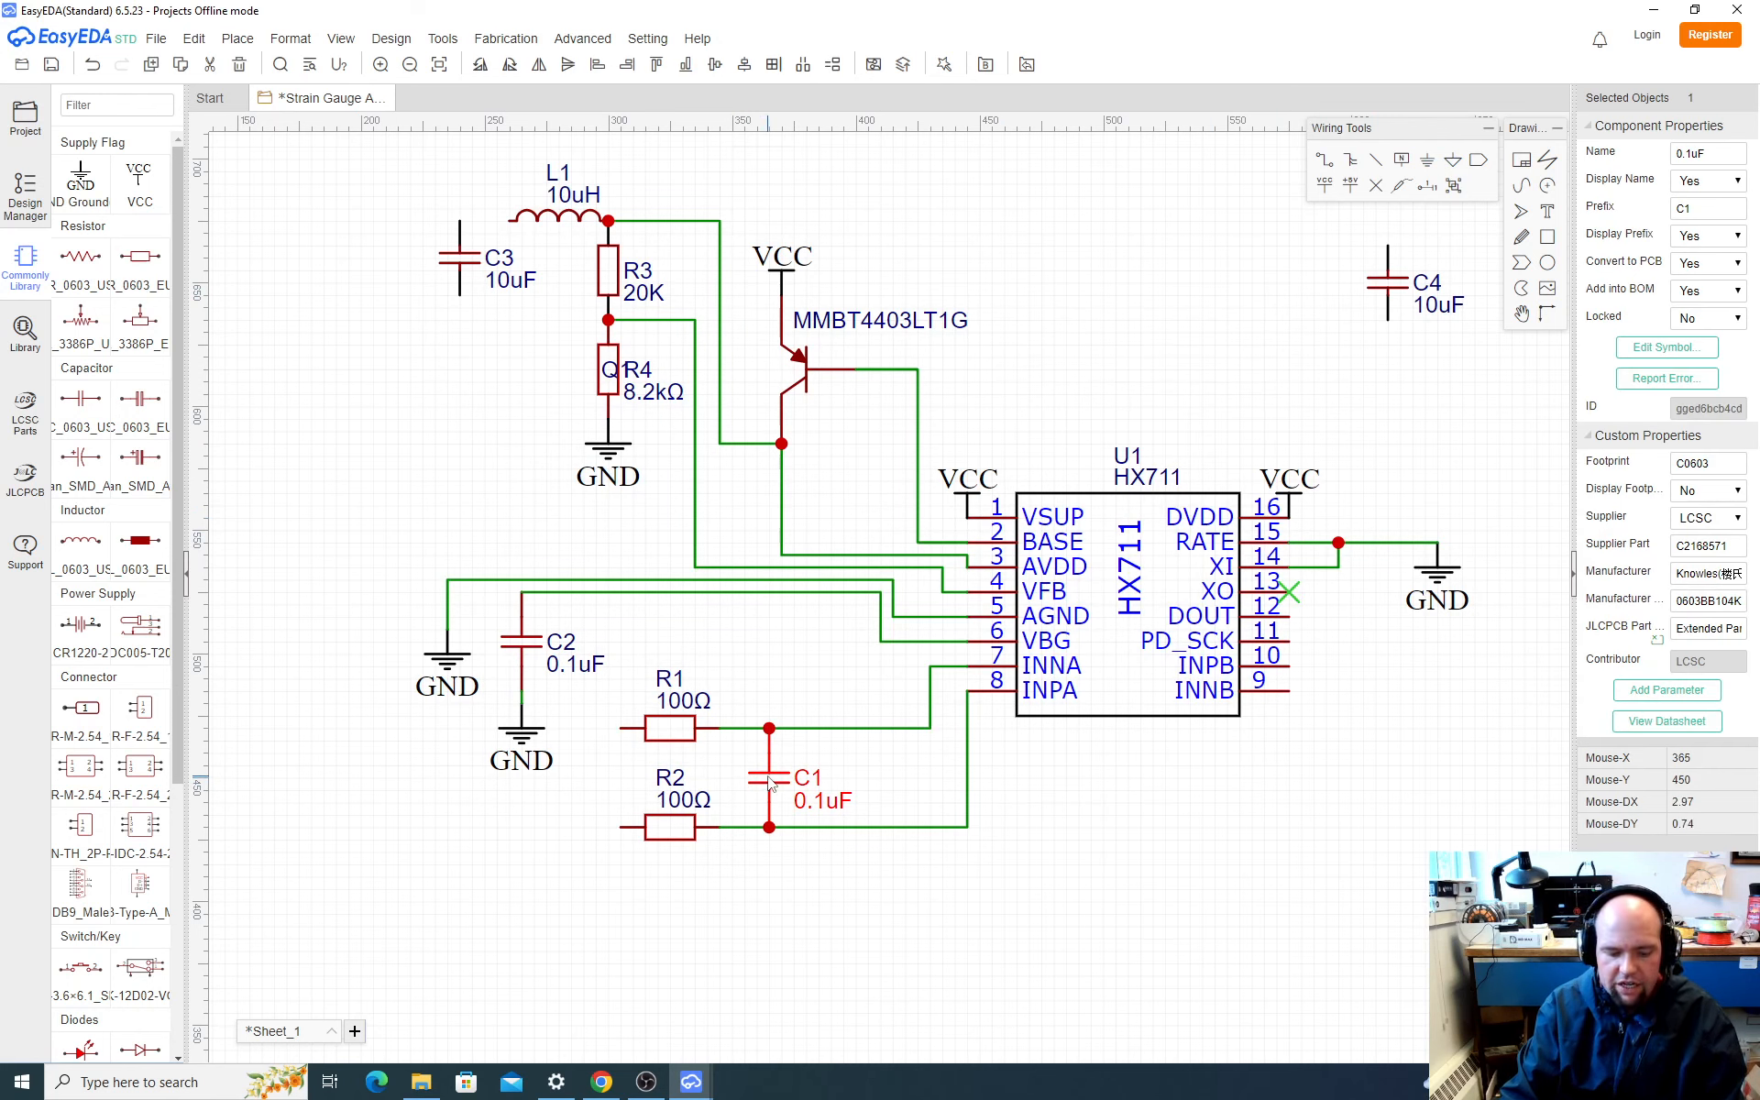
{"action": "key", "text": "ctrl+c"}
{"action": "key", "text": "ctrl+v"}
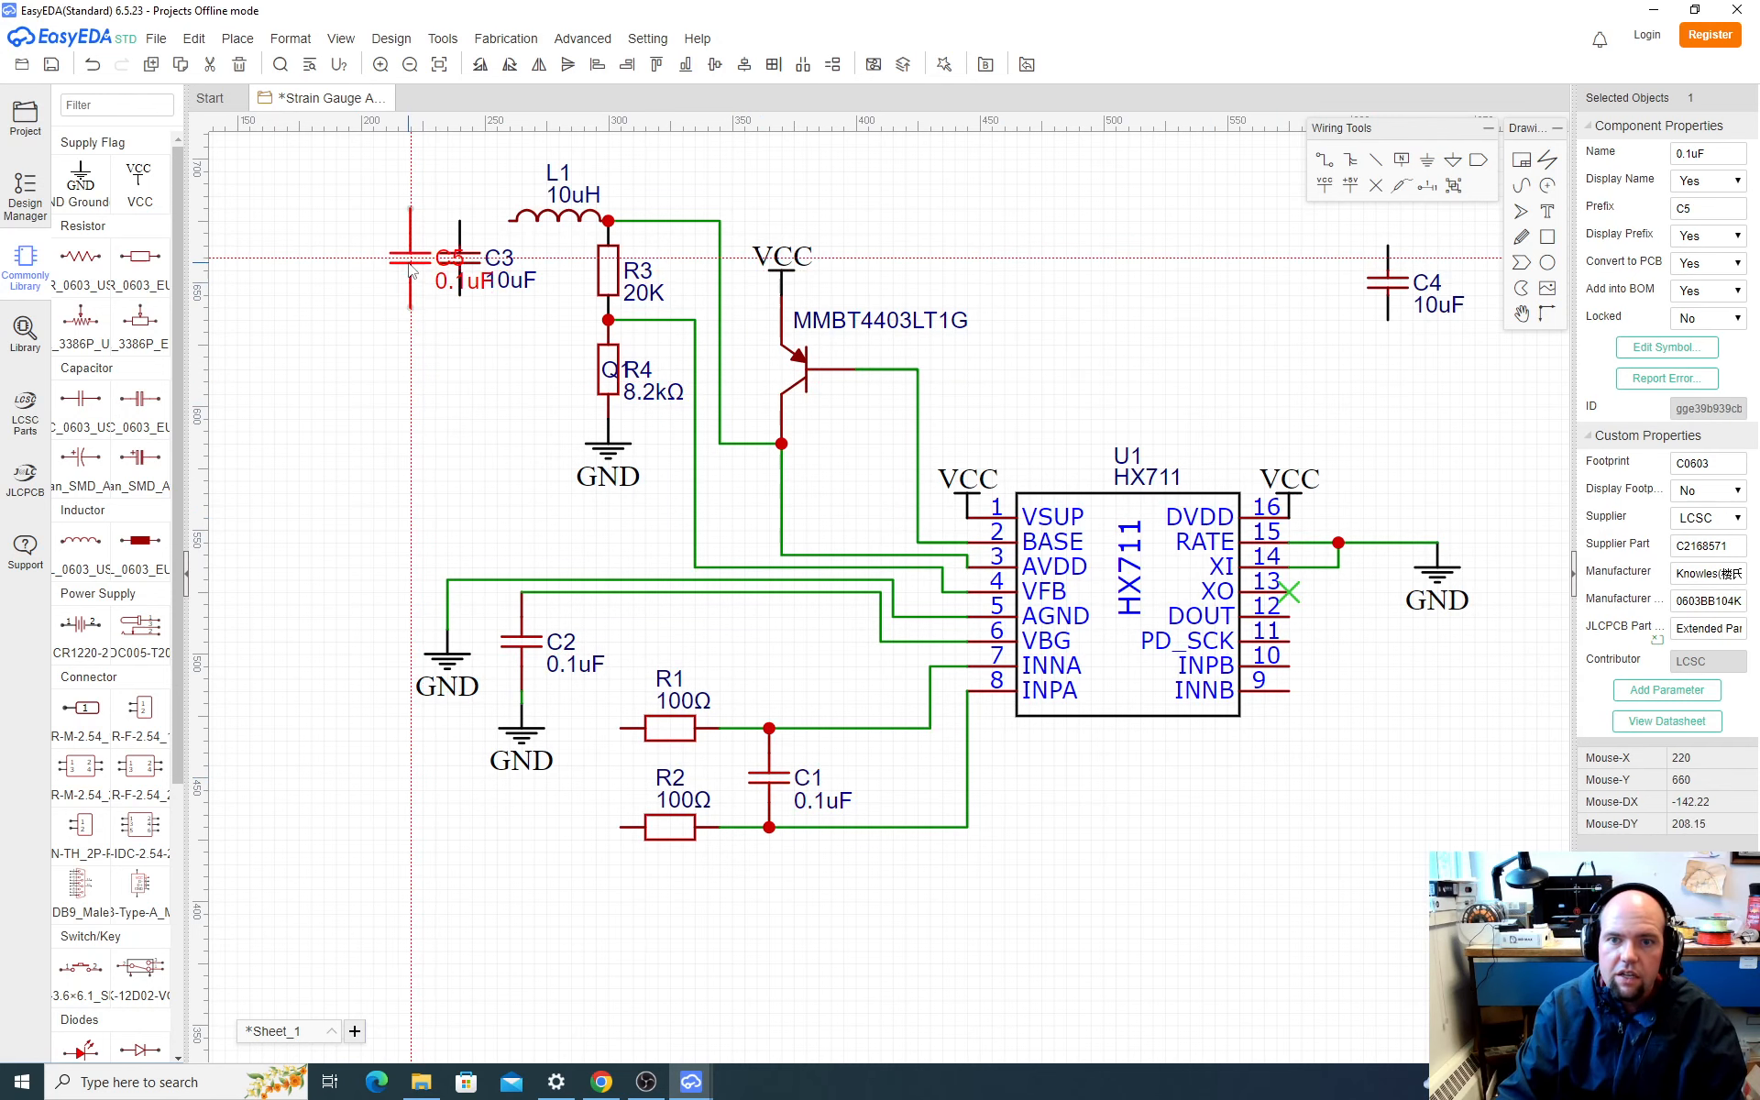
{"action": "left_click", "coordinate": [410, 275]}
Step: Wire the free end of inductor L1 across the upper pins of C3 and the new 0.1uF capacitor
{"action": "key", "text": "w"}
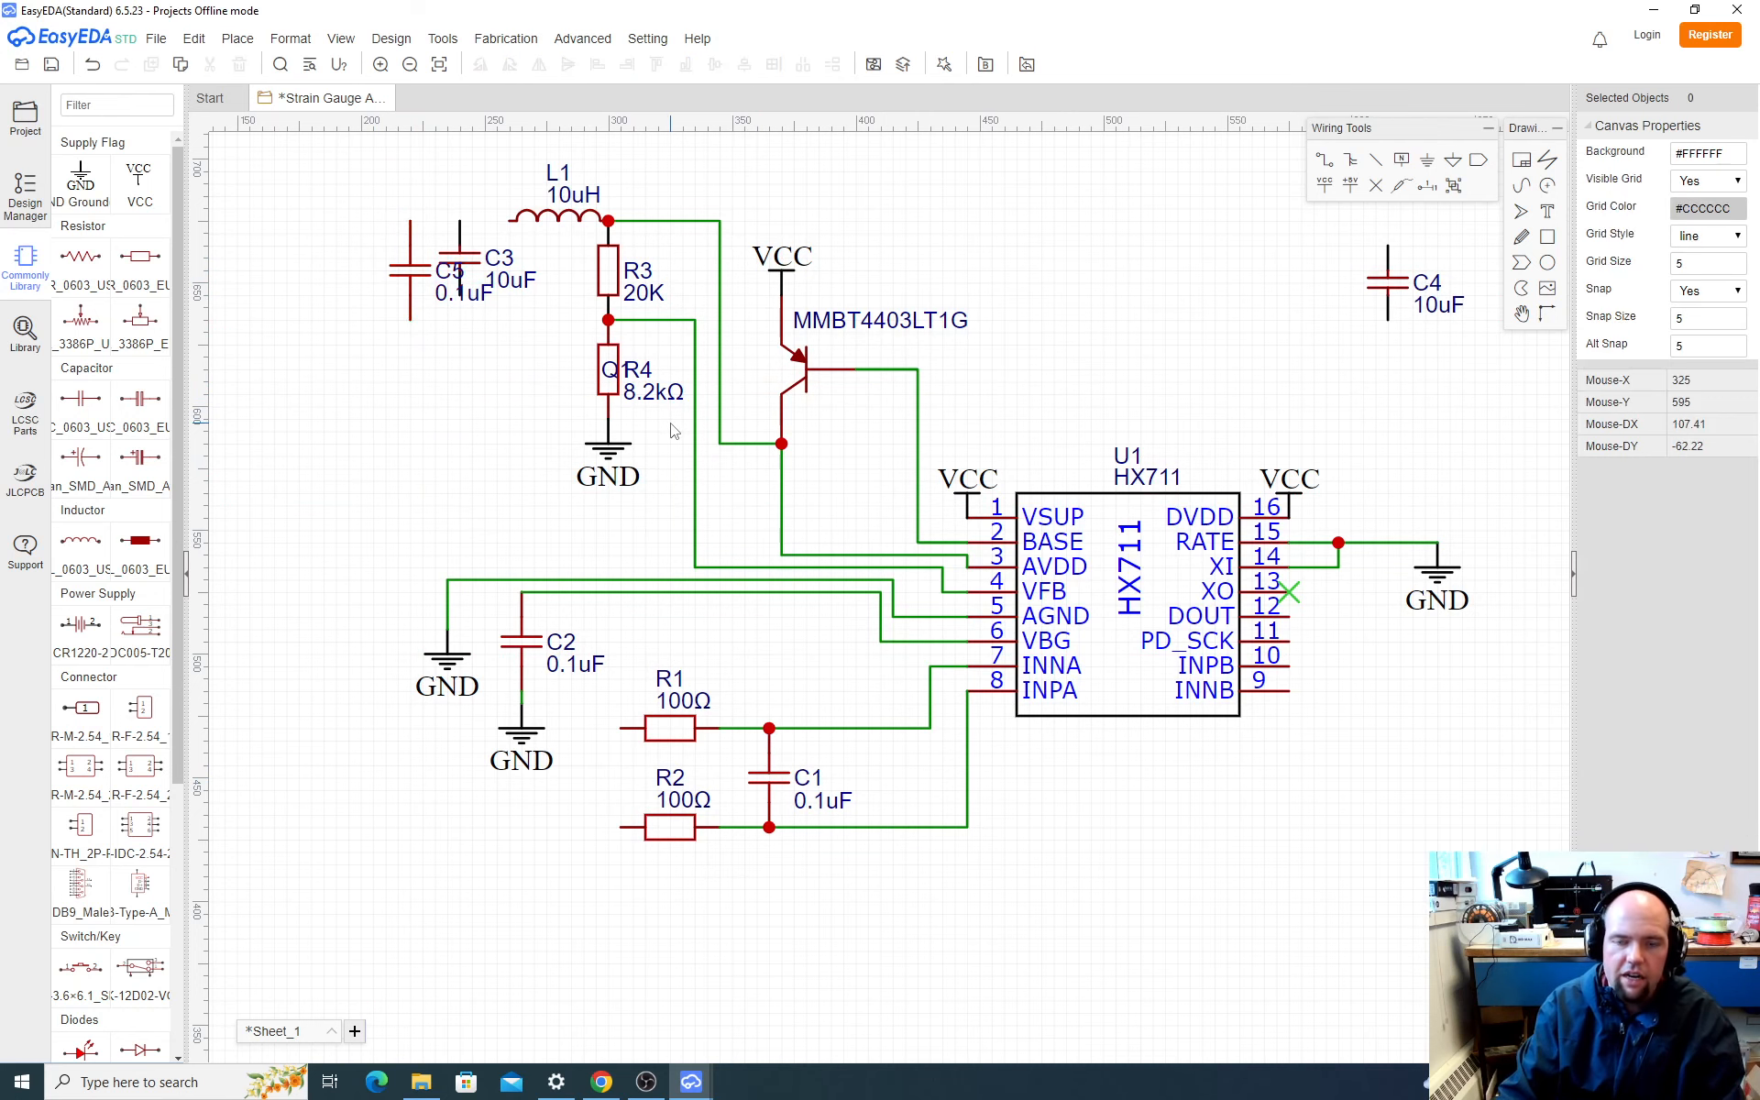
{"action": "left_click", "coordinate": [513, 221]}
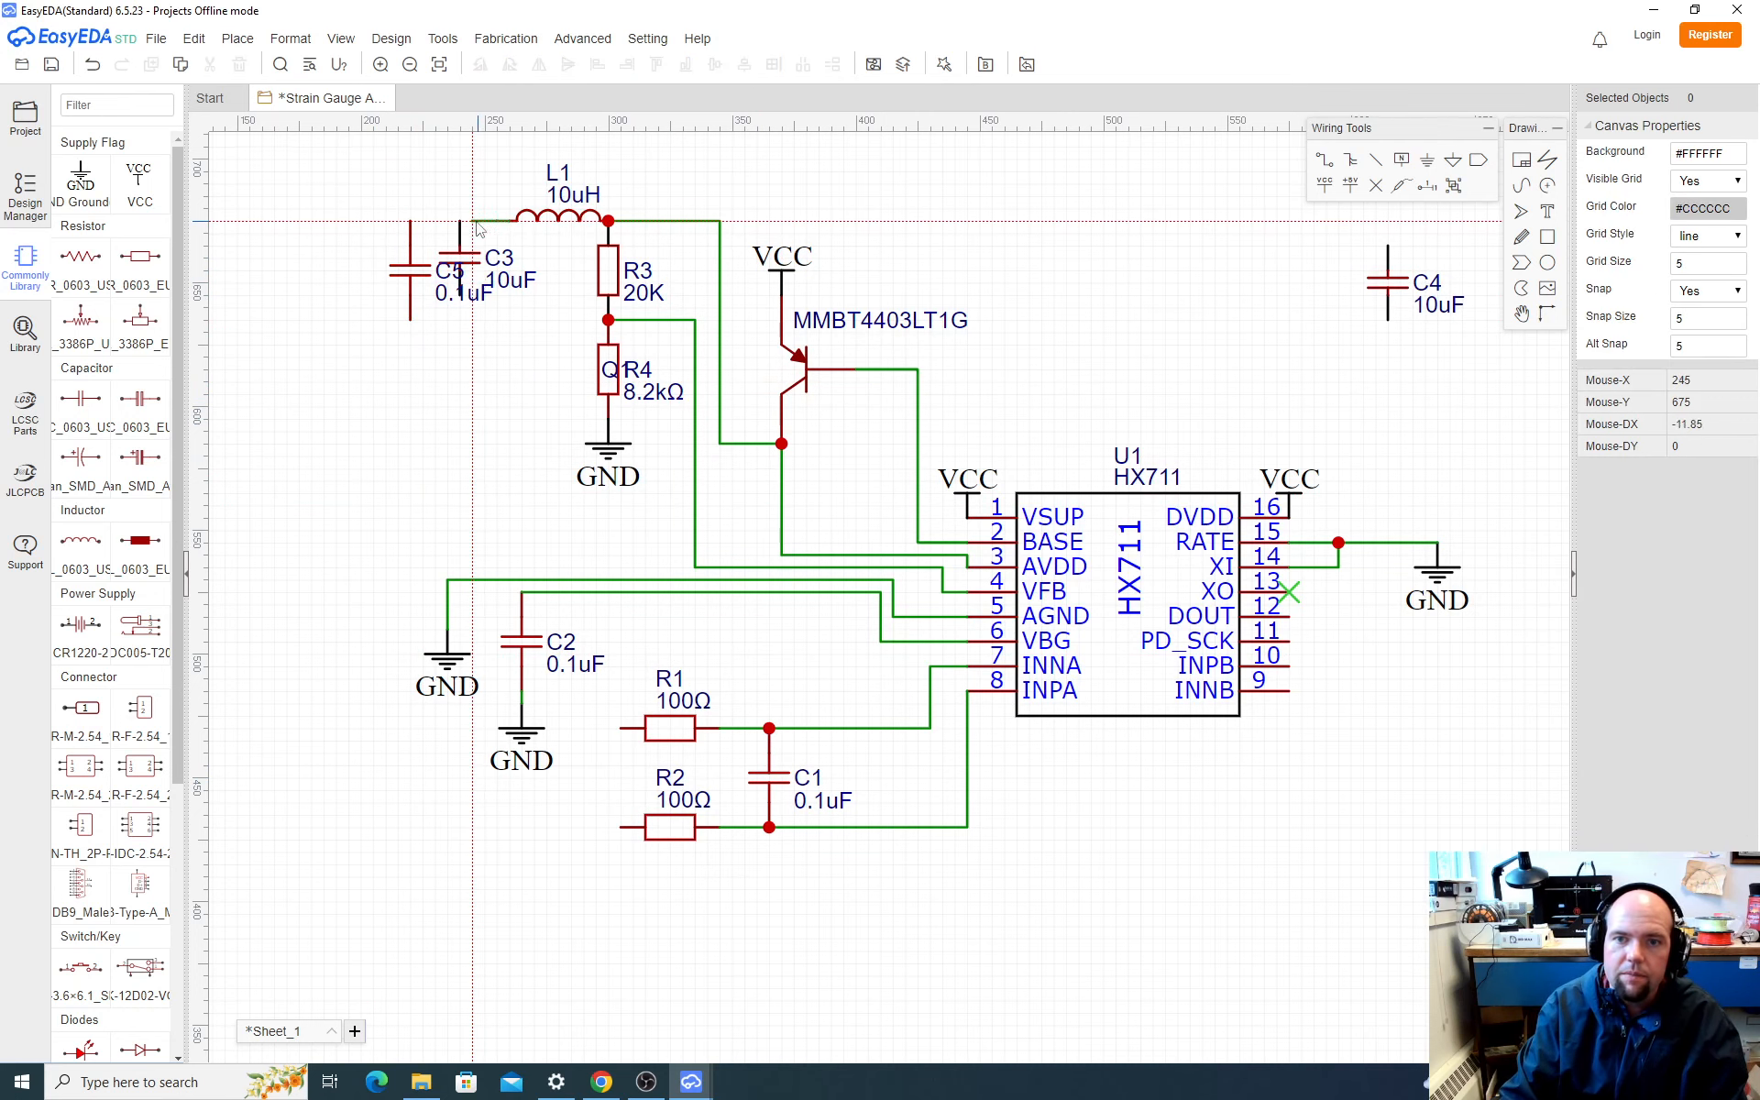
{"action": "left_click", "coordinate": [410, 221]}
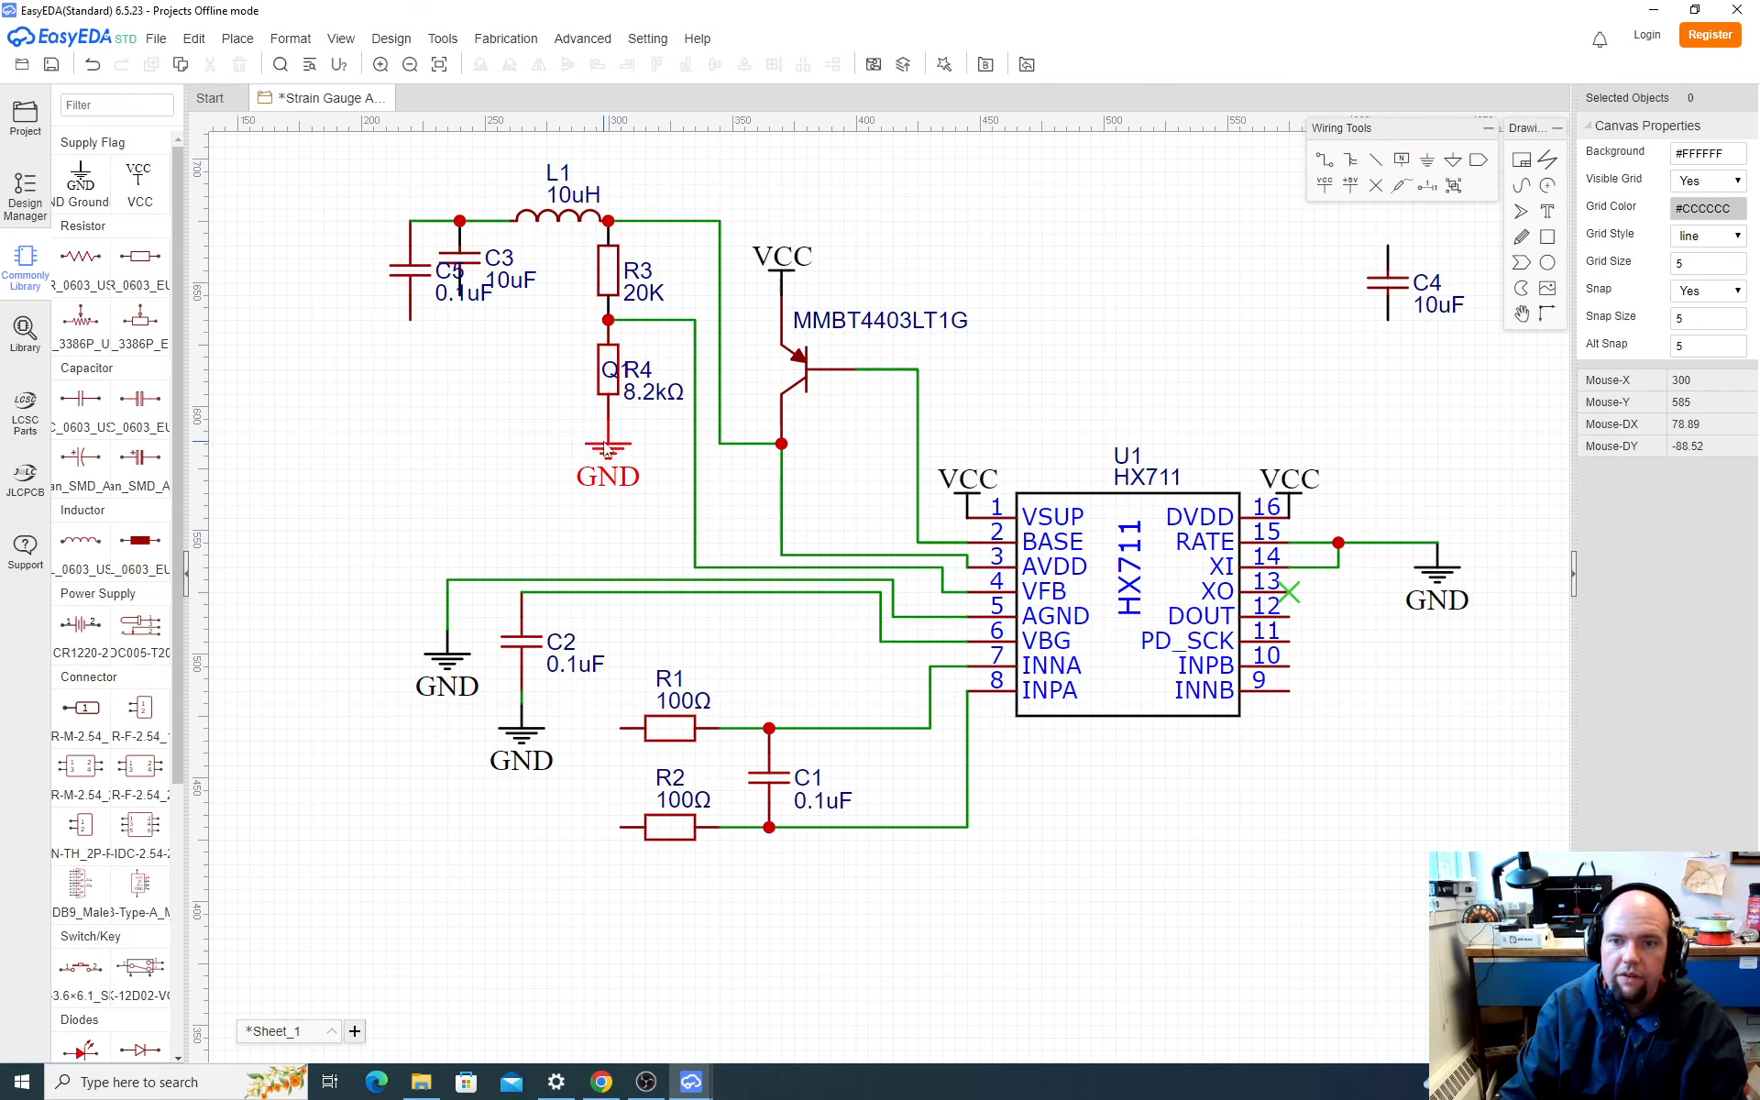
Step: Add GND flags to the lower pins of the 0.1uF capacitor C5 and the 10uF capacitor C3
{"action": "key", "text": "ctrl+g"}
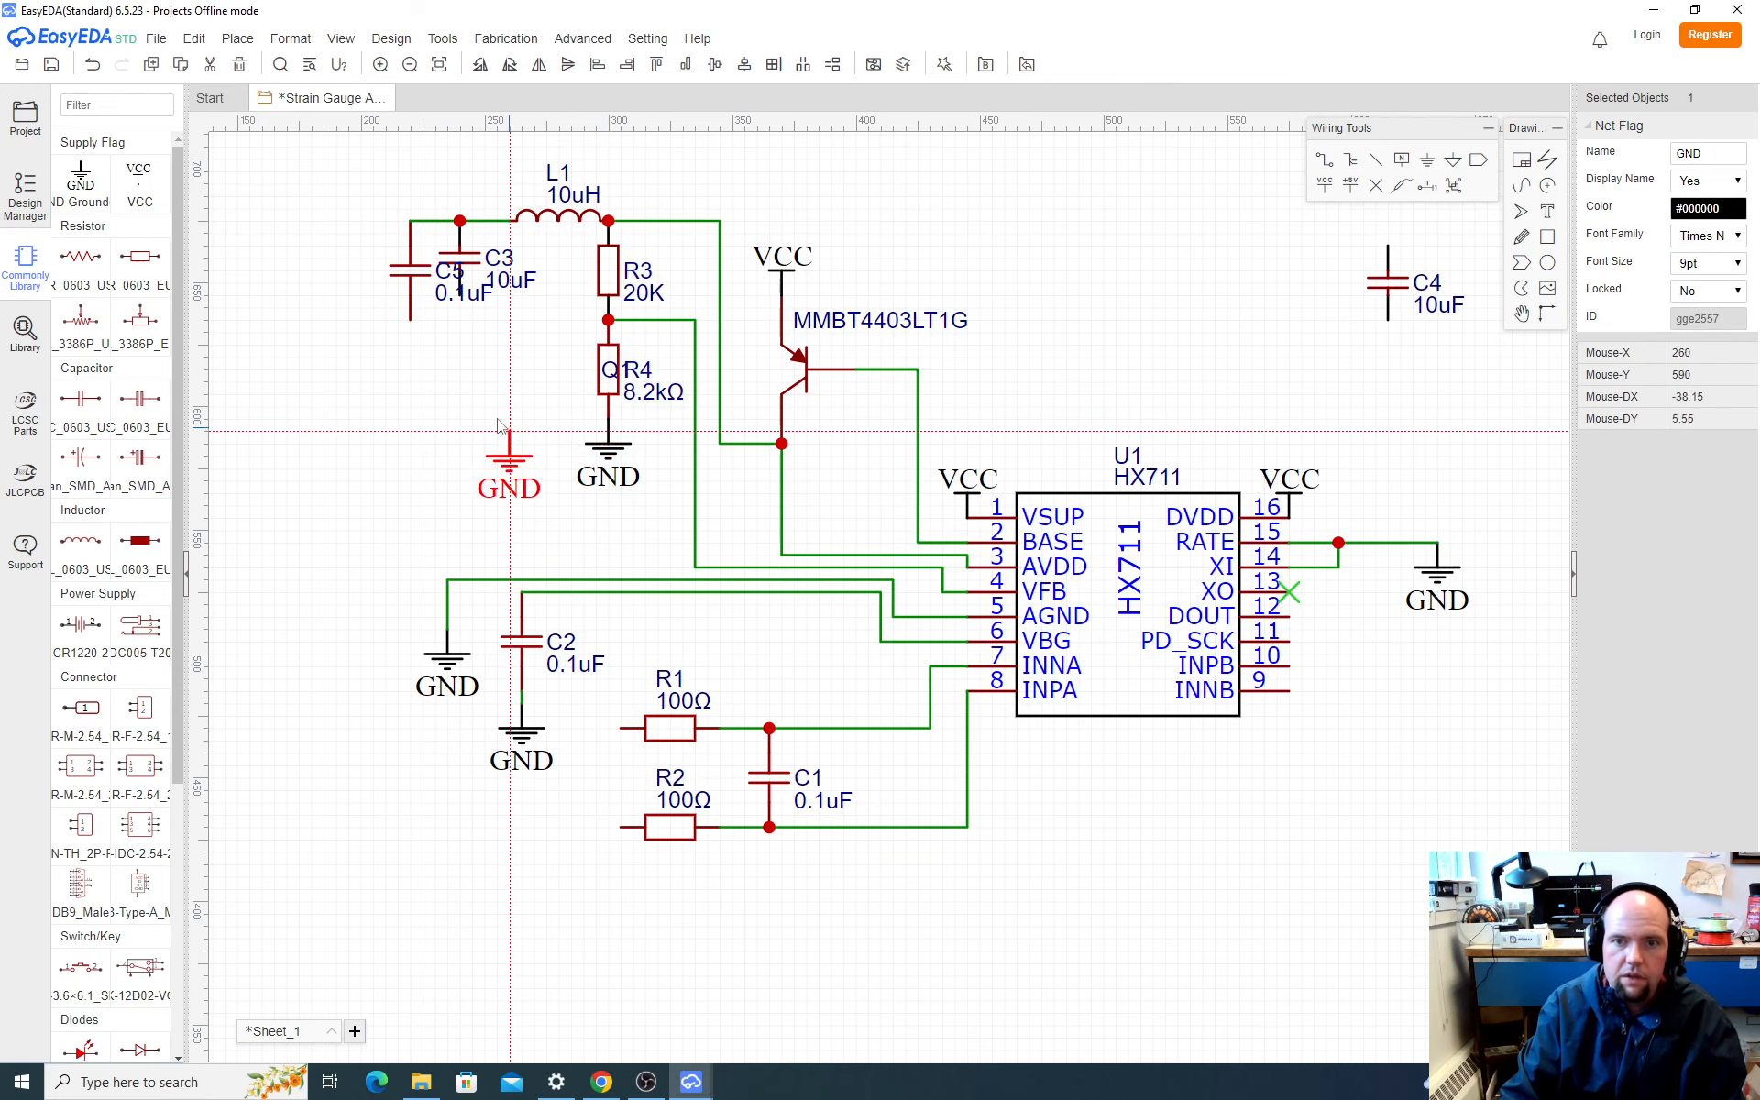
{"action": "left_click", "coordinate": [410, 323]}
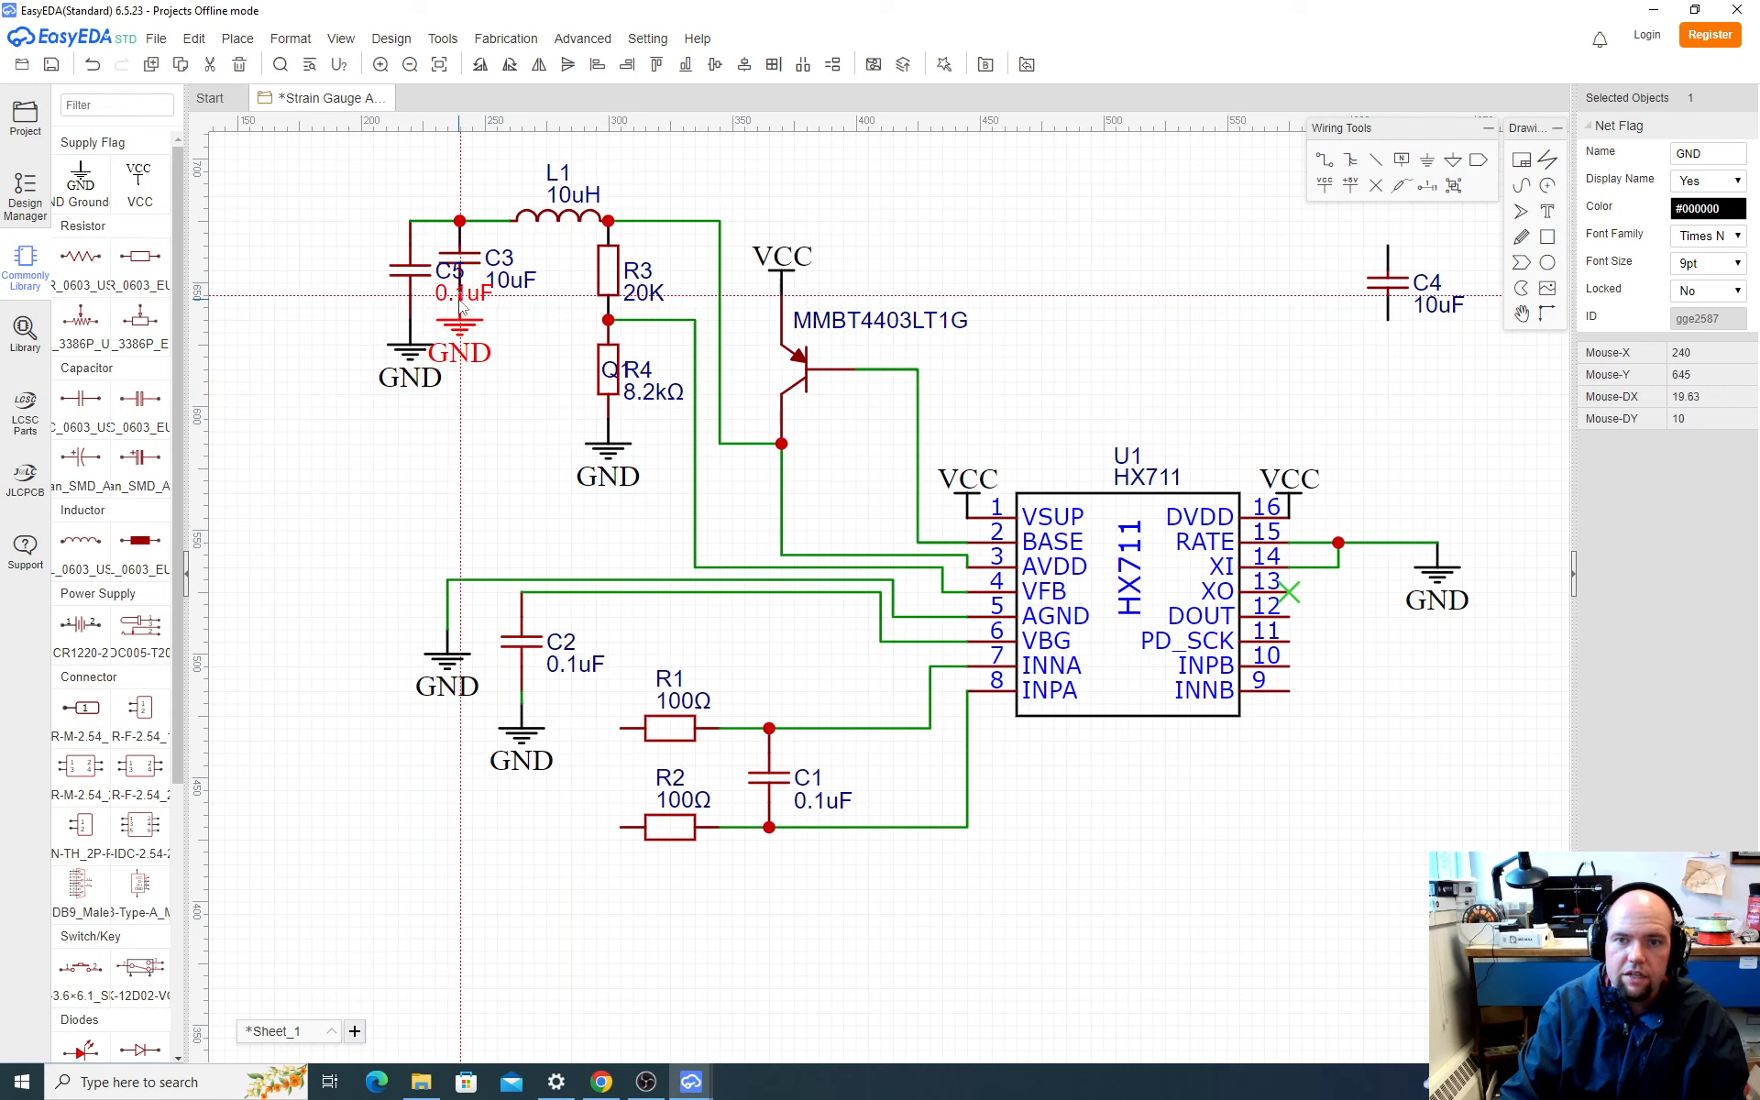
{"action": "left_click", "coordinate": [461, 312]}
{"action": "key", "text": "Escape"}
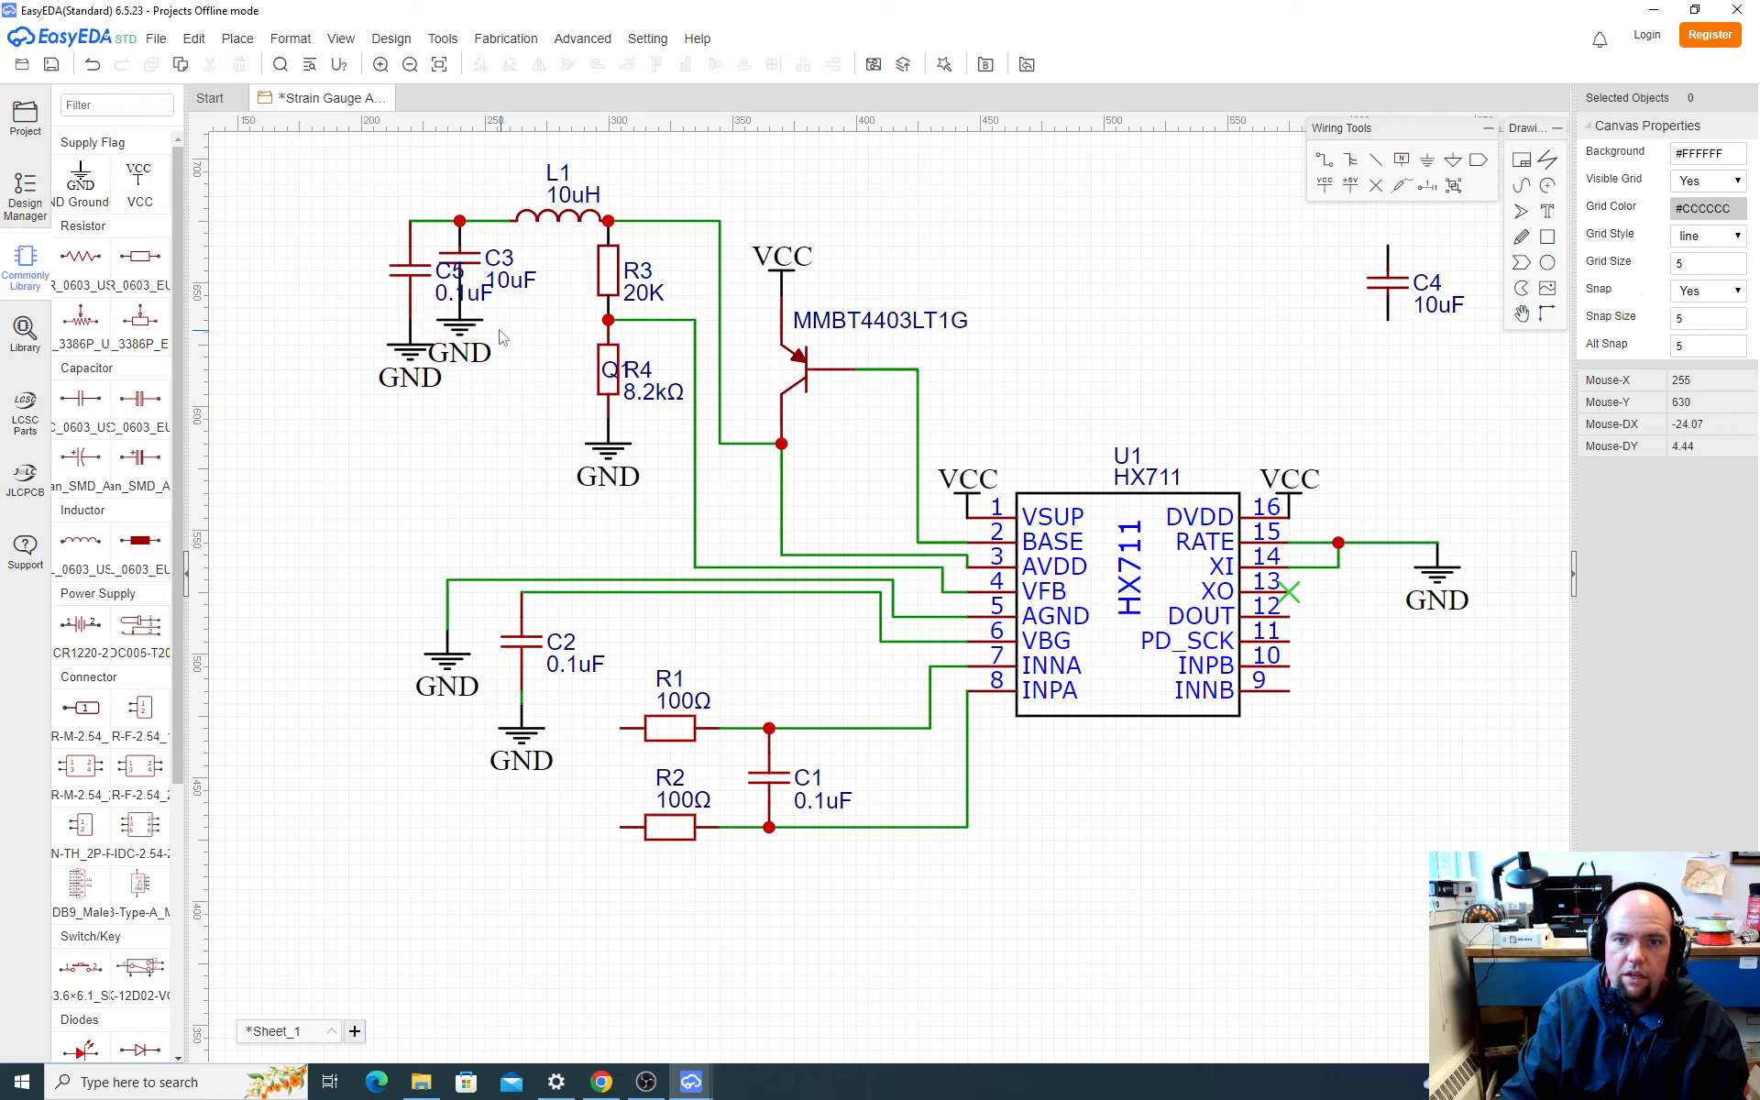
{"action": "left_click_drag", "start_coordinate": [491, 293], "coordinate": [338, 279]}
Step: Switch to SparkFun's schematic in the browser and examine the wiring of the J1, JP4 and JP2 connectors and the supply capacitors
{"action": "key", "text": "alt+Tab"}
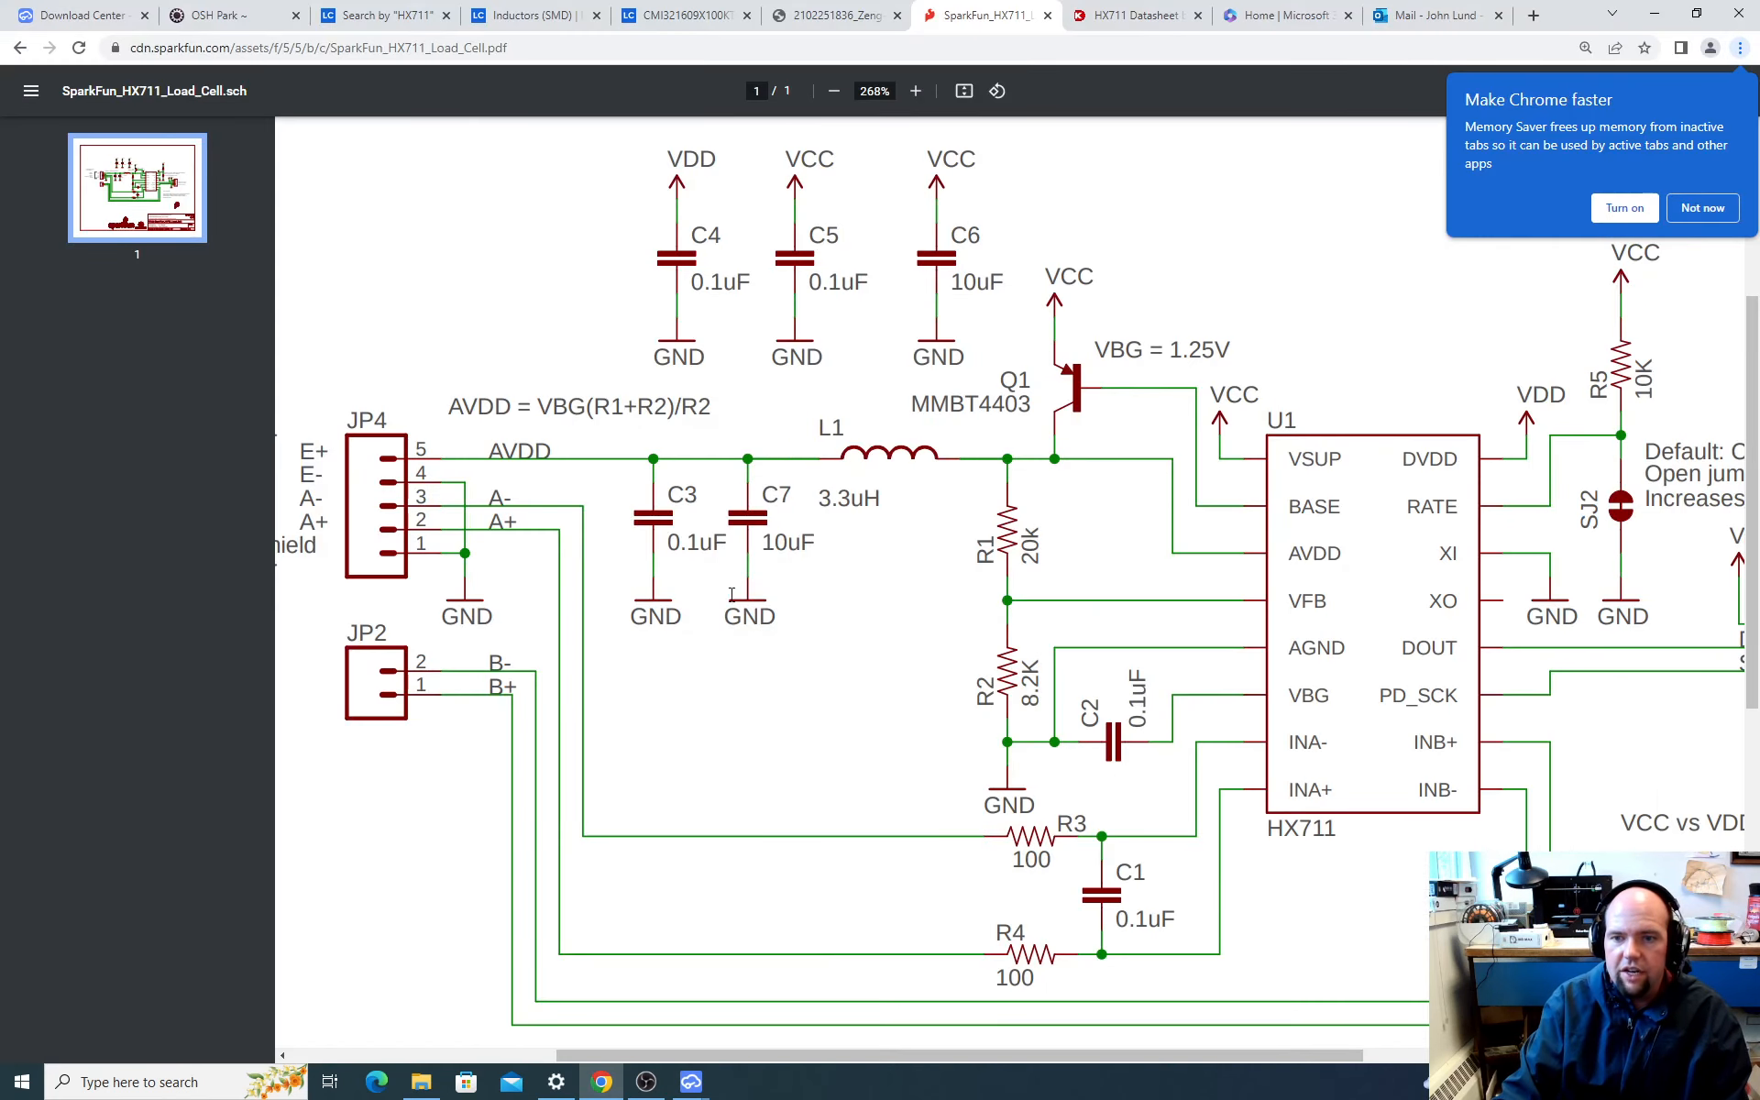
{"action": "scroll", "coordinate": [1034, 601], "scroll_direction": "down", "scroll_amount": 1}
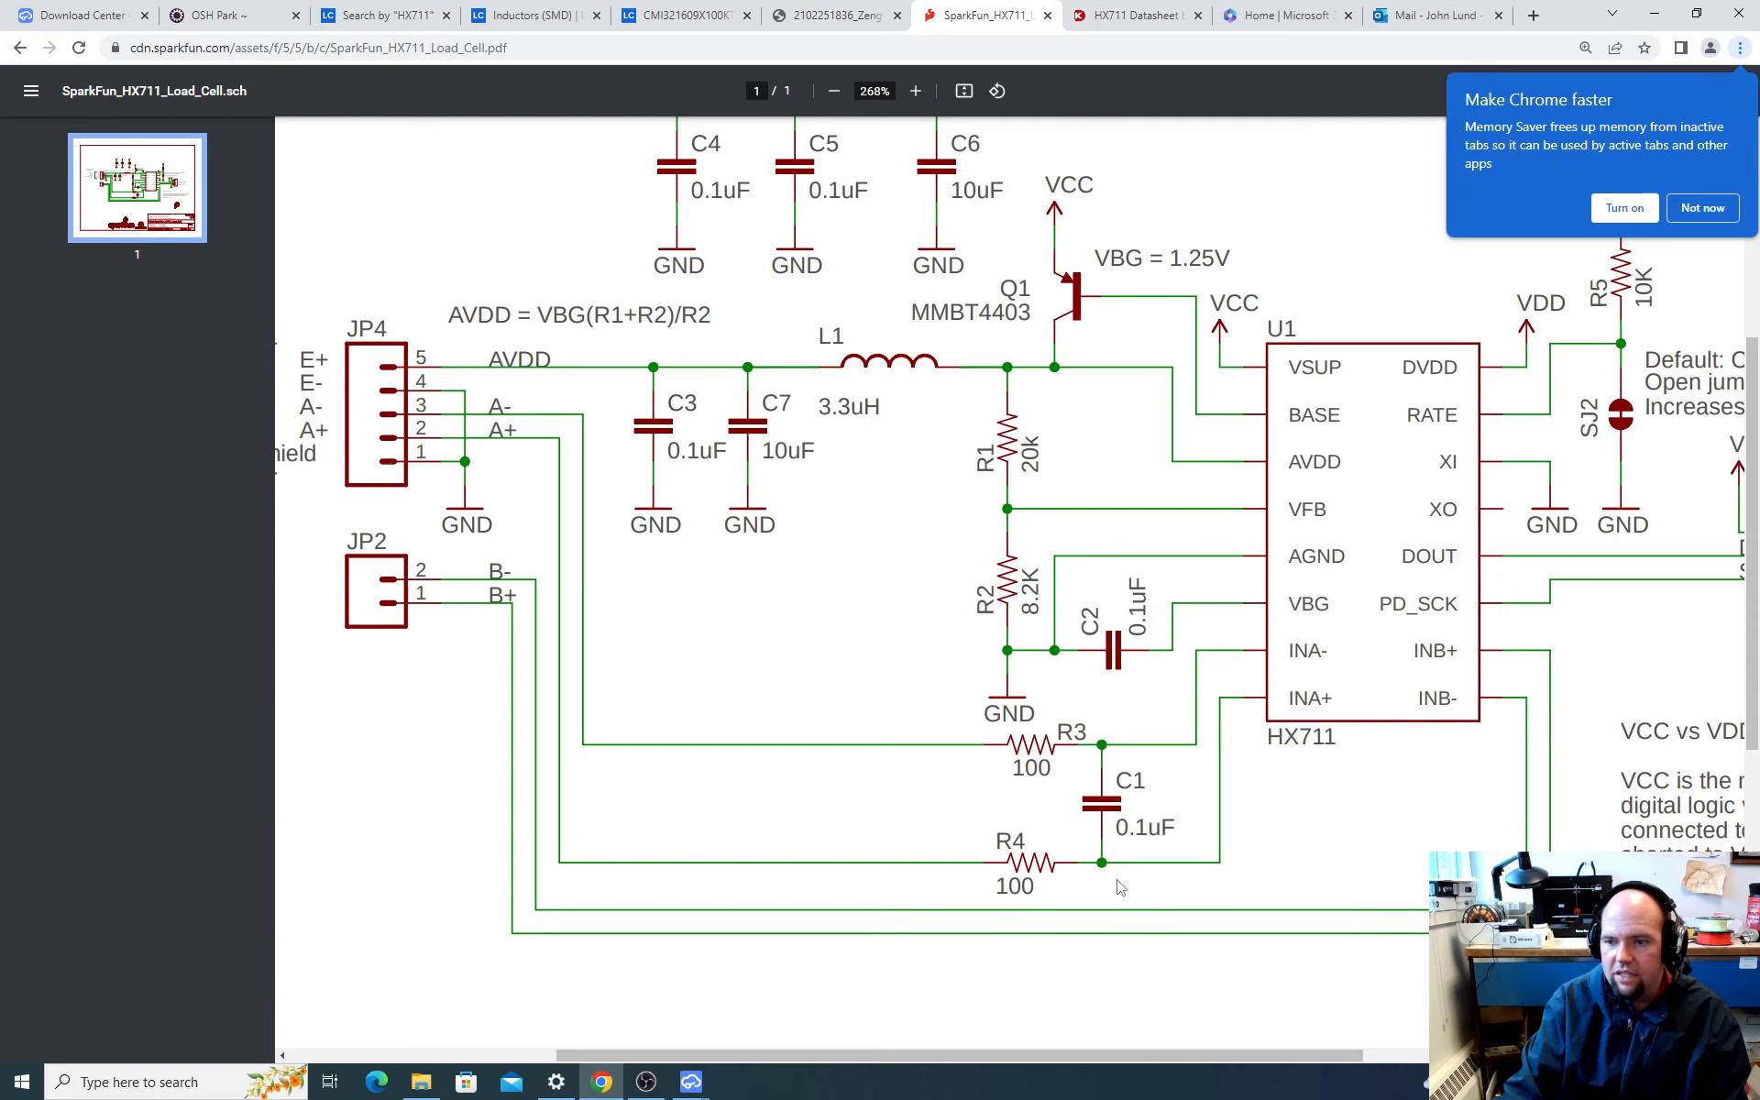
{"action": "scroll", "coordinate": [963, 551], "scroll_direction": "up", "scroll_amount": 3}
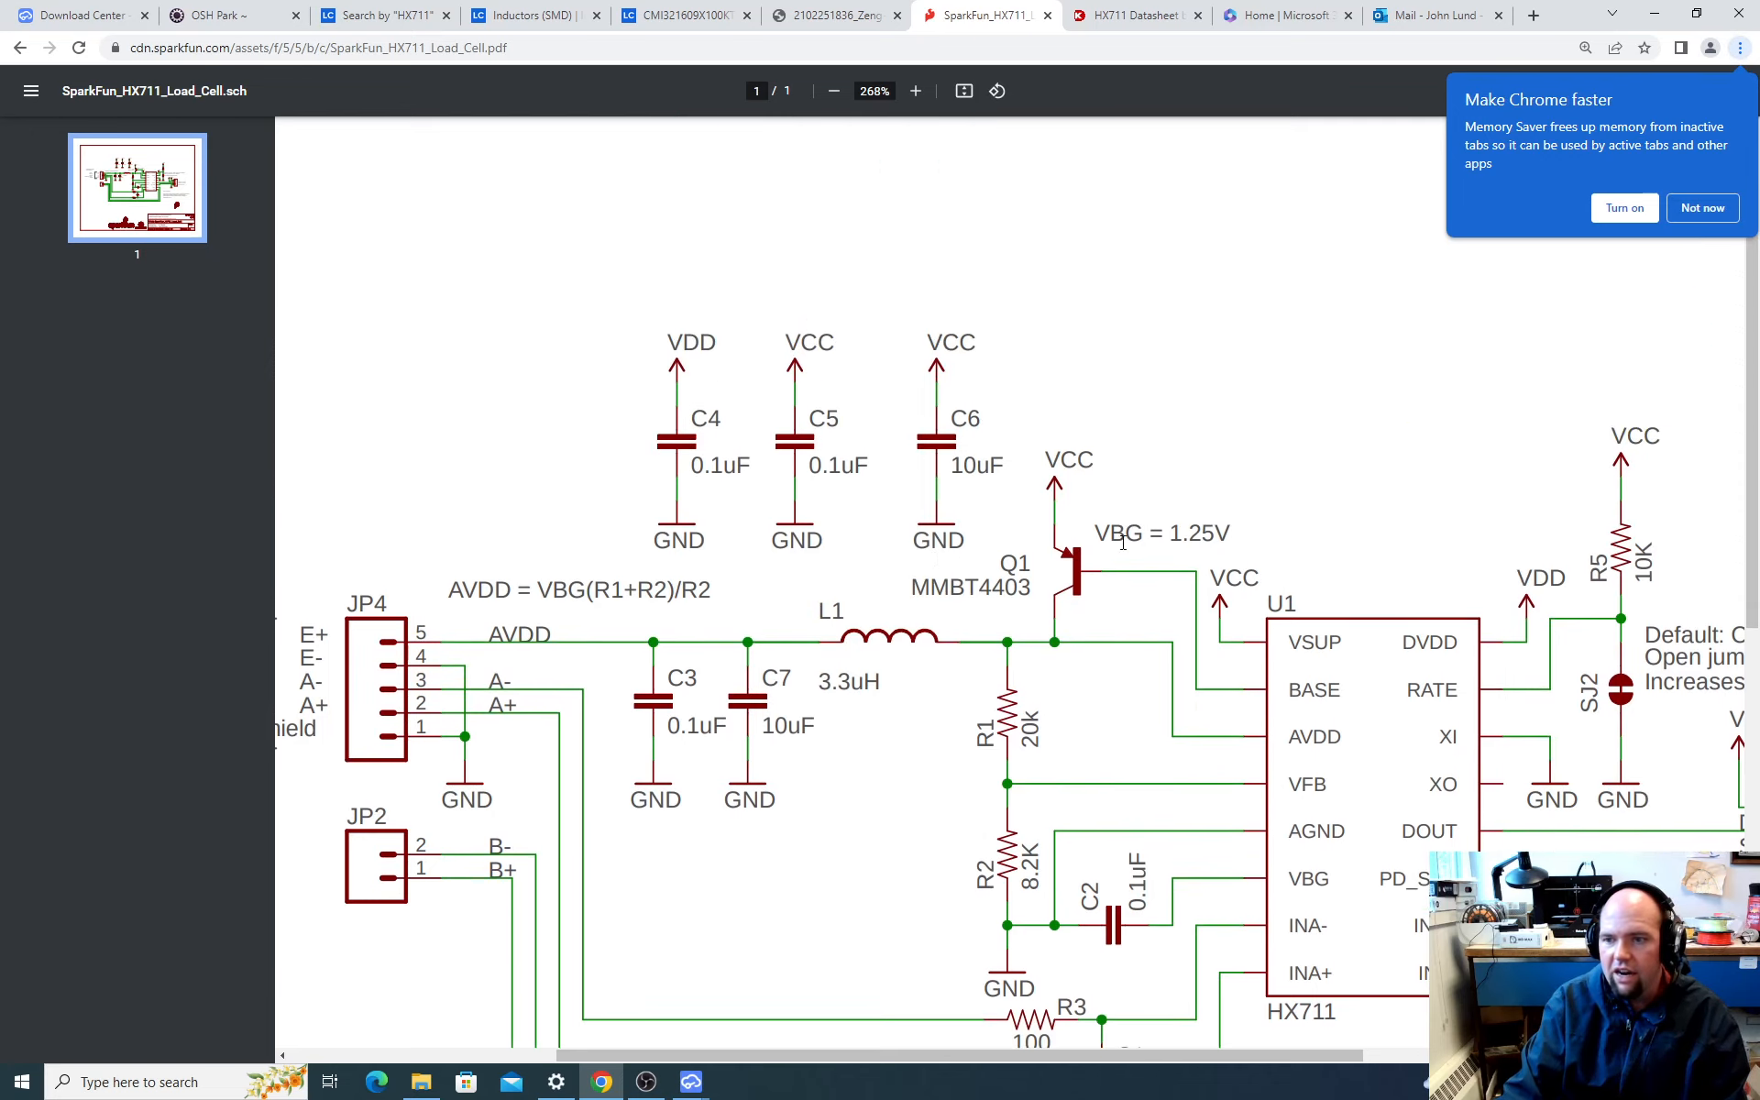
{"action": "scroll", "coordinate": [1124, 542], "scroll_direction": "down", "scroll_amount": 1}
{"action": "left_click_drag", "start_coordinate": [1345, 1057], "coordinate": [1648, 1057]}
{"action": "scroll", "coordinate": [1356, 744], "scroll_direction": "down", "scroll_amount": 1}
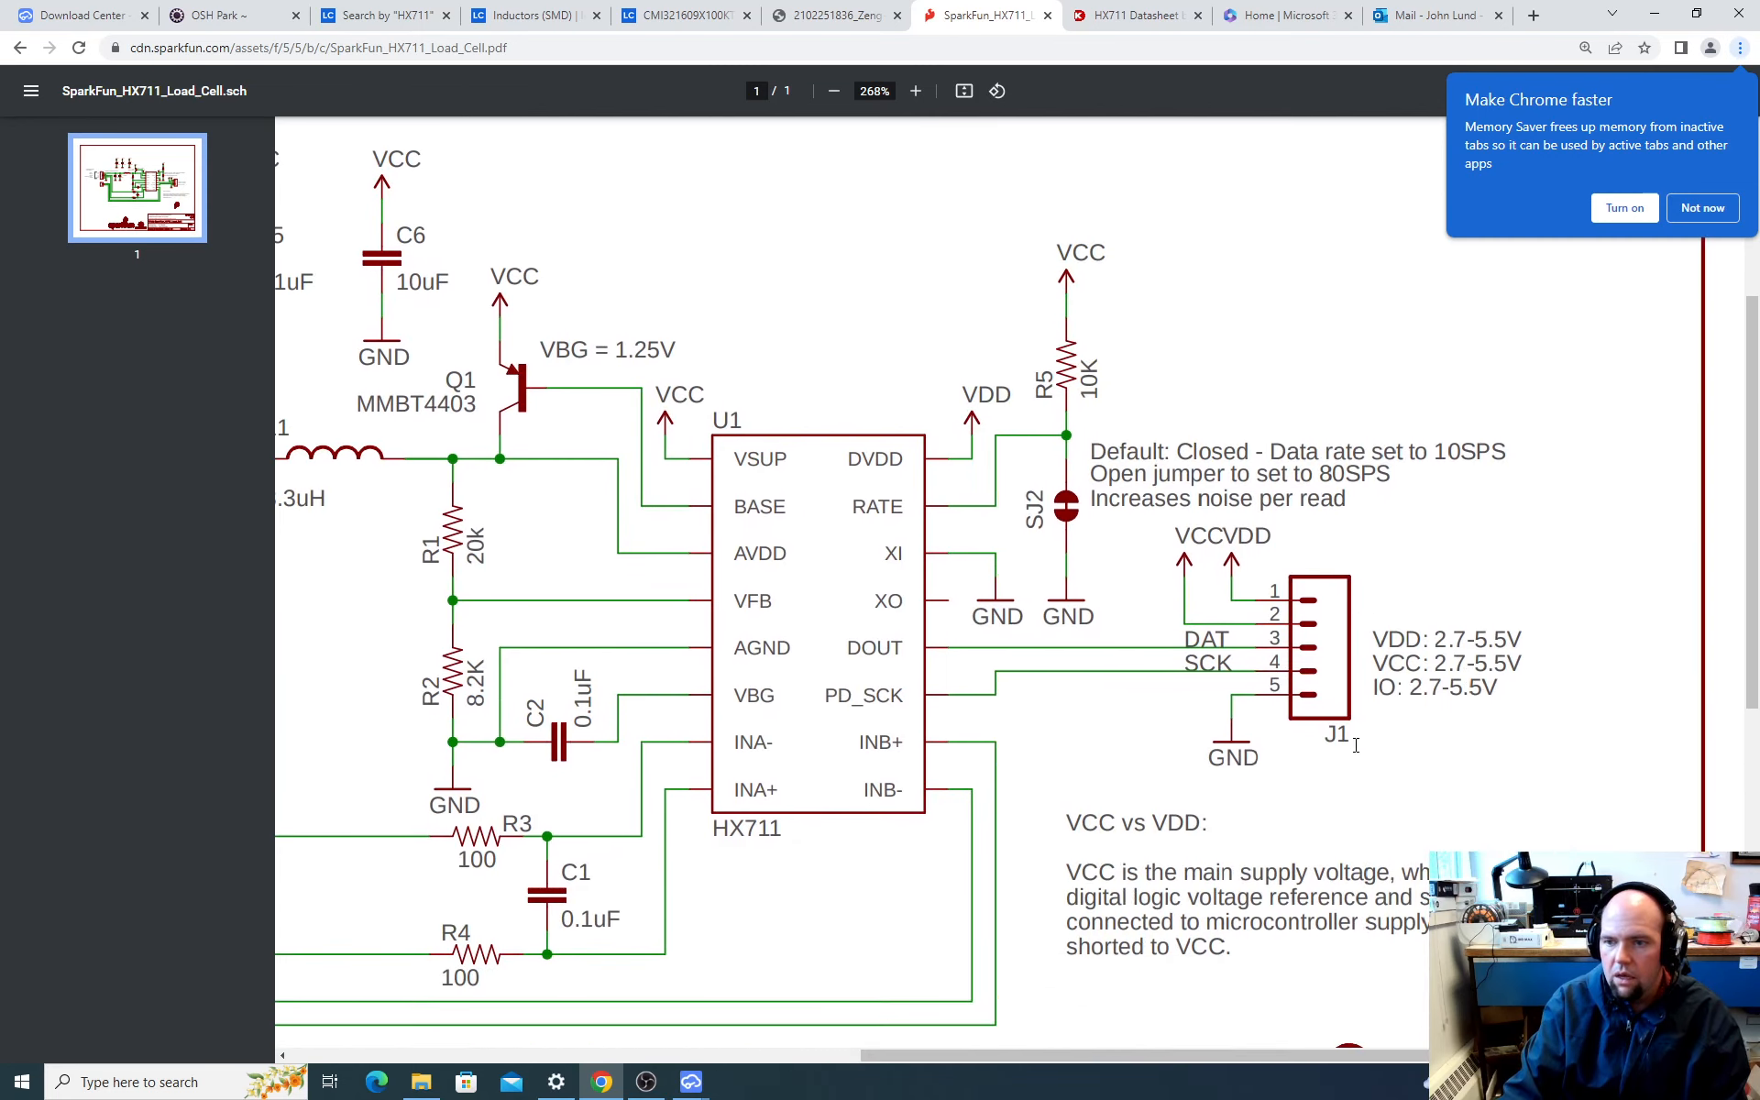
{"action": "scroll", "coordinate": [1356, 745], "scroll_direction": "down", "scroll_amount": 1}
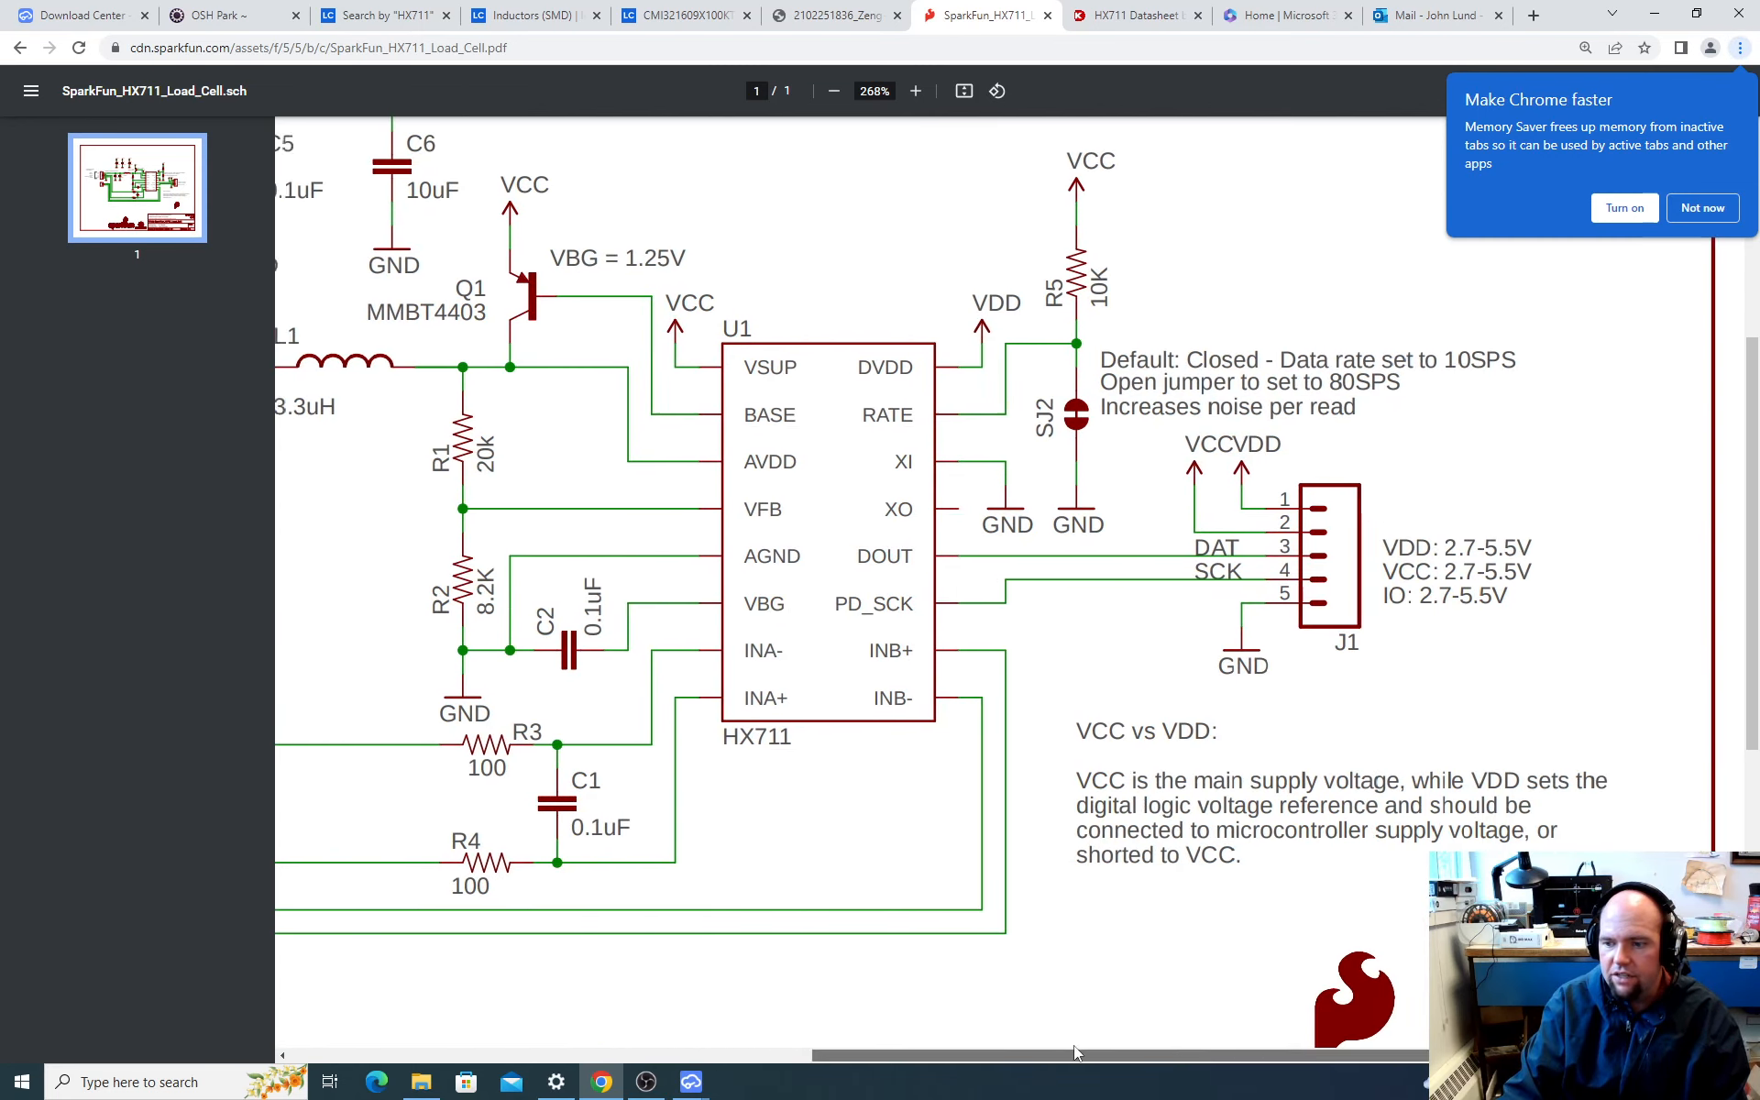
{"action": "left_click_drag", "start_coordinate": [1100, 1052], "coordinate": [629, 1034]}
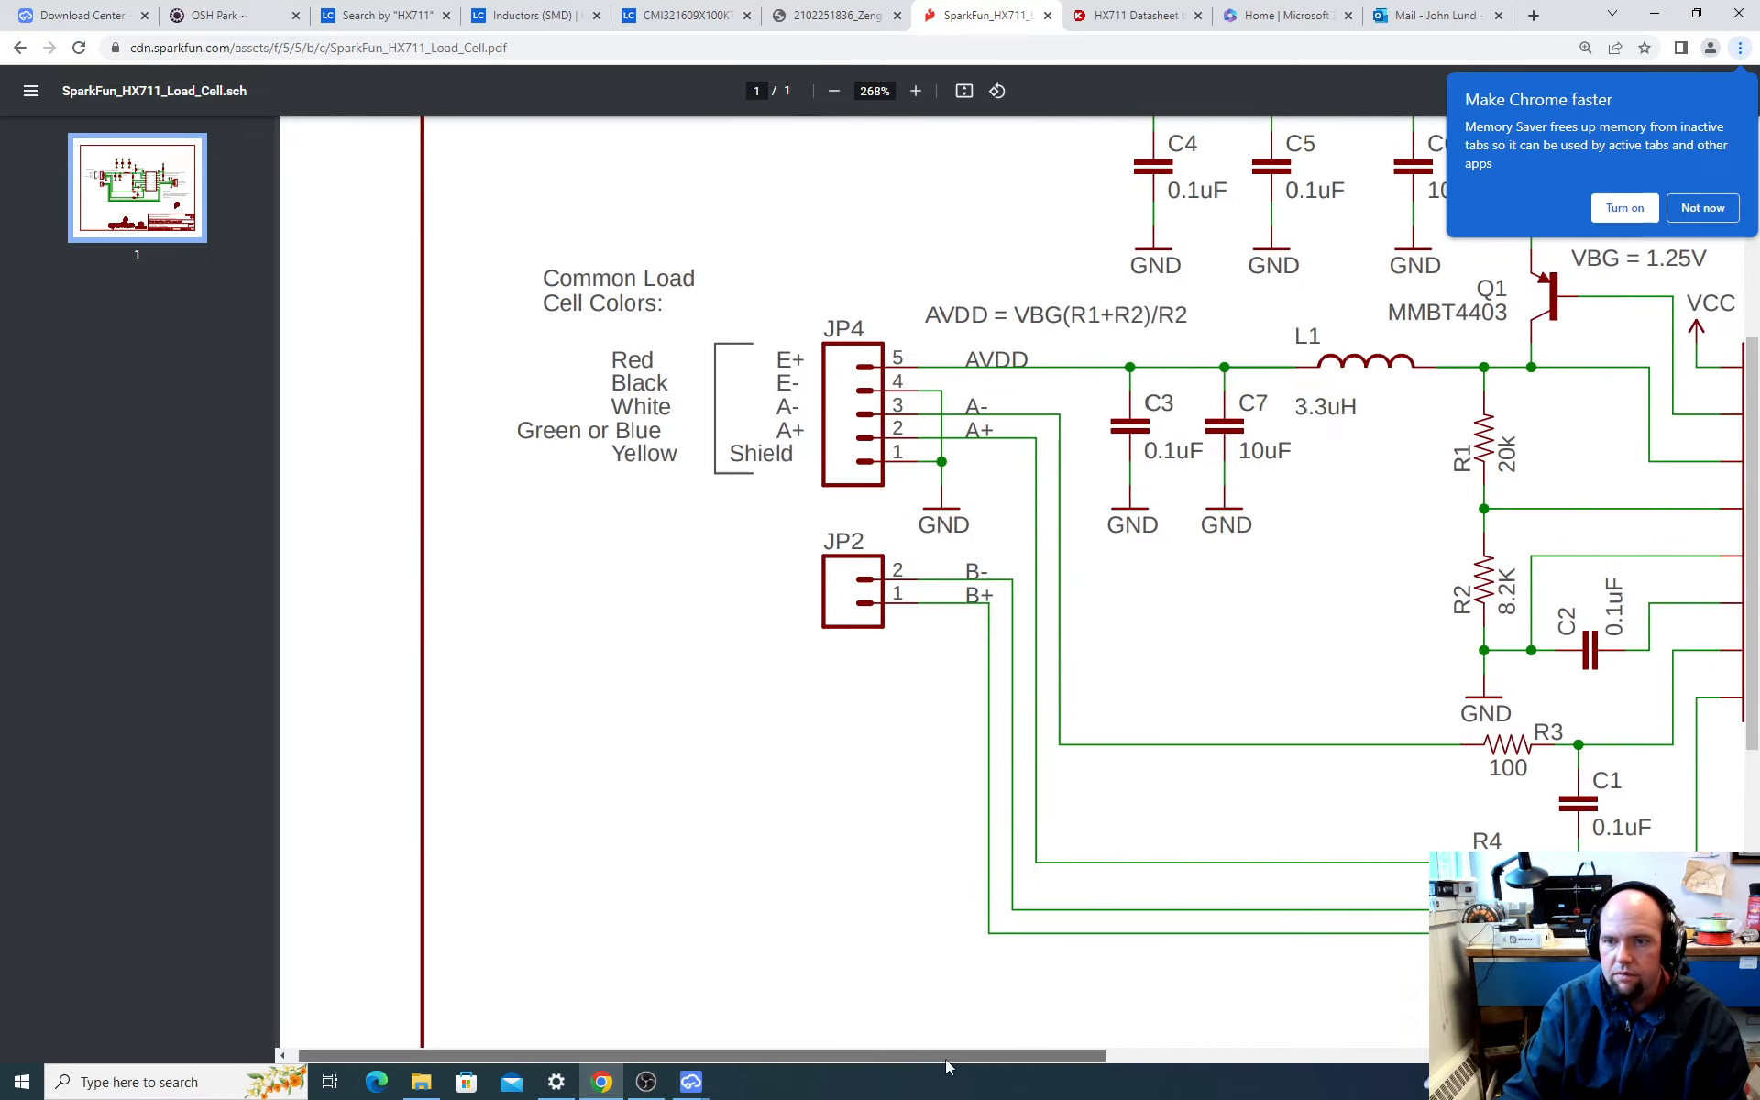
{"action": "left_click_drag", "start_coordinate": [947, 1057], "coordinate": [1143, 1057]}
{"action": "scroll", "coordinate": [559, 589], "scroll_direction": "up", "scroll_amount": 2}
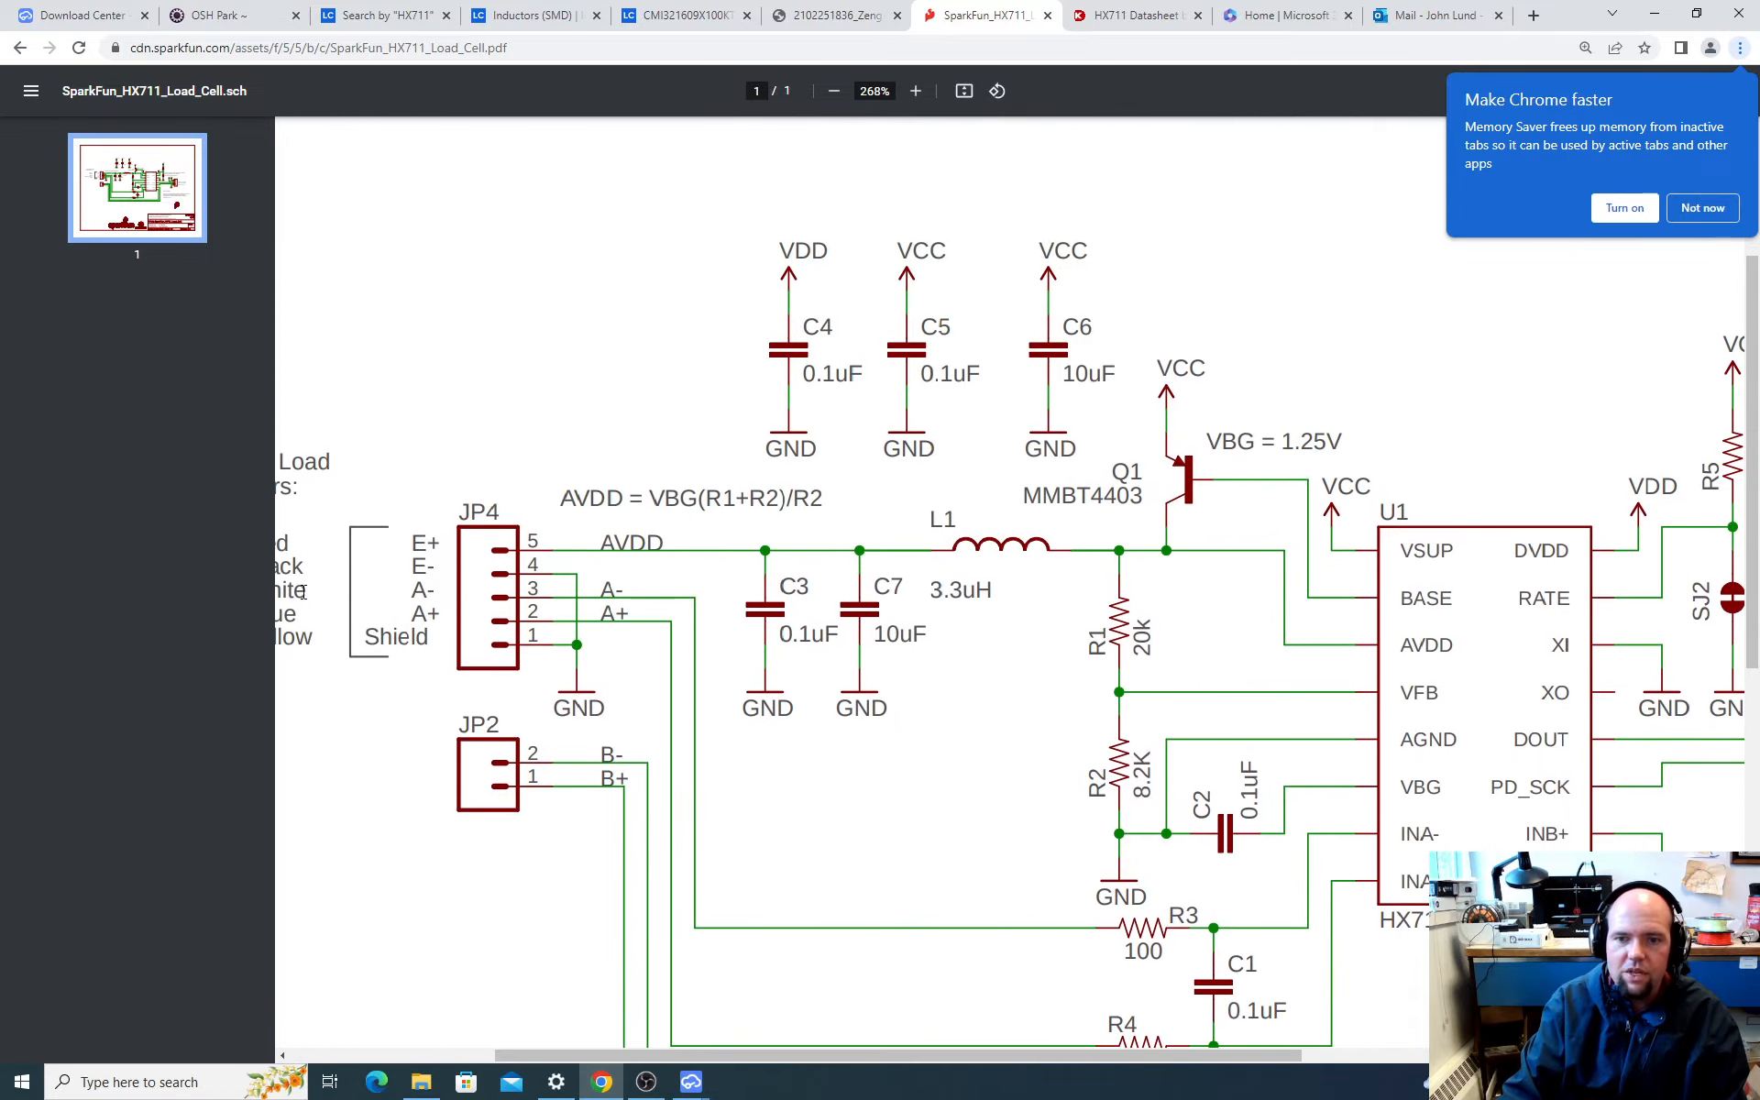
{"action": "left_click_drag", "start_coordinate": [895, 1053], "coordinate": [774, 1052]}
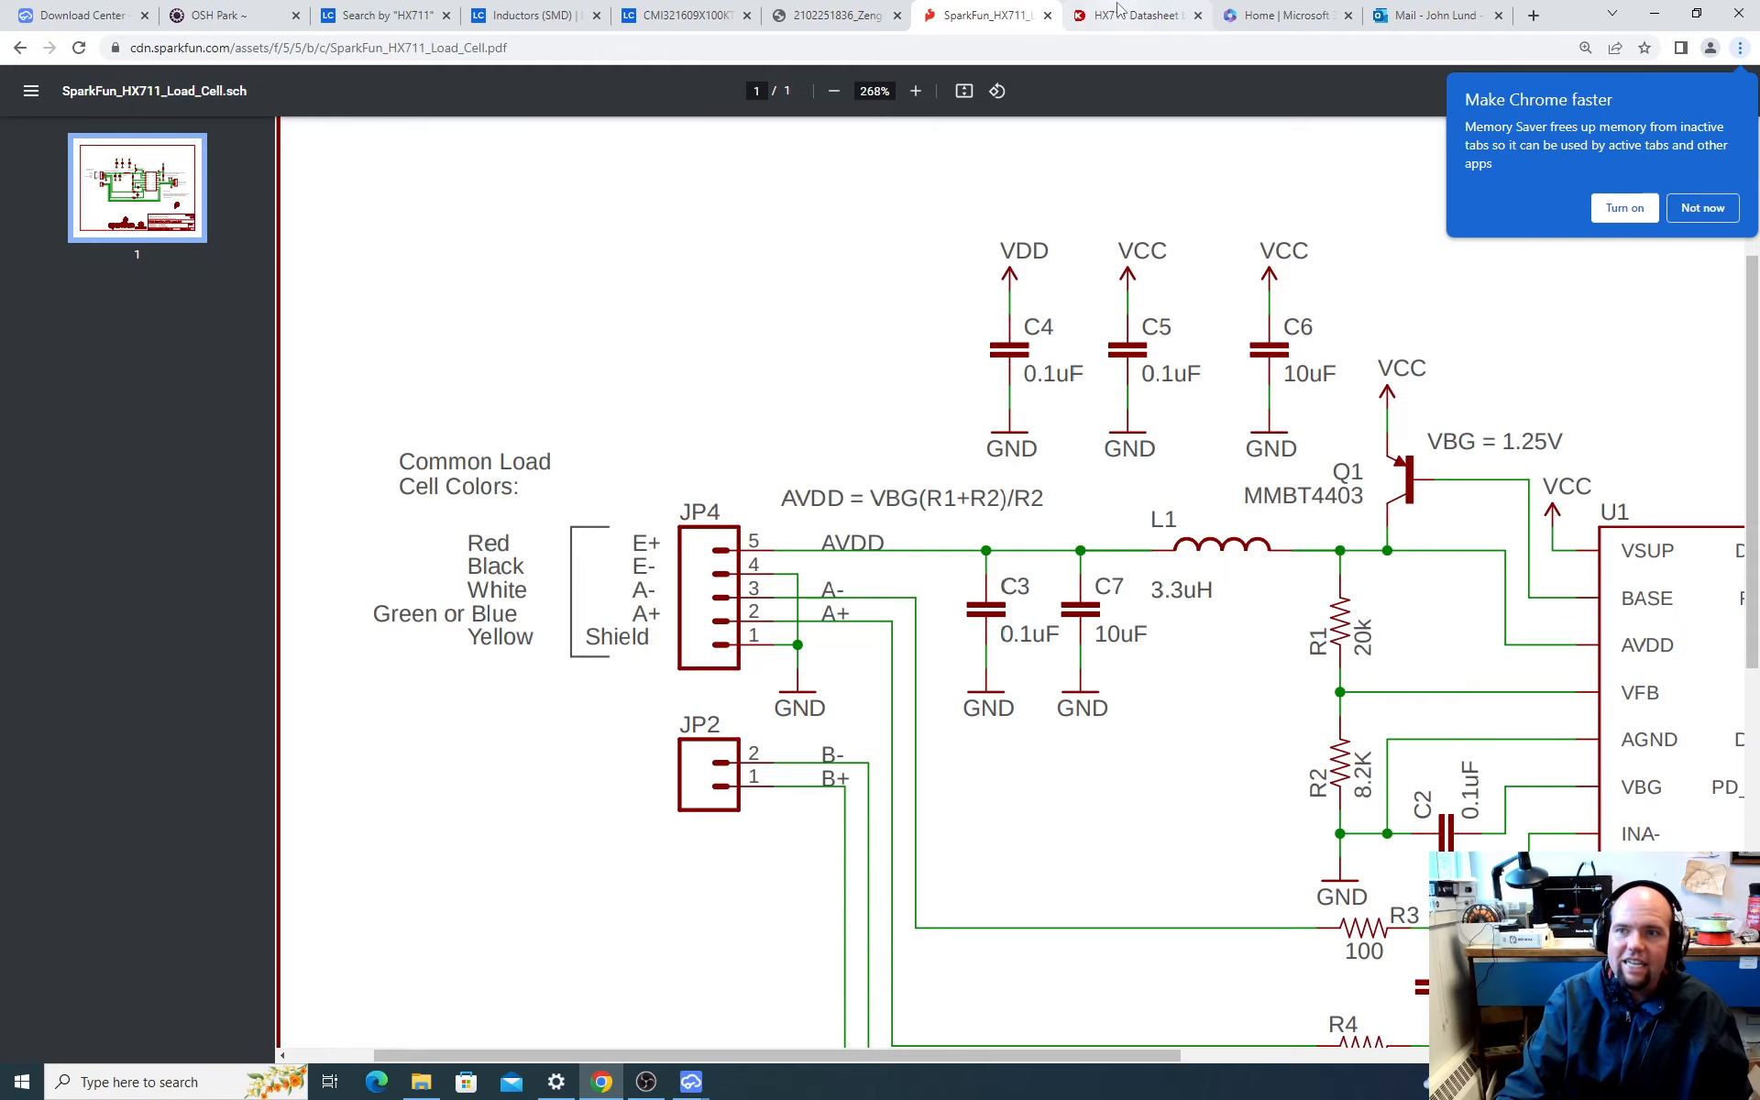
Step: Look through the open LCSC cart, part search and datasheet pages, ending on the HX711 datasheet's typical weigh scale application diagram
{"action": "left_click", "coordinate": [1311, 15]}
{"action": "left_click", "coordinate": [1430, 15]}
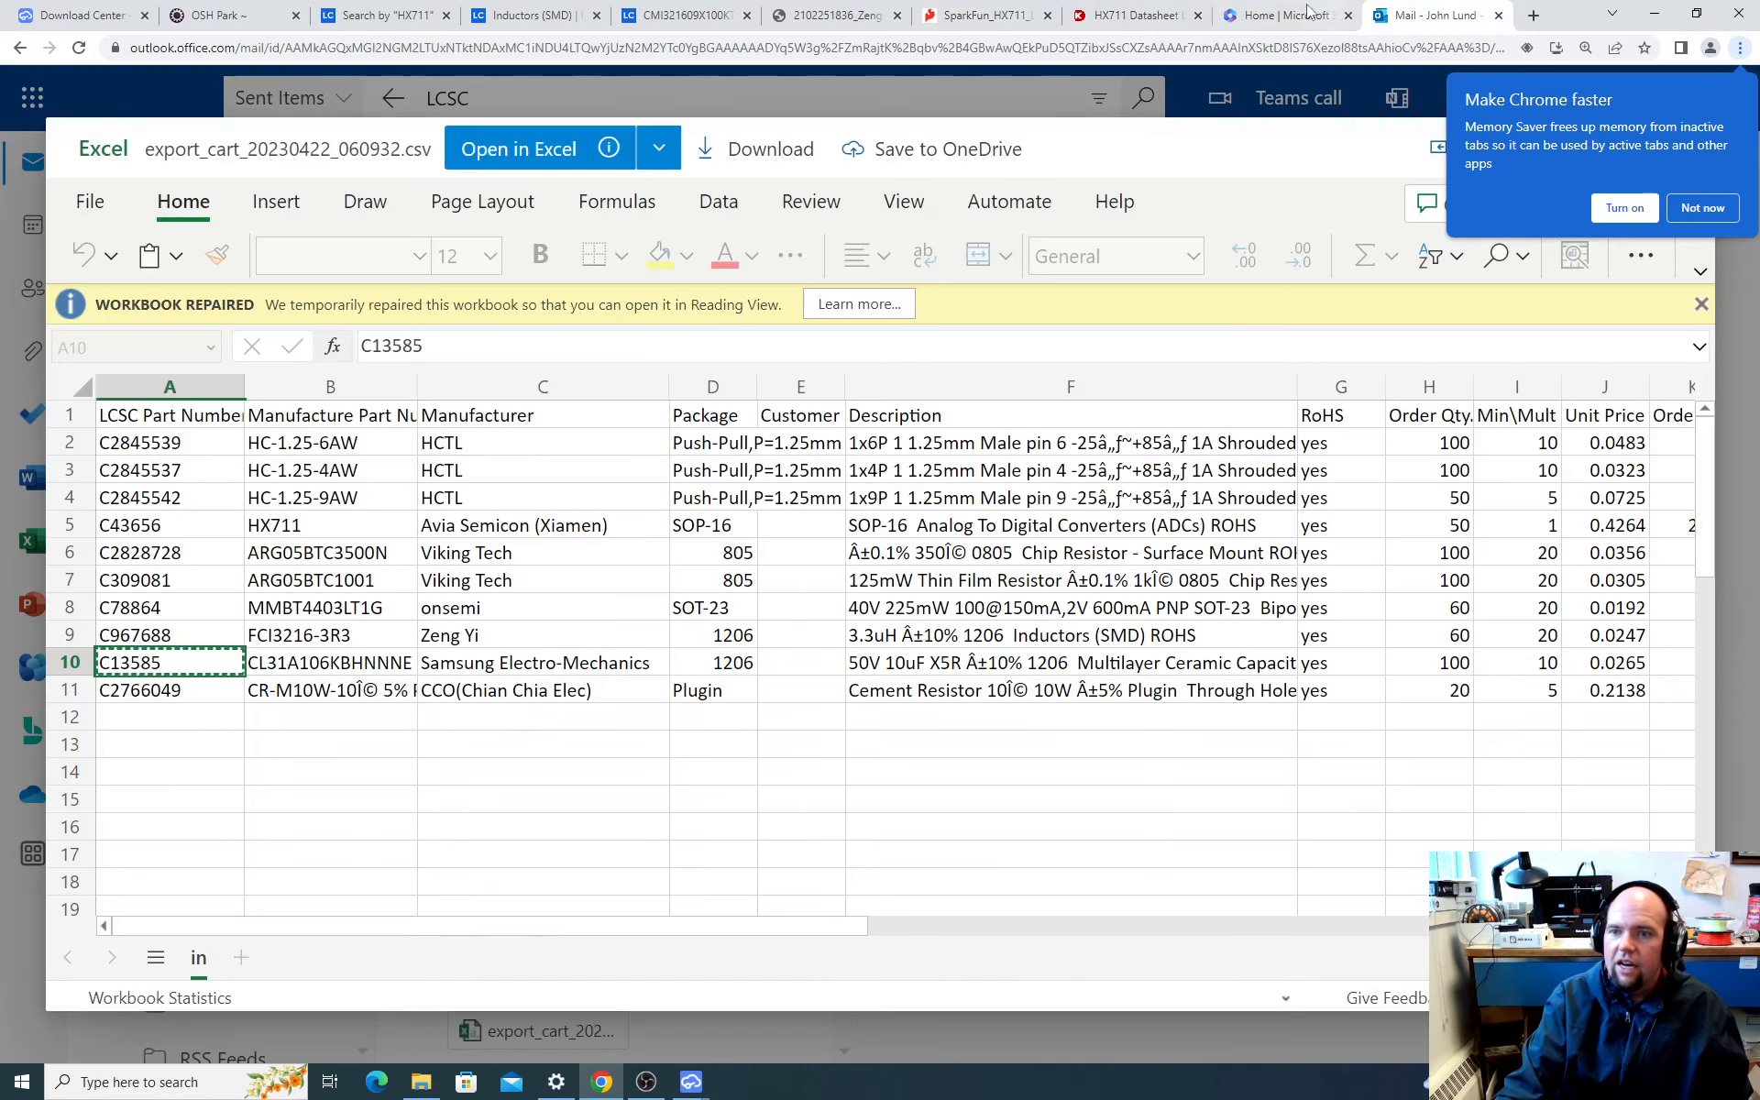
{"action": "left_click", "coordinate": [1283, 15]}
{"action": "left_click", "coordinate": [1132, 15]}
{"action": "left_click", "coordinate": [850, 14]}
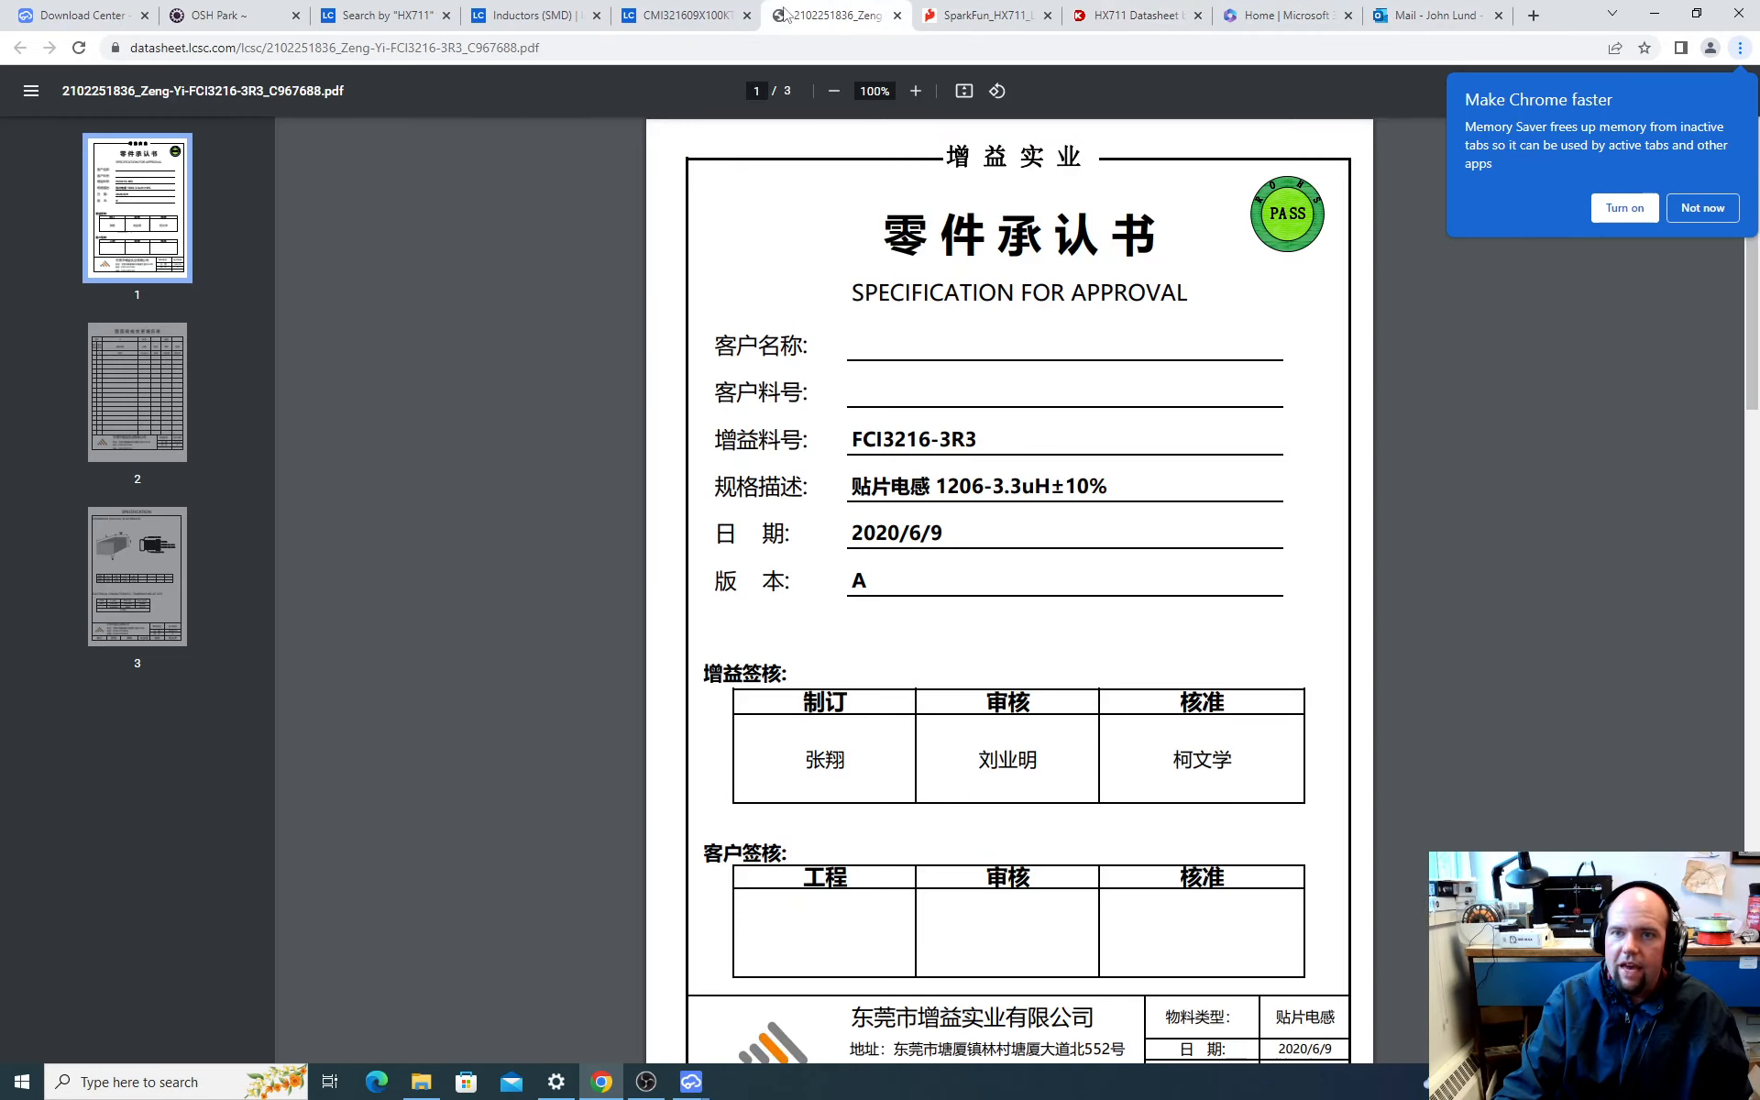
{"action": "left_click", "coordinate": [687, 15]}
{"action": "left_click", "coordinate": [527, 15]}
{"action": "left_click", "coordinate": [351, 15]}
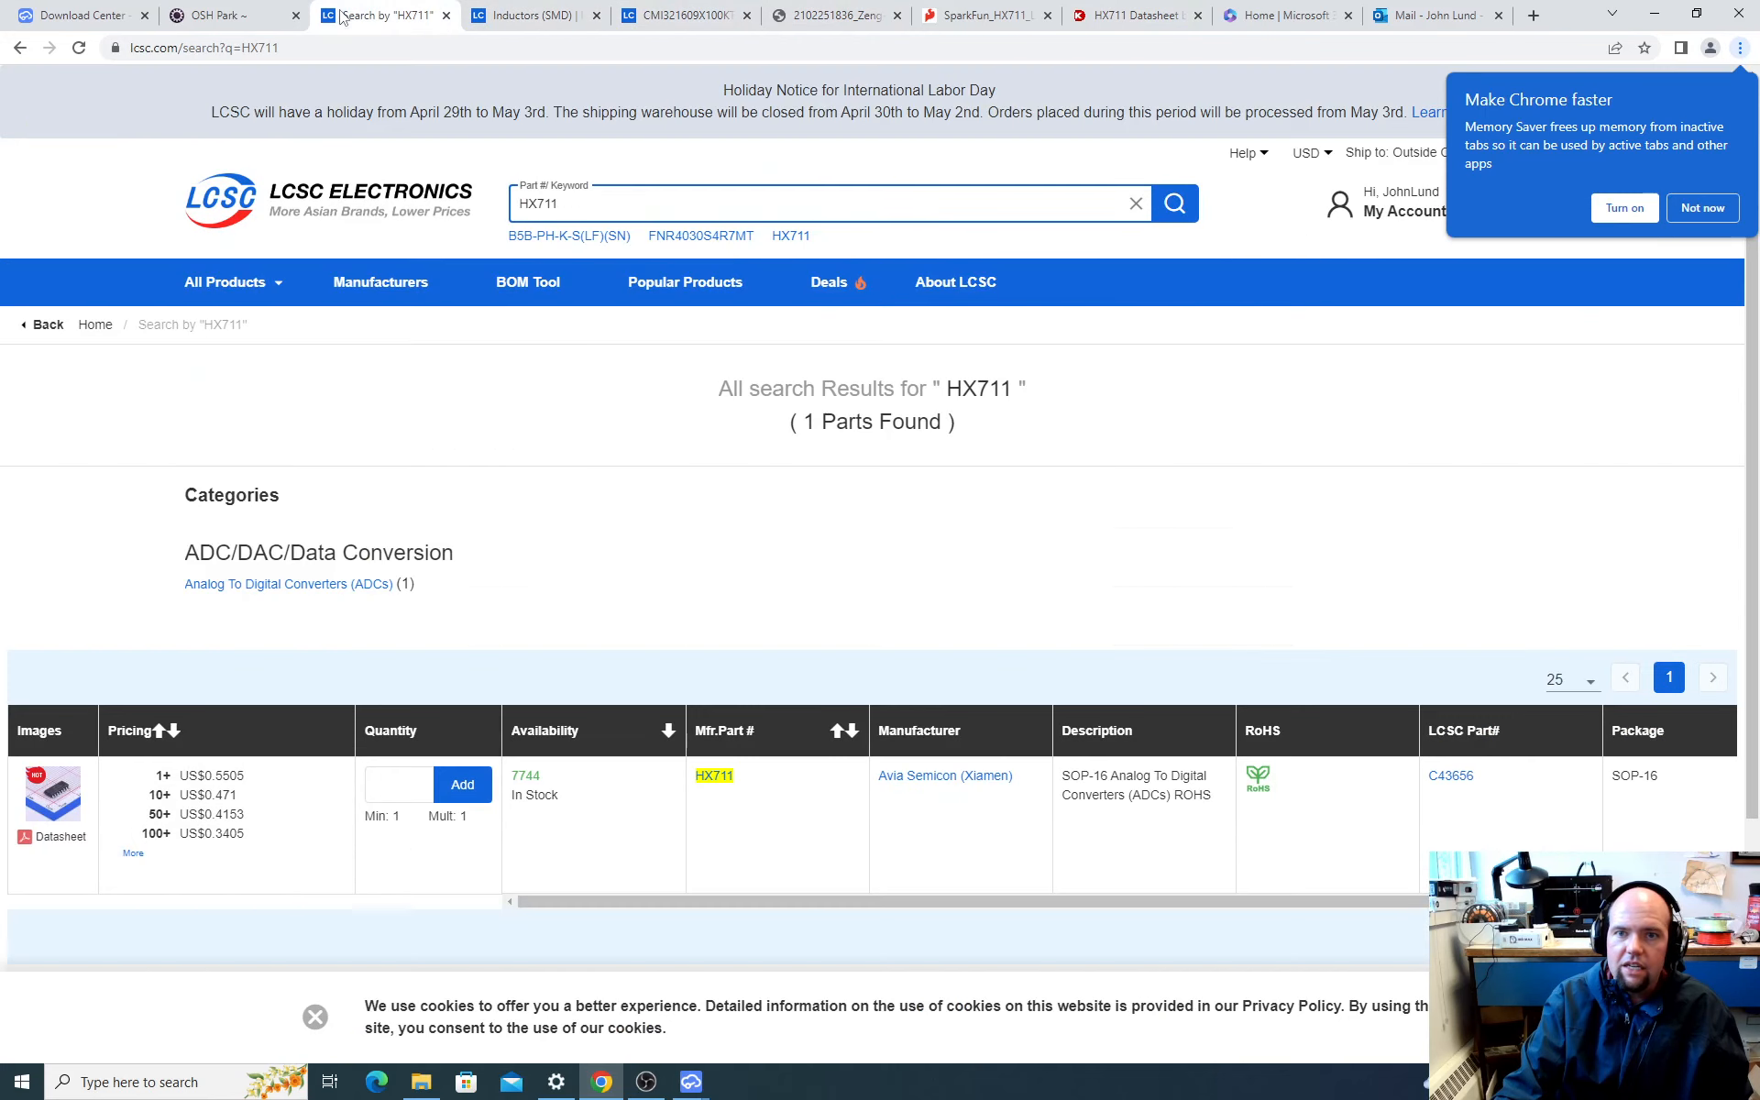
{"action": "left_click", "coordinate": [926, 14]}
{"action": "left_click", "coordinate": [1105, 15]}
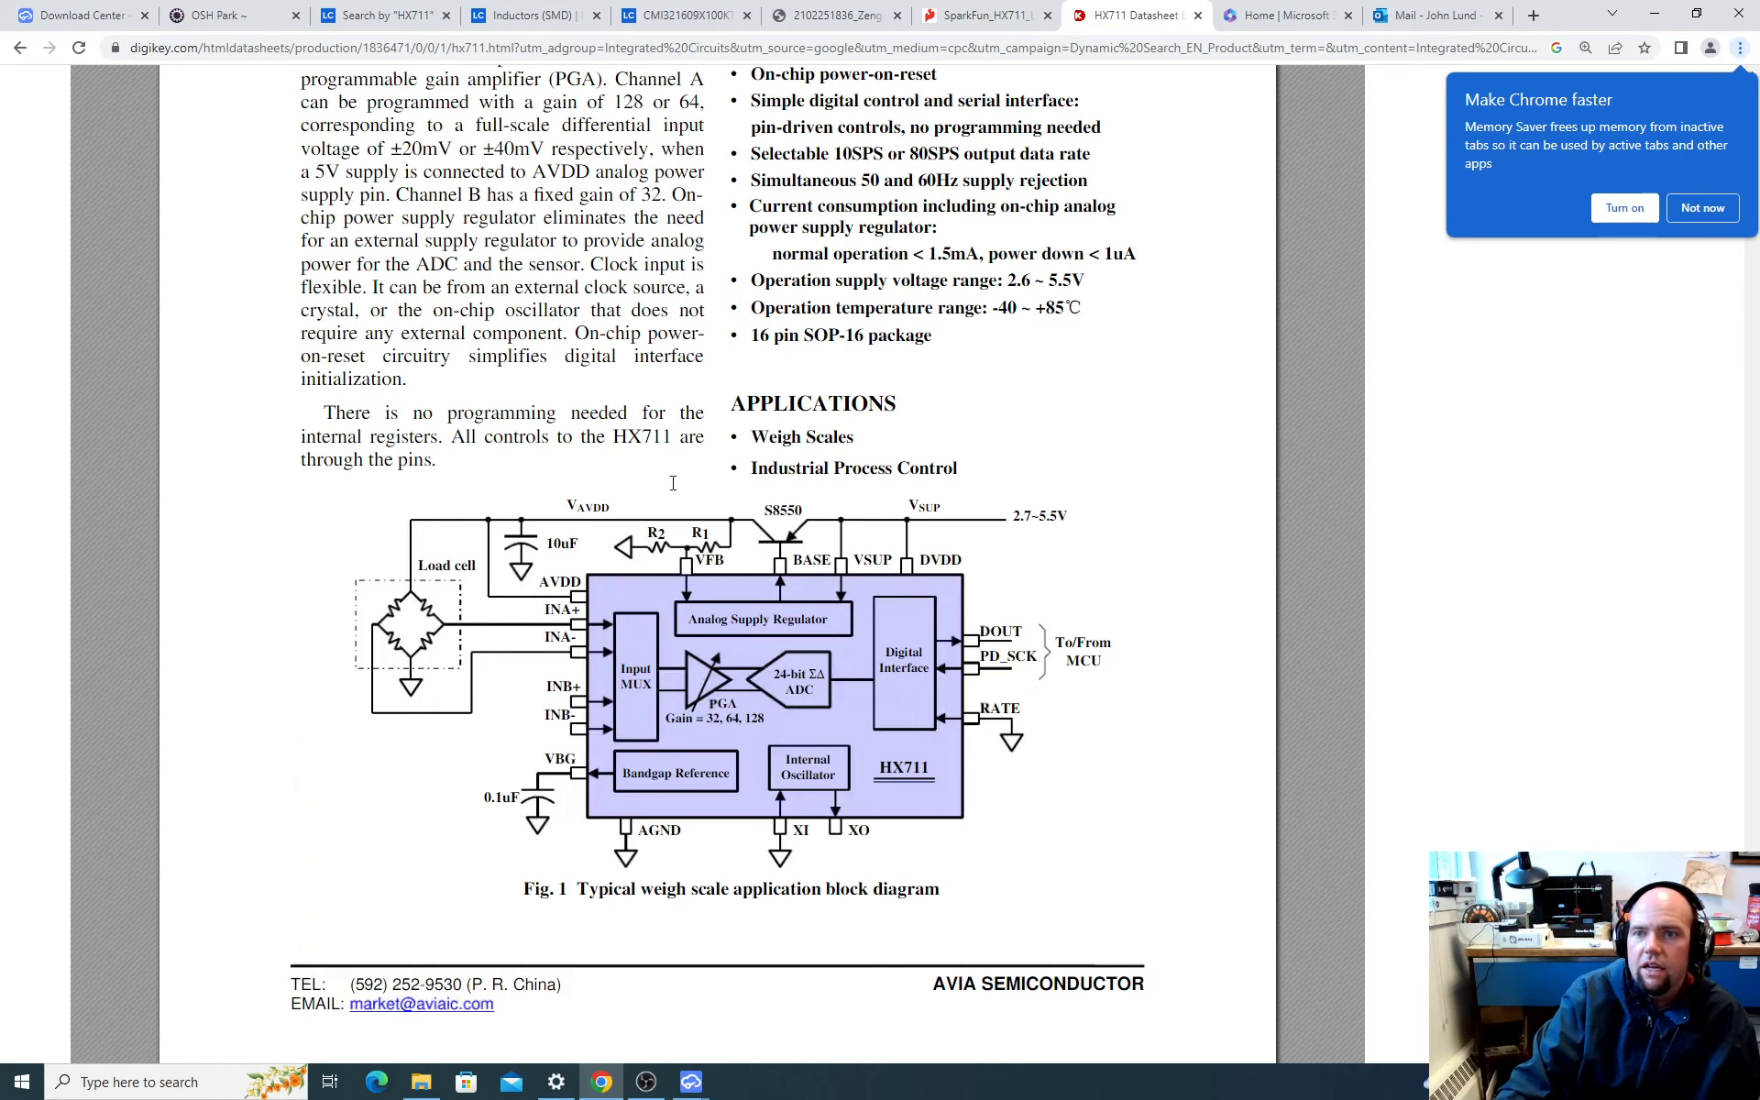
Step: Compare load cell connector JP4 in SparkFun's schematic with the load cell wiring in the HX711 datasheet's application diagram
{"action": "left_click", "coordinate": [984, 19]}
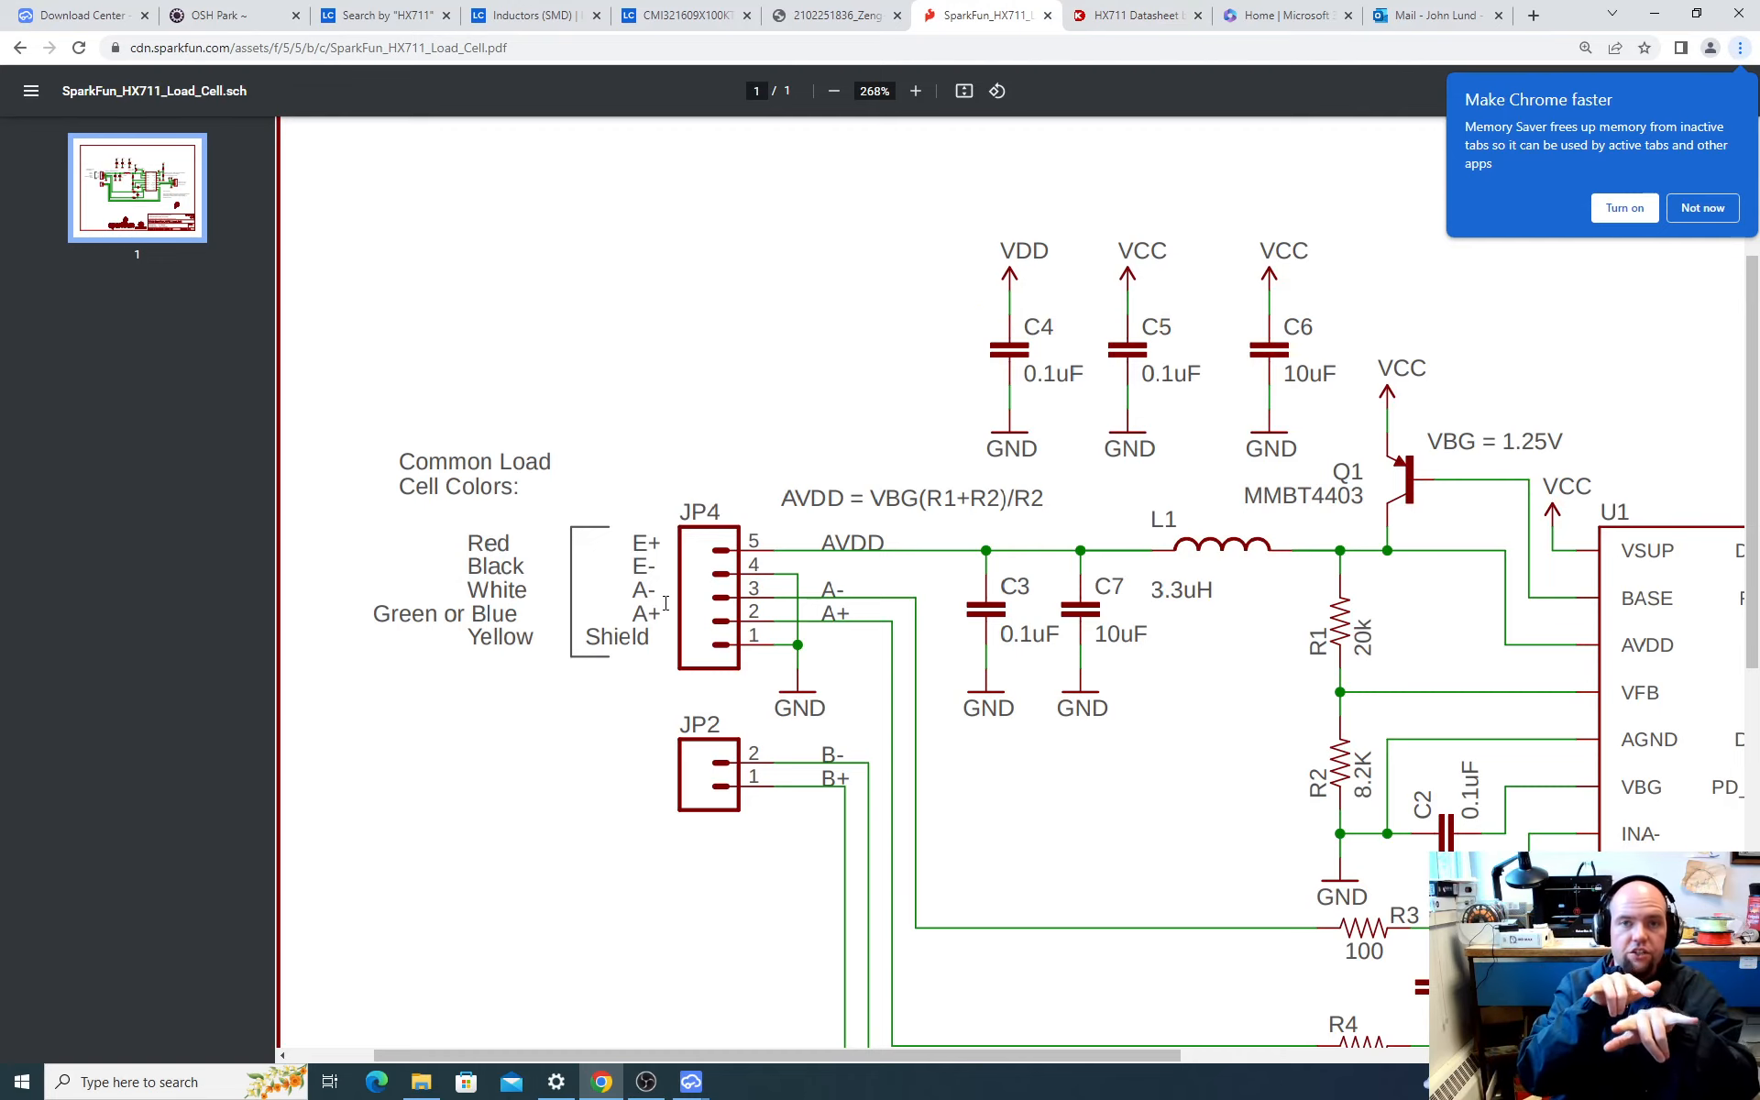
{"action": "scroll", "coordinate": [697, 607], "scroll_direction": "down", "scroll_amount": 2}
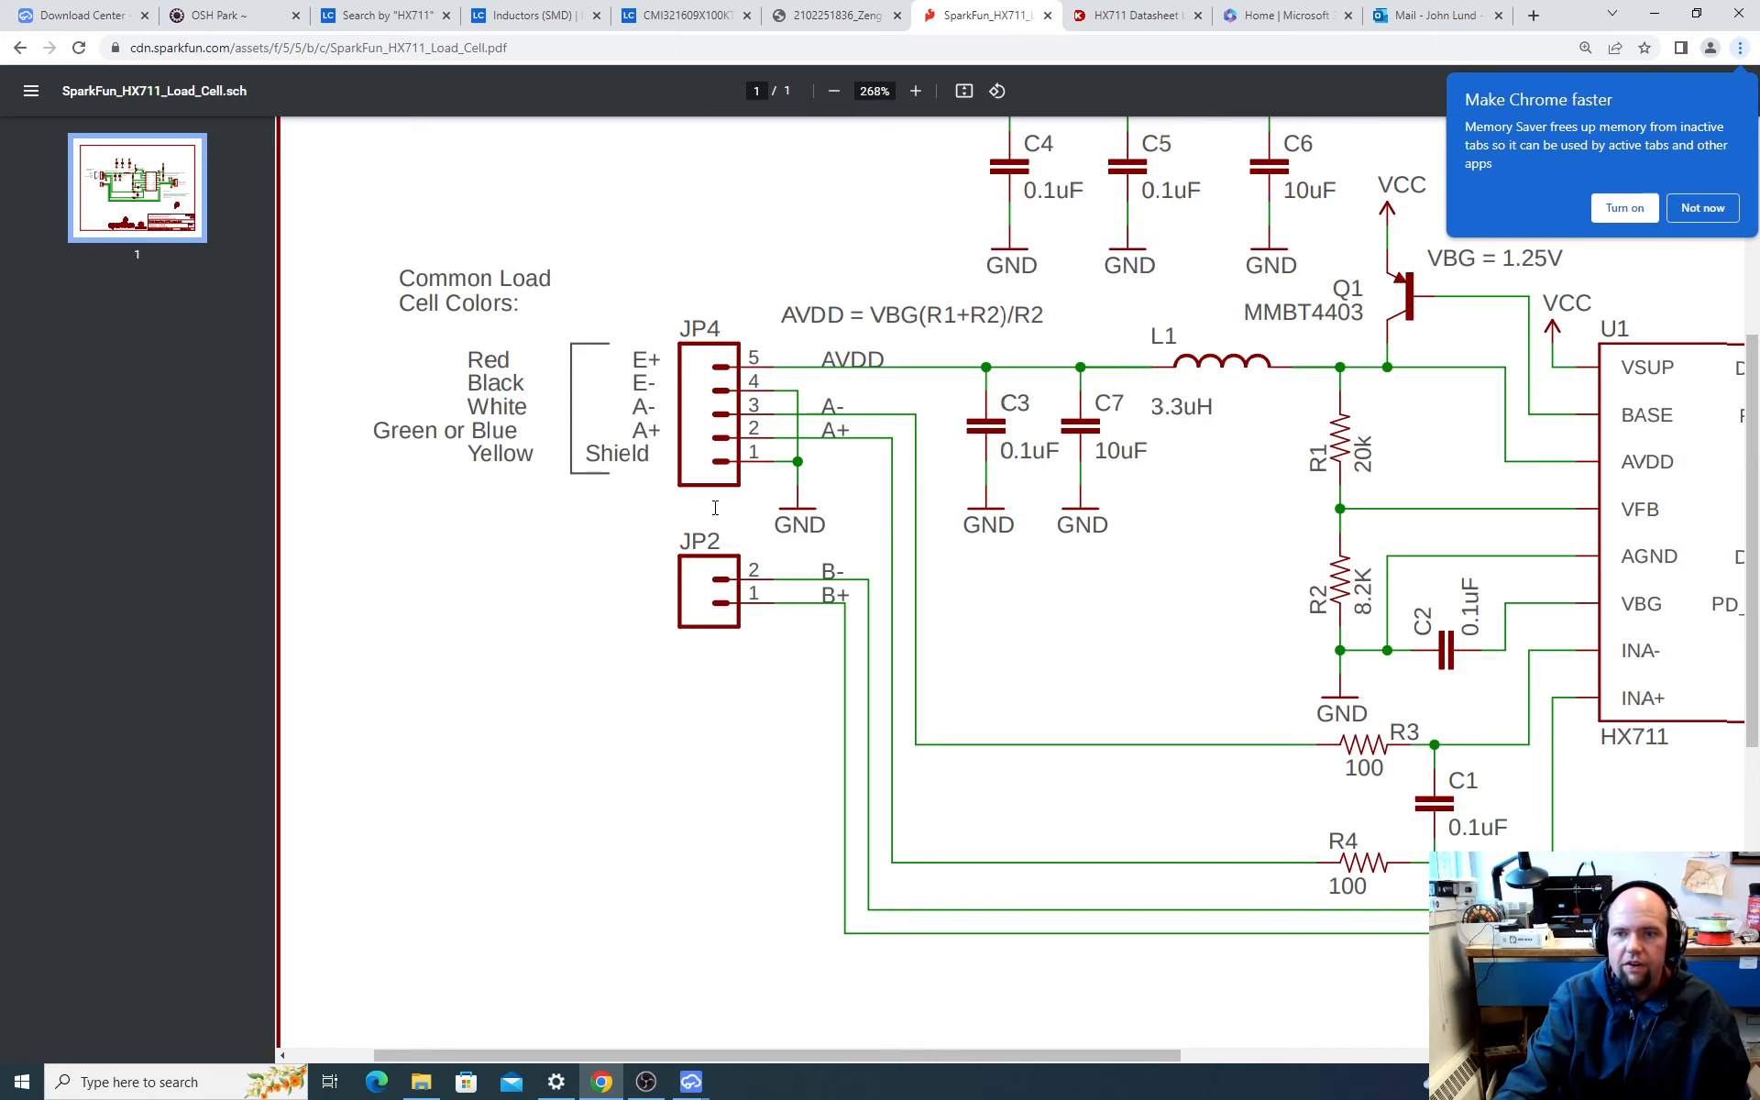
{"action": "scroll", "coordinate": [727, 510], "scroll_direction": "up", "scroll_amount": 2}
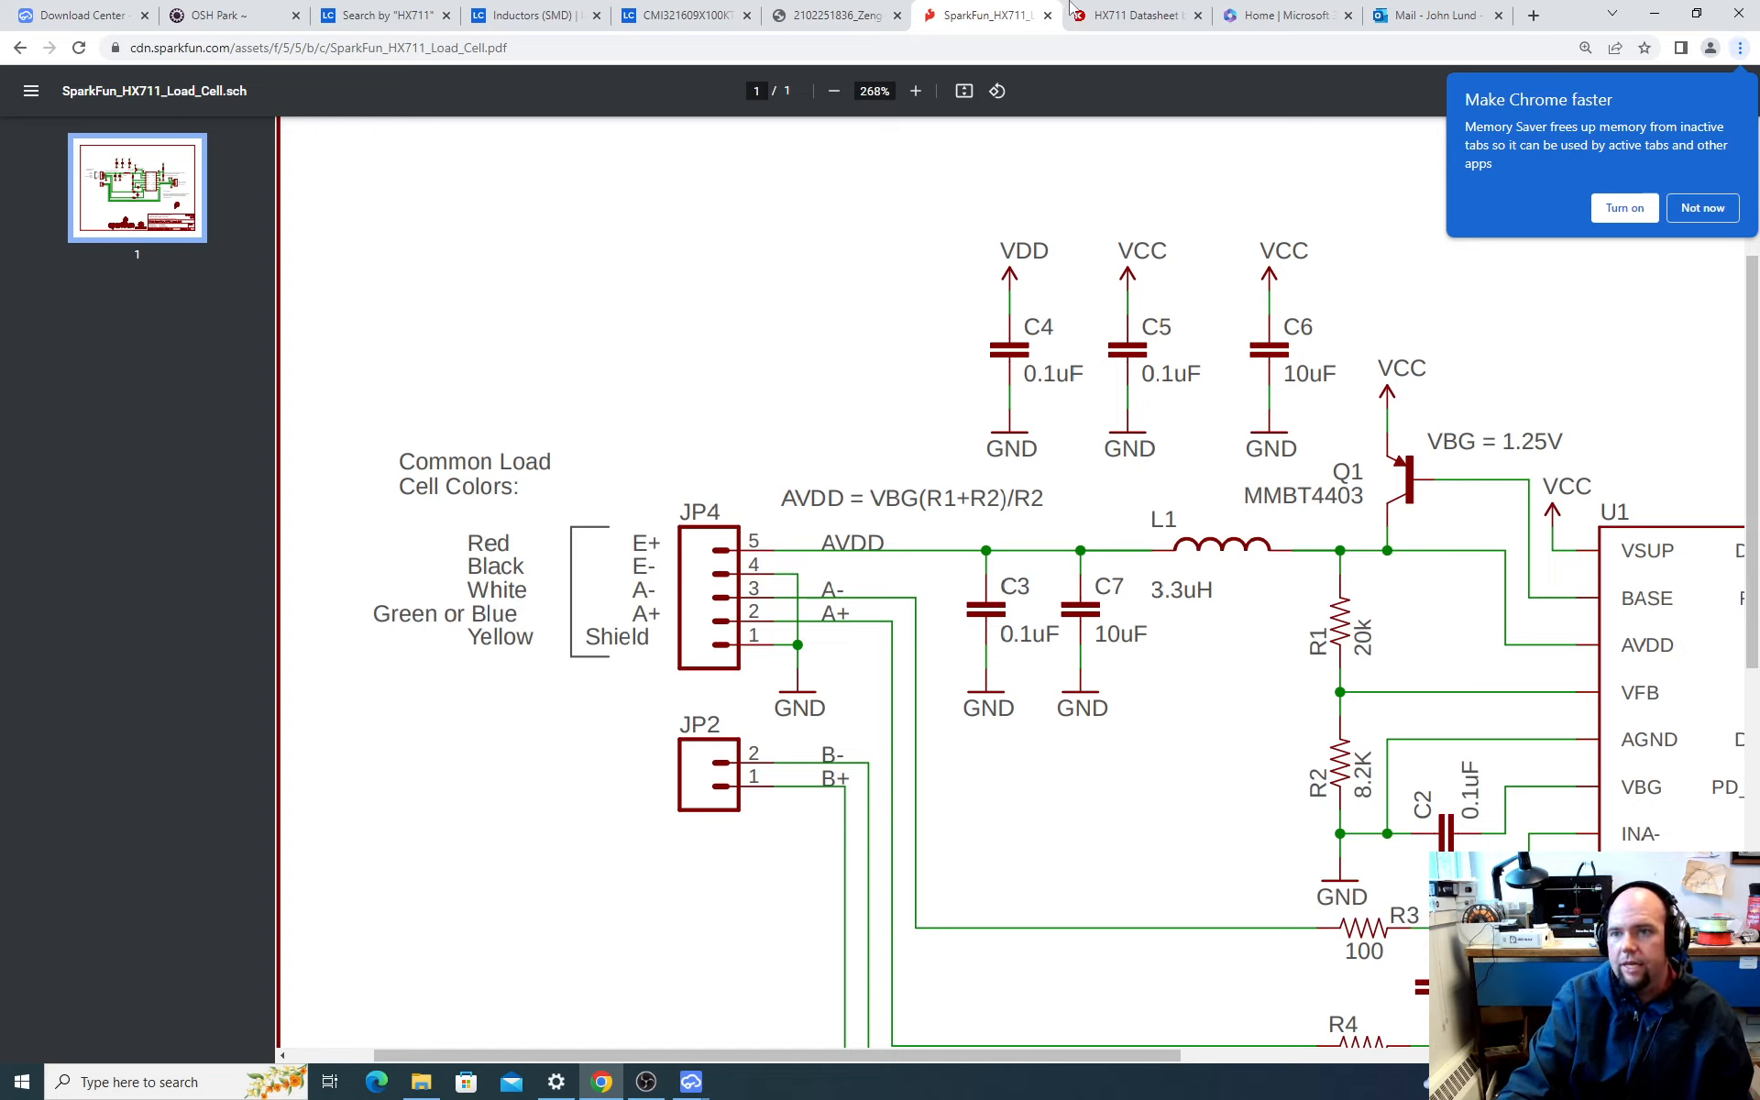
{"action": "left_click", "coordinate": [1118, 17]}
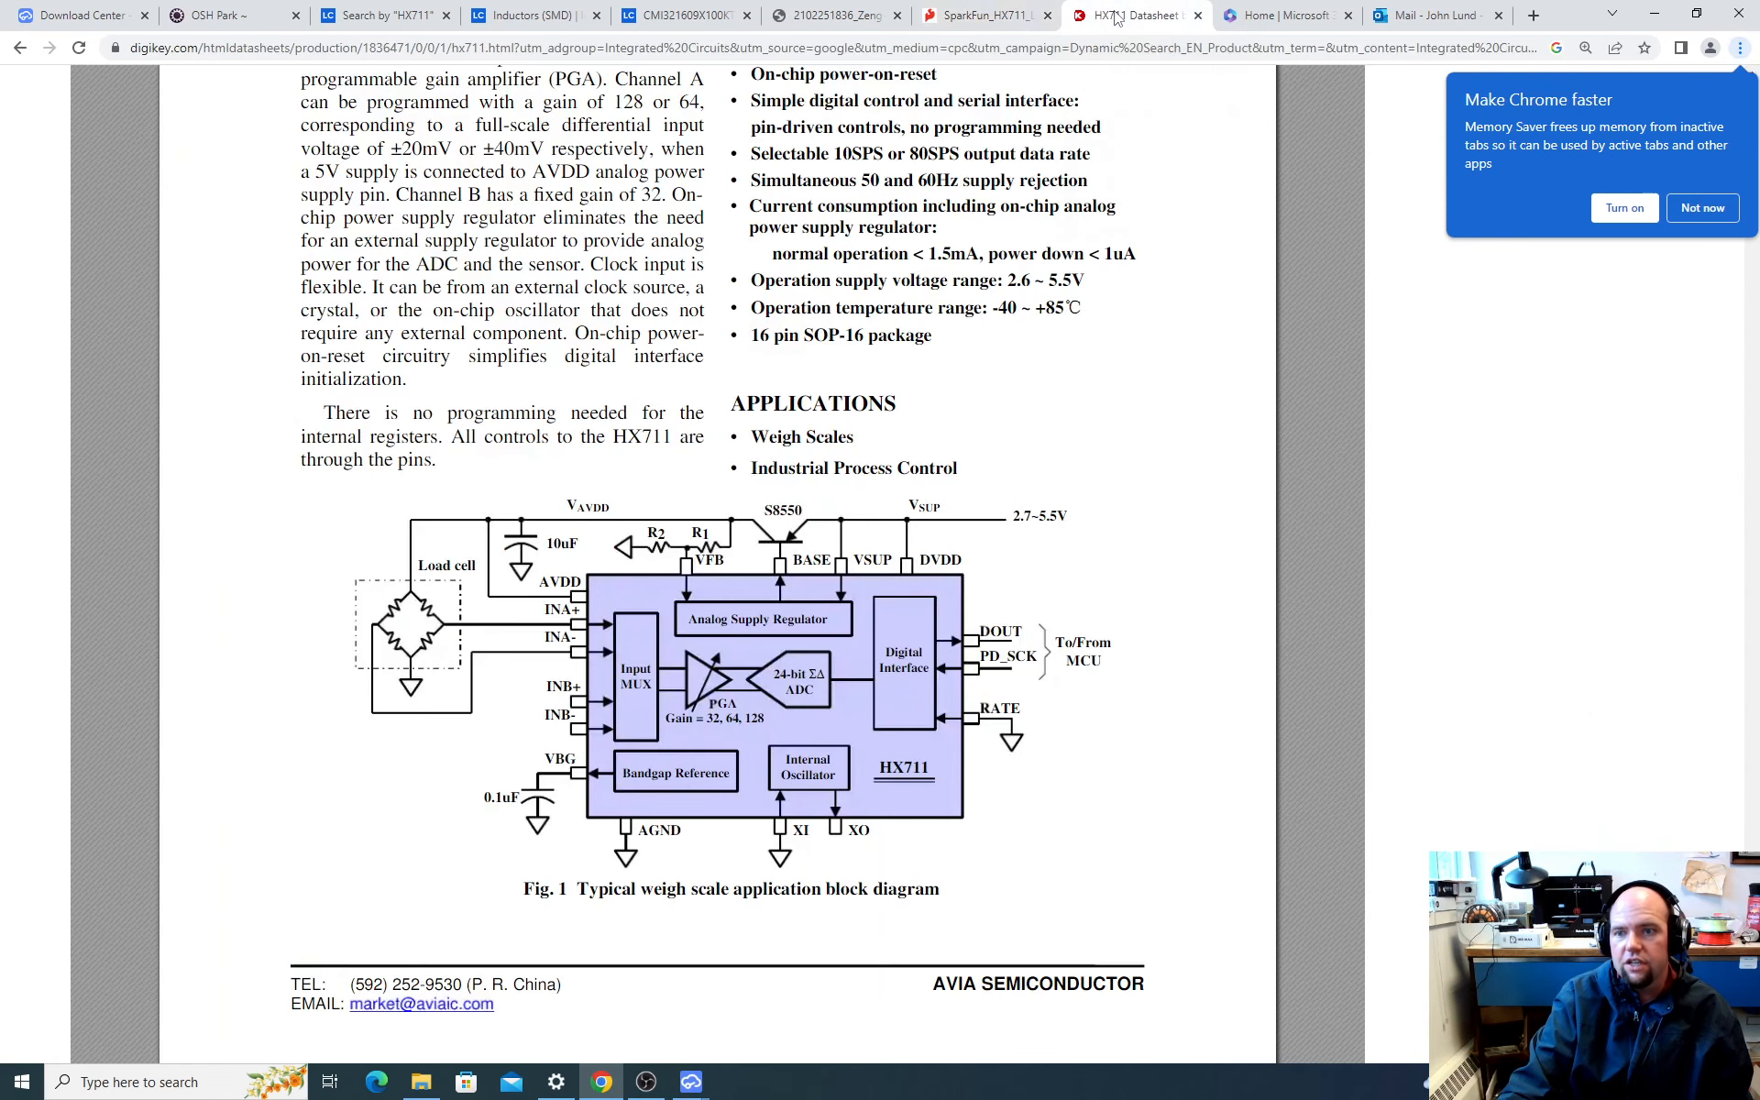
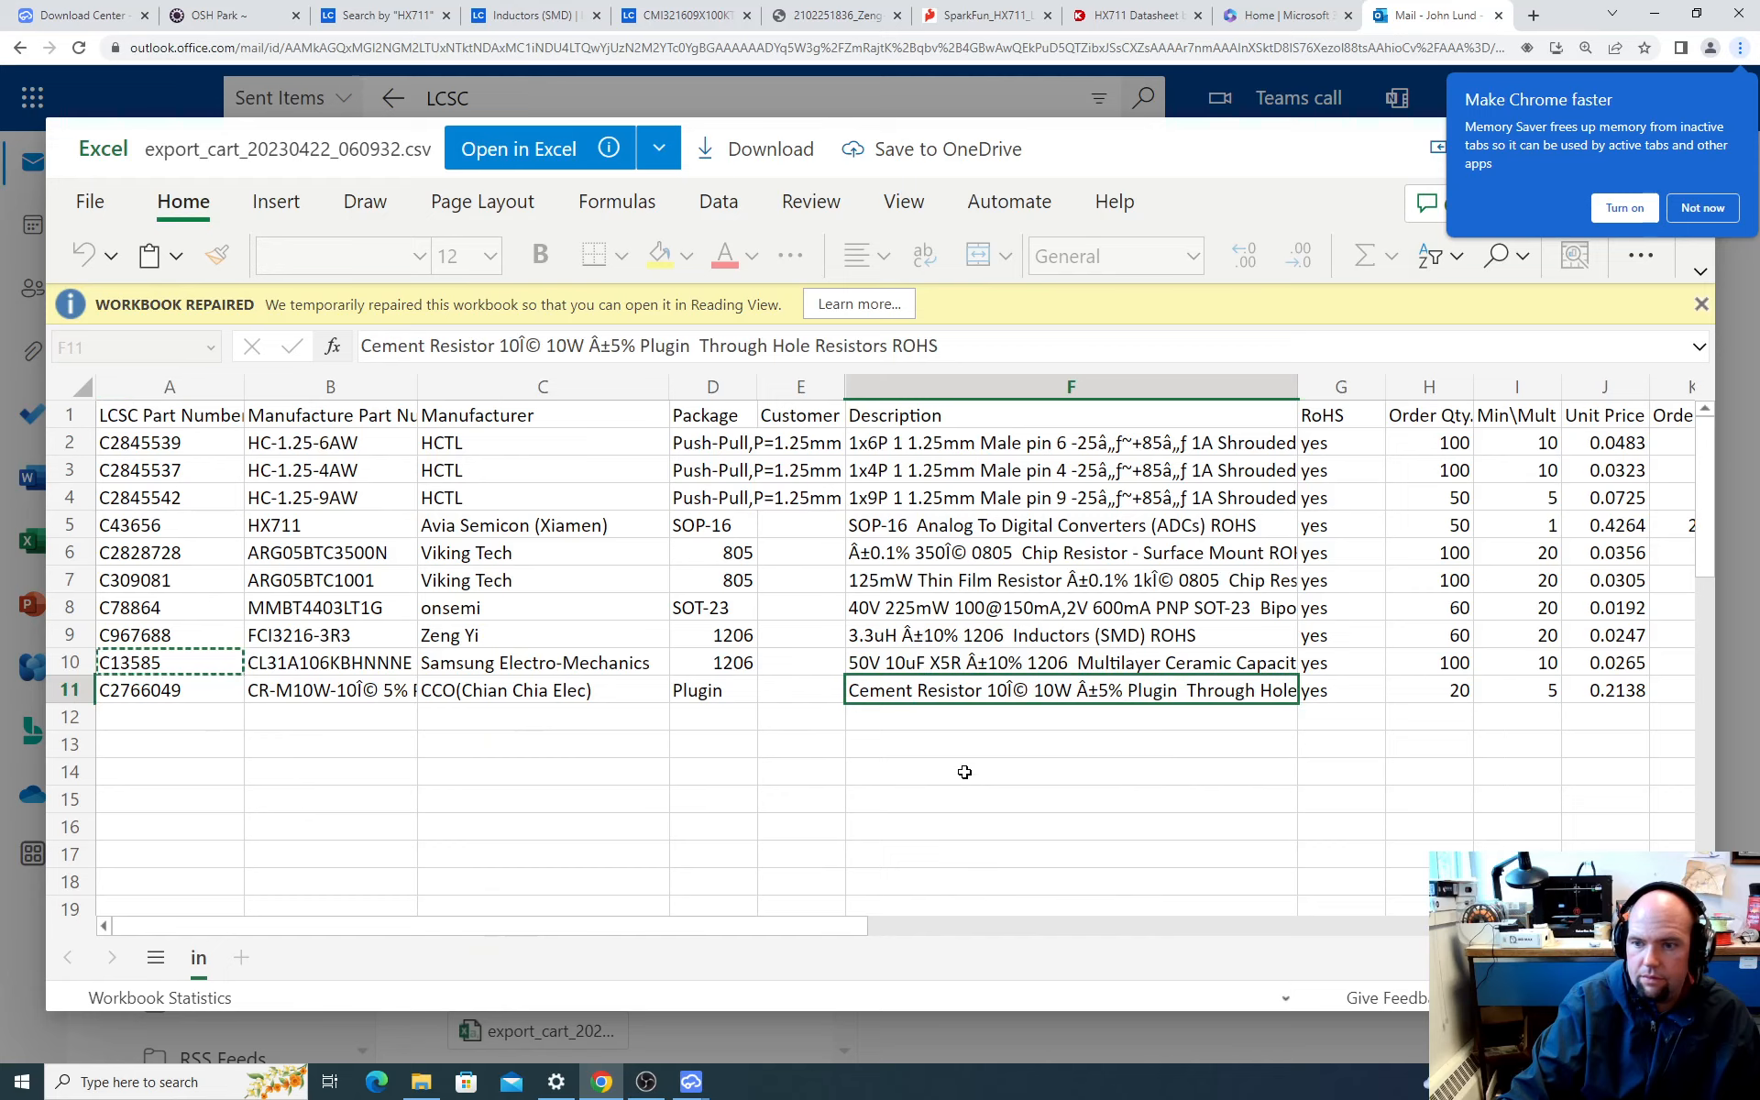
Step: Find the 1k 0805 thin film resistor in the exported LCSC cart and copy its part number C309081
{"action": "left_click", "coordinate": [900, 668]}
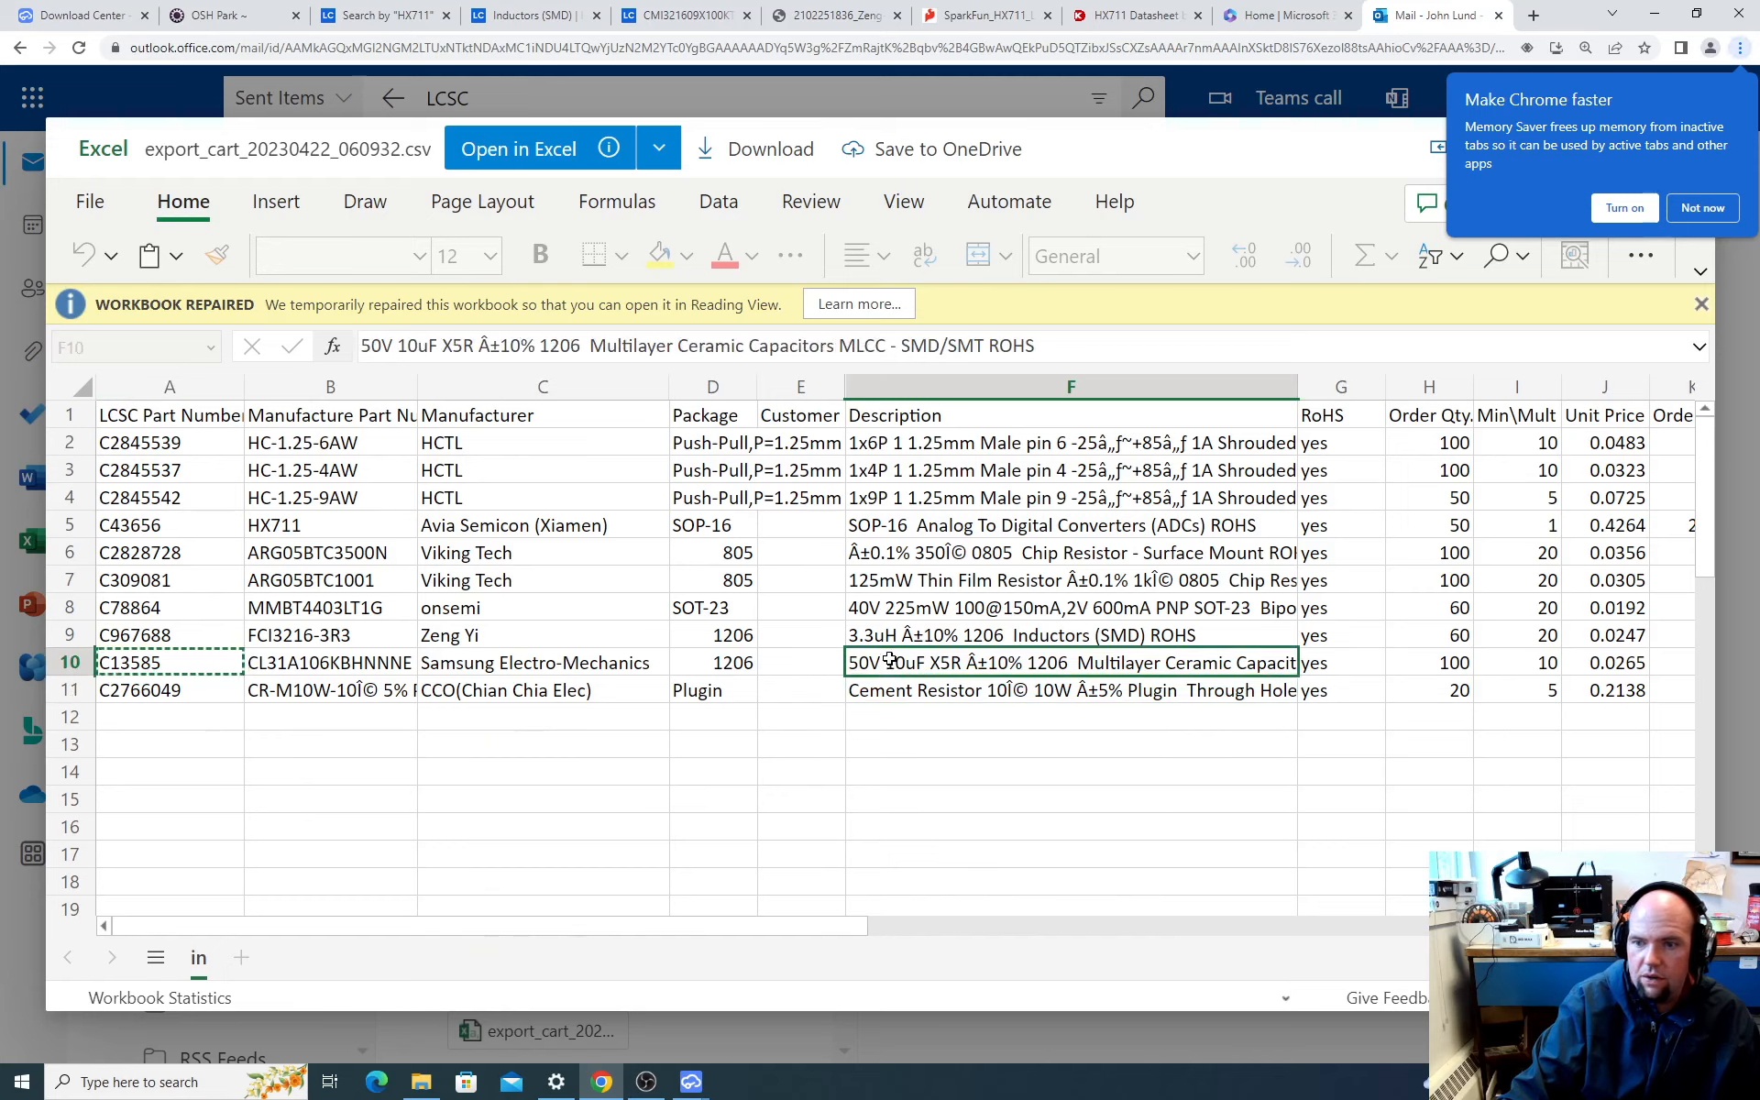
{"action": "left_click", "coordinate": [894, 642]}
{"action": "left_click", "coordinate": [910, 590]}
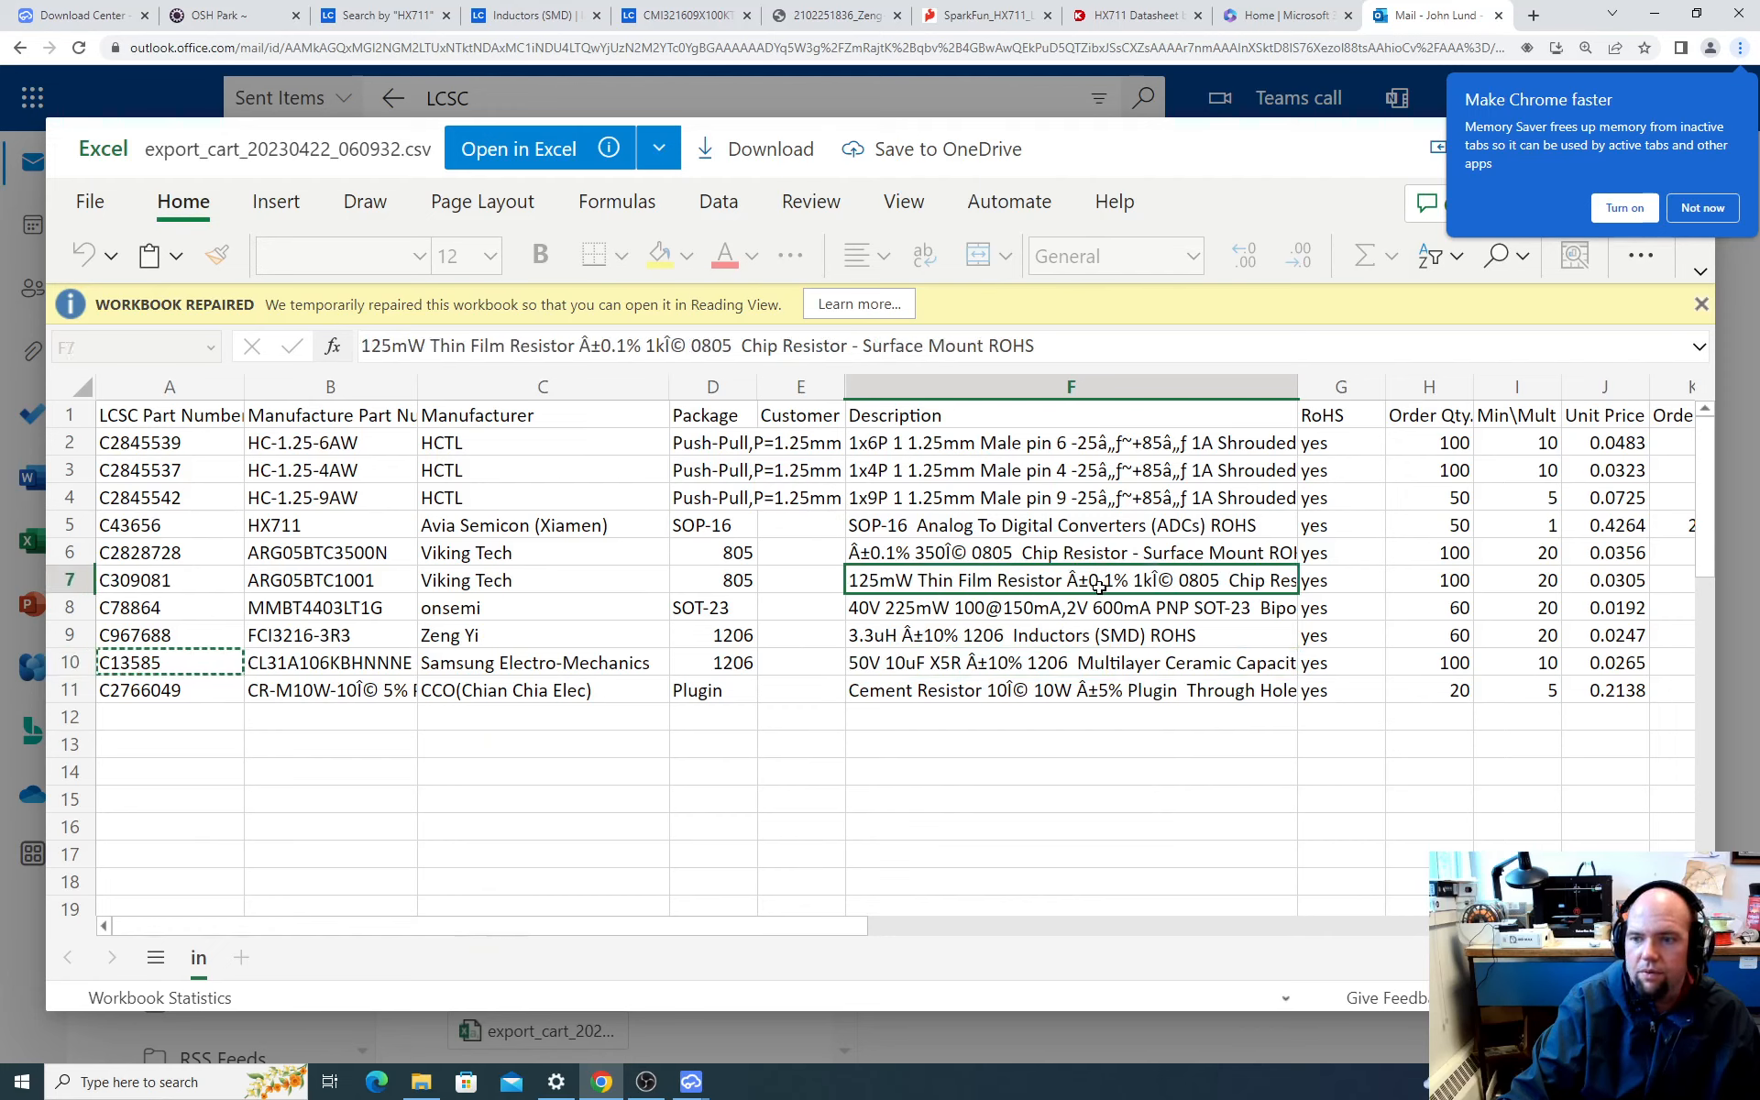
{"action": "left_click_drag", "start_coordinate": [1299, 386], "coordinate": [1456, 386]}
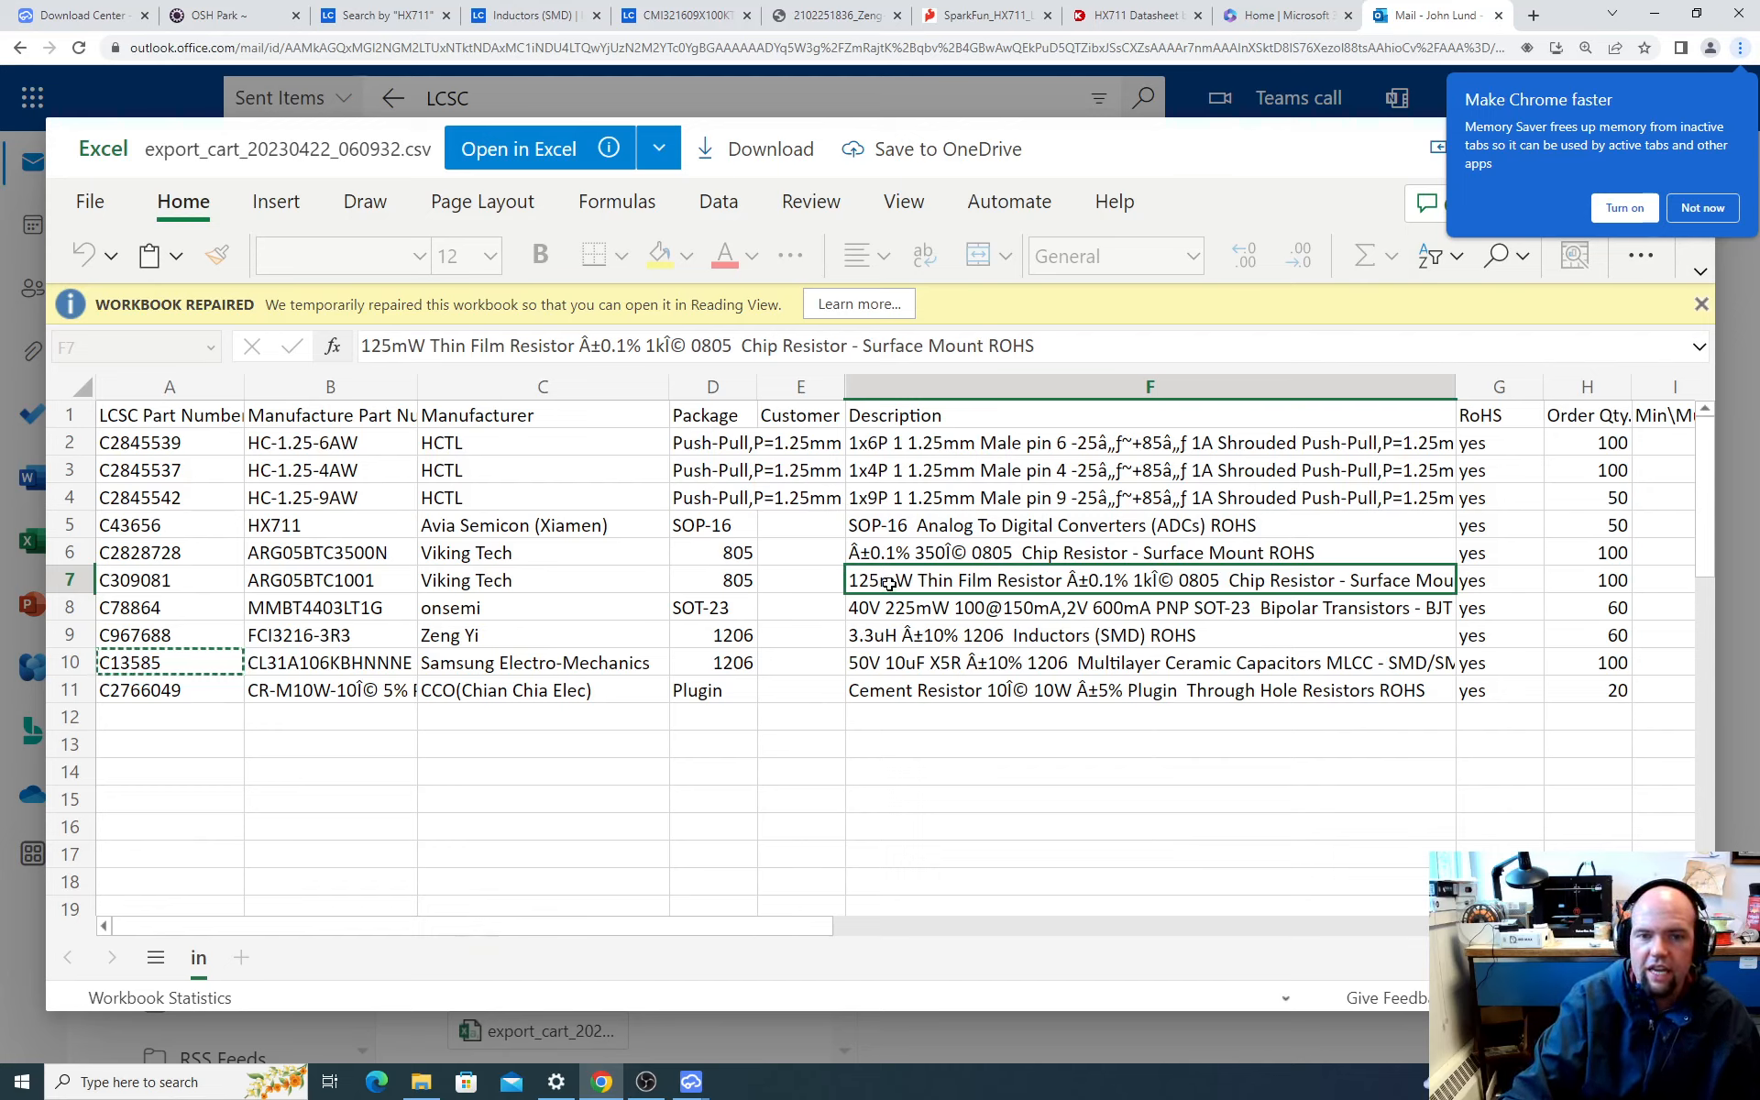
{"action": "left_click", "coordinate": [187, 576]}
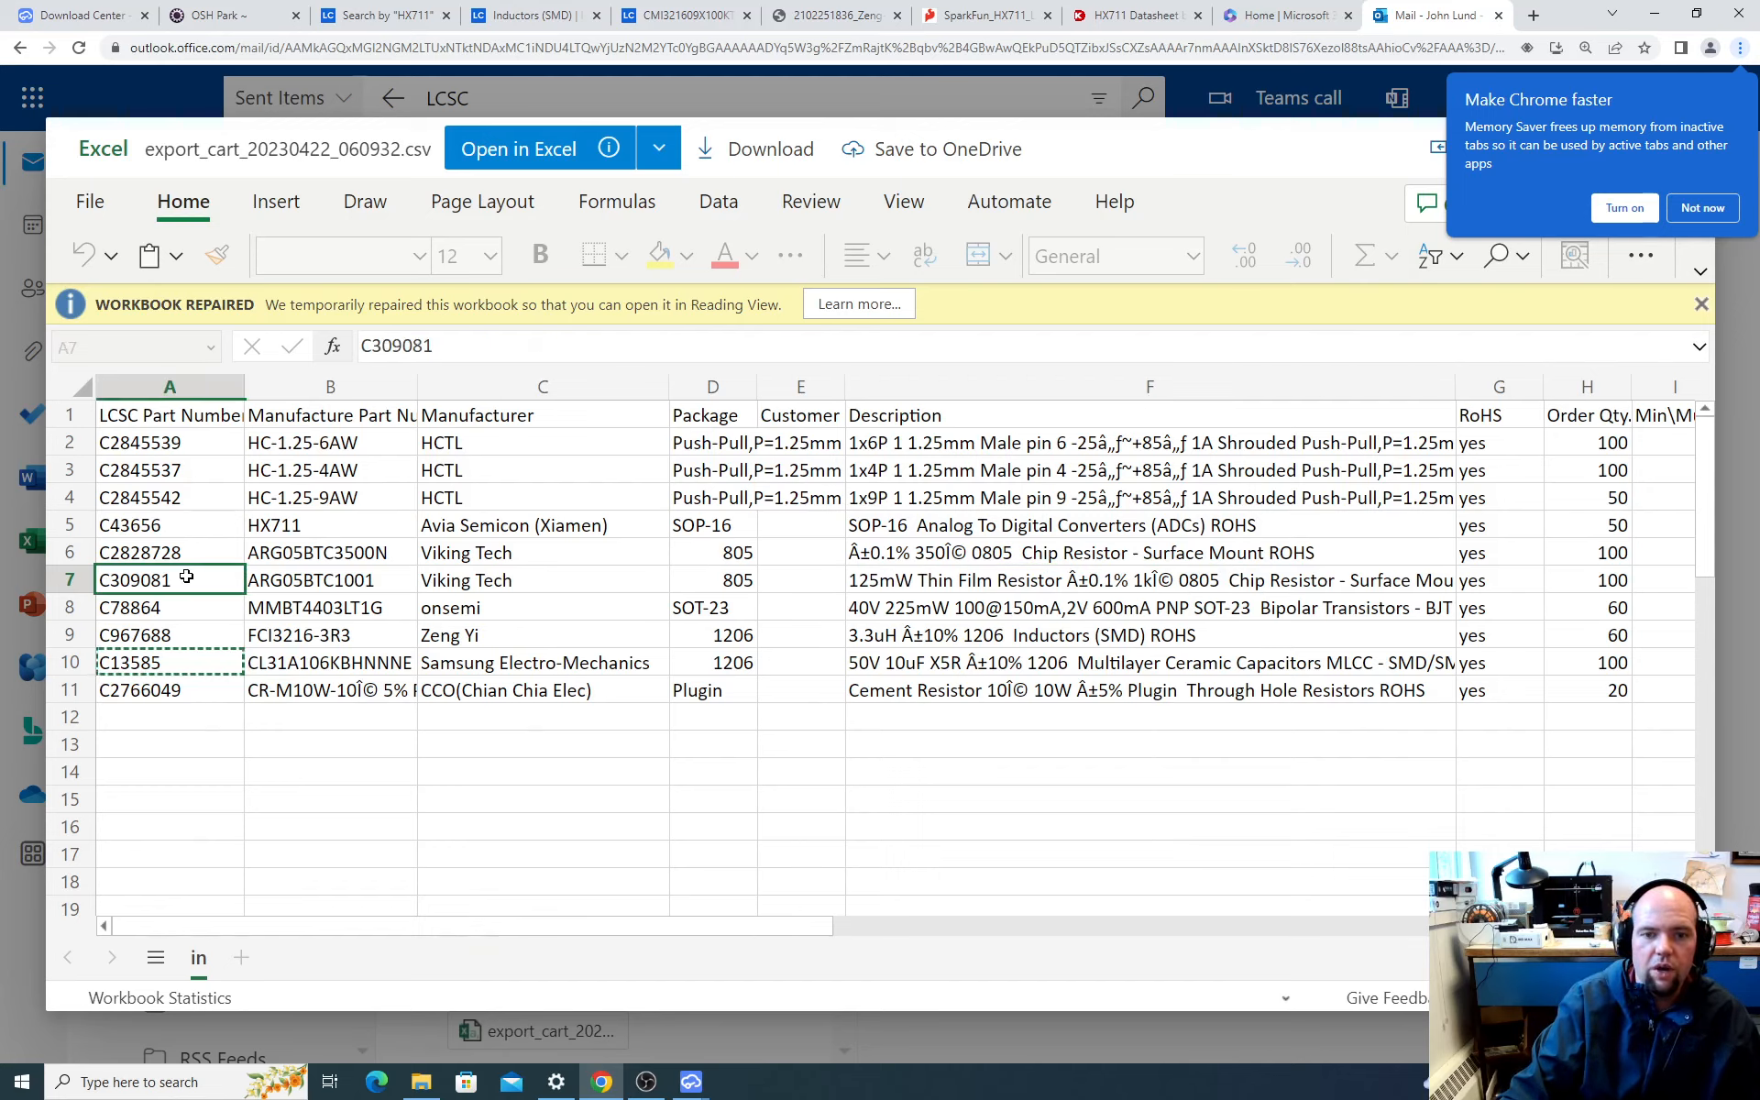
{"action": "left_click", "coordinate": [441, 356]}
{"action": "double_click", "coordinate": [441, 357]}
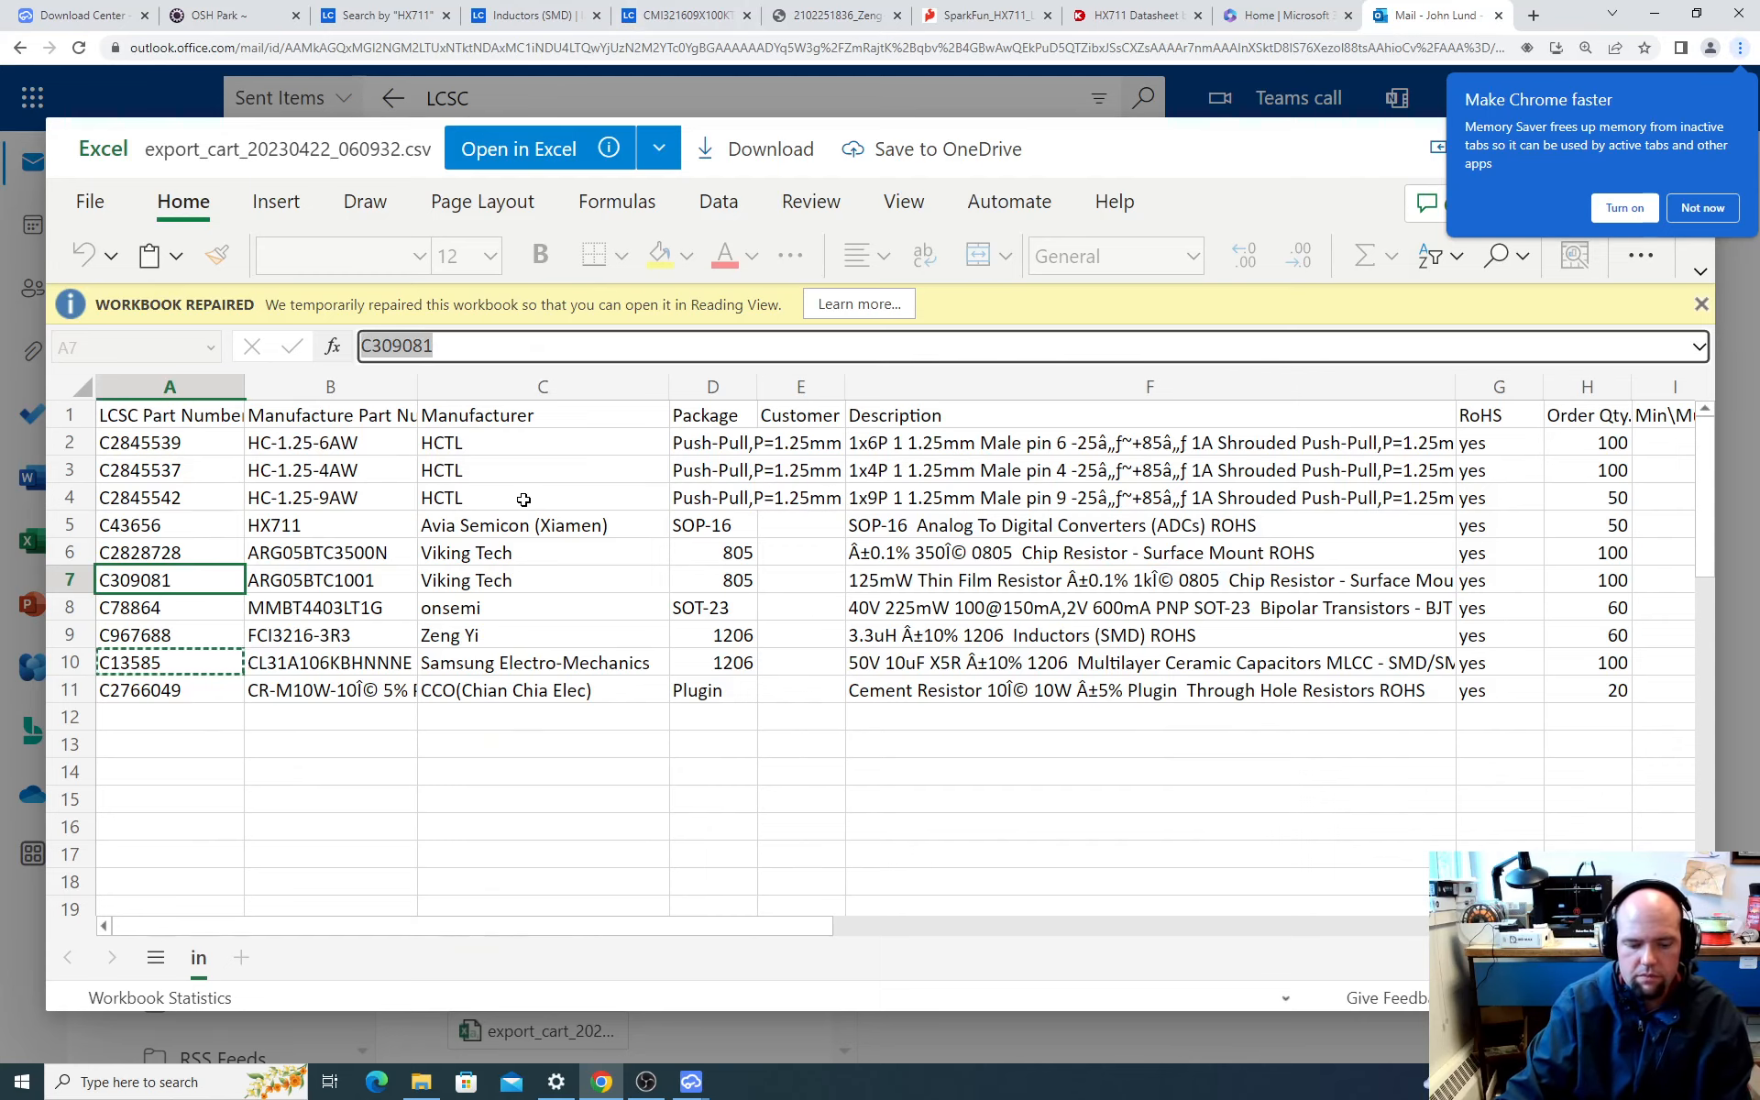
Step: Switch to EasyEDA, search the component library for C309081 and select the ARG05BTC1001 1K resistor
{"action": "key", "text": "alt+Tab"}
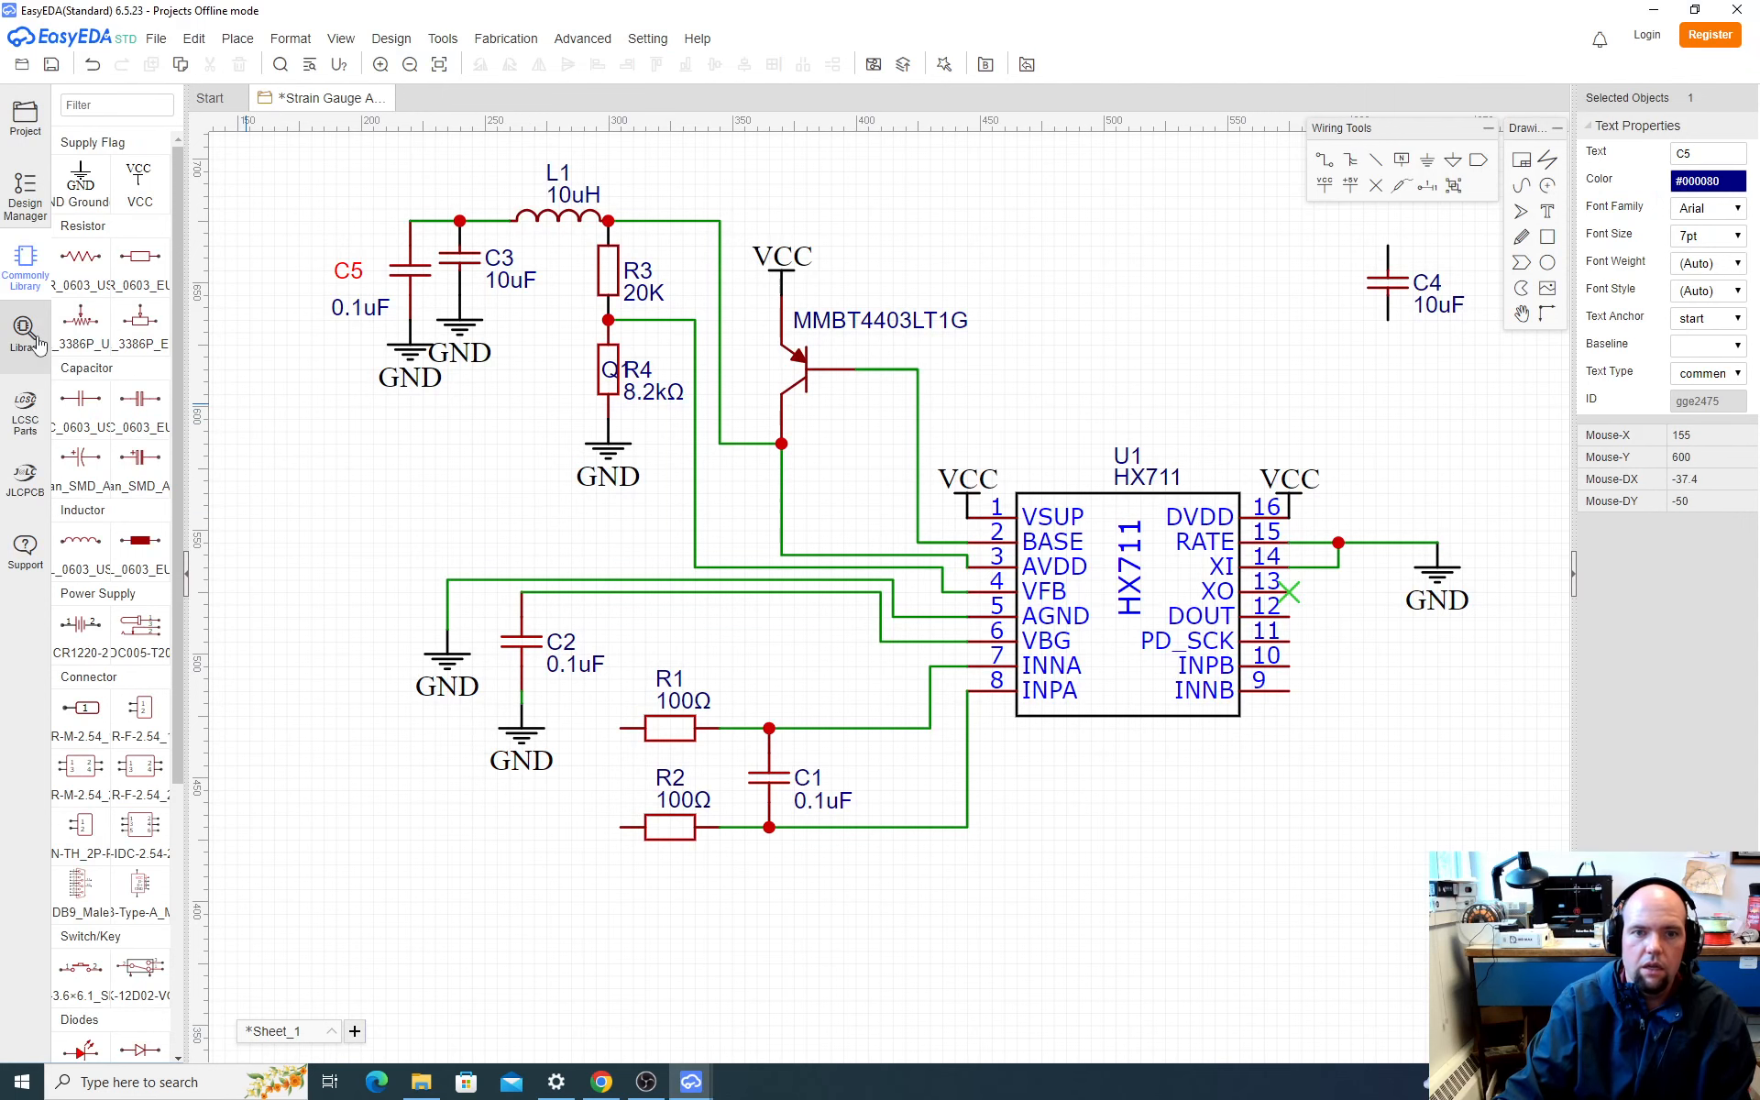
{"action": "left_click", "coordinate": [25, 332]}
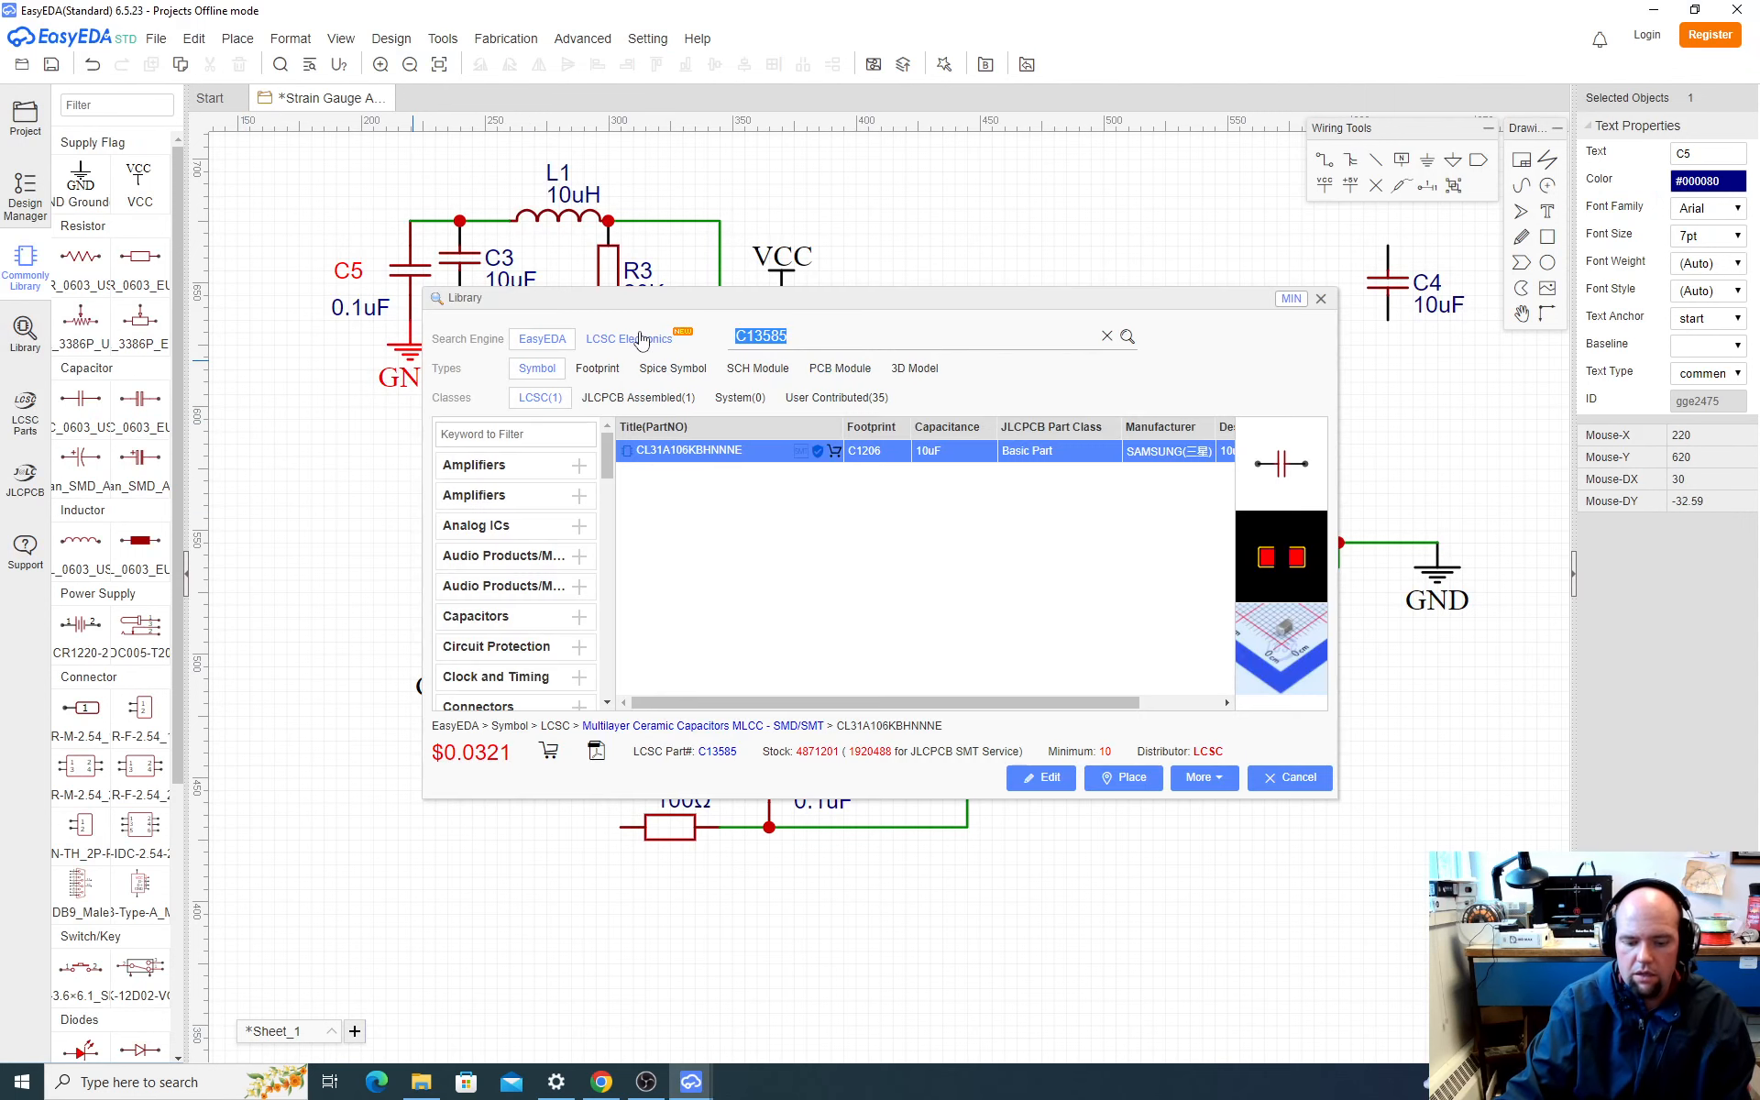
{"action": "key", "text": "Return"}
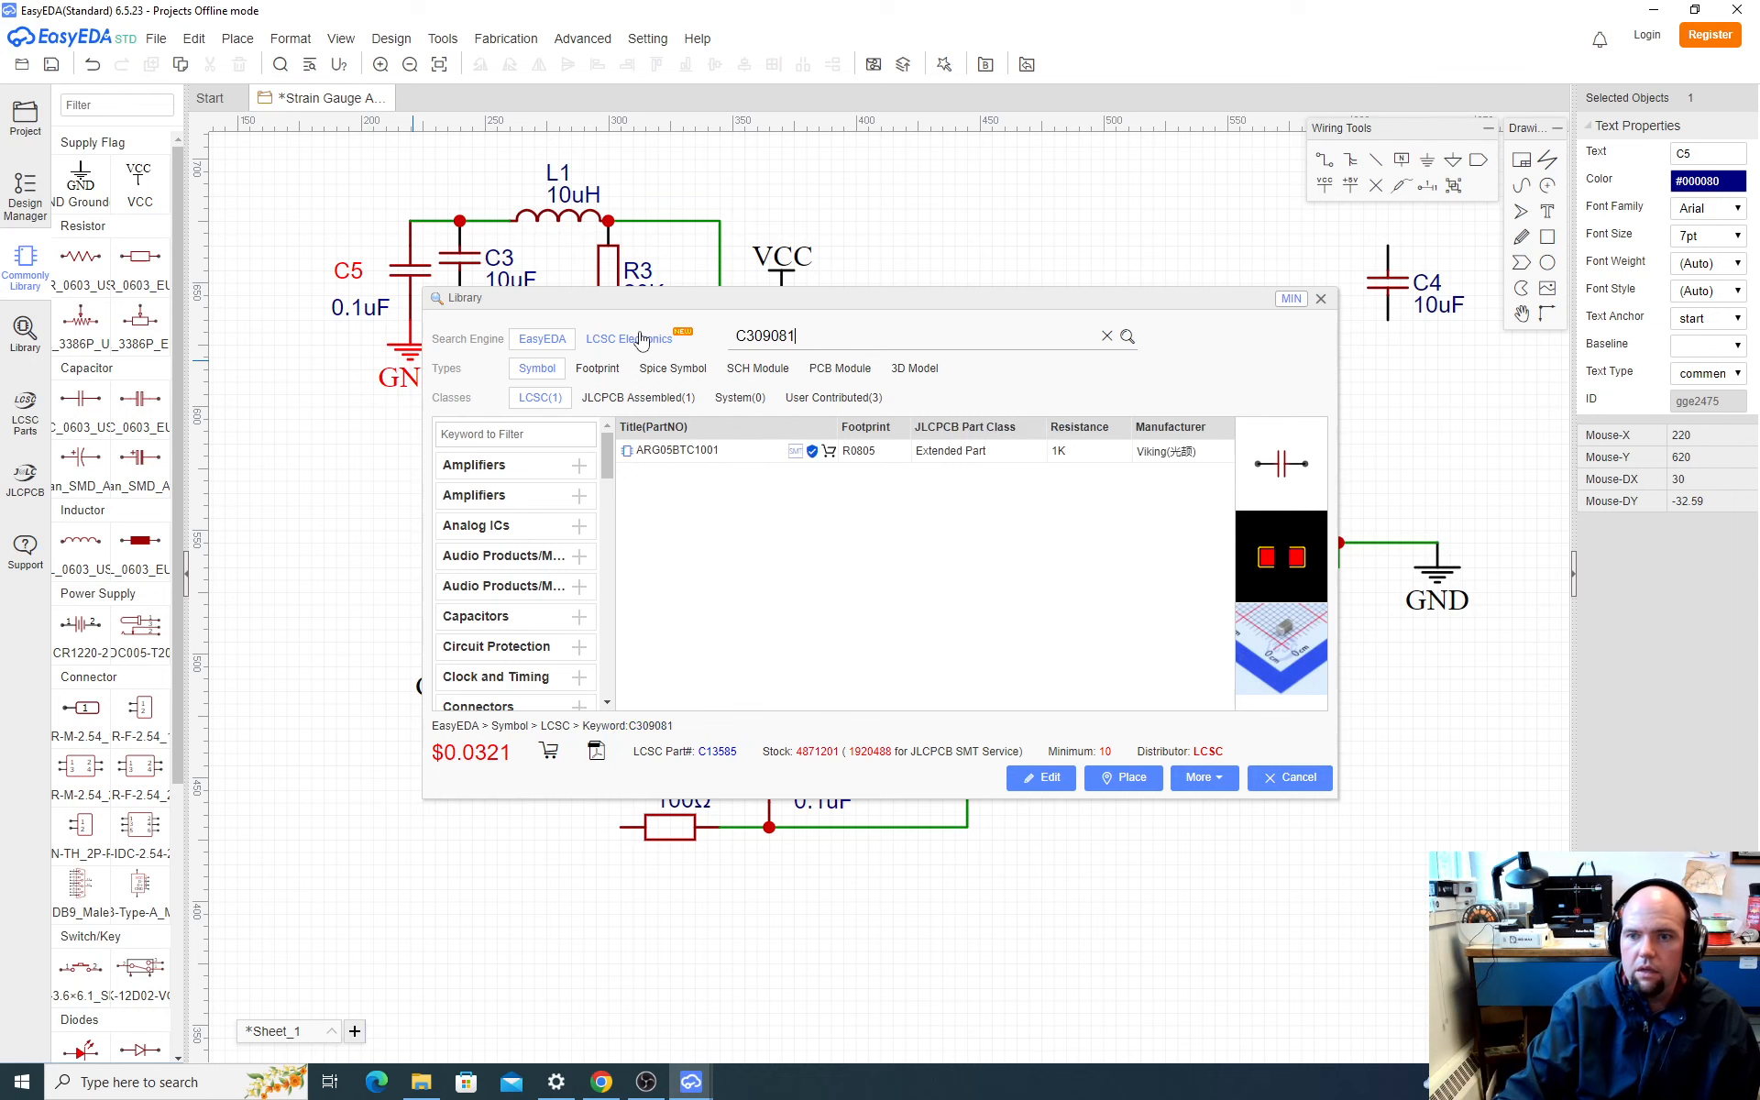
{"action": "left_click", "coordinate": [677, 451]}
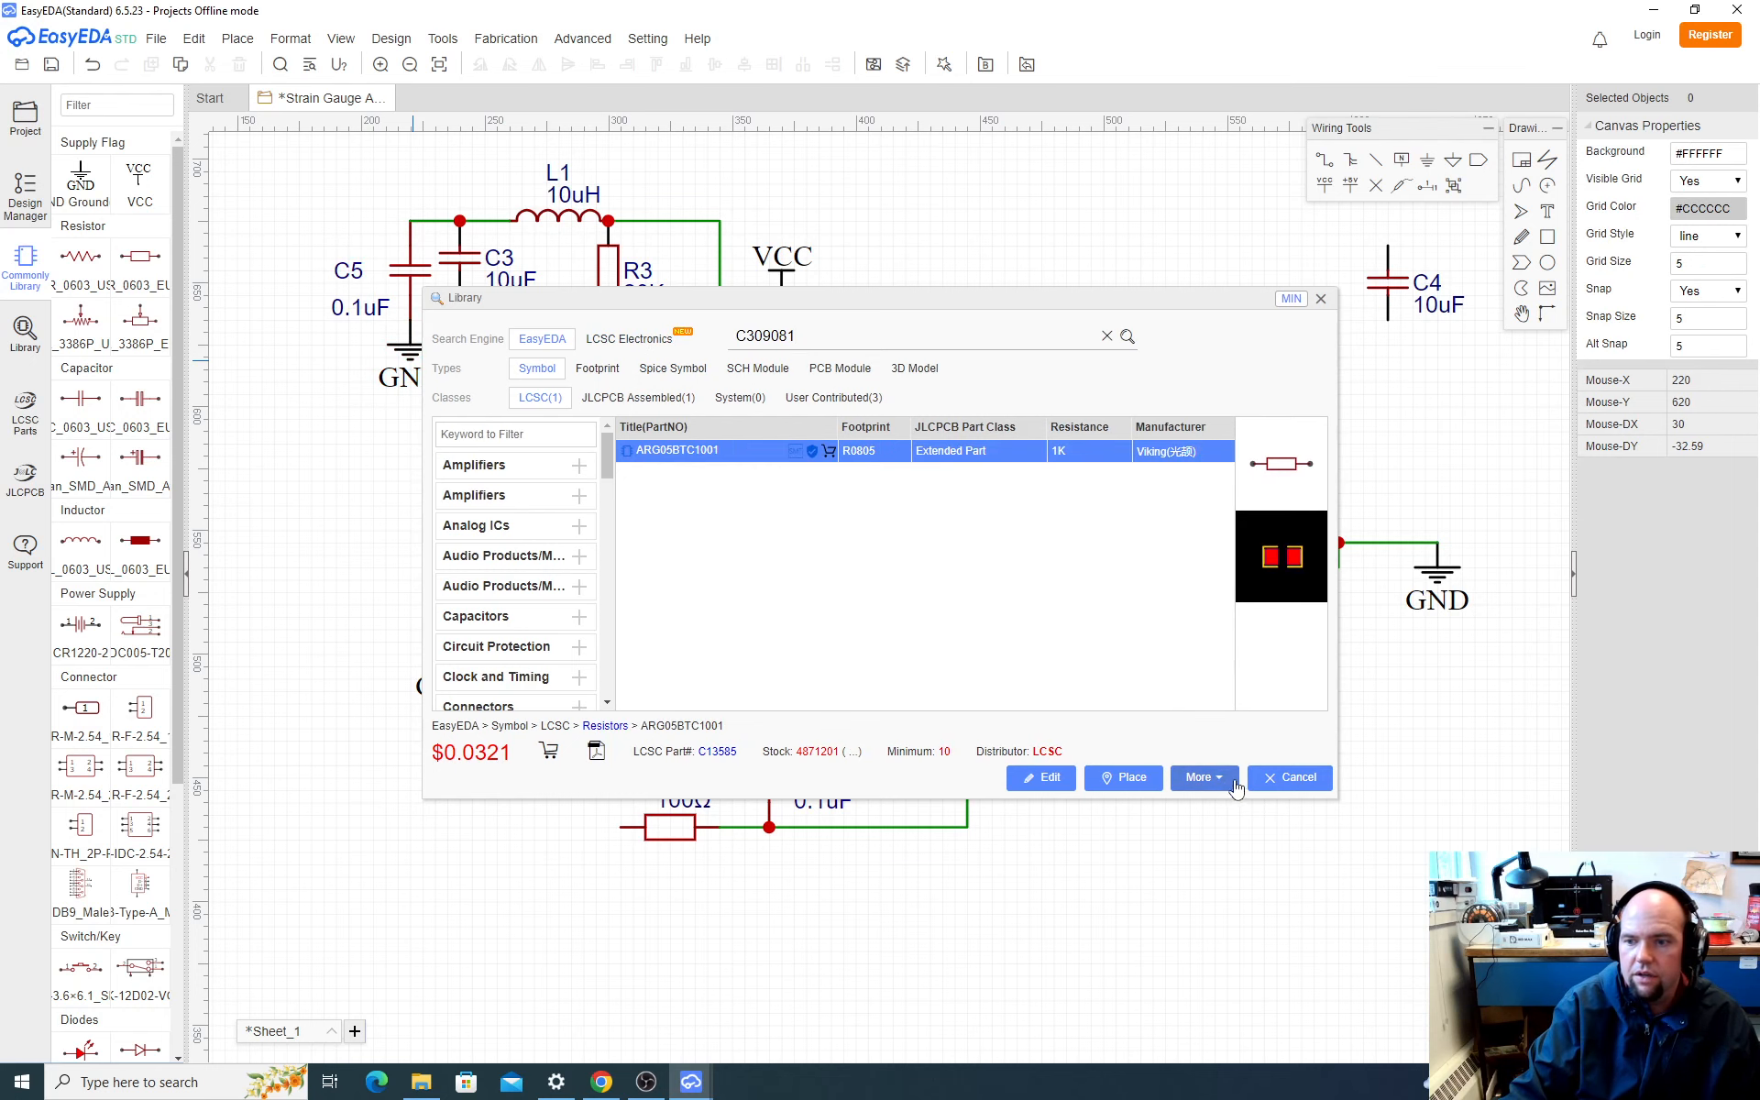
Step: Place two vertical 1kΩ resistors side by side in the empty area below C2, to the left of R2
{"action": "left_click", "coordinate": [1129, 777]}
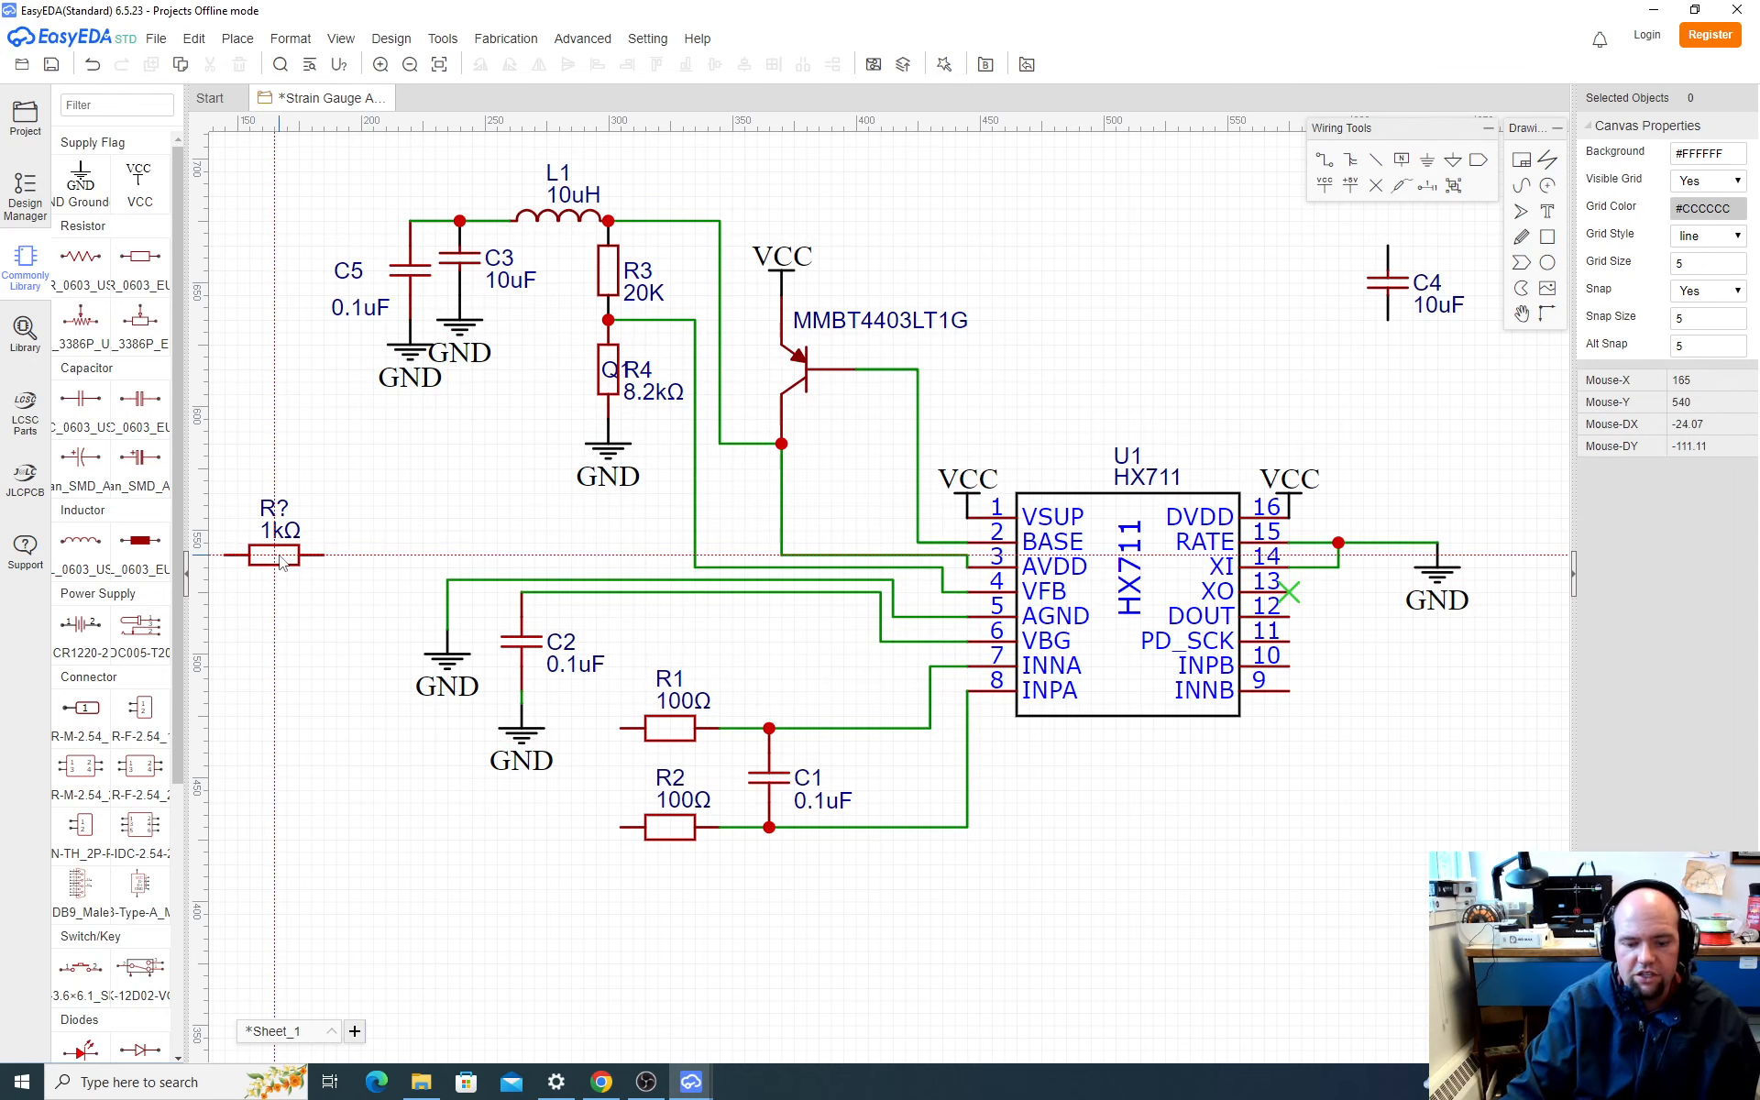
{"action": "key", "text": "space"}
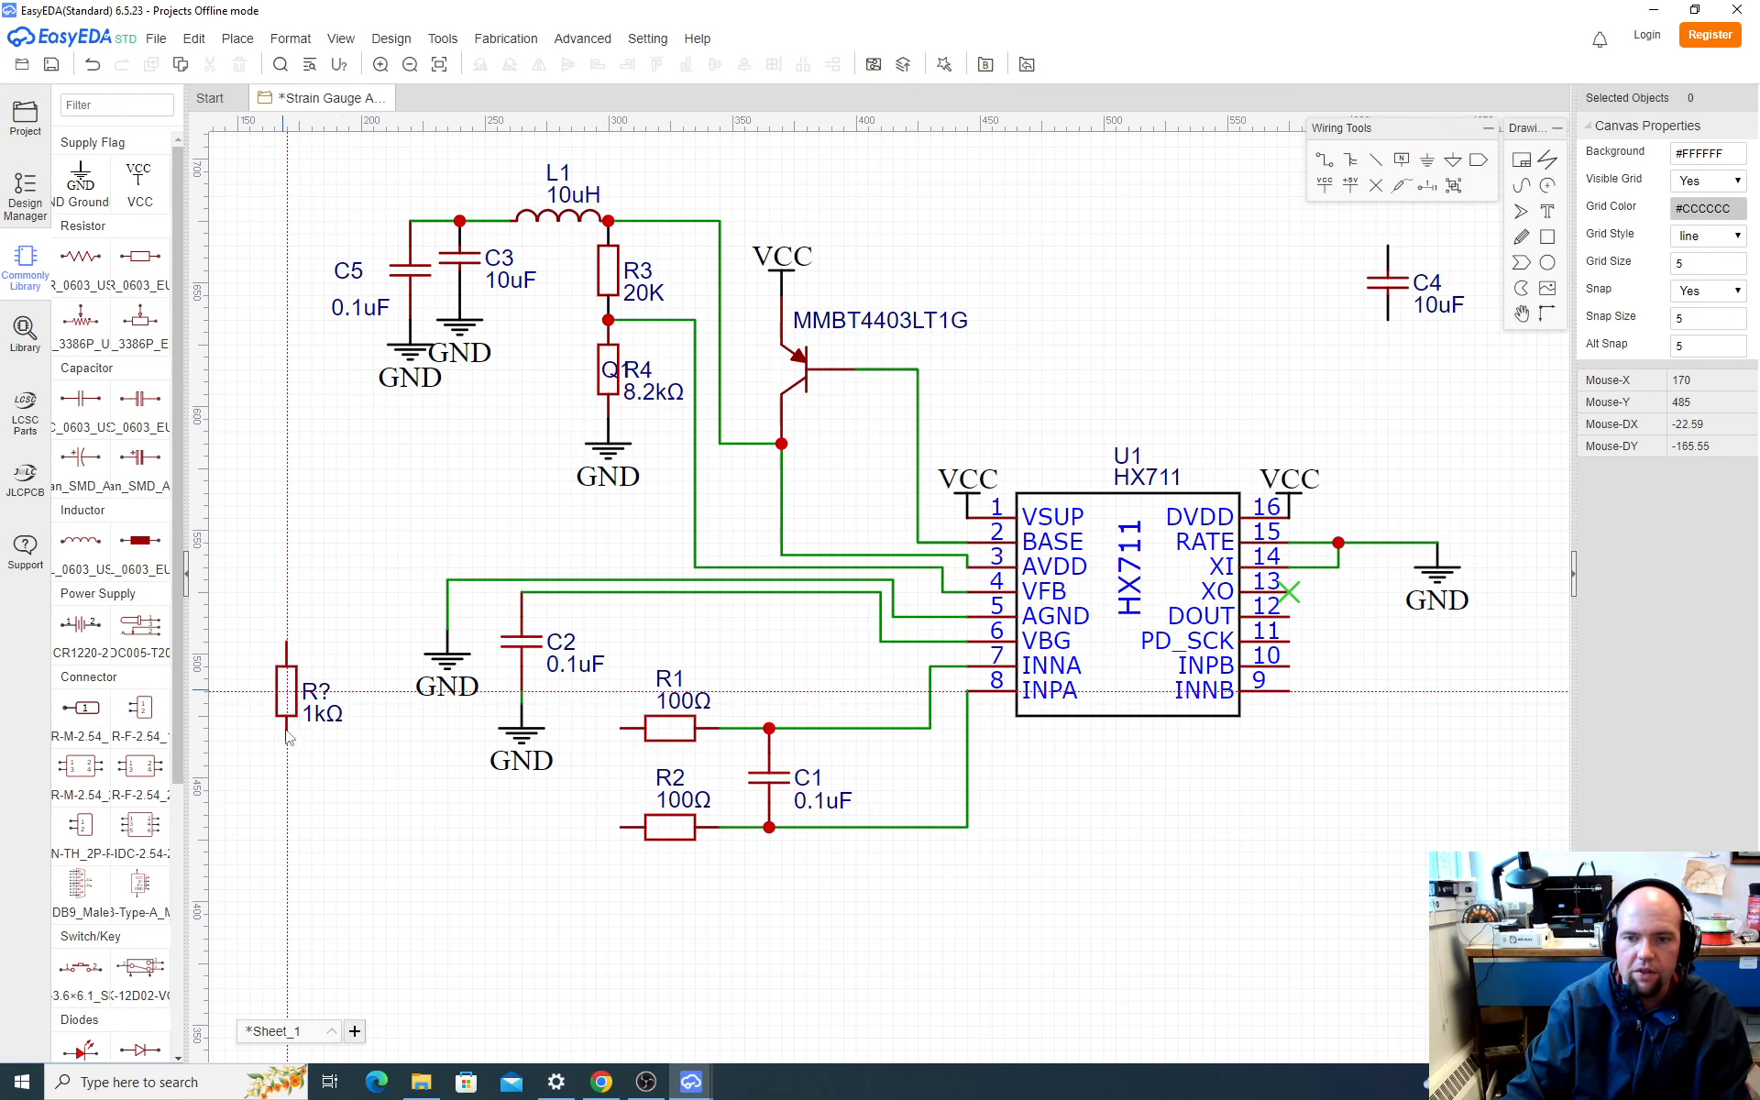
{"action": "left_click", "coordinate": [373, 917]}
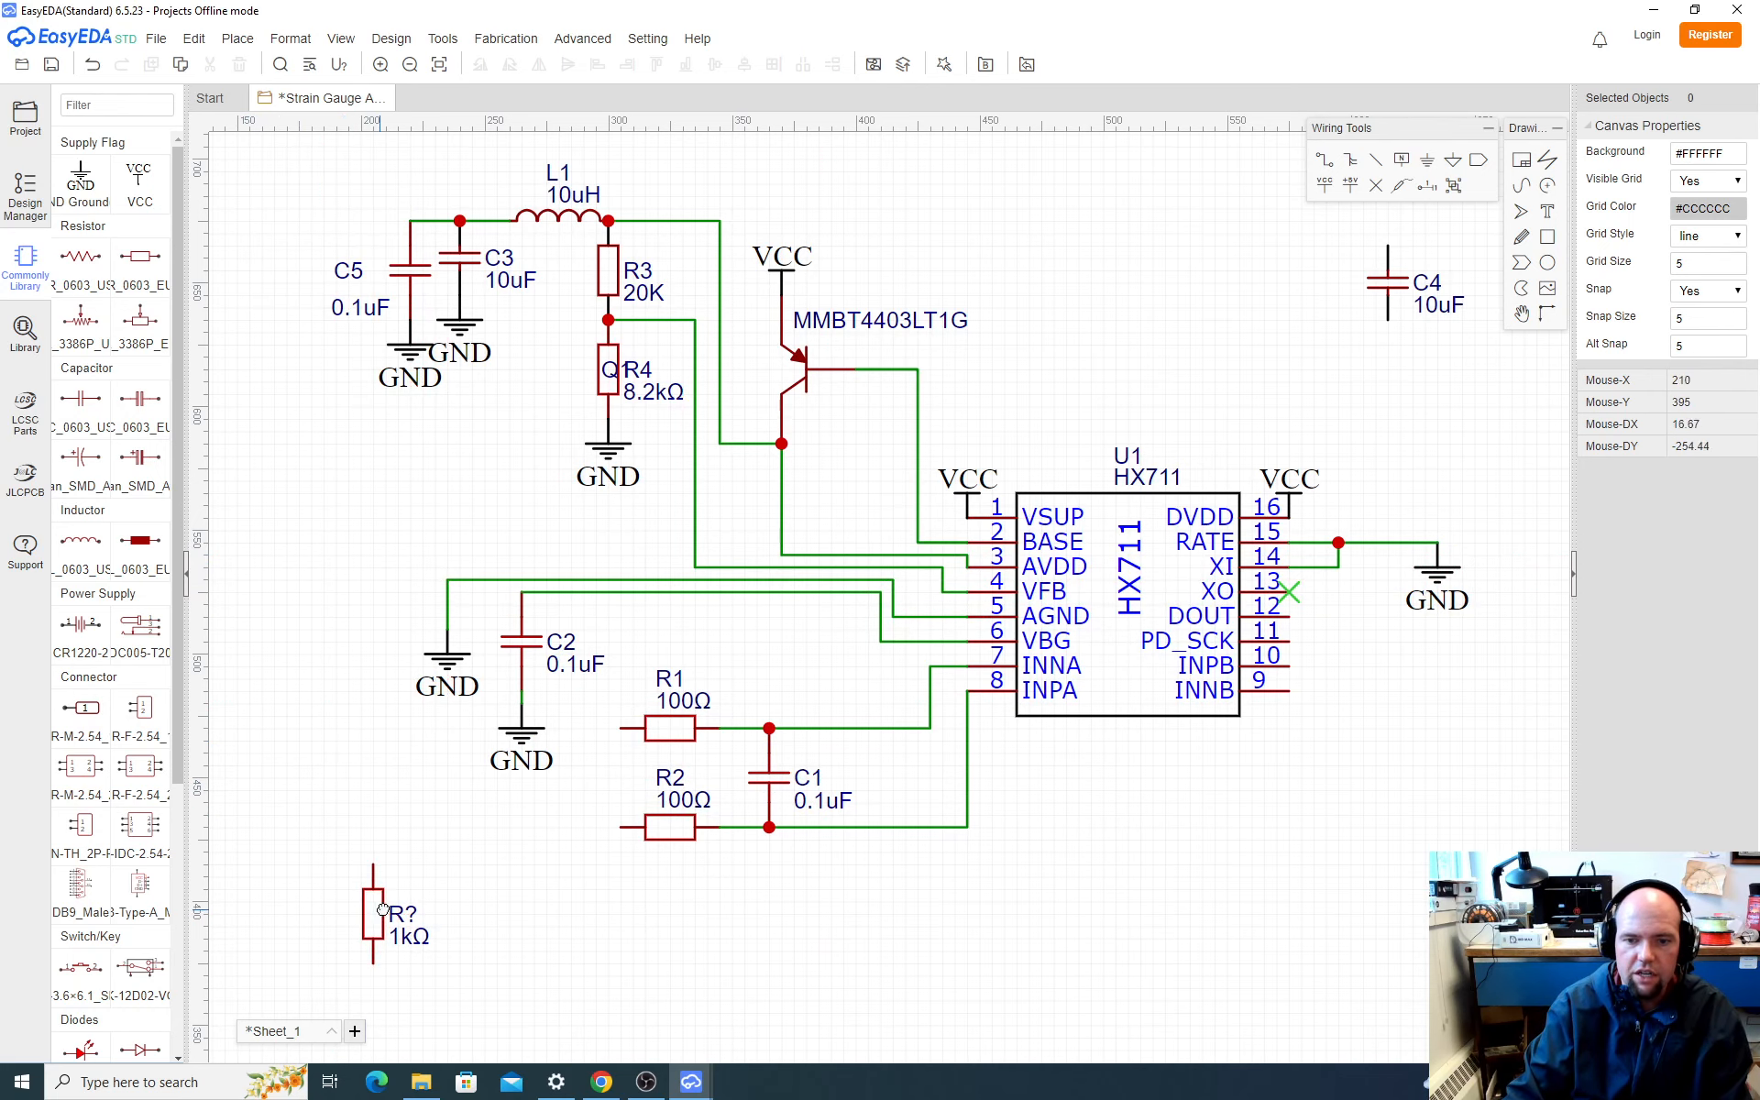
{"action": "right_click_drag", "start_coordinate": [402, 859], "coordinate": [733, 684]}
{"action": "right_click_drag", "start_coordinate": [524, 692], "coordinate": [354, 698]}
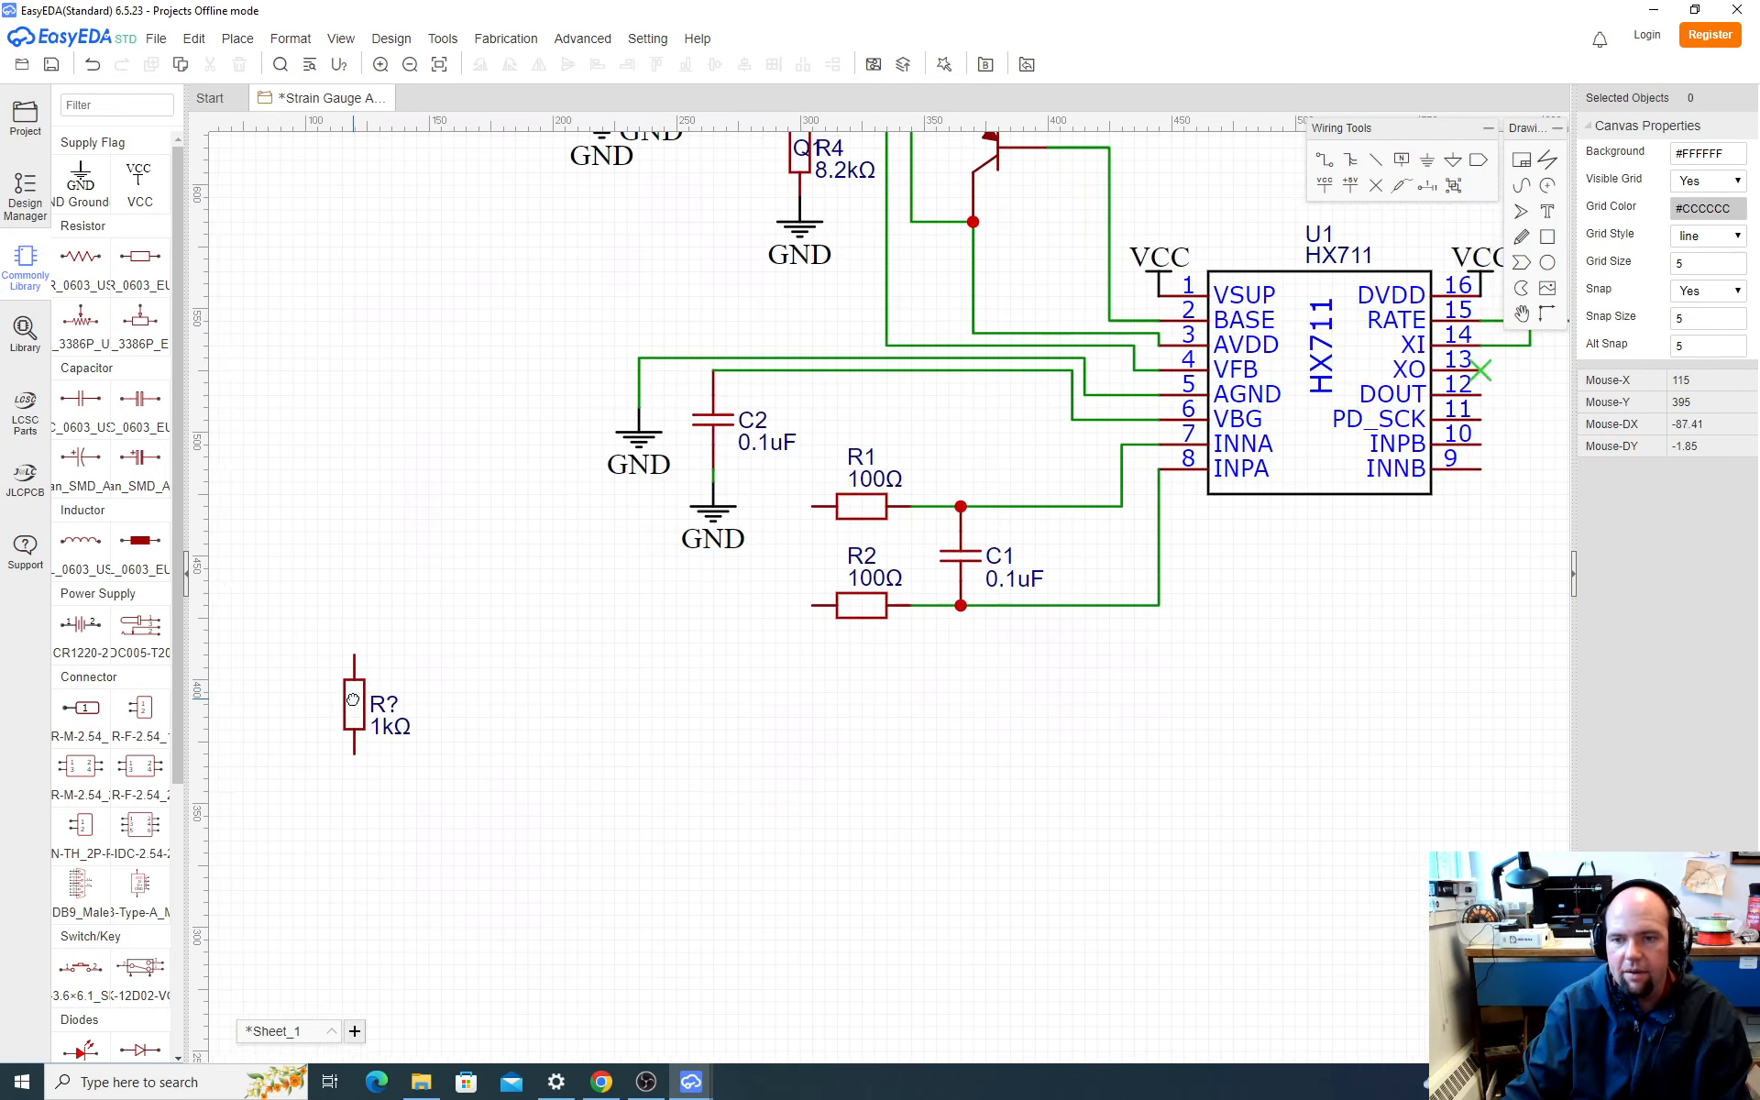
{"action": "mouse_move", "coordinate": [471, 699]}
{"action": "right_mouse_down"}
{"action": "mouse_move", "coordinate": [743, 704]}
{"action": "mouse_move", "coordinate": [503, 692]}
{"action": "right_mouse_up"}
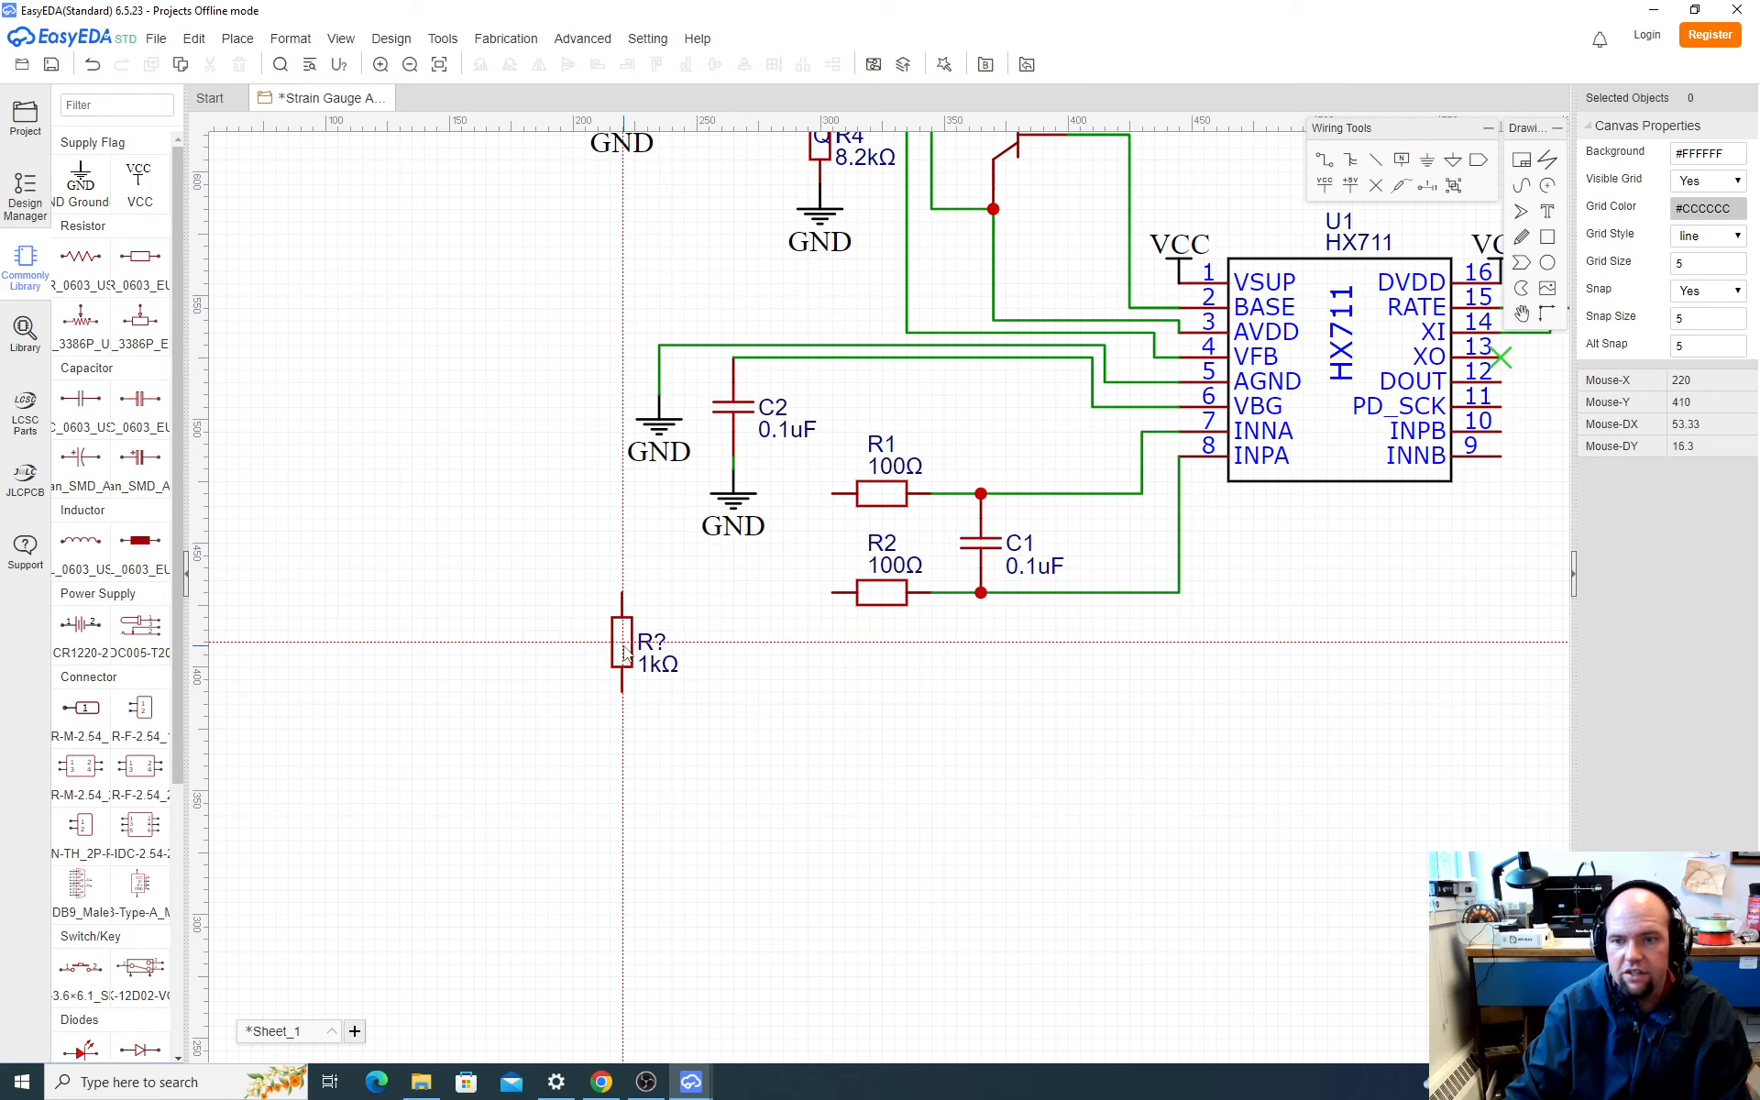
{"action": "left_click", "coordinate": [648, 647]}
{"action": "left_click", "coordinate": [536, 648]}
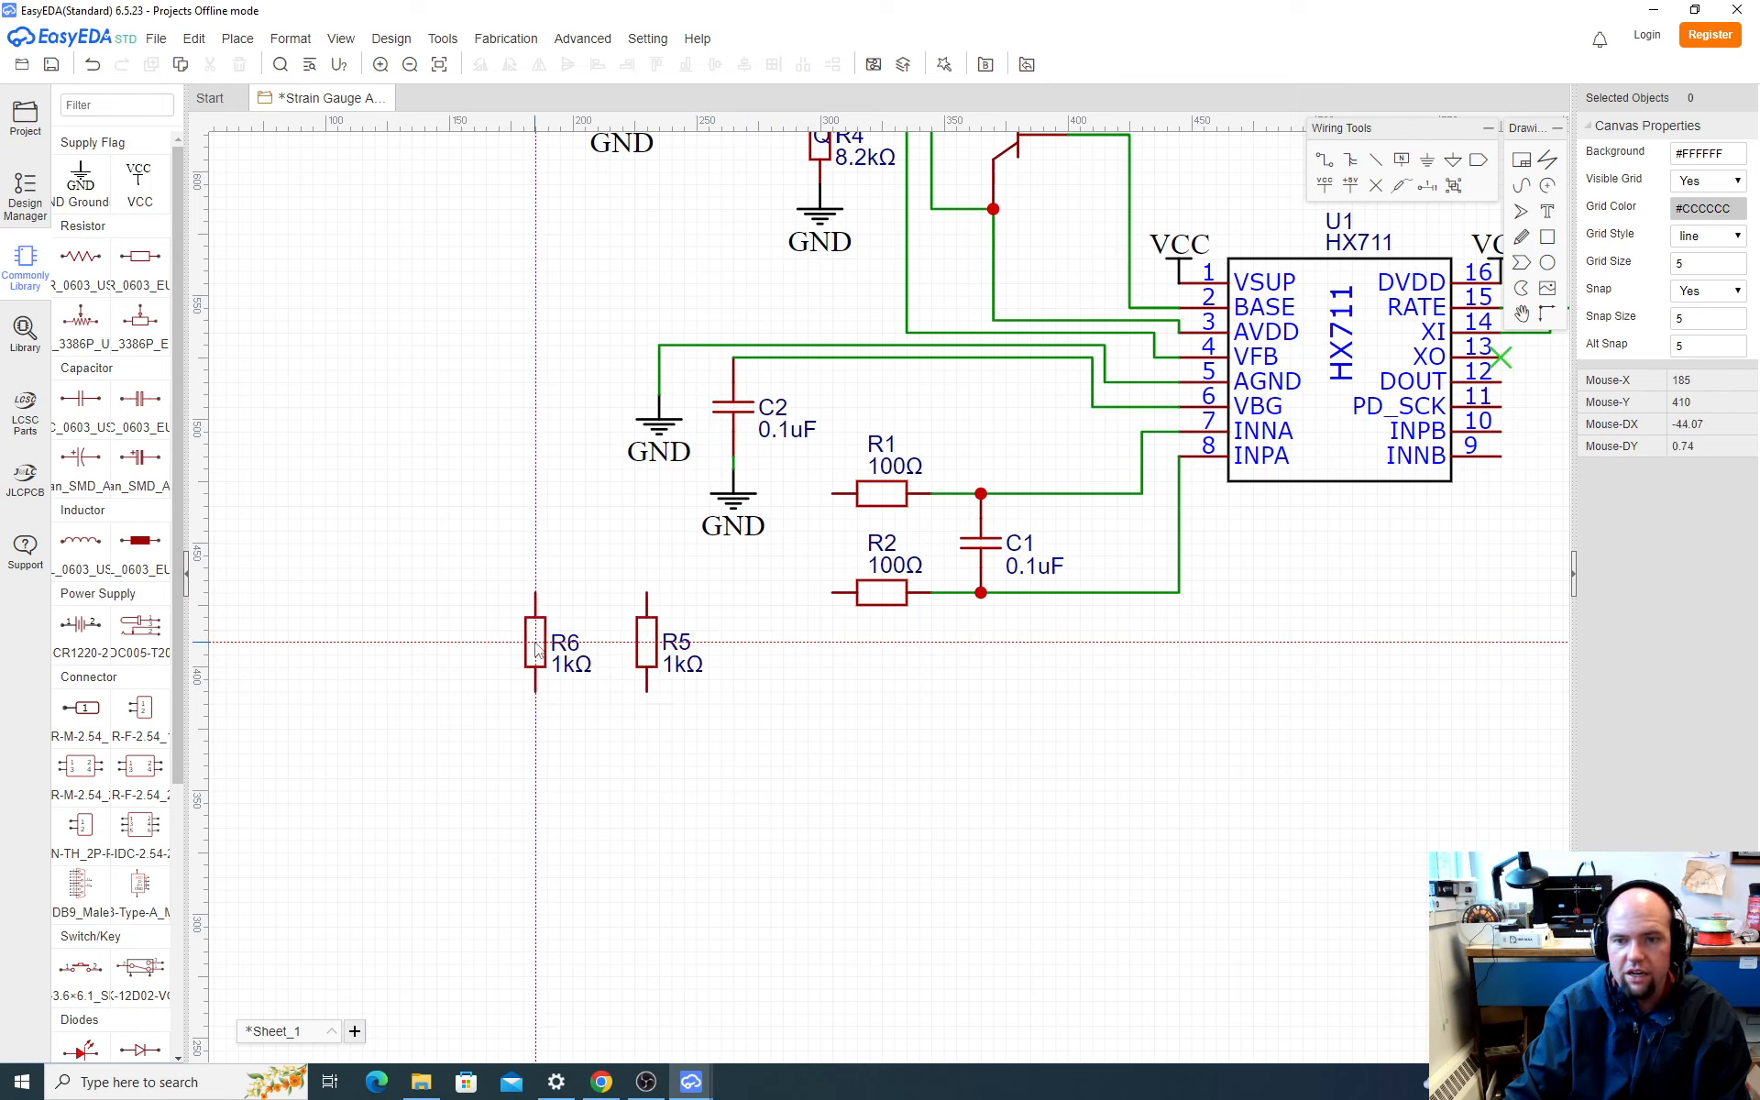
{"action": "key", "text": "Escape"}
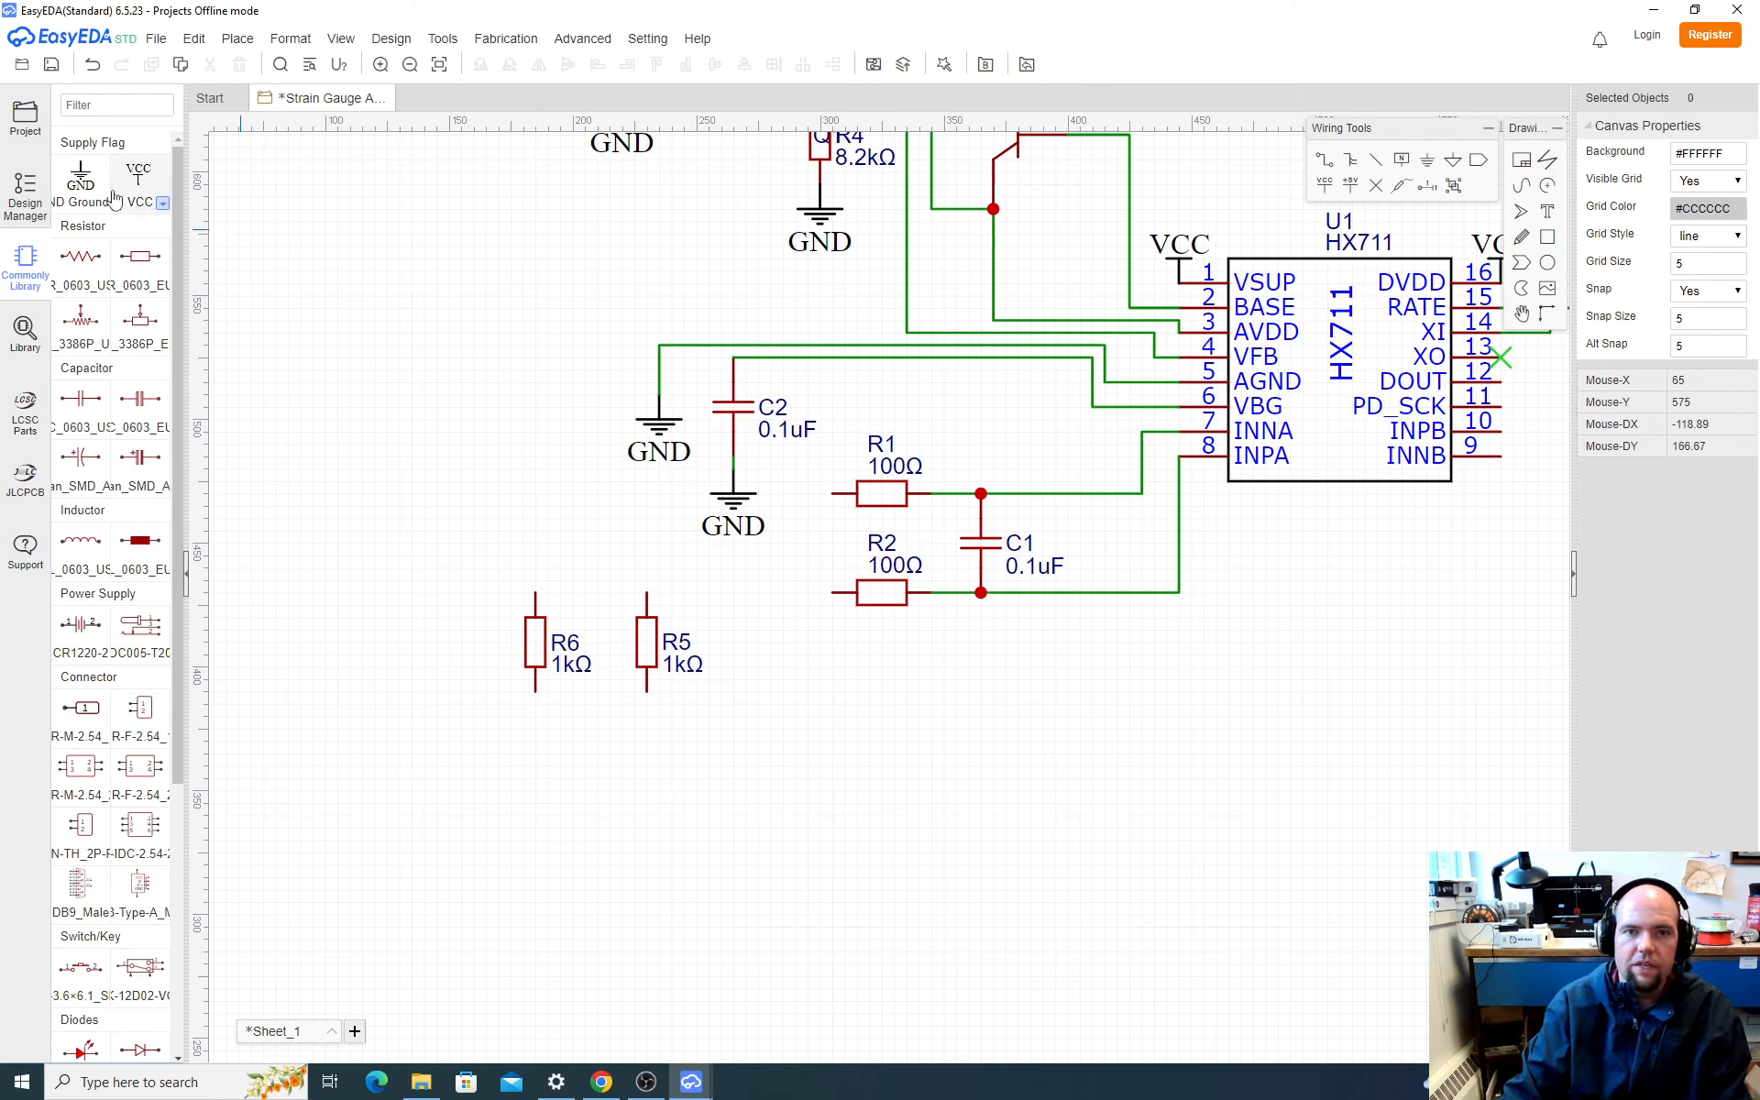
Step: Add a GND flag between R6 and R5 and wire the lower pins of both resistors to it
{"action": "left_click", "coordinate": [80, 178]}
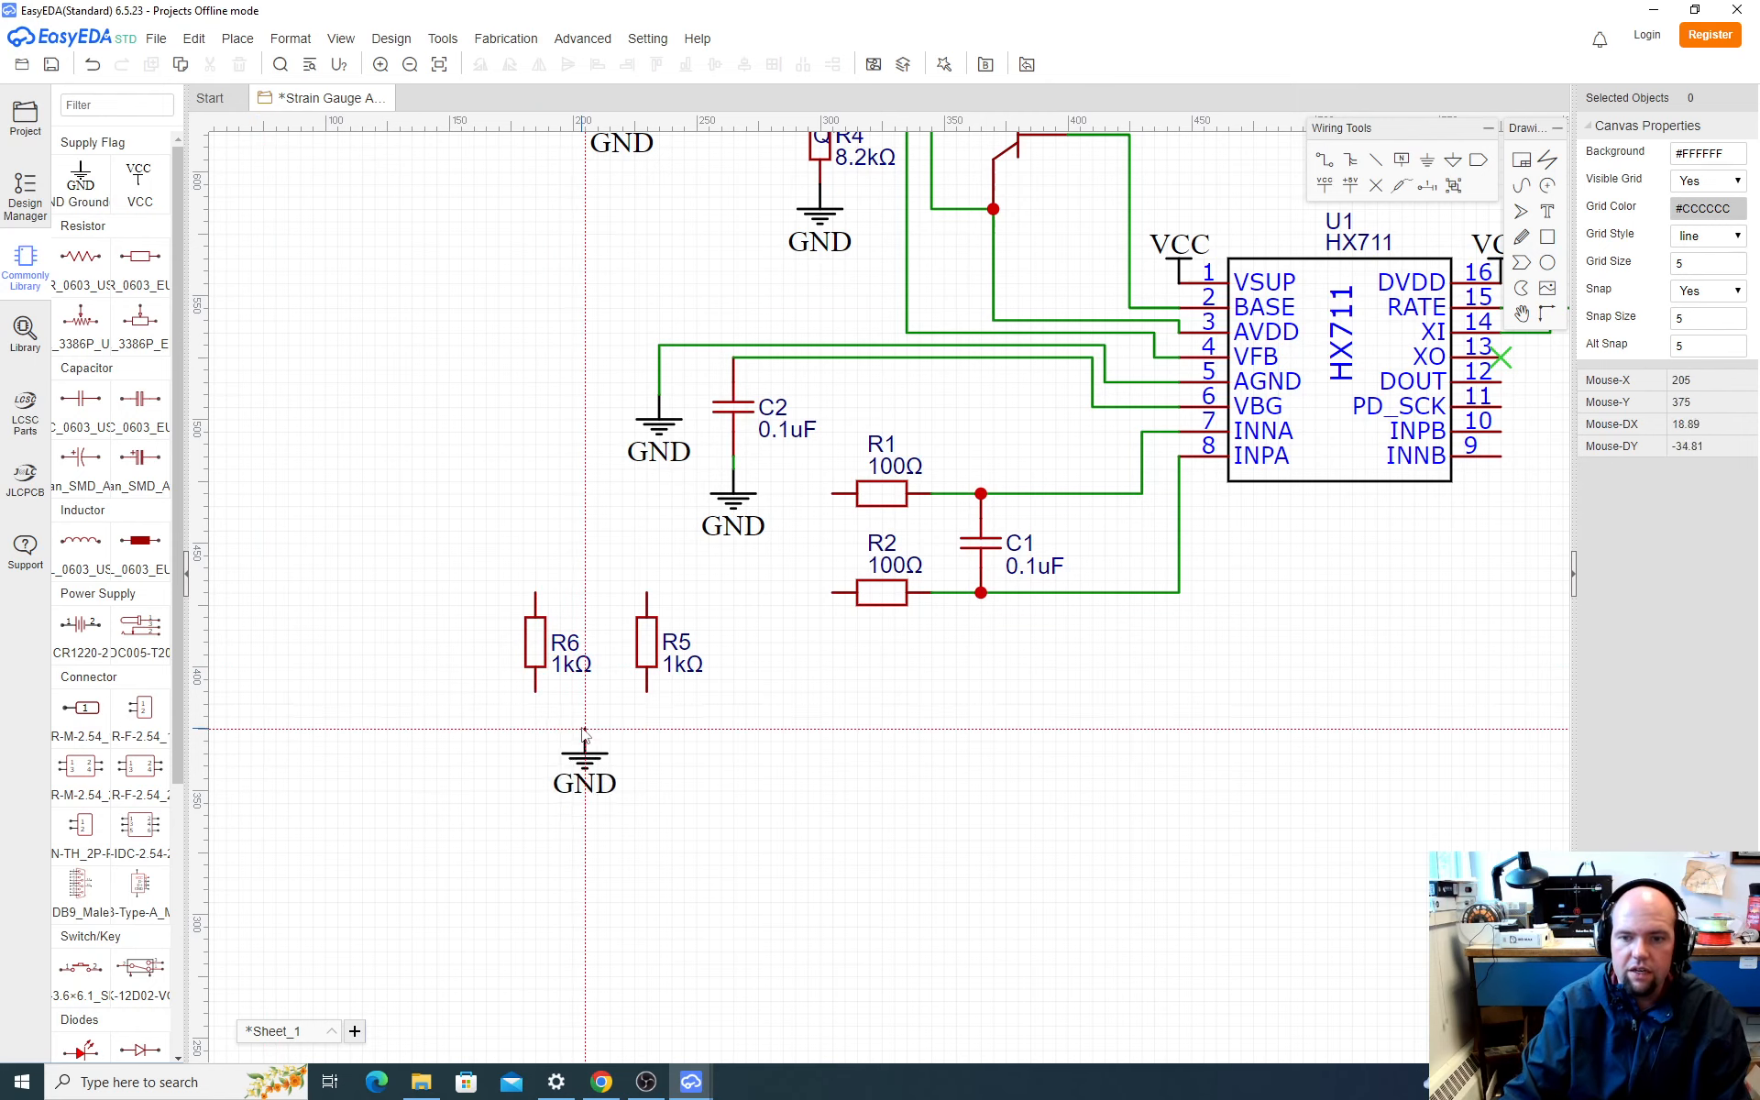
{"action": "left_click", "coordinate": [596, 694]}
{"action": "key", "text": "Escape"}
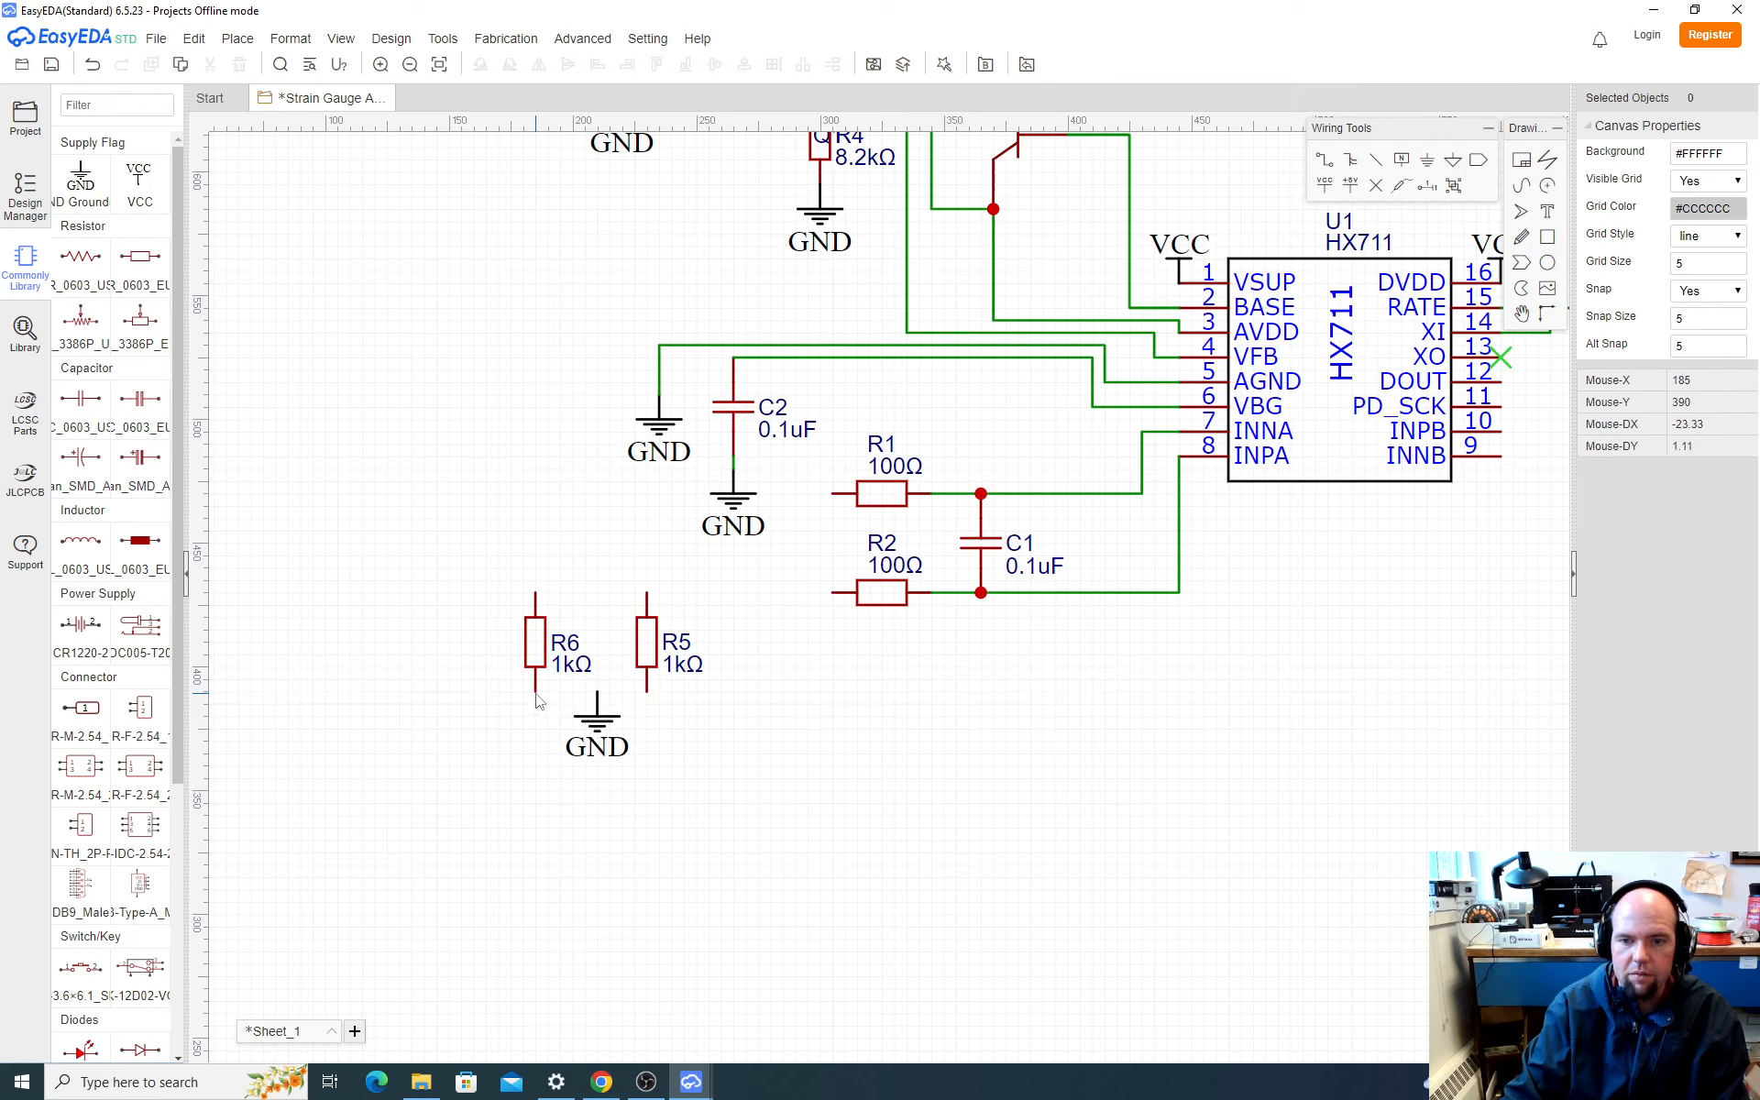
{"action": "key", "text": "w"}
{"action": "left_click", "coordinate": [535, 692]}
{"action": "left_click", "coordinate": [597, 693]}
{"action": "left_click", "coordinate": [647, 692]}
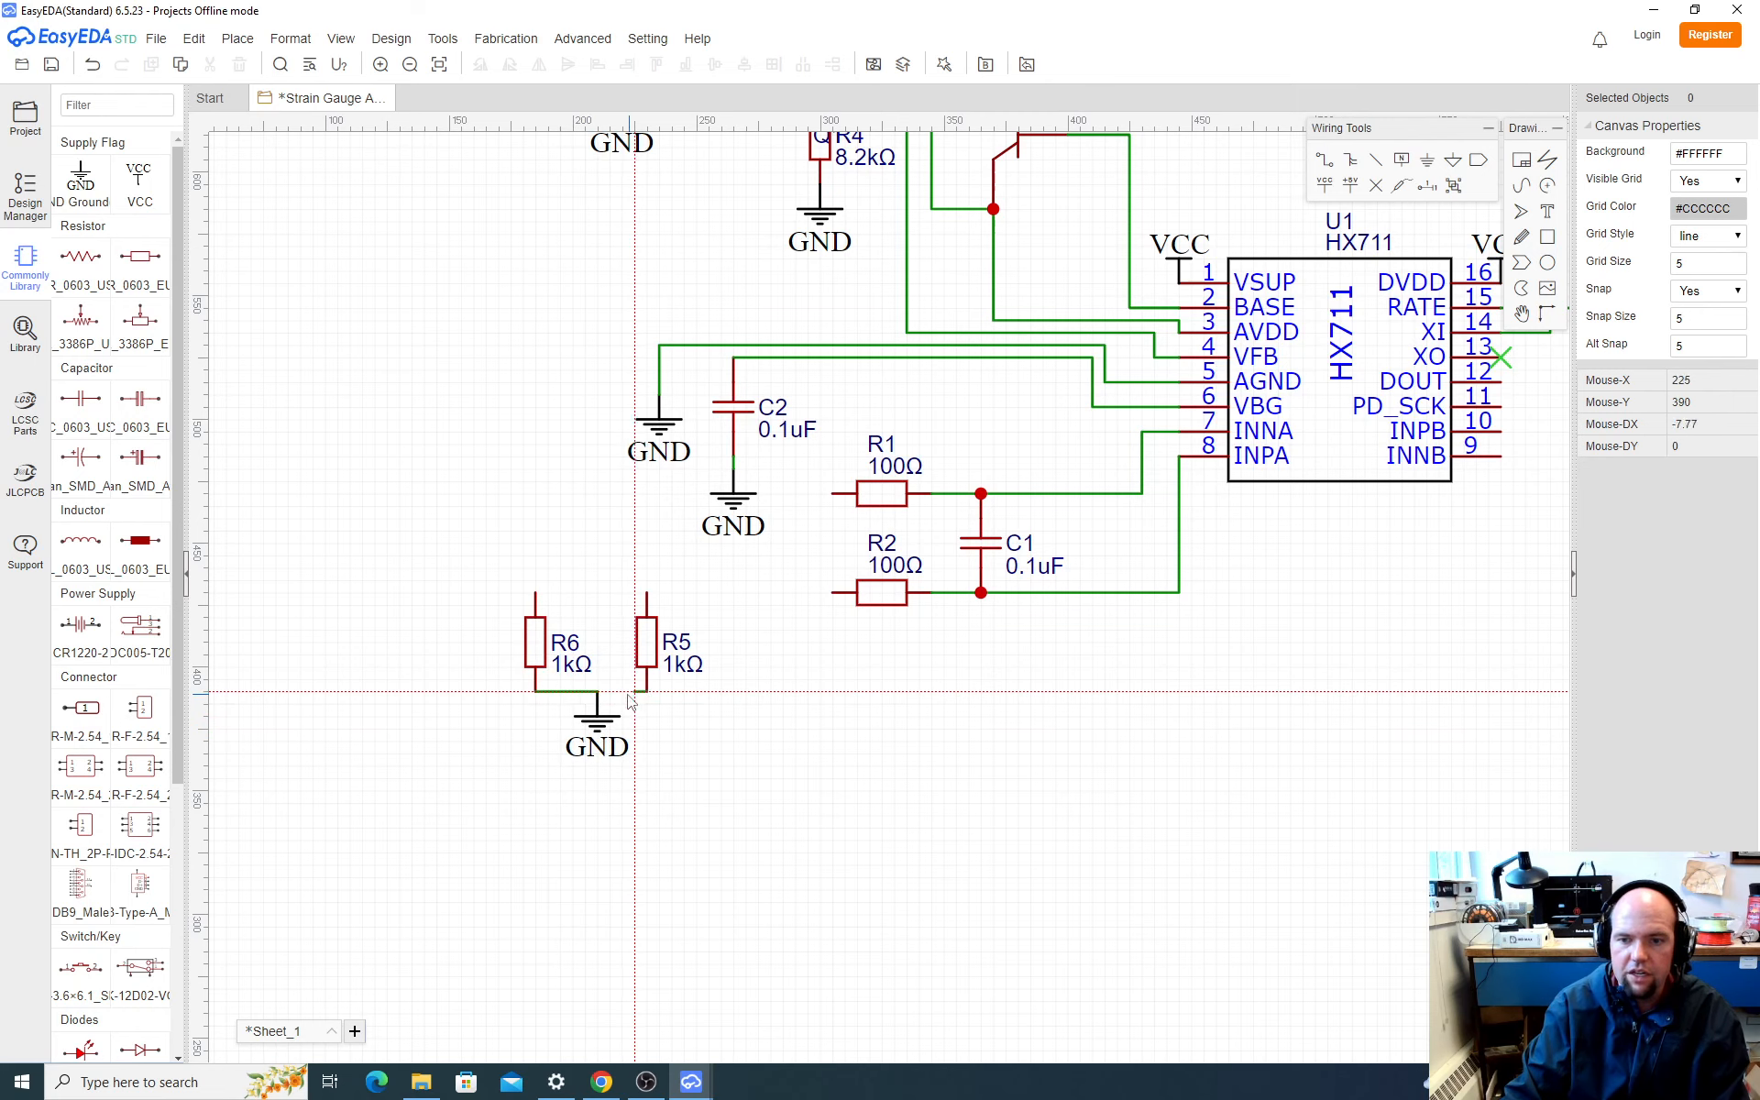
{"action": "left_click", "coordinate": [598, 693]}
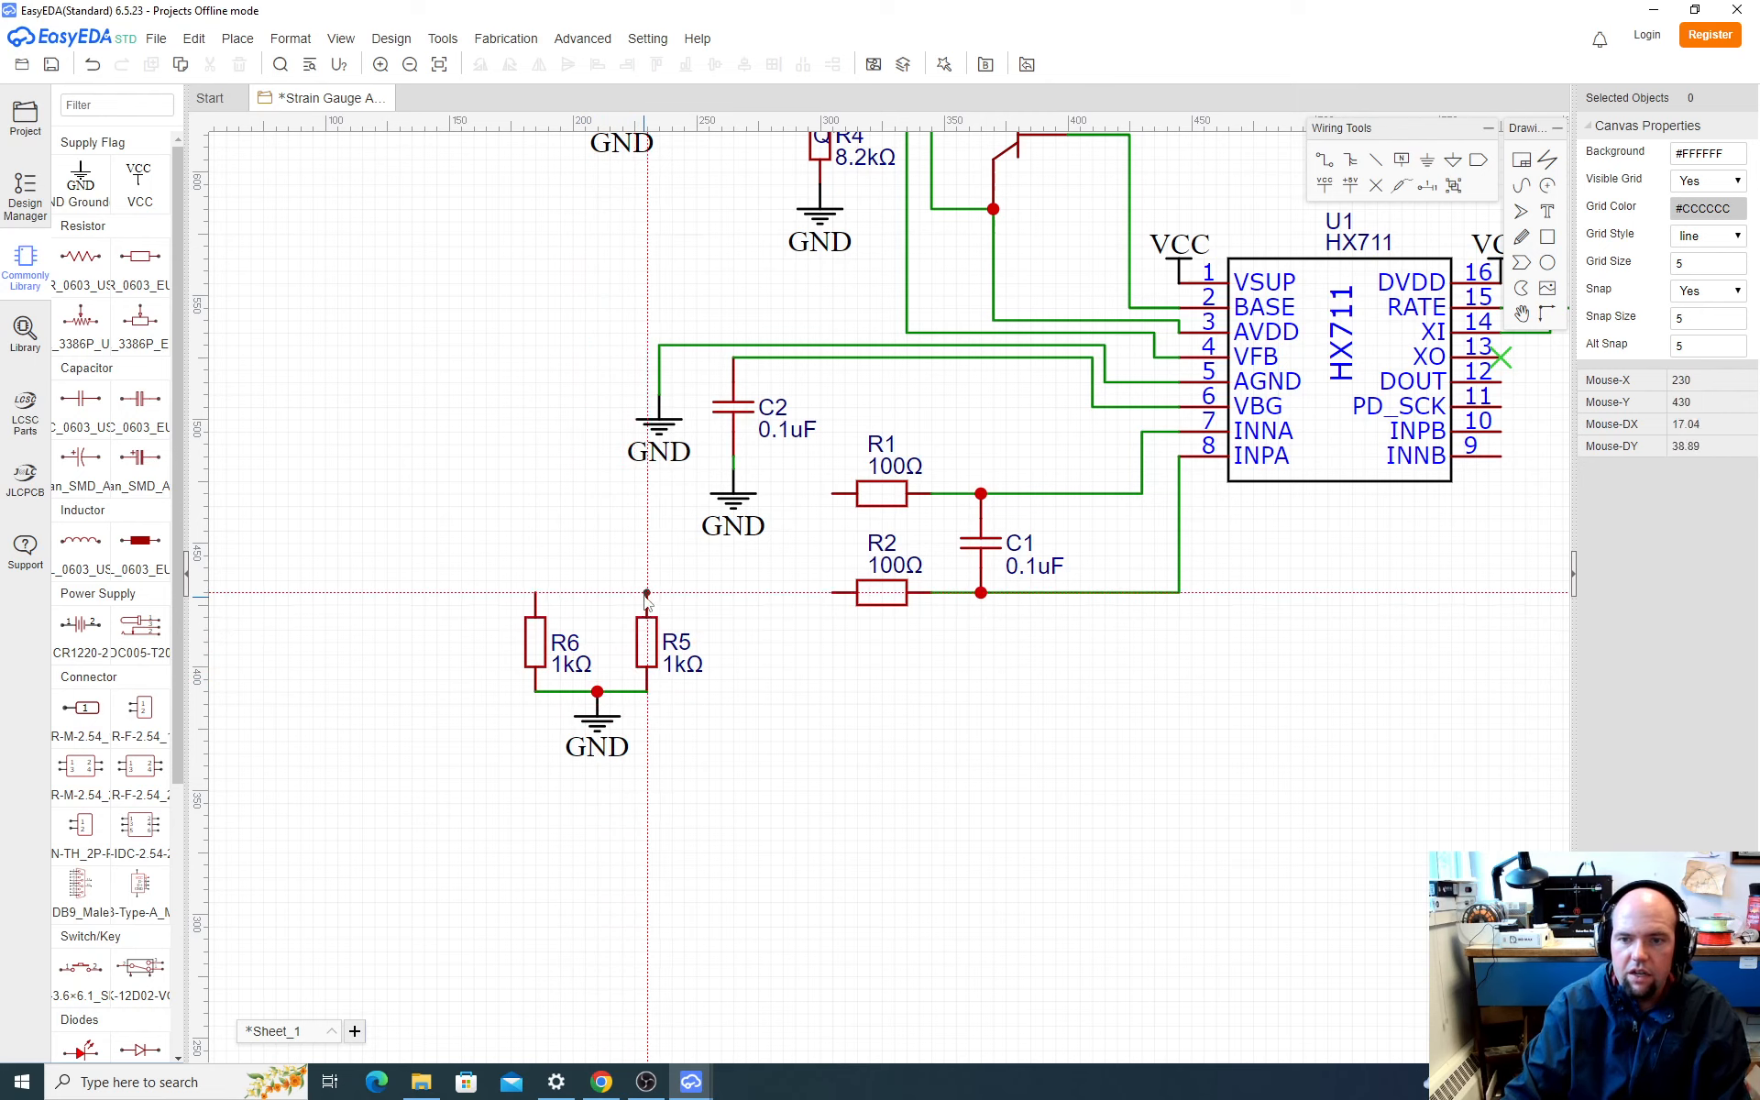
Step: Wire the upper pin of R5 to R2's free end and the upper pin of R6 to R1's free end
{"action": "left_click", "coordinate": [648, 593]}
{"action": "left_click", "coordinate": [828, 593]}
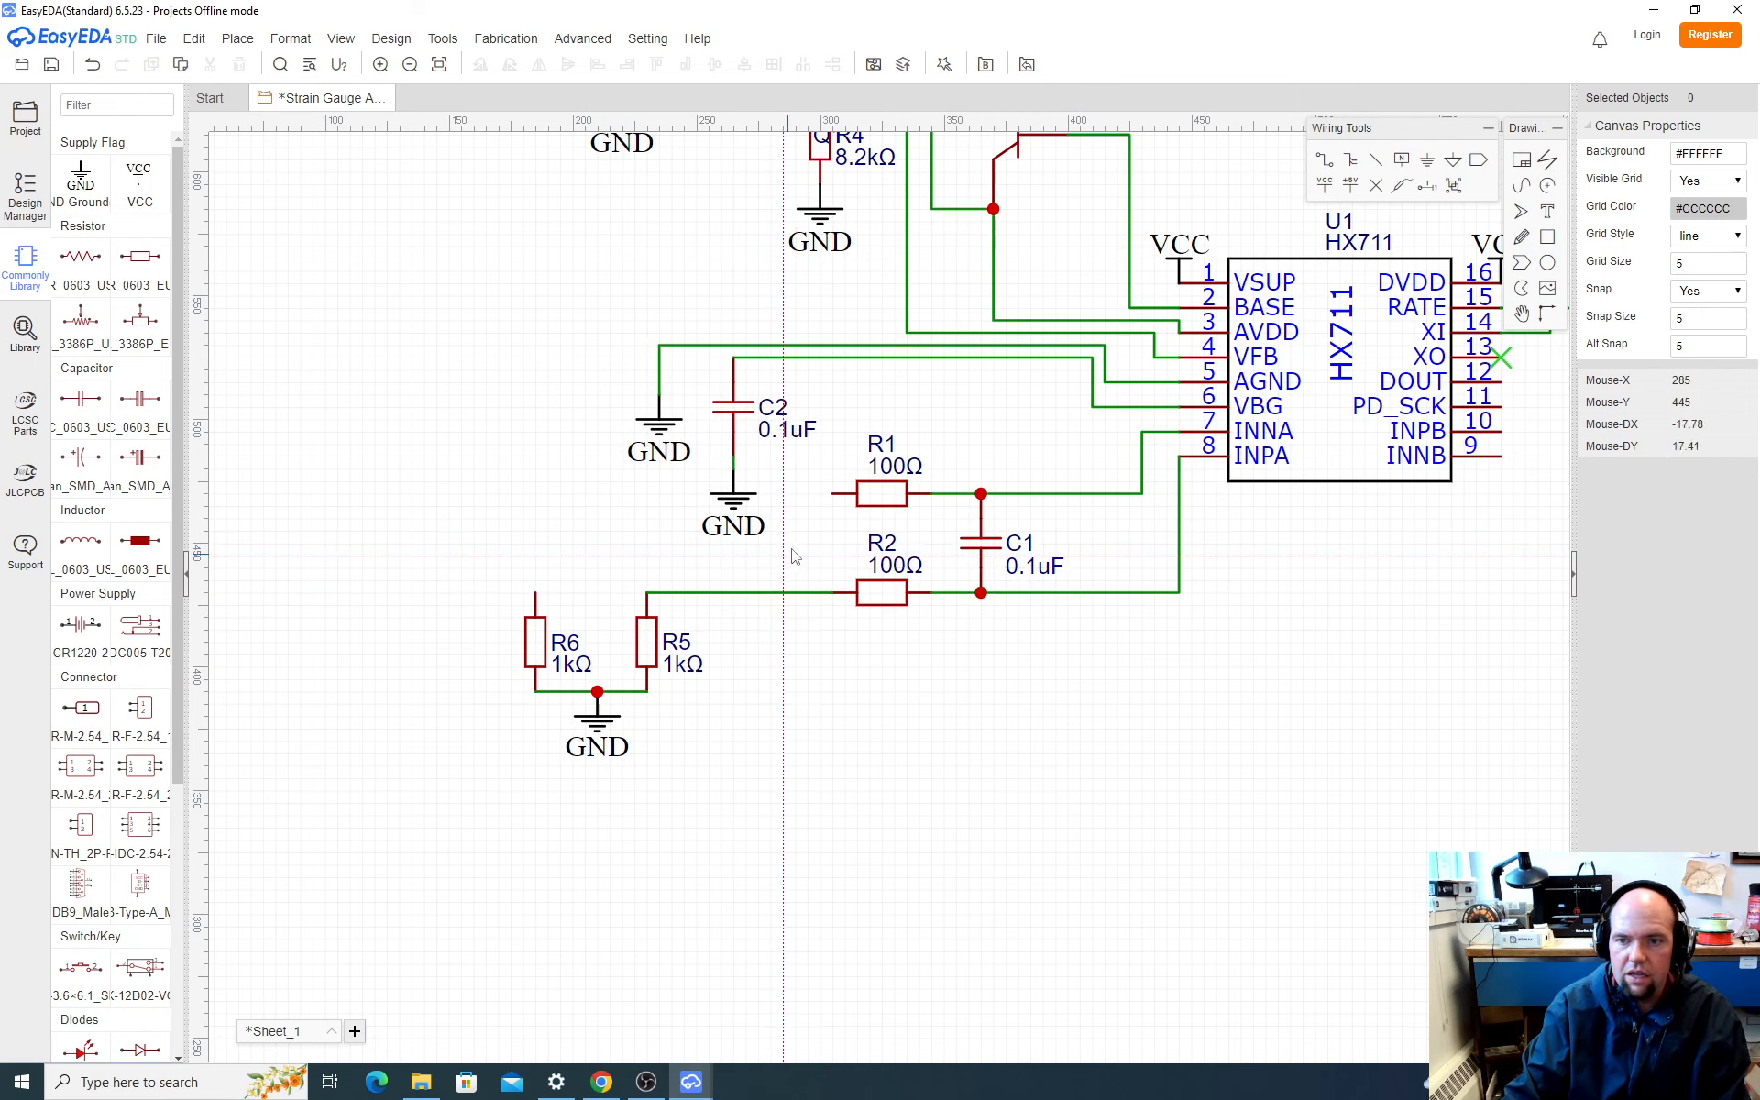
{"action": "left_click", "coordinate": [833, 494]}
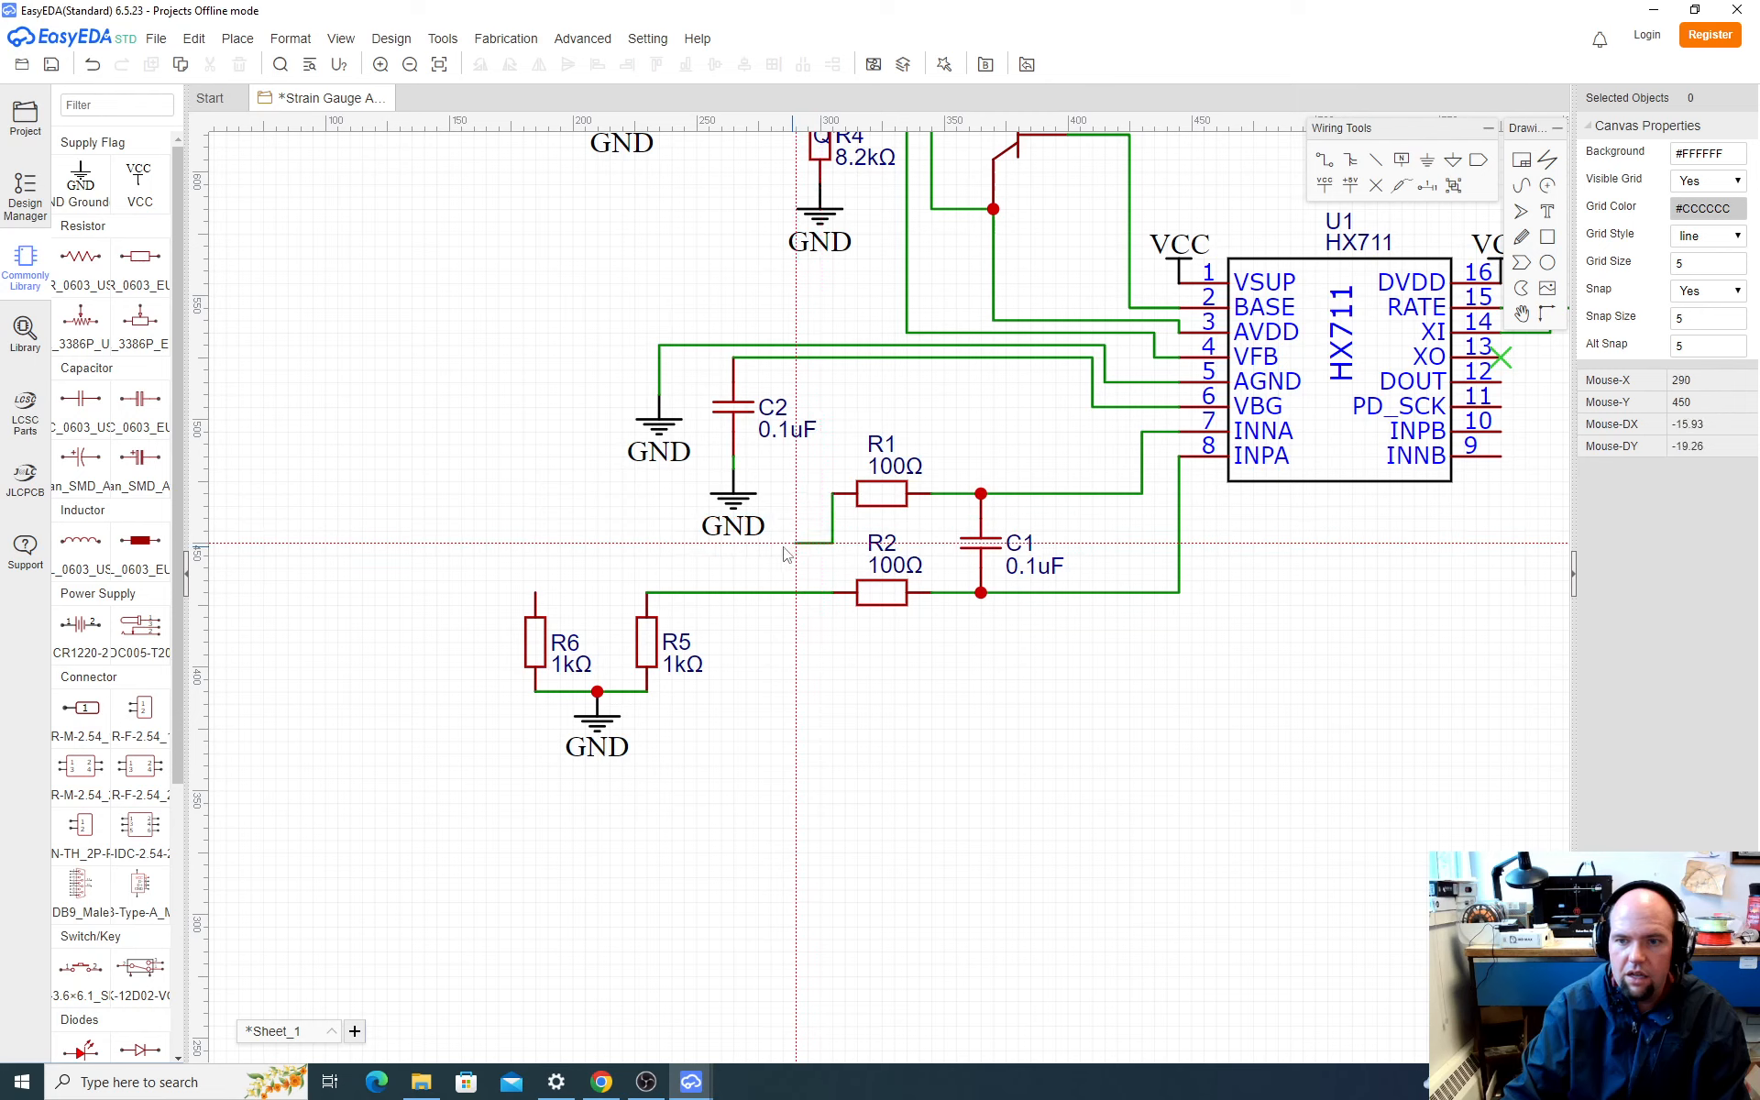
{"action": "left_click", "coordinate": [536, 594]}
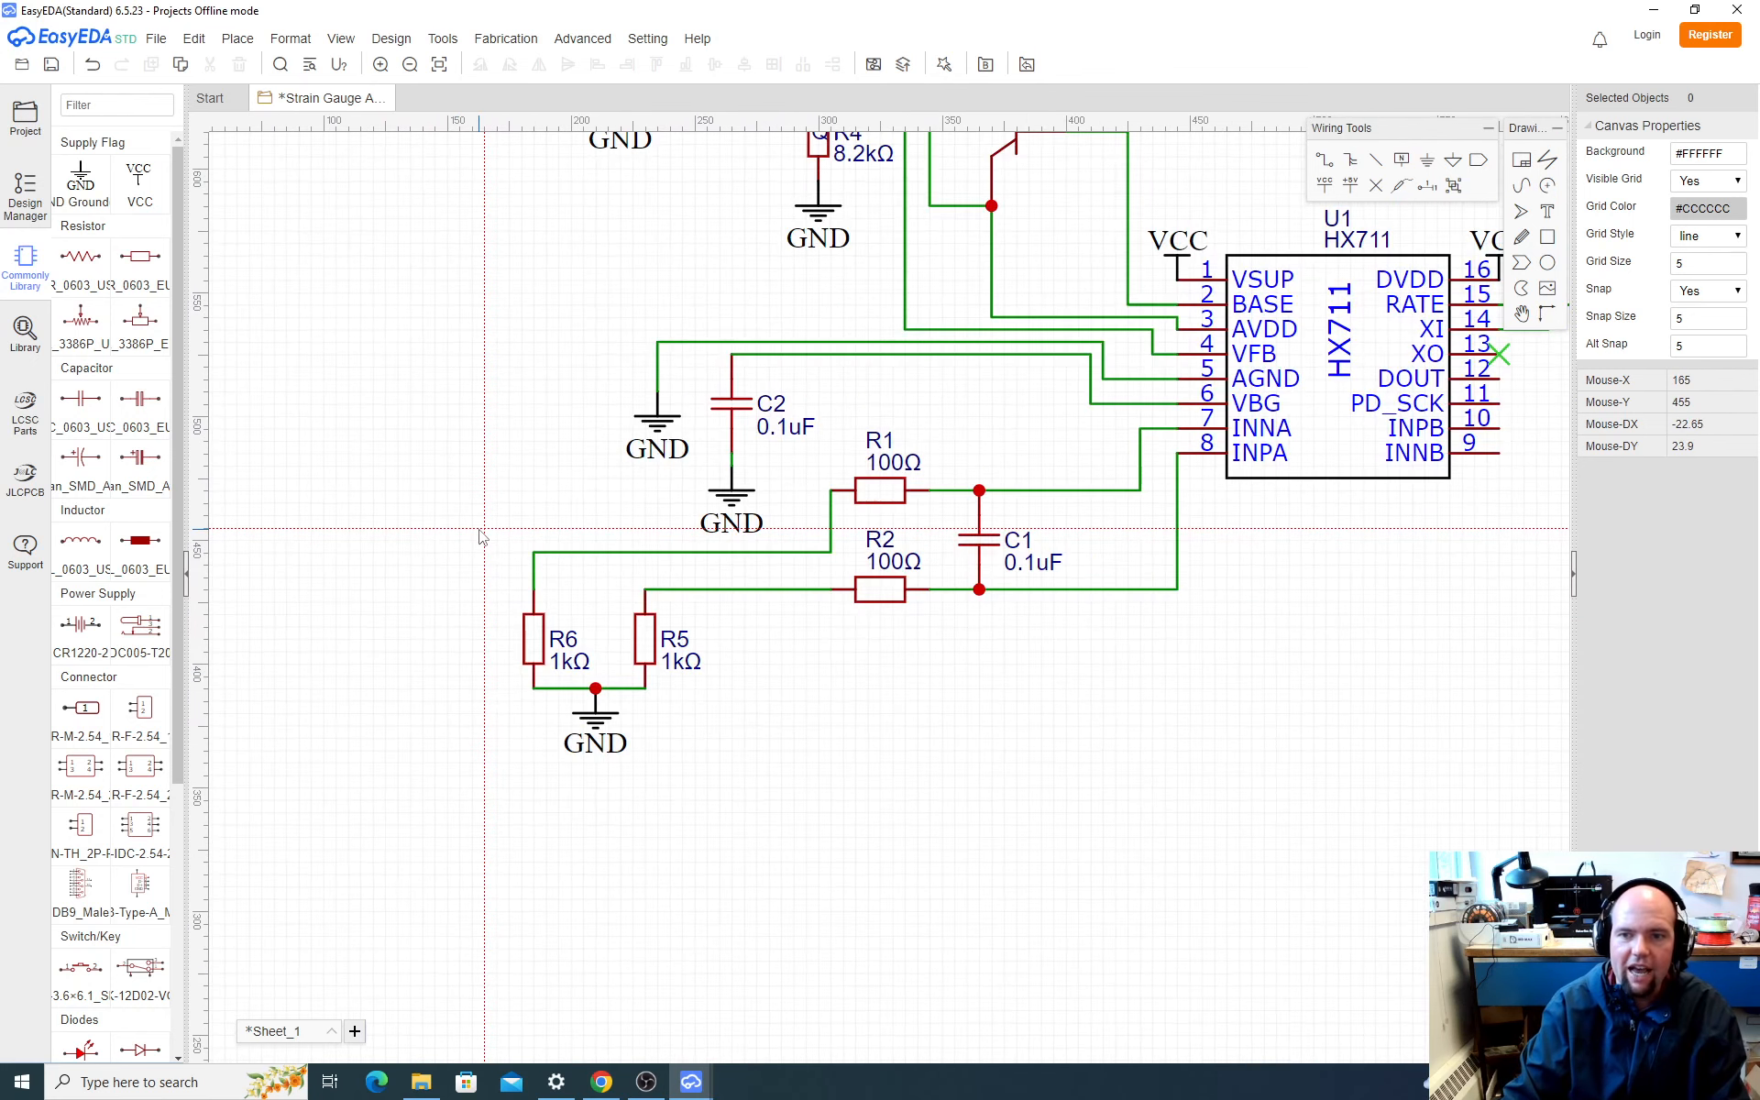
{"action": "scroll", "coordinate": [476, 532], "scroll_direction": "down", "scroll_amount": 4}
{"action": "scroll", "coordinate": [481, 499], "scroll_direction": "up", "scroll_amount": 3}
{"action": "scroll", "coordinate": [477, 495], "scroll_direction": "up", "scroll_amount": 1}
{"action": "scroll", "coordinate": [472, 499], "scroll_direction": "down", "scroll_amount": 2}
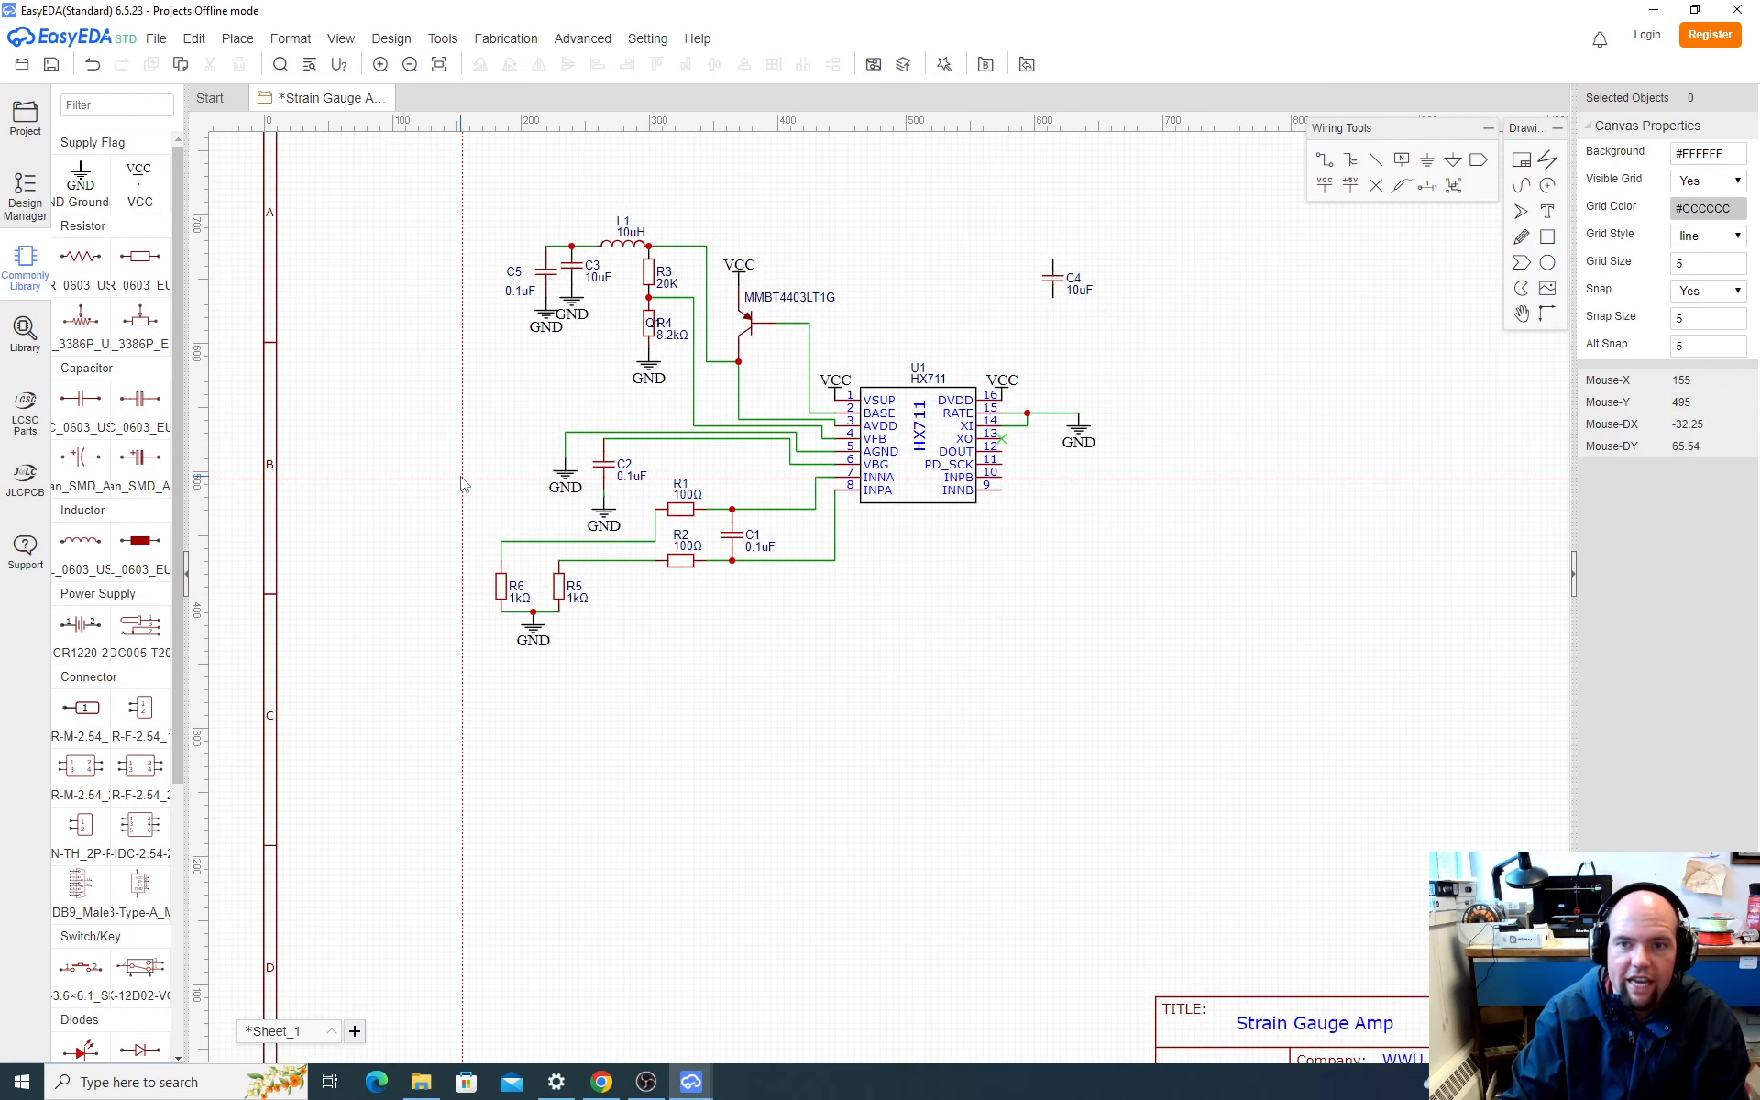
{"action": "left_click", "coordinate": [546, 247]}
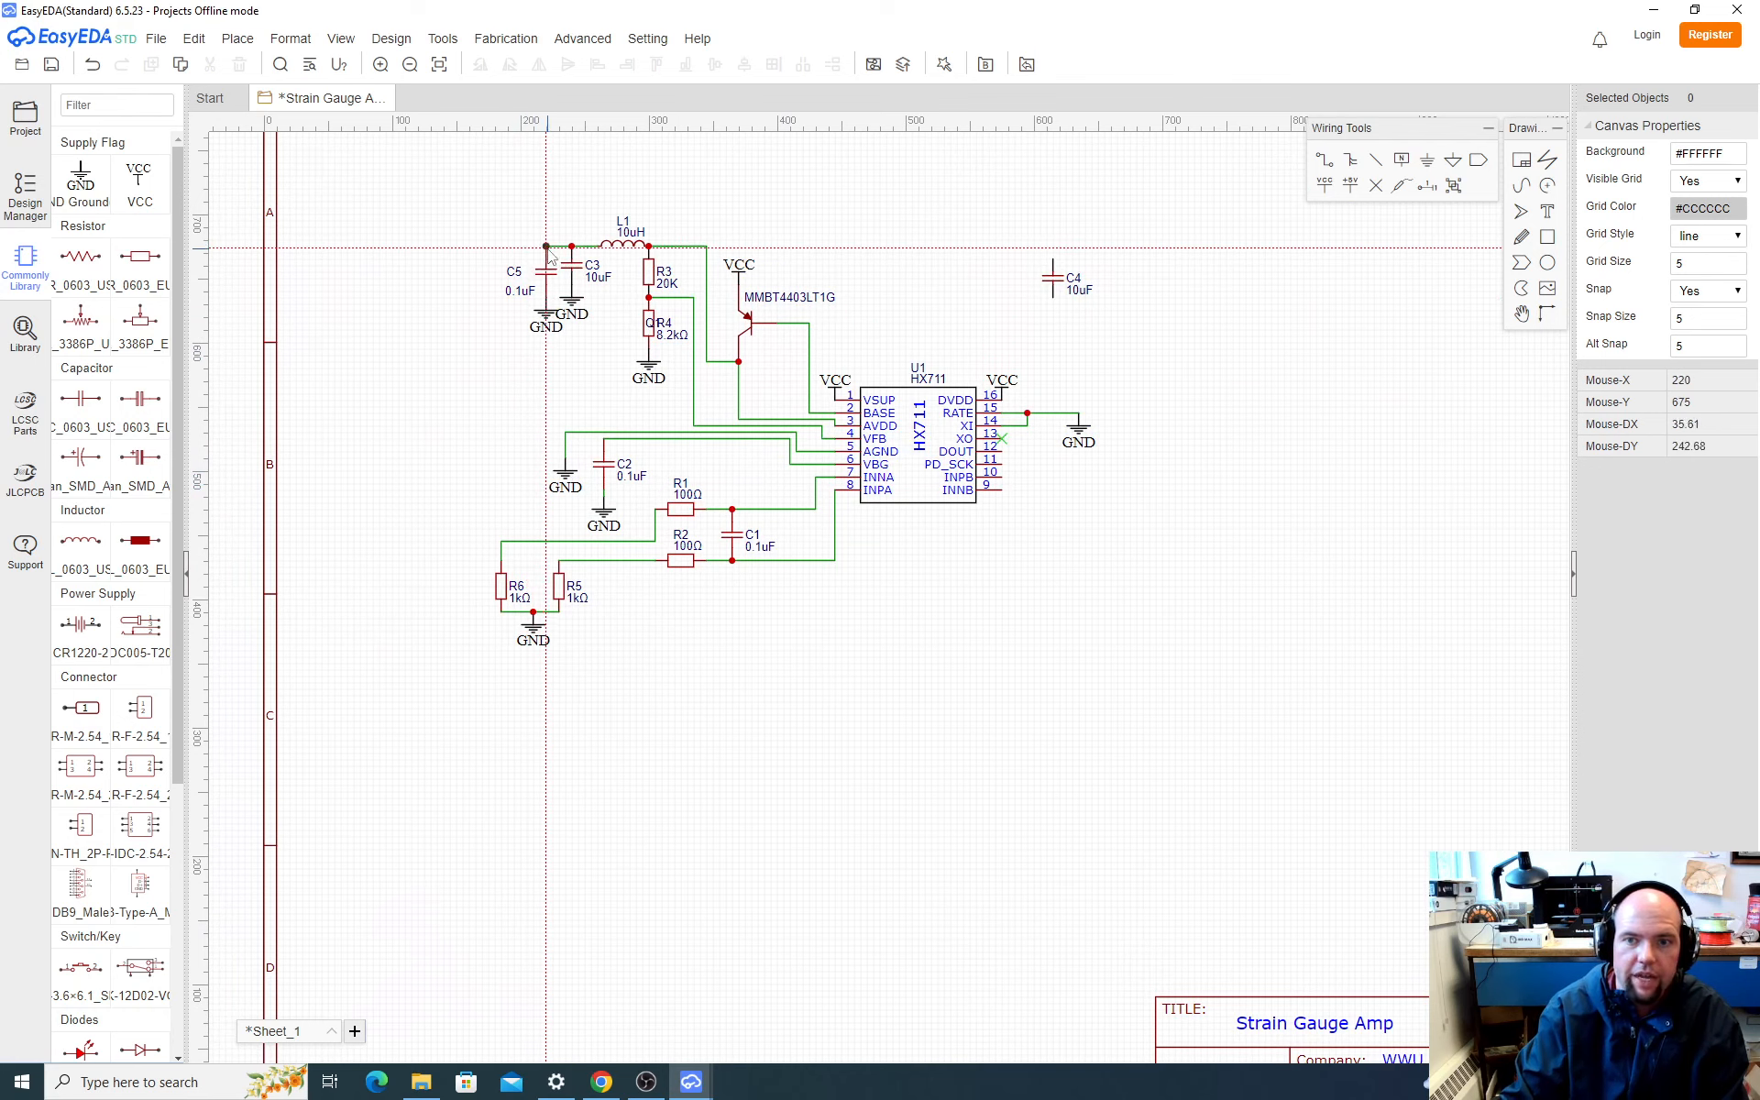
{"action": "right_click", "coordinate": [417, 251]}
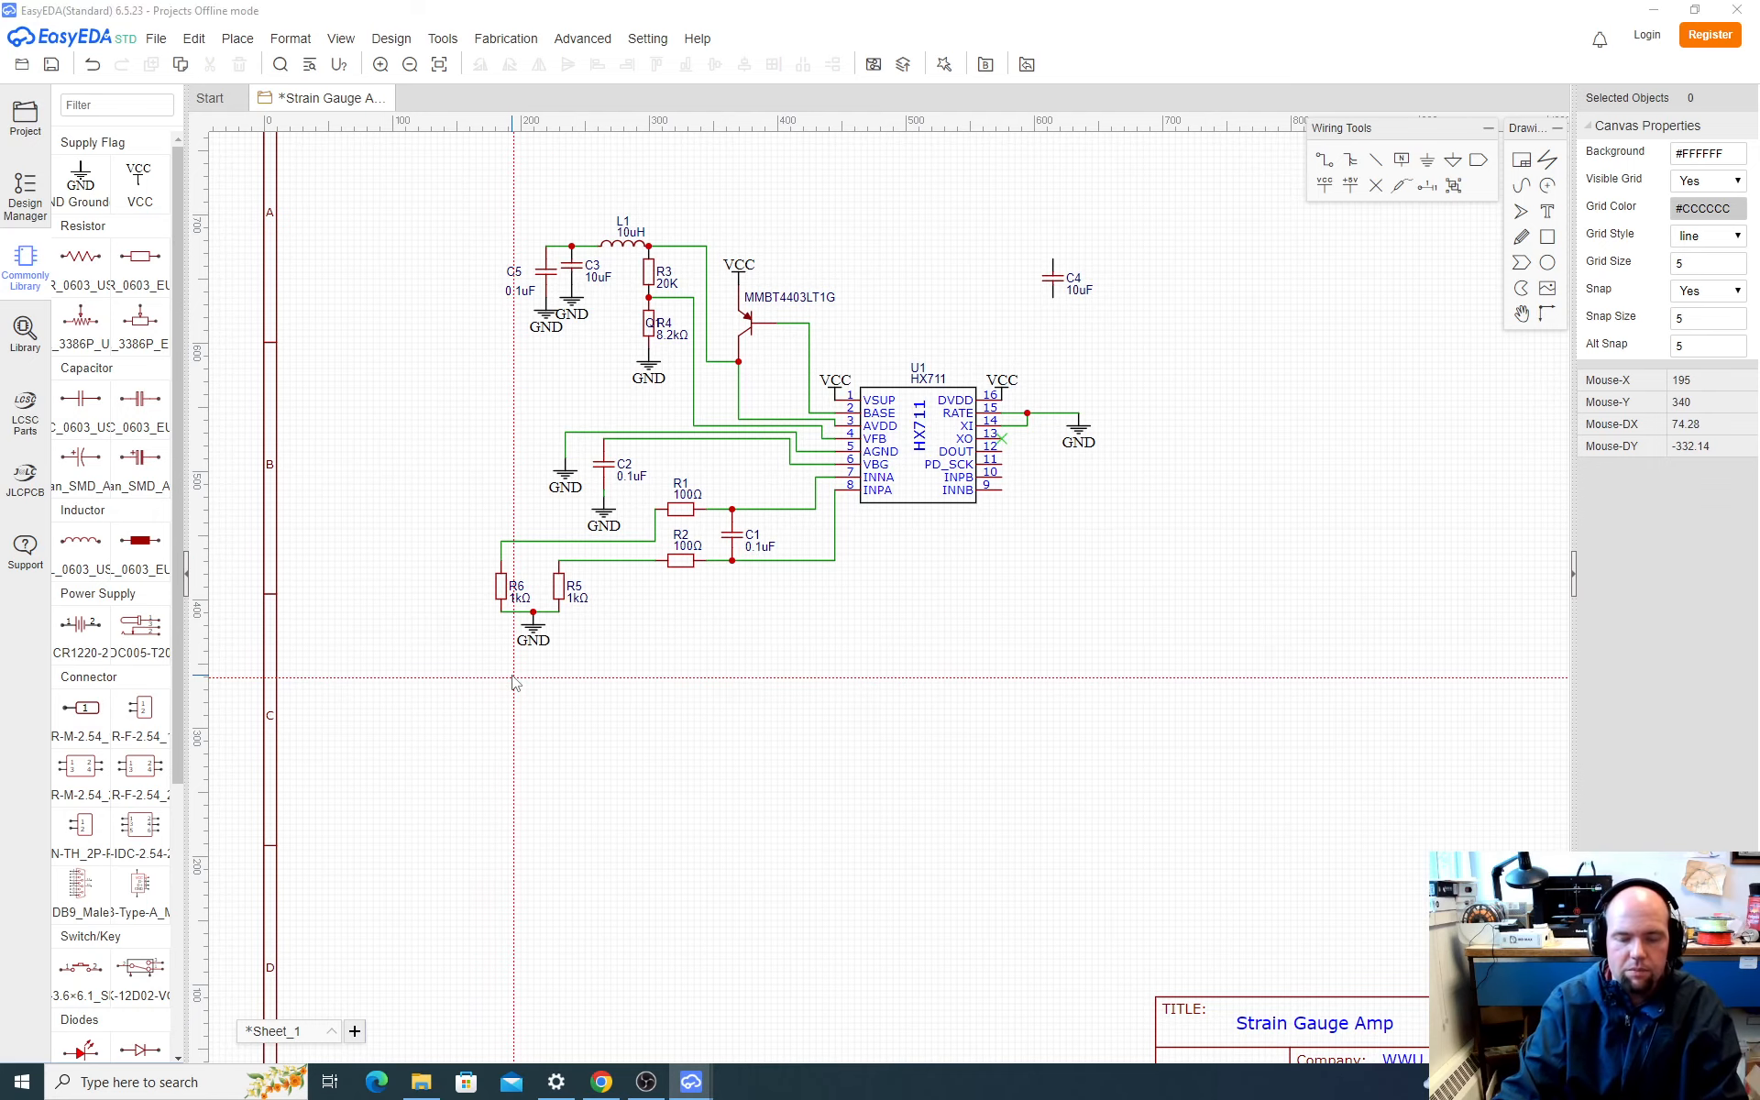
Step: Switch to SparkFun's schematic in the browser and check the pins of load cell connector JP4
{"action": "key", "text": "alt+Tab"}
{"action": "key", "text": "alt+Tab"}
{"action": "key", "text": "alt+Tab"}
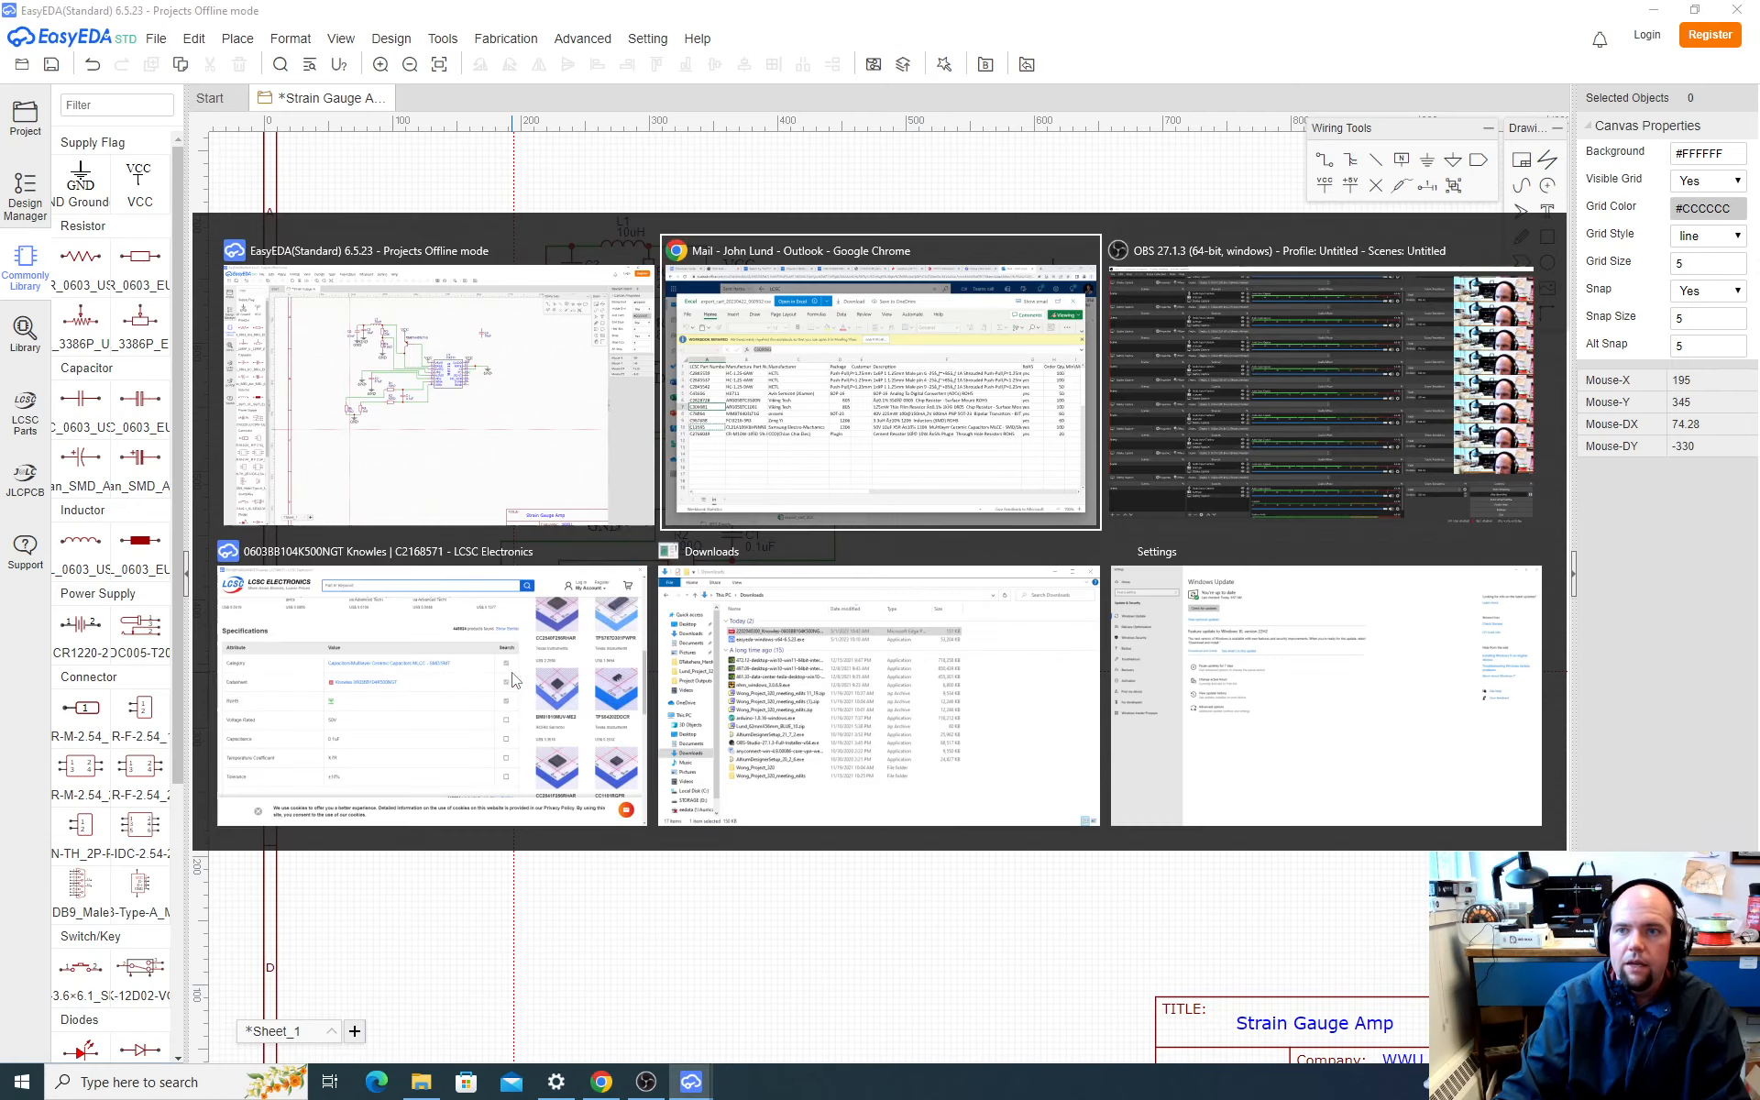
{"action": "left_click", "coordinate": [977, 11]}
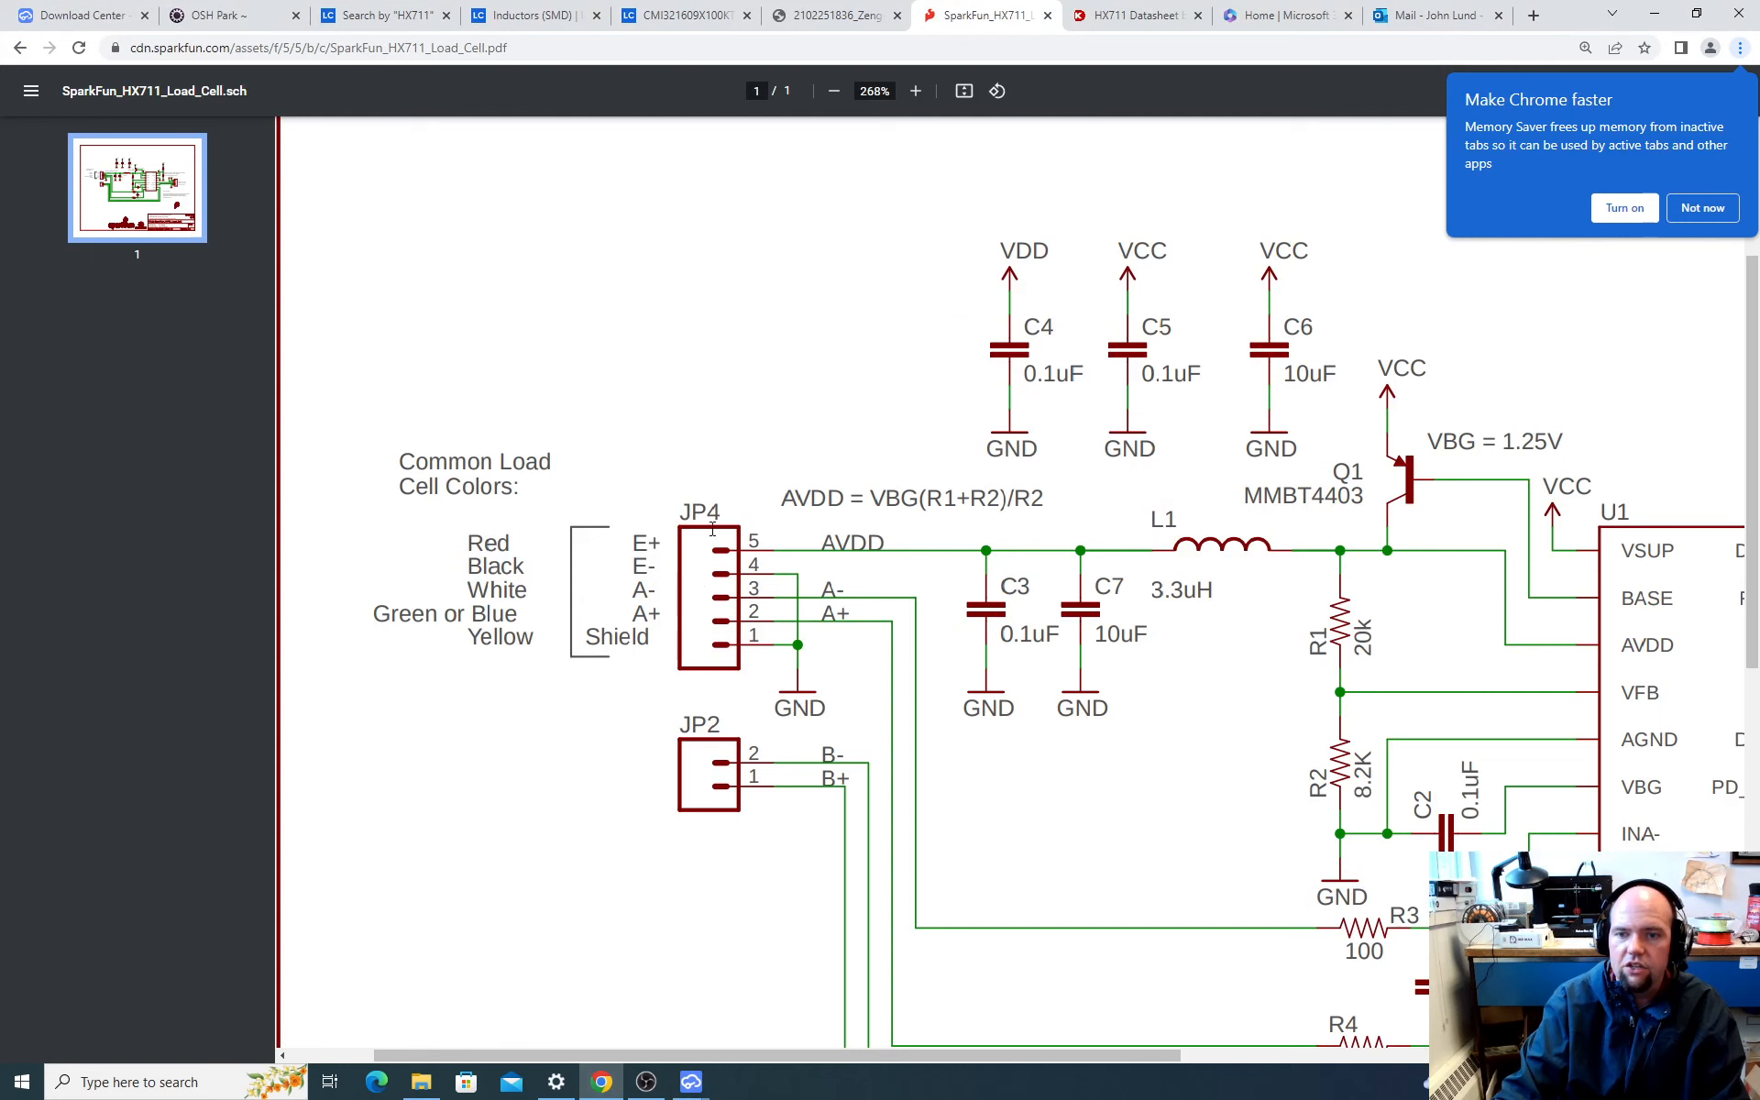
Step: Return to EasyEDA and search the component library for "male header 3" and "male header 1x3p"
{"action": "key", "text": "alt+Tab"}
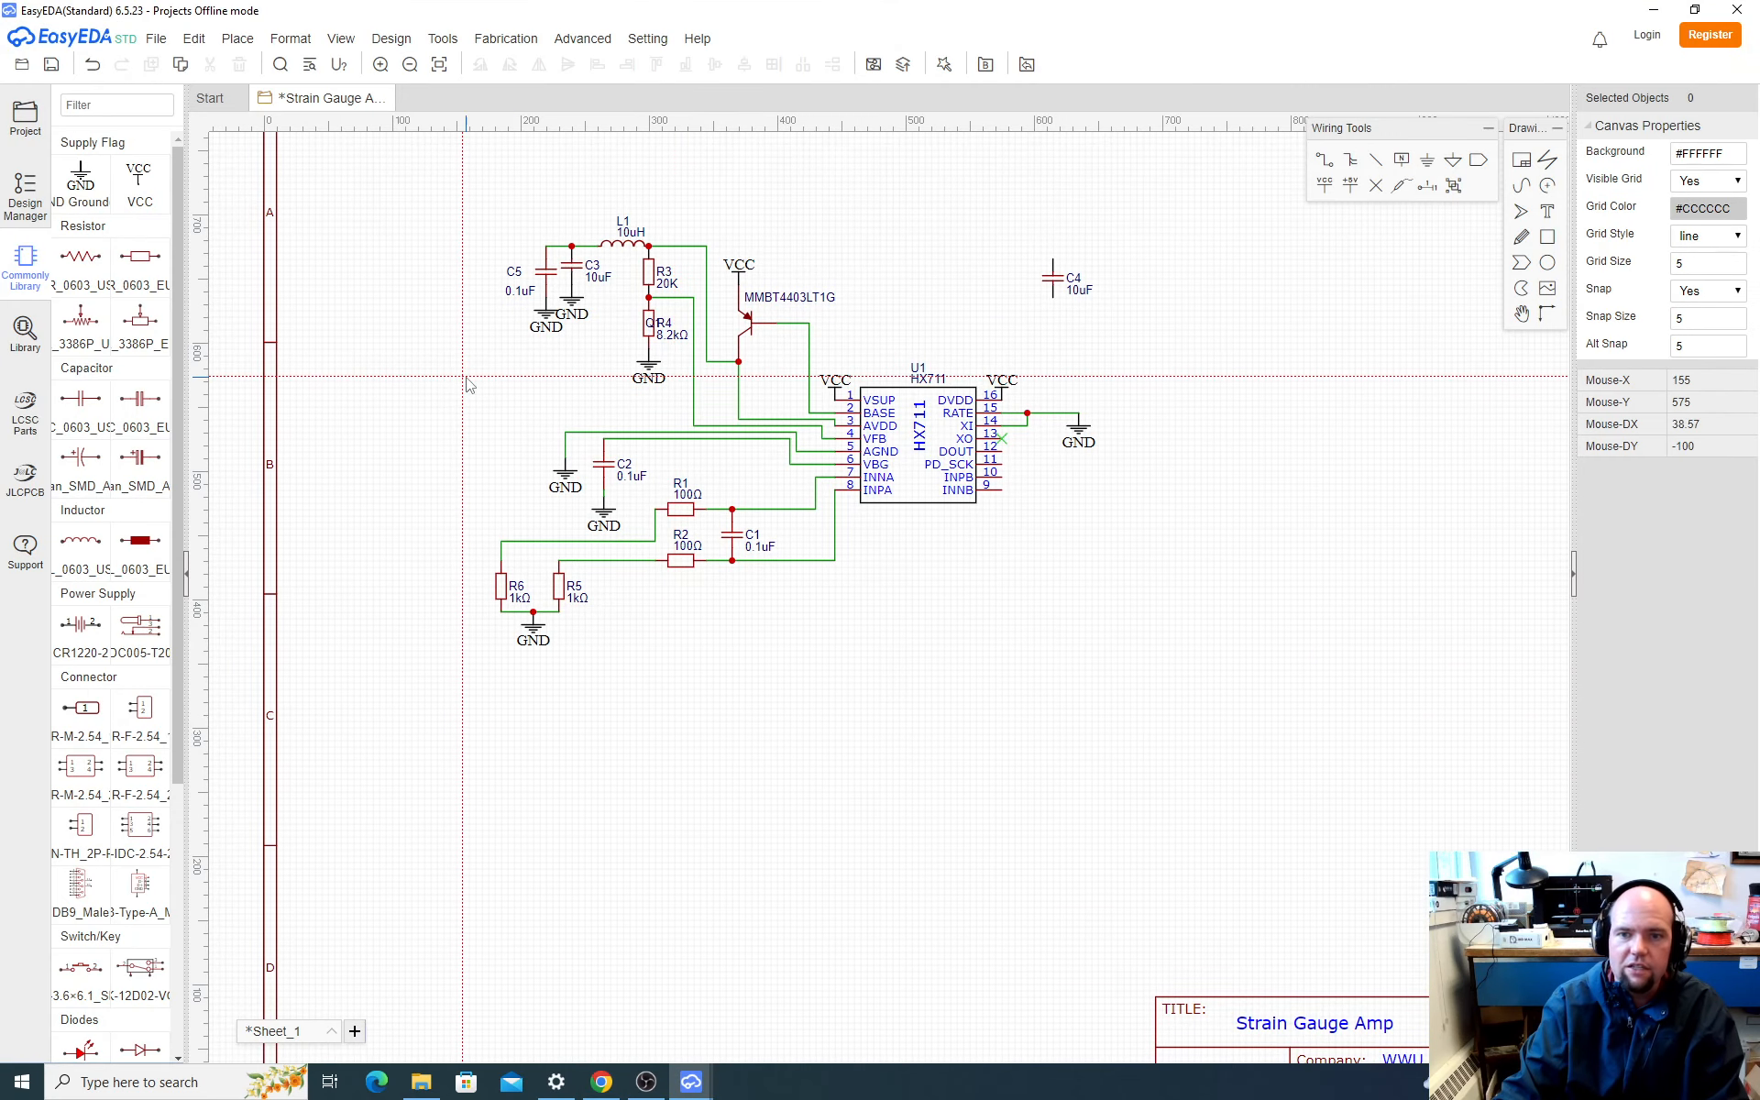
{"action": "left_click", "coordinate": [24, 332]}
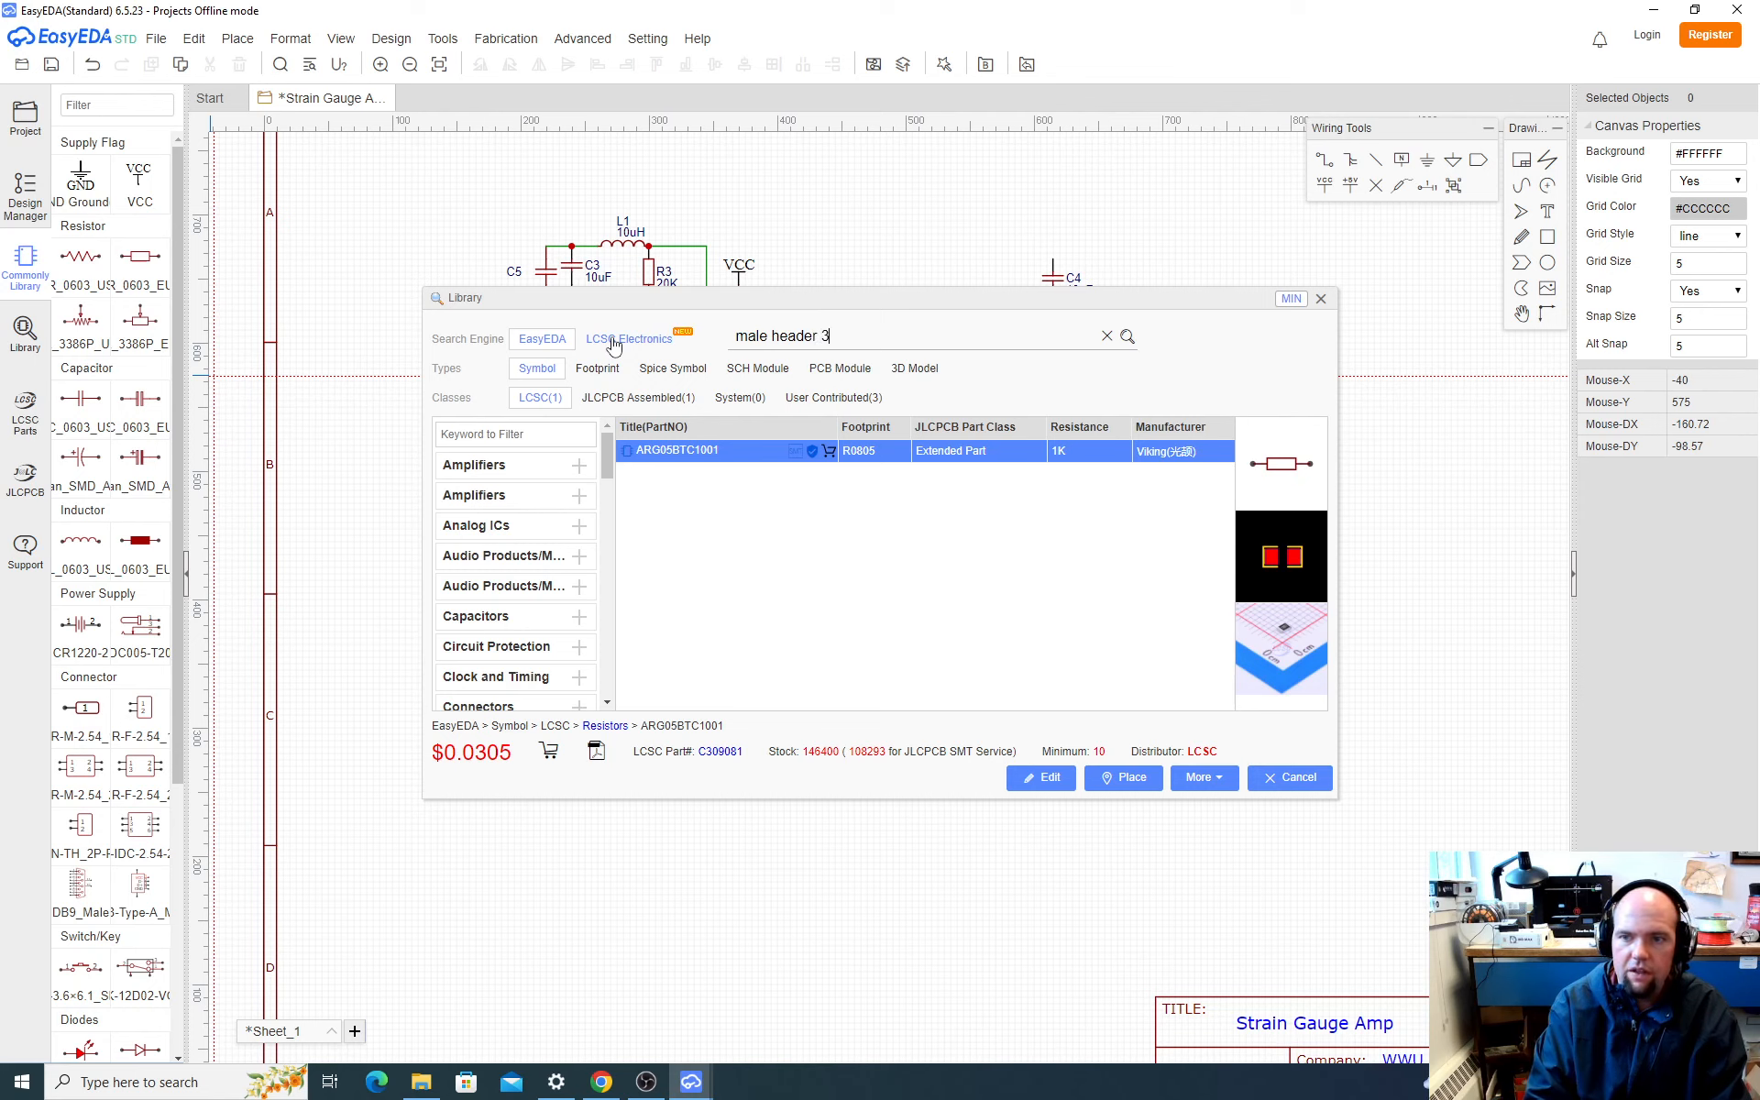
{"action": "key", "text": "Return"}
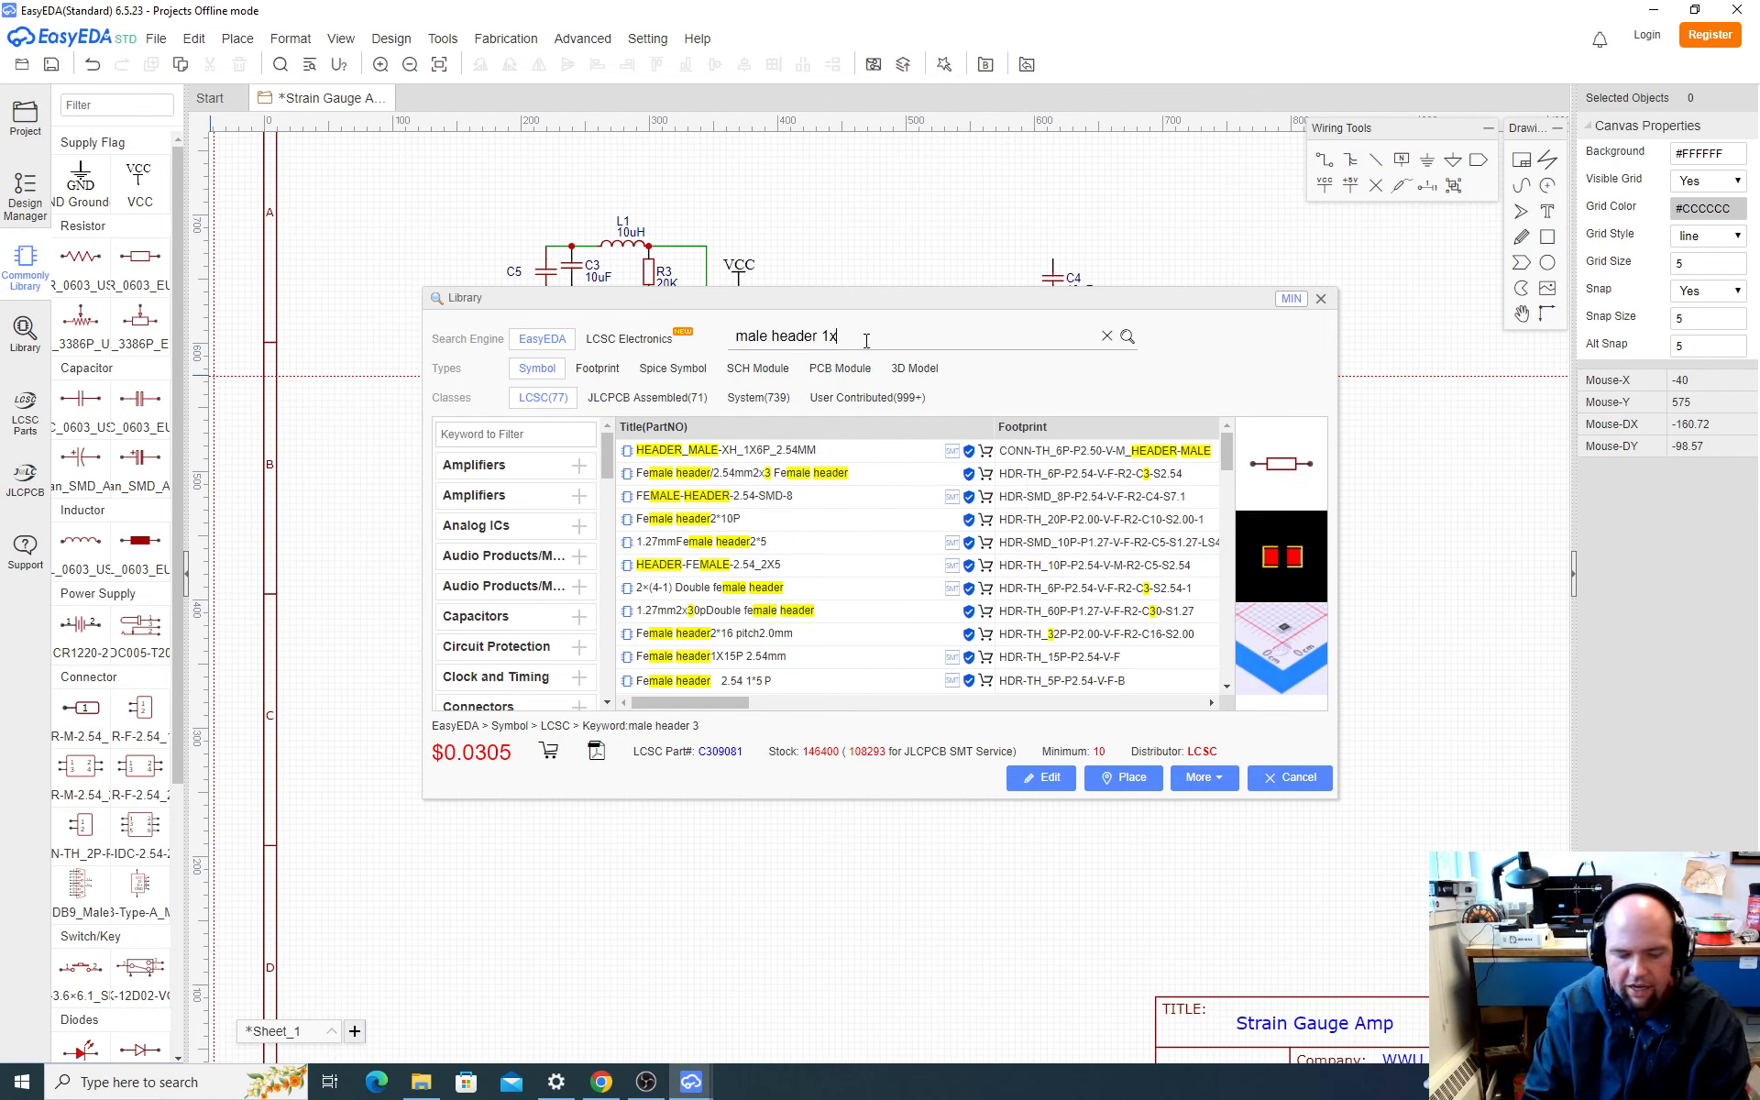
{"action": "key", "text": "Return"}
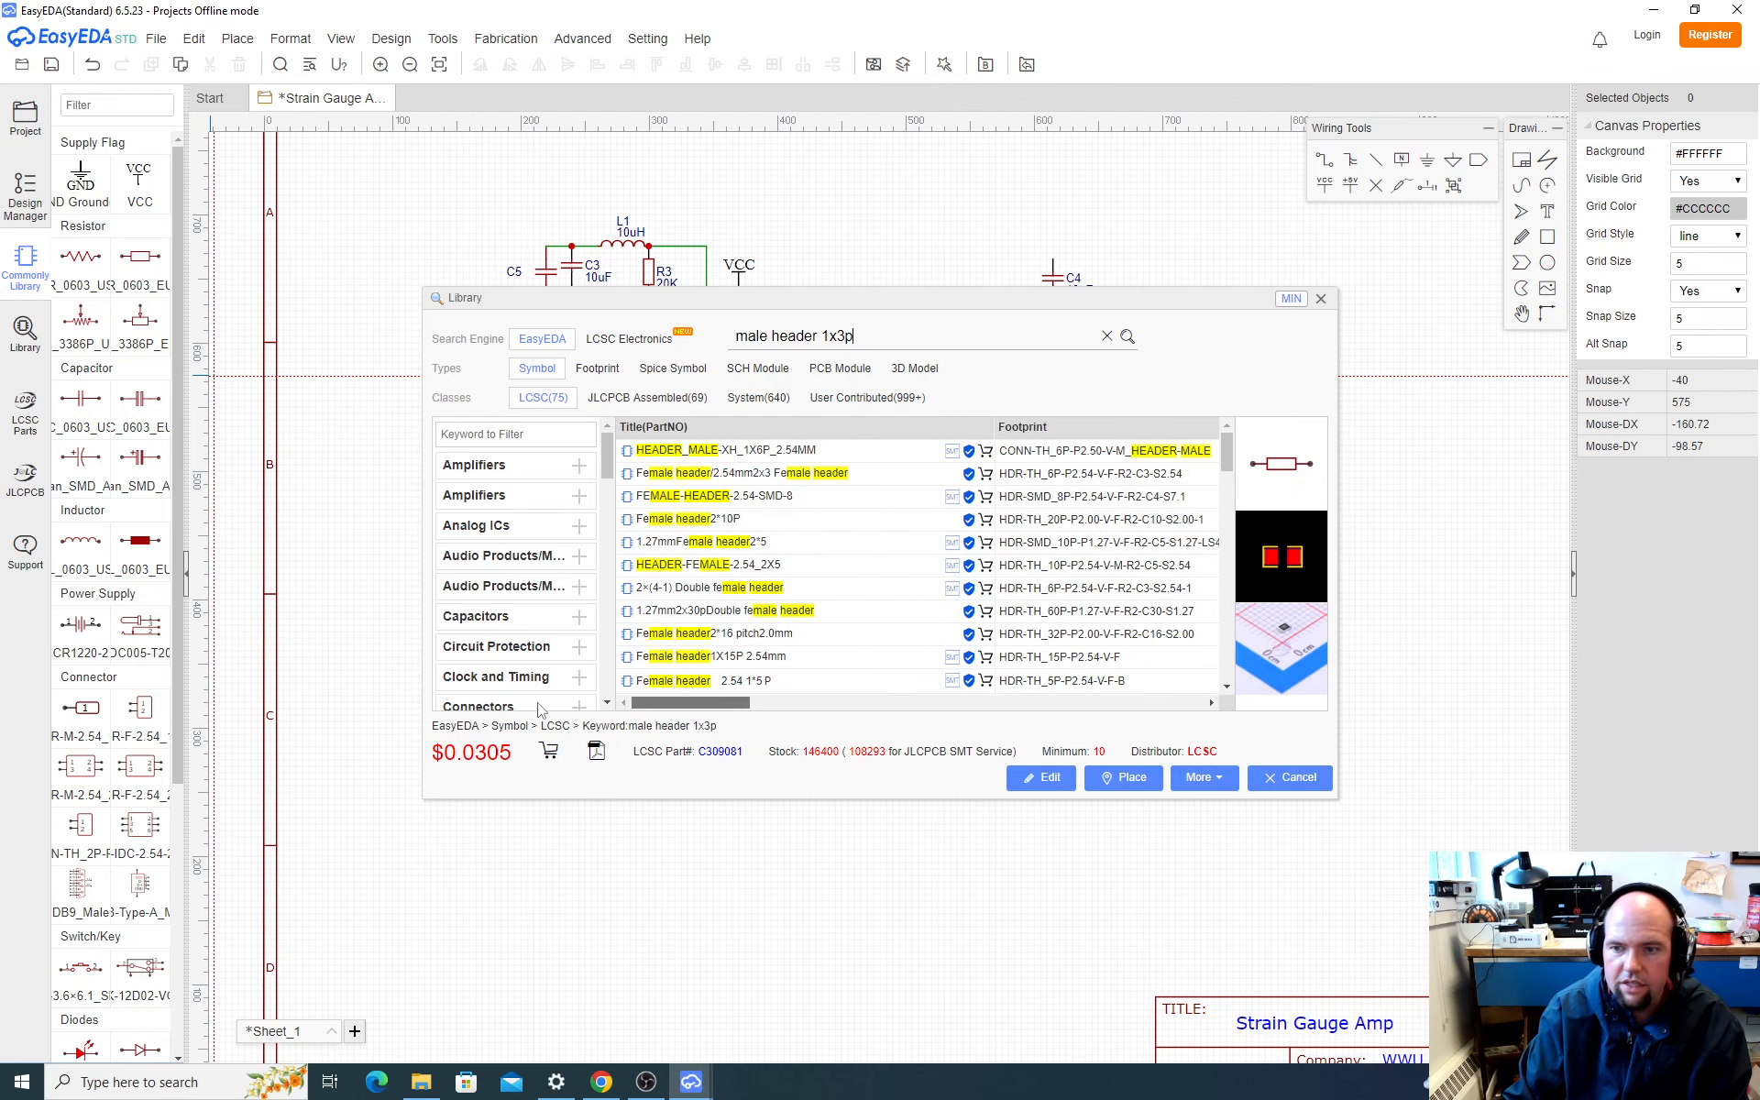
Step: Switch to the LCSC site in the browser, search for "1x3p" and narrow the results to Pin Headers
{"action": "left_click", "coordinate": [596, 1084]}
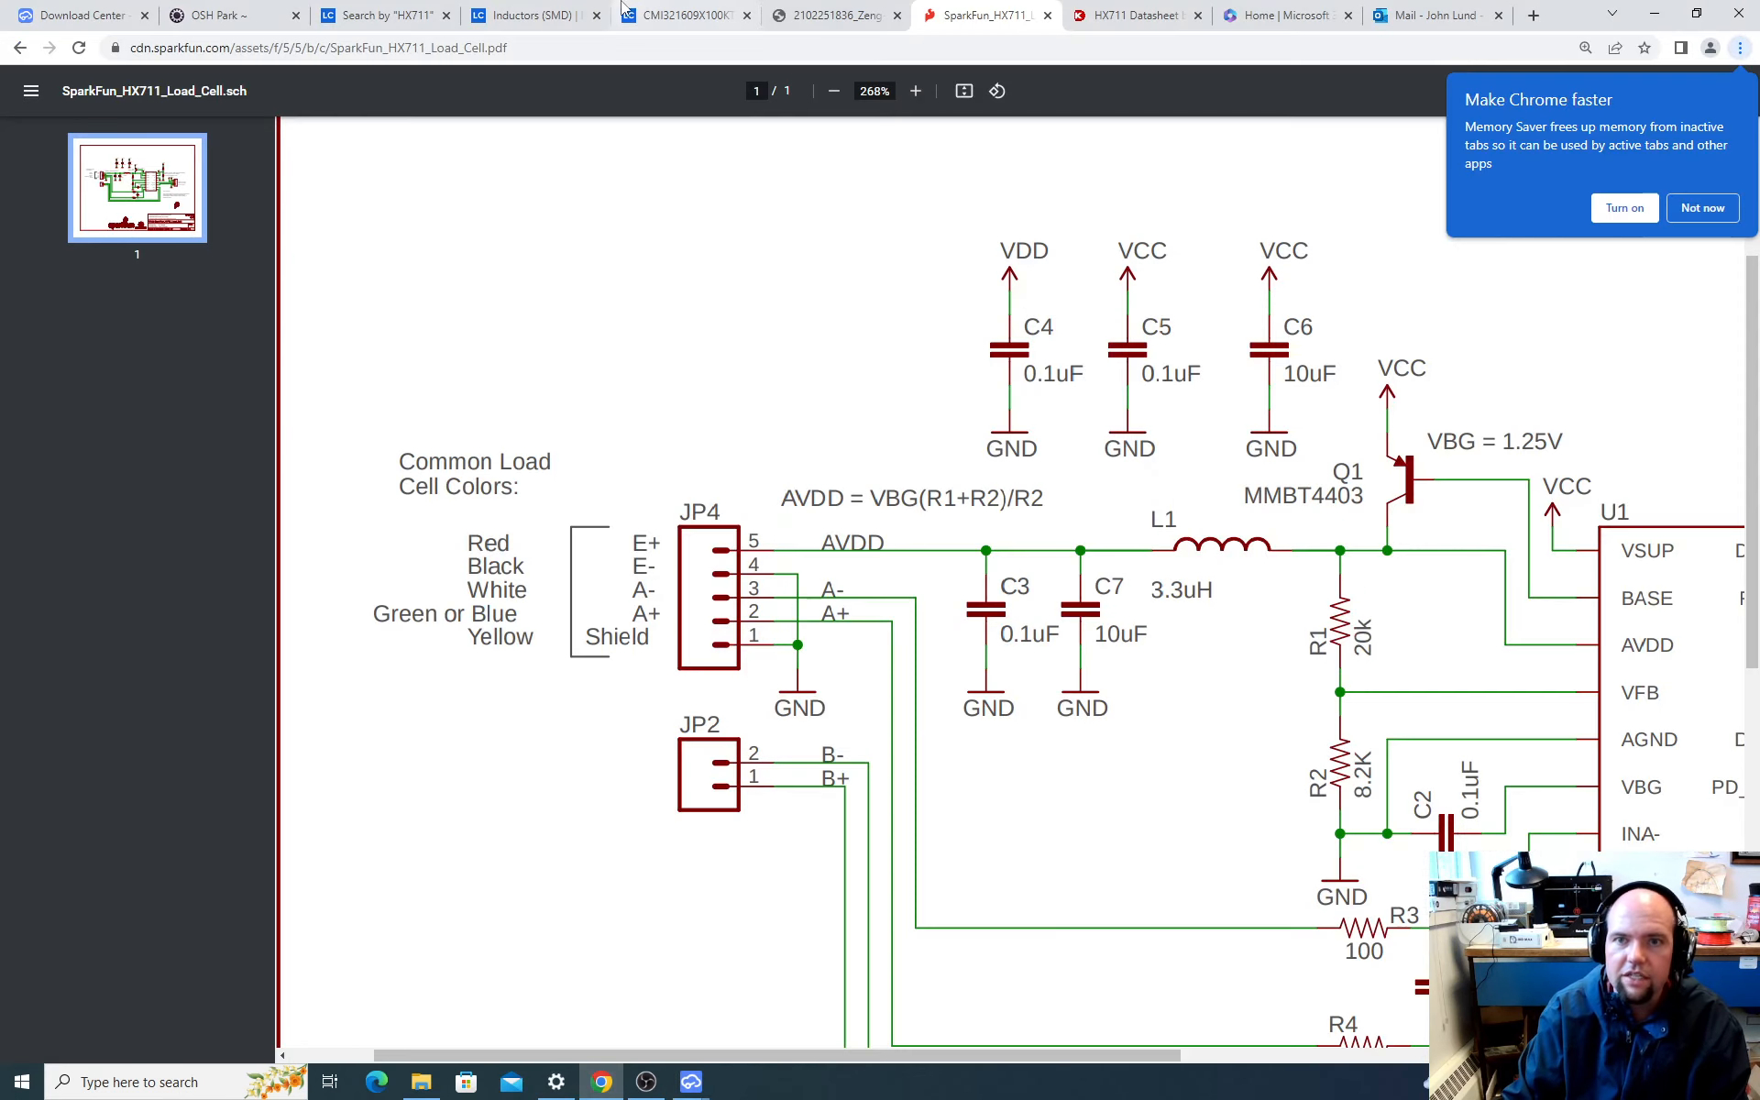
{"action": "left_click", "coordinate": [661, 15]}
{"action": "left_click", "coordinate": [592, 203]}
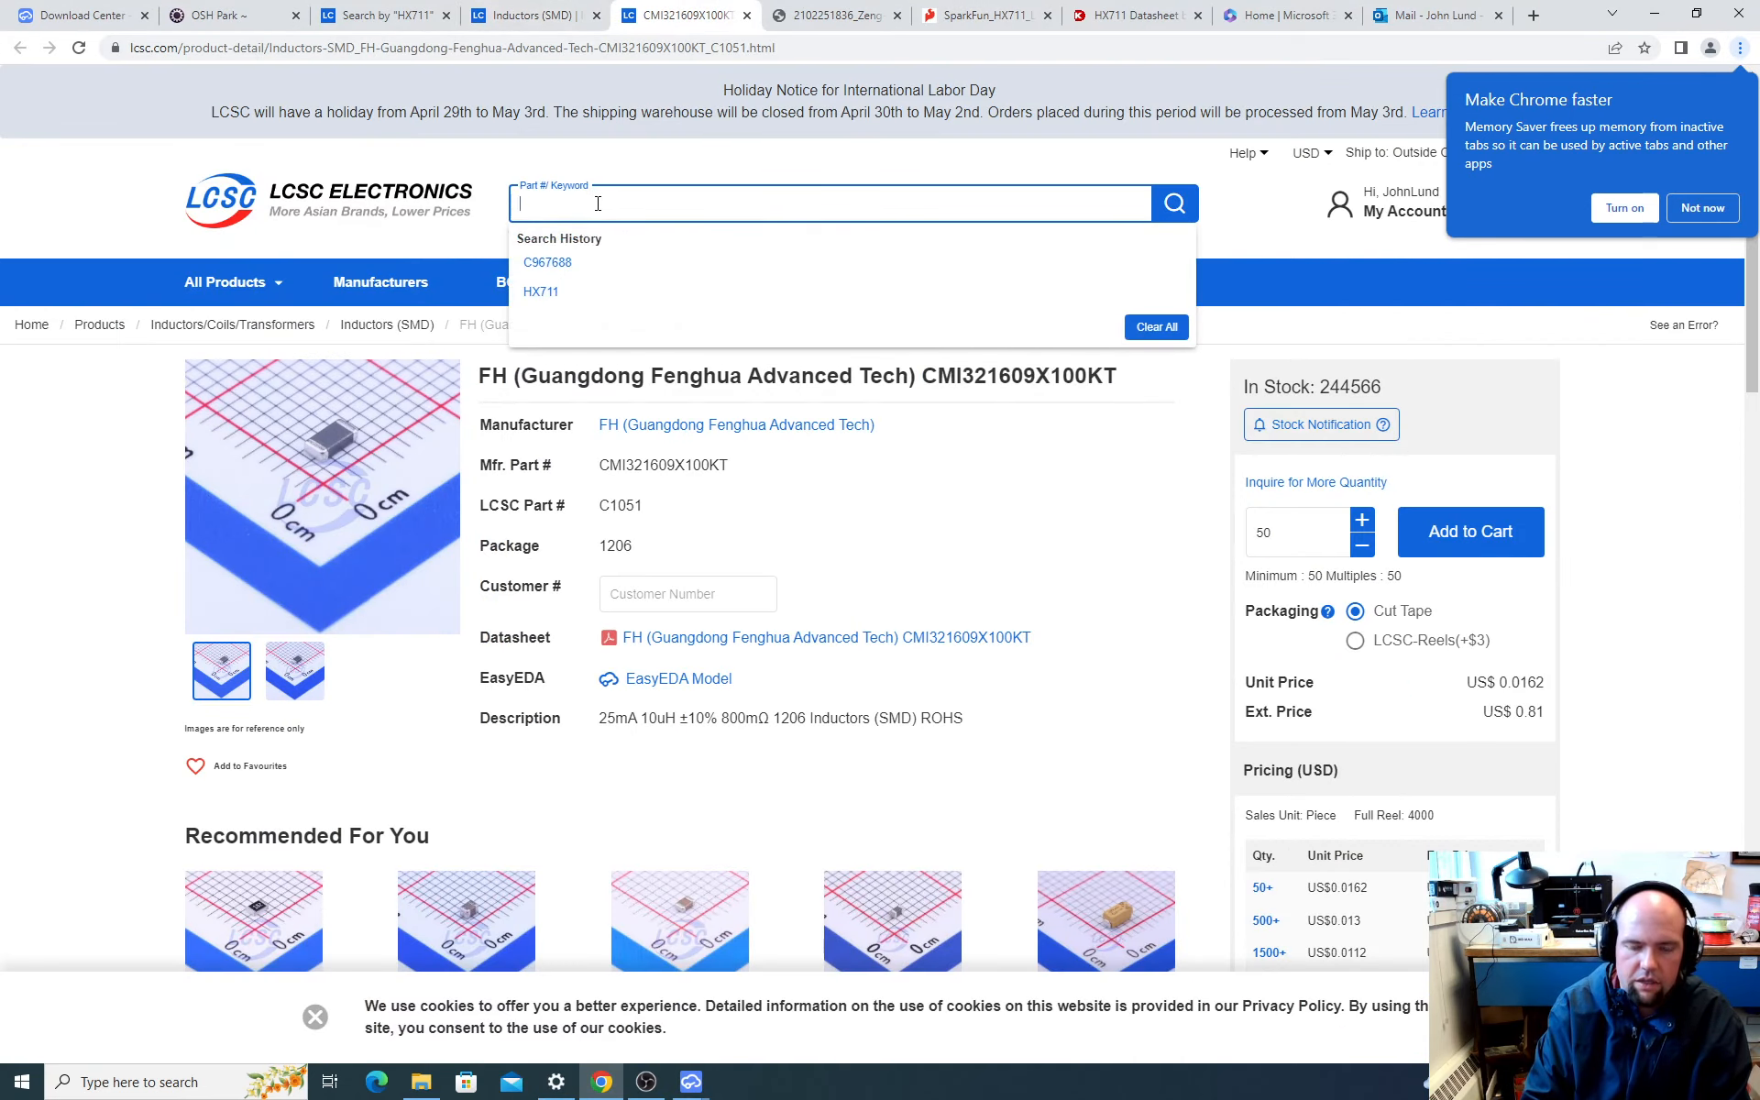
{"action": "type", "text": "1x3p"}
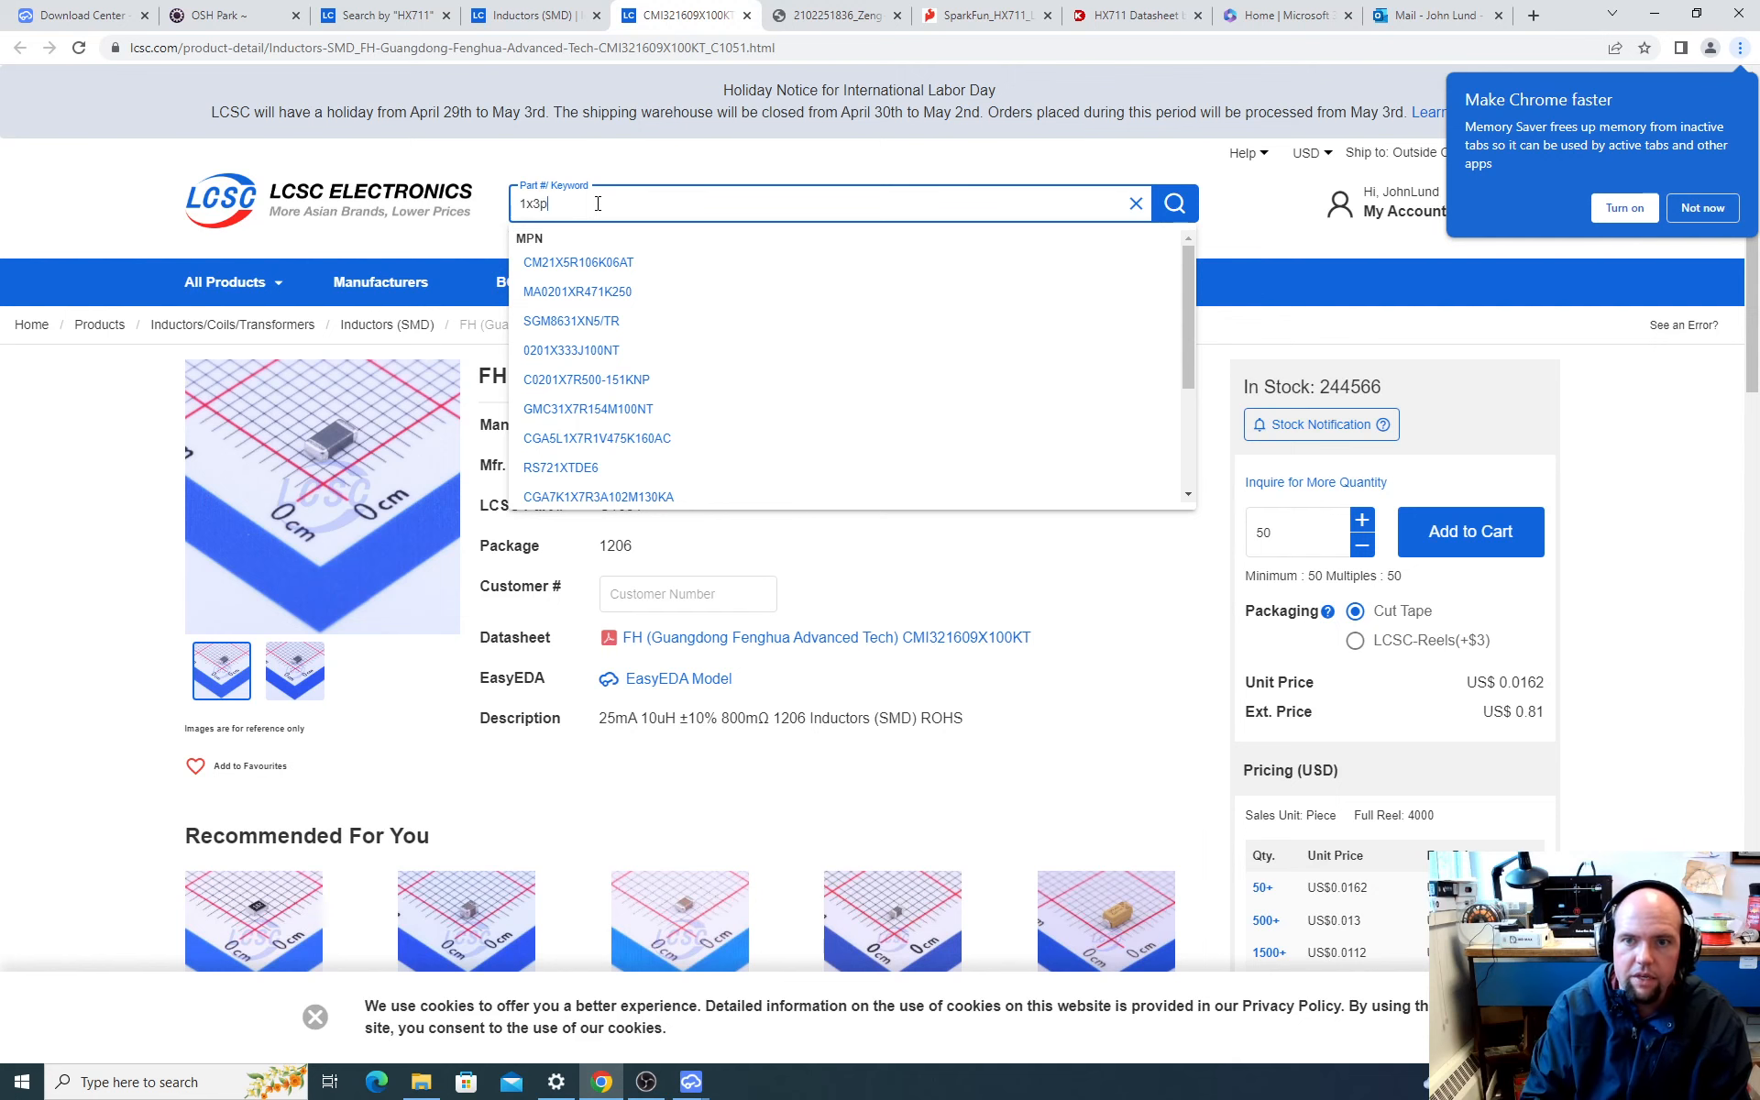
{"action": "key", "text": "Return"}
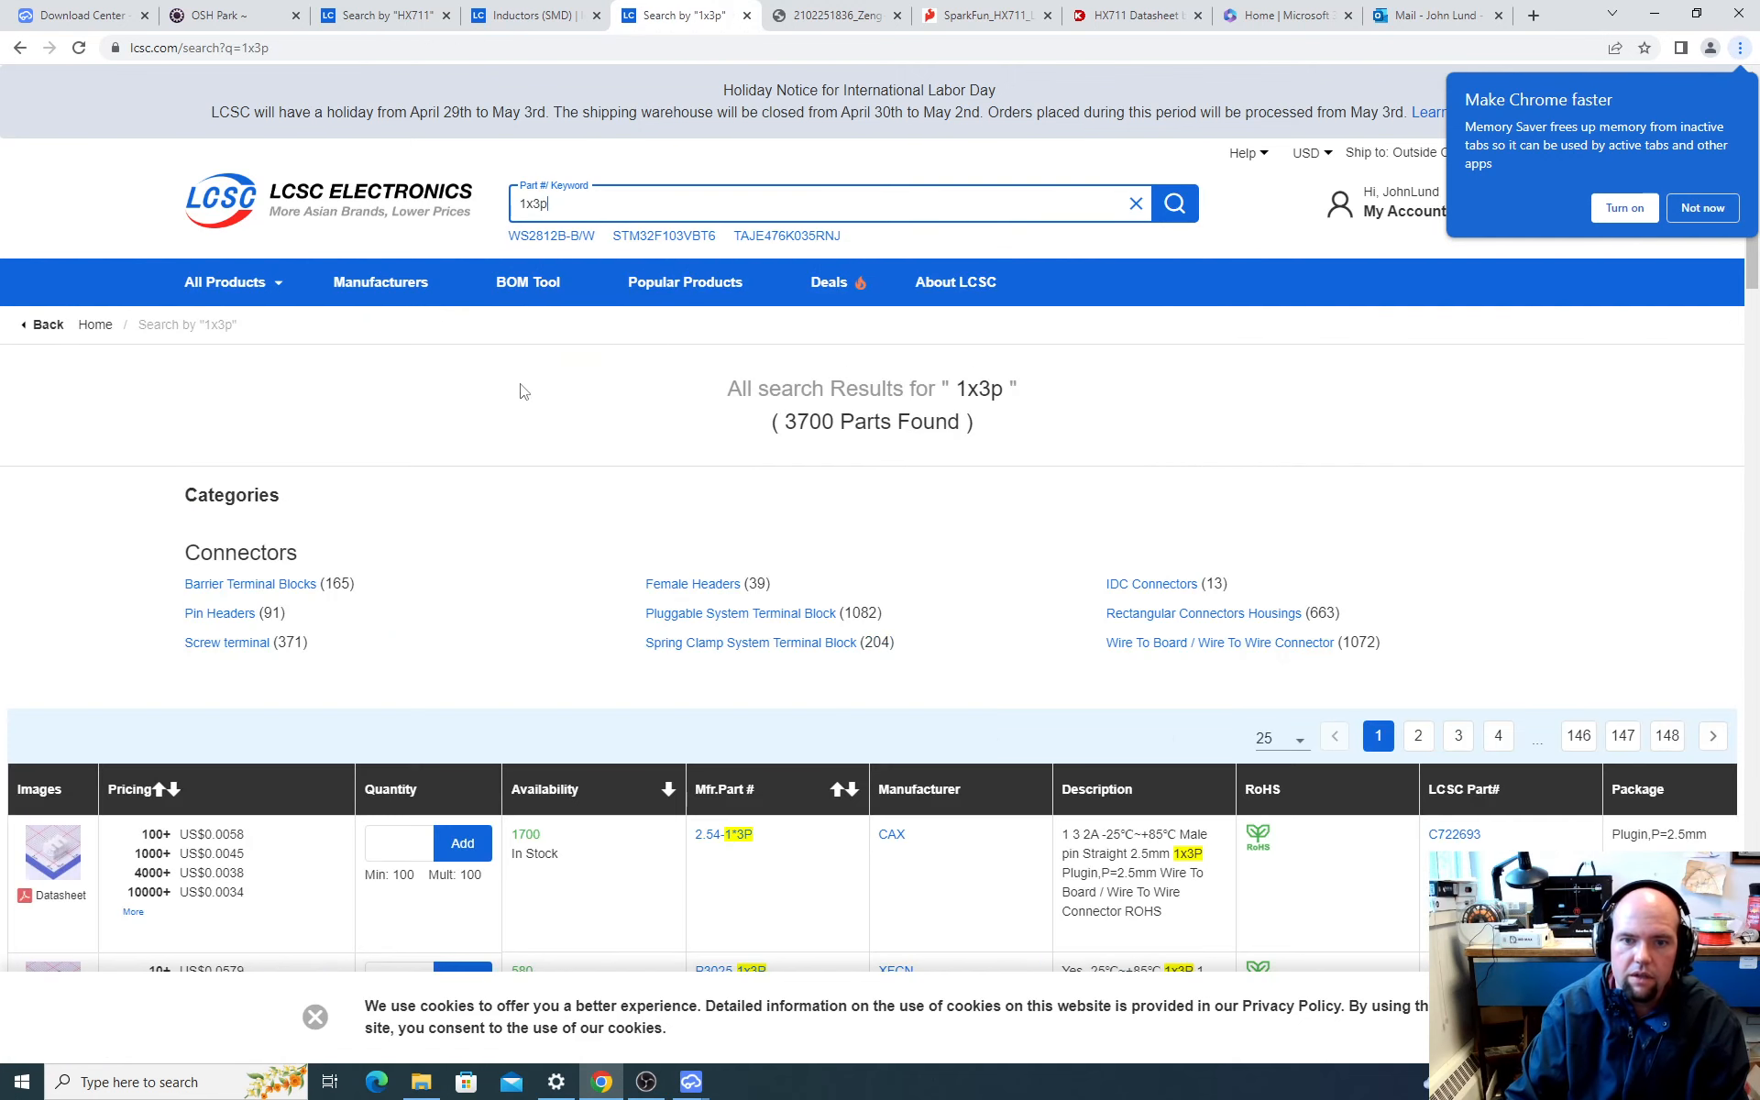
{"action": "left_click", "coordinate": [224, 613]}
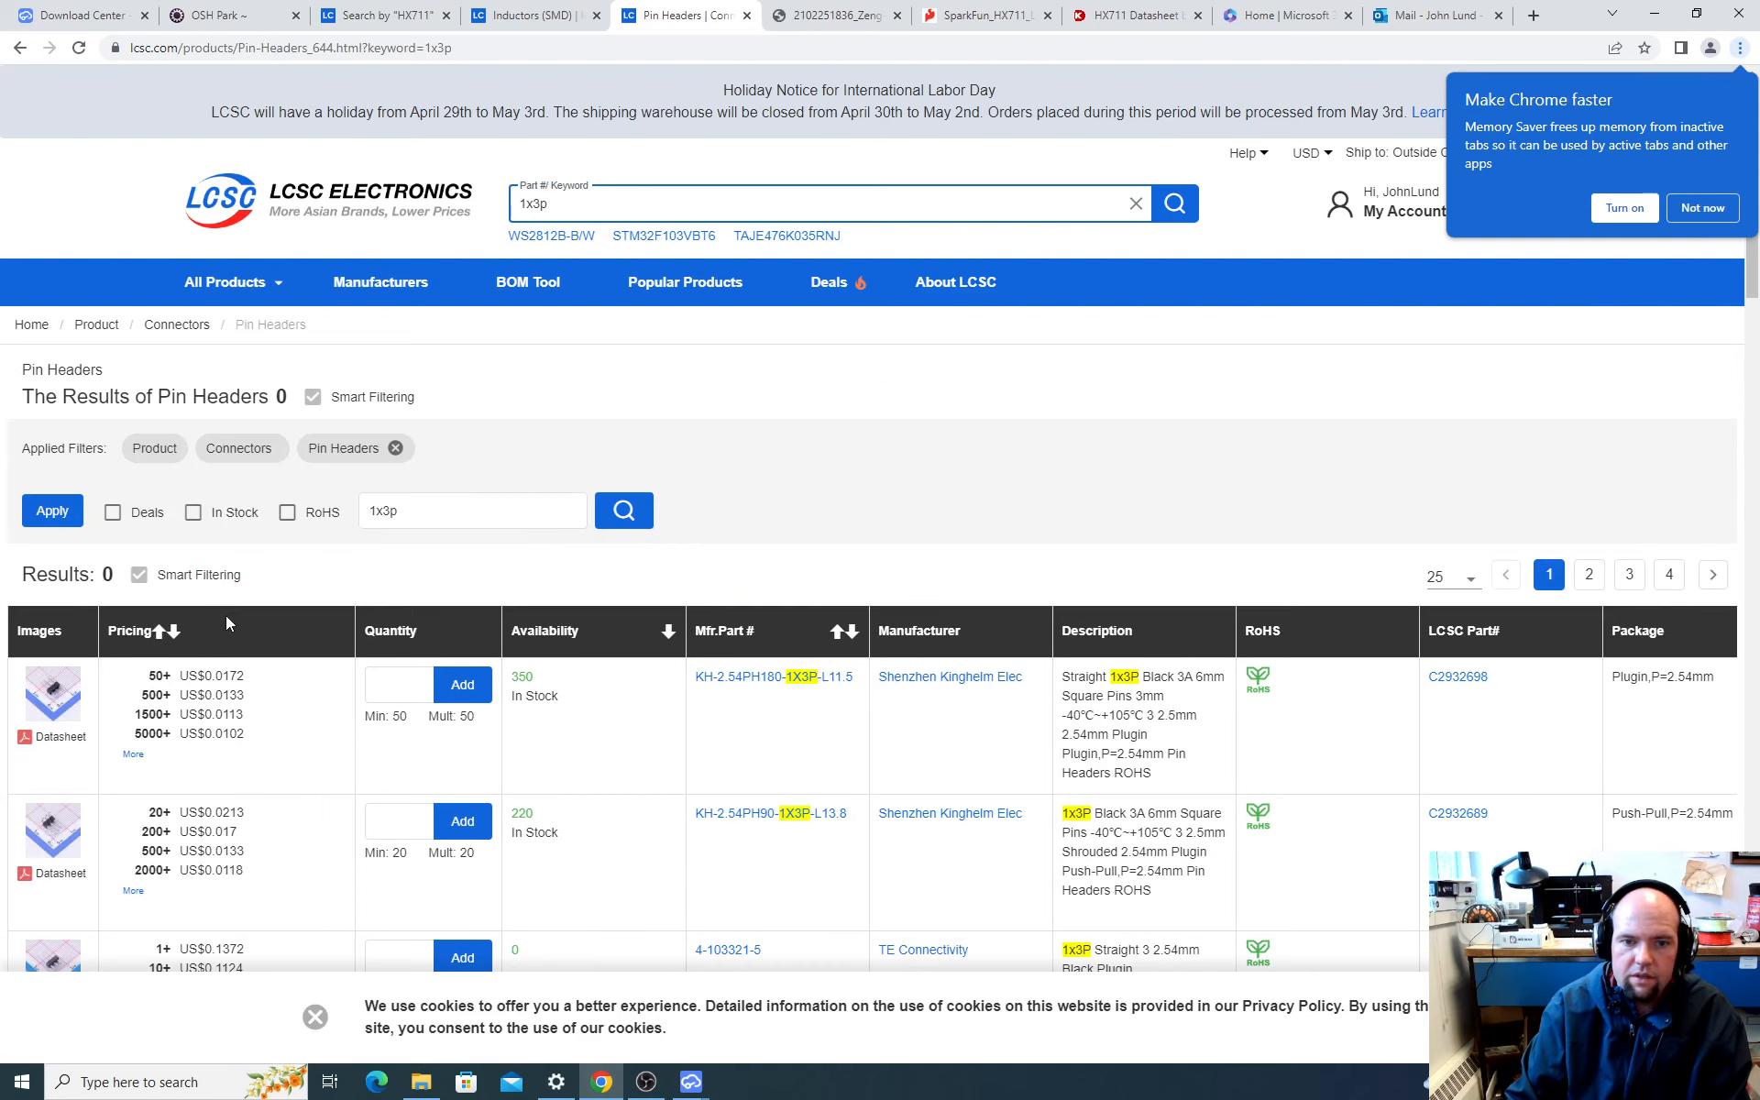
Step: Sort the 1x3P pin headers by highest availability and copy the LCSC part number C49257 of the 2.54mm BOOMELE header
{"action": "scroll", "coordinate": [196, 917], "scroll_direction": "down", "scroll_amount": 1}
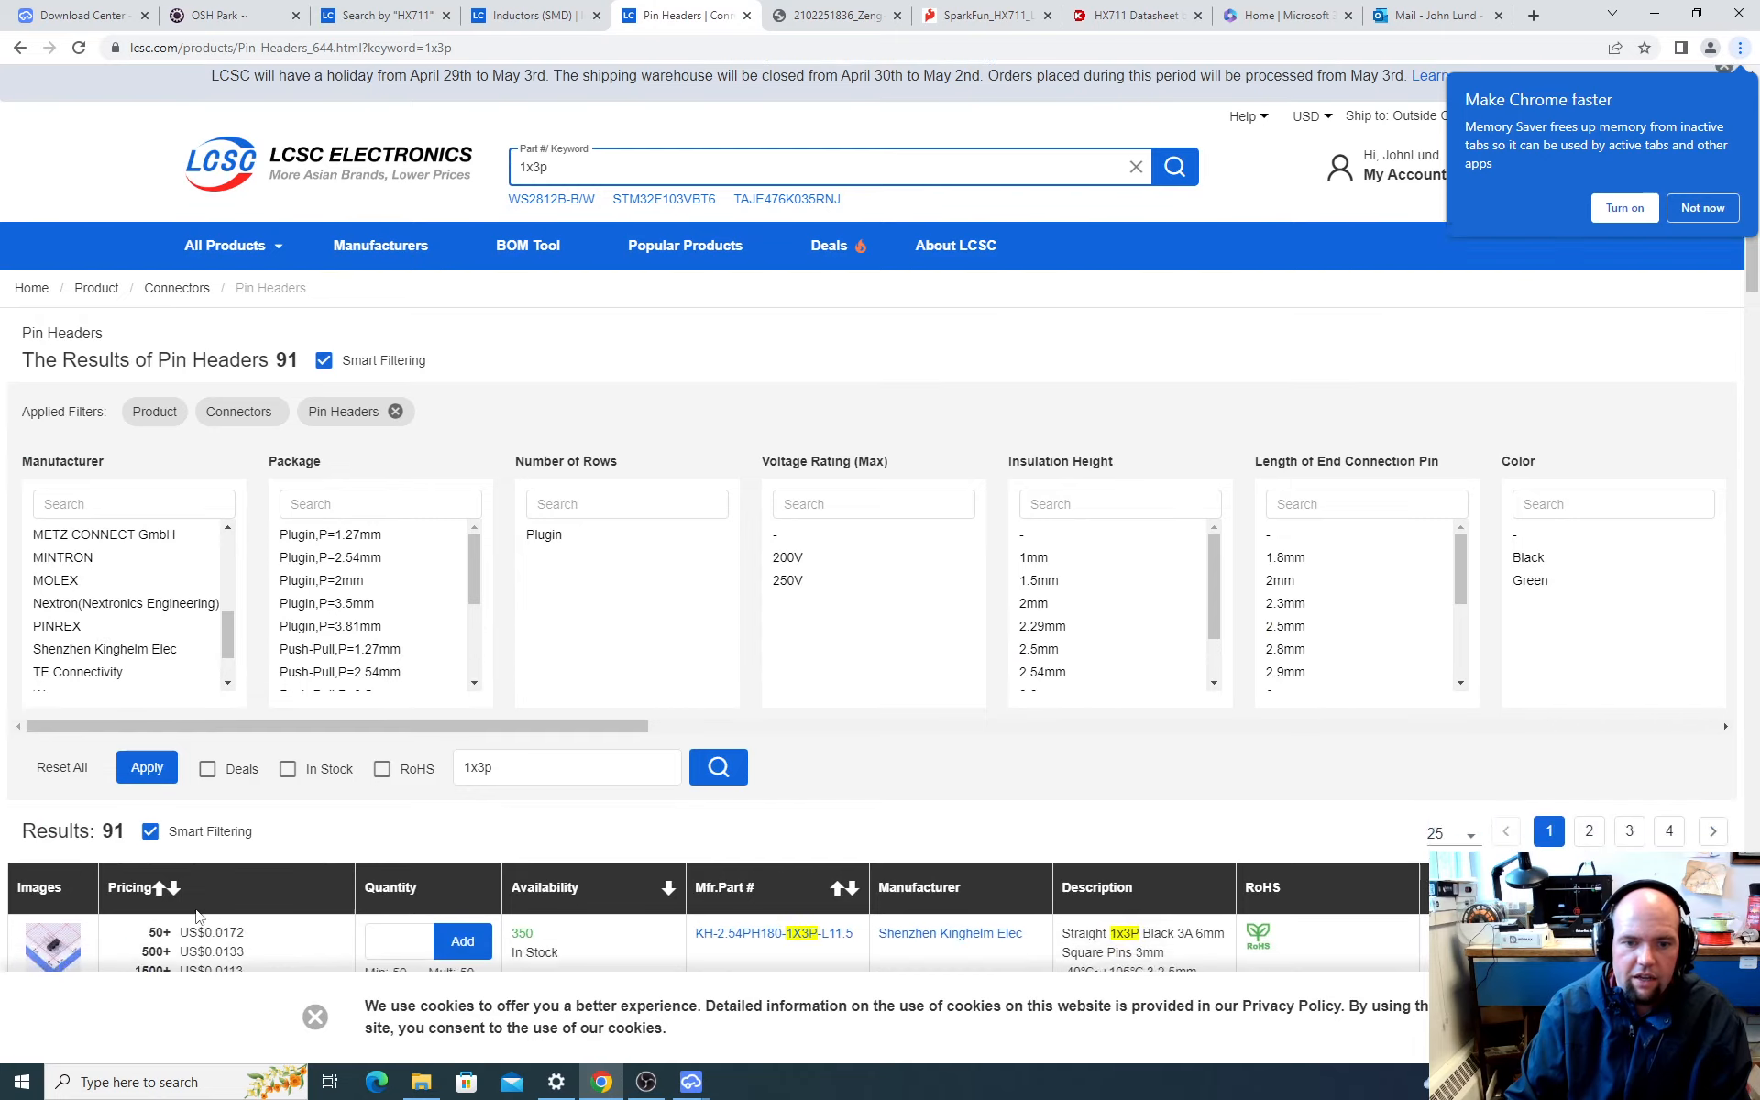
{"action": "scroll", "coordinate": [196, 917], "scroll_direction": "down", "scroll_amount": 3}
{"action": "mouse_move", "coordinate": [44, 709]}
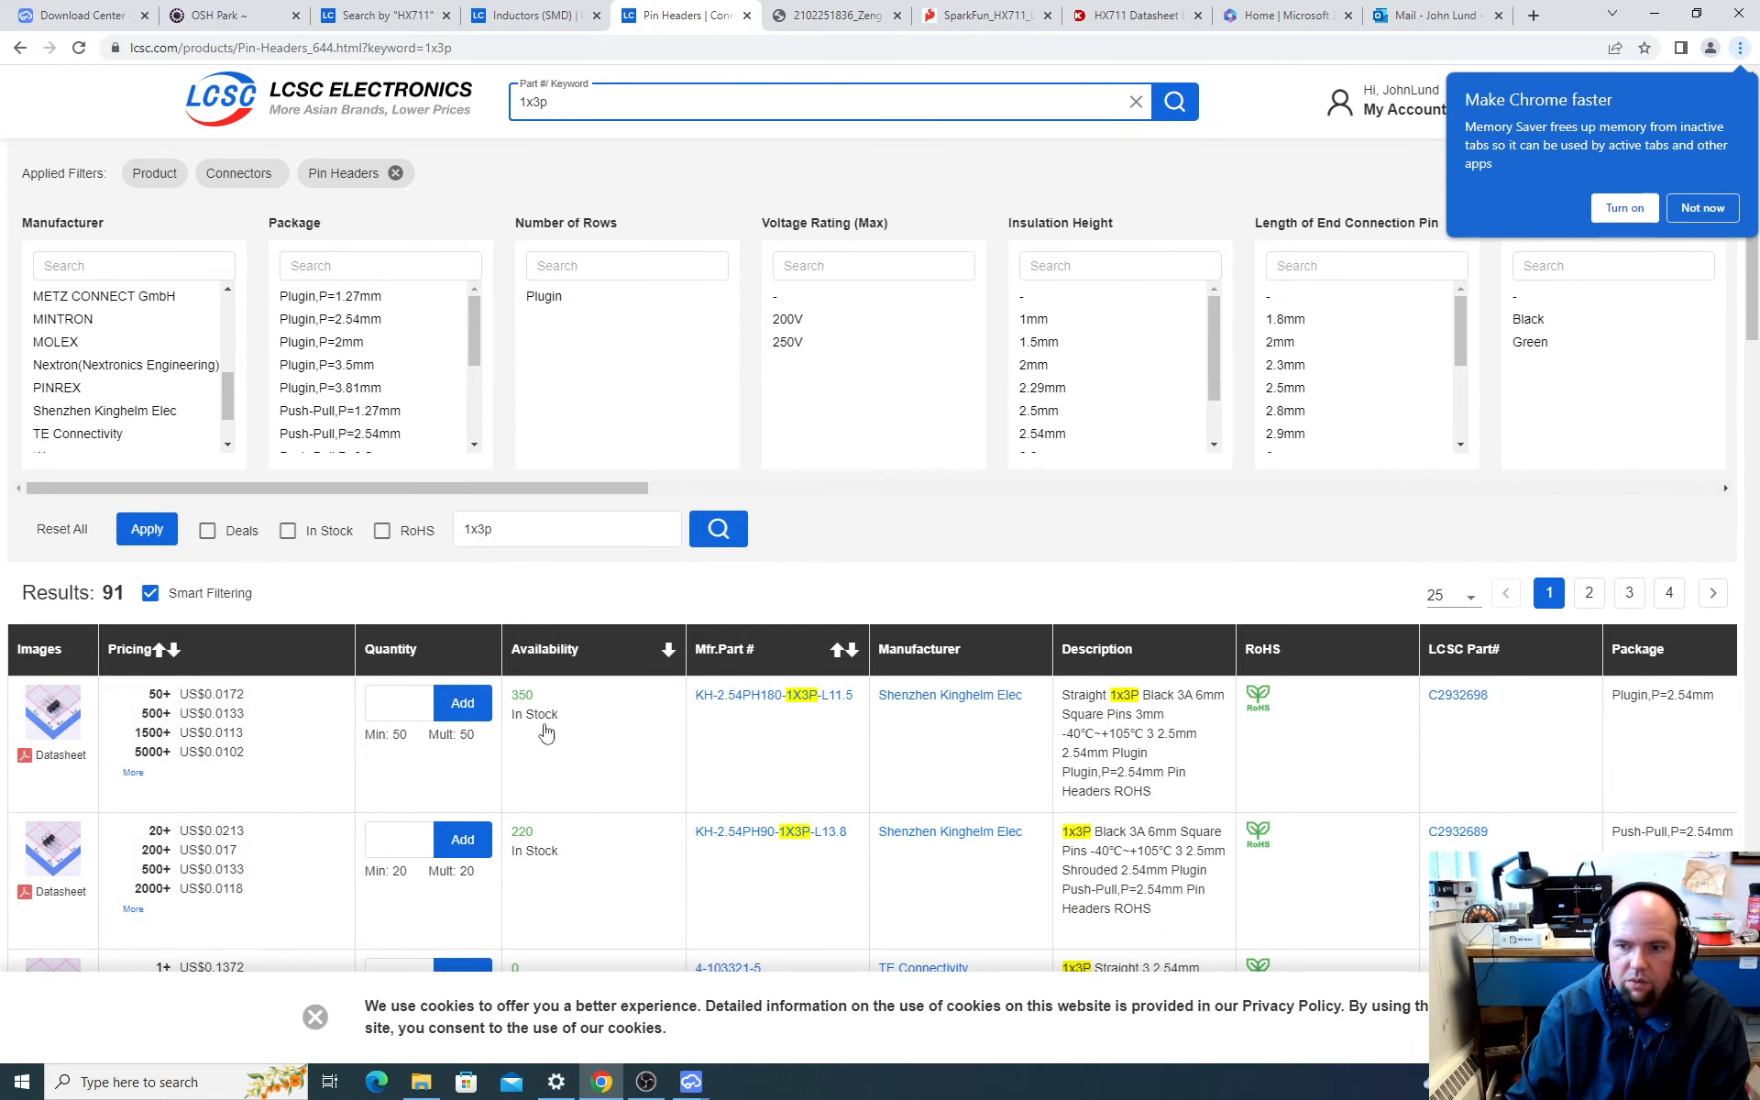
{"action": "left_click_drag", "start_coordinate": [1495, 703], "coordinate": [1428, 698]}
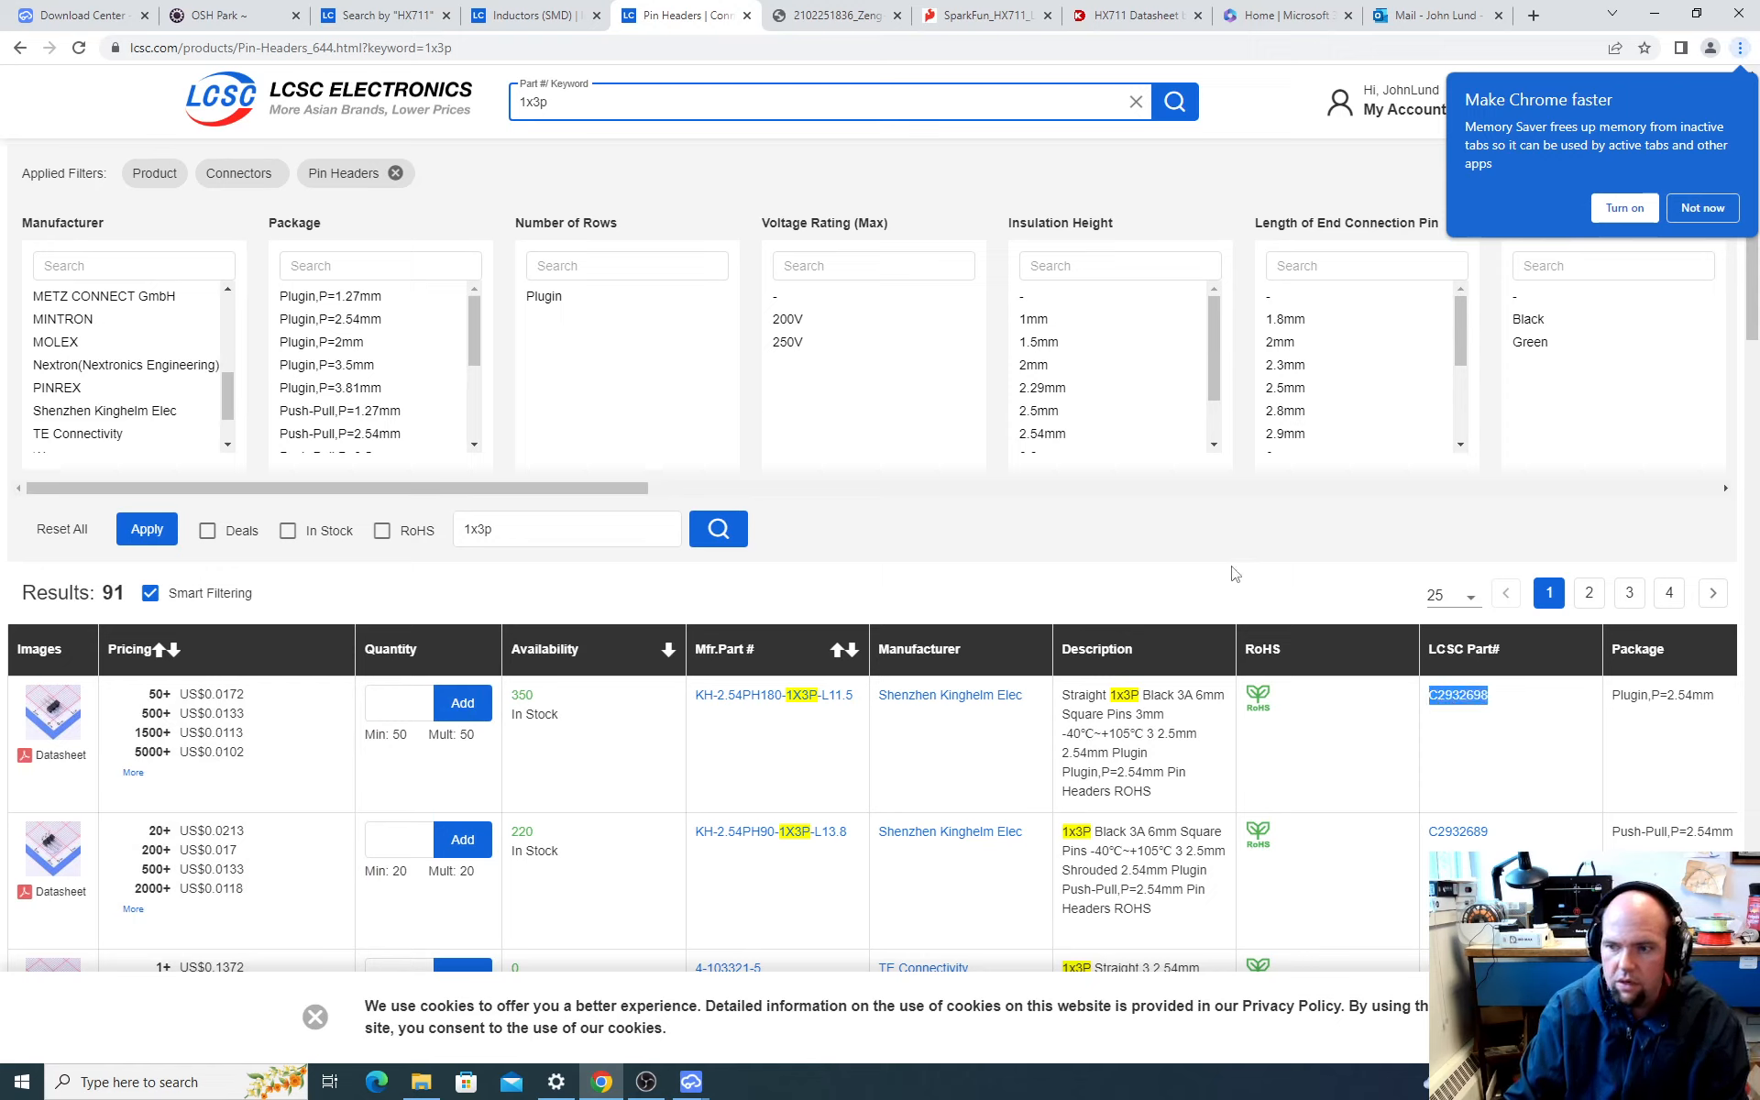
{"action": "left_click", "coordinate": [661, 664]}
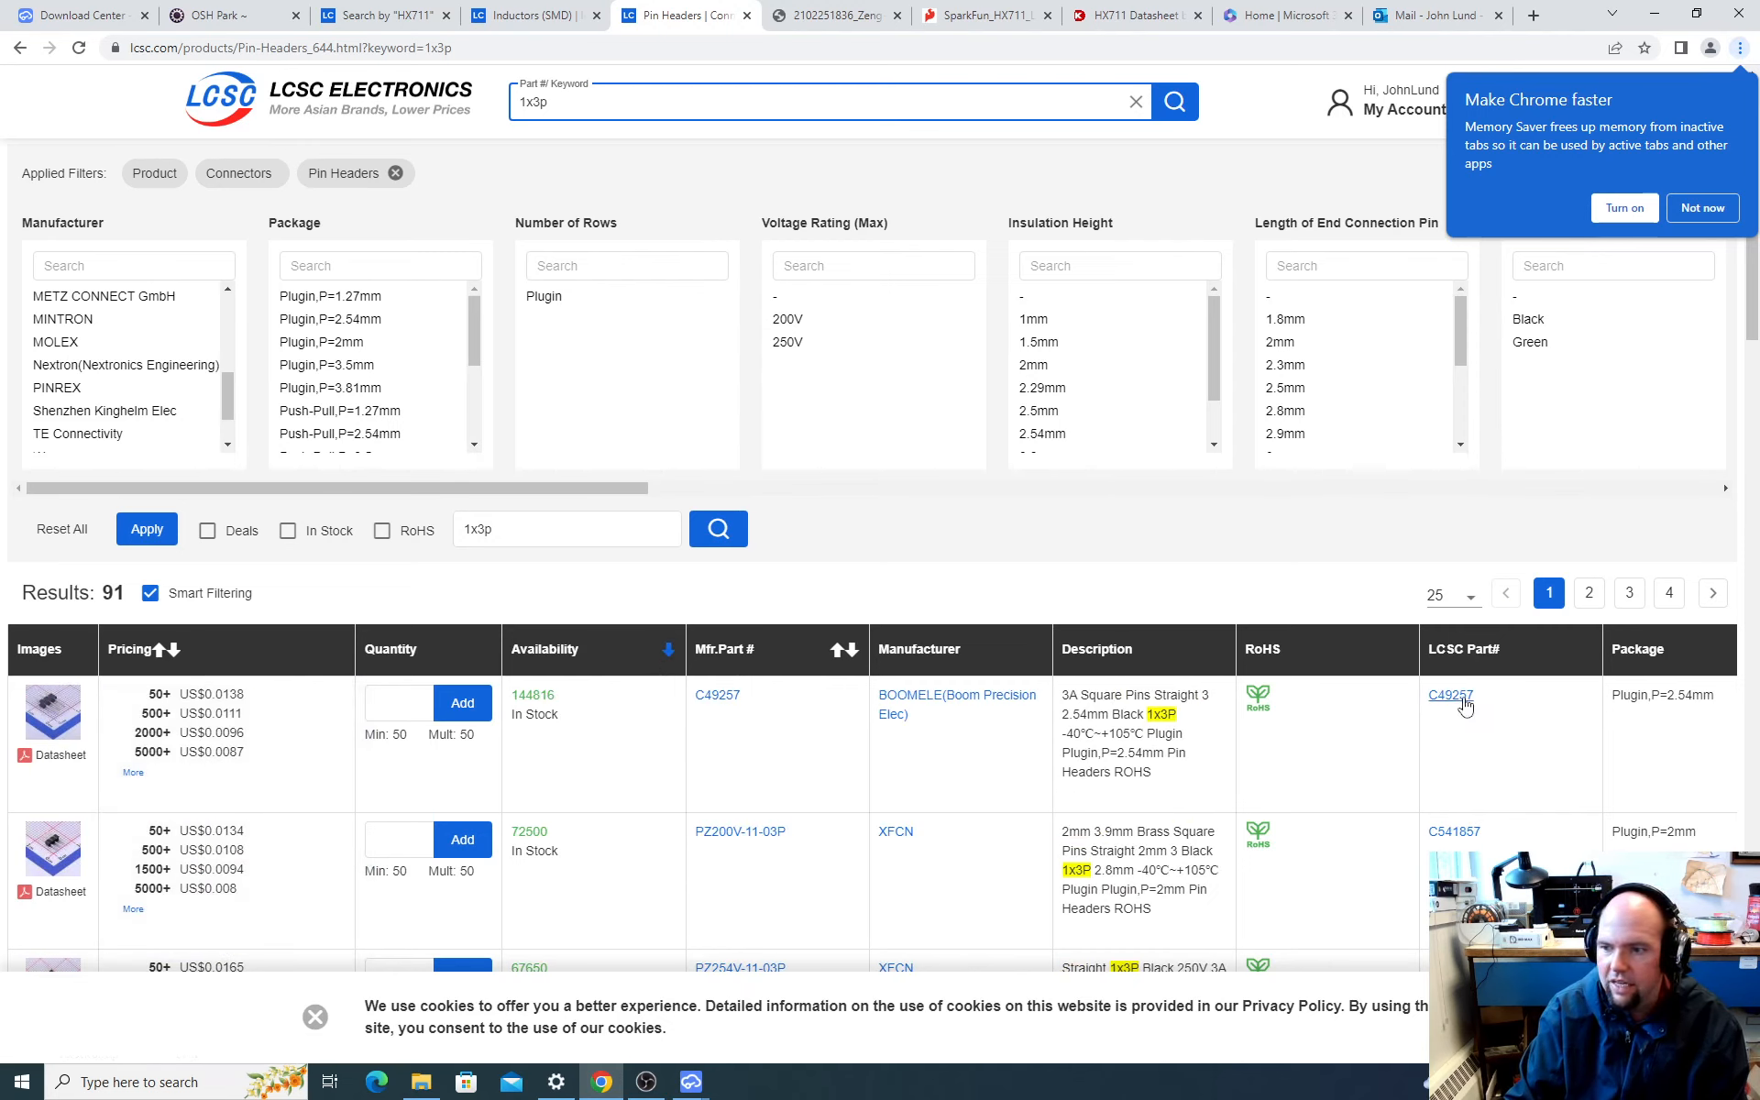
{"action": "left_click_drag", "start_coordinate": [1478, 698], "coordinate": [1433, 696]}
{"action": "key", "text": "ctrl+c"}
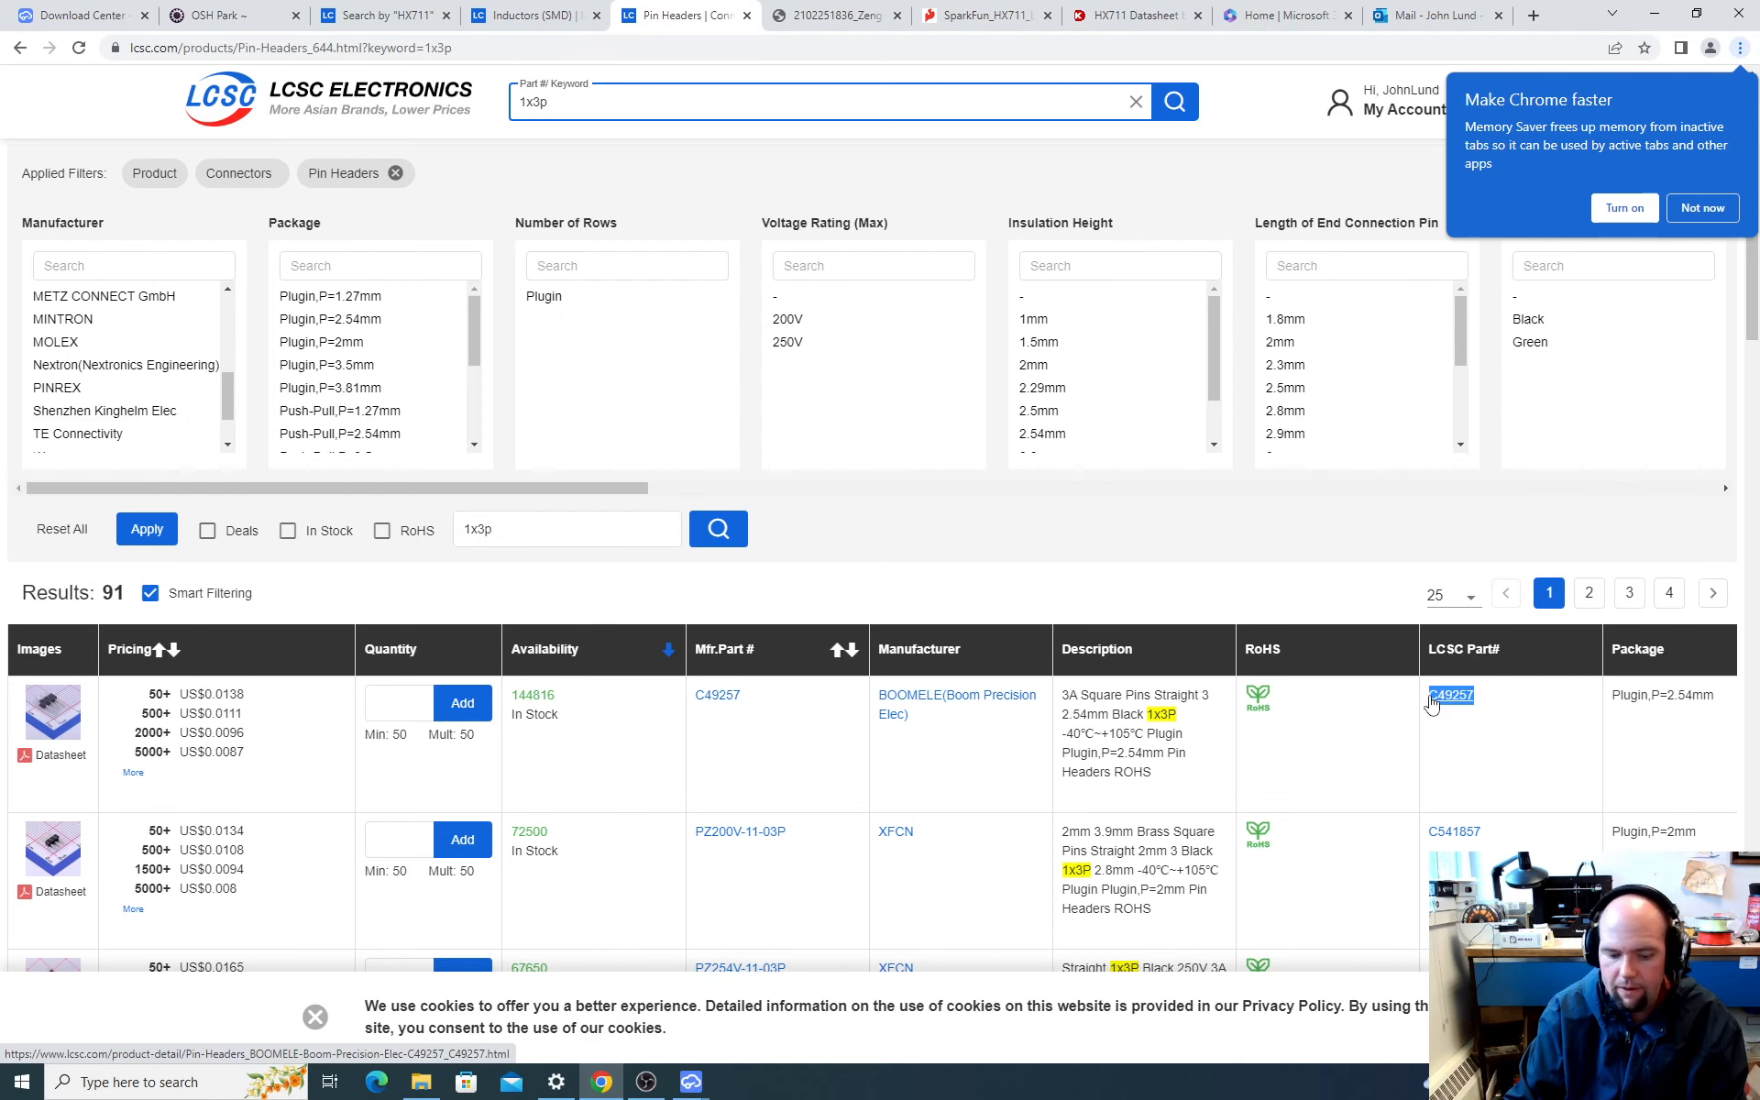
Step: Return to EasyEDA and search the component library for part C49257
{"action": "key", "text": "alt+Tab"}
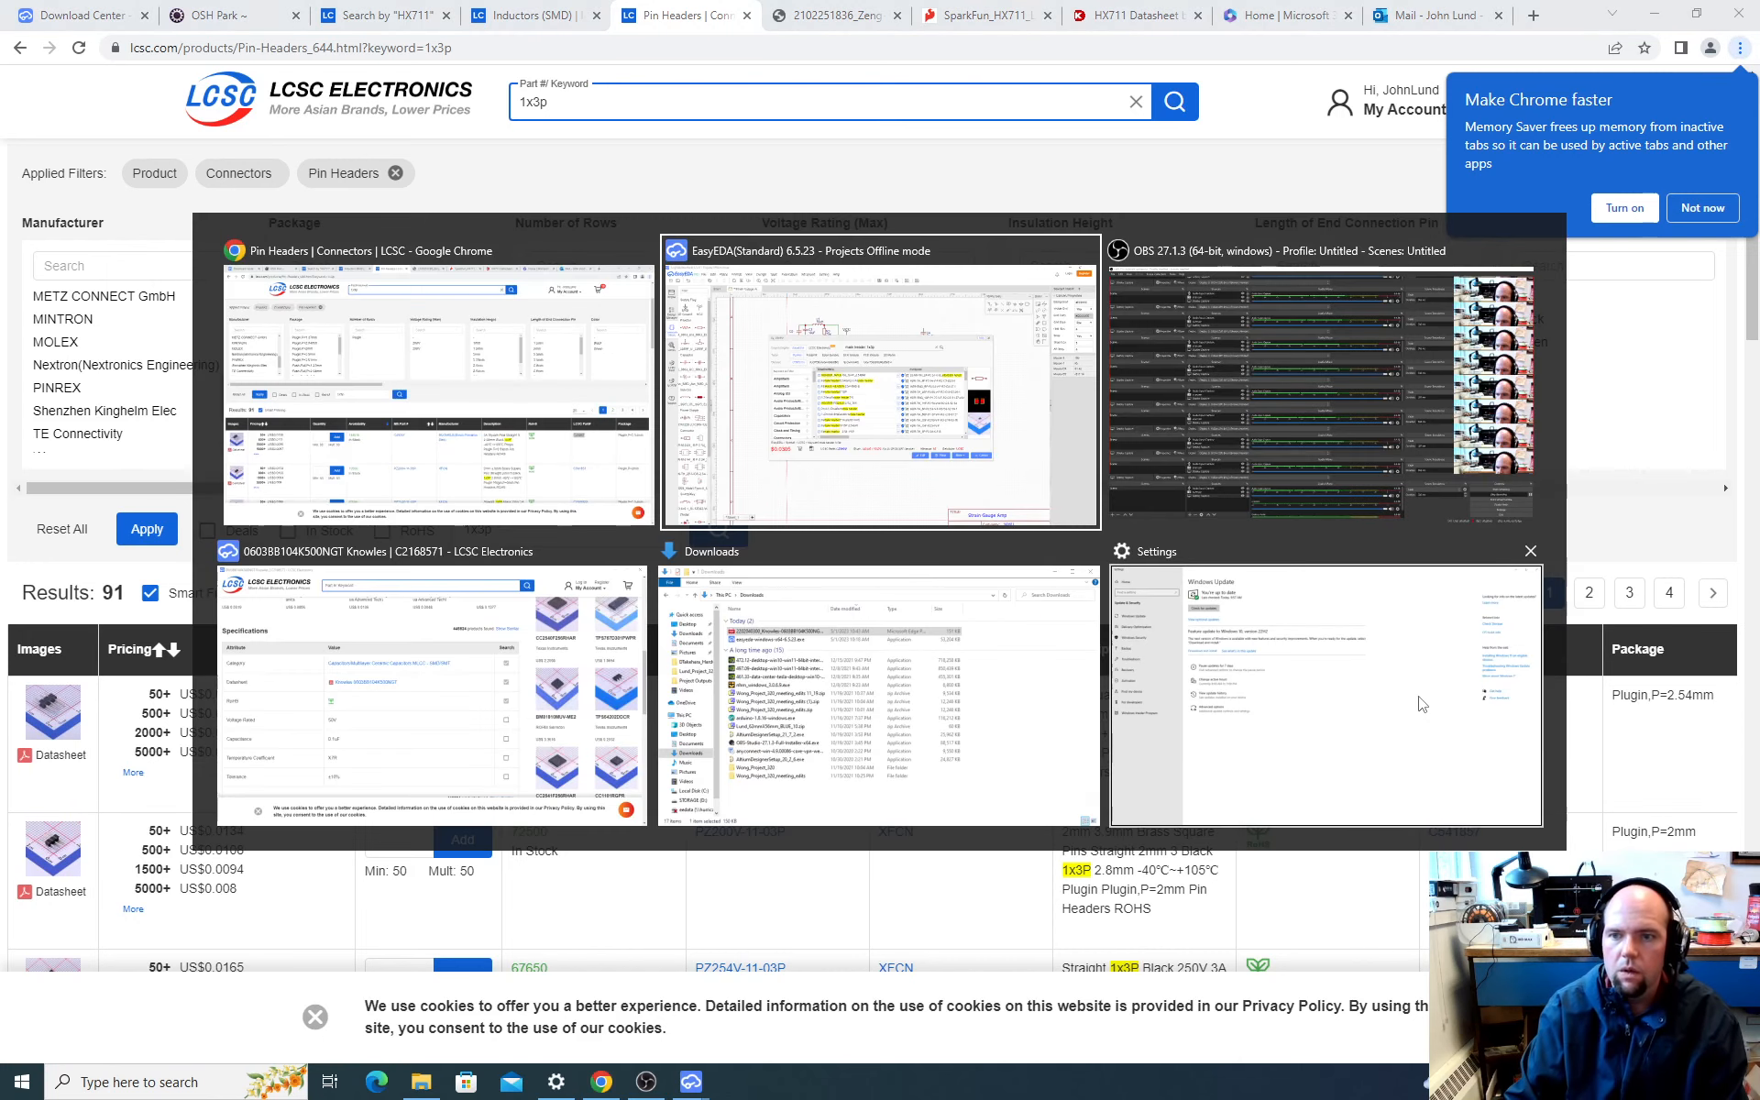
{"action": "key", "text": "ctrl+v"}
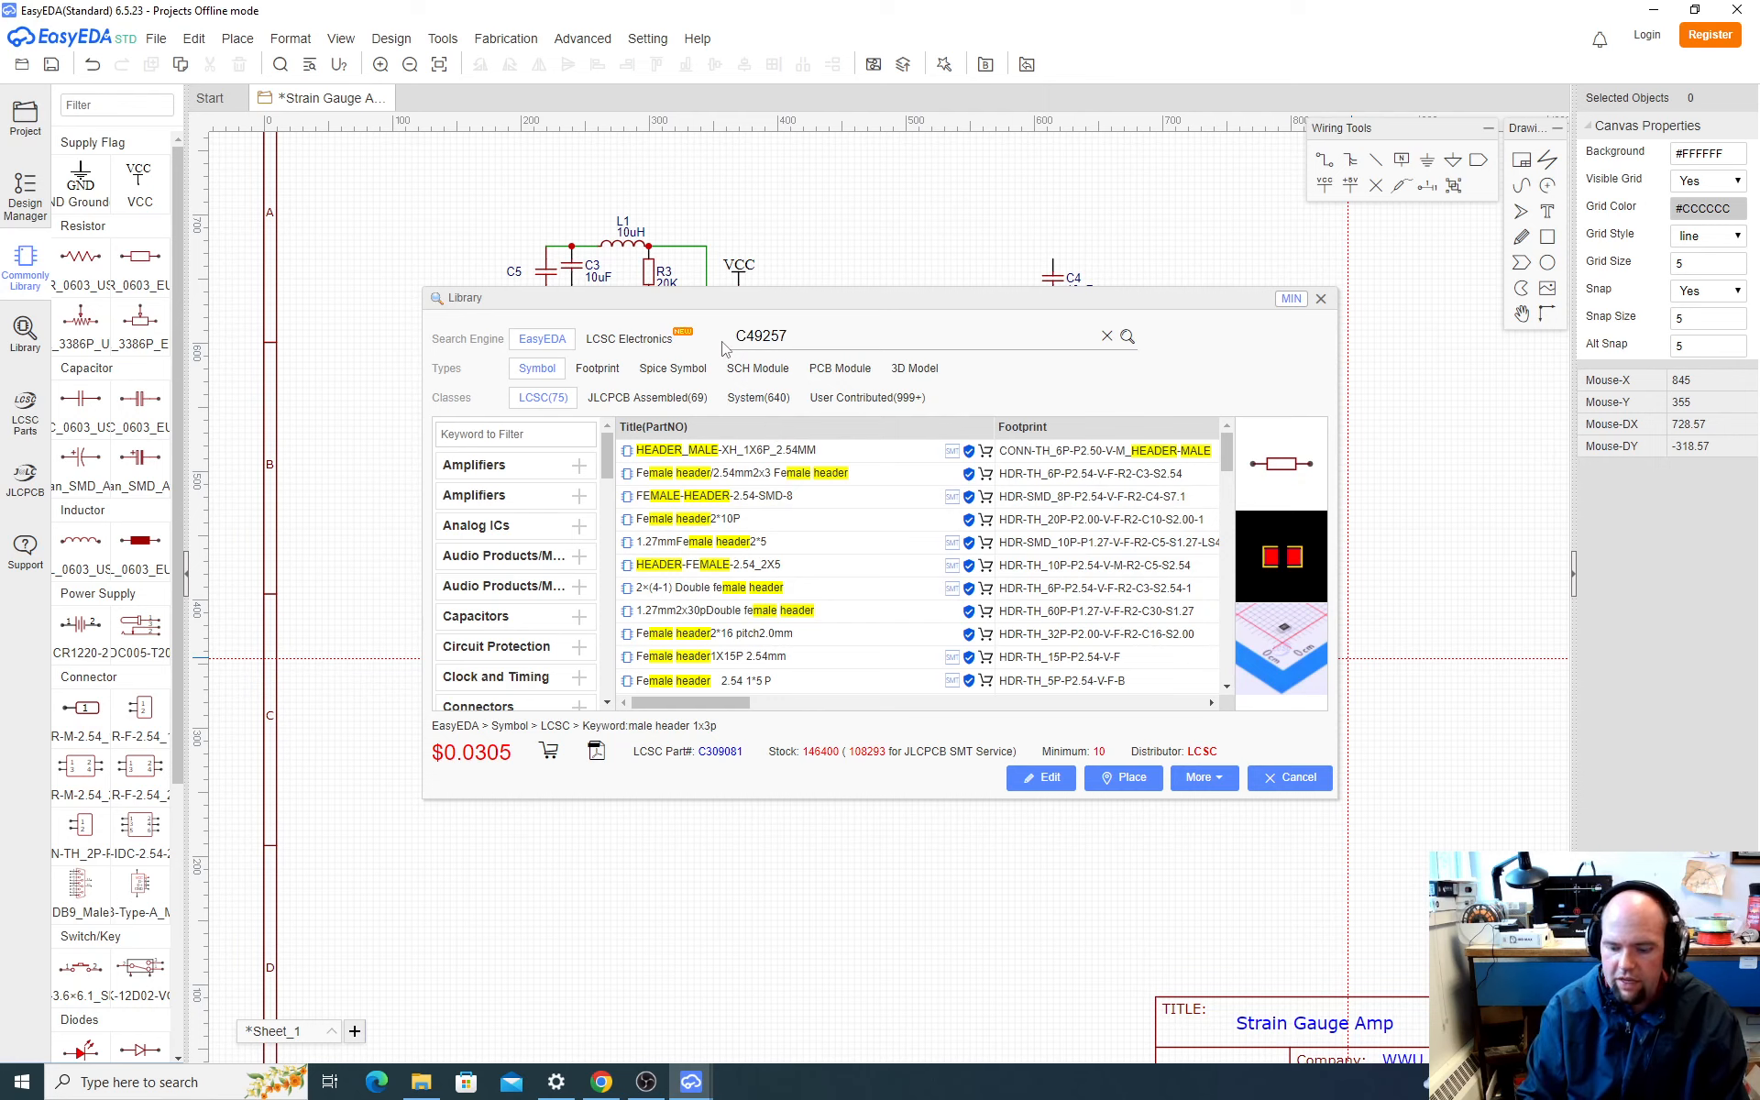
{"action": "key", "text": "Return"}
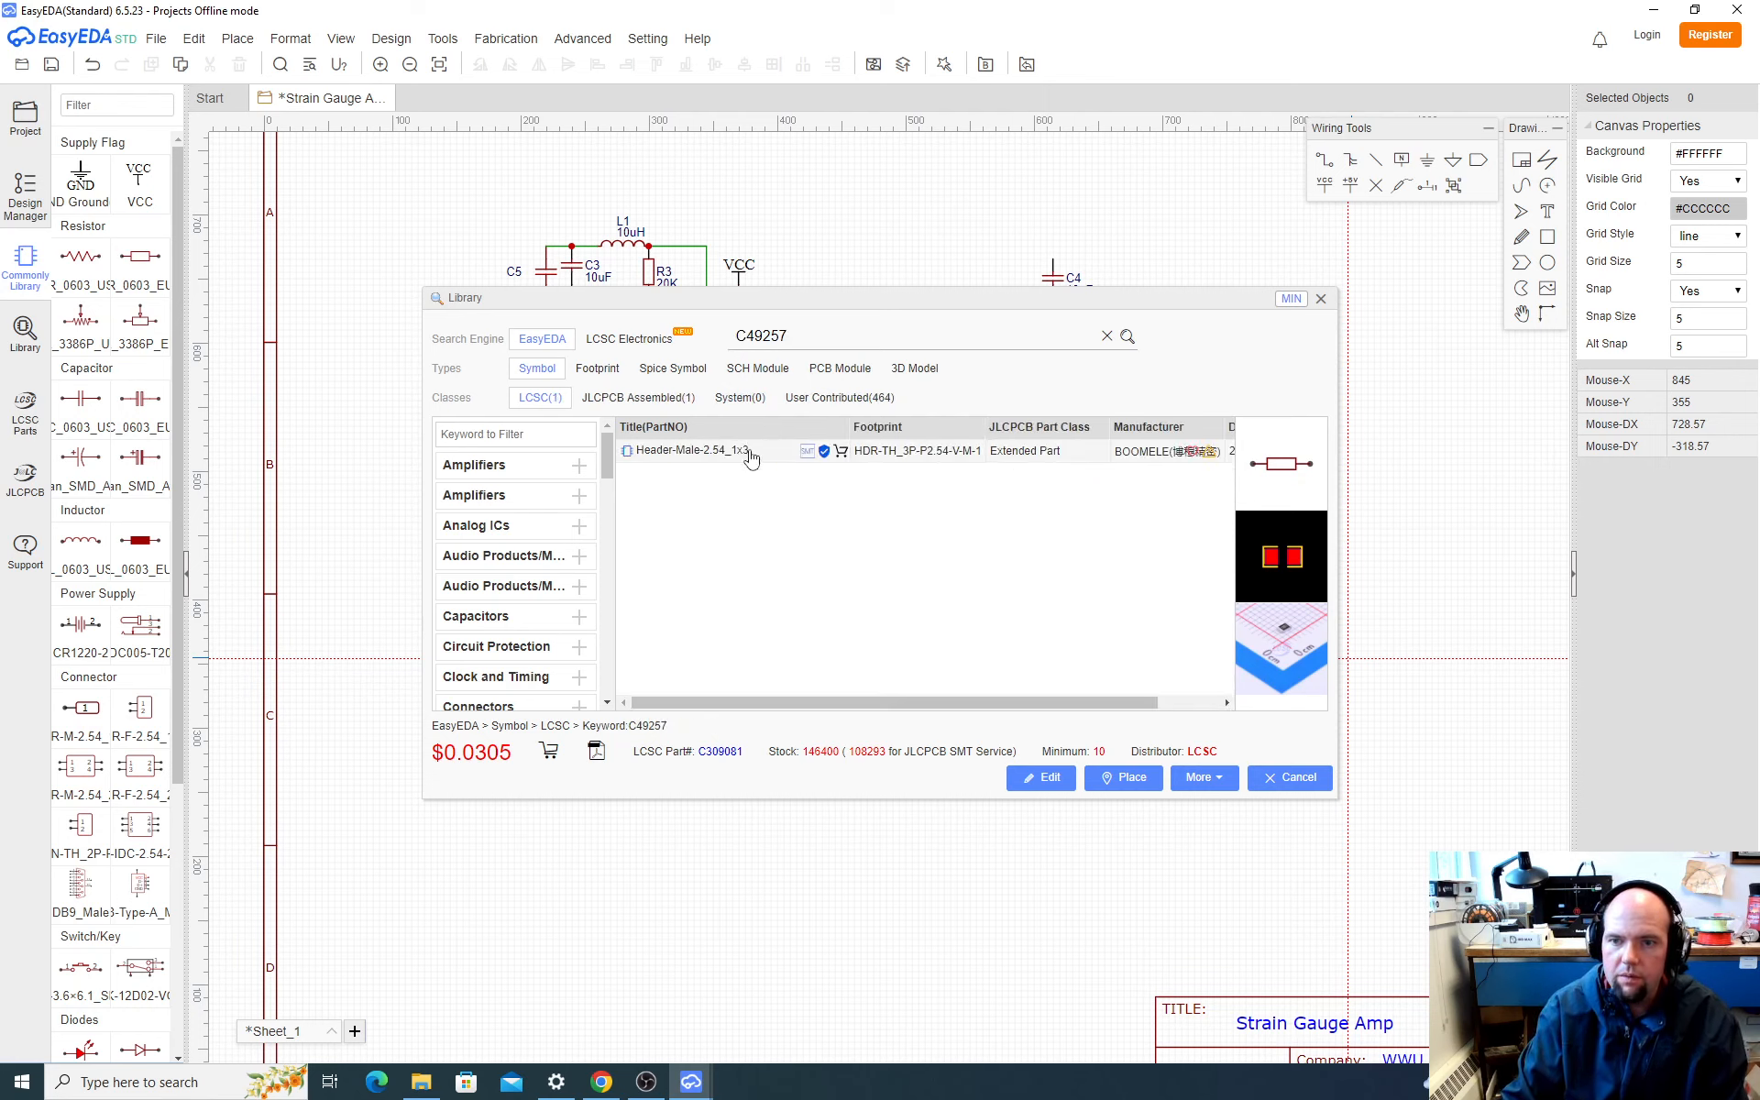
Step: Place the Header-Male-2.54_1x3 symbol left of C5, rotated 180° so its pins face the circuit
{"action": "left_click", "coordinate": [785, 450]}
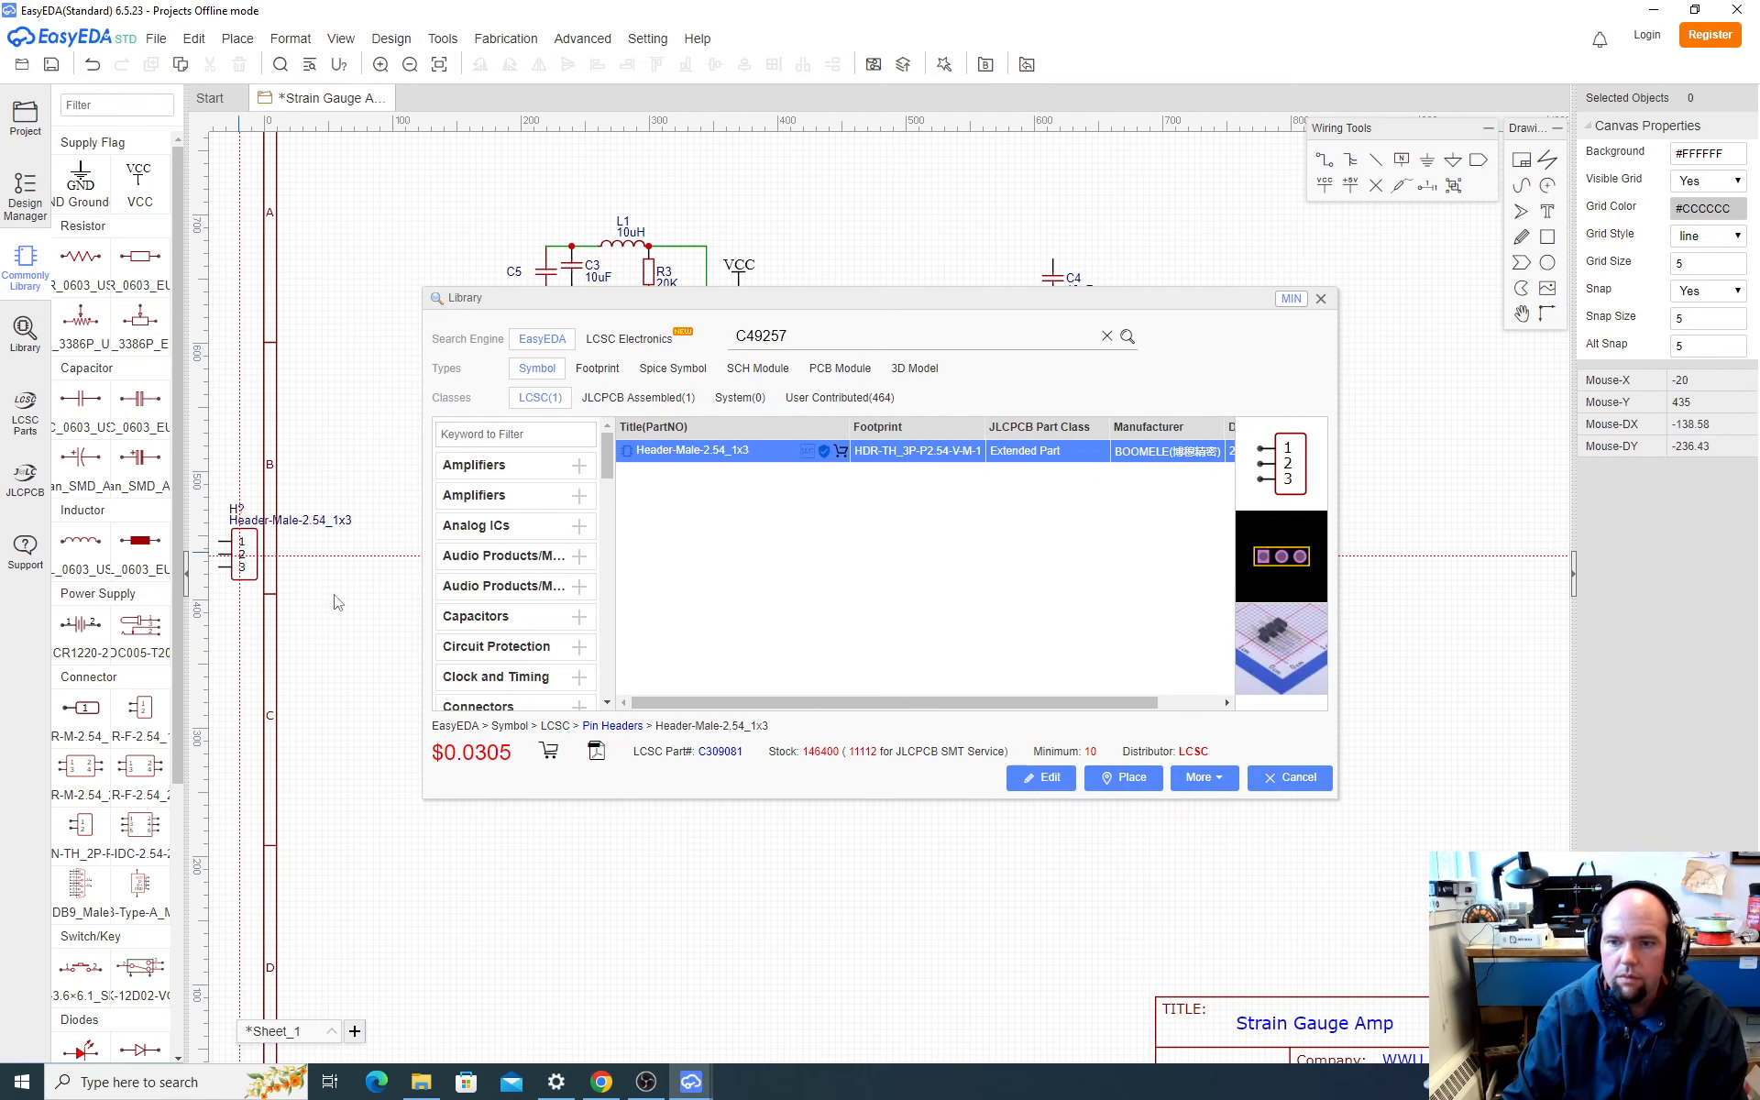
{"action": "left_click", "coordinate": [1125, 778]}
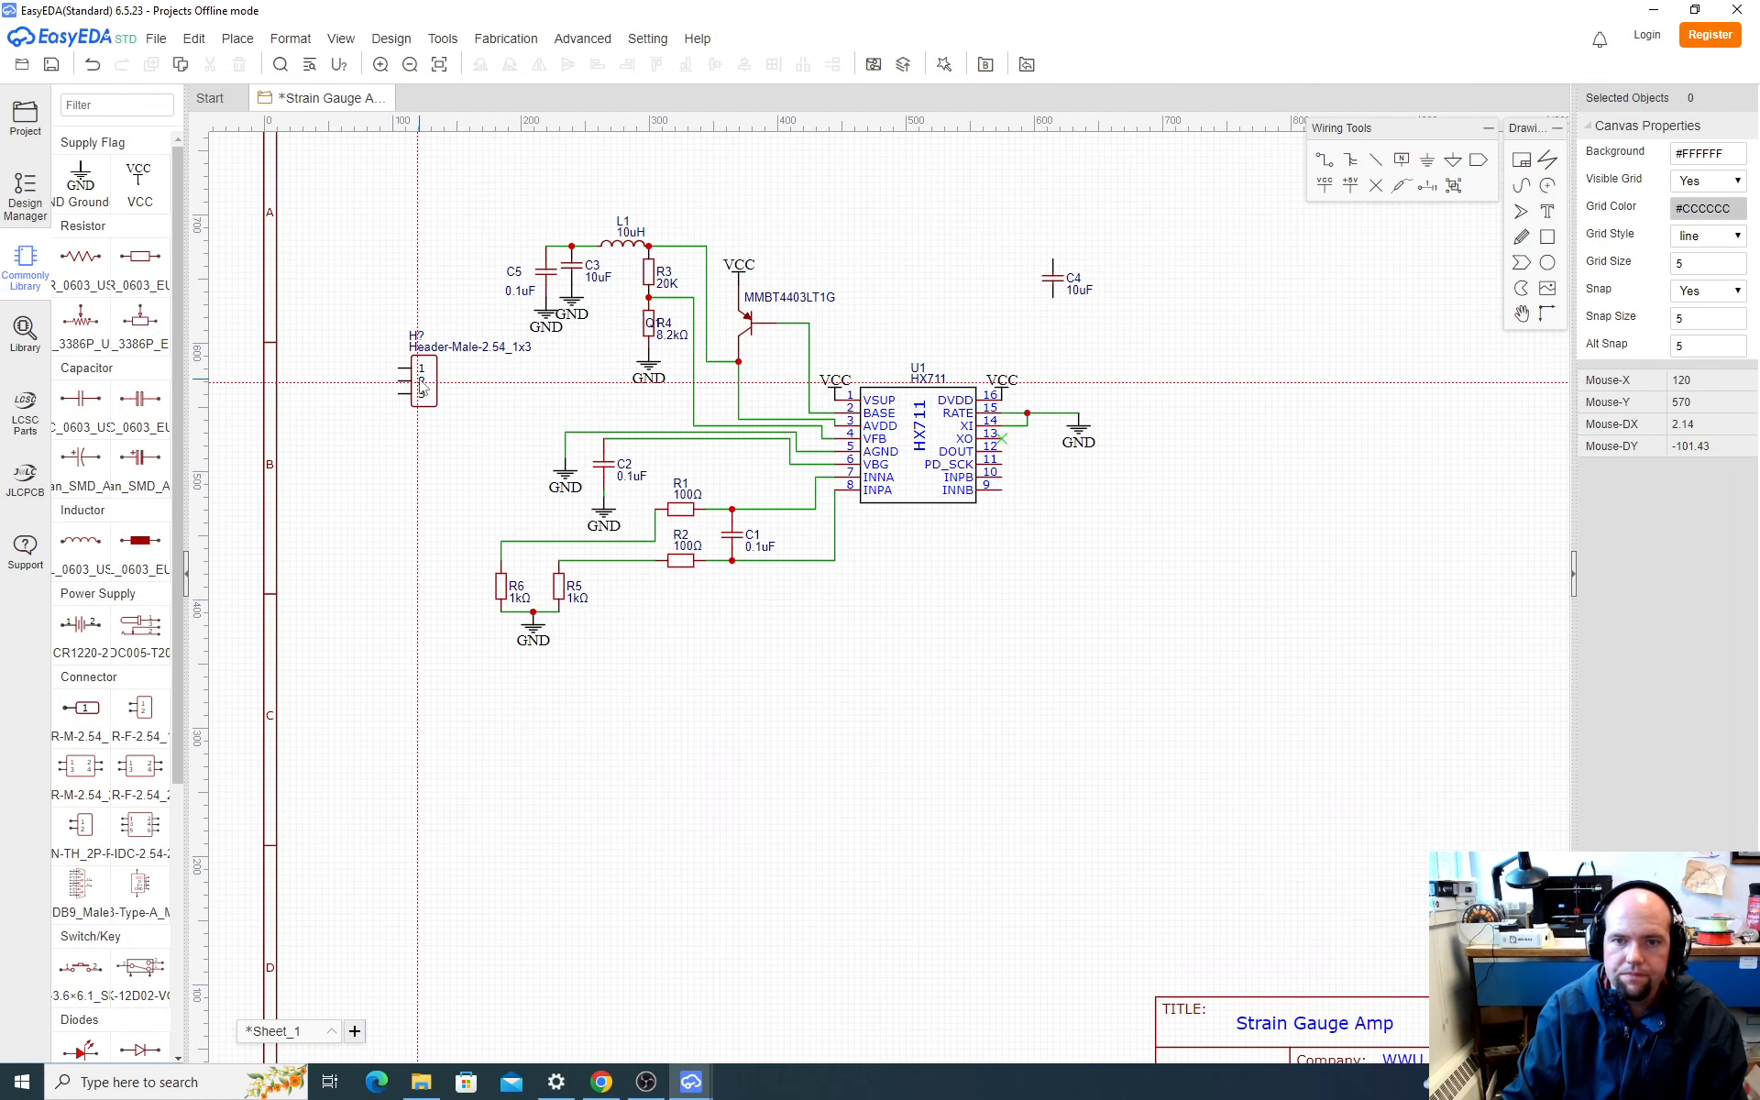
{"action": "key", "text": "space"}
{"action": "key", "text": "space"}
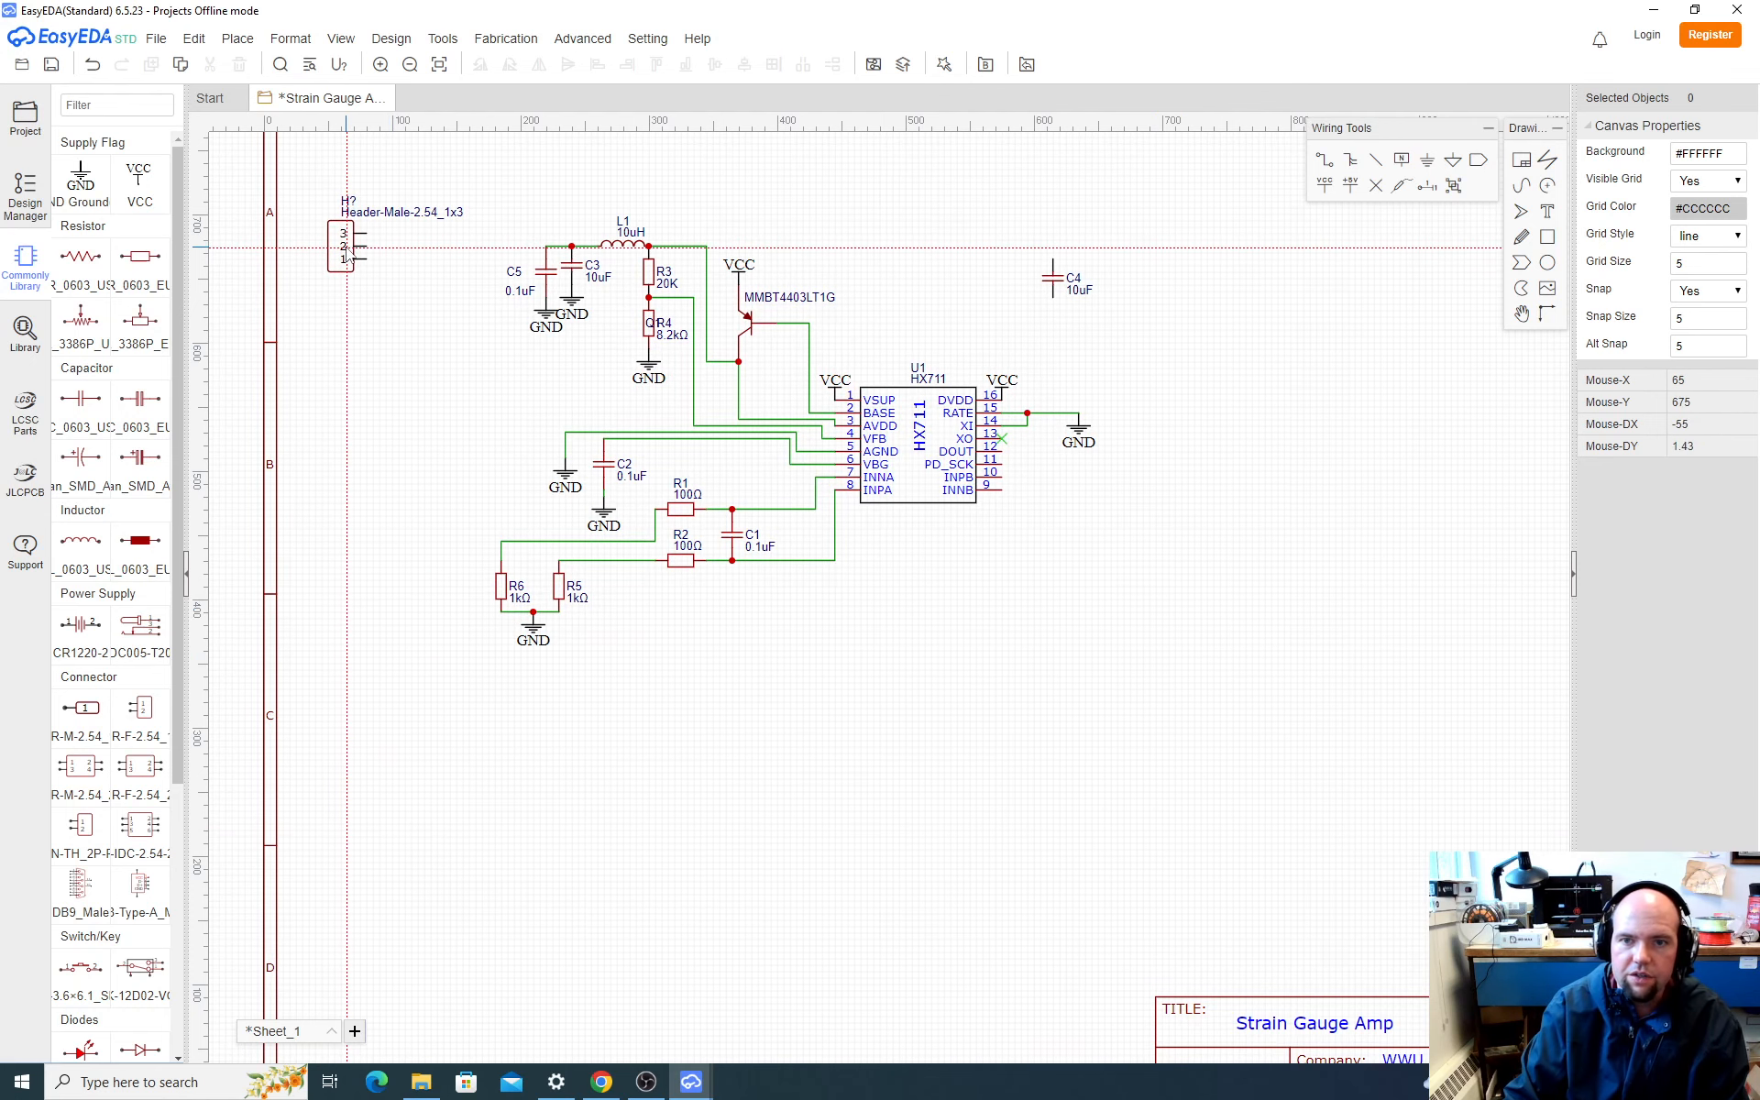
{"action": "left_click", "coordinate": [371, 266]}
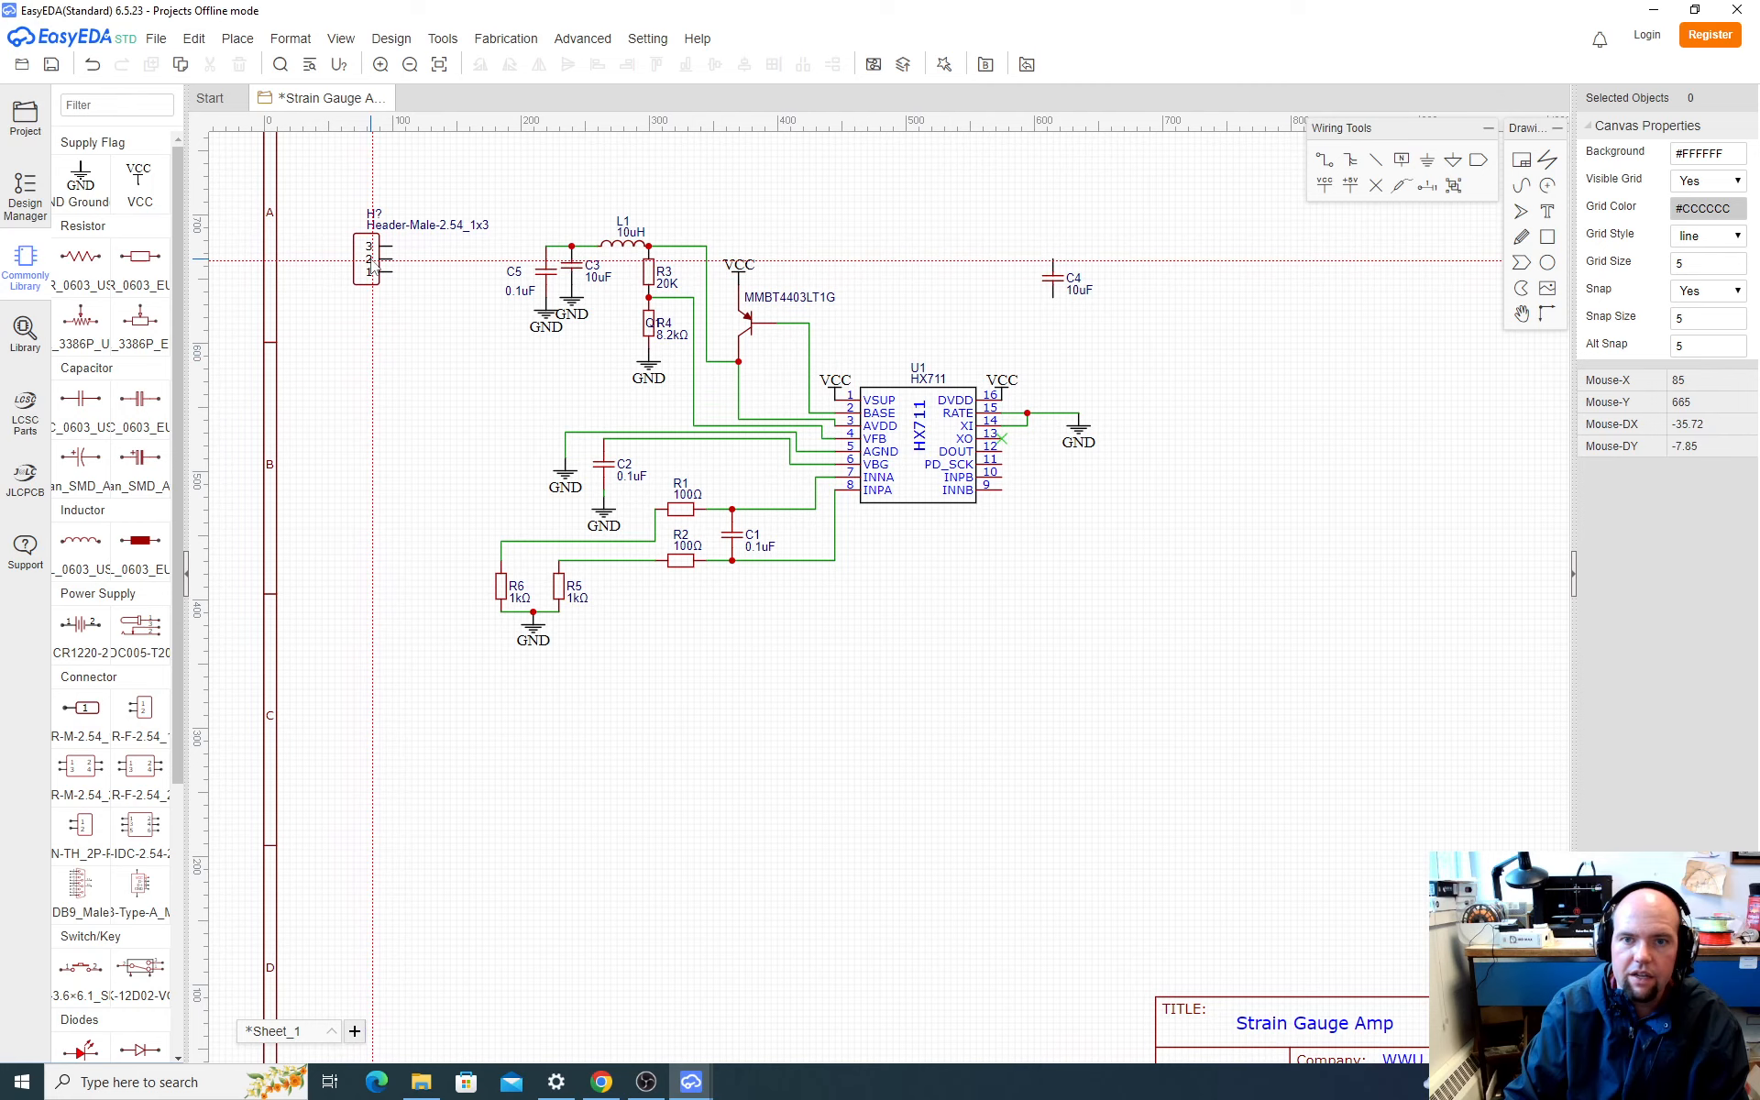
{"action": "key", "text": "Escape"}
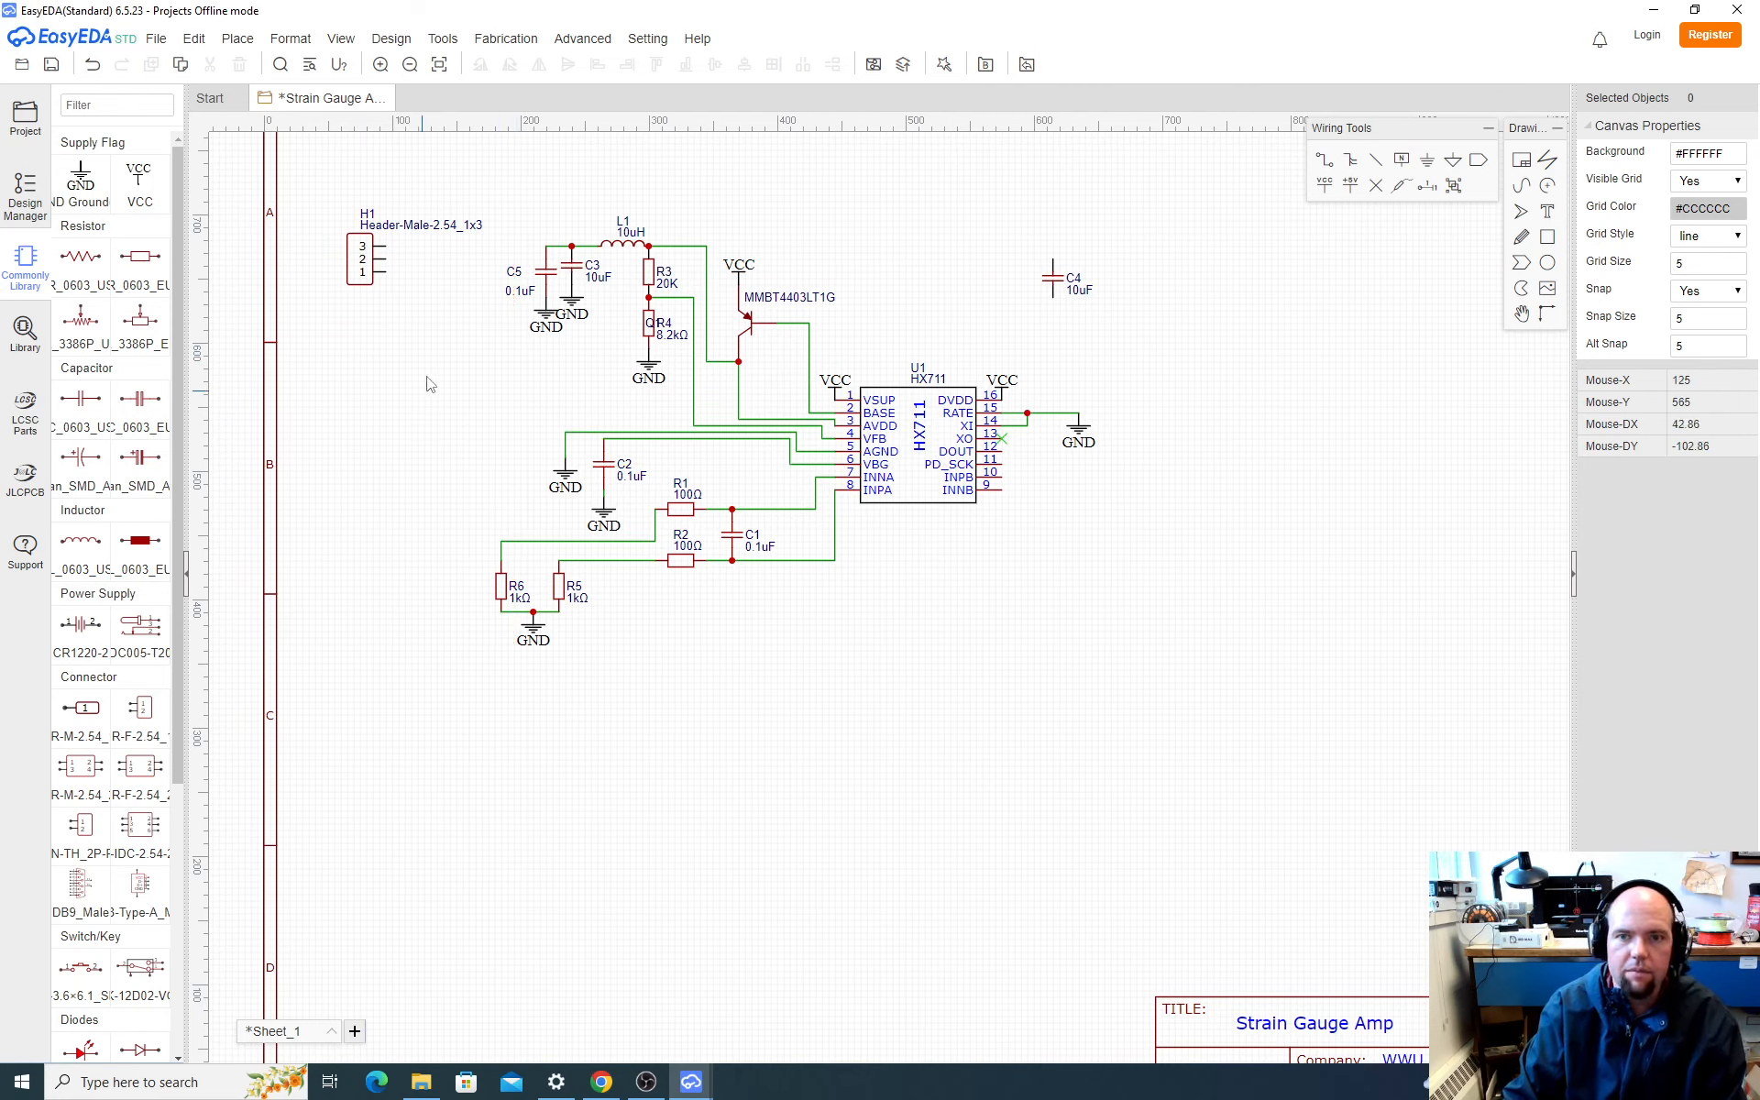
Step: Wire header H1's pin 3 to the upper end of C5 and pin 2 to the junction above R6
{"action": "left_click", "coordinate": [386, 247]}
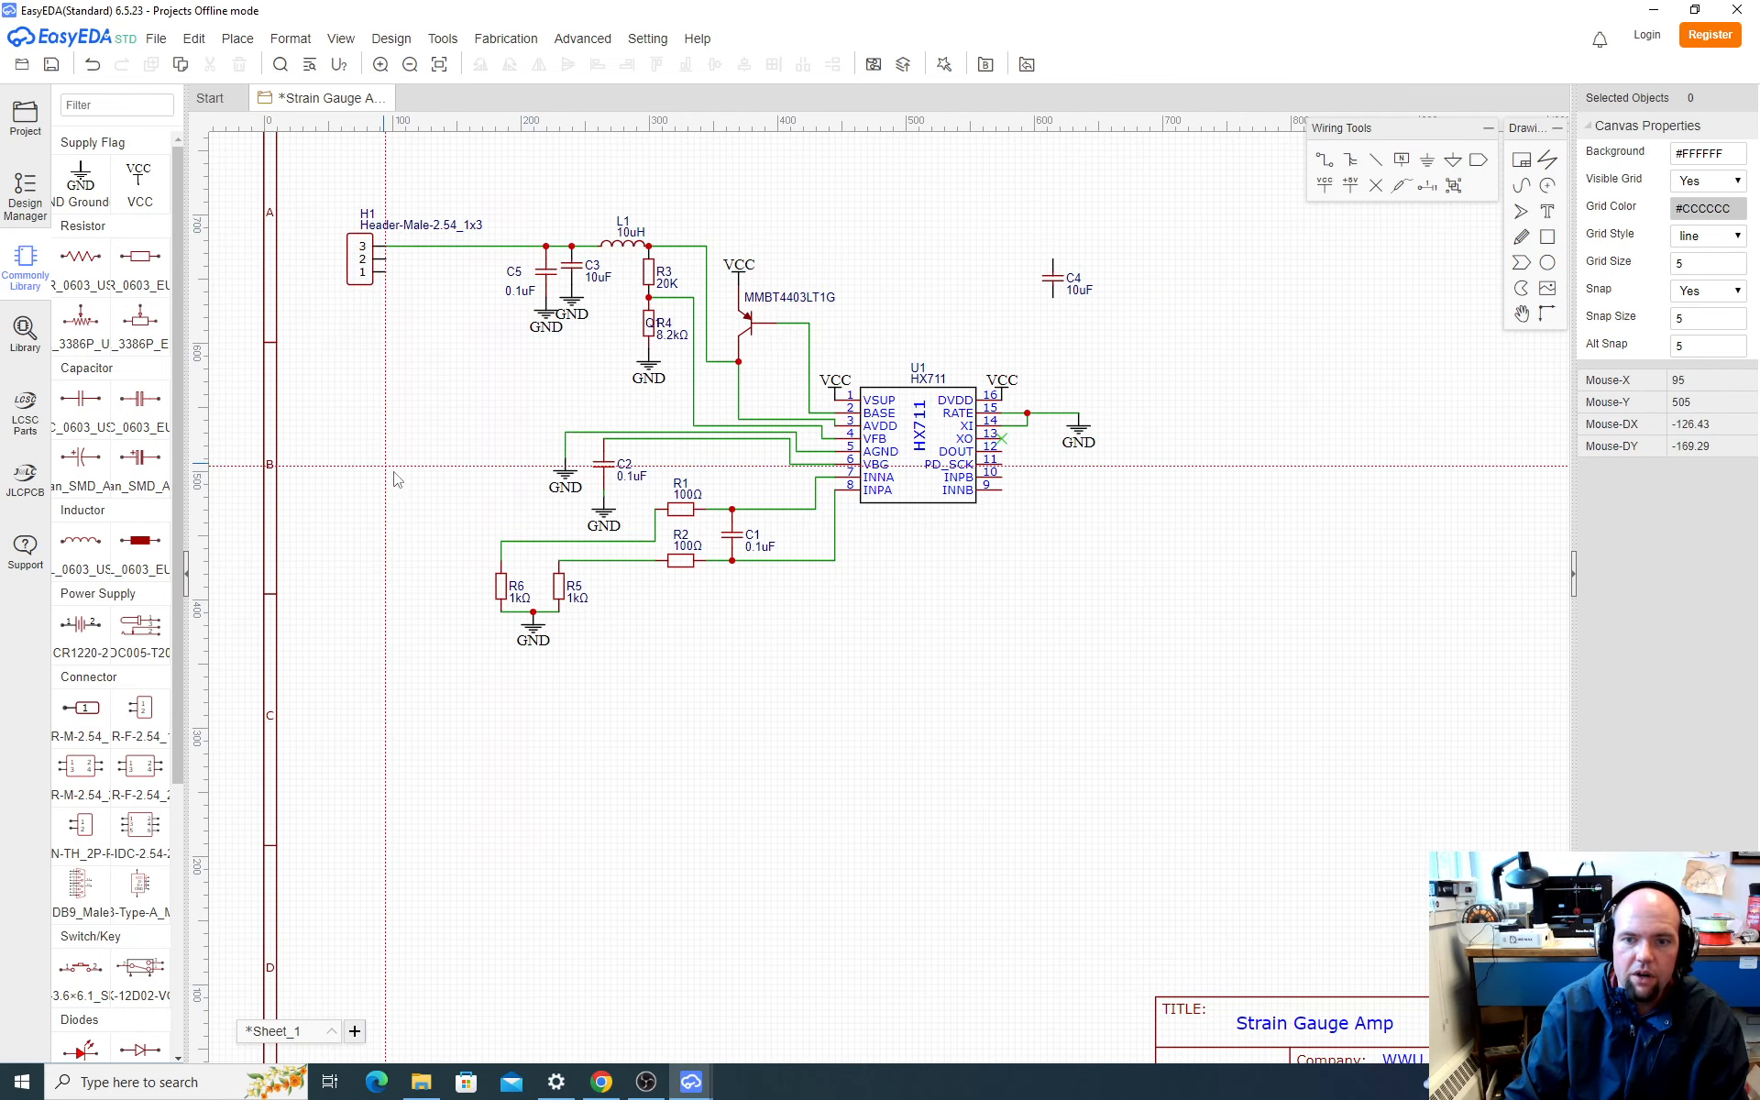
{"action": "scroll", "coordinate": [501, 544], "scroll_direction": "up", "scroll_amount": 3}
{"action": "left_click", "coordinate": [498, 542]}
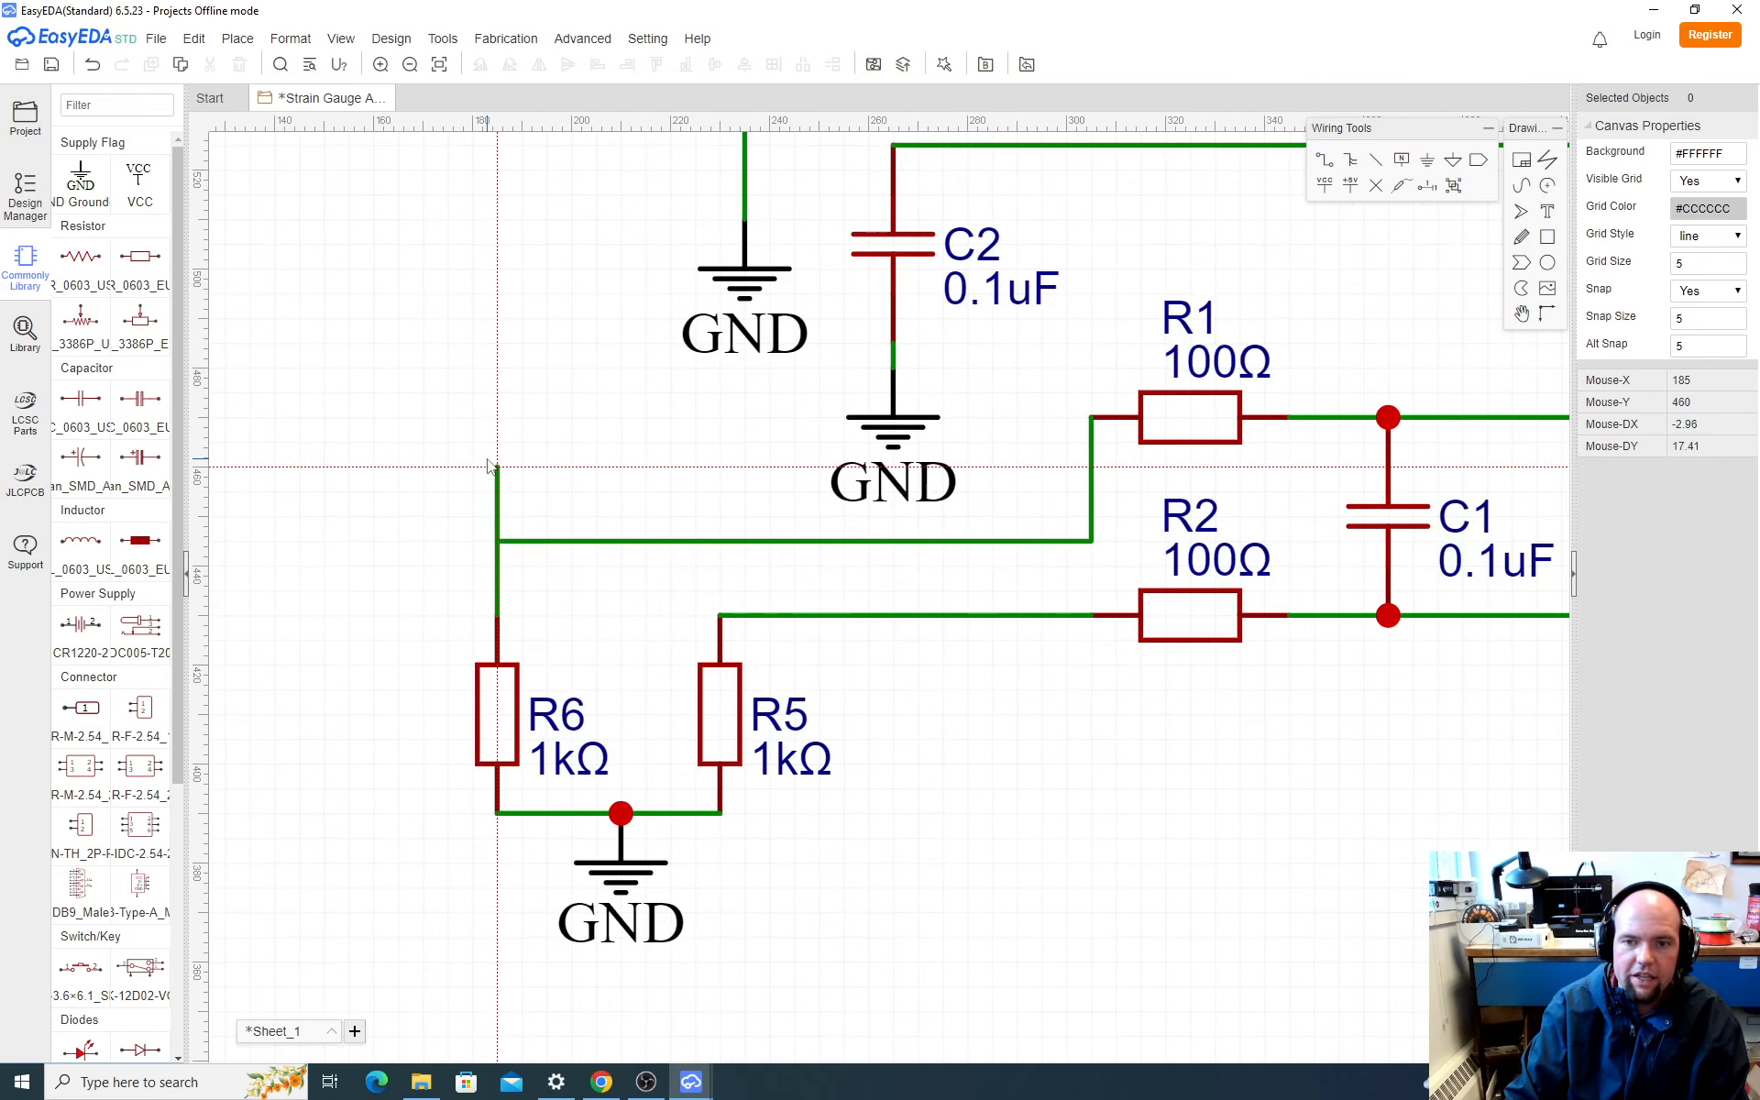
{"action": "scroll", "coordinate": [492, 464], "scroll_direction": "down", "scroll_amount": 3}
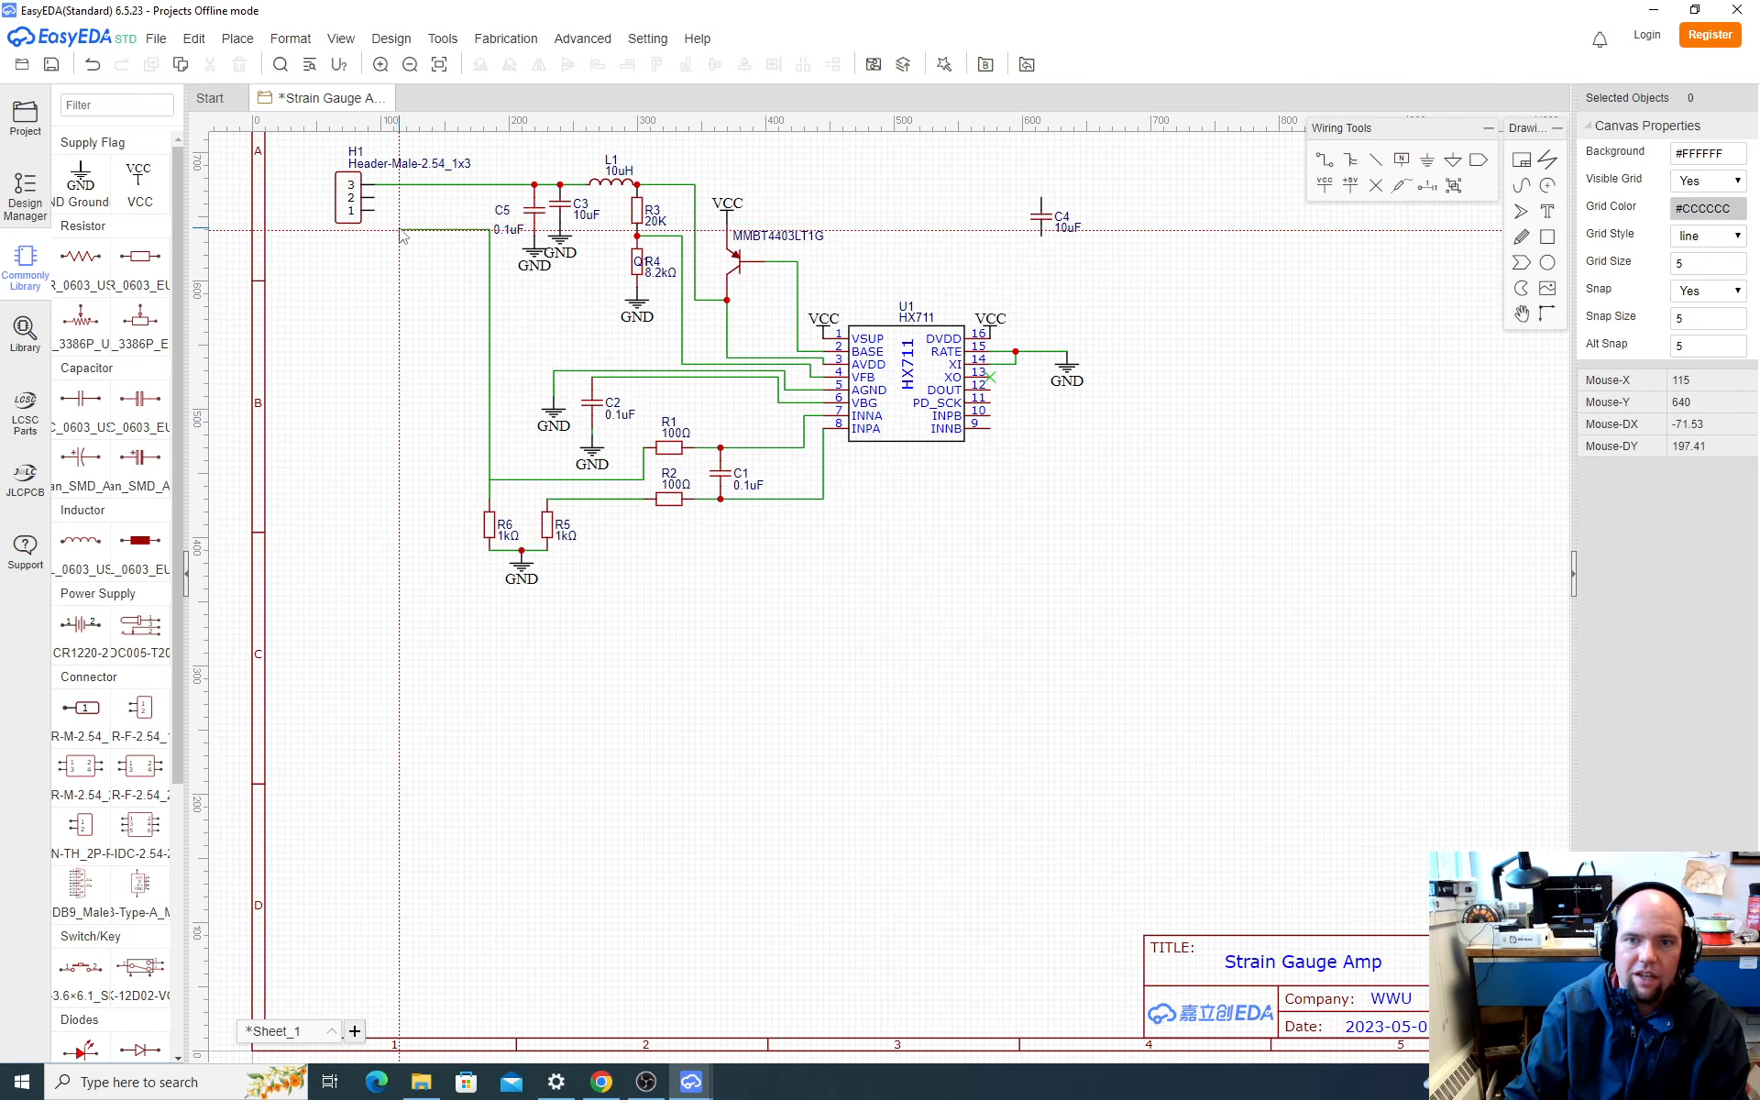
{"action": "left_click", "coordinate": [374, 198]}
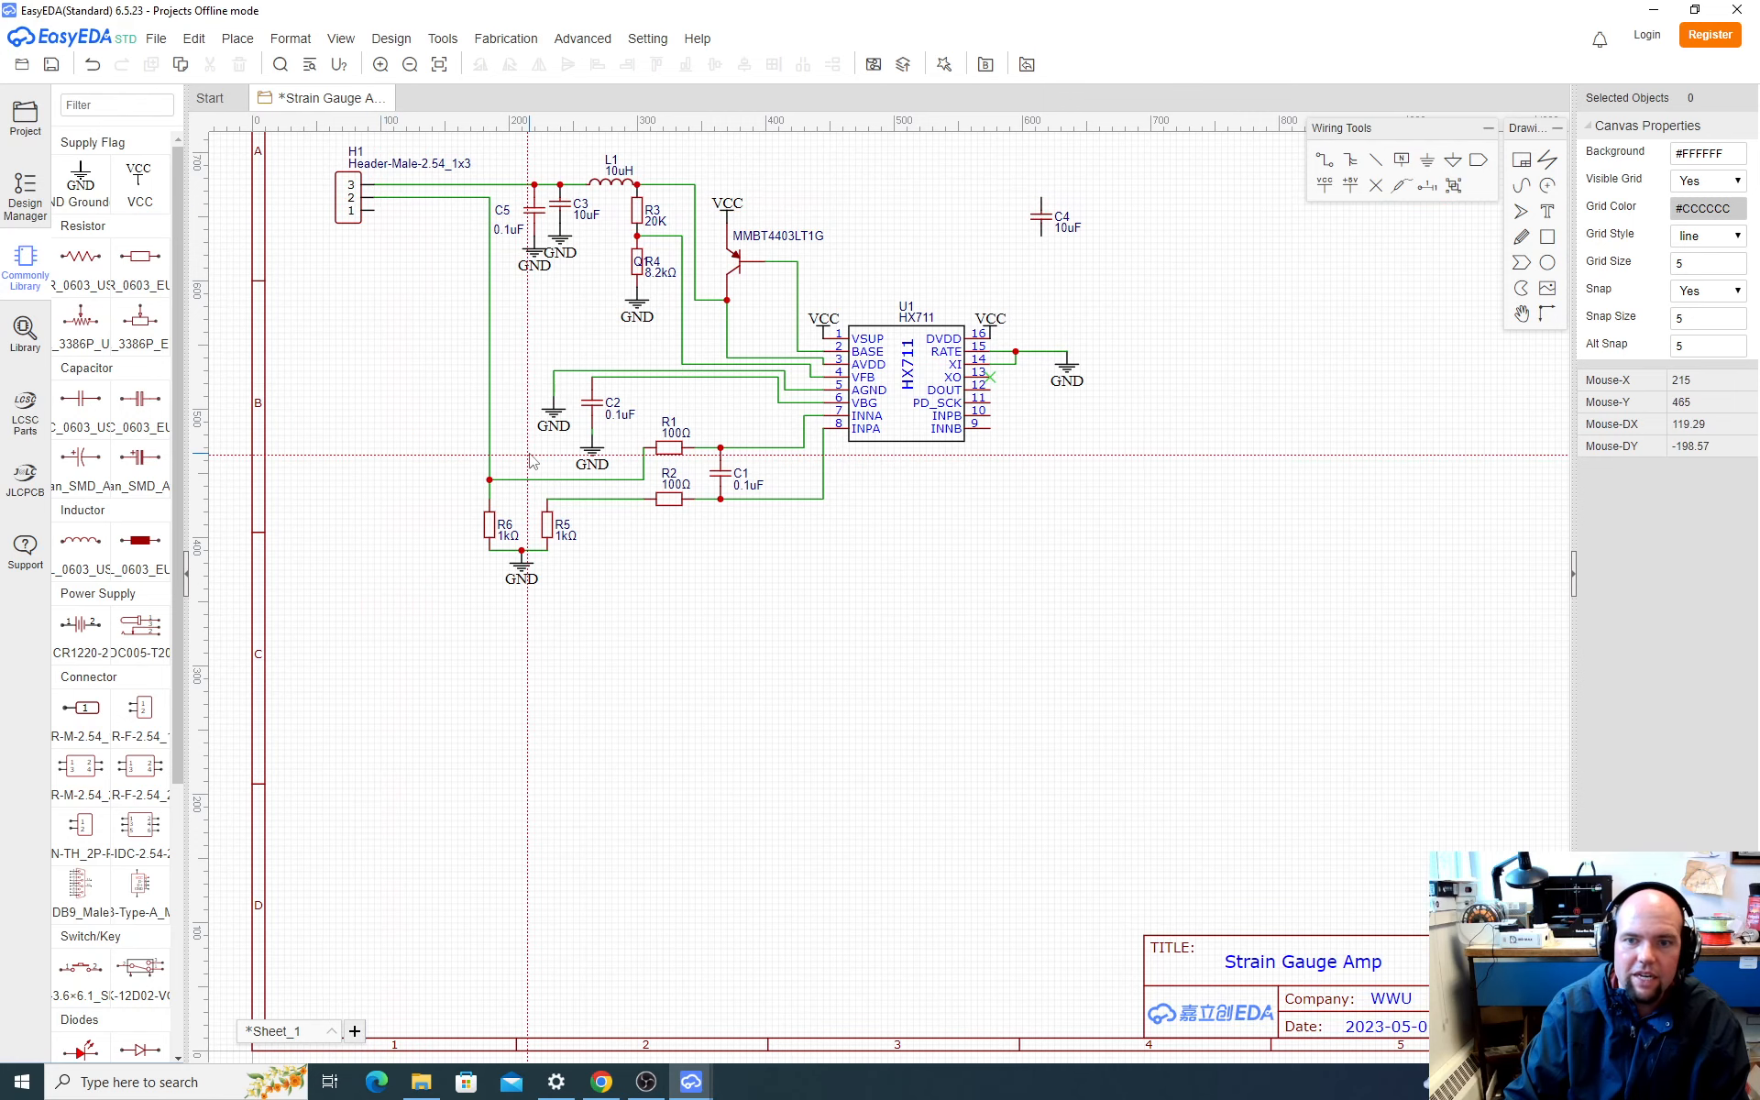
Step: Wire the R5–R2 net to pin 1 of header H1, routing it below the bridge resistors' ground and up their left side
{"action": "left_click", "coordinate": [579, 500]}
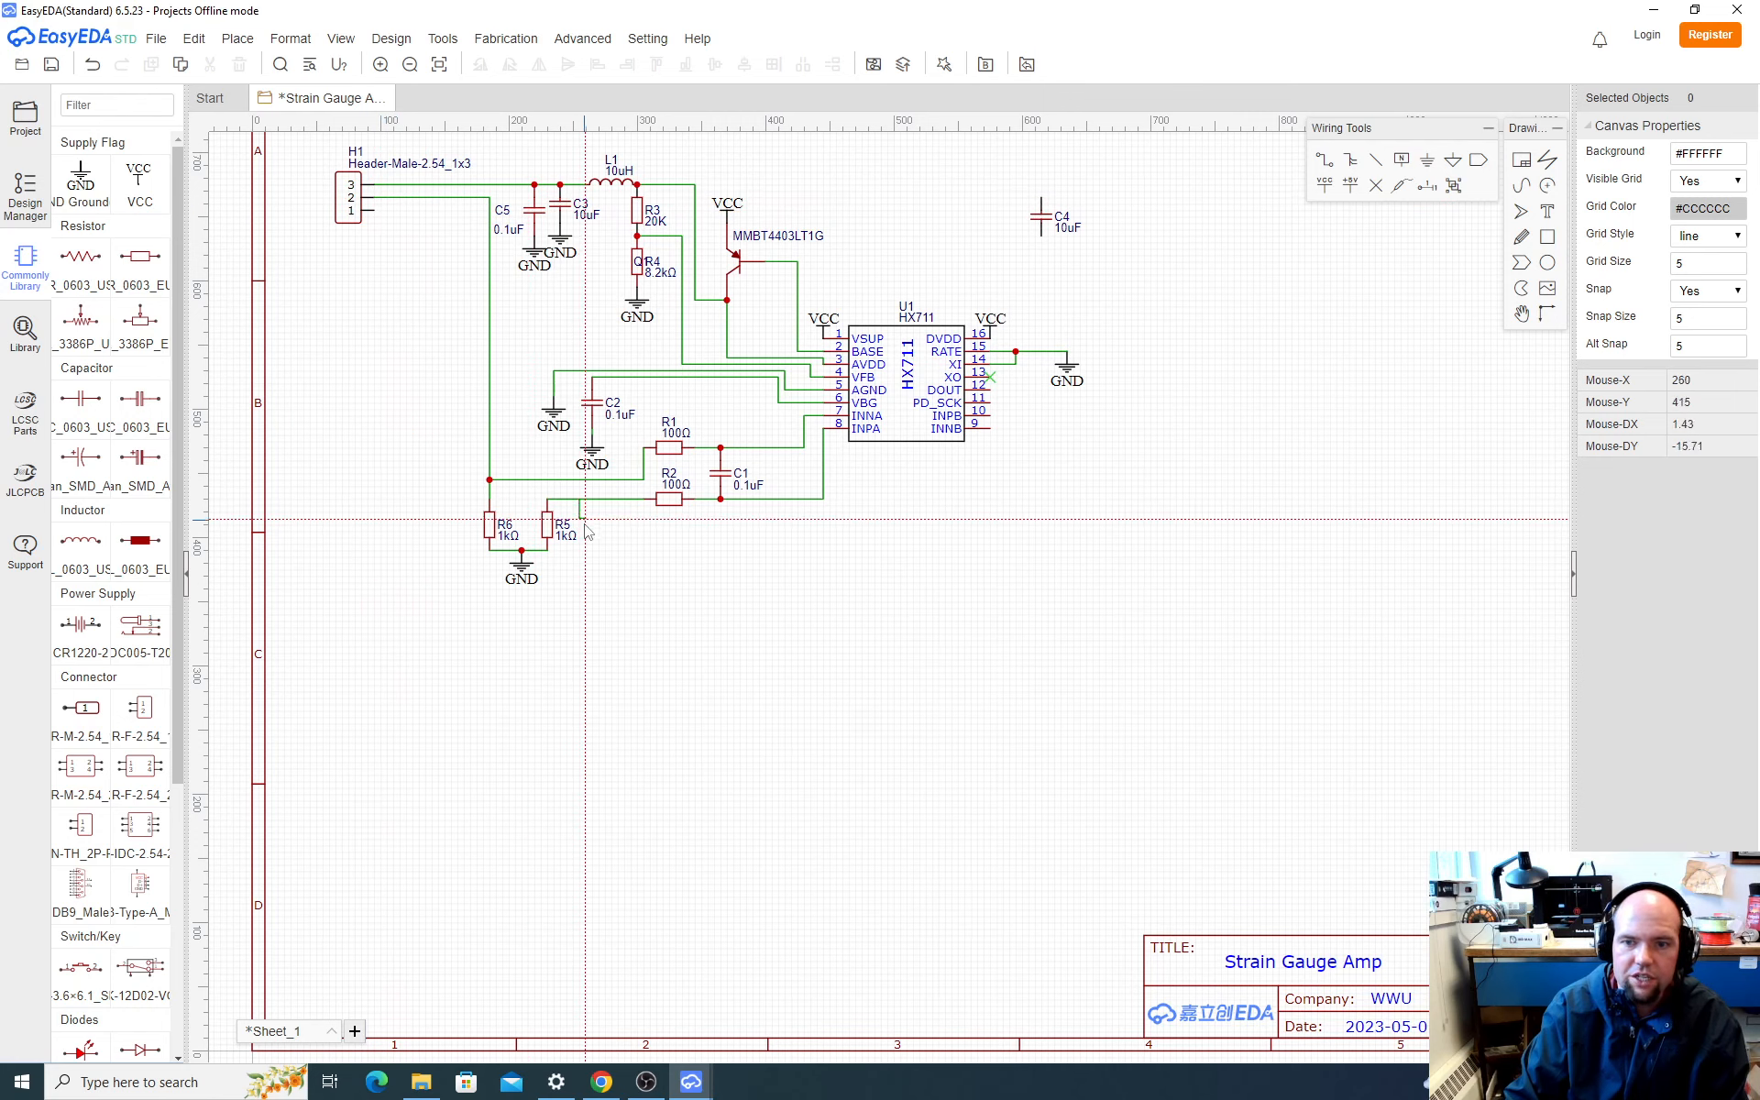
{"action": "left_click", "coordinate": [464, 595]}
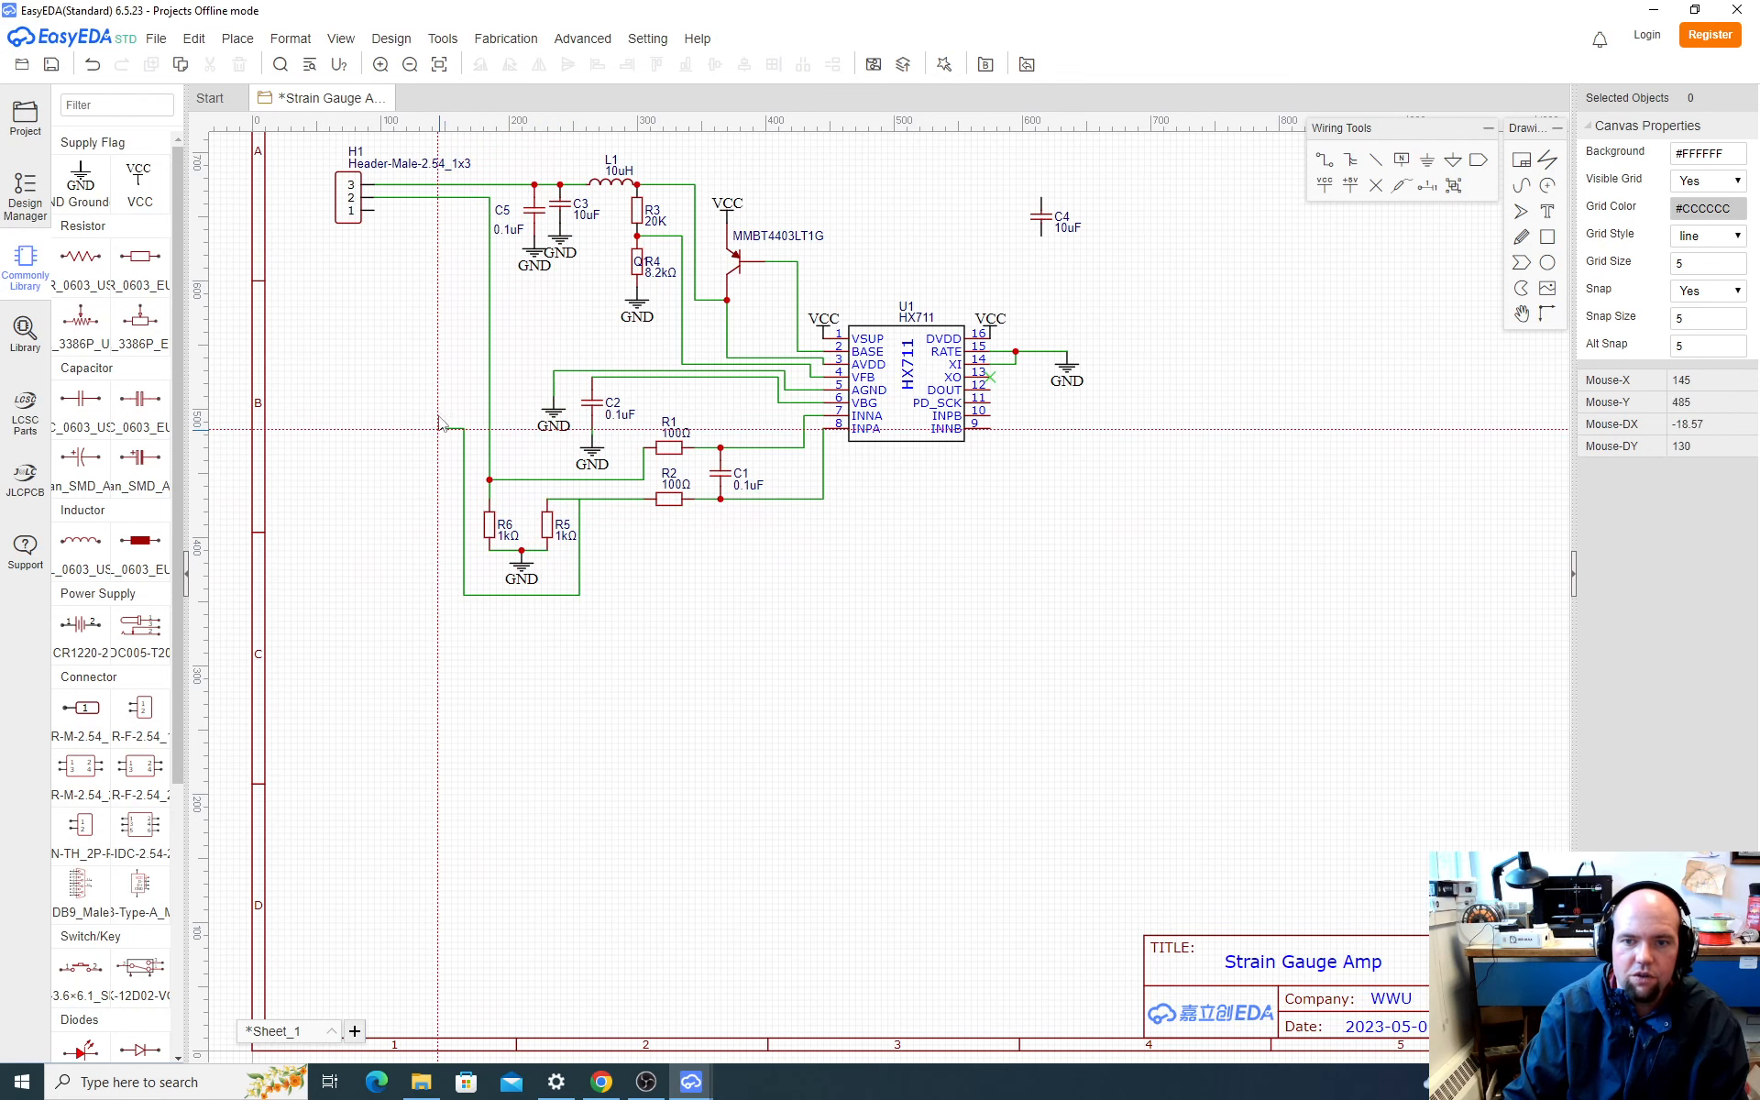
{"action": "left_click", "coordinate": [375, 210]}
{"action": "key", "text": "Escape"}
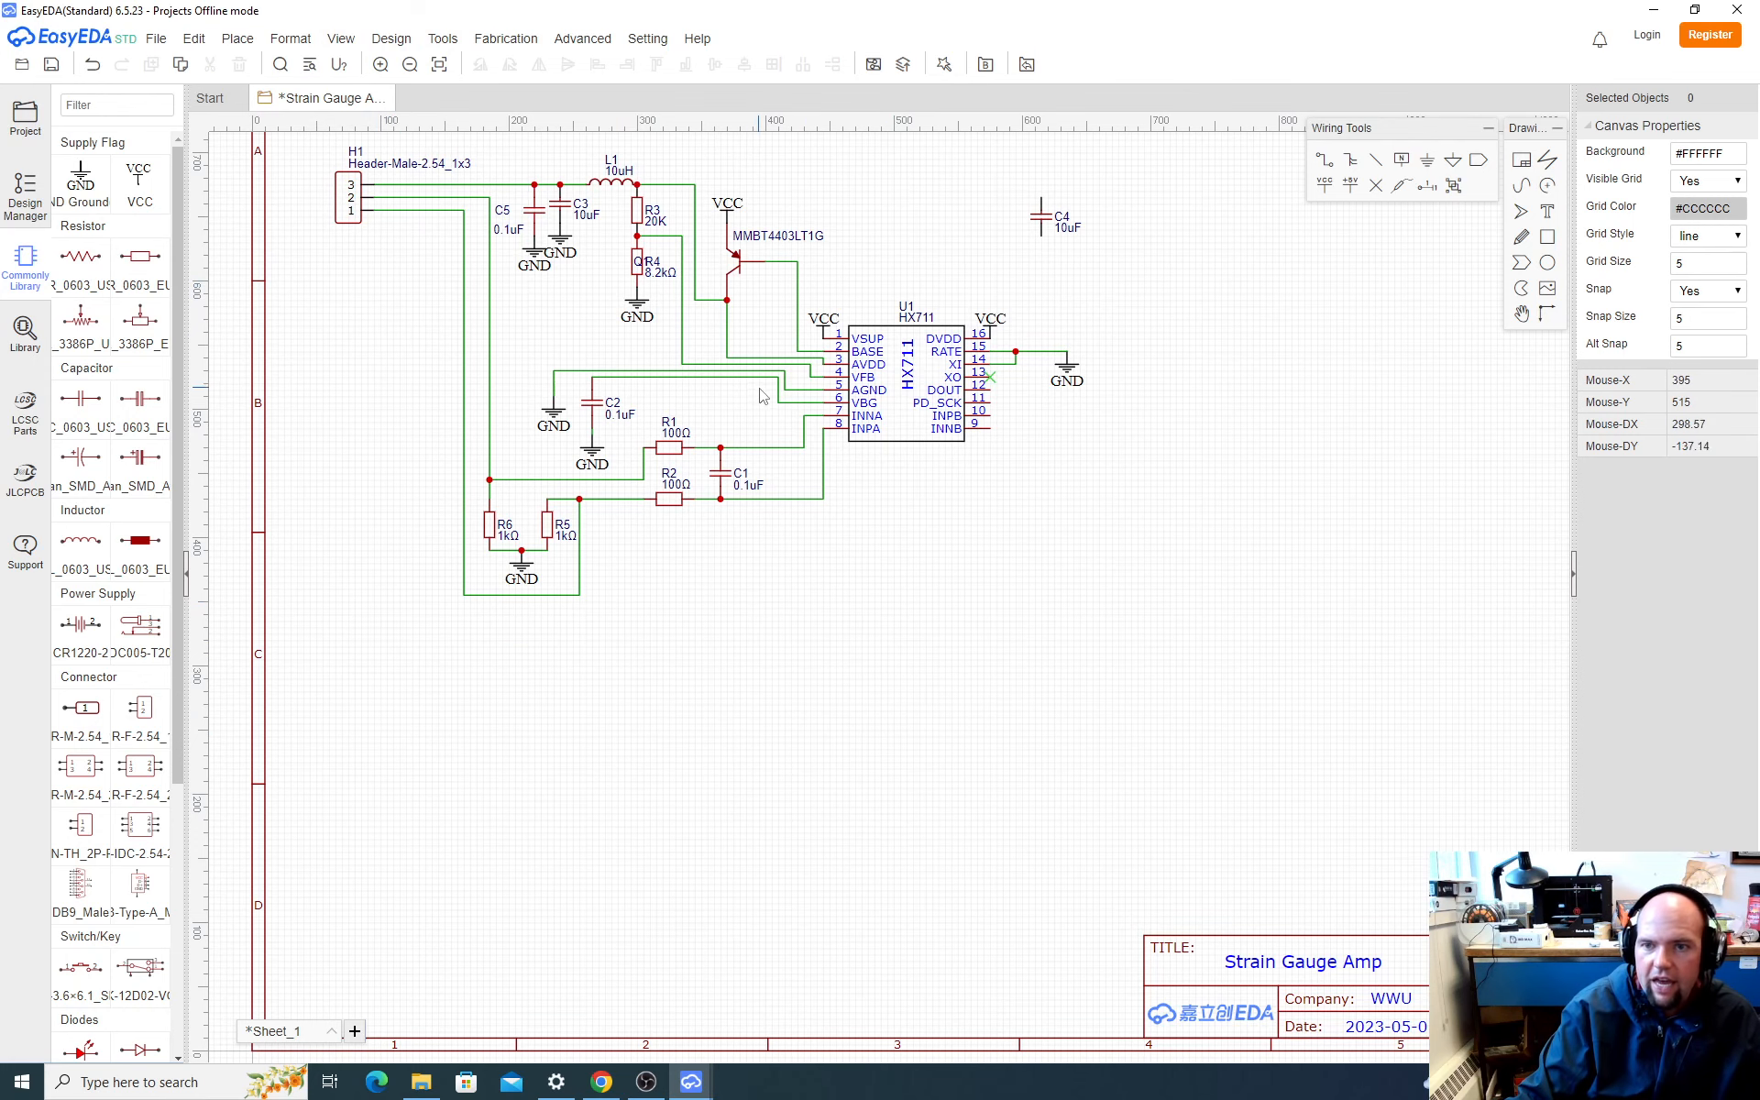
{"action": "scroll", "coordinate": [1023, 535], "scroll_direction": "down", "scroll_amount": 2}
{"action": "scroll", "coordinate": [1112, 464], "scroll_direction": "up", "scroll_amount": 2}
{"action": "scroll", "coordinate": [669, 385], "scroll_direction": "down", "scroll_amount": 2}
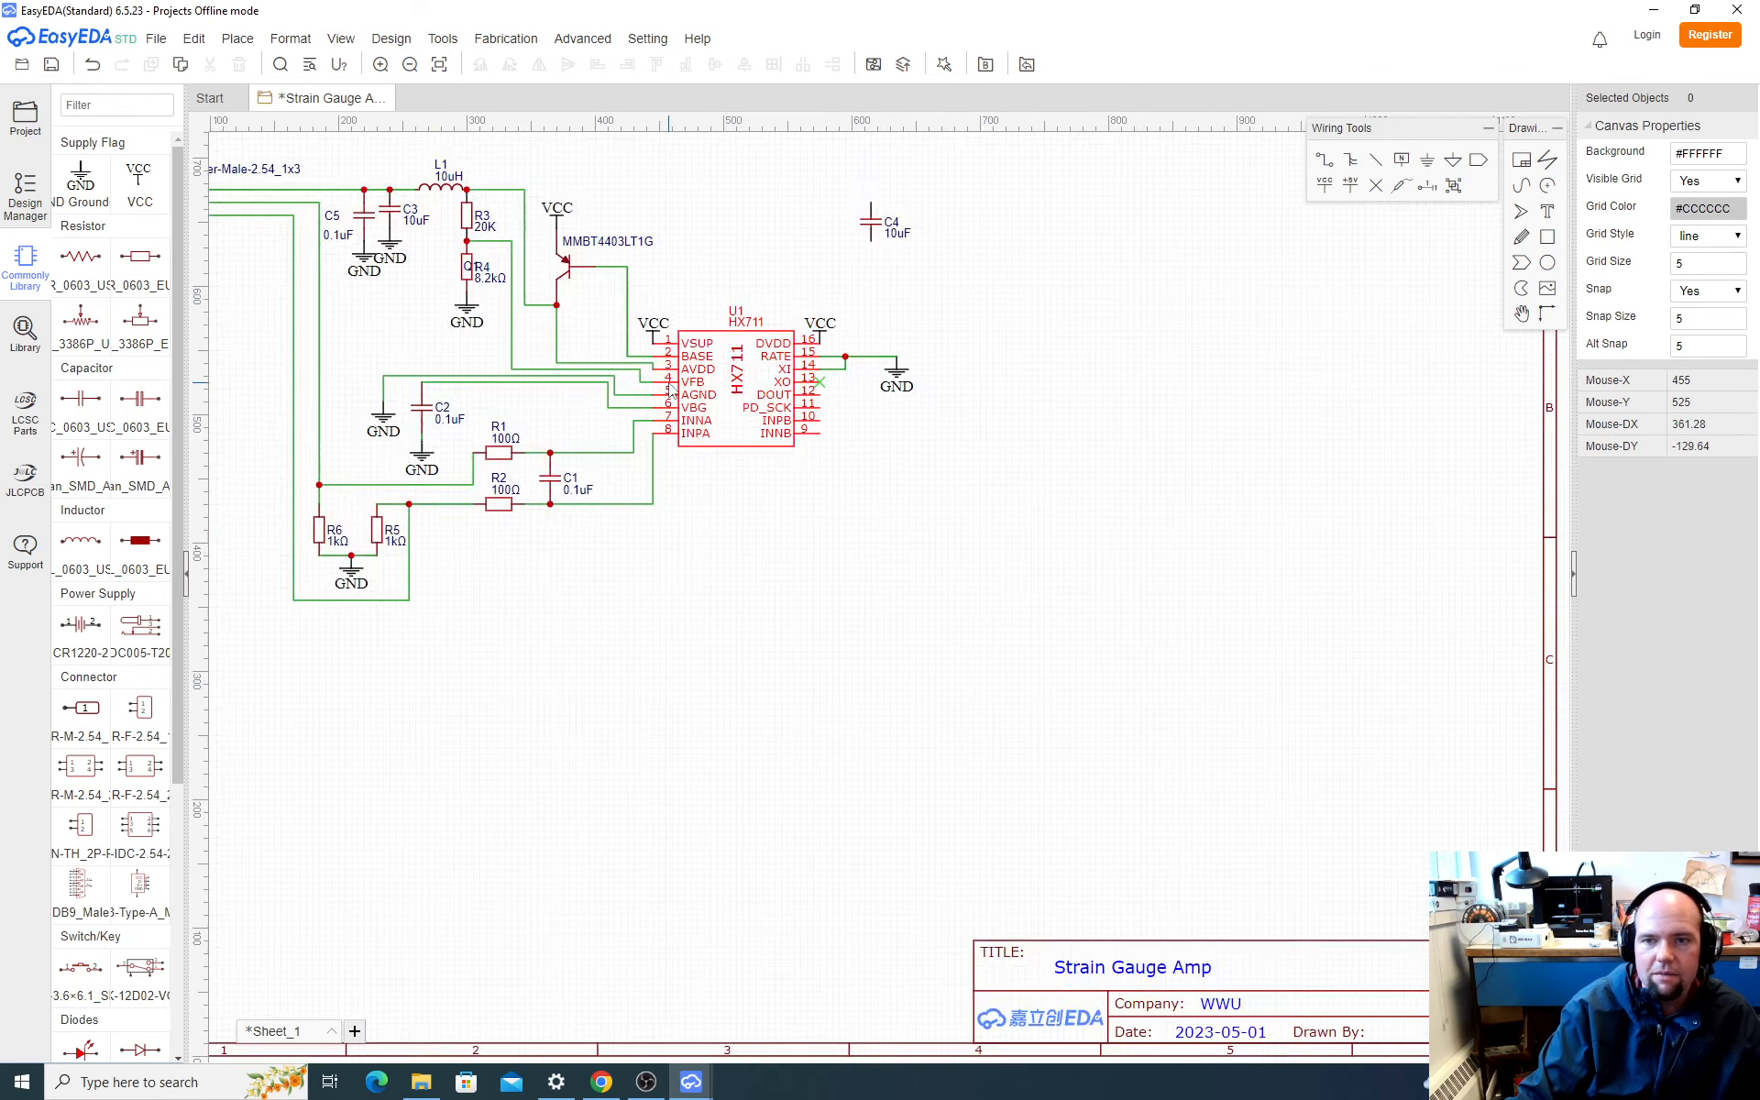
{"action": "scroll", "coordinate": [786, 295], "scroll_direction": "up", "scroll_amount": 3}
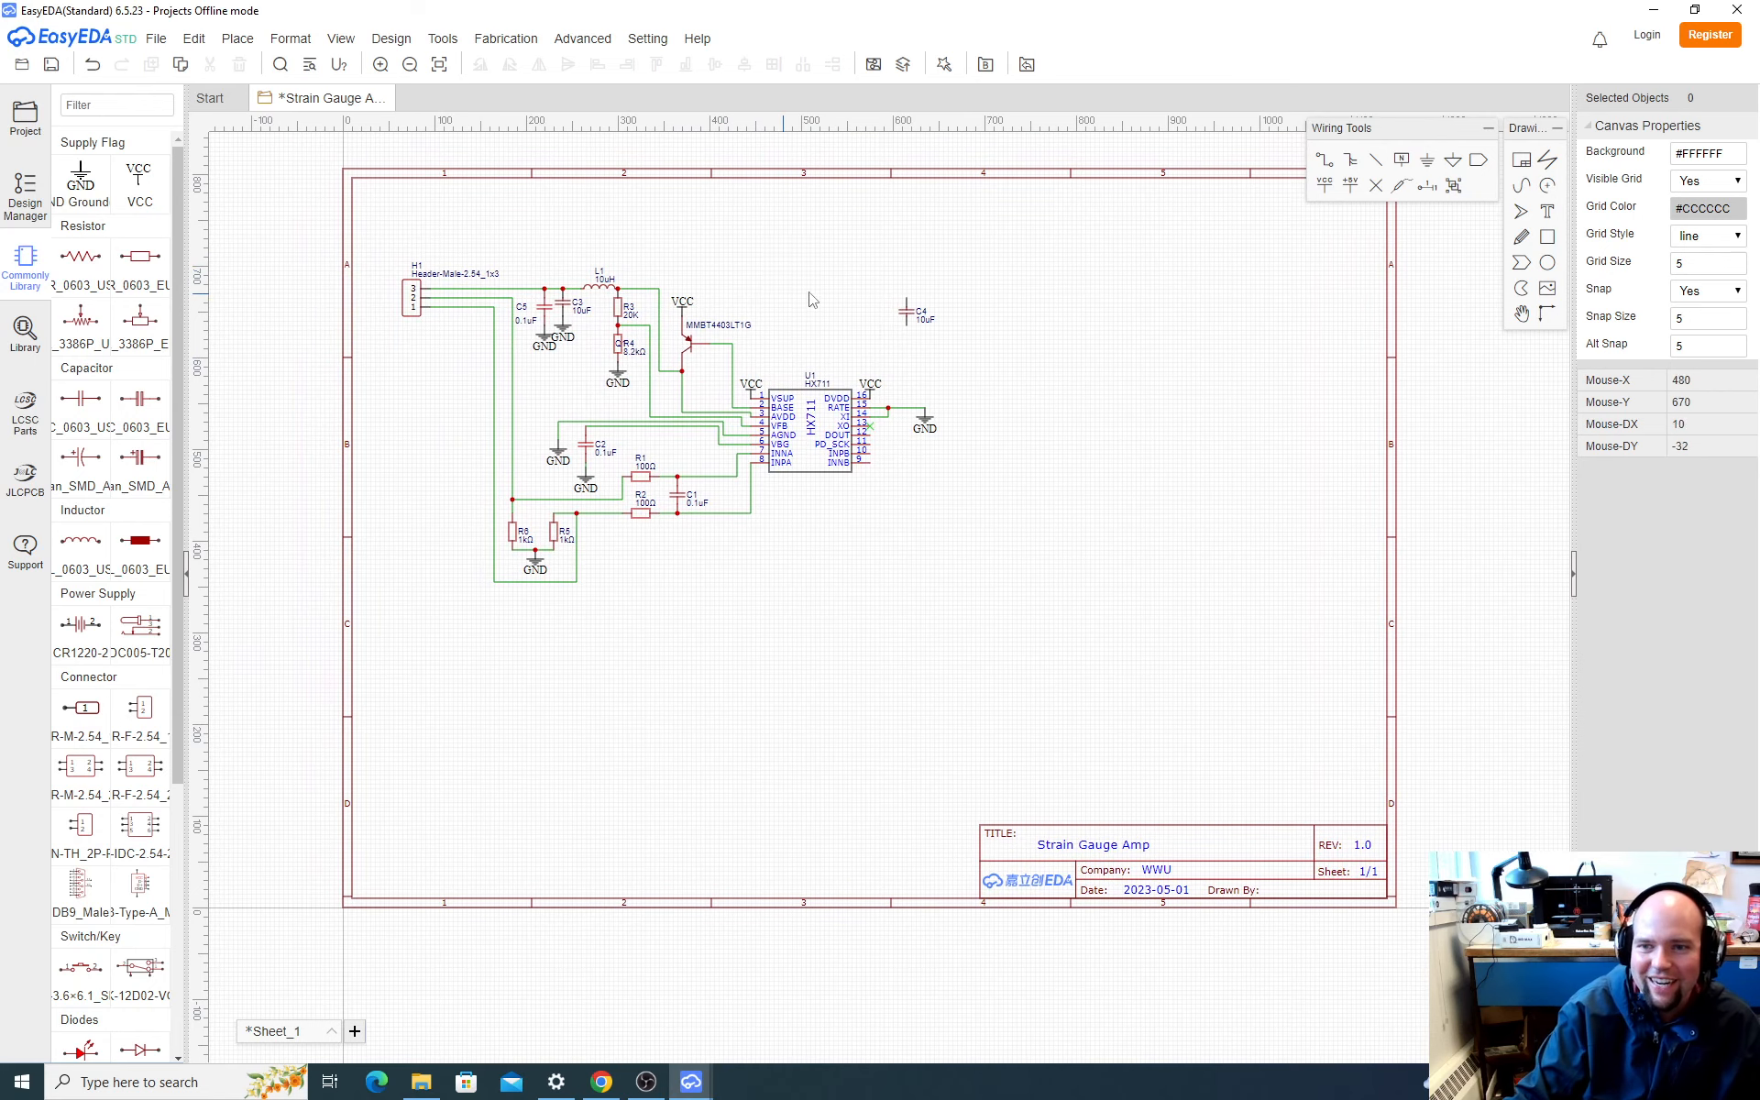
{"action": "scroll", "coordinate": [557, 383], "scroll_direction": "down", "scroll_amount": 1}
{"action": "right_click_drag", "start_coordinate": [578, 365], "coordinate": [862, 357]}
Step: Switch to SparkFun's schematic in the browser, dismiss the Memory Saver notice and examine the supply decoupling capacitors C4, C5 and C6
{"action": "key", "text": "alt+Tab"}
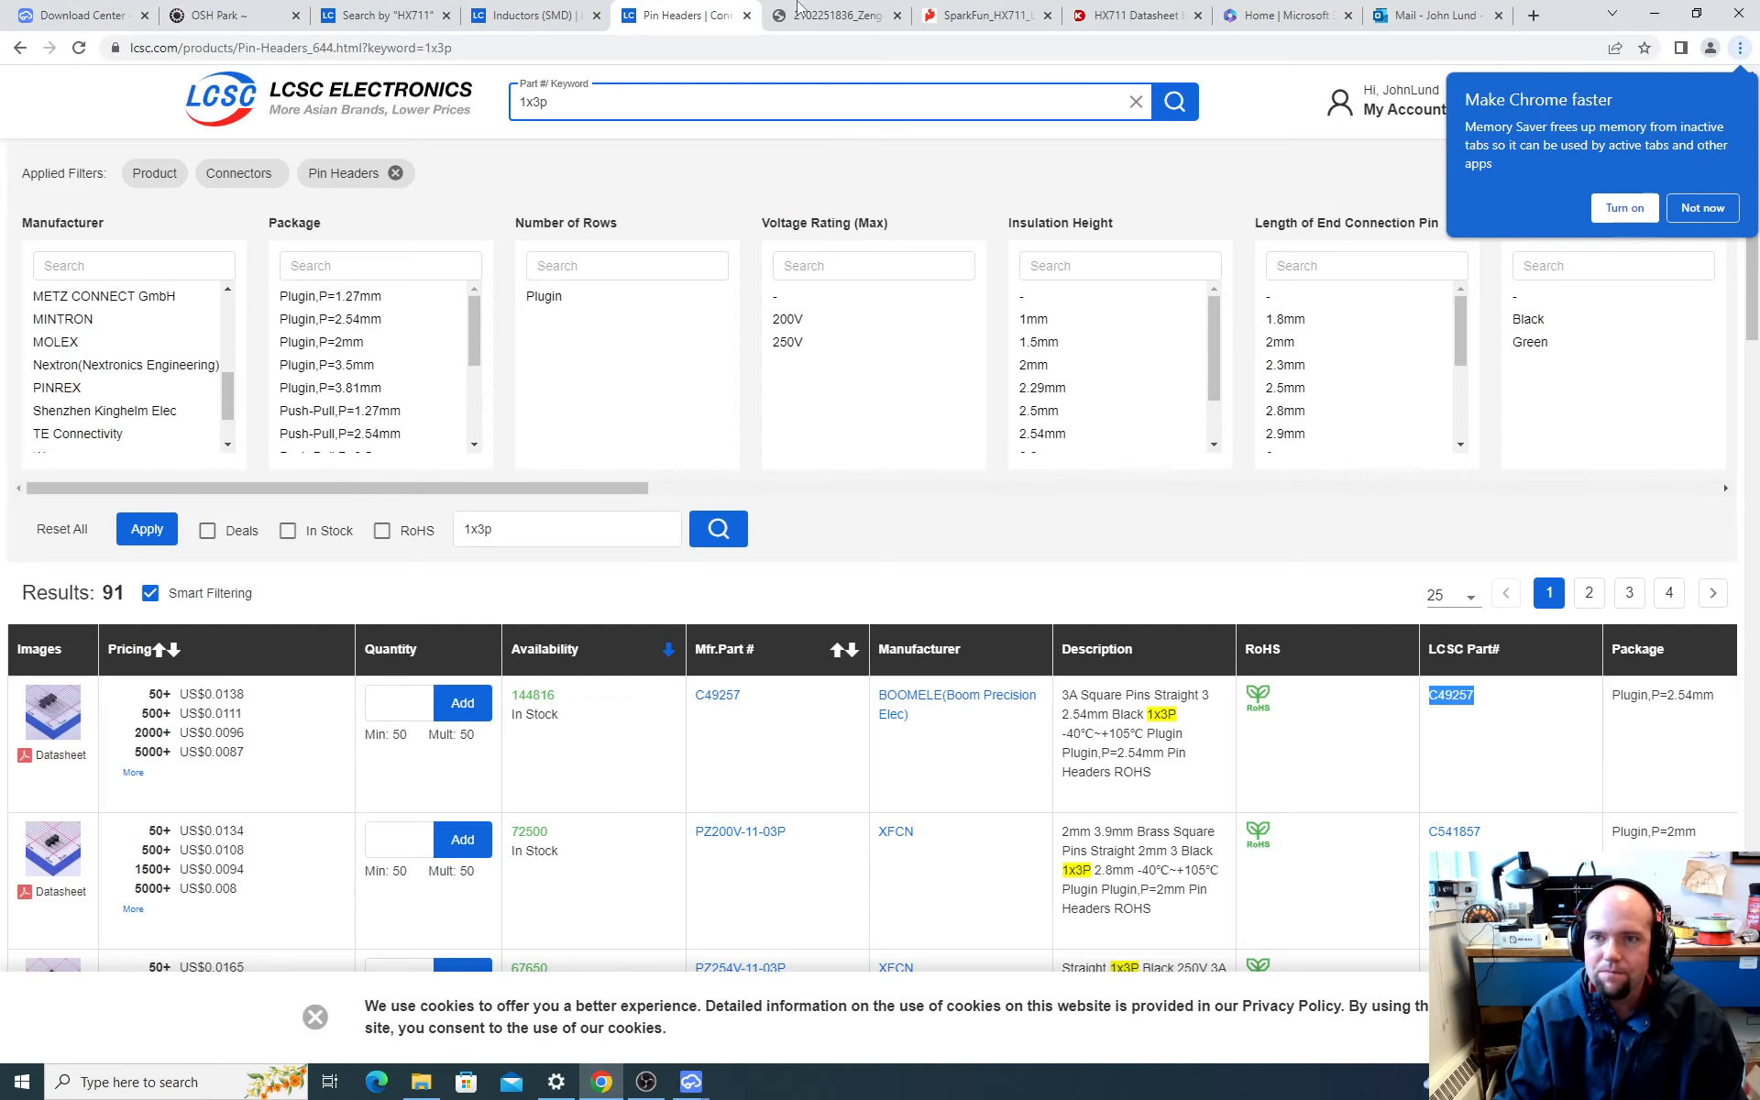
{"action": "left_click", "coordinate": [985, 15]}
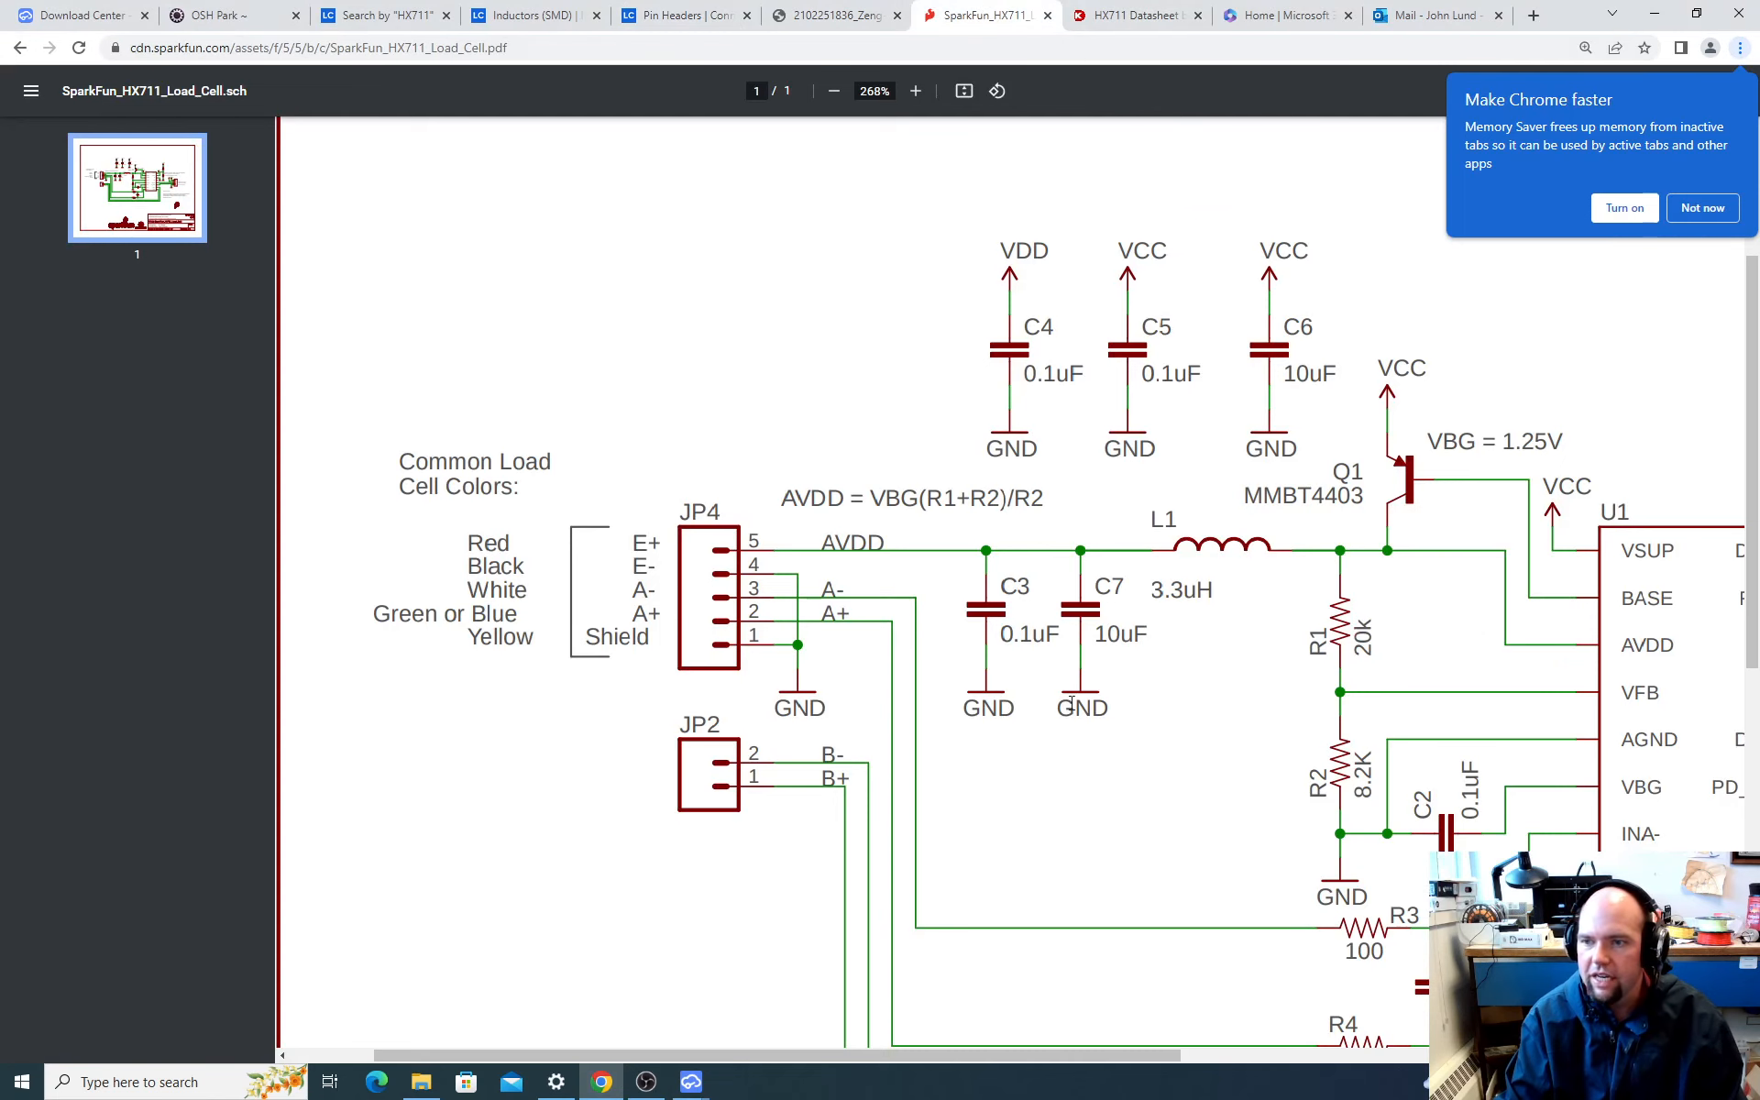
{"action": "right_click", "coordinate": [1016, 705]}
{"action": "left_click", "coordinate": [550, 333]}
{"action": "scroll", "coordinate": [825, 340], "scroll_direction": "down", "scroll_amount": 2, "text": "ctrl"}
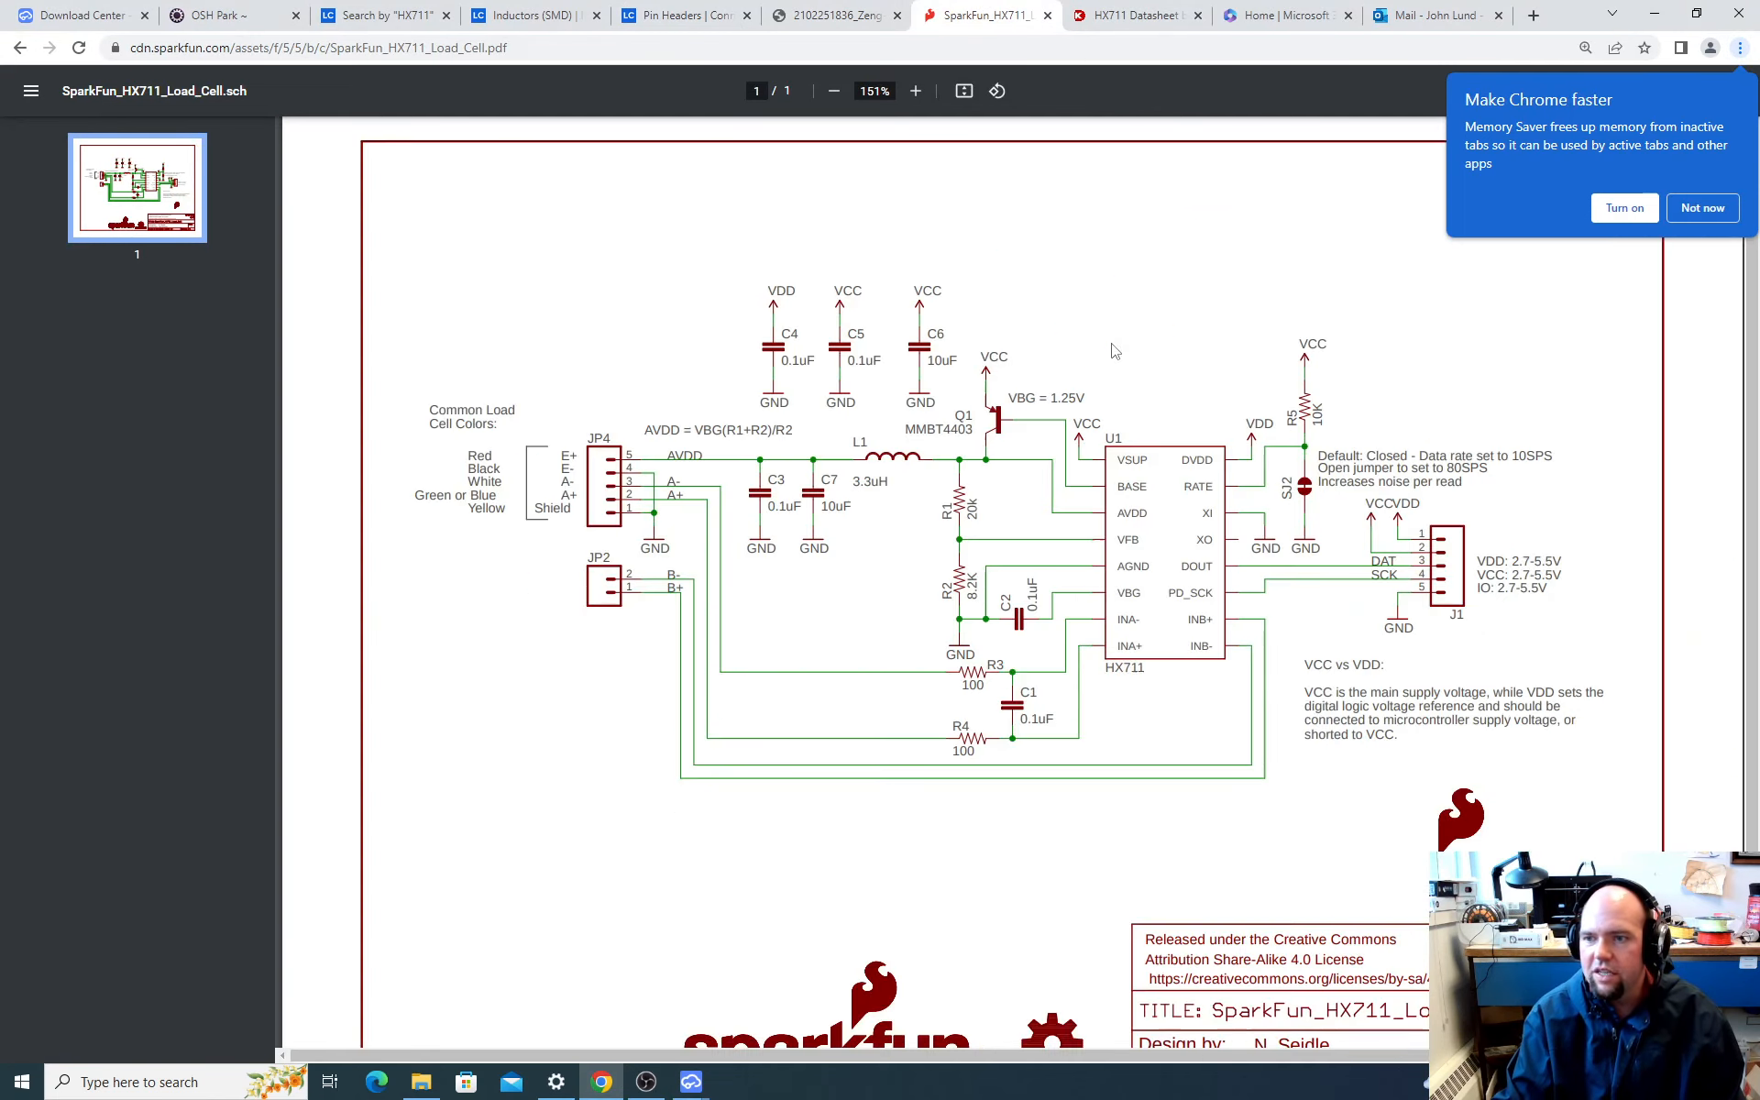
{"action": "scroll", "coordinate": [931, 320], "scroll_direction": "up", "scroll_amount": 1, "text": "ctrl"}
{"action": "scroll", "coordinate": [931, 319], "scroll_direction": "up", "scroll_amount": 1, "text": "ctrl"}
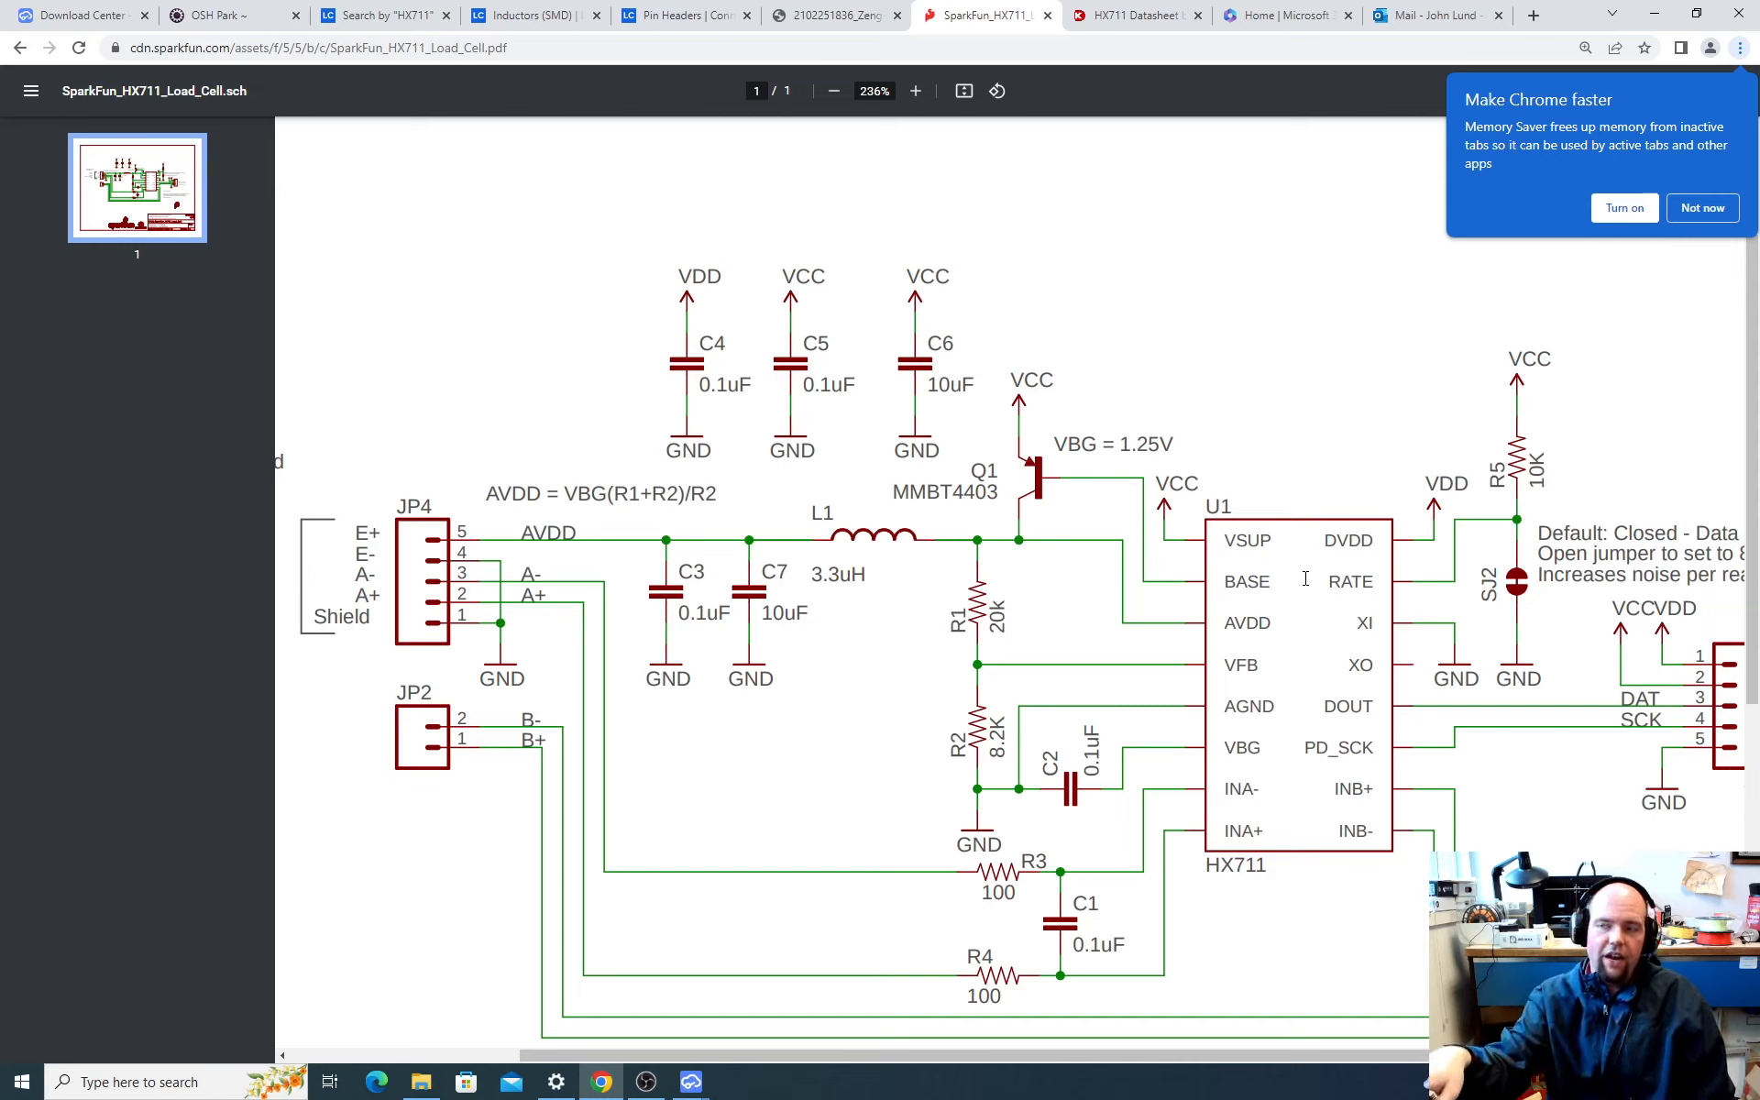
{"action": "left_click", "coordinate": [1699, 209]}
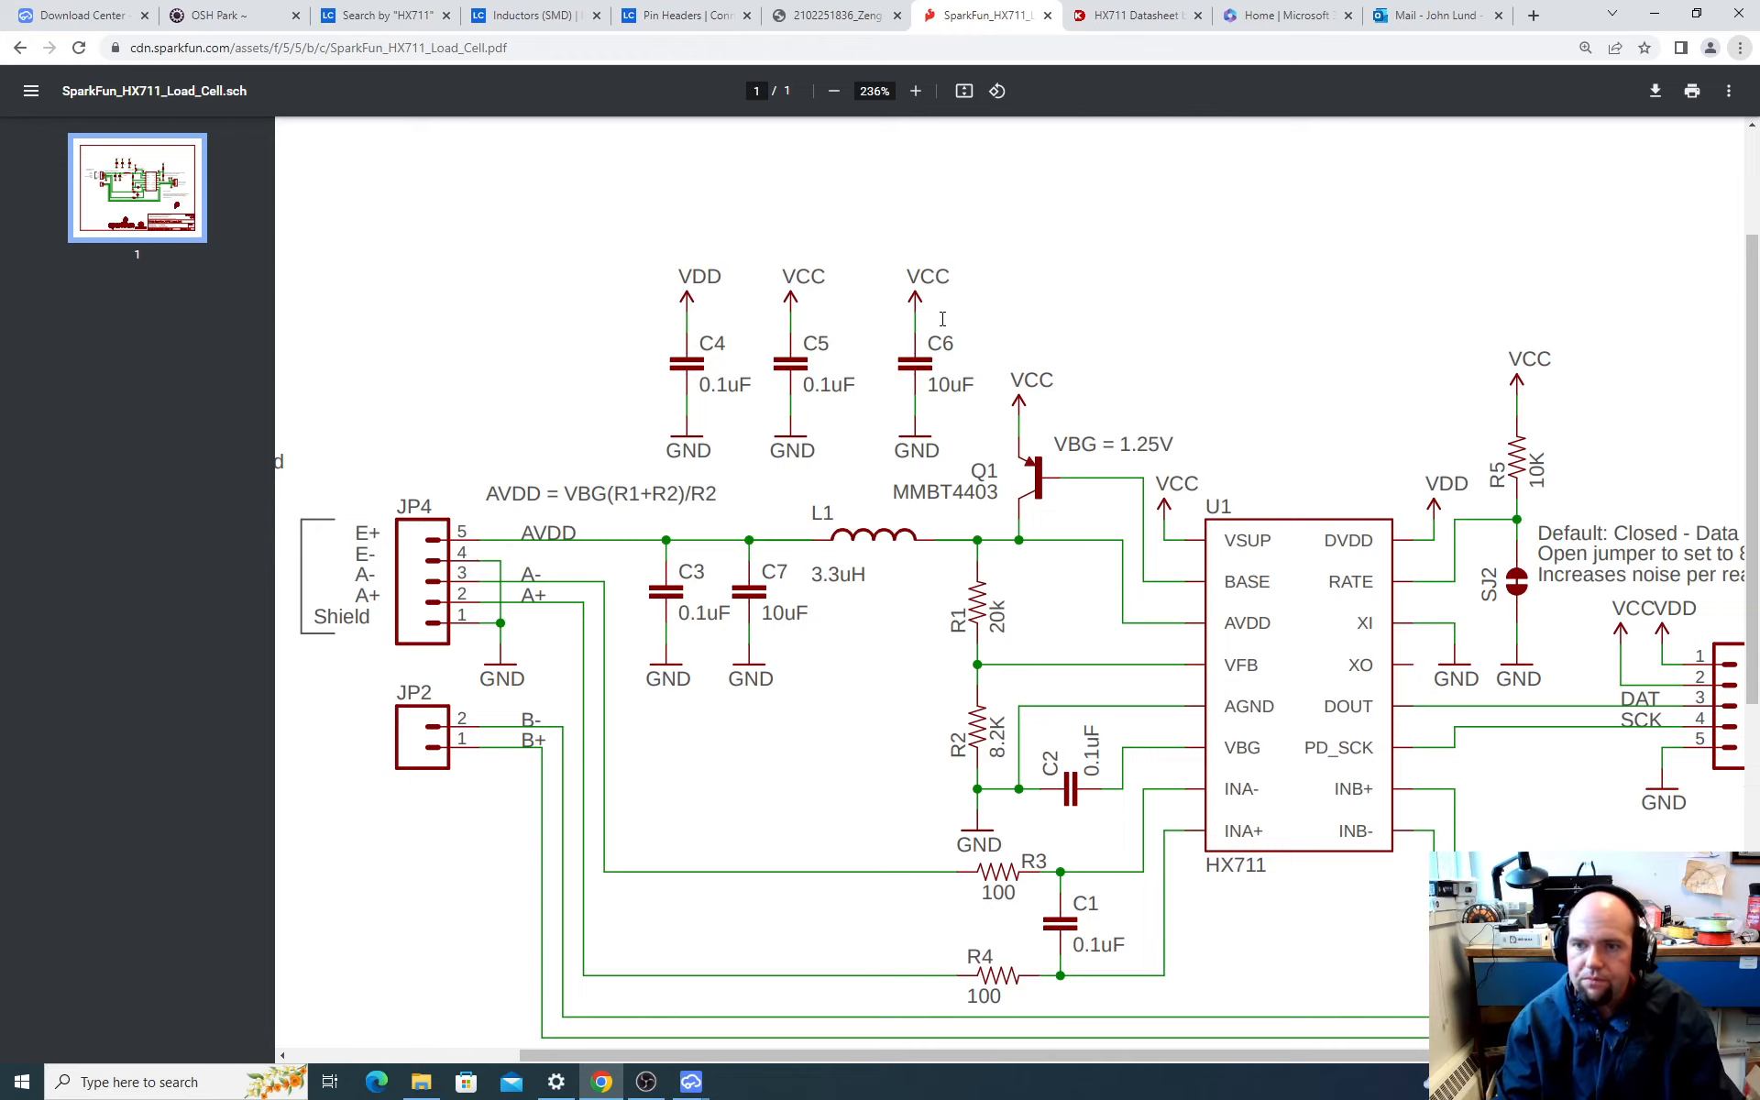
Step: Return to EasyEDA, move the 10uF capacitor C4 slightly up and left, and recheck the supply capacitors in SparkFun's schematic
{"action": "key", "text": "alt+Tab"}
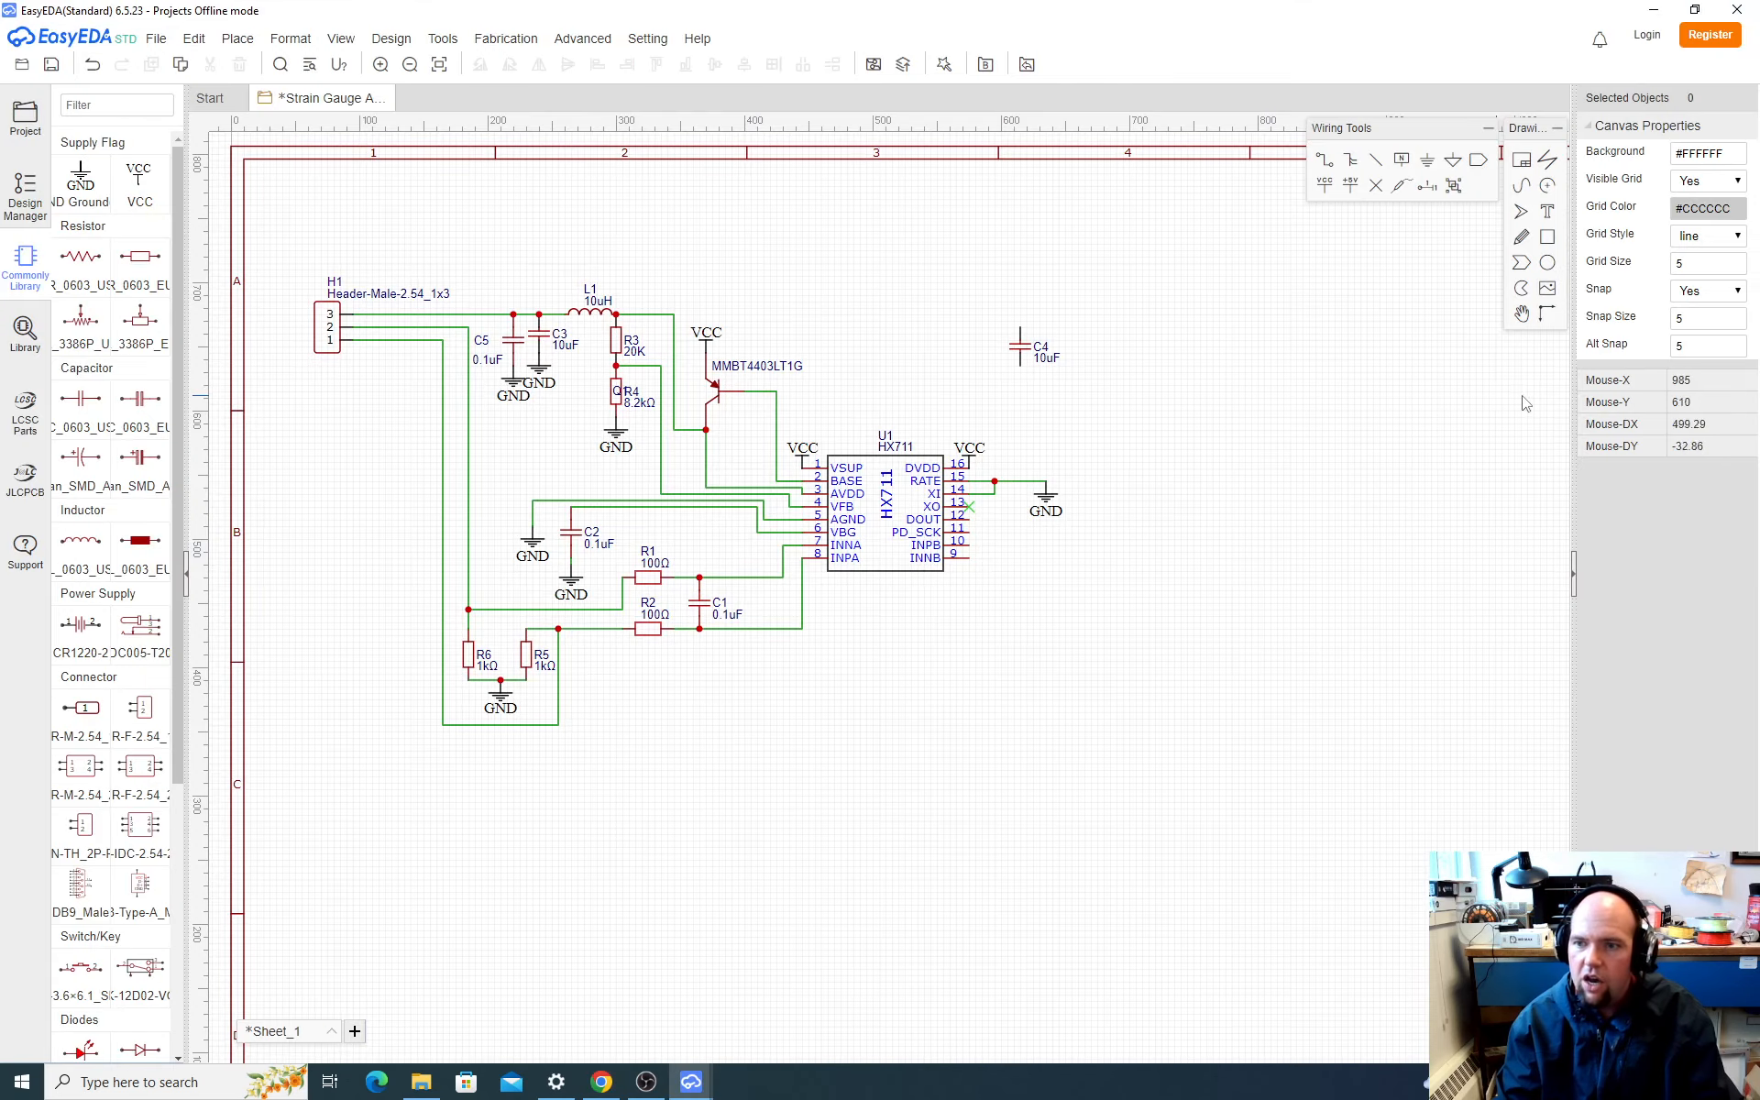
{"action": "left_click_drag", "start_coordinate": [988, 314], "coordinate": [1100, 405]}
{"action": "left_click_drag", "start_coordinate": [1021, 353], "coordinate": [1015, 331]}
{"action": "key", "text": "alt+Tab"}
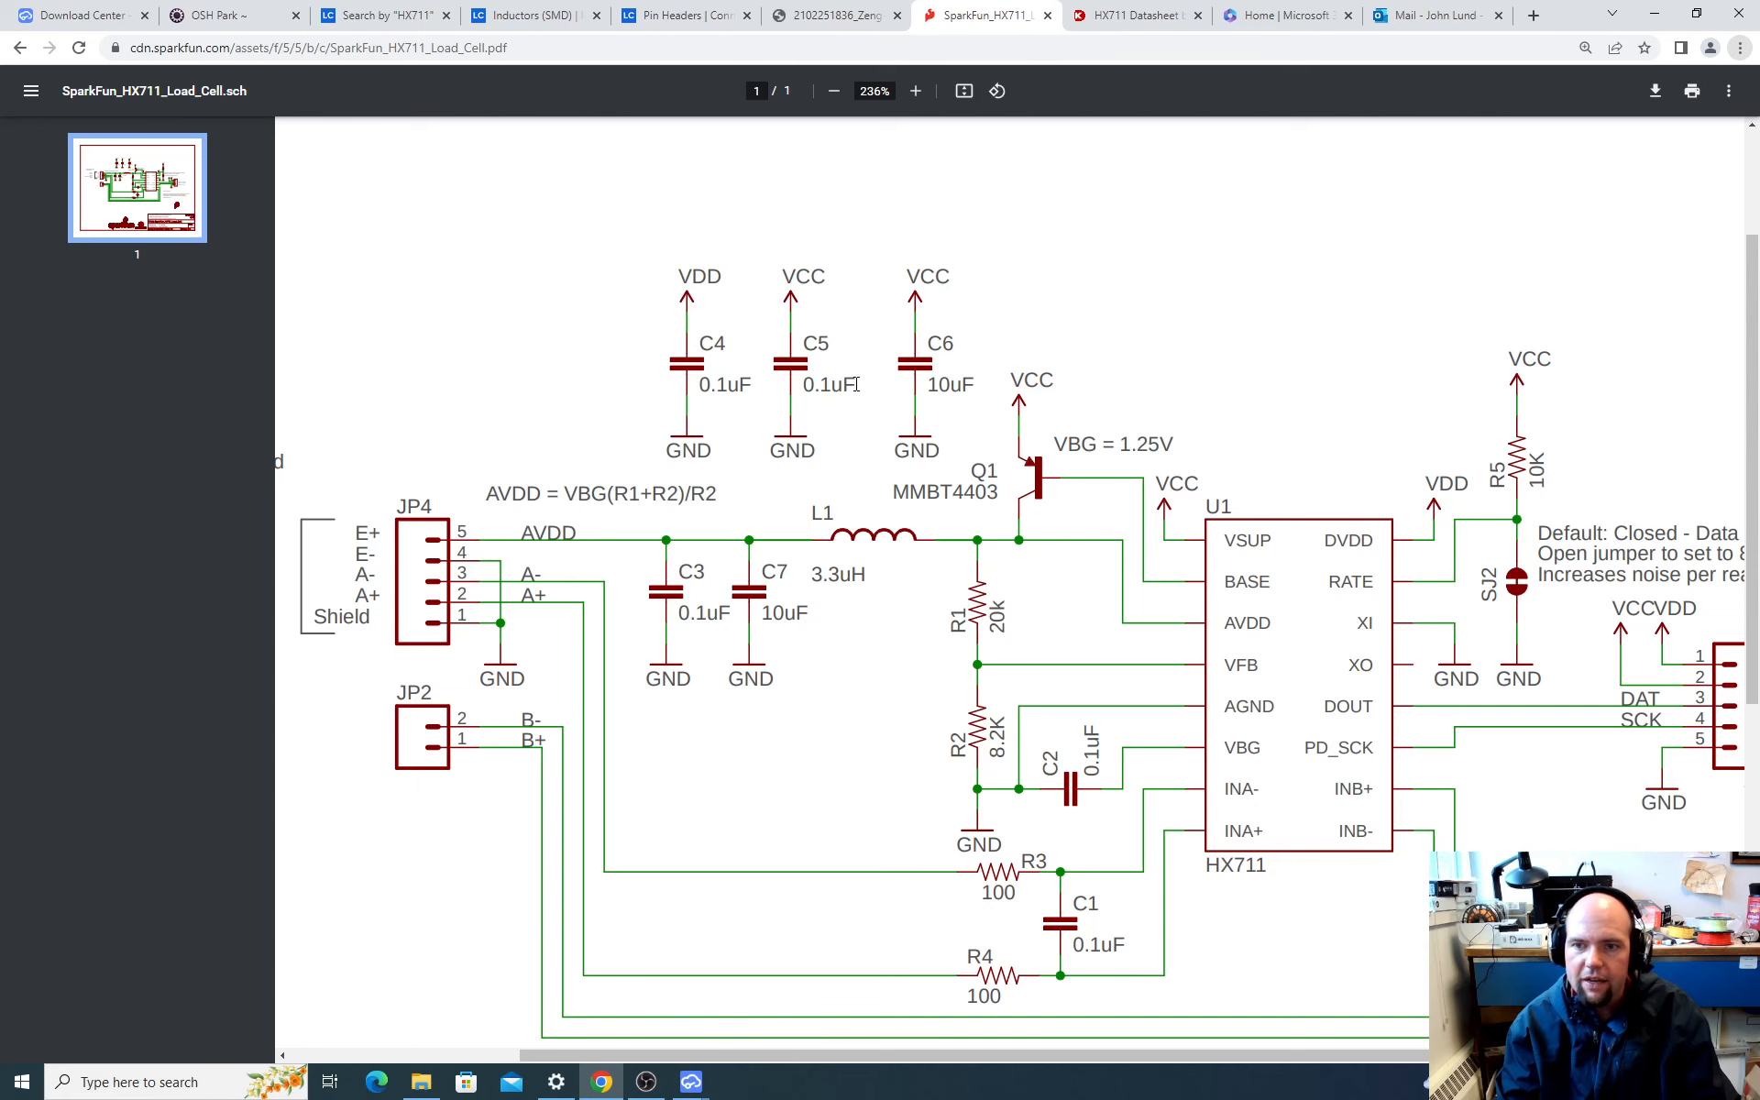
{"action": "key", "text": "alt+Tab"}
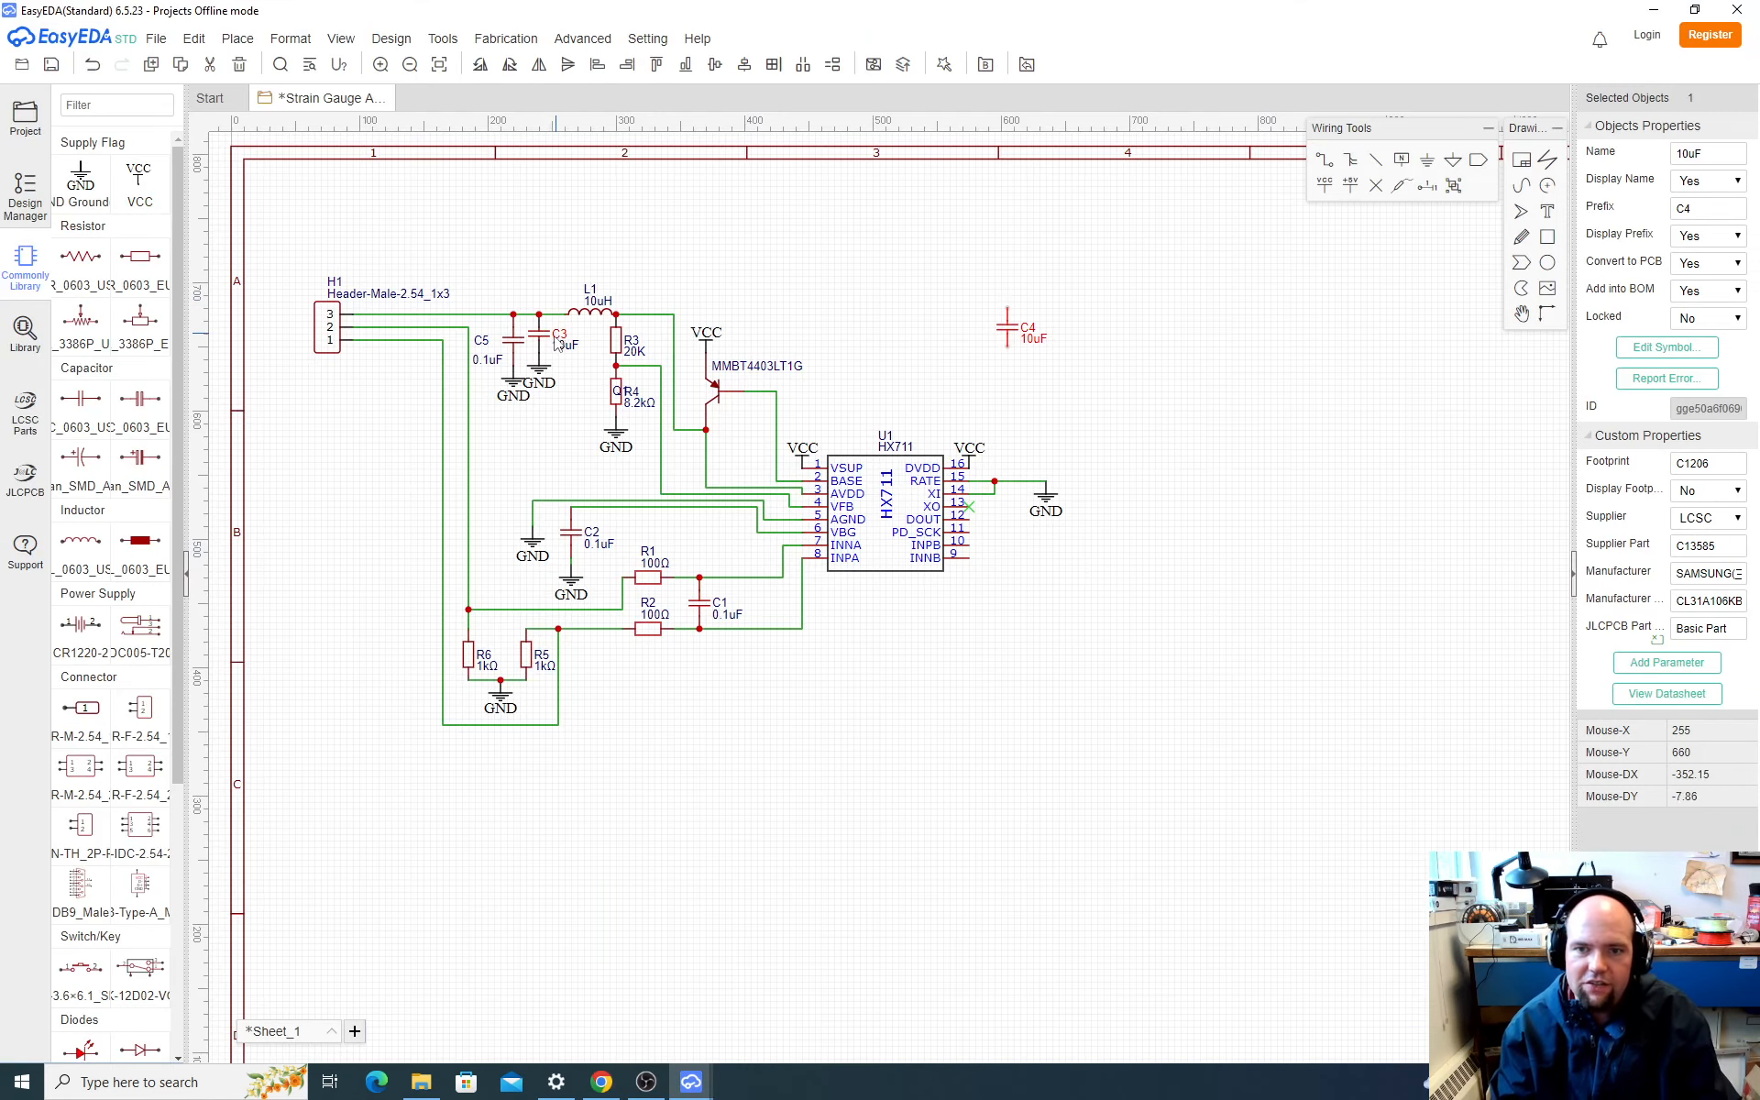
Step: Copy the 0.1uF capacitor C5 and place two duplicates side by side to the left of the 10uF capacitor C4
{"action": "left_click", "coordinate": [514, 351]}
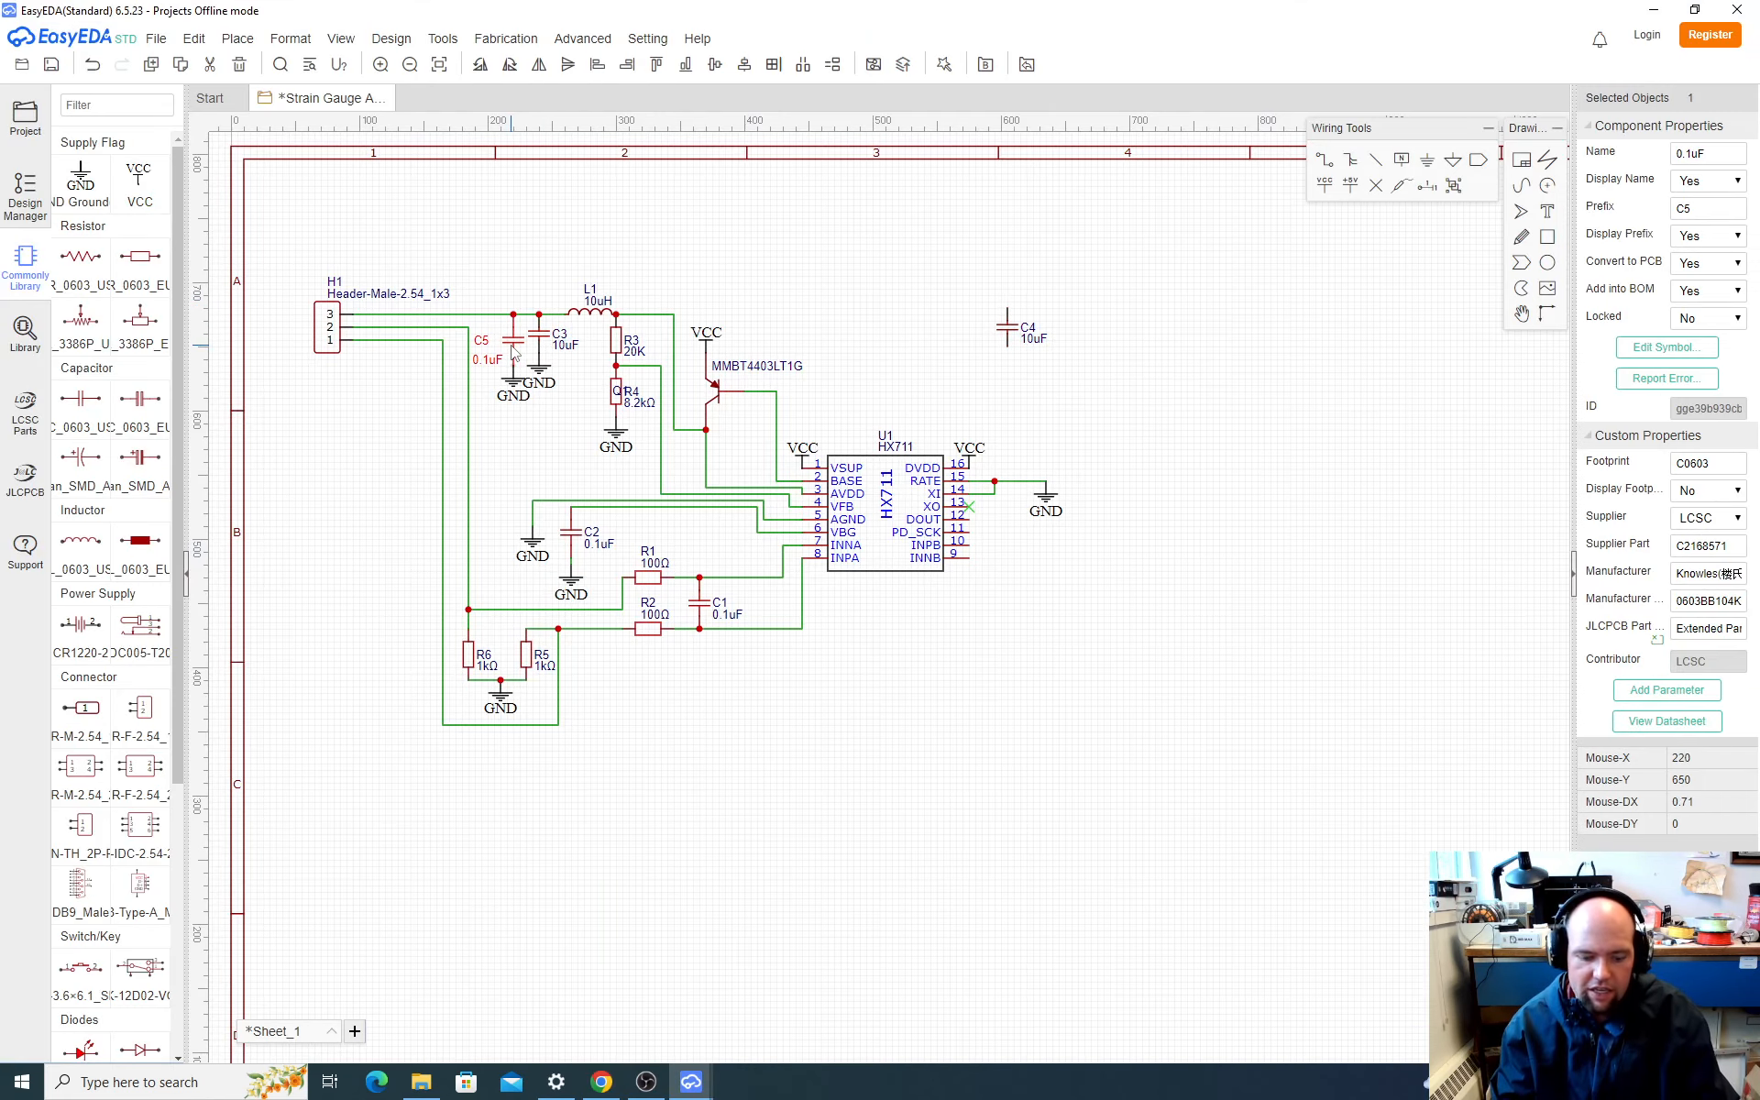
{"action": "key", "text": "ctrl+c"}
{"action": "key", "text": "ctrl+v"}
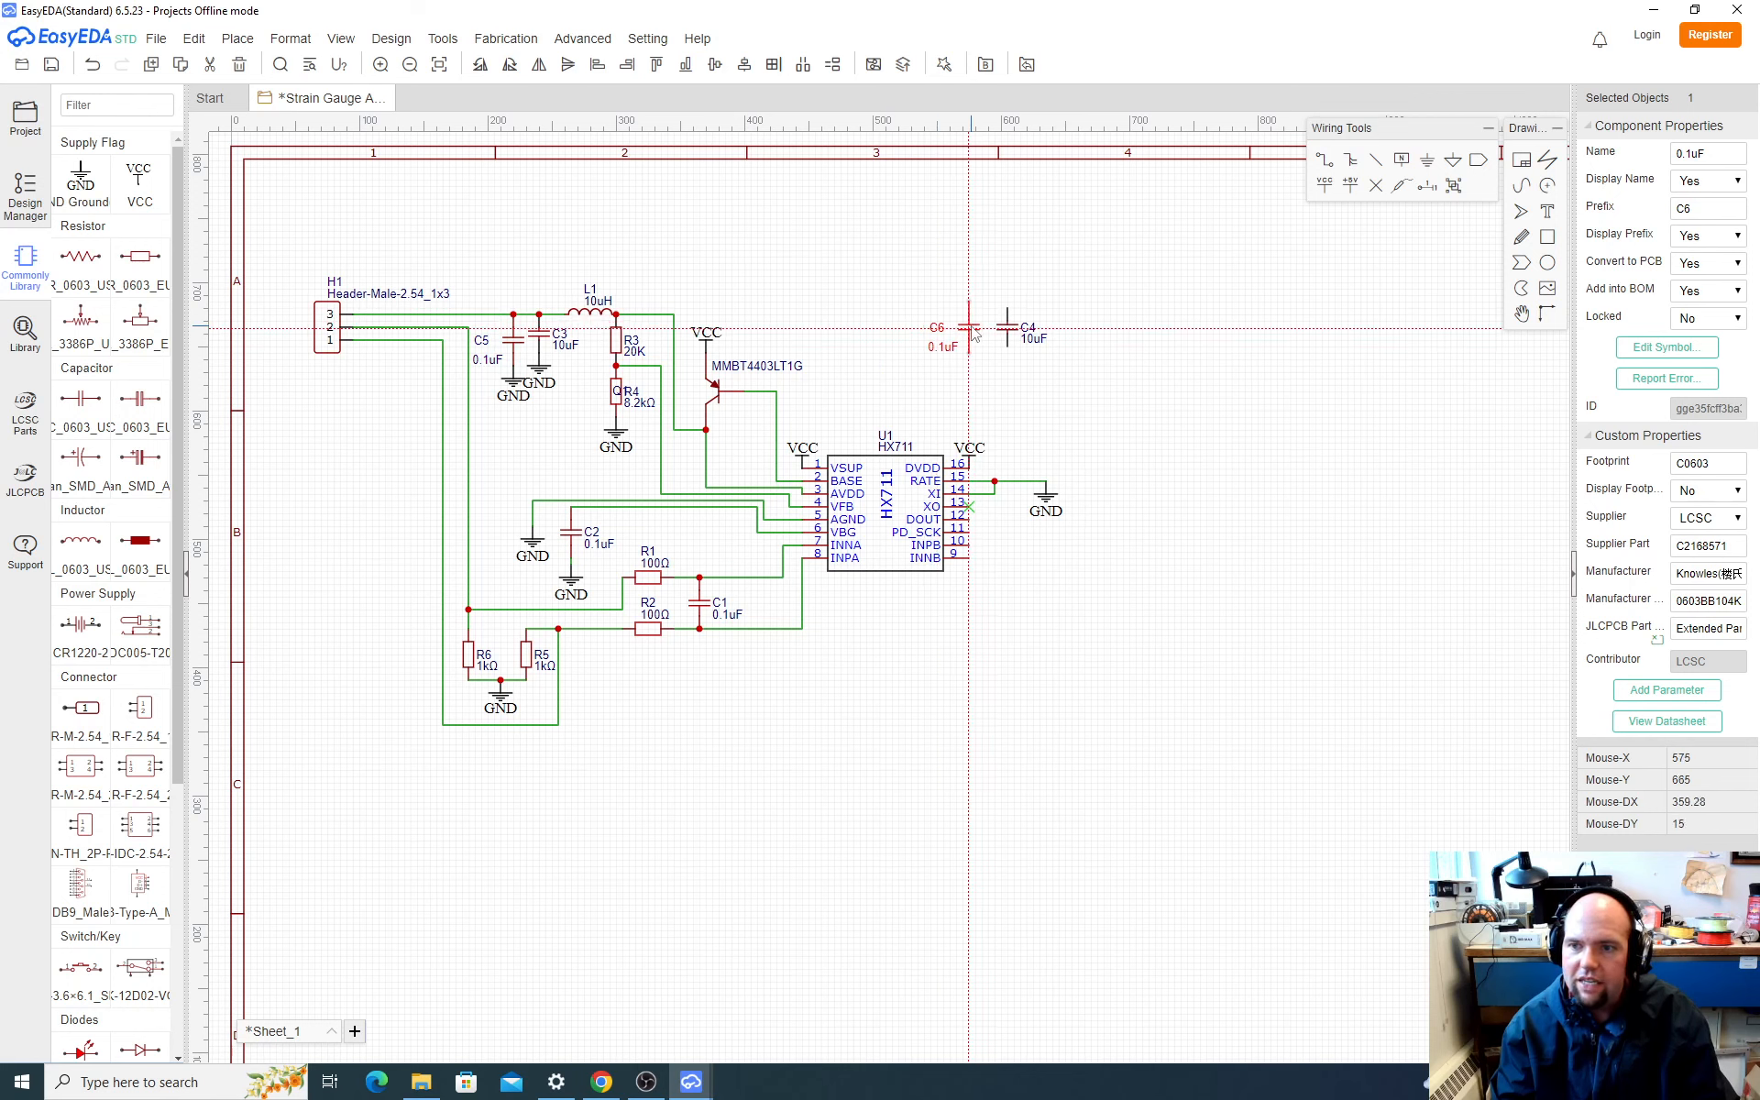
{"action": "left_click", "coordinate": [986, 335]}
{"action": "key", "text": "ctrl+v"}
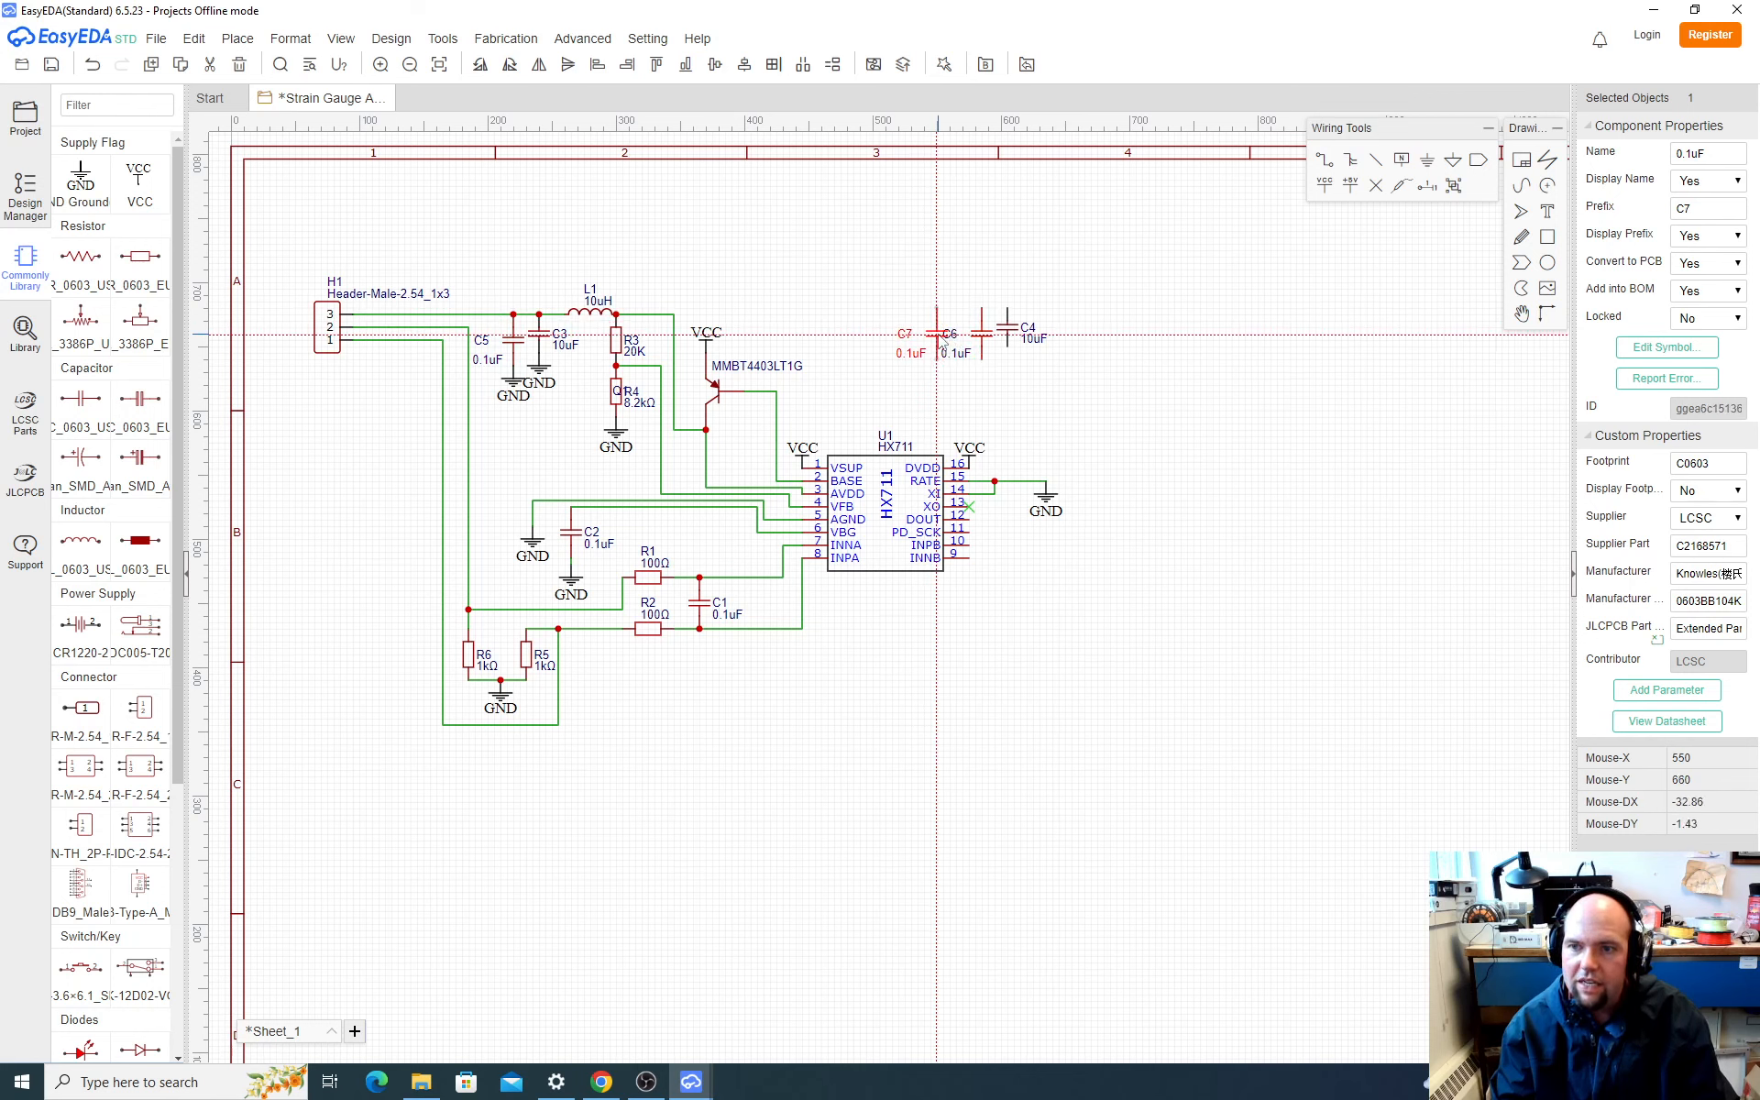
{"action": "left_click", "coordinate": [924, 338]}
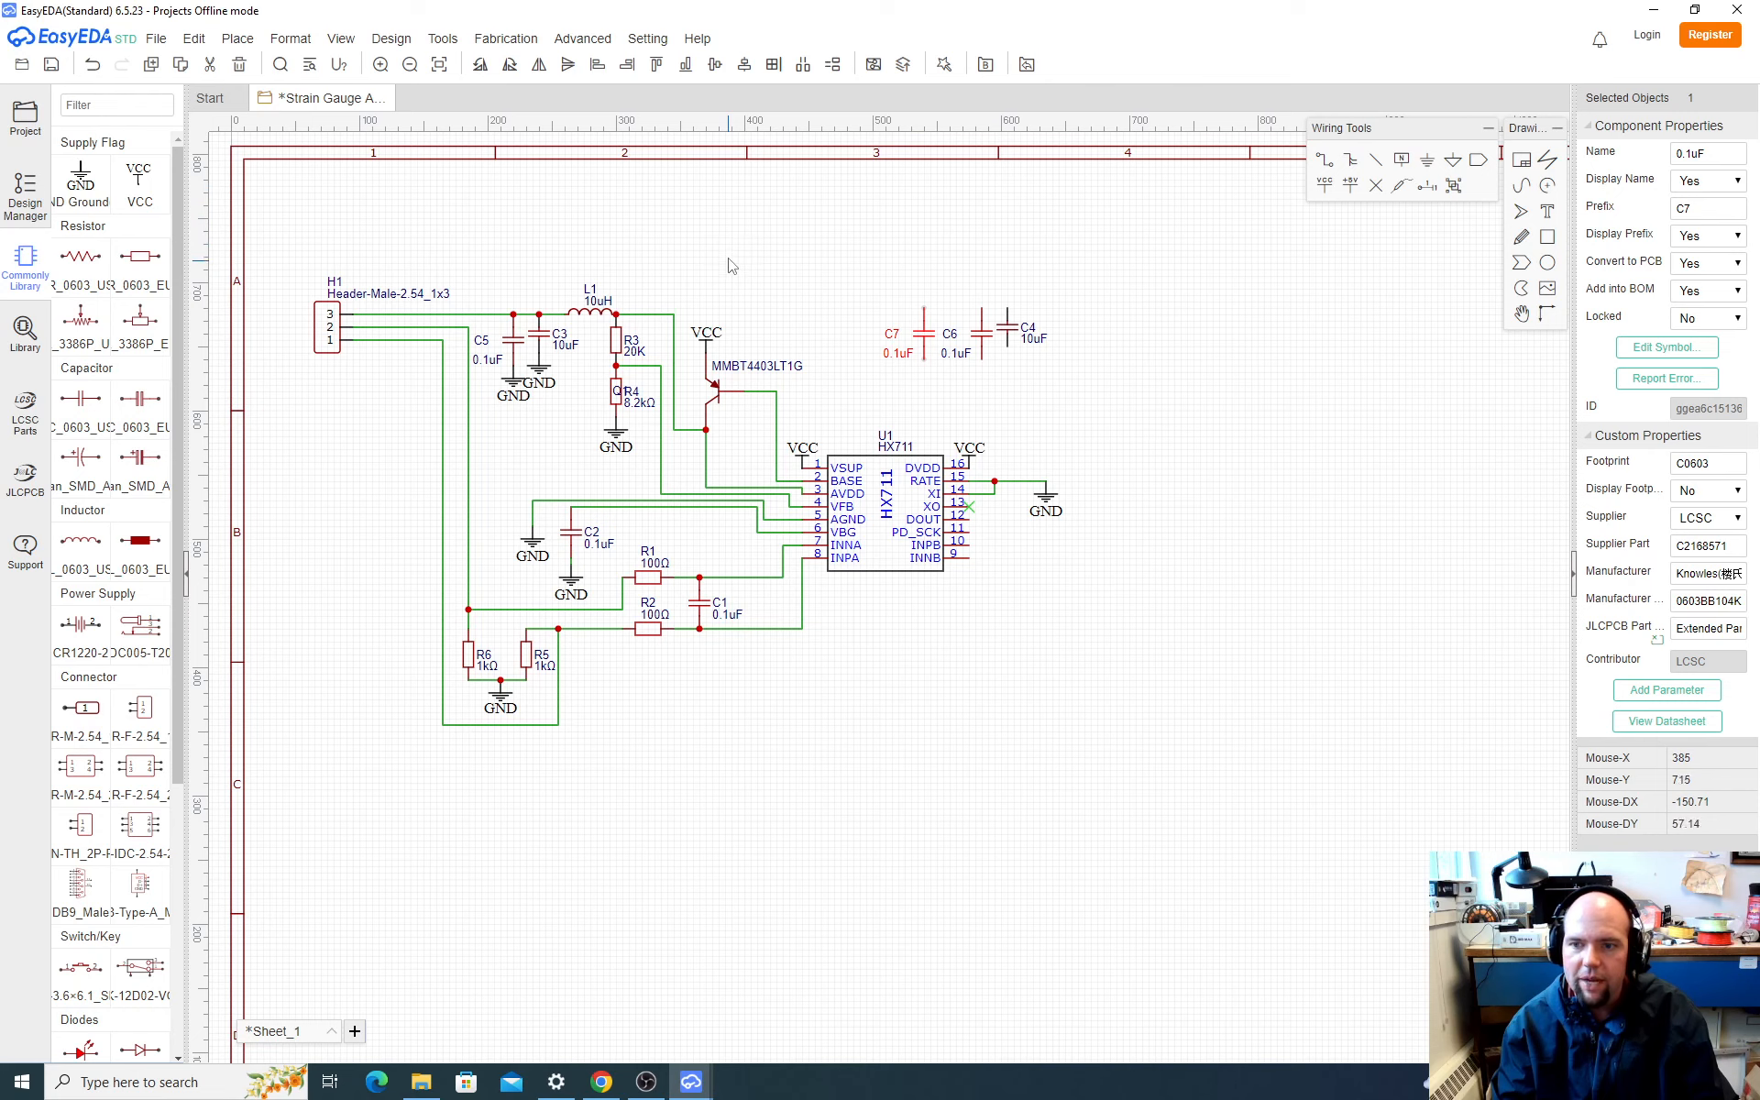
{"action": "left_click", "coordinate": [835, 302]}
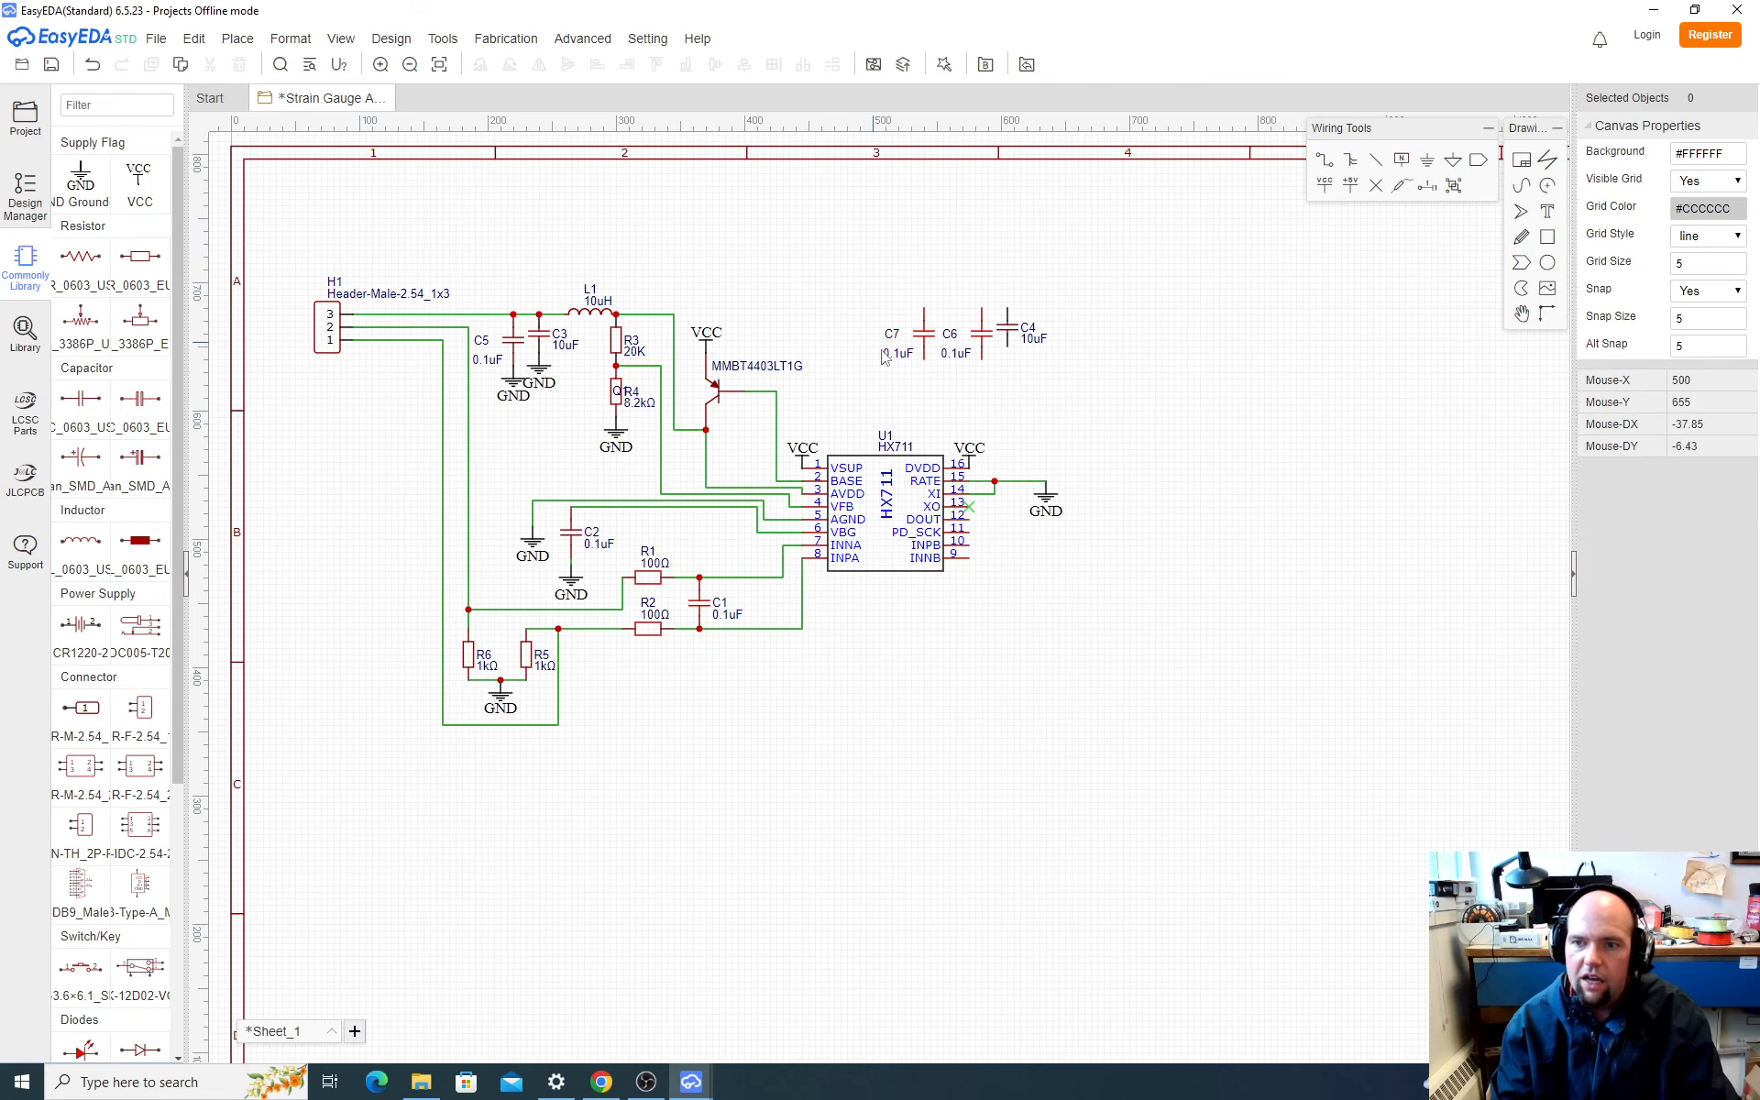
Step: Copy the VCC flag from U1's DVDD pin onto the upper ends of both new 0.1uF capacitors and C4, aligning each with its pin
{"action": "left_click", "coordinate": [976, 449]}
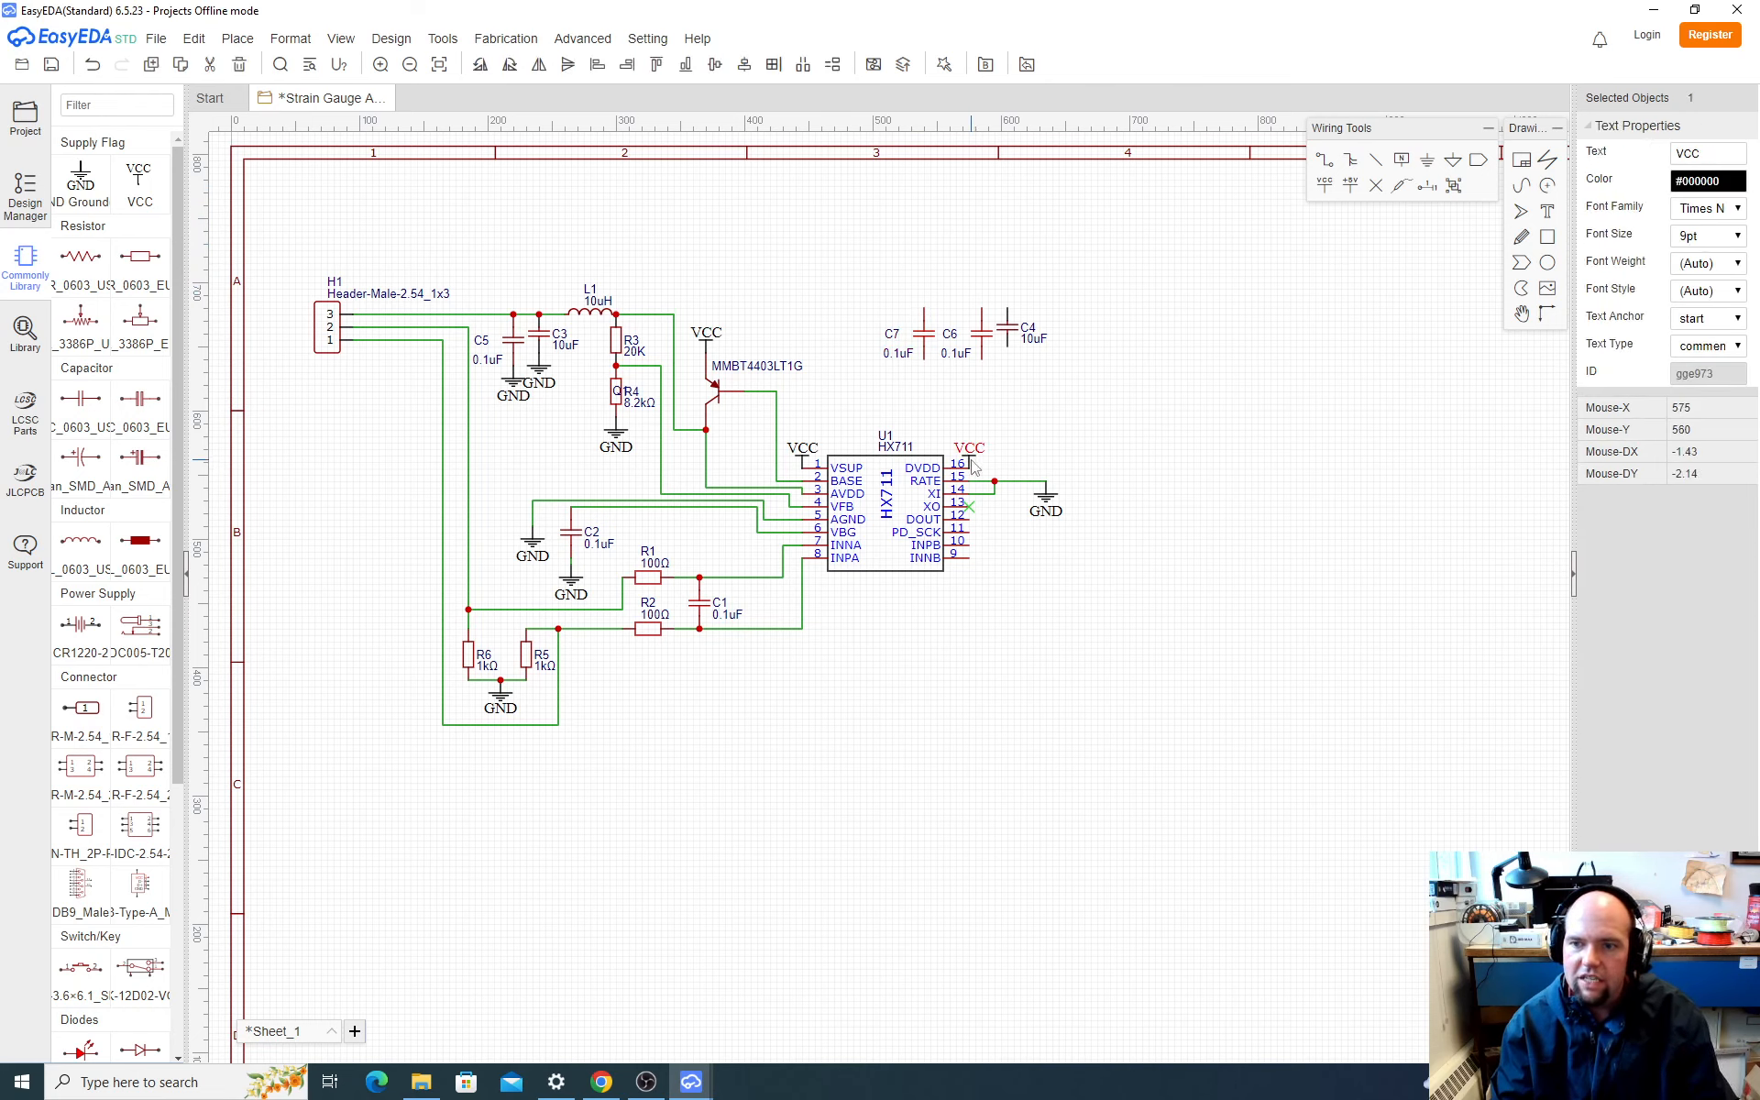
{"action": "key", "text": "Escape"}
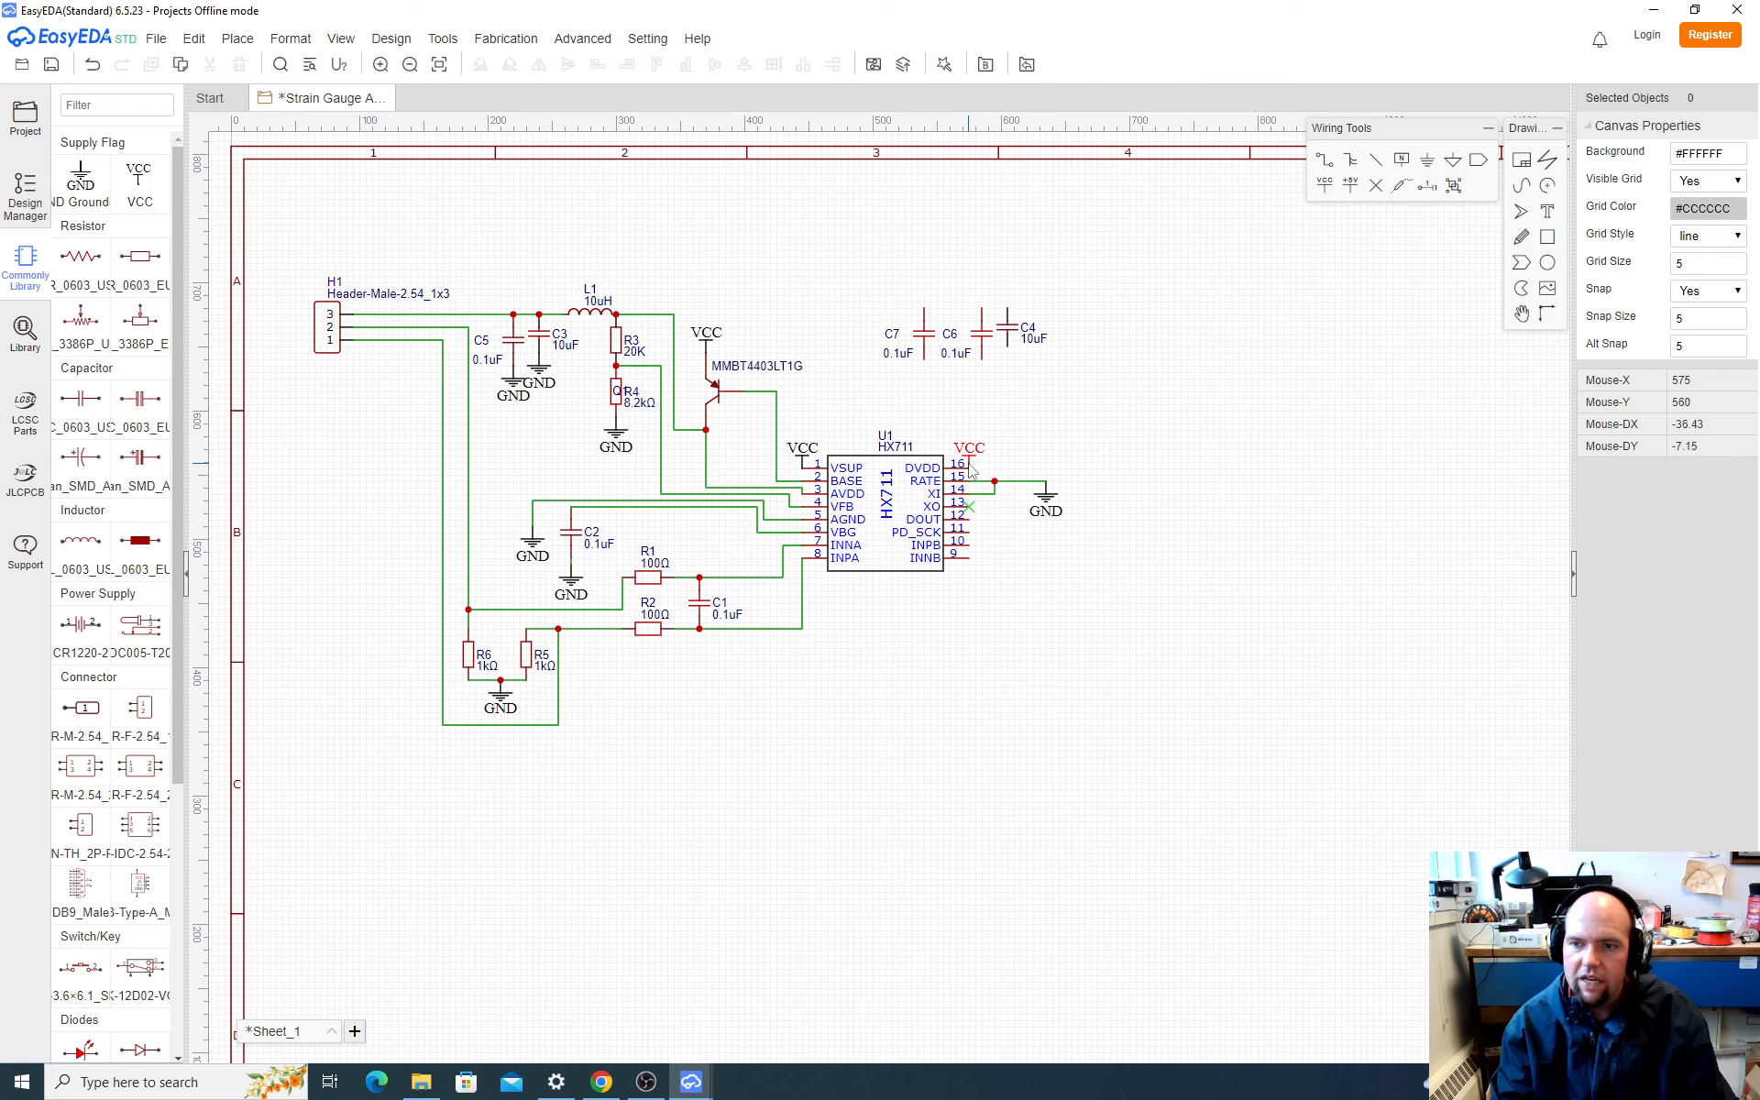
{"action": "left_click_drag", "start_coordinate": [972, 469], "coordinate": [923, 312]}
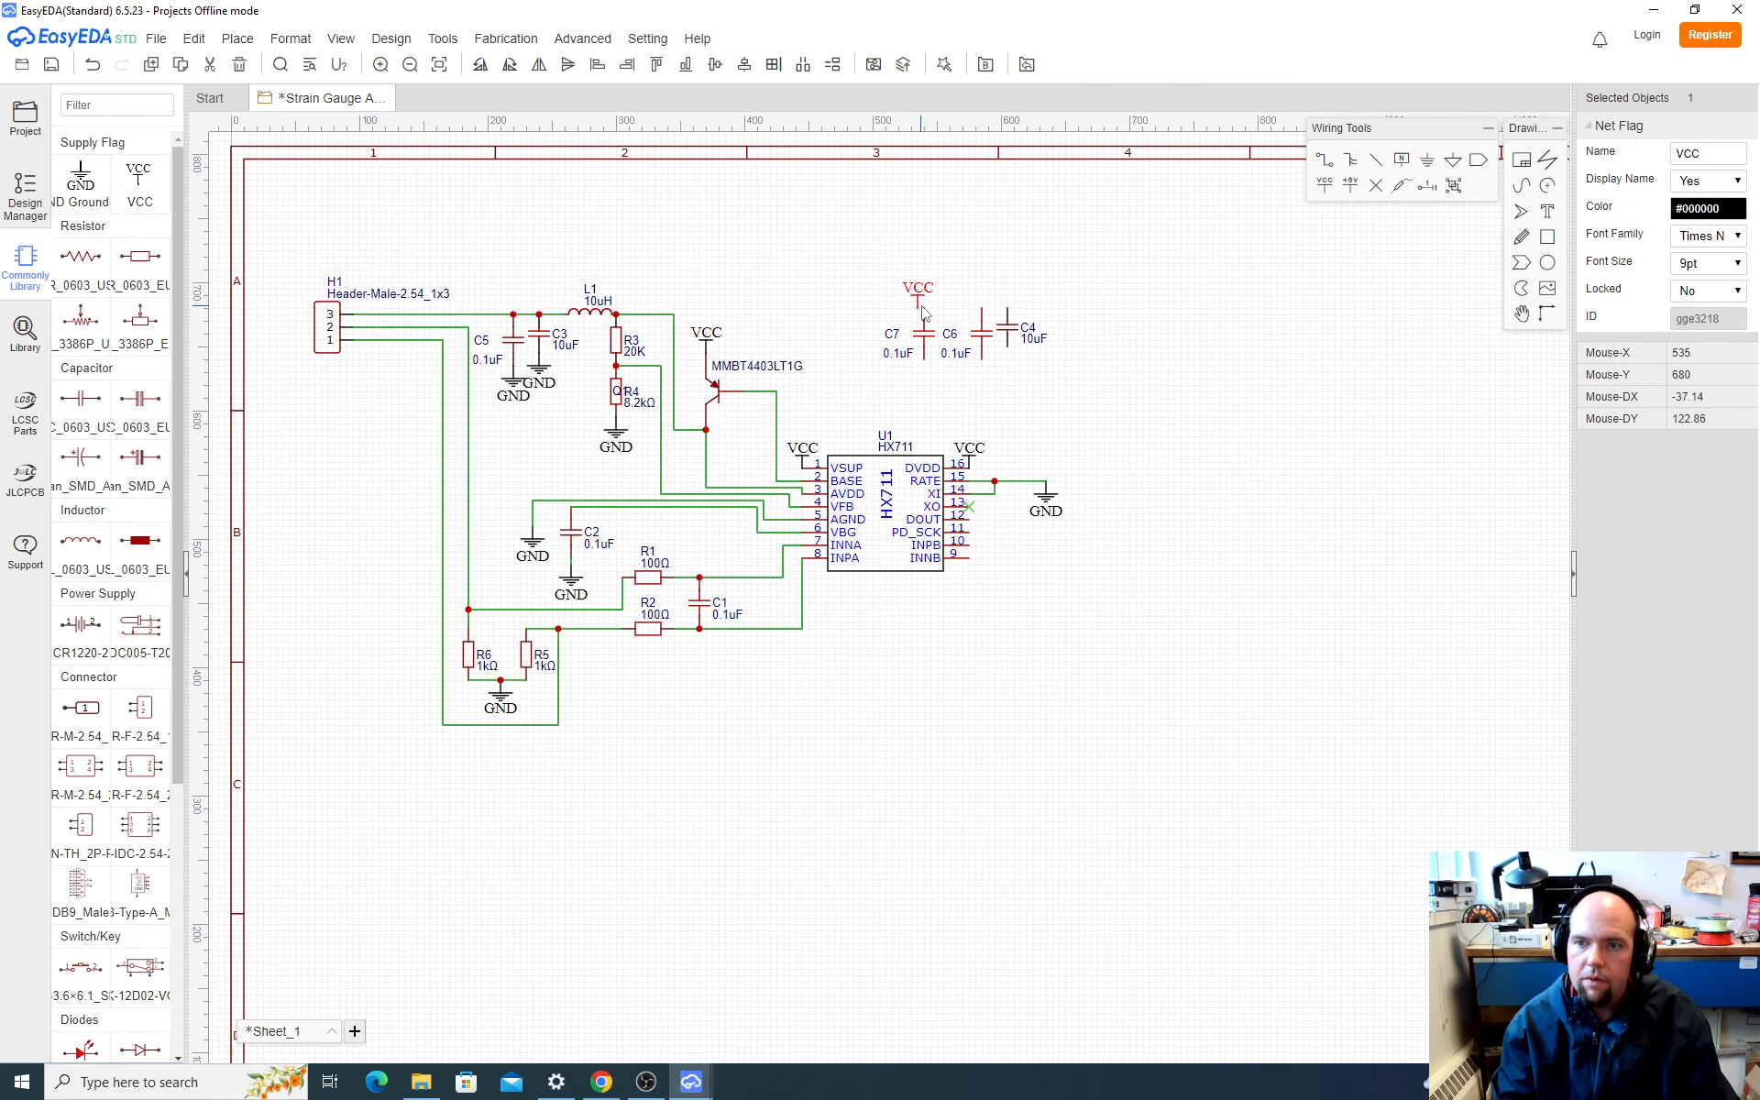
{"action": "key", "text": "ctrl+v"}
{"action": "left_click", "coordinate": [982, 308]}
{"action": "key", "text": "ctrl+v"}
{"action": "left_click", "coordinate": [1009, 313]}
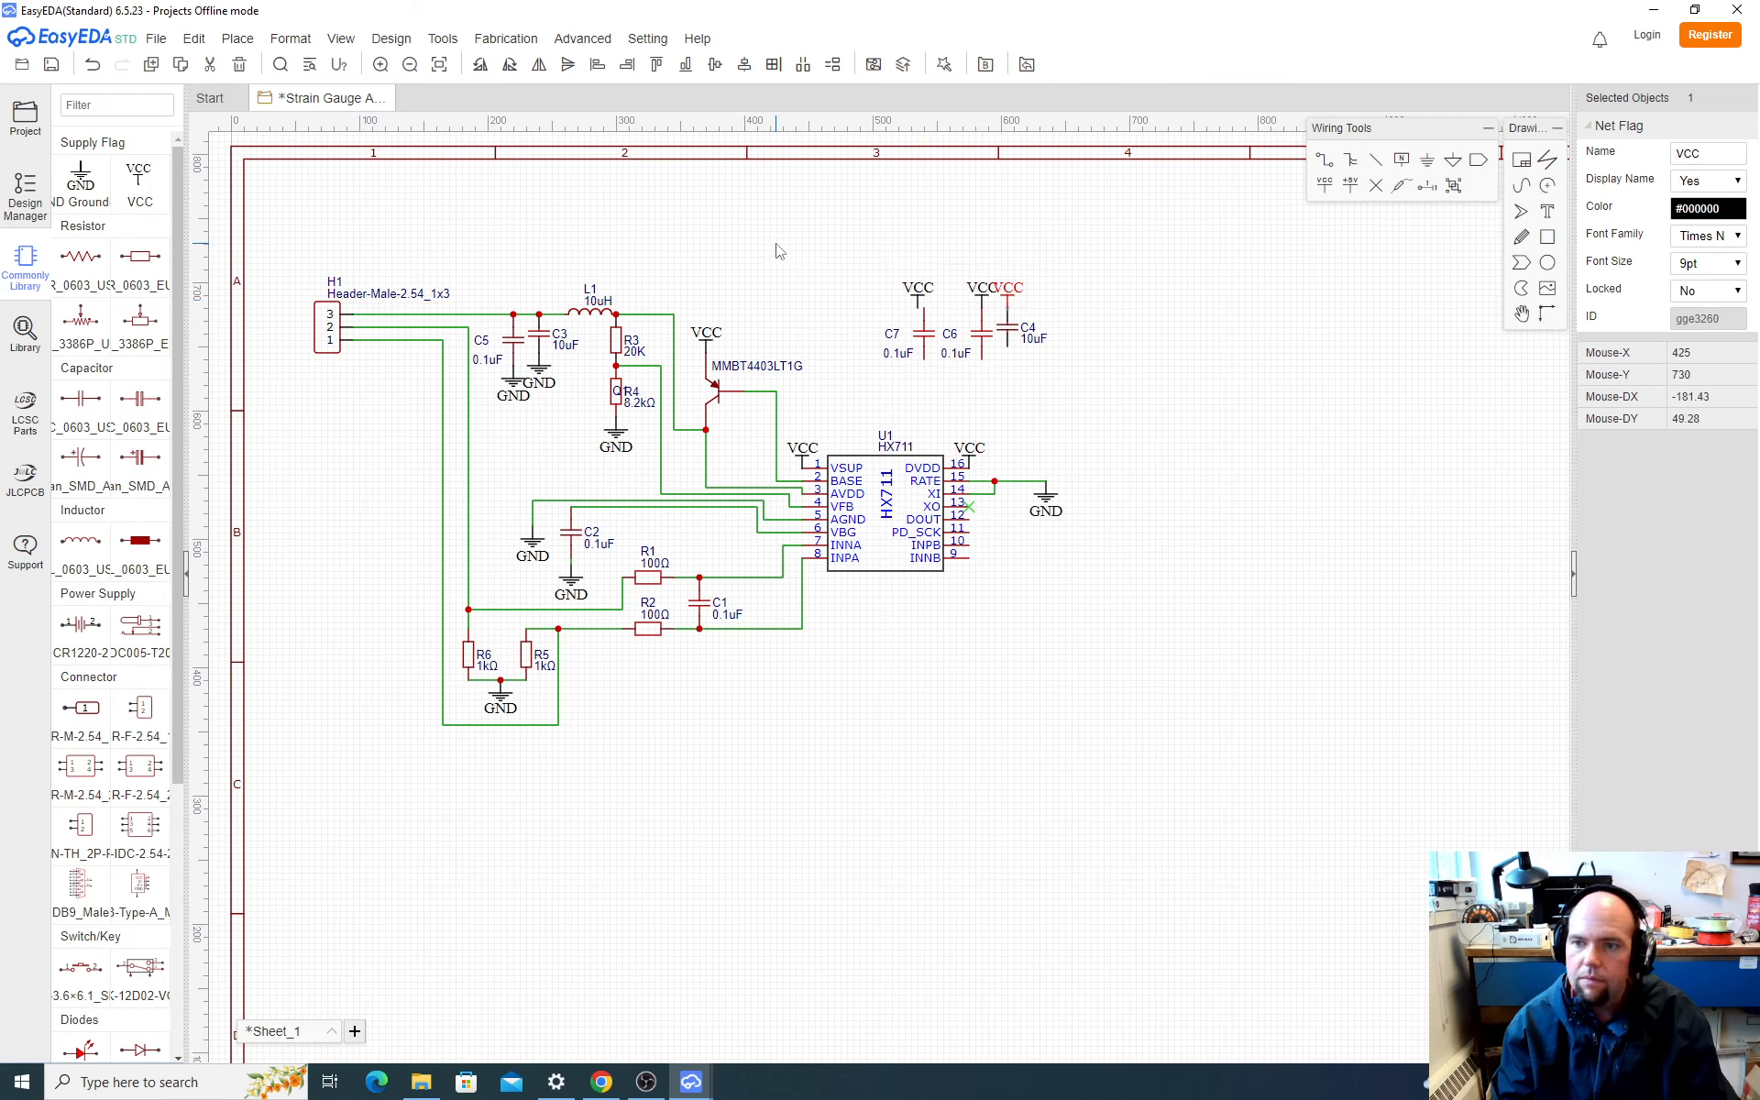
{"action": "left_click", "coordinate": [855, 274]}
{"action": "left_click_drag", "start_coordinate": [858, 274], "coordinate": [924, 306]}
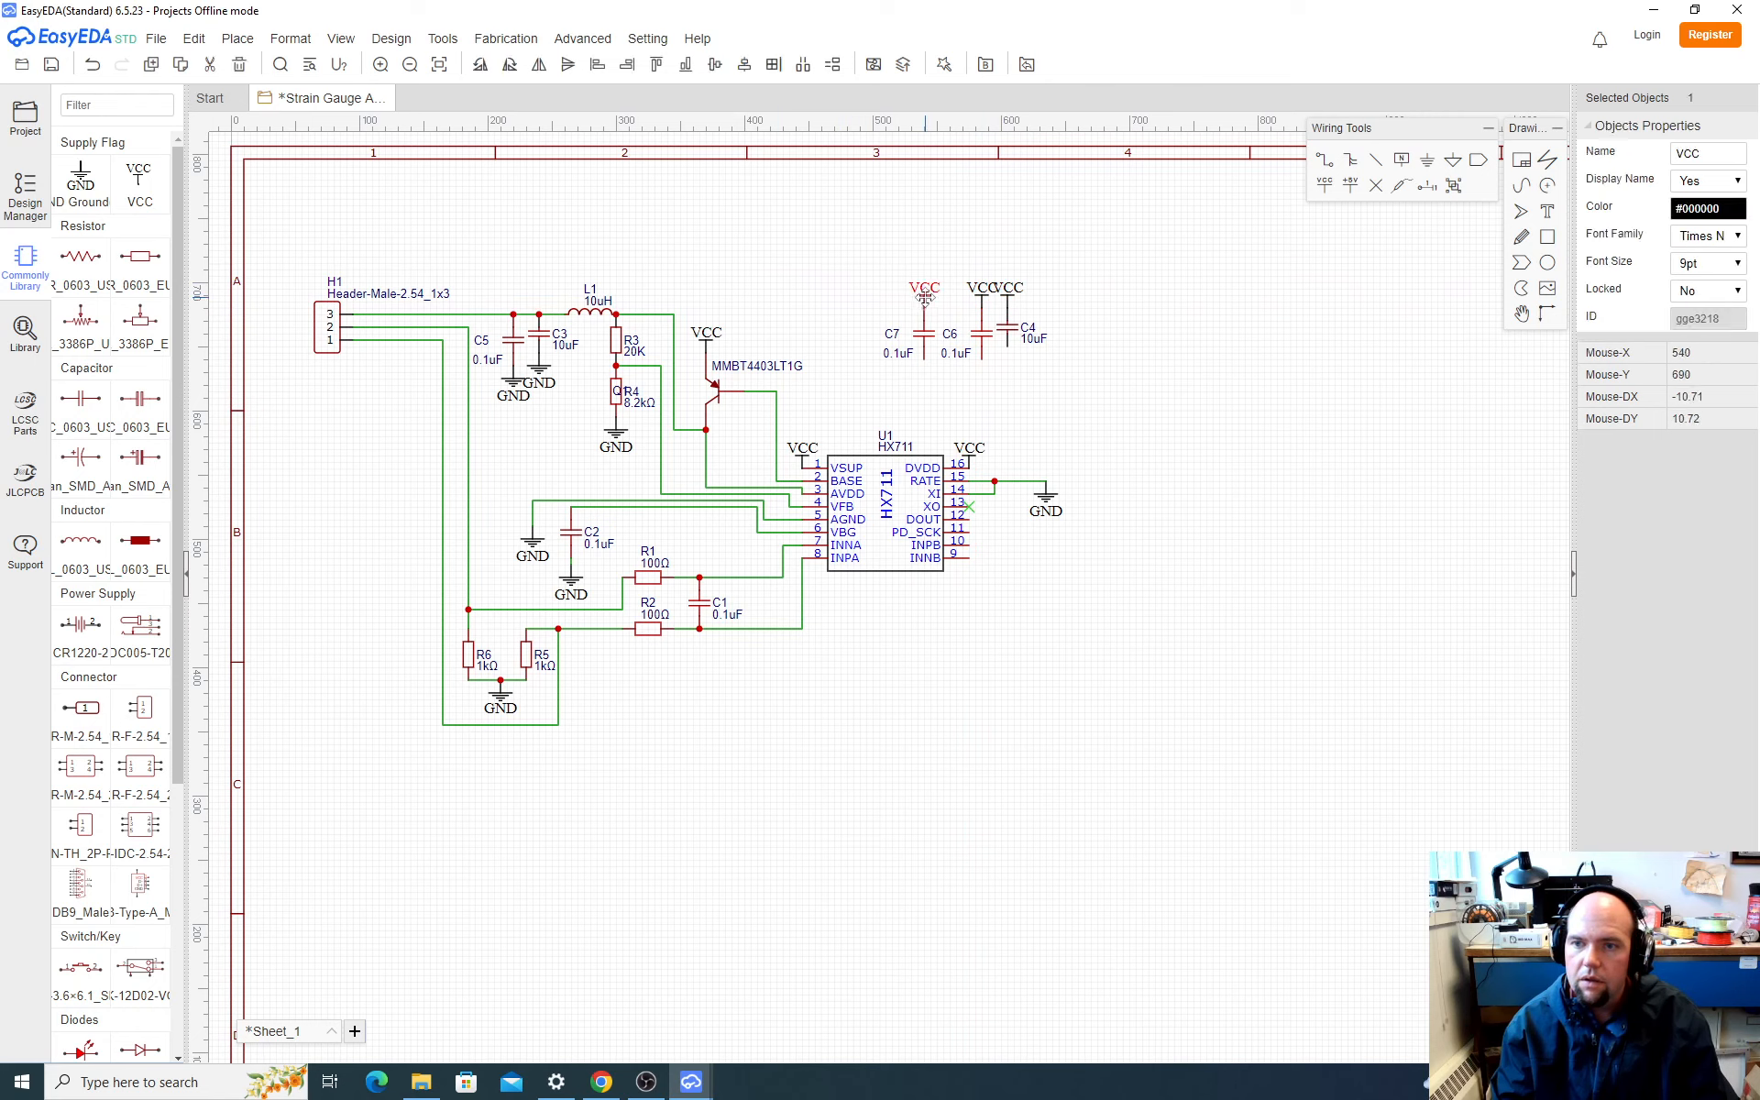
{"action": "left_click", "coordinate": [1121, 475]}
Step: Copy the GND flag beside U1 onto the lower ends of the two new 0.1uF capacitors and C4
{"action": "left_click", "coordinate": [1054, 507]}
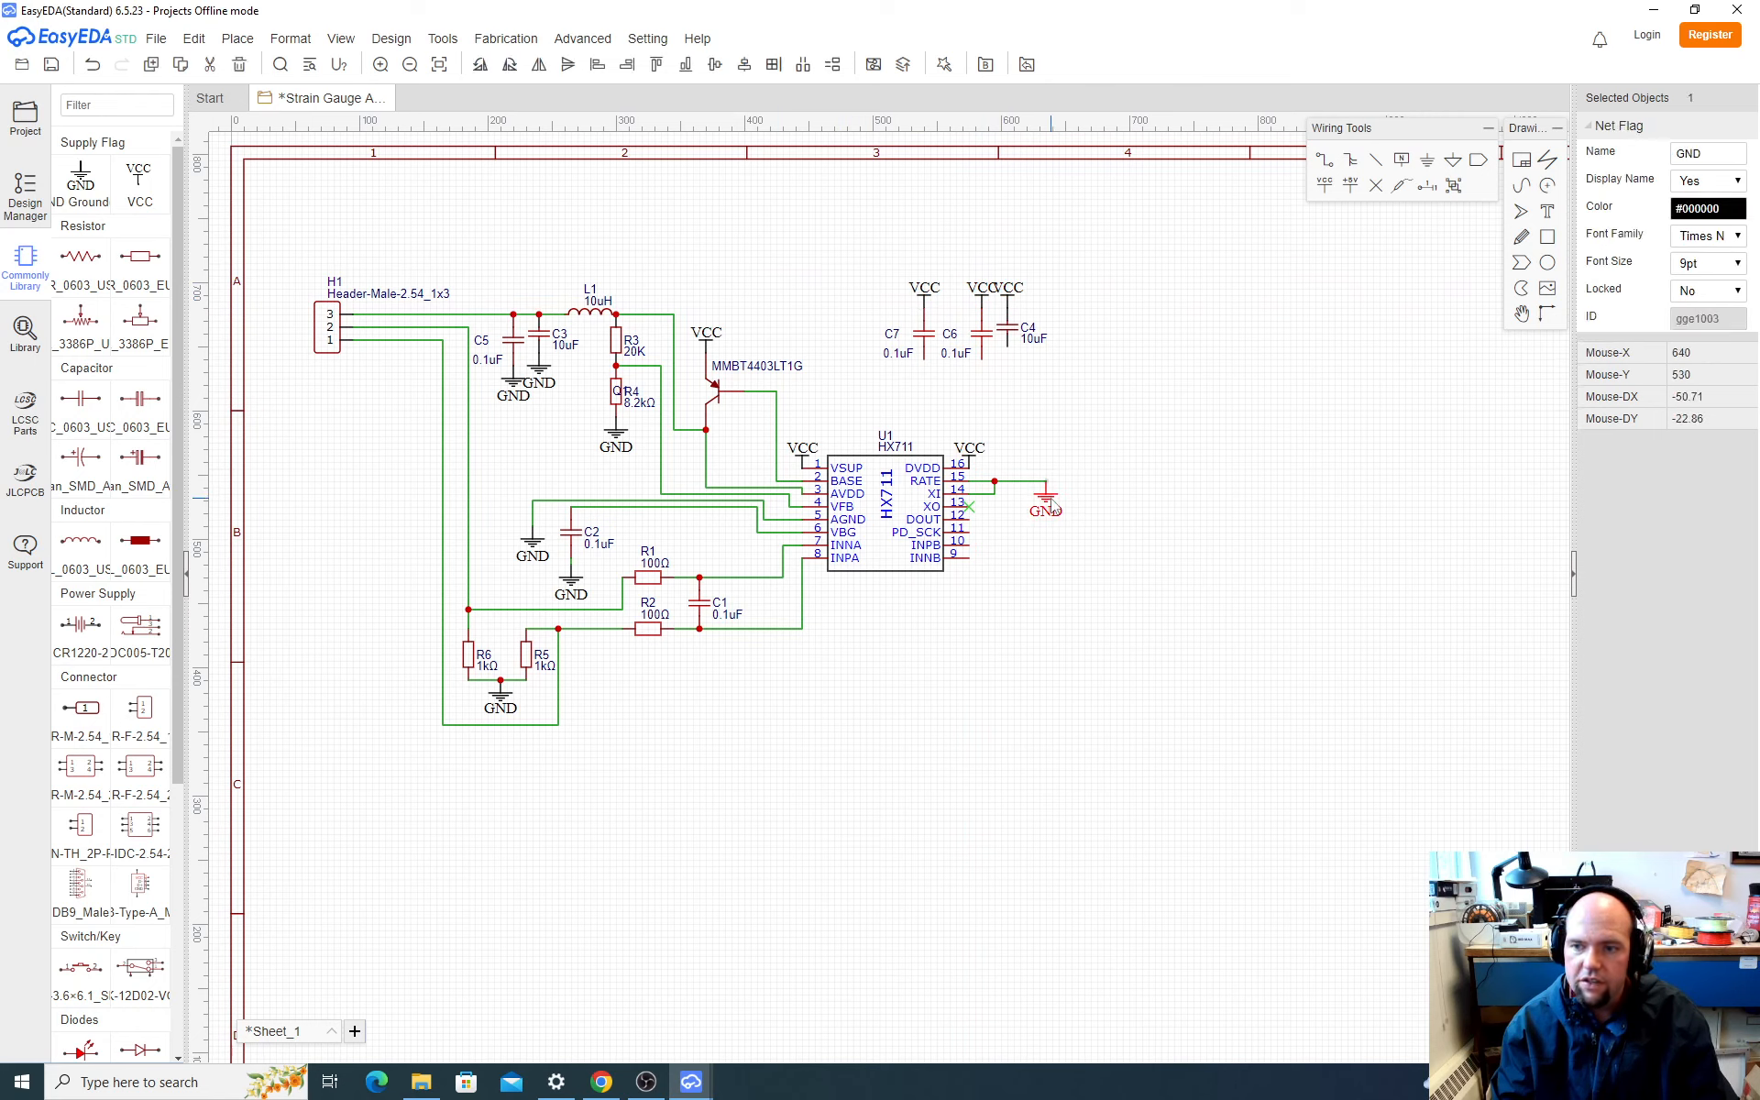
{"action": "key", "text": "ctrl+c"}
{"action": "key", "text": "ctrl+v"}
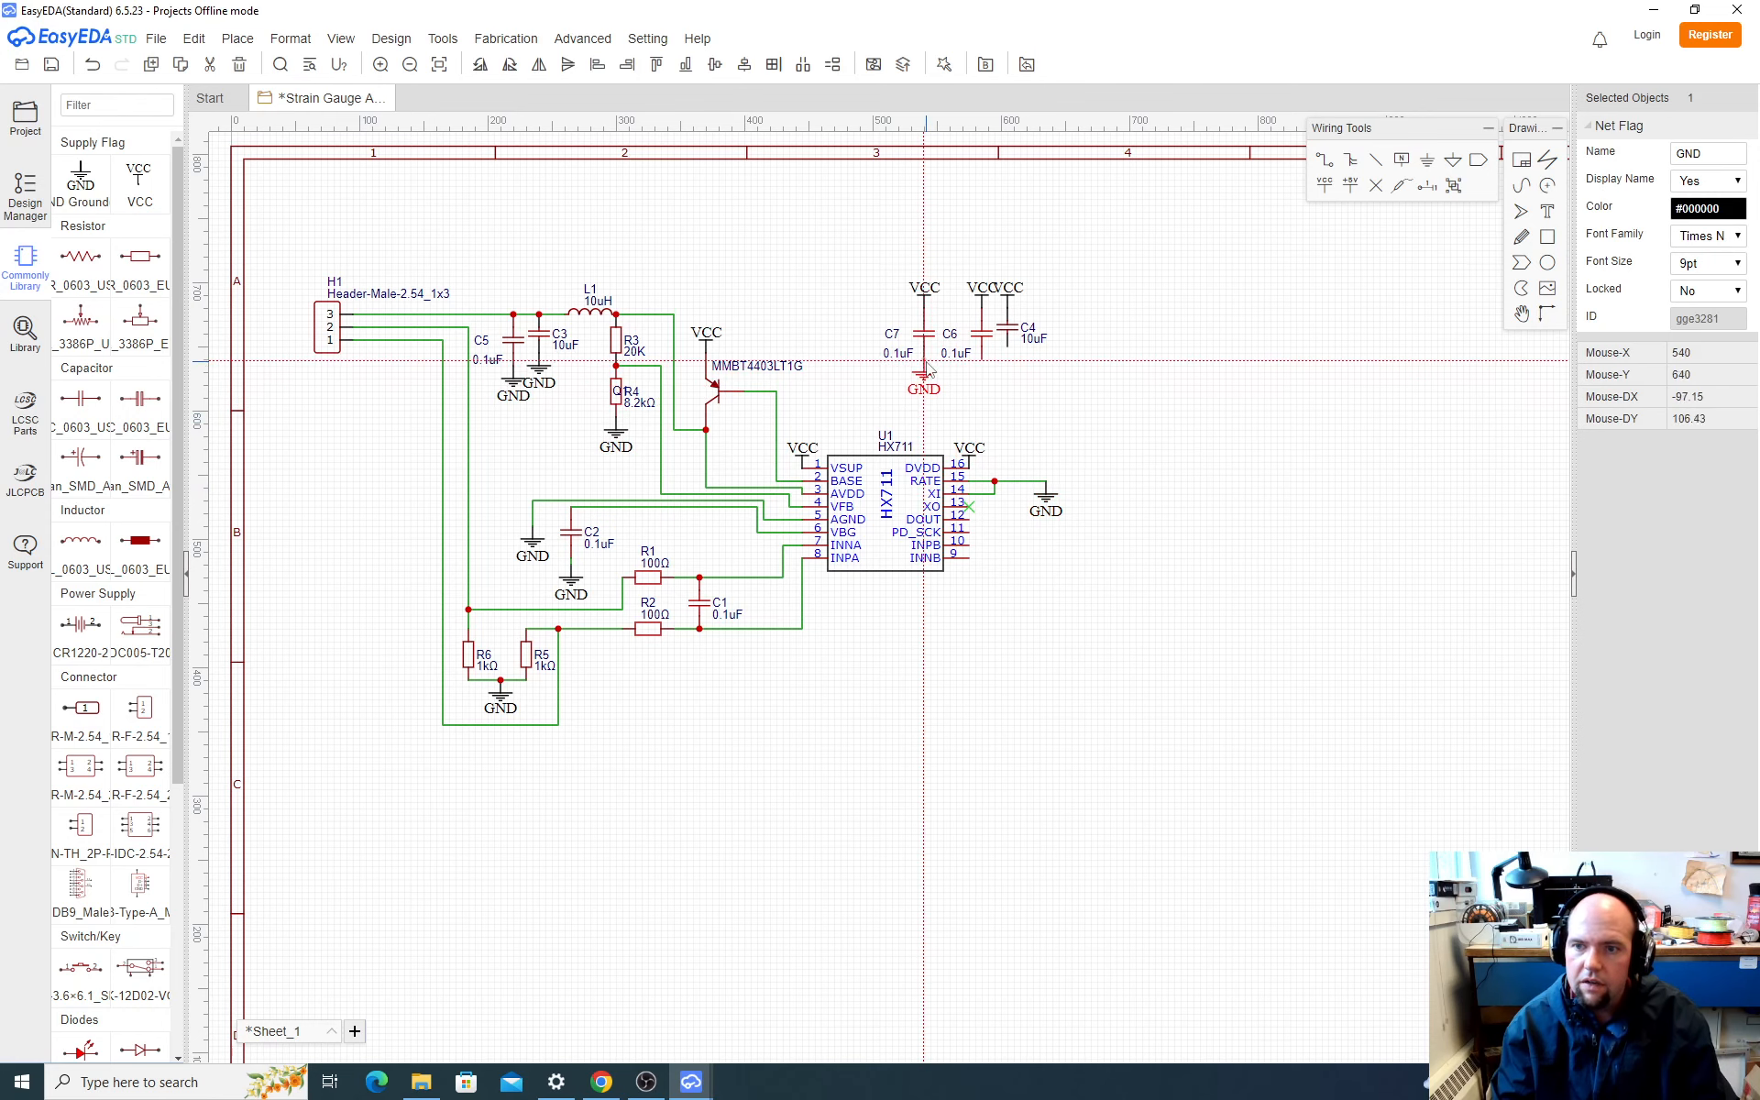
{"action": "left_click", "coordinate": [926, 369]}
{"action": "key", "text": "ctrl+v"}
{"action": "left_click", "coordinate": [982, 369]}
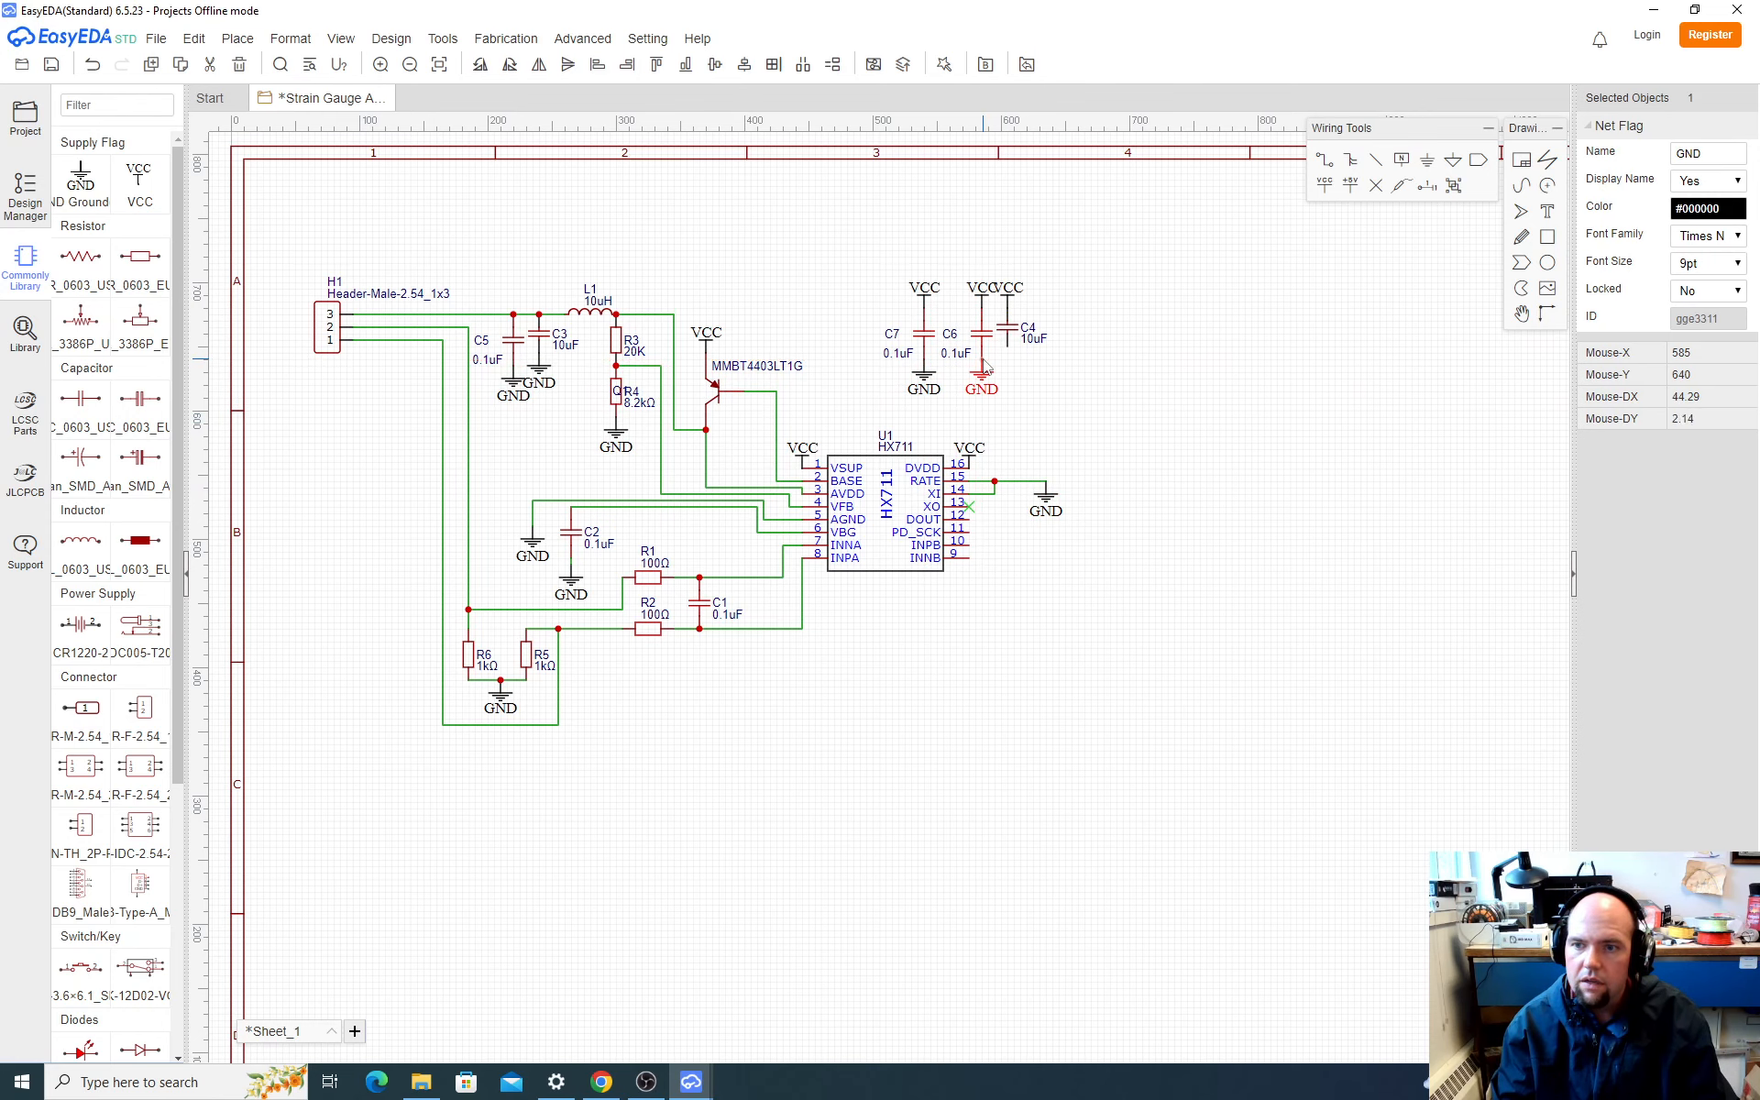
{"action": "key", "text": "ctrl+v"}
{"action": "left_click", "coordinate": [1006, 361]}
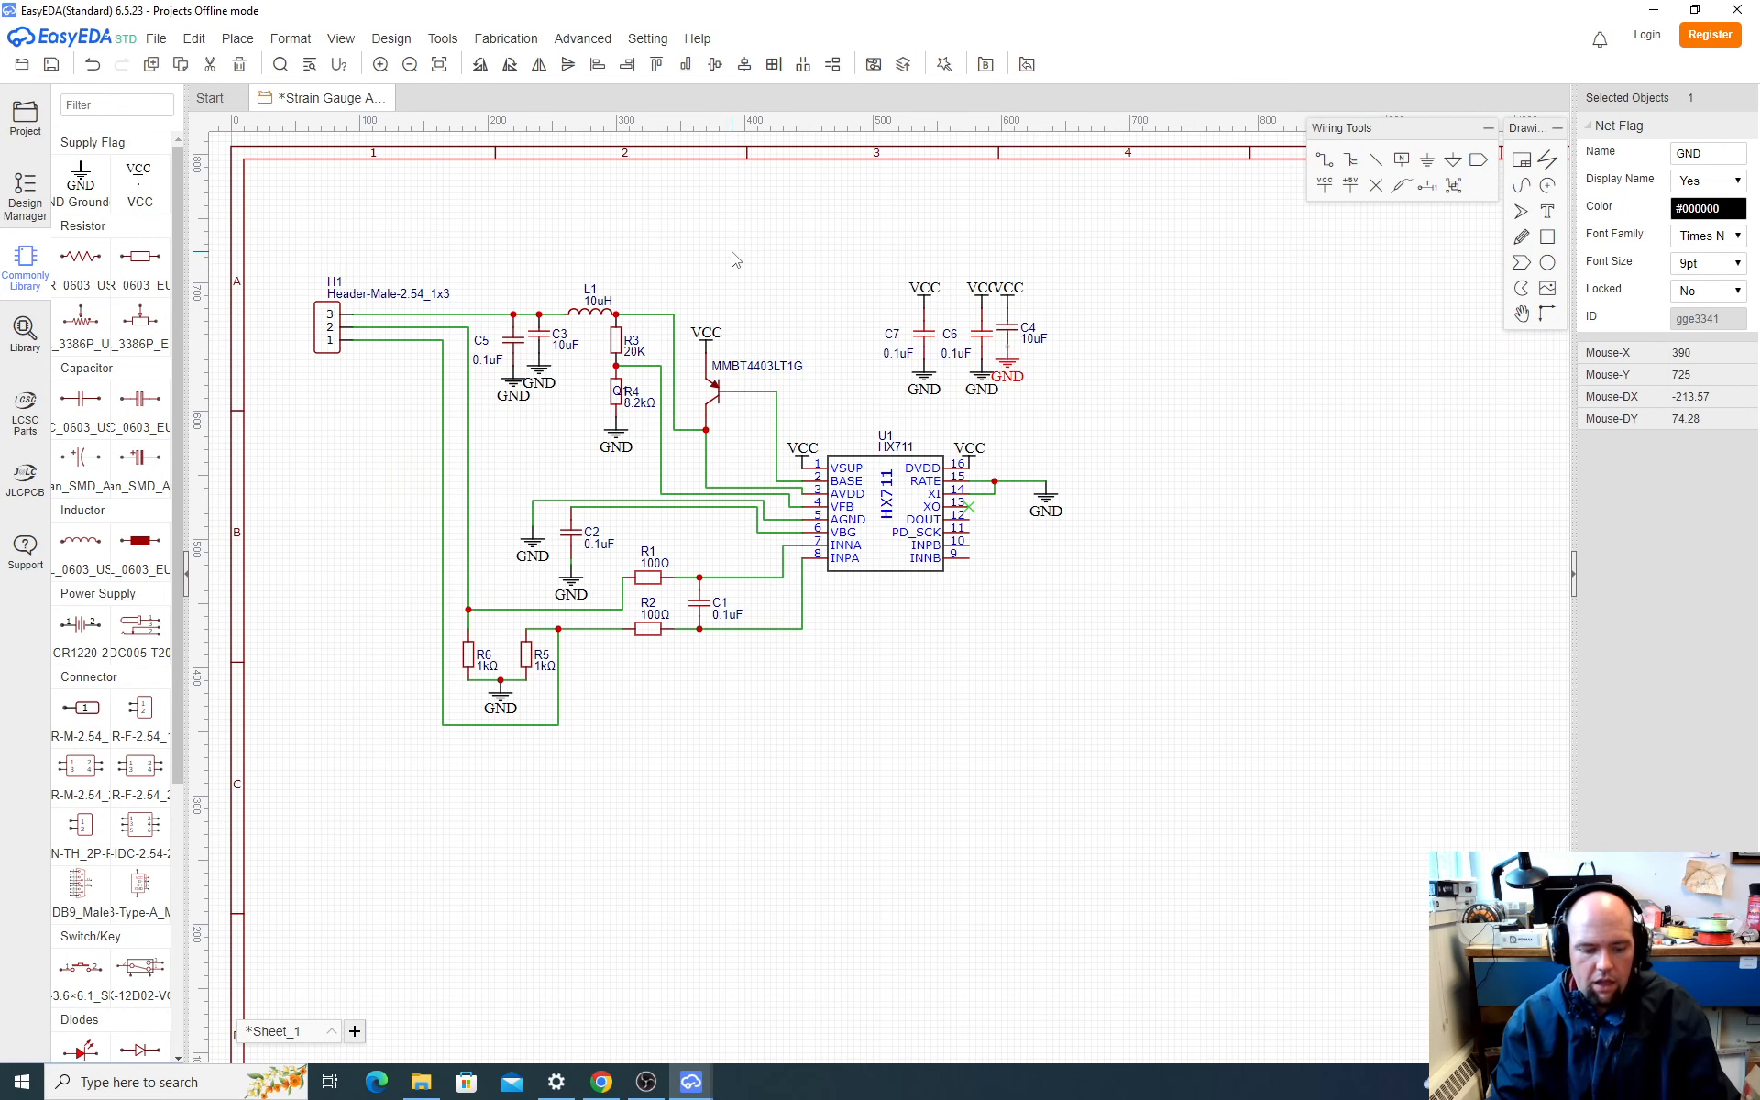
Step: Switch to SparkFun's schematic in the browser and examine the output header J1 and its connections to the HX711
{"action": "key", "text": "alt+Tab"}
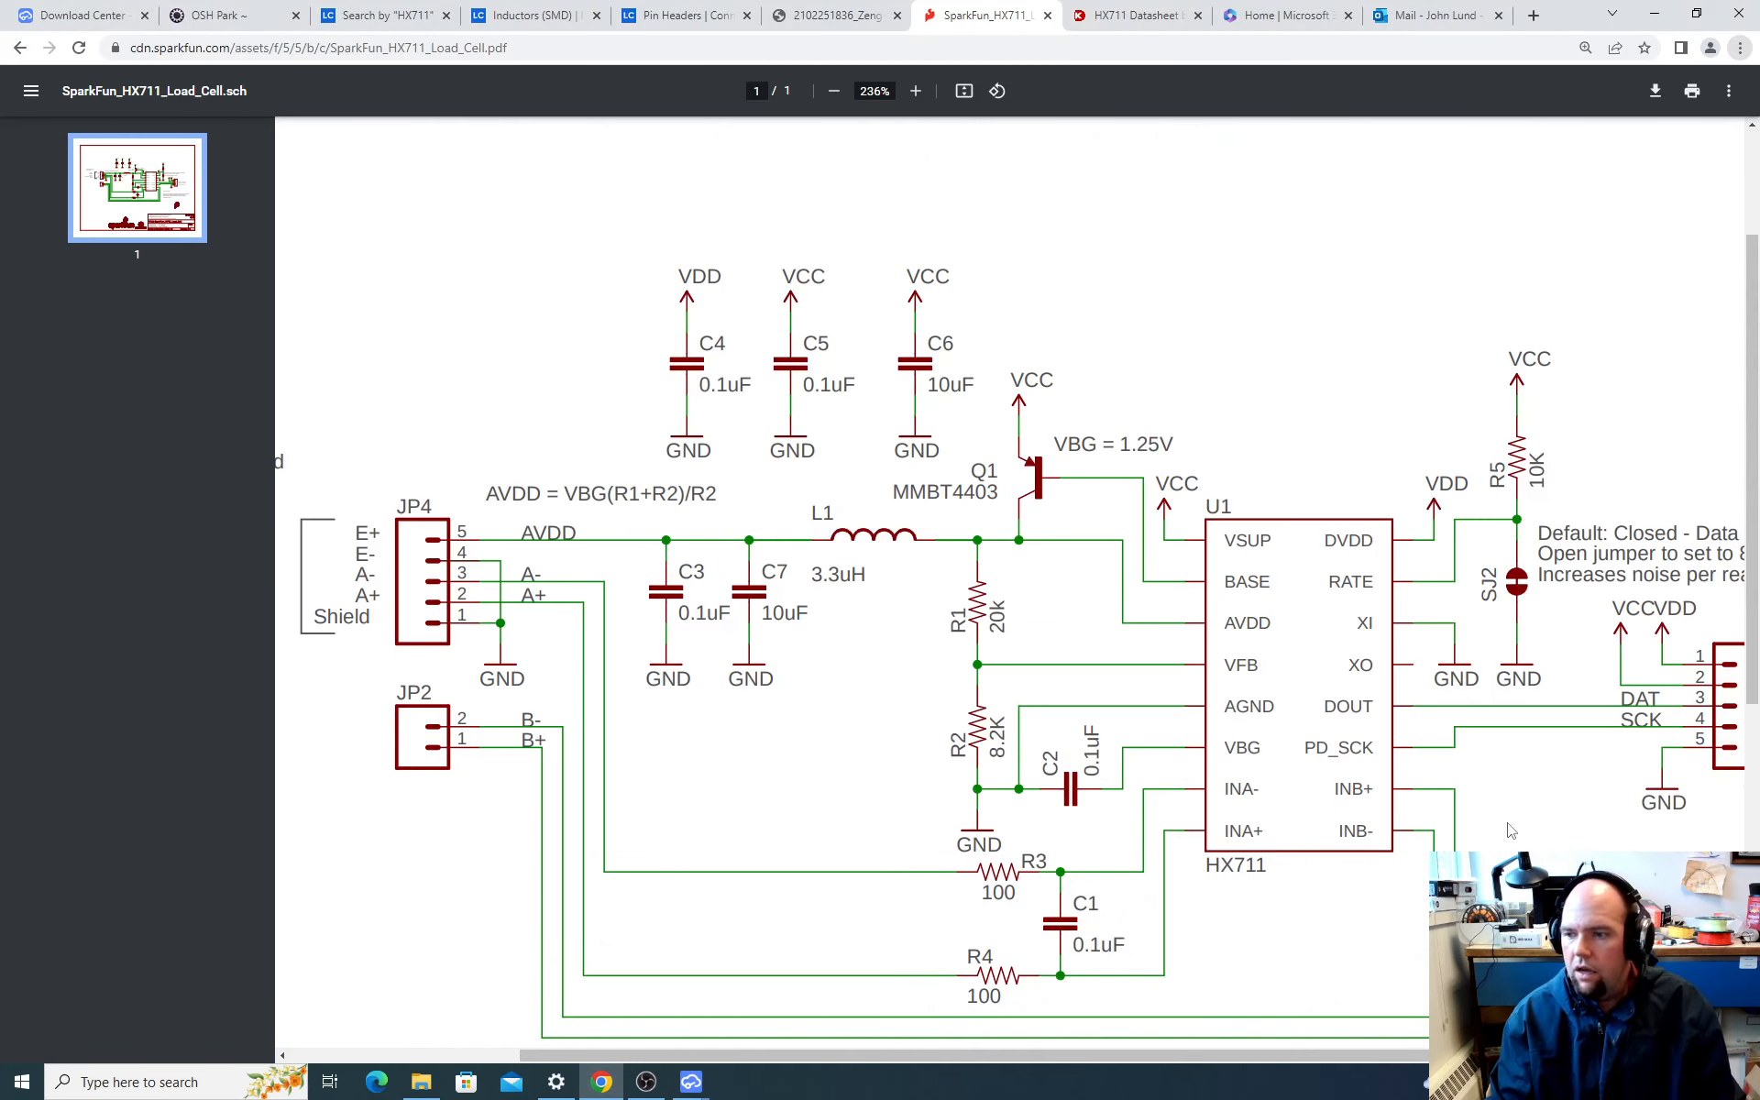
{"action": "scroll", "coordinate": [1413, 804], "scroll_direction": "down", "scroll_amount": 1}
{"action": "left_click_drag", "start_coordinate": [1416, 1054], "coordinate": [1648, 1055]}
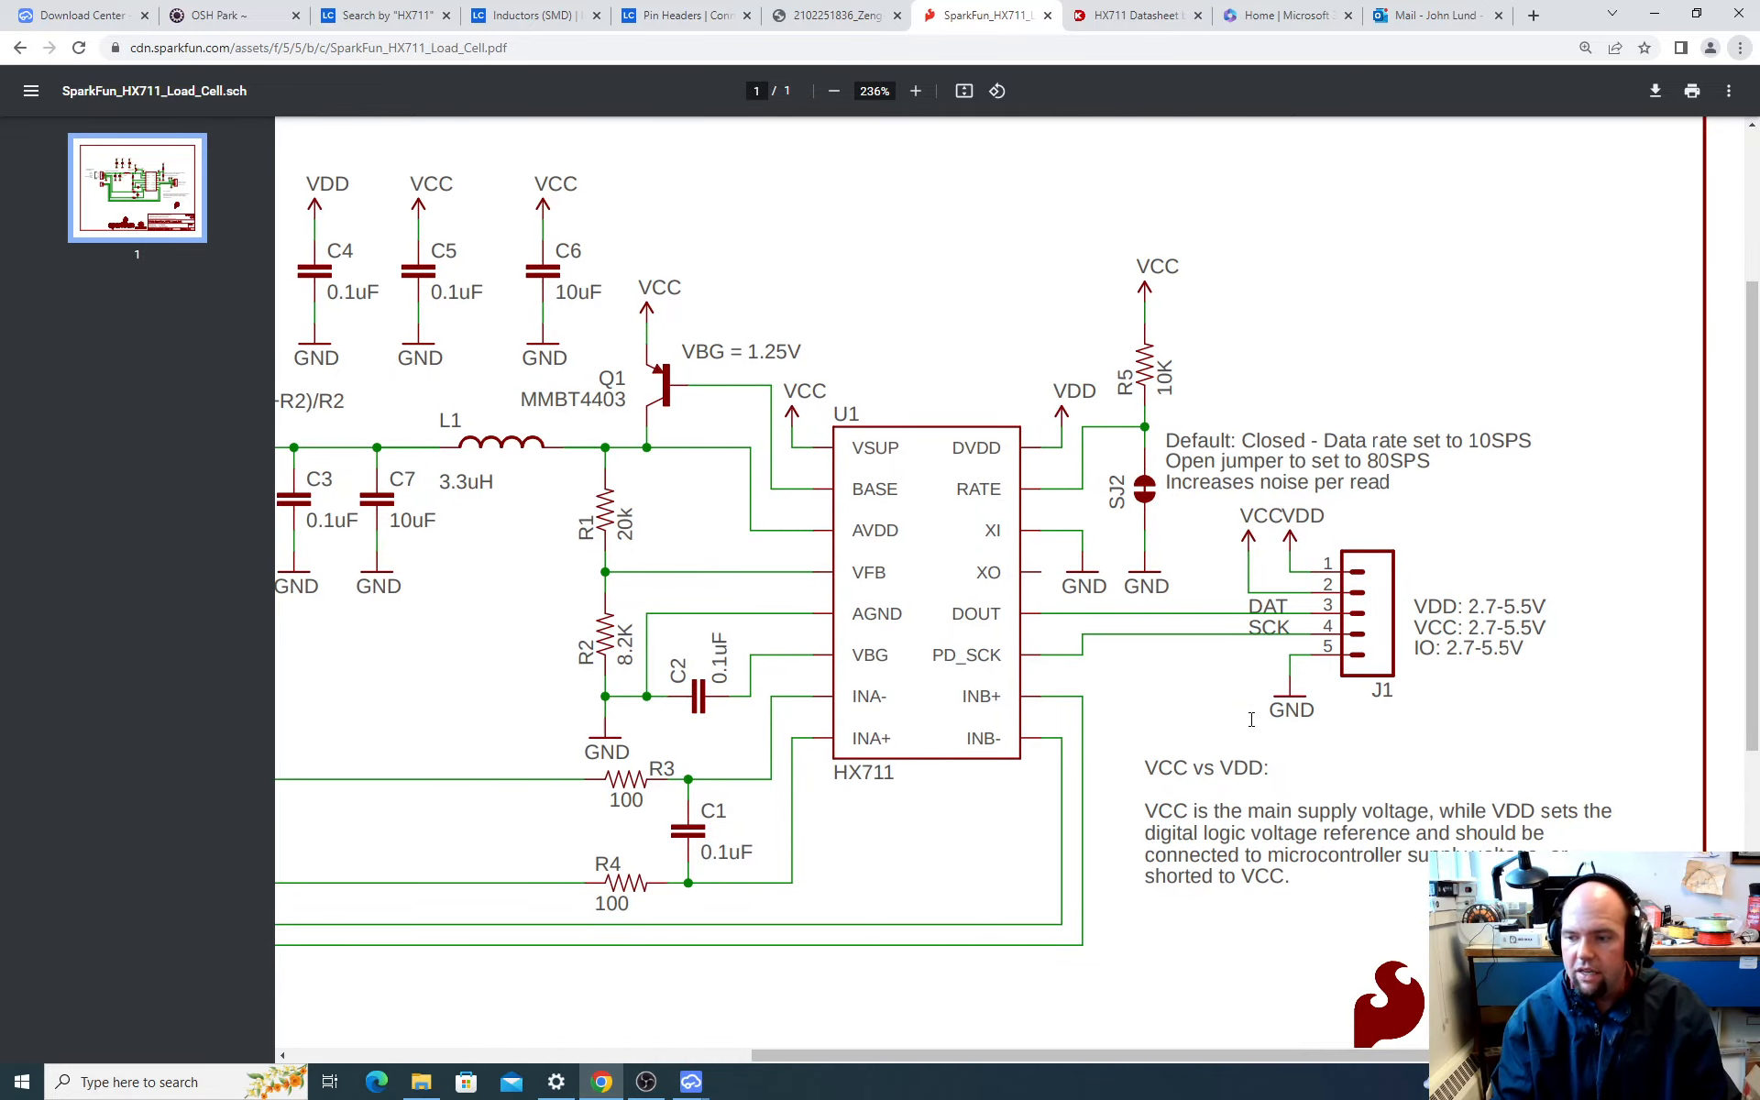
{"action": "mouse_move", "coordinate": [657, 1086]}
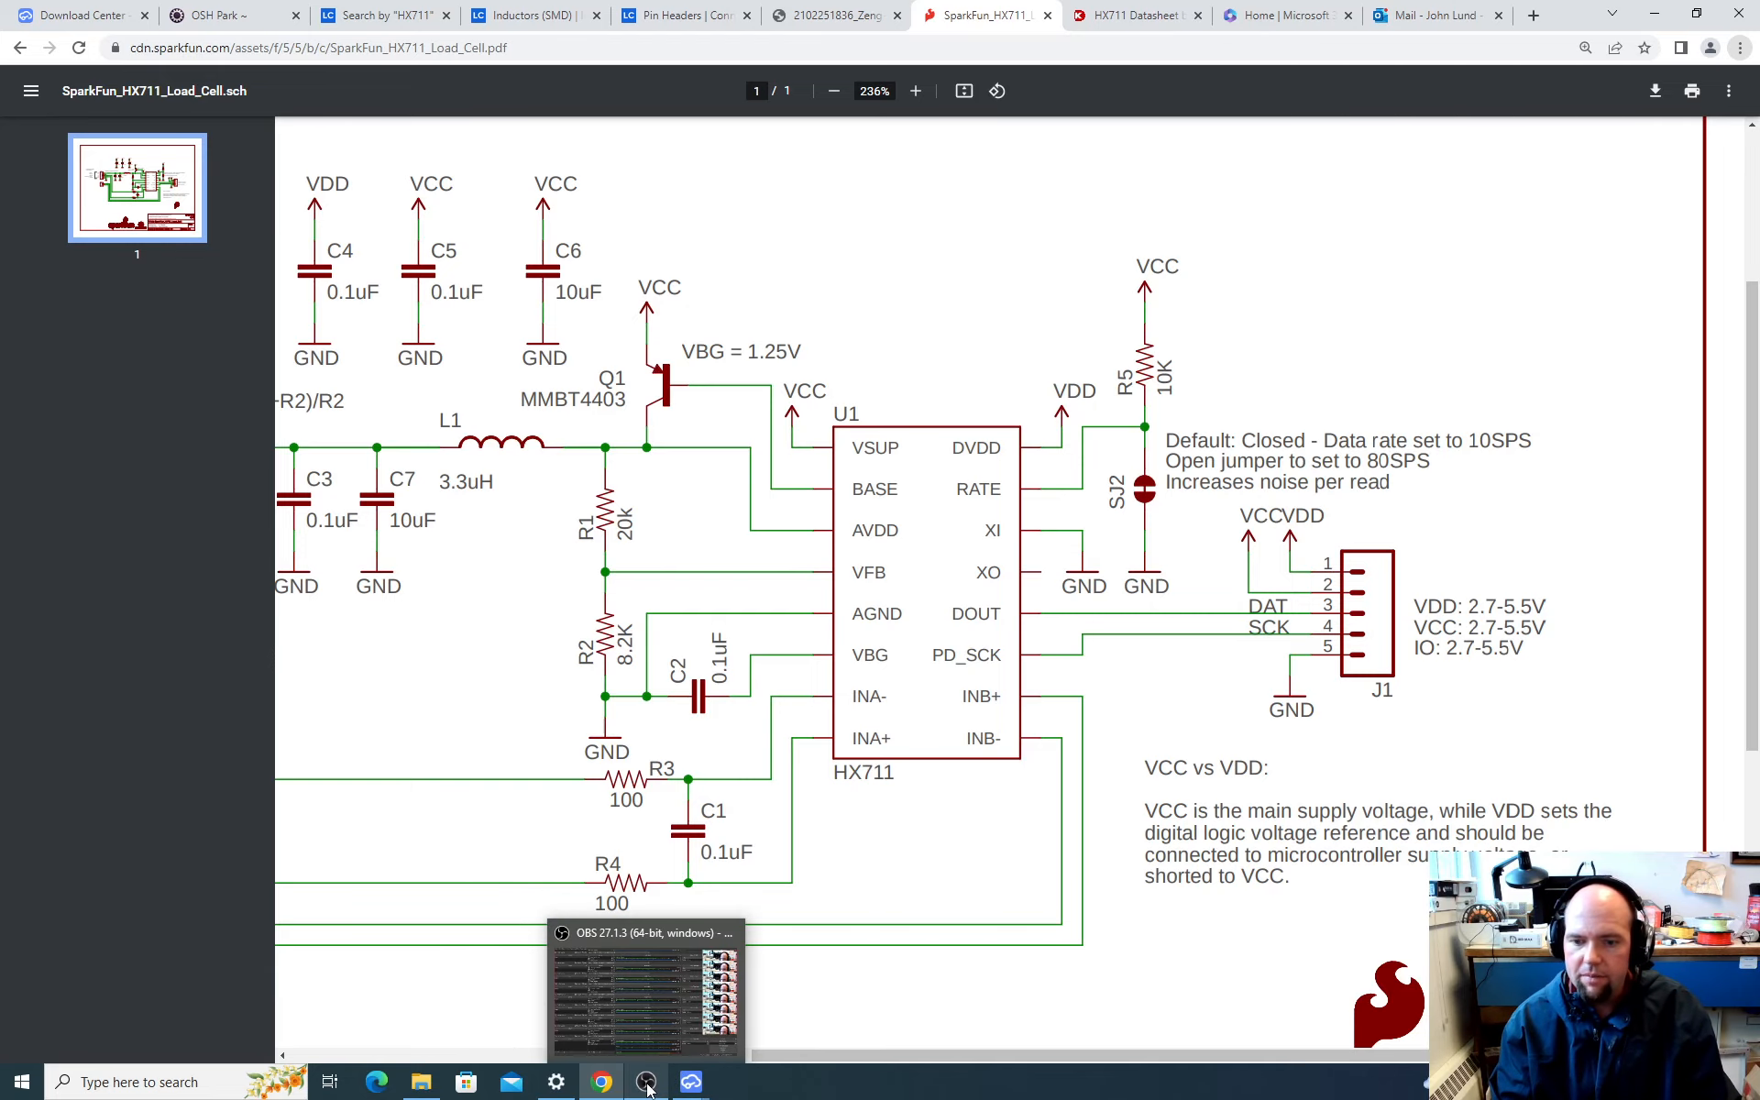
{"action": "left_click", "coordinate": [646, 1084]}
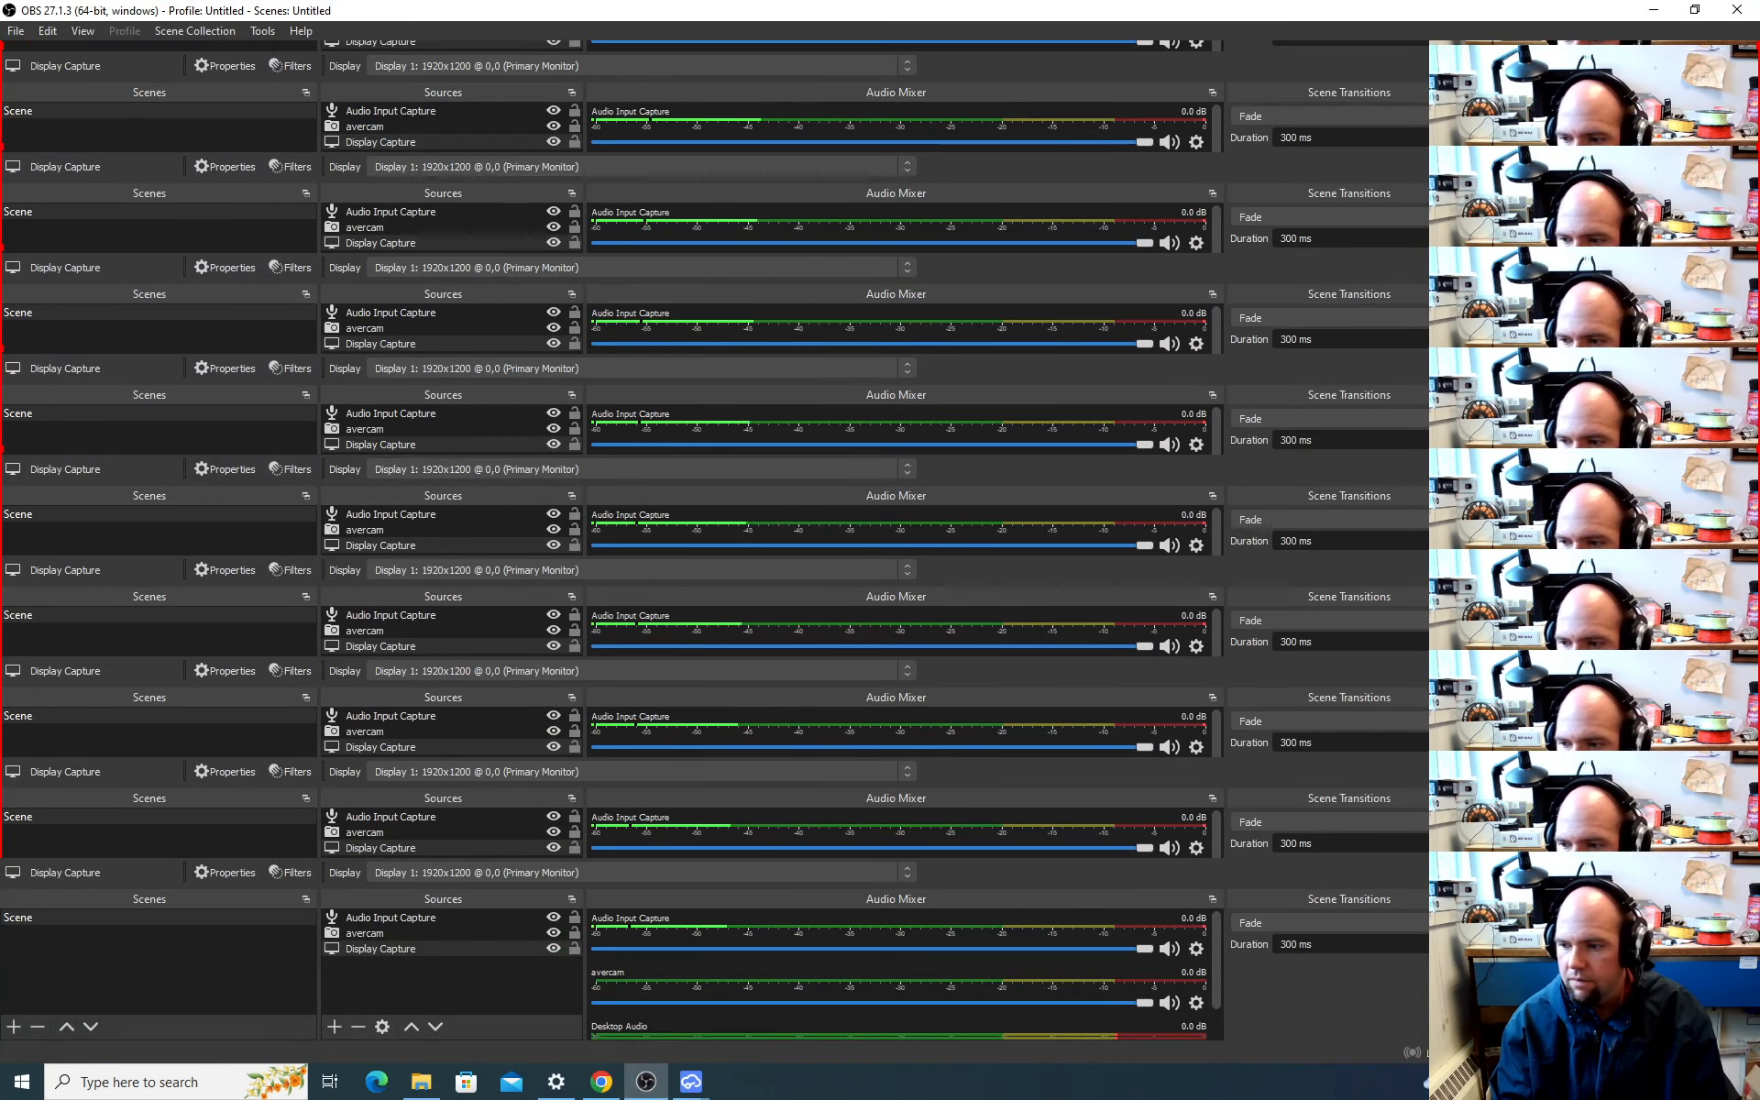